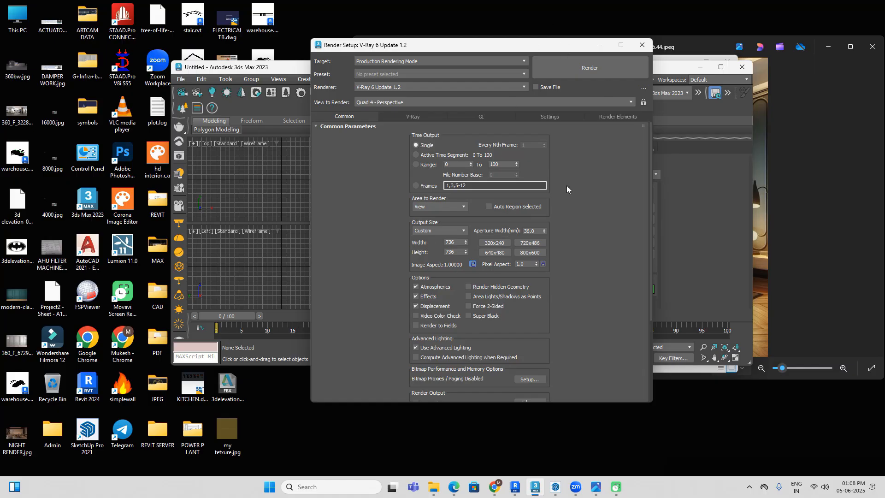
Step: Close Render Setup and arrange the open windows to examine the bedroom image's dimensions and resolution in its file properties
click(642, 45)
drag(658, 73, 281, 364)
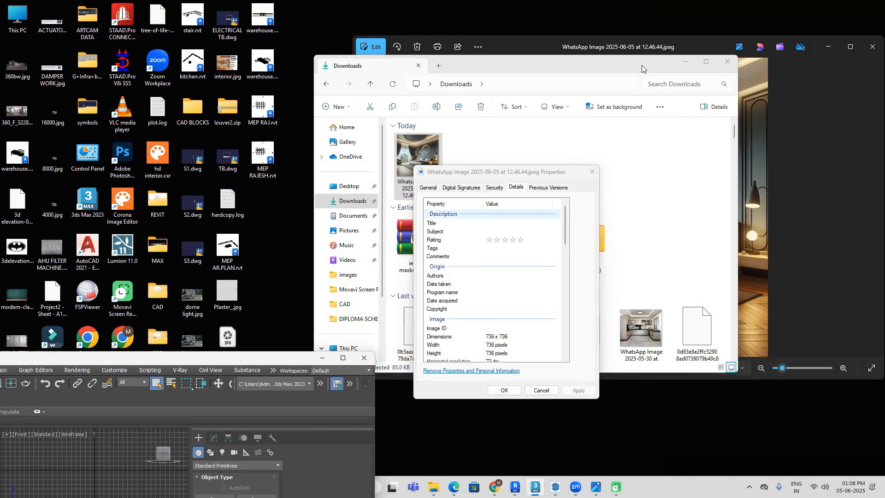
drag(642, 65, 331, 82)
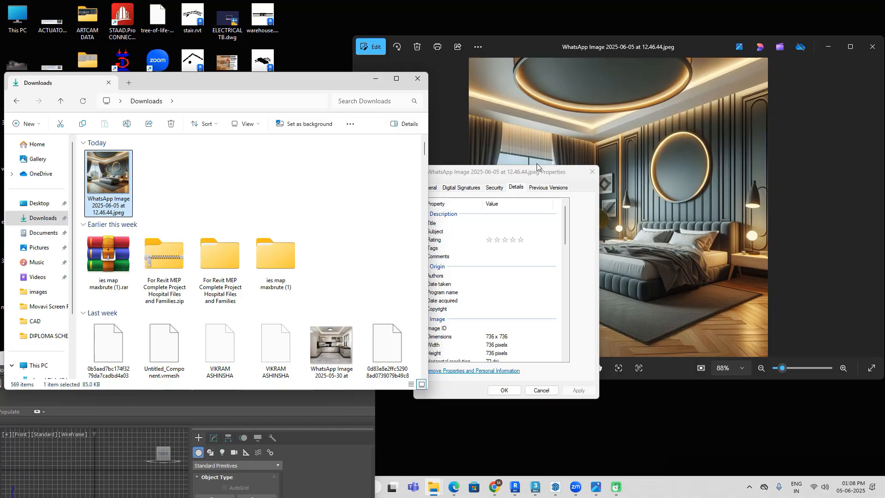
drag(521, 172, 723, 67)
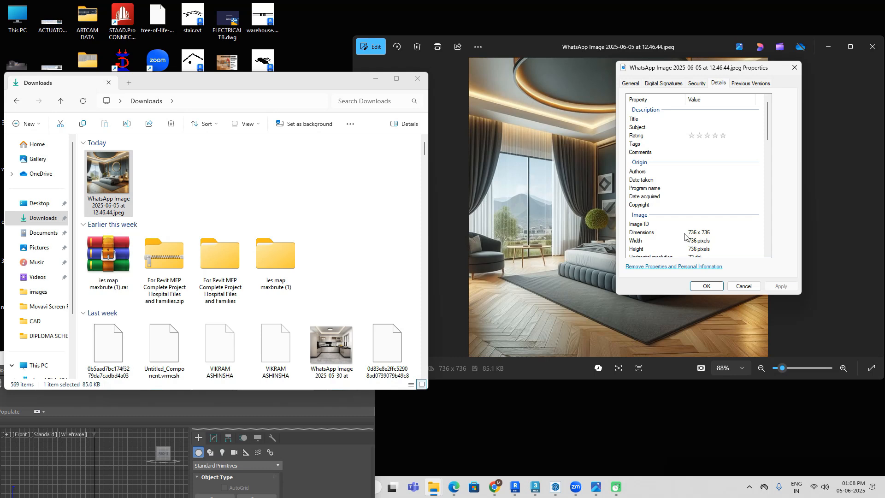
scroll(768, 137, down, 3)
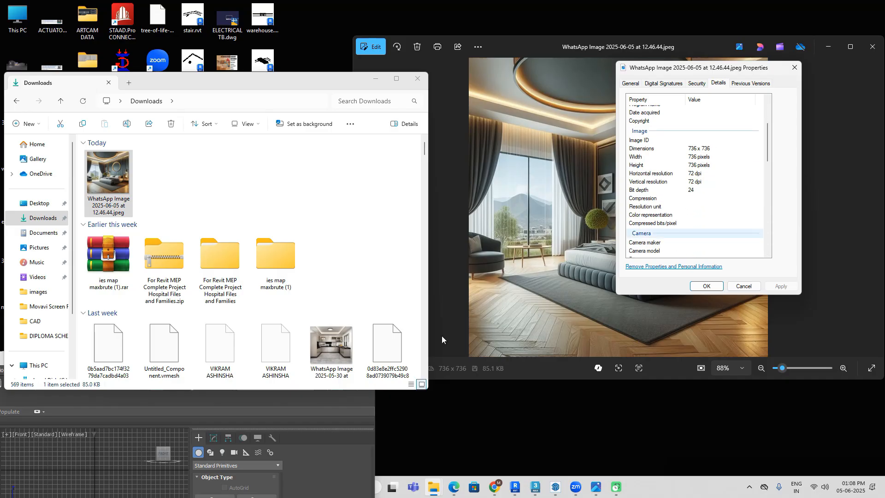
Step: View the kitchen image WhatsApp Image 2025-05-30 at 13.03.26.jpeg and check its pixel dimensions in the file properties
double_click(324, 351)
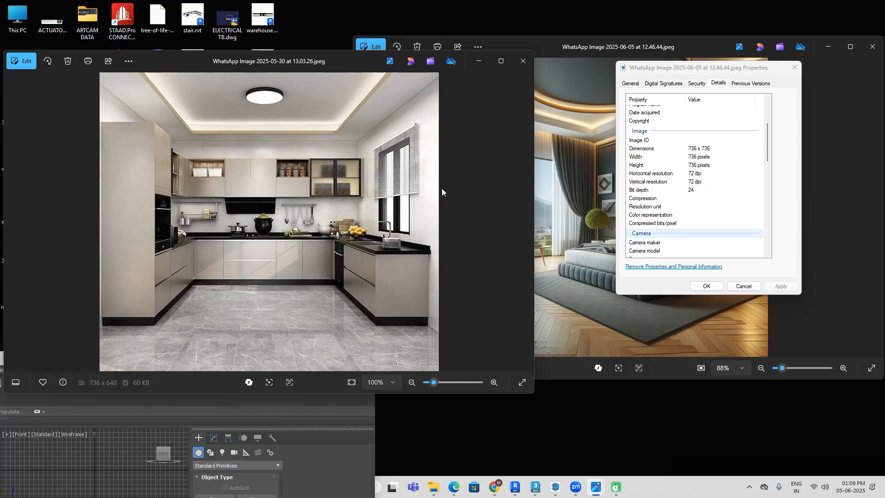
click(526, 66)
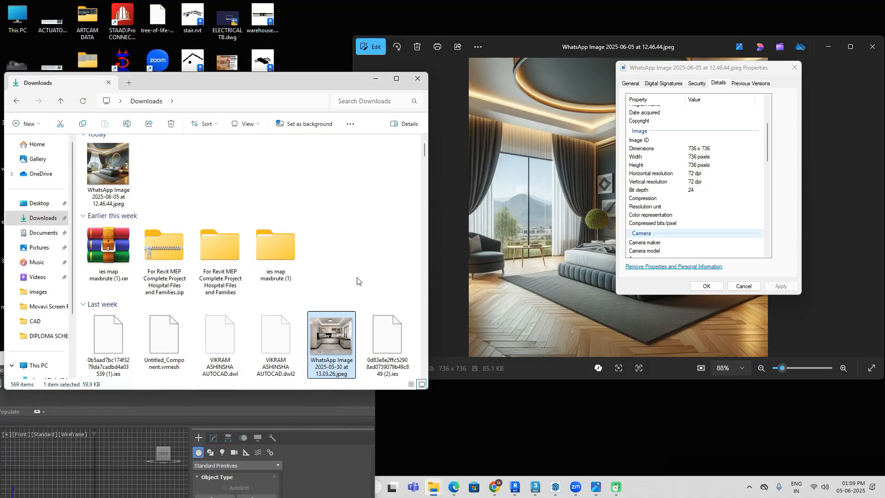
right_click(341, 339)
click(395, 220)
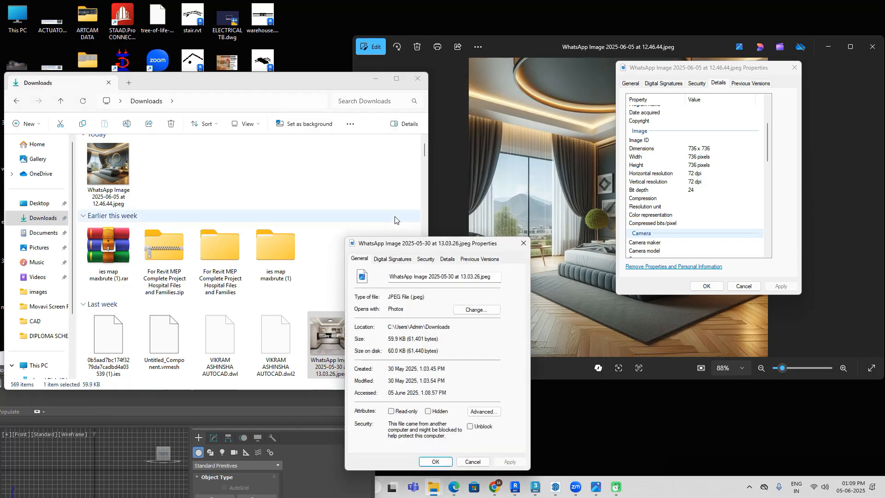
click(446, 259)
drag(450, 245, 469, 142)
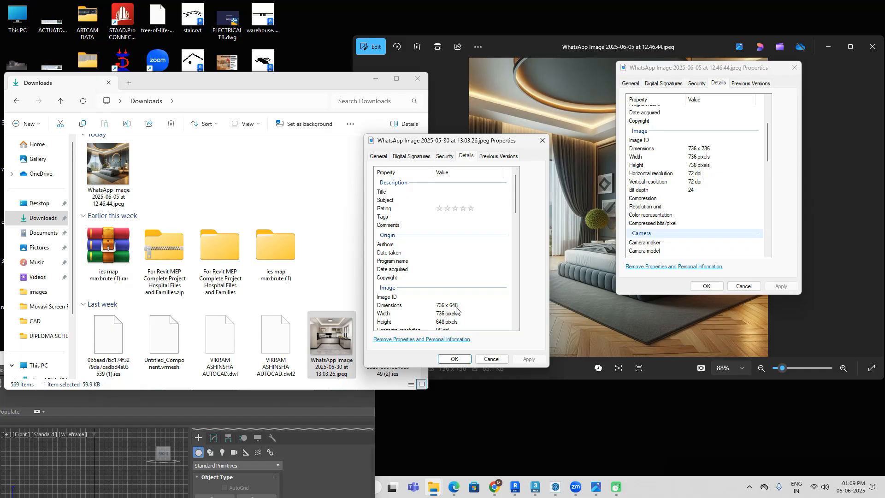
click(543, 140)
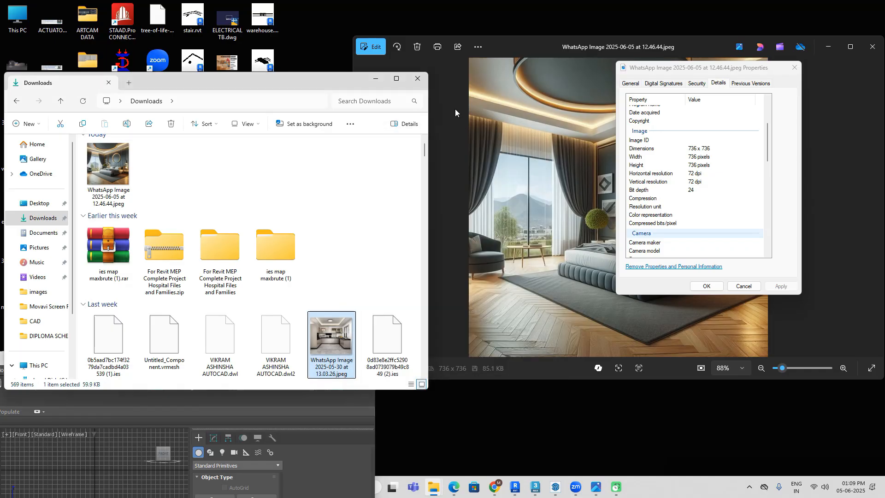
Step: Close the Downloads folder and the image properties, then switch back to 3ds Max at full screen
click(418, 79)
drag(241, 358, 493, 94)
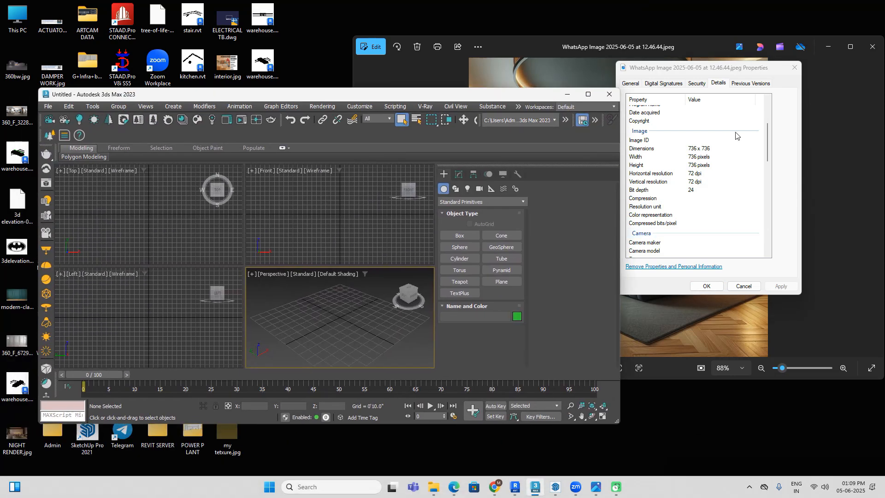
click(794, 68)
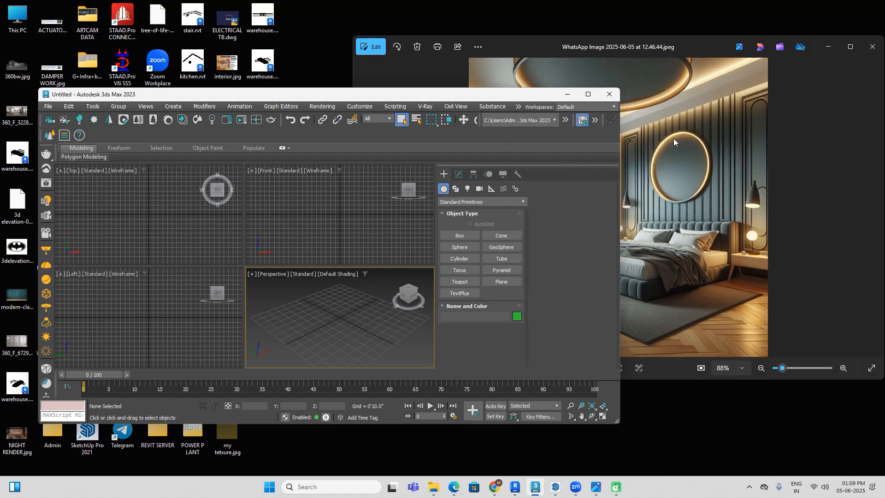
click(588, 94)
Step: Draw a plane about 9'9" long and 13'9" wide in the Front viewport
click(544, 170)
click(765, 190)
drag(466, 94, 605, 193)
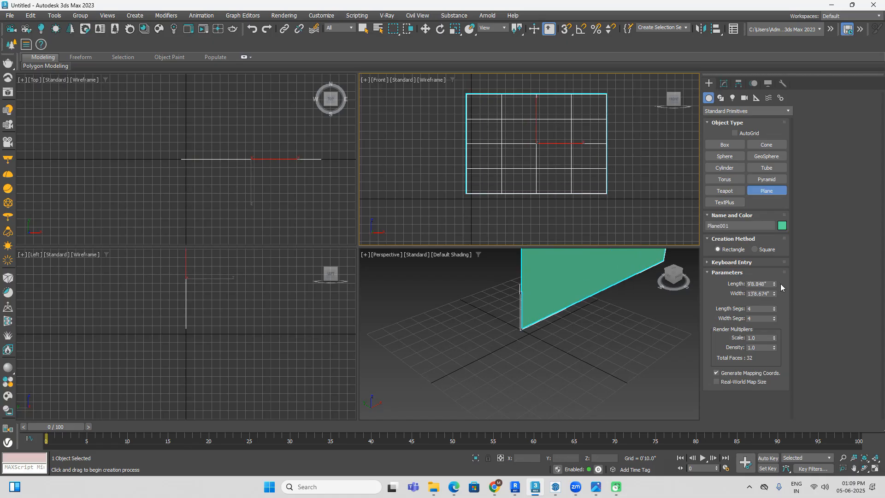
Step: Set the plane's width to 20' and length to 15', and reduce its length and width segments to 1
click(770, 294)
text(20)
key(Return)
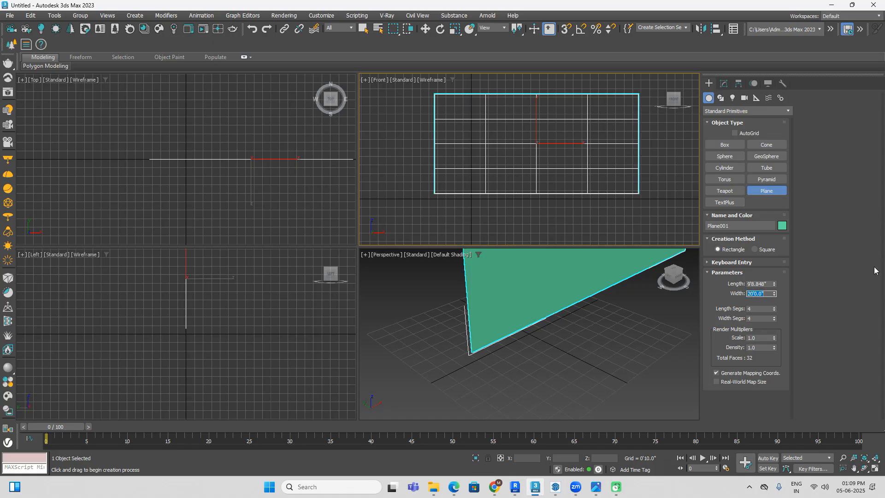
click(769, 284)
text(15)
key(Return)
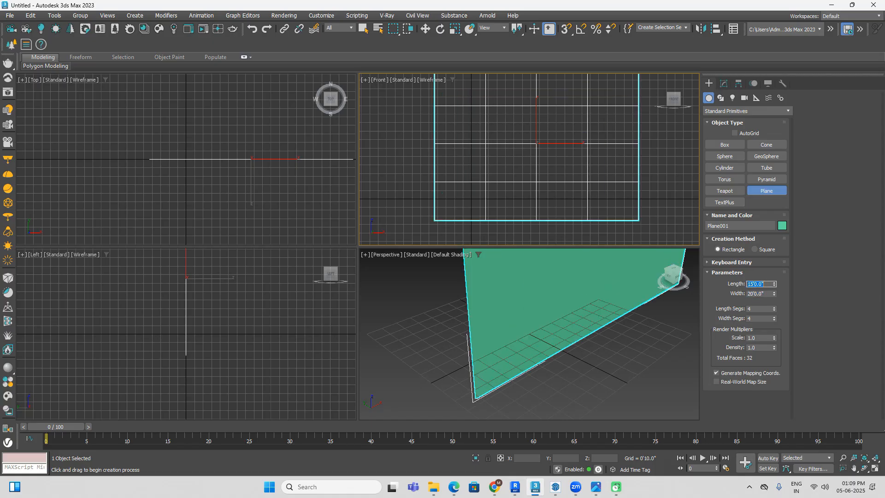
drag(774, 310, 781, 394)
middle_drag(553, 172, 488, 185)
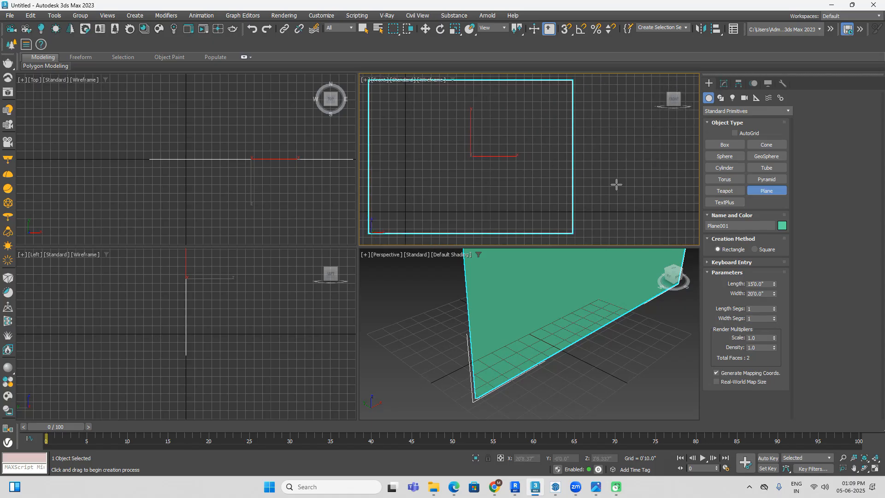
Step: Assign Material #1 to the plane and load WhatsApp Image 2025-06-05 at 12.46.44.jpeg as its diffuse VRayBitmap
key(m)
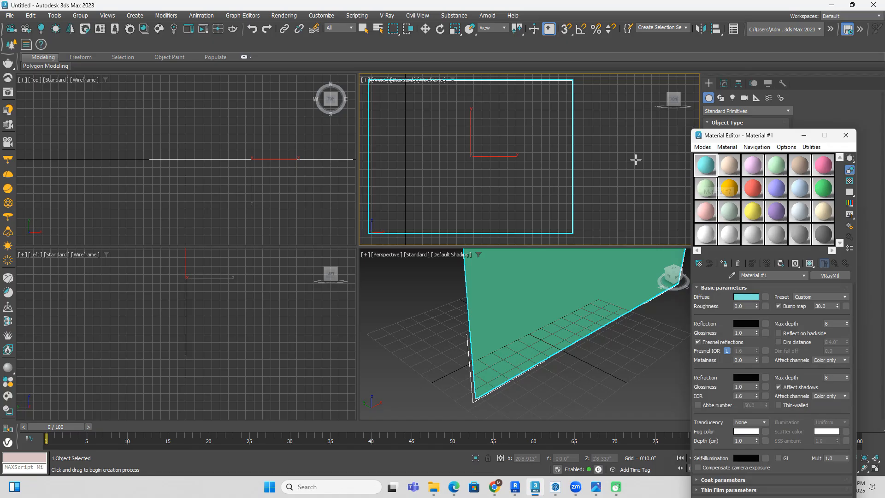
click(724, 264)
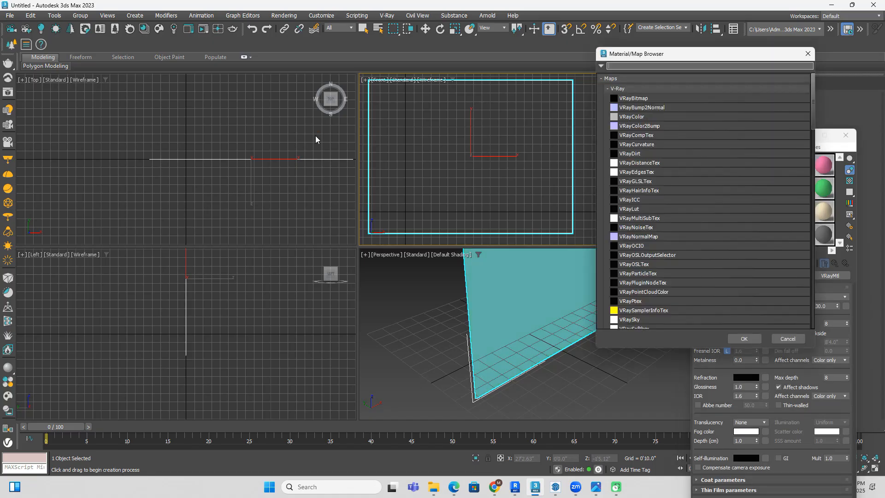
click(679, 97)
click(743, 337)
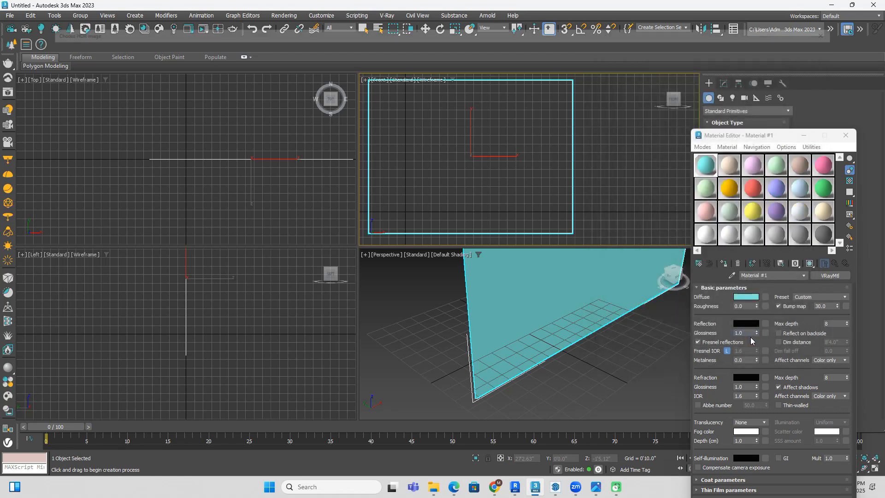
click(25, 85)
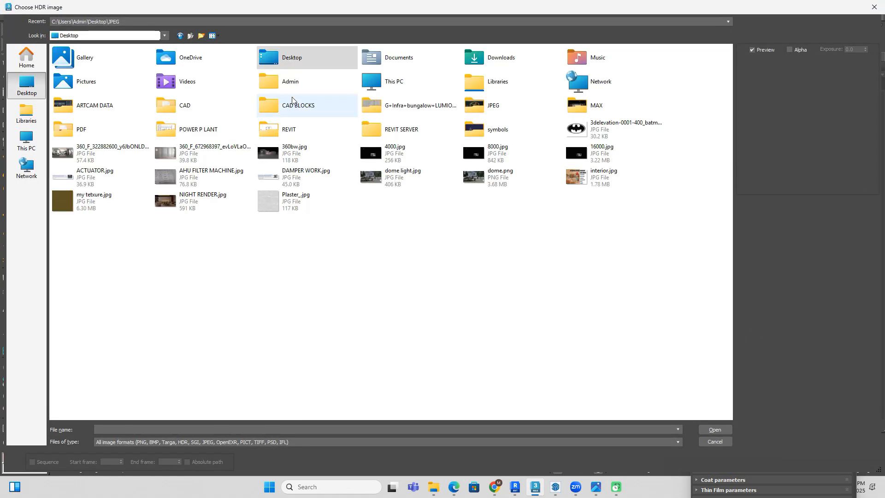
double_click(510, 62)
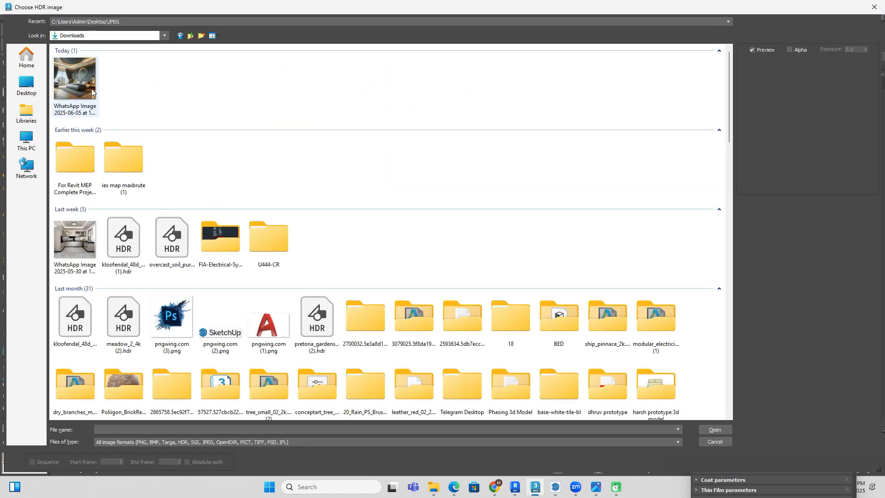
click(95, 85)
click(711, 430)
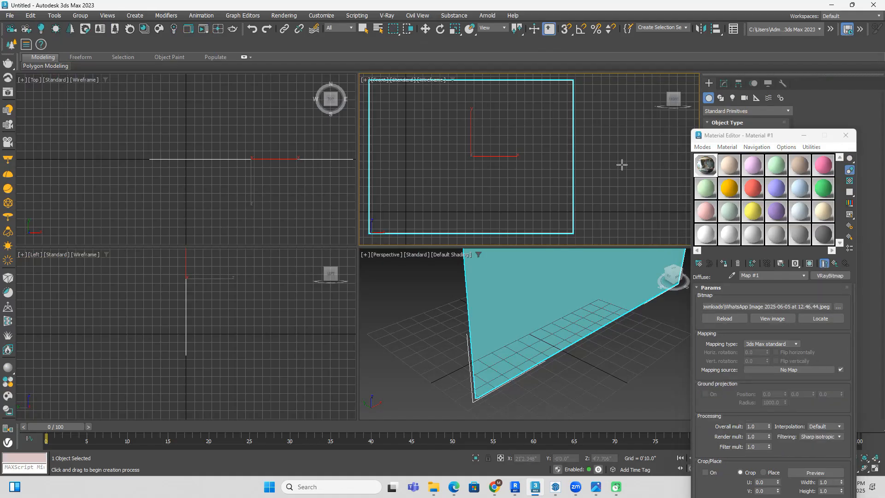
Step: Shade the Front viewport, display the bedroom image on the plane, and close the Material Editor
key(F3)
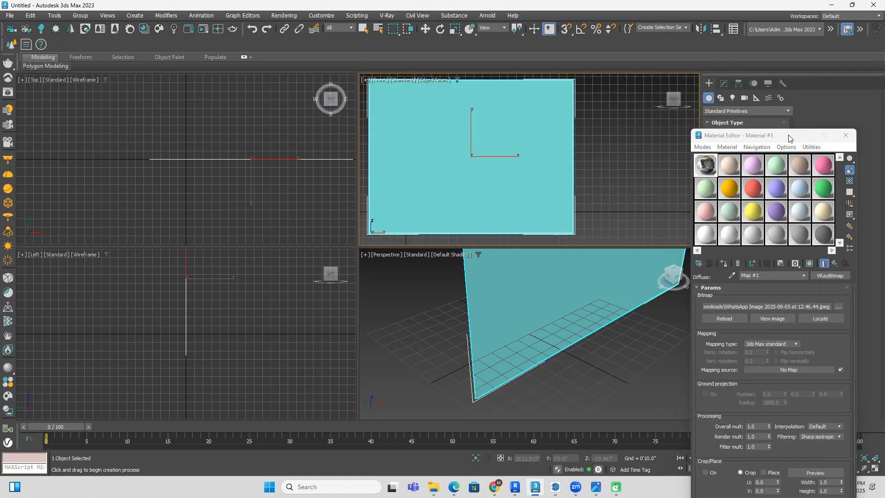
drag(792, 138, 643, 138)
click(660, 263)
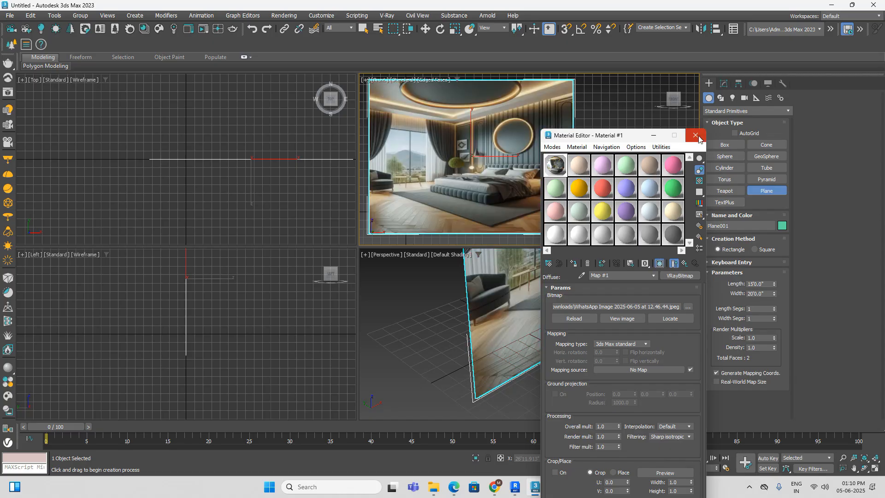
click(696, 135)
right_click(671, 357)
right_click(659, 375)
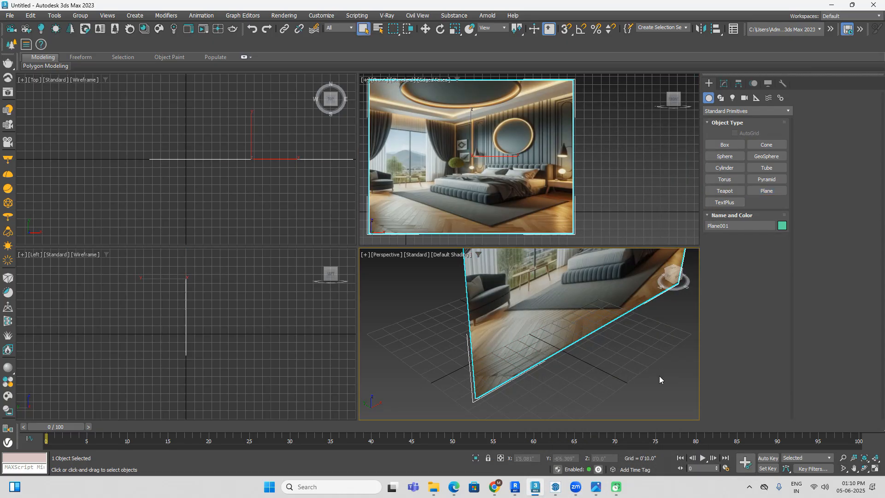
click(660, 375)
click(618, 327)
key(Delete)
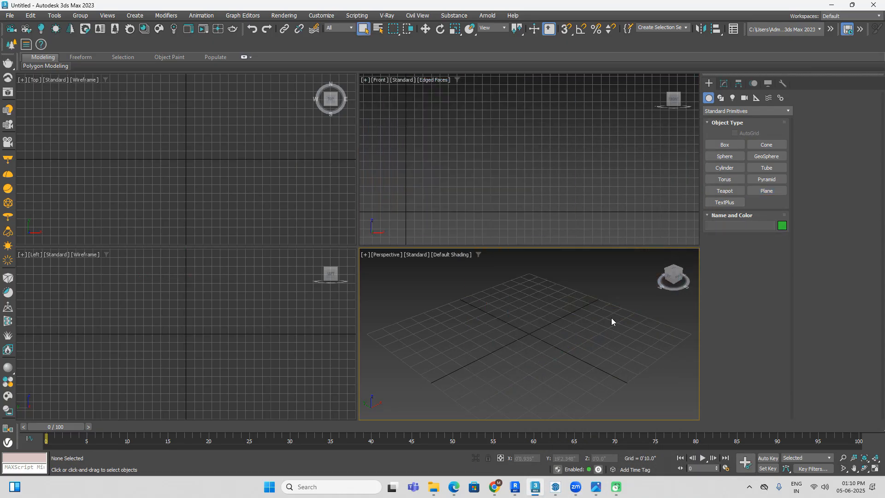
key(ctrl+z)
Step: Maximize the Perspective viewport and examine the bedroom reference on the plane, including the bed, wall panels, lights and ceiling
right_click(618, 173)
right_click(646, 348)
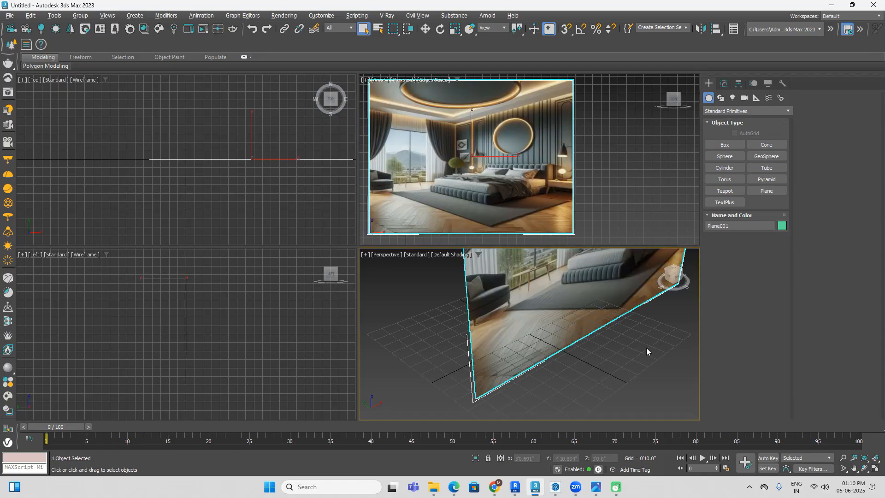
key(alt+w)
scroll(588, 251, down, 5)
middle_drag(588, 251, 545, 313)
alt+middle_drag(589, 316, 554, 290)
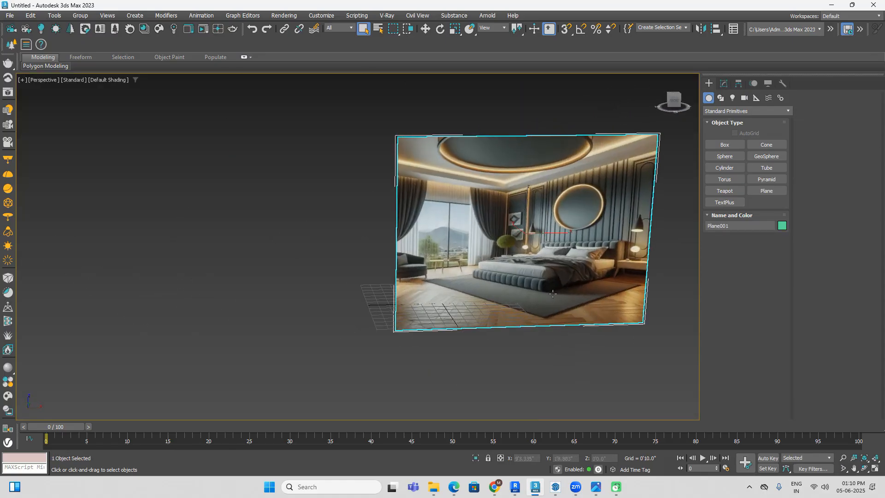
middle_drag(606, 296, 441, 225)
scroll(441, 225, up, 3)
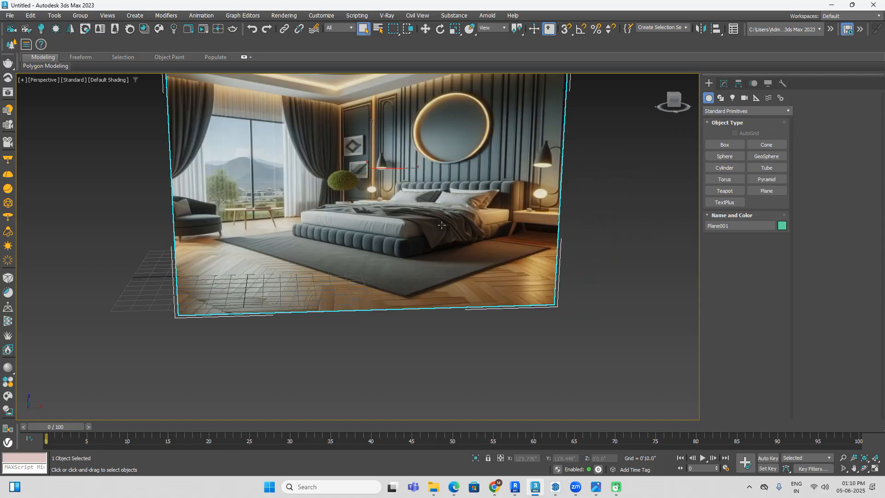
scroll(441, 225, down, 3)
middle_drag(566, 263, 534, 269)
scroll(434, 200, up, 3)
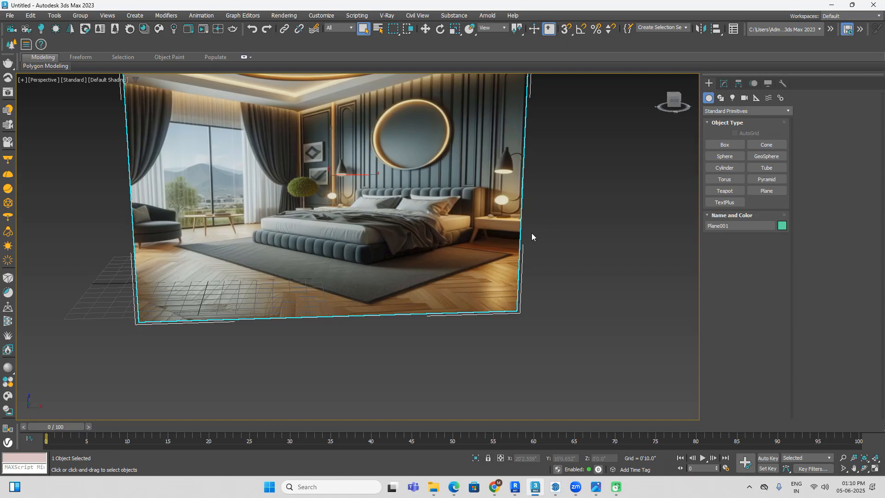
scroll(489, 235, up, 3)
scroll(283, 206, up, 2)
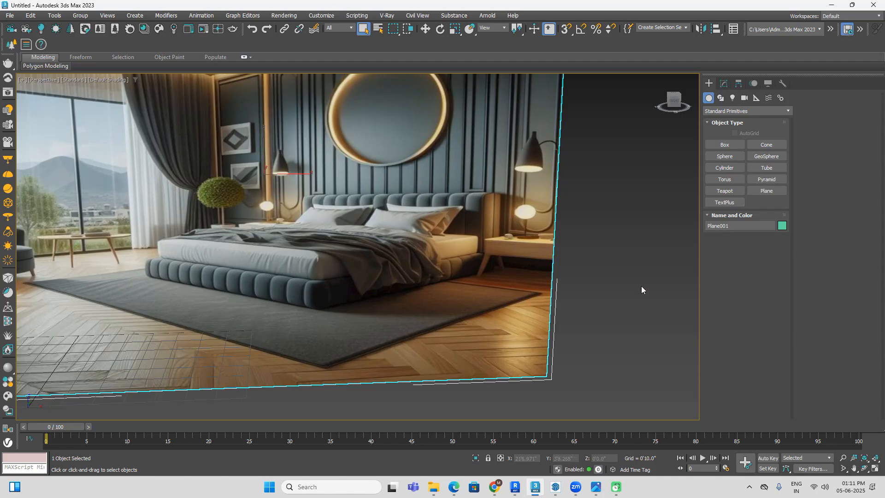
scroll(641, 288, down, 5)
middle_drag(625, 275, 584, 225)
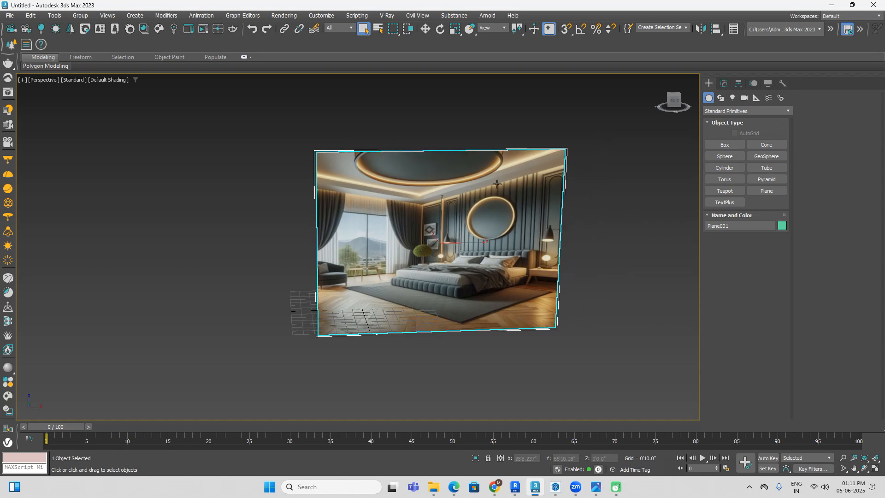
Step: Move the reference plane along the negative X axis until it stands clear of the home grid, and deselect it
key(w)
drag(464, 245, 237, 239)
middle_drag(502, 255, 582, 263)
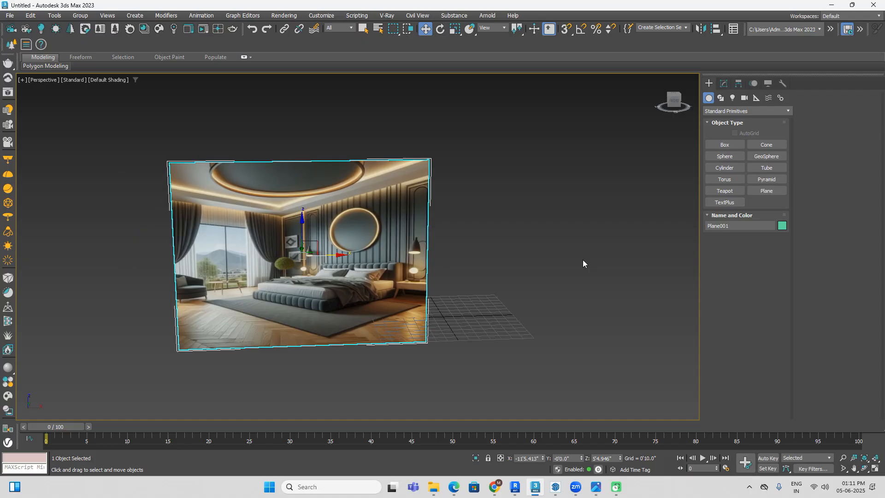
drag(320, 255, 195, 257)
click(477, 245)
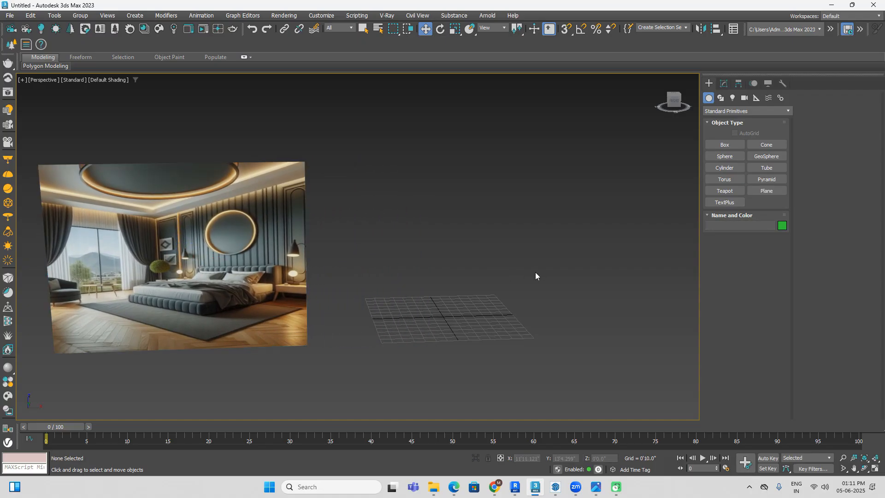
Step: In the Top view, draw a long wall box about 20'8" wide, 11" long and 9'4" high above the X axis
key(t)
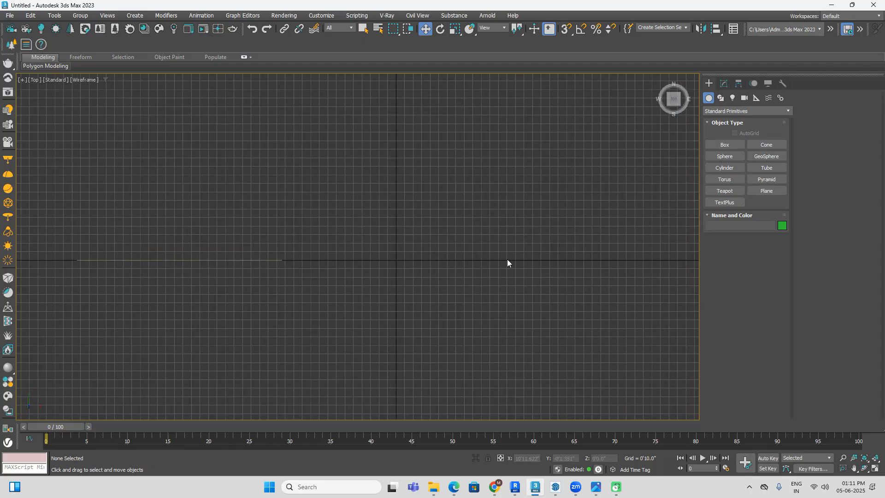
click(725, 145)
middle_drag(537, 173, 367, 190)
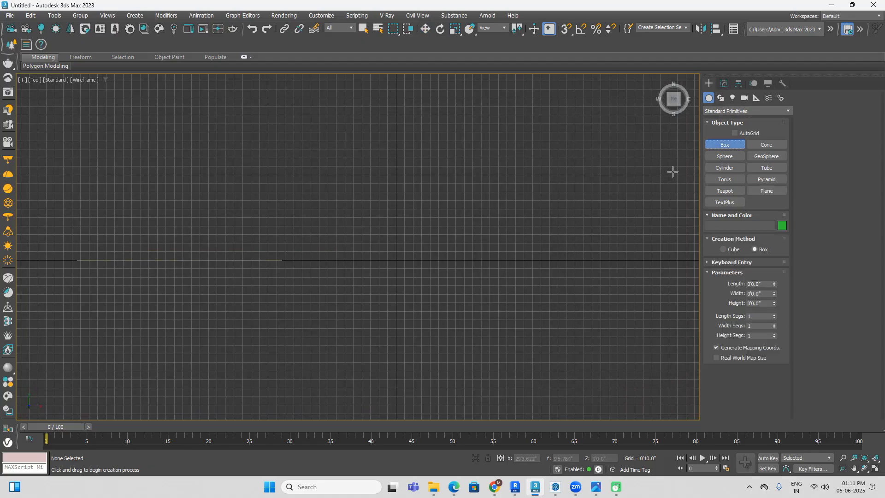
mouse_move(271, 193)
mouse_down()
mouse_move(421, 216)
mouse_move(482, 203)
mouse_up()
click(472, 108)
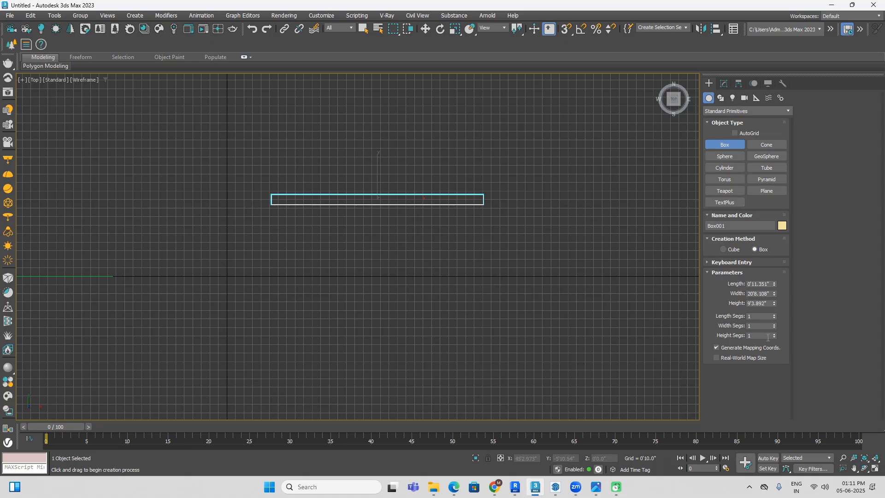
Step: Check the bedroom reference photo and set the wall box to 10' high, 20' wide and 9" long
click(596, 488)
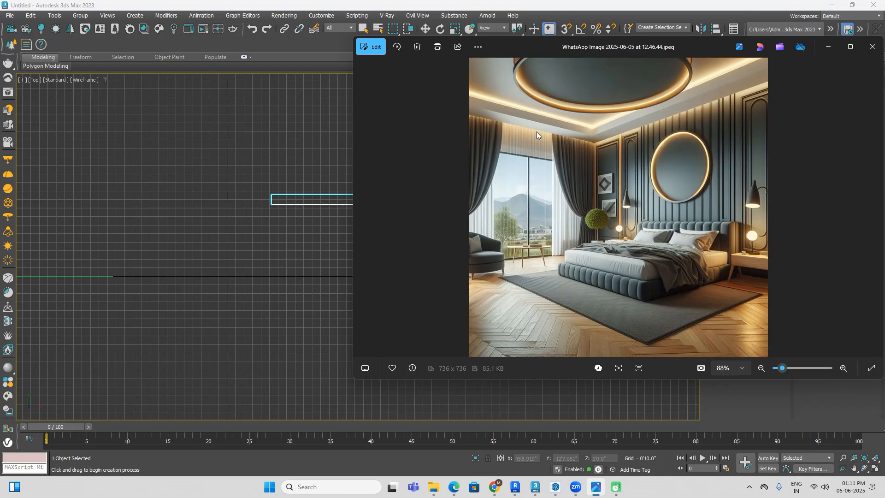
click(831, 4)
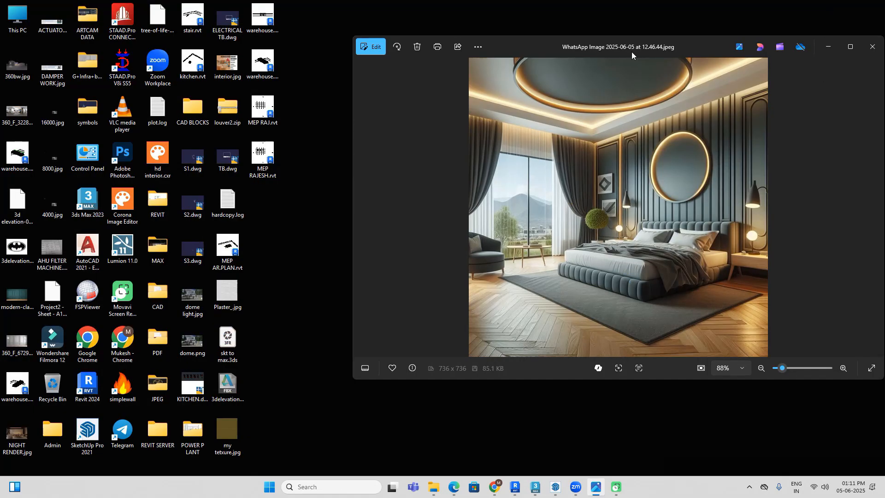
click(535, 486)
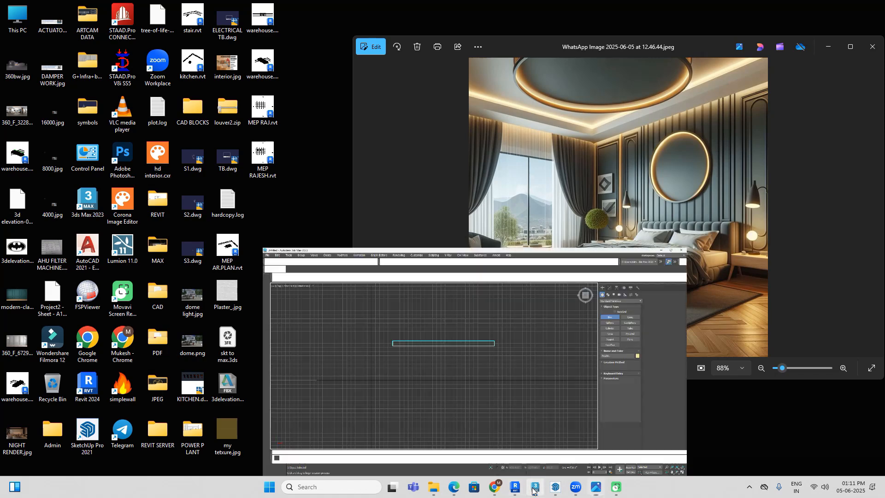
double_click(767, 303)
text(10'0.0")
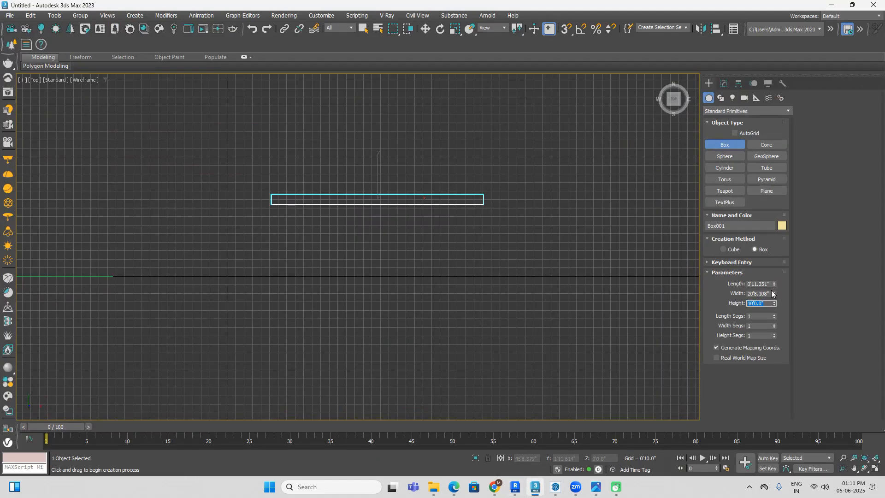
drag(769, 293, 704, 300)
text(20')
key(Return)
double_click(770, 284)
text(9)
key(Return)
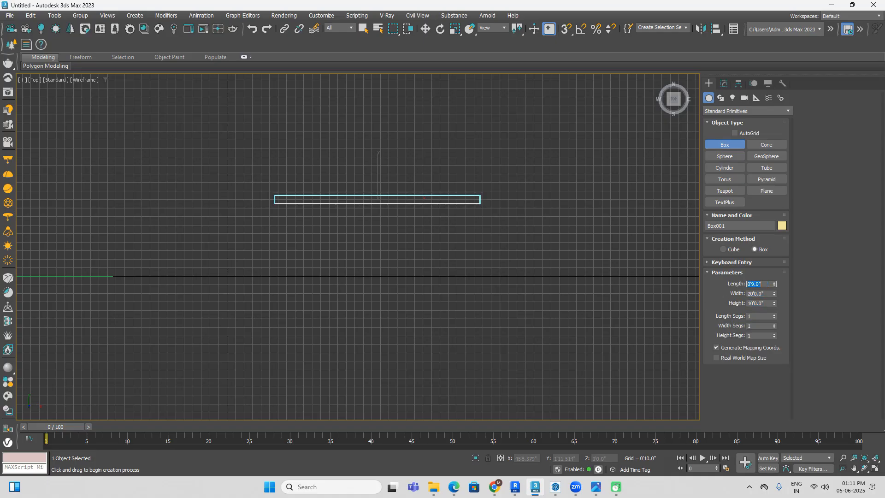
Step: Clone the wall along the negative Y axis as an instance, and place a separate copy midway between the two walls
key(w)
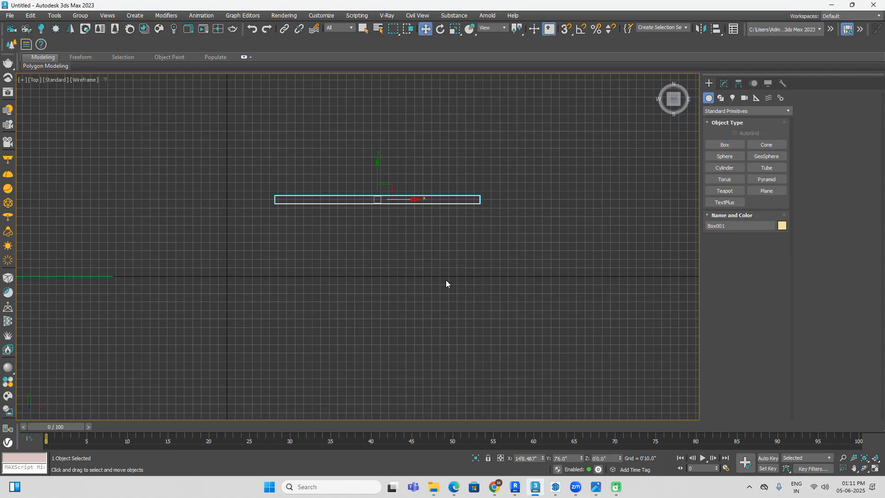
shift+drag(377, 169, 377, 339)
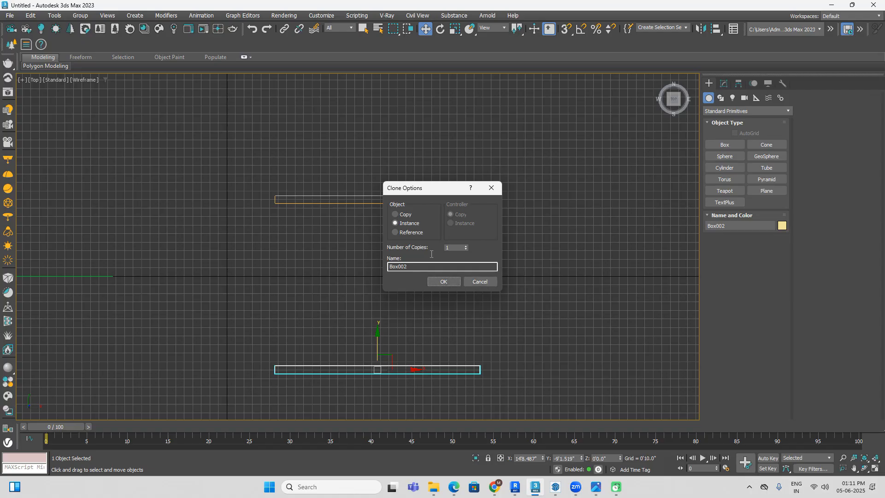
click(442, 281)
middle_drag(400, 355, 461, 292)
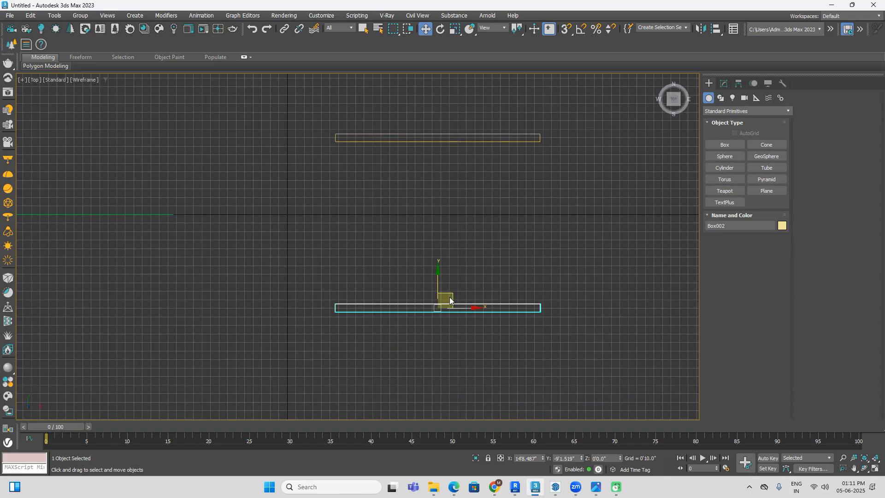
shift+drag(443, 291, 443, 209)
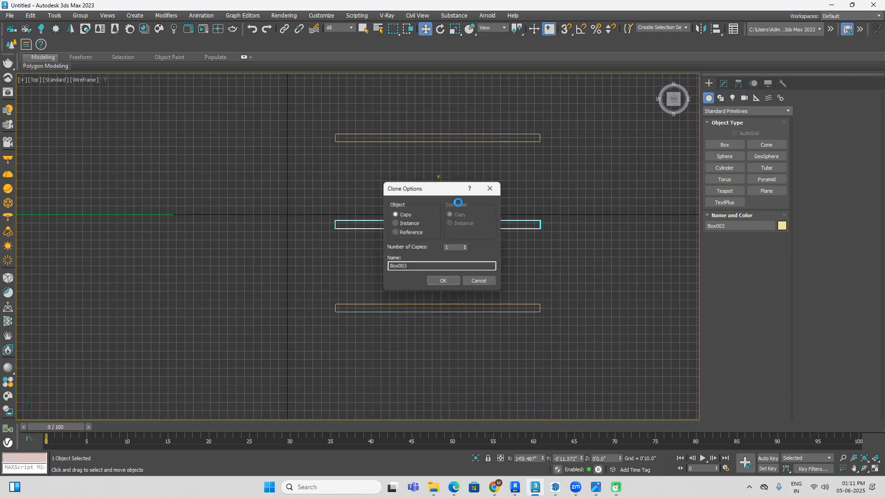
click(443, 282)
Step: Enable angle snap with a 5-degree increment and rotate the middle wall -90 degrees about Z
click(581, 28)
right_click(581, 29)
drag(451, 245, 410, 246)
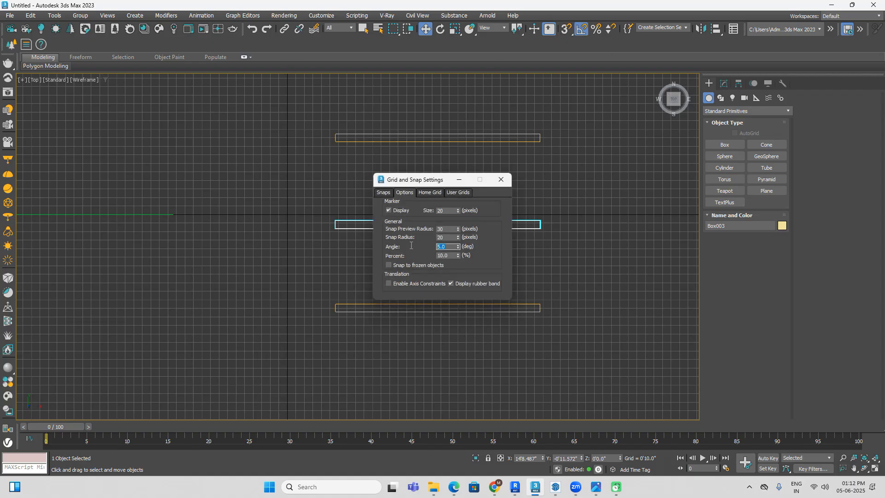
click(501, 179)
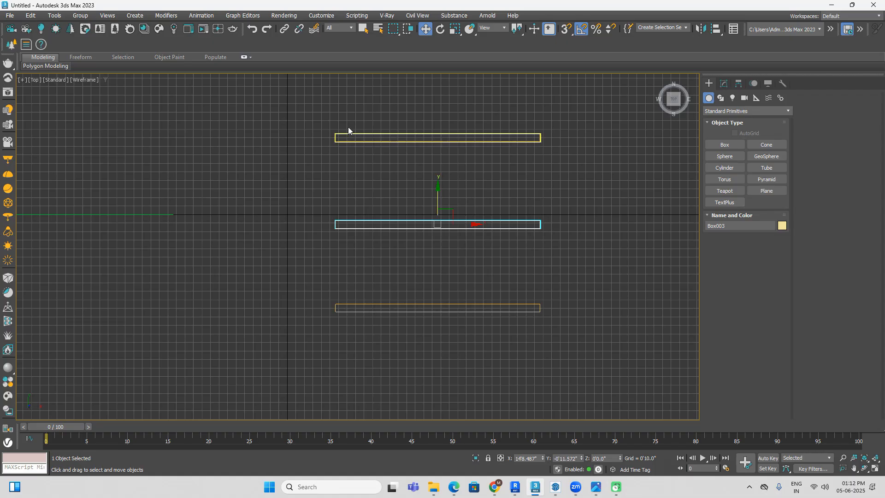
click(440, 29)
drag(461, 197, 462, 201)
drag(451, 171, 350, 206)
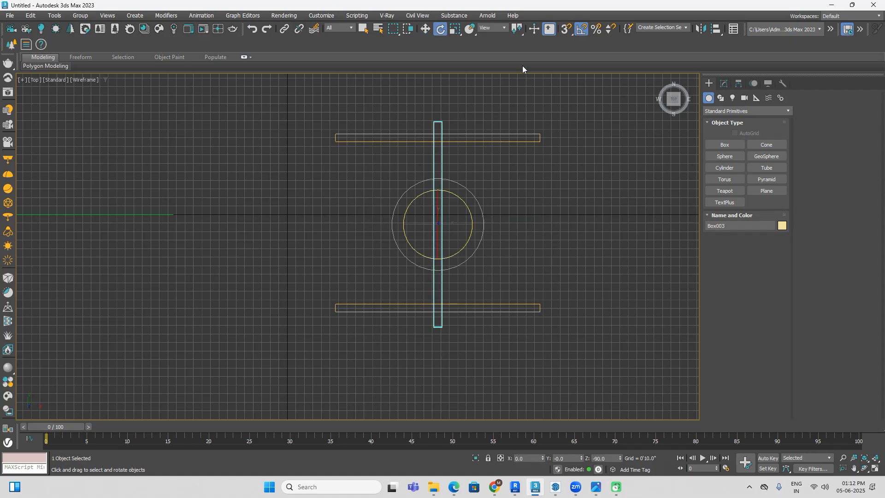
Step: Enable 3D snap and move the rotated wall so its corner meets the upper wall's end on the negative X side
click(424, 29)
scroll(437, 127, up, 2)
click(566, 30)
drag(444, 120, 294, 137)
scroll(310, 183, up, 2)
middle_drag(371, 264, 391, 149)
scroll(410, 211, down, 4)
Step: Snap the lower wall to the bottom corner of the perpendicular wall to form a U-shaped room, and deselect it
drag(454, 261, 424, 320)
drag(359, 287, 308, 302)
scroll(436, 336, up, 2)
scroll(323, 303, up, 2)
scroll(326, 305, up, 3)
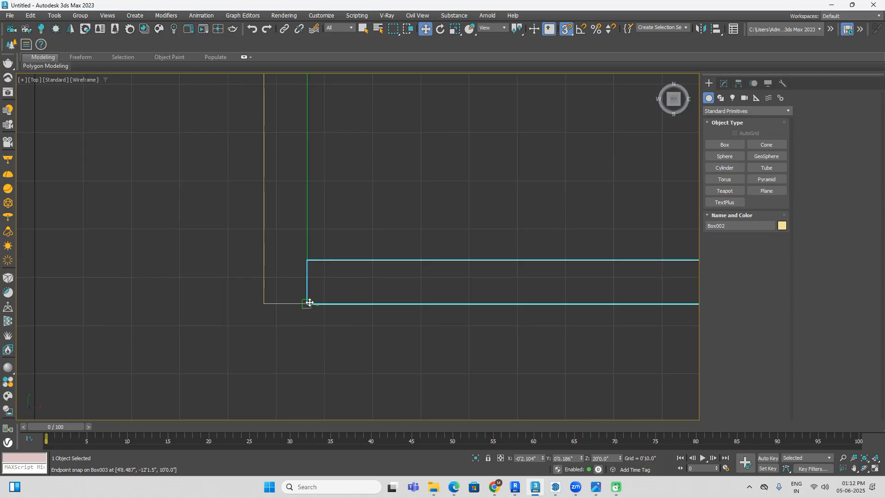
click(463, 168)
scroll(461, 175, down, 4)
middle_drag(538, 175, 459, 273)
Step: Draw a box about 10'1" long, 3'4" wide and 10' high across the perpendicular wall as a window cutter, checking the reference photo
click(724, 145)
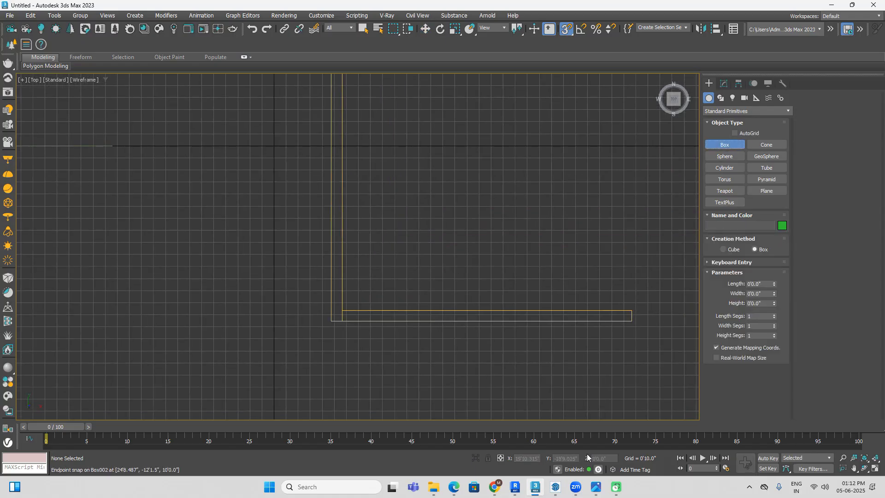
click(597, 490)
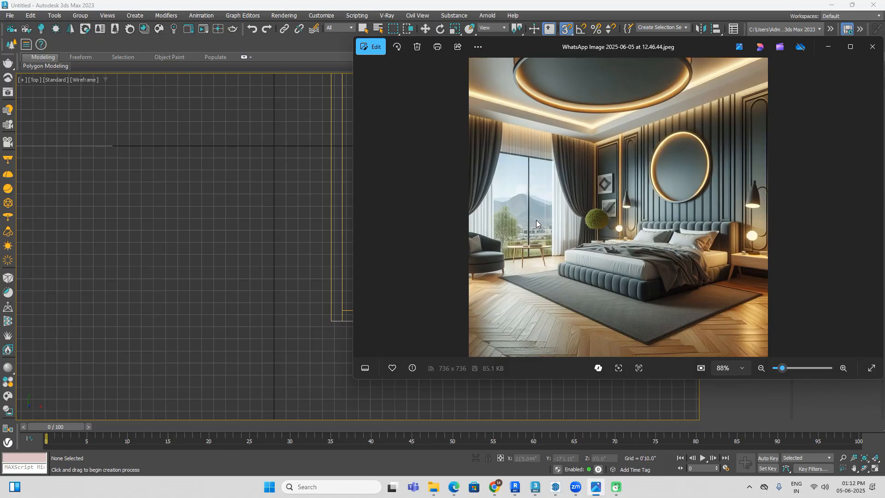
click(535, 487)
scroll(415, 180, up, 2)
drag(381, 150, 333, 297)
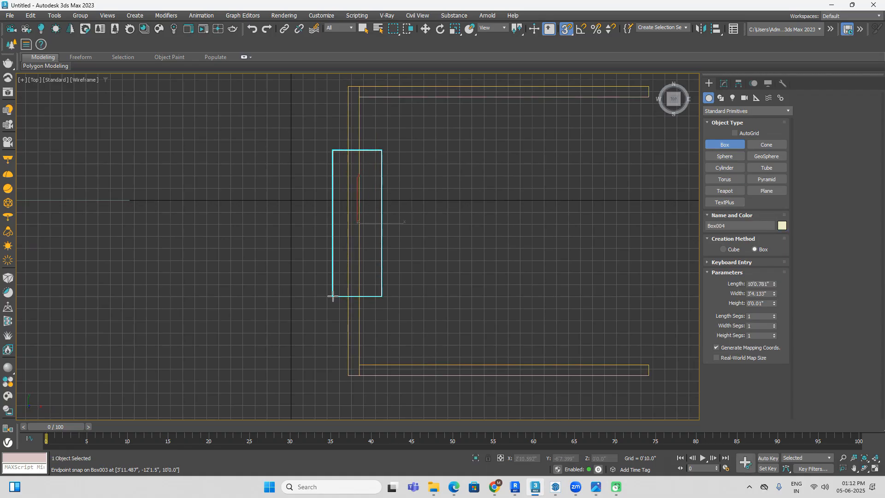
click(348, 99)
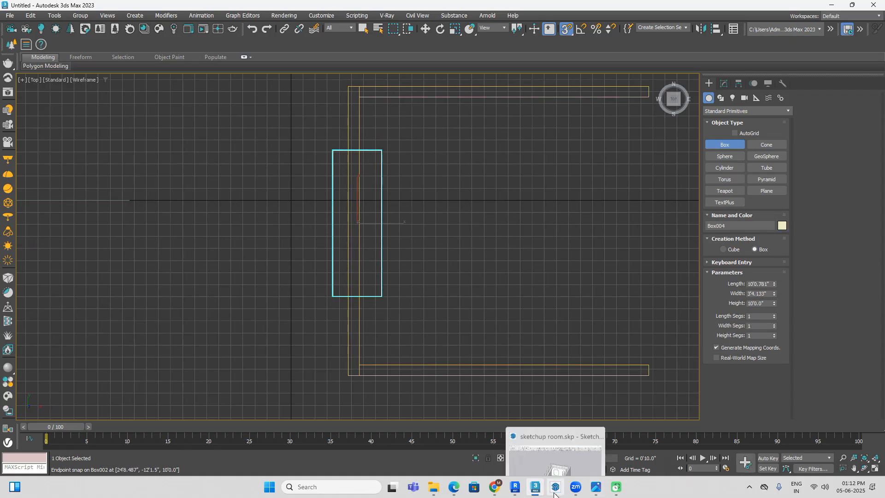
click(540, 490)
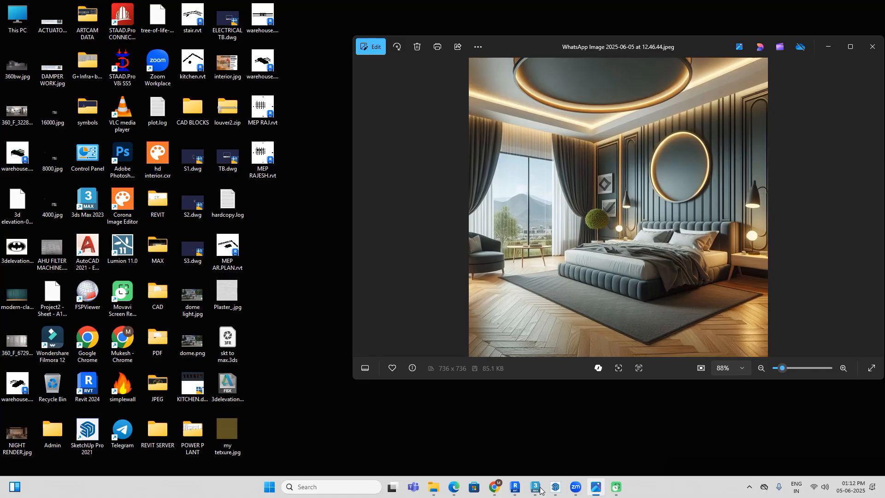
click(541, 490)
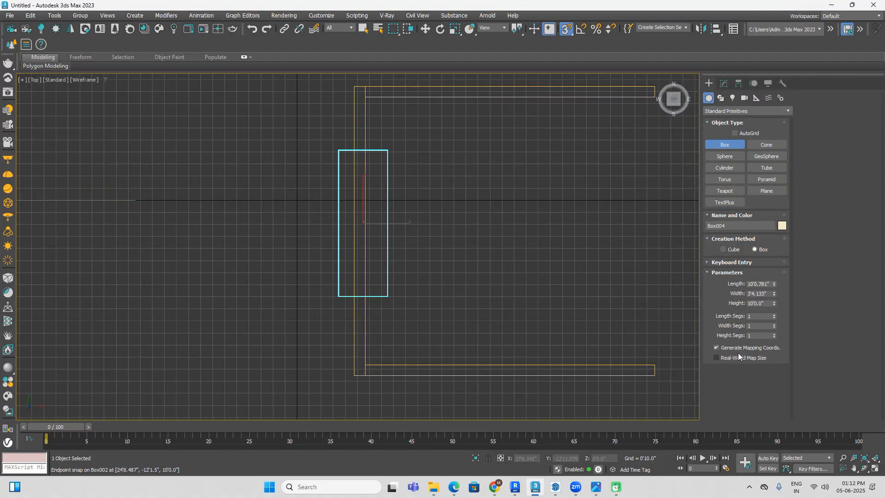
Step: Set the cutter box to 8' long, about 3'6" wide and 8' high
click(767, 302)
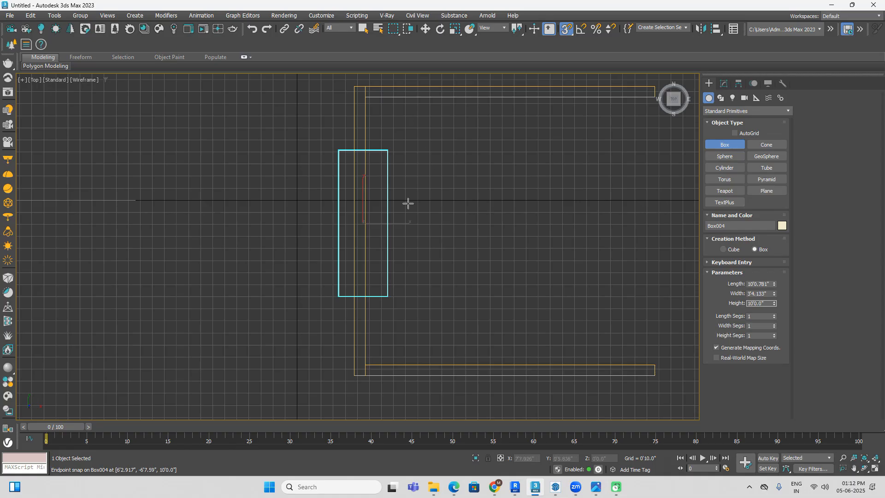
double_click(769, 282)
text(8)
key(Return)
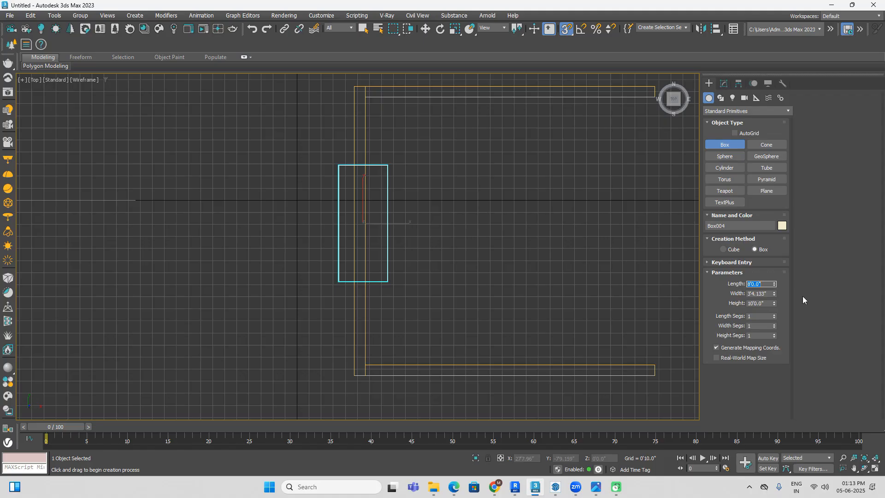
drag(775, 294, 774, 290)
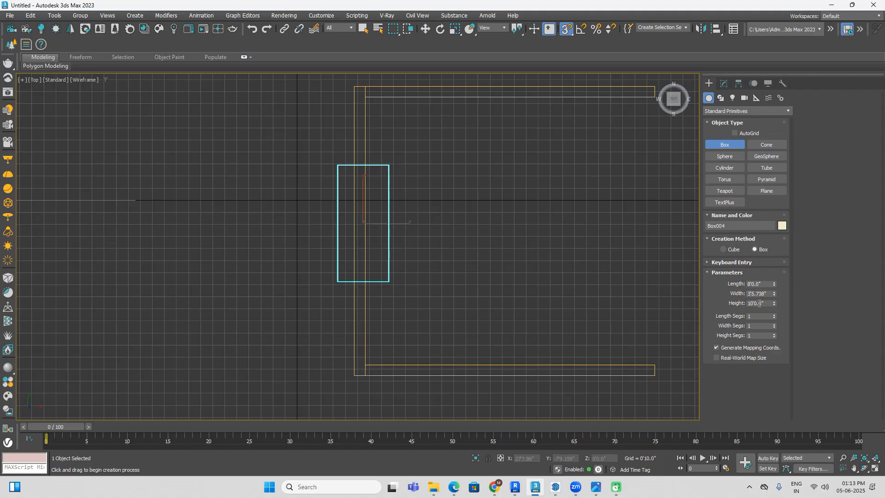
double_click(766, 303)
text(8)
Step: Show the model shaded in an orthographic view and compare the walls and cutter box with the bedroom photo
right_click(515, 247)
key(F3)
mouse_move(533, 313)
alt+middle_down()
mouse_move(497, 294)
mouse_move(441, 288)
alt+middle_up()
click(489, 318)
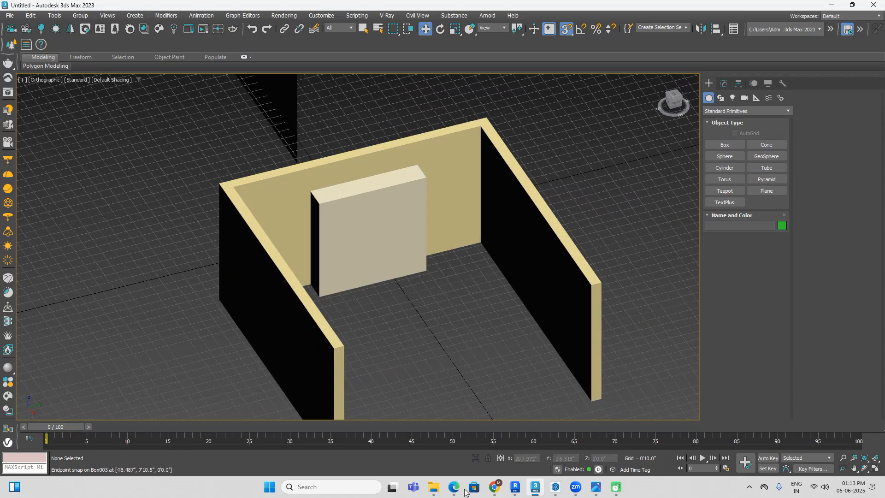
click(539, 494)
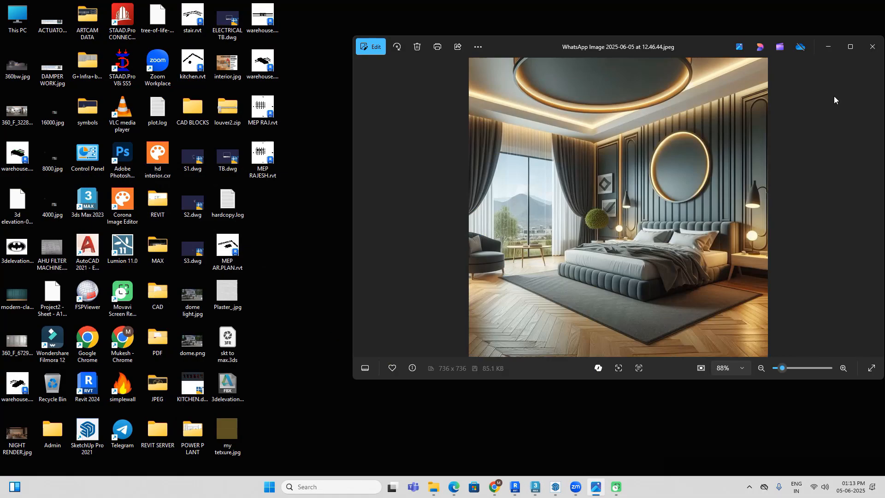
click(536, 492)
Step: Subtract the cutter box from the perpendicular wall with ProBoolean to open the window, and return to Standard Primitives with nothing selected
click(413, 225)
right_click(399, 247)
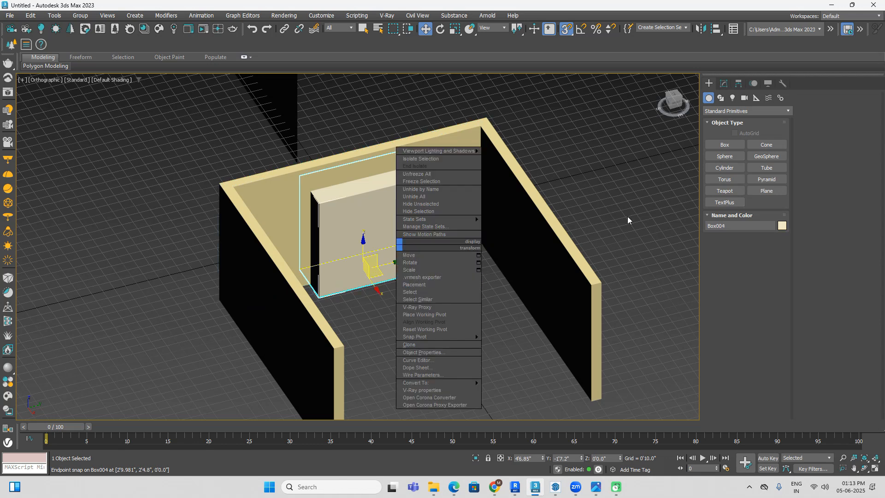
click(461, 152)
click(751, 112)
click(732, 135)
click(766, 191)
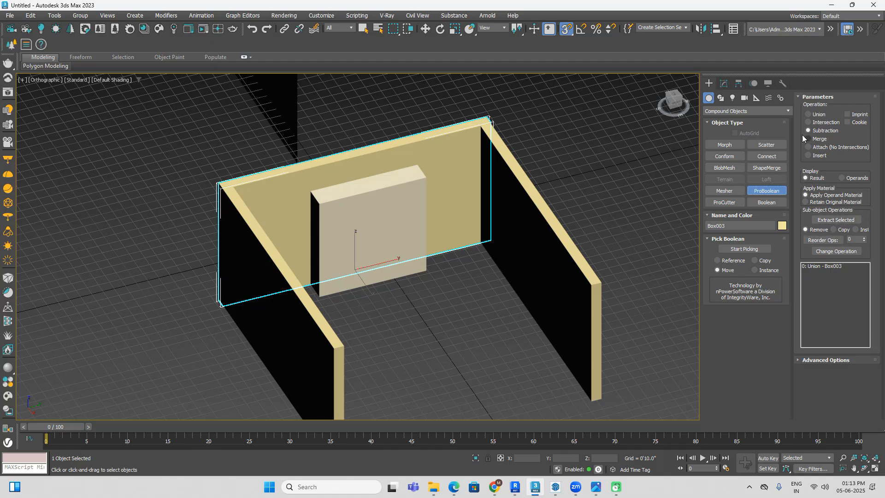
click(717, 248)
click(364, 231)
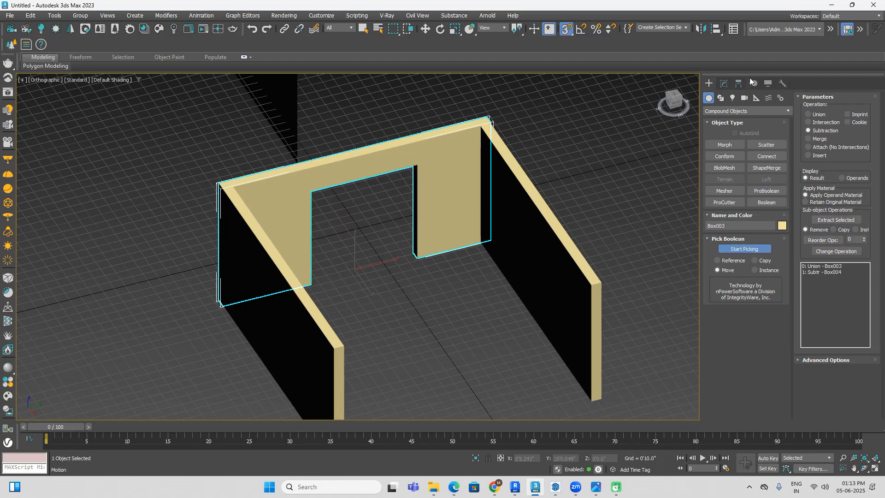
click(737, 111)
click(725, 121)
click(645, 189)
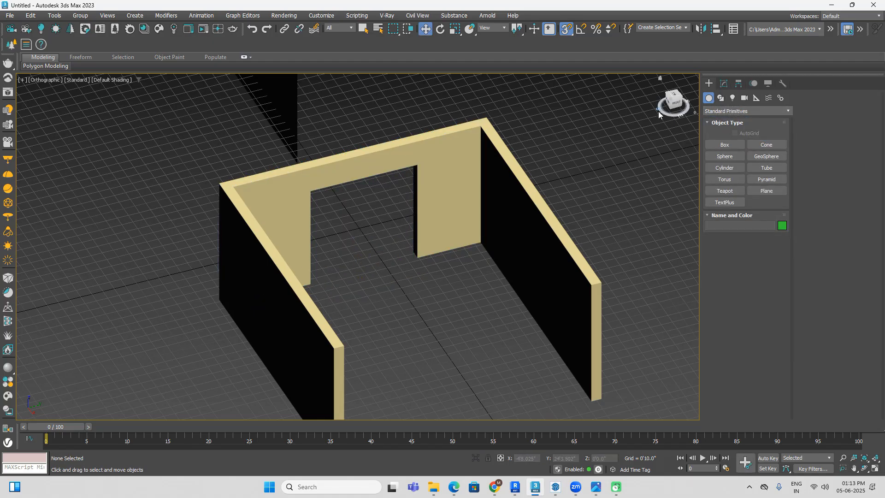
Step: In the Right view, snap an 8' by 8' box to the window opening's corners and give it a height of 1'8"
click(673, 106)
click(725, 145)
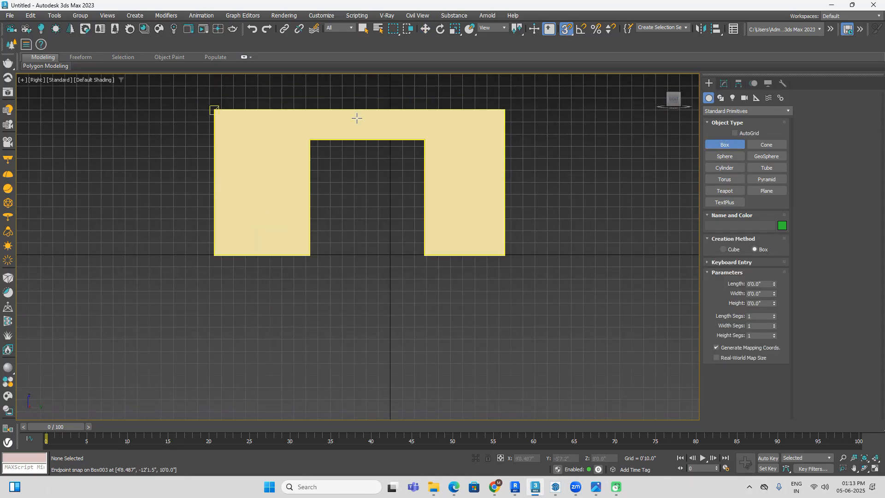
drag(309, 139, 423, 254)
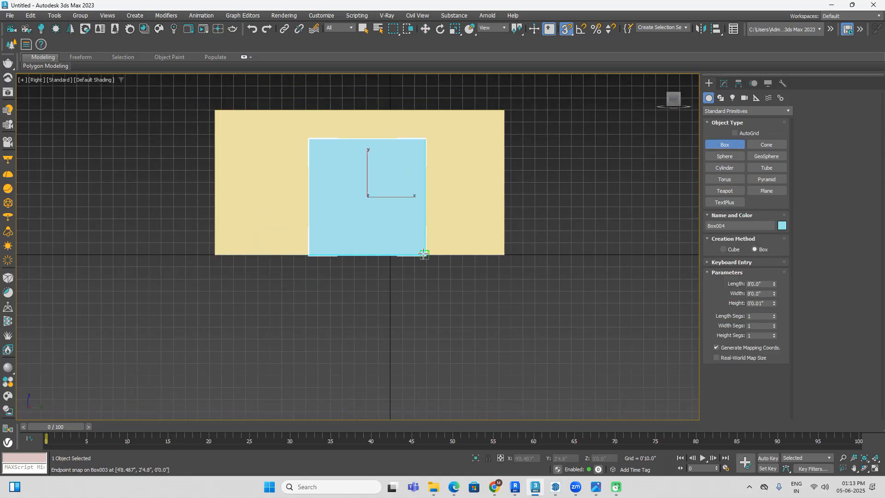
alt+middle_drag(424, 254, 461, 289)
click(461, 226)
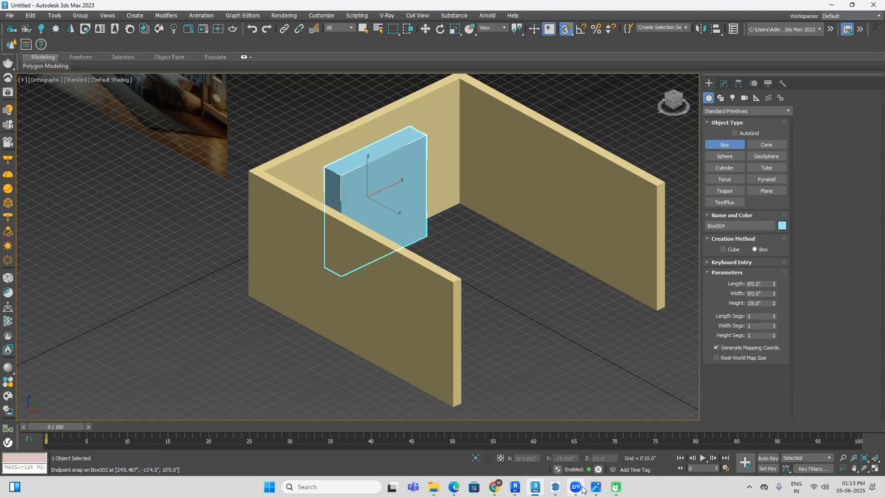
Step: Examine the window and curtain area of the bedroom image on the reference plane
scroll(445, 283, down, 4)
mouse_move(345, 268)
middle_down()
mouse_move(410, 312)
mouse_move(448, 312)
middle_up()
scroll(259, 263, up, 6)
scroll(342, 247, down, 1)
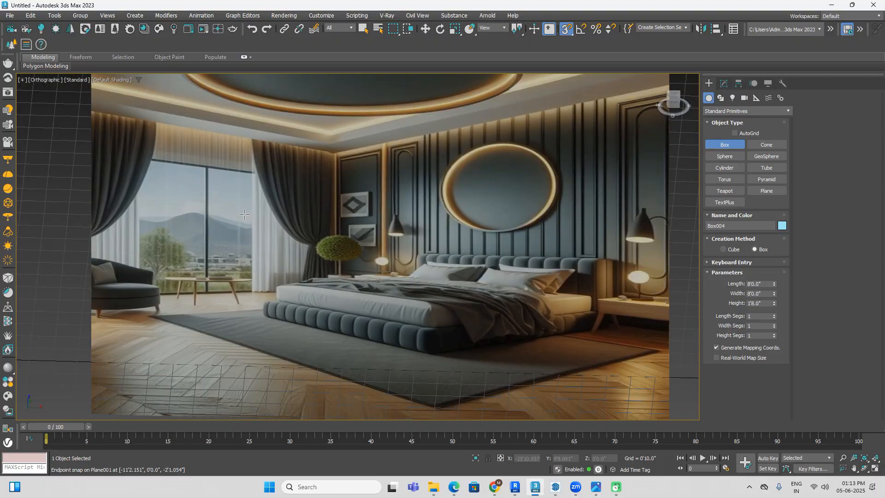
scroll(204, 285, up, 4)
scroll(239, 295, down, 6)
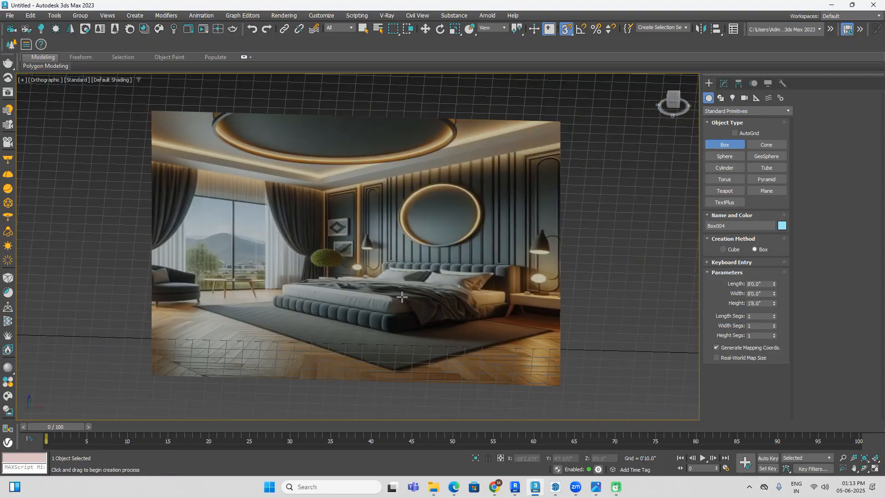
scroll(452, 291, down, 5)
middle_drag(594, 287, 493, 299)
scroll(527, 330, up, 2)
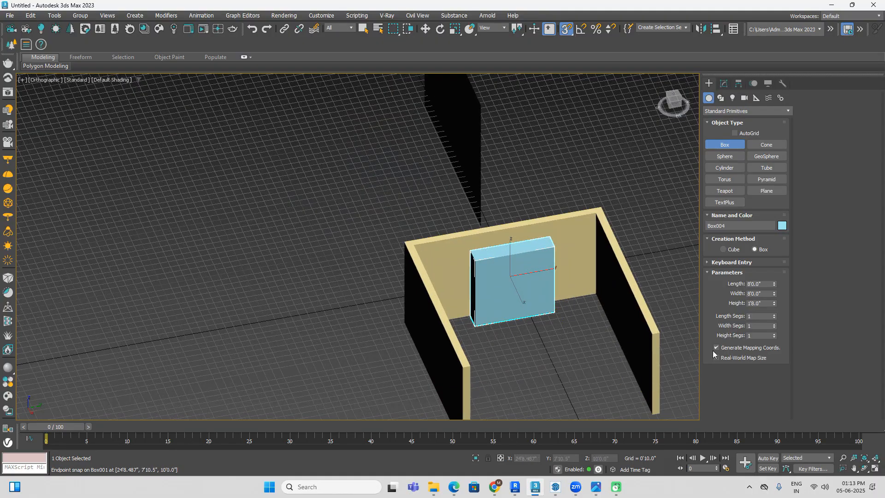
drag(773, 295, 774, 309)
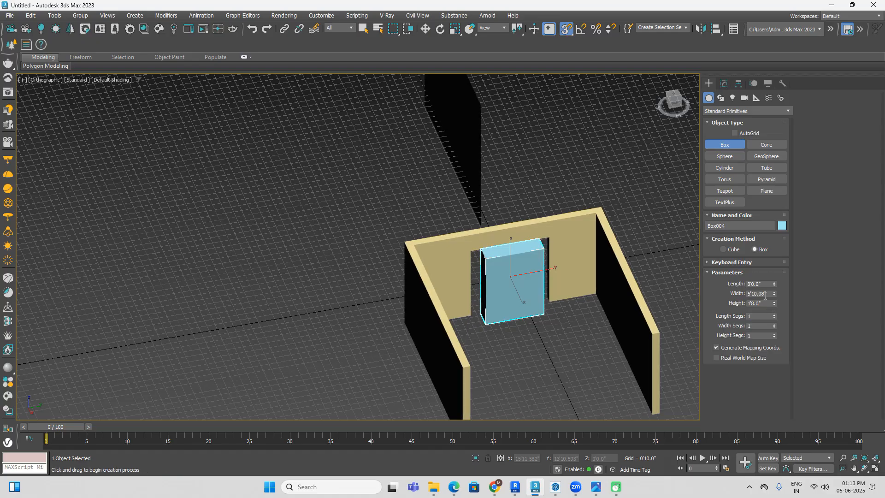
key(ctrl+z)
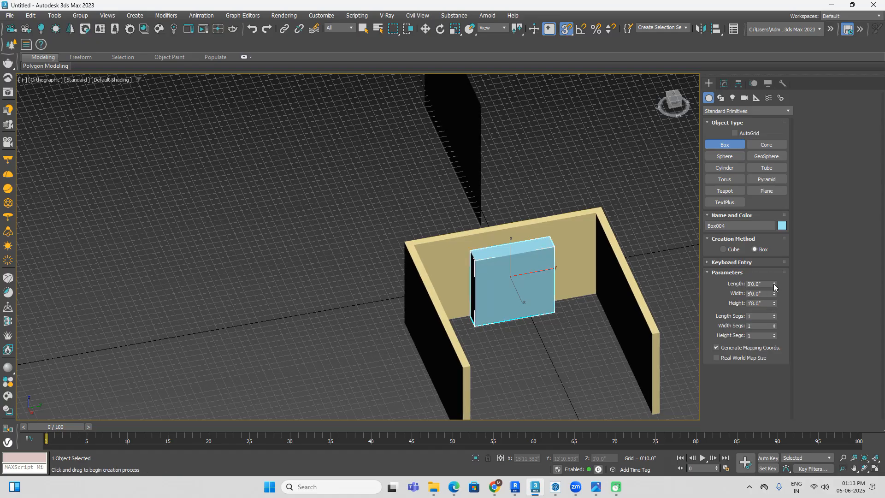
drag(774, 283, 774, 300)
key(ctrl+z)
Step: Set the height of the box in the window opening to 2"
double_click(758, 303)
text(2)
key(Return)
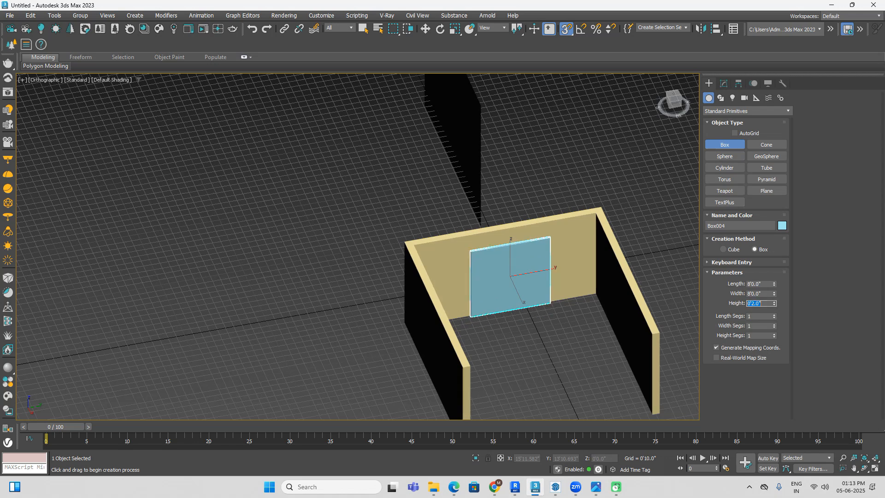
scroll(509, 249, up, 2)
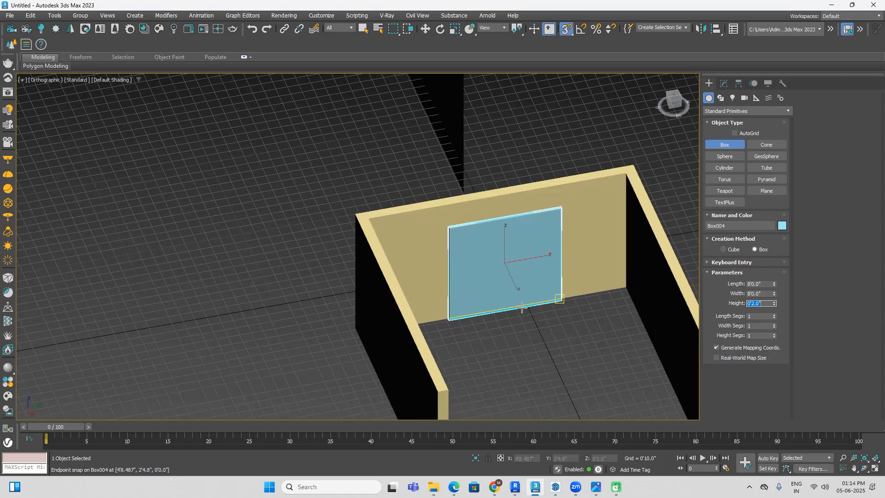
Step: Show edged faces in the viewport and divide the window box into 2 width segments, keeping 1 length segment
key(w)
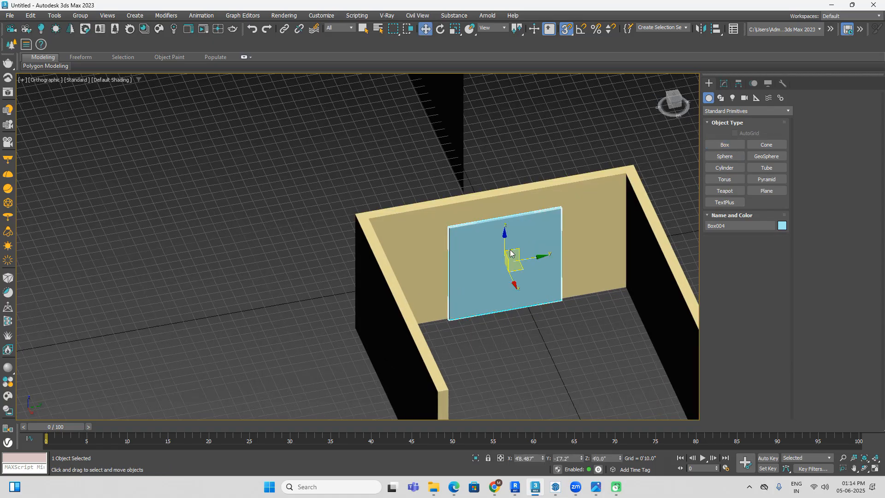
click(724, 83)
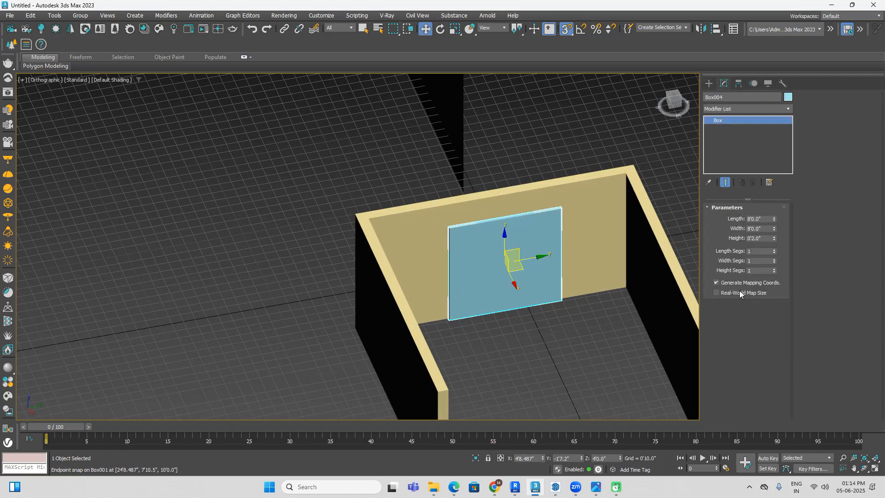
key(F3)
key(F3)
key(F4)
click(774, 249)
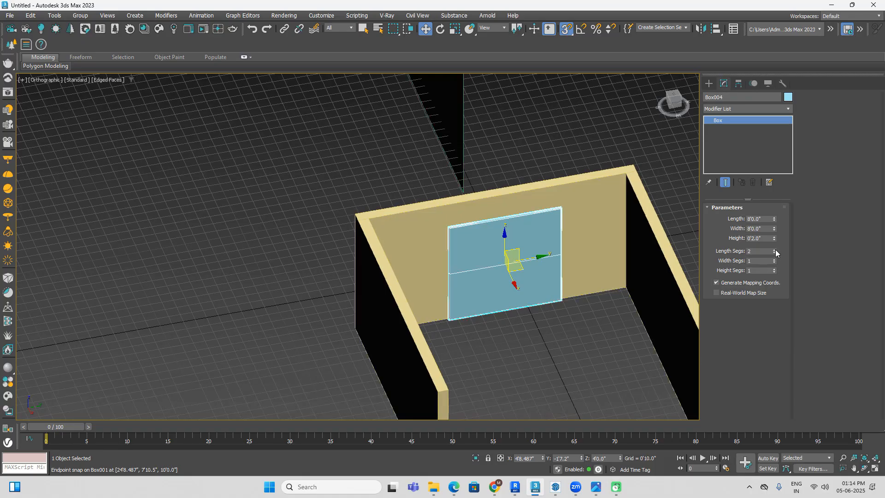
click(774, 253)
click(774, 259)
click(511, 363)
click(500, 312)
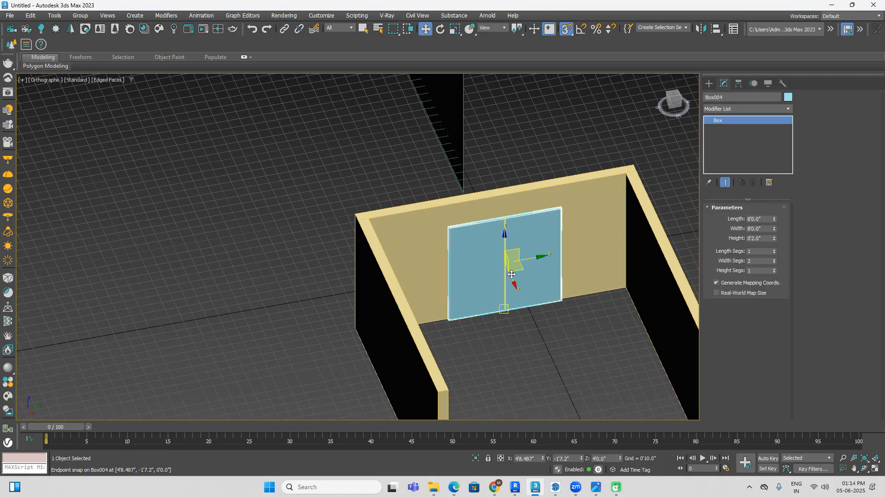
Step: Convert the window box to an Editable Poly and select its four large polygons, two on each side
alt+middle_drag(511, 310, 528, 275)
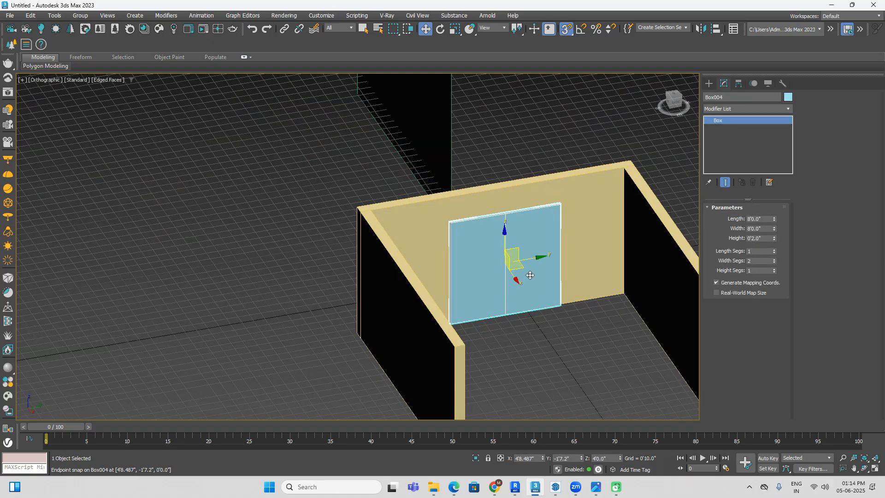
right_click(527, 273)
mouse_move(595, 410)
click(641, 418)
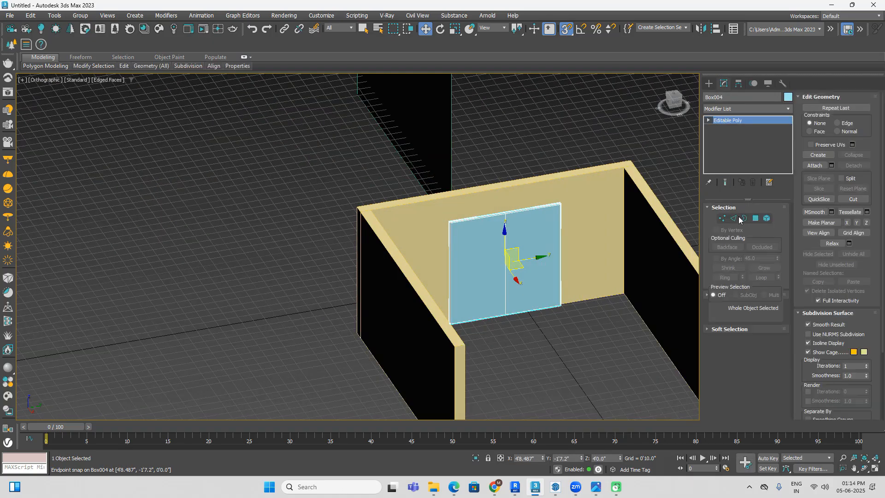
click(754, 218)
click(535, 264)
ctrl+click(483, 289)
alt+middle_drag(483, 289, 457, 283)
ctrl+click(521, 296)
ctrl+click(479, 278)
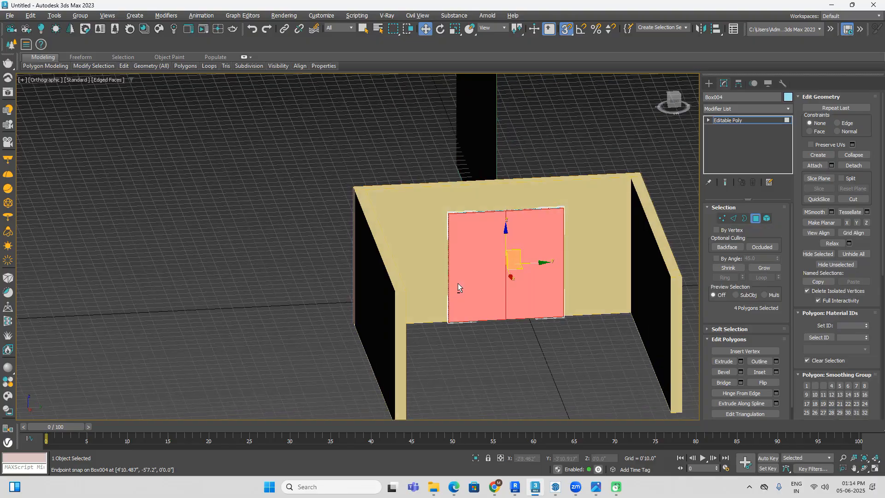
Step: Start an Inset on the four selected polygons and switch its mode to By Polygon
scroll(510, 302, up, 5)
scroll(510, 302, up, 2)
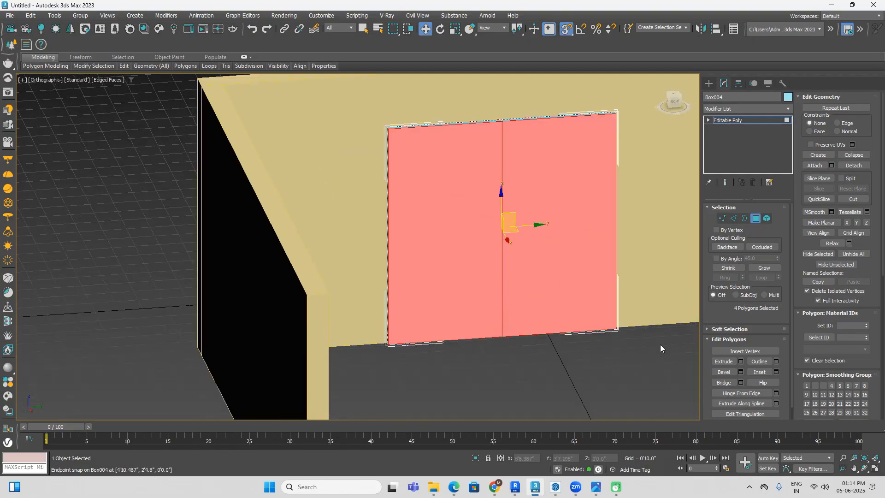
click(776, 372)
middle_drag(375, 238, 375, 252)
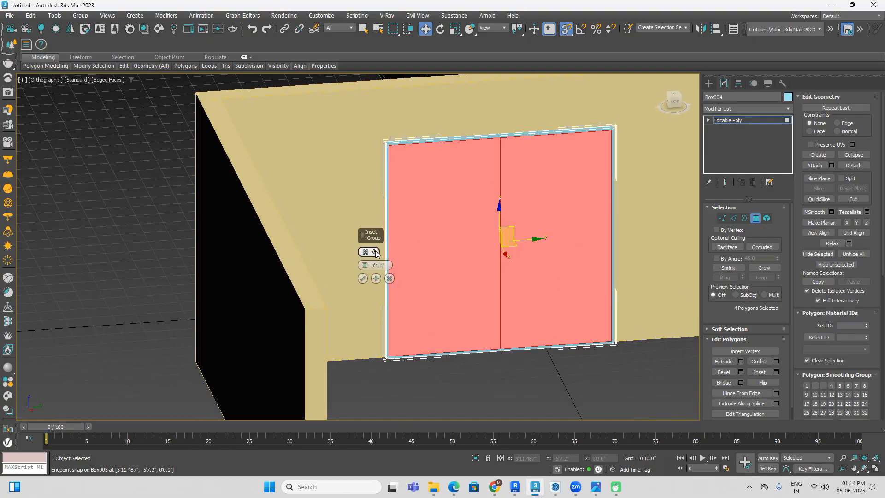
click(376, 253)
click(410, 269)
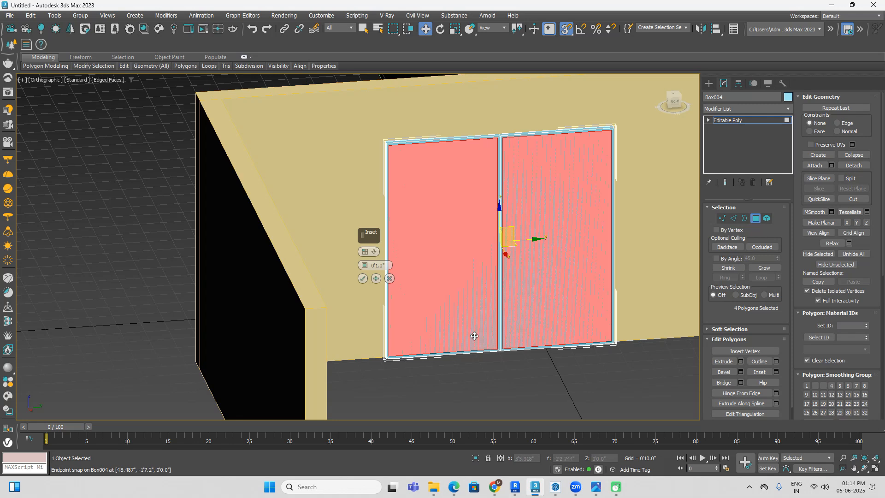
Step: Try an inset amount of 2" on the four window polygons
scroll(521, 304, up, 2)
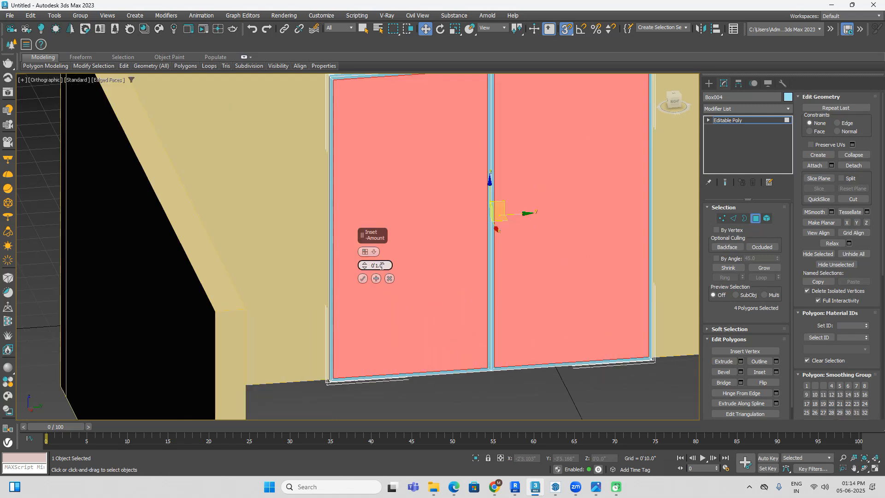
drag(385, 265, 360, 271)
text(2)
key(Return)
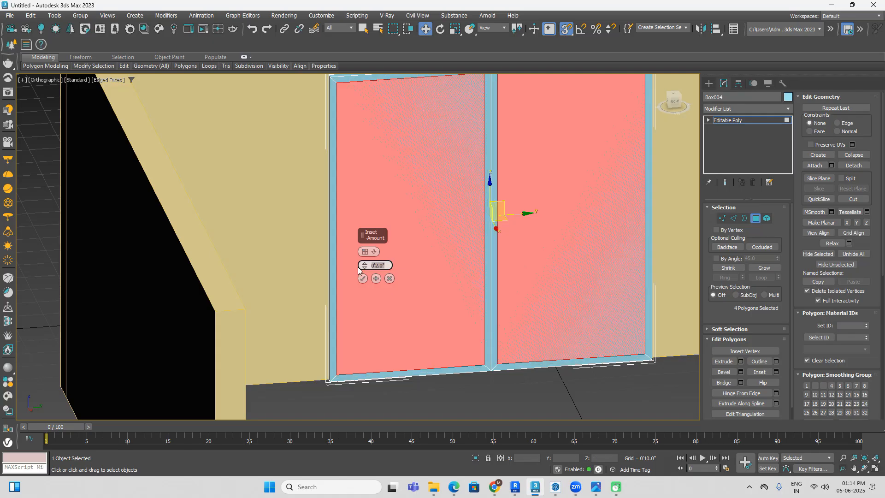
click(541, 494)
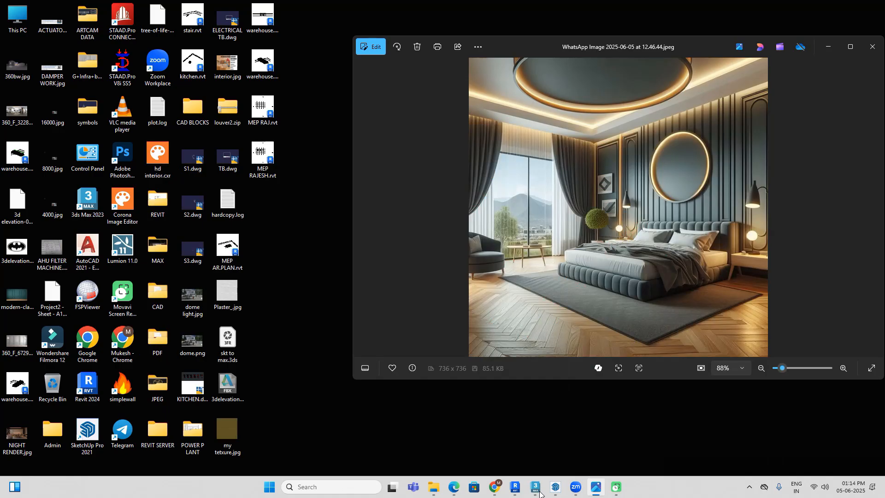
click(540, 493)
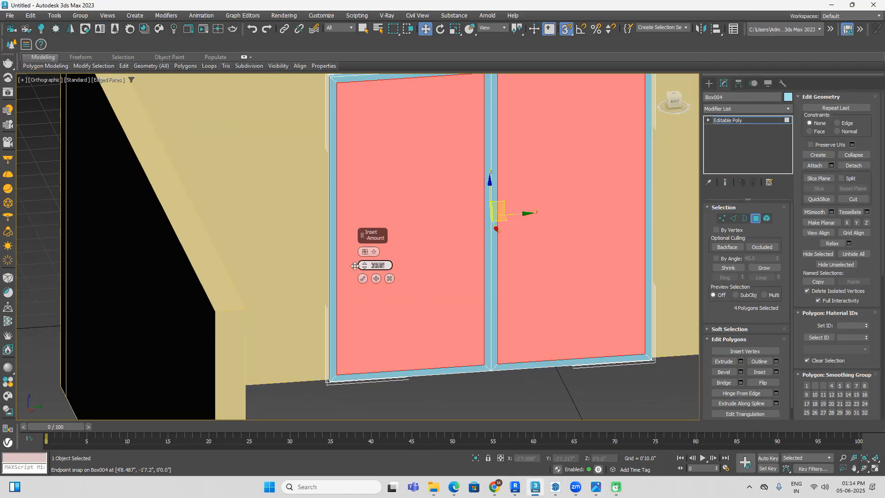
Step: Set the inset amount to 1" and apply it to the four window polygons
text(1")
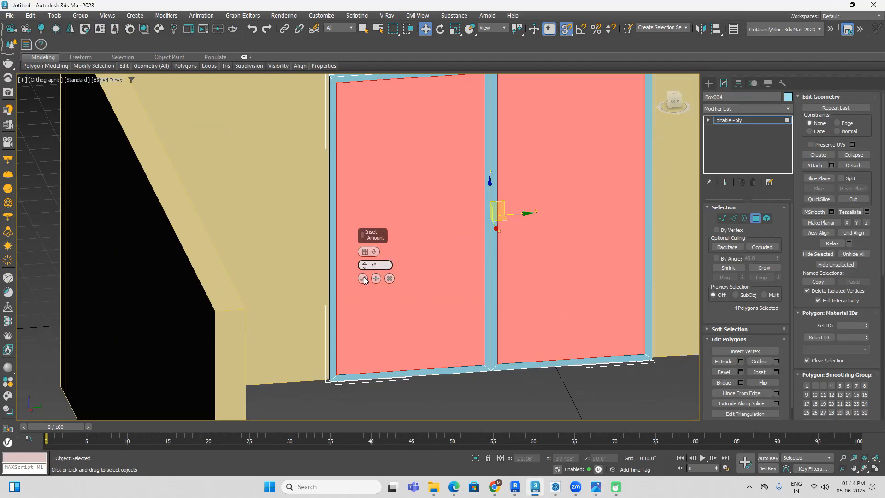
click(363, 279)
scroll(526, 369, down, 2)
scroll(507, 162, up, 5)
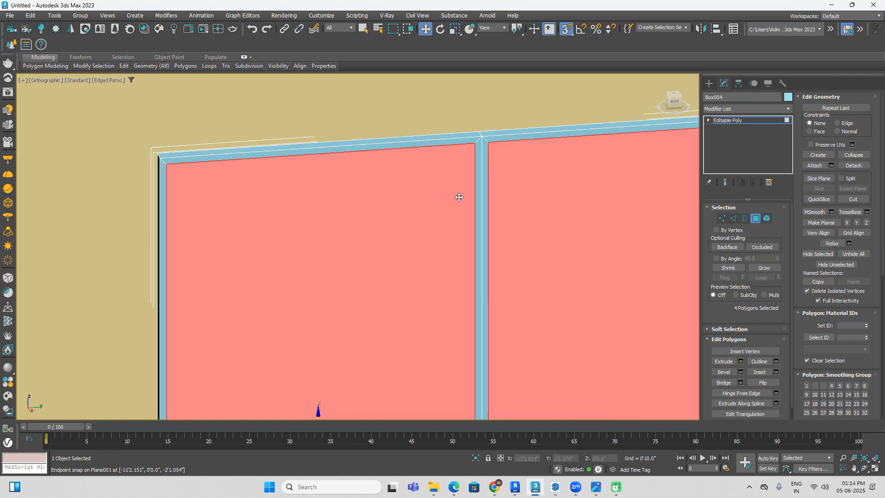
Step: Examine the inset frame and the centre mullion of the window up close, and clear the polygon selection
scroll(497, 186, up, 3)
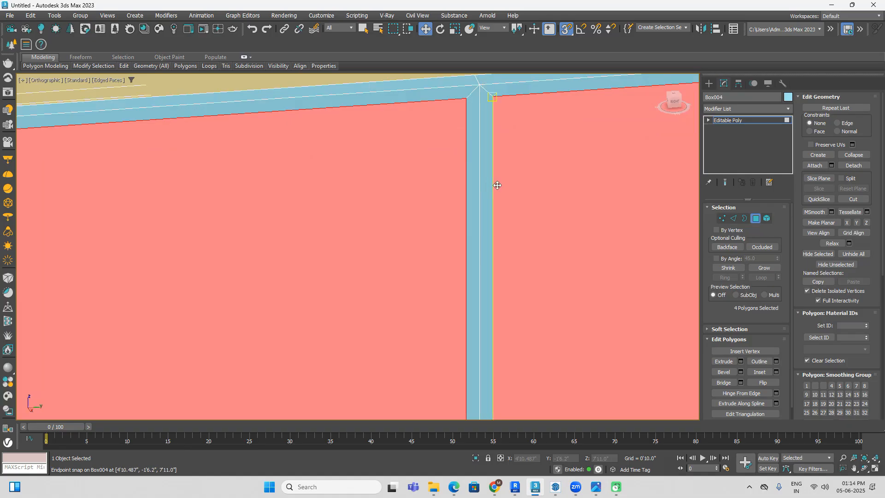
drag(497, 185, 510, 217)
scroll(494, 179, down, 8)
scroll(494, 180, down, 3)
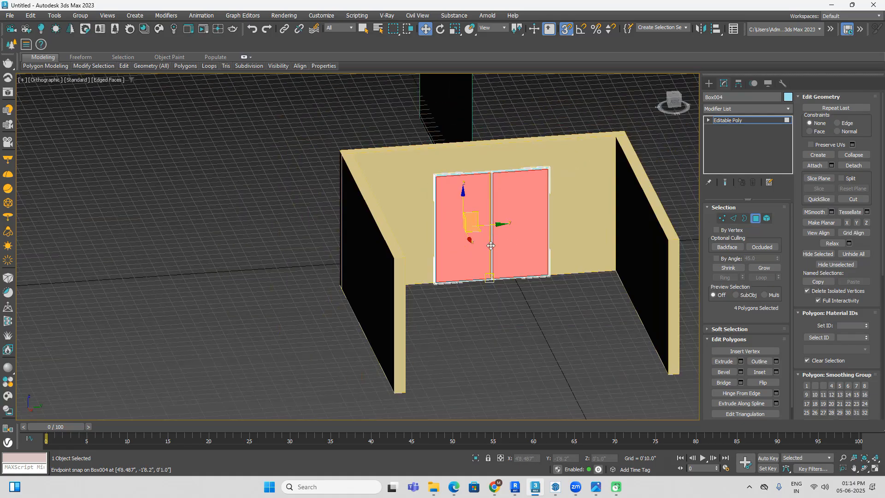
scroll(407, 188, up, 5)
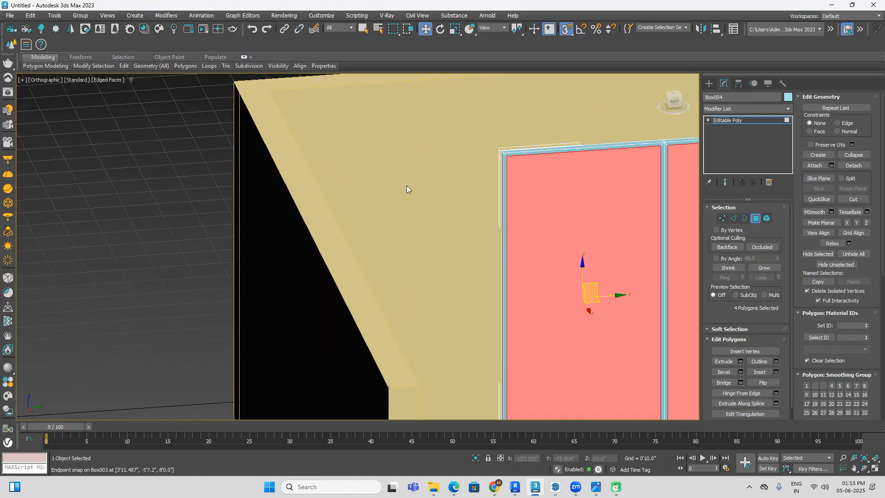
middle_drag(512, 299, 416, 237)
middle_drag(556, 226, 510, 203)
click(520, 375)
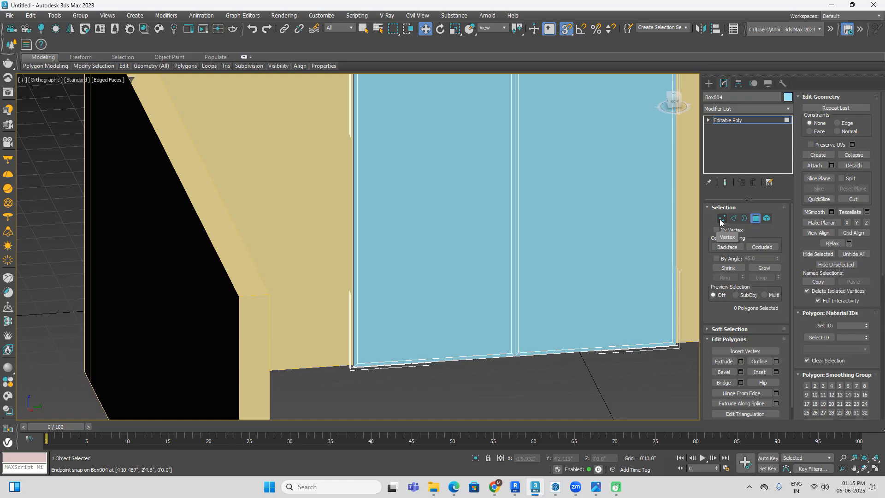
Step: Select the front vertices at both ends of the mullion's left edge and offset them 0.5" along Y
click(720, 220)
middle_drag(528, 182, 529, 201)
scroll(521, 201, up, 5)
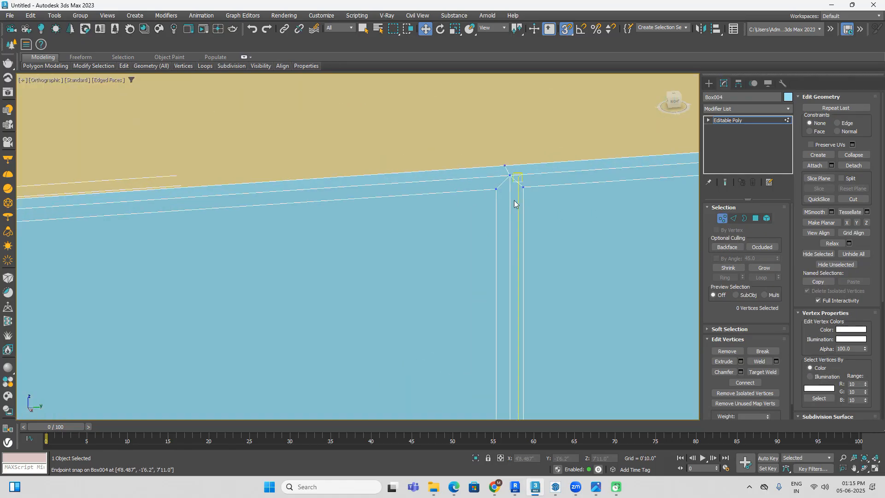
click(467, 166)
scroll(452, 186, down, 5)
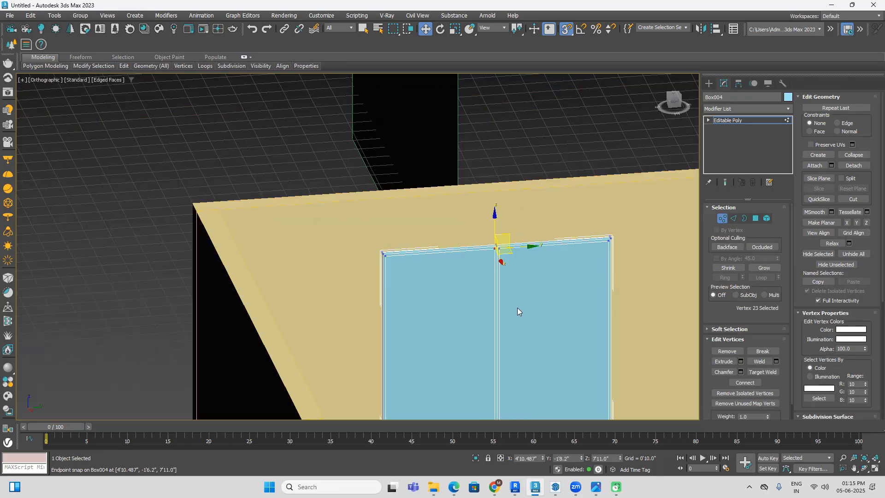
middle_drag(517, 309, 500, 206)
scroll(475, 265, up, 6)
ctrl+drag(464, 244, 418, 286)
scroll(425, 276, down, 6)
middle_drag(490, 164, 500, 286)
scroll(508, 215, down, 2)
middle_drag(509, 215, 515, 308)
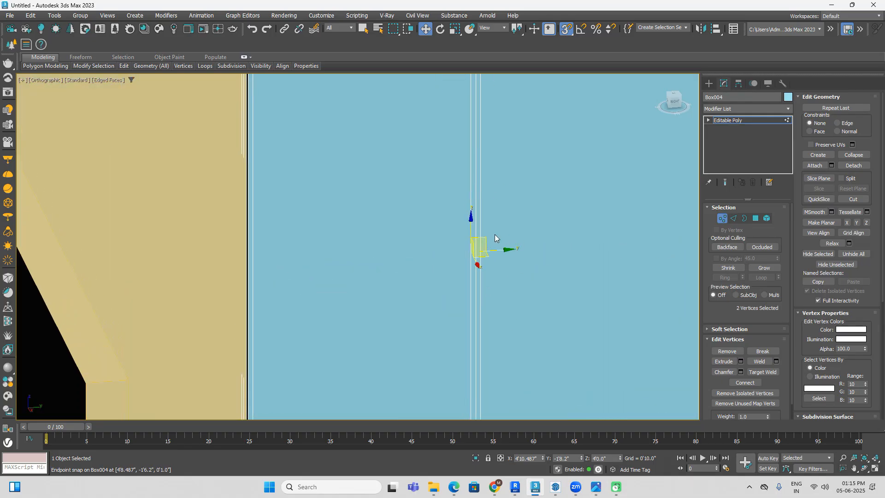
click(500, 458)
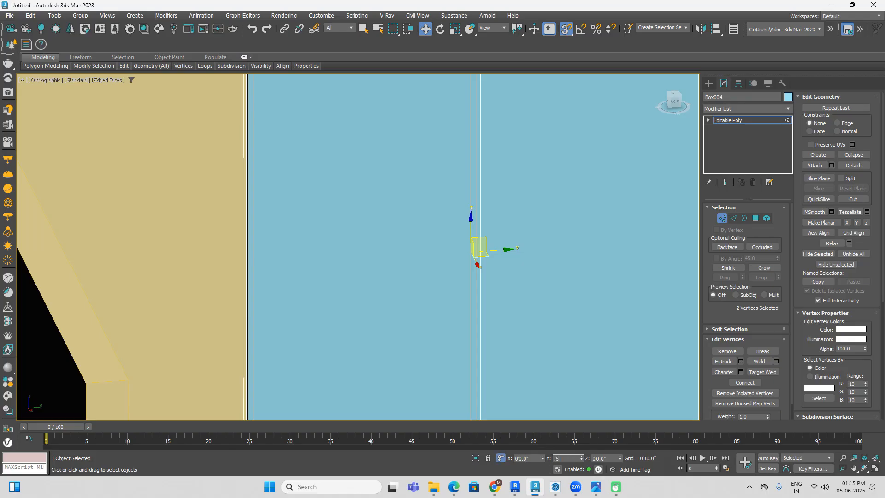
text(5)
key(Return)
scroll(557, 314, down, 6)
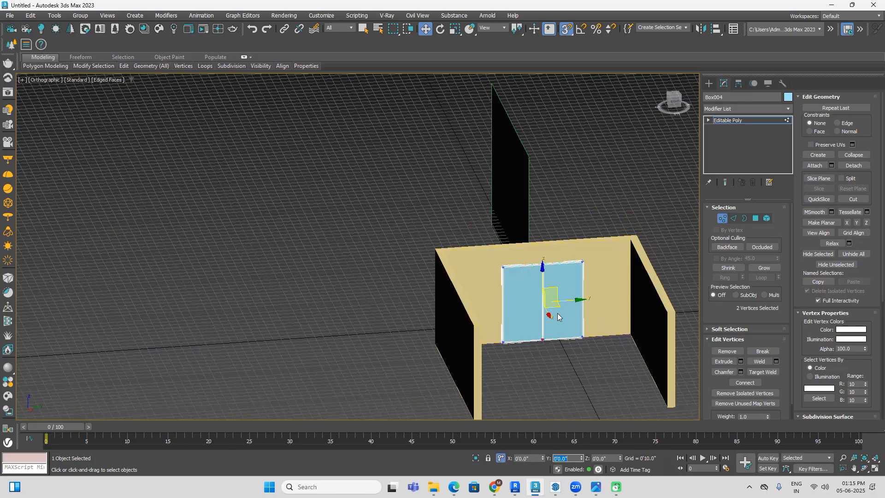
Step: Select the front vertices at both ends of the mullion's right edge and offset them -0.5" along Y
click(590, 210)
scroll(544, 267, up, 8)
scroll(551, 249, up, 6)
drag(543, 237, 498, 272)
scroll(524, 278, down, 12)
middle_drag(547, 328, 525, 229)
scroll(507, 275, up, 12)
drag(562, 244, 545, 272)
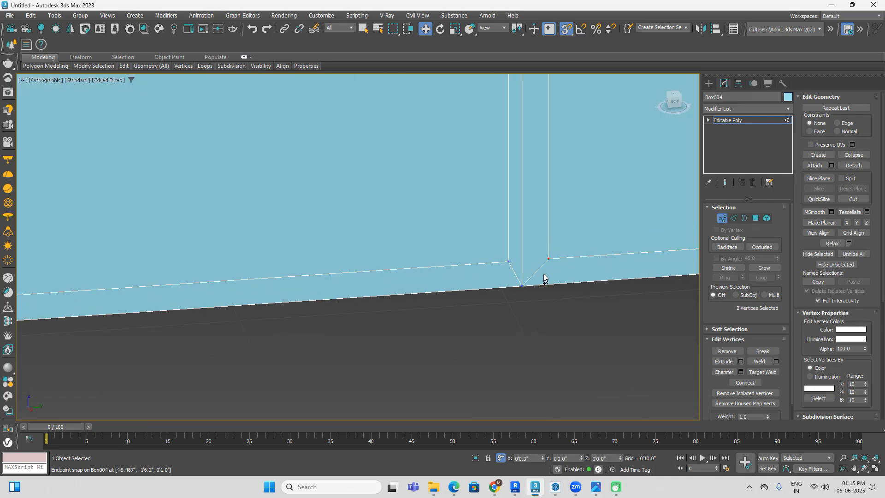
scroll(544, 276, down, 10)
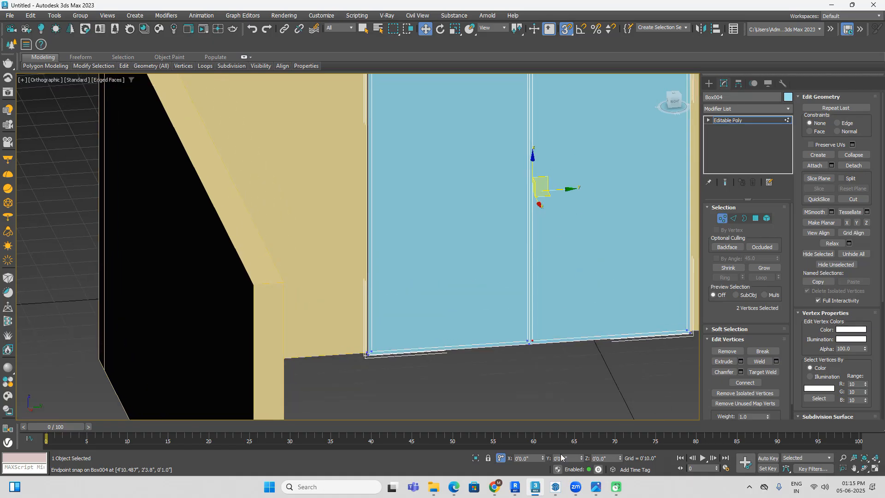
text(-.5)
key(Return)
click(602, 406)
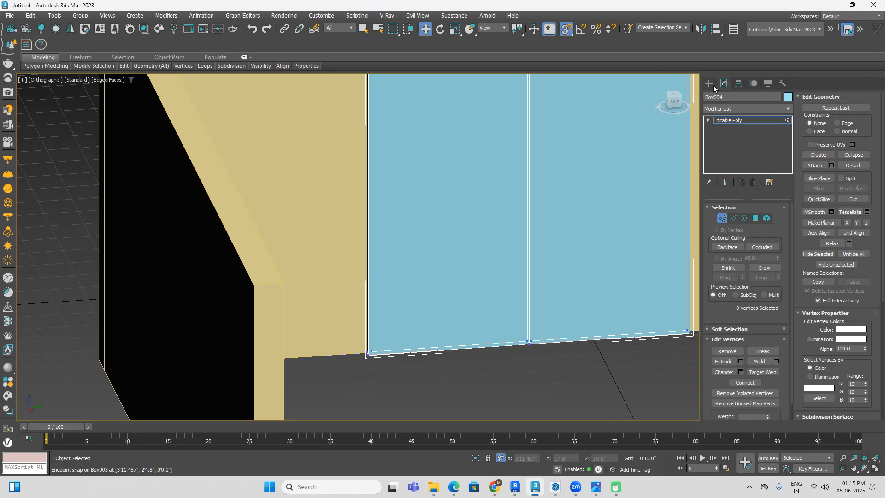
Step: Leave vertex editing for Standard Primitives creation and reselect the window as a whole object
click(709, 84)
click(592, 415)
mouse_move(594, 367)
alt+middle_down()
mouse_move(563, 369)
mouse_move(591, 384)
alt+middle_up()
click(570, 257)
alt+middle_drag(634, 327, 613, 329)
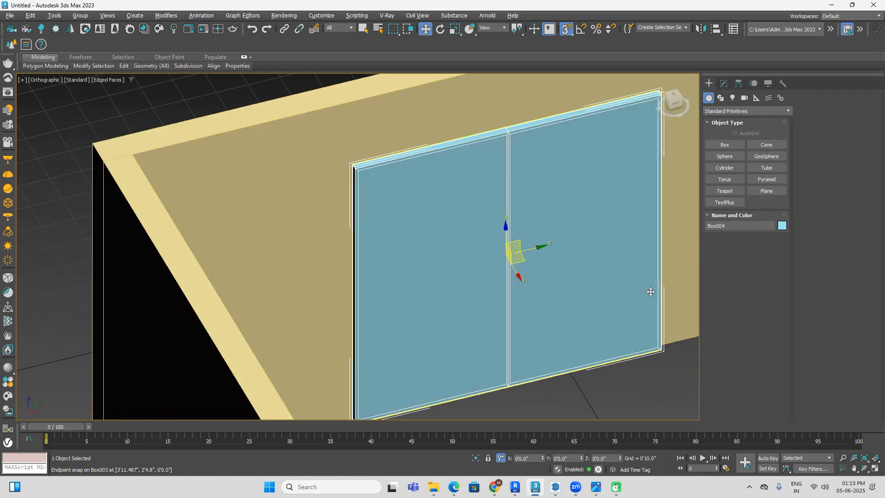
Step: Select the four pane polygons of the window, both panes on the inner and outer faces of the frame
click(725, 83)
click(756, 218)
click(603, 240)
ctrl+click(465, 289)
scroll(464, 290, down, 4)
alt+middle_drag(465, 290, 560, 296)
ctrl+click(521, 302)
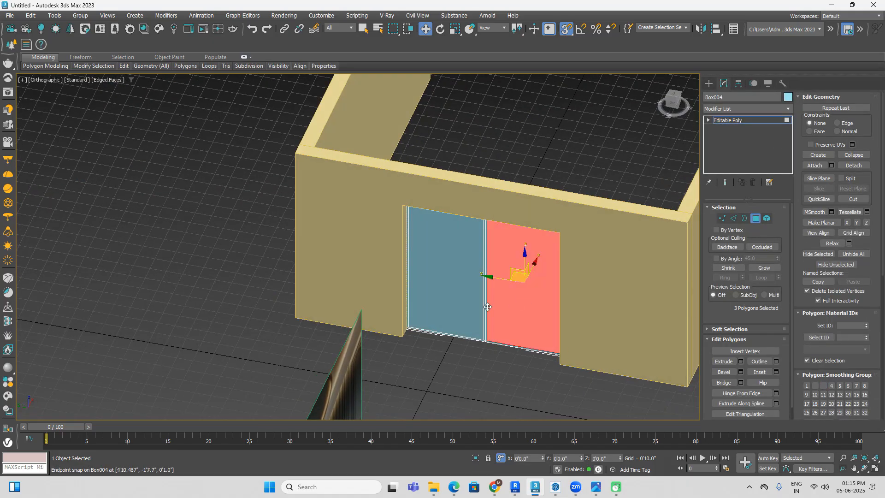
key(ctrl+z)
ctrl+click(447, 300)
ctrl+click(511, 309)
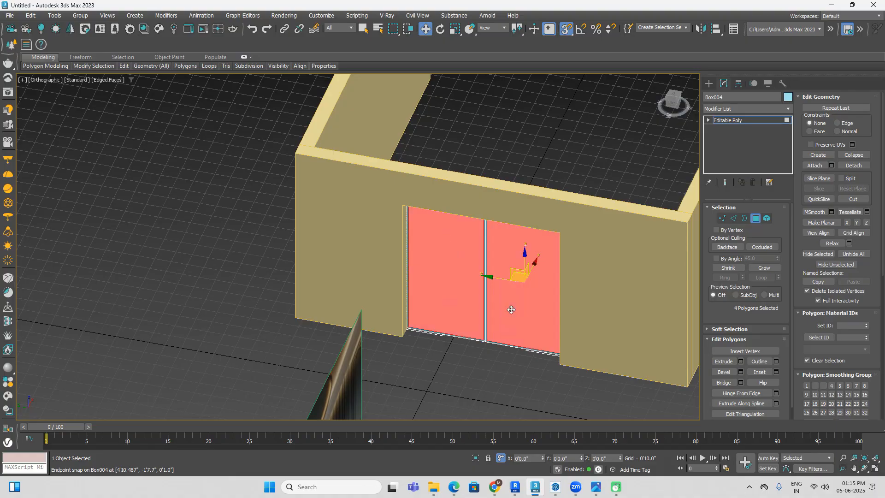
alt+middle_drag(570, 317, 435, 312)
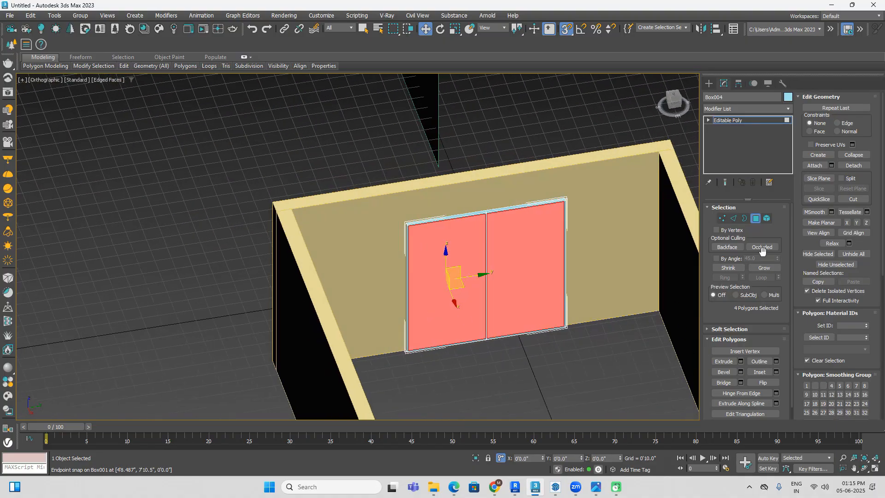
Step: Extrude the four selected pane polygons by about -0.811" so the panes are recessed into the frame
click(741, 361)
alt+middle_drag(681, 139, 692, 117)
click(673, 99)
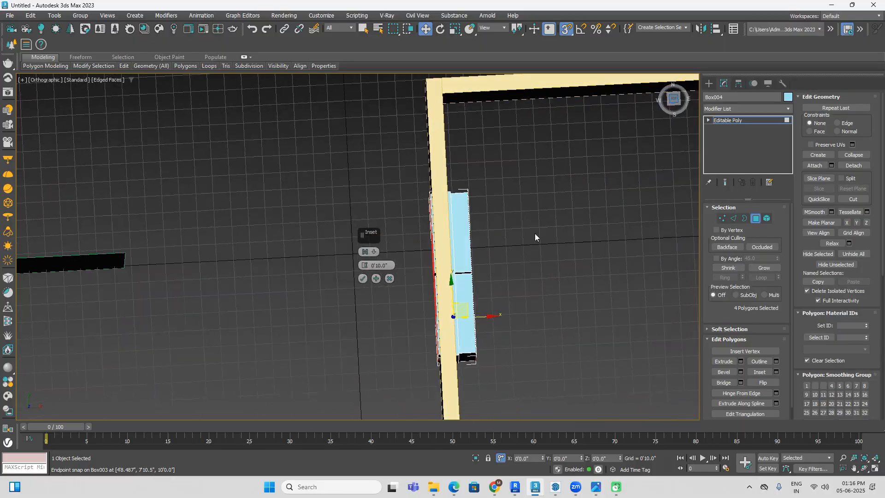
key(F3)
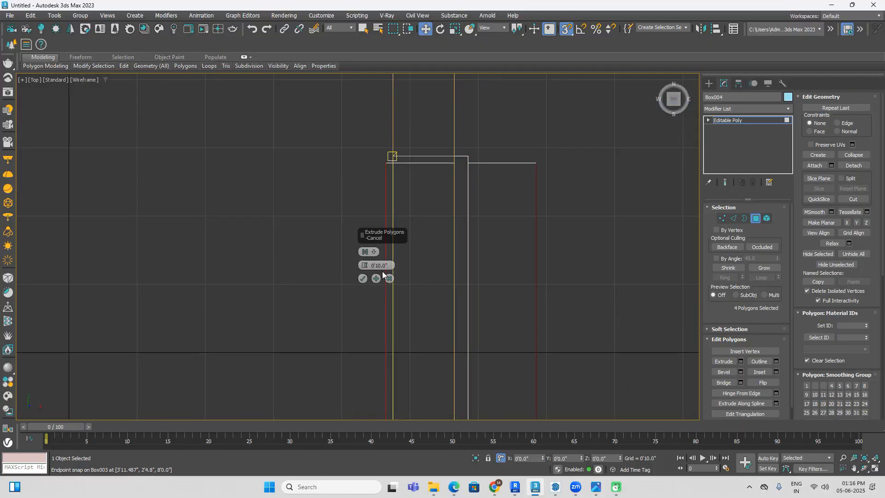
drag(365, 265, 403, 339)
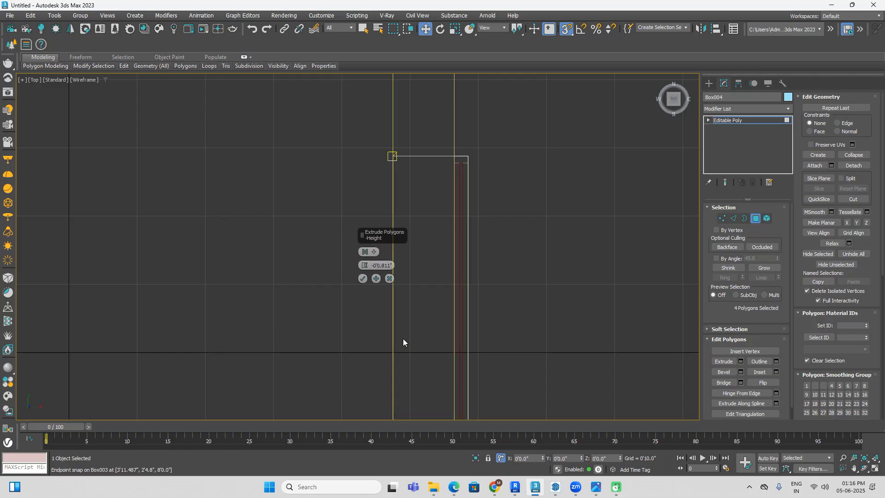
click(363, 278)
Step: Reselect the four recessed pane polygons on both sides of the window and set their material ID
key(F3)
mouse_move(389, 245)
alt+middle_down()
mouse_move(482, 305)
mouse_move(451, 264)
mouse_move(405, 326)
alt+middle_up()
scroll(405, 325, up, 5)
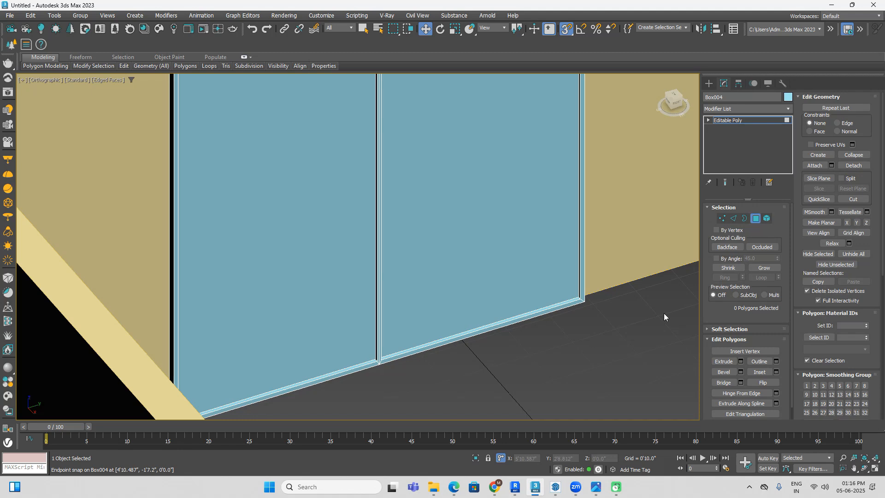
click(462, 249)
ctrl+click(360, 291)
scroll(364, 292, down, 3)
alt+middle_drag(365, 293, 491, 295)
ctrl+click(402, 296)
ctrl+click(349, 272)
scroll(381, 323, up, 4)
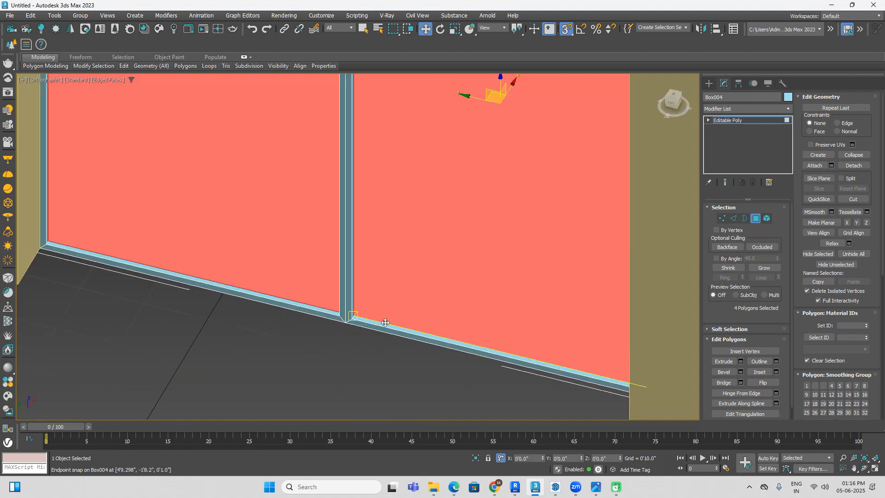
scroll(388, 322, down, 5)
alt+middle_drag(439, 328, 343, 318)
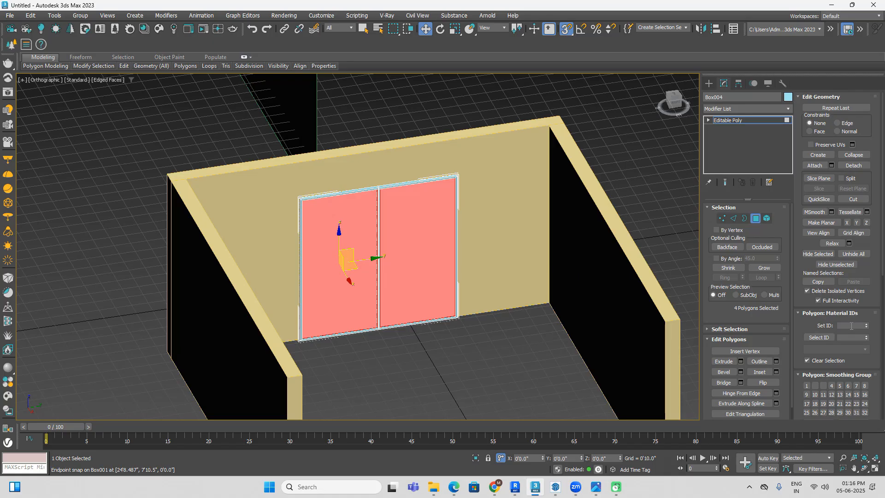
click(851, 325)
Step: Invert the polygon selection to the window's frame and mullion, set its material ID to 2, and clear the selection
key(ctrl+i)
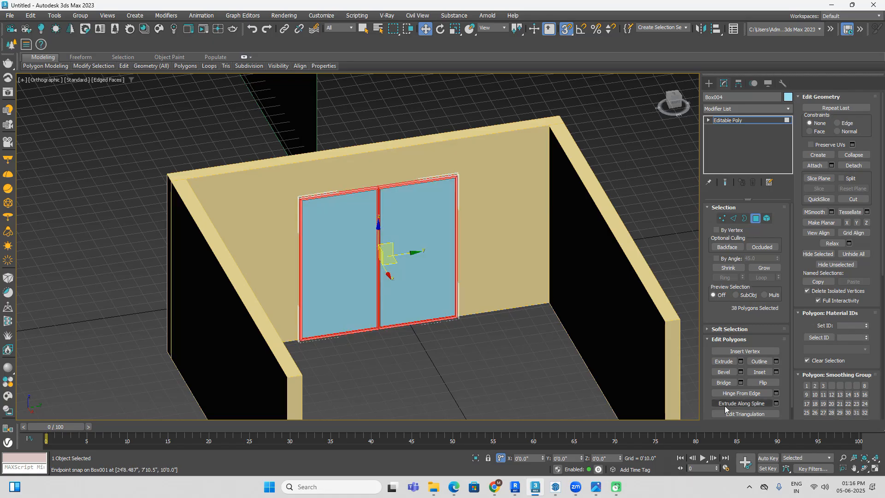
click(843, 325)
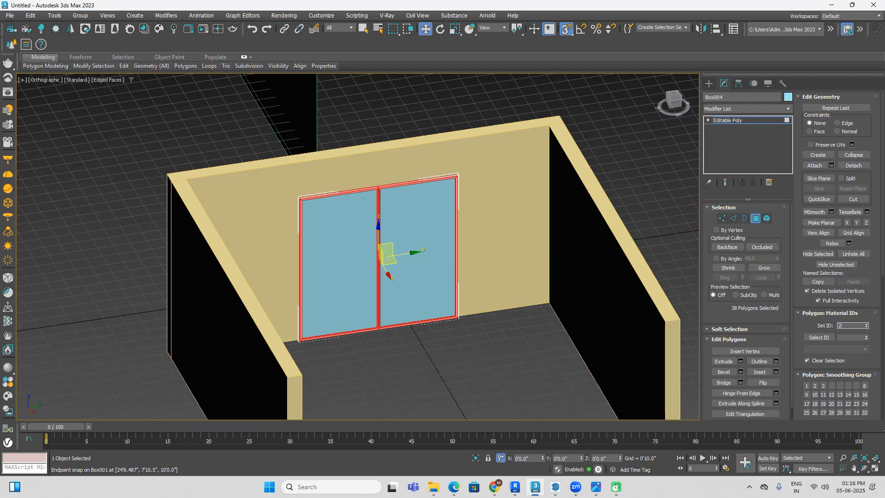
click(848, 338)
click(541, 385)
middle_drag(541, 384, 510, 372)
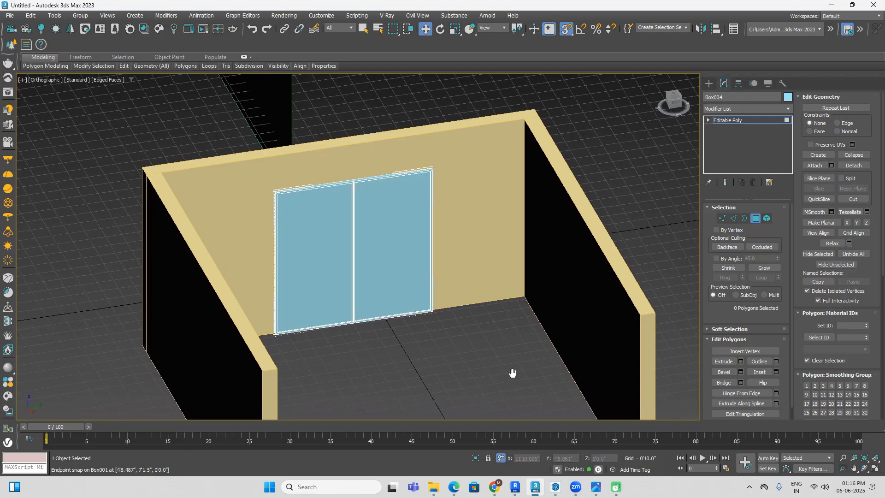
Step: Leave polygon editing and convert the second sample material, Material #2, into a Multi/Sub-Object material
key(m)
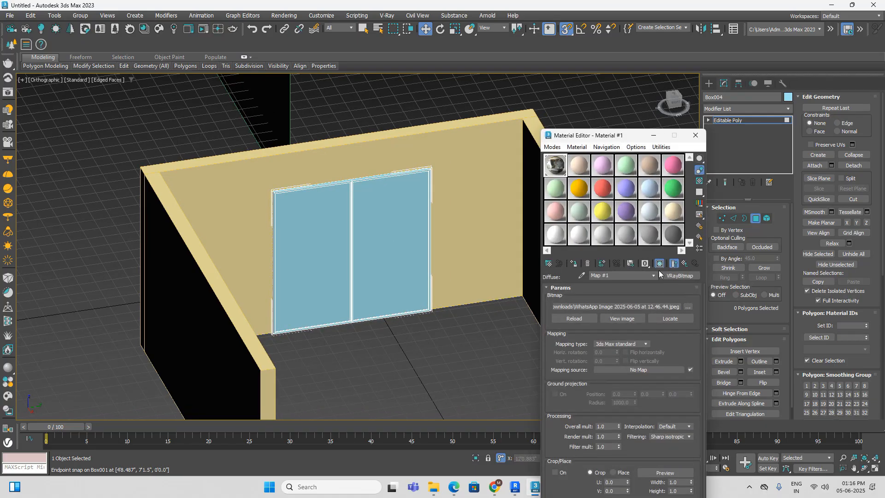
click(586, 172)
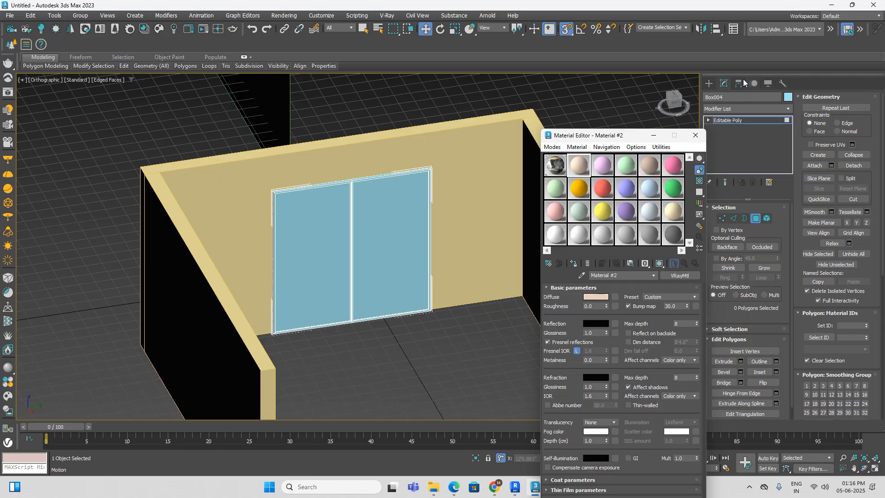
click(708, 83)
click(692, 276)
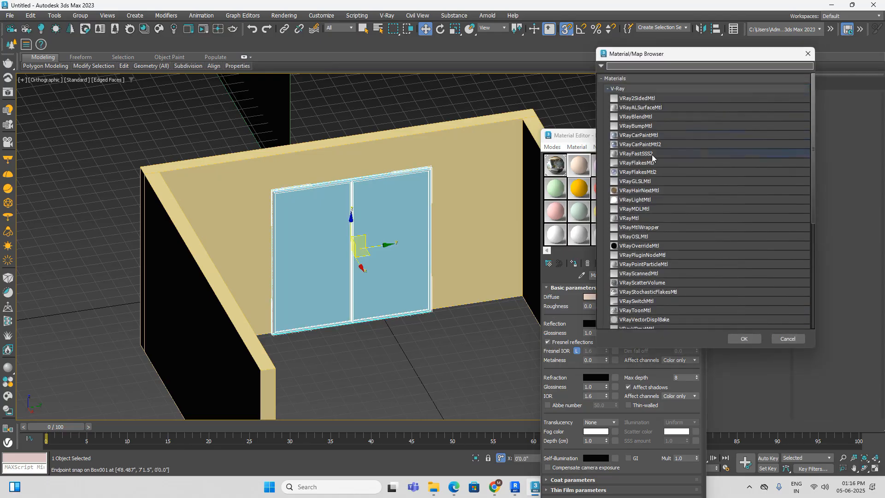
click(636, 88)
click(644, 177)
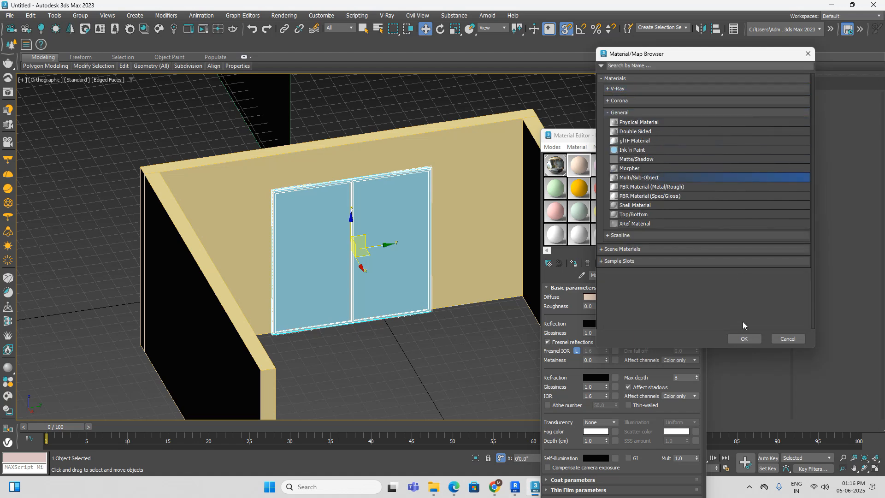
click(744, 339)
click(608, 408)
Step: Set the number of sub-materials to 2 and place a copy of the first sub-material in the ID 2 slot
click(591, 302)
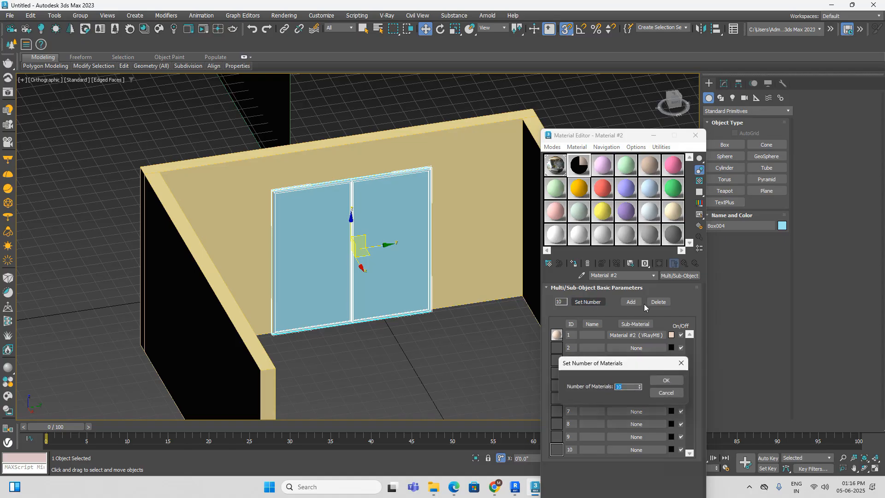
click(664, 379)
drag(644, 336, 648, 348)
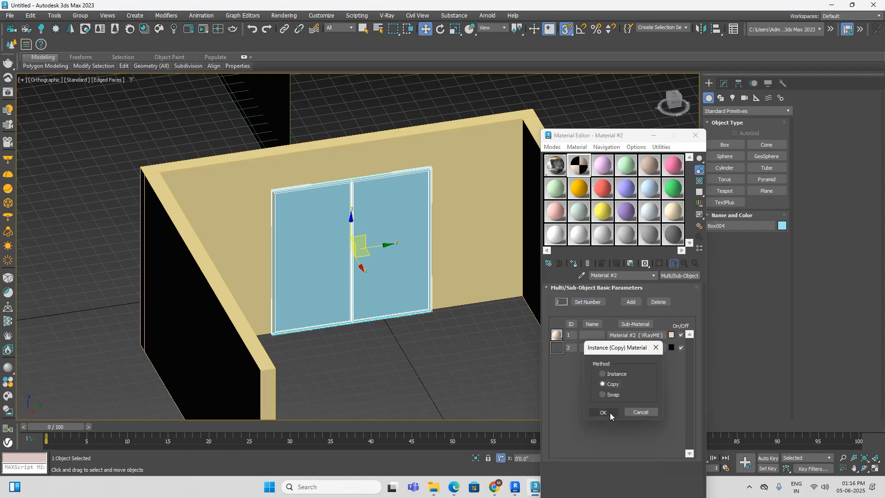
click(610, 413)
Step: Set the diffuse colour of the ID 1 sub-material to a neutral grey of about 130, 130, 130
click(638, 335)
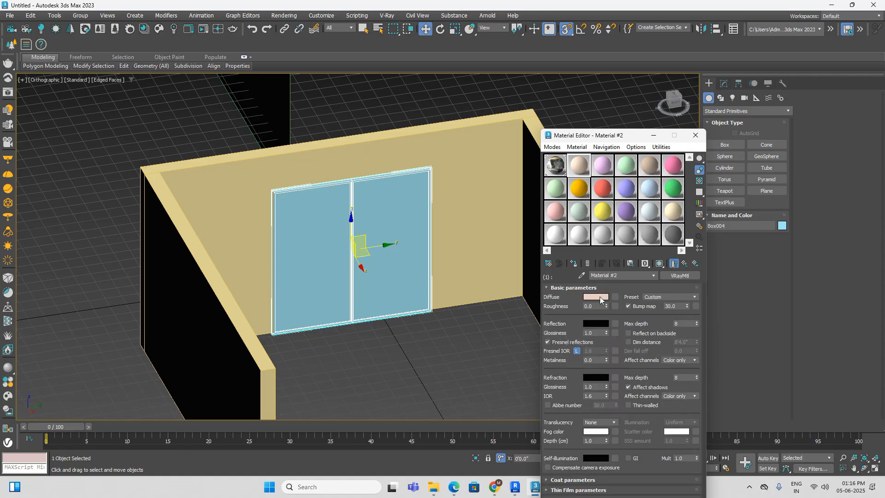
click(599, 297)
drag(400, 235, 463, 256)
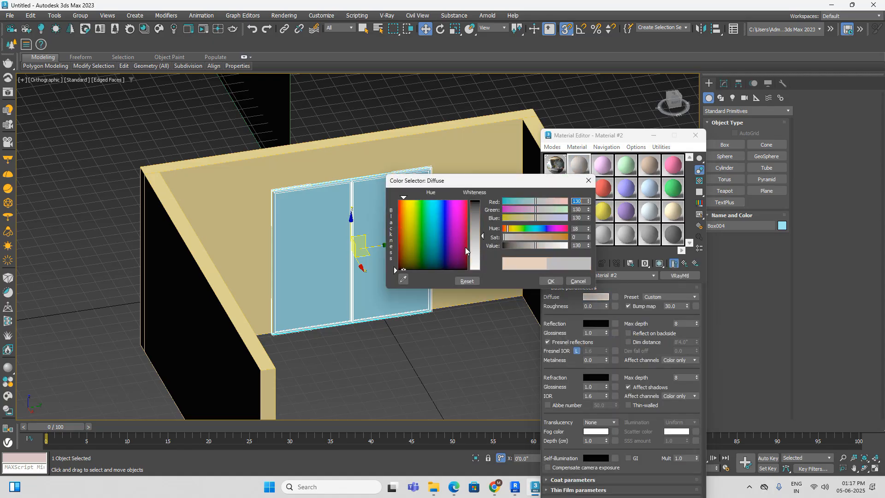
click(550, 280)
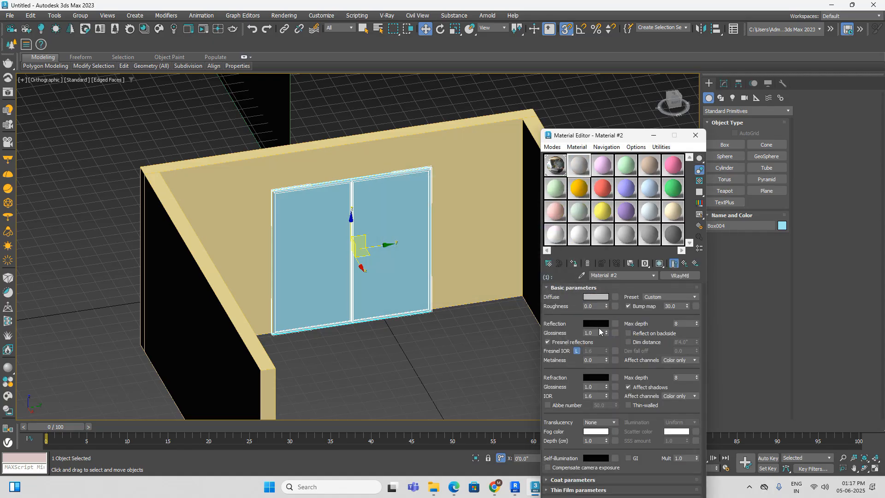
Step: Set both the reflection and refraction colours of the ID 1 sub-material to pure white (255) for clear glass
click(599, 325)
drag(481, 229, 482, 299)
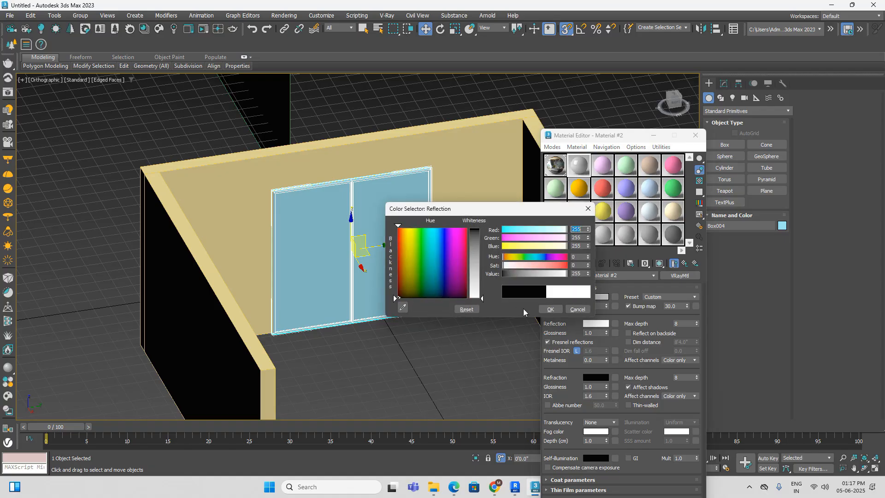
click(549, 309)
click(596, 377)
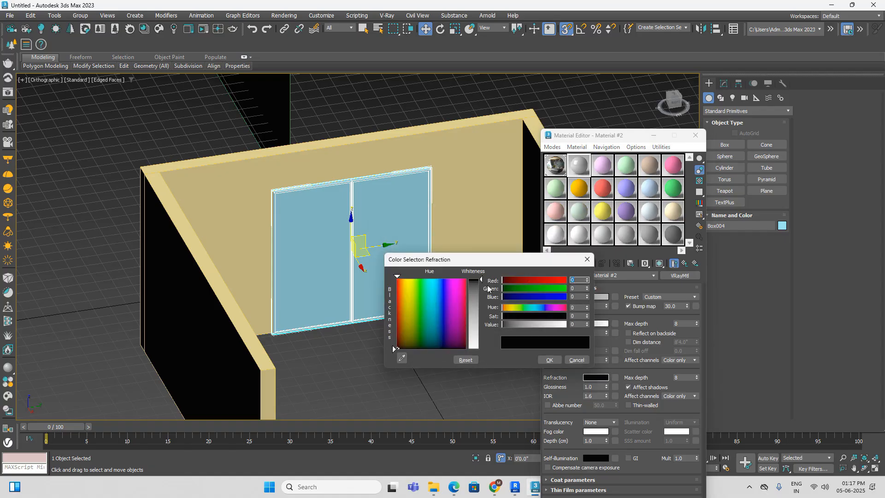
drag(482, 279, 483, 349)
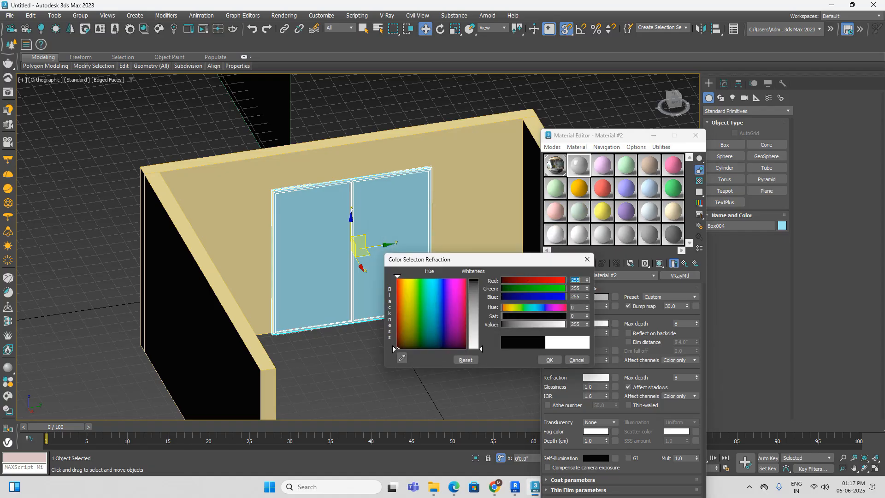
click(551, 360)
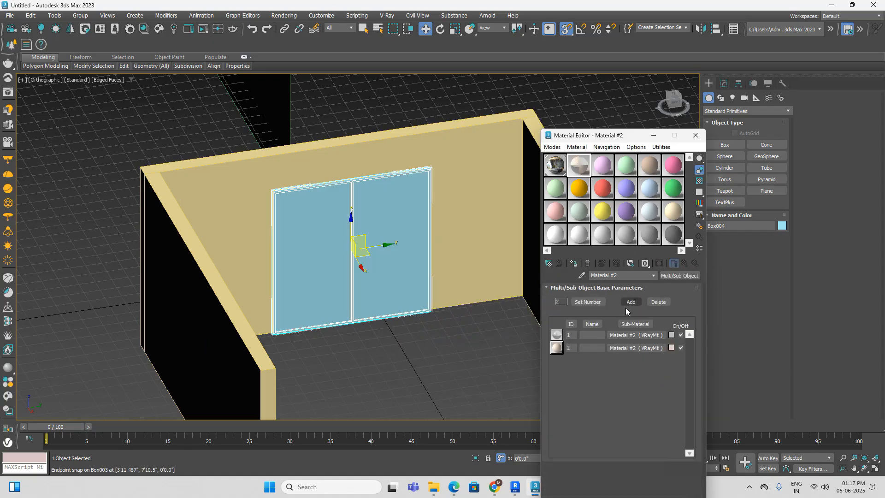
Step: Give the ID 2 sub-material a black diffuse colour and a pure white (255) reflection colour for the frame
click(632, 348)
click(598, 297)
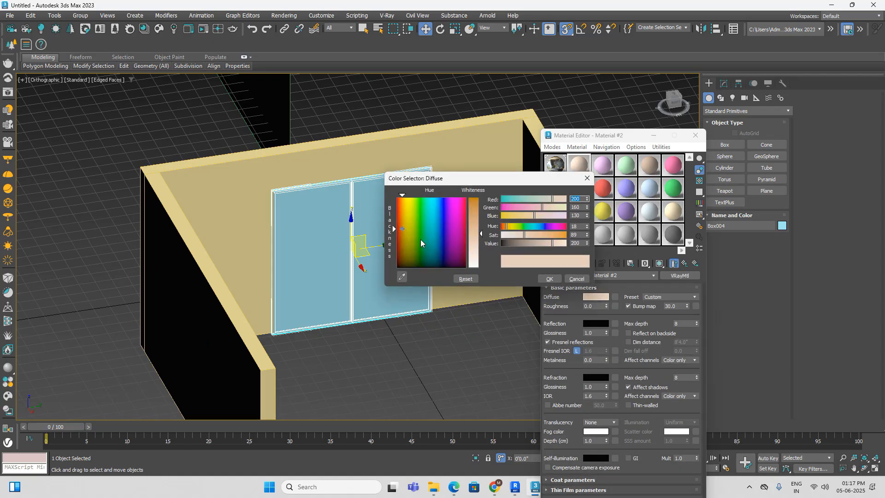
drag(397, 232, 416, 267)
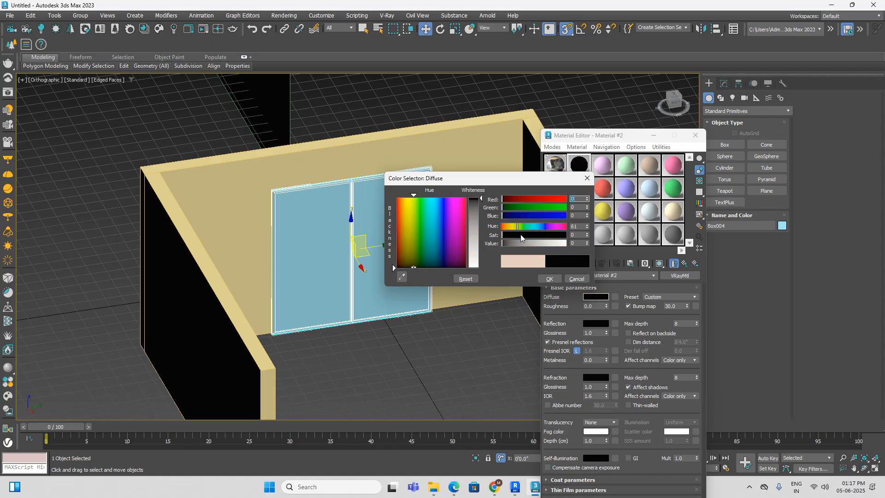
click(551, 280)
click(596, 324)
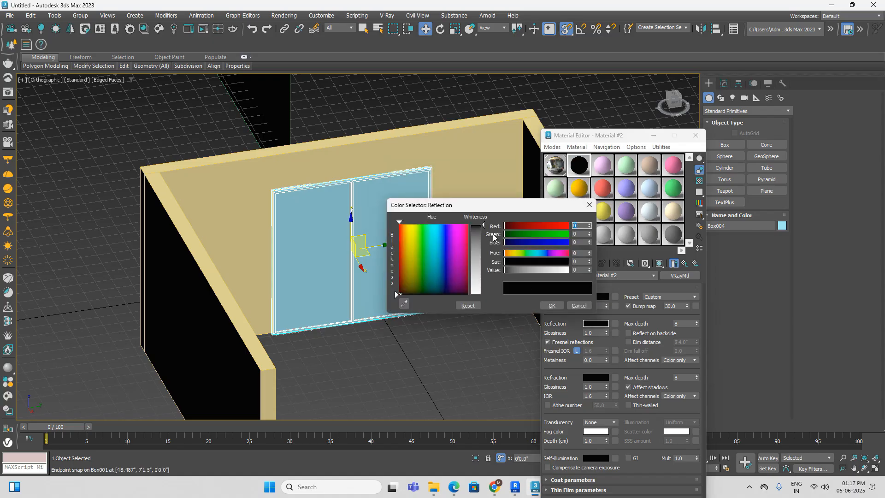
drag(482, 226, 488, 299)
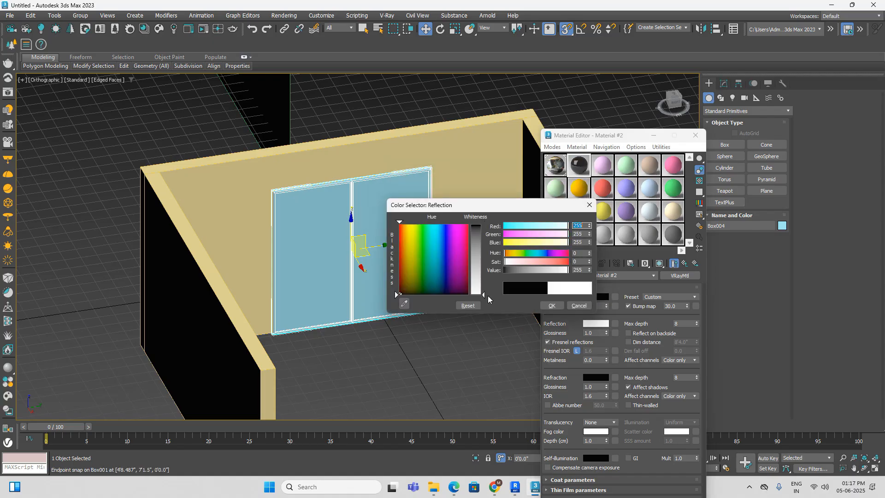
click(554, 306)
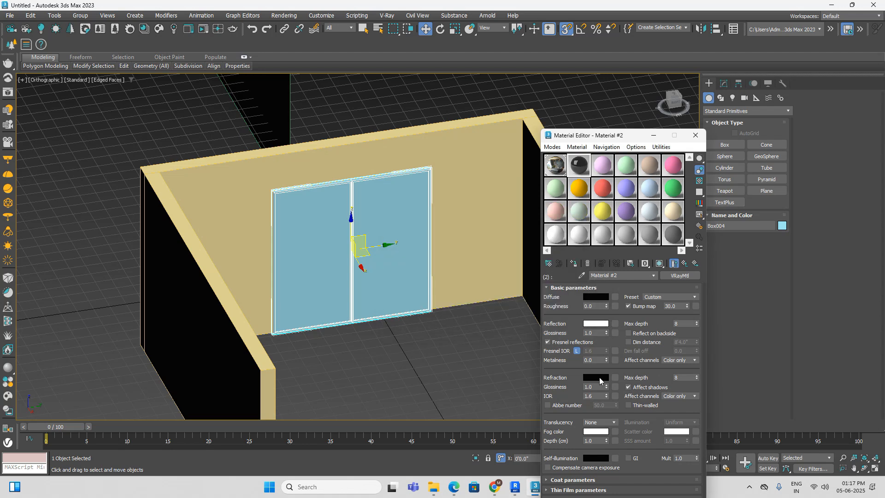
Step: Assign the Multi/Sub-Object material to the window and display the shaded viewport without edged faces
click(685, 264)
click(361, 339)
click(364, 286)
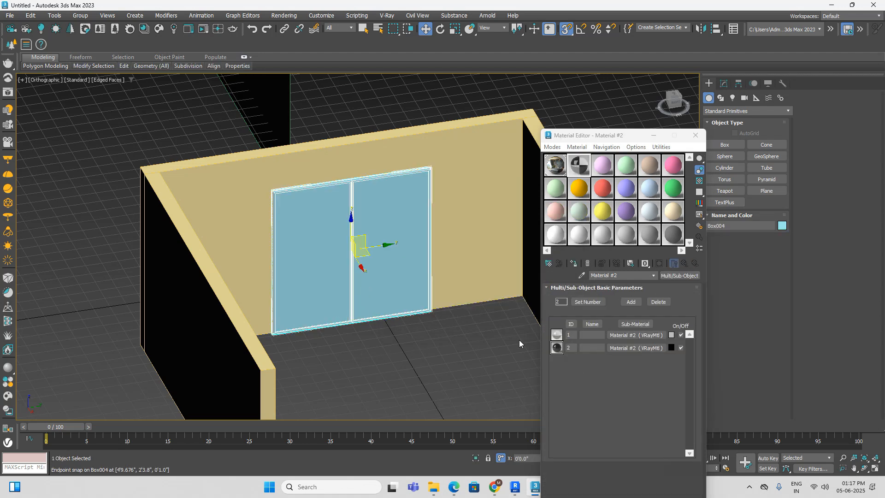
click(573, 263)
click(435, 374)
key(F3)
key(F3)
key(F4)
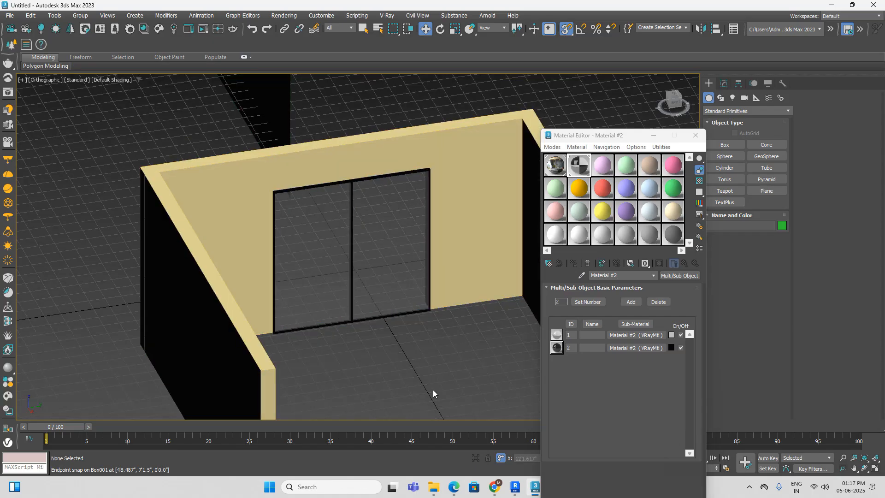
Step: Name the third material slot's V-Ray material "wall left" and assign it to the wall containing the window
click(533, 487)
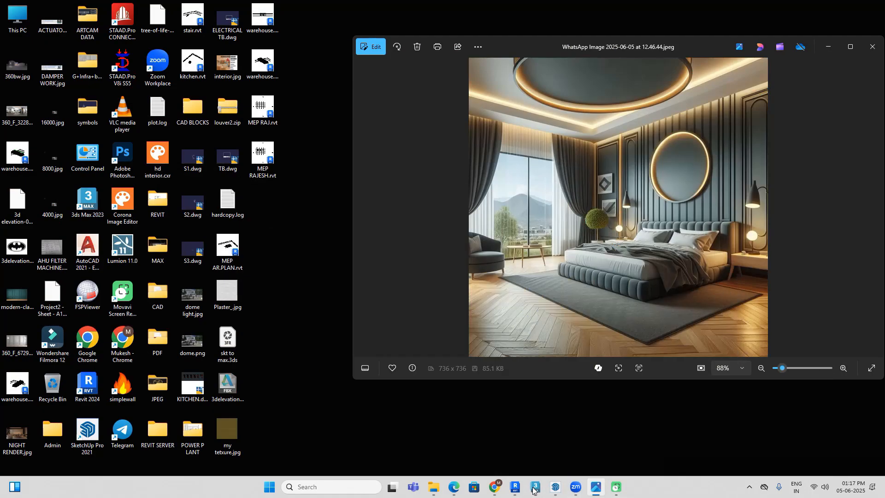
click(533, 488)
click(464, 180)
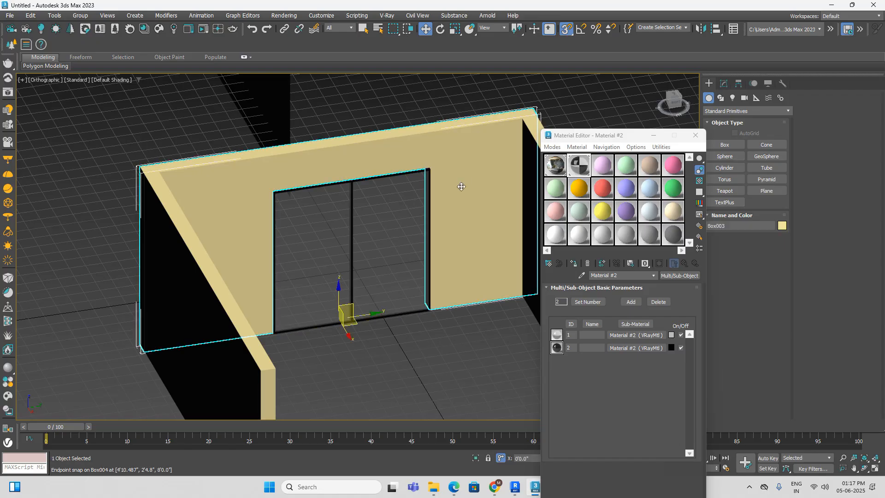
click(601, 165)
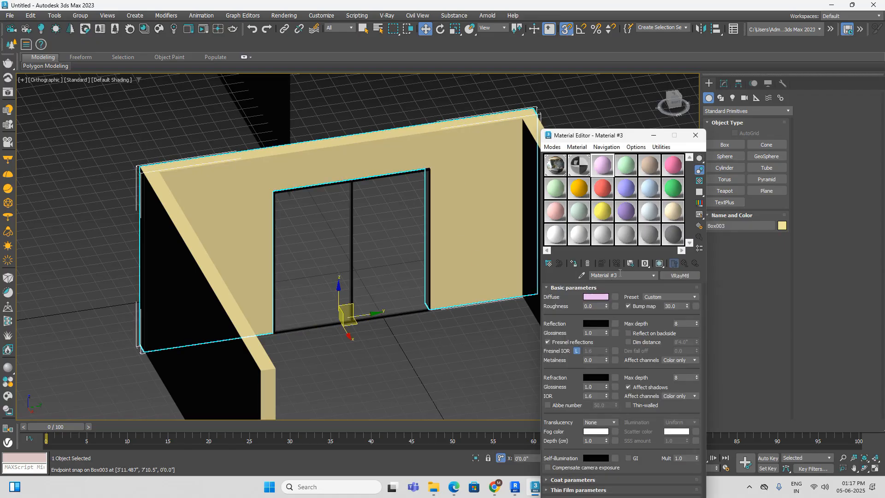
alt+middle_drag(429, 309, 556, 246)
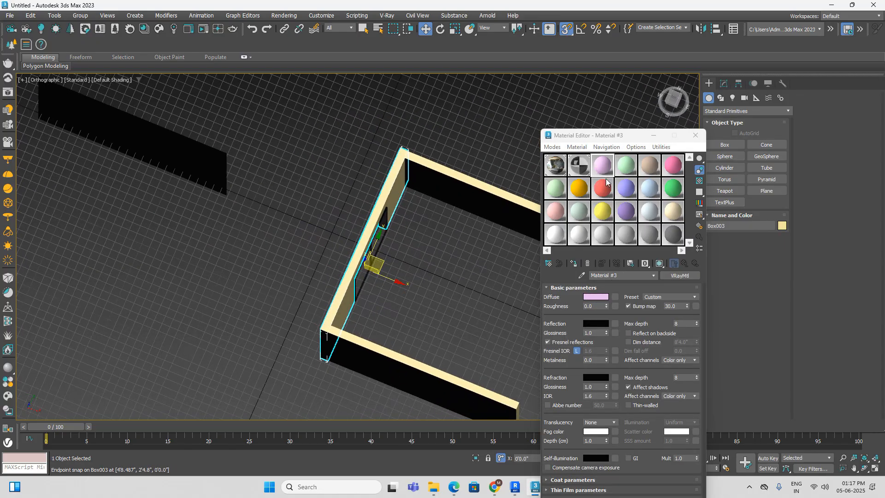
click(684, 98)
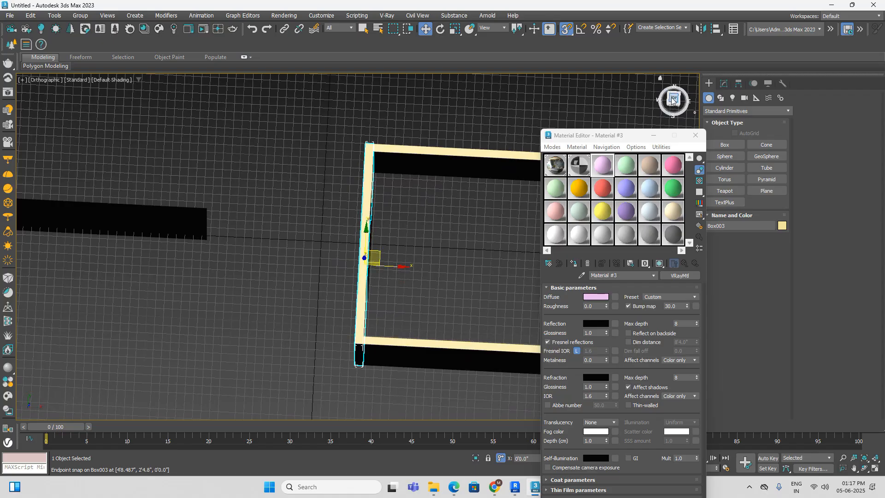
mouse_move(672, 102)
mouse_down()
mouse_move(674, 93)
mouse_move(673, 100)
mouse_up()
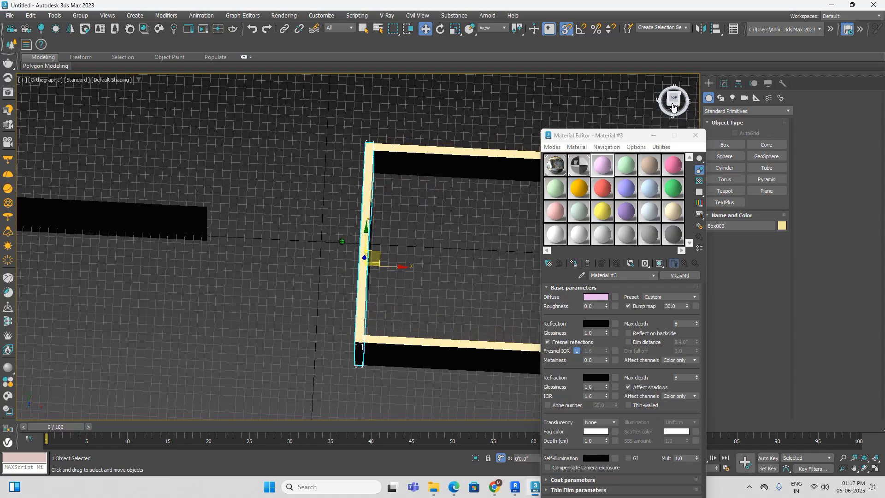
alt+middle_drag(415, 274, 410, 236)
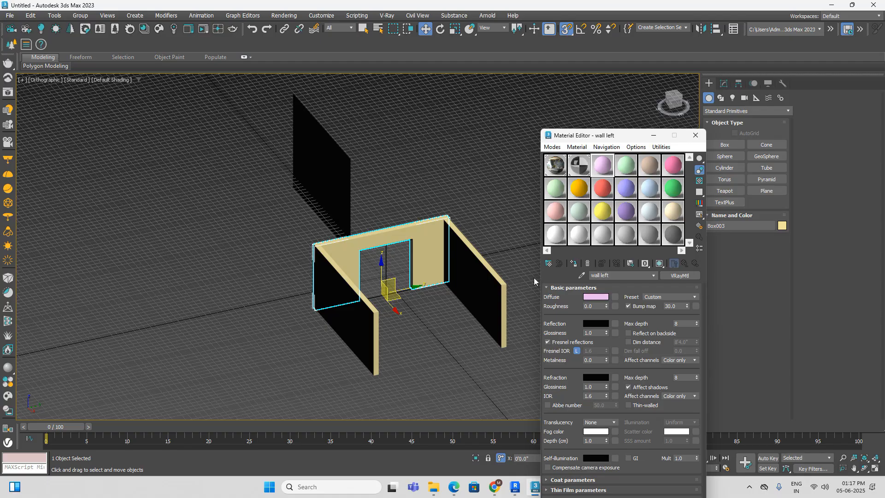
click(574, 264)
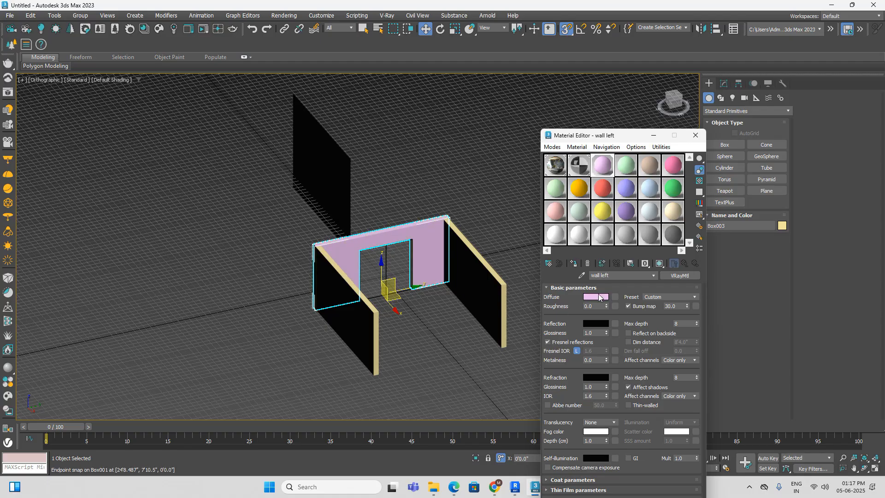
Step: Set the diffuse colour of the wall left material to a neutral light grey of 174, 174, 174
click(598, 297)
drag(394, 216, 395, 273)
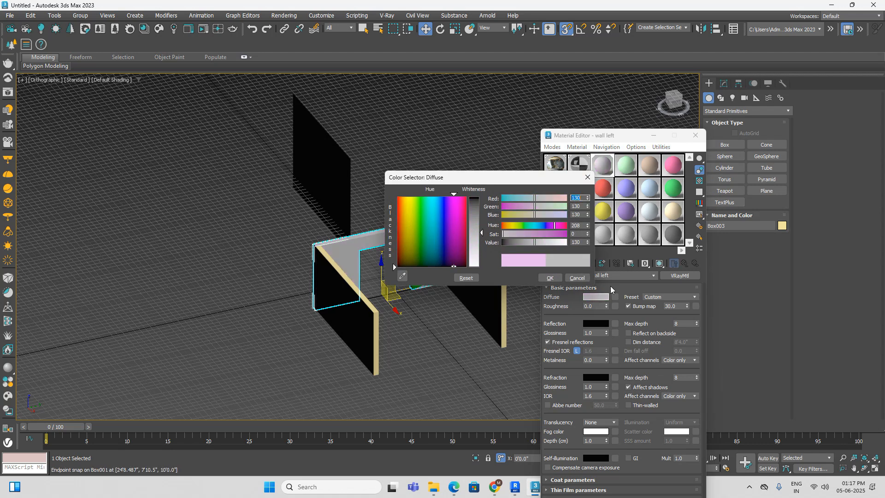
drag(483, 233, 483, 244)
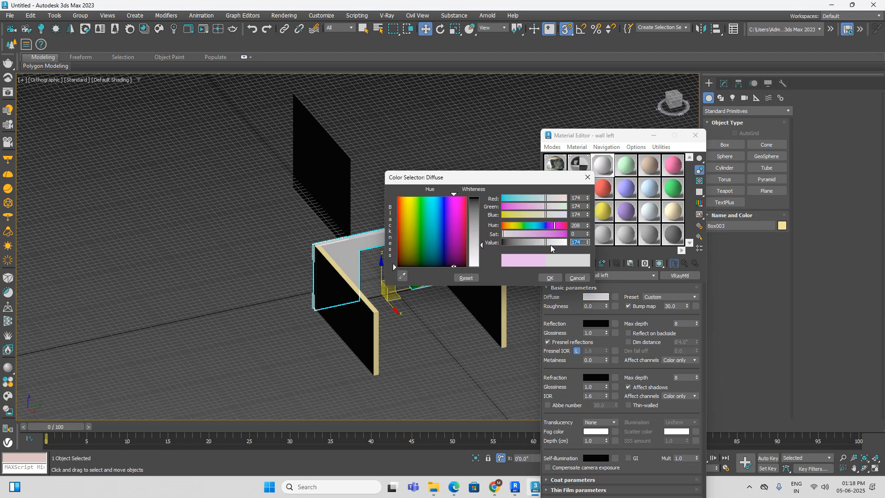
click(544, 278)
Step: Turn off snapping and move the window frame inward so it sits within the thickness of the wall opening
click(444, 358)
alt+middle_drag(444, 359, 437, 318)
scroll(393, 294, up, 5)
click(380, 244)
alt+middle_drag(383, 261, 336, 268)
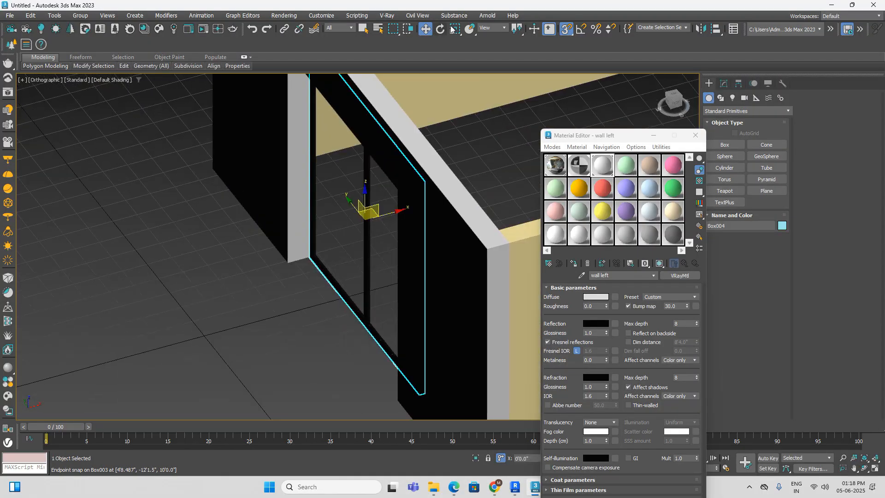
click(567, 29)
scroll(385, 214, up, 3)
drag(385, 215, 360, 222)
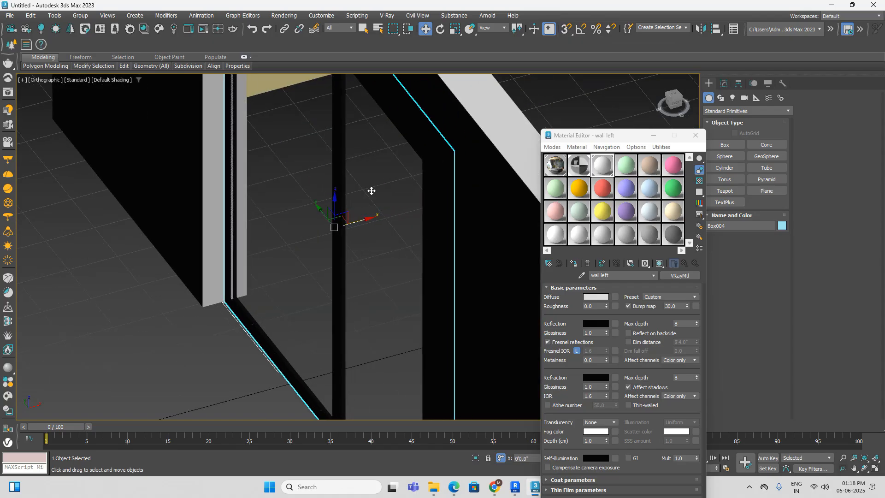
scroll(371, 189, down, 4)
alt+middle_drag(453, 181, 359, 174)
click(389, 365)
alt+middle_drag(389, 365, 513, 416)
scroll(382, 364, down, 3)
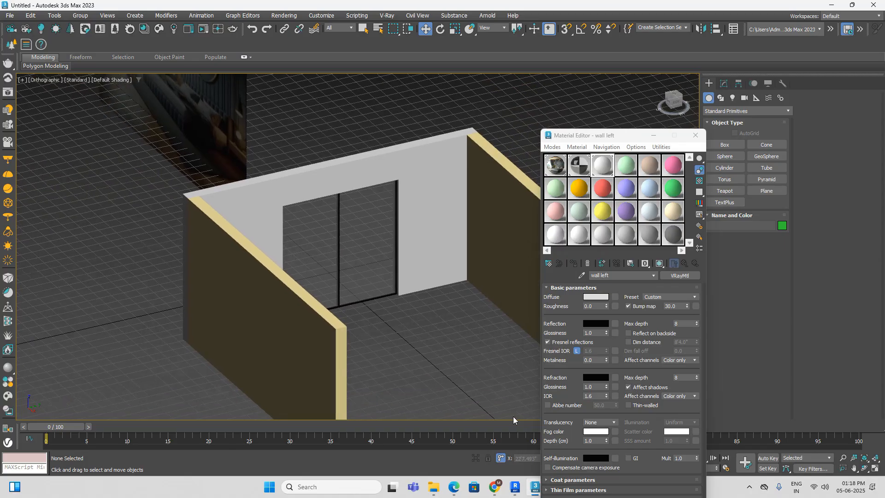
Step: Examine the curtains, window and panelled headboard wall with its round mirror in the reference image, ending in the Front view
drag(618, 137, 681, 131)
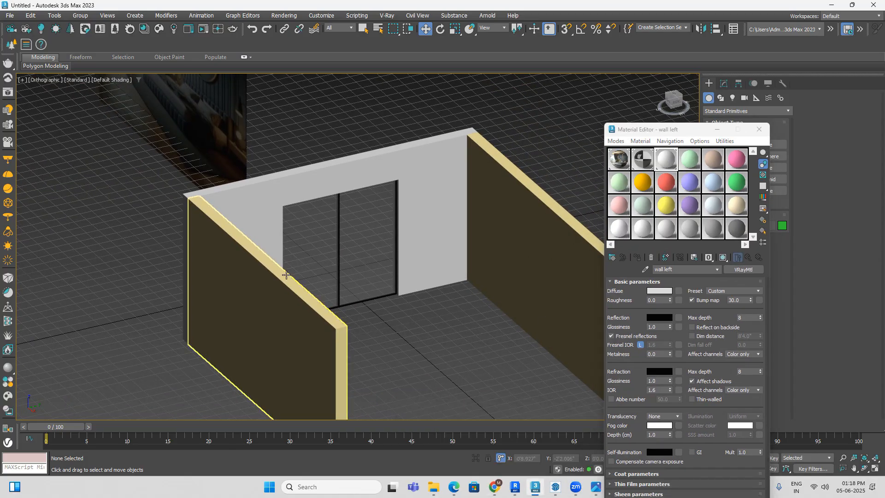
scroll(461, 360, down, 5)
scroll(307, 268, up, 8)
scroll(307, 267, up, 6)
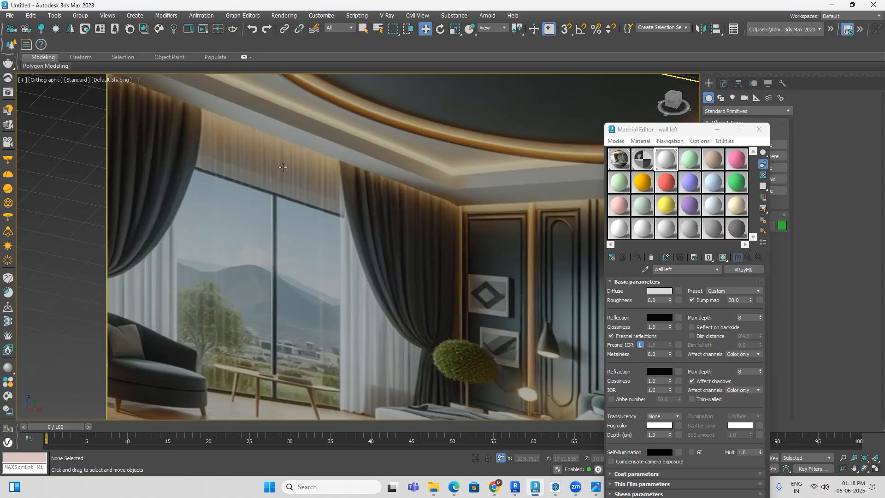
scroll(285, 168, down, 2)
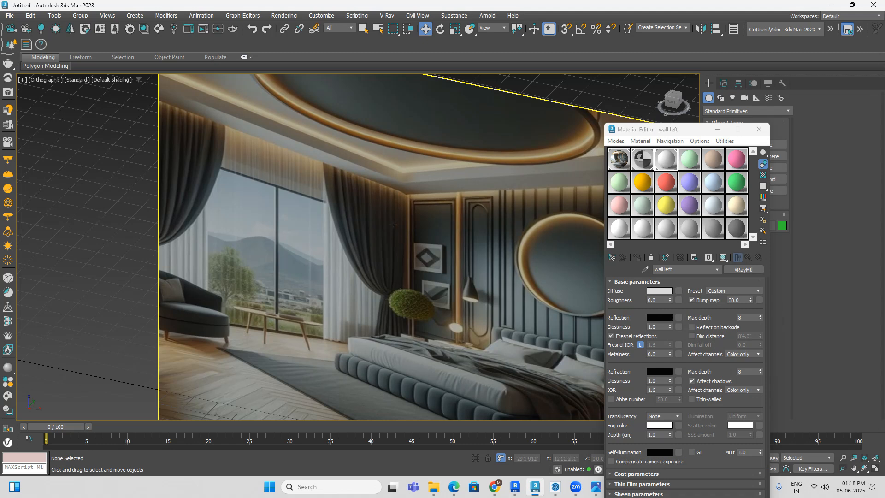
scroll(393, 224, down, 2)
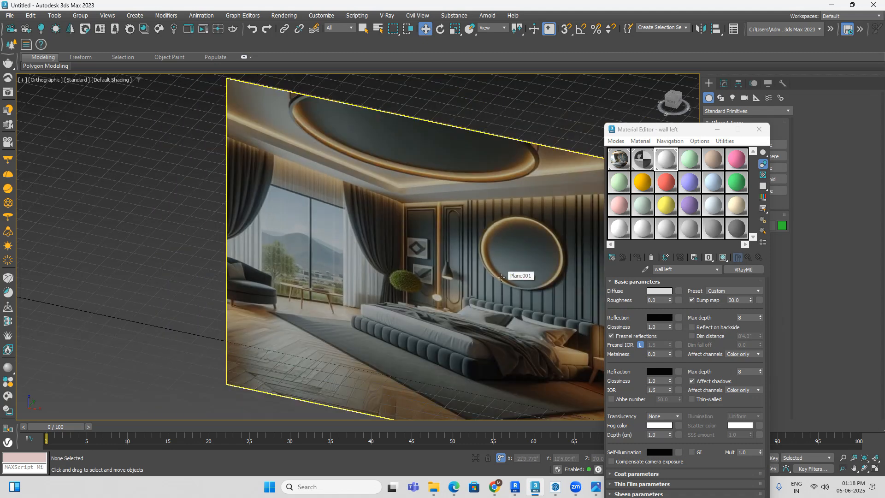
middle_drag(531, 283, 494, 283)
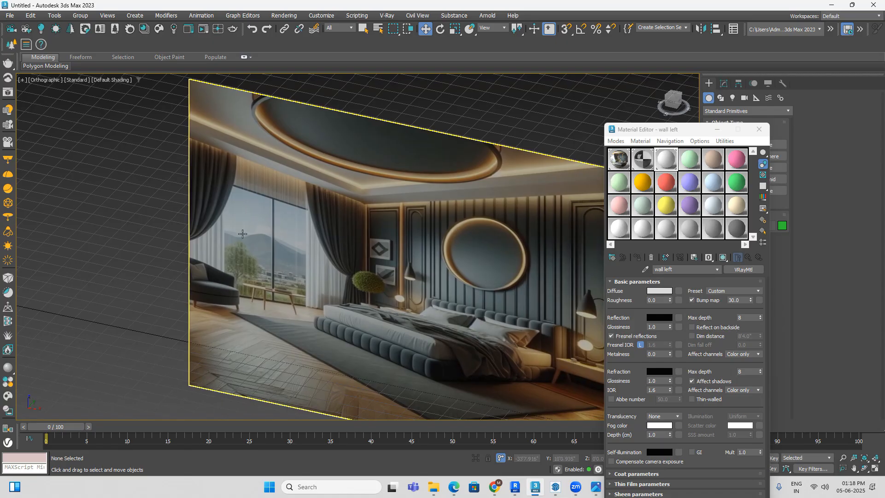
middle_drag(311, 259, 279, 249)
middle_drag(425, 265, 337, 266)
scroll(317, 221, up, 3)
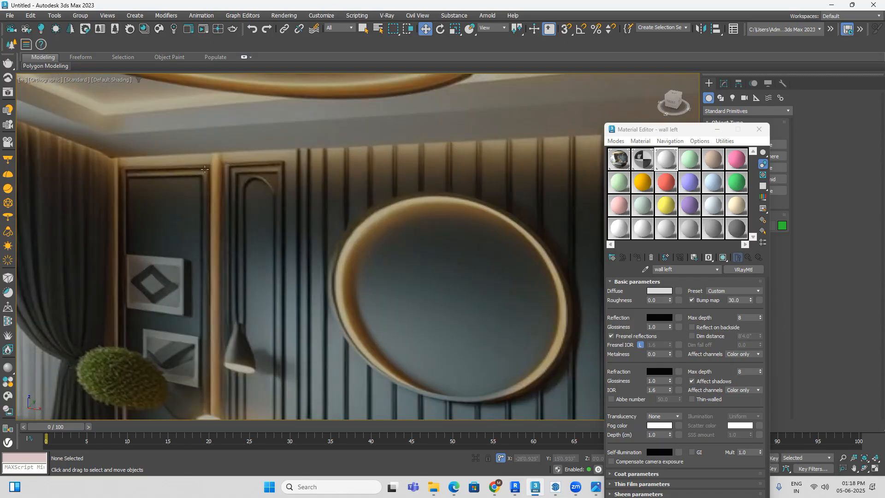
middle_drag(199, 164, 248, 166)
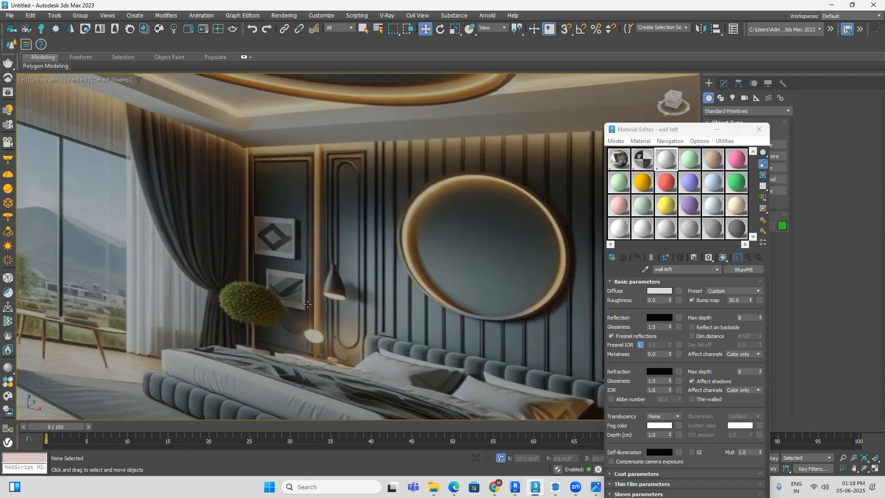
scroll(353, 291, down, 2)
middle_drag(398, 284, 254, 275)
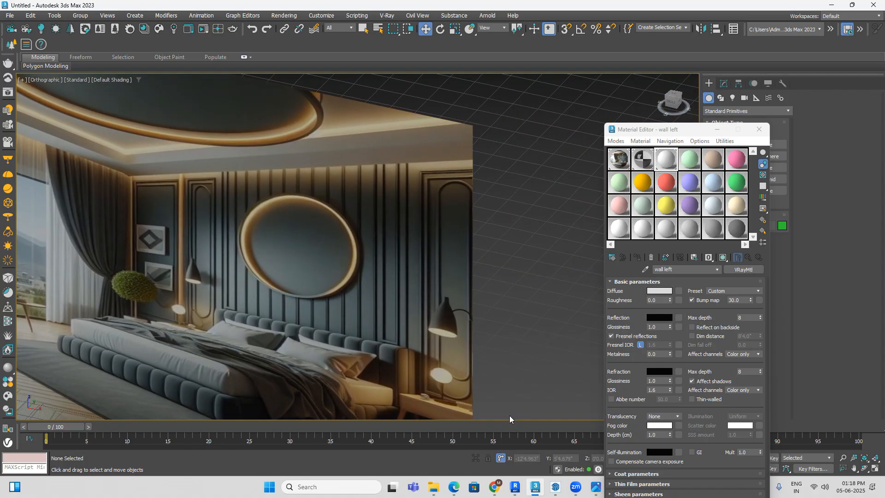
scroll(180, 258, up, 4)
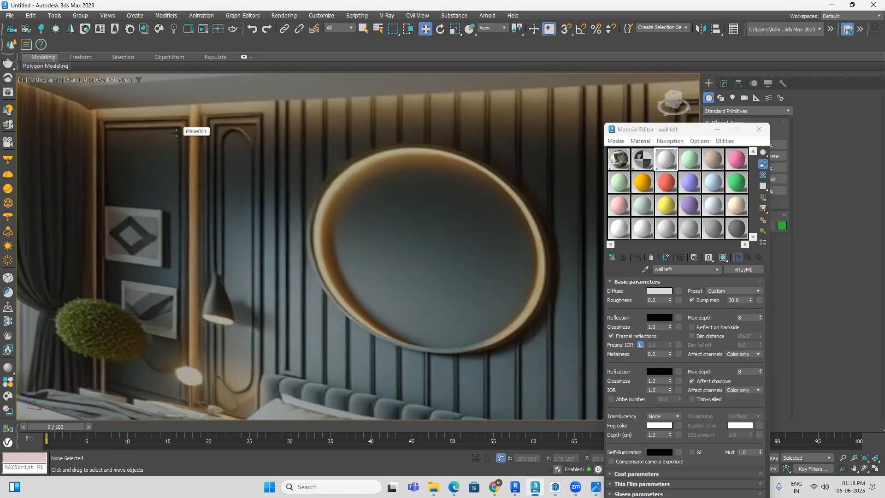
scroll(176, 133, down, 2)
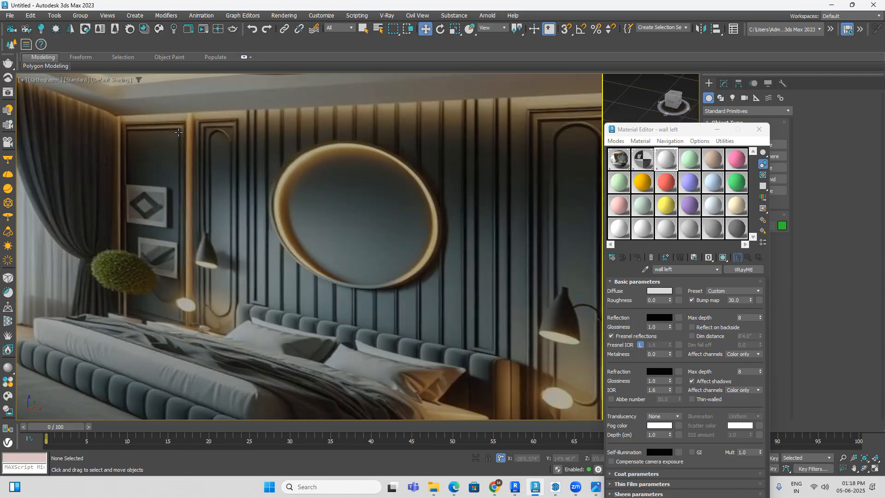
middle_drag(567, 180, 414, 162)
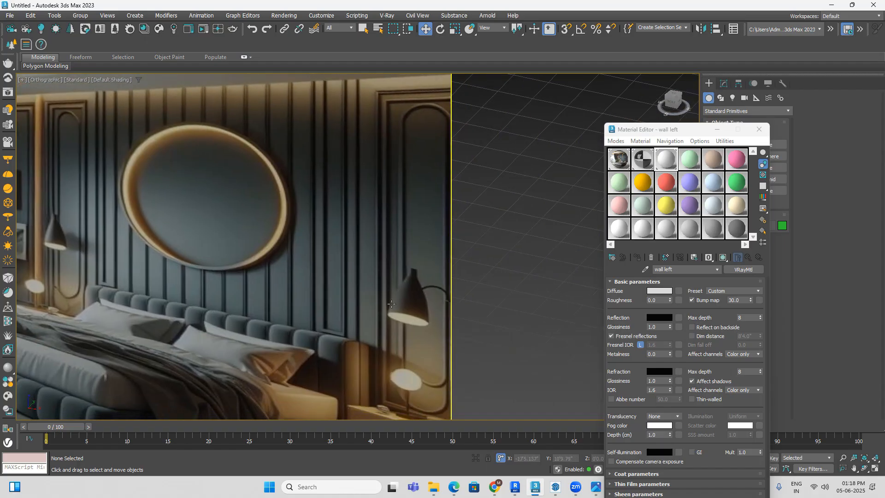
scroll(429, 189, down, 2)
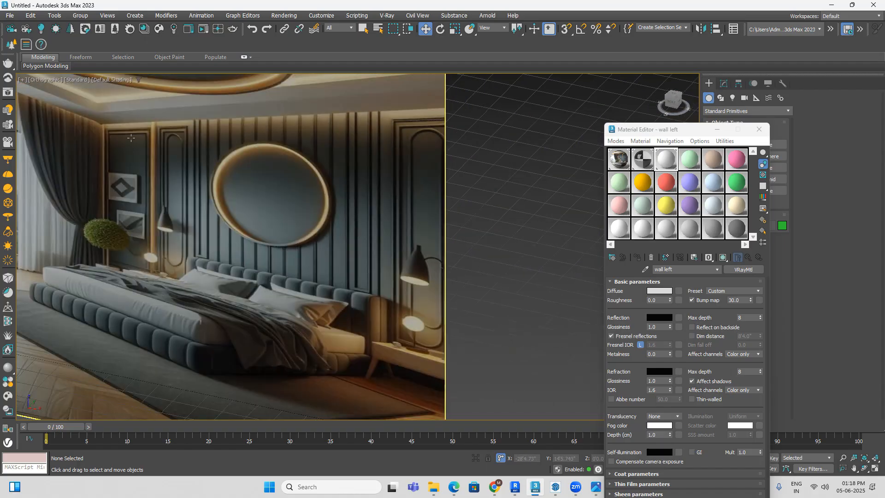
click(669, 102)
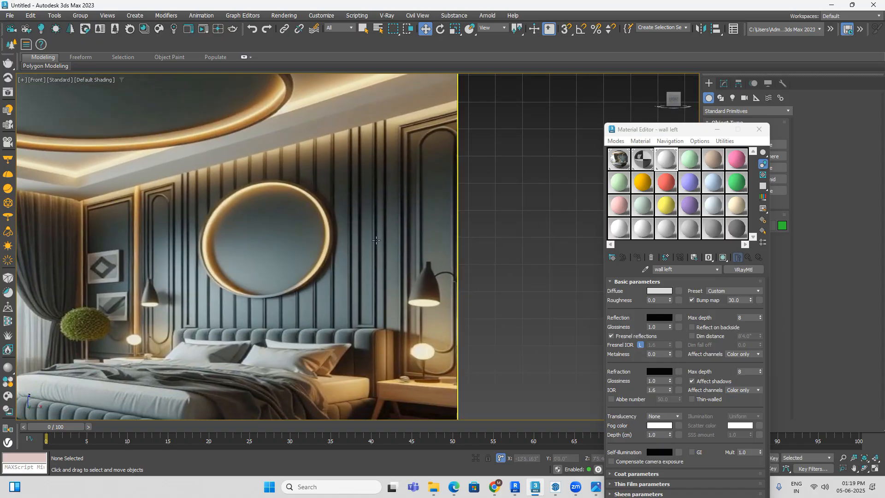
scroll(345, 229, up, 4)
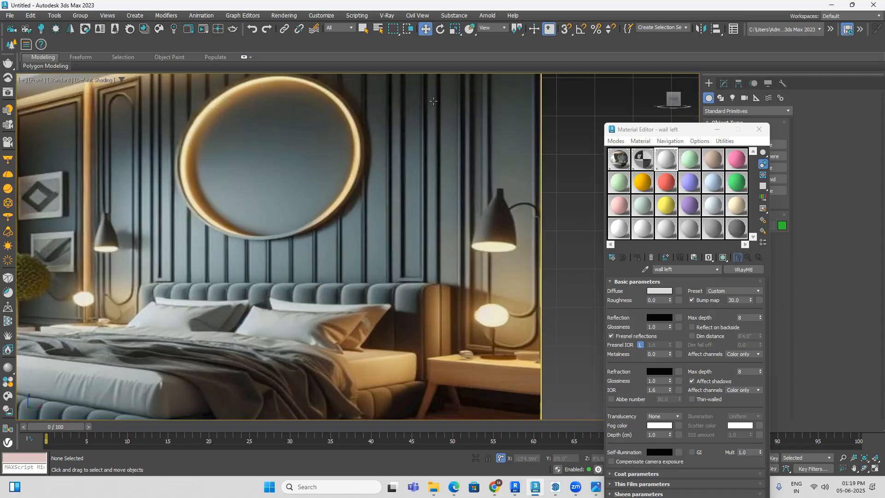
scroll(502, 156, down, 3)
middle_drag(503, 157, 342, 200)
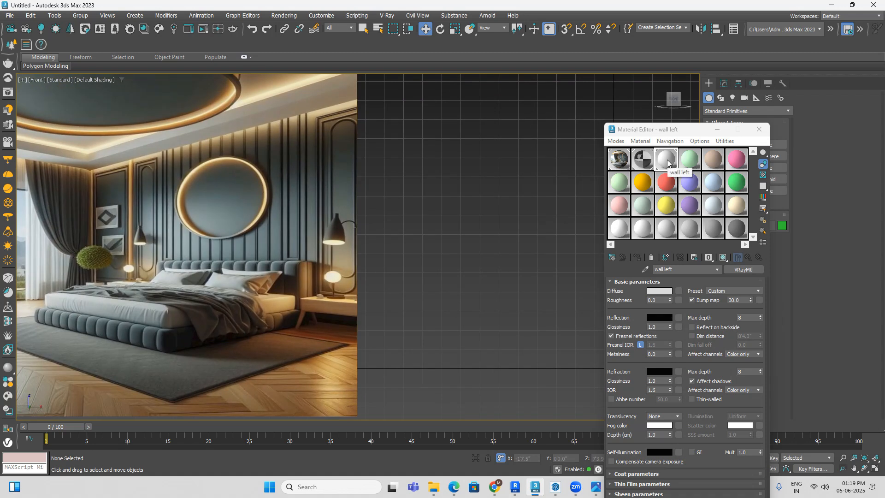
Step: Name the fourth material slot's V-Ray material "wall front" and assign it to the long wall facing the Front view
click(690, 161)
text(w)
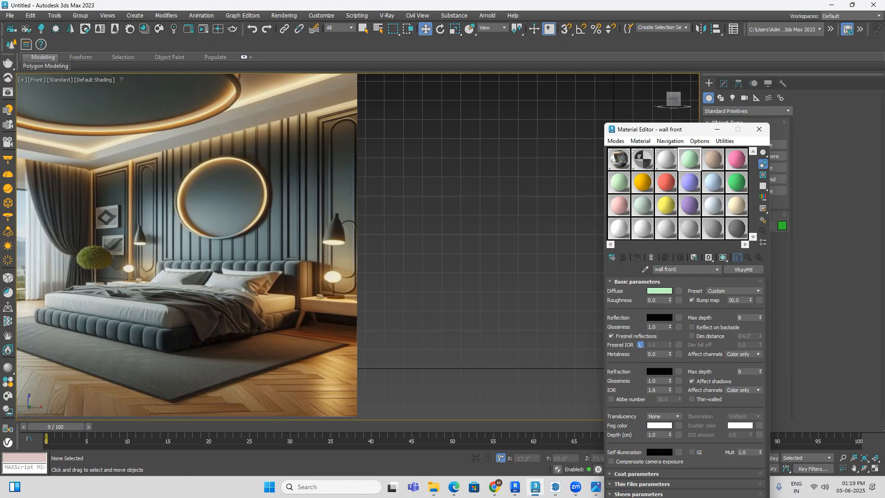
scroll(533, 228, down, 5)
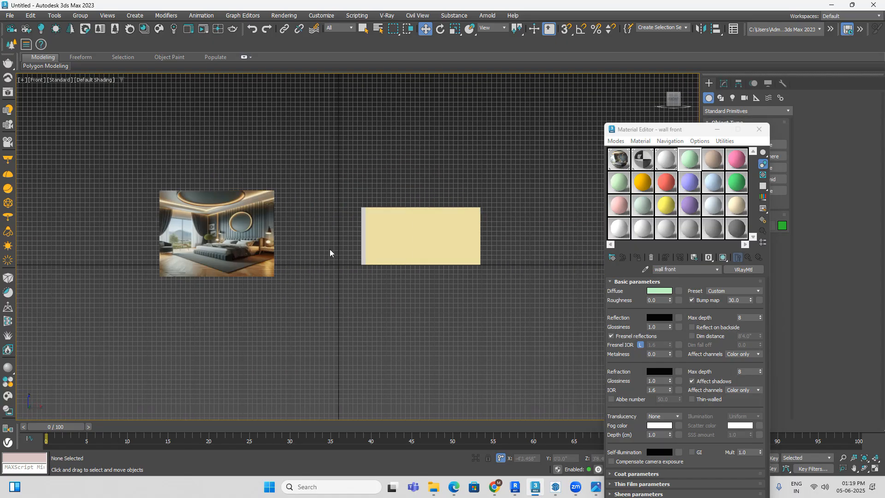
alt+middle_drag(454, 252, 442, 237)
click(442, 222)
click(637, 257)
Step: Add the reference image plane to the wall selection, isolate both objects, and clear the selection
ctrl+click(269, 271)
click(476, 458)
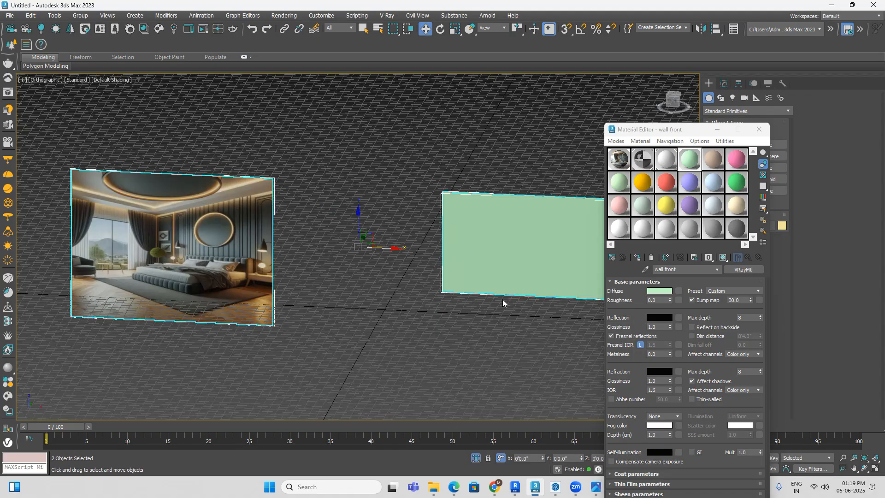
click(526, 342)
middle_drag(526, 344, 477, 317)
middle_drag(362, 277, 404, 282)
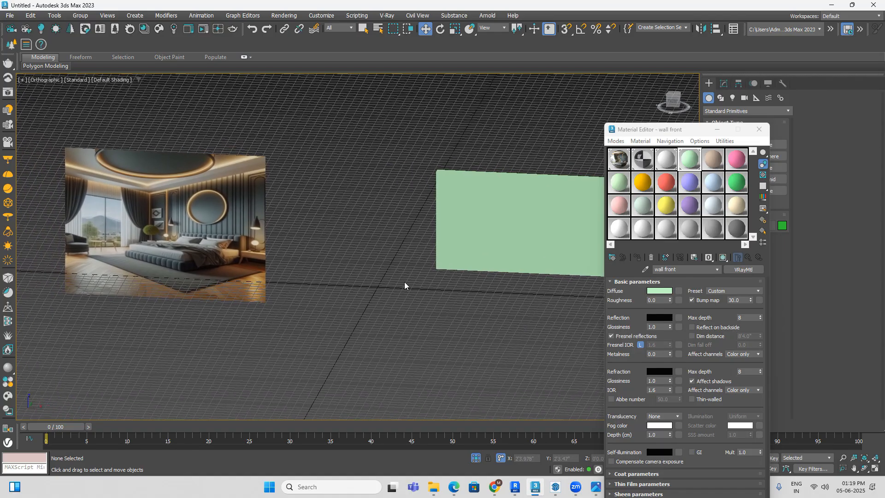
Step: Sample the "wall front" diffuse colour from the panelled wall in the reference image and adjust its whiteness to reach RGB 12, 20, 20
click(659, 292)
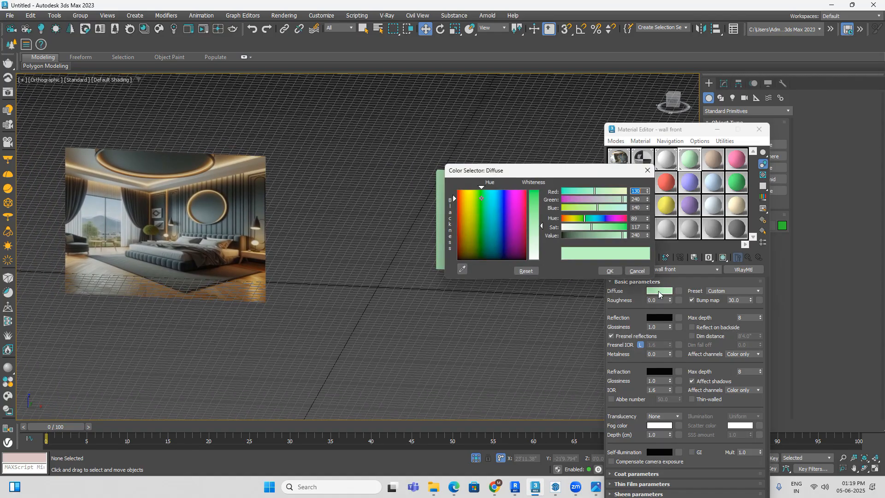
drag(598, 172, 656, 108)
click(521, 204)
scroll(239, 206, up, 8)
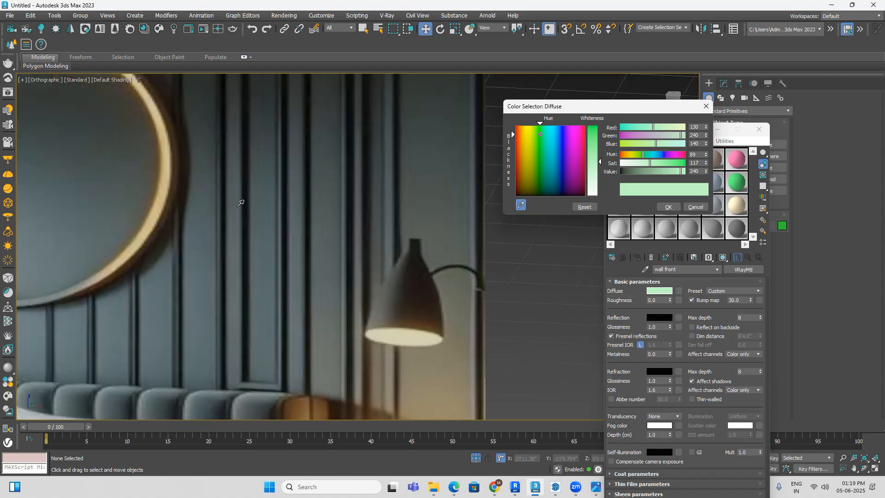
scroll(318, 188, down, 4)
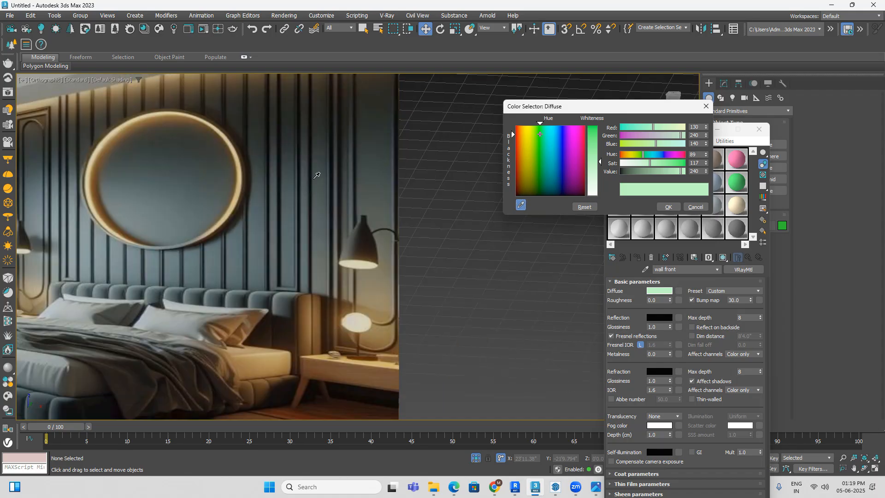
click(320, 214)
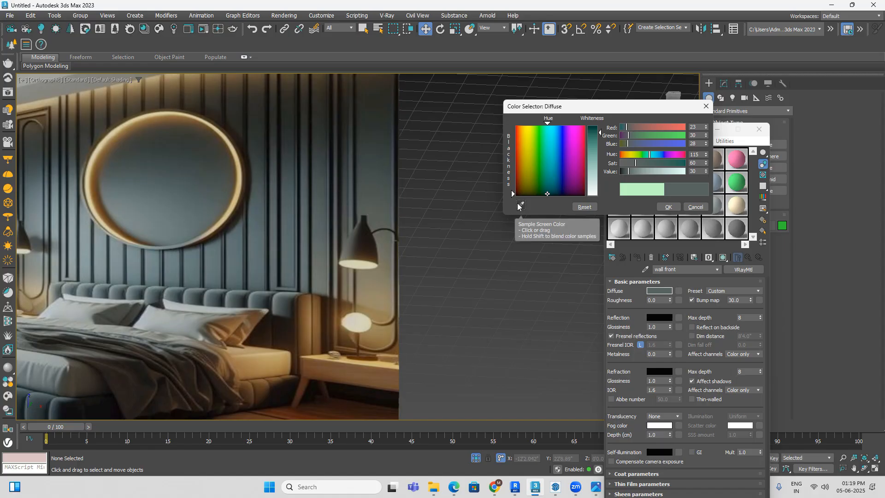
click(519, 205)
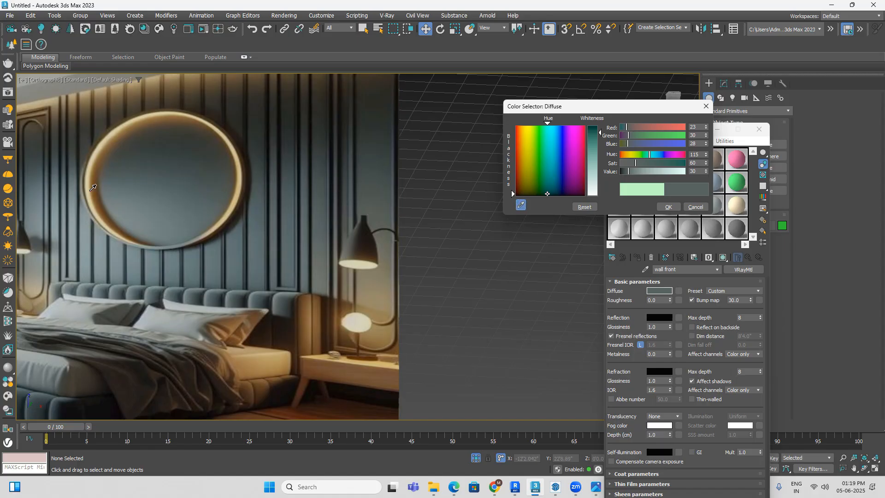
click(39, 168)
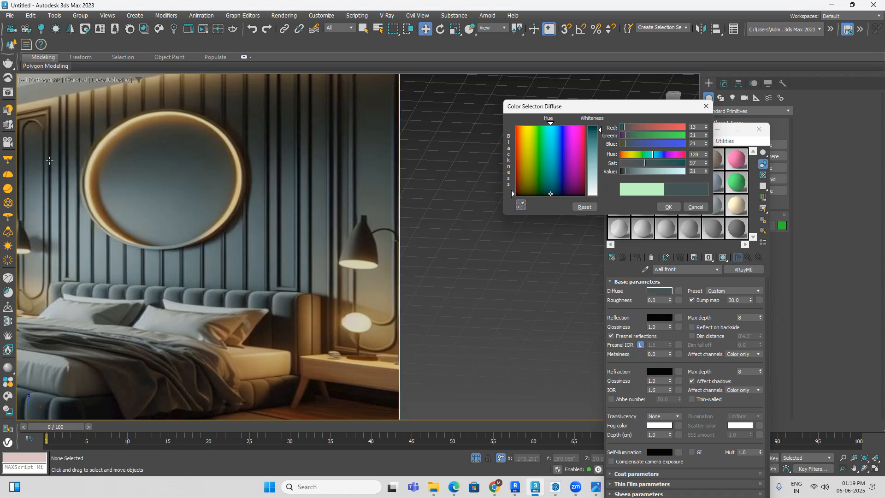
drag(598, 132, 599, 126)
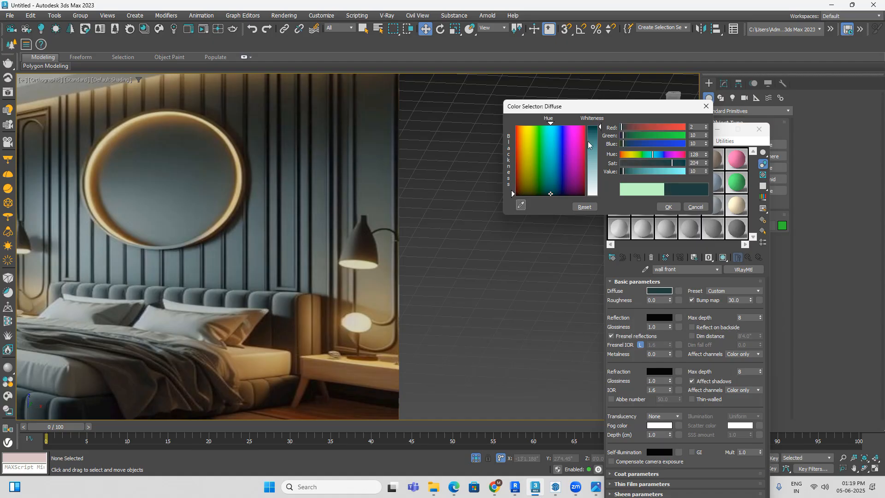
drag(600, 128, 600, 129)
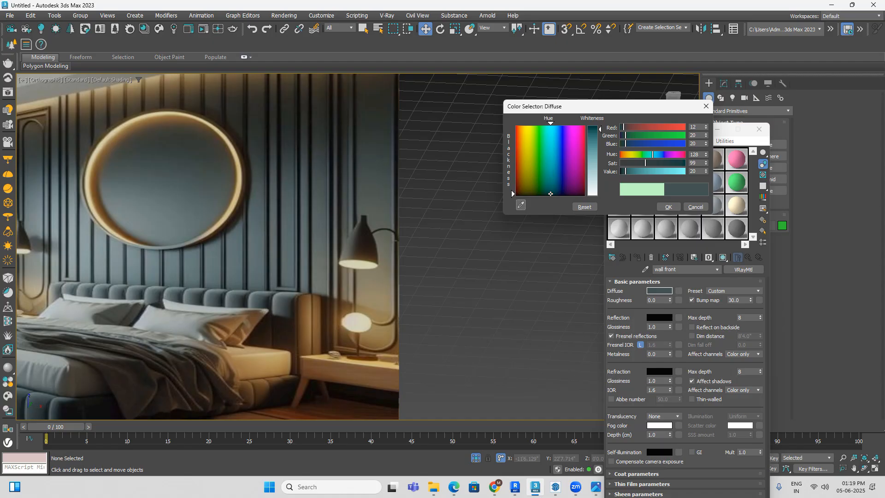
click(668, 207)
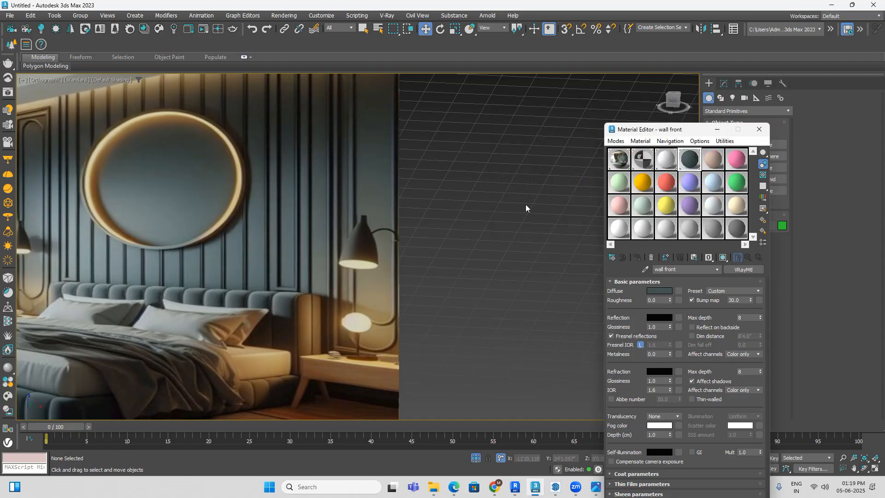
Step: In the Front view, move the reference image plane close beside the front wall and hide the grid
scroll(459, 246, down, 6)
middle_drag(532, 256, 267, 257)
scroll(285, 260, down, 2)
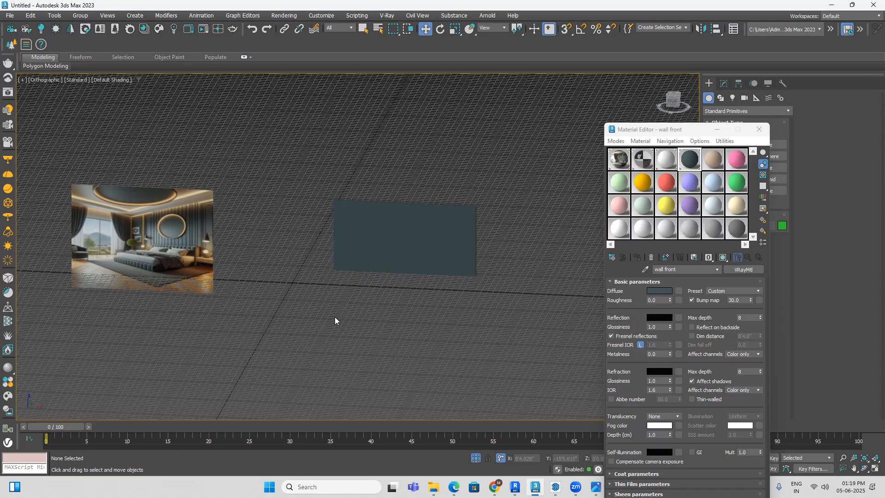
scroll(163, 238, up, 2)
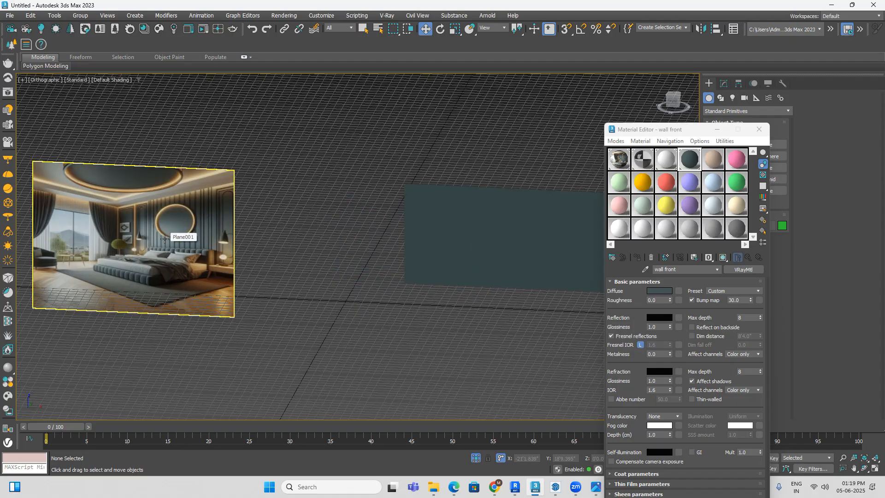
middle_drag(351, 324, 415, 307)
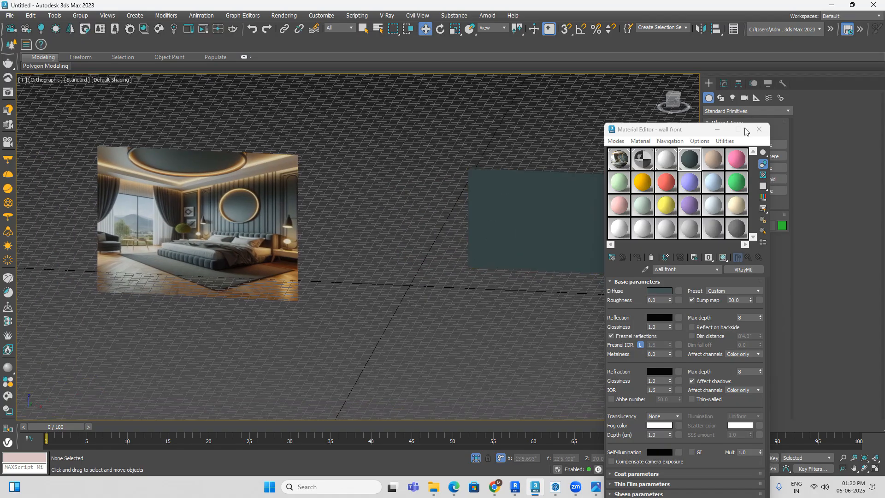
click(671, 102)
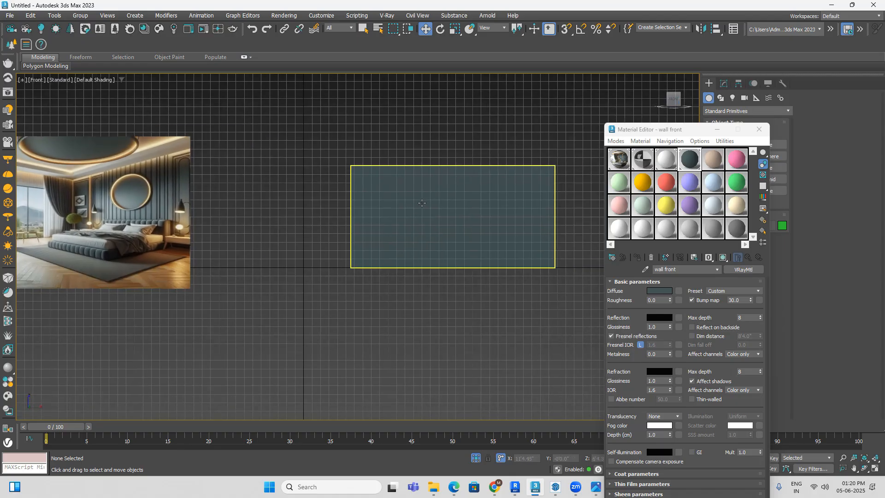
drag(116, 214, 269, 212)
key(g)
scroll(341, 197, up, 4)
middle_drag(395, 204, 345, 189)
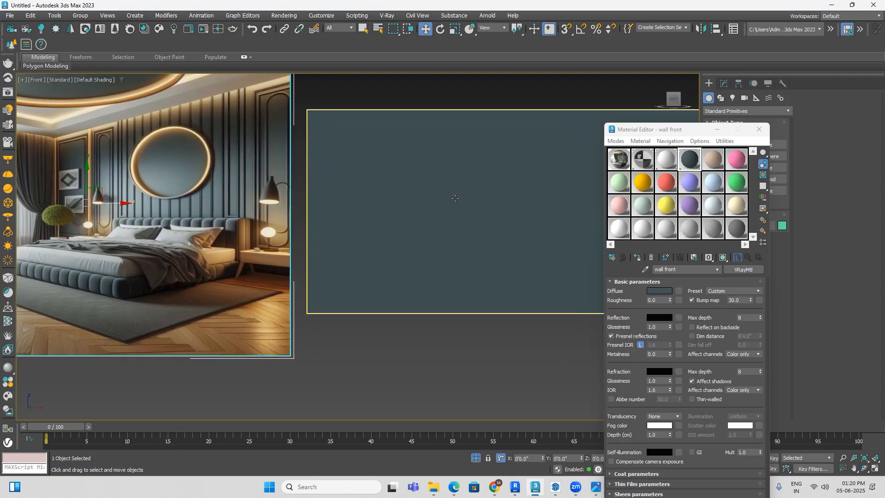
Step: Move the Material Editor out of the way, convert the front wall to an Editable Poly and enter Edge mode
drag(705, 130, 649, 360)
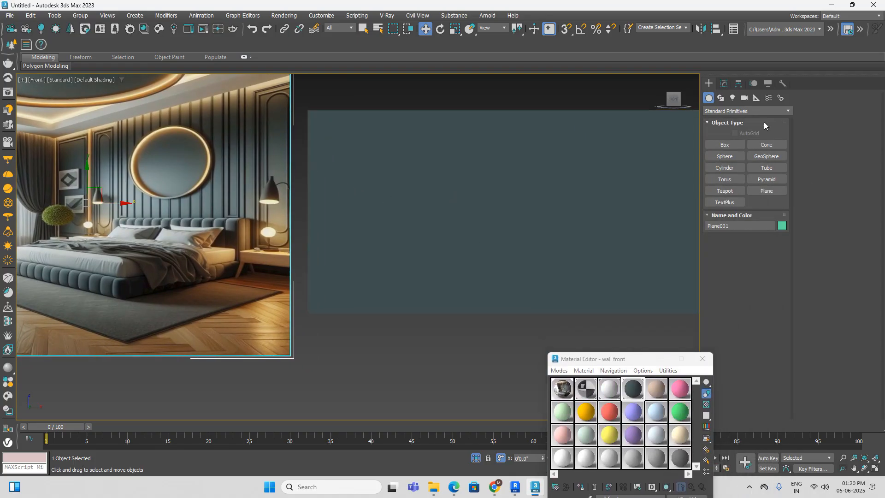
click(446, 187)
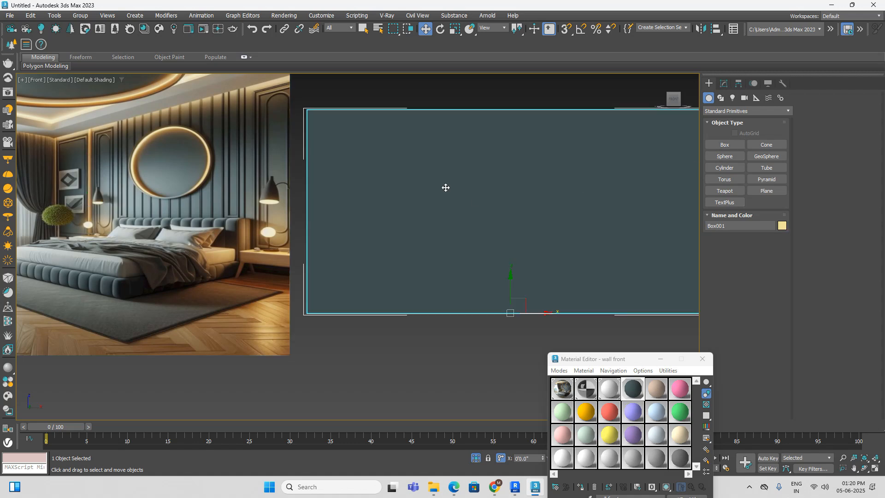
right_click(445, 186)
mouse_move(507, 319)
click(562, 325)
click(733, 218)
Step: Connect the wall's vertical edges with 2 segments and a pinch of 88, and turn on the edged faces display
scroll(558, 178, down, 3)
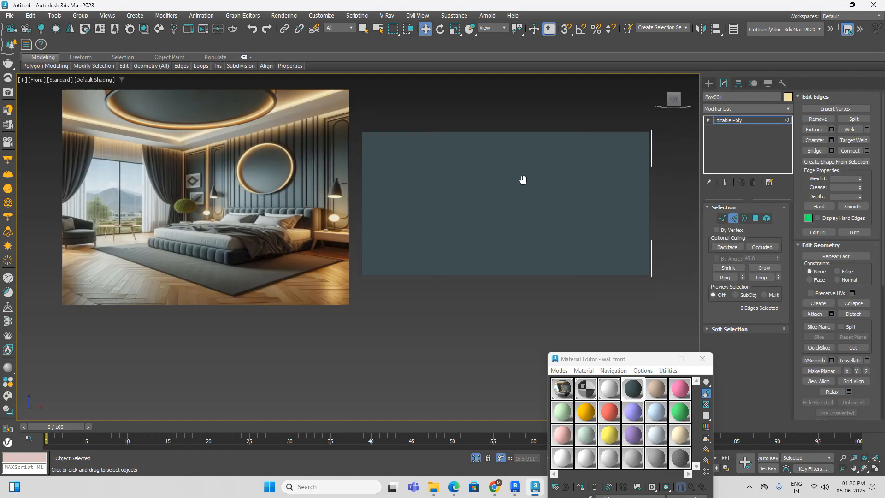
click(609, 198)
right_click(659, 219)
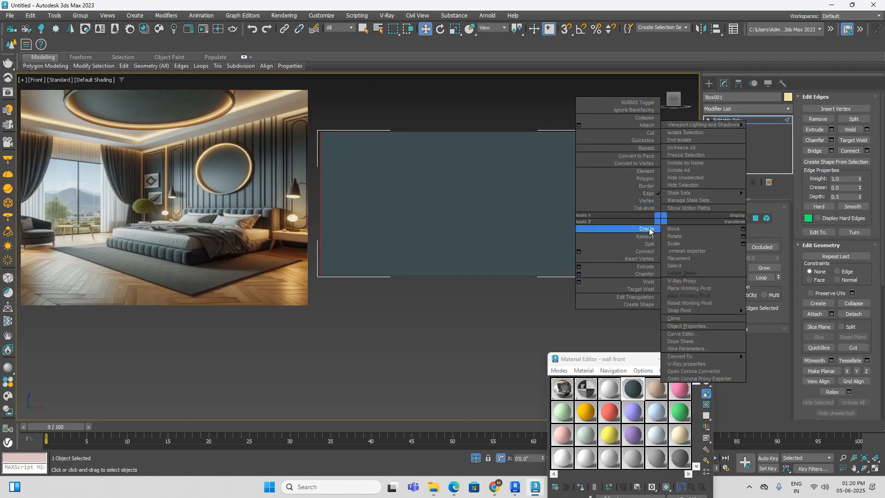
click(579, 252)
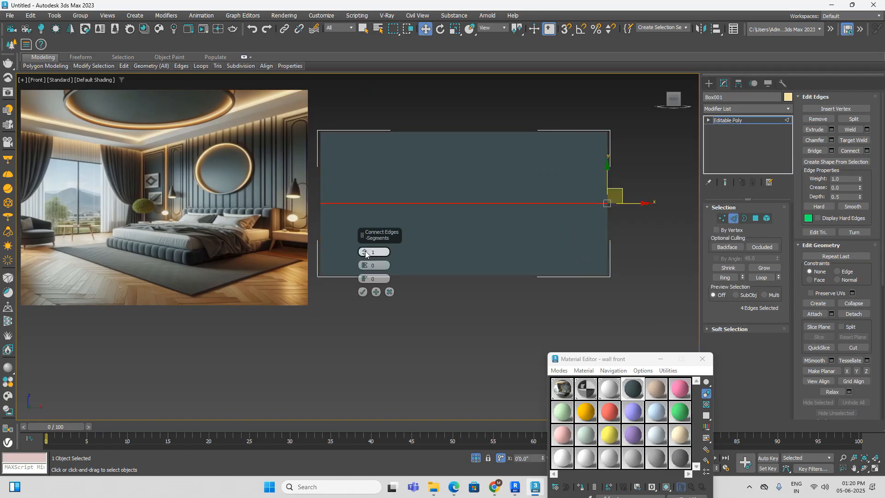
drag(365, 265, 399, 108)
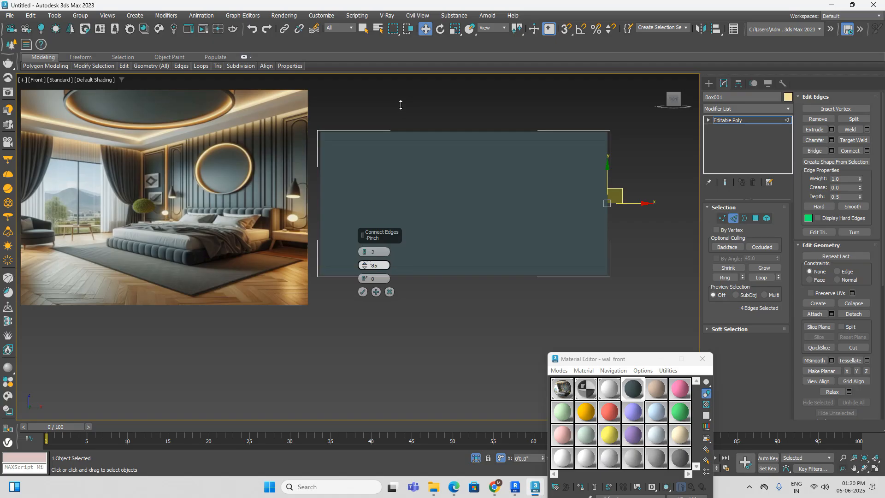
drag(402, 103, 402, 100)
drag(402, 100, 402, 99)
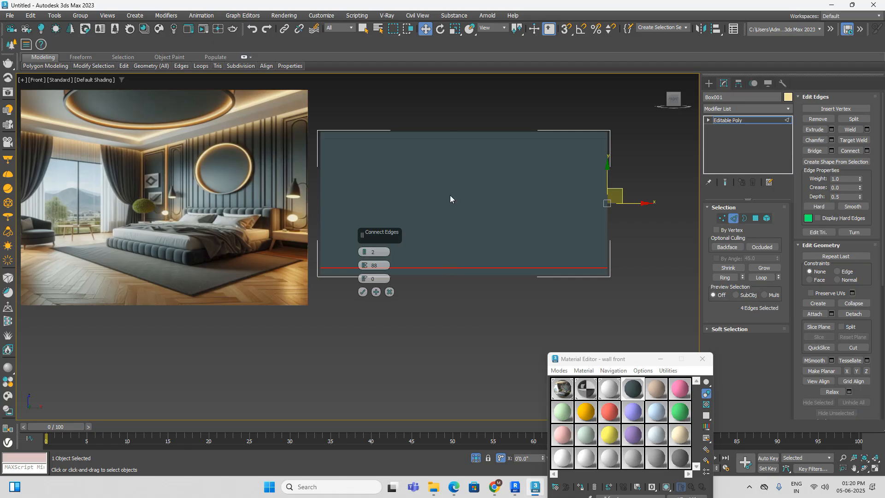
click(362, 292)
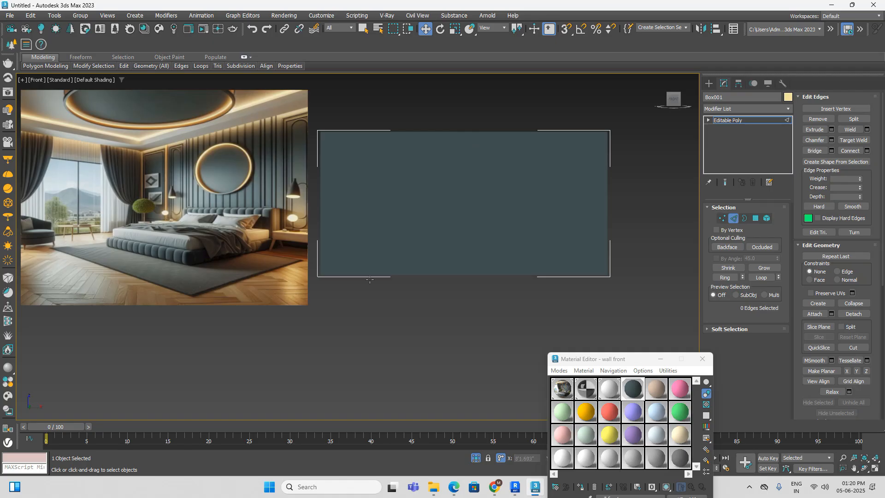
key(F4)
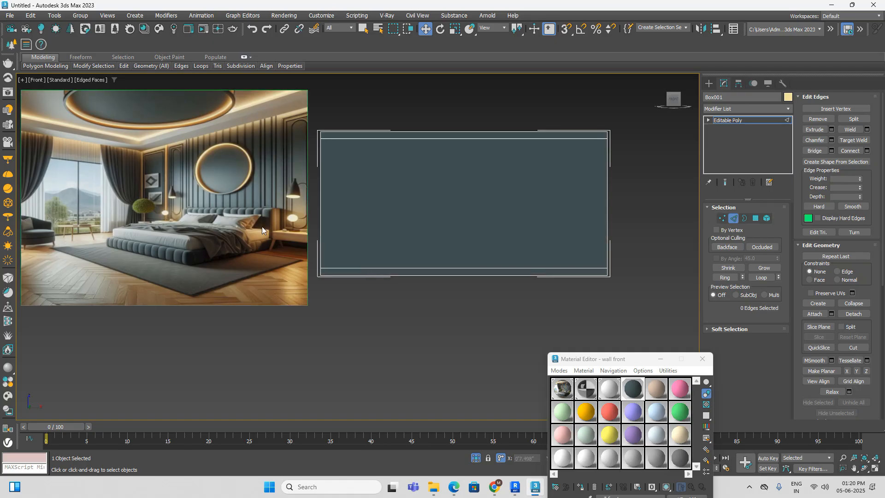
Step: Examine the panel layout around the round mirror in the reference image and compare it with the front wall
scroll(152, 143, up, 2)
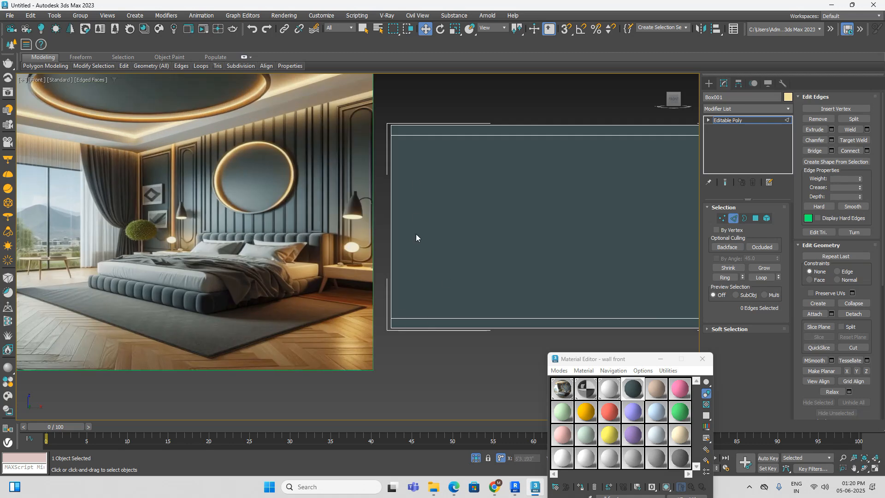
scroll(474, 228, down, 2)
middle_drag(474, 228, 399, 217)
scroll(398, 217, up, 3)
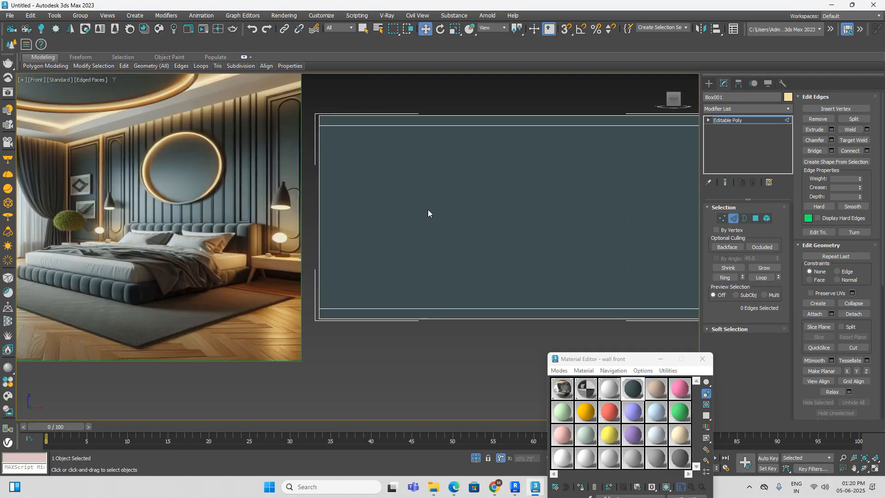
scroll(430, 207, down, 2)
scroll(272, 211, up, 2)
middle_drag(303, 201, 243, 200)
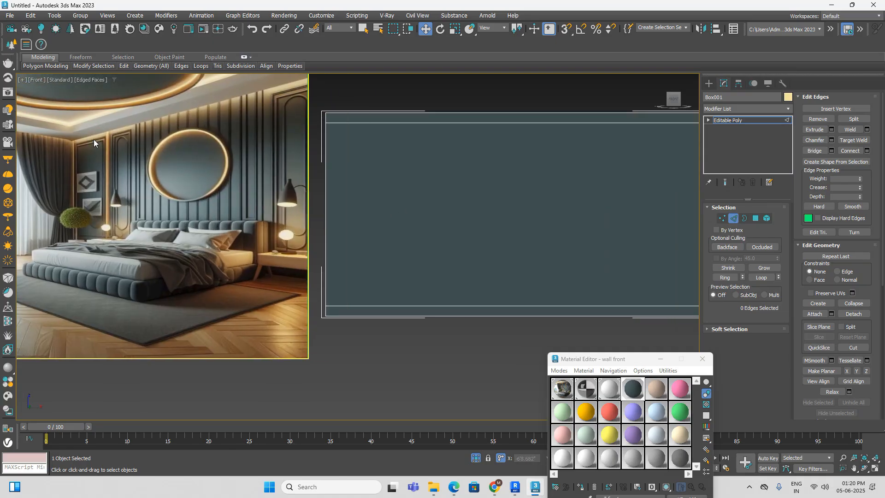
scroll(110, 131, down, 2)
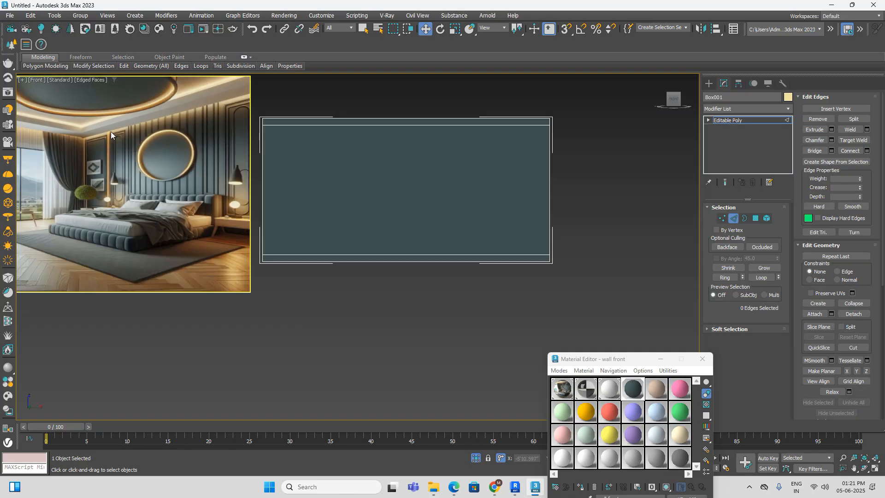
scroll(126, 130, up, 3)
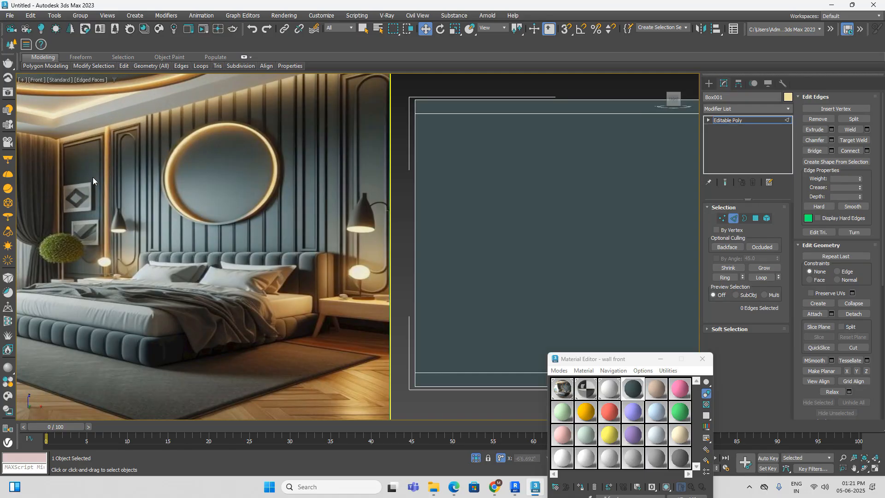
scroll(92, 175, down, 2)
Step: Connect all of the wall's horizontal edges with 2 vertical segments and a pinch of 53
drag(470, 124, 472, 375)
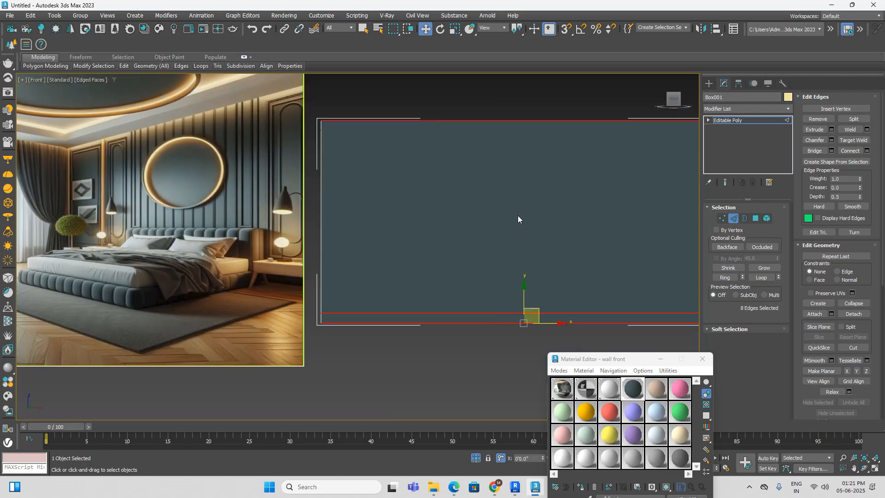
right_click(516, 213)
click(432, 245)
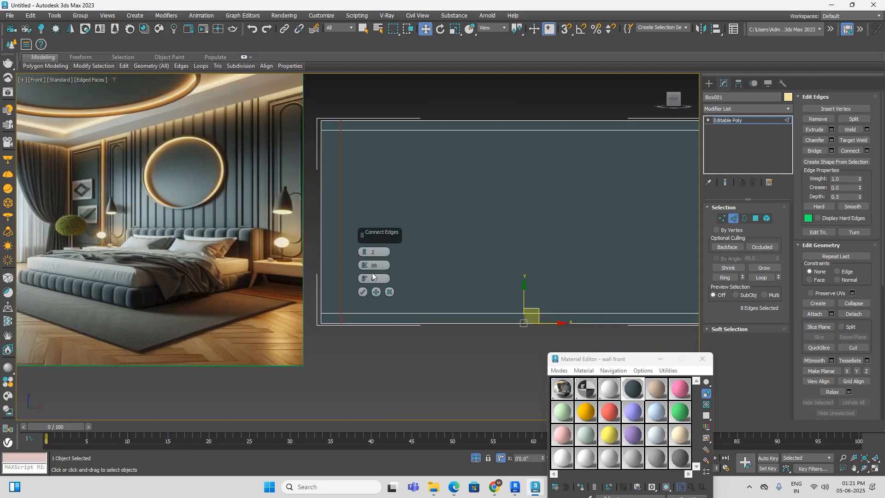
scroll(272, 212, down, 2)
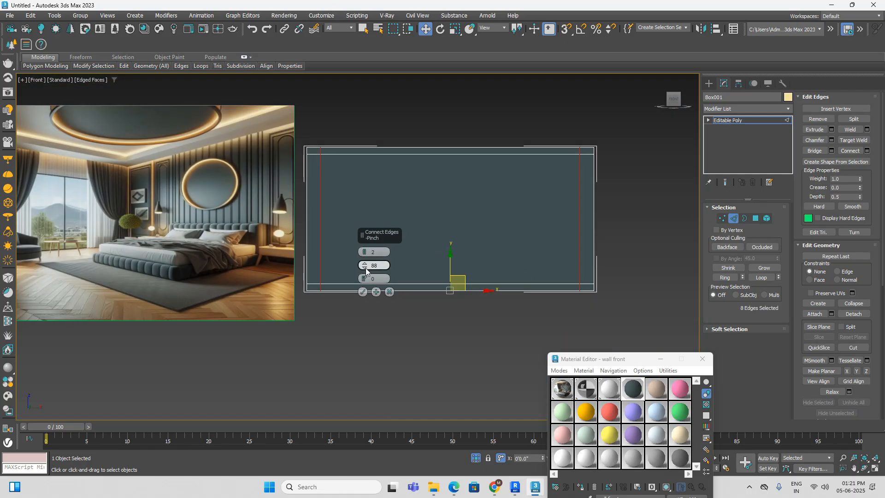
drag(364, 267, 389, 330)
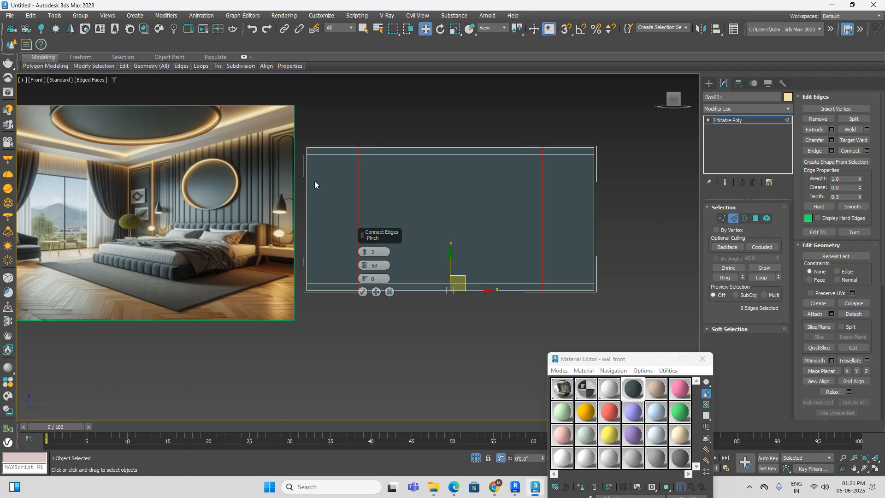
click(363, 292)
click(421, 347)
Step: Connect the horizontal edges of the wall's middle section with 2 vertical segments, pinched slightly closer together than the preset spacing
drag(466, 131, 457, 380)
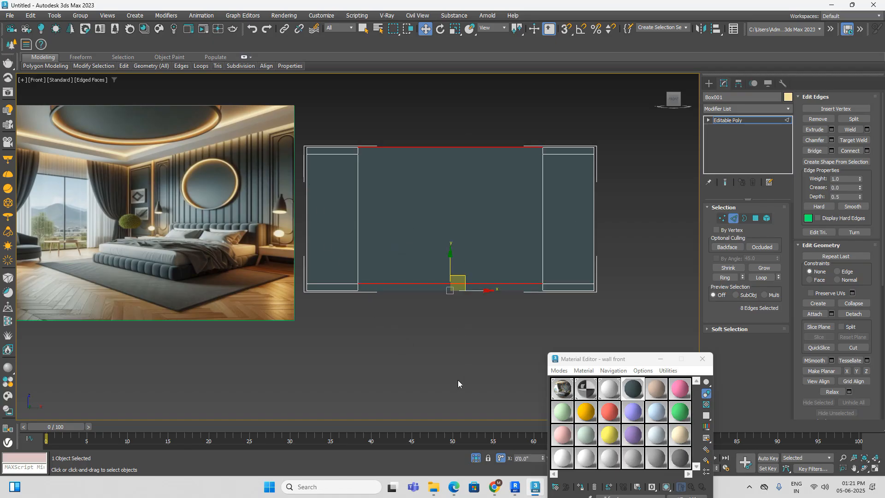
right_click(458, 380)
click(380, 344)
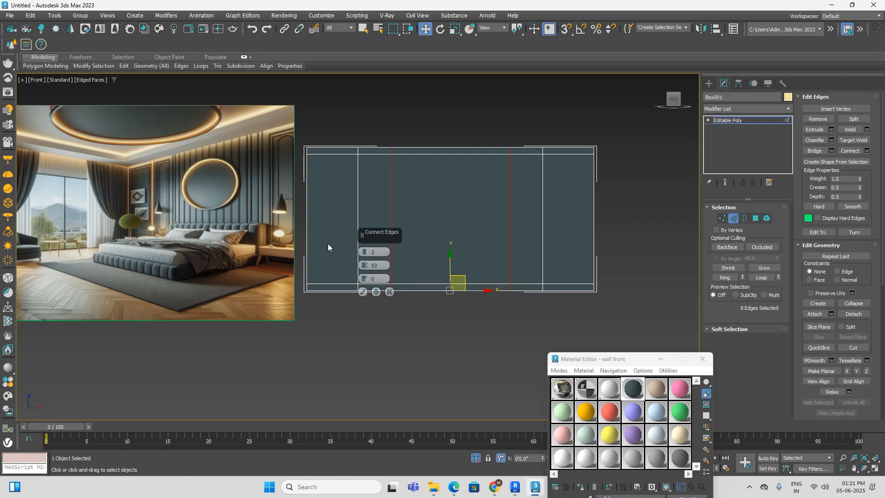
drag(364, 265, 367, 276)
click(363, 292)
click(374, 339)
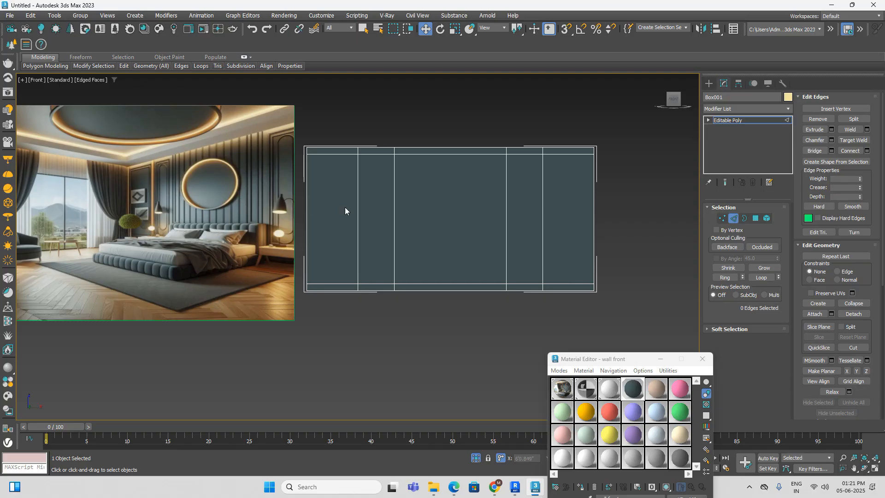
Step: Select the vertices of the two vertical lines on the wall's right side and offset them by 6 along X
click(722, 218)
drag(486, 336, 486, 337)
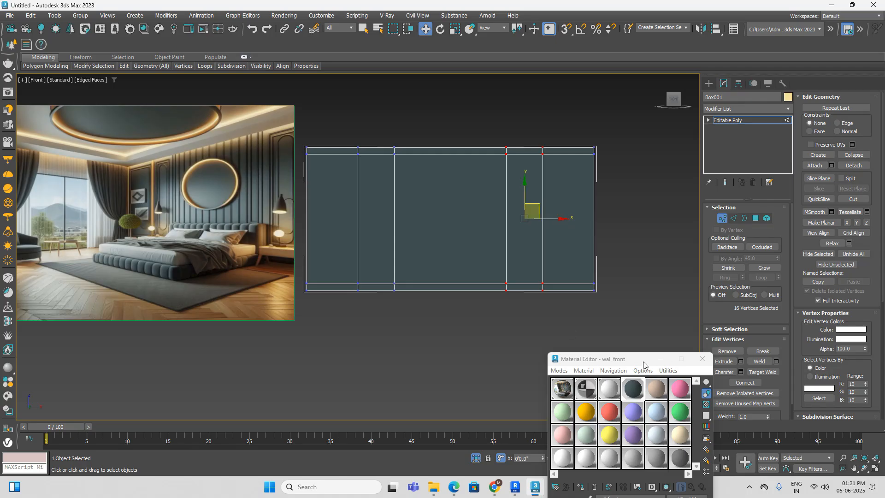
drag(645, 359, 207, 349)
click(530, 457)
text(6)
key(Return)
Step: Select the vertices of the two vertical lines on the wall's left side and offset them by -6 along X
click(440, 322)
drag(405, 112, 336, 331)
click(530, 457)
text(-6)
key(Return)
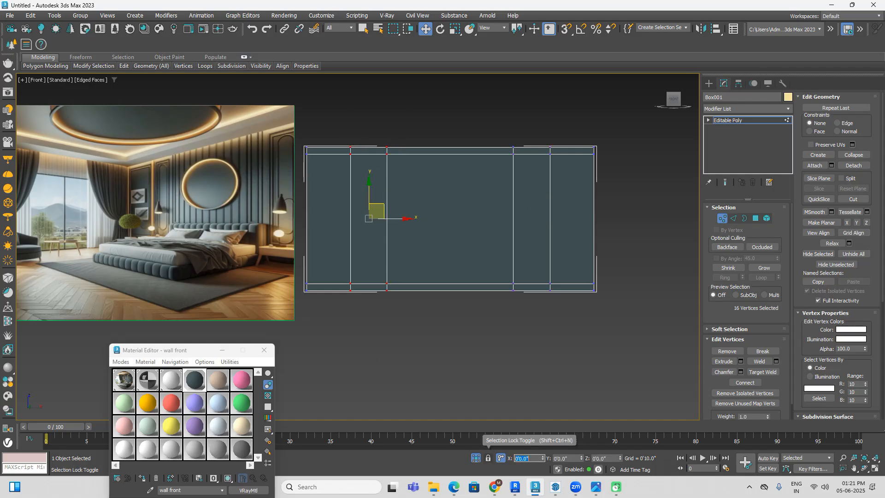
click(542, 356)
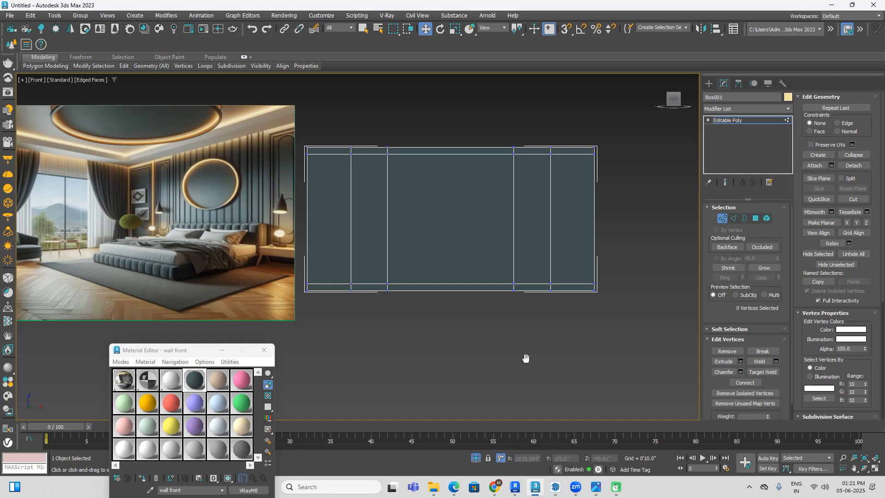
Step: Examine the vertical strips and panel mouldings around the round mirror and headboard in the reference image
middle_drag(525, 358, 541, 350)
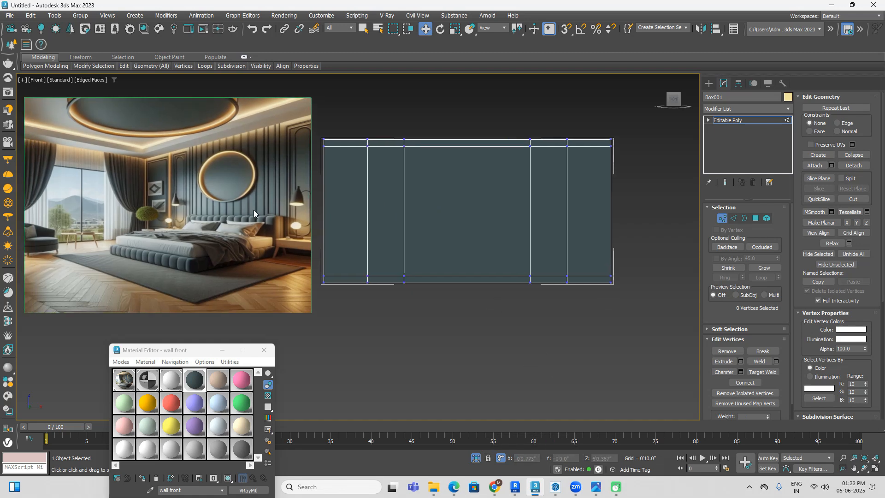
scroll(278, 167, up, 3)
scroll(268, 184, up, 2)
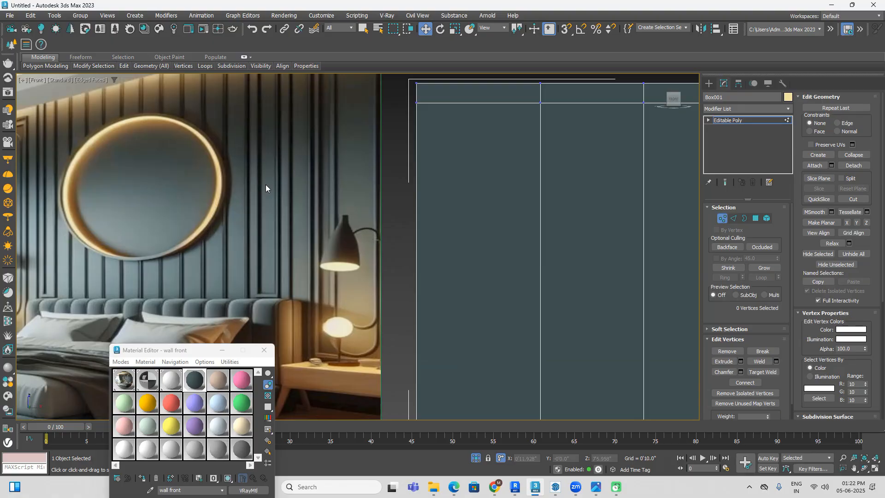
scroll(266, 184, down, 2)
scroll(110, 149, up, 2)
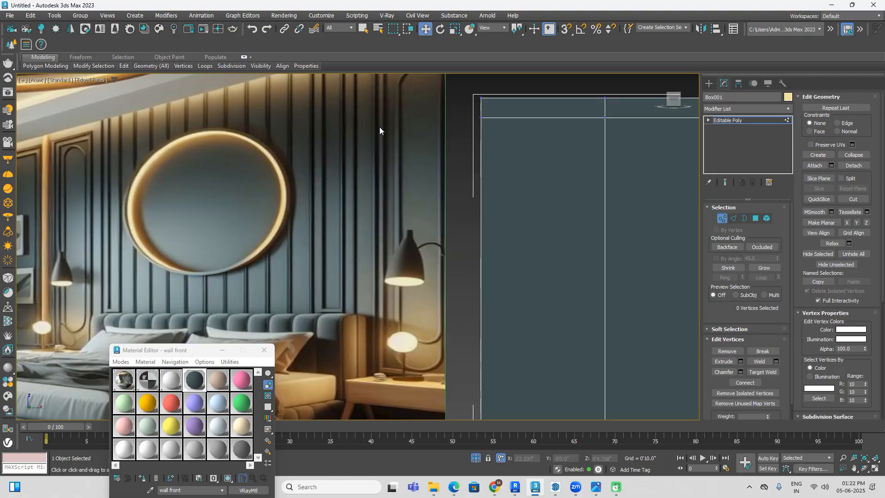
scroll(347, 184, down, 2)
scroll(344, 194, up, 5)
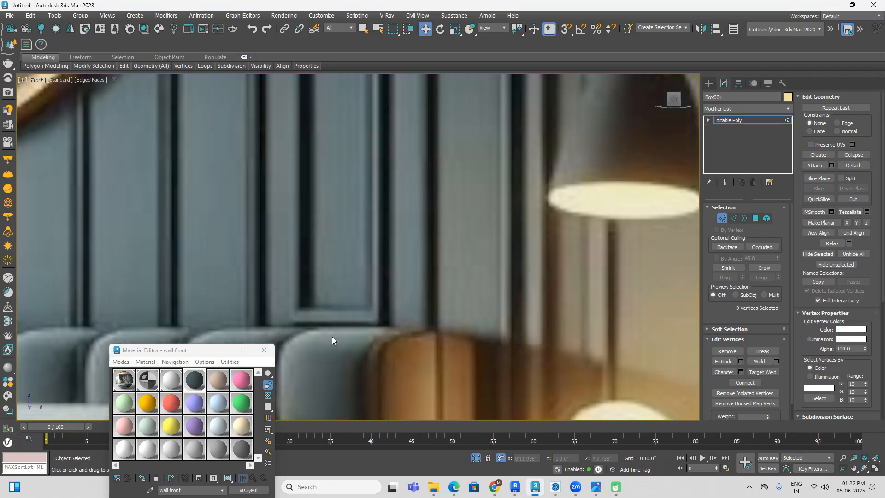
scroll(325, 311, down, 3)
scroll(172, 317, up, 4)
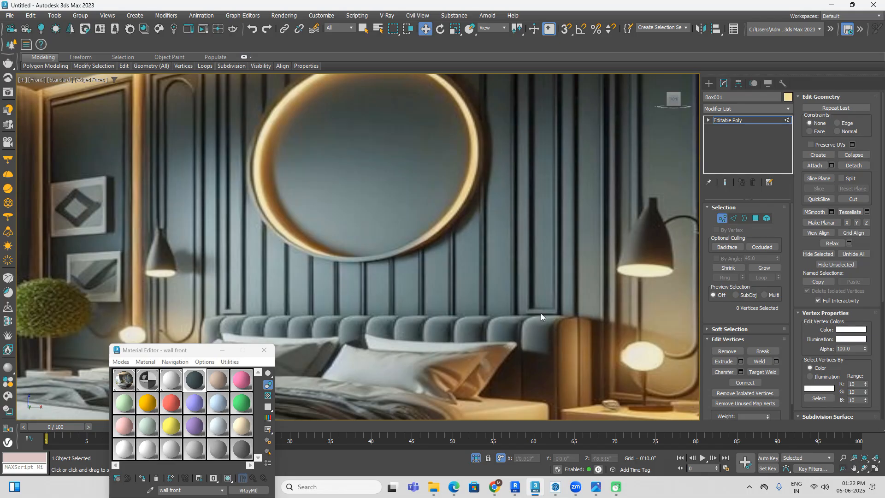
scroll(540, 313, down, 2)
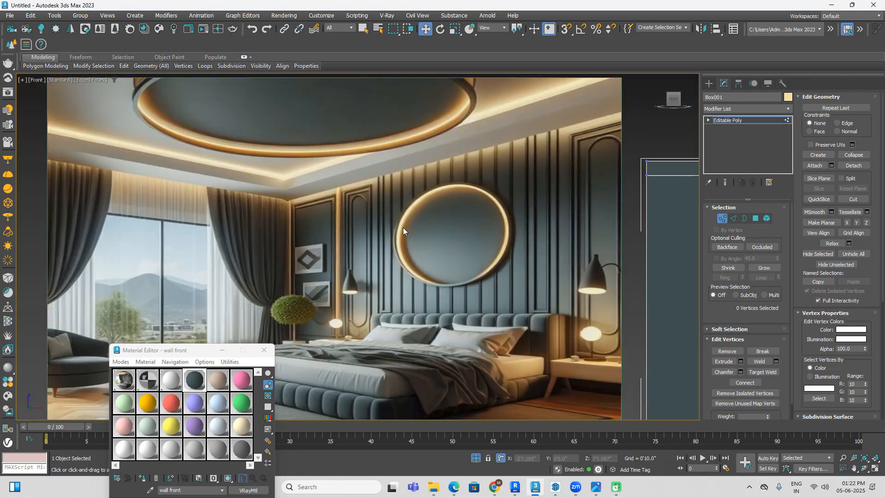
scroll(389, 168, down, 3)
middle_drag(592, 319, 476, 321)
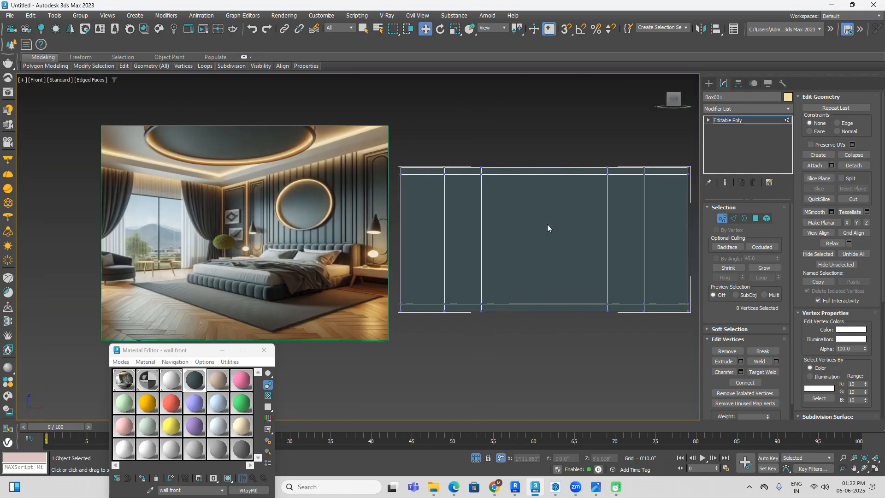
Step: Connect the horizontal edges of the wall's widened middle section with 11 evenly spaced vertical segments and a pinch of 0
click(734, 218)
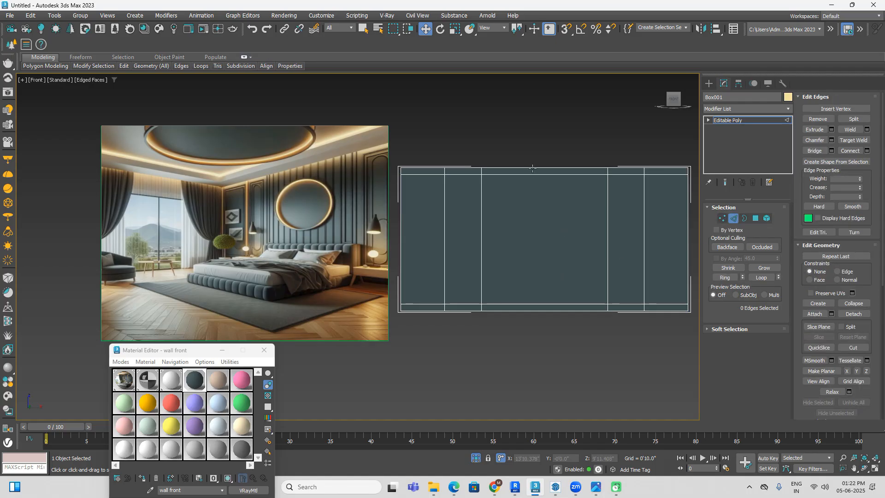
drag(556, 139, 552, 380)
right_click(552, 312)
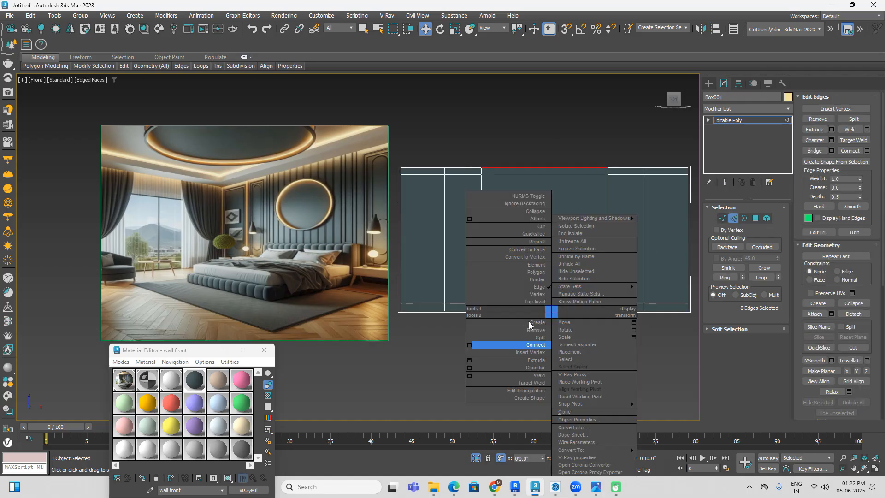
click(471, 346)
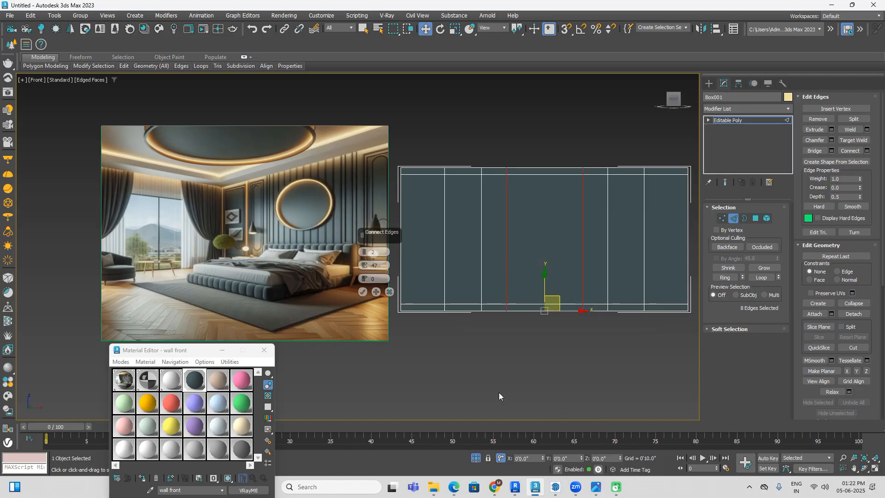
click(365, 250)
click(364, 250)
click(365, 250)
click(364, 249)
click(364, 250)
click(365, 250)
click(365, 250)
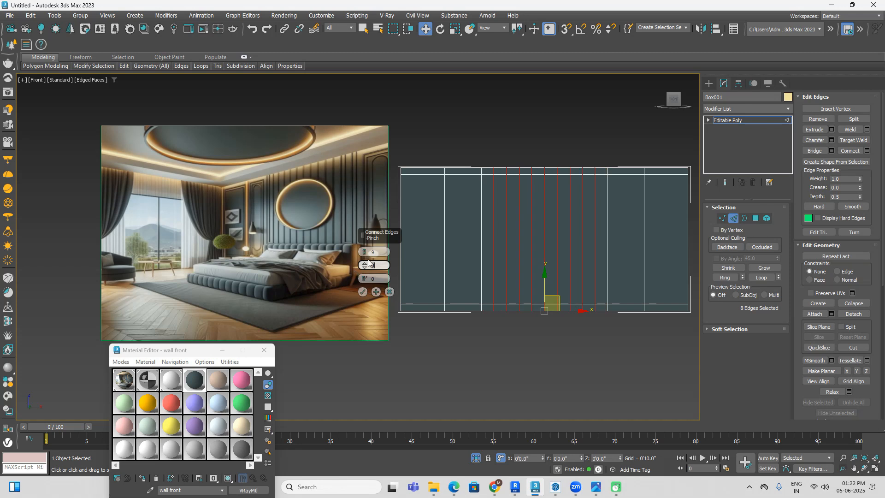
drag(365, 268, 380, 361)
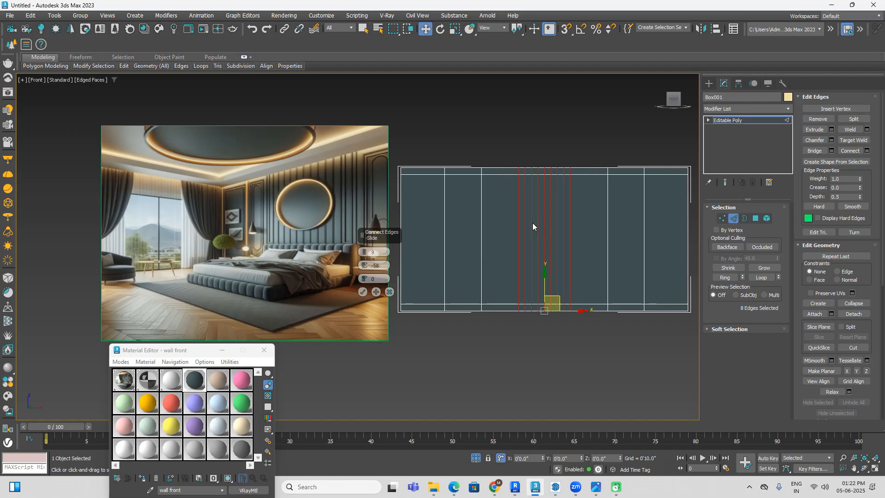
scroll(528, 221, up, 2)
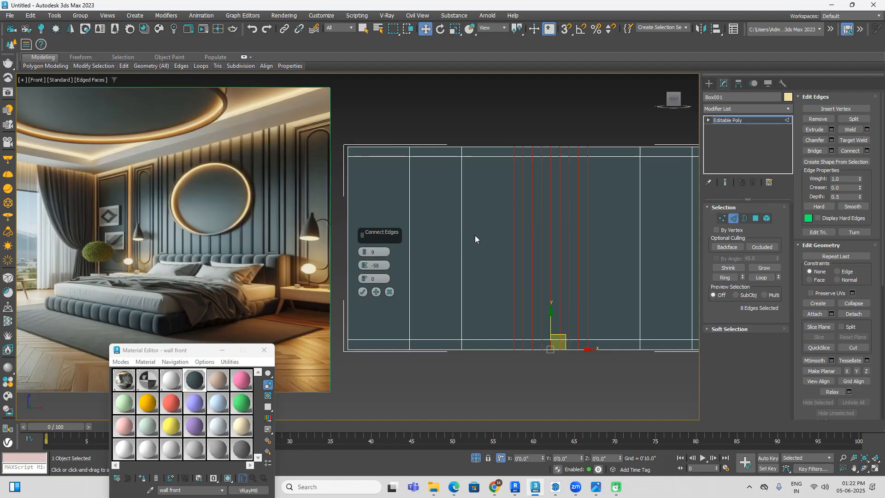
scroll(253, 231, up, 4)
scroll(253, 231, down, 5)
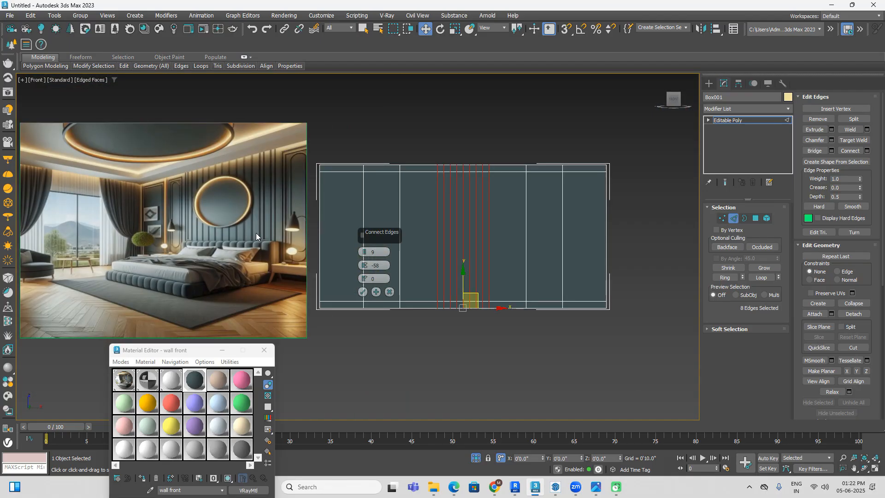
key(ctrl+z)
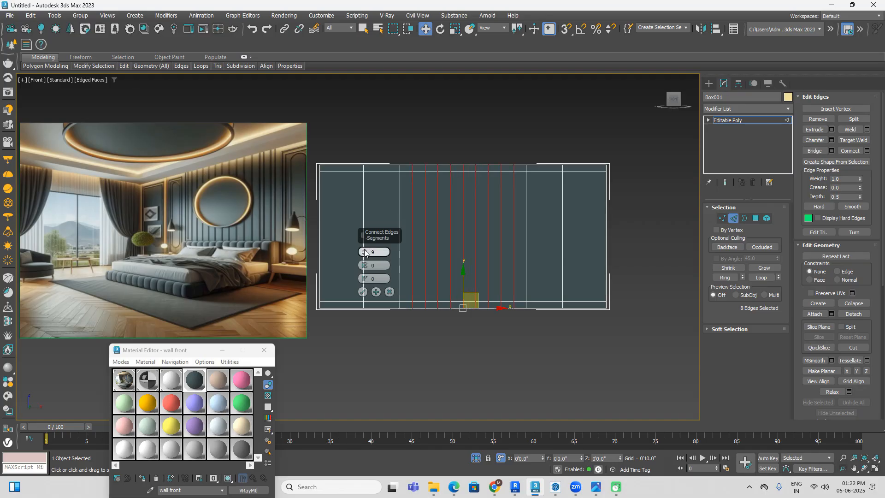
scroll(364, 252, up, 2)
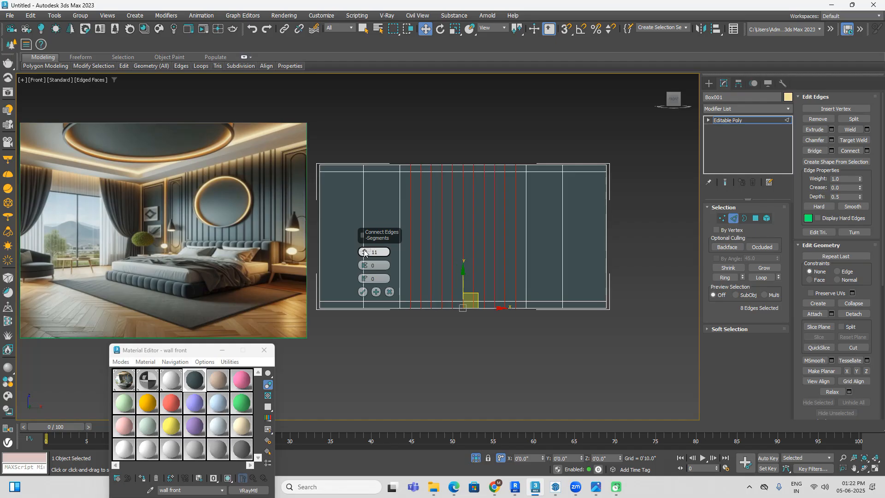
click(363, 292)
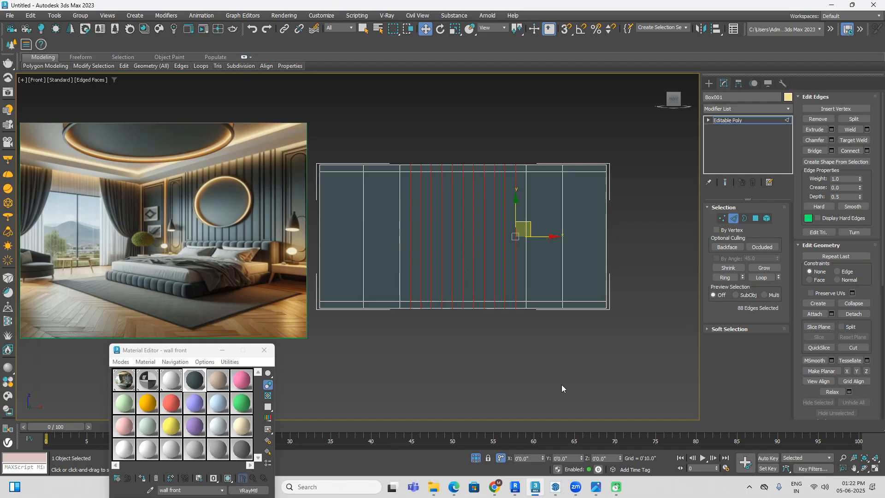
Step: Select the short horizontal edges of all twelve narrow strips in the wall's middle section
scroll(411, 135, up, 3)
scroll(412, 135, down, 3)
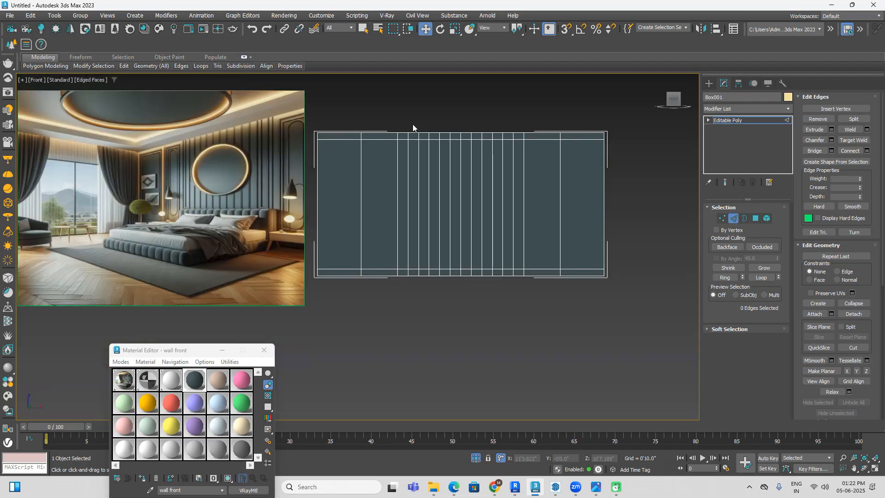
drag(416, 122, 414, 300)
scroll(428, 131, up, 2)
drag(421, 123, 432, 224)
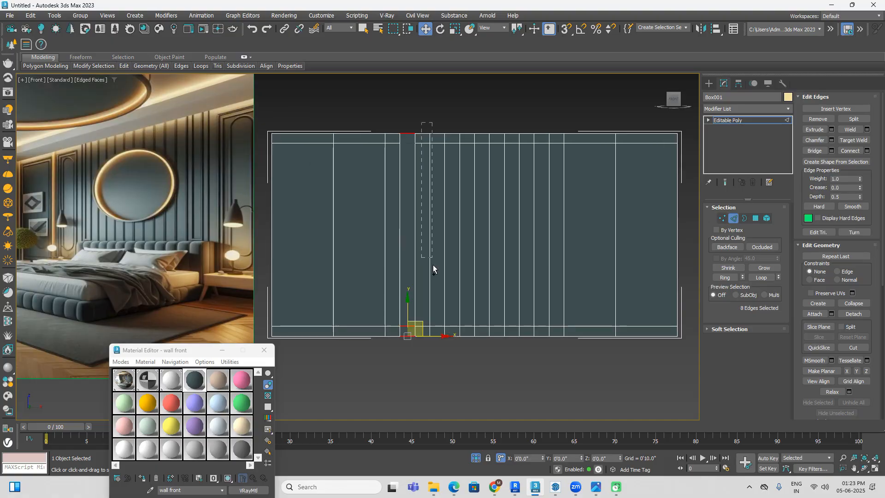
ctrl+drag(428, 362, 429, 362)
ctrl+drag(442, 132, 442, 359)
ctrl+drag(456, 125, 453, 361)
ctrl+drag(469, 133, 466, 368)
ctrl+drag(486, 125, 518, 351)
ctrl+drag(529, 121, 527, 350)
ctrl+drag(540, 127, 544, 352)
ctrl+drag(557, 121, 557, 344)
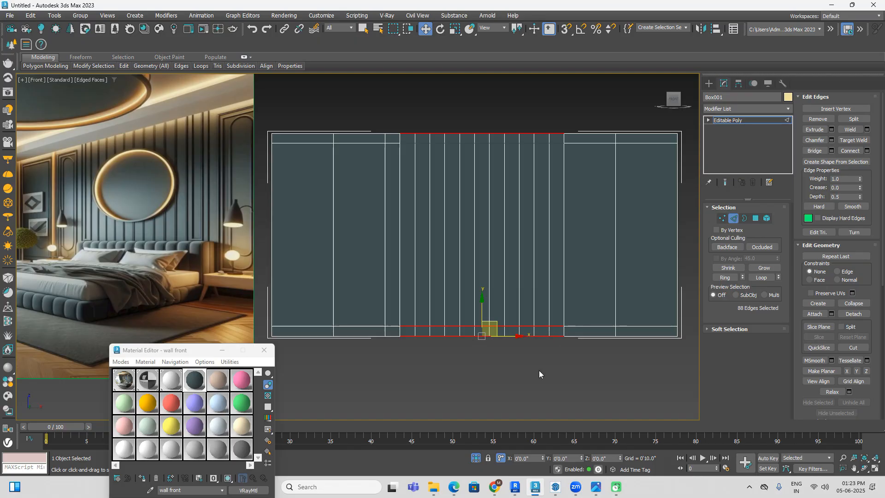
ctrl+drag(396, 117, 395, 380)
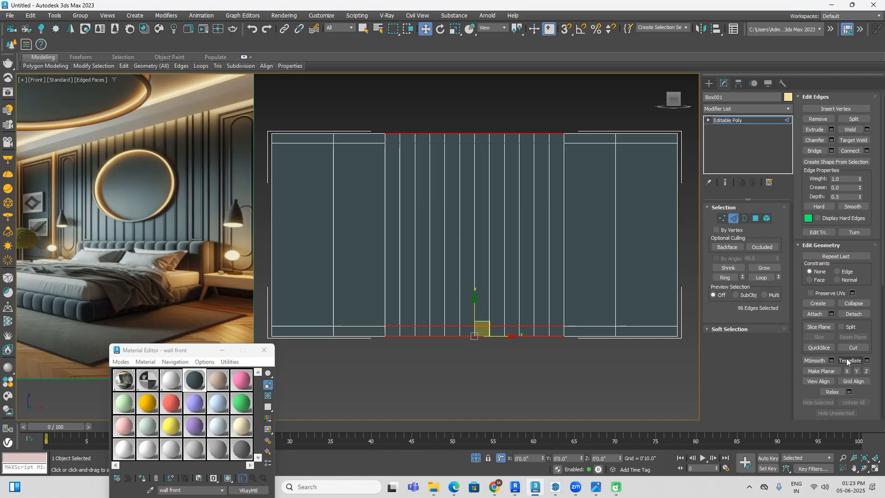
Step: Connect the selected strip edges with 2 segments, pinched slightly above 89 so the new lines run close beside the existing ones
right_click(622, 312)
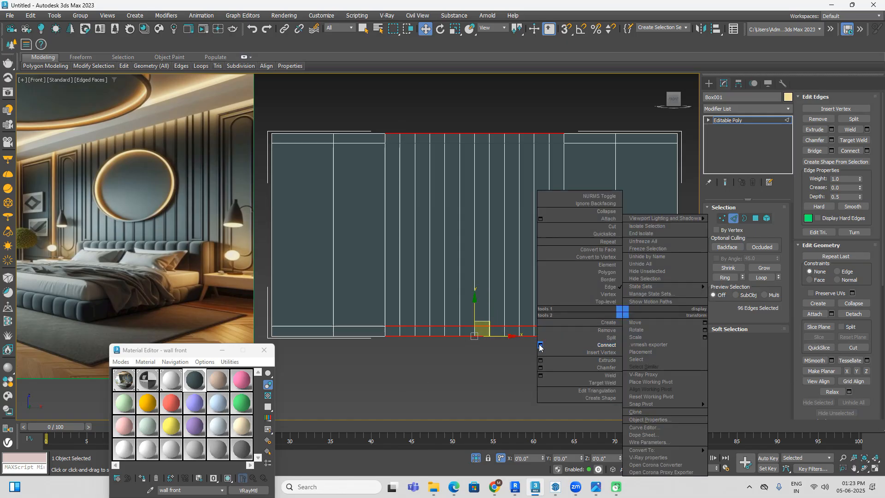
click(540, 346)
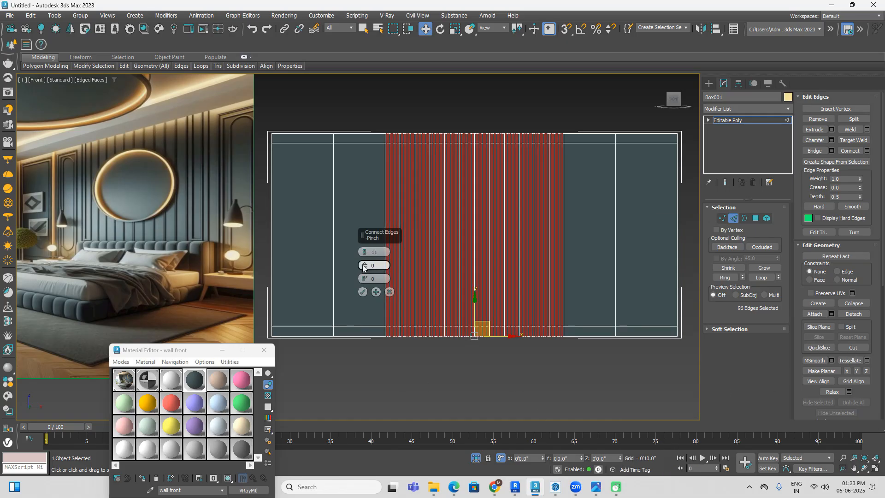
right_click(361, 253)
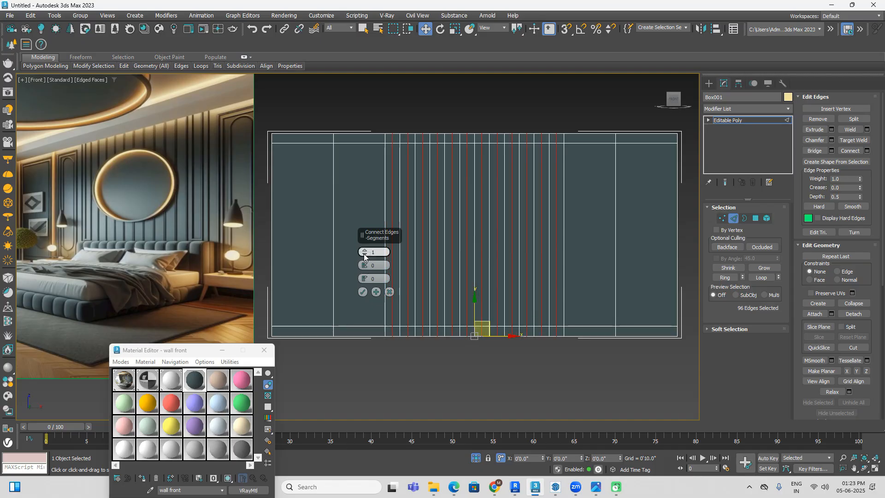
click(364, 251)
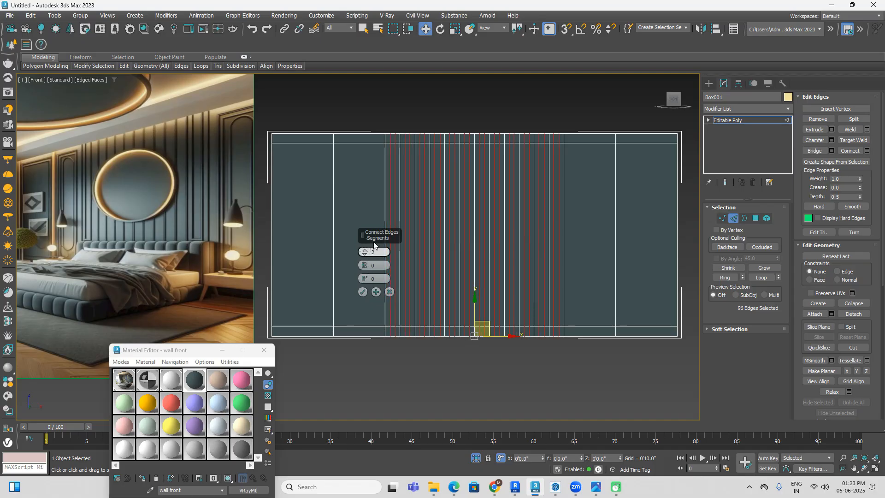
scroll(393, 180, up, 3)
drag(379, 212, 408, 109)
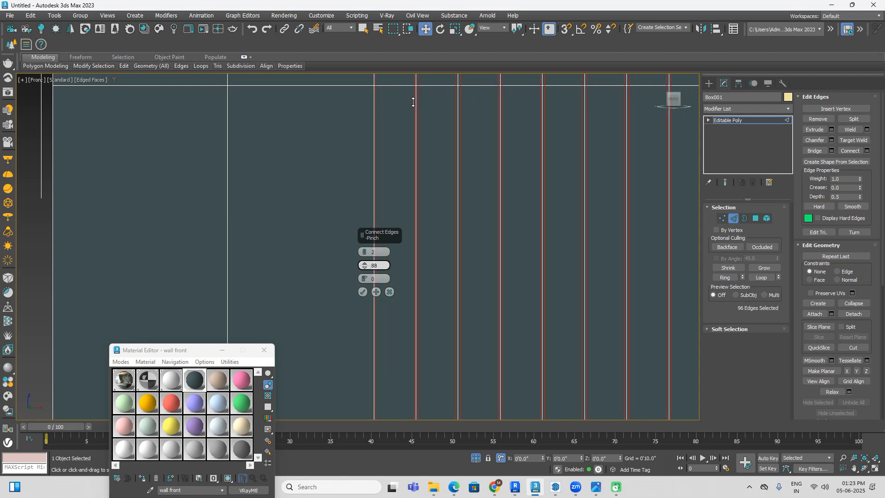
scroll(417, 151, up, 3)
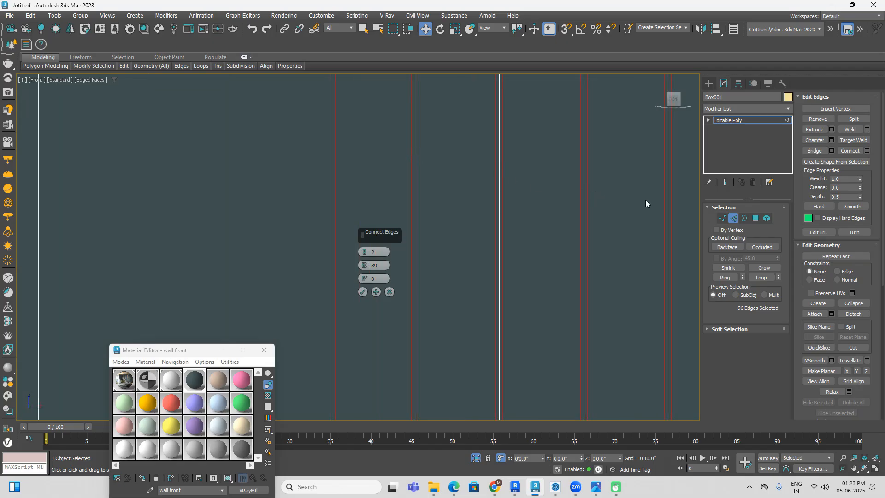
scroll(640, 200, down, 4)
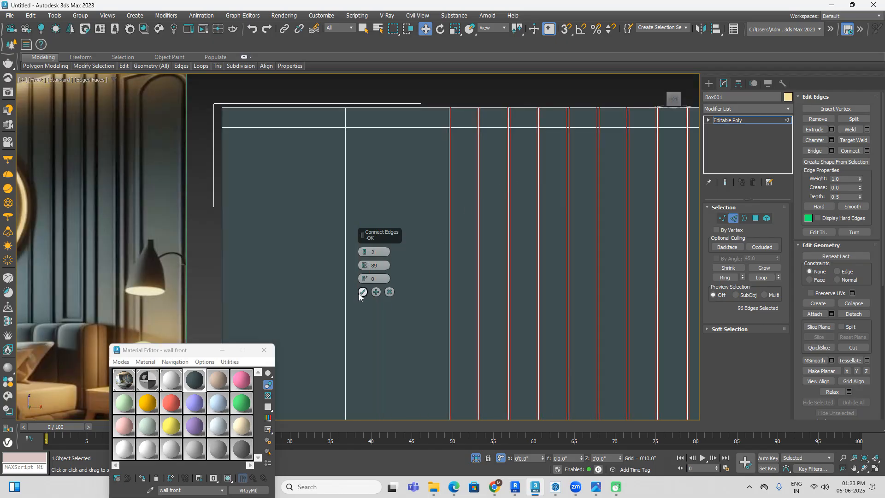
scroll(477, 139, down, 5)
scroll(455, 220, up, 6)
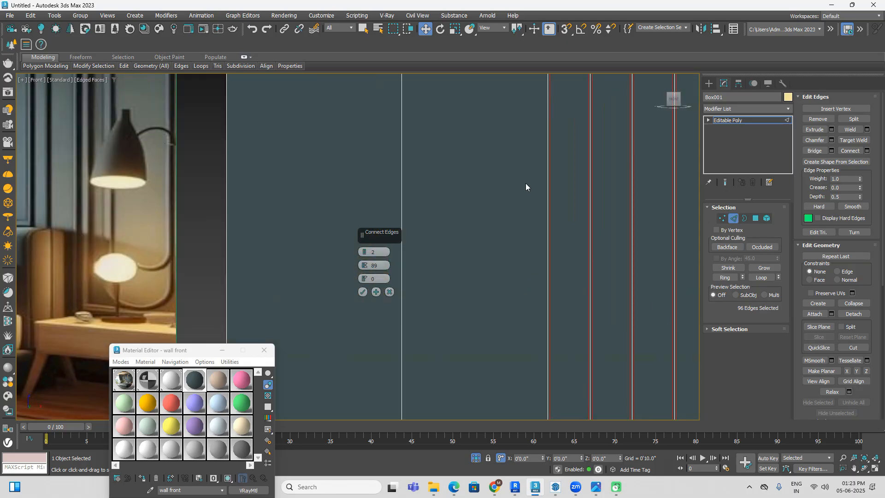
middle_drag(592, 199, 502, 200)
scroll(512, 202, up, 2)
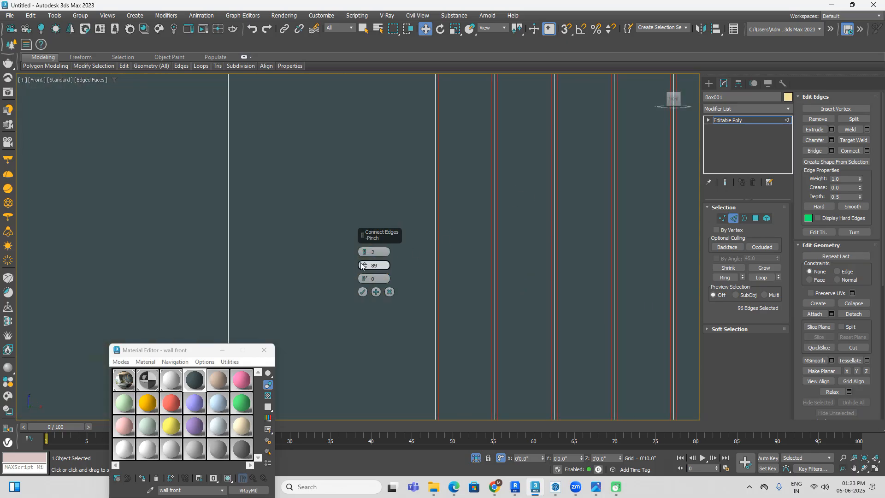
drag(369, 263, 371, 260)
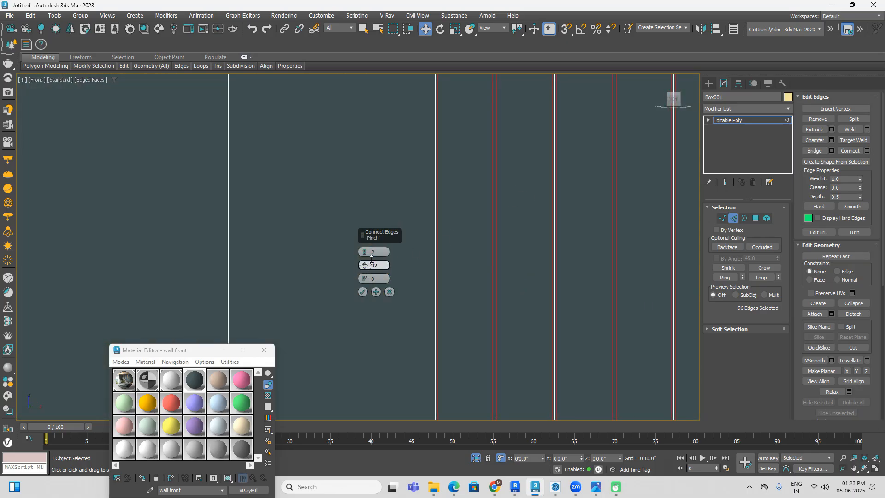
click(362, 292)
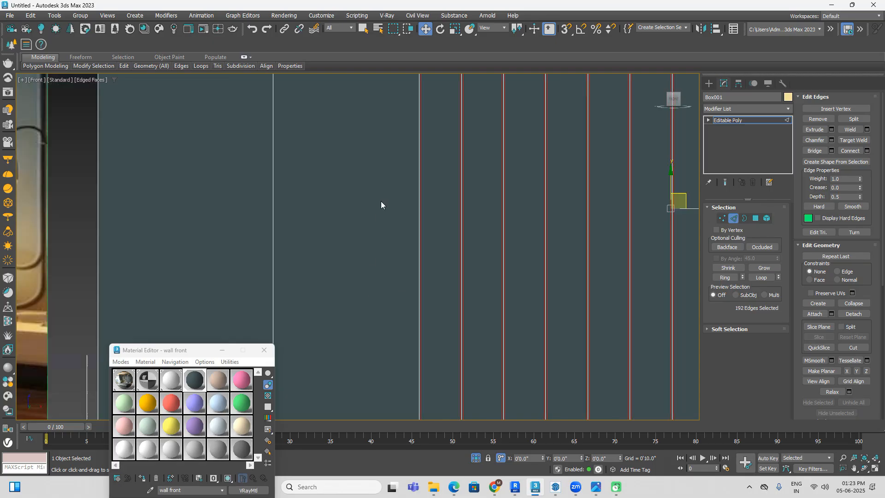
Step: Select the thin front polygons on both sides of the first inner dividing line, over the wall's full height
scroll(381, 201, down, 4)
click(756, 218)
middle_drag(426, 302, 447, 254)
scroll(424, 152, up, 8)
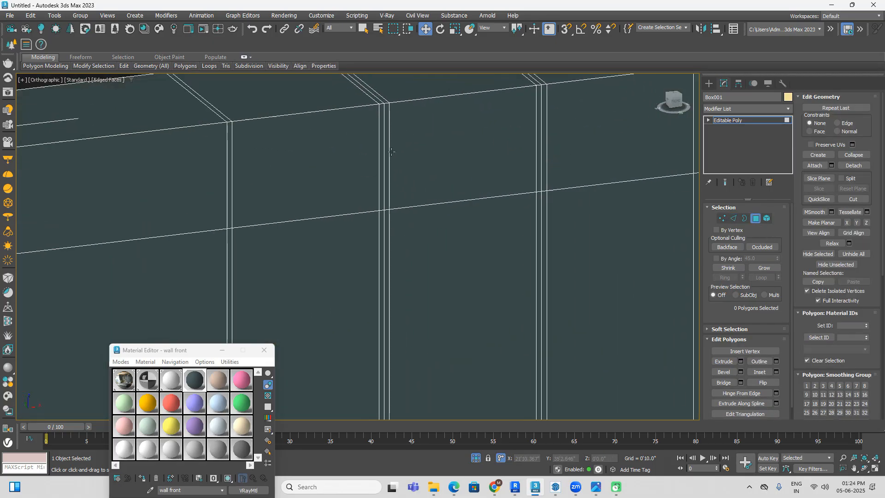
click(380, 152)
ctrl+click(389, 152)
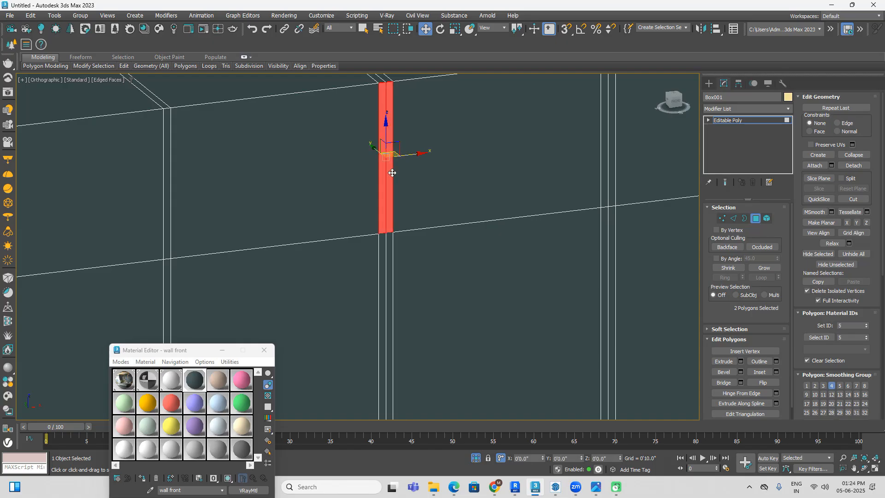
ctrl+click(389, 250)
ctrl+click(382, 259)
scroll(401, 264, down, 10)
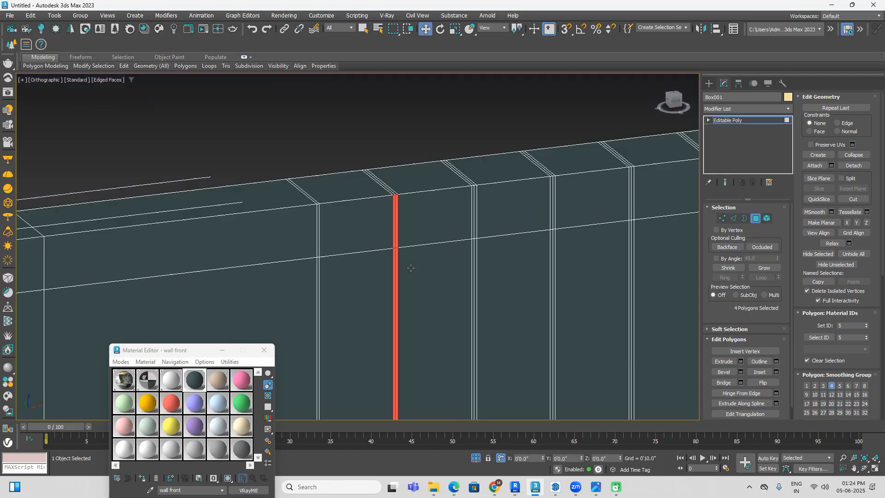
scroll(420, 323, up, 10)
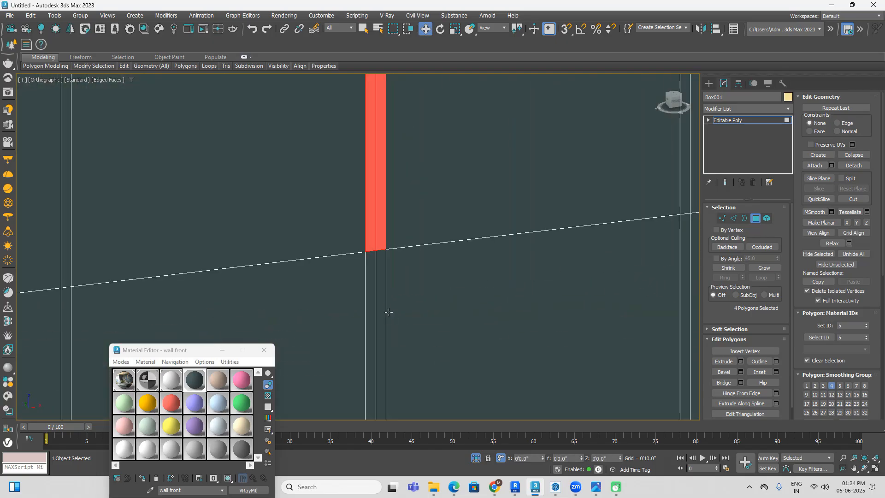
ctrl+click(383, 310)
ctrl+click(373, 308)
scroll(375, 294, down, 10)
middle_drag(497, 147, 500, 280)
middle_drag(458, 133, 456, 325)
middle_drag(441, 152, 432, 343)
middle_drag(438, 155, 416, 325)
scroll(406, 252, up, 10)
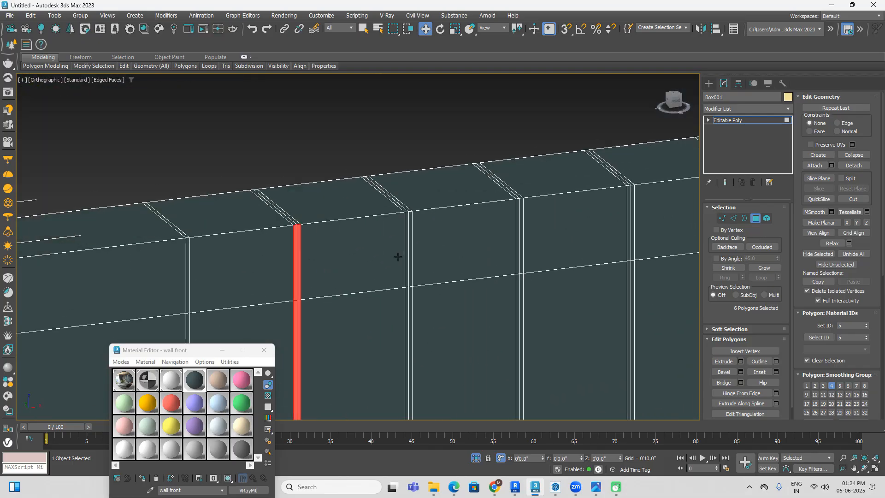
ctrl+click(427, 242)
ctrl+click(418, 235)
scroll(419, 233, down, 10)
middle_drag(434, 234, 437, 167)
scroll(436, 168, down, 5)
click(606, 201)
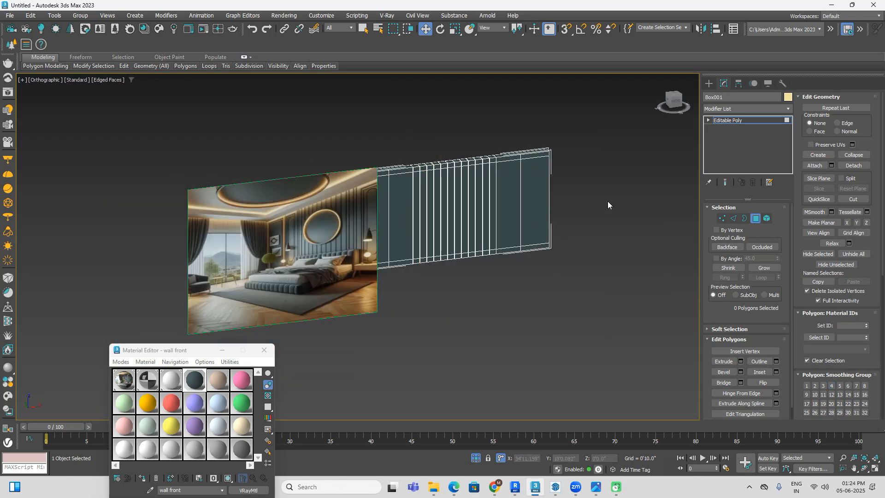
Step: Select all of the wall's polygons, keeping only the ones on its front face in the selection
click(674, 100)
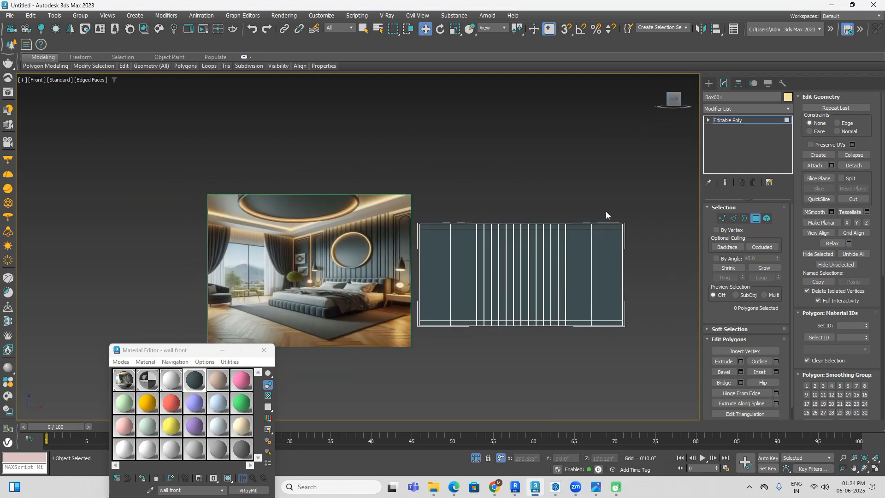
drag(622, 143, 256, 362)
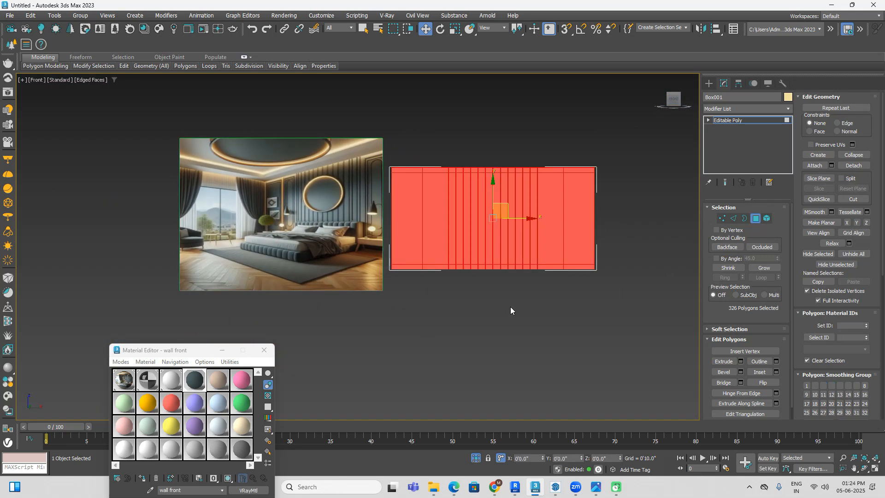
key(t)
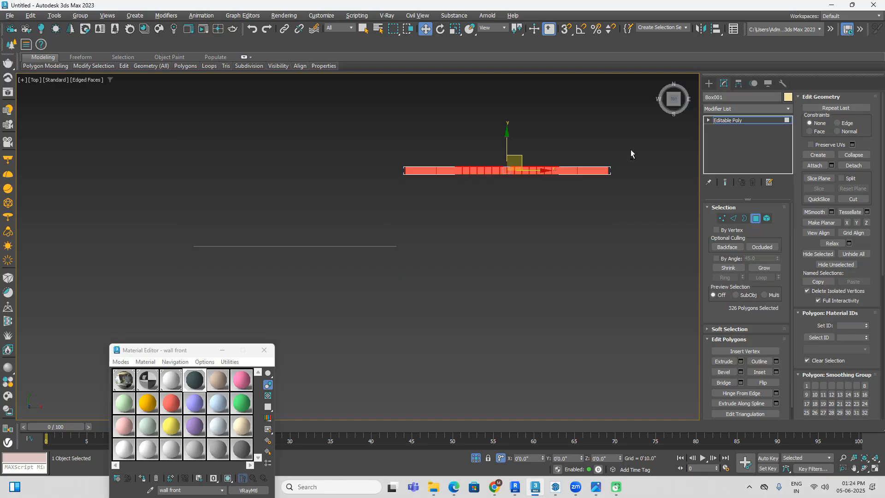
click(378, 175)
alt+middle_drag(430, 267, 501, 230)
key(ctrl+a)
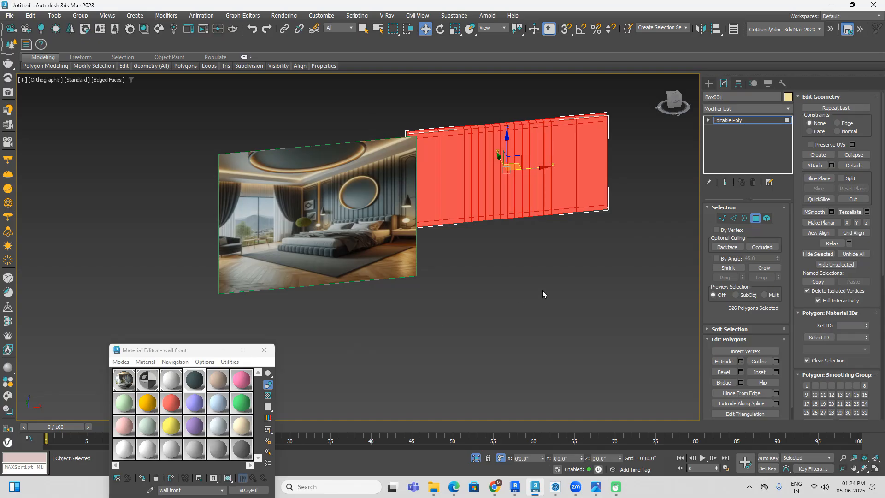
key(t)
key(z)
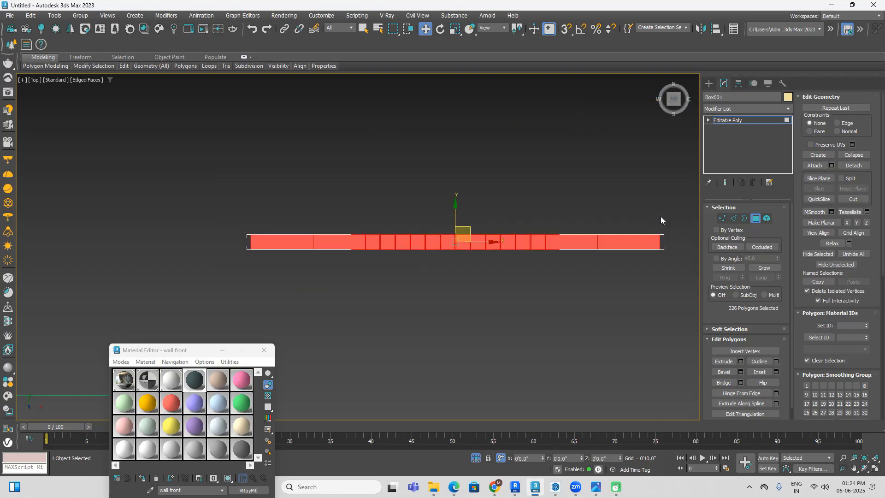
drag(678, 206, 217, 241)
alt+middle_drag(475, 317, 510, 288)
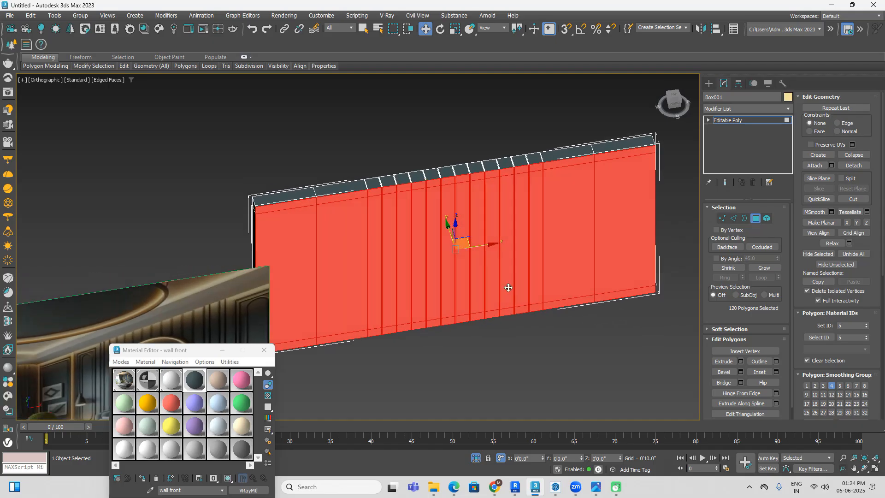
Step: Deselect the plain front polygons on both sides of the wall, keeping only the divided middle section selected
click(674, 104)
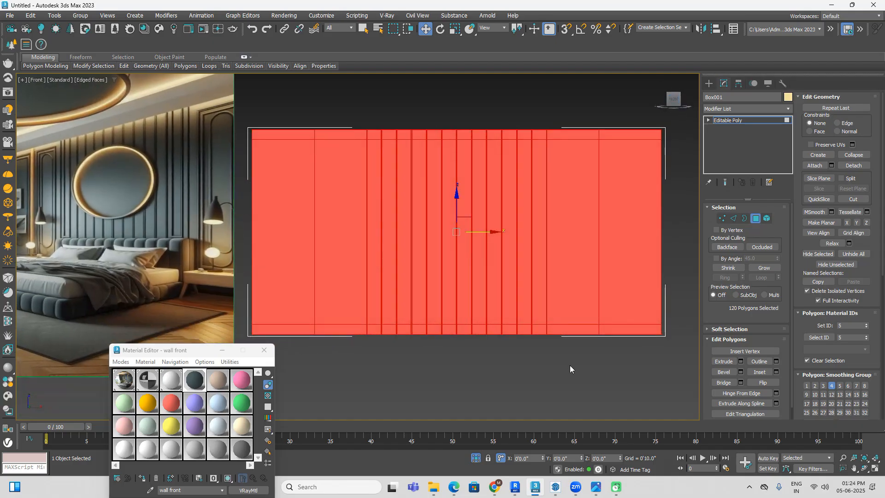
scroll(621, 302, down, 1)
middle_drag(662, 120, 616, 135)
alt+drag(623, 94, 590, 202)
alt+drag(536, 361, 535, 362)
middle_drag(453, 344, 633, 344)
alt+drag(444, 281, 408, 377)
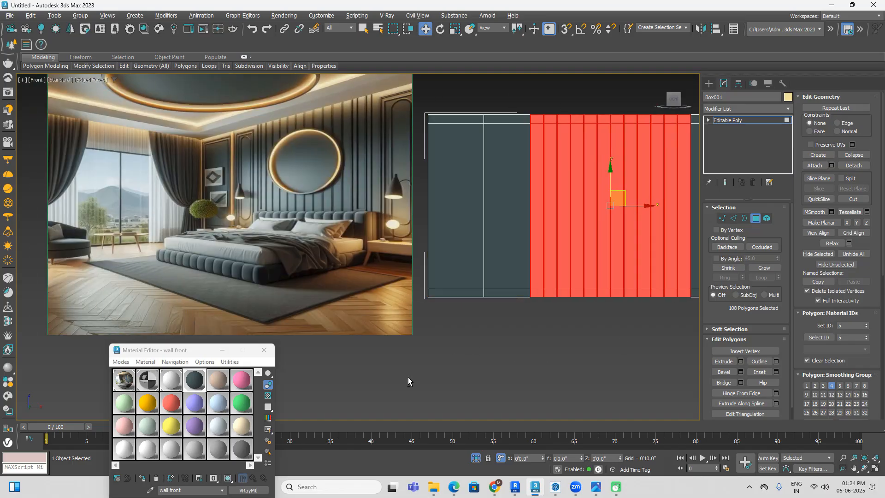
Step: Deselect the wide panels in the upper and central rows of the middle section's first five divisions, keeping the thin strips selected
middle_drag(568, 342, 421, 342)
scroll(389, 163, up, 4)
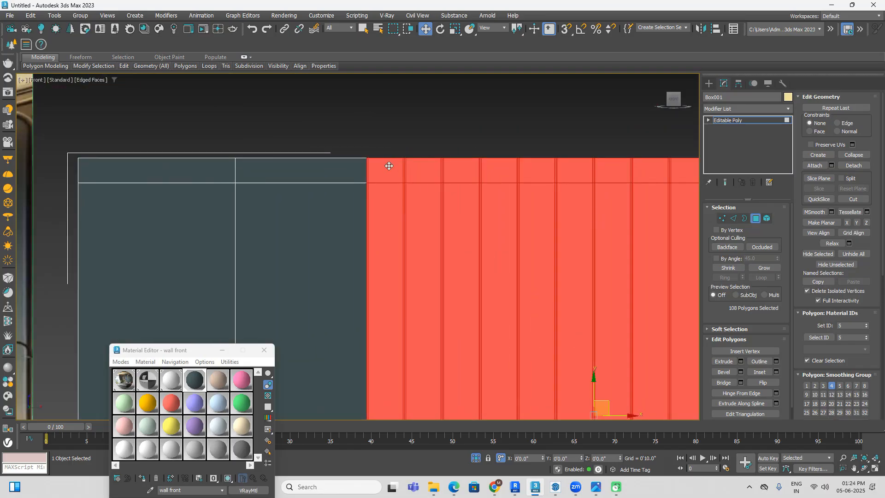
alt+click(401, 169)
alt+click(429, 170)
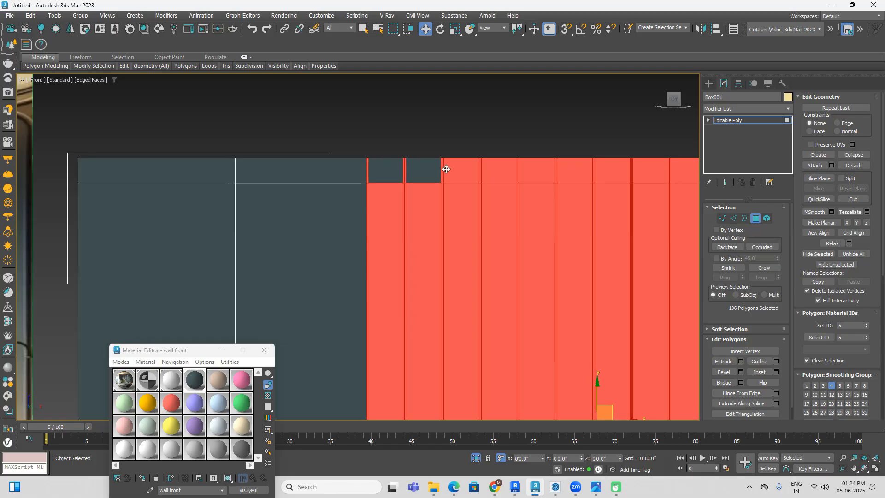
alt+click(460, 167)
alt+click(500, 167)
alt+click(545, 173)
alt+click(533, 224)
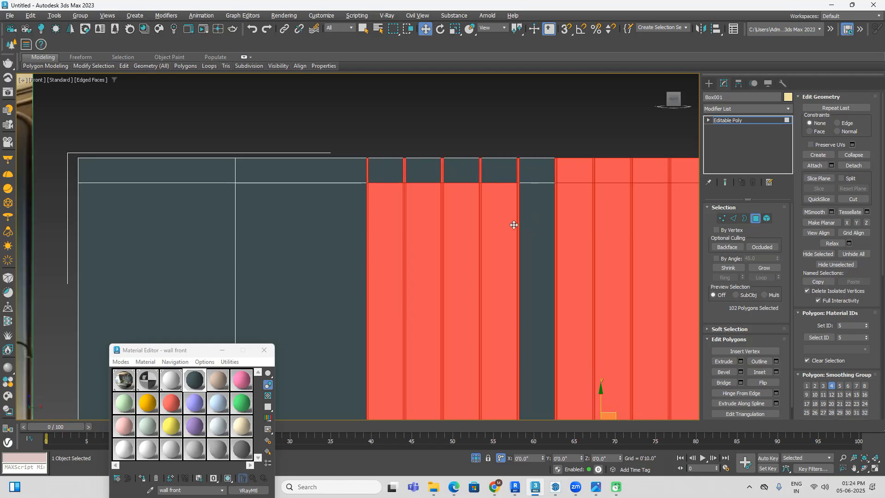
alt+click(505, 227)
alt+click(456, 233)
alt+click(426, 244)
alt+click(386, 252)
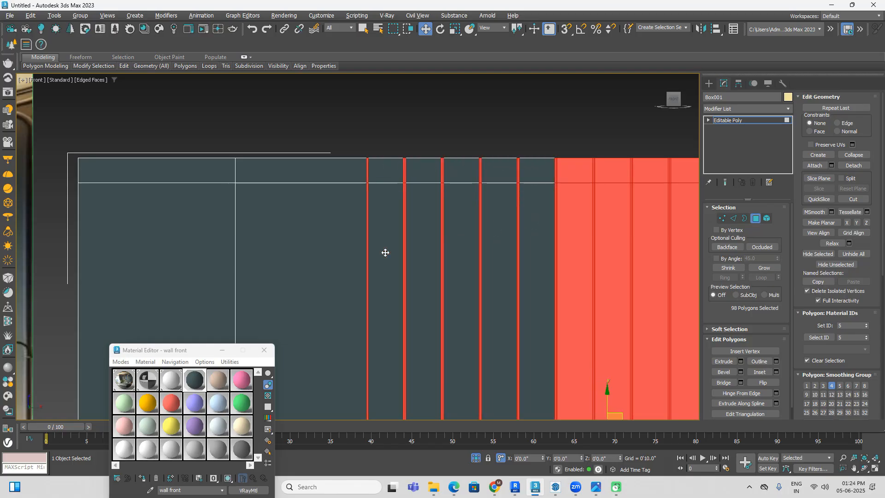
Step: Deselect the wide upper-row panels of the remaining seven divisions in the middle section
alt+click(570, 173)
alt+click(611, 169)
middle_drag(622, 231, 462, 206)
alt+click(464, 173)
alt+click(504, 175)
alt+click(537, 176)
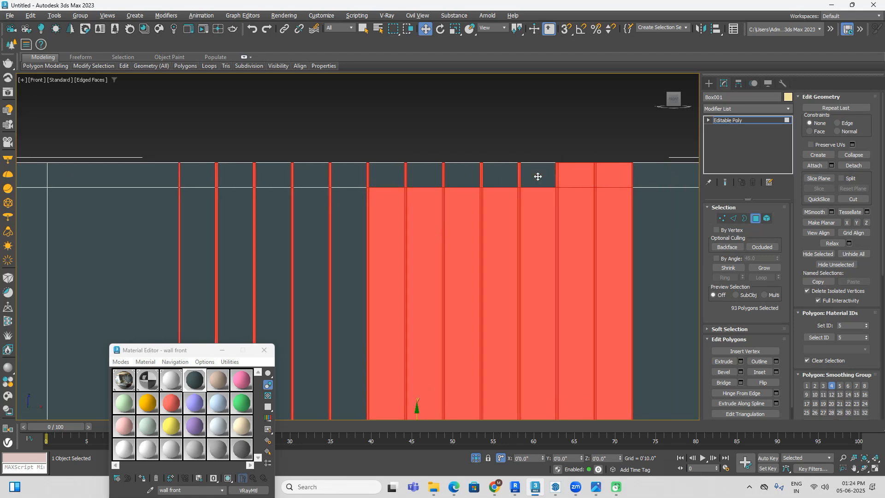
alt+click(573, 177)
alt+click(610, 177)
Step: Deselect the tall central-row panels of the remaining seven divisions, leaving the thin strips between them selected
alt+click(614, 230)
alt+click(568, 239)
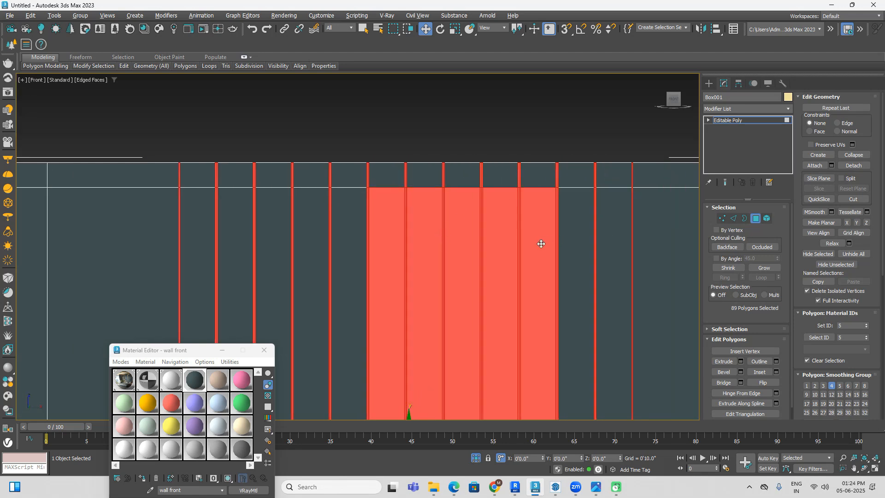
alt+click(537, 244)
alt+click(493, 247)
alt+click(461, 256)
alt+click(432, 261)
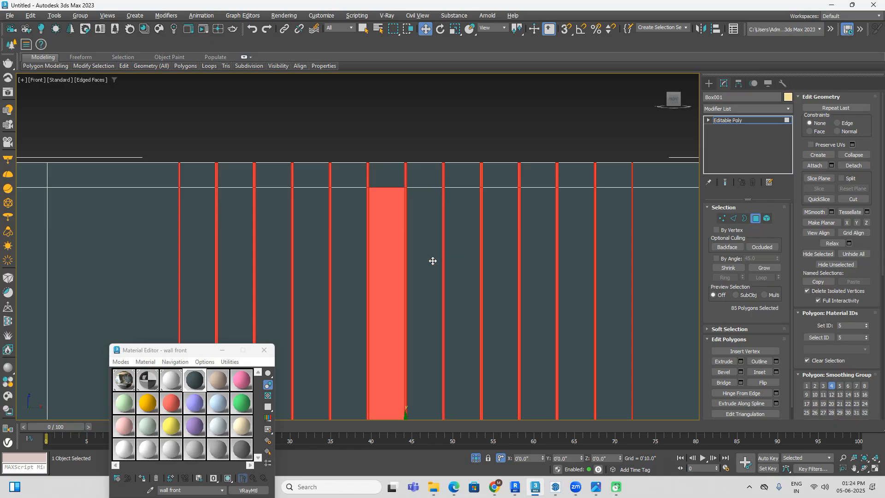
alt+click(386, 270)
Step: Deselect the twelve wide panels along the wall's bottom row so only the thin vertical strips remain selected
scroll(484, 318, down, 3)
middle_drag(498, 330, 505, 169)
scroll(558, 339, up, 3)
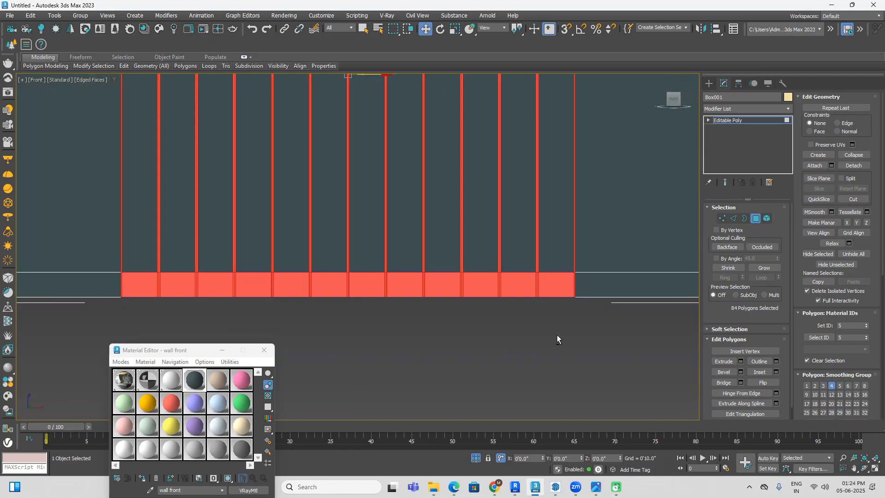
alt+click(554, 284)
alt+click(525, 288)
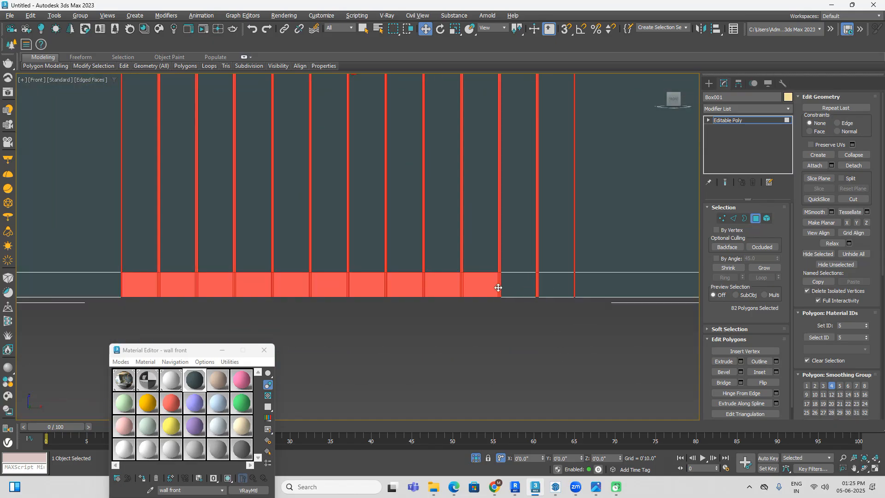
alt+click(438, 283)
alt+click(394, 289)
alt+click(367, 288)
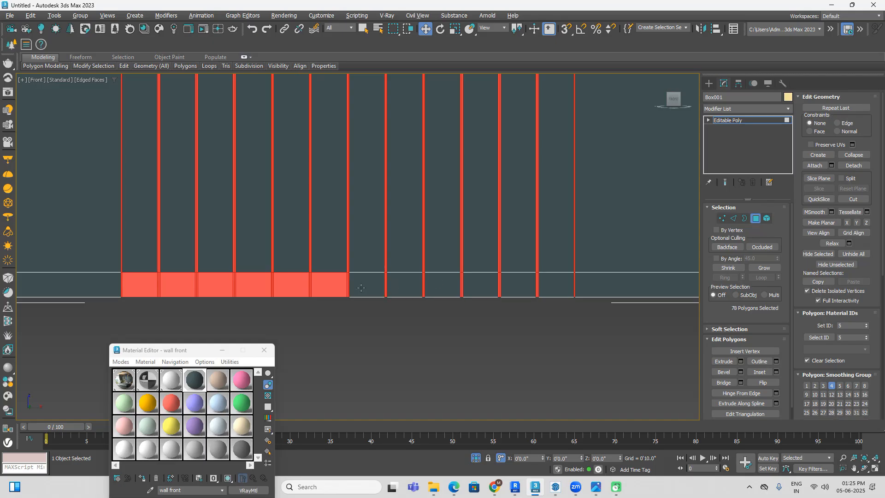
alt+click(329, 289)
alt+click(286, 289)
alt+click(248, 286)
alt+click(218, 286)
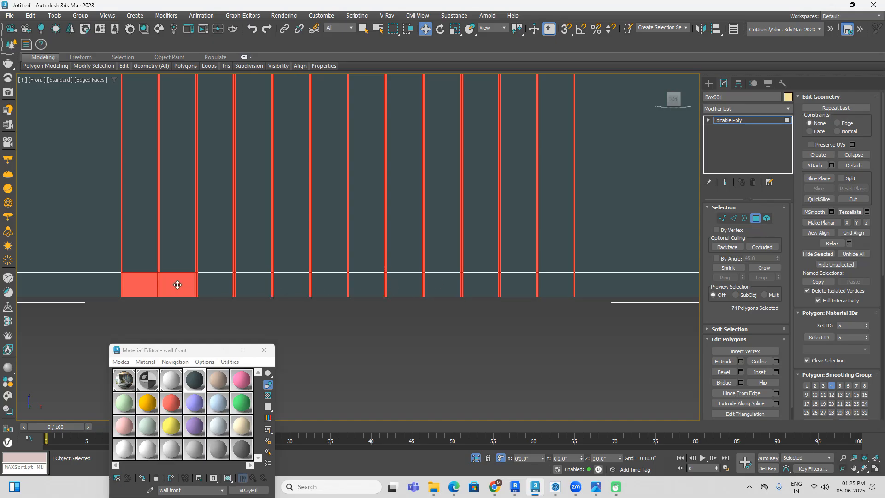
alt+click(182, 285)
alt+click(148, 284)
Step: Extrude the selected thin vertical strips outward from the wall's front face with a height of about 0'0.716"
alt+middle_drag(273, 284, 415, 341)
click(740, 361)
alt+middle_drag(668, 351, 545, 373)
click(674, 101)
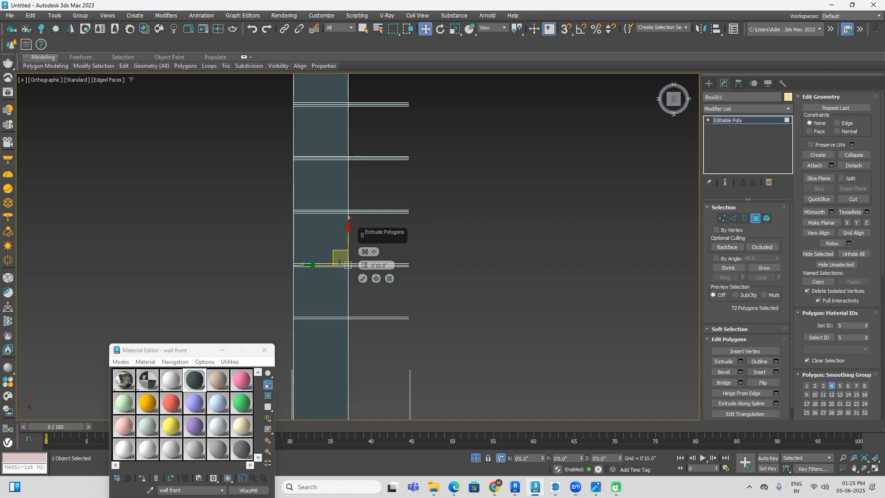
drag(364, 265, 372, 322)
alt+middle_drag(264, 306, 258, 274)
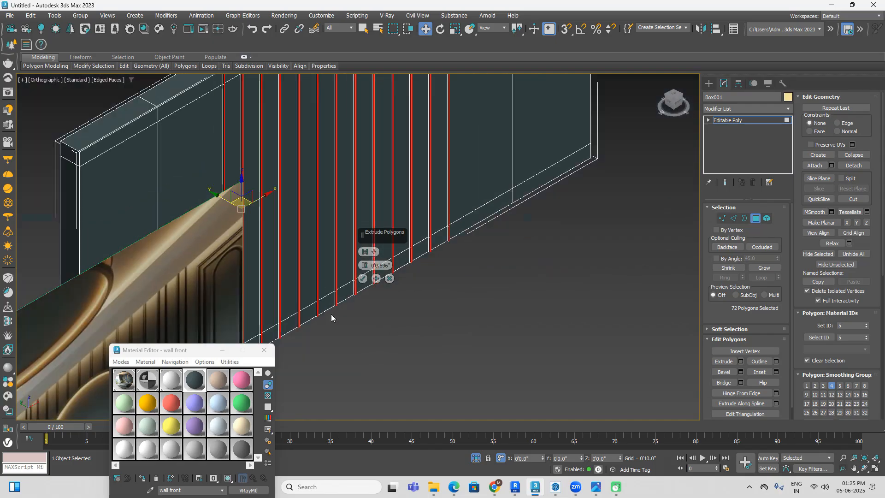
scroll(331, 317, up, 5)
drag(365, 266, 364, 265)
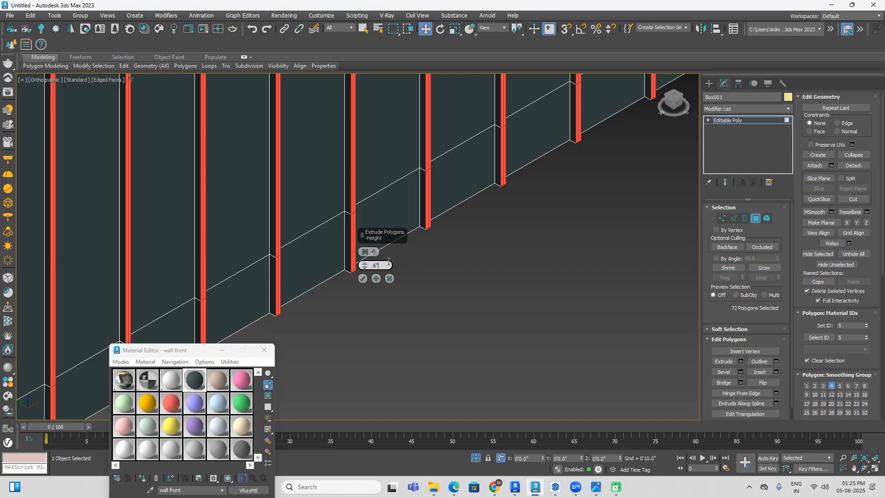
Step: Set the extrusion height of the selected vertical strips to 0.6", commit the extrusion and deselect the wall
key(Return)
click(363, 279)
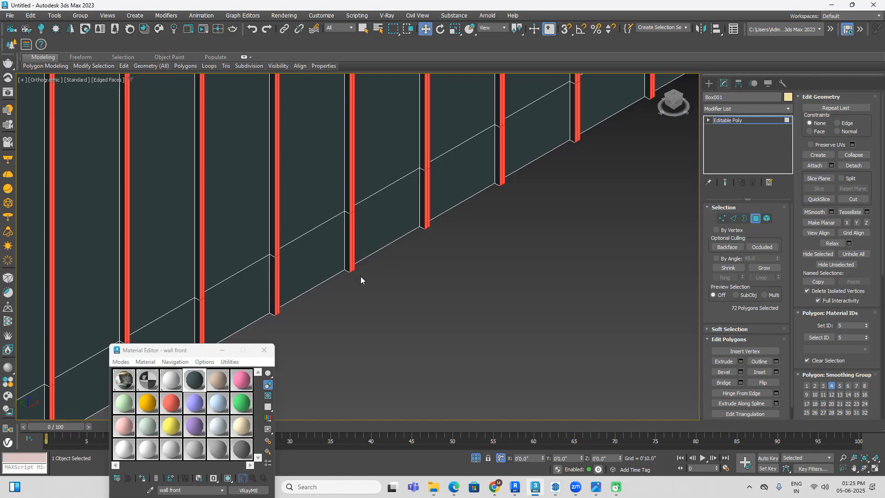
scroll(369, 279, down, 5)
click(377, 284)
click(712, 84)
Step: Examine the extruded vertical strips on the front wall from several angles in plain shading without edged faces
click(583, 233)
middle_drag(570, 245, 580, 281)
key(F3)
key(F3)
key(F4)
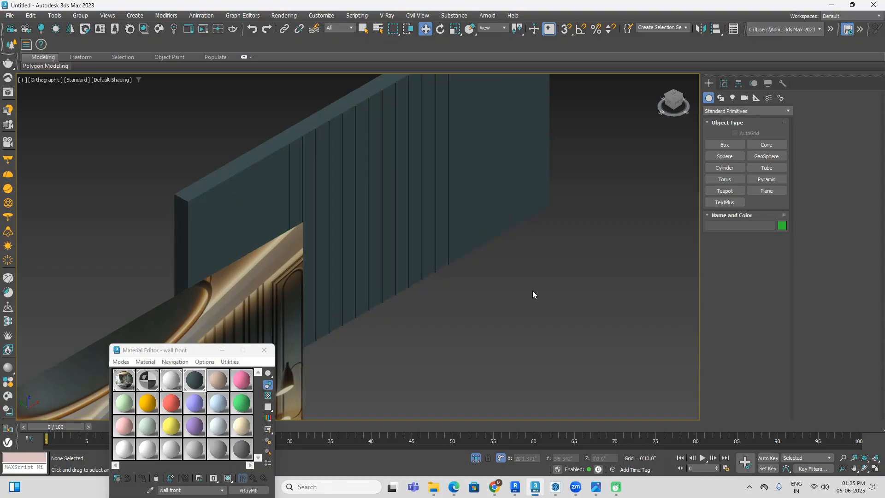
alt+middle_drag(563, 300, 442, 387)
scroll(529, 263, up, 5)
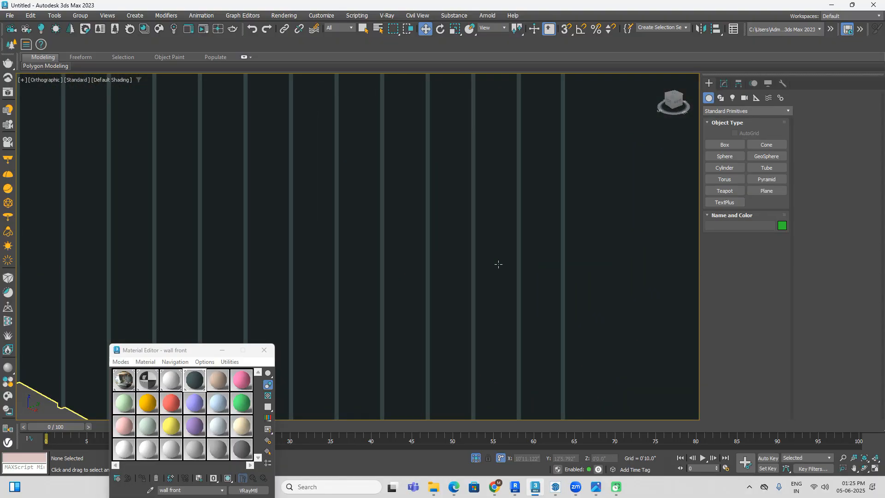
scroll(498, 263, down, 8)
alt+middle_drag(459, 303, 464, 304)
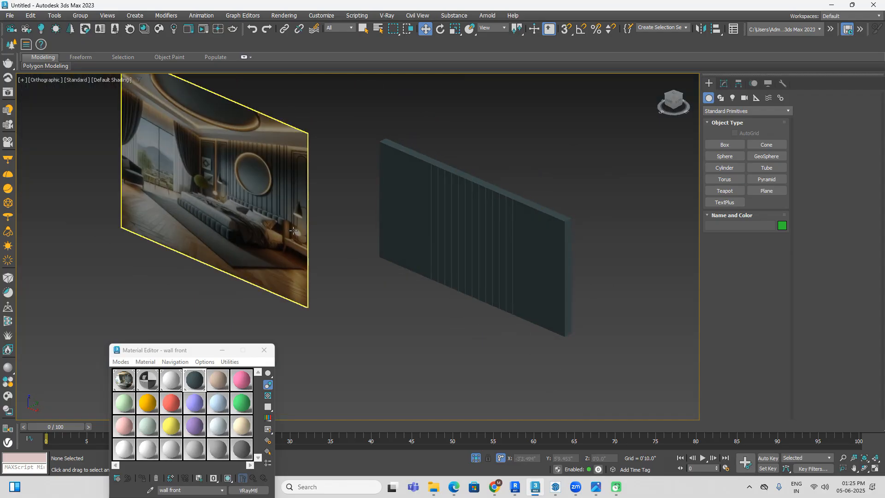
Step: With 3D snapping on, draw a rectangle about 9'0.3" long and 2'6.6" wide over the wall panel just left of the strips
click(521, 257)
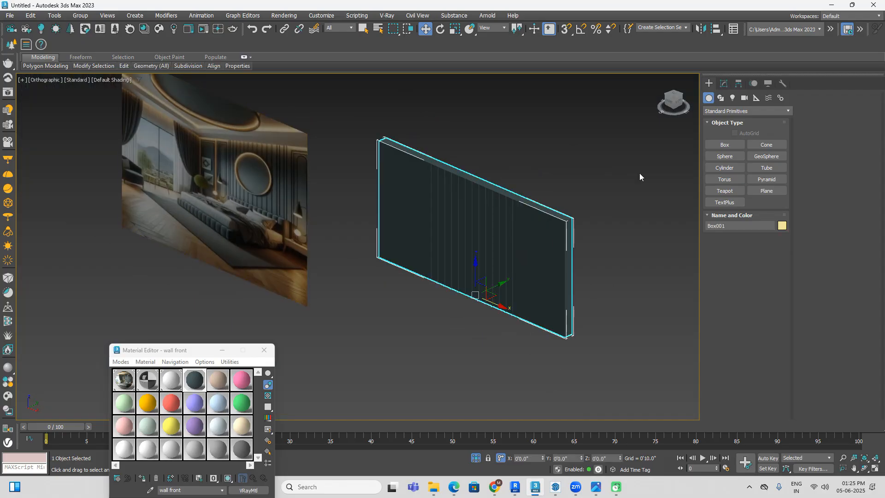
click(668, 106)
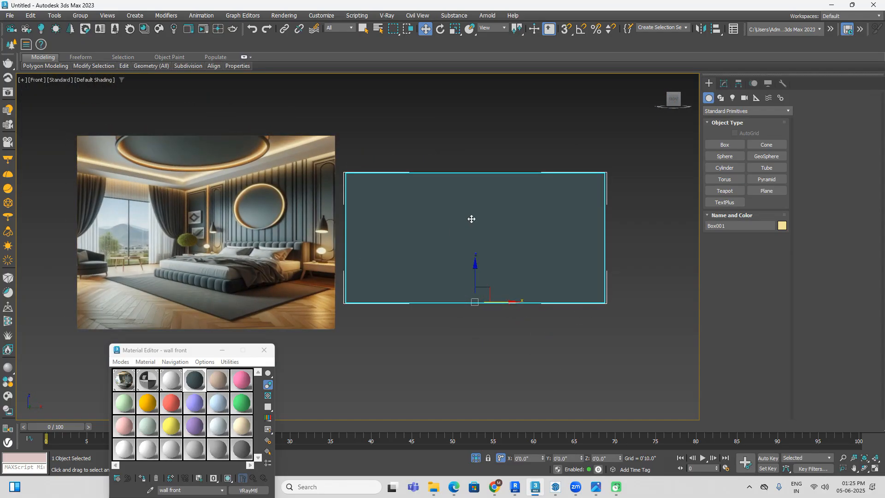
key(F4)
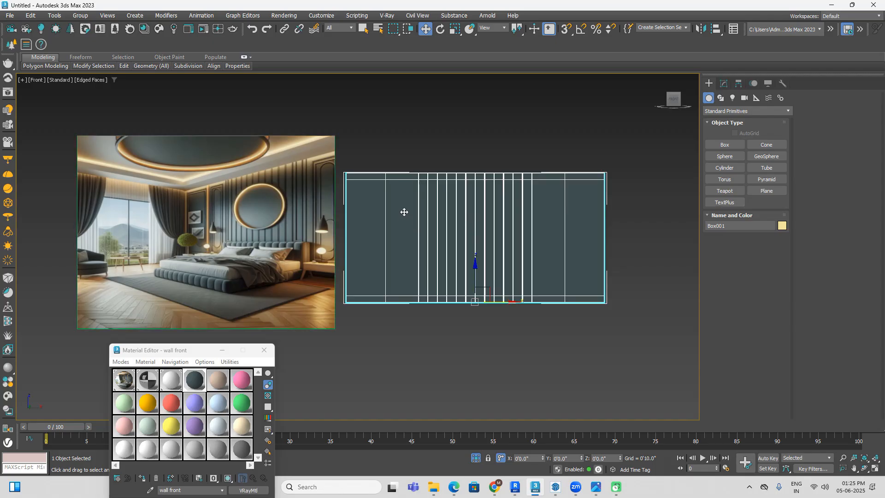
scroll(404, 218, up, 2)
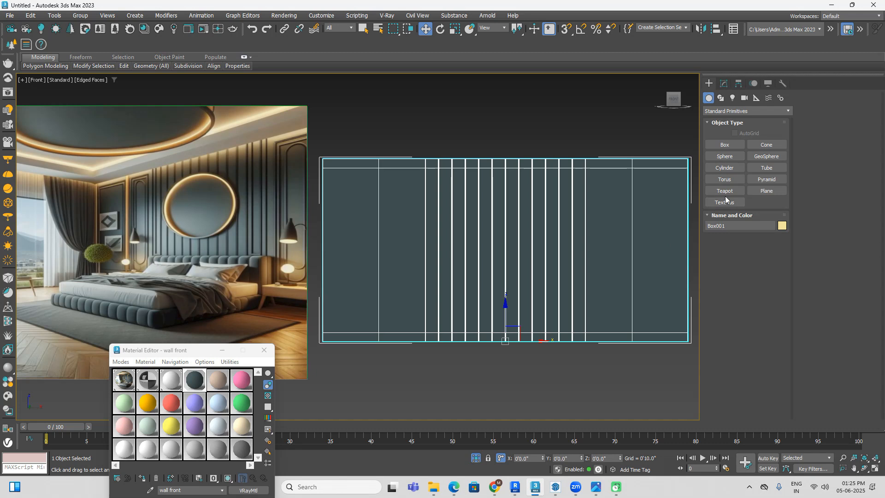
click(721, 97)
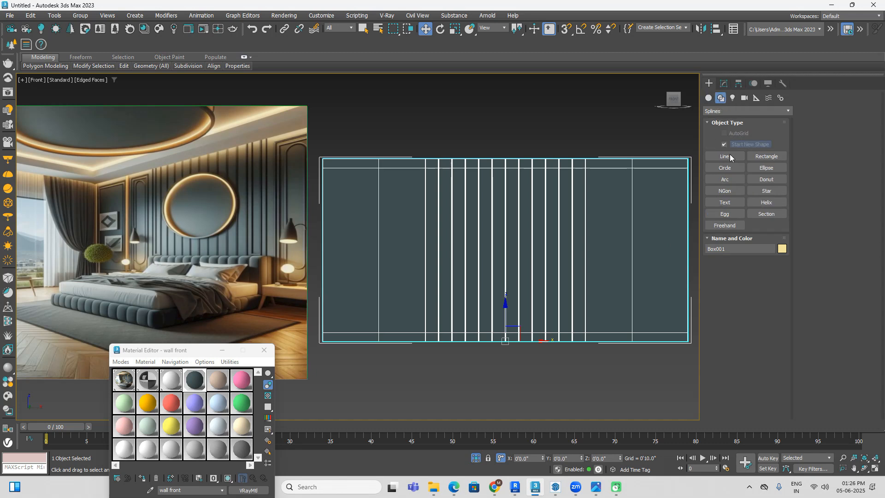
click(767, 157)
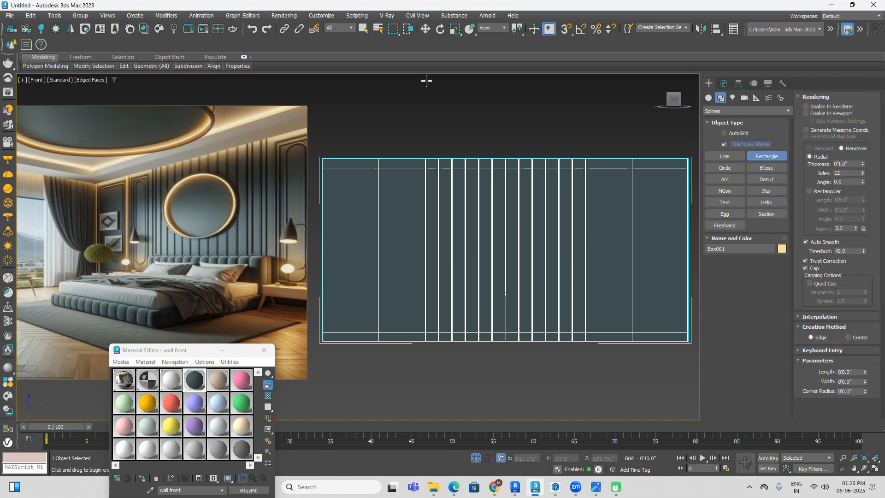
click(567, 29)
drag(378, 168, 424, 331)
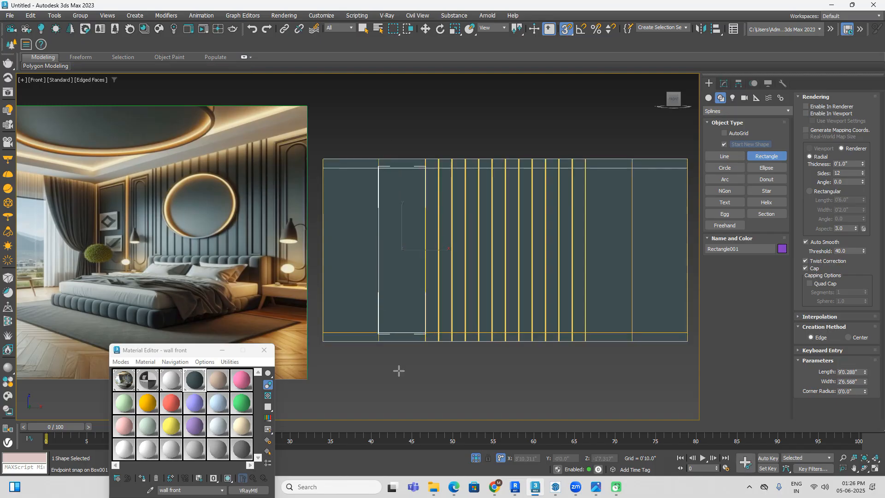
middle_drag(436, 253, 441, 233)
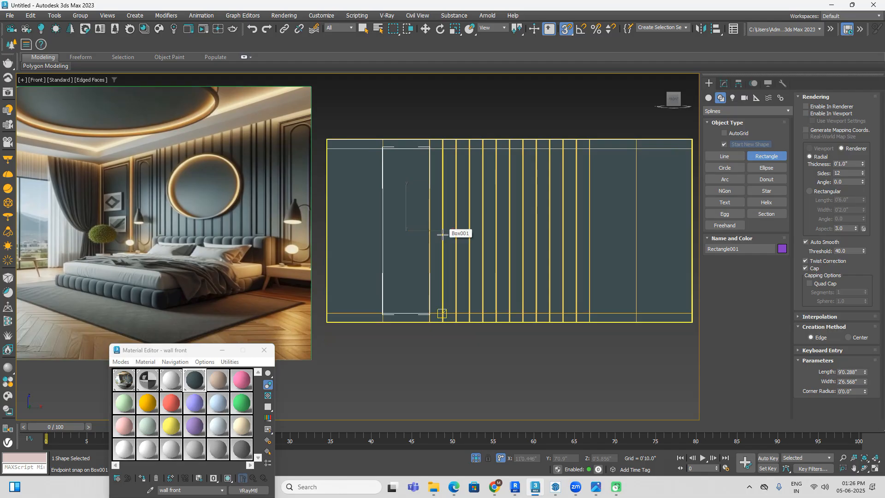
right_click(406, 211)
Step: Convert the rectangle to an editable spline and select its whole outline at spline level
click(723, 83)
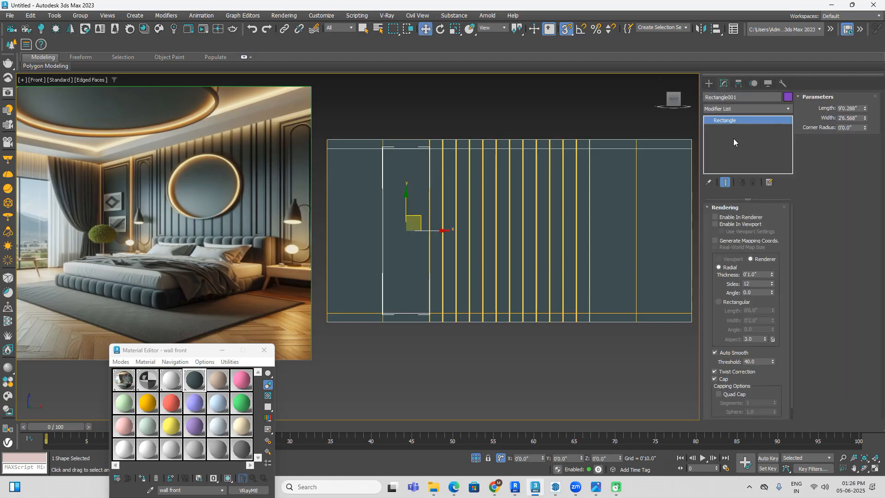
right_click(491, 328)
mouse_move(480, 331)
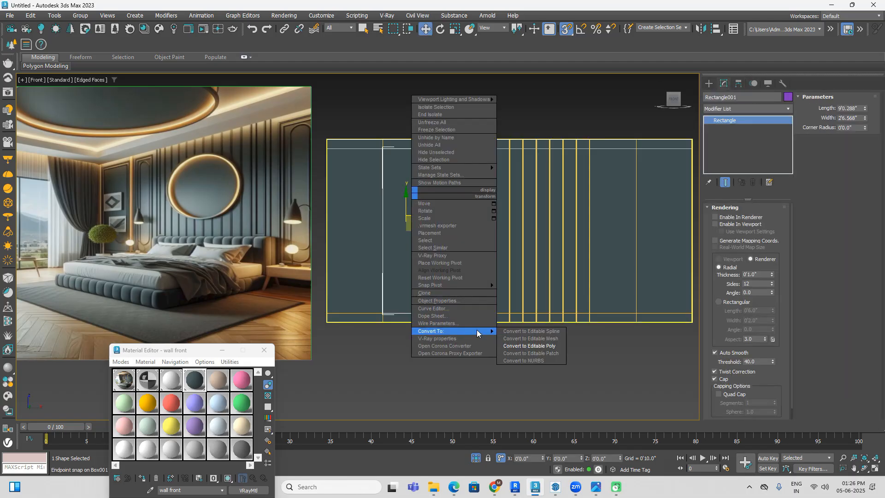
click(516, 331)
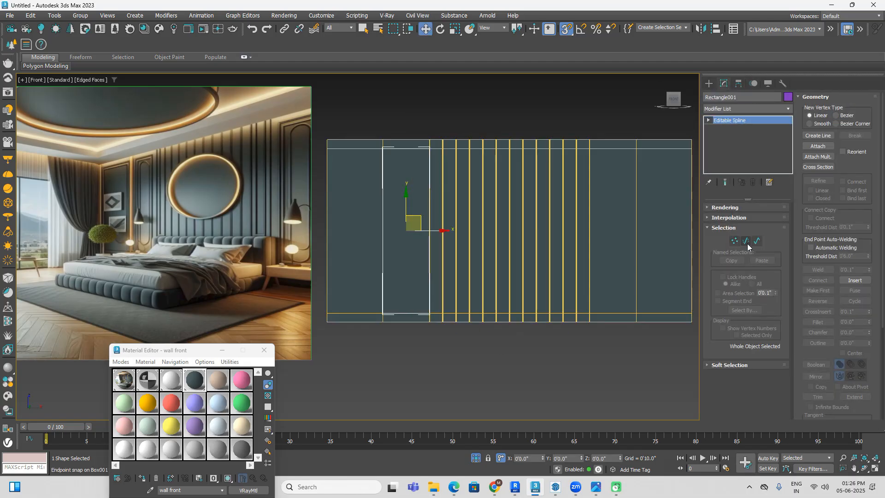
click(756, 240)
drag(355, 353, 355, 353)
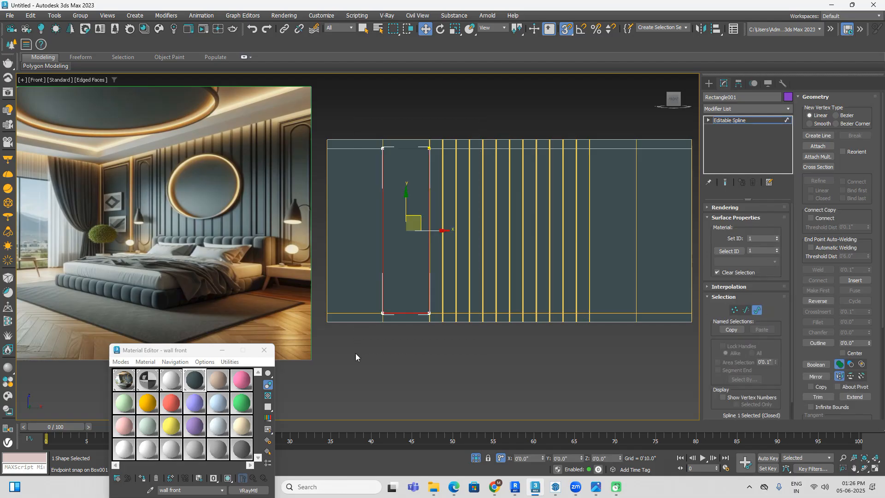
Step: Try to outline the rectangle spline with an offset of -1"
click(818, 344)
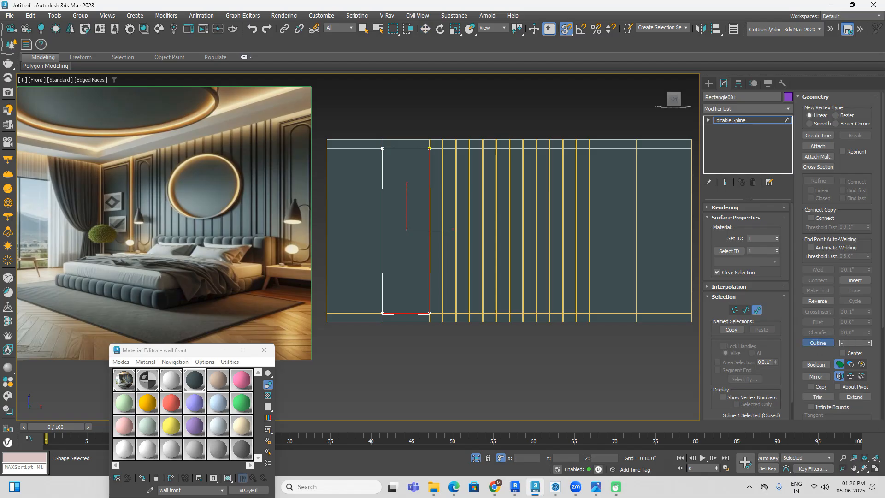
text(-1)
key(Return)
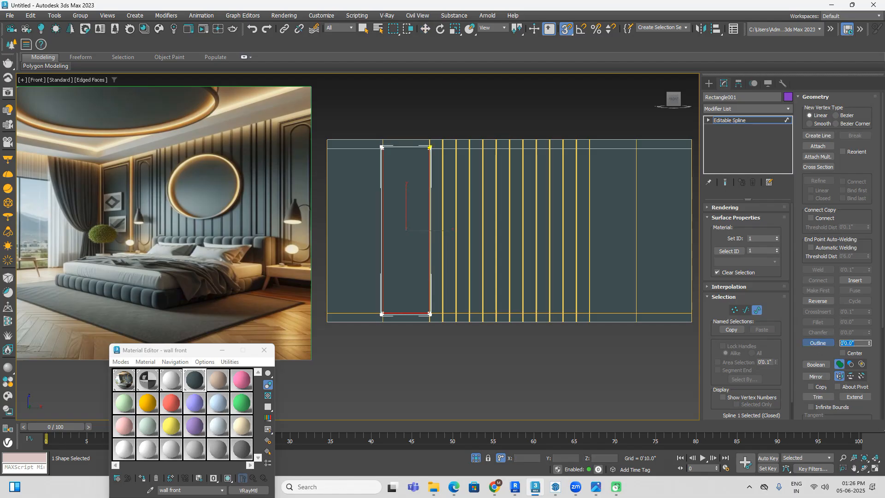
scroll(404, 156, up, 4)
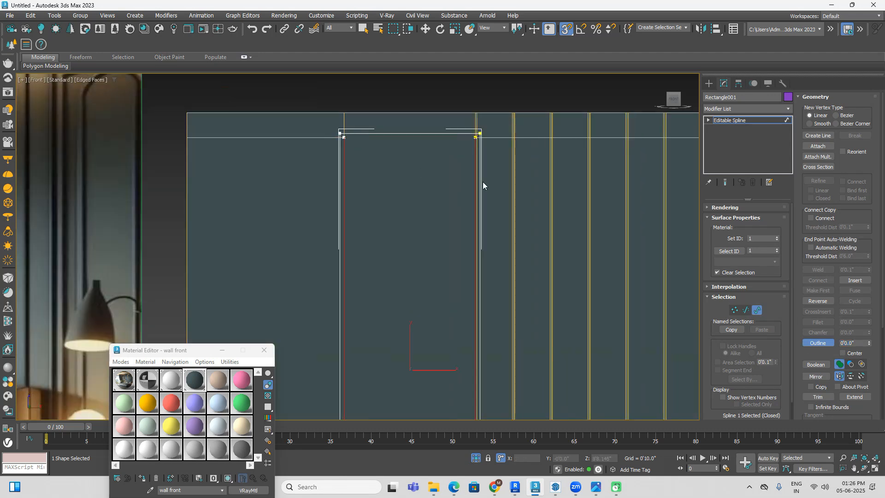
key(ctrl+z)
Step: Try to outline the rectangle spline with an offset of 4"
double_click(854, 344)
text(4)
key(Return)
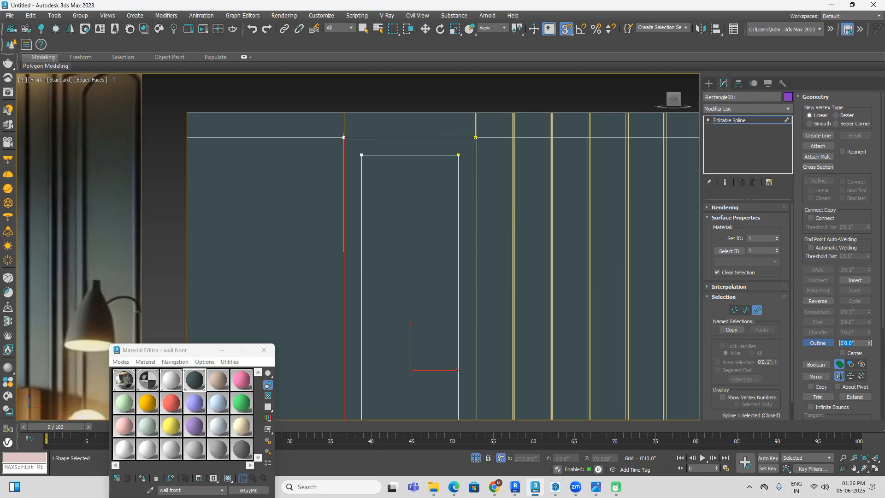
scroll(577, 231, down, 5)
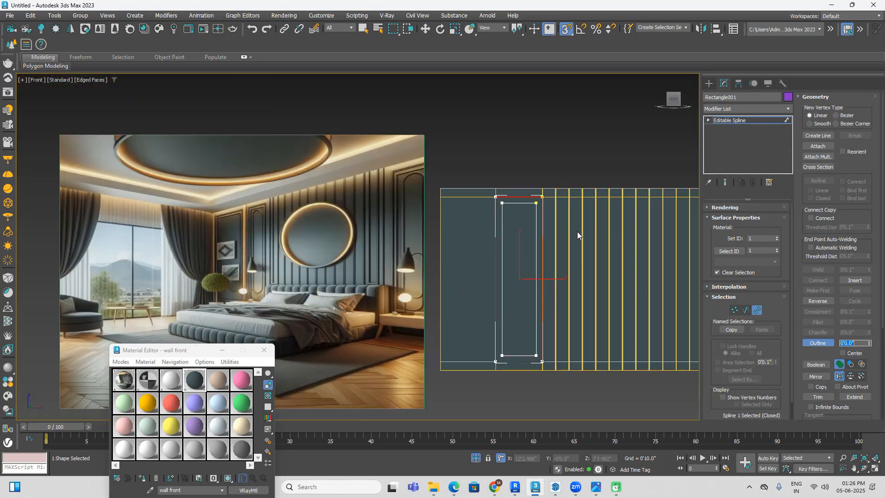
scroll(578, 231, up, 2)
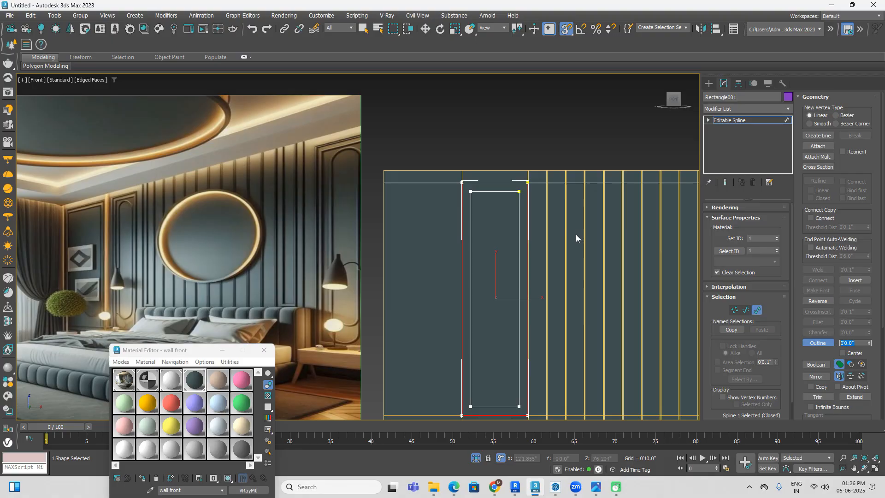
key(ctrl+z)
Step: Outline the rectangle spline inward with an offset of 2"
double_click(858, 343)
text(2)
key(Return)
click(548, 147)
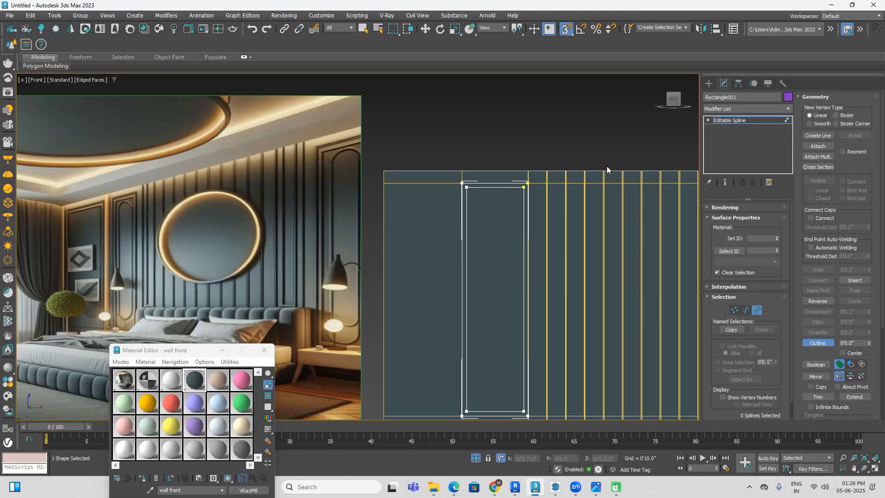
Step: Delete the original outer spline of the rectangle, keeping only the inset one
click(708, 83)
click(554, 112)
scroll(494, 179, up, 2)
click(496, 185)
click(724, 84)
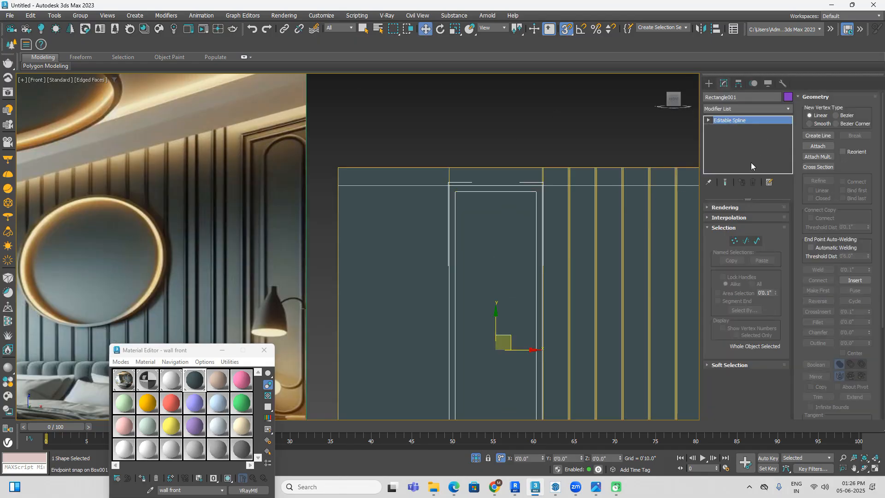
click(758, 245)
click(501, 185)
click(554, 147)
Step: Outline the remaining inset rectangle spline inward by 4" to form a second inner frame
scroll(555, 147, down, 3)
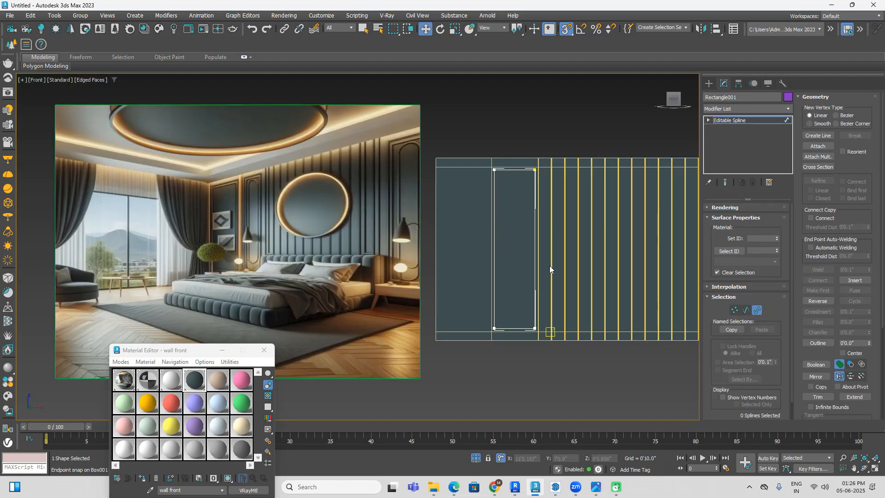
scroll(521, 194, up, 3)
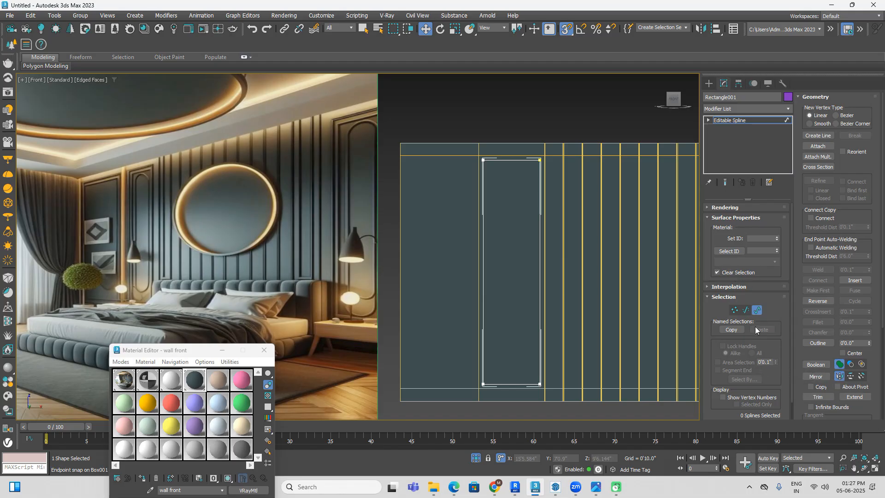
scroll(812, 273, down, 2)
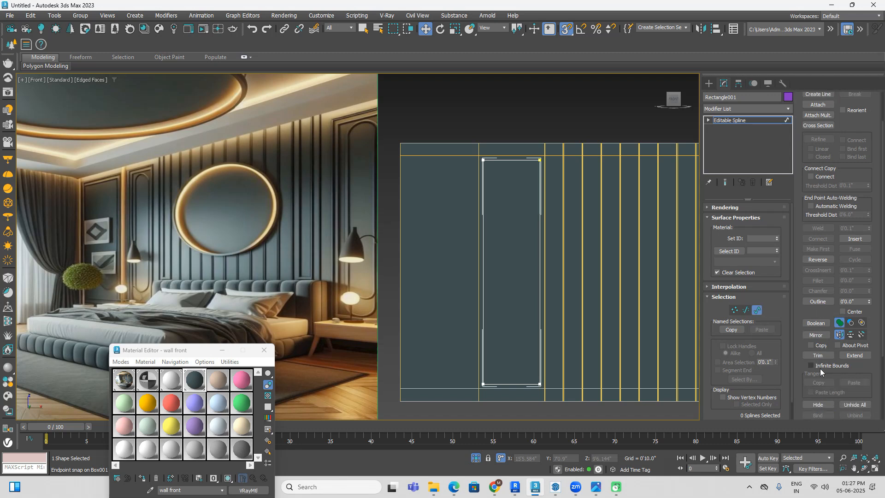
click(853, 302)
text(4)
key(Return)
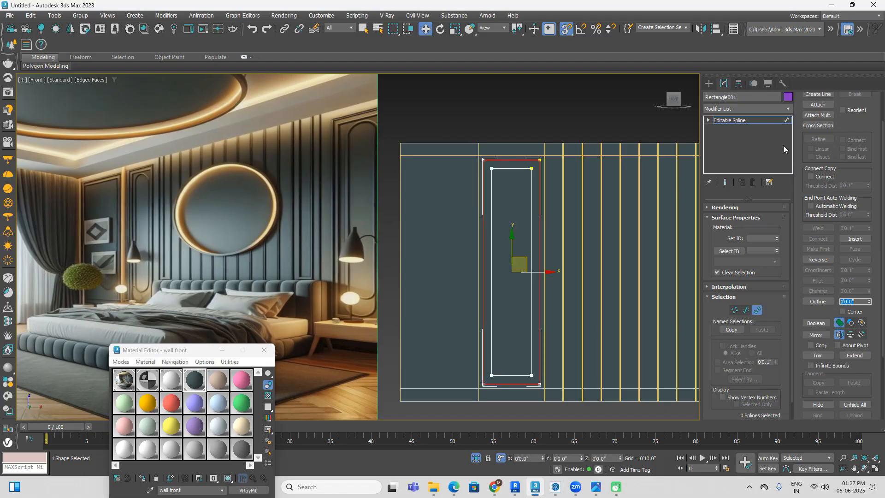
Step: Make both rectangular frames renderable by enabling the spline in the renderer and in the viewport
click(715, 207)
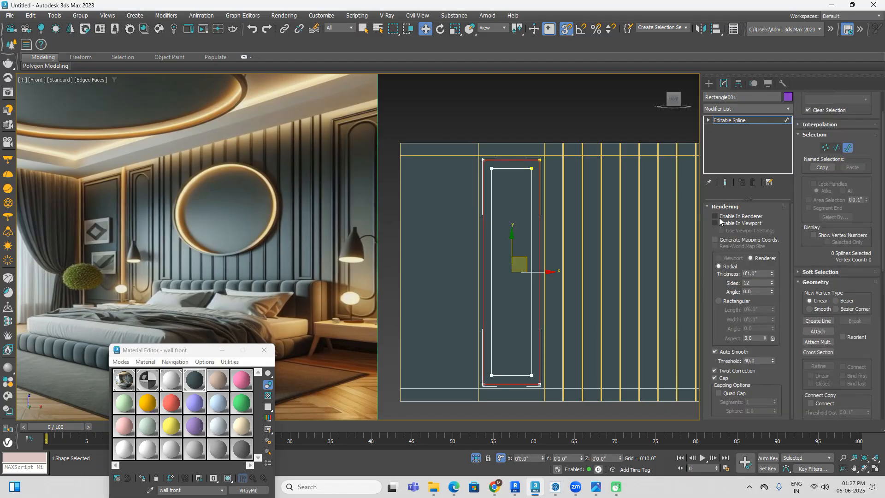
click(715, 223)
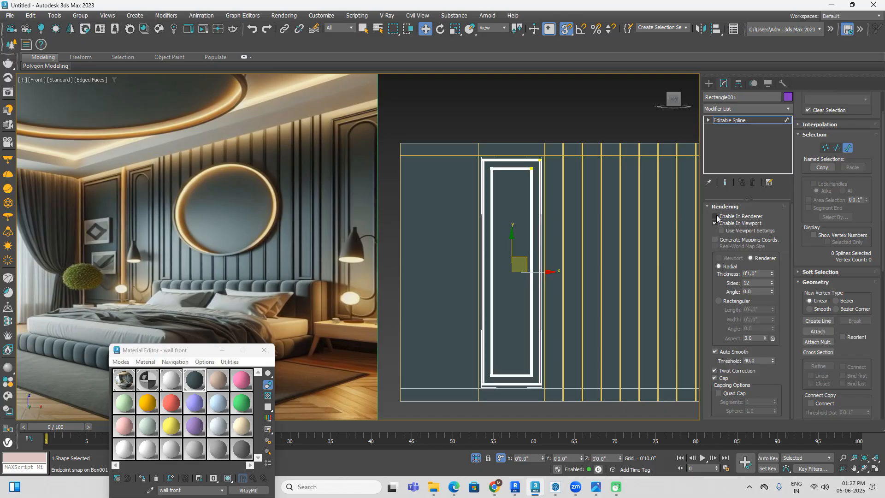
key(F3)
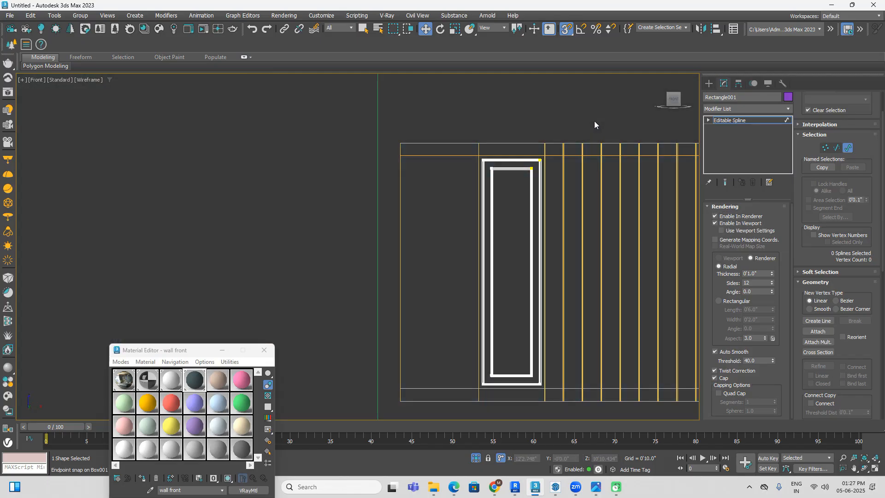
key(F3)
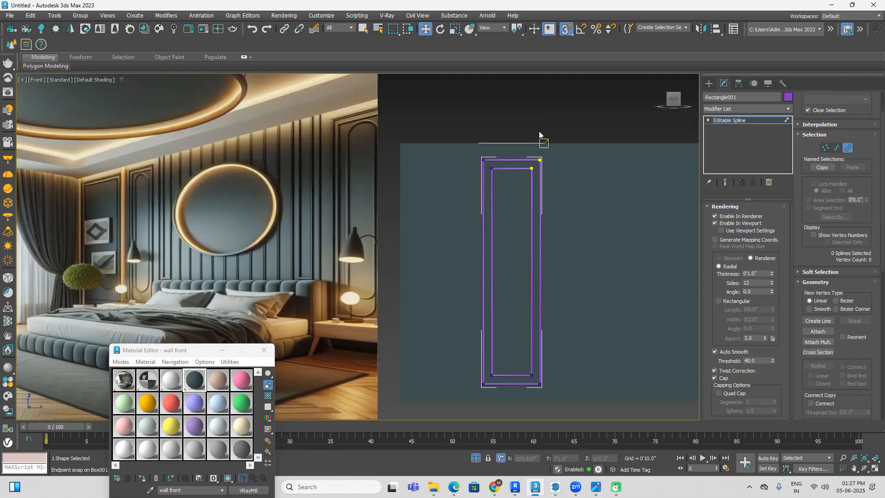
Step: Assign the wall front material to the two rectangular moulding frames
scroll(549, 210, up, 5)
scroll(541, 194, down, 5)
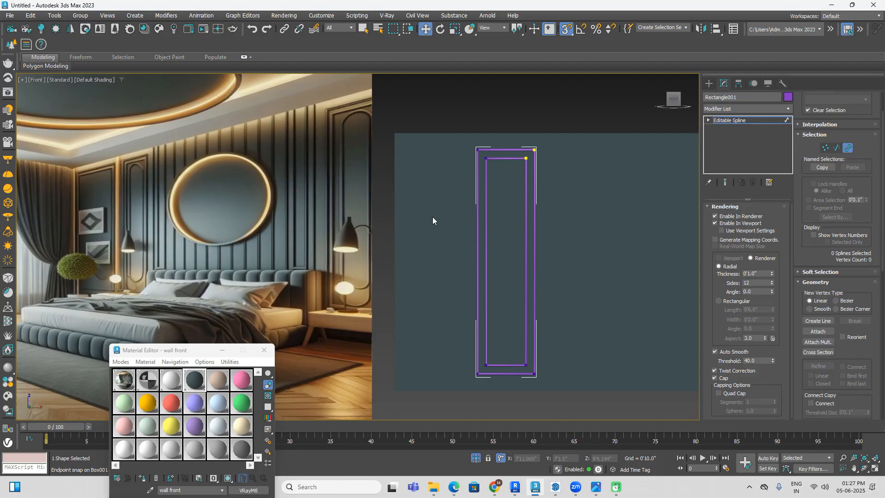
drag(198, 351, 319, 225)
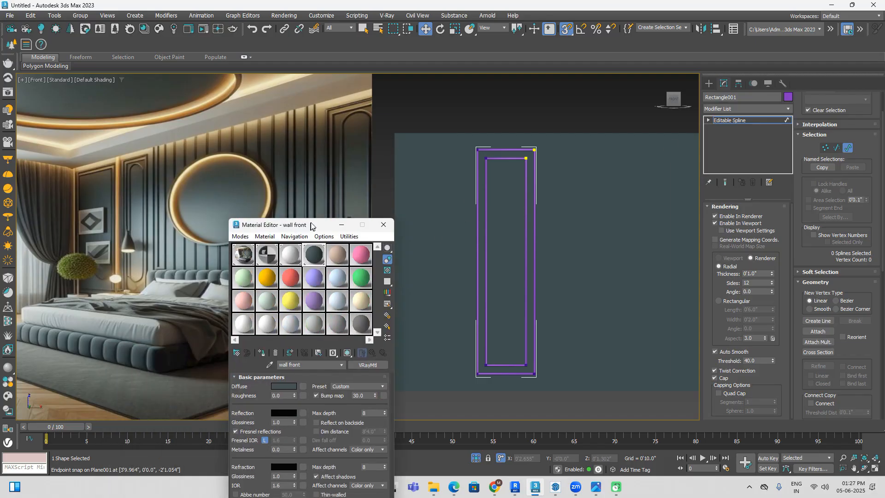
click(262, 355)
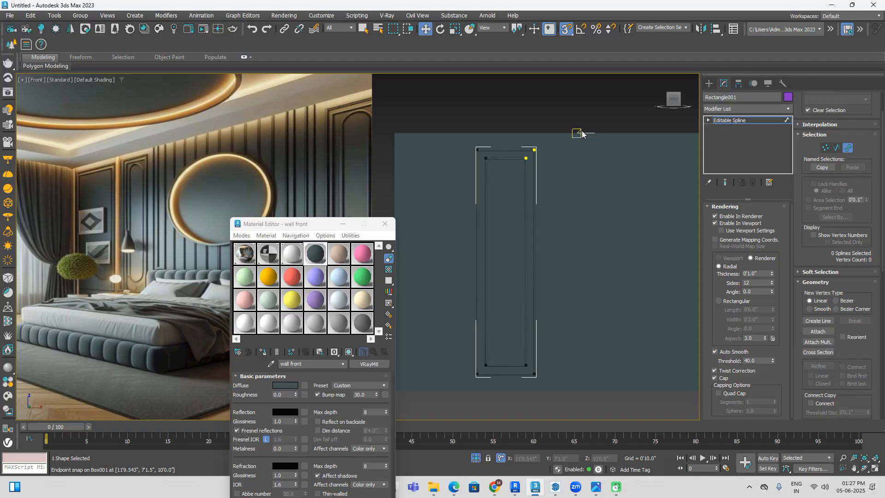
Step: Increase the radial rendering thickness of the two rectangular moulding frames to 0'1.69" and clear the selection
middle_drag(526, 222, 560, 258)
key(super)
click(619, 112)
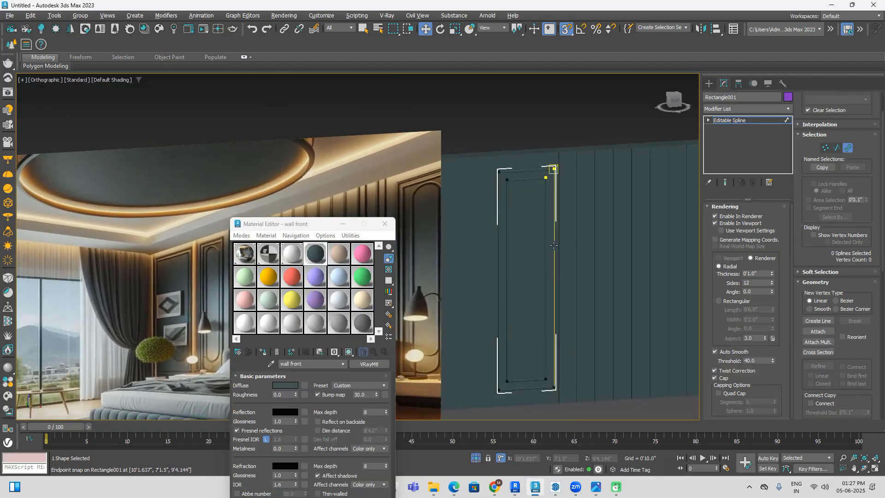
click(709, 84)
click(539, 110)
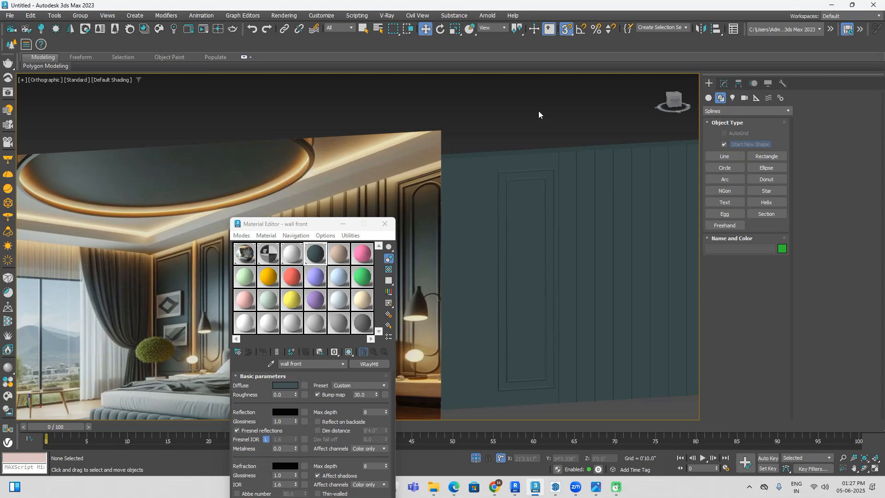
scroll(543, 186, up, 6)
click(551, 190)
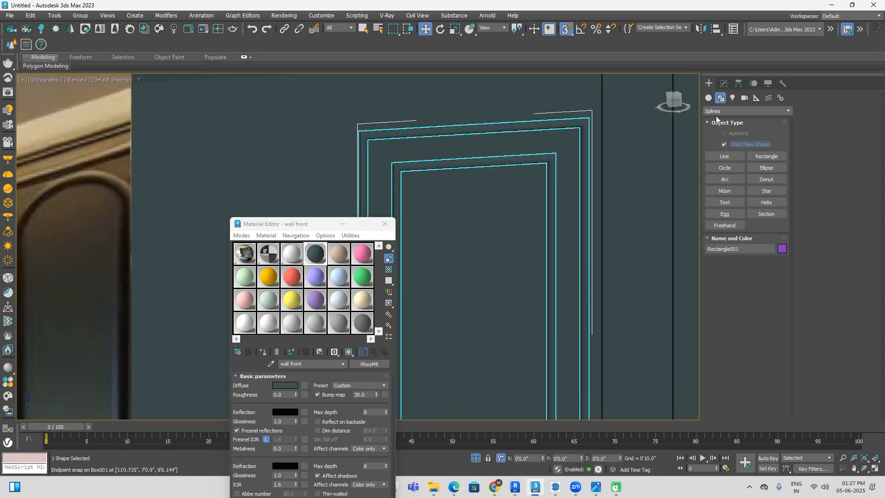
click(724, 84)
drag(774, 276, 775, 243)
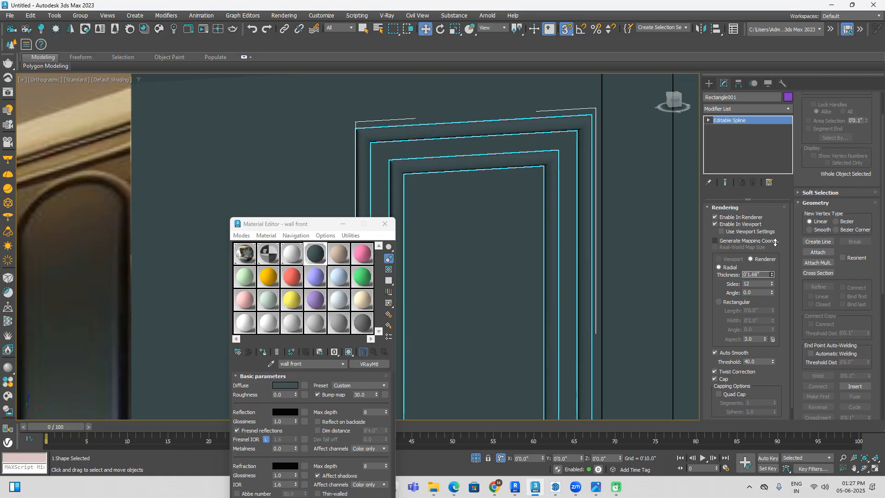
scroll(609, 170, down, 10)
click(643, 367)
alt+middle_drag(640, 369, 591, 339)
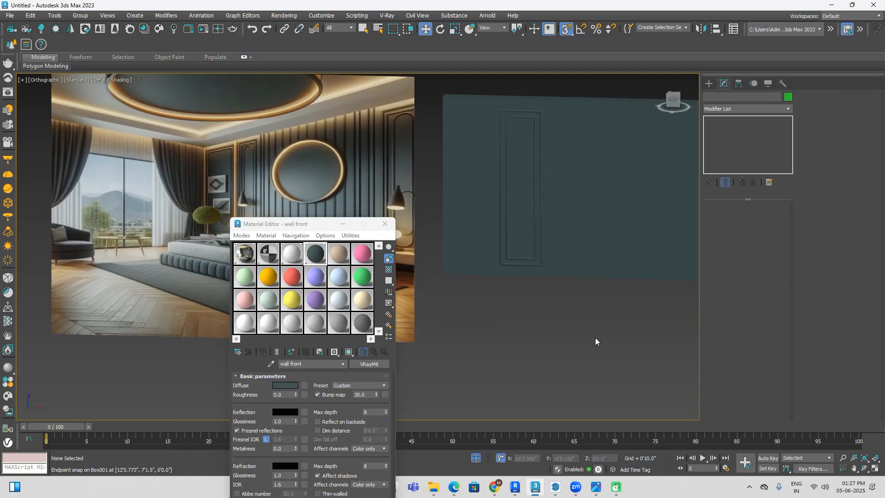
Step: In the front view, turn off the frames' renderer and viewport display and select the inner rectangle at spline level
click(673, 100)
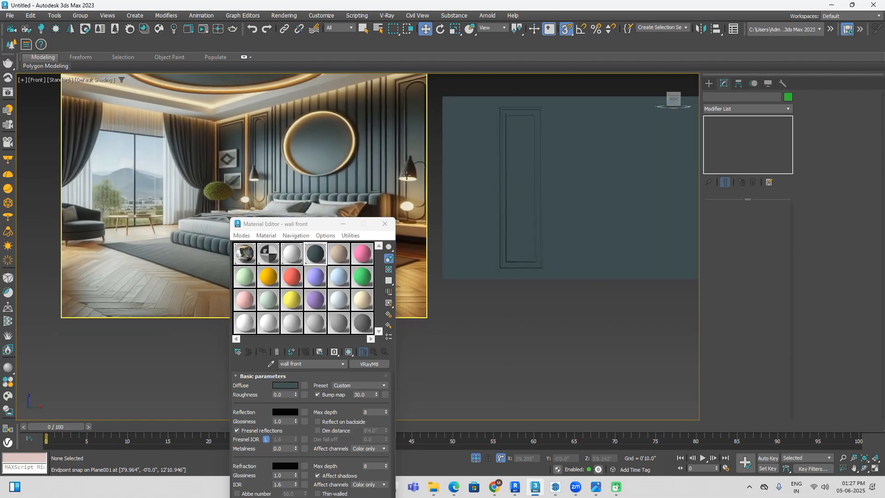
scroll(419, 206, up, 2)
scroll(418, 207, down, 1)
middle_drag(418, 208, 415, 293)
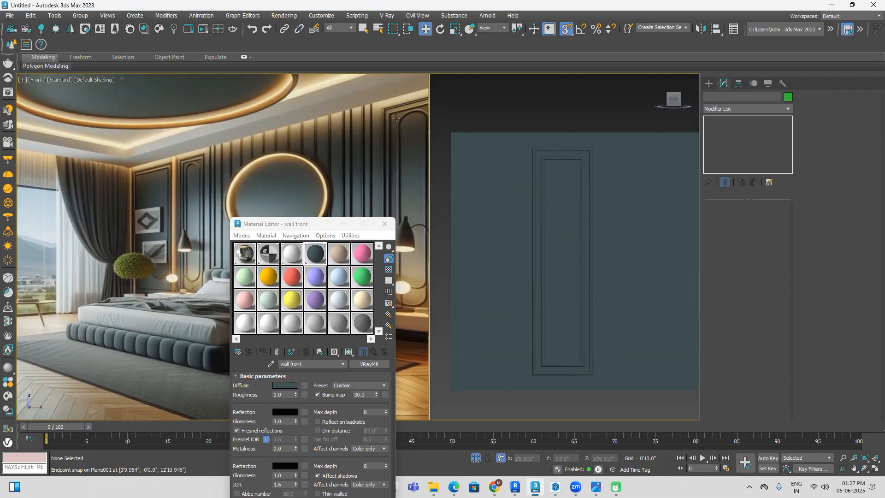
middle_drag(533, 148, 520, 134)
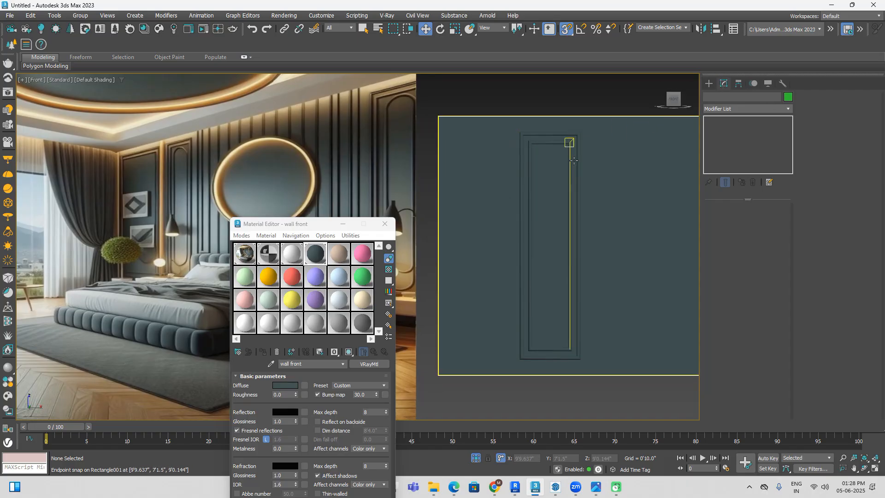
click(574, 138)
click(708, 121)
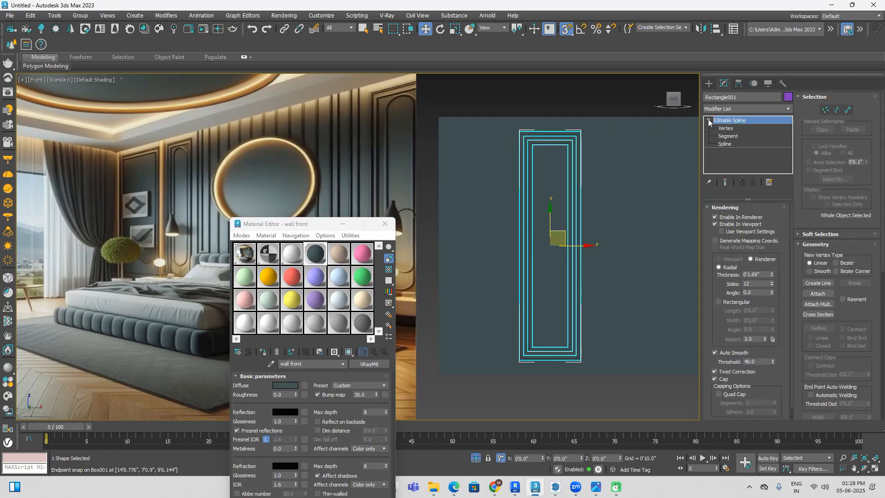
click(725, 143)
click(715, 217)
click(714, 224)
click(569, 183)
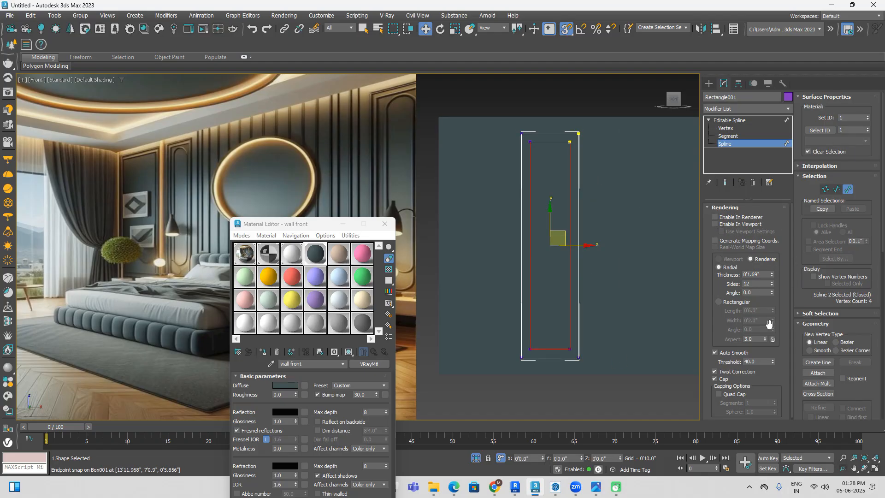
Step: Try outlining the inner rectangle spline inward by 2" and undo it
scroll(814, 338, down, 10)
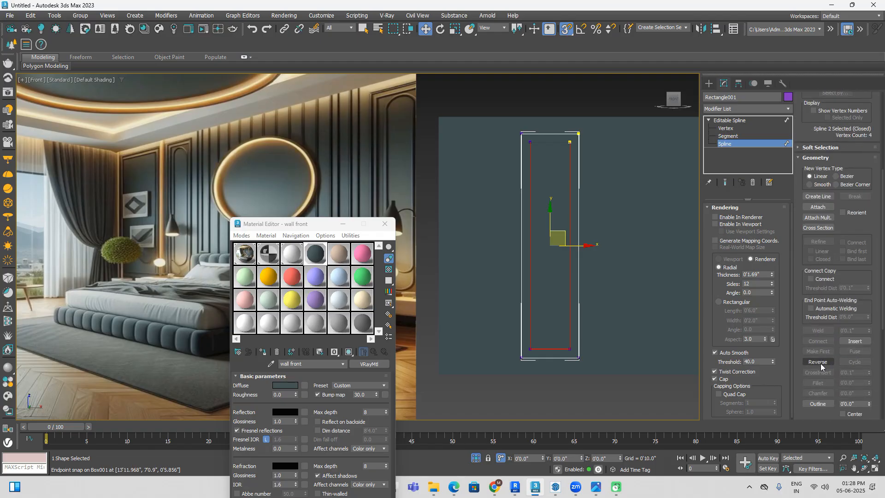
scroll(820, 364, down, 2)
click(858, 376)
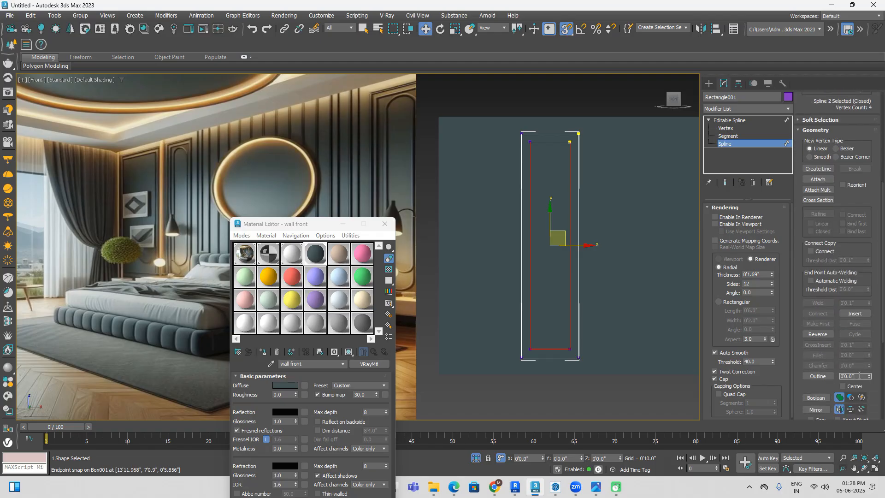
text(2")
key(Return)
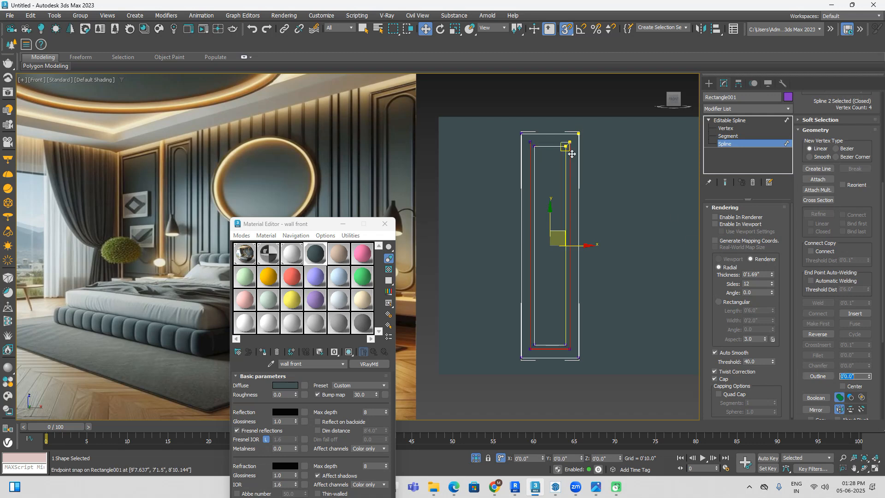
key(ctrl+z)
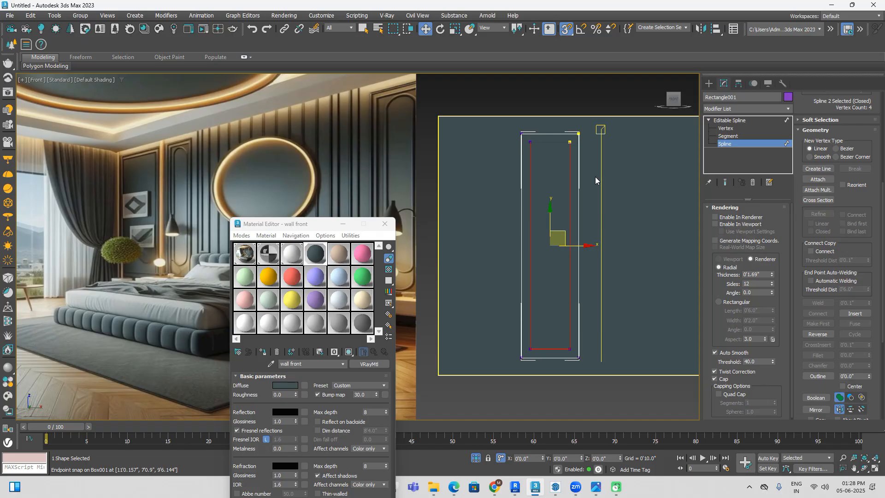
Step: Outline the selected inner rectangle spline inward by 3" to form a third, innermost rectangle
drag(858, 376, 686, 375)
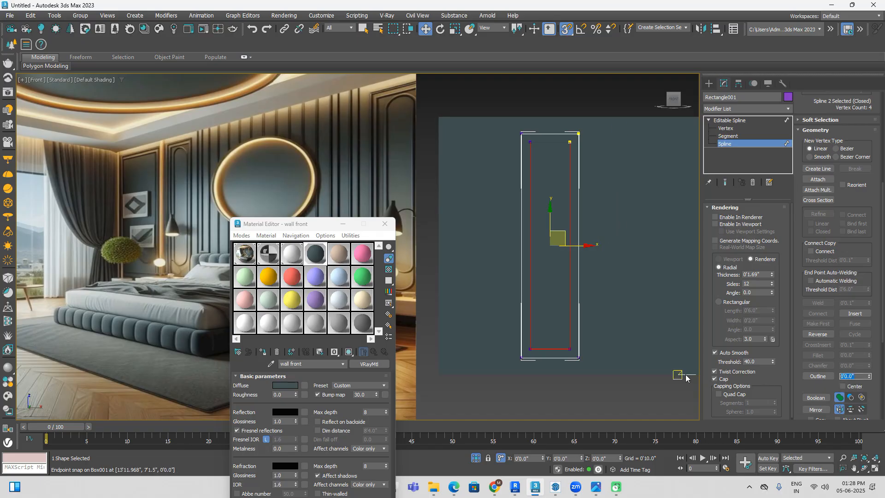
text(3)
key(Return)
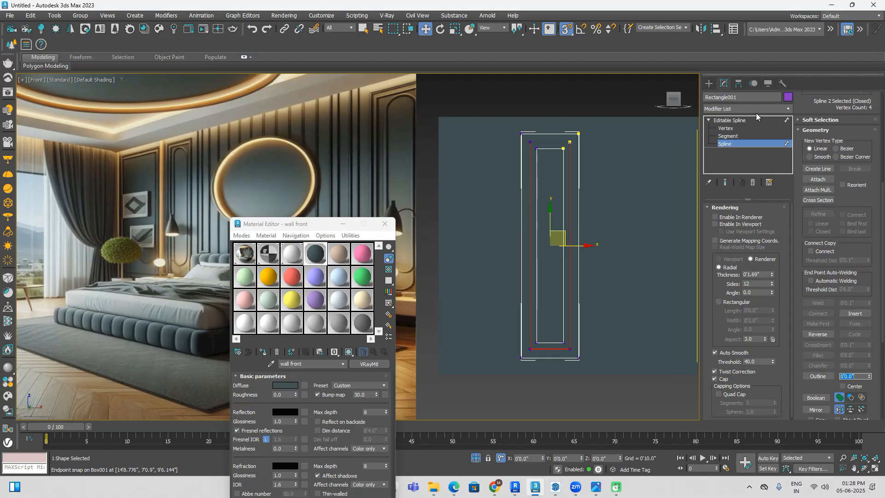
Step: Detach the innermost rectangle spline as a separate shape named Shape001 and leave spline editing
scroll(544, 147, up, 2)
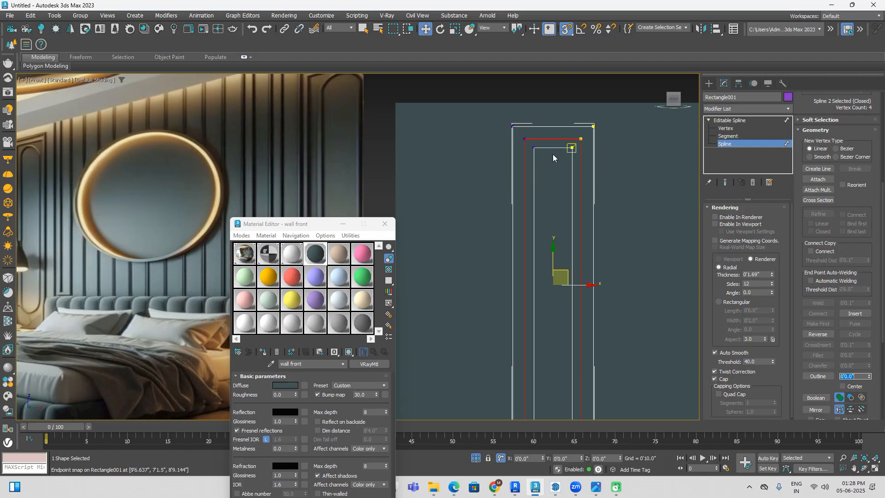
scroll(834, 212, down, 5)
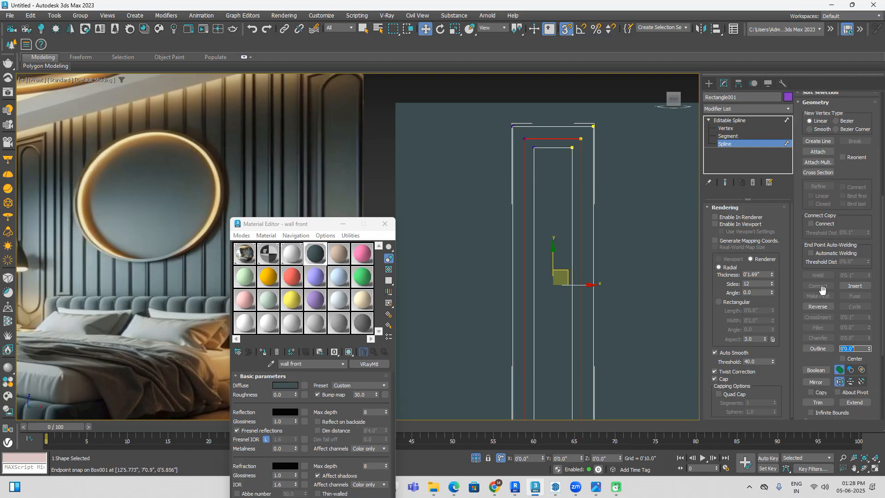
scroll(851, 345, down, 1)
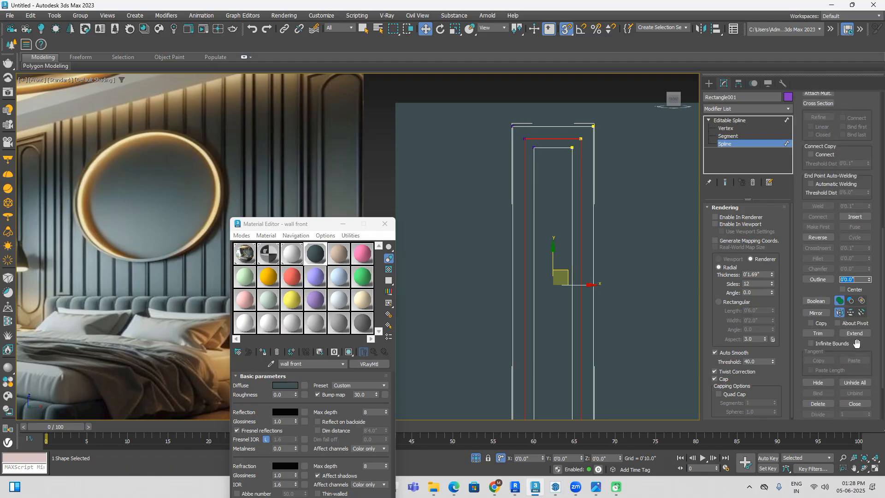
scroll(856, 343, down, 4)
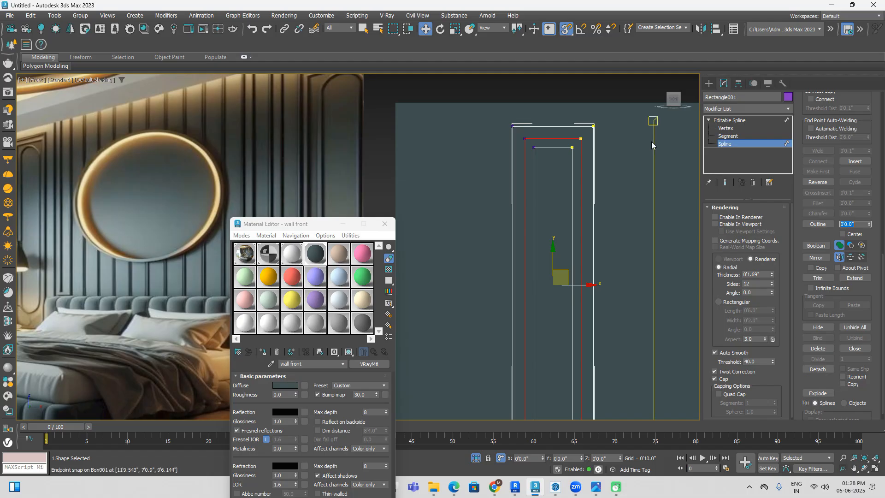
click(622, 92)
click(557, 148)
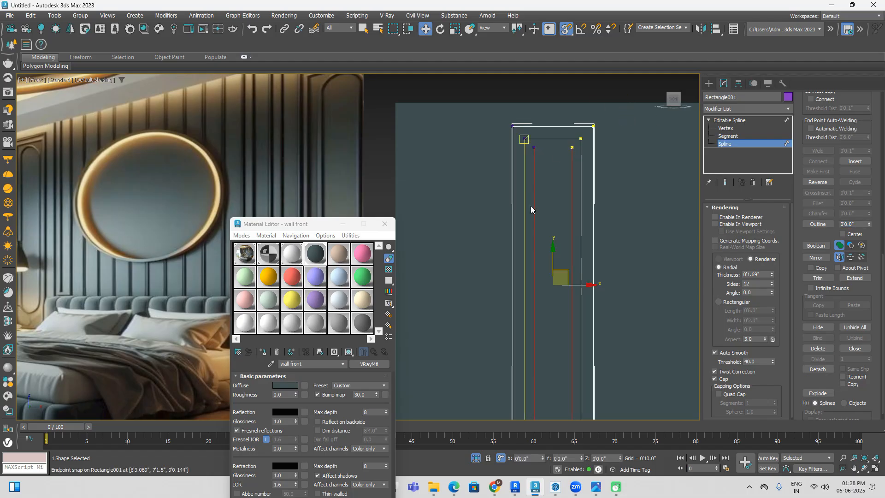
click(818, 369)
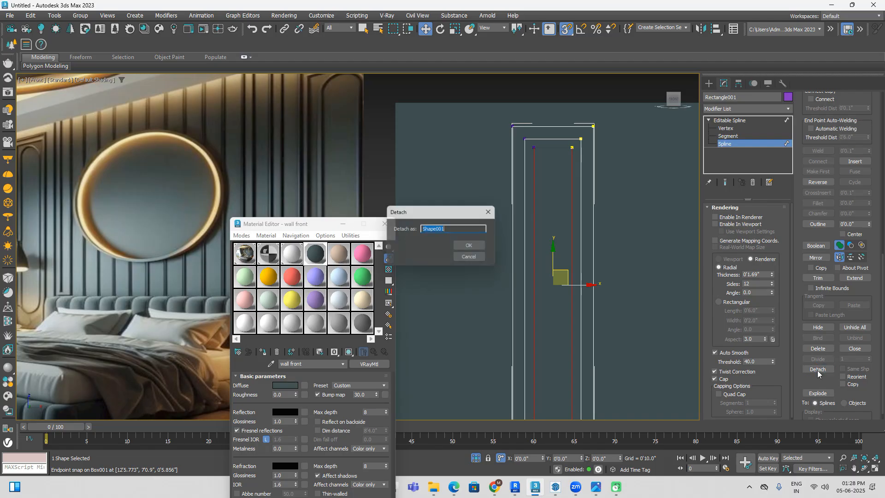
click(475, 249)
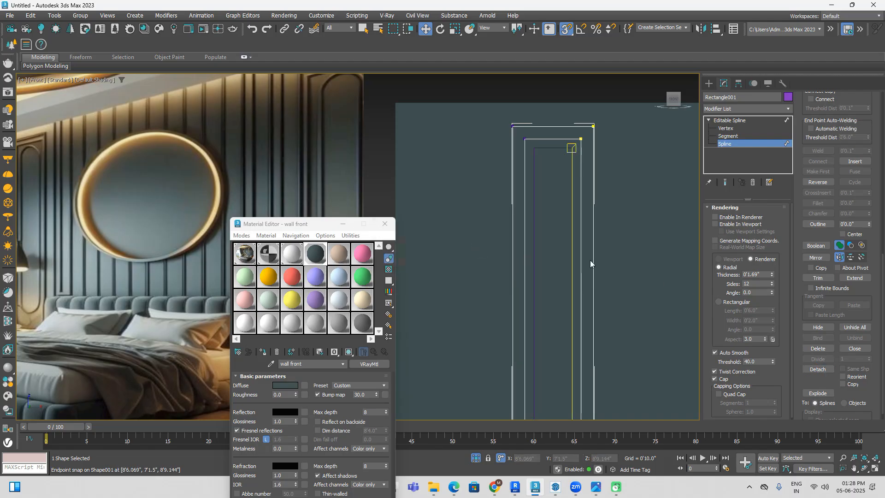
click(708, 84)
middle_drag(600, 219, 591, 255)
click(592, 112)
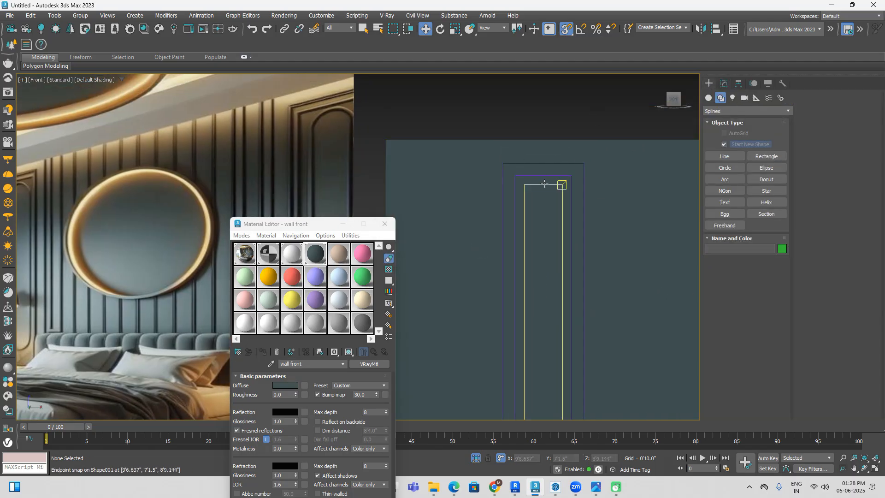
scroll(544, 182, up, 3)
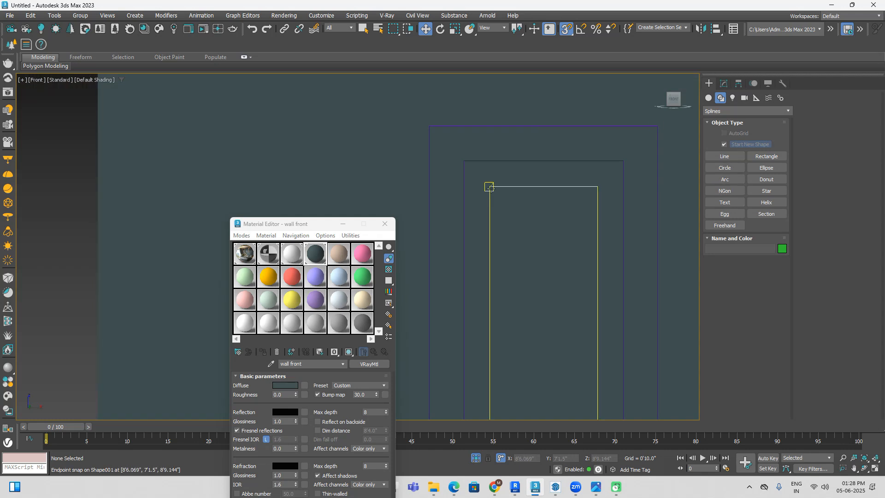
click(731, 180)
drag(489, 186, 597, 186)
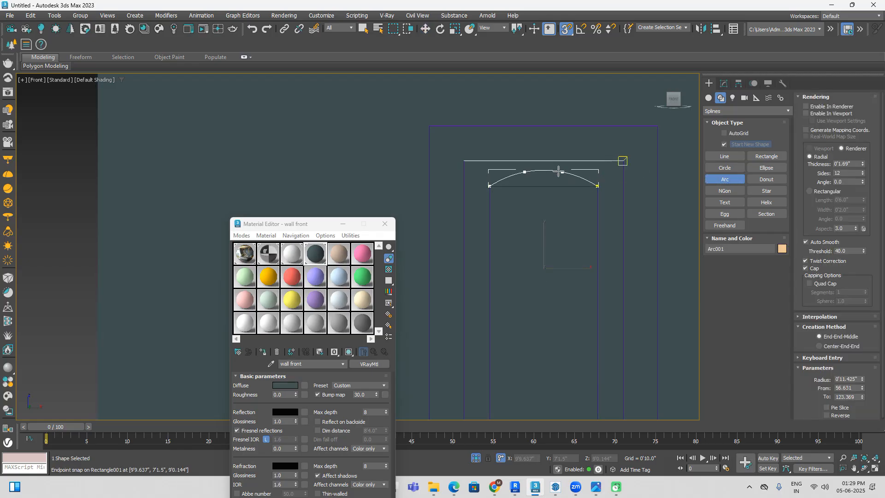
scroll(555, 168, up, 4)
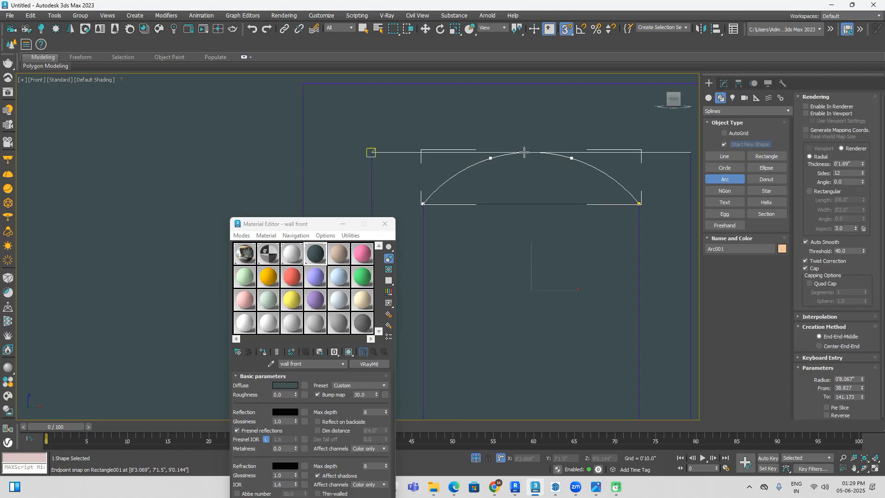
scroll(534, 154, up, 2)
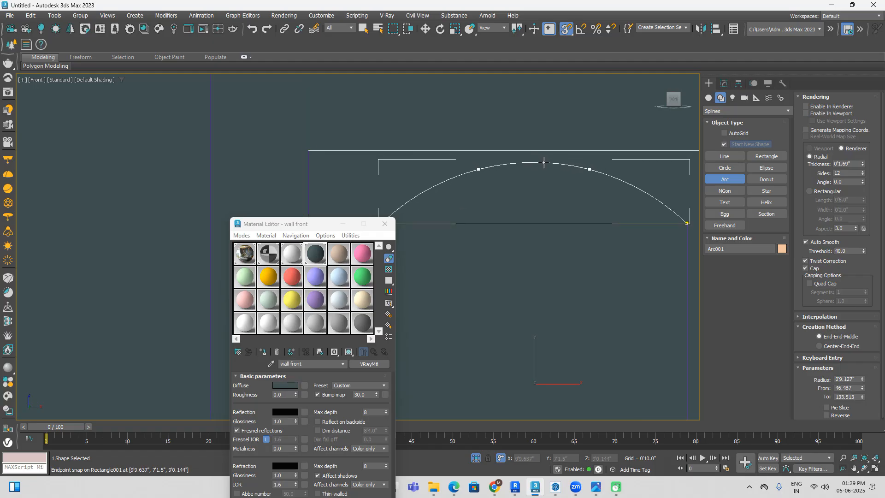
scroll(543, 159, up, 3)
right_click(541, 156)
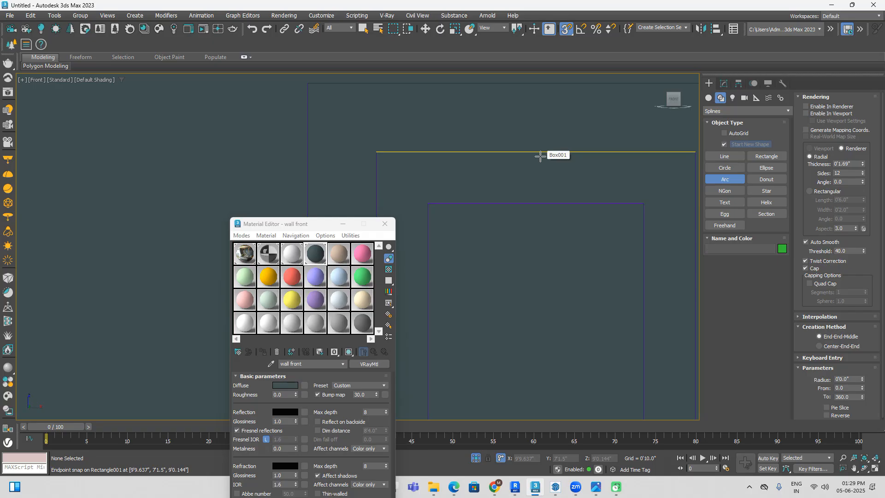
Step: Try an arc joining the two upper corners of the innermost rectangle, shaped with snapping off, and delete it
drag(436, 202, 644, 203)
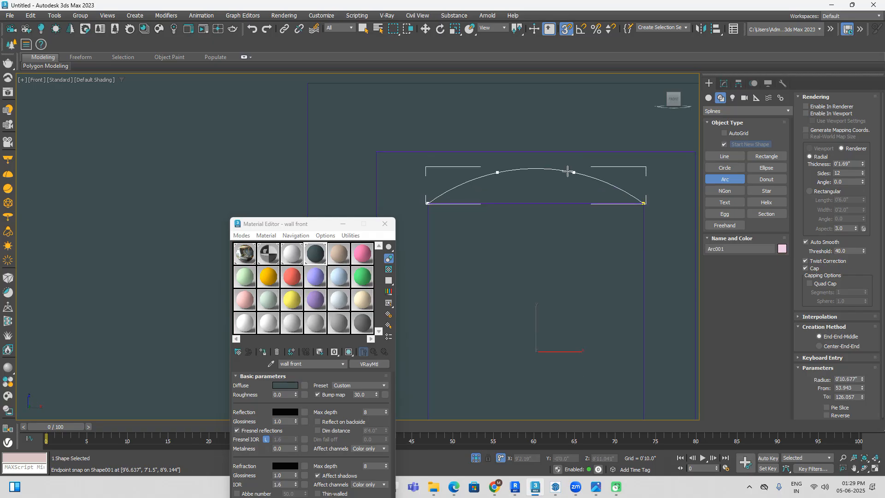
key(s)
scroll(557, 173, up, 2)
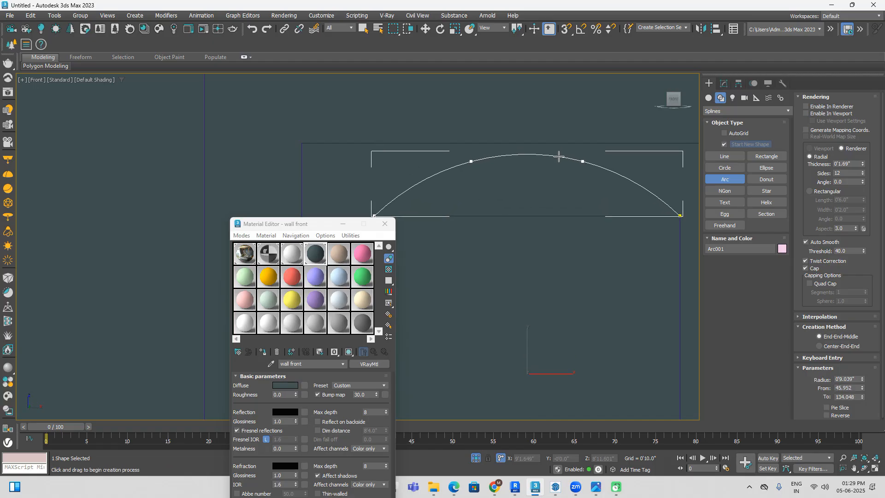
scroll(554, 161, down, 3)
key(w)
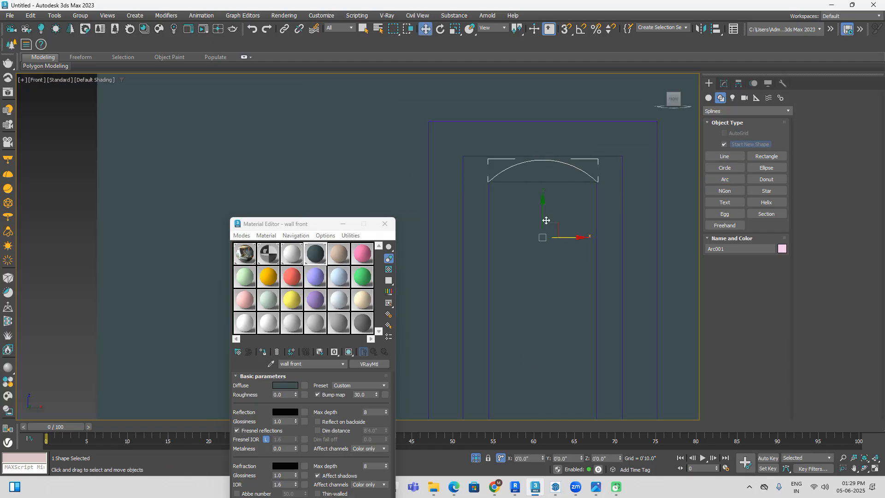
click(505, 252)
scroll(526, 234, down, 3)
middle_drag(535, 265, 584, 239)
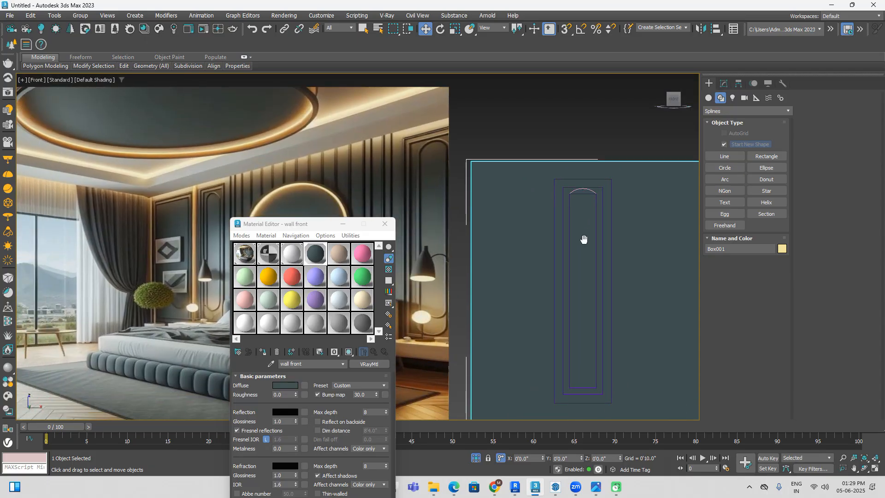
scroll(594, 191, up, 5)
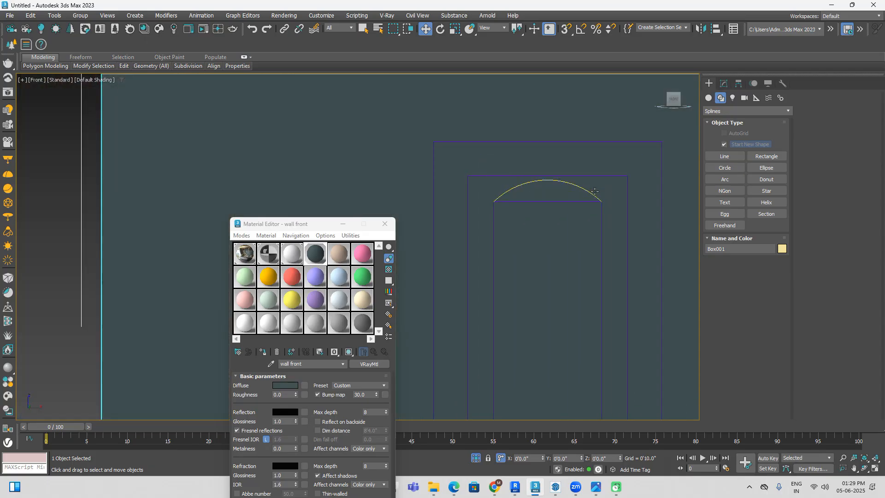
click(595, 191)
key(Delete)
Step: Fillet all four corner vertices of Shape001 by about 5.9" to turn its upper and lower ends into round arches
click(602, 203)
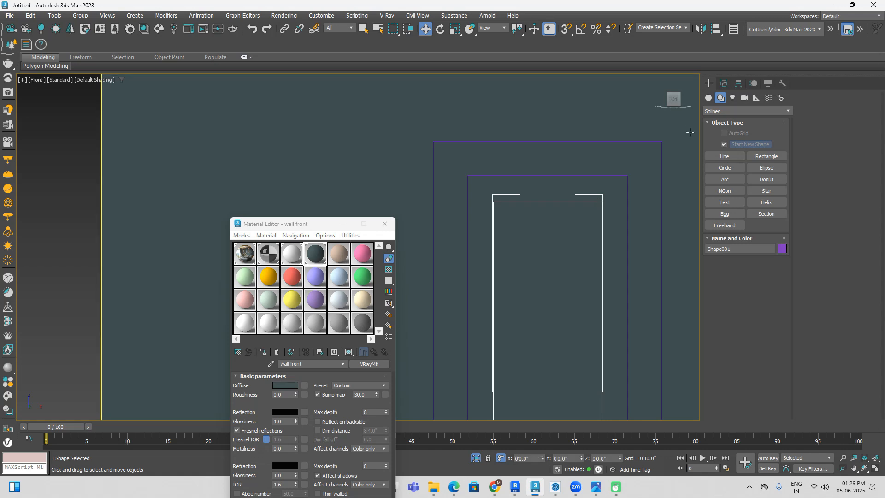
click(724, 83)
click(708, 121)
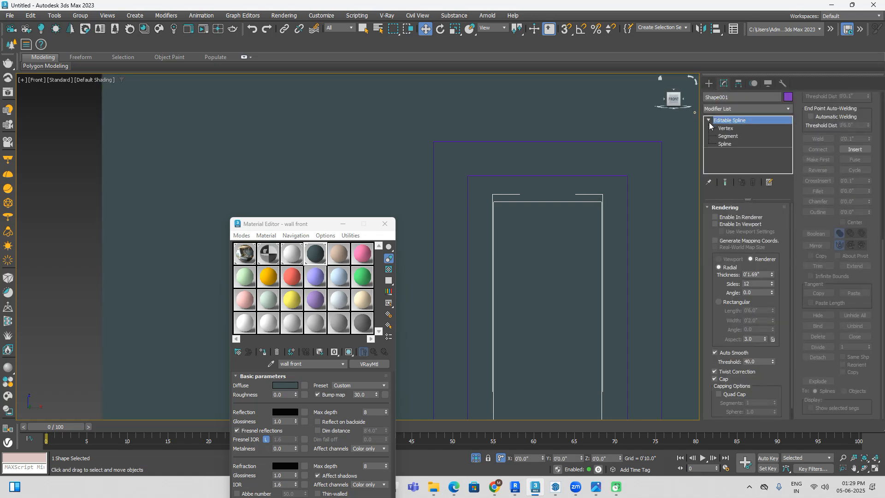
click(732, 129)
scroll(624, 168, down, 8)
drag(631, 158, 544, 382)
click(818, 191)
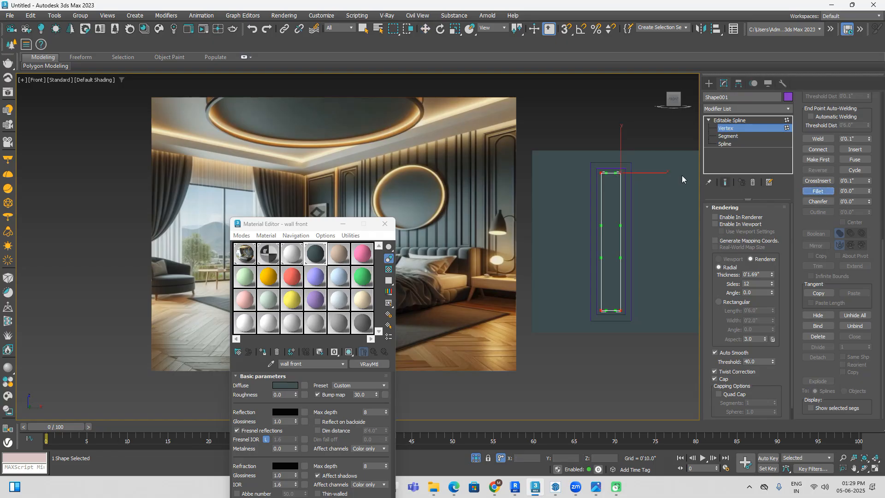
scroll(620, 175, up, 5)
drag(620, 174, 629, 147)
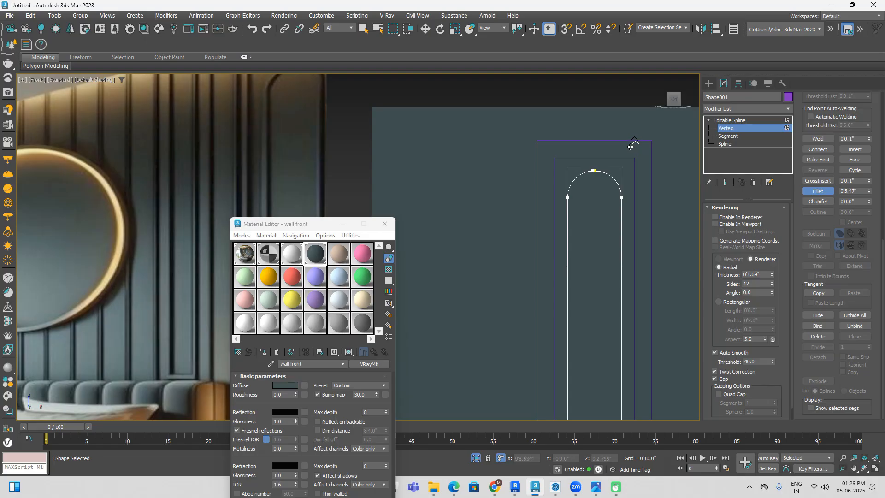
scroll(630, 146, up, 4)
drag(629, 147, 630, 99)
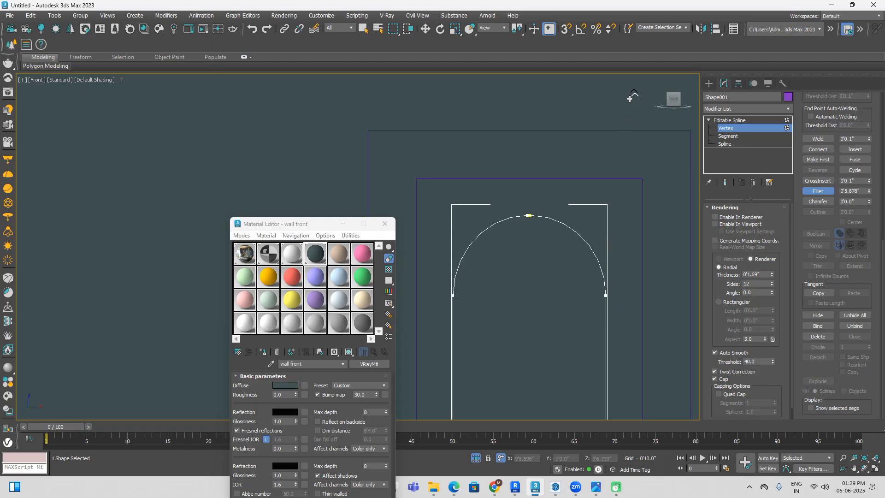
Step: Select the upper arch vertices of Shape001 and move them up by 1"
scroll(582, 166, down, 8)
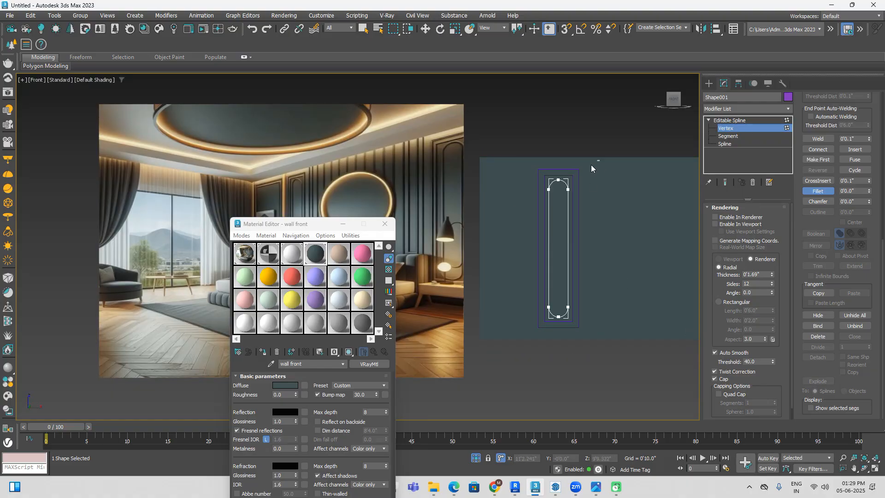
scroll(543, 175, up, 3)
key(w)
scroll(575, 174, up, 3)
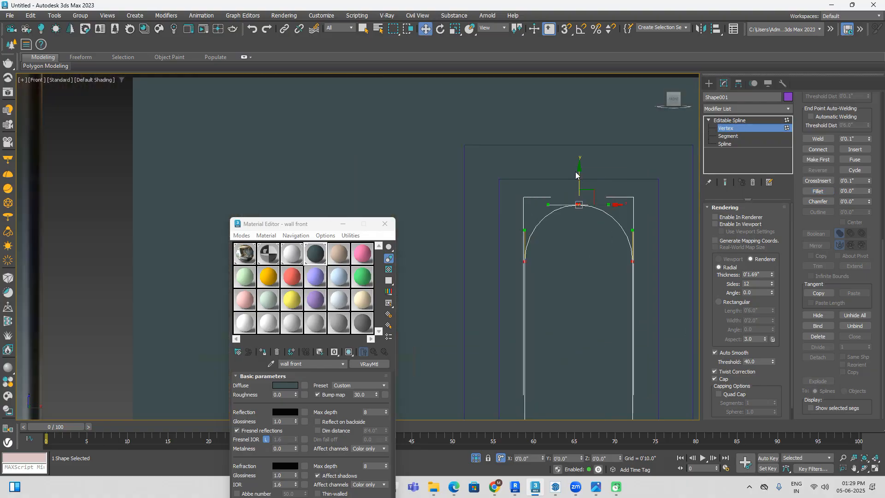
alt+middle_drag(604, 272, 623, 252)
click(623, 253)
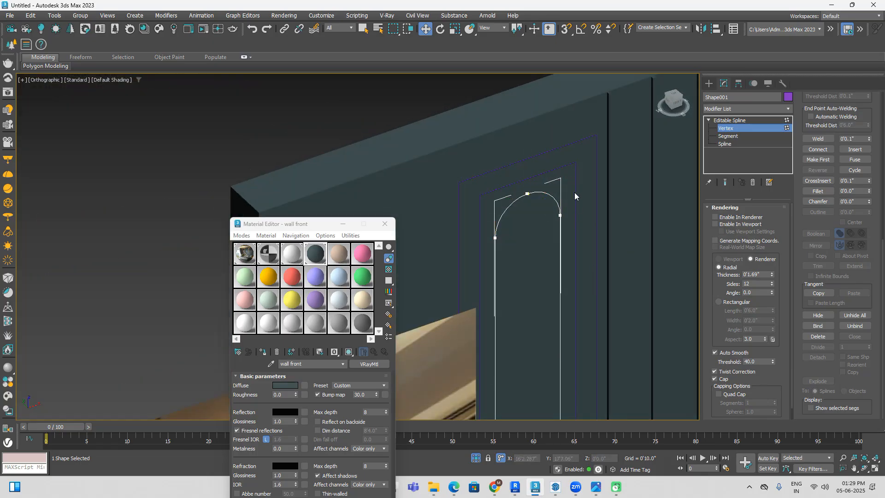
drag(439, 262, 440, 261)
click(611, 459)
text(1')
key(Return)
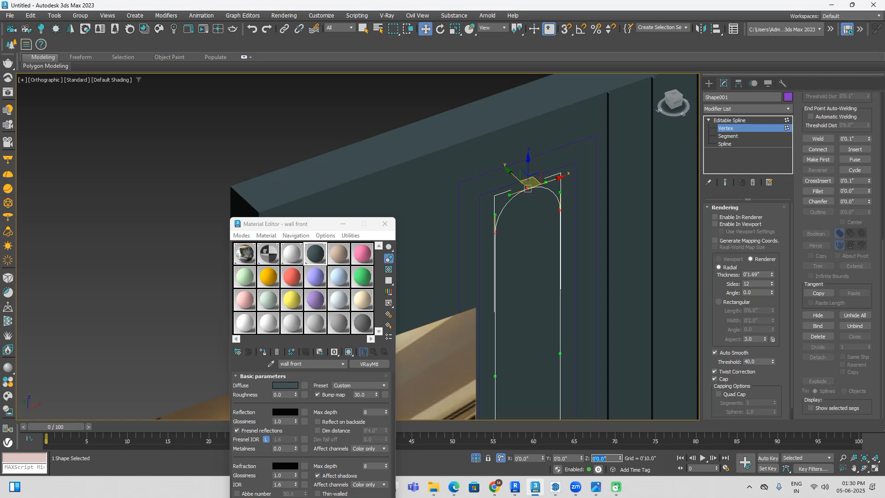
Step: Select the lower arch vertices of Shape001 and move them down by 1"
scroll(562, 366, down, 4)
middle_drag(562, 366, 536, 225)
scroll(534, 367, up, 2)
middle_drag(534, 366, 526, 312)
drag(551, 265, 412, 372)
click(611, 458)
text(-1)
key(Return)
Step: Enable Shape001 in the renderer and viewport and assign it the wall front material
click(714, 217)
click(714, 224)
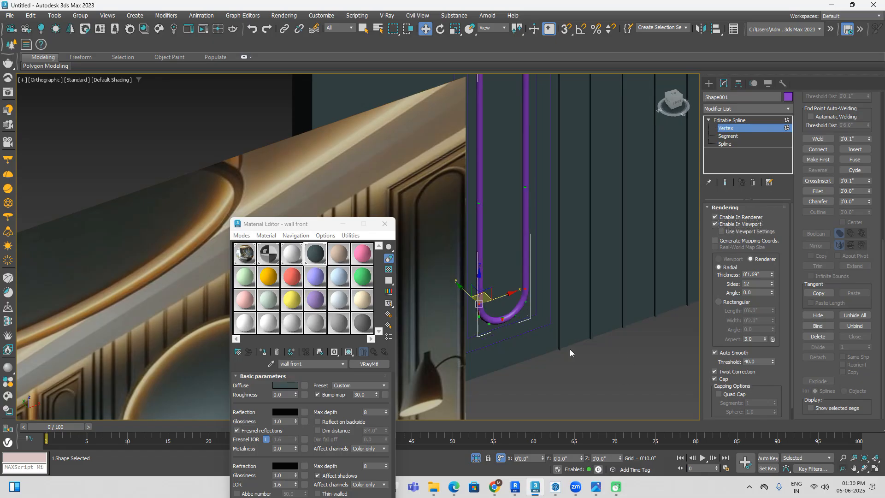
click(263, 352)
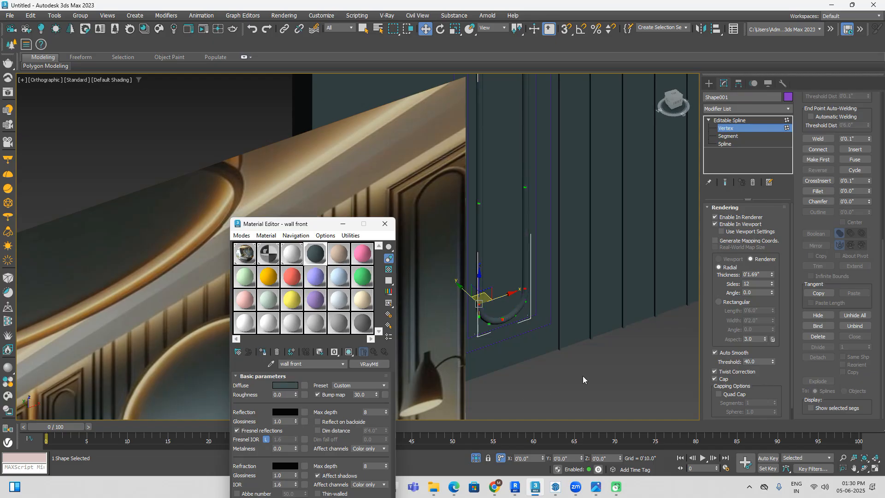
Step: Enable the nested rectangles of Rectangle001 in the renderer and viewport with the wall front material, and deselect them
click(709, 84)
click(554, 349)
click(553, 350)
click(574, 364)
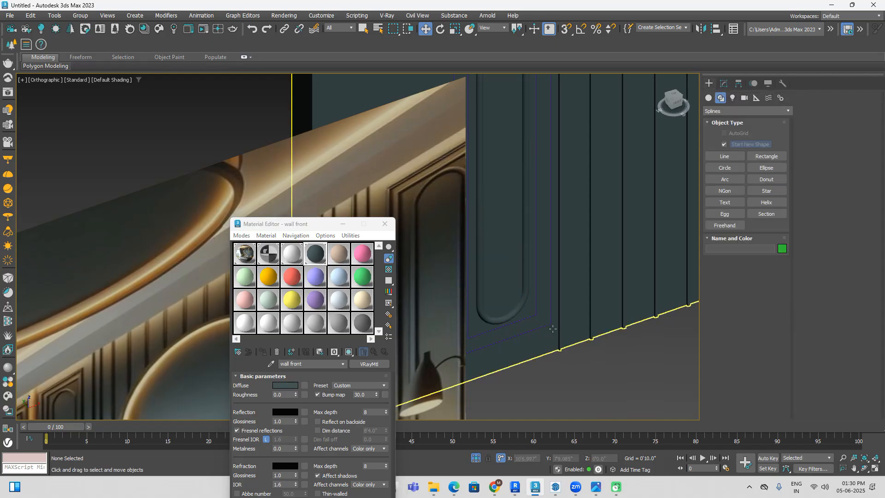
click(546, 324)
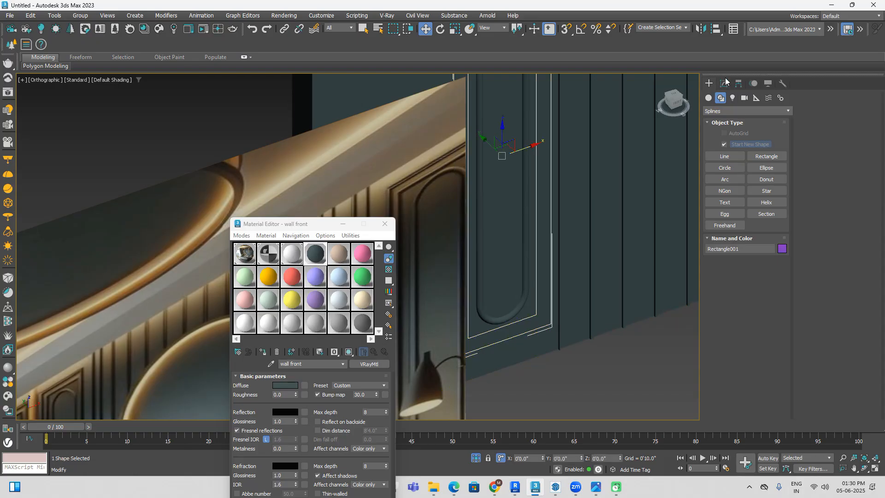
click(723, 84)
click(723, 224)
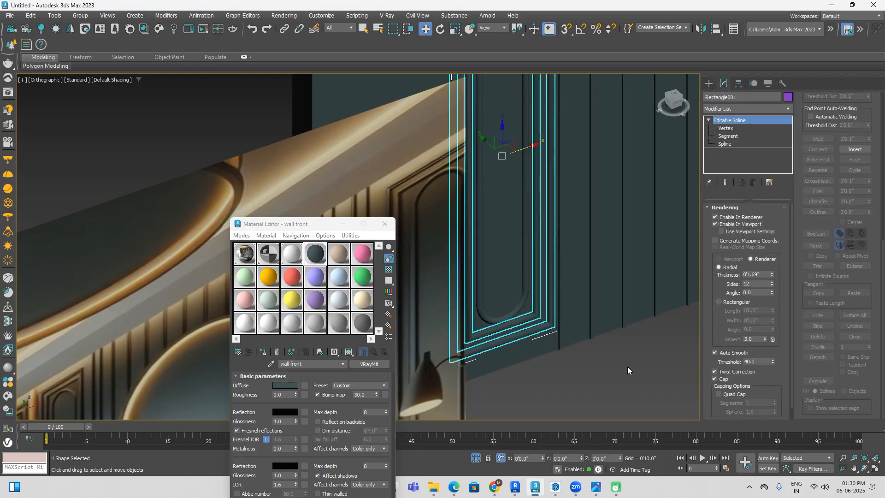
click(628, 368)
Step: Examine the finished moulding frames on the wall against the panels in the reference image
scroll(629, 369, down, 3)
middle_drag(630, 368, 599, 341)
scroll(598, 341, up, 2)
alt+middle_drag(428, 253, 321, 178)
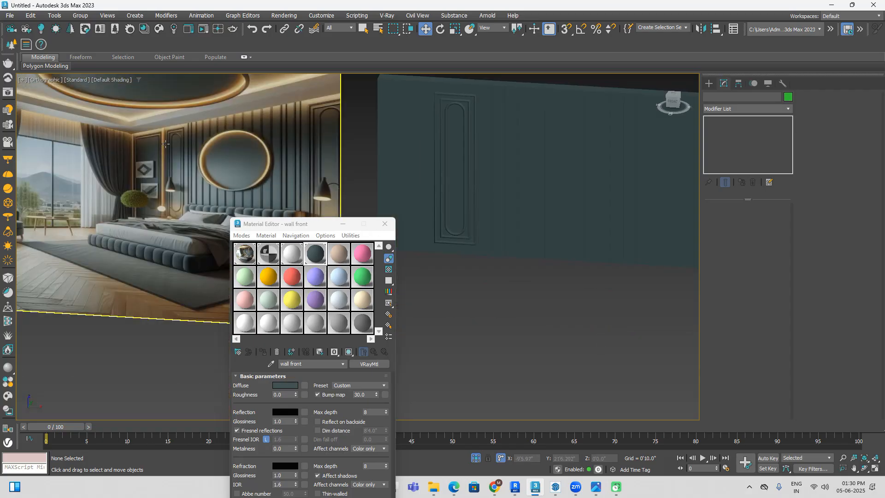
middle_drag(581, 192, 572, 176)
middle_drag(423, 122, 510, 124)
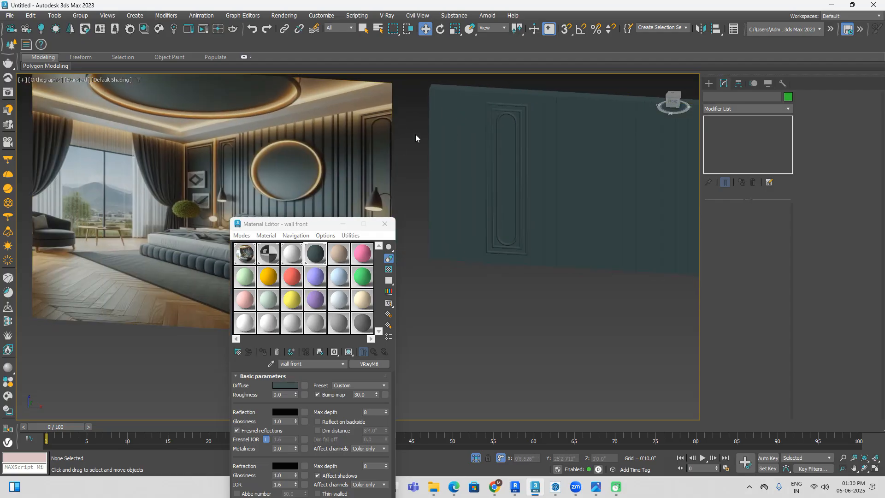
scroll(207, 143, up, 5)
scroll(207, 142, down, 5)
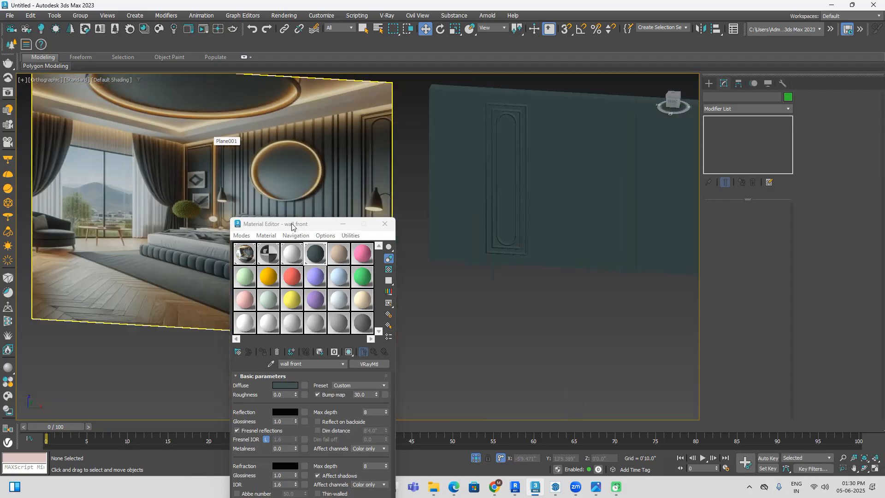
Step: With edged faces in the front view and snapping on, draw a rectangle about 9'0.3" by 3'0.6" on the plain wall section beside the moulding
click(463, 140)
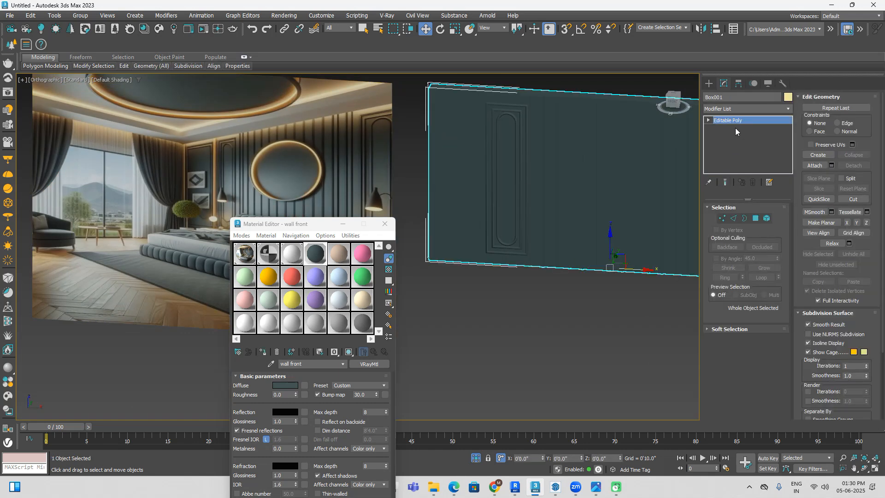
key(F4)
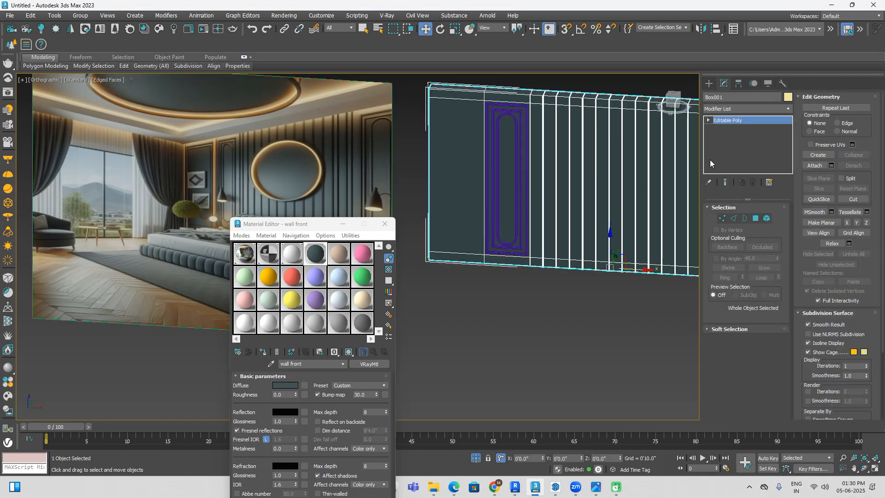
click(671, 102)
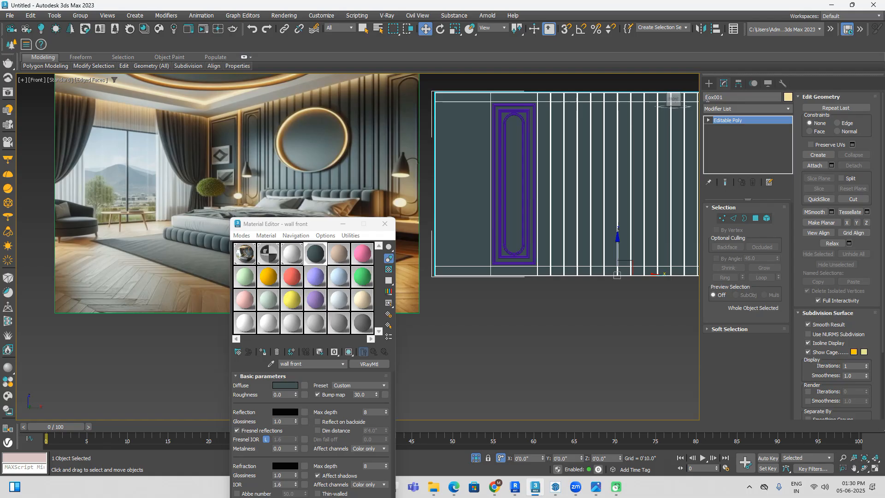
click(709, 84)
click(766, 156)
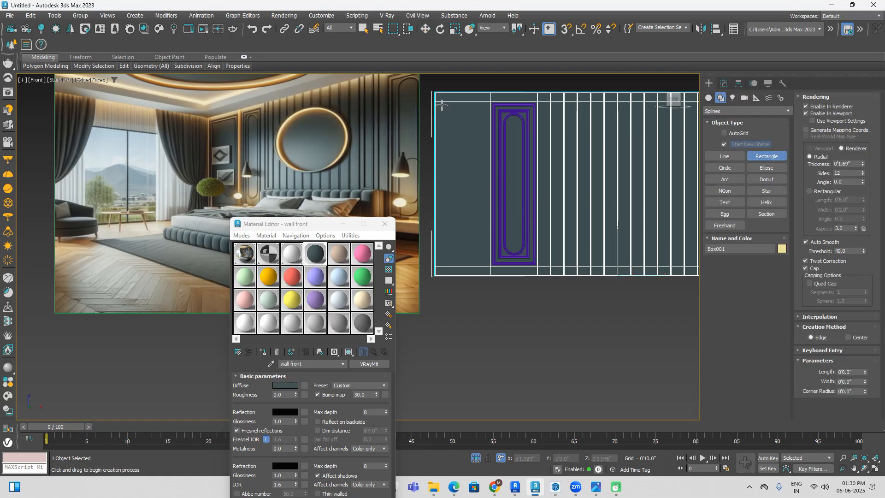
click(567, 29)
mouse_move(435, 102)
mouse_down()
mouse_move(481, 232)
mouse_move(483, 265)
mouse_move(494, 261)
mouse_move(479, 312)
mouse_up()
scroll(493, 257, up, 6)
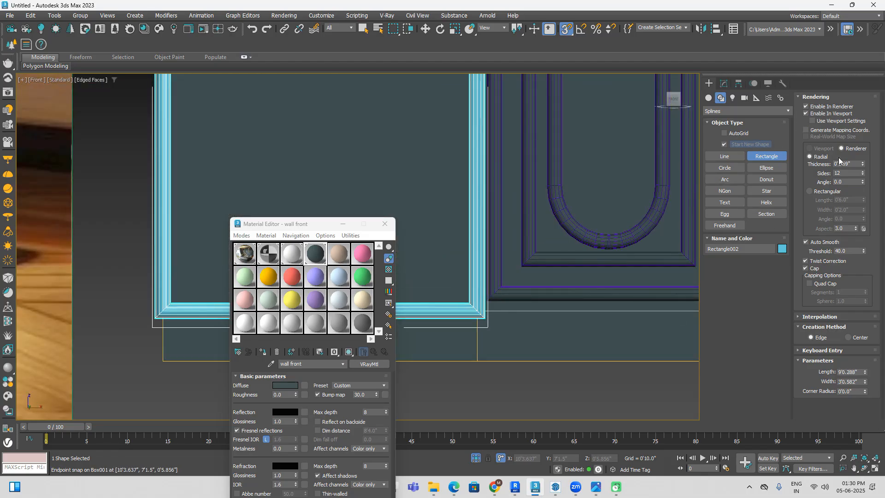
Step: Disable the new rectangle in both the renderer and the viewport
click(806, 107)
click(805, 114)
scroll(594, 217, down, 5)
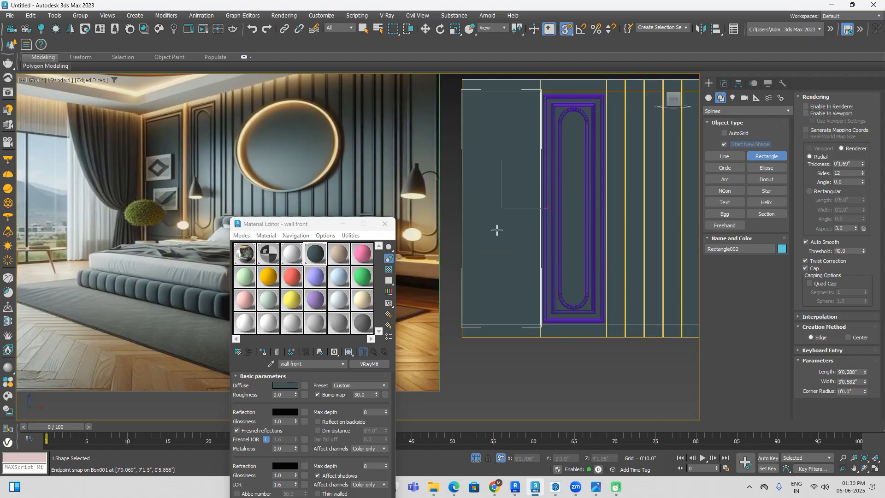
Step: Convert Rectangle002 to an editable spline and select its outline at spline level
key(w)
right_click(529, 330)
mouse_move(521, 373)
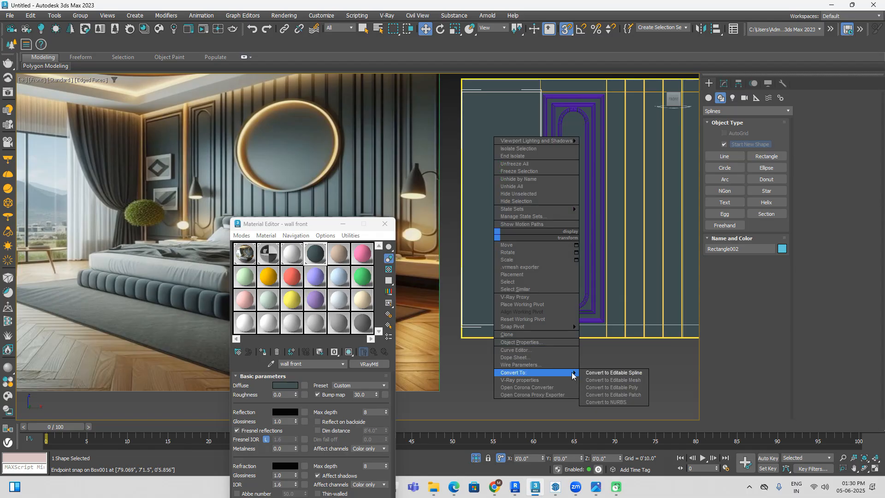
click(609, 369)
click(848, 115)
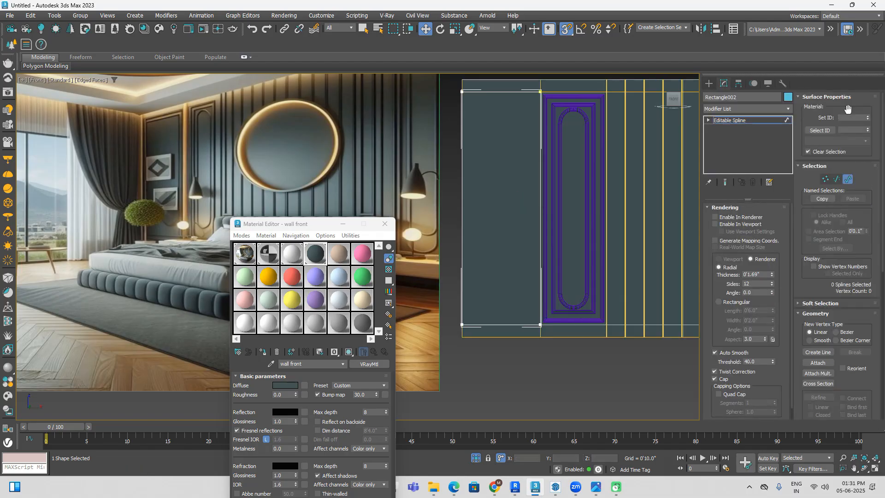
drag(480, 209, 451, 335)
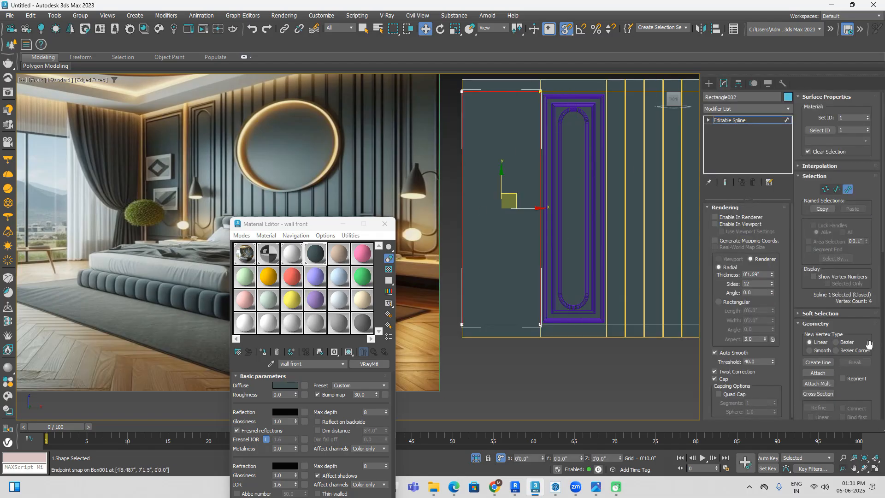
Step: Try outlining the selected Rectangle002 spline inward by 4" and undo it
scroll(824, 355, down, 9)
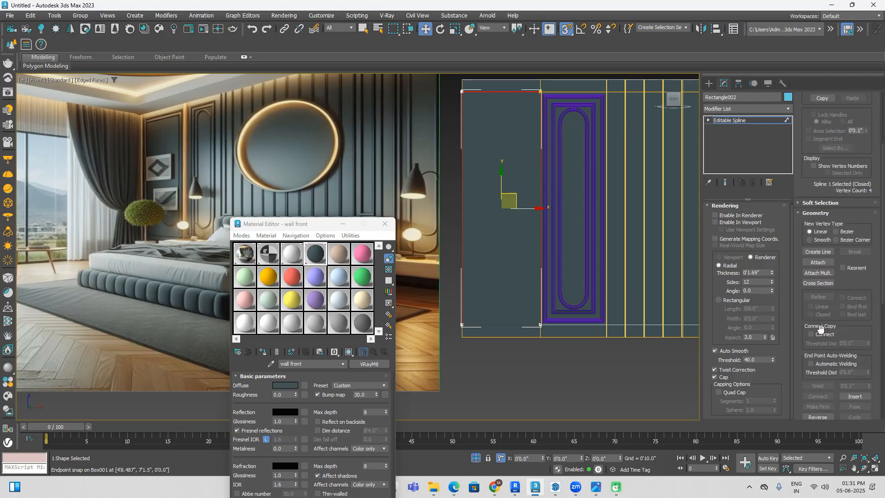
scroll(824, 355, down, 1)
click(853, 349)
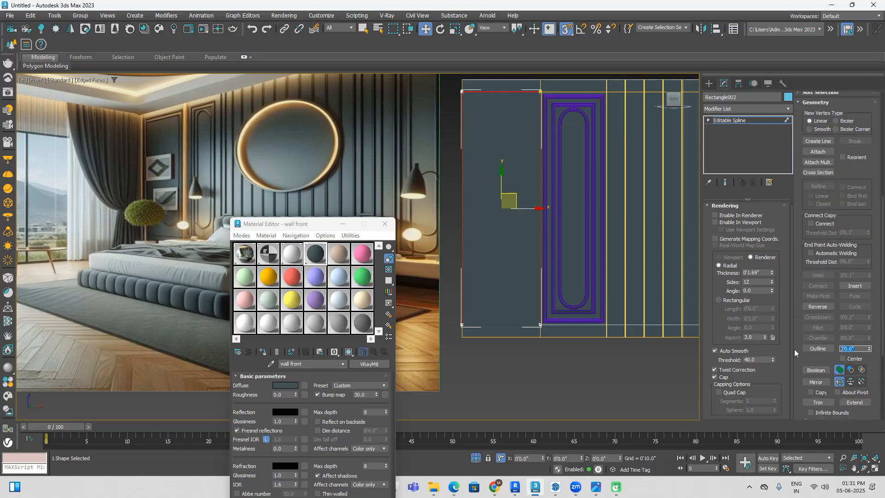
text(4)
key(Return)
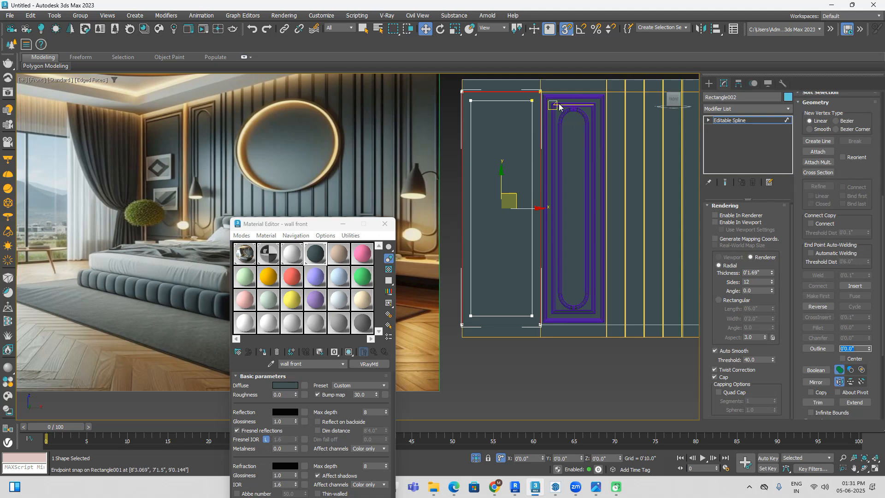
scroll(566, 98, down, 2)
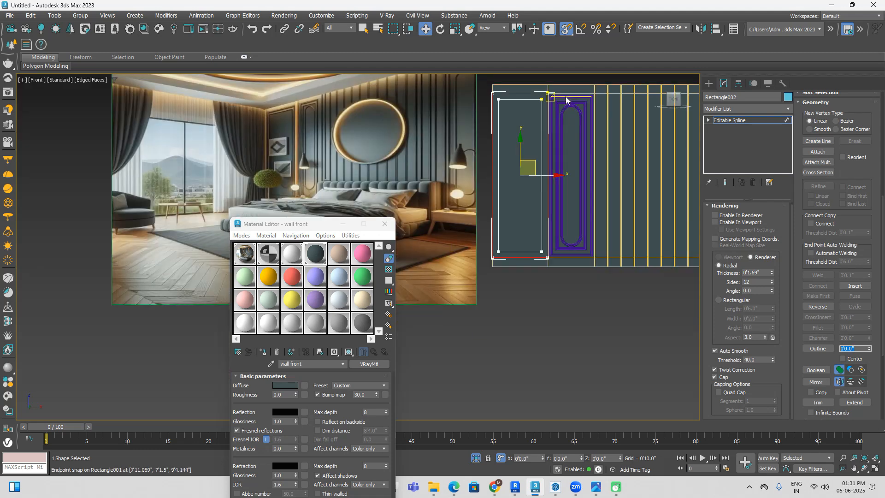
scroll(566, 98, up, 5)
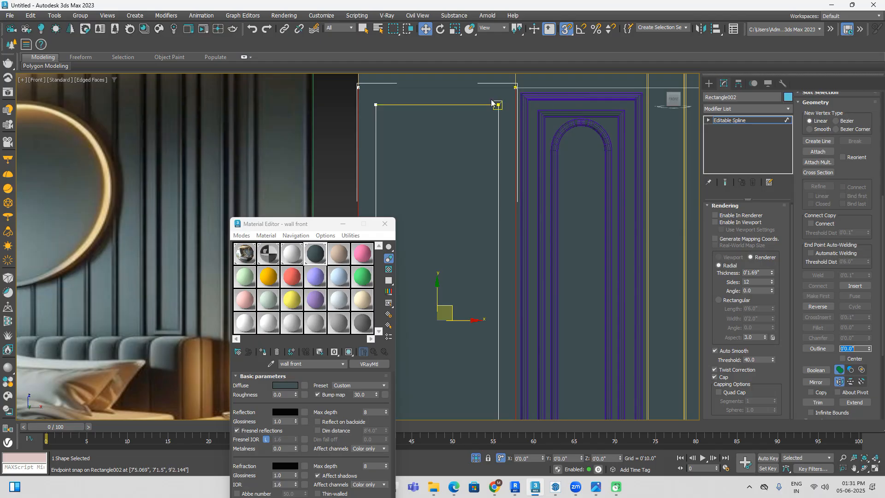
key(ctrl+z)
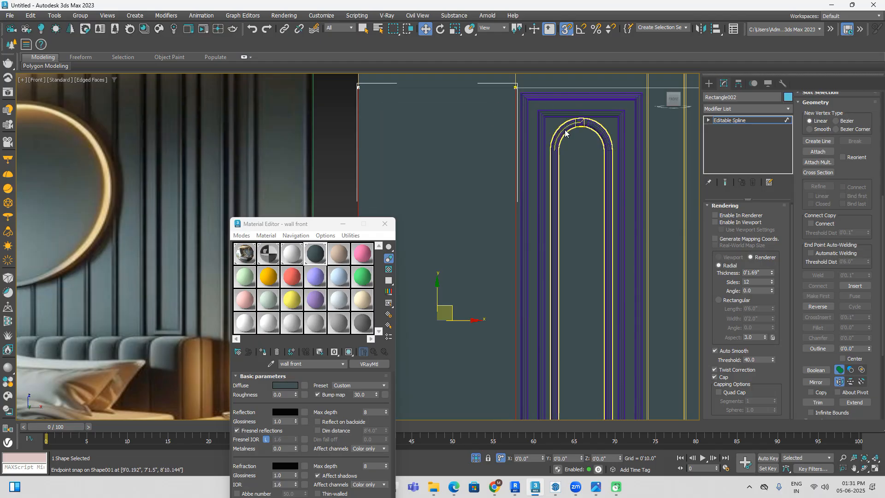
Step: Outline the Rectangle002 spline inward by 2" and delete the original outer spline, keeping only the inset rectangle
click(818, 349)
text(2)
key(Return)
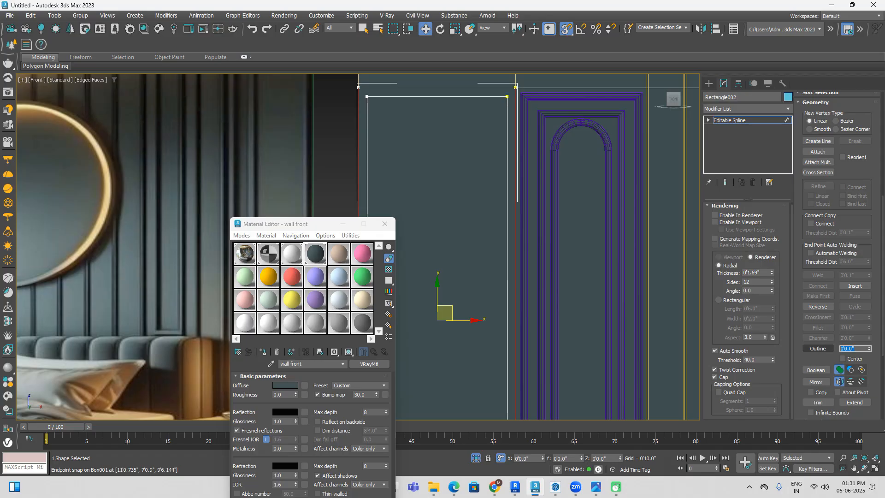
scroll(676, 265, down, 2)
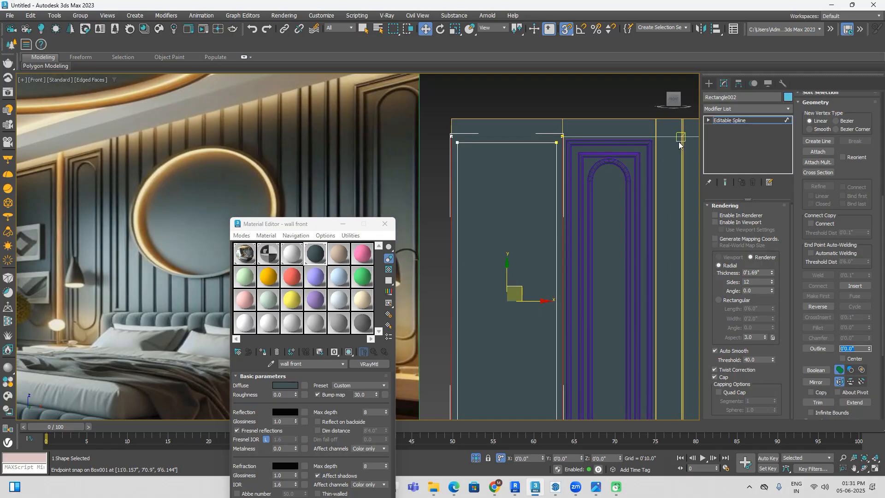
click(708, 120)
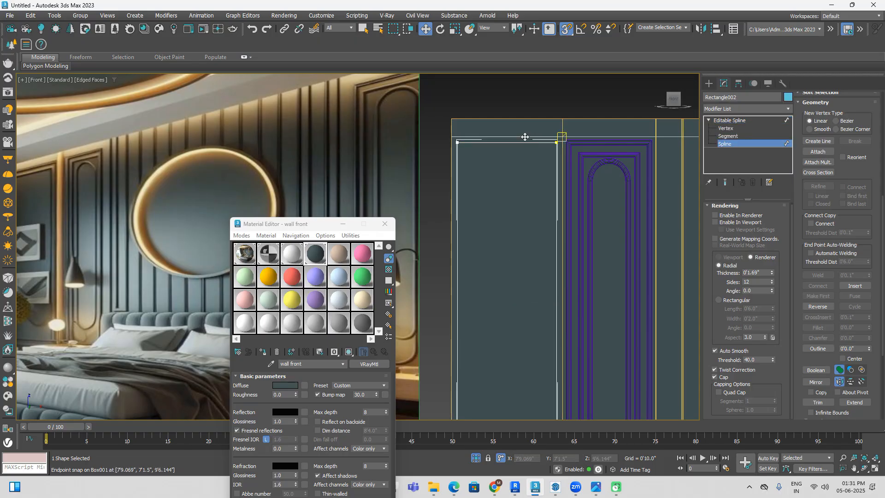
Step: Outline the Rectangle002 spline inward by 4" to create a nested inner rectangle
scroll(526, 195, up, 2)
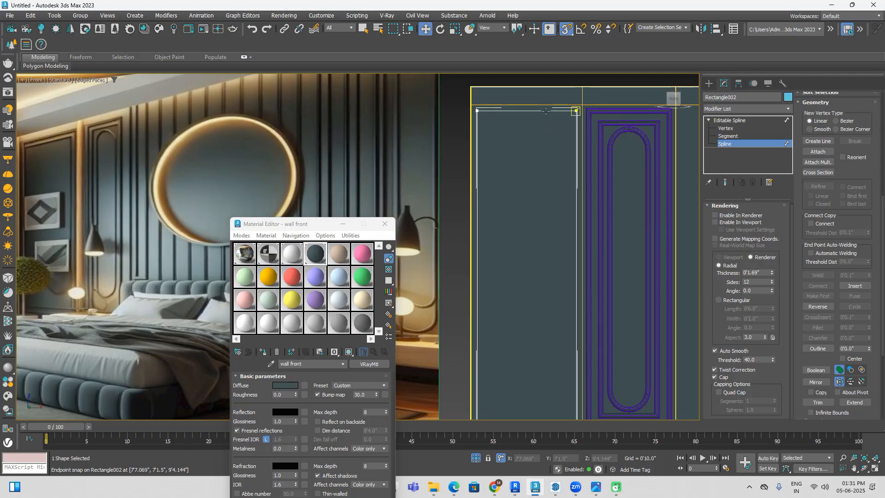
click(534, 111)
click(857, 348)
text(4")
key(Return)
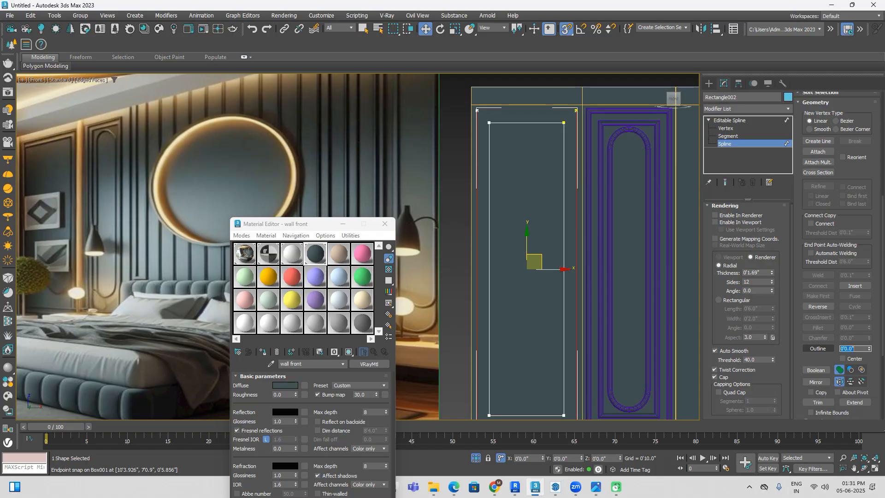
middle_drag(612, 233, 598, 200)
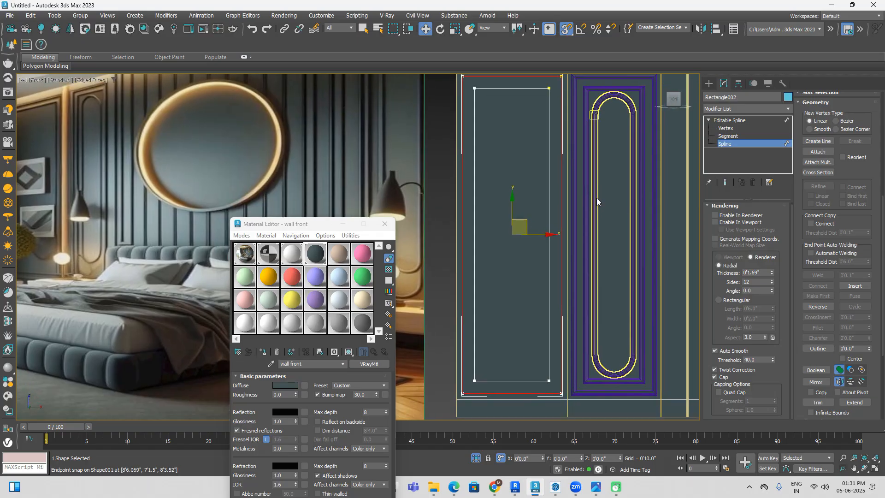
Step: Set the radial rendering thickness of the nested rectangular moulding around the arch to 1.5"
click(709, 84)
middle_drag(613, 99, 606, 145)
click(616, 143)
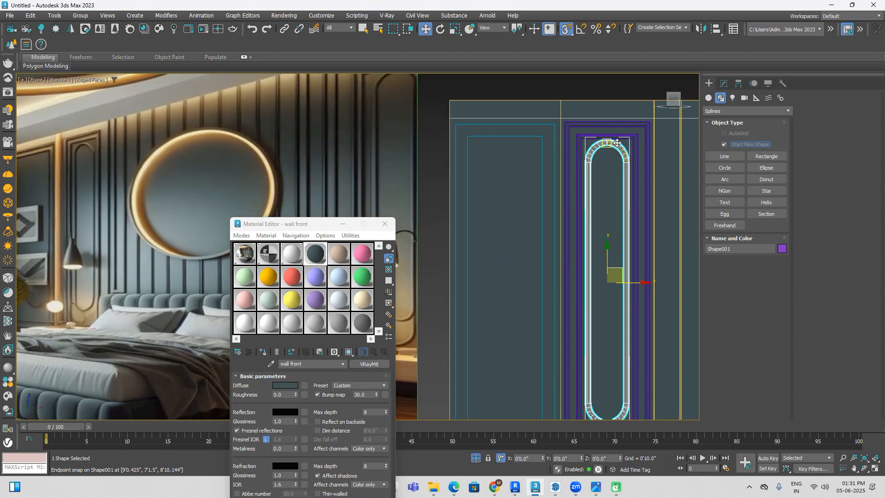
click(636, 137)
click(723, 83)
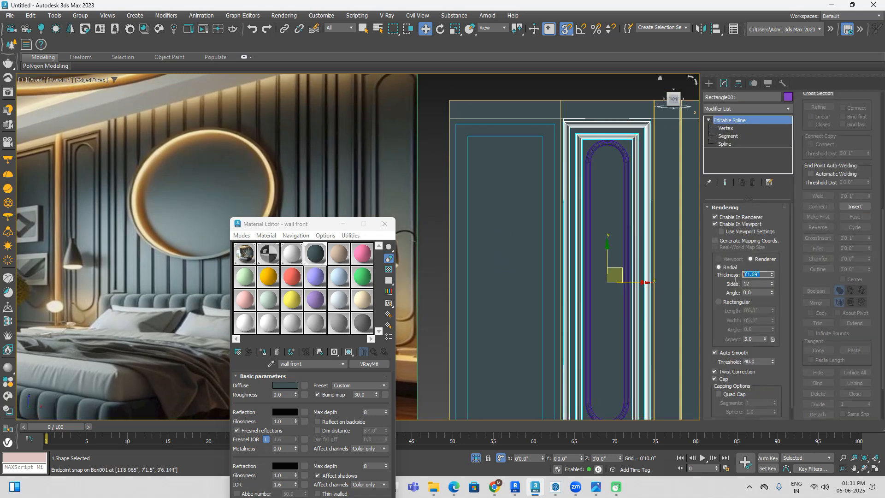
key(Return)
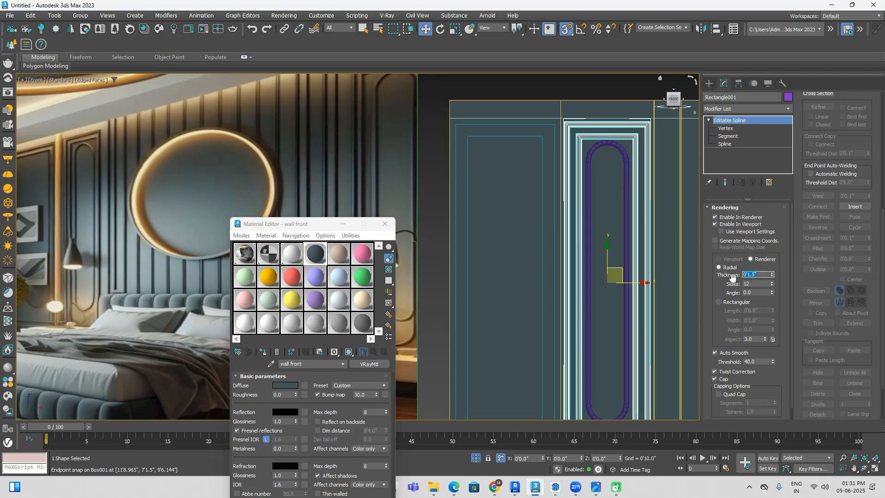
Step: Select the arched moulding Shape001 and set its radial rendering thickness to 1.5"
click(626, 161)
double_click(767, 274)
text(1.5)
key(Return)
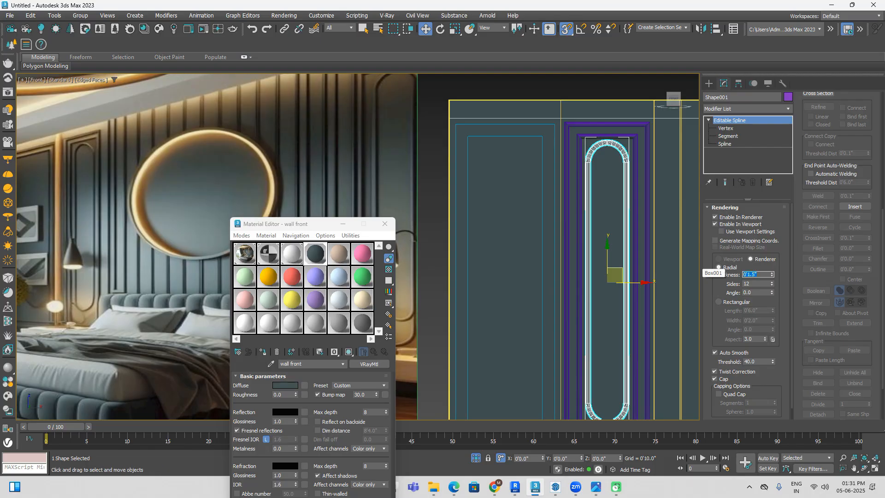
Step: Enable Rectangle002 in the renderer and the viewport and set its radial thickness to 1.5"
click(517, 137)
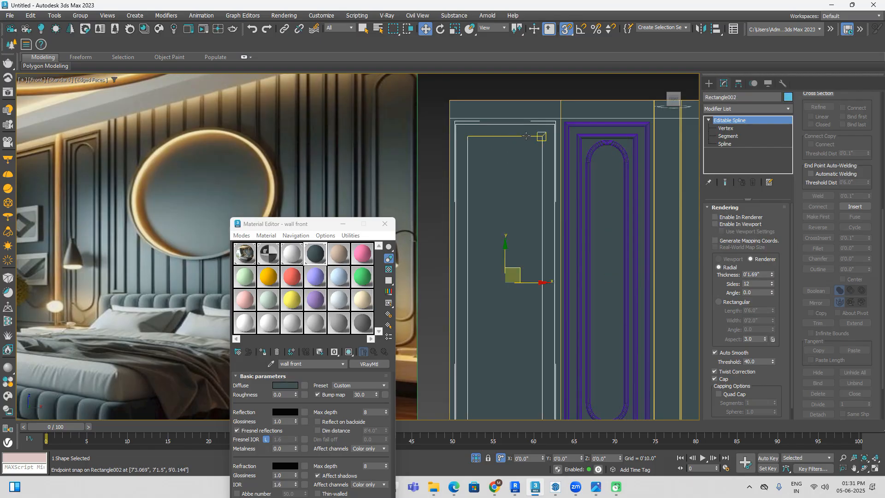
click(723, 223)
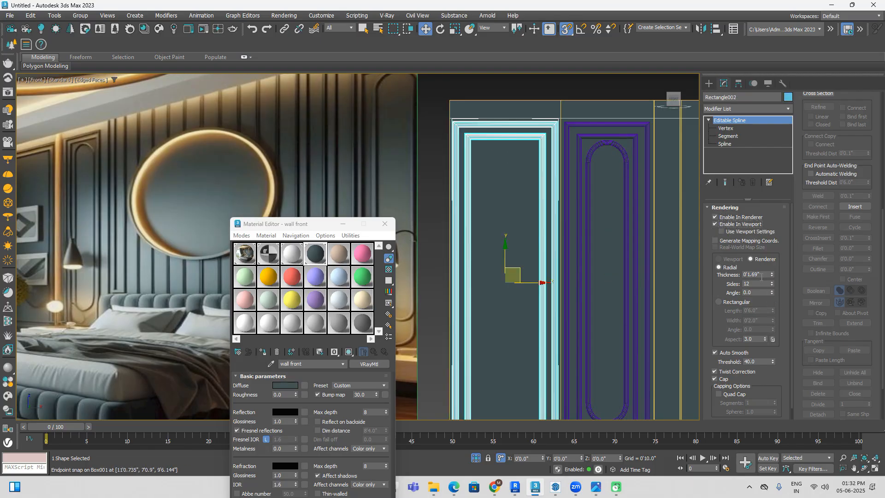
text(1.5)
key(Return)
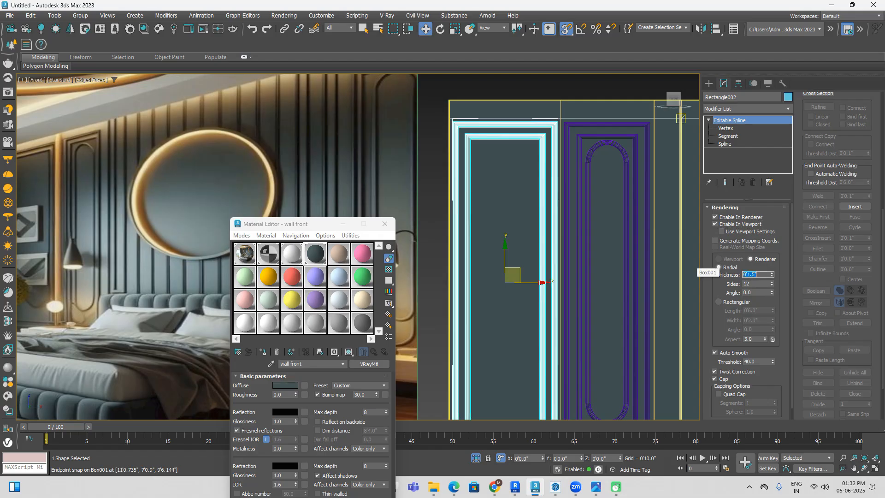
click(585, 87)
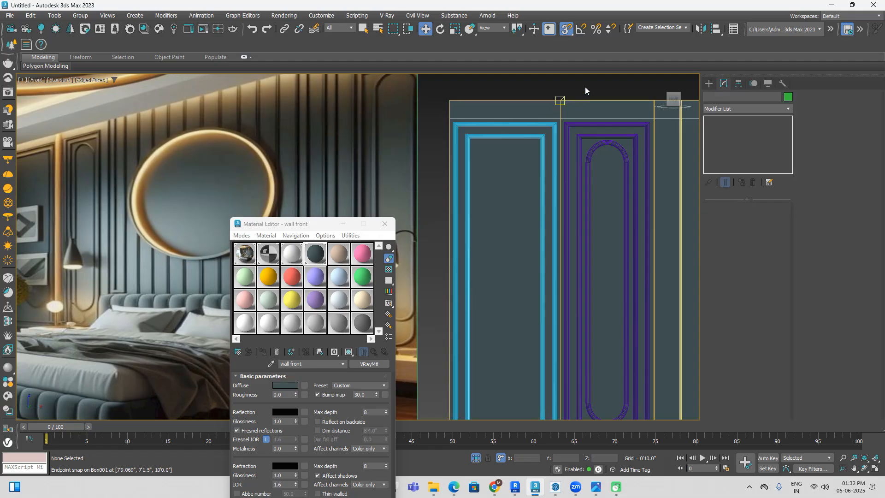
Step: Turn off edged faces and assign the "wall front" material to the Rectangle002 frame
scroll(592, 120, down, 5)
scroll(405, 105, up, 3)
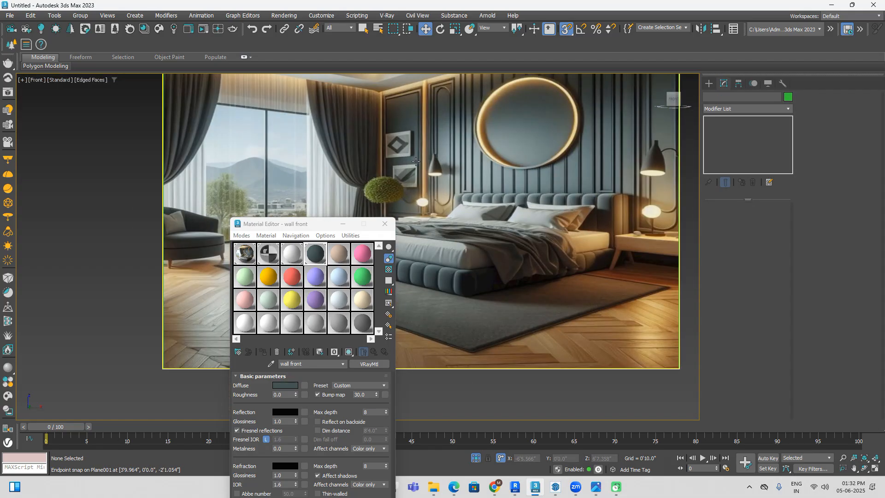
scroll(427, 196, down, 2)
middle_drag(585, 208, 453, 212)
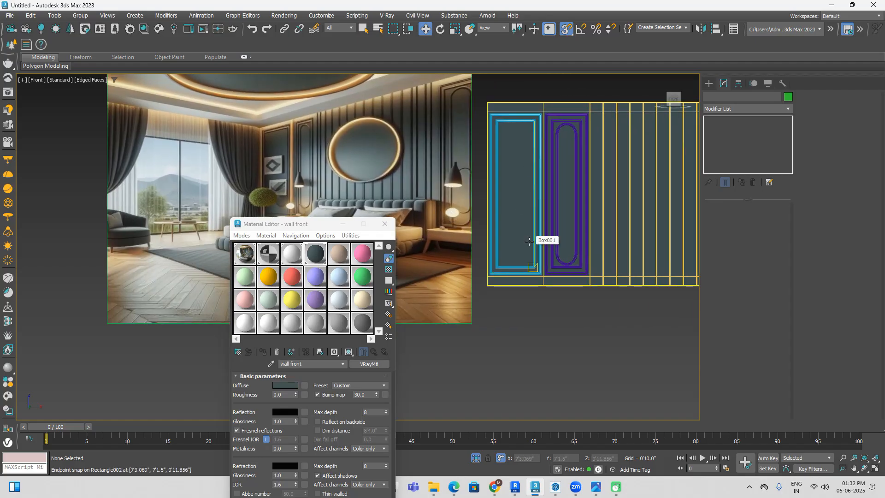
key(F4)
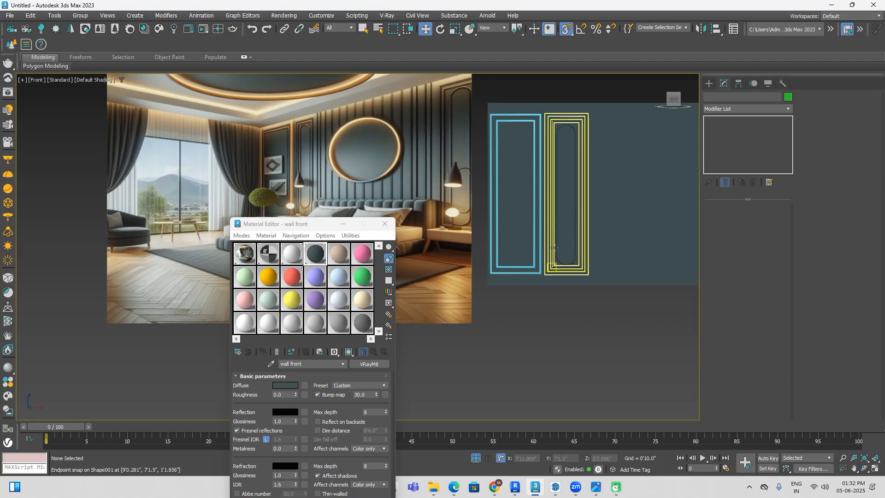
click(535, 170)
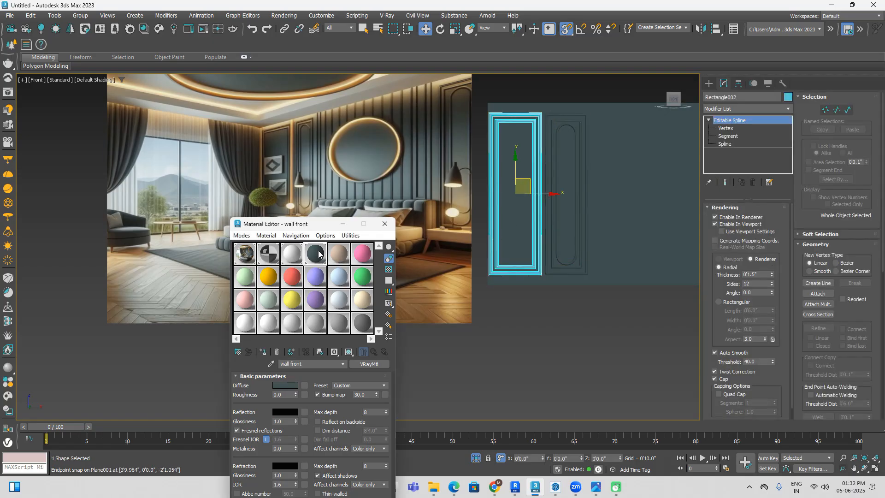
click(266, 352)
click(607, 324)
middle_drag(636, 334, 513, 303)
scroll(616, 331, down, 2)
click(484, 213)
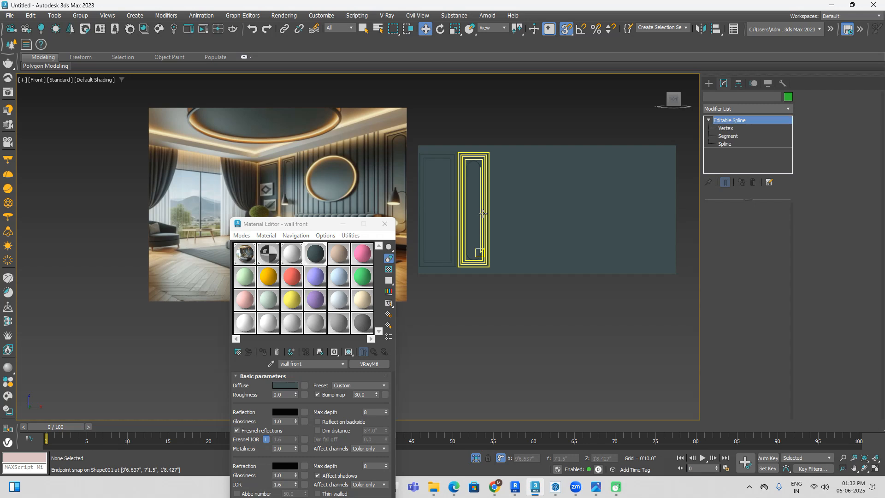
scroll(481, 164, up, 4)
ctrl+click(475, 173)
ctrl+click(396, 151)
scroll(427, 151, down, 3)
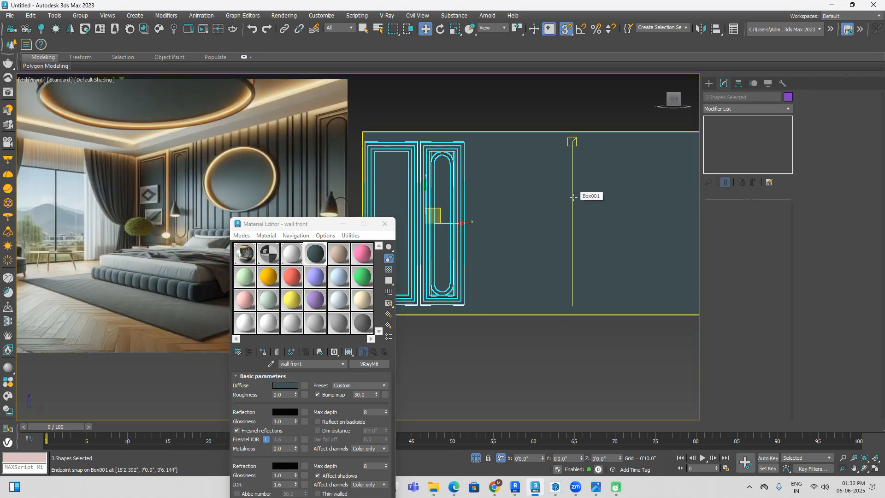
key(F4)
middle_drag(597, 227, 558, 216)
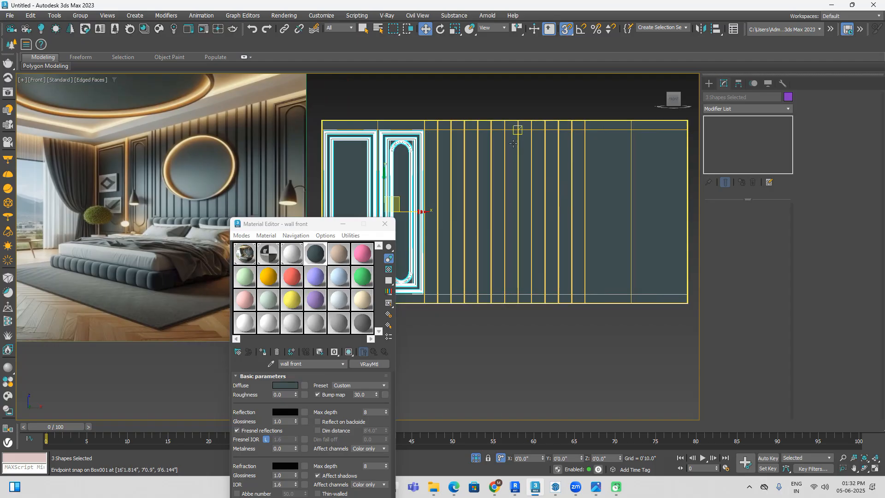
middle_drag(376, 120, 387, 122)
scroll(479, 152, down, 2)
drag(319, 227, 254, 230)
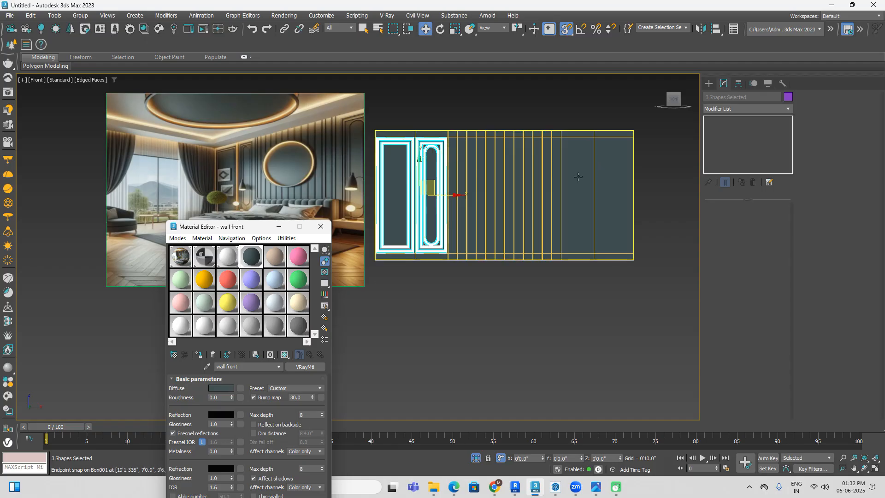
scroll(422, 136, up, 6)
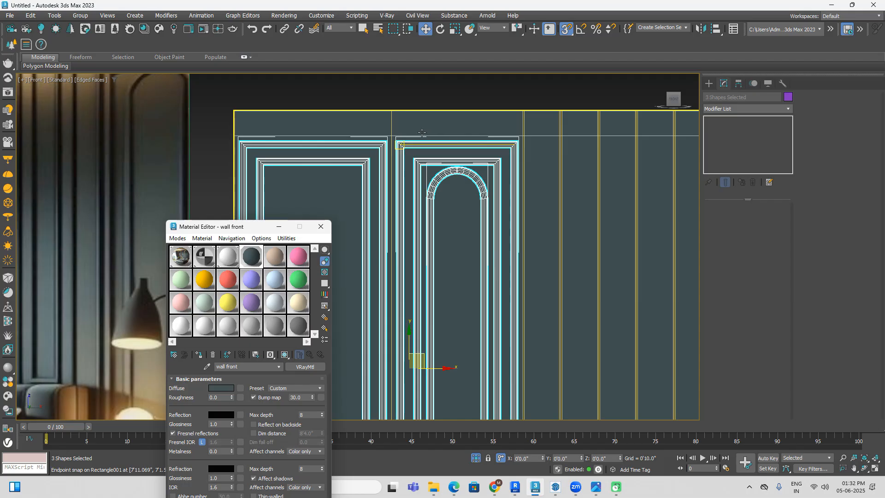
click(469, 112)
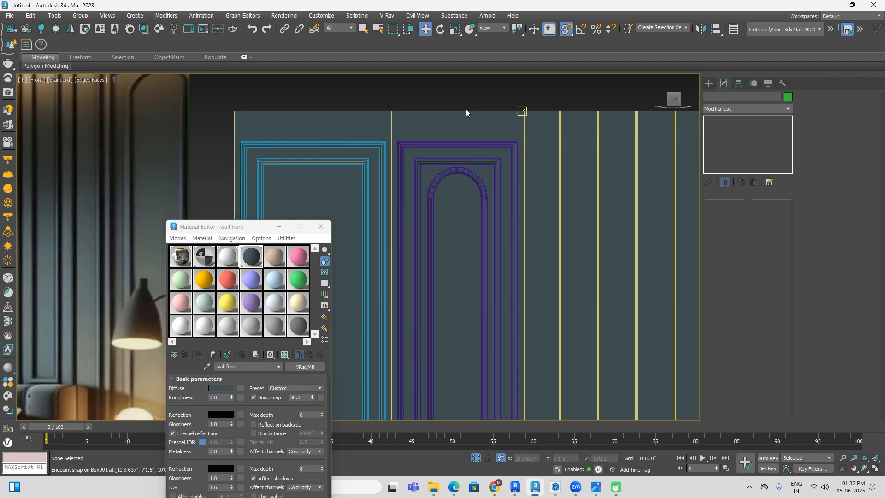
Step: Clone the arched moulding and its surrounding rectangles together as one instance, snapped into the matching panel beyond the vertical slats
click(455, 142)
ctrl+click(429, 217)
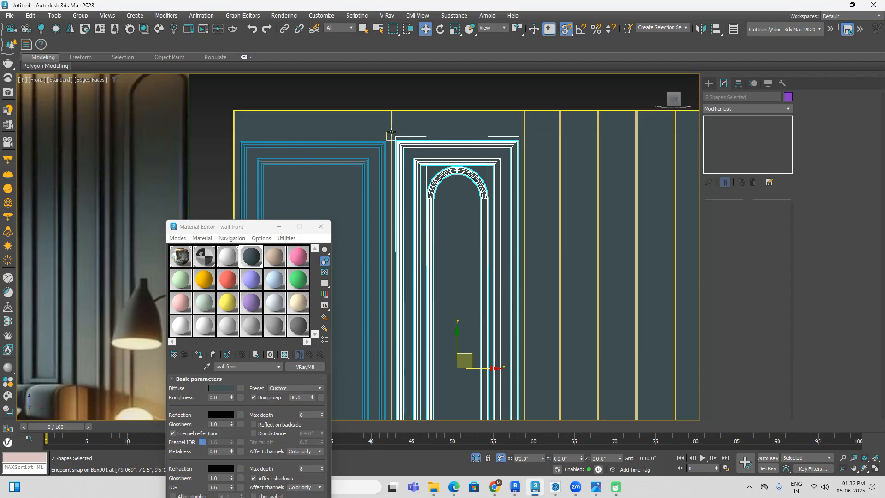
scroll(391, 138, up, 2)
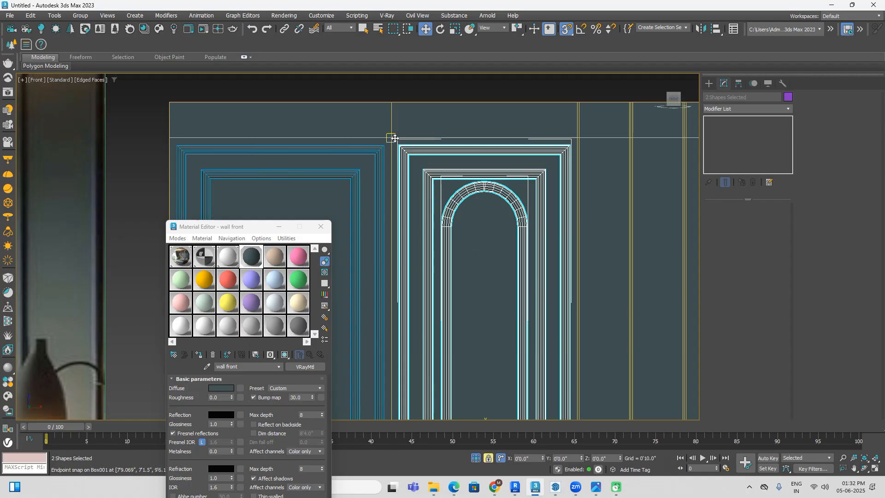
mouse_move(391, 138)
shift+mouse_down()
mouse_move(480, 217)
mouse_move(398, 152)
mouse_move(566, 152)
mouse_move(542, 138)
mouse_move(467, 144)
shift+mouse_up()
scroll(398, 151, down, 5)
scroll(553, 146, up, 8)
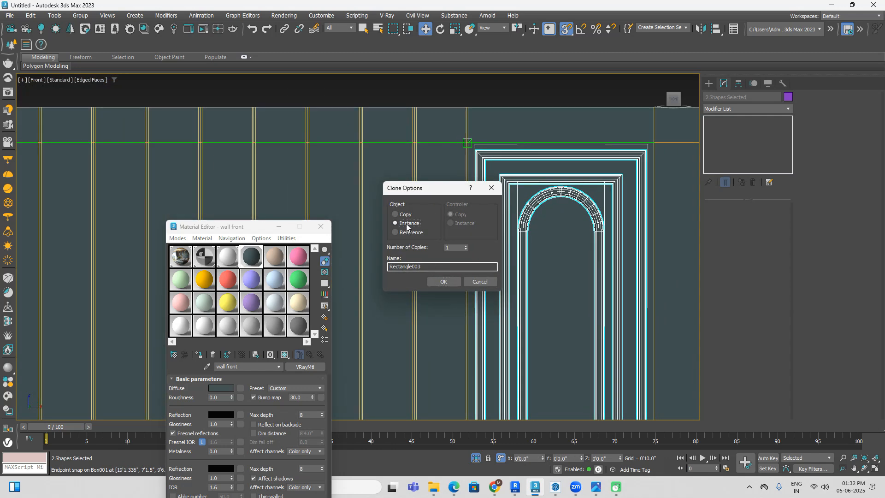
click(443, 281)
scroll(630, 143, down, 8)
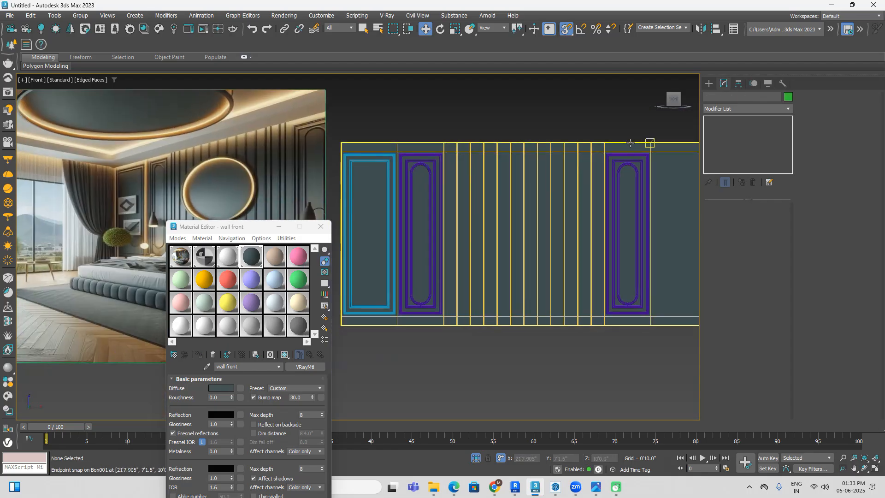
Step: Clone the Rectangle002 frame as one instance, snapped into the outermost panel at the opposite end of the wall
scroll(382, 179, up, 4)
click(354, 125)
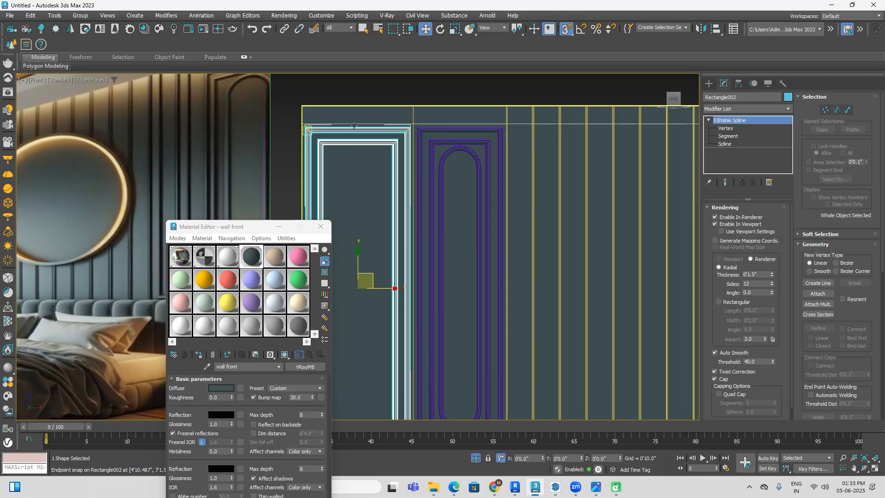
scroll(394, 129, up, 2)
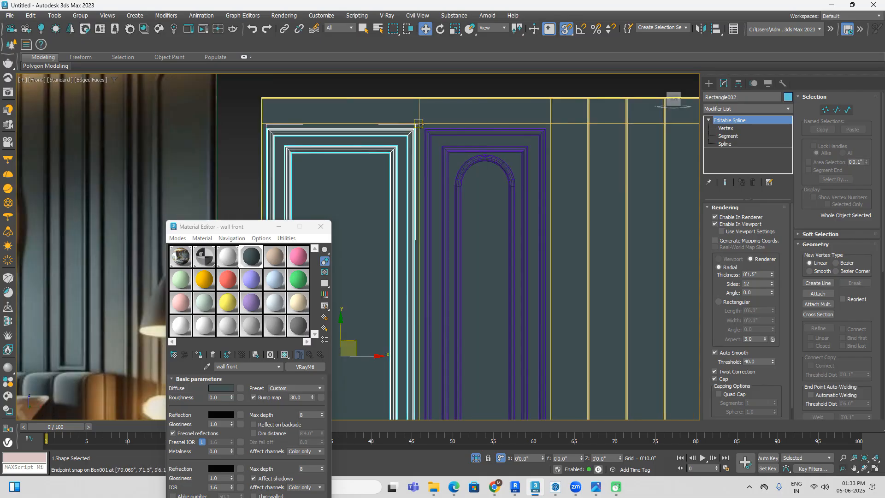
scroll(418, 123, up, 2)
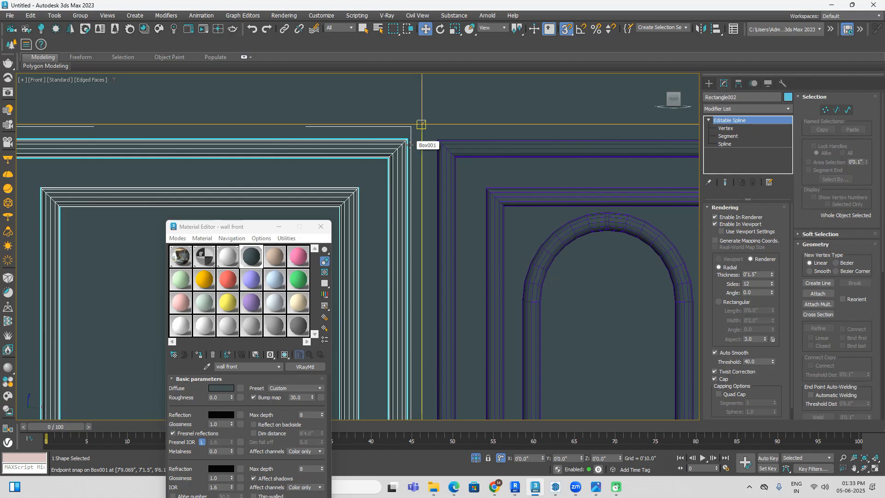
scroll(418, 127, down, 1)
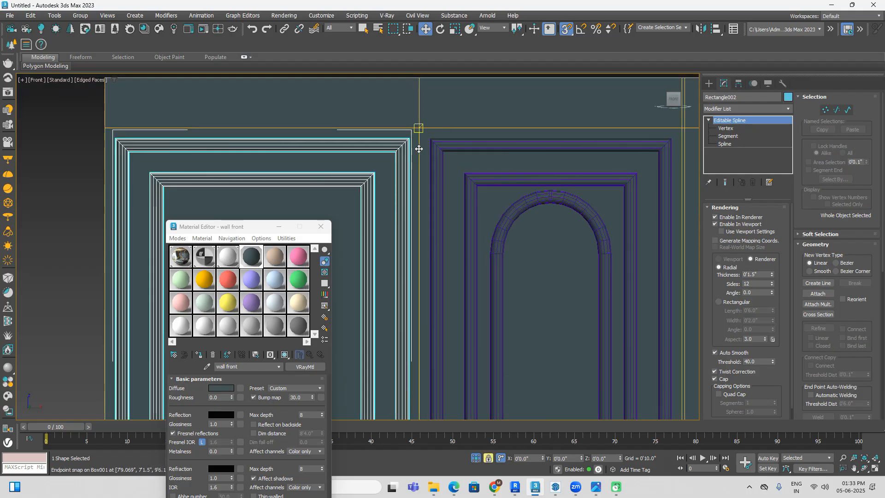
mouse_move(418, 127)
shift+mouse_down()
mouse_move(534, 169)
mouse_move(478, 166)
mouse_move(510, 198)
mouse_move(540, 205)
mouse_move(570, 205)
mouse_move(652, 174)
mouse_move(580, 182)
shift+mouse_up()
scroll(534, 169, down, 5)
scroll(599, 193, up, 8)
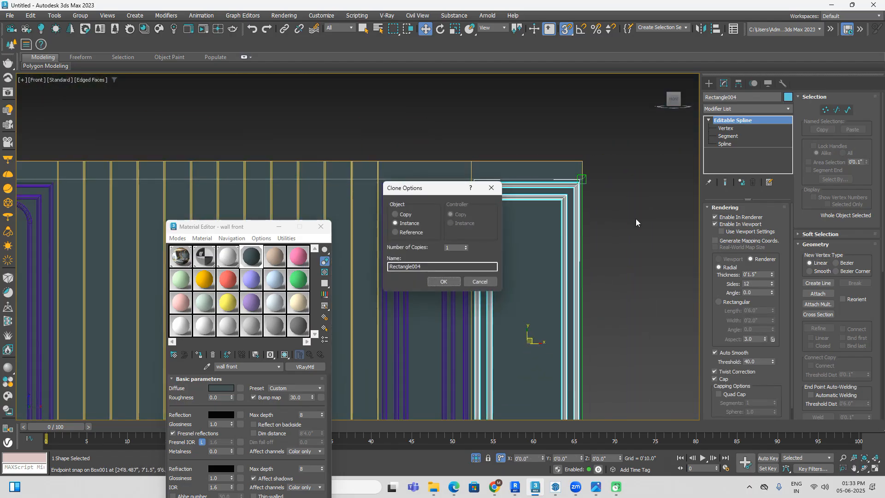
click(444, 280)
click(627, 261)
scroll(632, 276, down, 5)
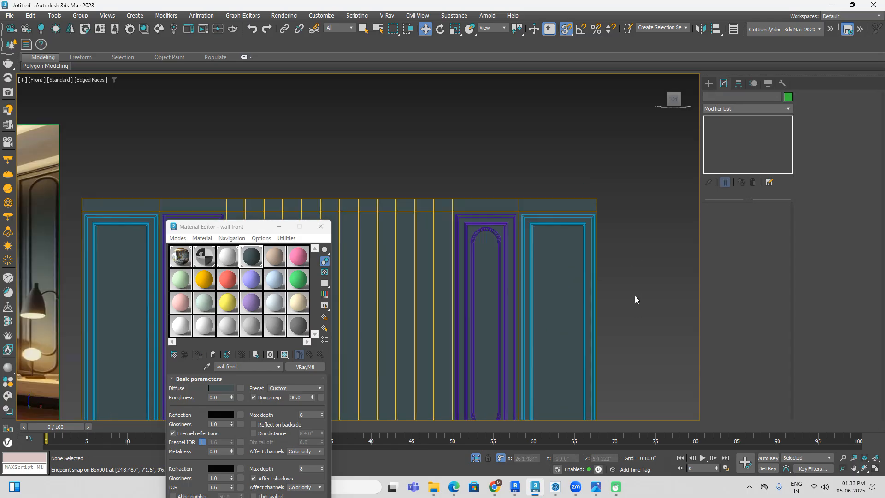
Step: Turn off edged faces, show the front wall from above in wireframe, and select Box001 at the vertical slats
key(F4)
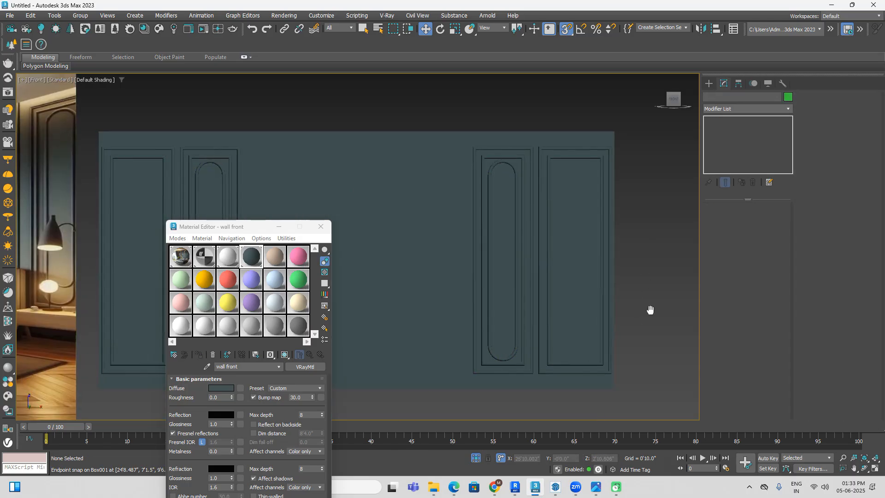
scroll(643, 314, down, 3)
mouse_move(571, 385)
middle_down()
mouse_move(595, 353)
mouse_move(568, 335)
middle_up()
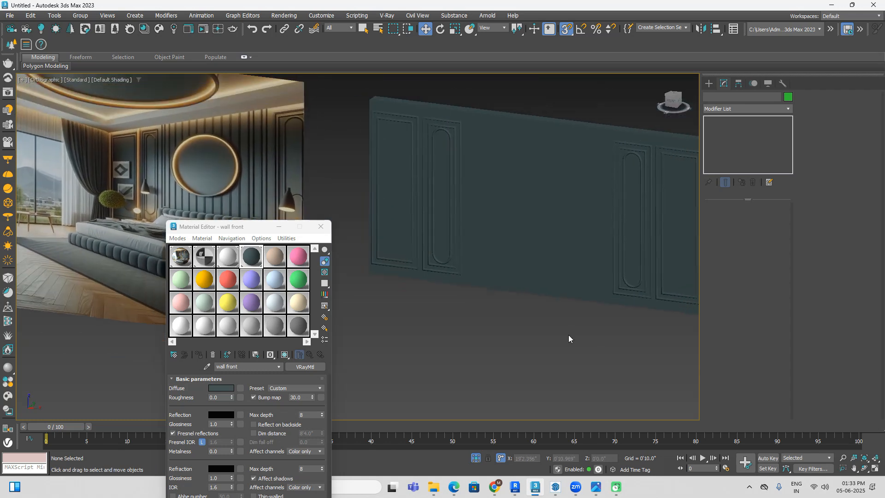
click(672, 93)
mouse_move(616, 238)
middle_down()
mouse_move(596, 303)
mouse_move(650, 282)
mouse_move(650, 229)
mouse_move(632, 194)
middle_up()
key(F3)
scroll(594, 296, up, 4)
scroll(640, 186, up, 3)
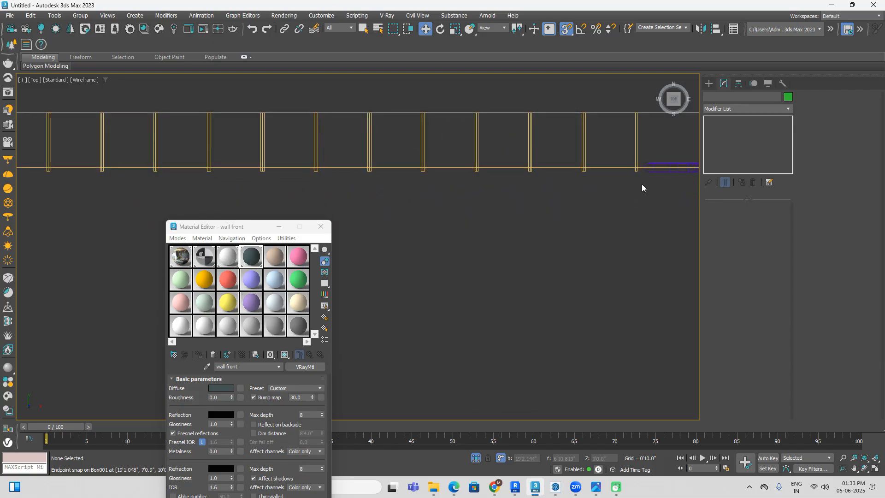
drag(640, 180, 169, 207)
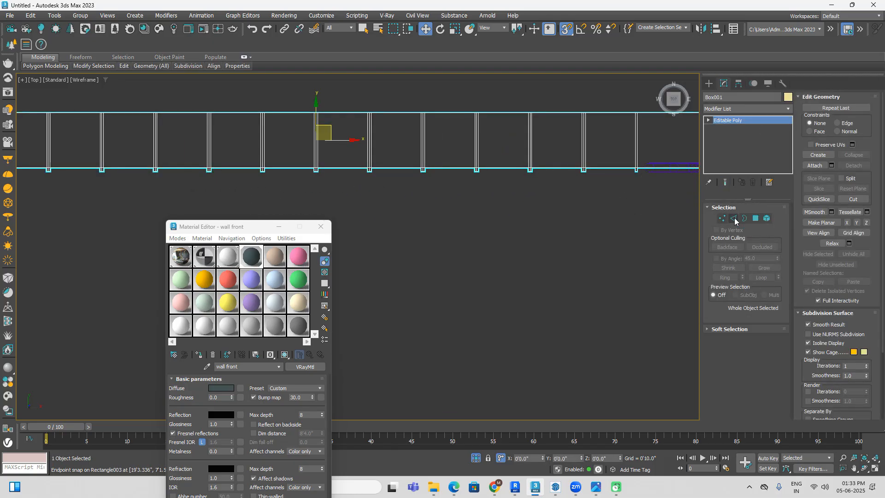
Step: Select the vertices at the front ends of all the vertical slats on Box001
click(722, 219)
drag(645, 198, 32, 173)
scroll(129, 187, down, 1)
middle_drag(130, 188, 247, 189)
scroll(159, 188, up, 3)
drag(158, 183, 113, 165)
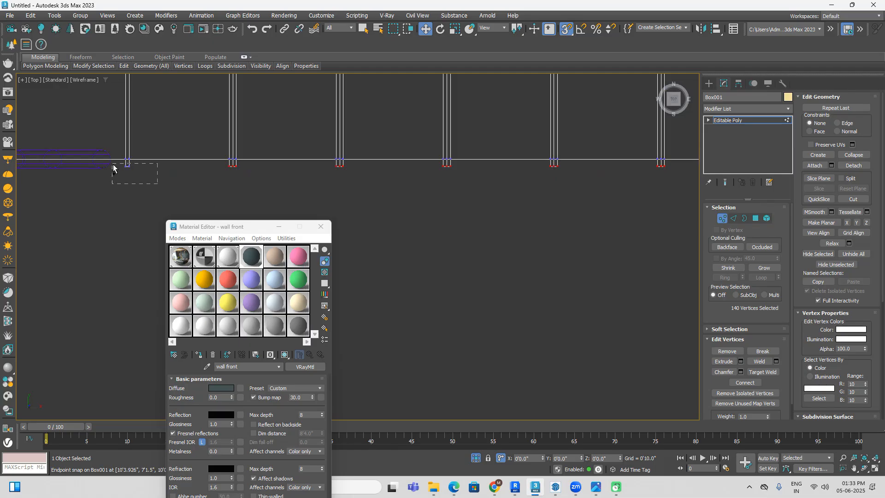
scroll(300, 191, down, 2)
middle_drag(509, 213, 362, 217)
scroll(570, 223, down, 1)
middle_drag(569, 223, 497, 225)
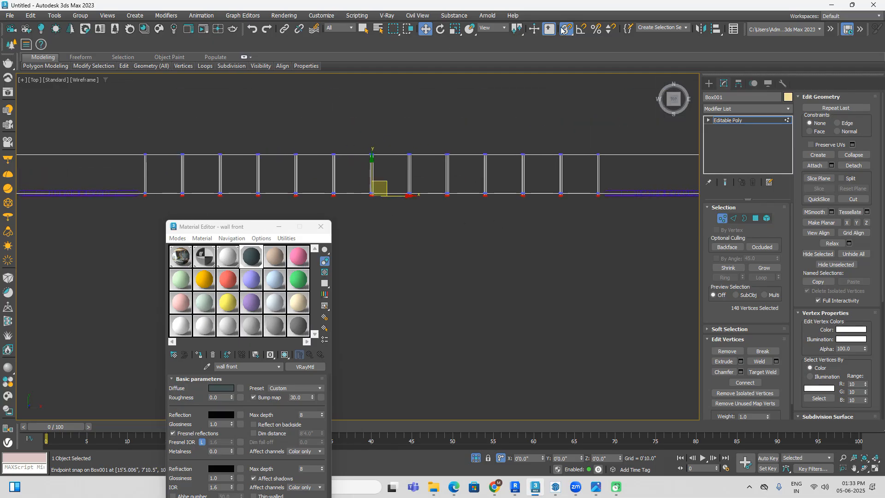
Step: Move the selected slat vertices about 0.7" outward from the wall face with snapping off, and restore shaded display
scroll(383, 182, up, 5)
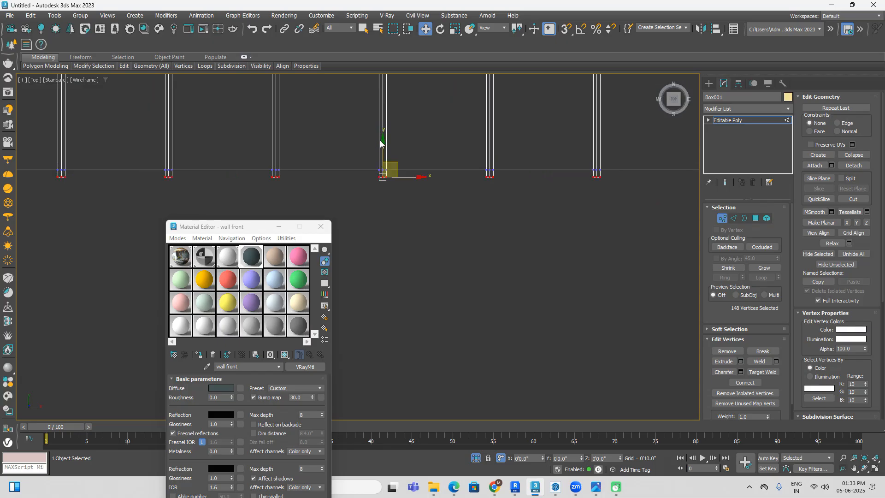
drag(382, 141, 381, 149)
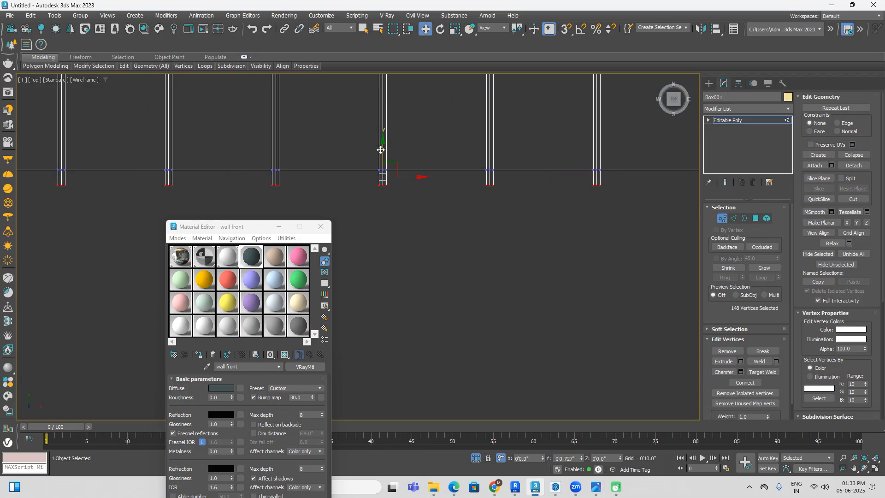
scroll(465, 217, down, 4)
click(527, 259)
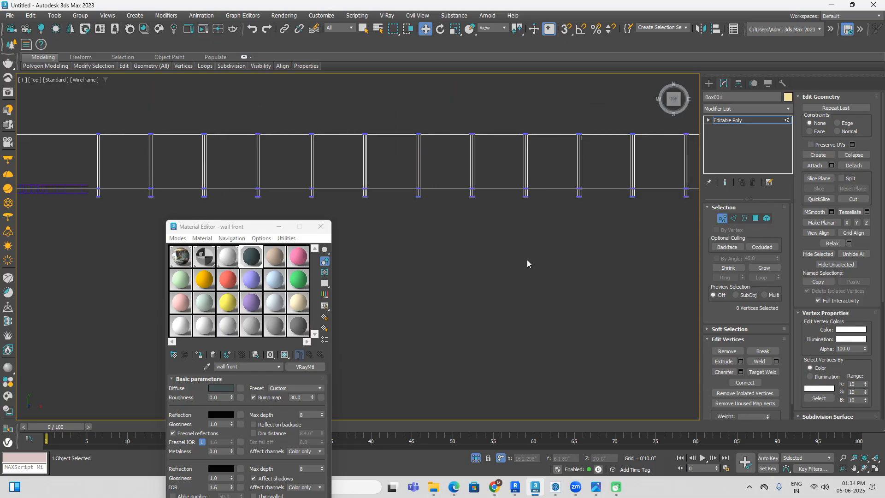
key(F3)
scroll(524, 256, down, 3)
alt+middle_drag(560, 279, 447, 352)
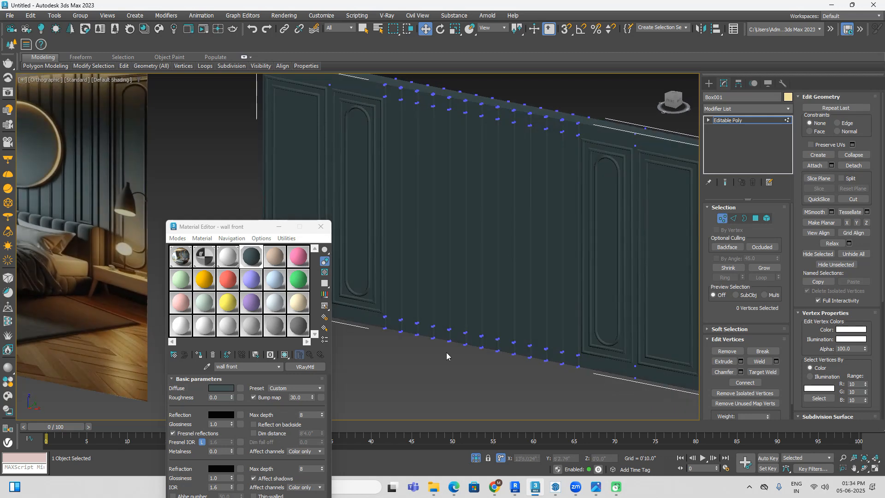
Step: Leave vertex editing and reselect Box001 for polygon-level editing near the top of the slats
click(710, 83)
click(439, 369)
alt+middle_drag(439, 368, 514, 139)
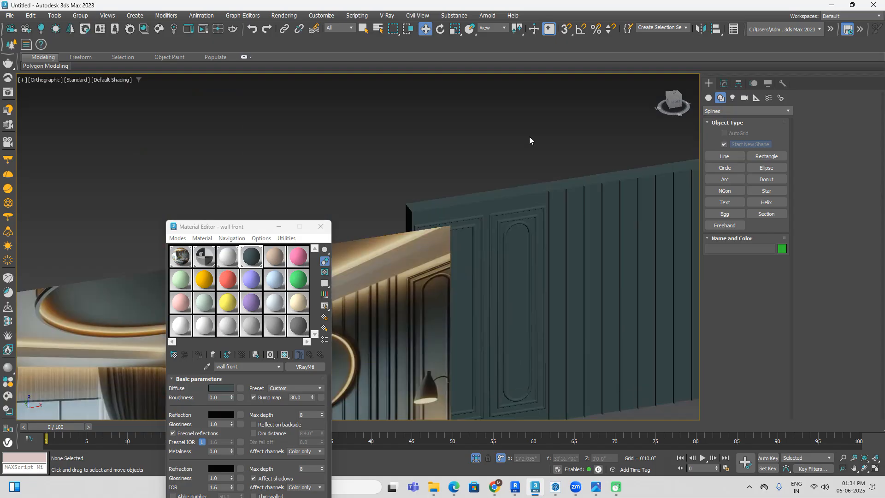
scroll(553, 193, up, 12)
click(500, 188)
click(723, 84)
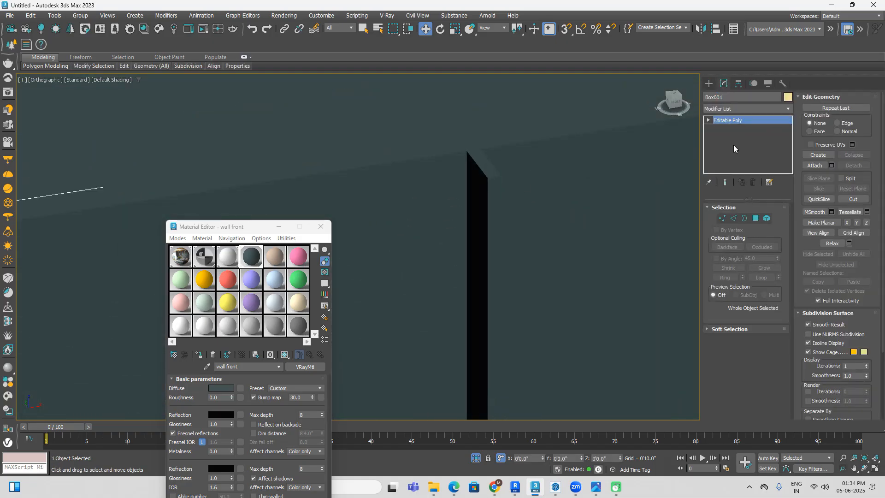
click(755, 219)
click(496, 200)
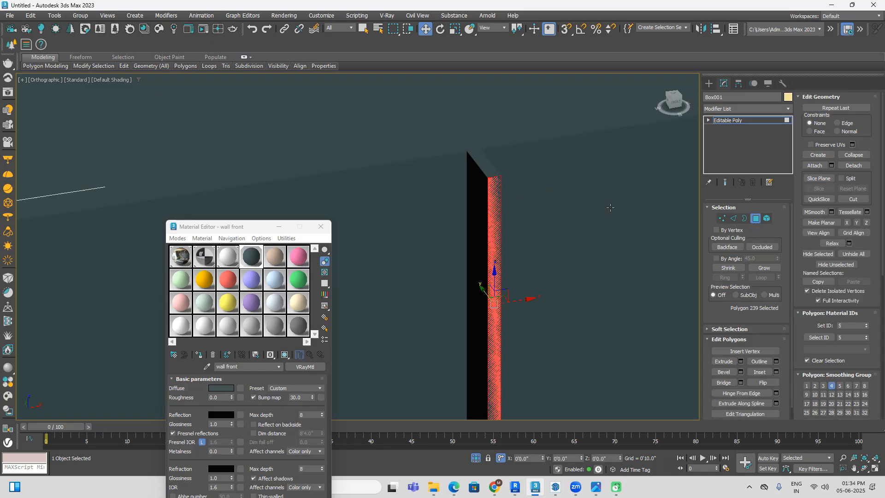
middle_drag(496, 200, 168, 186)
ctrl+click(564, 114)
ctrl+click(575, 113)
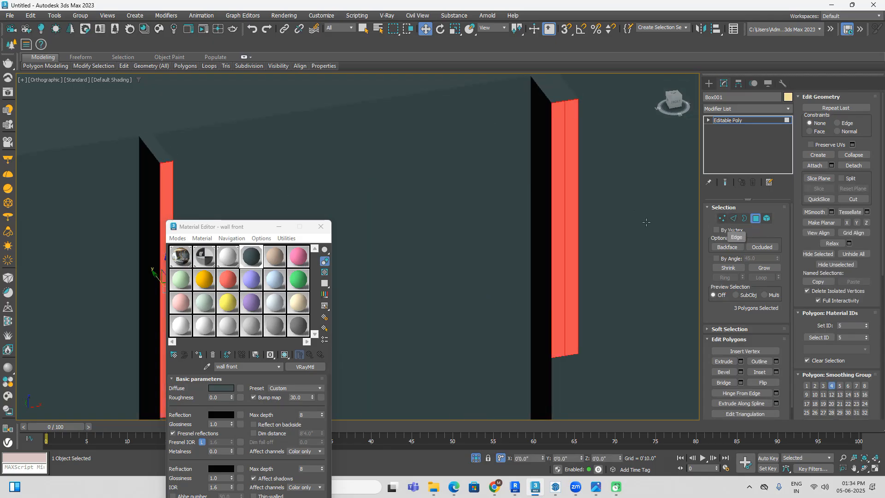
scroll(563, 183, down, 5)
ctrl+click(558, 182)
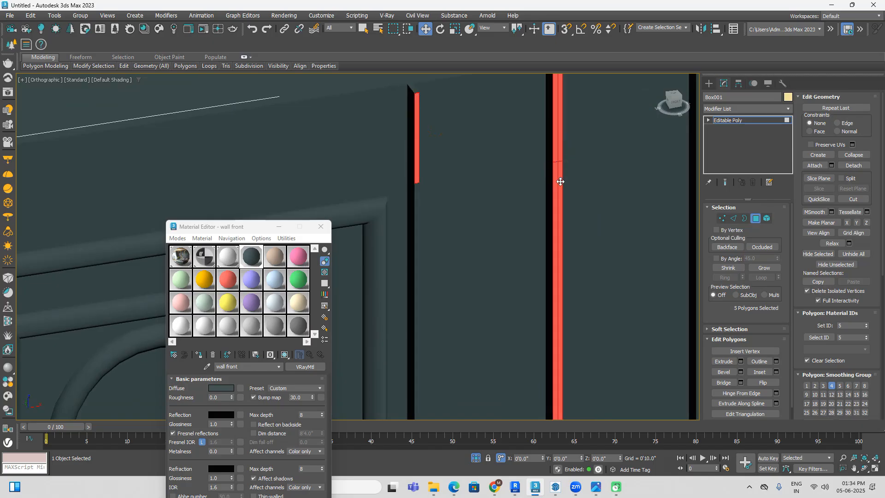
ctrl+click(560, 181)
scroll(560, 181, down, 5)
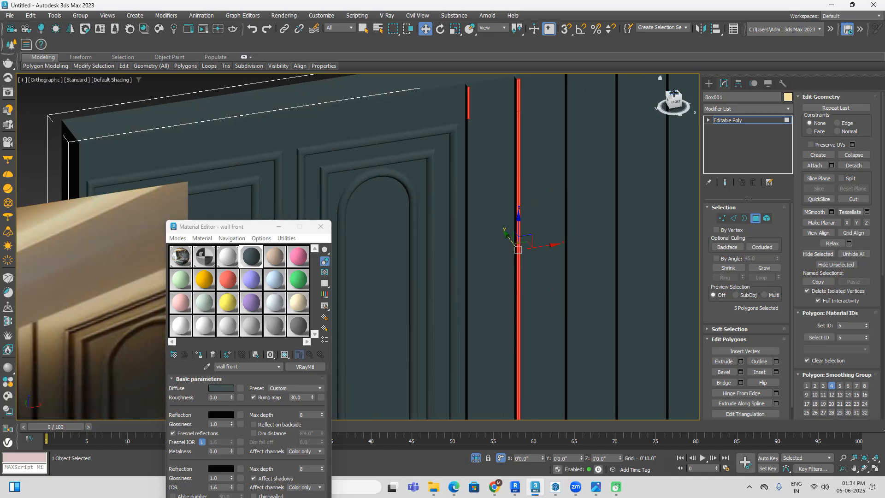
Step: From the top view, clear the polygon selection and select only the front-face polygons of all the vertical slats
click(674, 93)
scroll(567, 161, down, 2)
middle_drag(535, 182, 508, 103)
click(535, 248)
middle_drag(604, 237, 524, 239)
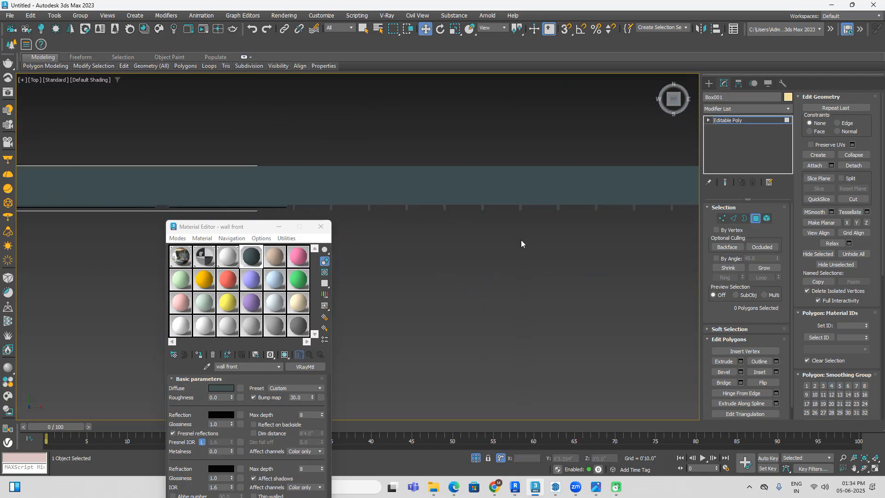
scroll(527, 238, down, 3)
middle_drag(641, 245, 574, 213)
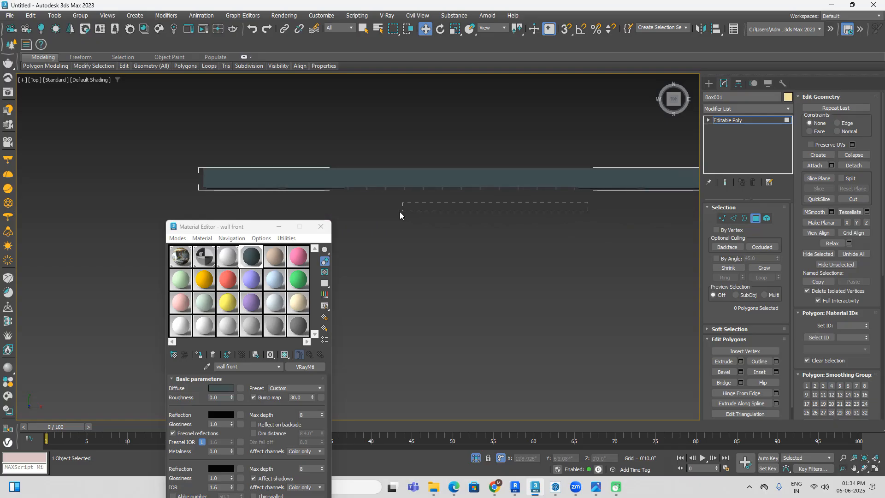
drag(333, 189, 333, 189)
alt+middle_drag(471, 248, 518, 241)
click(674, 96)
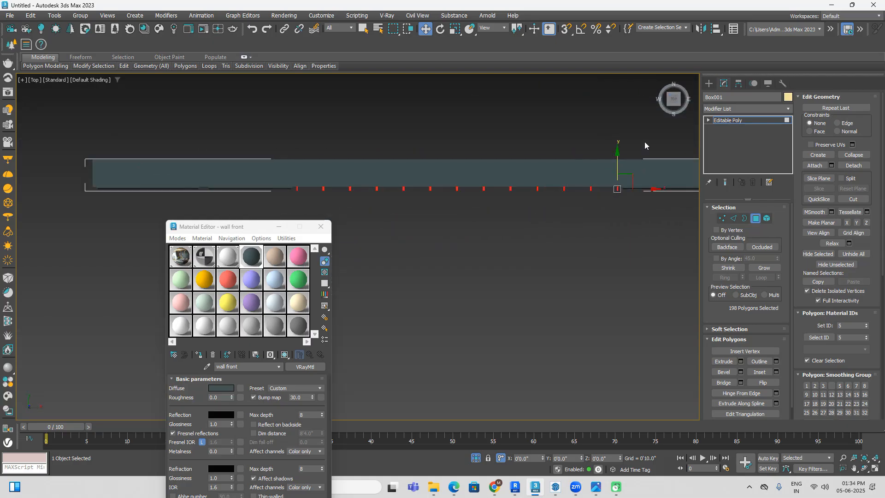
drag(647, 145, 540, 174)
drag(337, 189, 290, 193)
alt+middle_drag(404, 227, 526, 258)
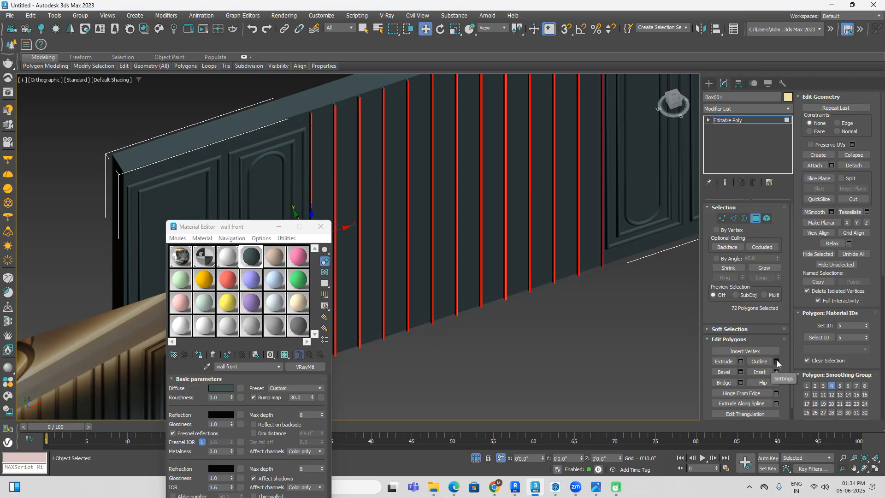
click(776, 362)
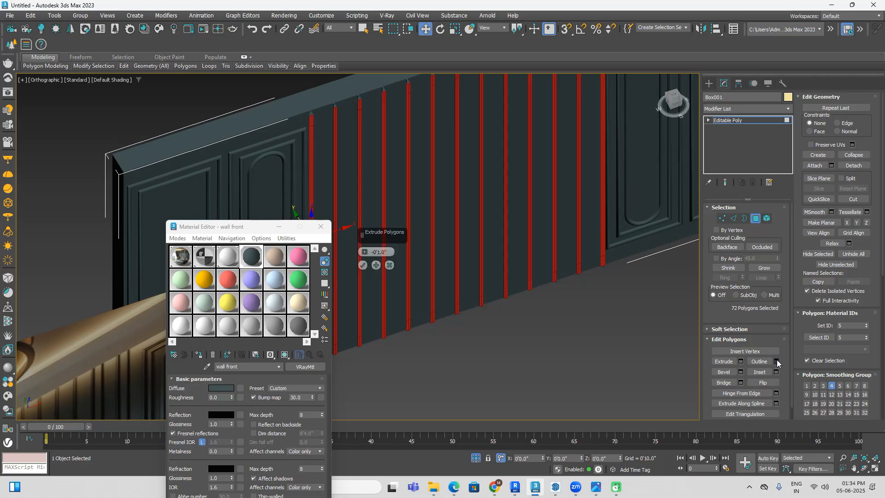
scroll(392, 152, up, 3)
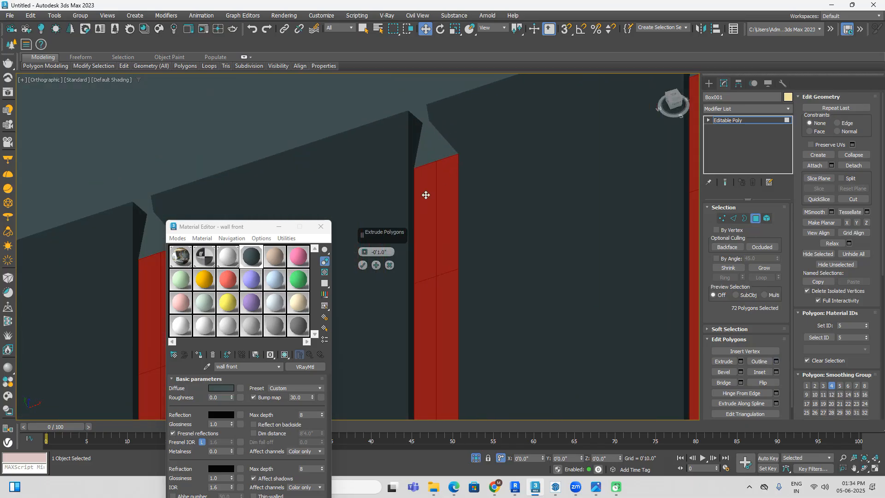
drag(365, 254, 375, 222)
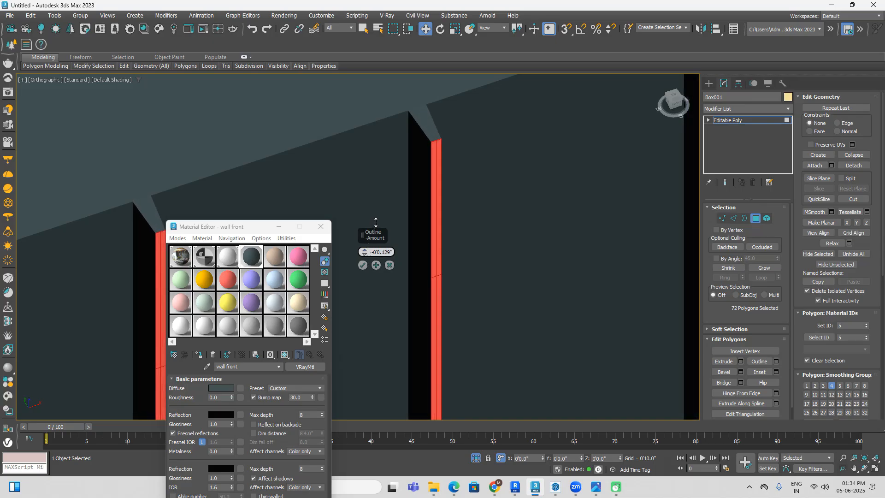
click(389, 265)
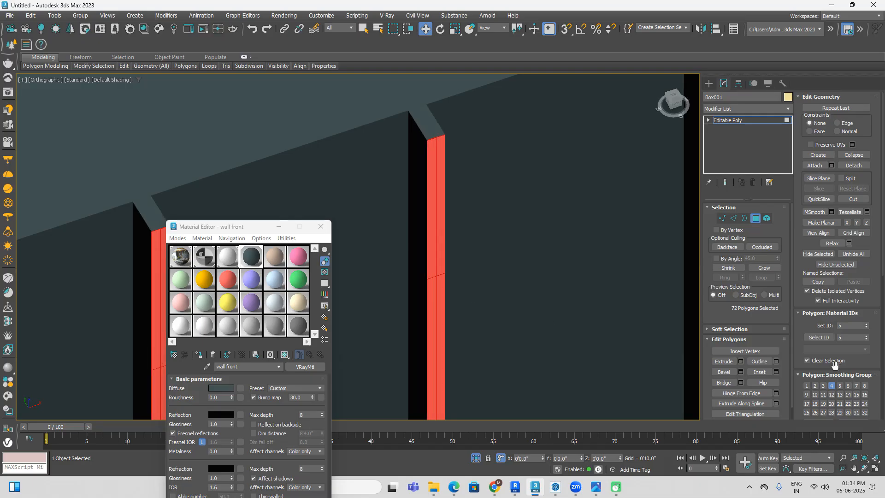
Step: Bevel the slats' front polygons with a height of 0.043" and an outline of -0.063", and leave polygon editing
click(741, 371)
drag(363, 282, 375, 252)
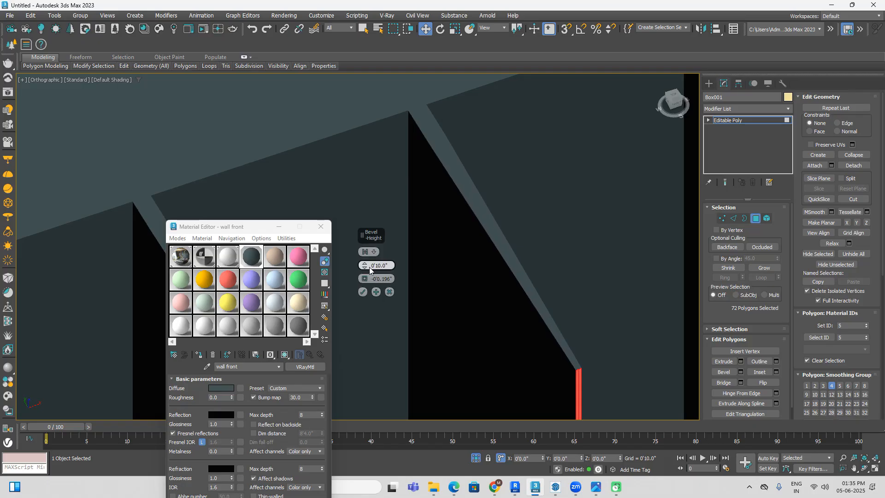
drag(366, 270, 456, 131)
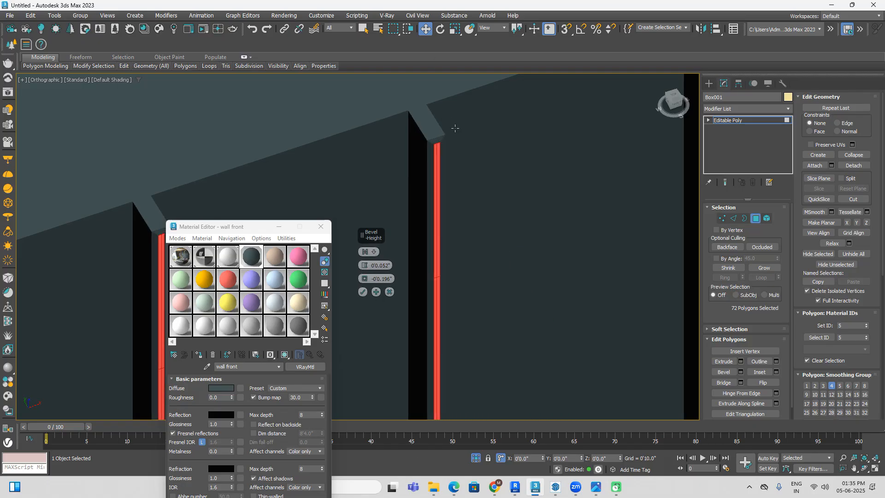
scroll(436, 143, up, 5)
mouse_move(368, 263)
mouse_down()
mouse_move(365, 251)
mouse_move(365, 272)
mouse_up()
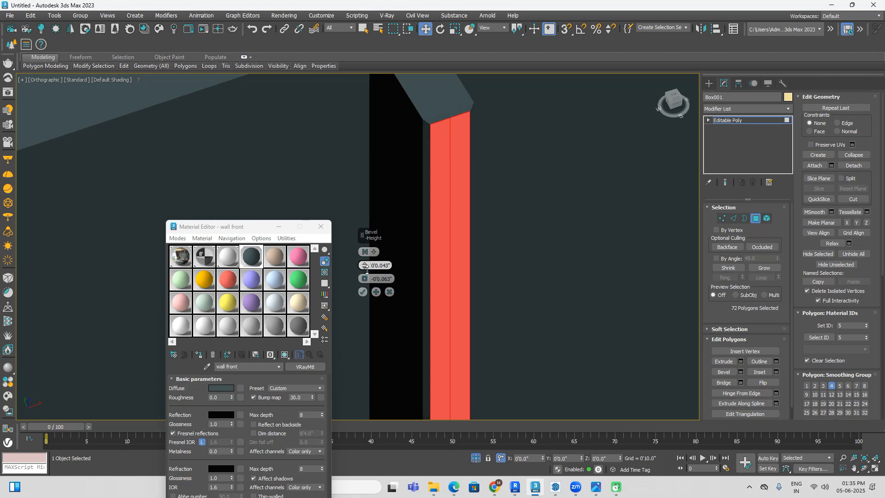
scroll(431, 118, up, 5)
scroll(509, 120, down, 8)
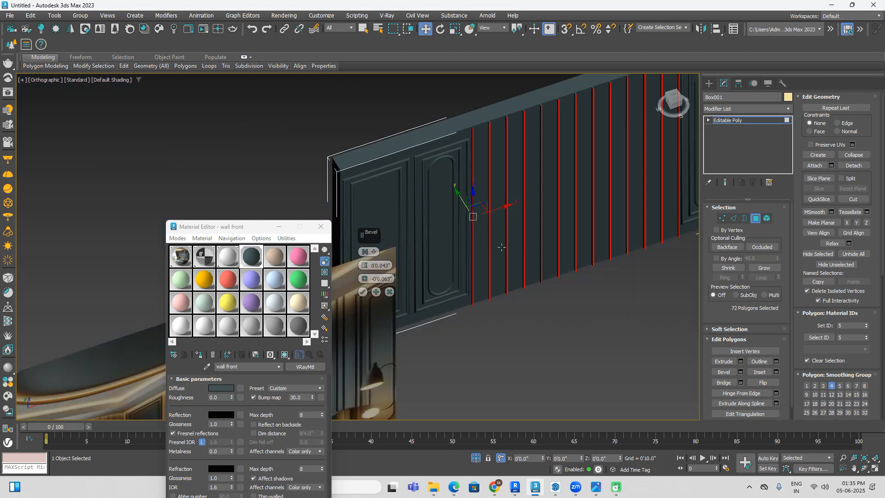
click(363, 292)
click(626, 337)
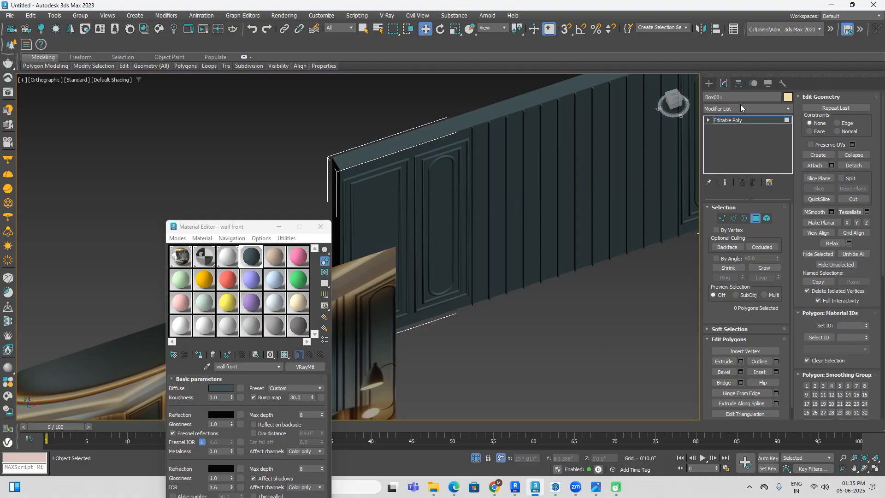
click(708, 83)
Step: Examine the round backlit mirror on the slatted wall in the reference image, and return to the front view
click(641, 251)
middle_drag(639, 249, 698, 243)
scroll(645, 264, down, 4)
middle_drag(612, 282, 618, 220)
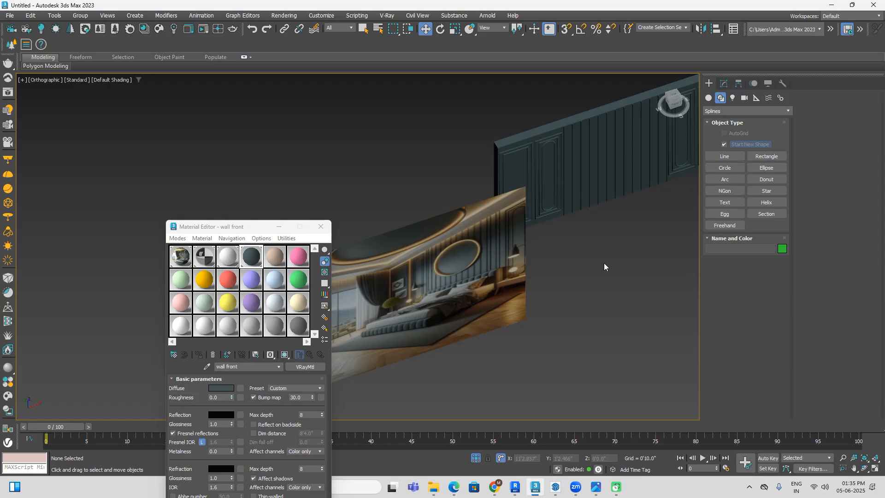
scroll(472, 259, up, 6)
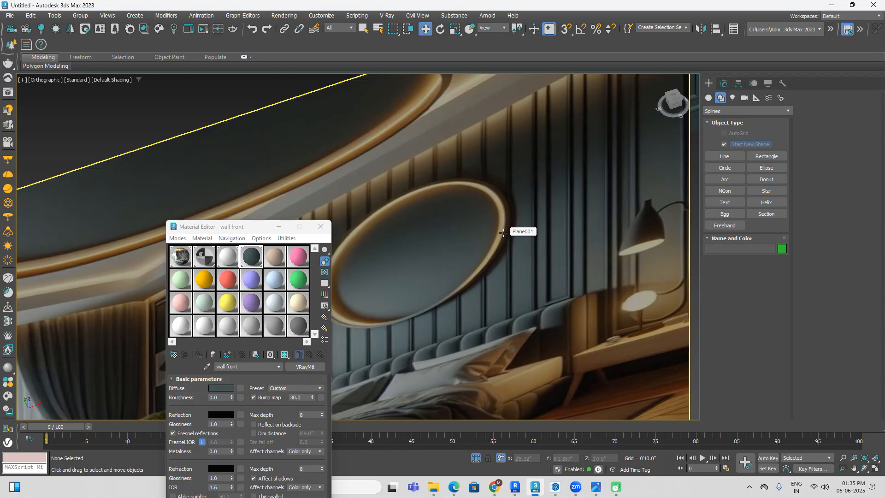
scroll(503, 232, down, 2)
middle_drag(527, 267, 550, 266)
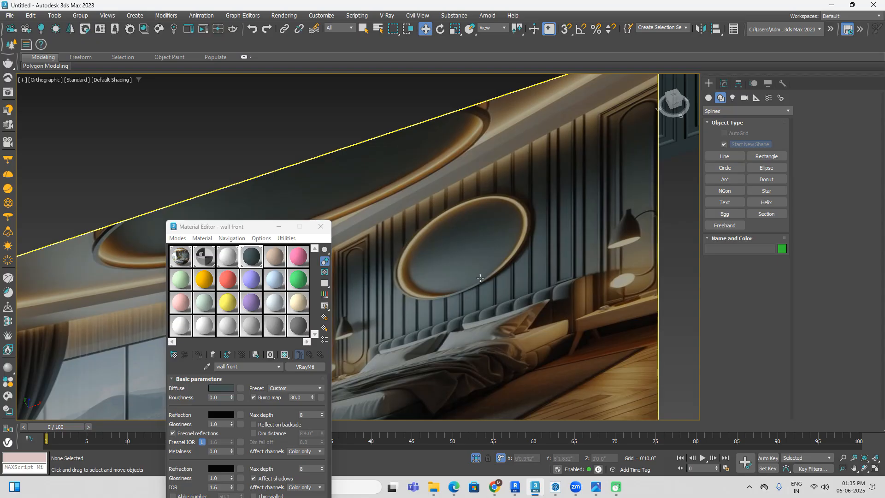
scroll(480, 272, down, 4)
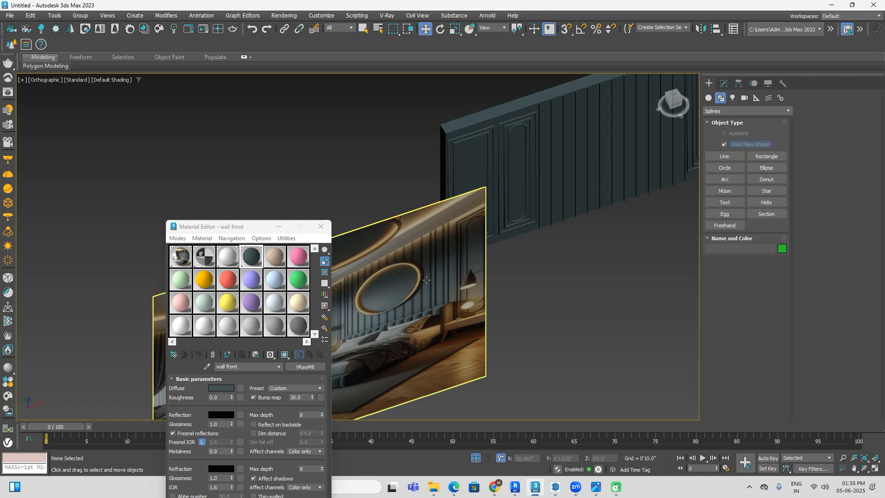
click(680, 101)
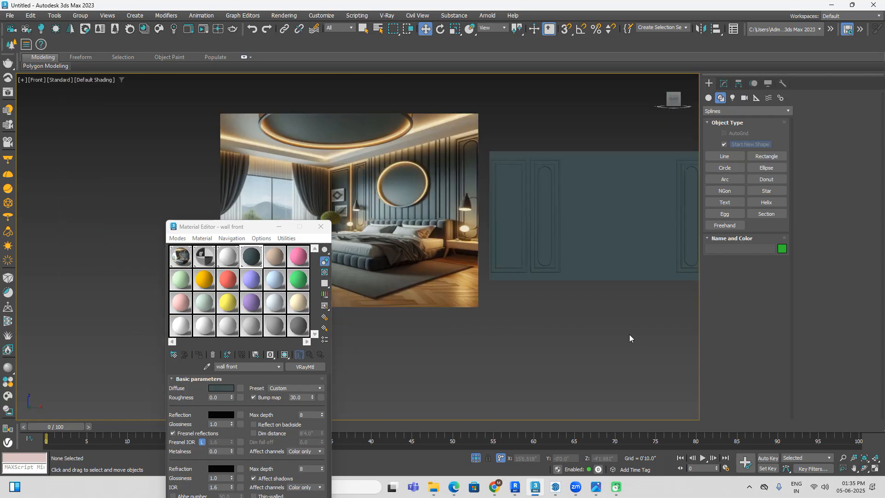
middle_drag(629, 334, 574, 325)
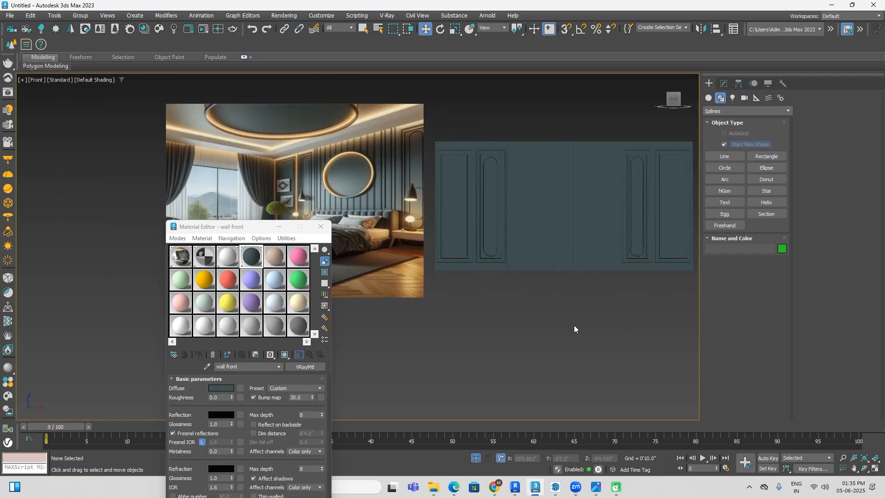
Step: Draw a cylinder of about 3'5.4" radius centred over the slatted wall in the front view, and raise its number of sides
click(709, 98)
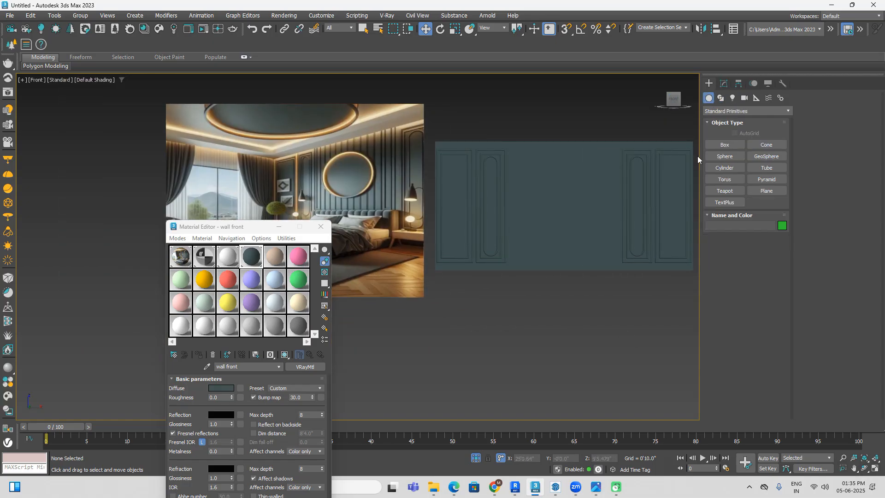
click(722, 168)
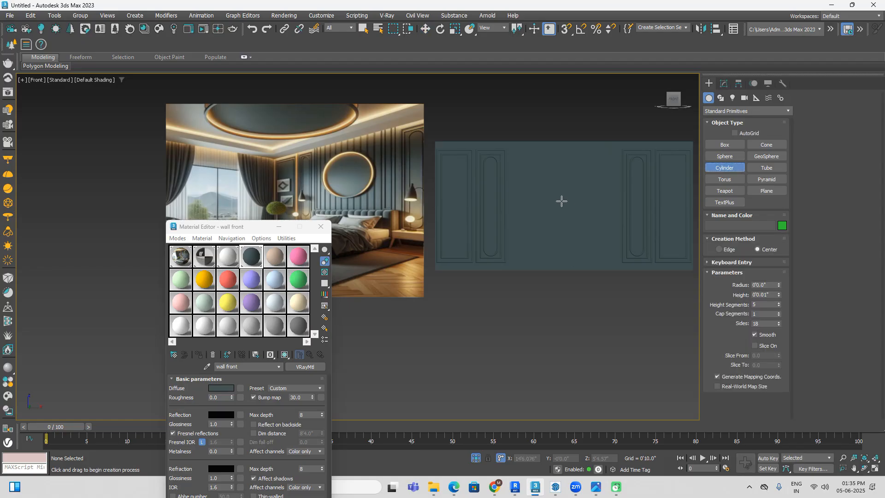
drag(564, 201, 602, 226)
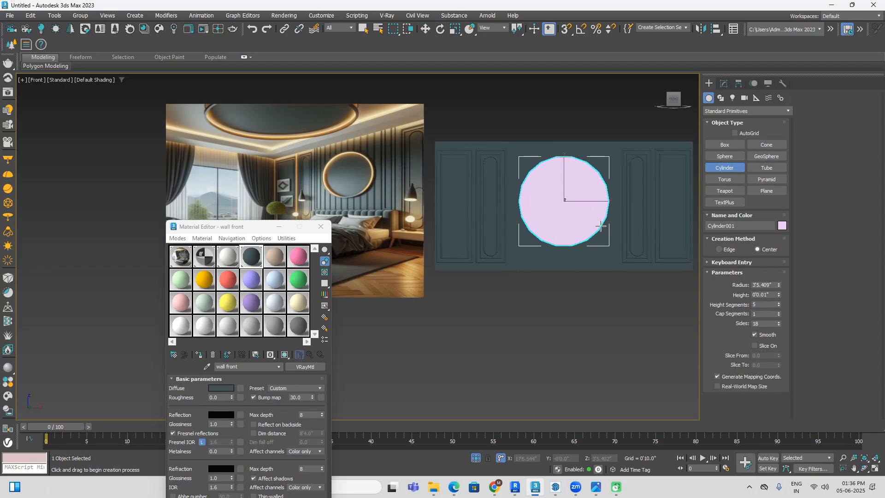
click(601, 217)
drag(779, 324, 779, 282)
alt+middle_drag(675, 307, 563, 212)
right_click(562, 232)
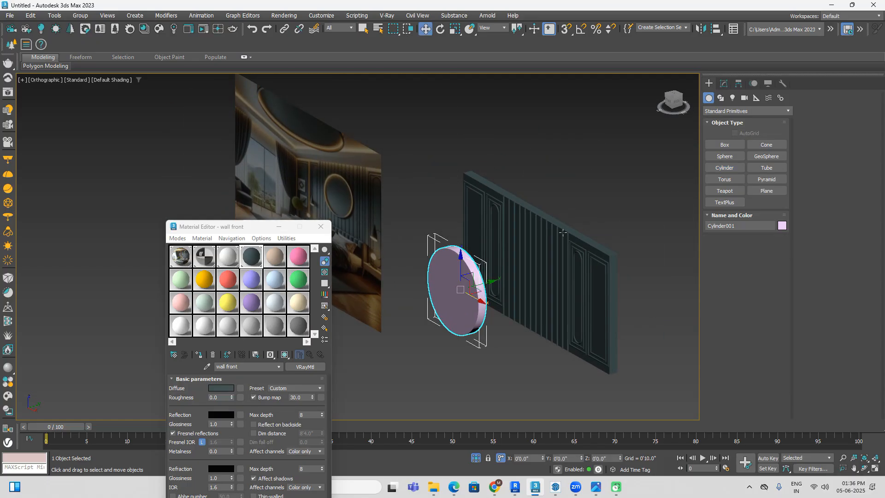
Step: Convert the new cylinder to an Editable Poly
scroll(510, 273, up, 3)
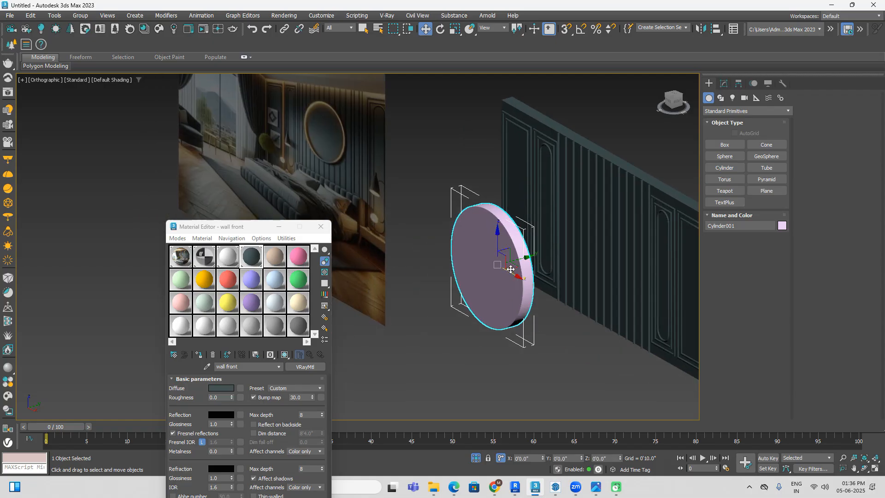
right_click(511, 269)
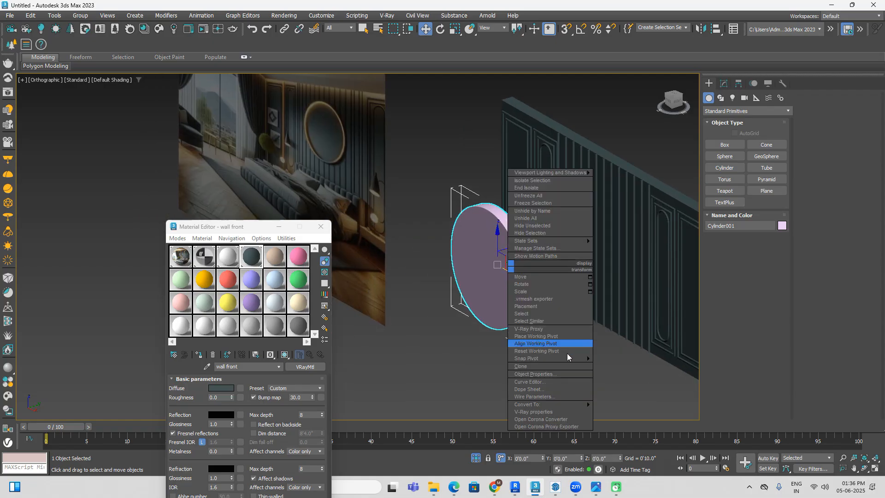
mouse_move(567, 404)
click(611, 412)
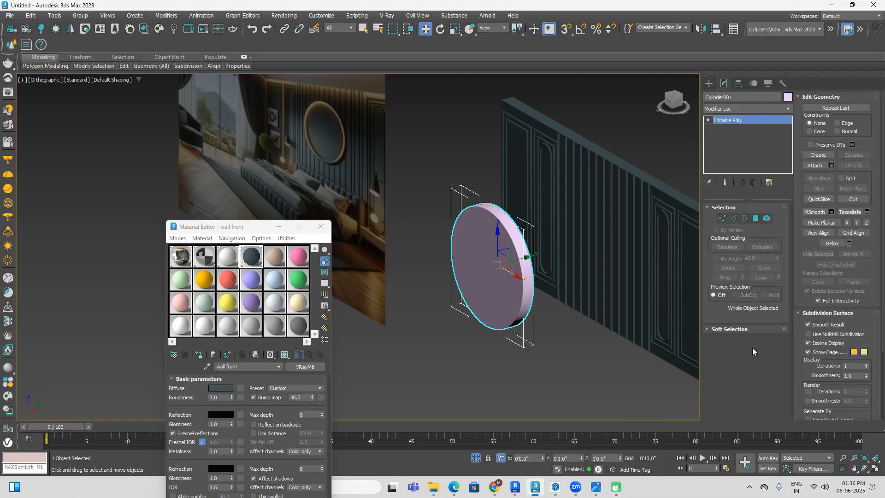
Step: Examine the frame and glowing edge of the round mirror in the reference image, and return to the cylinder
middle_drag(579, 224, 669, 246)
scroll(415, 142, up, 5)
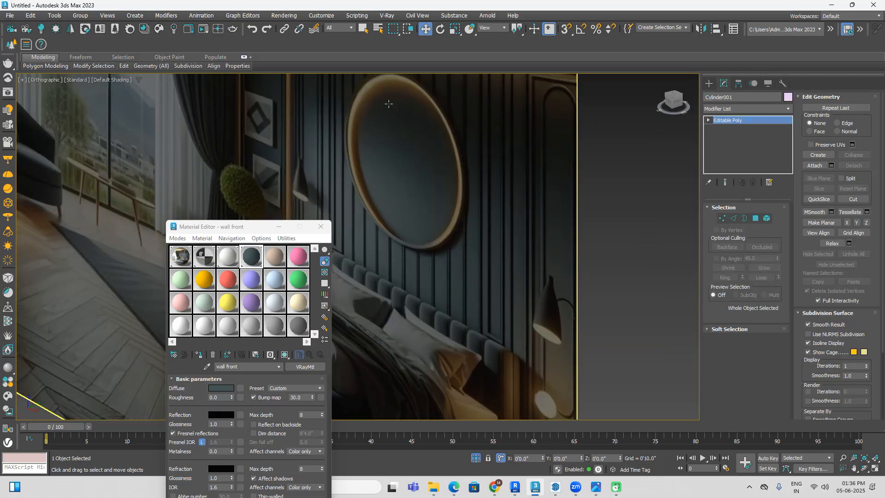
scroll(421, 221, down, 8)
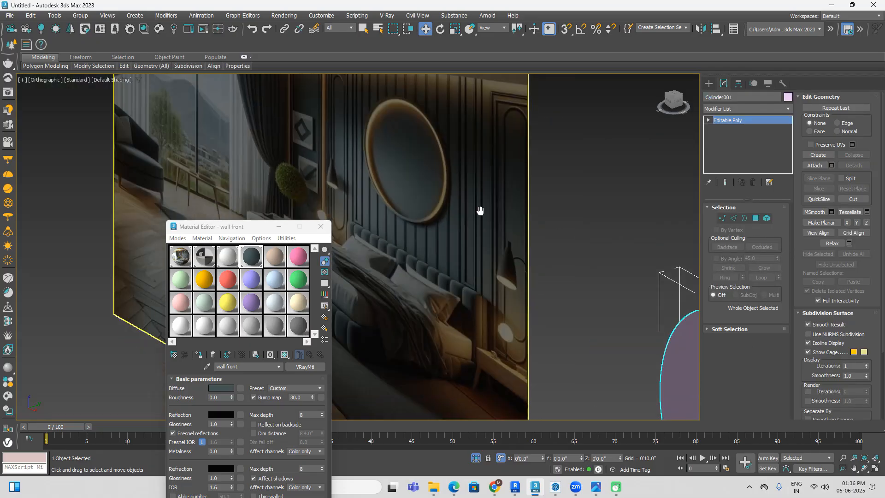
scroll(374, 164, up, 2)
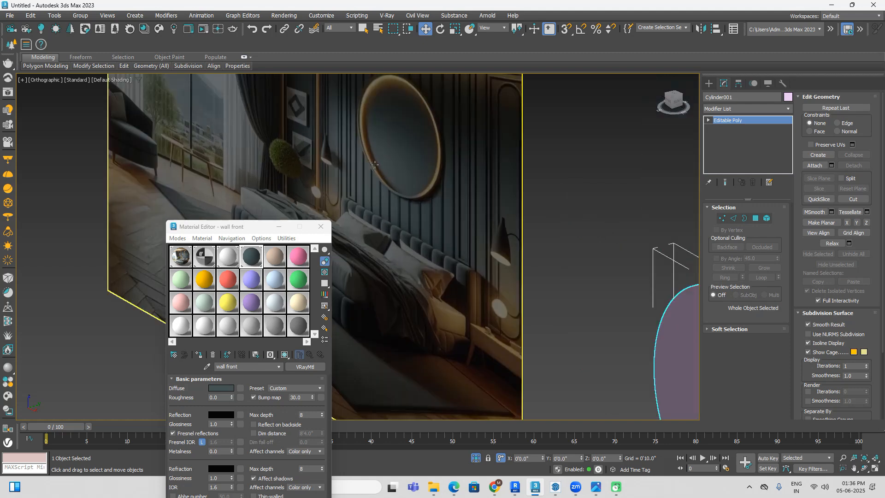
middle_drag(422, 163, 395, 91)
middle_drag(612, 230, 510, 164)
scroll(510, 164, down, 2)
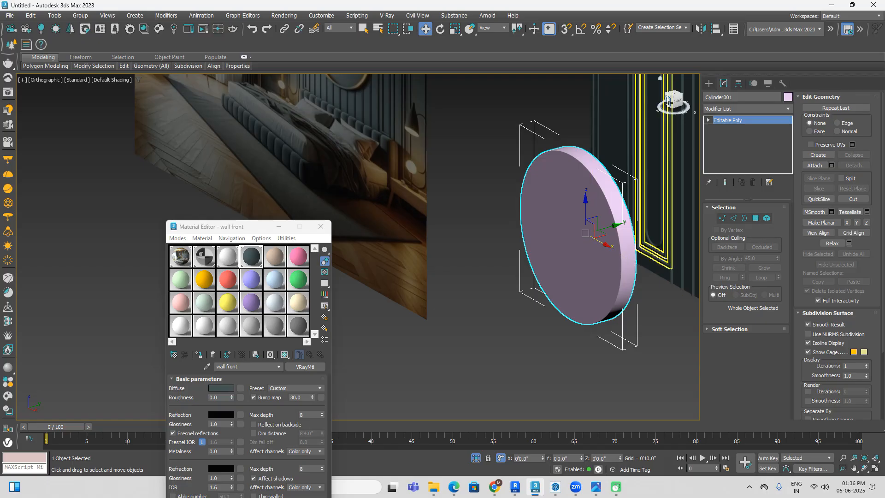
middle_drag(468, 181, 513, 320)
scroll(376, 166, up, 2)
scroll(376, 166, down, 3)
middle_drag(510, 243, 515, 158)
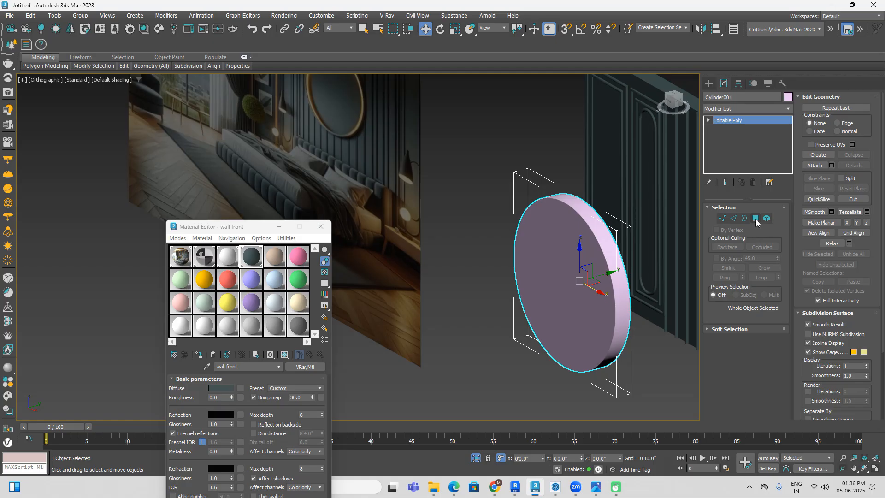
Step: Select the cylinder's large front polygon and inset it by 1.0"
click(756, 220)
click(585, 287)
alt+middle_drag(684, 350, 722, 370)
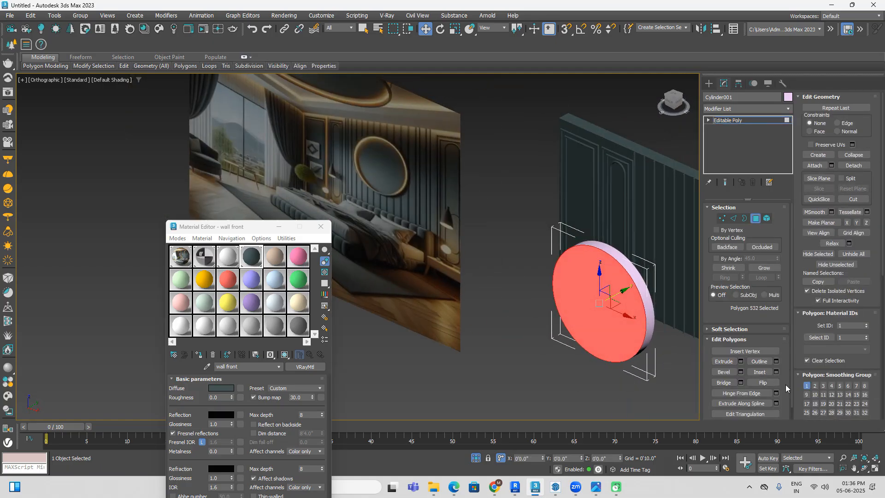
click(776, 372)
scroll(636, 310, up, 2)
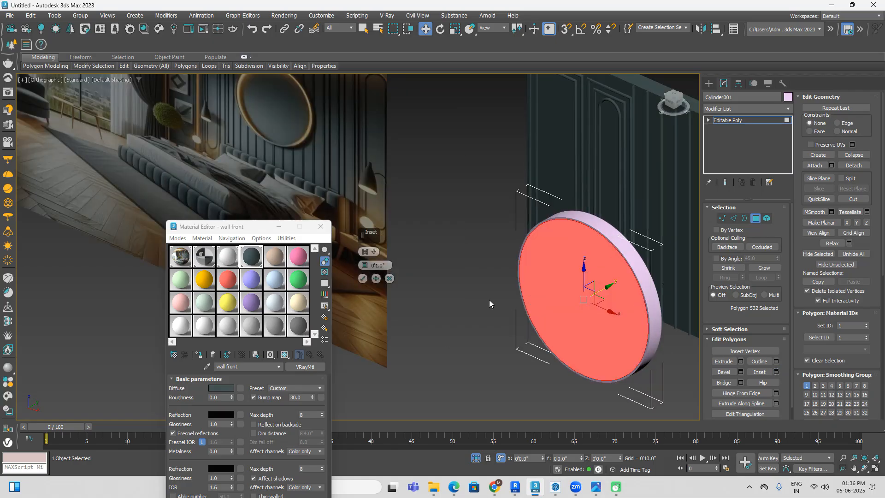
click(362, 278)
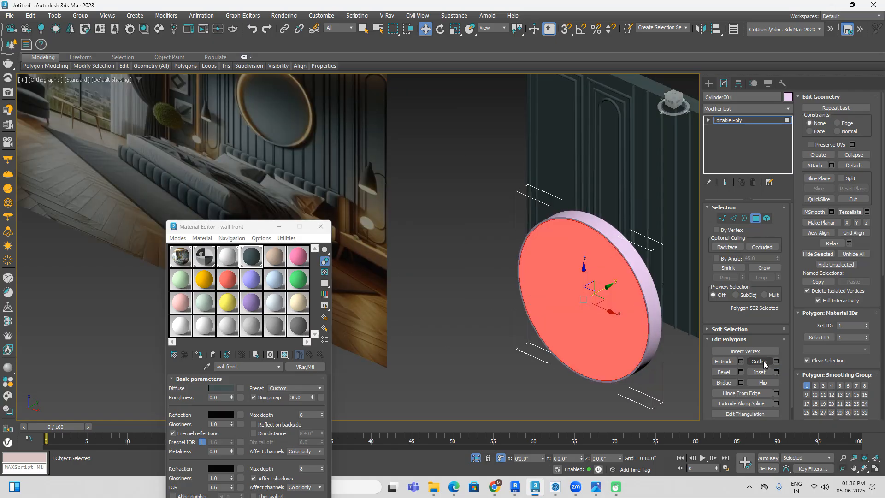
Step: Extrude the inset front polygon inward by -6.303" and look at the cylinder from the top
click(741, 362)
drag(365, 266, 385, 300)
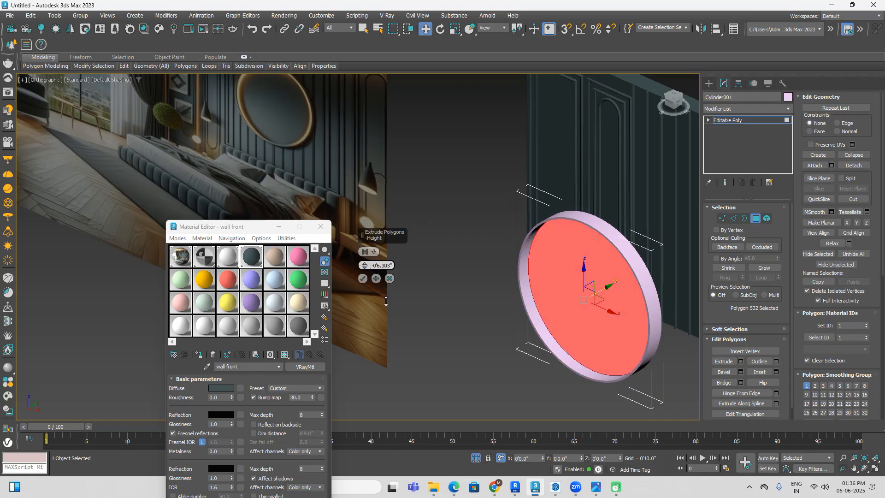
click(673, 95)
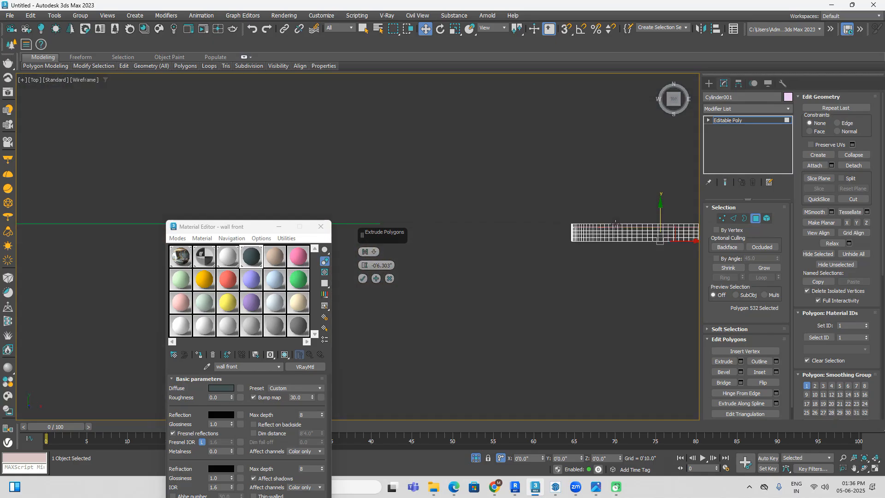
scroll(562, 194, up, 6)
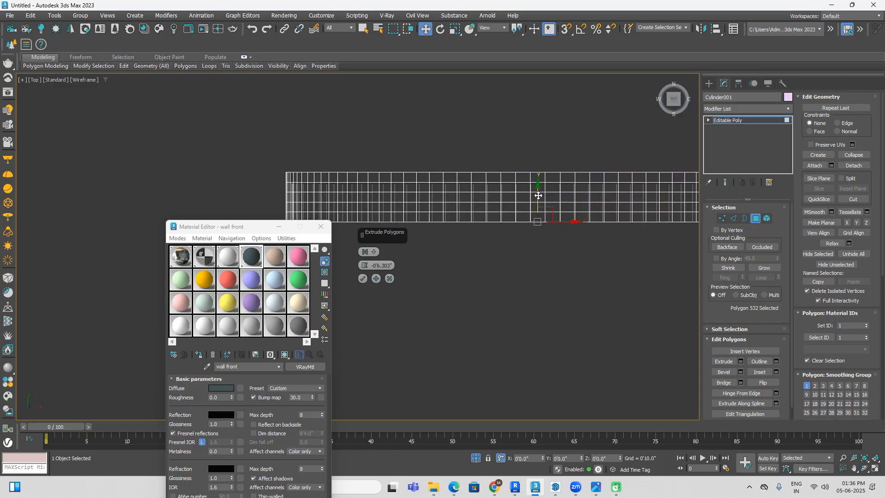
drag(537, 195, 540, 189)
key(ctrl+z)
alt+middle_drag(588, 278, 567, 255)
key(F3)
drag(554, 202, 556, 200)
key(ctrl+z)
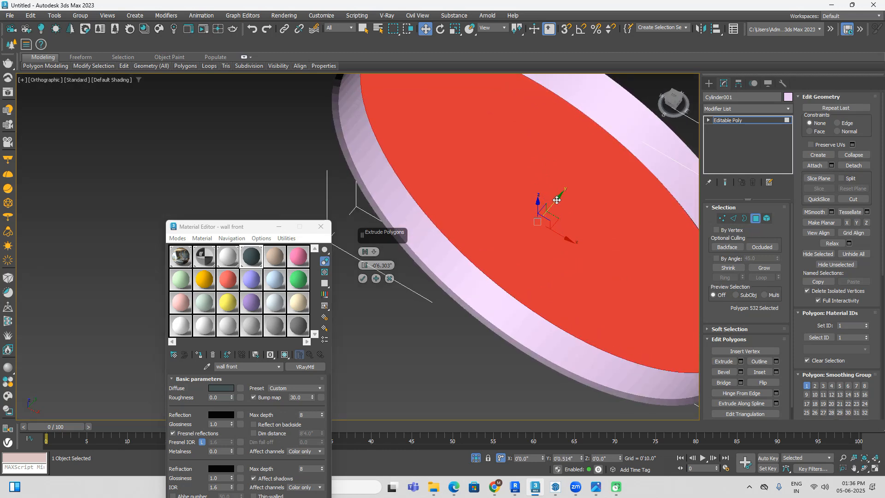
Step: In the top wireframe view, move the recessed polygon further back along Y to near the cylinder's rear, and accept the extrusion
click(673, 98)
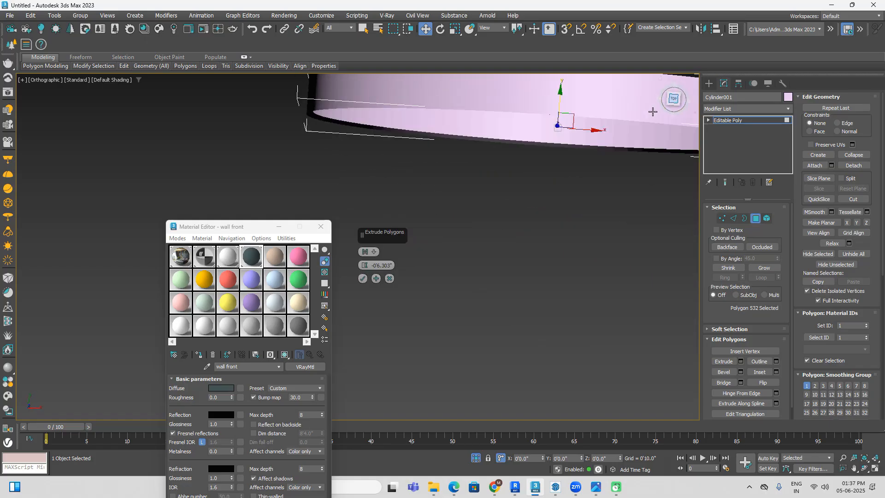
key(F3)
drag(549, 204, 557, 185)
click(364, 279)
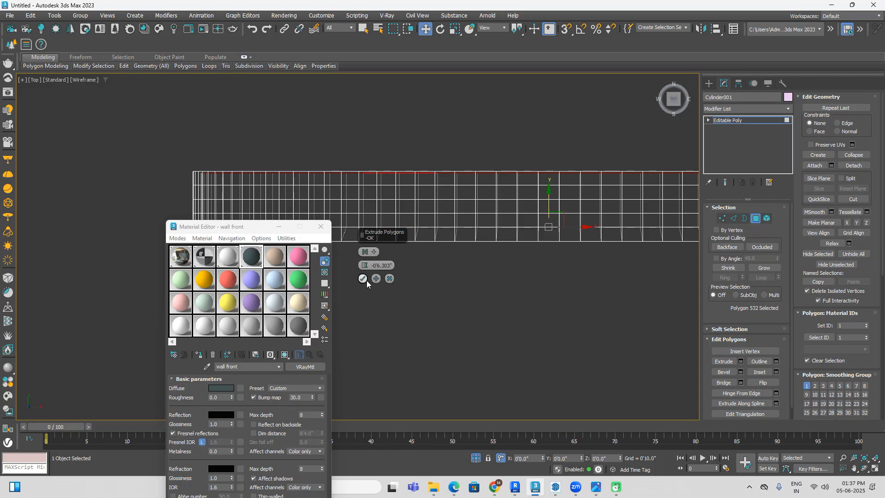
Step: Clear the polygon selection and examine the recess and its inner wall in a shaded, angled view
click(519, 288)
scroll(548, 294, down, 3)
middle_drag(556, 296, 548, 237)
scroll(548, 237, up, 1)
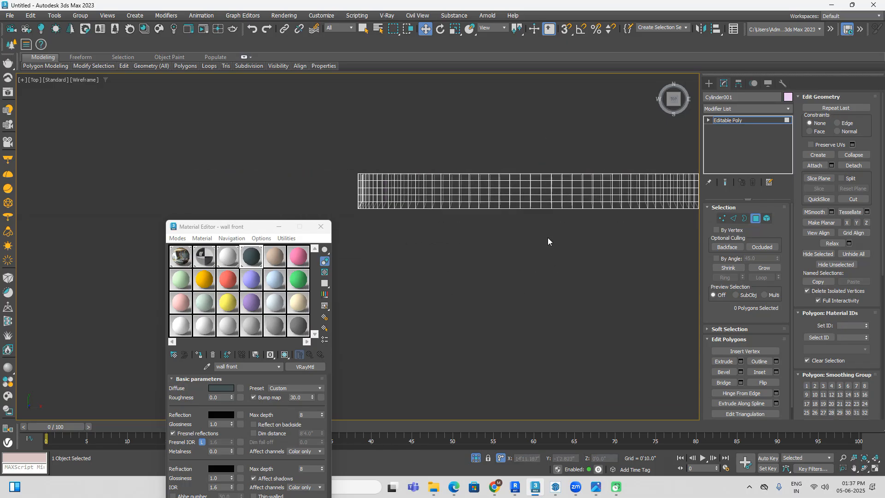
key(F3)
scroll(556, 249, down, 2)
alt+middle_drag(568, 269, 521, 292)
scroll(521, 292, up, 6)
click(515, 302)
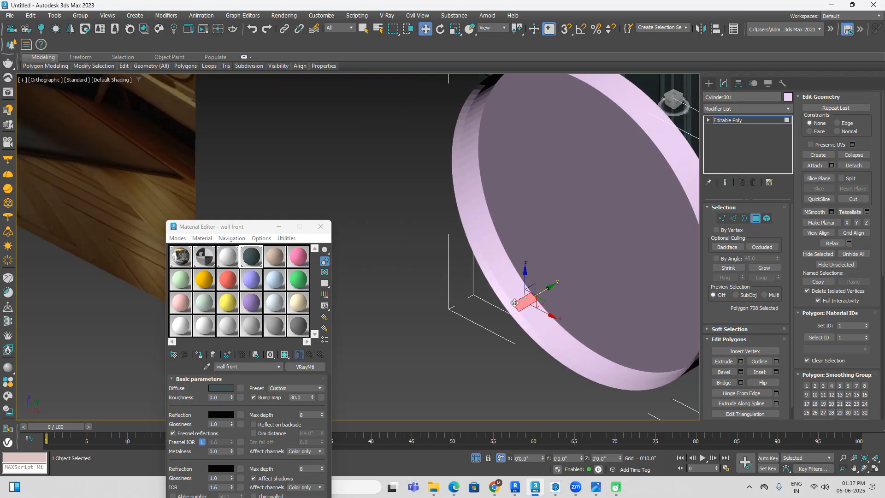
click(709, 84)
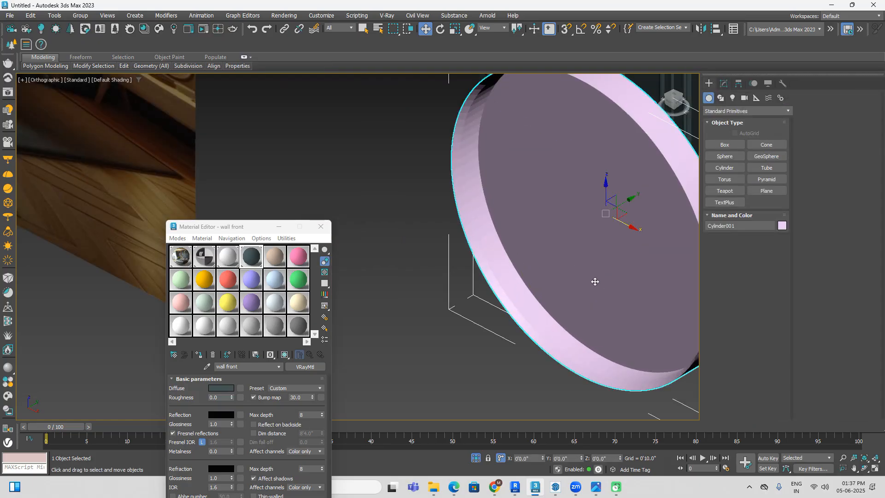
click(723, 83)
click(722, 218)
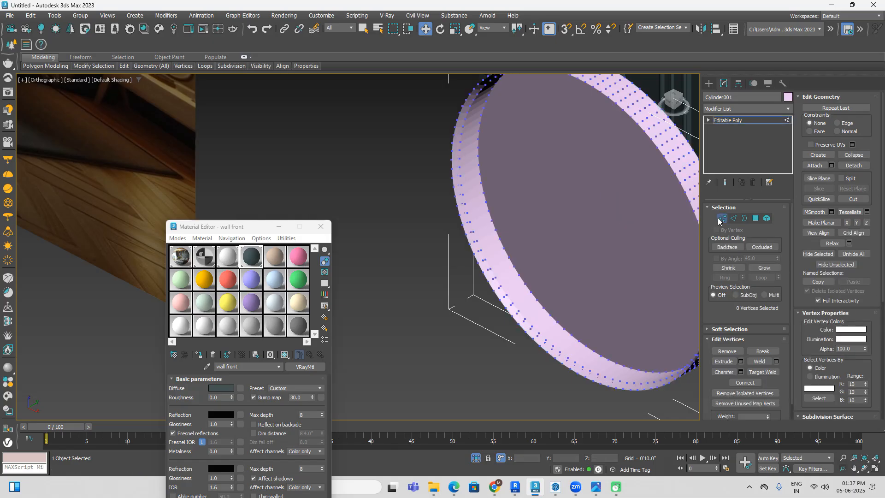
Step: Leave vertex editing and, from the top view, scale the whole cylinder down along Y to reduce its depth
drag(674, 99, 648, 104)
key(t)
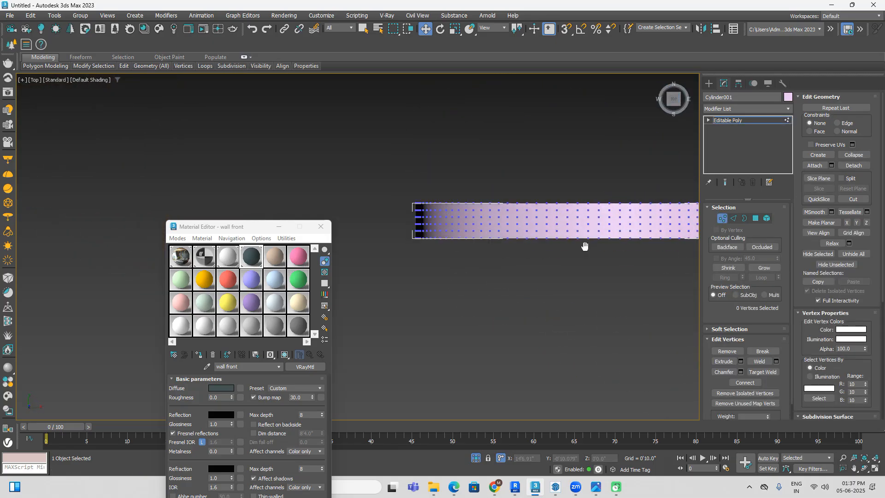
key(F3)
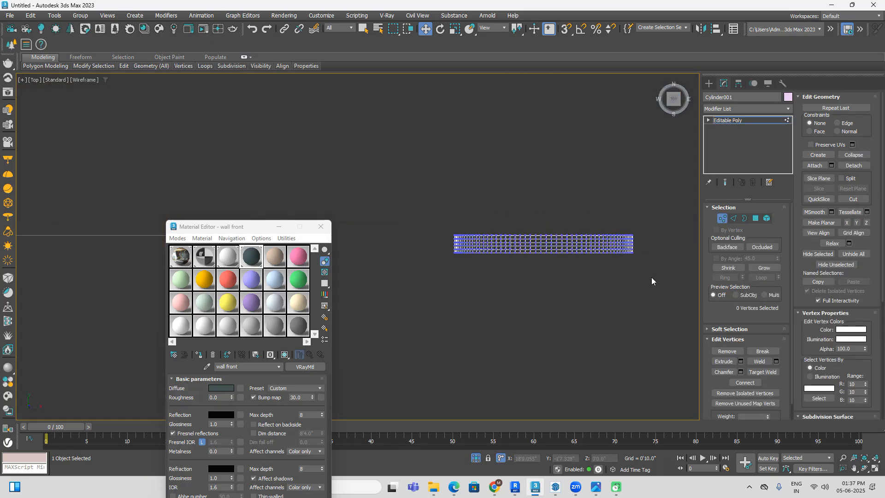
click(709, 83)
click(618, 138)
click(591, 242)
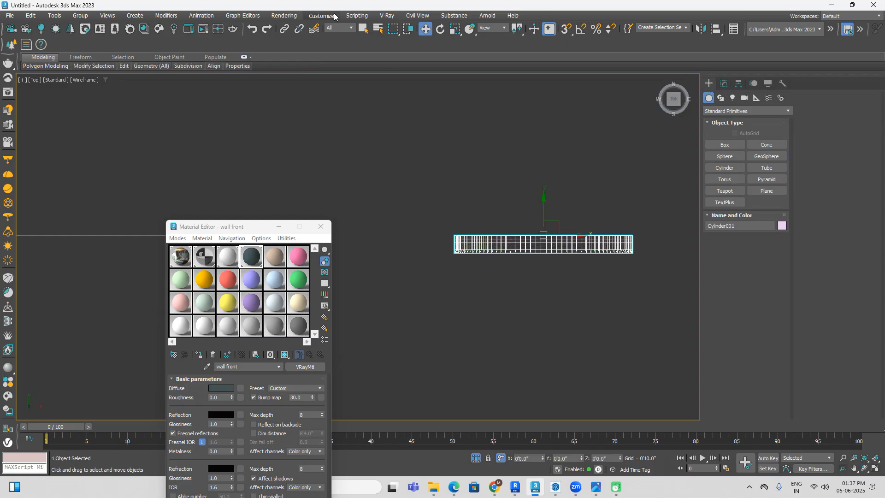
click(455, 28)
drag(544, 195, 548, 221)
key(F3)
alt+middle_drag(582, 320, 571, 273)
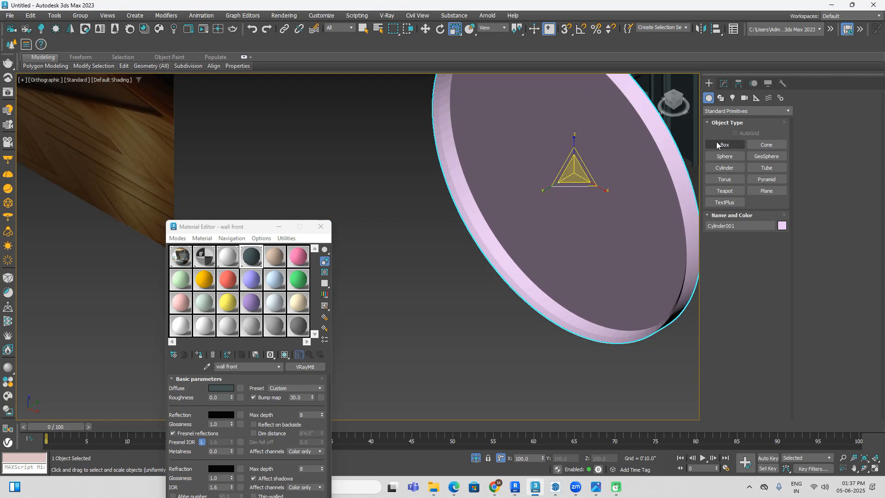
Step: In edge editing with edged faces displayed, select the full ring of edges crossing the recess's inner wall
click(724, 84)
click(733, 219)
scroll(519, 290, up, 5)
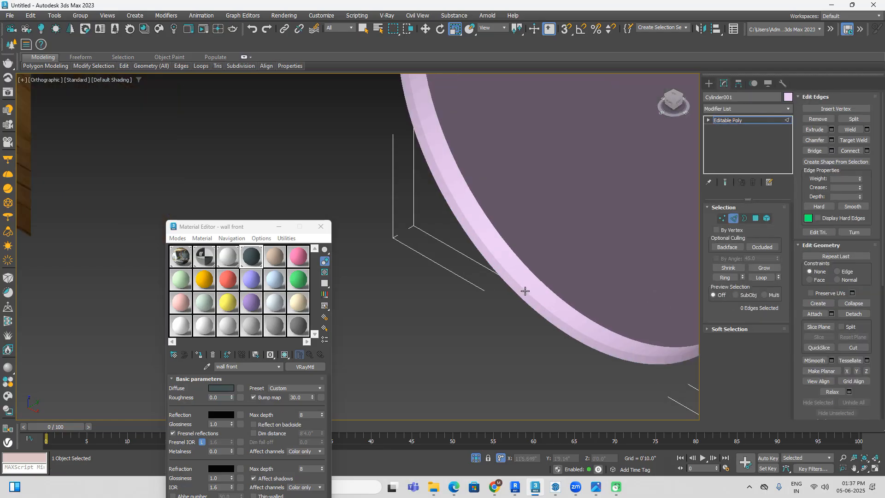
scroll(530, 280, up, 2)
click(520, 263)
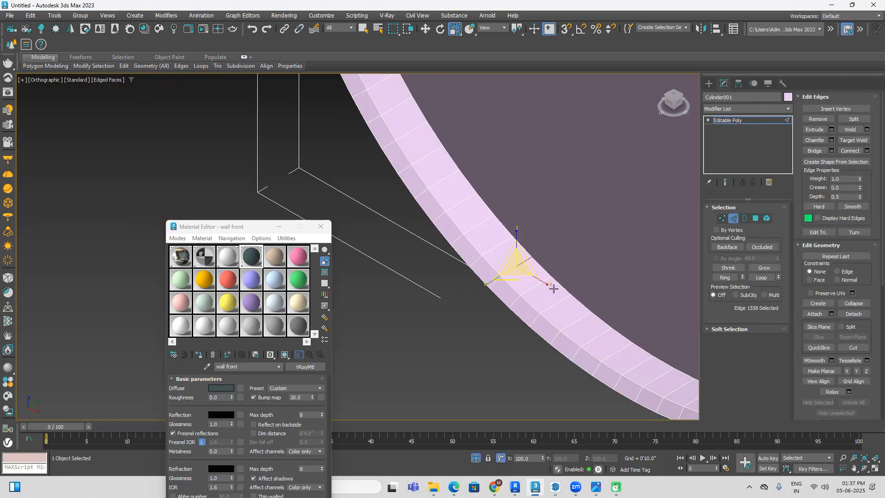
scroll(553, 287, up, 2)
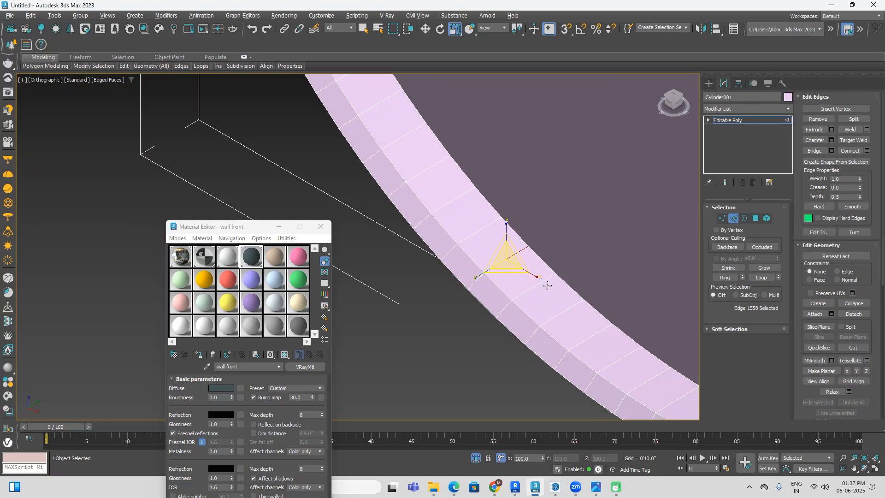
shift+click(547, 285)
scroll(530, 295, down, 4)
Step: Connect the selected ring of edges with 1 segment, pinch 0 and slide 0
right_click(515, 305)
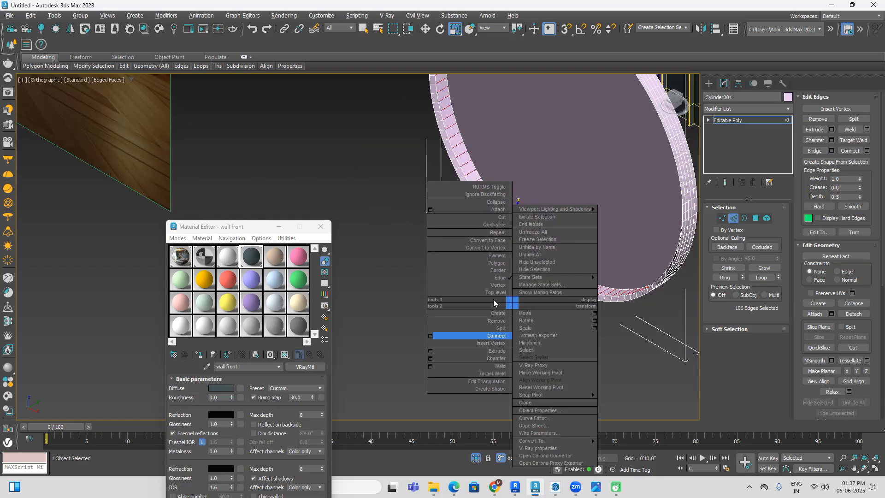
click(430, 335)
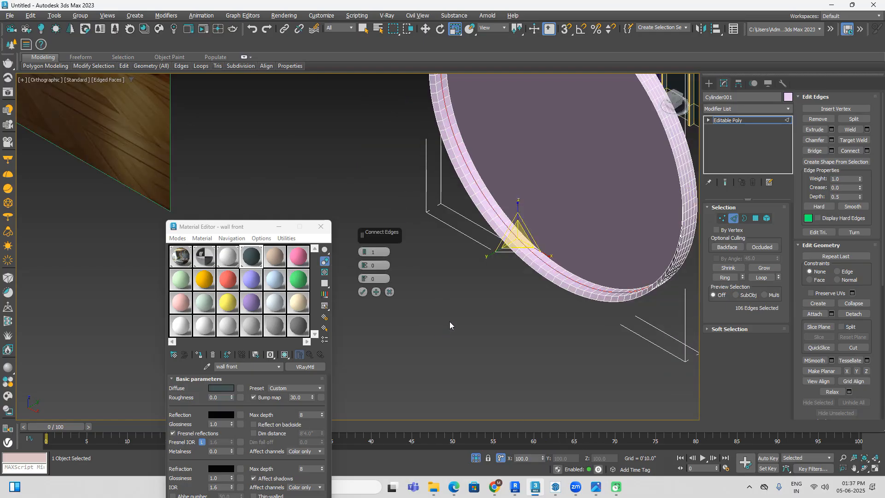
click(362, 292)
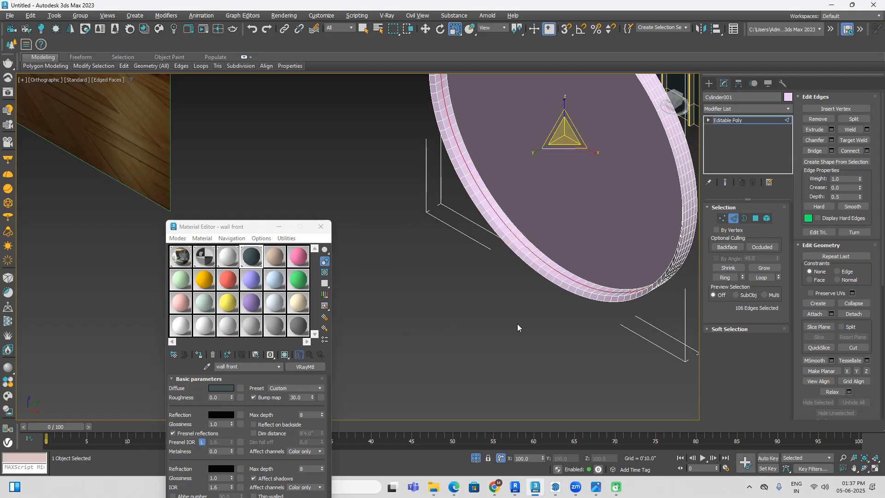
Step: Switch to polygon editing and select one polygon in the outer row of the recess's divided inner wall
click(757, 219)
scroll(545, 267, up, 3)
click(545, 267)
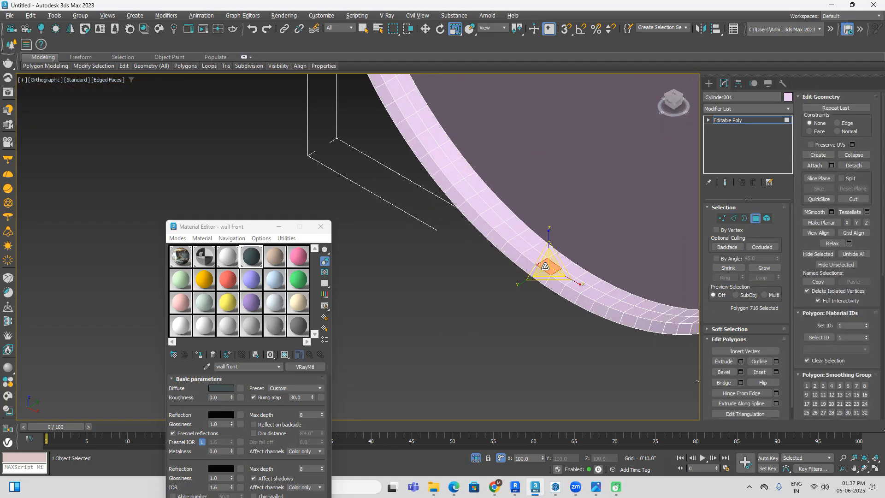
scroll(599, 293, down, 3)
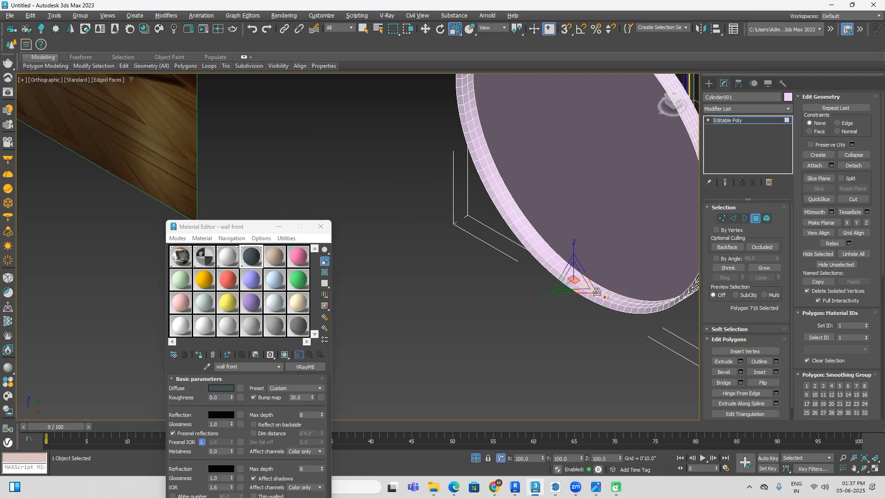
scroll(593, 288, up, 1)
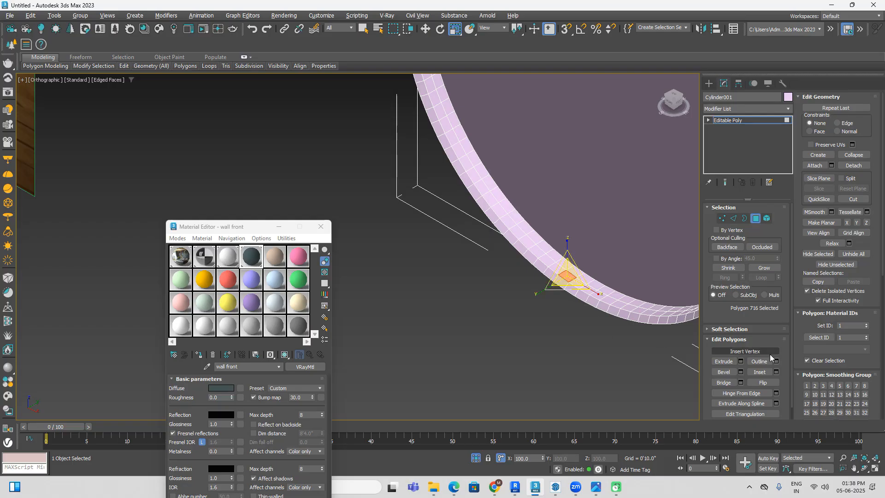
scroll(555, 289, up, 3)
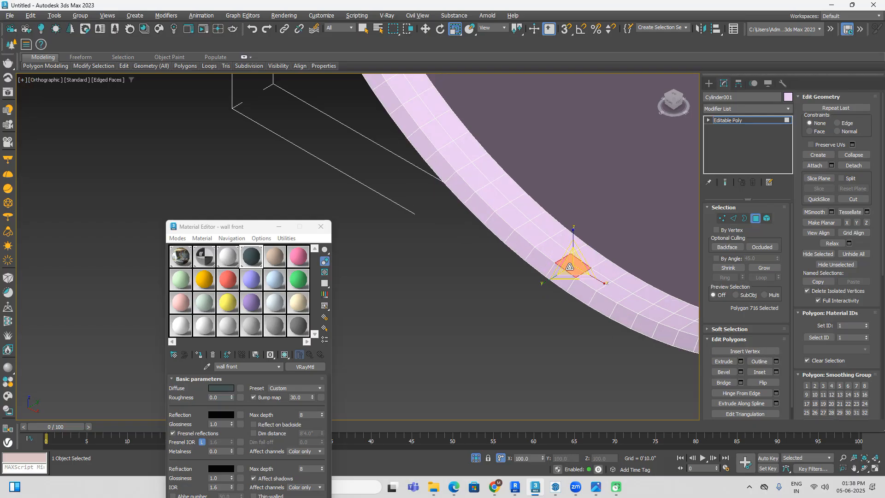
key(q)
ctrl+click(599, 285)
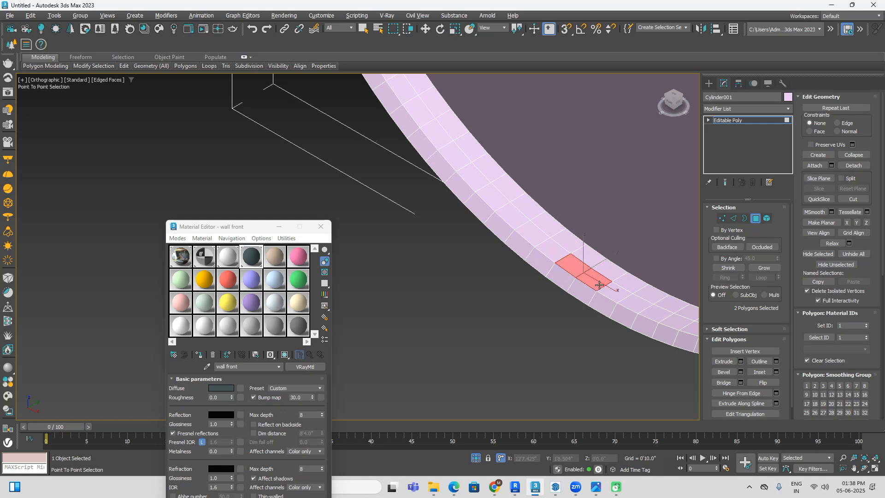
ctrl+click(615, 289)
ctrl+click(636, 300)
ctrl+click(659, 312)
ctrl+click(687, 322)
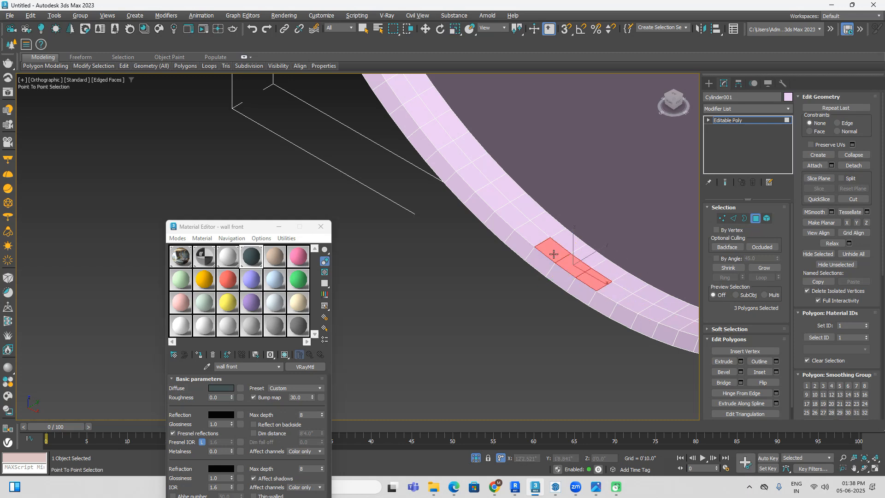
right_click(411, 98)
Step: Extend the selection from the single polygon along the same row, covering 18 adjoining polygons of the inner wall
scroll(414, 105, down, 4)
middle_drag(416, 106, 433, 310)
scroll(433, 311, down, 3)
scroll(468, 346, up, 5)
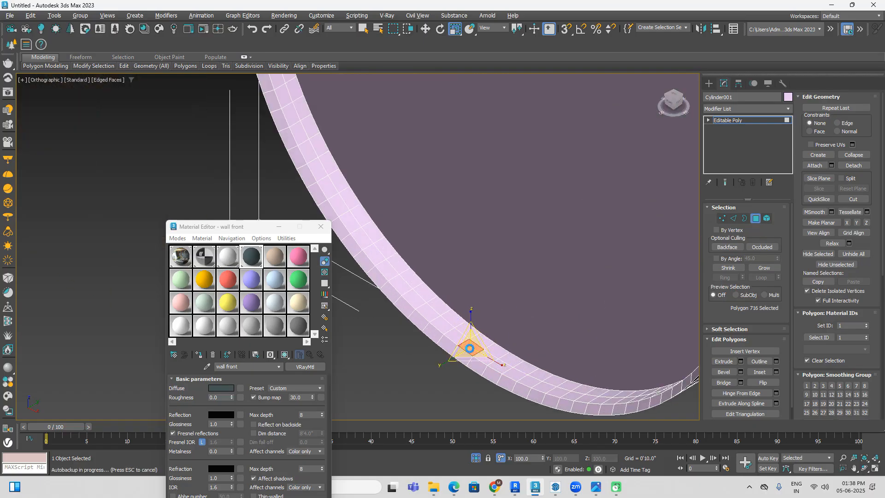
click(454, 334)
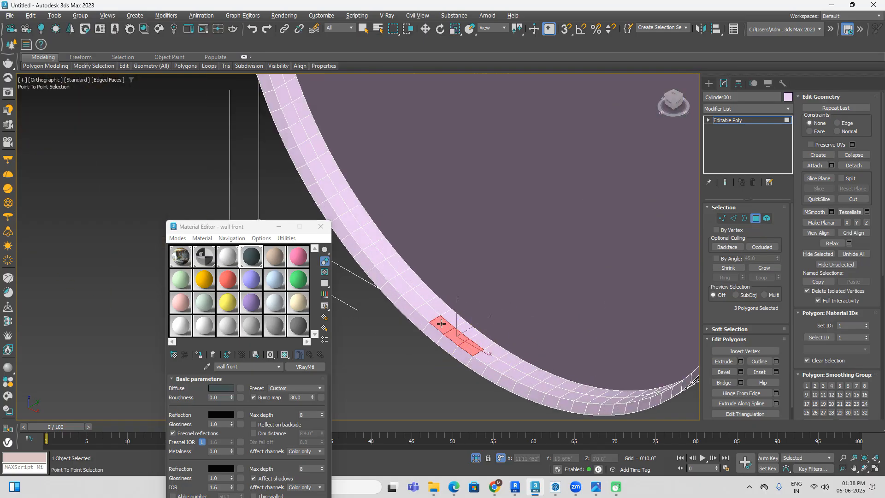
click(317, 166)
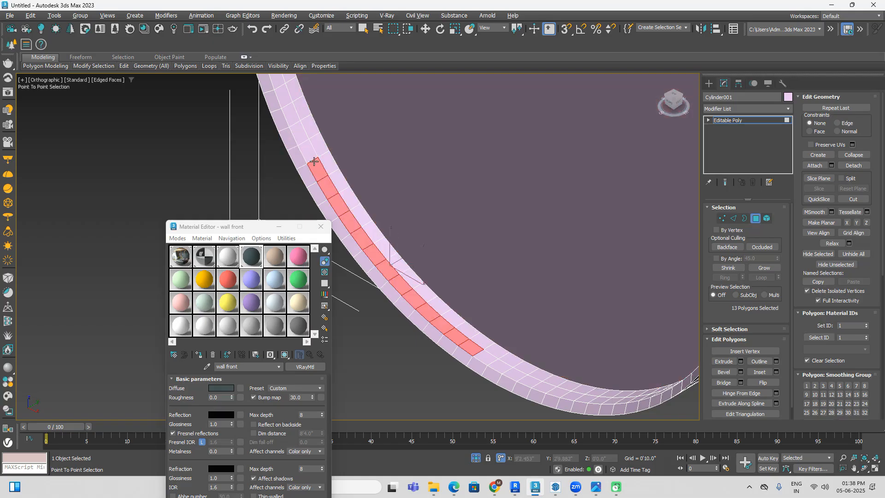
click(277, 87)
right_click(277, 84)
scroll(415, 279, down, 5)
middle_drag(449, 313, 479, 396)
alt+middle_drag(533, 400, 526, 339)
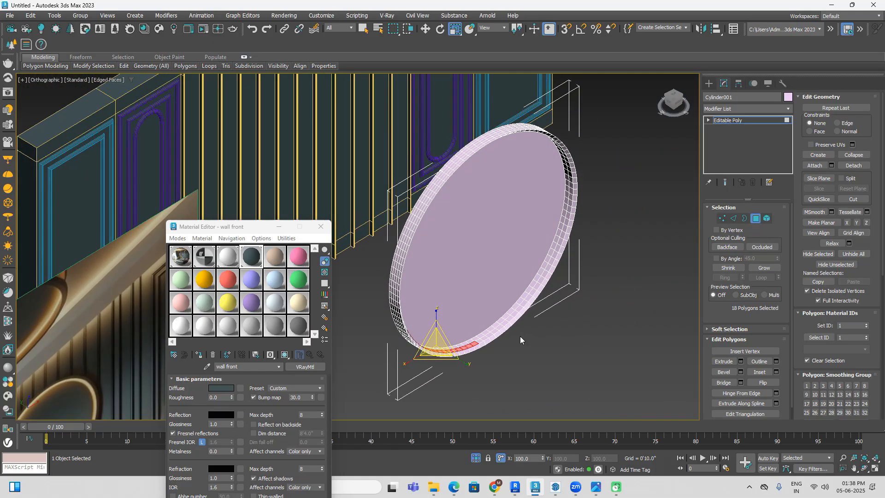
Step: Add the next 10 polygons of the row along the lower curve of the inner wall to the selection
scroll(498, 339, up, 5)
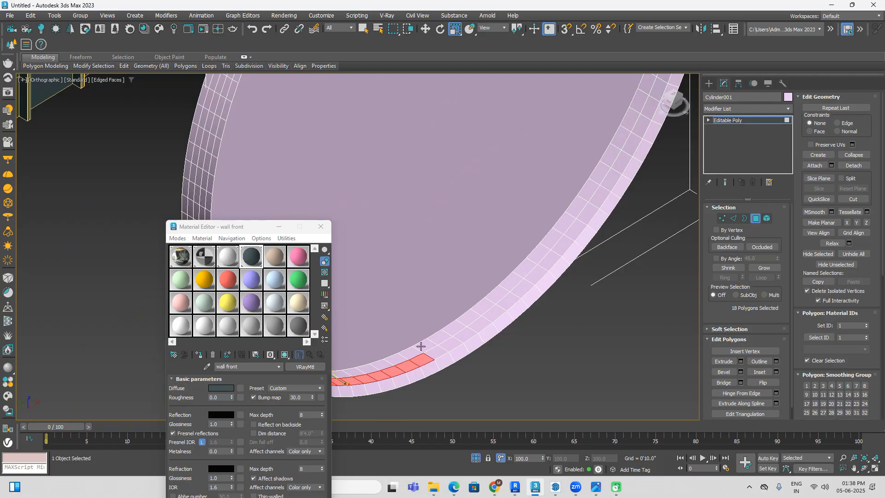
scroll(426, 341, up, 2)
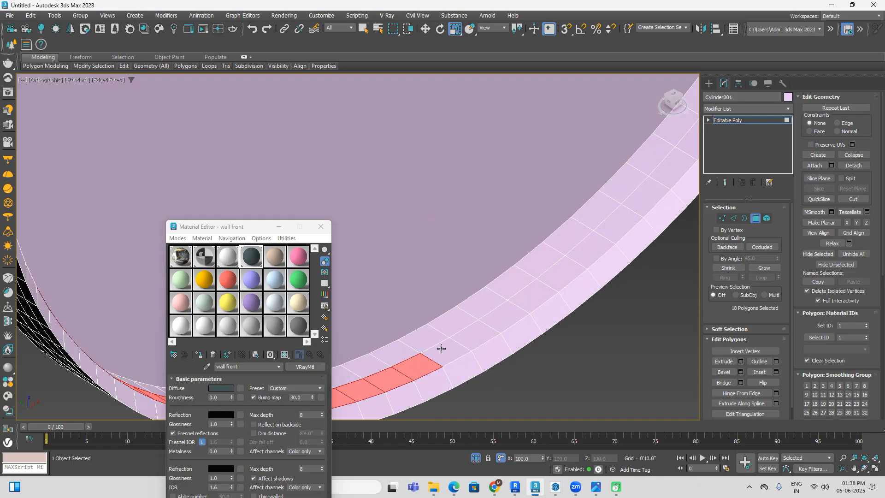
ctrl+click(441, 348)
mouse_move(477, 339)
shift+mouse_down()
mouse_move(579, 257)
mouse_move(691, 138)
shift+mouse_up()
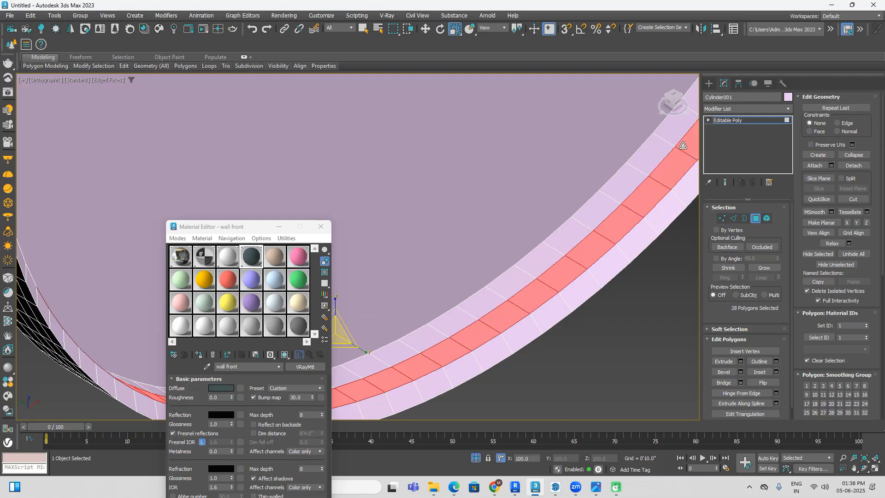
scroll(635, 227, down, 3)
middle_drag(635, 230, 492, 405)
middle_drag(567, 323, 535, 356)
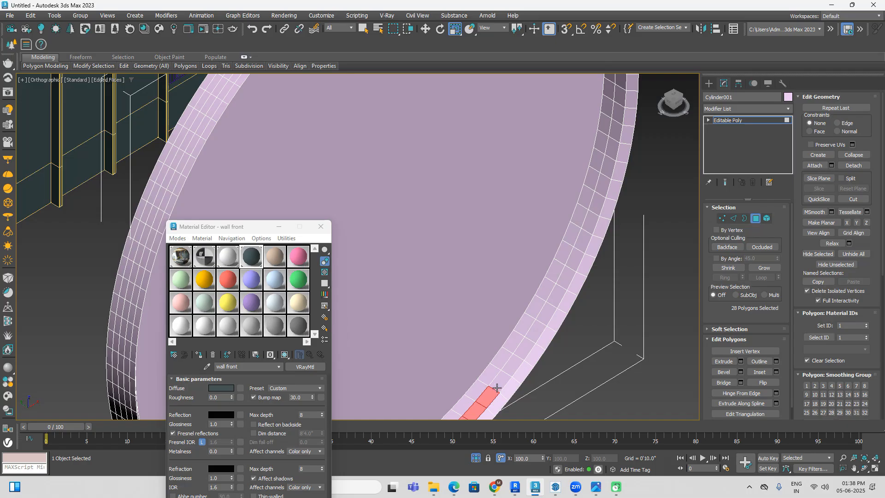
Step: Continue adding the row's polygons up the mirror's side and over its upper curve, reaching 79 selected polygons
mouse_move(499, 381)
shift+mouse_down()
mouse_move(545, 319)
mouse_move(605, 170)
mouse_move(619, 84)
shift+mouse_up()
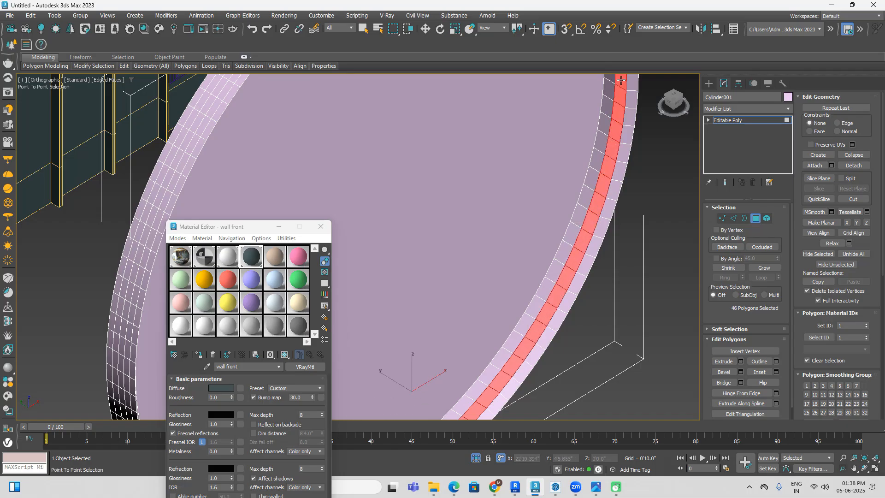
middle_drag(622, 88, 640, 283)
scroll(581, 318, down, 4)
middle_drag(572, 417, 590, 340)
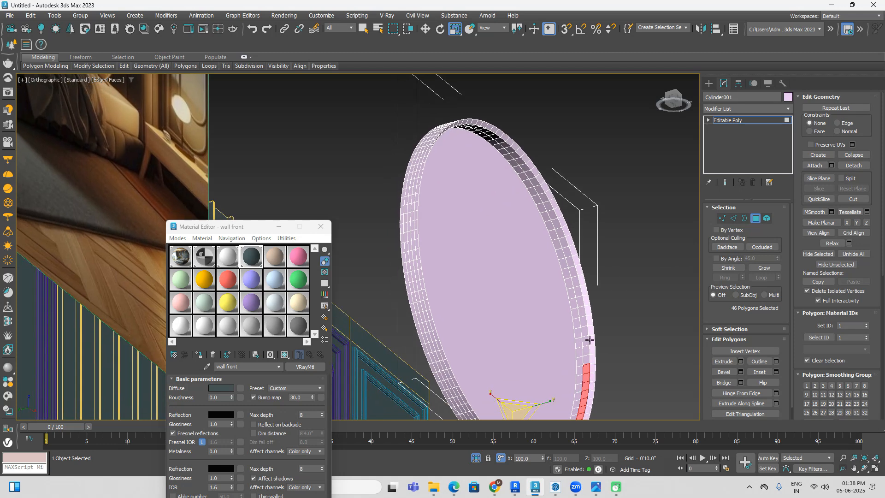
mouse_move(587, 358)
shift+mouse_down()
mouse_move(576, 284)
mouse_move(550, 210)
mouse_move(506, 145)
mouse_move(473, 126)
shift+mouse_up()
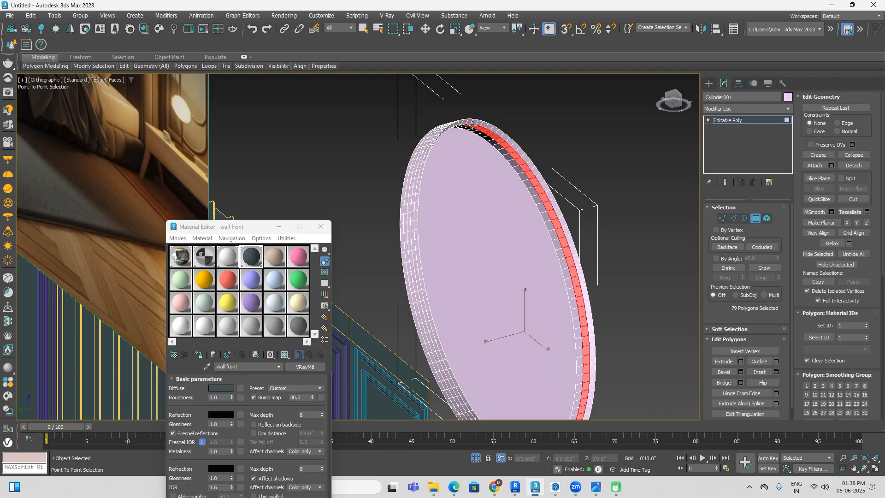
right_click(605, 259)
Step: Complete the selection of the row down the remaining side so the full ring of 106 polygons is selected
scroll(609, 263, down, 3)
alt+middle_drag(637, 280, 520, 278)
scroll(540, 274, up, 5)
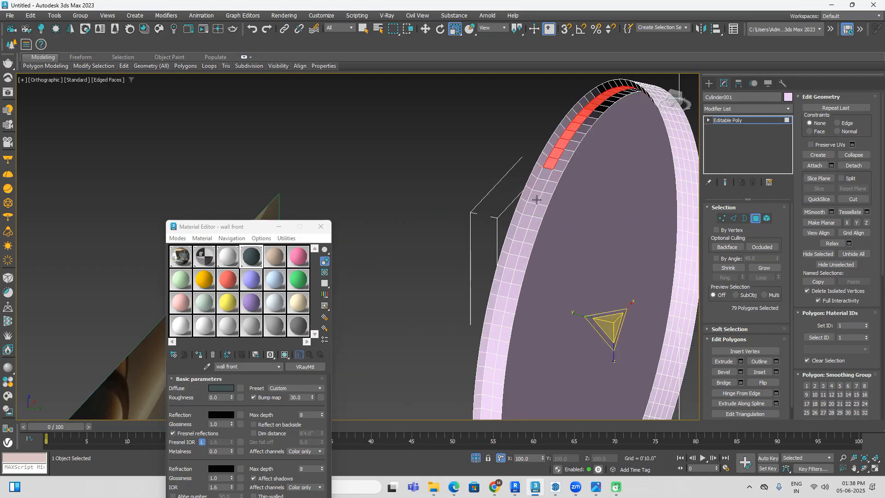
shift+click(546, 171)
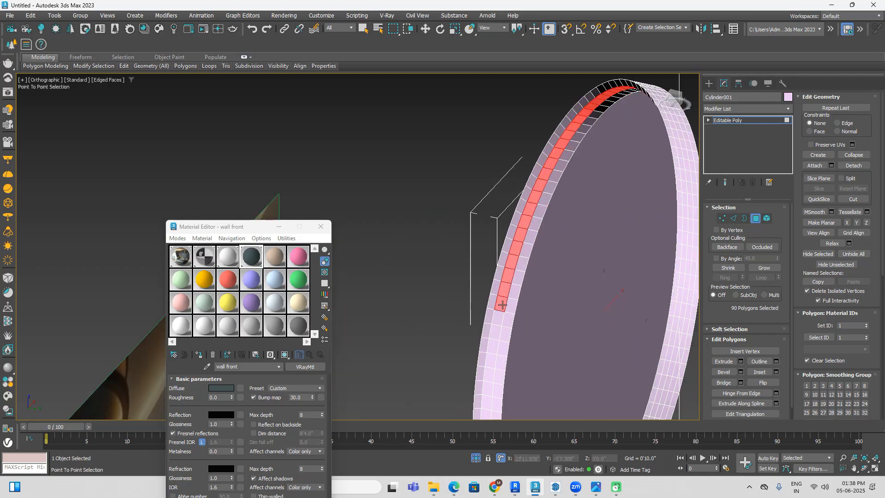
click(489, 402)
middle_drag(516, 344, 501, 235)
scroll(472, 229, up, 2)
ctrl+click(468, 210)
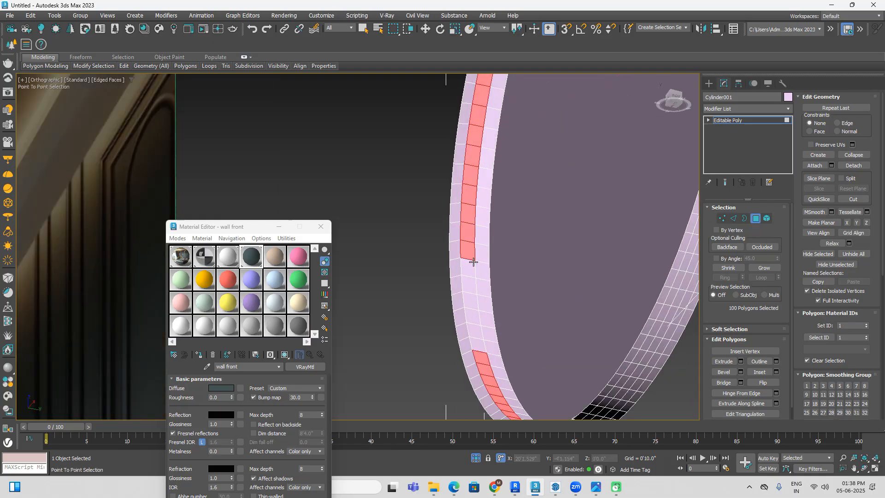
right_click(475, 346)
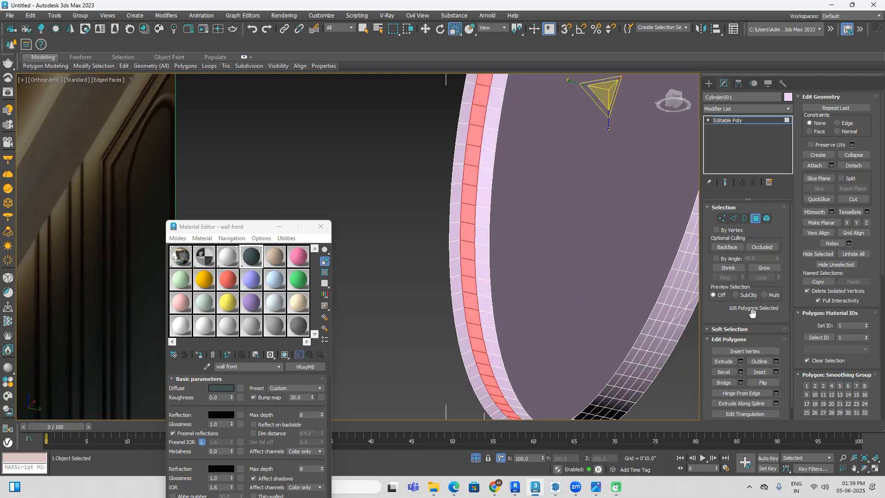
Step: Start an Extrude with settings on the selected ring of polygons and set its extrusion type to Local Normal
click(741, 362)
scroll(556, 267, down, 3)
alt+middle_drag(557, 267, 582, 317)
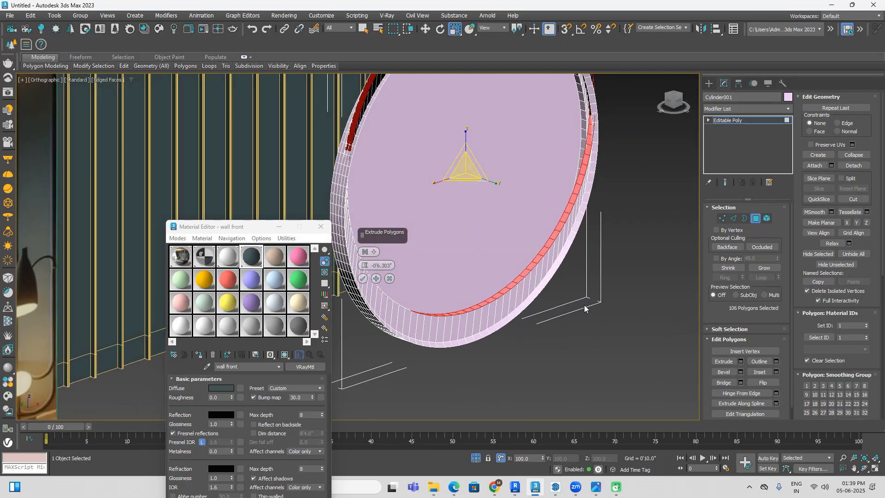
mouse_move(366, 251)
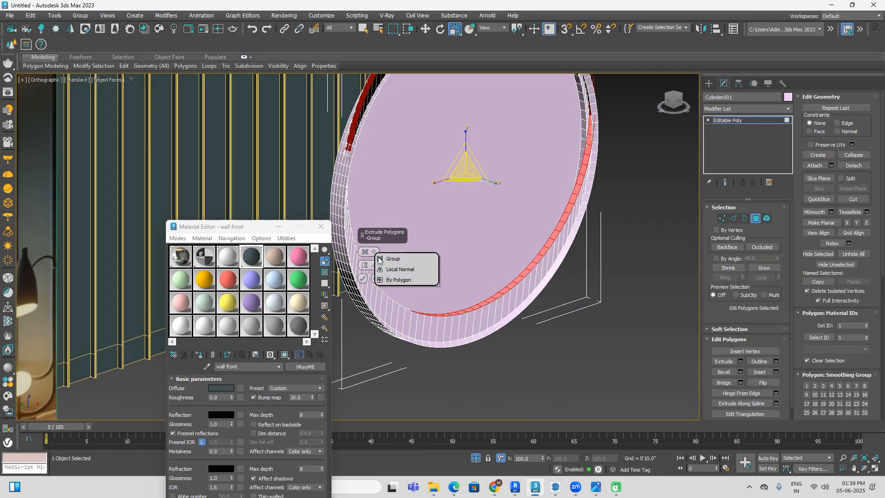
click(390, 267)
alt+middle_drag(584, 326, 555, 325)
Step: Set the ring's inward extrusion height to about 0'2.707", checking it from the front view, and apply the extrusion
drag(366, 271, 378, 238)
alt+middle_drag(552, 302, 484, 318)
alt+middle_drag(456, 265, 445, 248)
alt+middle_drag(498, 325, 513, 319)
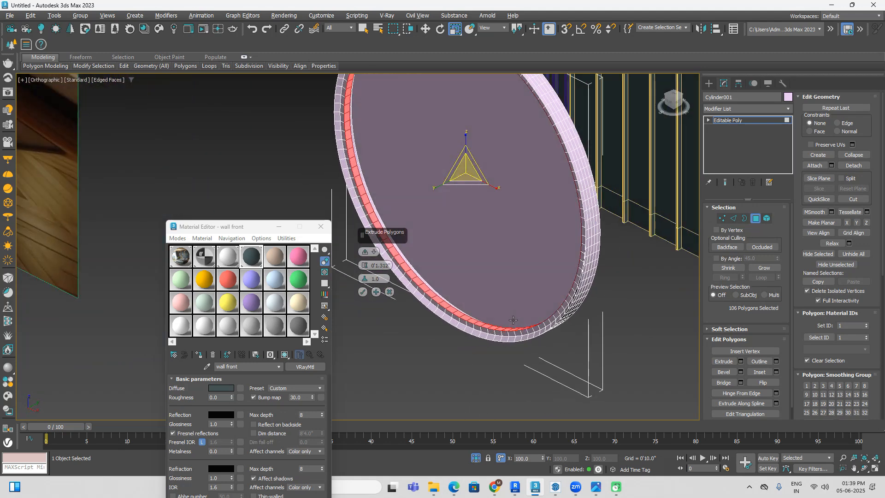
alt+middle_drag(449, 318, 532, 306)
click(674, 102)
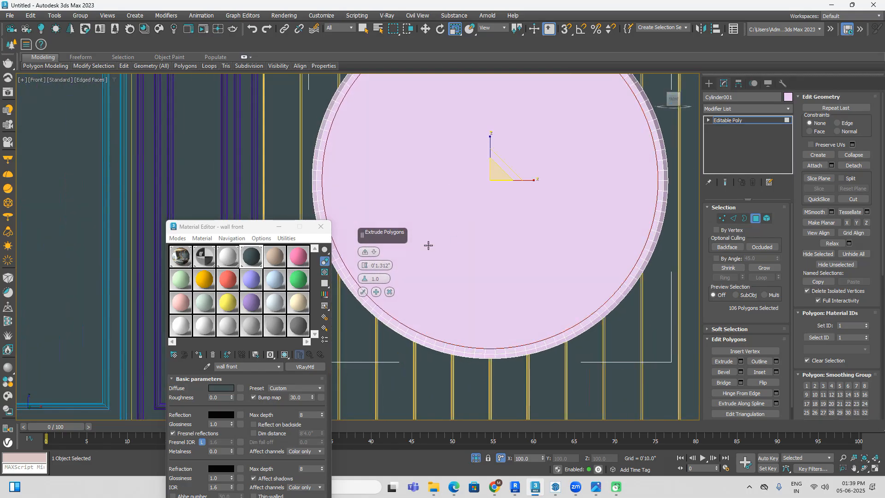
drag(365, 266, 366, 254)
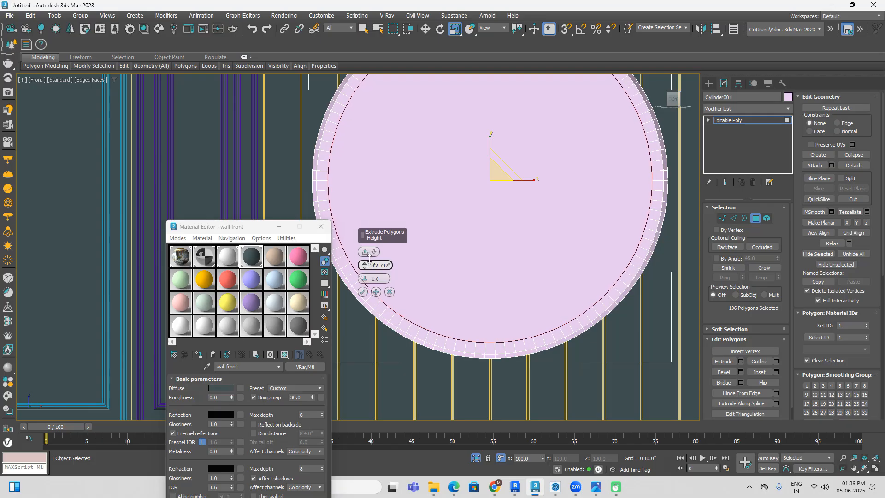
click(363, 292)
Step: Leave polygon editing, assign the "wall front" material to the whole mirror cylinder, and clear the selection
scroll(378, 271, down, 7)
alt+middle_drag(507, 267, 477, 297)
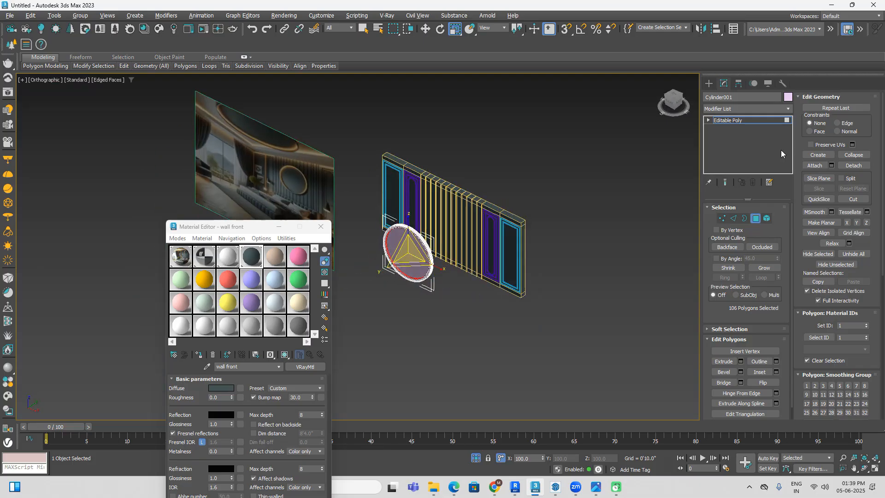
click(709, 83)
click(415, 304)
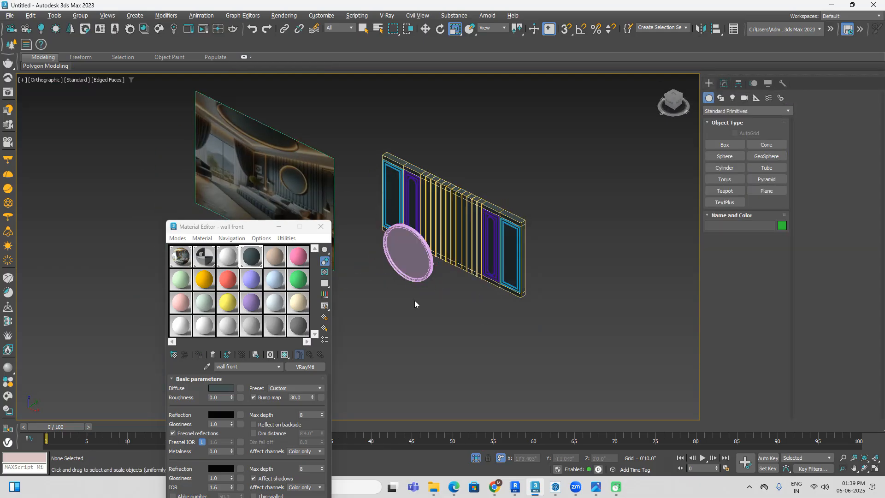
click(399, 249)
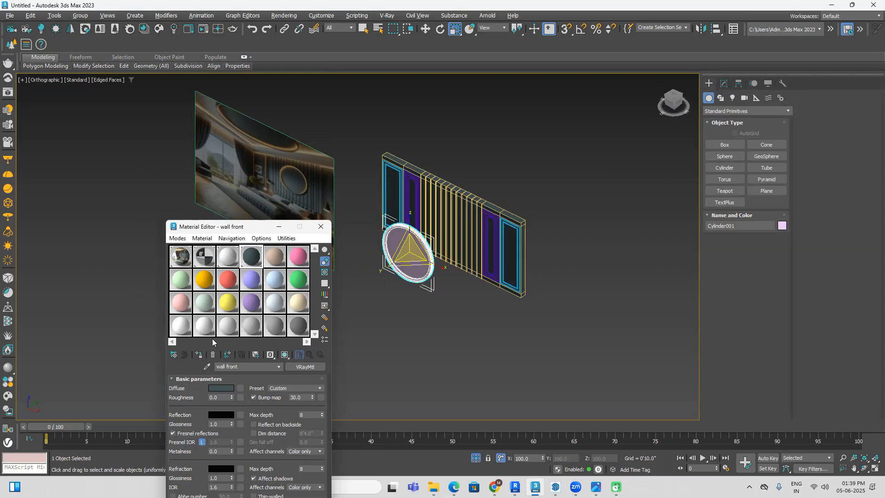
click(199, 354)
click(500, 367)
middle_drag(500, 368, 501, 369)
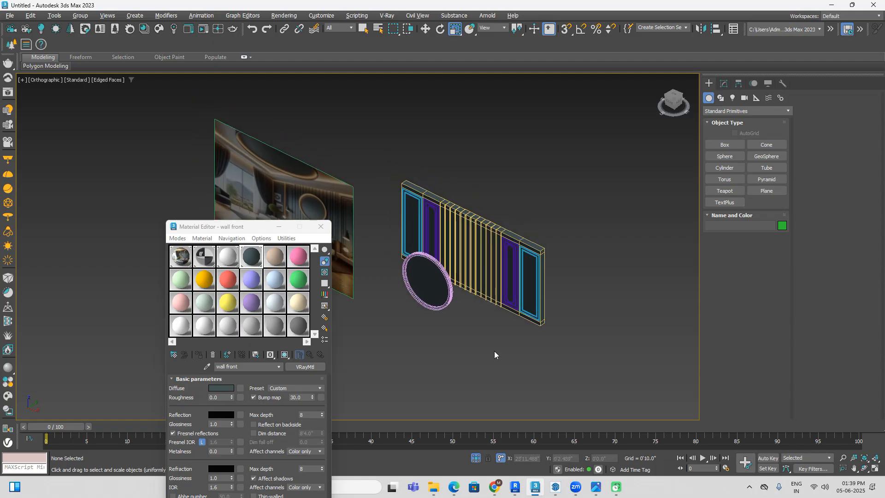
Step: Turn off the edged faces display and examine the mirror and slatted wall in default shading
key(F3)
key(F3)
key(F4)
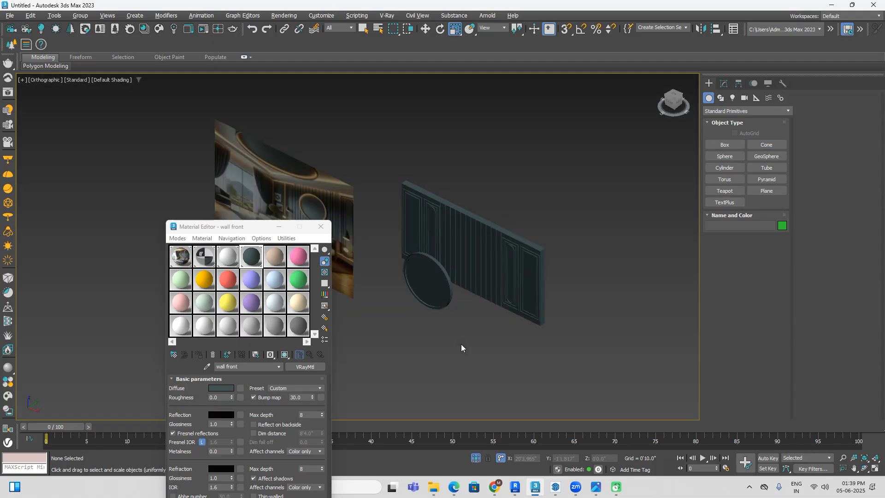
scroll(425, 346, up, 6)
scroll(428, 341, down, 4)
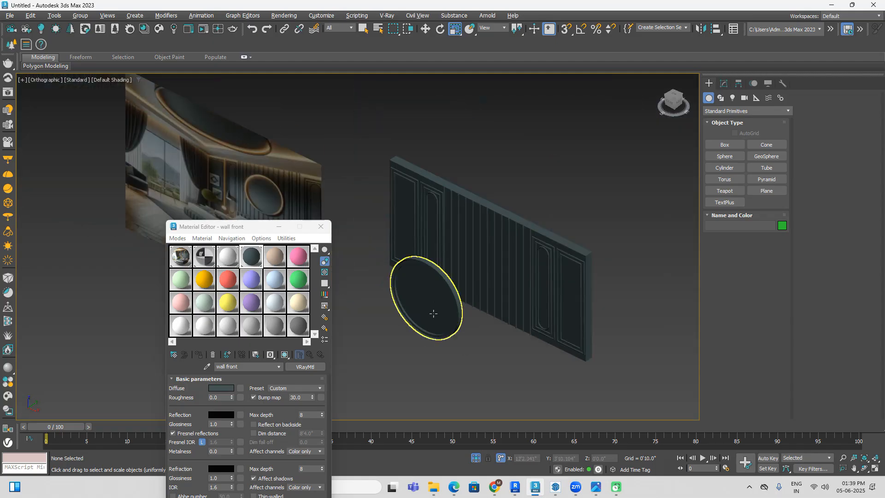
Step: In a wireframe top view, move the mirror cylinder along Y until its back meets the front of the wall slats
click(436, 324)
click(672, 96)
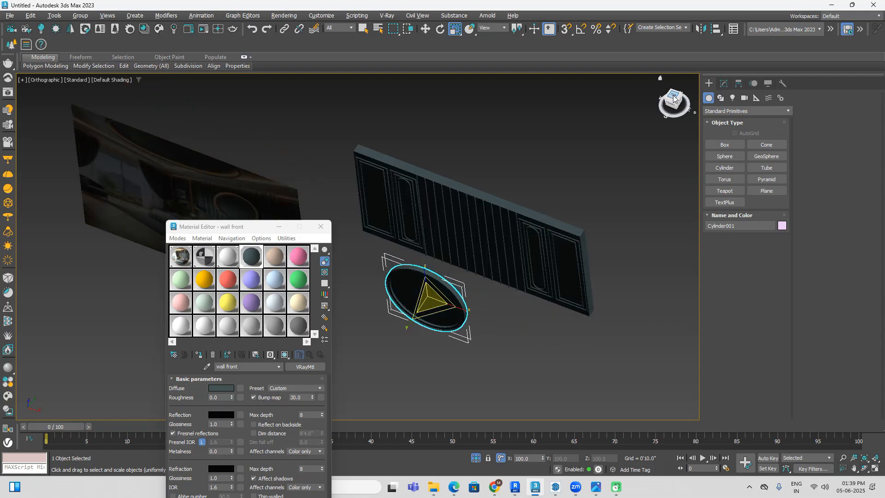
key(F3)
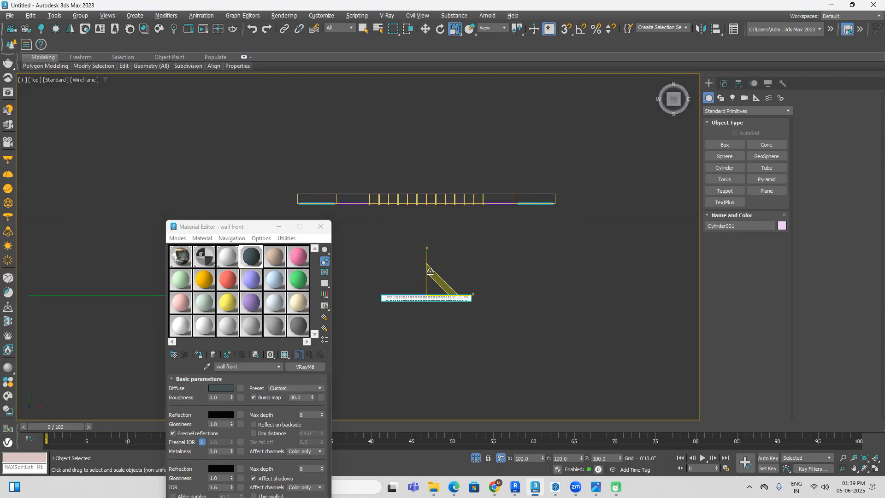
key(w)
drag(435, 265, 437, 189)
scroll(433, 189, up, 7)
drag(484, 145, 487, 167)
scroll(506, 203, up, 2)
middle_drag(507, 203, 495, 180)
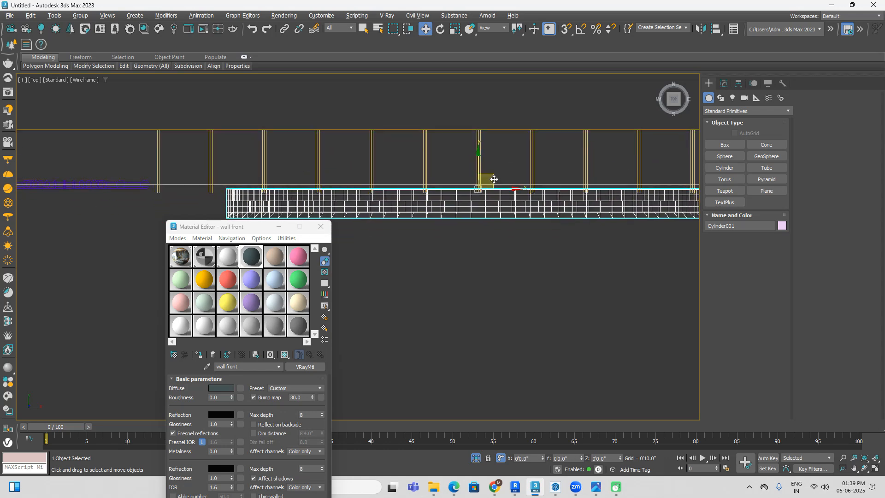
Step: Move the mirror cylinder along Y slightly into the wall slats, and turn on default shading to view the result at an angle
drag(478, 168, 478, 165)
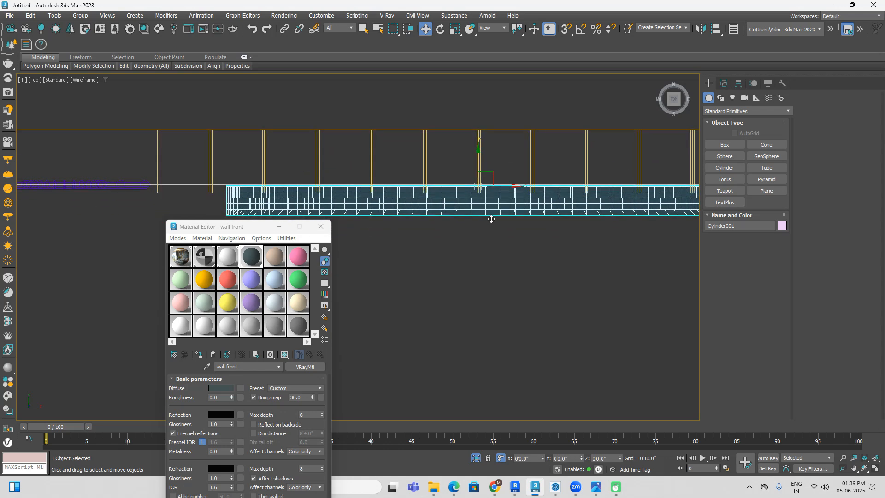
scroll(504, 258, down, 5)
alt+middle_drag(532, 282, 457, 355)
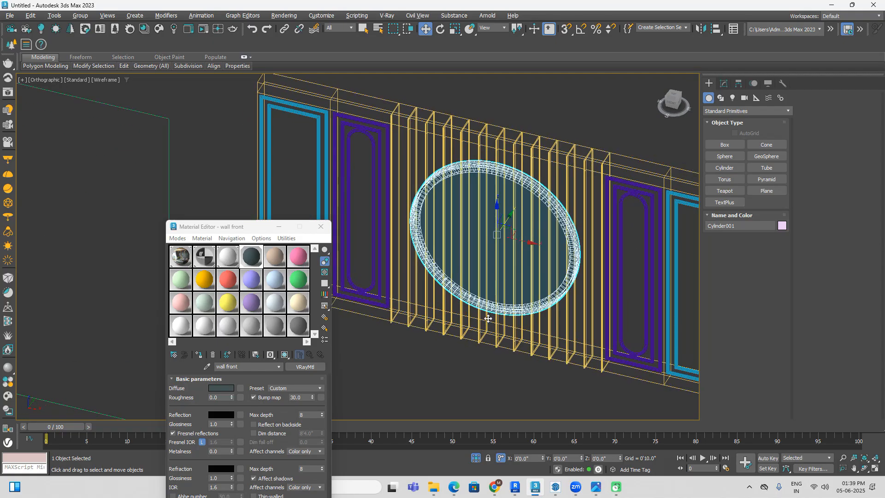
click(457, 355)
key(F3)
scroll(567, 315, up, 2)
alt+middle_drag(568, 317, 544, 303)
Step: Move the mirror cylinder slightly along Y away from the wall so the slats stop cutting through its face, and clear the selection
click(507, 267)
alt+middle_drag(533, 197, 492, 208)
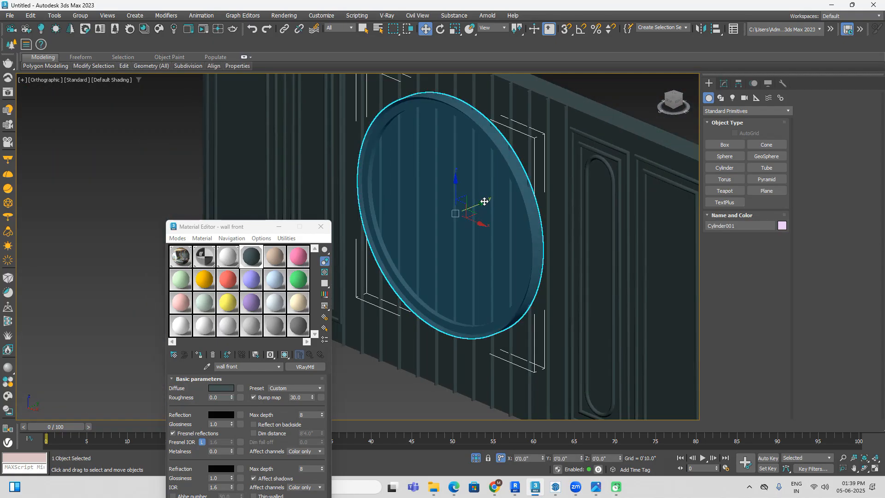
drag(484, 202, 481, 202)
click(394, 380)
Step: Examine the slatted wall and round mirror from the front beside the reference image, and up close at an angle
alt+middle_drag(403, 387, 457, 362)
scroll(474, 336, down, 7)
alt+middle_drag(608, 358, 630, 281)
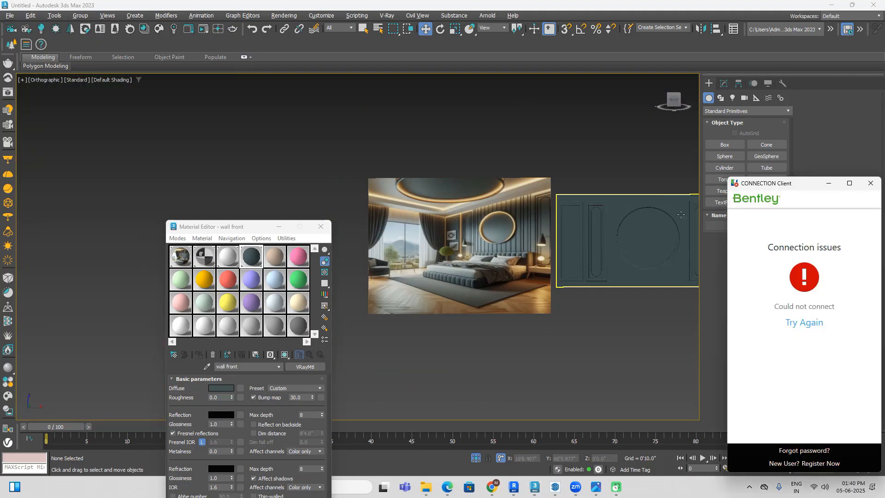
click(674, 100)
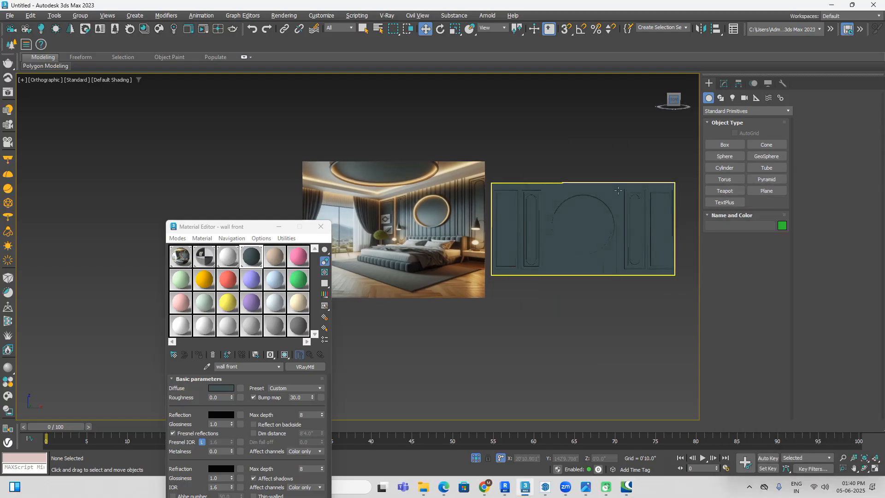
scroll(608, 307, up, 5)
scroll(612, 317, down, 4)
alt+middle_drag(604, 322, 535, 358)
scroll(589, 240, up, 5)
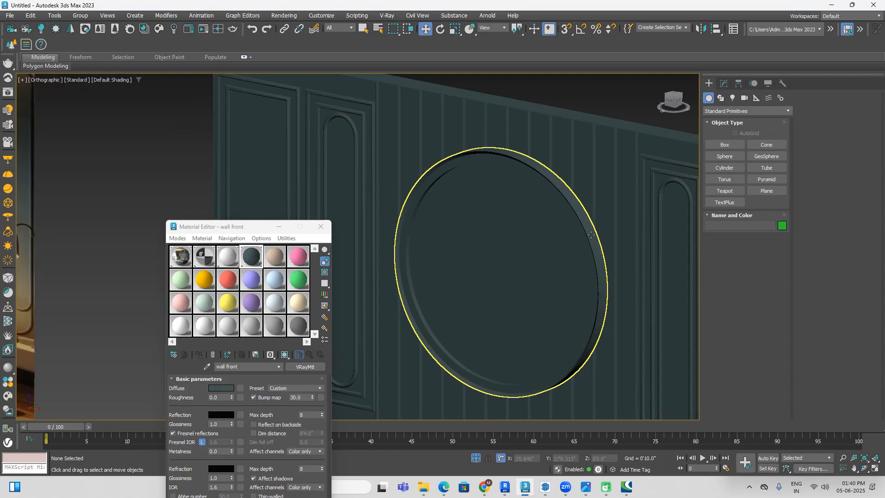
Step: Select the mirror cylinder and inspect in the top view how its back meets the fronts of the wall slats
click(582, 244)
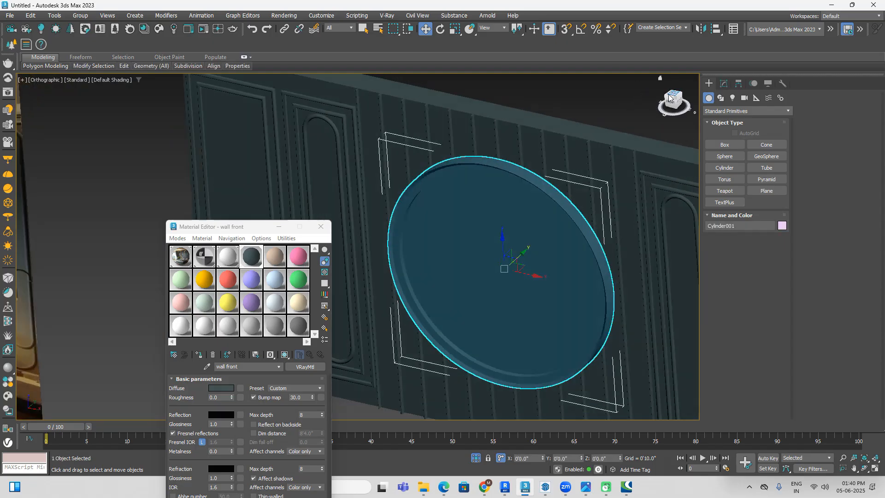
click(668, 94)
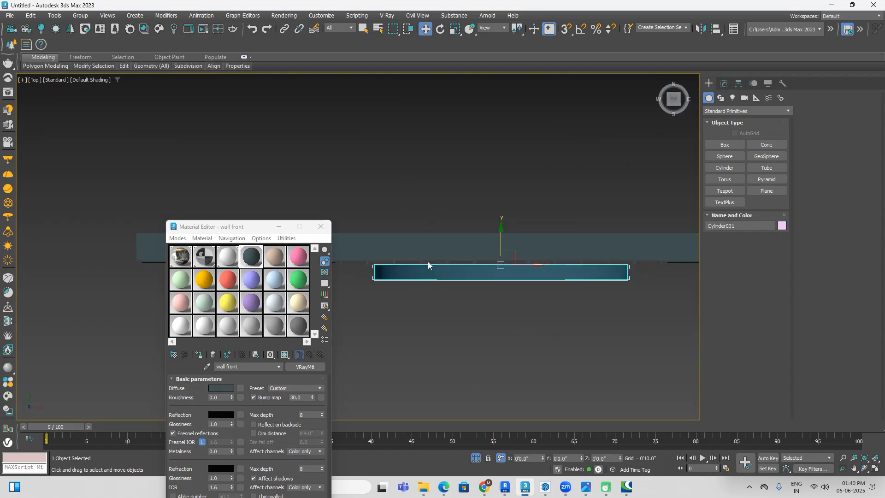
scroll(402, 264, up, 2)
scroll(409, 261, down, 1)
middle_drag(411, 257, 407, 246)
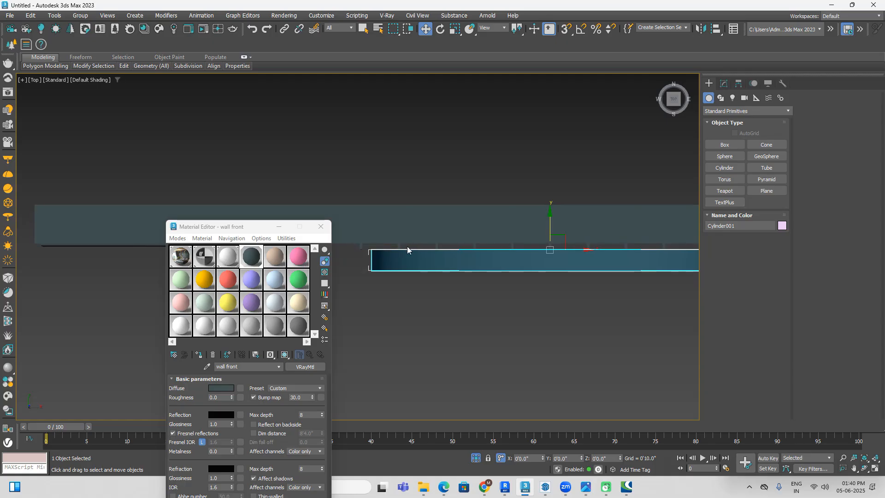
scroll(404, 249, up, 4)
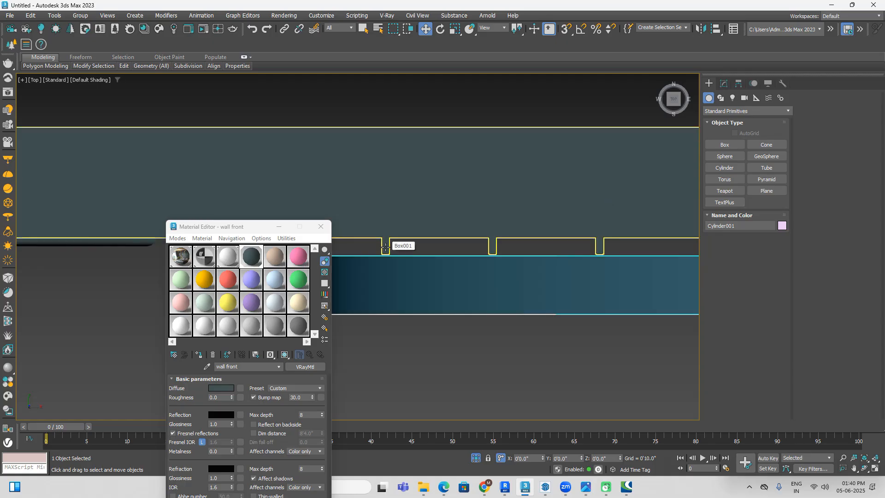
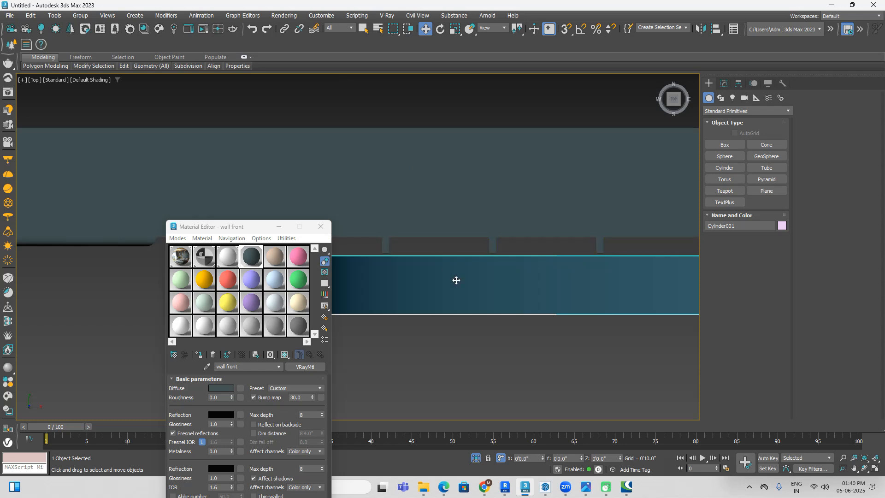
Step: Scale the mirror cylinder thinner along Y in the top view, clear the selection and check it at an angle beside the reference image
click(458, 32)
scroll(456, 91, down, 5)
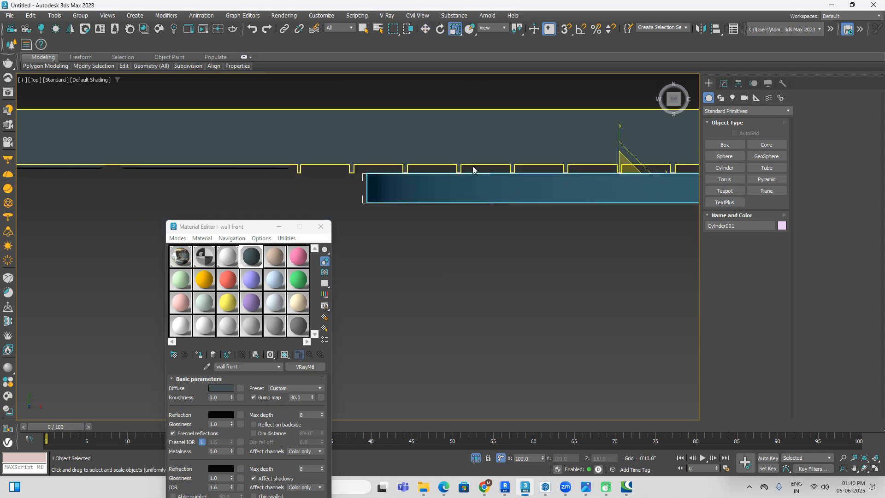
drag(620, 131, 624, 182)
alt+middle_drag(588, 242, 559, 206)
scroll(560, 207, down, 5)
click(492, 330)
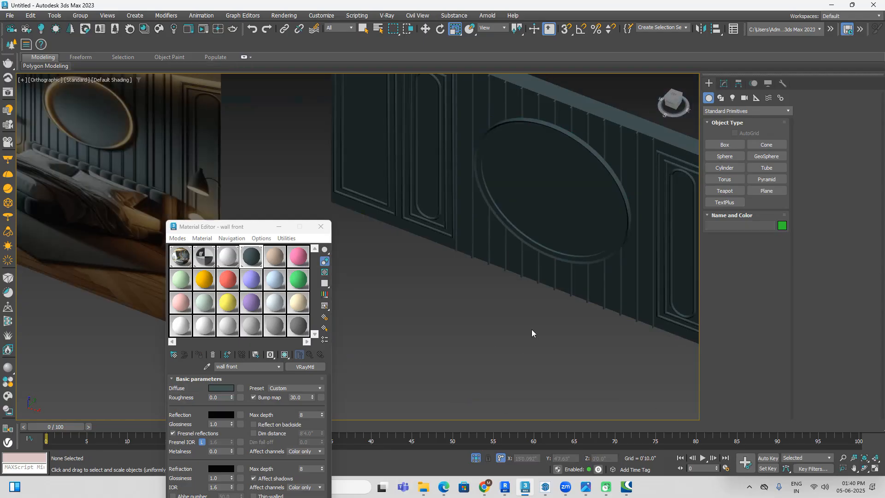
scroll(536, 325, down, 2)
middle_drag(536, 324, 597, 312)
scroll(283, 172, down, 2)
middle_drag(467, 281, 480, 277)
alt+middle_drag(481, 278, 571, 258)
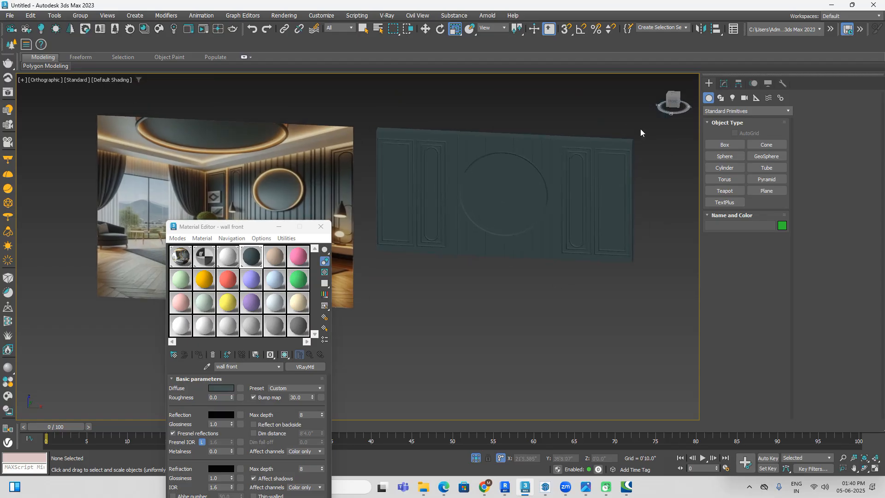
Step: Try grouping all the wall pieces together with the mirror cylinder, and ungroup them again
drag(386, 309, 380, 322)
click(80, 16)
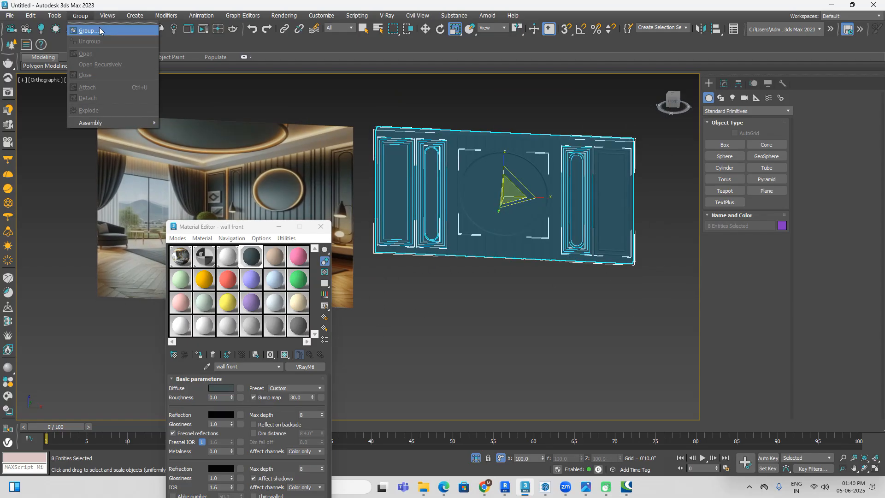
click(89, 29)
click(449, 258)
click(511, 315)
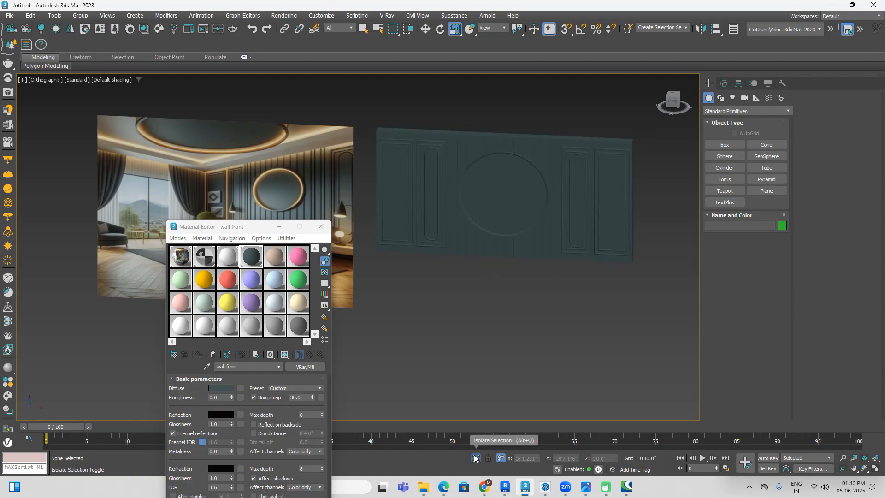
alt+middle_drag(464, 303, 526, 285)
click(542, 256)
click(80, 15)
click(105, 40)
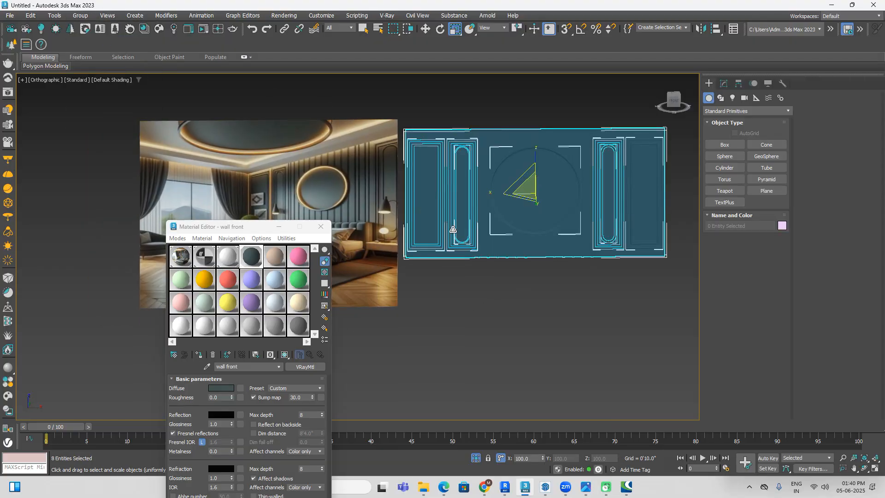
Step: Scale the mirror cylinder down to about three quarters of its diameter in the front view and move it slightly up the wall
click(560, 297)
click(554, 207)
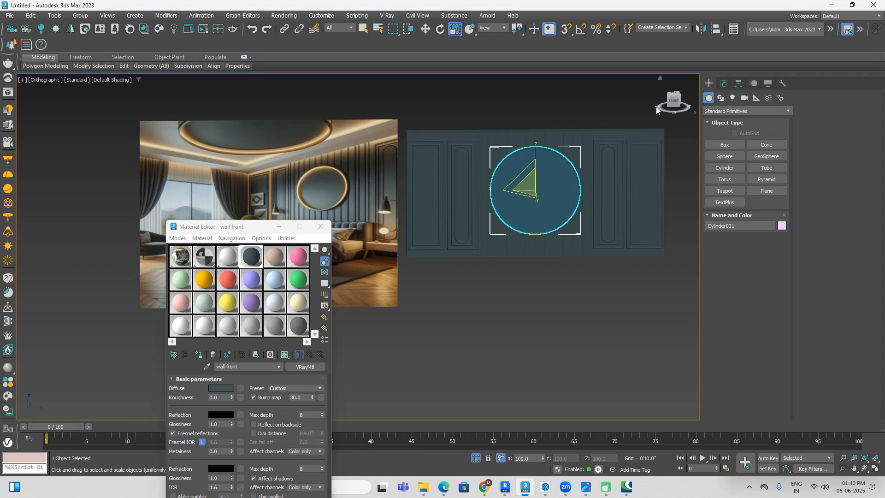
click(672, 101)
drag(539, 183, 537, 193)
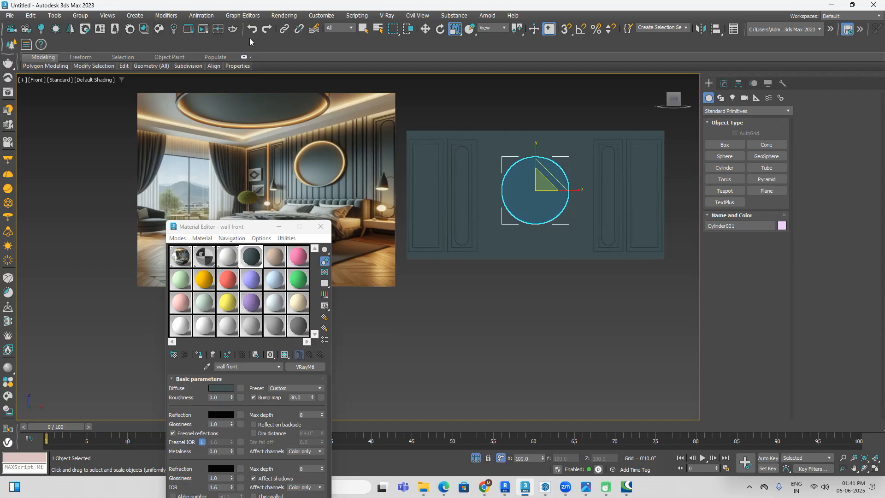
click(424, 29)
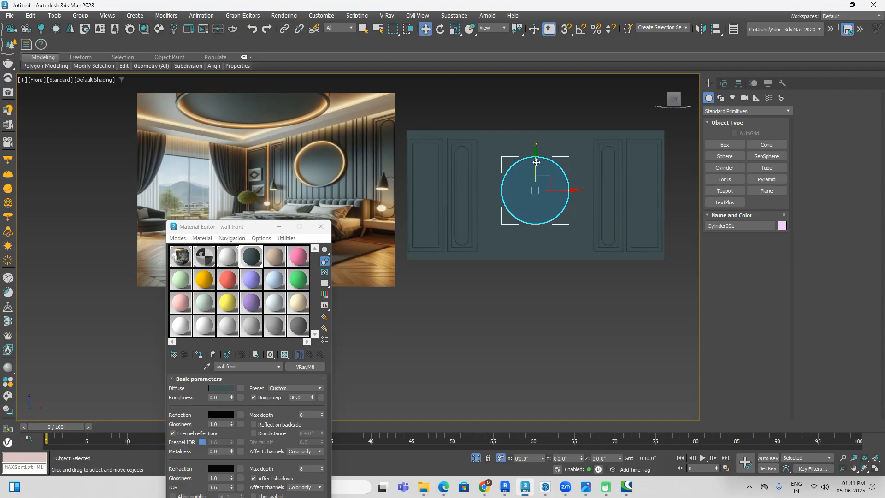
drag(536, 162, 535, 154)
click(544, 287)
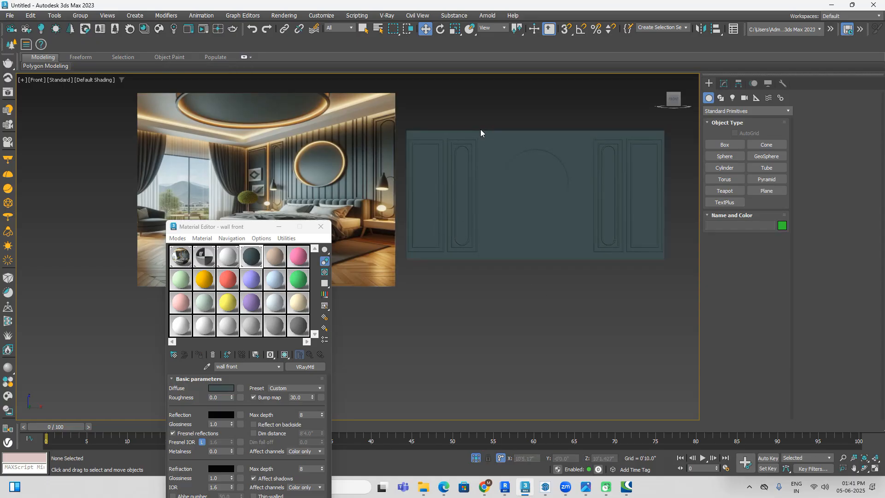
Step: Compare the mirror with the reference image, then isolate the mirror cylinder and show it as wireframe from the front
alt+middle_drag(551, 137, 627, 304)
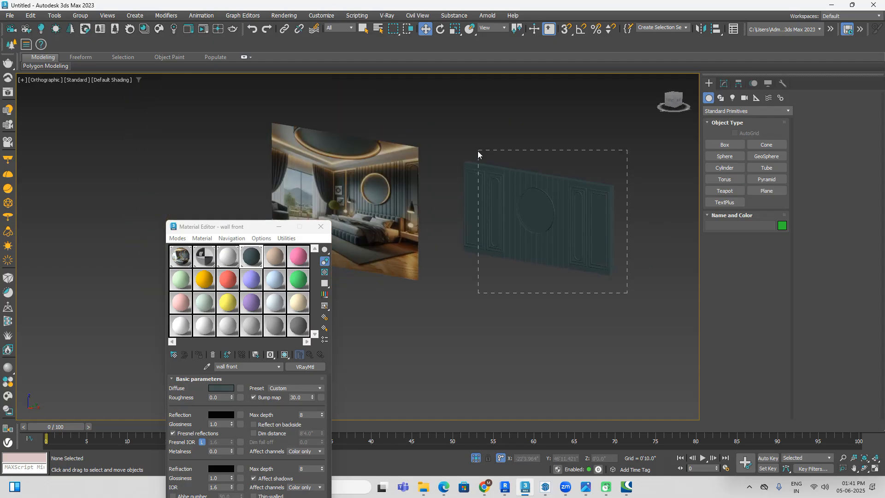
drag(486, 156, 486, 156)
click(407, 300)
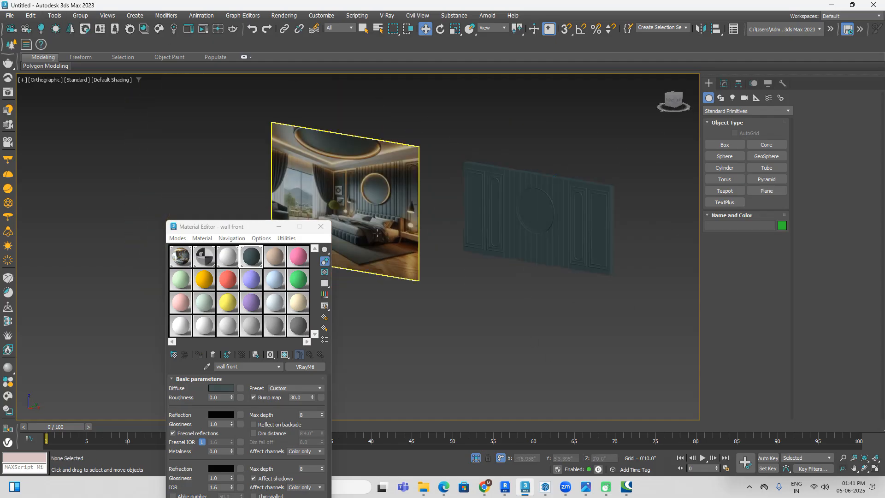
scroll(359, 202, up, 5)
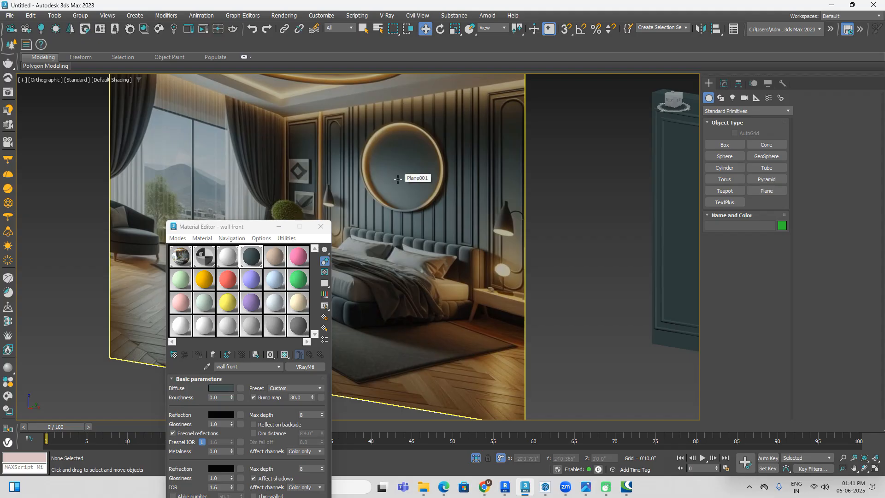
scroll(452, 195, down, 3)
middle_drag(604, 221, 401, 214)
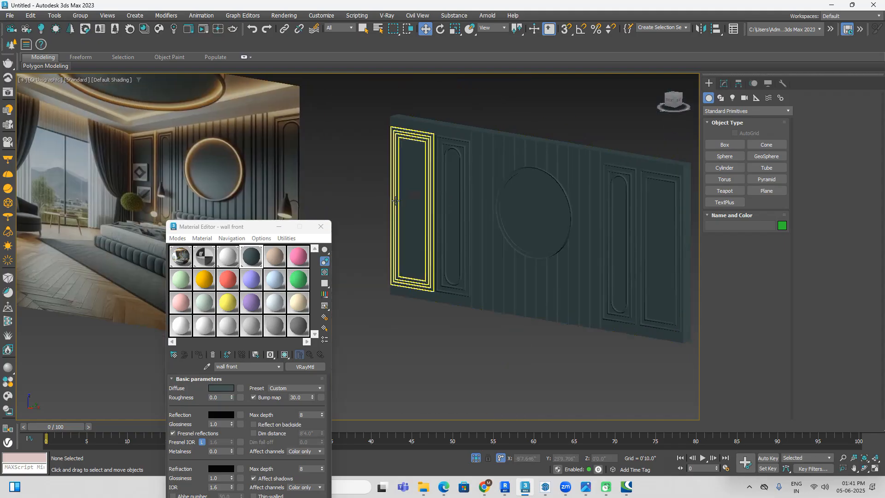
click(559, 250)
click(476, 457)
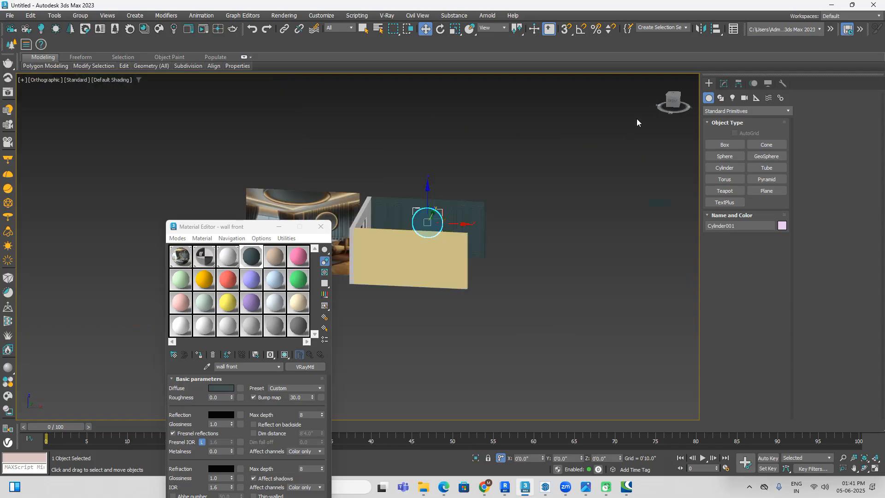
click(476, 457)
click(643, 167)
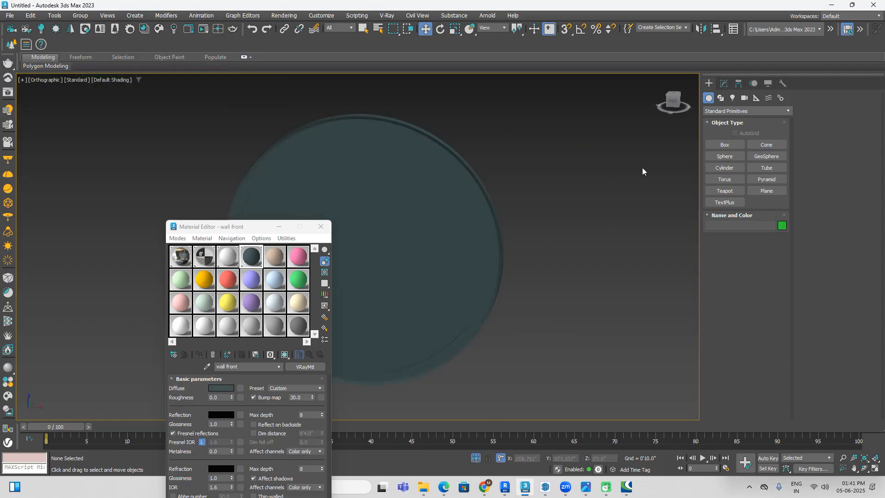
click(673, 105)
key(F3)
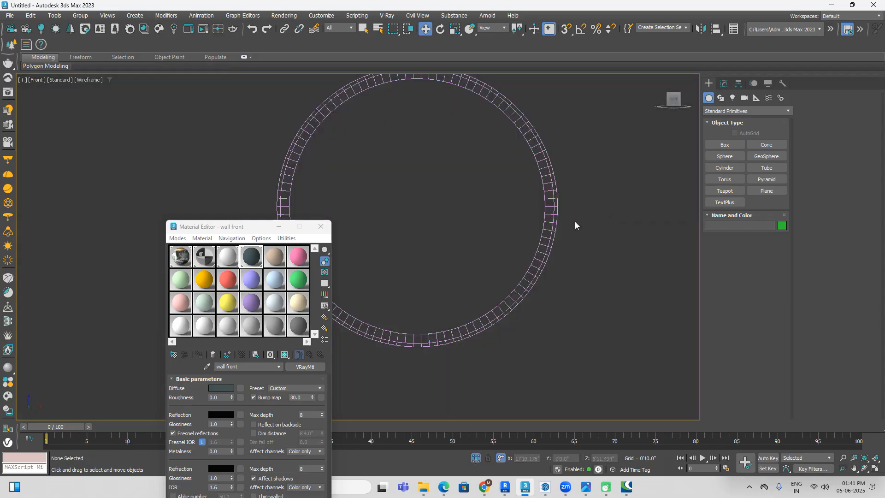
Step: Draw a circle spline with a radius of about 2'4.357" near the mirror's inner rim, with its renderer and viewport thickness disabled
click(721, 98)
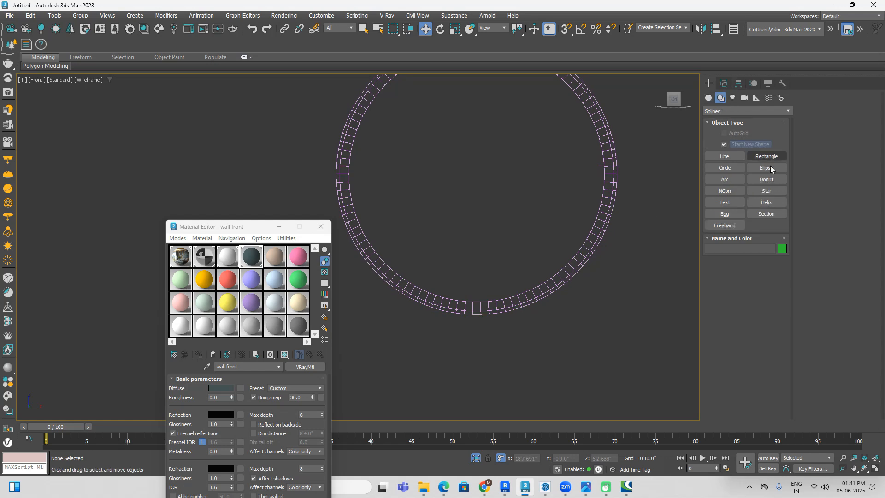
click(724, 168)
scroll(511, 205, down, 2)
drag(482, 186, 534, 261)
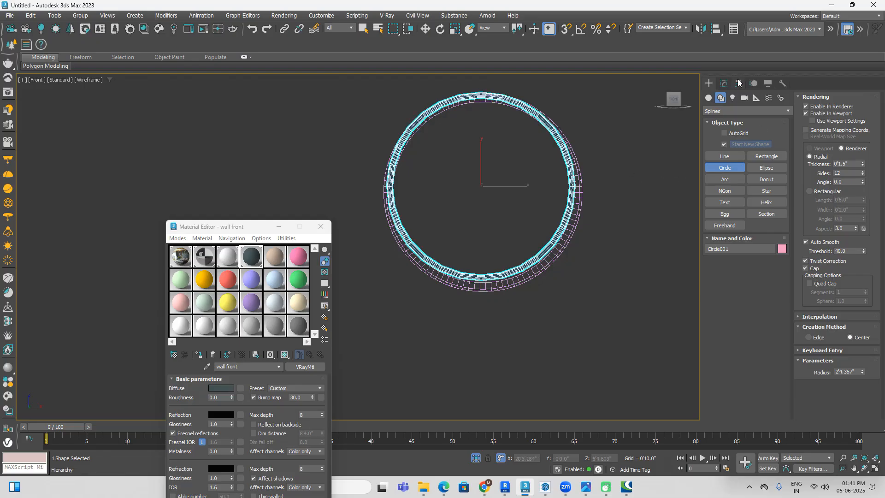
click(813, 112)
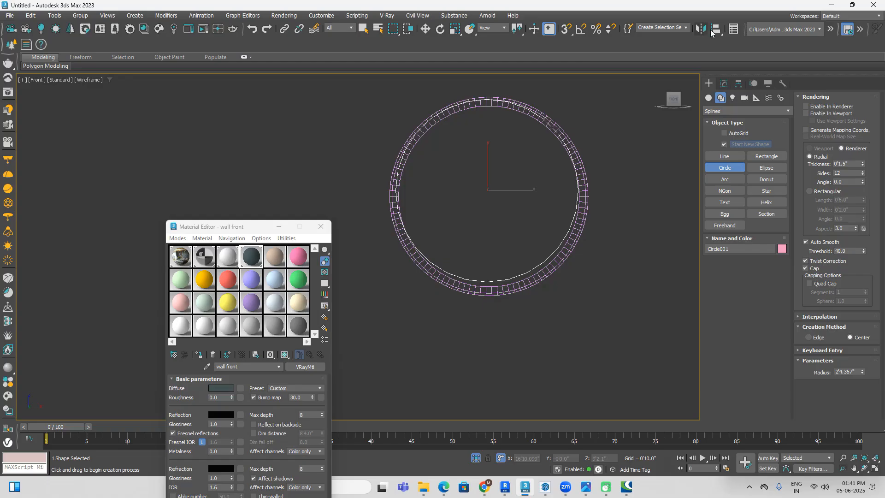
Step: Align the circle to the mirror cylinder in Y position, center to center
click(714, 29)
click(587, 203)
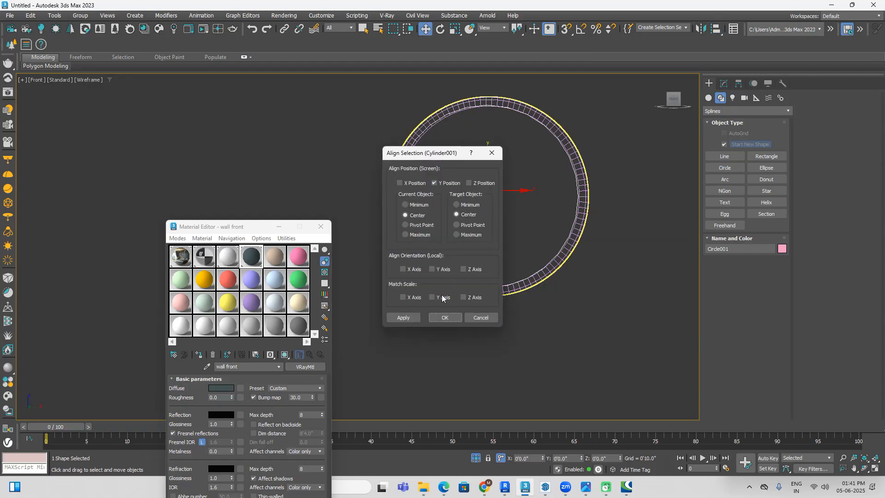
click(451, 319)
Step: Set the circle's radius to 2'5.508" so that it runs within the mirror's rim
click(724, 83)
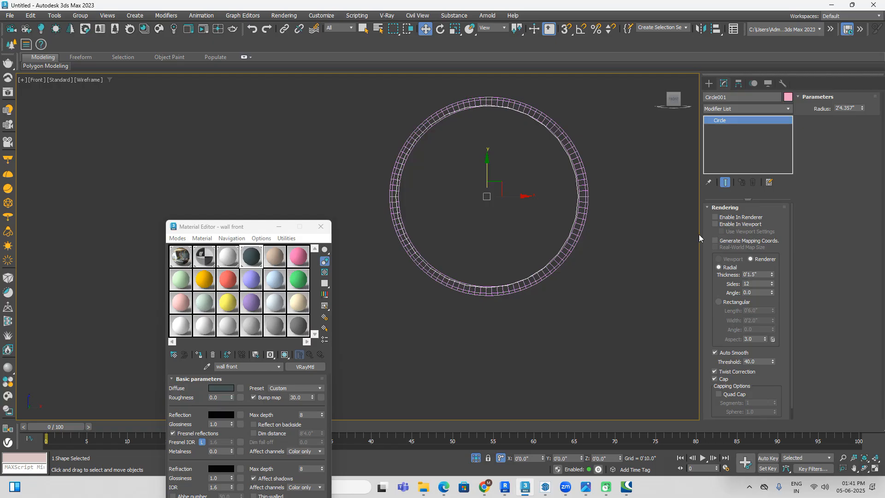
click(716, 209)
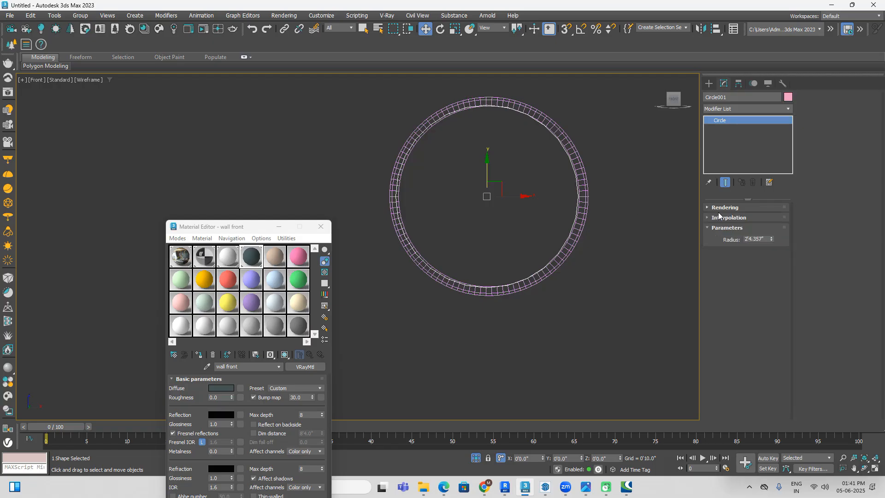
drag(772, 237, 773, 237)
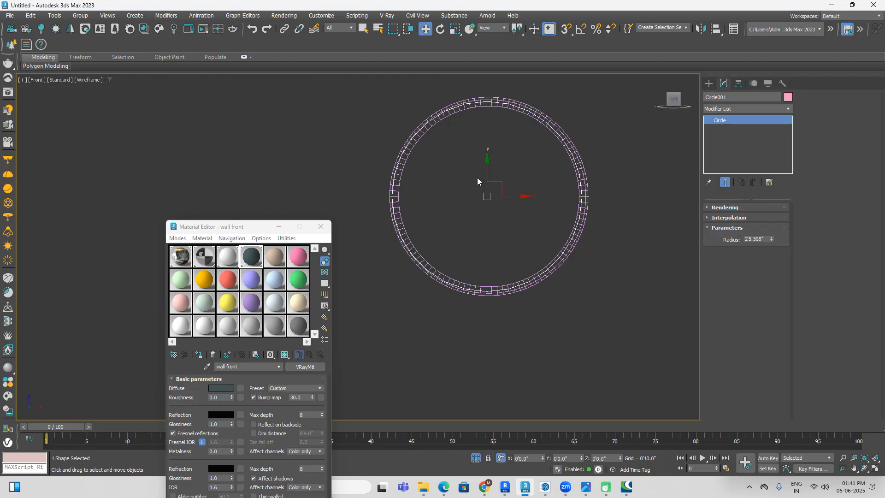
scroll(483, 191, up, 2)
scroll(464, 138, up, 5)
scroll(464, 138, down, 5)
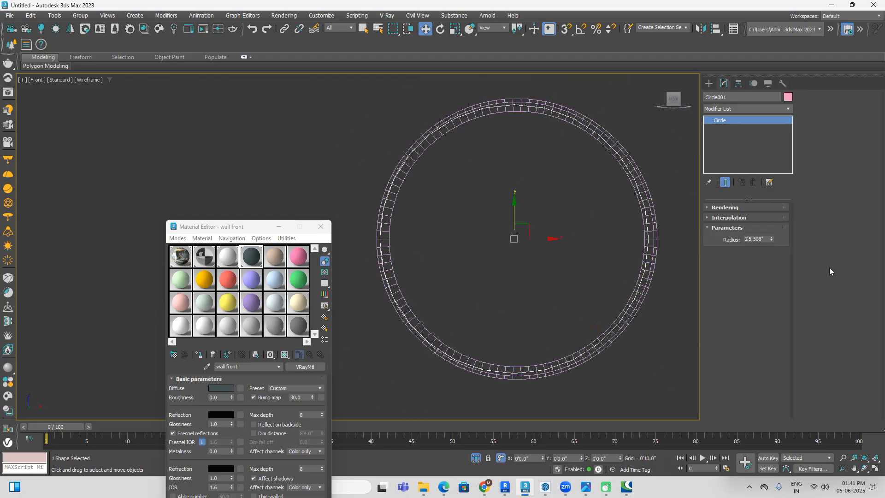
Step: Raise the circle's interpolation steps to 14 for a smoother curve
click(709, 218)
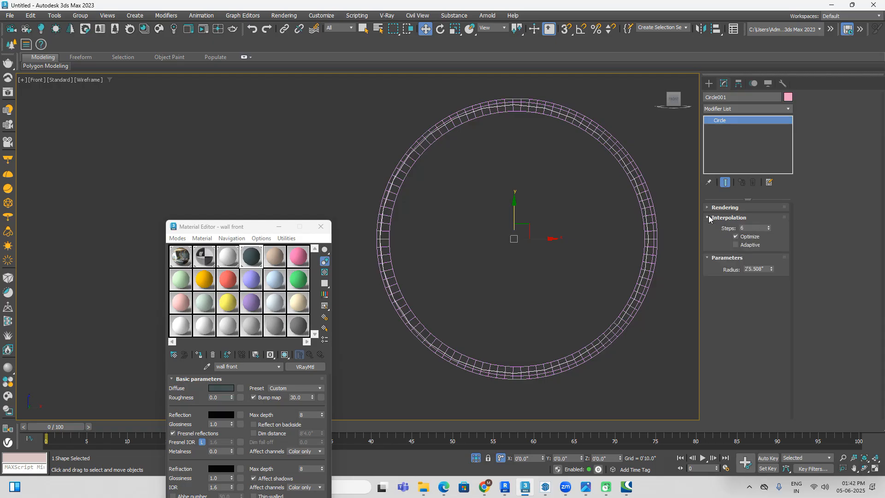
drag(769, 226, 769, 225)
scroll(625, 288, down, 2)
Step: Align the circle to the mirror cylinder in depth so that it sits within the mirror's thickness
key(F3)
alt+middle_drag(627, 315, 493, 296)
scroll(555, 301, up, 4)
alt+middle_drag(555, 296, 499, 270)
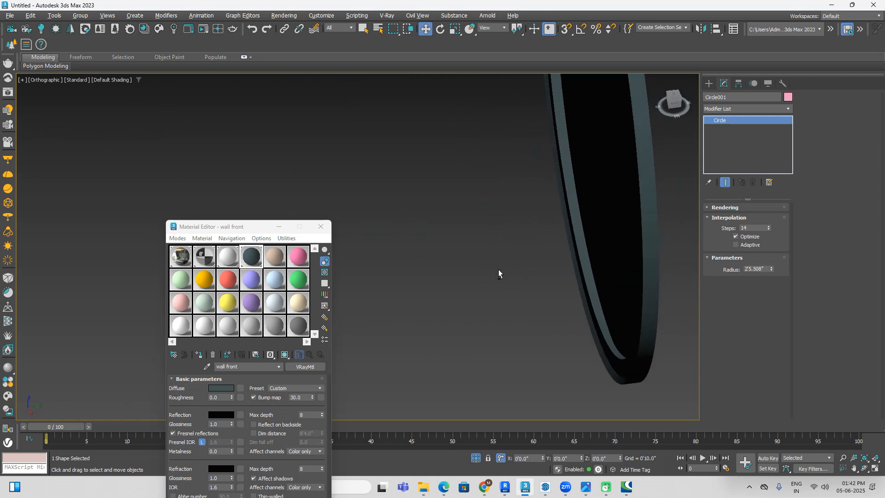
scroll(576, 281, down, 2)
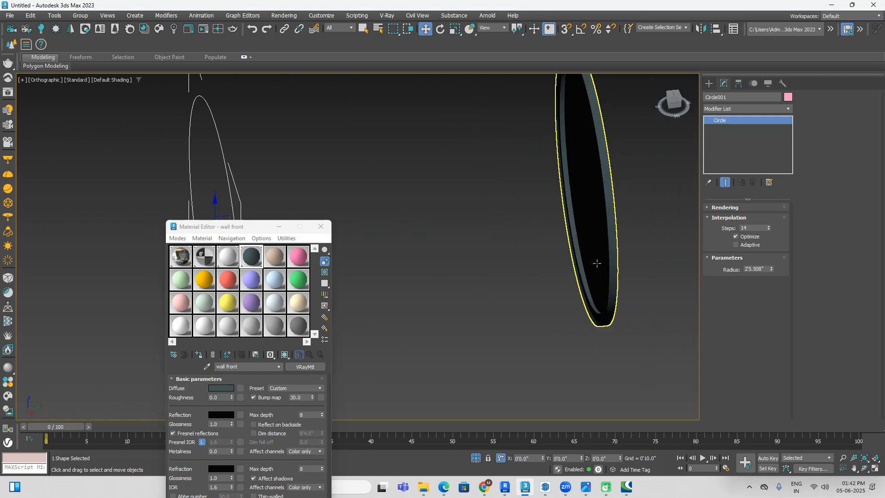
click(597, 263)
click(480, 167)
click(229, 182)
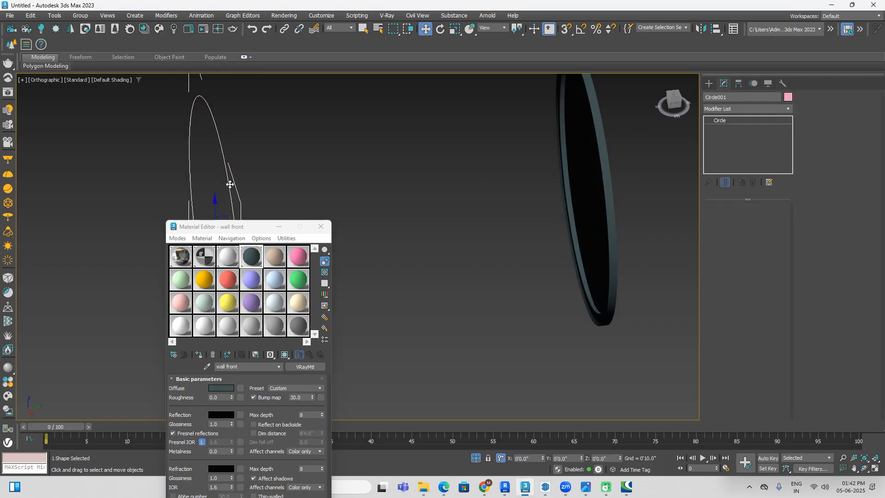
click(716, 32)
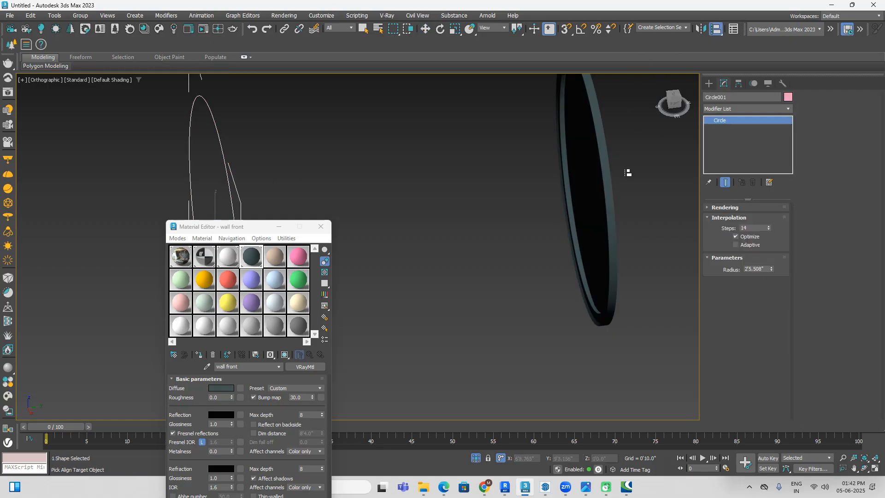
click(611, 199)
click(450, 317)
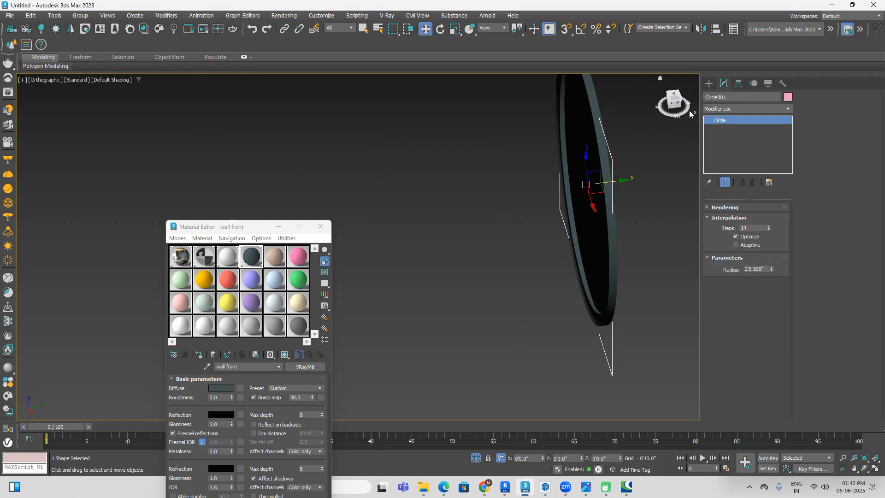
Step: Enable the circle's thickness in the renderer and viewport while viewing the mirror's lower edge as wireframe from the right
key(F3)
scroll(587, 354, up, 5)
middle_drag(630, 344, 610, 291)
scroll(581, 350, up, 6)
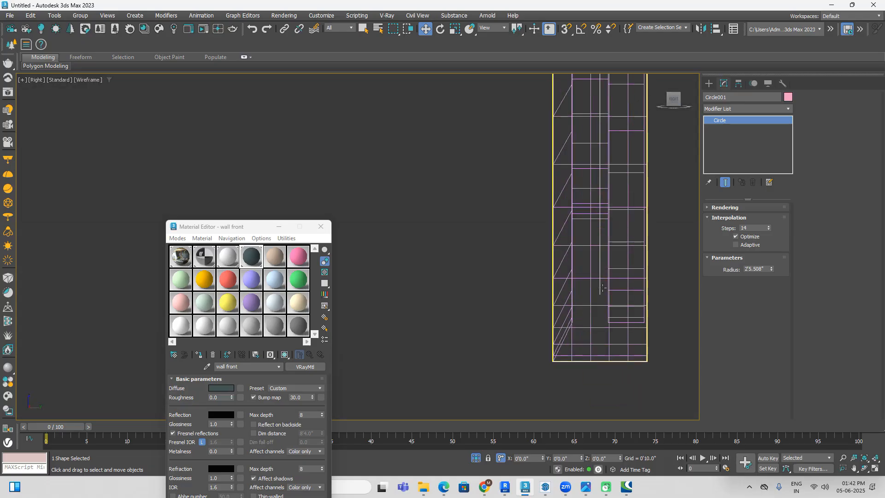
click(708, 208)
click(715, 216)
click(715, 223)
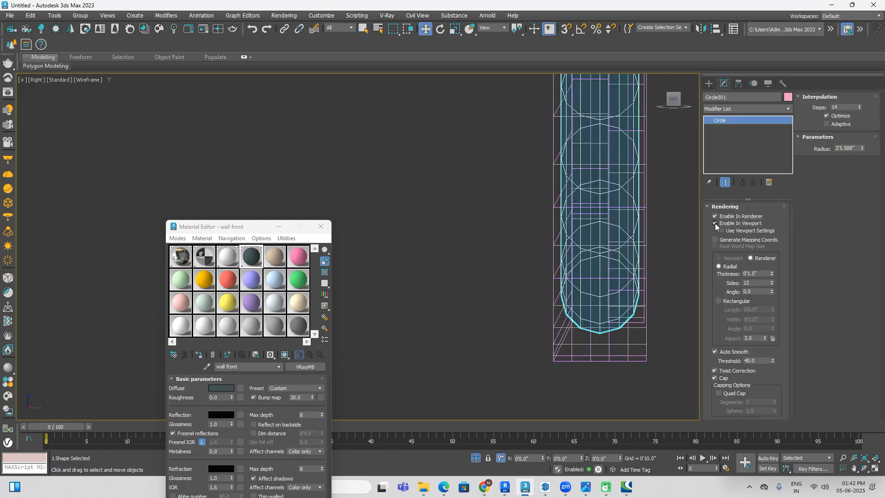
Step: Set the circle's radial thickness to 0'0.195" and its sides to 17
drag(772, 273, 779, 313)
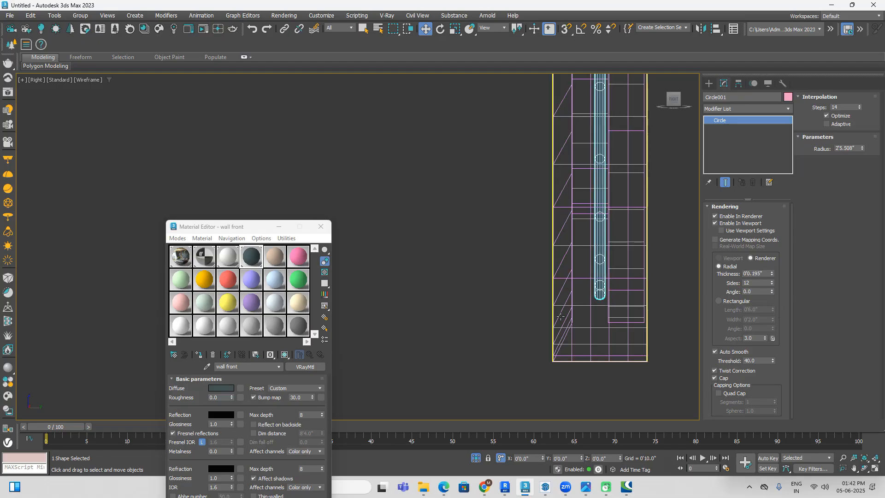
click(772, 281)
click(772, 280)
click(772, 281)
click(772, 280)
click(773, 281)
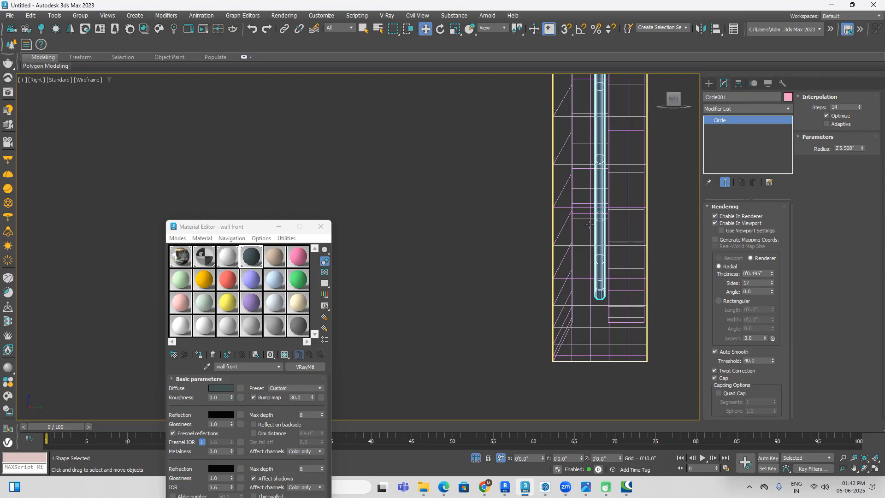
Step: Examine how the circle sits inside the mirror in shaded view from an angle and from the right
key(F3)
alt+middle_drag(545, 251, 572, 269)
click(541, 316)
alt+middle_drag(548, 310, 659, 195)
scroll(571, 302, down, 3)
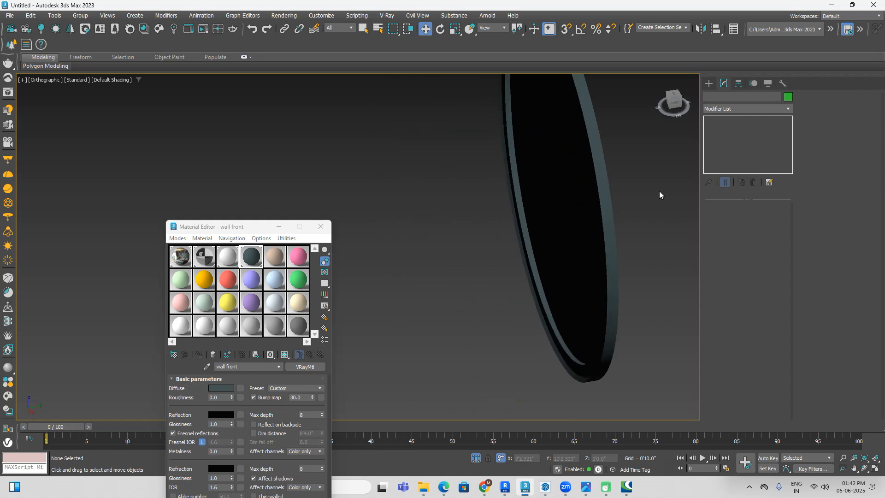
click(673, 99)
key(F3)
key(z)
Step: Change the circle's object colour to green so that it stands out from the mirror
click(549, 171)
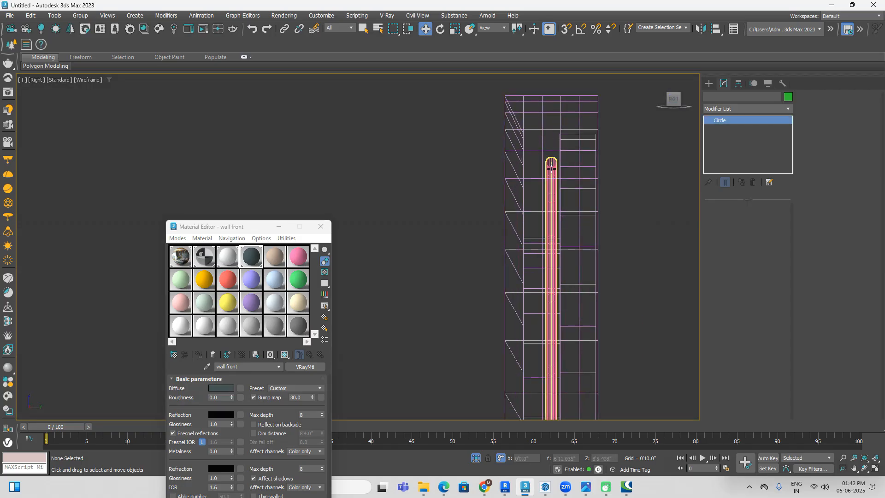
key(z)
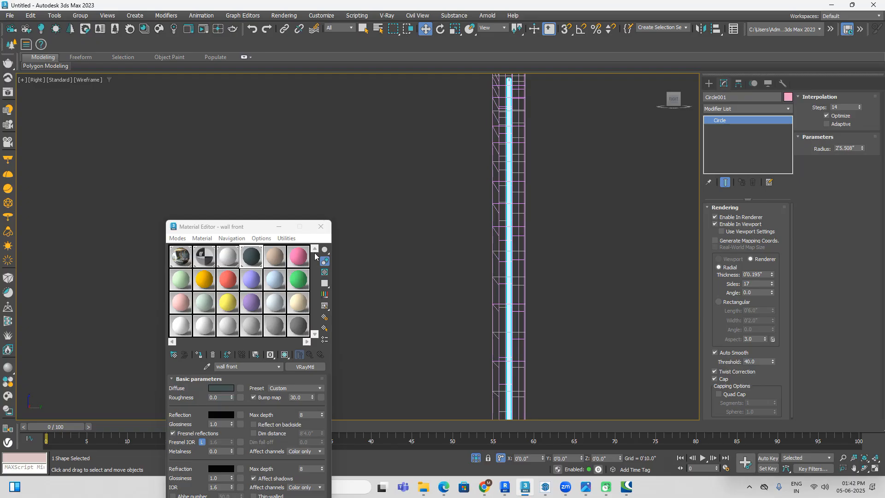
click(787, 97)
click(613, 236)
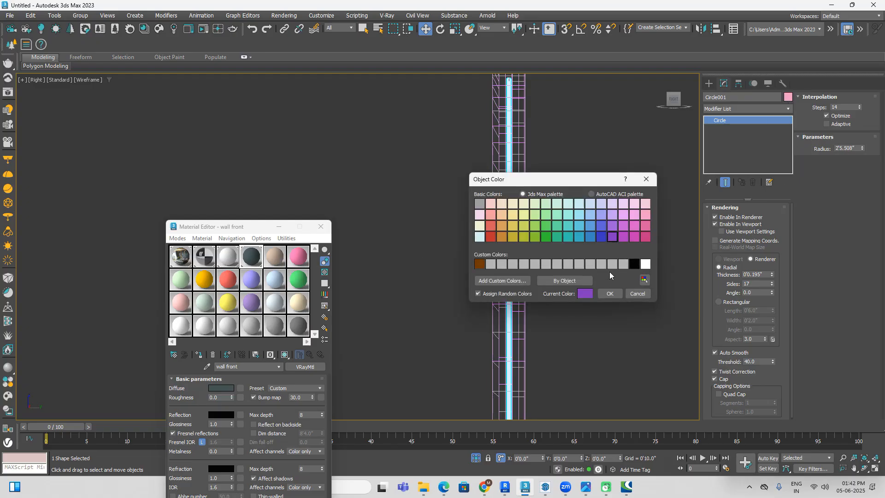
click(555, 237)
click(610, 294)
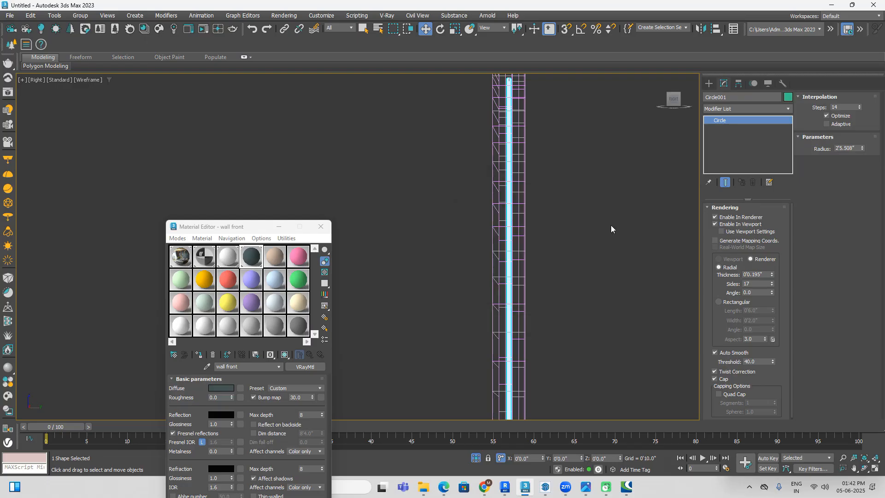
Step: Examine the green circle against the mirror's rim in shaded view and from the front
click(609, 226)
key(F3)
scroll(572, 258, down, 4)
alt+middle_drag(571, 259, 344, 140)
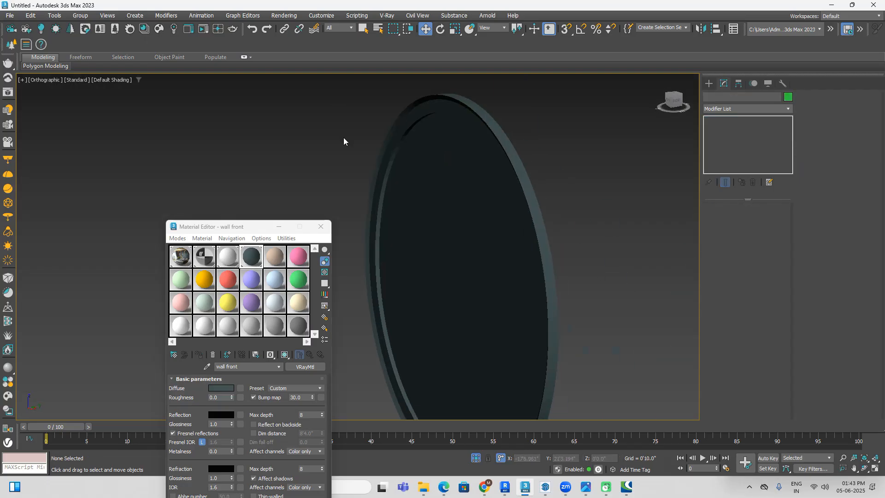
click(669, 104)
middle_drag(519, 234, 607, 237)
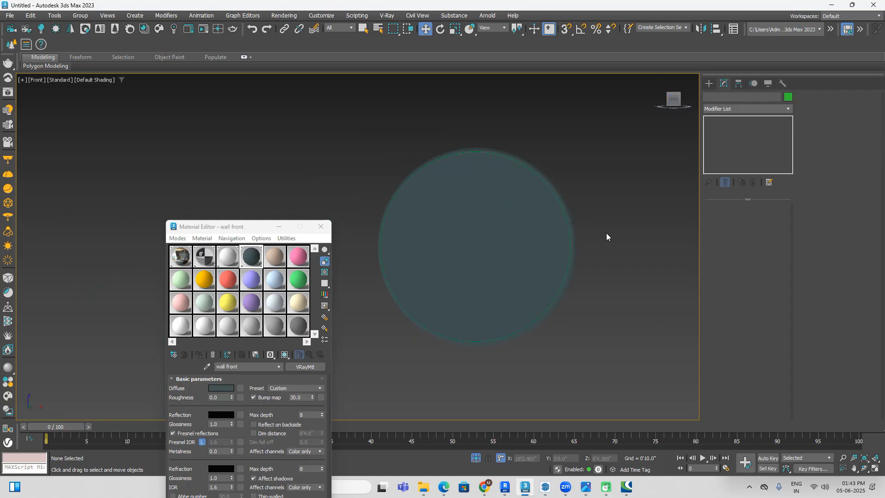
key(F3)
scroll(473, 151, up, 6)
Step: Reduce the circle's radius to 2'4.346" so that it moves toward the inner edge of the mirror's rim
click(461, 167)
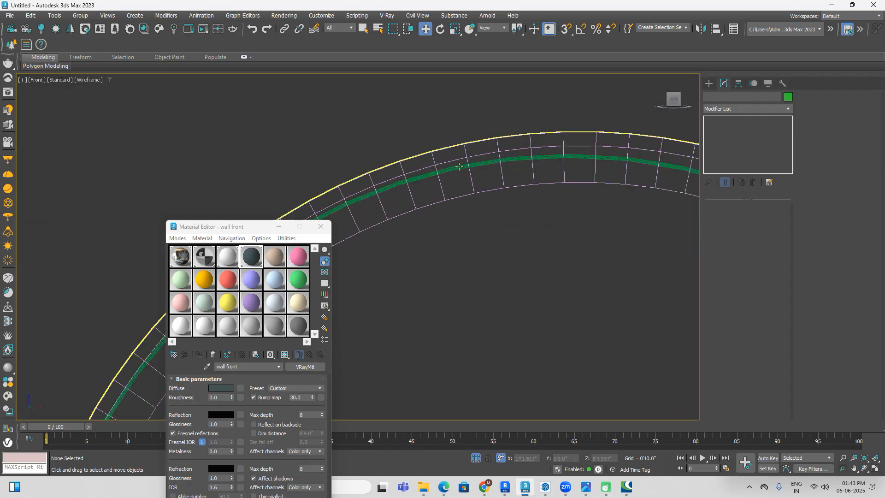
scroll(461, 167, down, 6)
middle_drag(479, 234, 493, 207)
scroll(493, 208, up, 2)
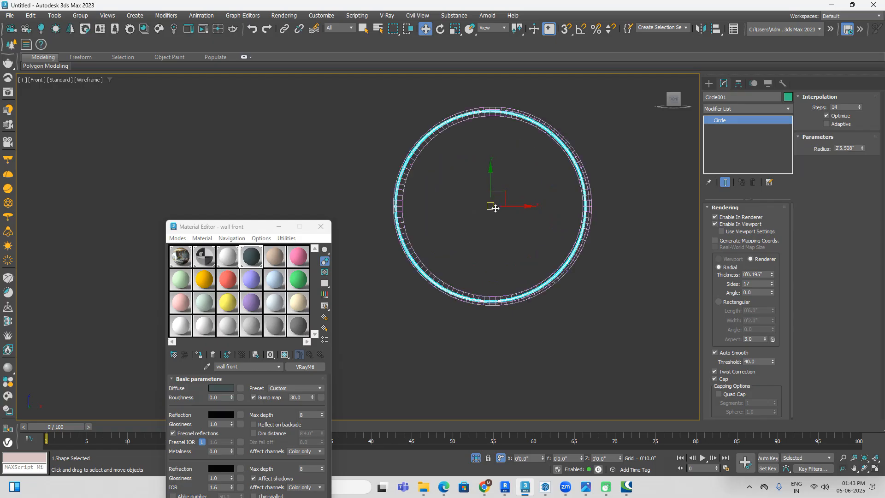
click(458, 31)
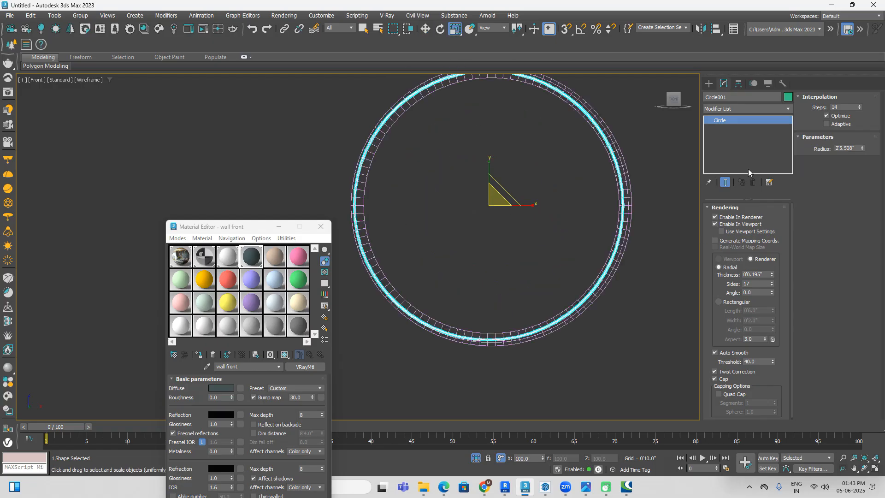
click(708, 208)
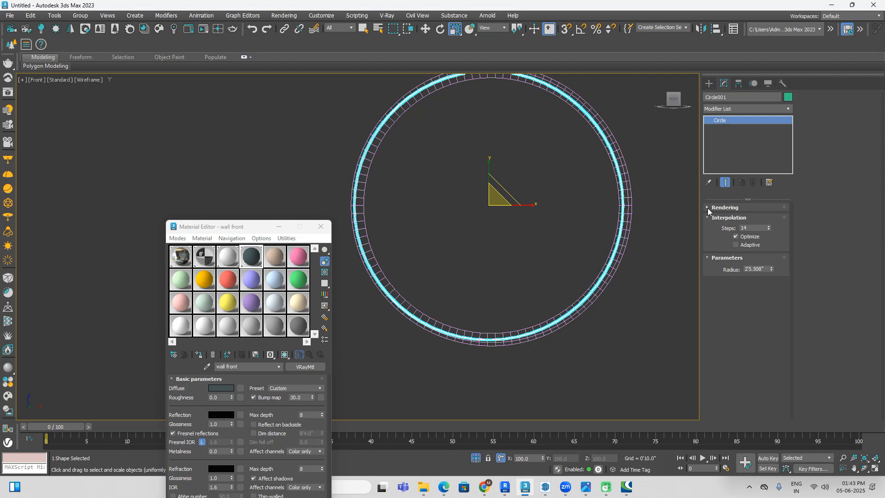
drag(773, 270, 773, 270)
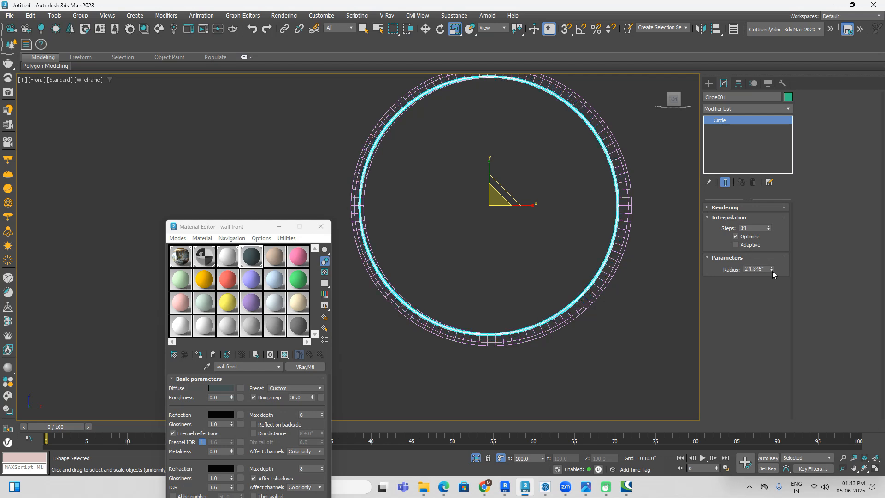
Step: Scale the circle down slightly and uniformly in the front view so that it clears the mirror's inner rim
key(F3)
alt+middle_drag(669, 286, 660, 316)
click(674, 310)
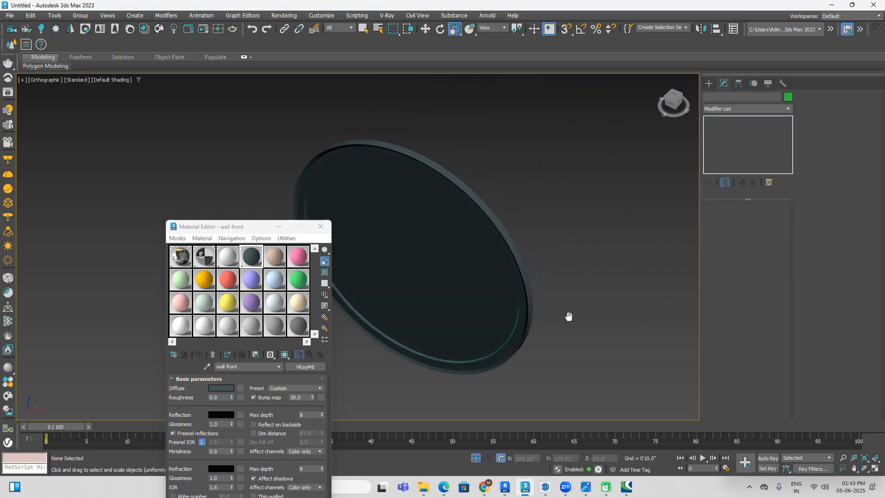
scroll(510, 304, up, 5)
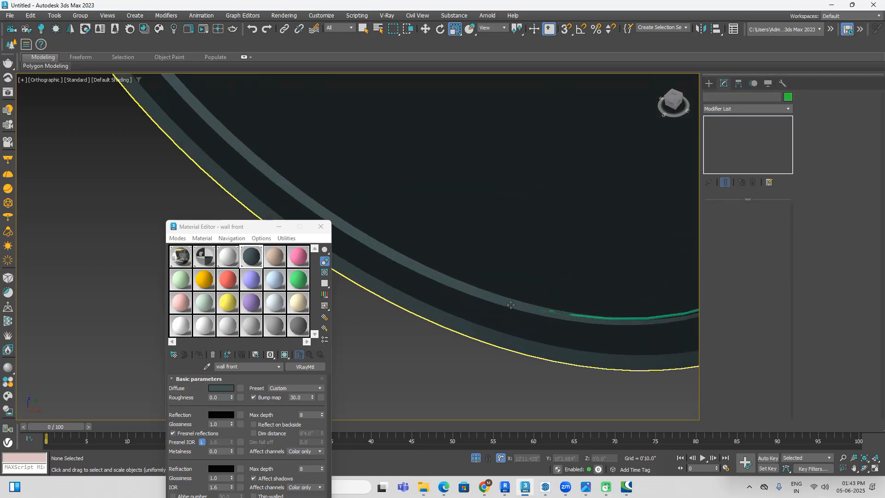
click(592, 314)
scroll(637, 213, down, 3)
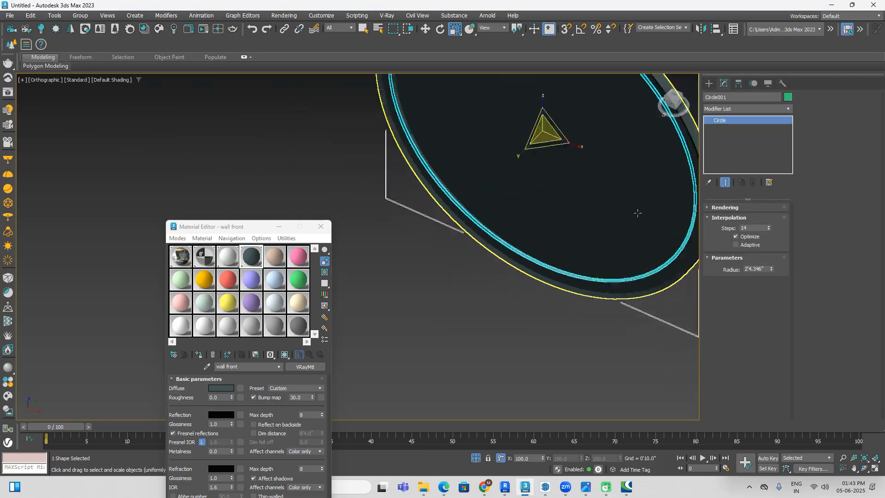
click(673, 103)
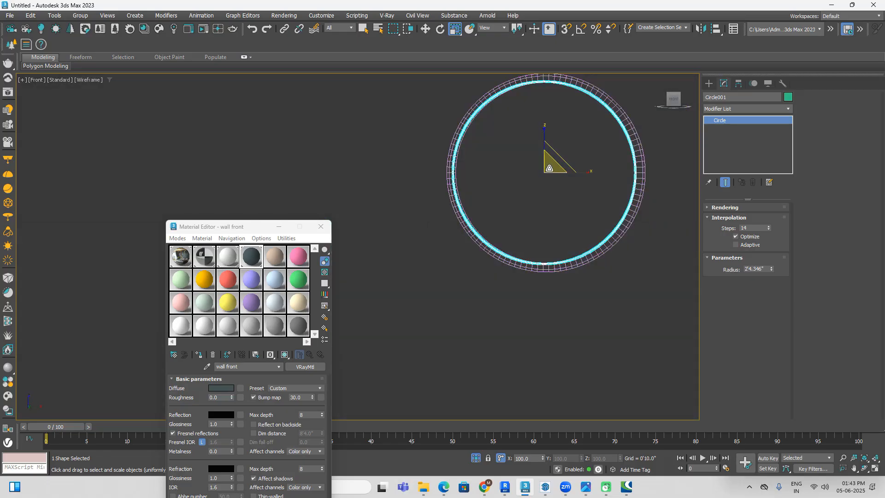
drag(549, 168, 550, 168)
Step: Raise the circle's interpolation steps to 67 to smooth the ring
key(F3)
mouse_move(644, 302)
alt+middle_down()
mouse_move(592, 359)
mouse_move(577, 330)
alt+middle_up()
click(592, 358)
scroll(498, 273, up, 10)
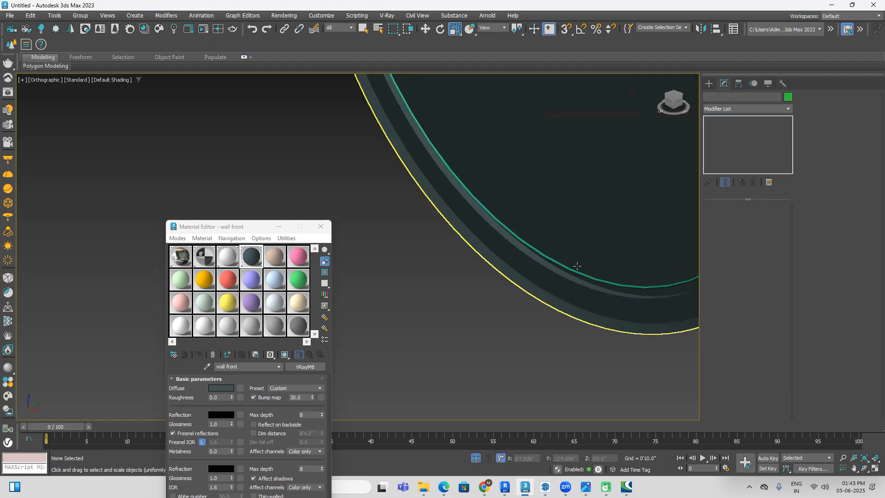
click(587, 290)
scroll(572, 281, down, 5)
middle_drag(573, 282, 474, 284)
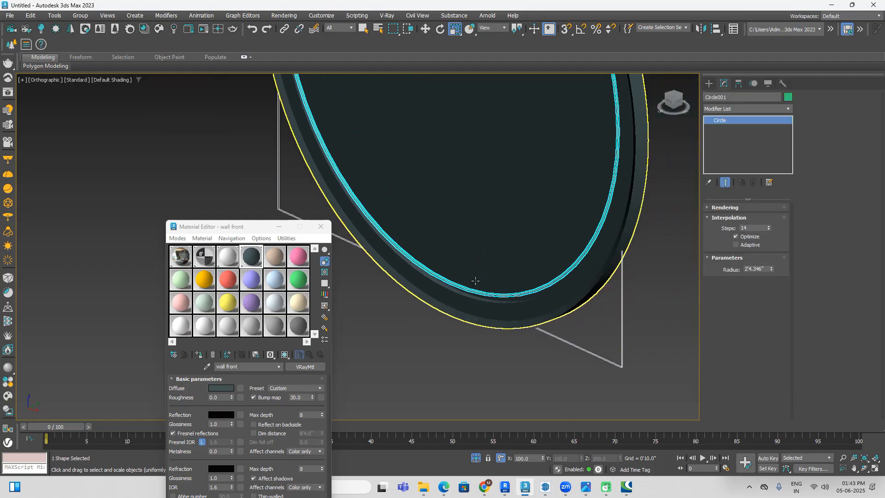
scroll(475, 284, down, 2)
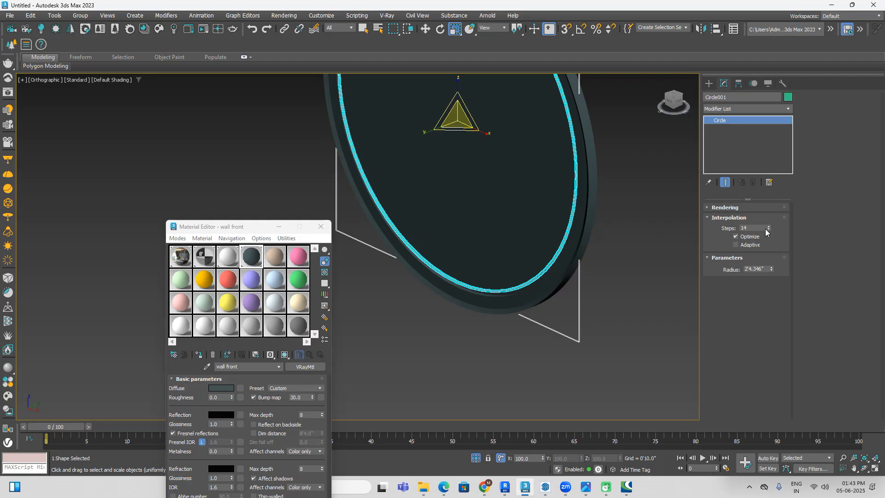
drag(767, 225, 769, 205)
click(637, 276)
Step: Assign the beige Material #5 to the circle behind the mirror
scroll(435, 297, up, 7)
click(544, 247)
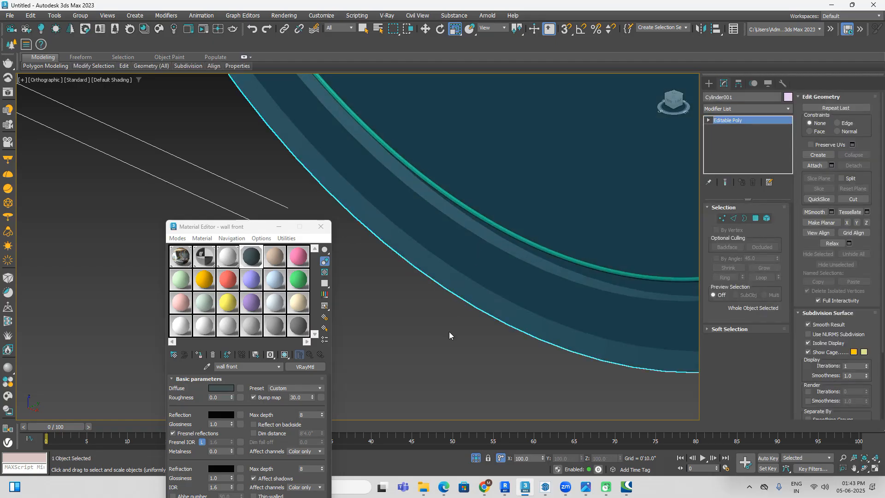
click(449, 331)
click(556, 258)
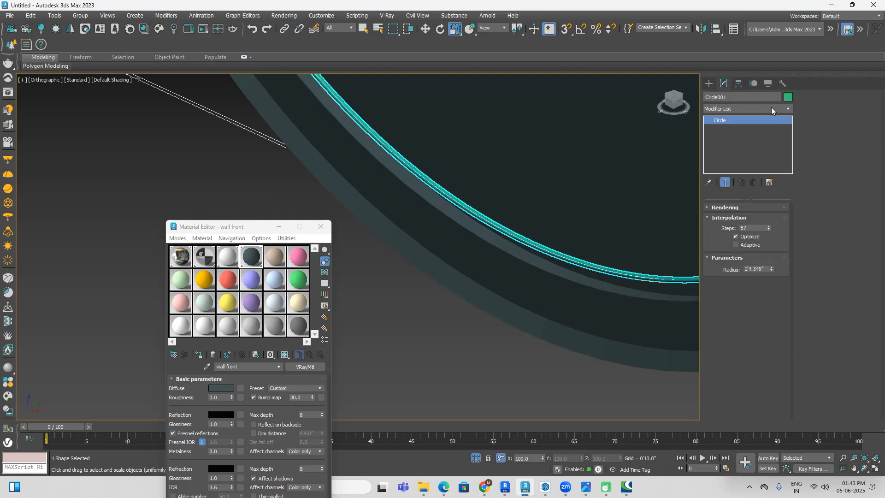
click(282, 261)
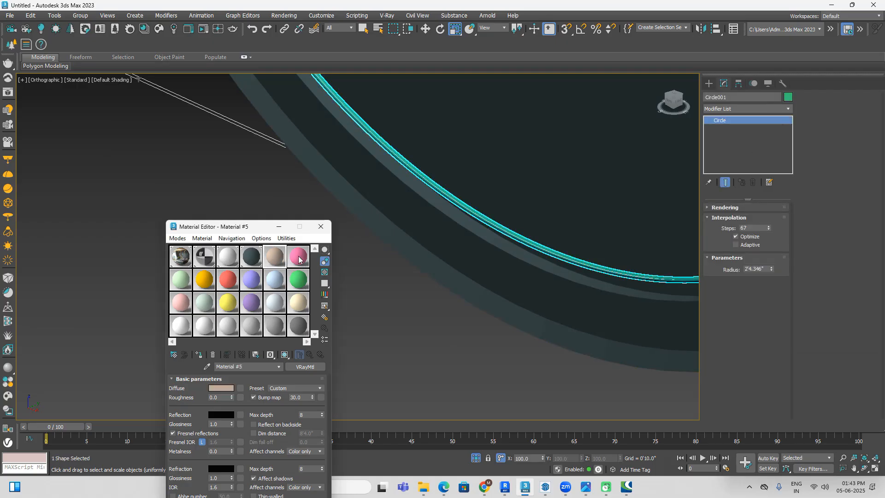
click(199, 354)
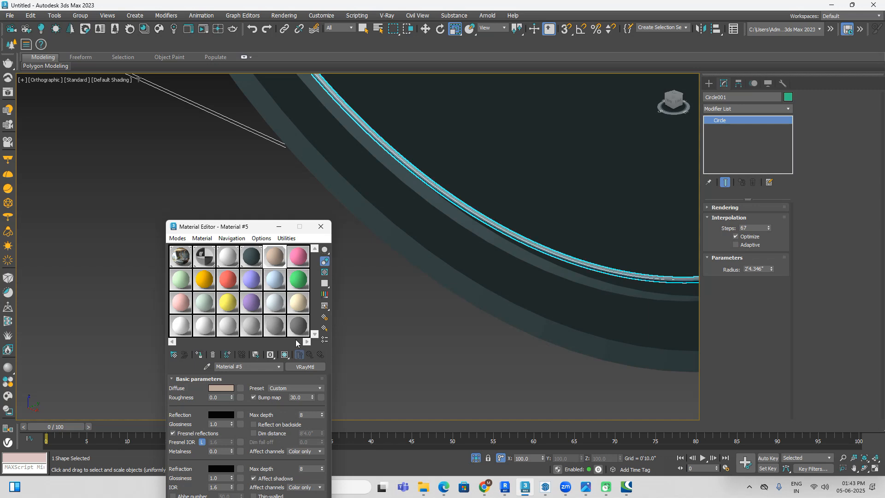
Step: Change the circle's Material #5 from VRayMtl to VRayLightMtl
click(304, 367)
click(616, 88)
click(626, 199)
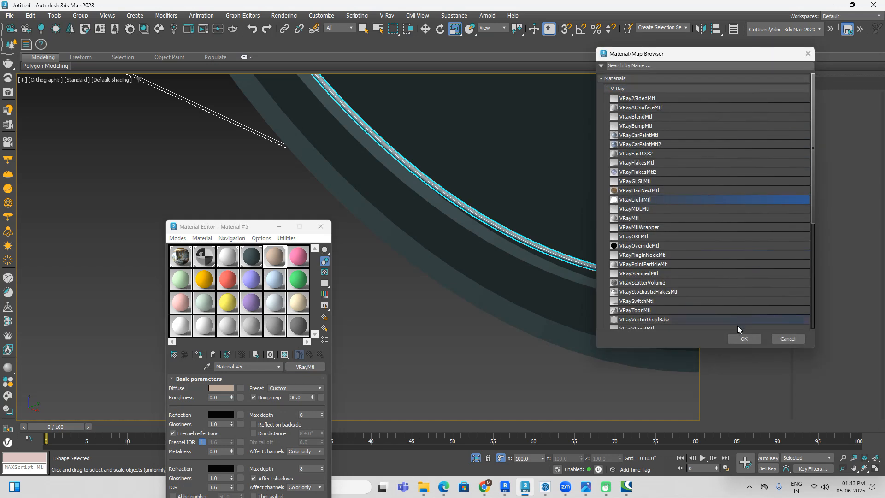
click(744, 339)
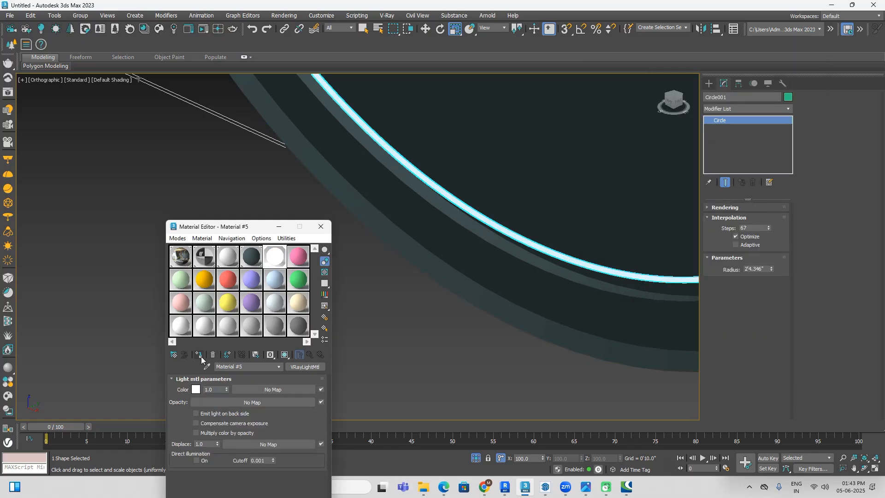
Step: Set the light material's colour to a warm orange and its intensity to 50
click(196, 389)
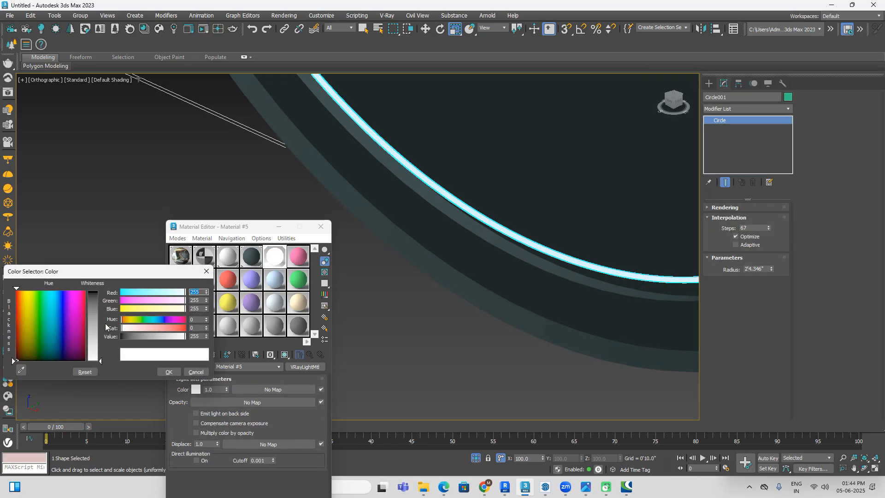
click(21, 299)
click(95, 294)
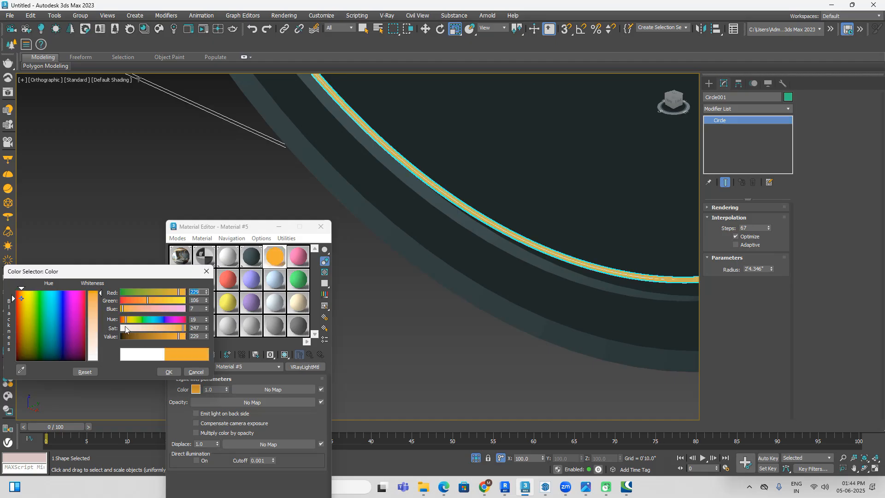
click(169, 371)
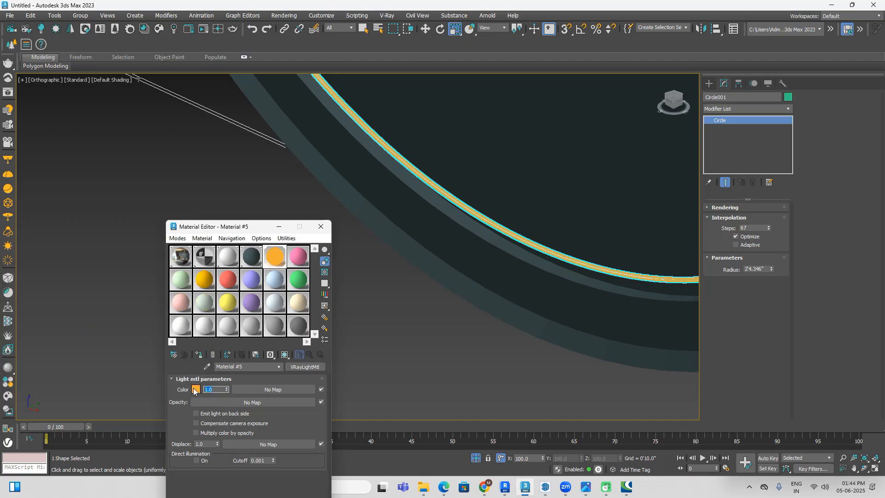
text(50)
key(Return)
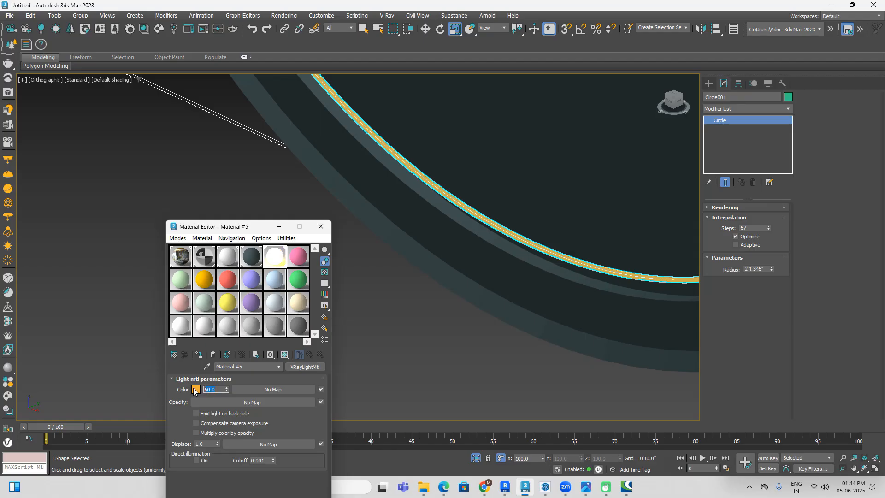
Step: Close the Material Editor and increase the ring's radial thickness to 0'0.225" in the front view
click(320, 227)
click(394, 328)
scroll(393, 327, down, 8)
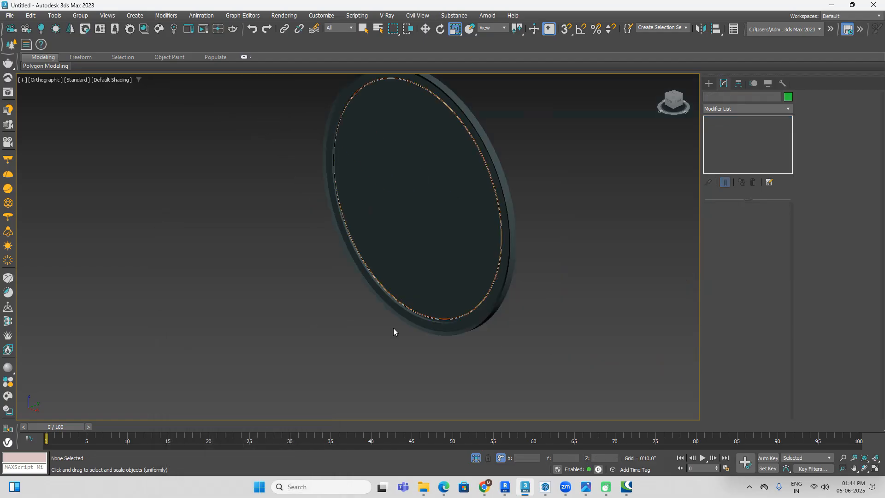
click(670, 105)
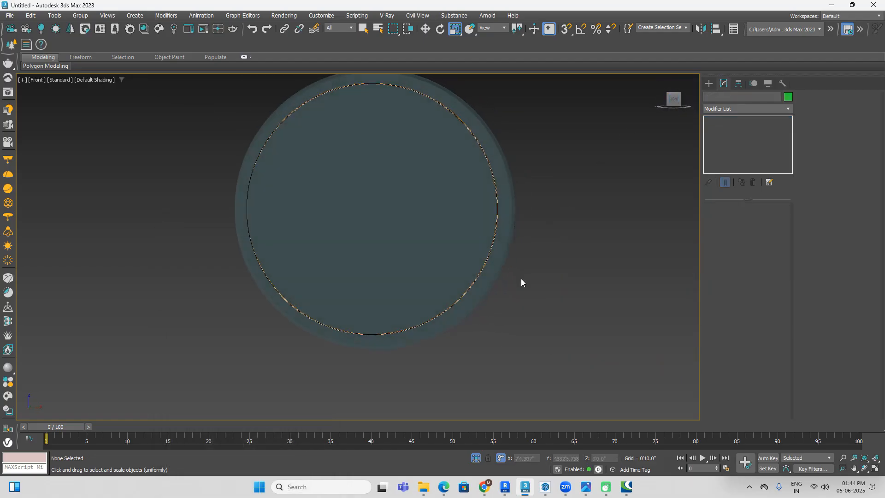
scroll(405, 336, up, 6)
click(404, 336)
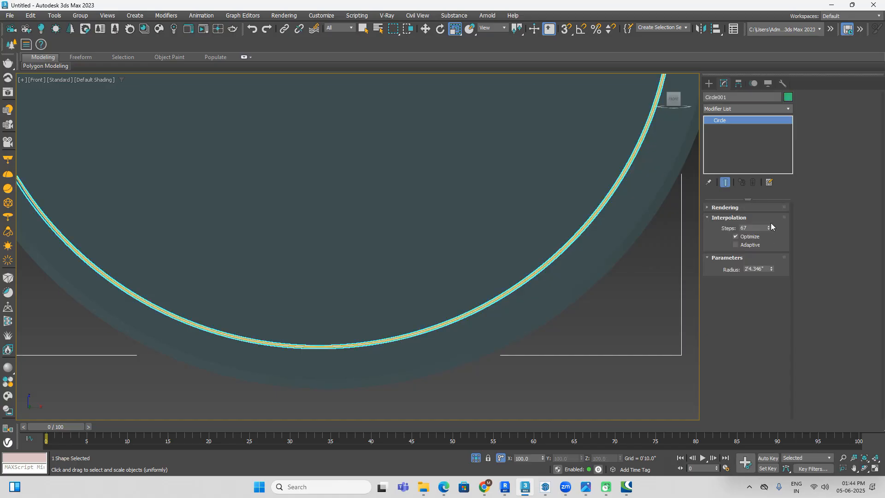
click(721, 207)
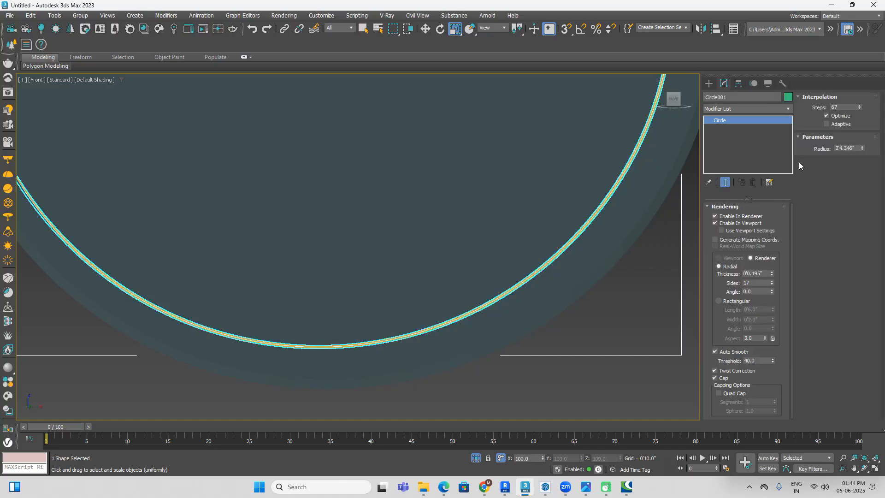
click(773, 272)
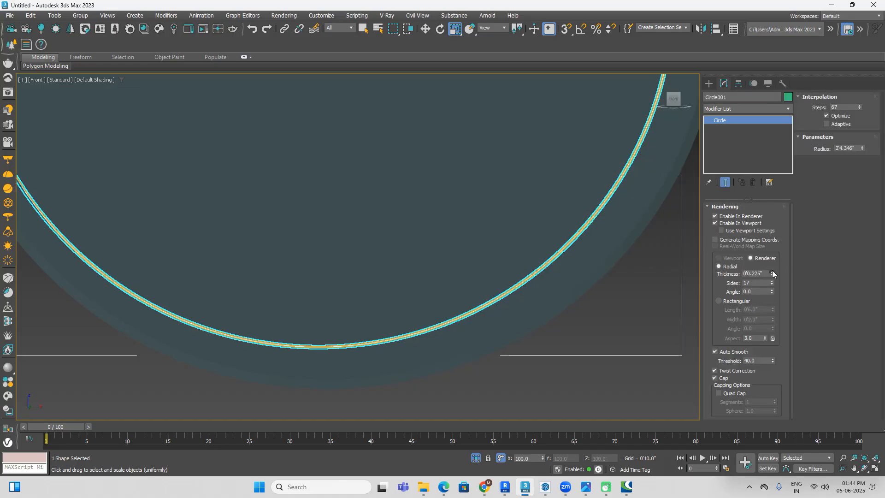
click(663, 286)
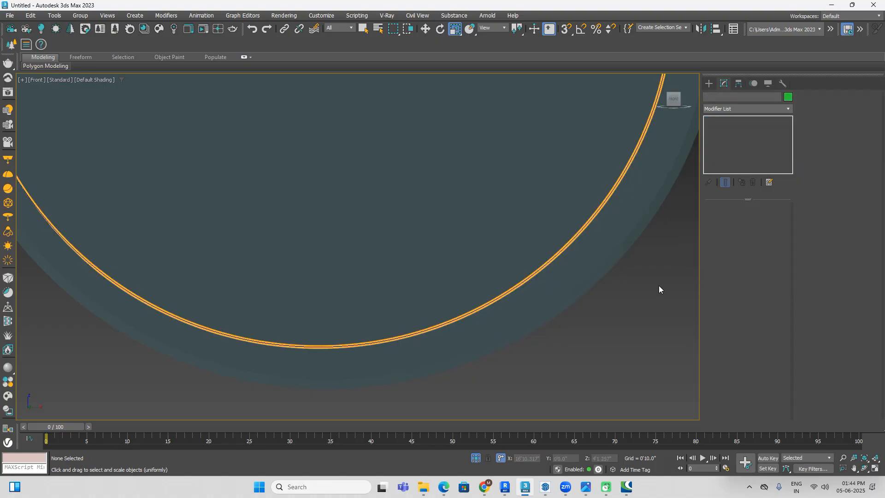
Step: Exit isolation of the mirror to bring back the rest of the room and expose the plain yellow wall
scroll(645, 292, down, 8)
scroll(636, 277, up, 1)
key(F3)
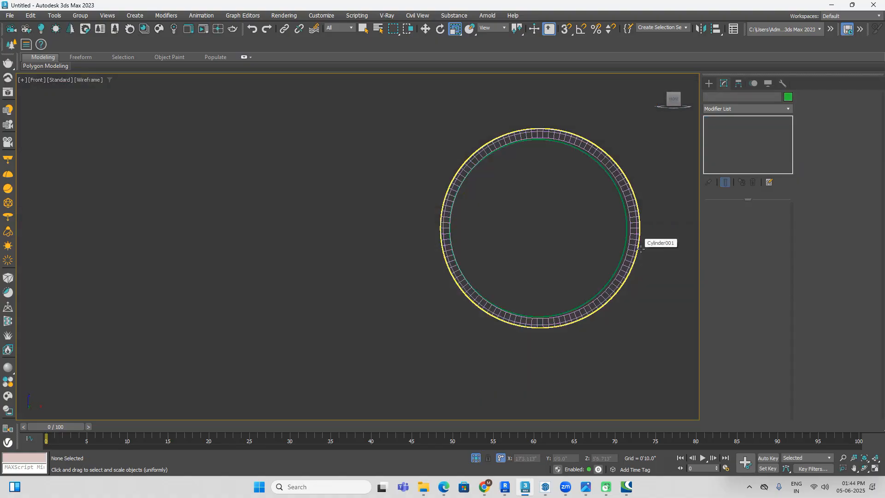
key(F3)
scroll(634, 245, down, 2)
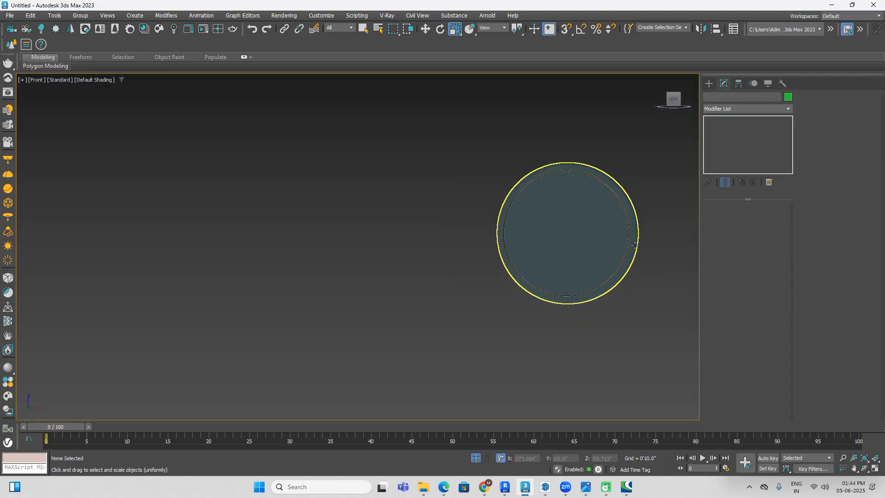
middle_drag(634, 245, 607, 241)
click(476, 457)
scroll(490, 376, up, 3)
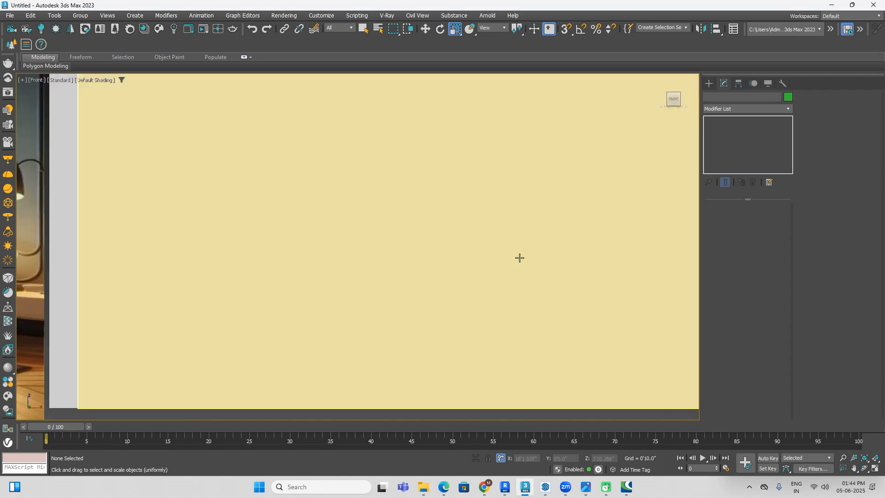
scroll(519, 257, down, 5)
alt+middle_drag(557, 256, 573, 106)
middle_drag(510, 224, 564, 197)
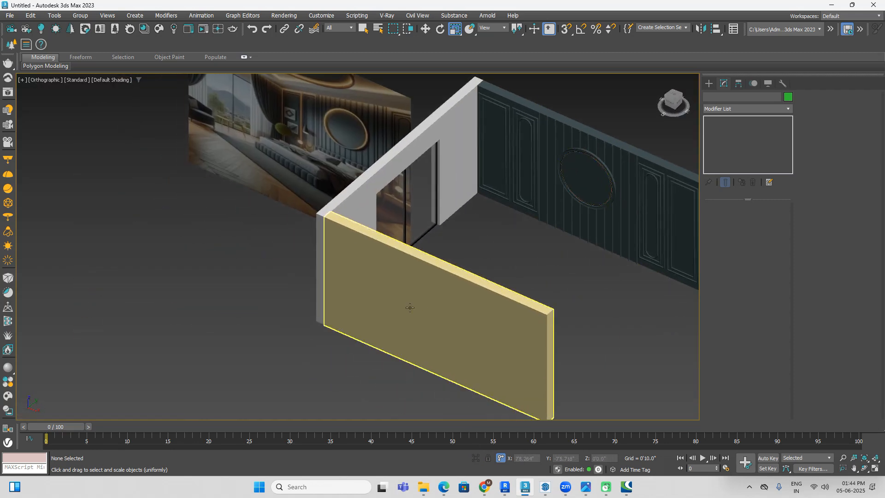
Step: Assign the "wall left" material to the plain yellow wall opposite the panelled wall
click(429, 306)
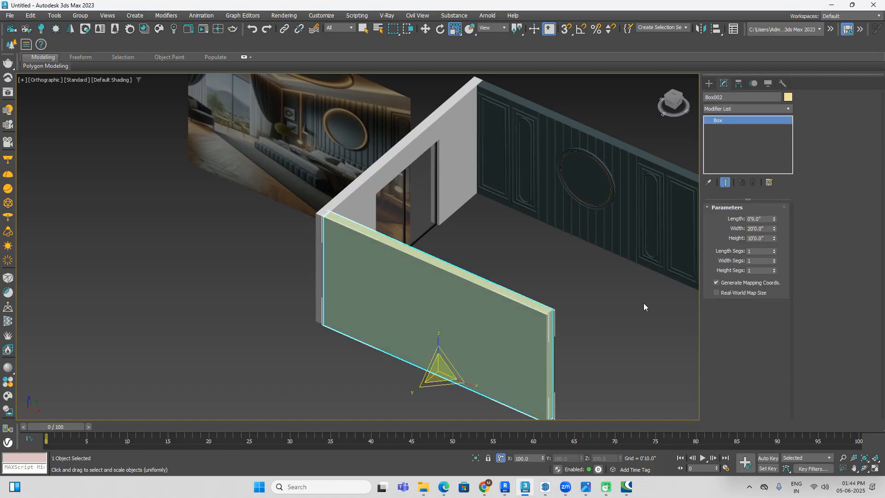
key(m)
click(237, 261)
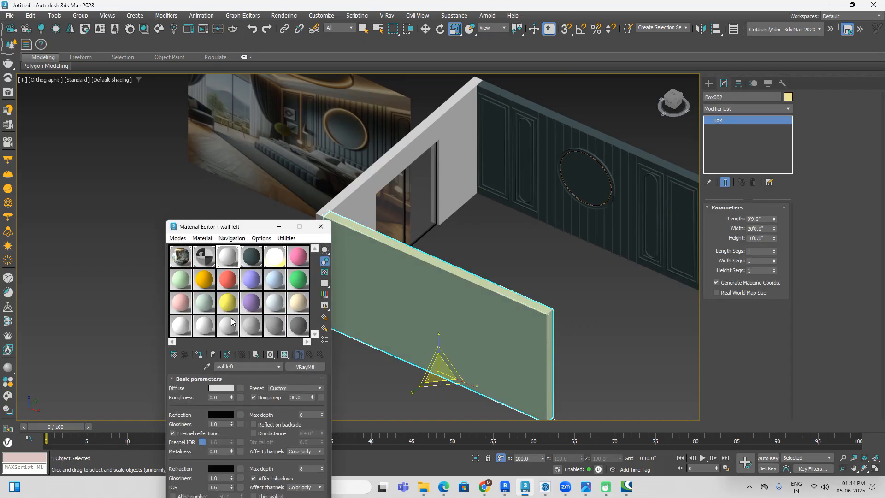
click(199, 354)
click(577, 283)
scroll(576, 281, down, 3)
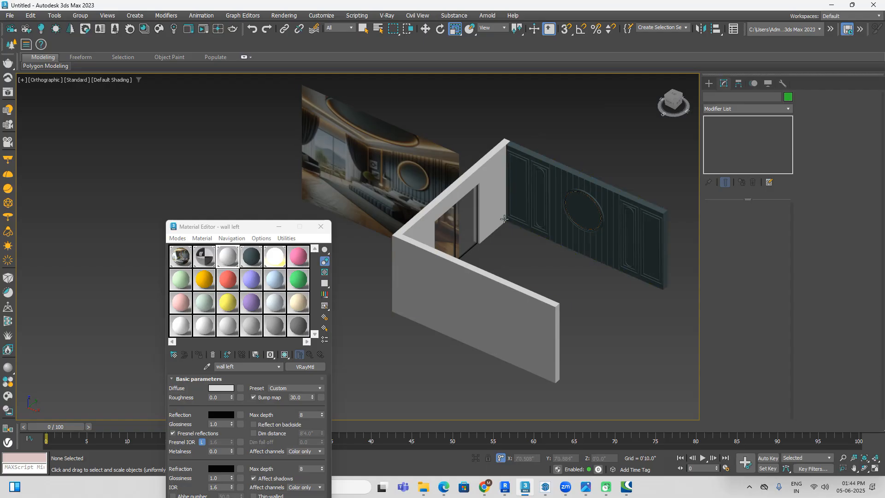
scroll(412, 155, up, 2)
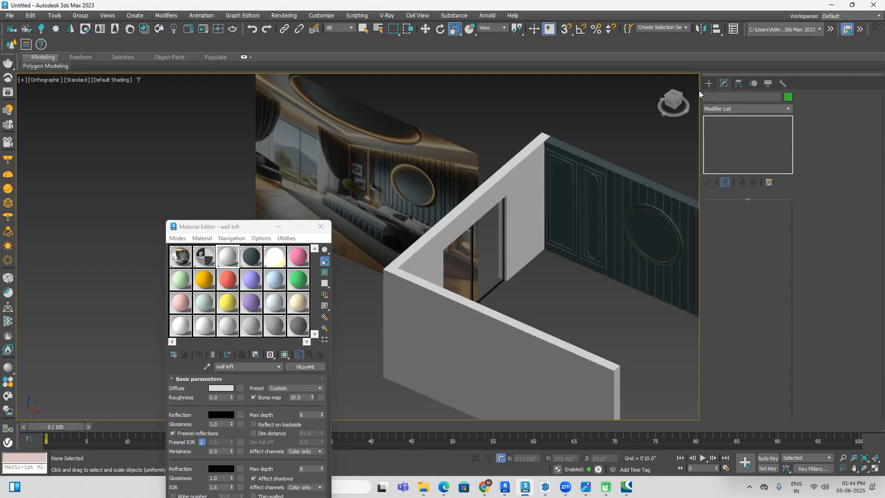
Step: With snapping on, draw a box in the top view covering the walls corner to corner, 20'0" long and 20'9" wide
click(673, 97)
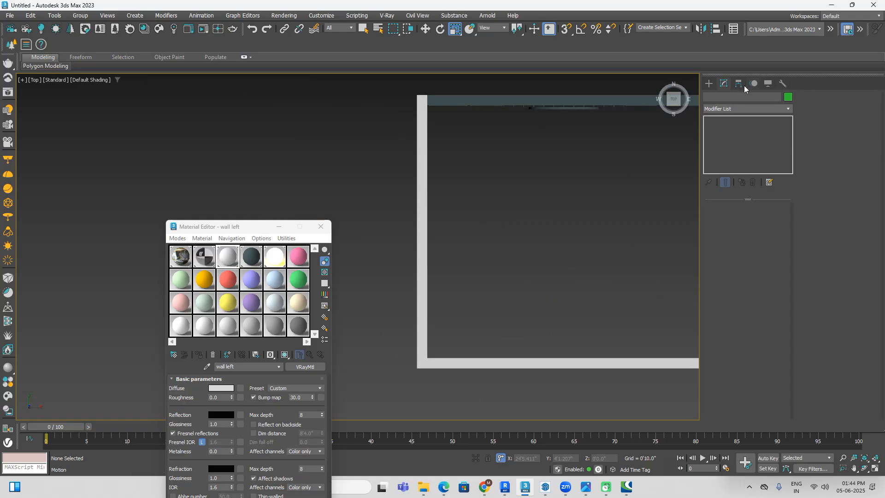
click(709, 83)
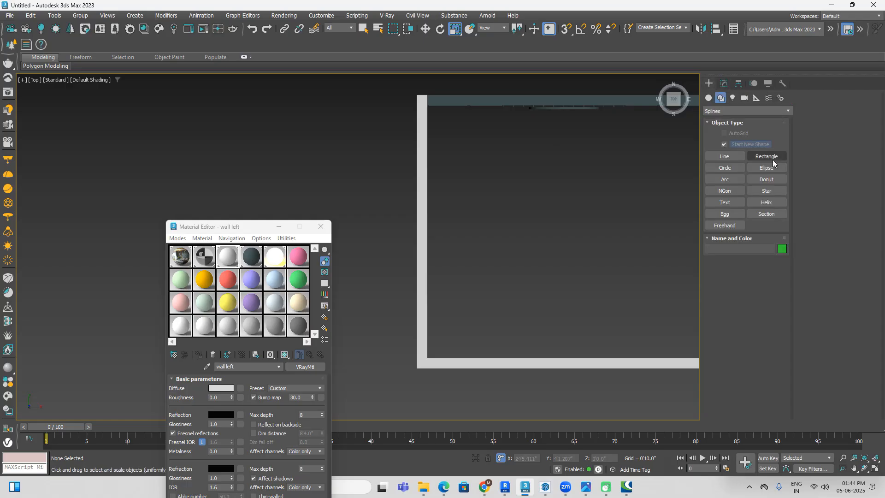
click(709, 98)
click(725, 144)
middle_drag(539, 188, 477, 177)
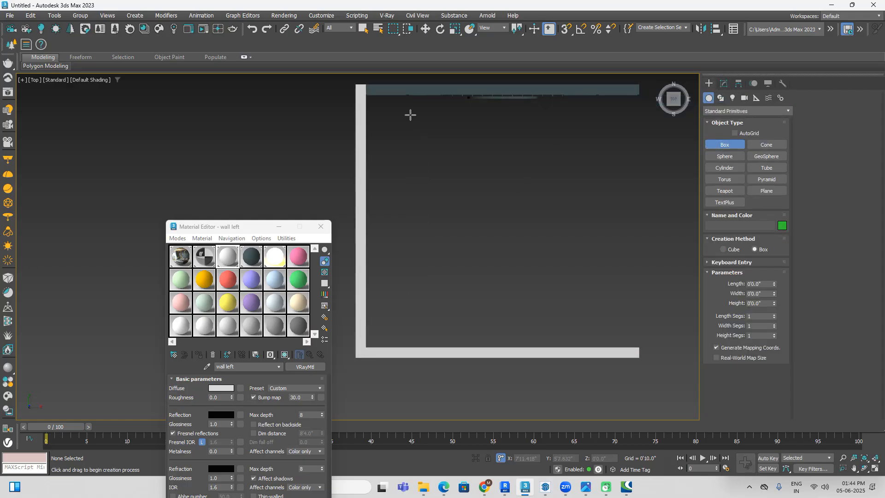
click(567, 29)
drag(356, 83, 636, 361)
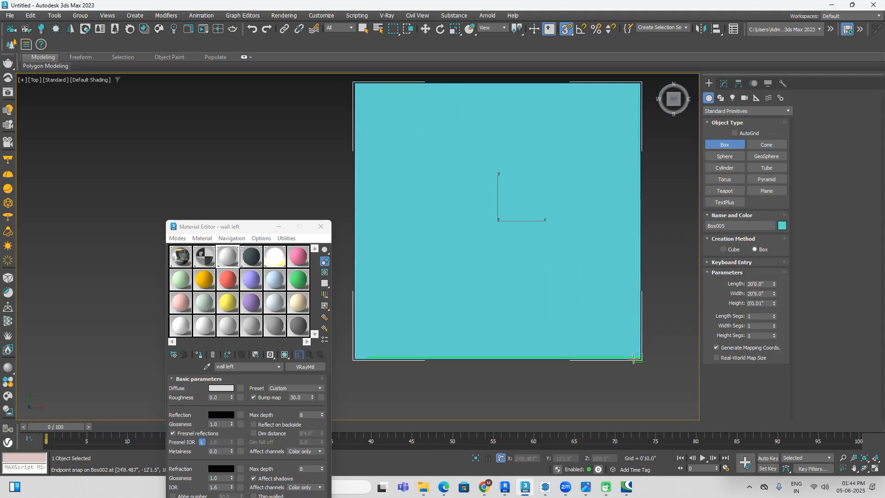
key(u)
click(634, 357)
Step: Set the height of the box over the room to 0'8" and finish creating boxes
drag(770, 303, 695, 305)
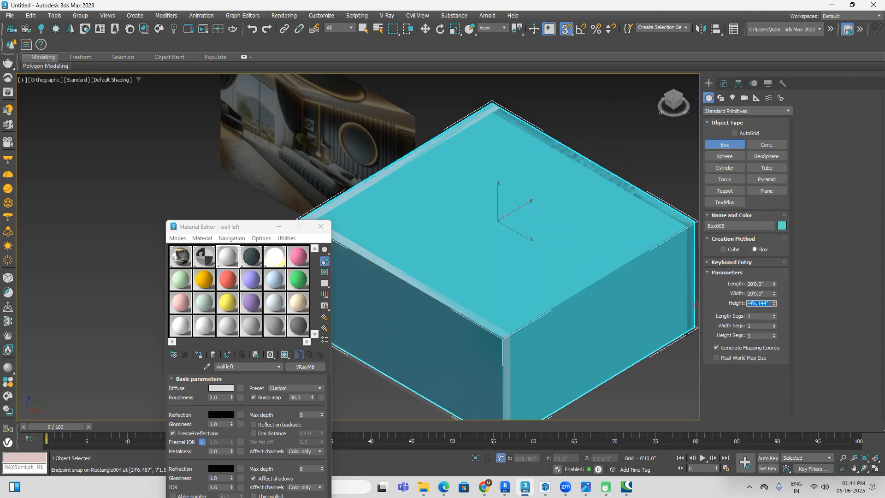
text(8)
key(Return)
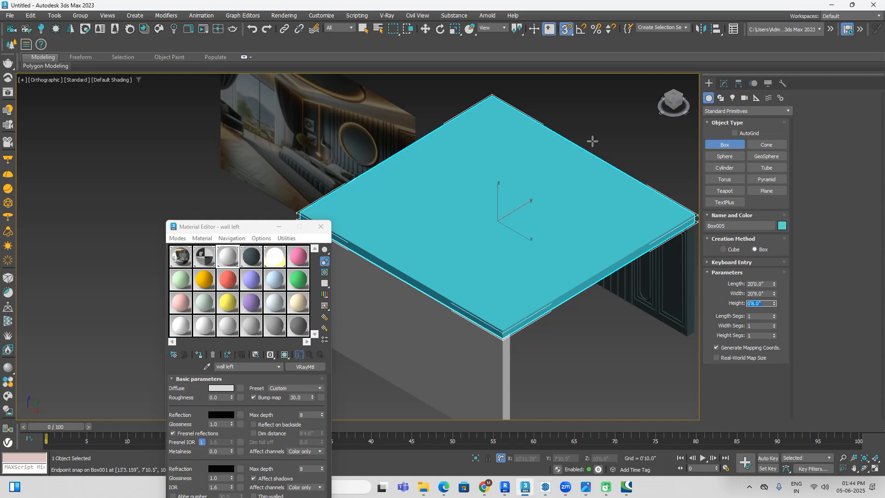
key(r)
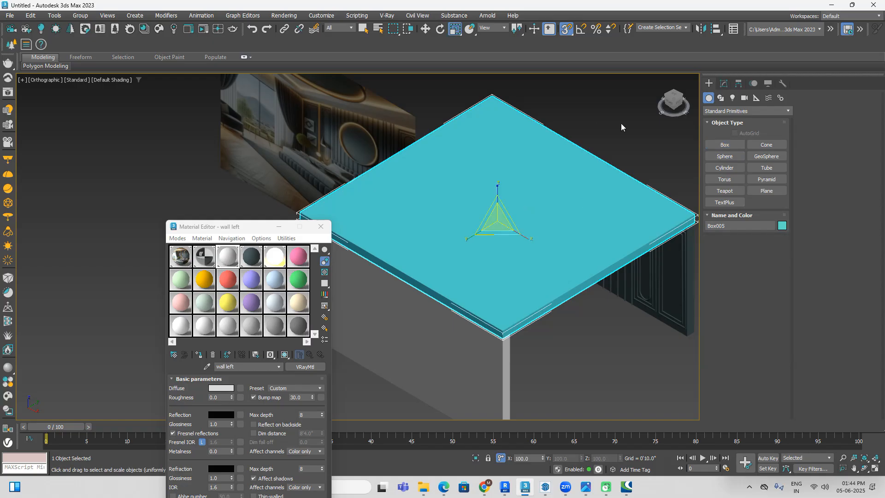
Step: Assign the pink Material #6 to the roof box and rename the material "ceiling"
click(299, 261)
click(199, 355)
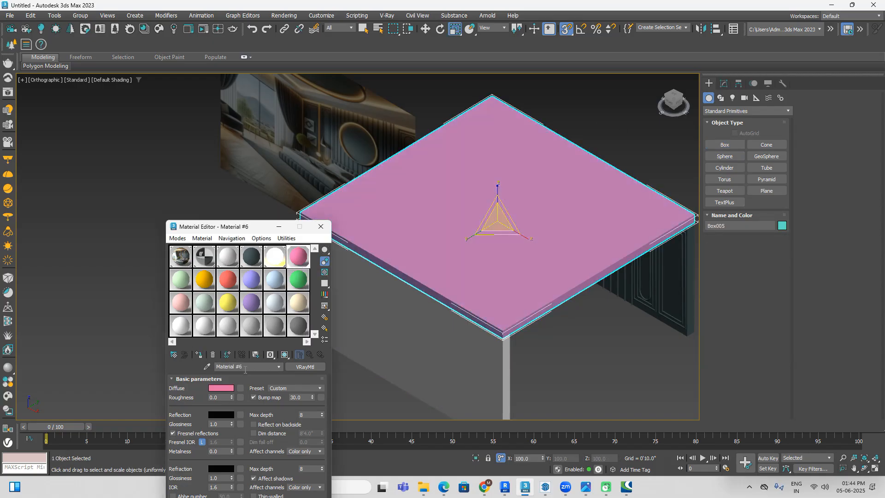
text(ceil)
click(208, 379)
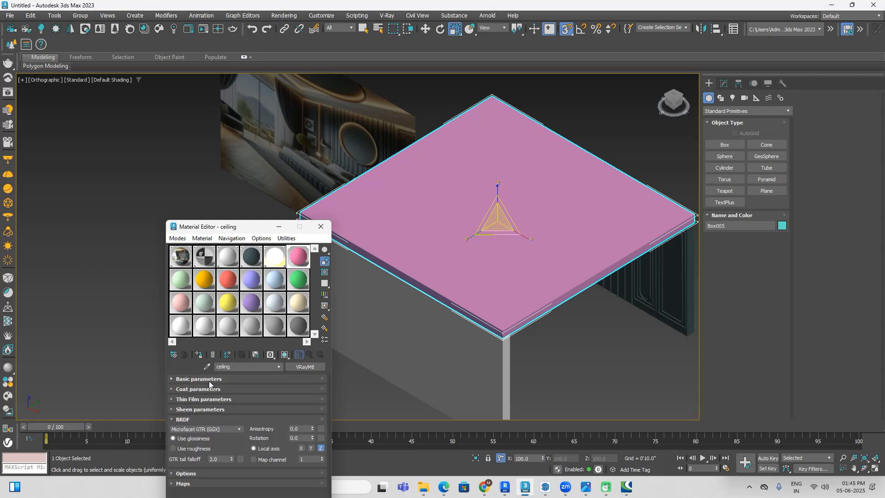
click(209, 378)
Step: Change the ceiling material's diffuse colour to a neutral light grey with a value of 180
click(221, 388)
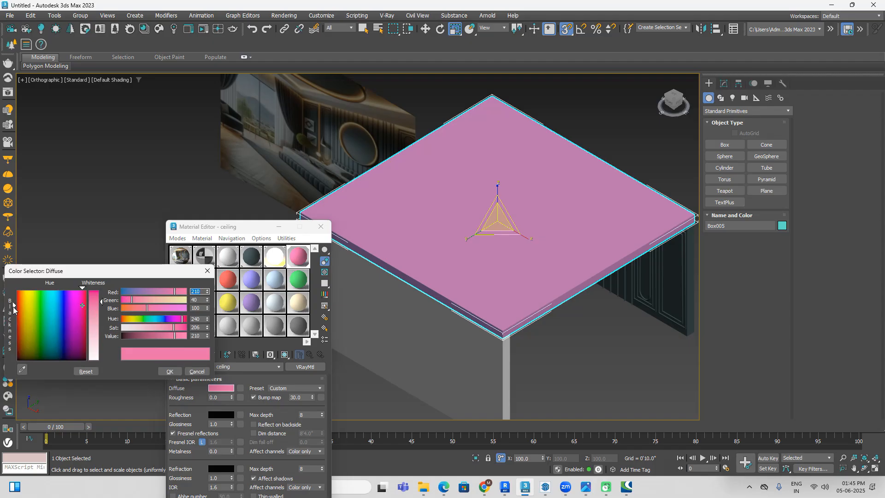
drag(14, 309, 14, 360)
drag(110, 307, 196, 356)
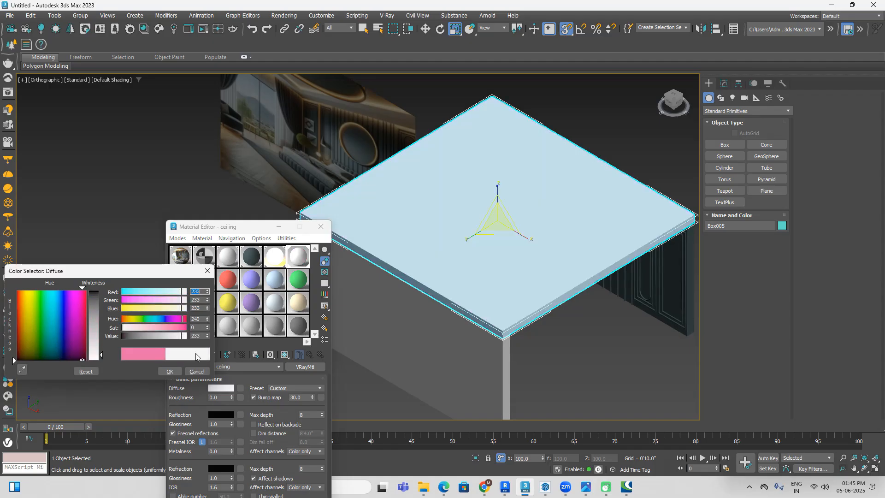
text(180)
key(Return)
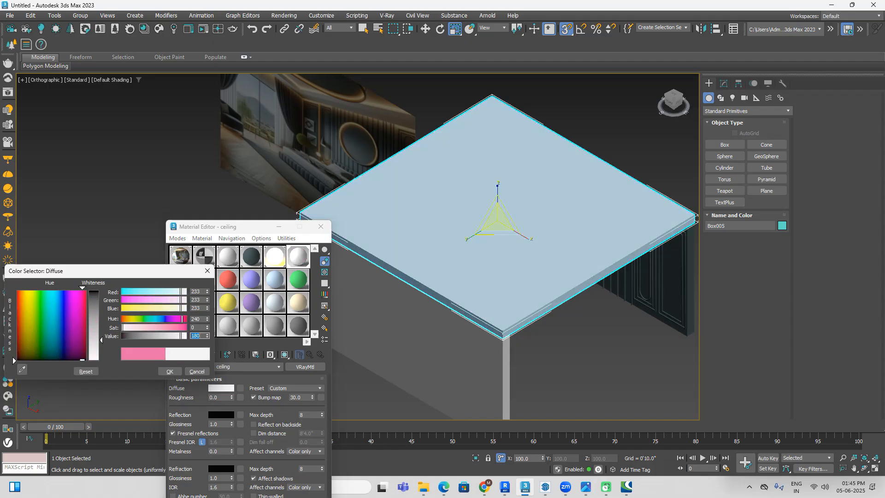
click(170, 370)
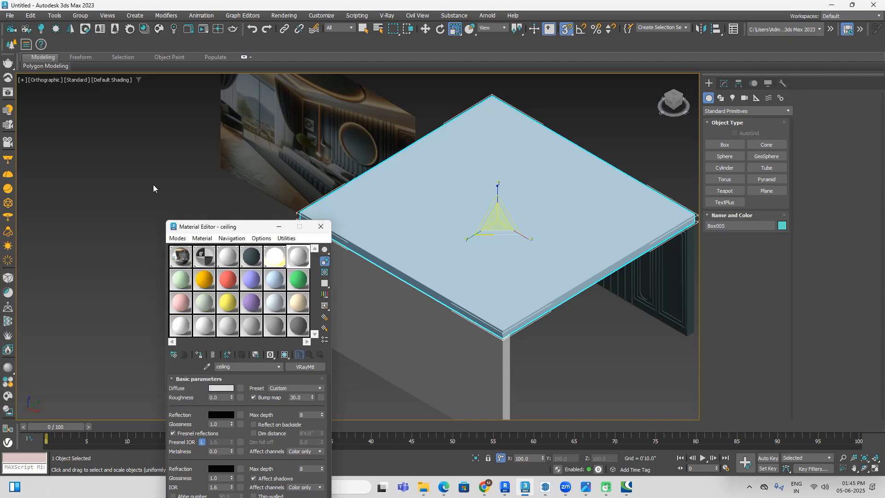
click(154, 187)
Step: From below, draw a rectangle snapped to the inner wall corners at ceiling level, 18'6" long and 20'0" wide
drag(249, 226, 142, 228)
middle_drag(421, 183, 494, 226)
alt+middle_drag(512, 272, 505, 177)
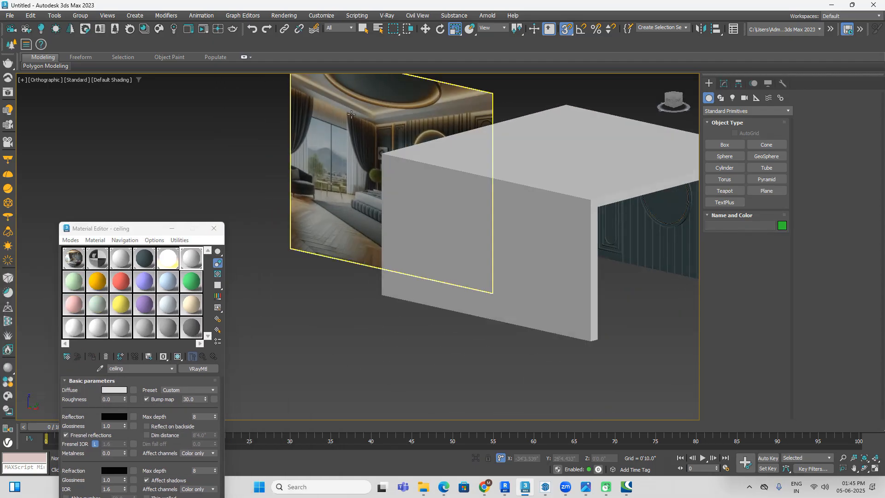
scroll(429, 107, up, 4)
scroll(358, 119, down, 5)
alt+middle_drag(444, 221, 526, 282)
alt+middle_drag(526, 283, 490, 192)
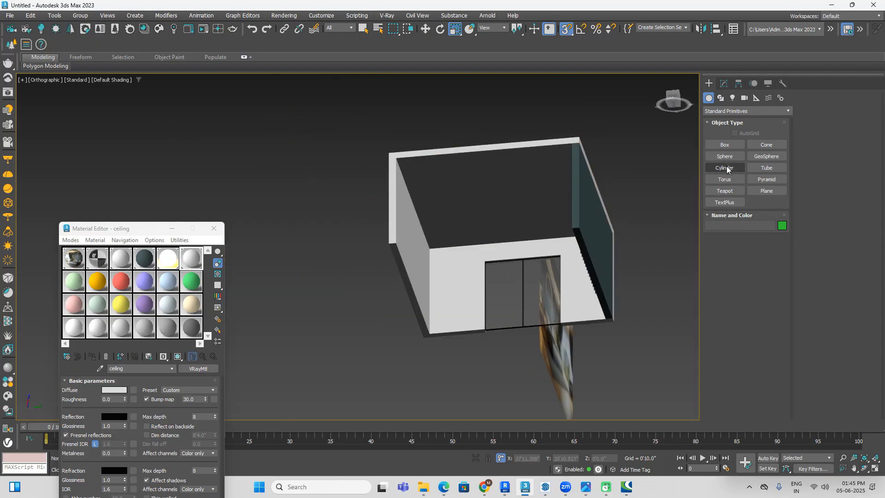
click(717, 98)
click(754, 156)
drag(430, 250, 571, 146)
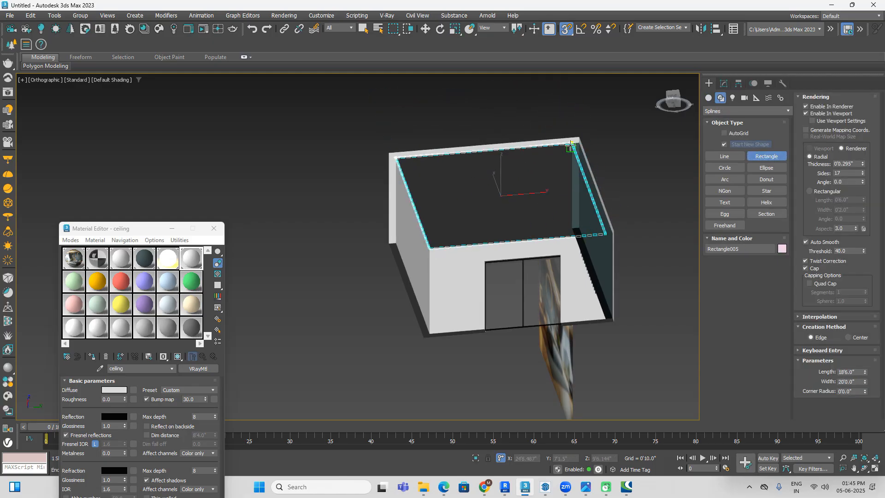
Step: Turn off the ceiling rectangle's visible thickness in renderer and viewport, and convert it to an editable spline
scroll(569, 154, up, 5)
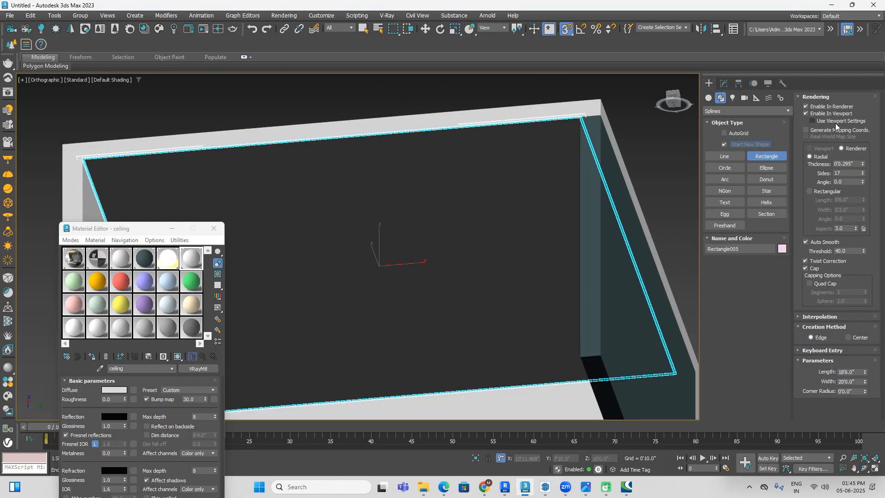
click(824, 108)
click(823, 114)
alt+middle_drag(506, 201, 524, 198)
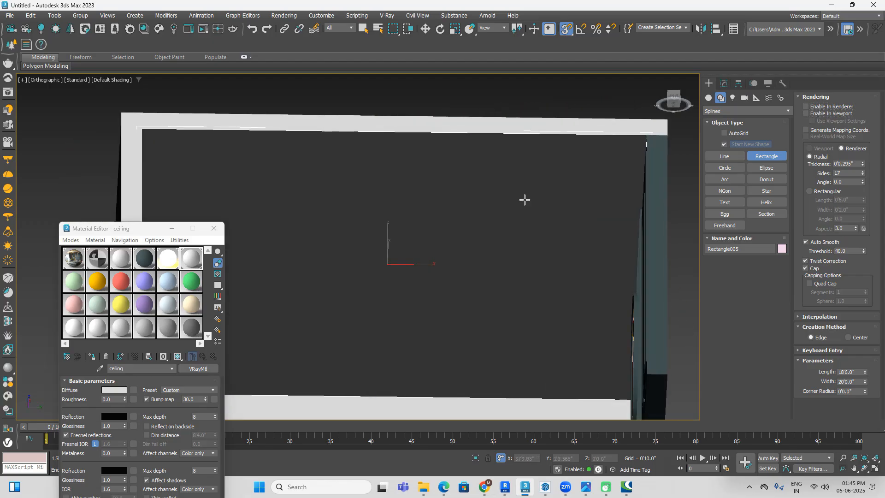
right_click(523, 197)
right_click(524, 197)
mouse_move(596, 338)
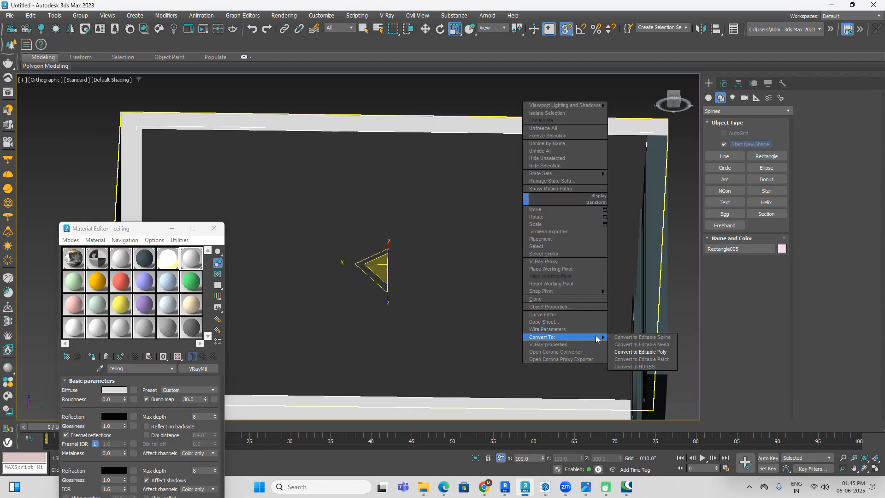
click(629, 337)
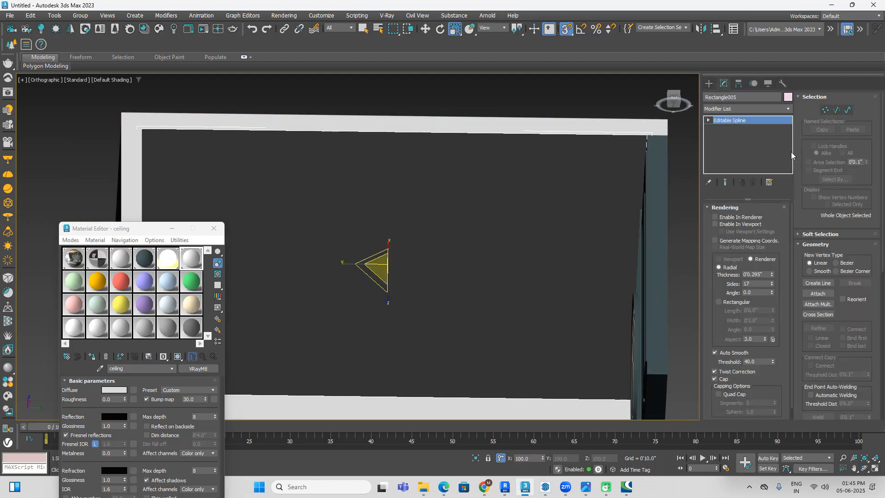
Step: Outline the ceiling rectangle's spline inward to form a wide border around the ceiling's perimeter
click(847, 110)
scroll(627, 154, down, 3)
drag(632, 113, 620, 159)
scroll(809, 311, down, 5)
scroll(820, 400, down, 2)
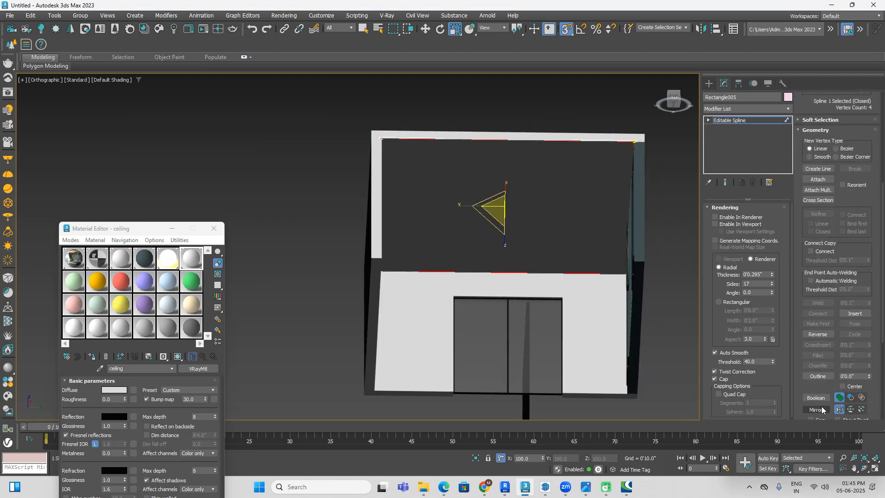
click(818, 375)
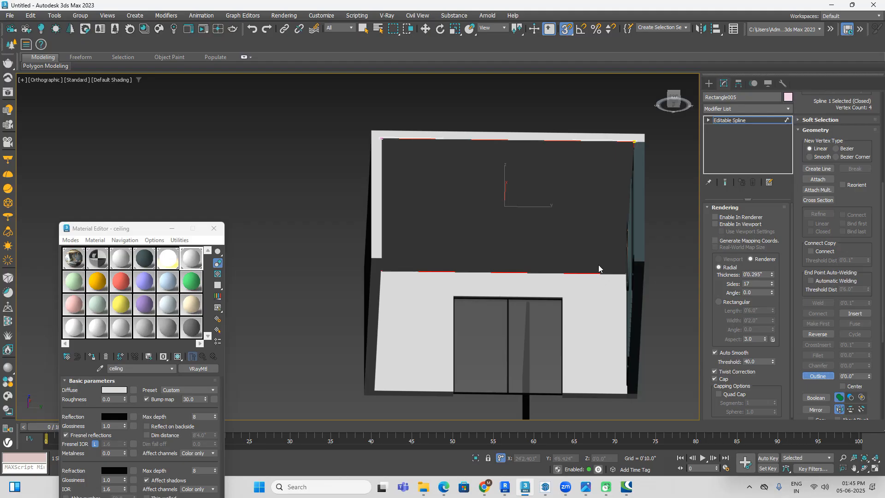
drag(594, 274, 599, 251)
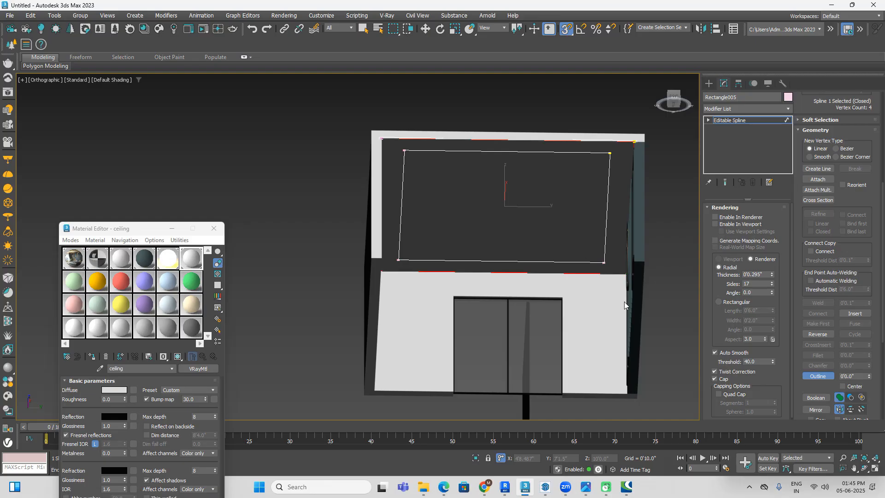
Step: Extrude the outlined ceiling border by 0'4"
click(765, 109)
key(e)
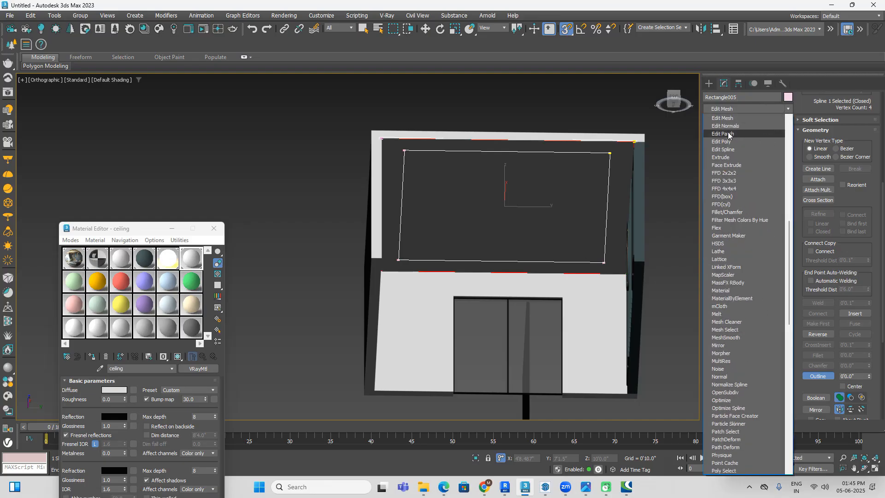
click(724, 157)
drag(771, 220, 760, 220)
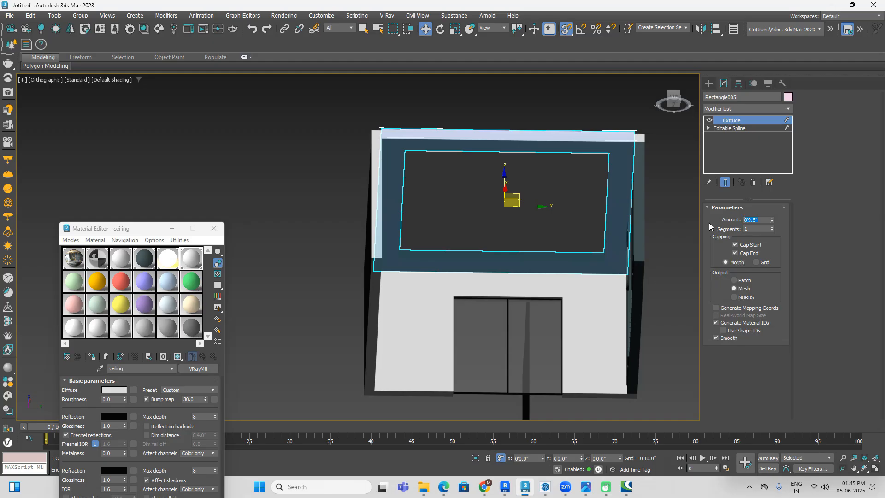
text(4)
key(Return)
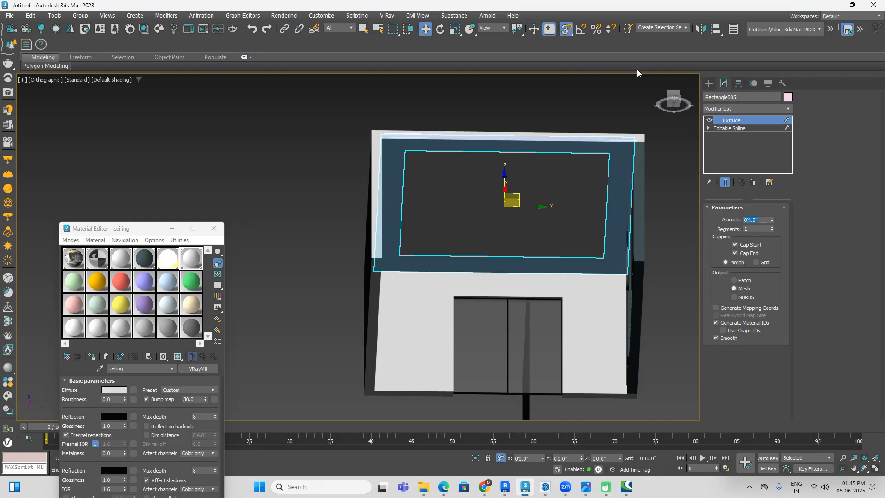
Step: Turn off snapping and, in a side view, lower the ceiling border about 0'11" beneath the ceiling slab
click(674, 95)
key(F3)
middle_drag(573, 195, 566, 125)
scroll(547, 205, up, 2)
click(566, 29)
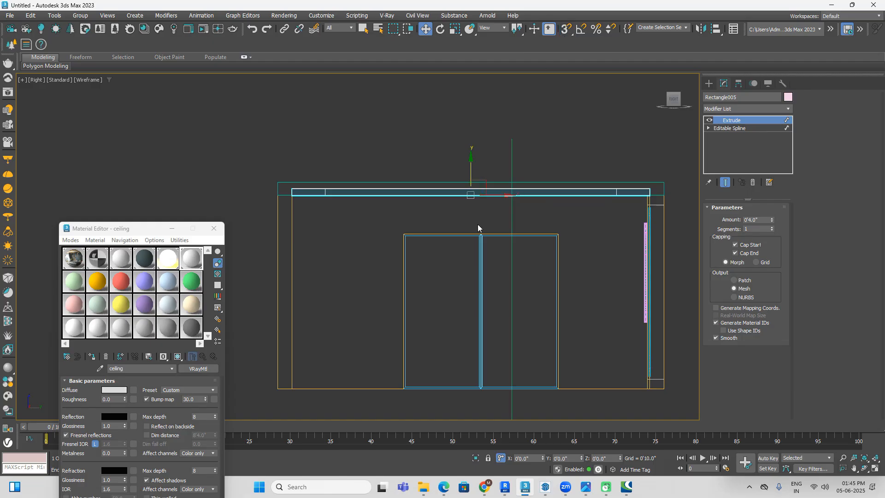
drag(471, 167, 472, 186)
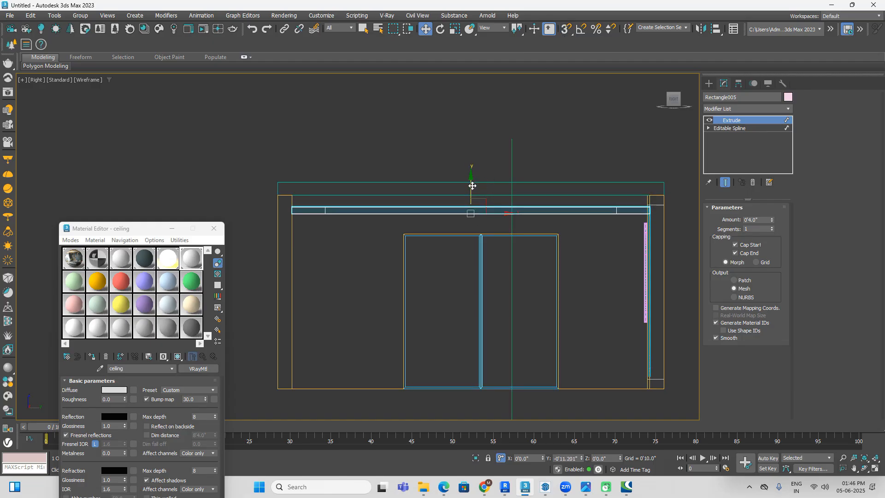
middle_drag(560, 206, 484, 192)
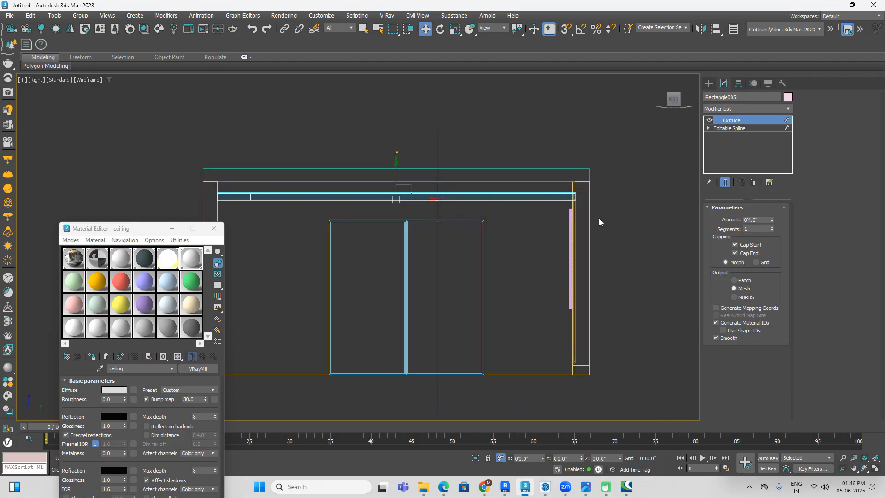
Step: After checking the reference picture, uniformly scale the ceiling border down slightly to leave a narrow gap to the walls all around
click(586, 487)
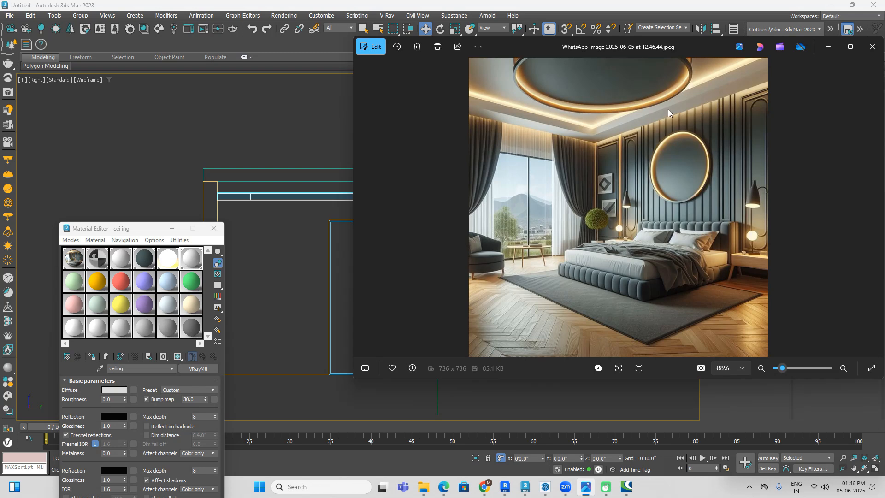
click(525, 486)
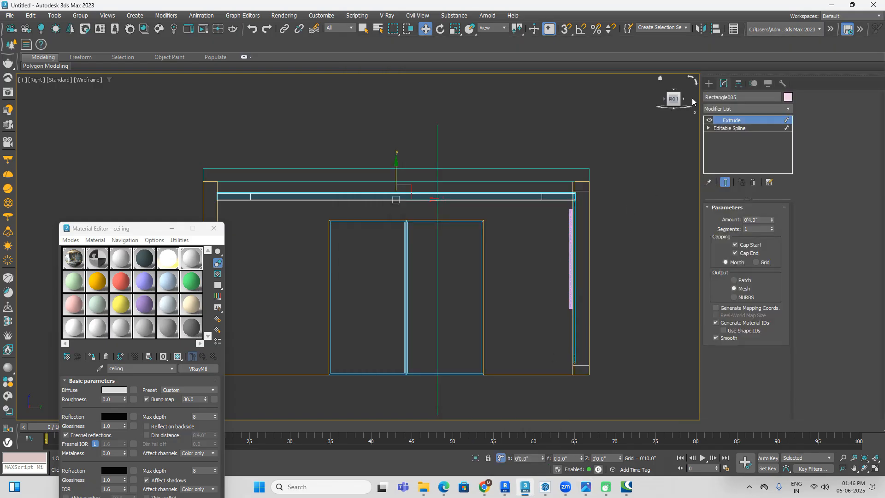
drag(673, 99, 674, 110)
click(673, 93)
middle_drag(472, 160, 479, 271)
scroll(480, 272, down, 4)
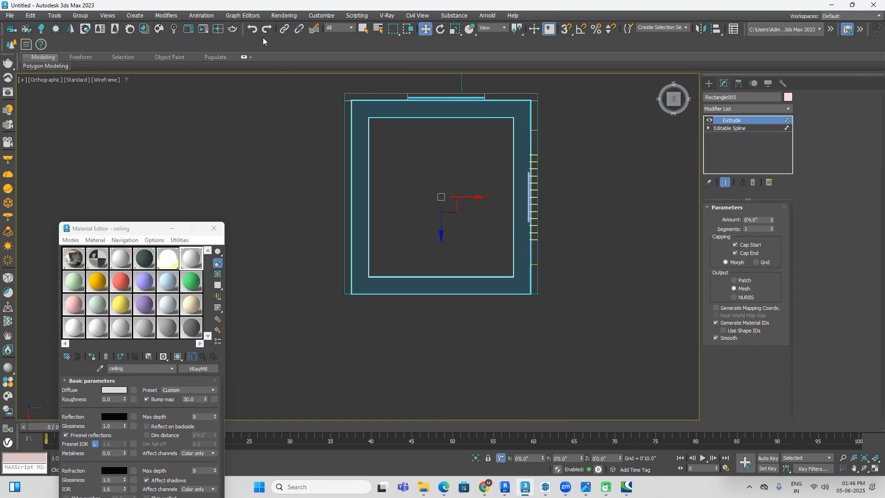
click(709, 83)
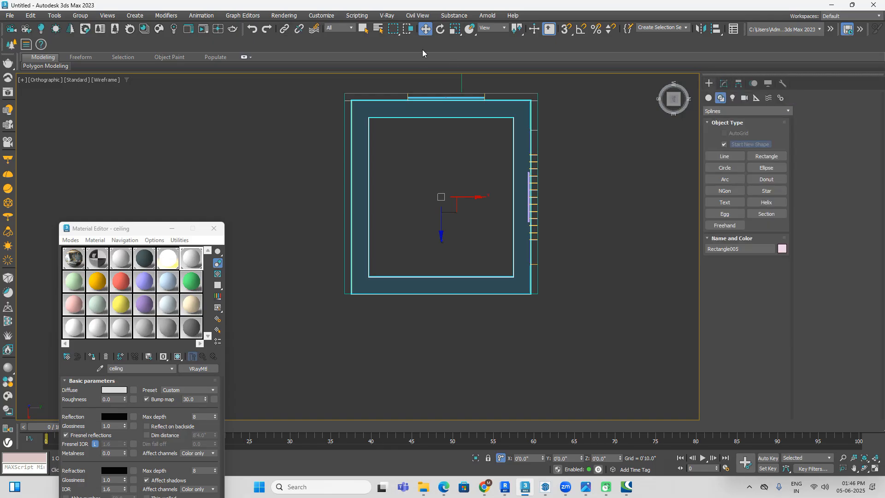
click(456, 29)
drag(447, 203, 450, 205)
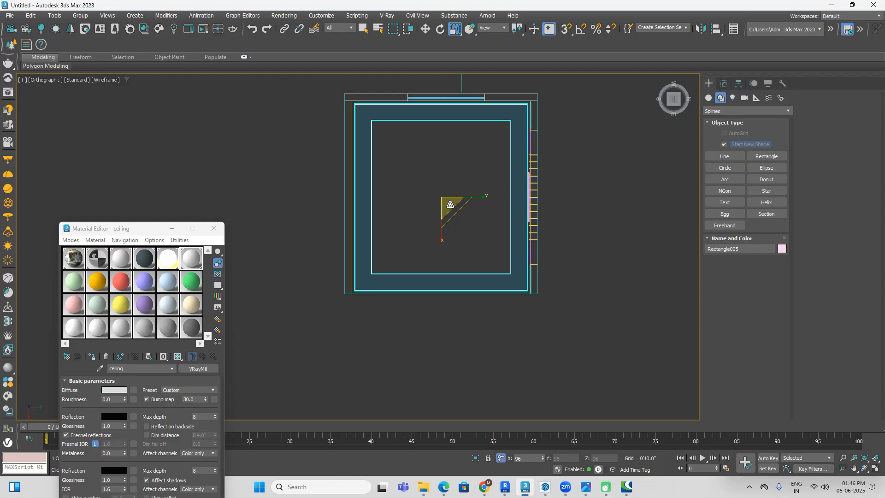
click(567, 216)
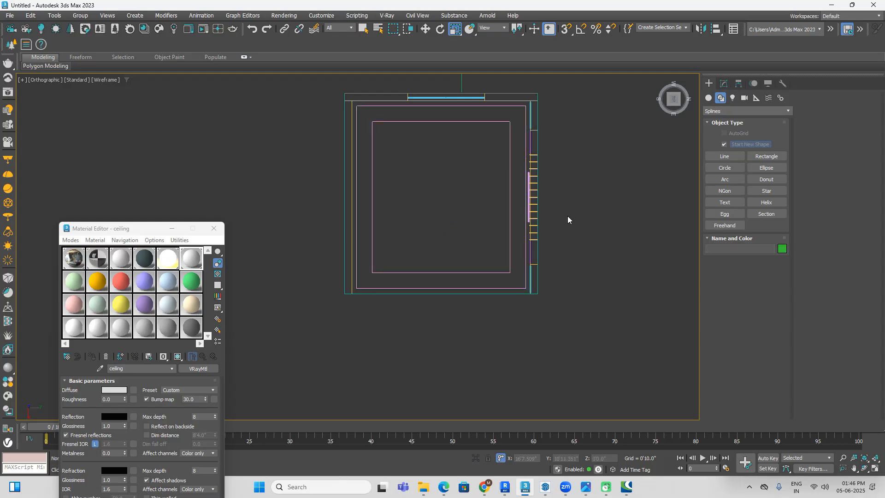
Step: Assign the ceiling material to the false-ceiling border in the shaded view
key(F3)
alt+middle_drag(568, 219, 651, 202)
click(532, 119)
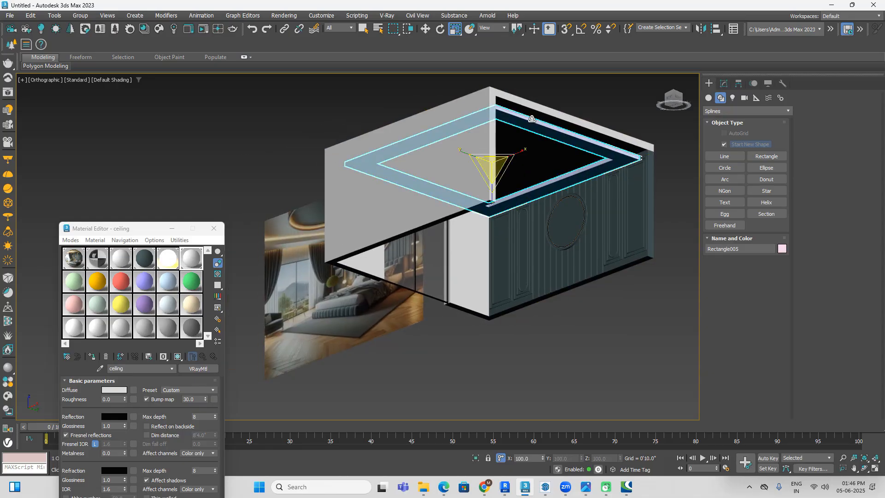
click(93, 357)
click(183, 198)
Step: Create a cylinder with AutoGrid at the centre of the ceiling's underside, about 3'10.5" in radius and 1'8.5" high
middle_drag(379, 216, 398, 181)
alt+middle_drag(538, 158, 569, 184)
middle_drag(383, 324, 461, 296)
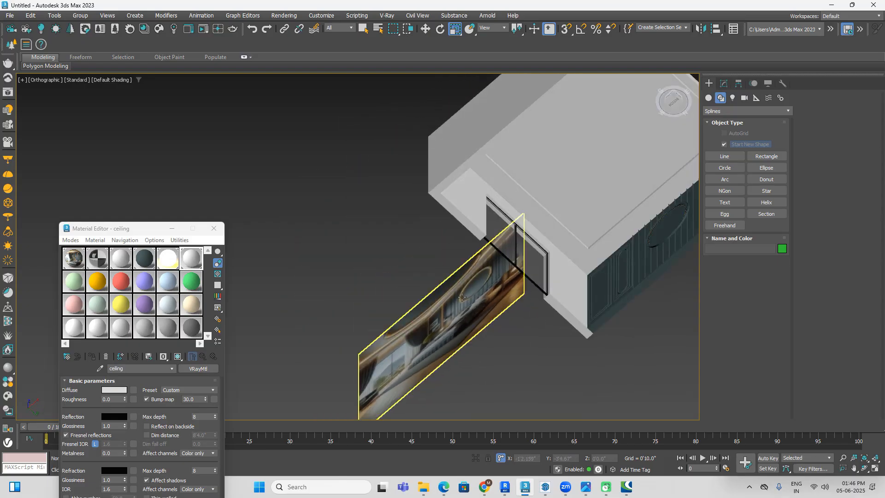
scroll(461, 296, up, 5)
scroll(502, 285, down, 8)
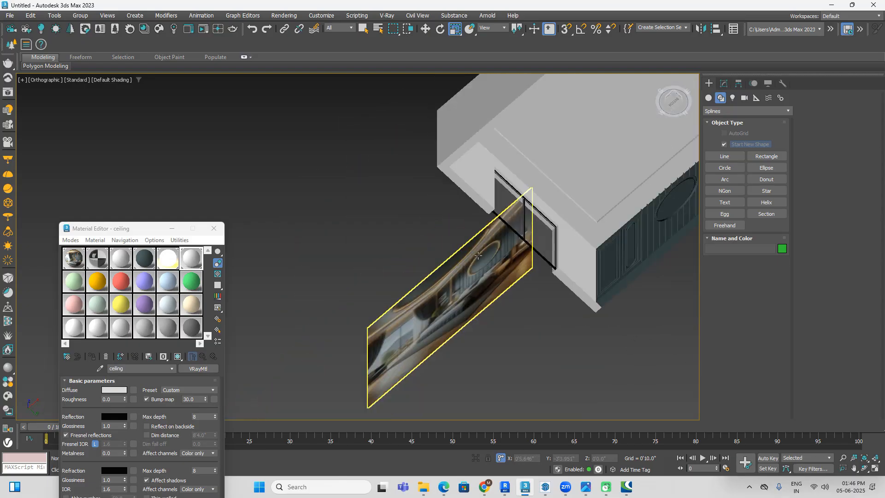
alt+middle_drag(503, 284, 553, 223)
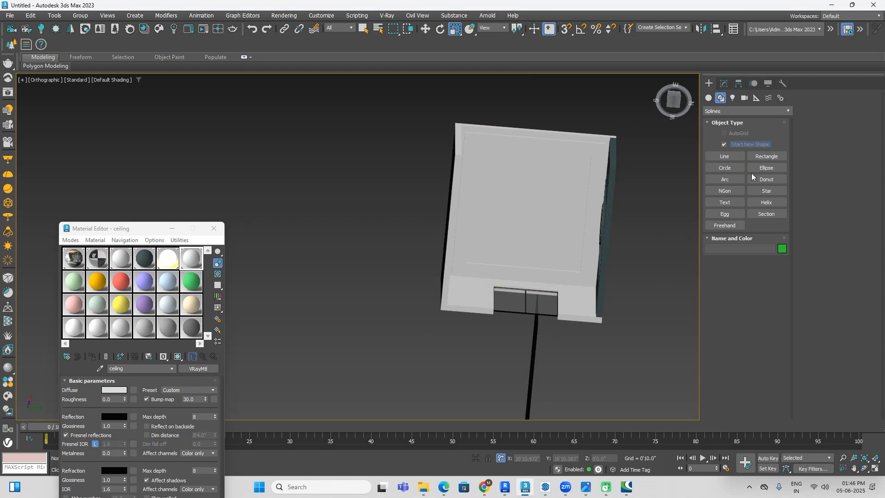
click(709, 98)
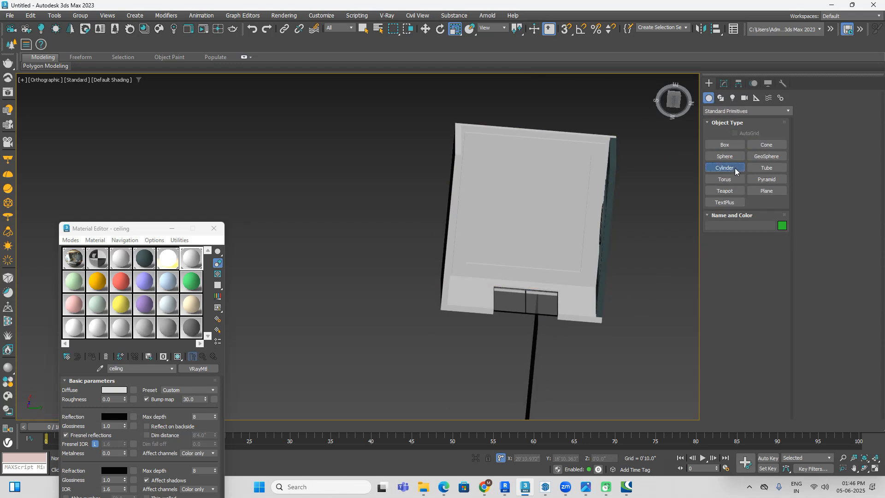
click(732, 169)
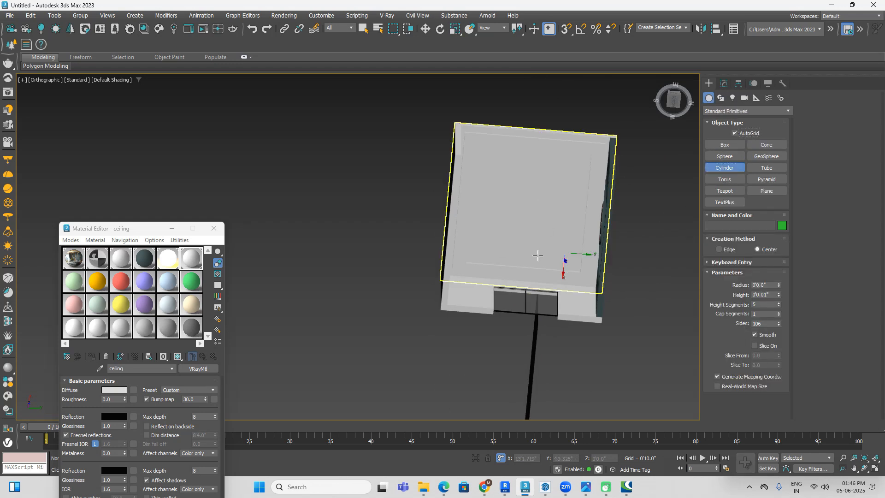
drag(530, 212, 546, 236)
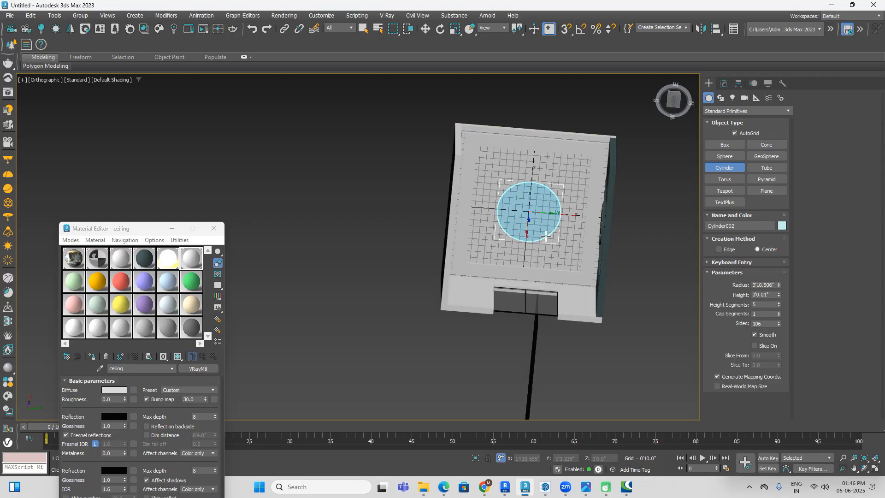
click(548, 244)
alt+middle_drag(548, 243, 557, 262)
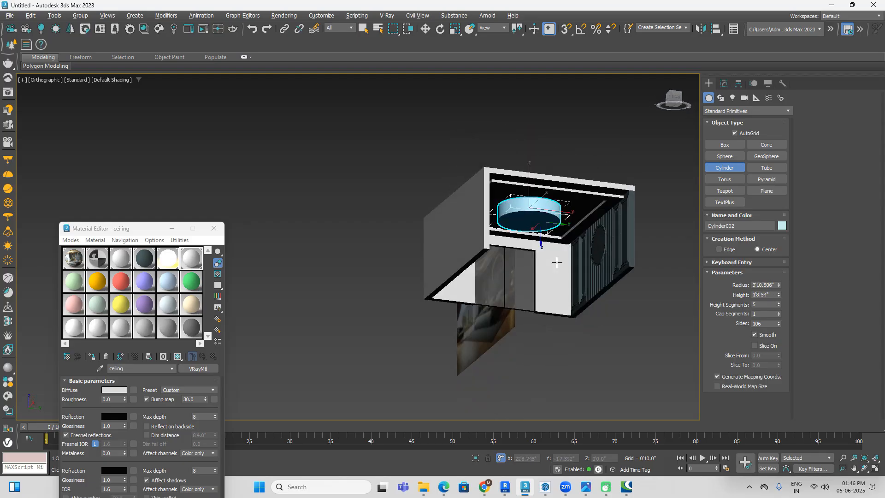
key(r)
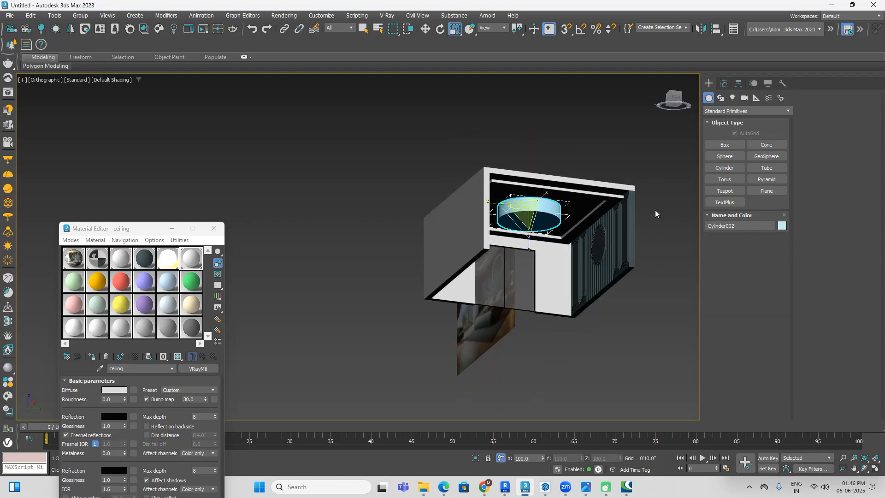
Step: Examine the round ceiling feature and its lit rim on the reference plane and in the separate reference picture
alt+middle_drag(555, 308, 532, 304)
scroll(412, 256, up, 4)
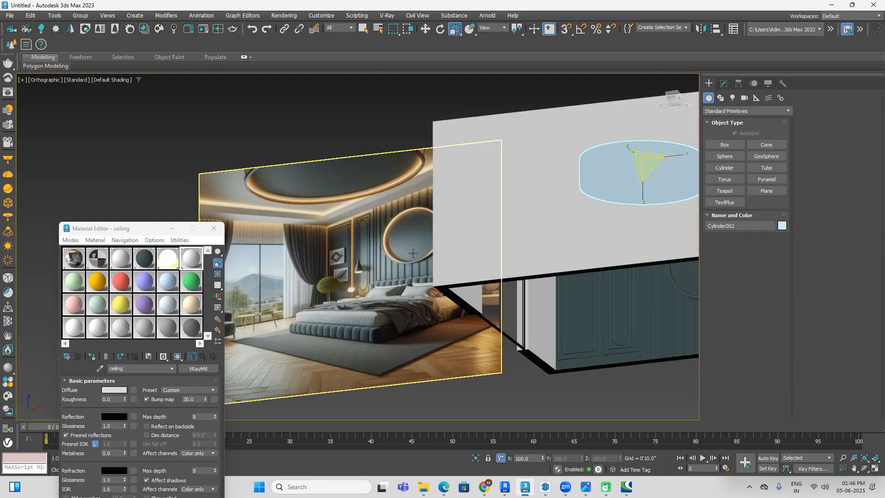
scroll(247, 185, up, 5)
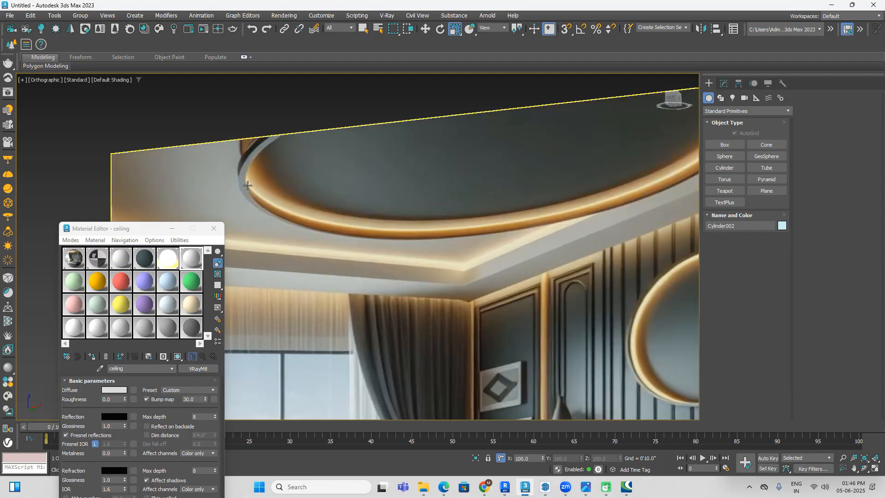
scroll(250, 148, up, 4)
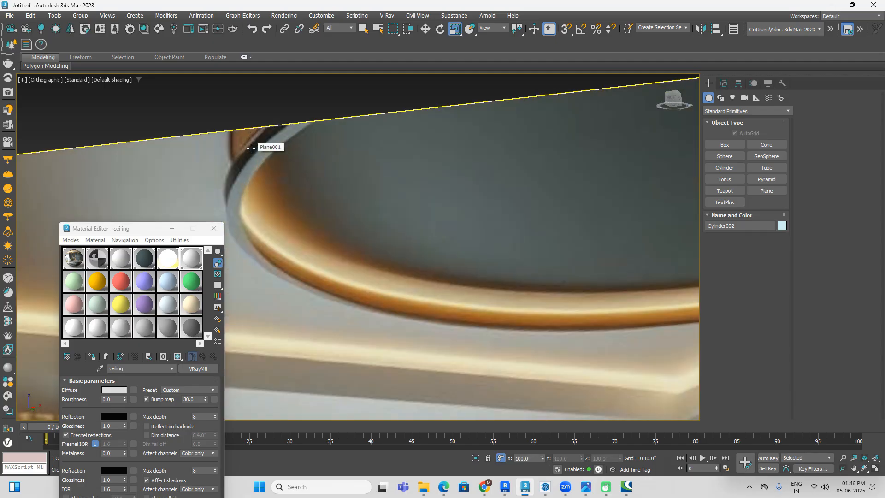
scroll(250, 147, down, 6)
scroll(607, 119, up, 3)
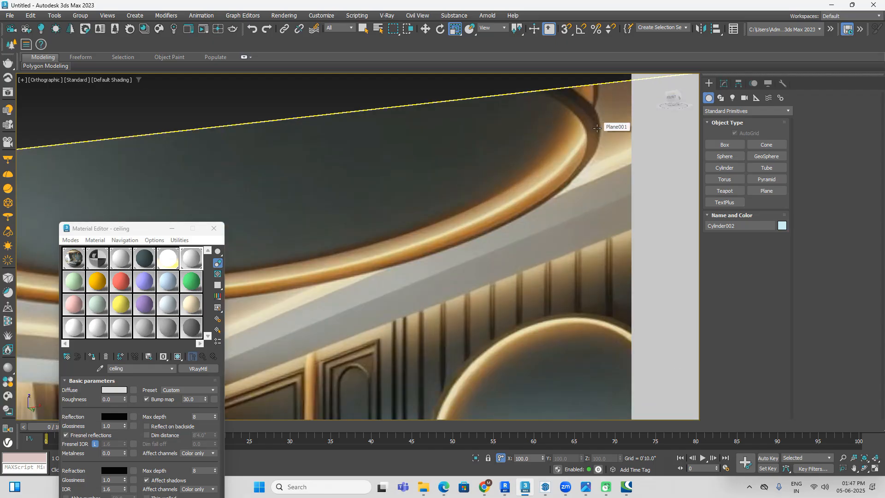
scroll(599, 127, down, 4)
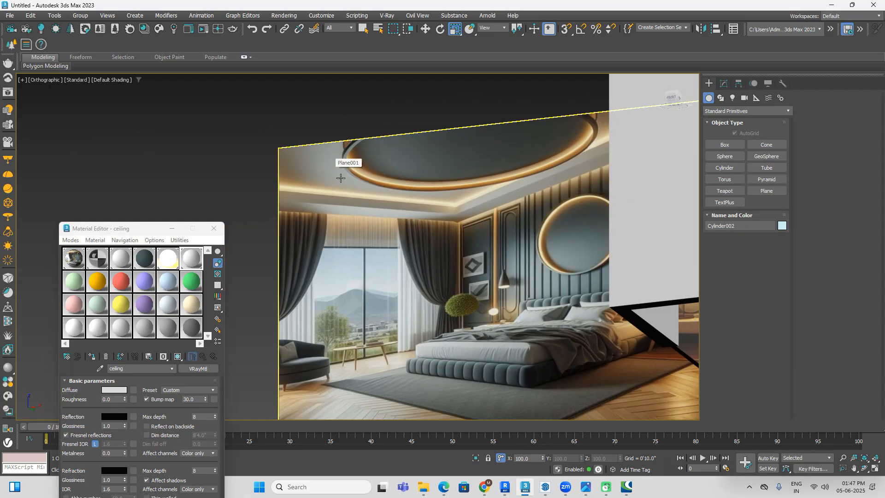
scroll(618, 112, up, 4)
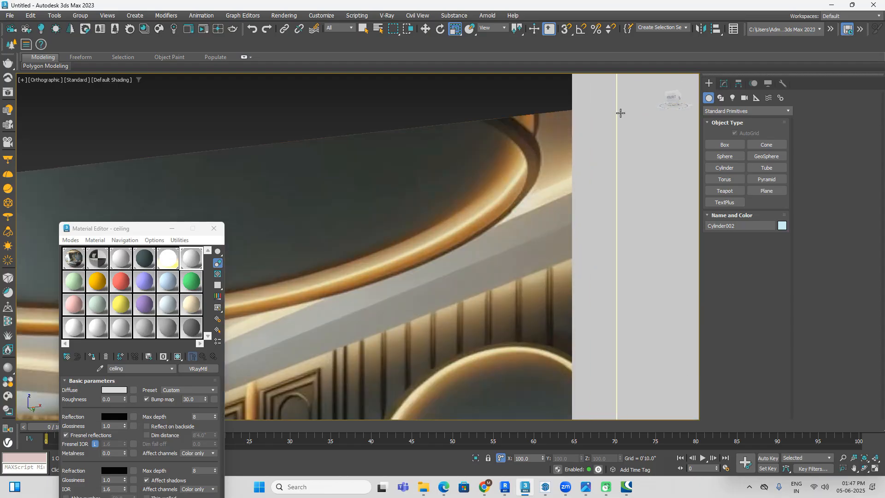
scroll(532, 153, down, 4)
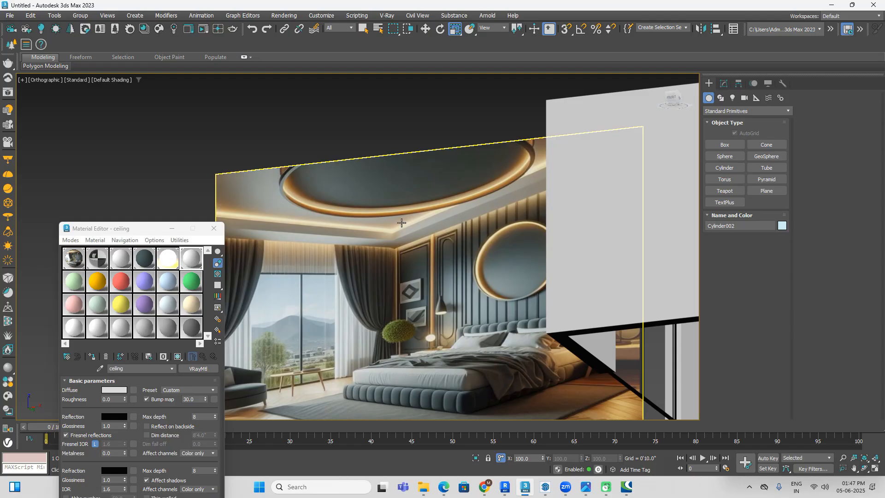
click(832, 6)
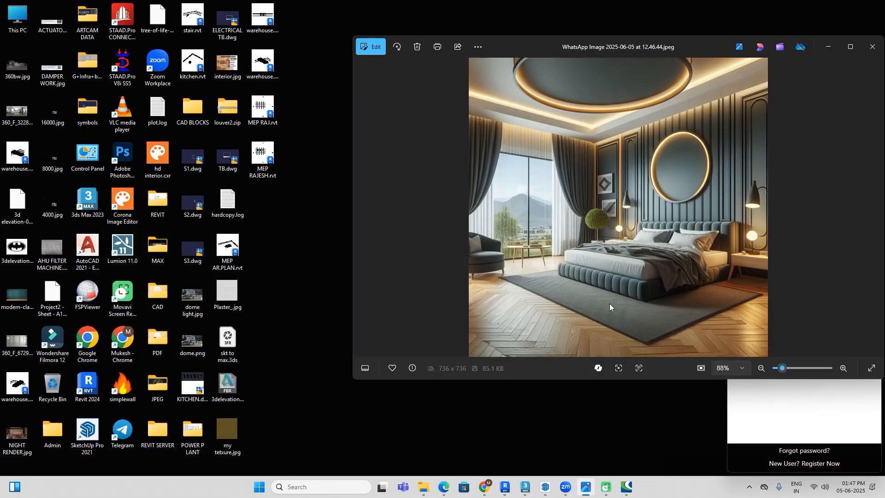
click(525, 486)
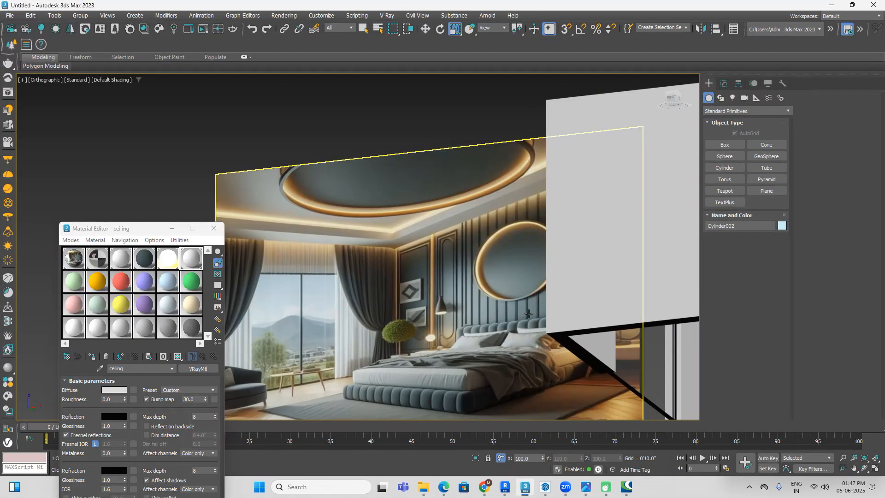
click(524, 158)
click(530, 494)
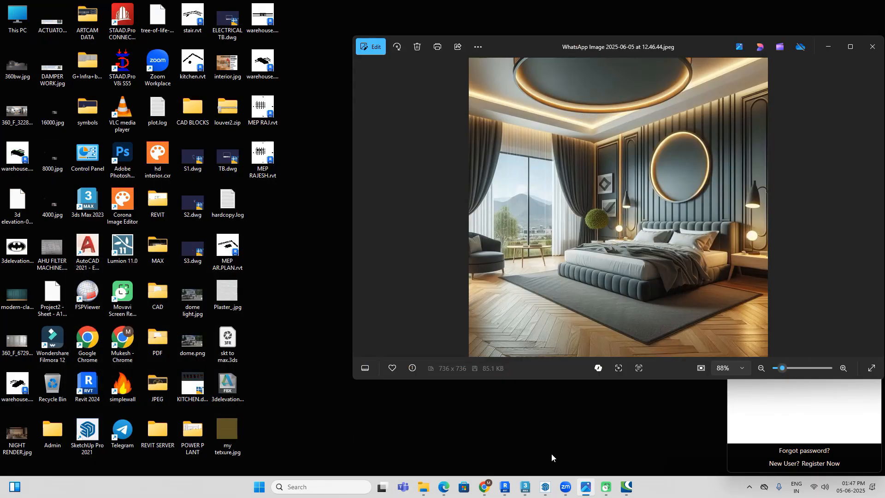
click(505, 492)
click(505, 492)
click(526, 495)
Step: Move the ceiling cylinder out of the room, well clear of the model, and deselect it
alt+middle_drag(556, 288, 549, 340)
click(549, 340)
click(521, 192)
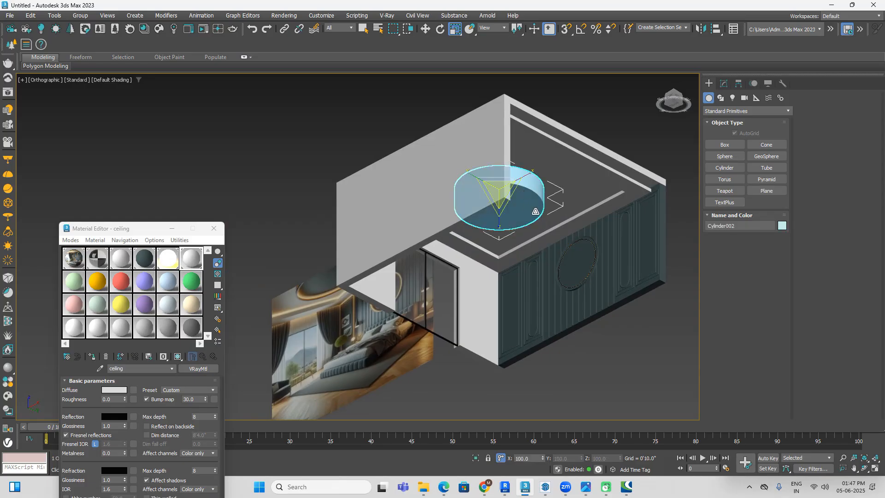
key(w)
drag(521, 200, 266, 67)
click(650, 373)
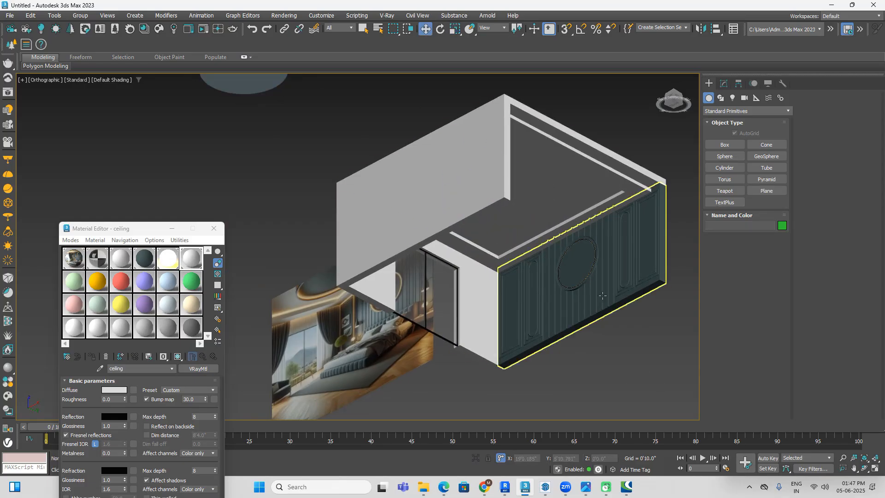
Step: Group the round disc and its ring frame on the panelled wall, keeping the default group name
click(586, 279)
scroll(586, 280, up, 6)
ctrl+click(612, 231)
scroll(587, 243, down, 5)
click(80, 16)
click(88, 26)
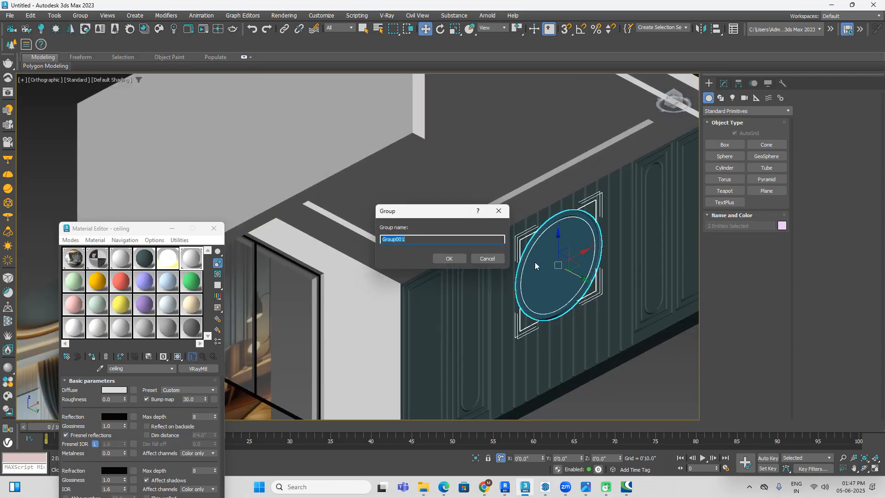
click(446, 259)
Step: Clone the round wall group as a single Copy, placed away from the panelled wall
scroll(447, 259, down, 5)
drag(559, 277, 507, 248)
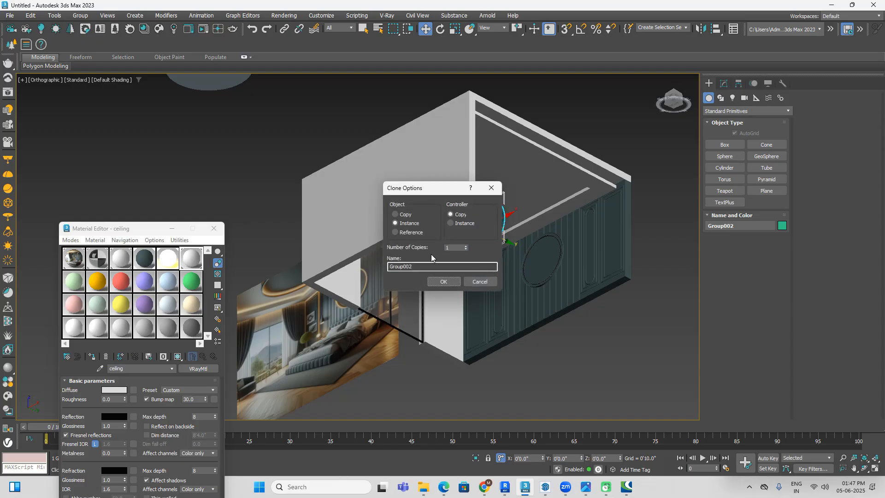
click(443, 282)
Step: Rotate the copied round group to lie flat, parallel to the ceiling
key(e)
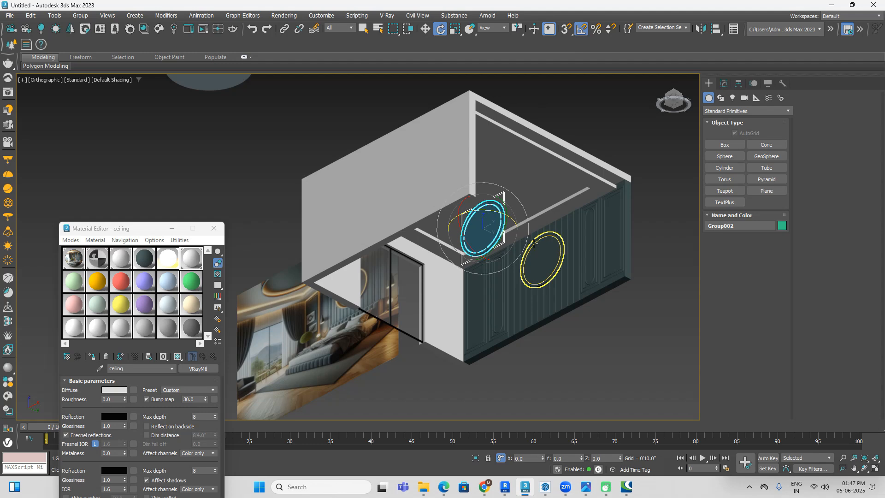
alt+middle_drag(563, 244, 470, 211)
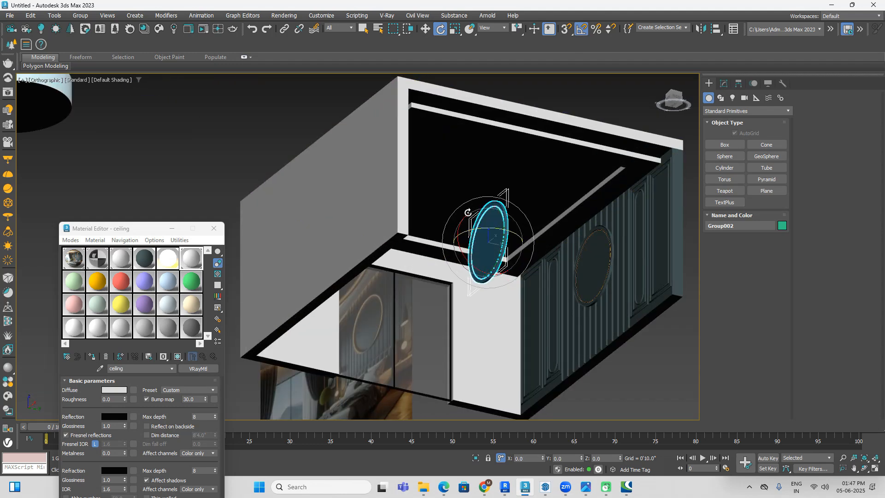
alt+middle_drag(498, 218, 511, 242)
drag(511, 242, 510, 238)
Step: Scale the flat round group along its thickness axis to about 336%
alt+middle_drag(547, 276, 539, 139)
click(455, 29)
drag(478, 283, 486, 358)
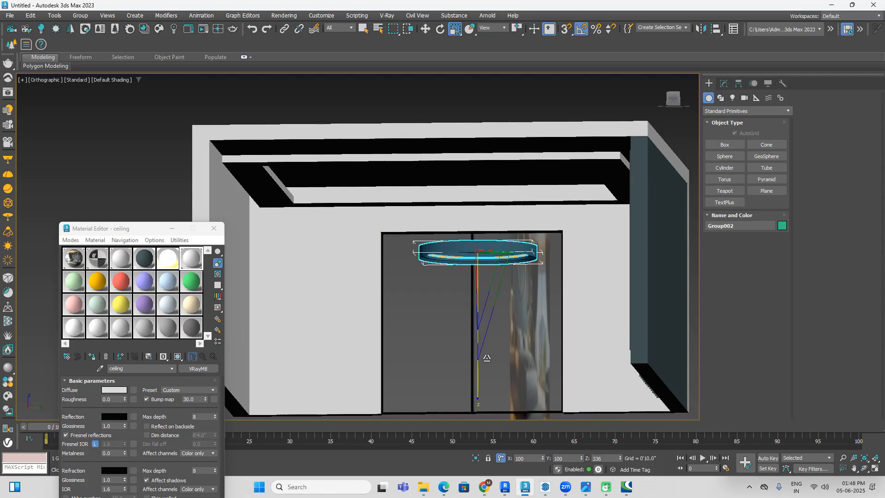
Step: Align the flat round group to the ceiling slab on Y Position only, matching Center to Center
scroll(528, 174, down, 3)
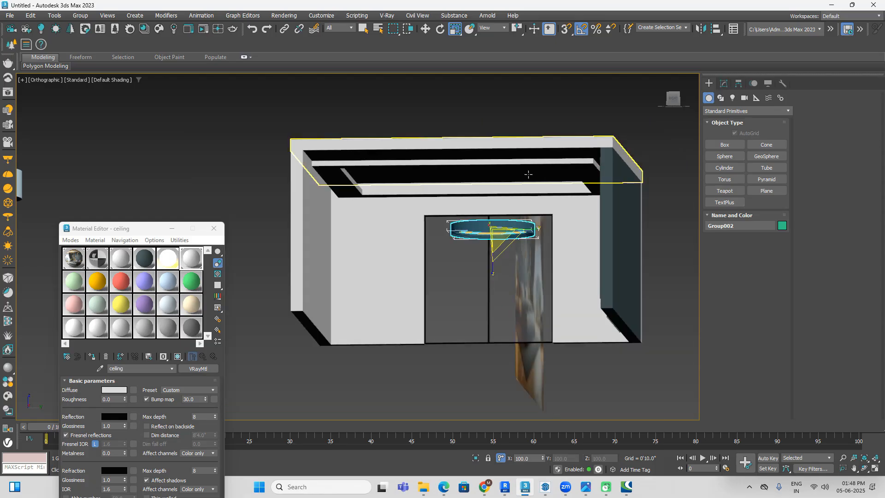
drag(491, 263, 496, 298)
click(537, 115)
alt+middle_drag(527, 230, 533, 186)
scroll(496, 245, down, 4)
middle_drag(466, 400, 513, 241)
scroll(513, 241, up, 4)
click(515, 240)
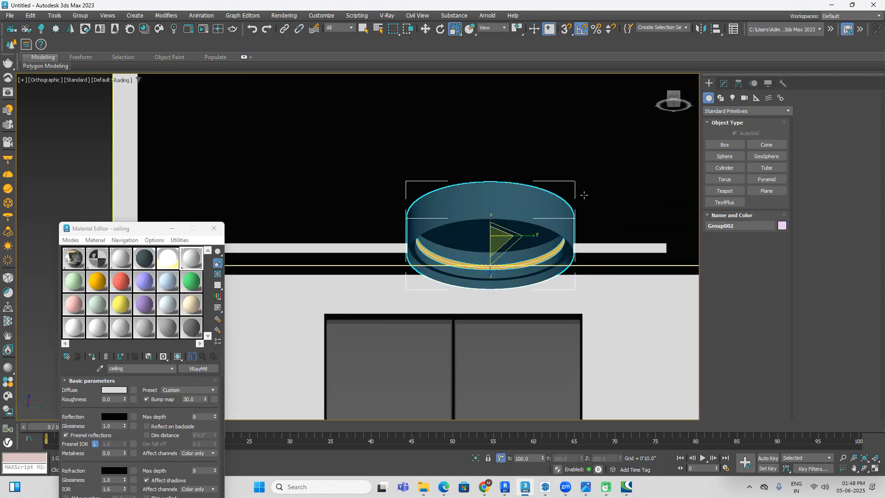
click(673, 103)
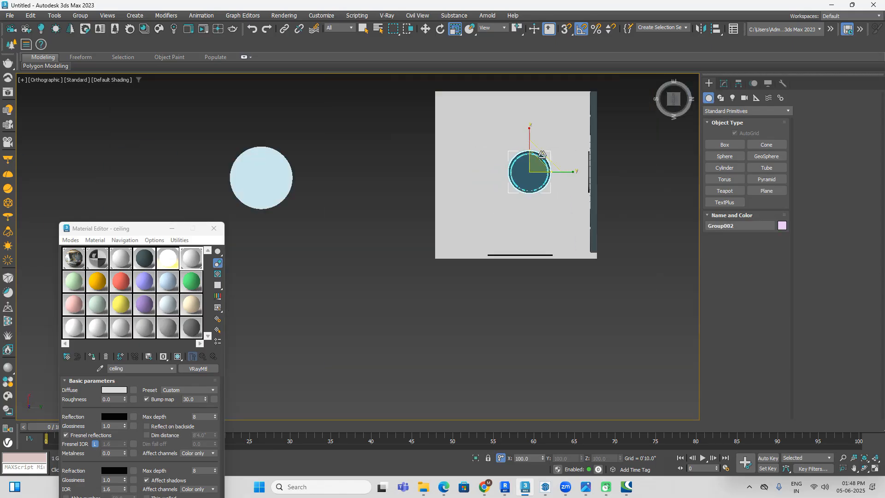
key(F3)
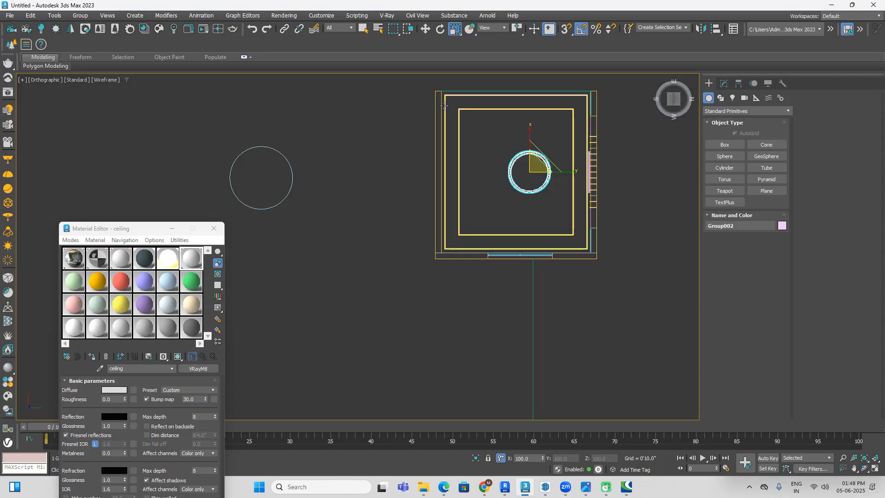
click(716, 28)
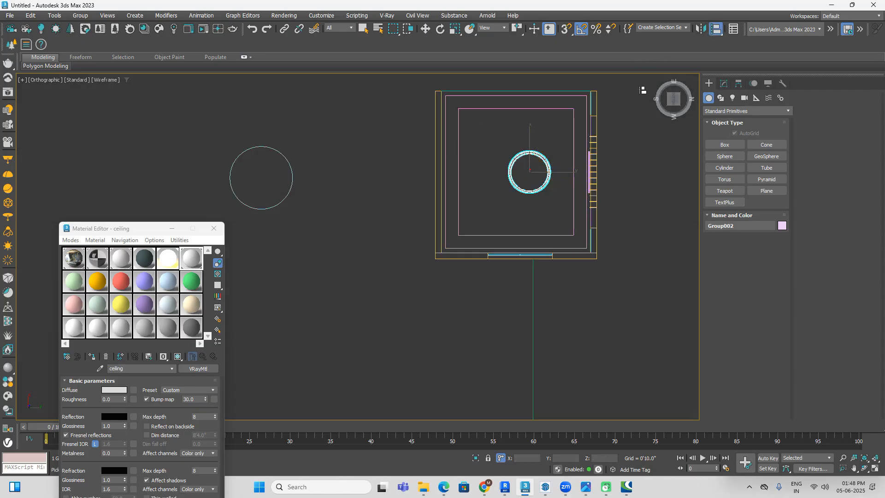
click(504, 91)
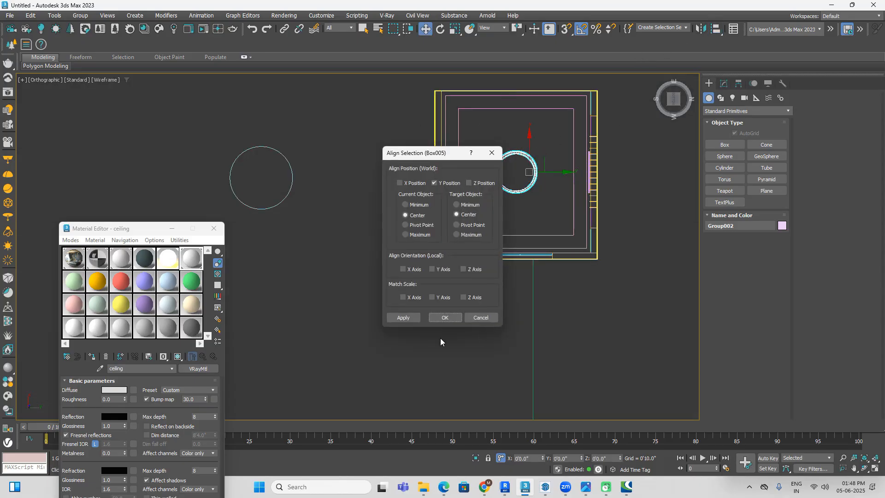
click(444, 318)
Step: Enlarge the round group in plan within the false-ceiling opening, first to about 143% and again to about 142%
click(458, 34)
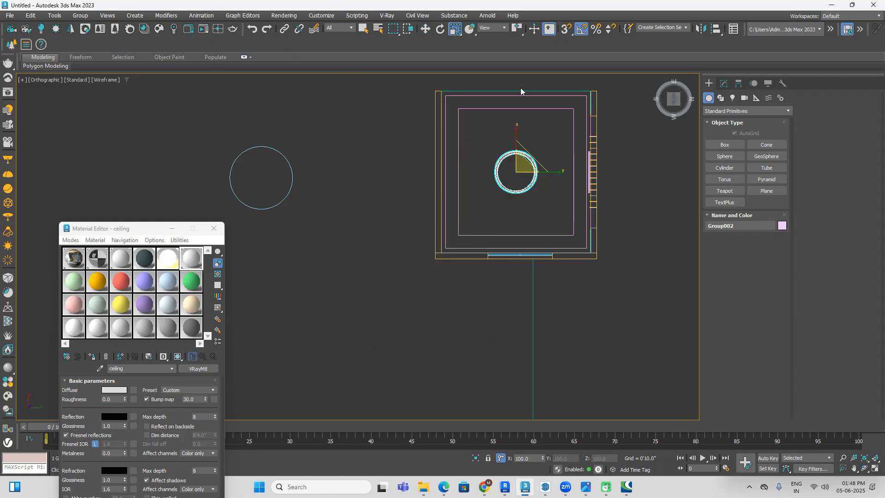
drag(516, 170, 525, 149)
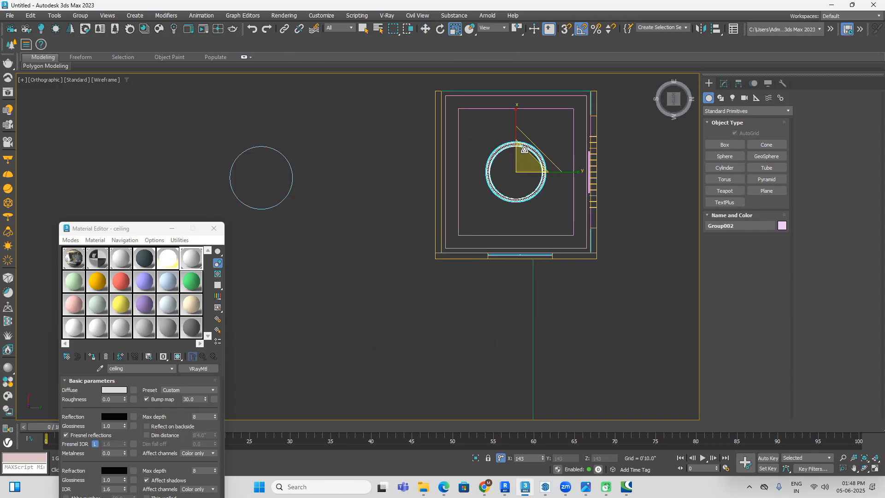
key(F3)
scroll(408, 201, down, 5)
mouse_move(408, 202)
alt+middle_down()
mouse_move(548, 227)
mouse_move(505, 255)
alt+middle_up()
scroll(403, 180, up, 6)
alt+middle_drag(403, 180, 422, 146)
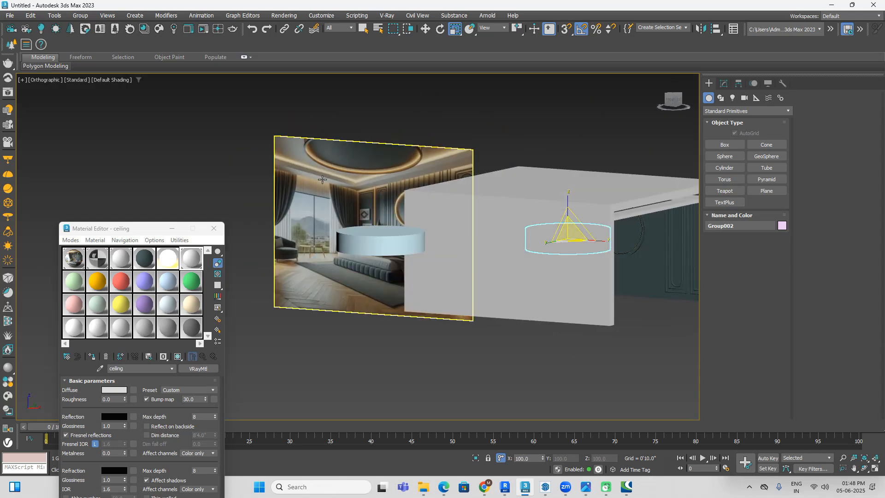
alt+middle_drag(557, 290, 546, 234)
scroll(554, 246, up, 2)
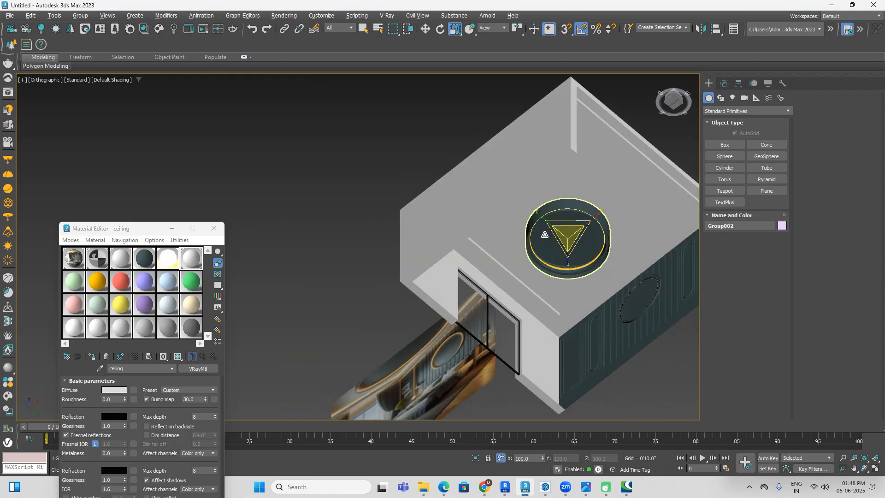
click(676, 104)
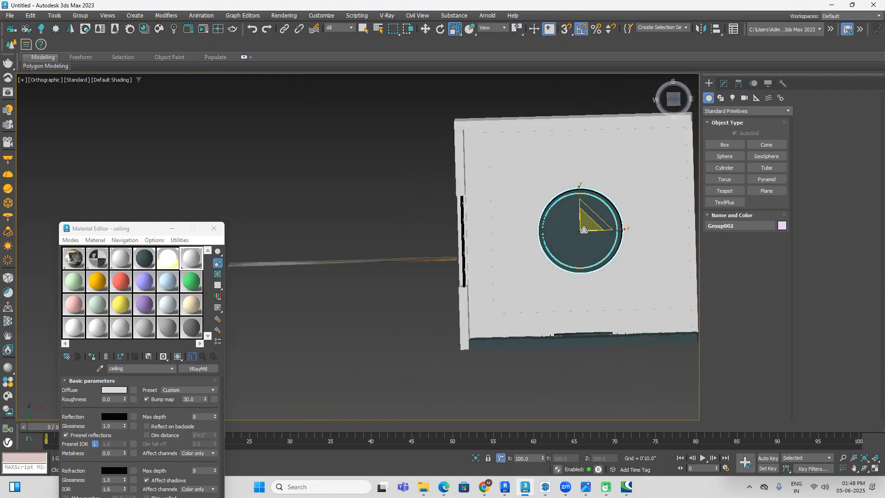
key(F3)
drag(589, 241, 592, 222)
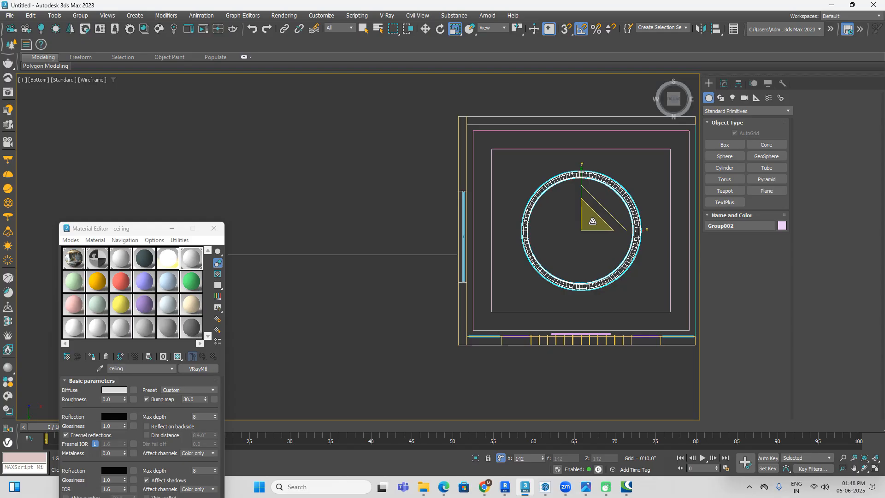
Step: Move the enlarged round group straight up to the level of the false-ceiling border
key(F3)
scroll(589, 220, down, 3)
mouse_move(588, 220)
alt+middle_down()
mouse_move(596, 232)
mouse_move(540, 311)
alt+middle_up()
click(678, 103)
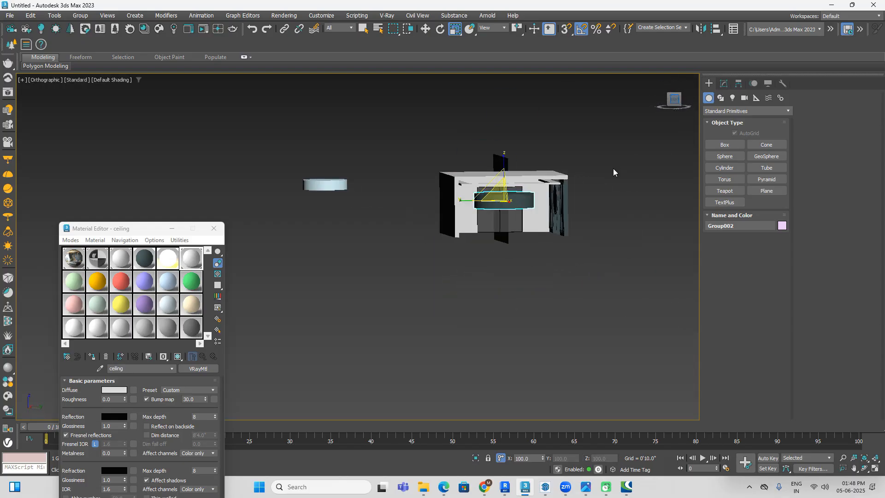
key(F3)
key(w)
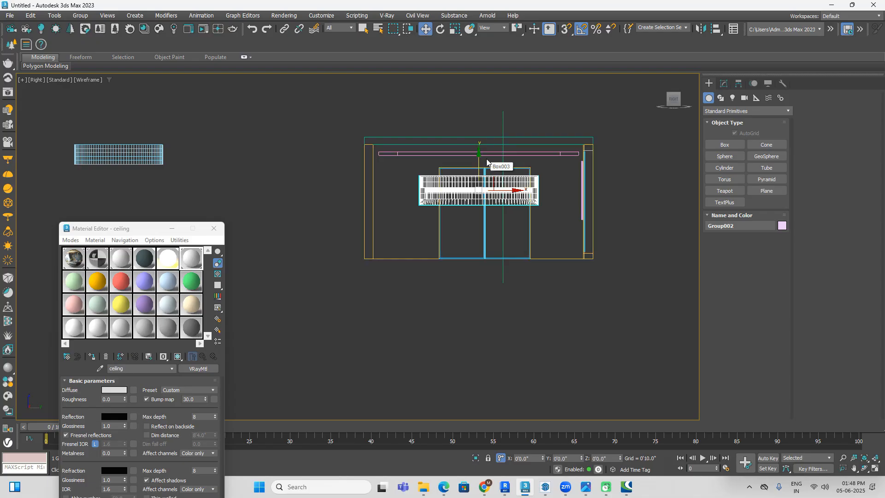
drag(478, 159, 475, 129)
Step: Scale the round group's height to about 49%, keeping its width
click(455, 30)
scroll(475, 131, up, 2)
drag(479, 125, 483, 160)
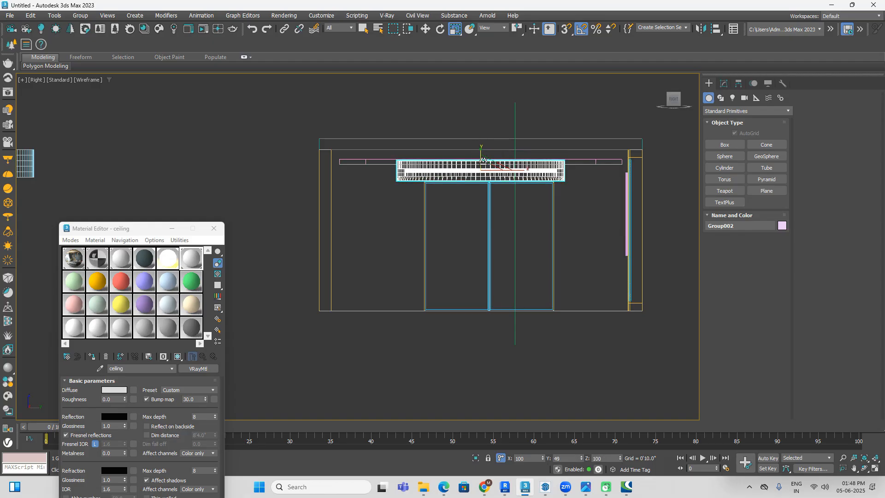
Step: Raise the flattened round group about 7.5 inches to meet the underside of the ceiling slab
click(425, 28)
scroll(477, 137, up, 2)
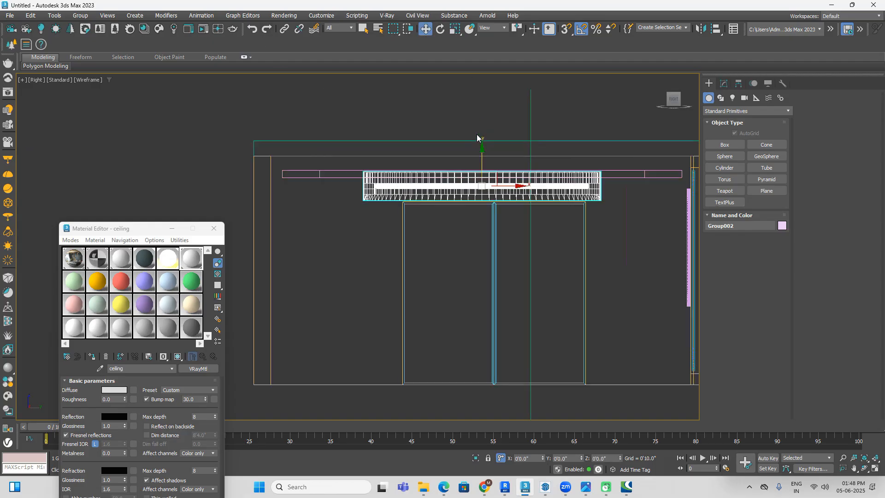
drag(481, 154, 480, 138)
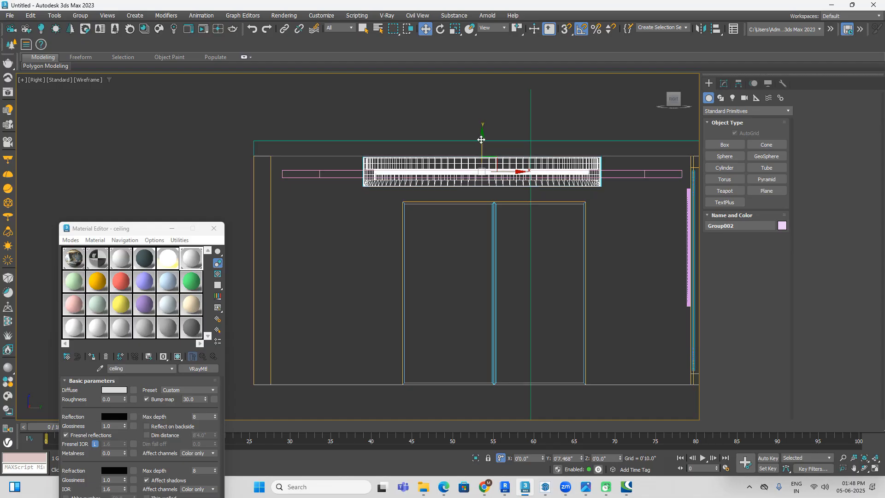
Step: Inspect the round ceiling feature, false-ceiling border and panelled wall in shaded view from below and from the side
scroll(479, 137, down, 2)
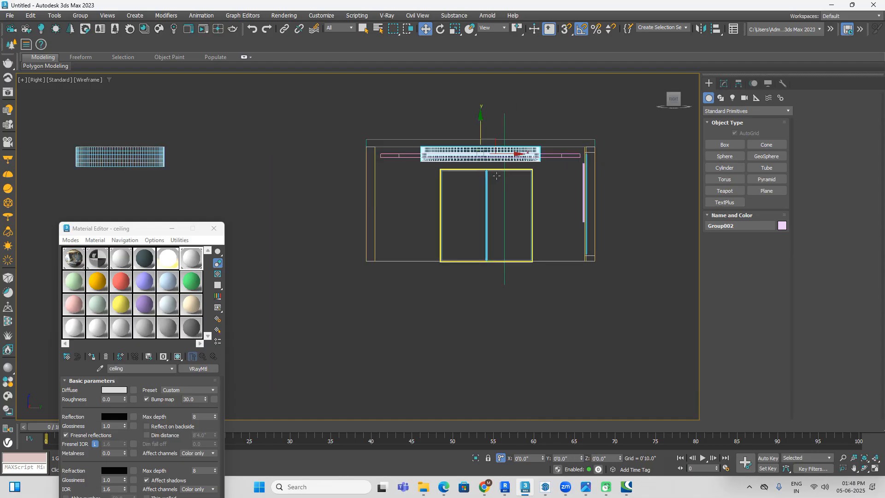
key(F3)
alt+middle_drag(506, 250, 644, 252)
click(645, 271)
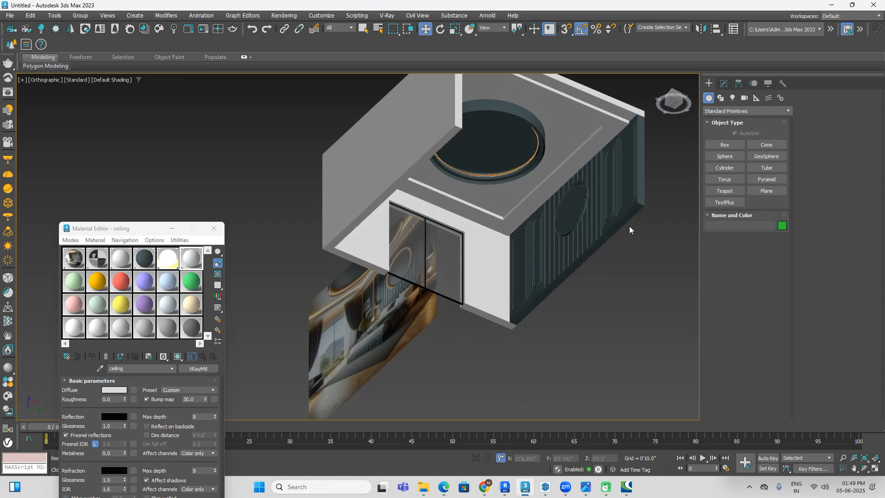
scroll(346, 298, up, 2)
scroll(344, 295, down, 2)
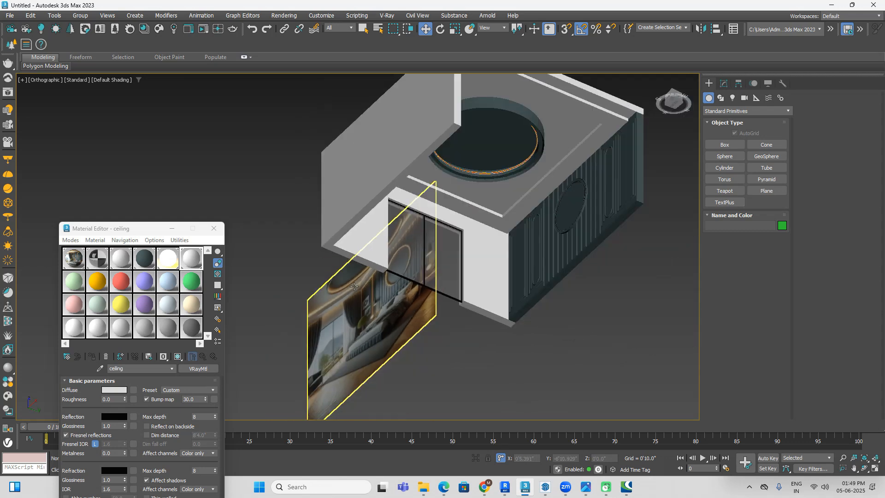
scroll(508, 186, up, 3)
scroll(505, 168, down, 6)
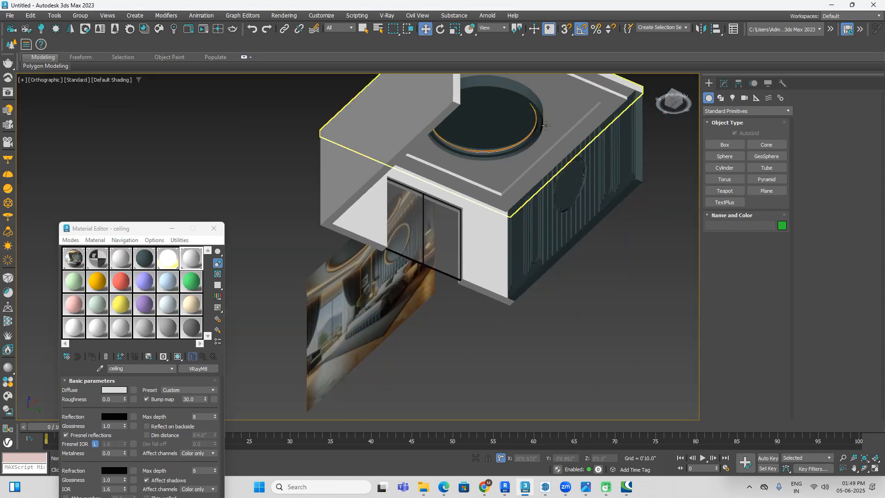
alt+middle_drag(505, 169, 358, 271)
scroll(495, 172, up, 6)
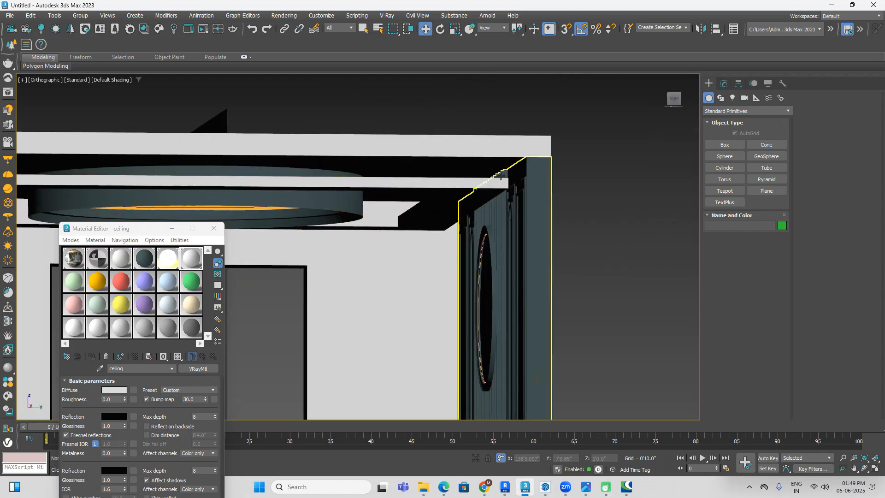
scroll(495, 172, down, 6)
alt+middle_drag(379, 302, 489, 306)
Step: Examine the ceiling, panelled wall and floor in the bedroom reference image against the modelled room
middle_drag(581, 282, 182, 260)
scroll(328, 185, up, 4)
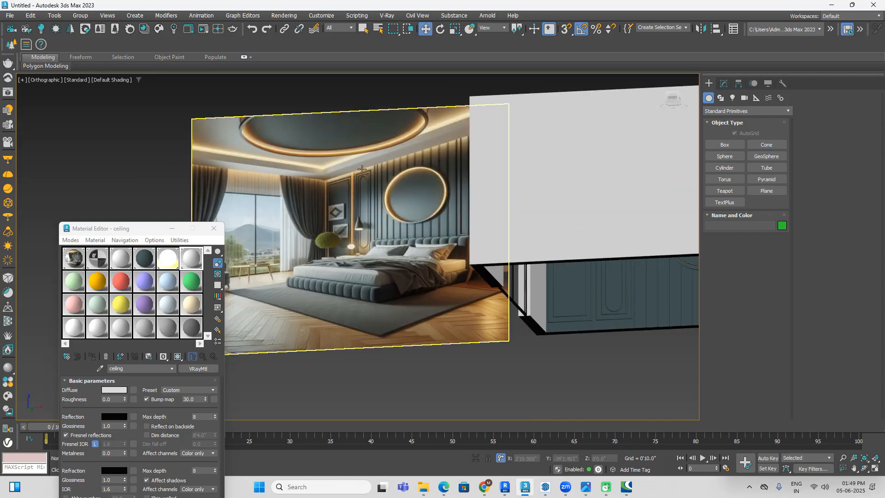
scroll(362, 170, down, 3)
middle_drag(359, 216, 323, 208)
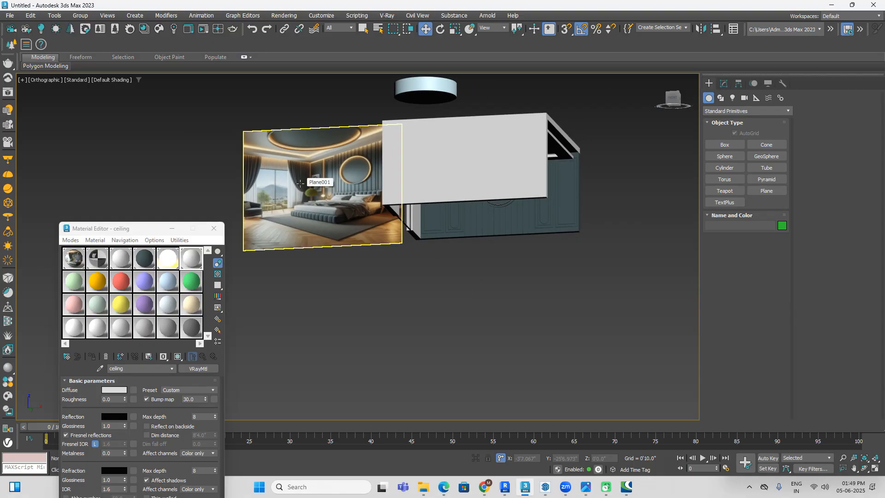
scroll(339, 204, up, 2)
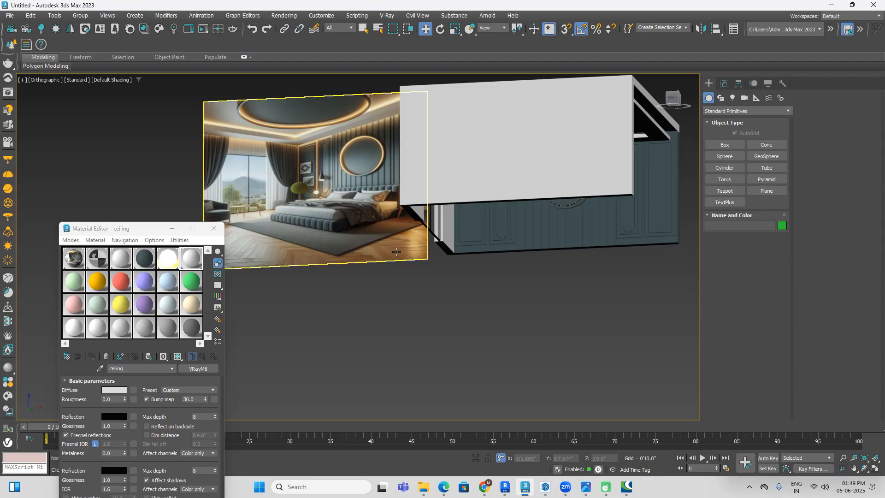
scroll(396, 252, up, 4)
scroll(392, 242, down, 6)
scroll(535, 288, up, 3)
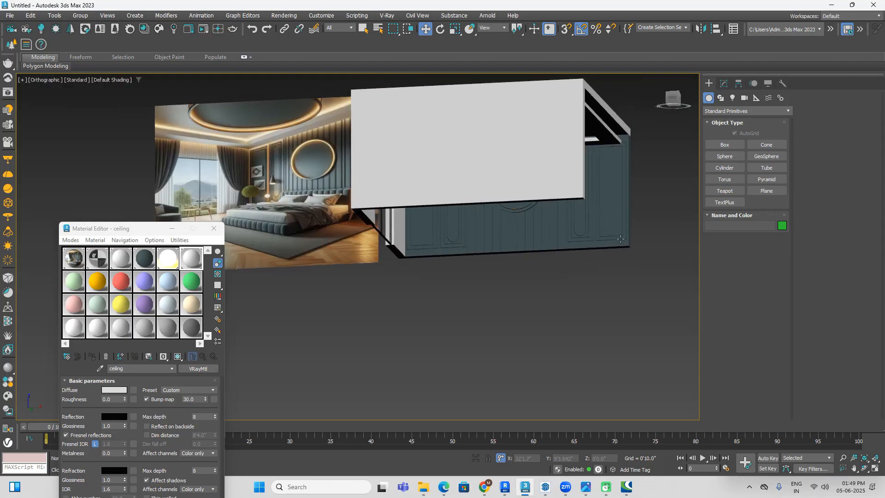
Step: Turn on 3D snapping and draw a 20'0" by 20'9" box base over the room's full outline in top view
alt+middle_drag(662, 180, 670, 209)
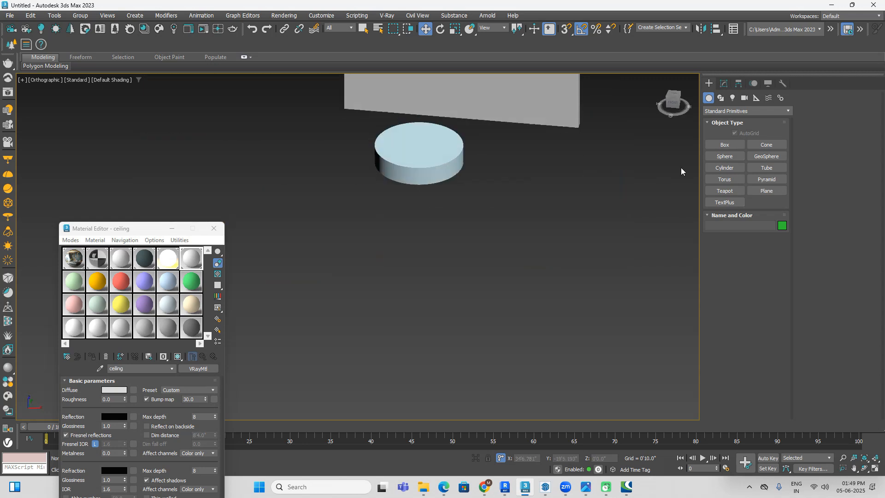
click(673, 95)
key(F3)
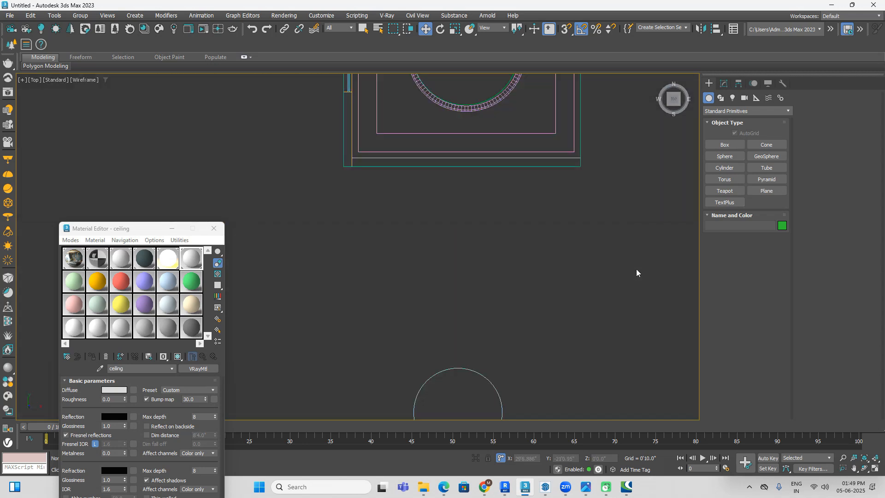
click(719, 111)
click(721, 112)
click(722, 147)
middle_drag(540, 203, 523, 302)
click(584, 31)
click(740, 134)
middle_drag(466, 146, 475, 221)
click(566, 28)
mouse_move(340, 115)
mouse_down()
mouse_move(593, 389)
mouse_move(573, 341)
mouse_up()
Step: Finish the new floor box and set its height to -1'6"
key(F3)
alt+middle_drag(576, 342, 546, 294)
click(581, 164)
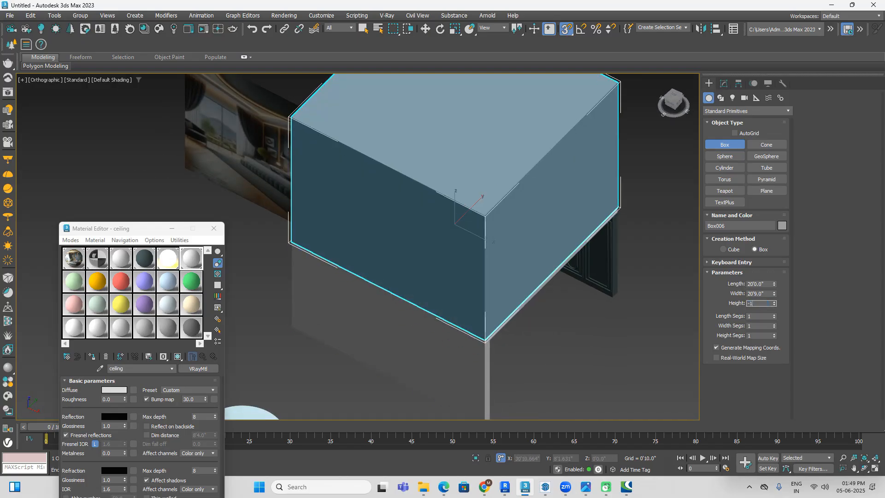
text(-1'6)
key(Return)
Step: Place the floor box at an absolute Z position of 0, beneath the room walls, and deselect it
key(w)
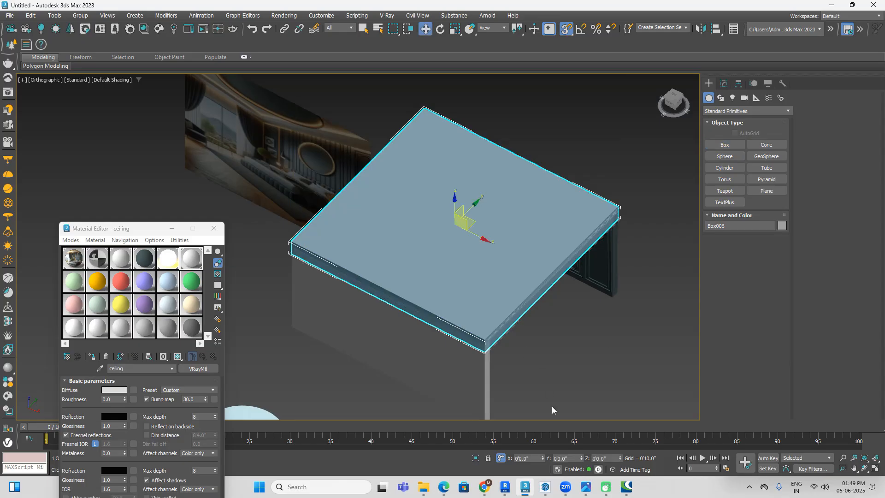
click(500, 458)
click(604, 457)
text(0)
key(Return)
click(658, 361)
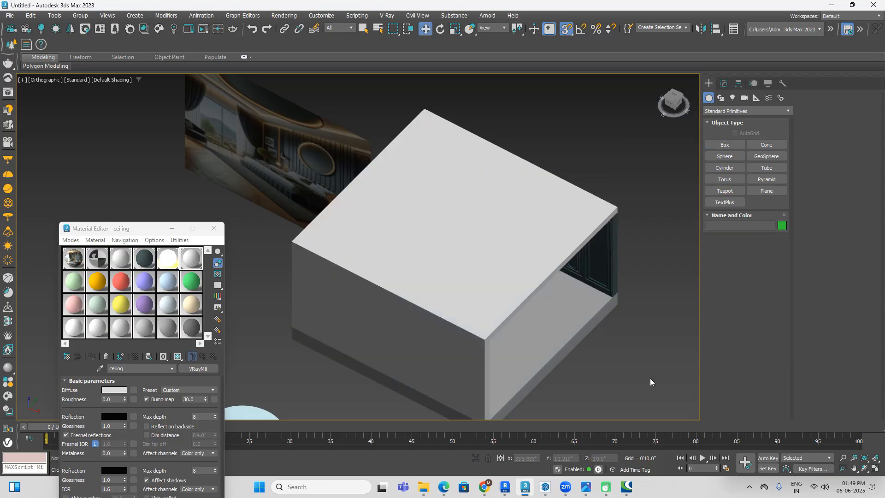
Step: Examine the wooden flooring pattern in the bedroom reference image up close
middle_drag(658, 360, 627, 284)
scroll(251, 139, up, 8)
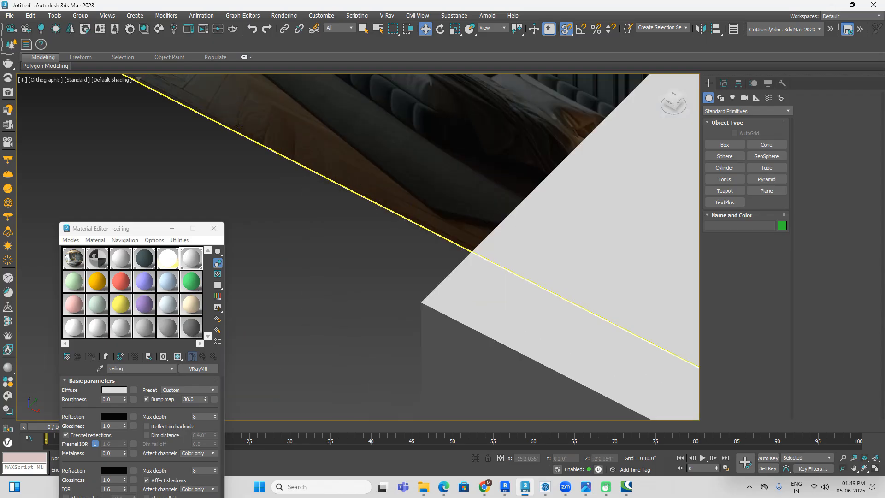
middle_drag(247, 138, 236, 174)
scroll(198, 156, up, 4)
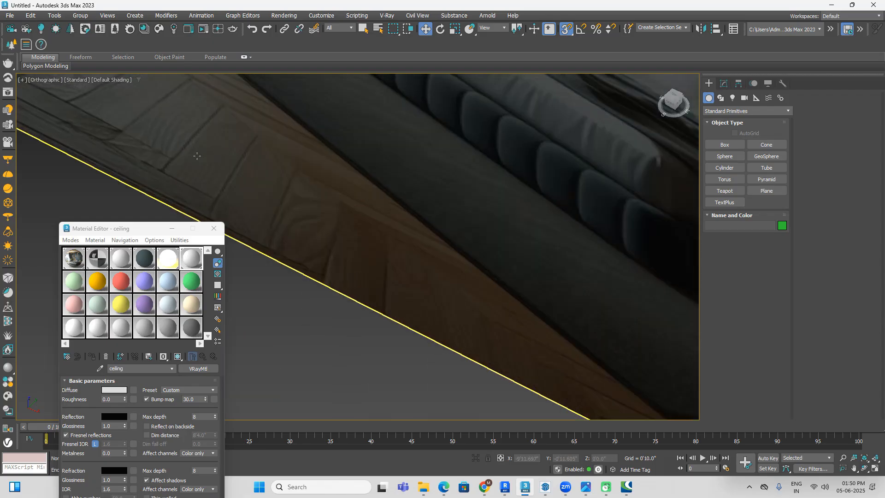
scroll(205, 156, down, 2)
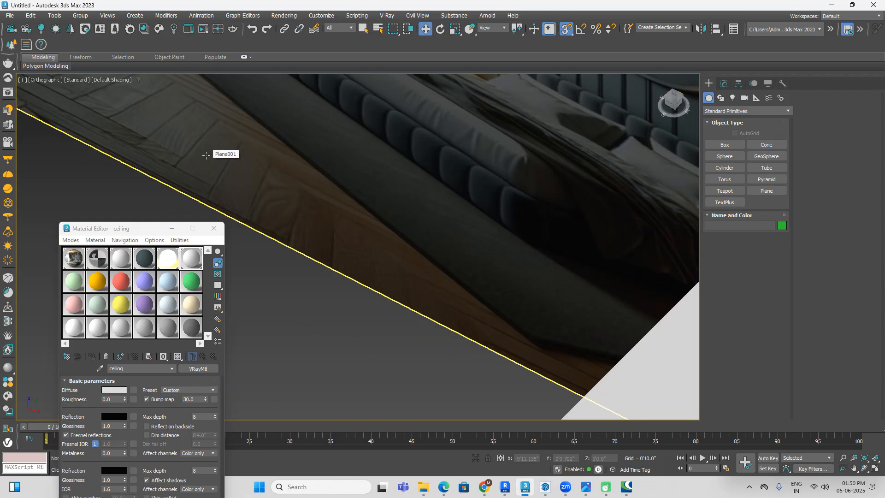
scroll(204, 156, down, 5)
Step: Switch to Google Chrome, search the web for polyheaven and open the Poly Haven website
mouse_move(489, 492)
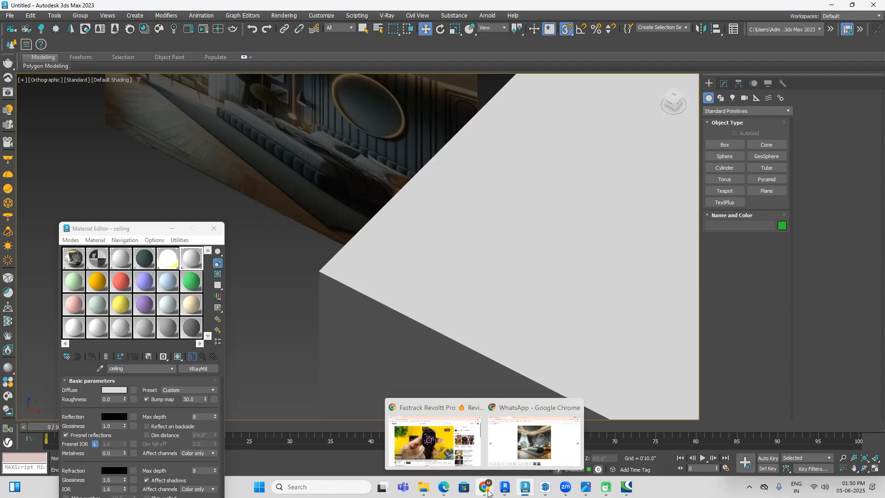
click(534, 440)
click(354, 9)
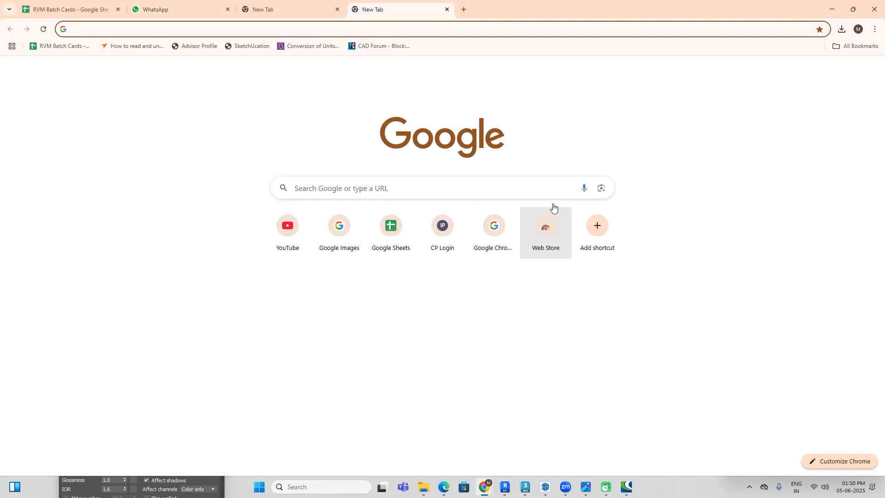
click(514, 187)
text(poly)
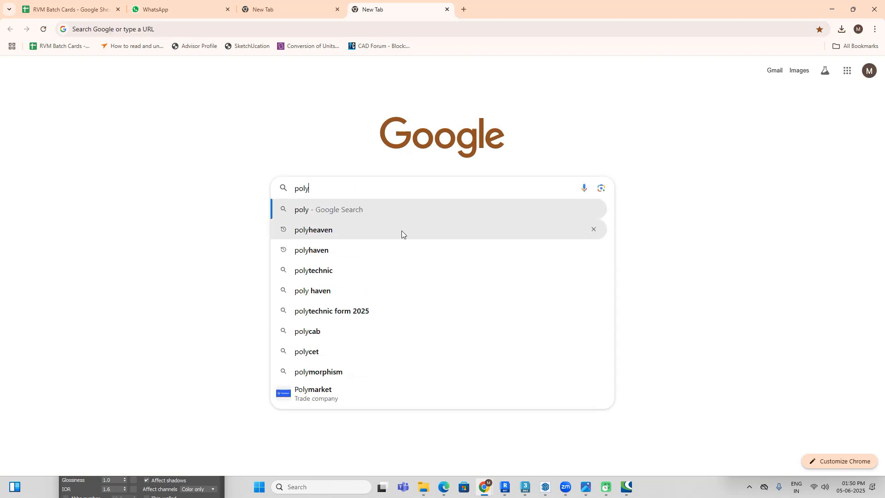
click(402, 230)
click(149, 193)
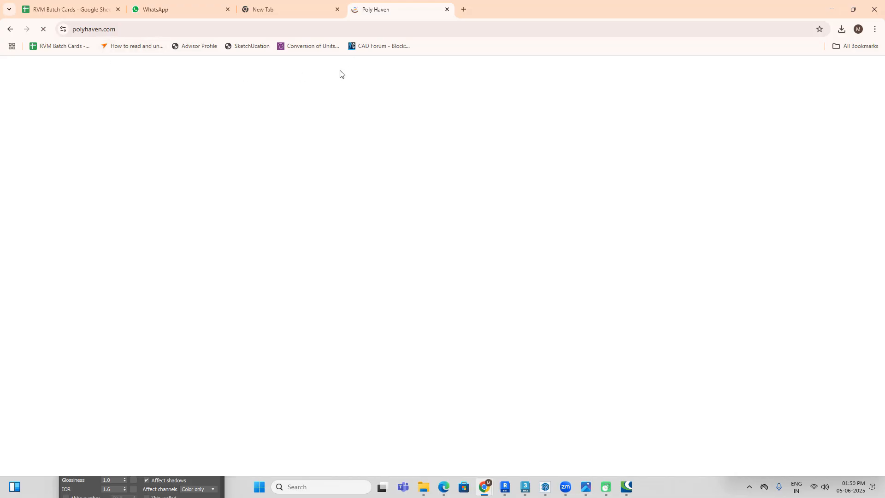
Step: Open 3dsky.org in a new browser tab from a web search for 3dskymodel, allowing Chrome network access through the firewall
click(464, 9)
click(515, 188)
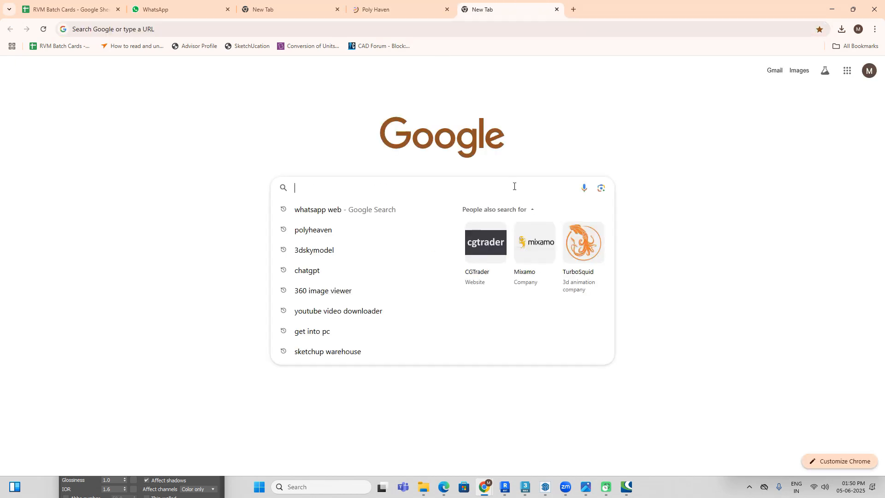
click(356, 251)
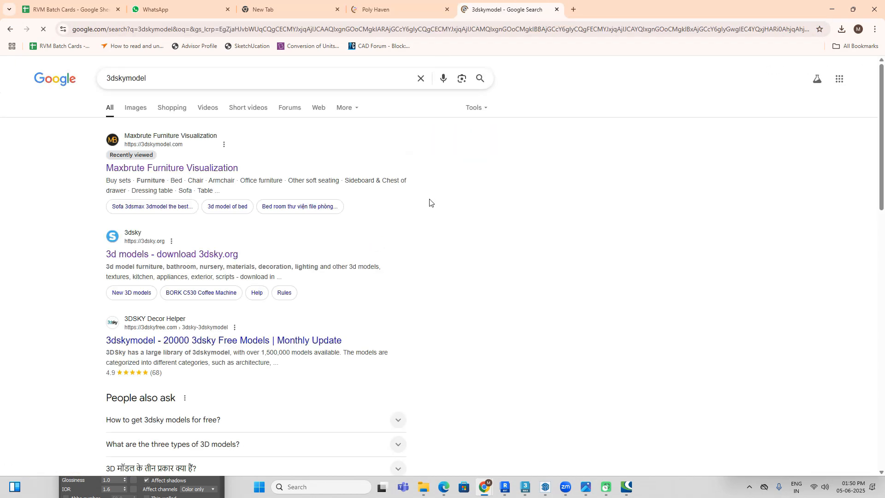
click(165, 254)
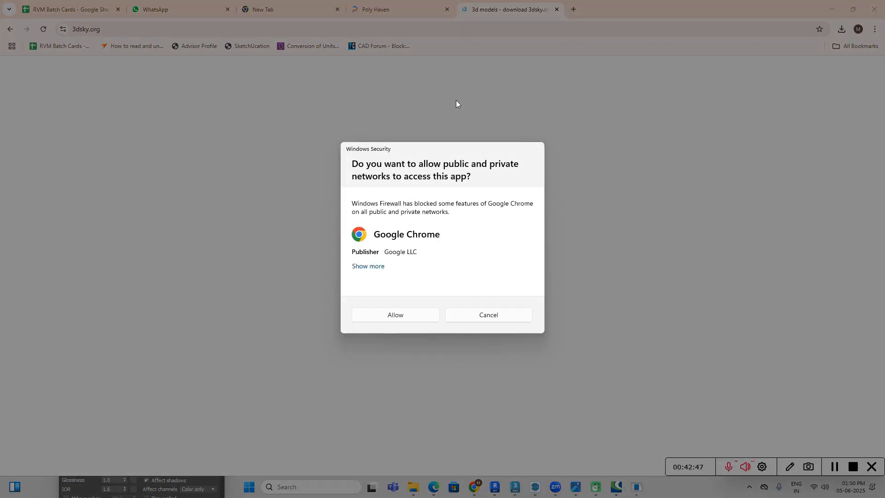
click(403, 320)
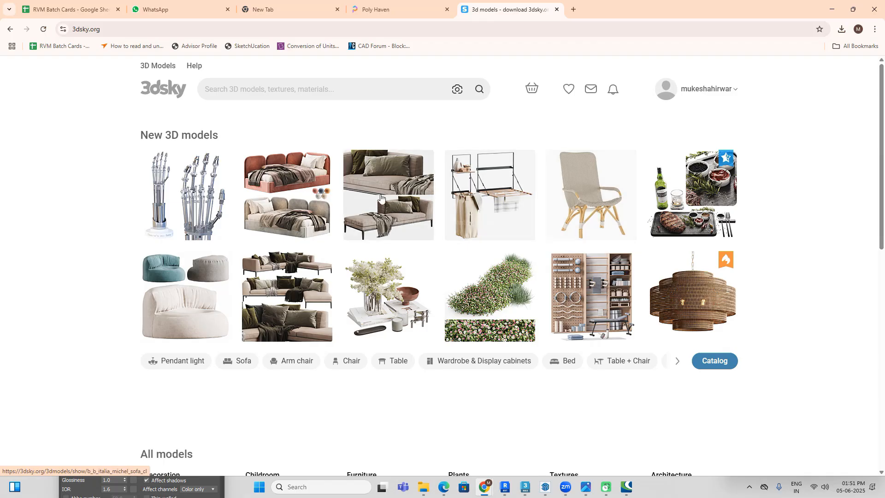
Step: Search 3dsky for curtain models and filter them to free ones
click(245, 85)
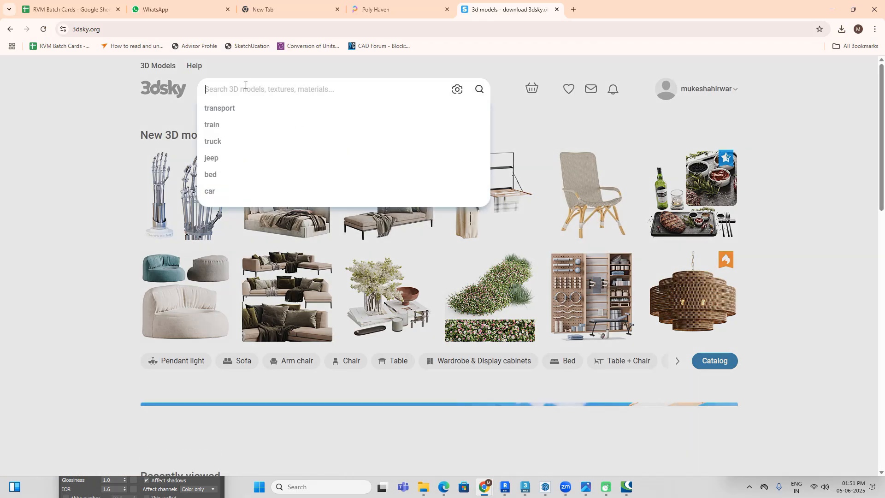
text(curtain)
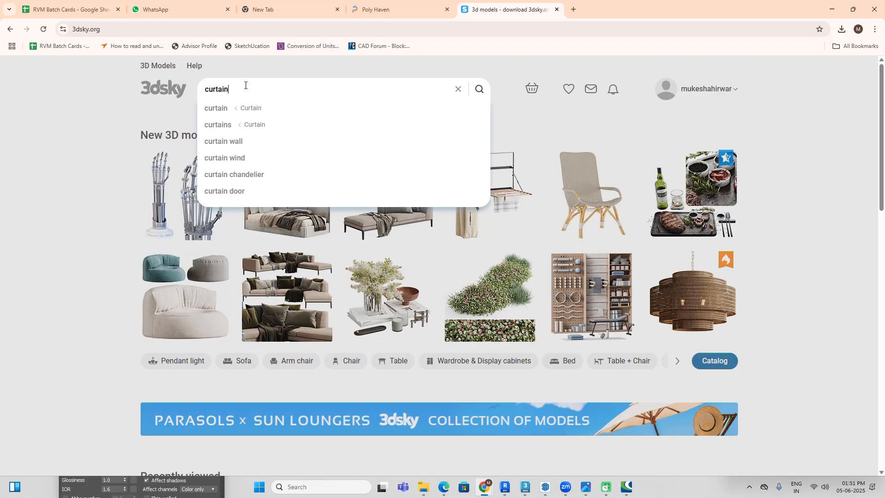
key(Return)
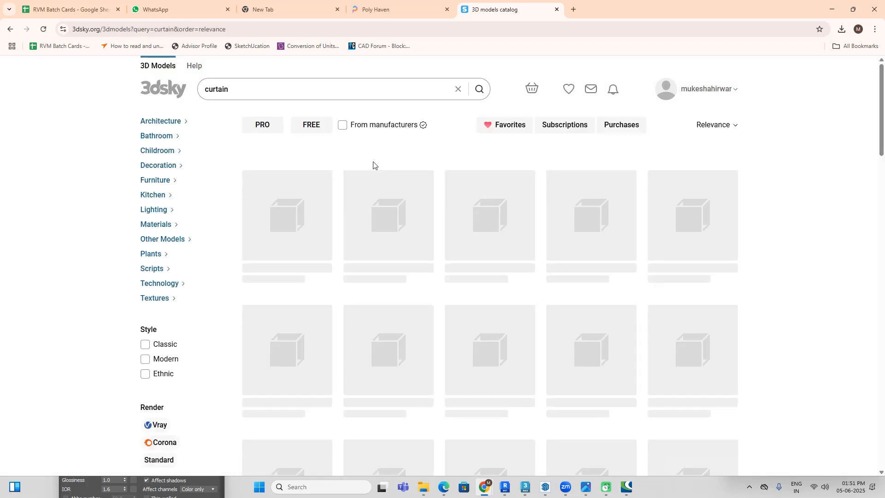
click(316, 128)
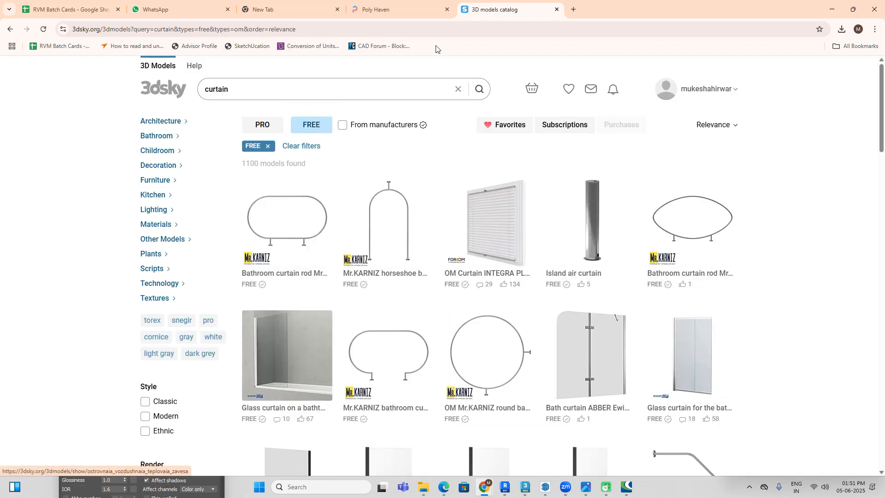
Step: Return to the Poly Haven site and open the Wood category of its textures
click(400, 10)
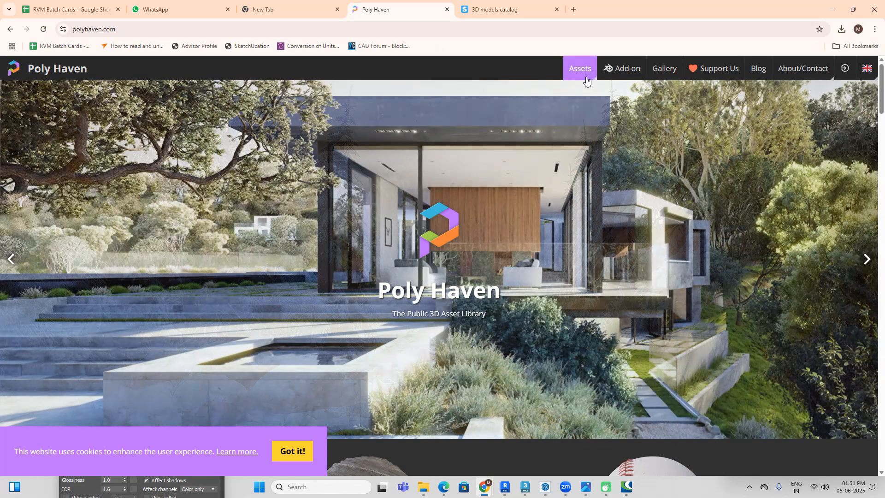
click(580, 69)
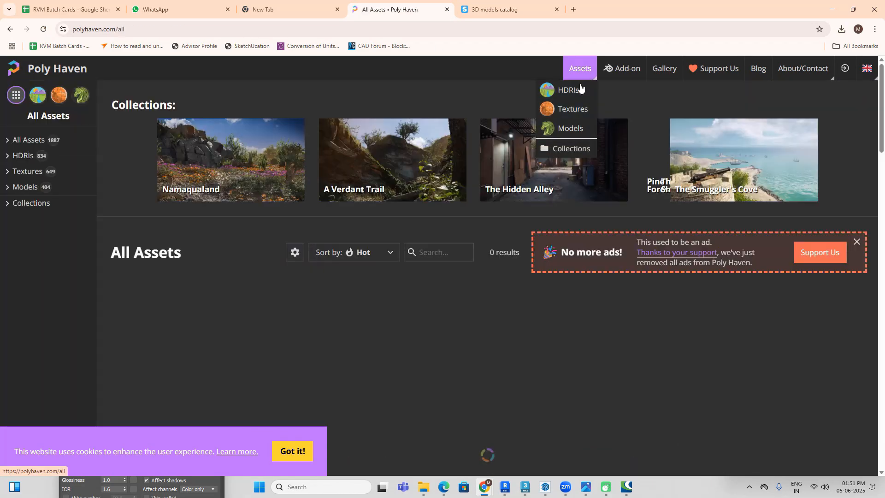
click(566, 117)
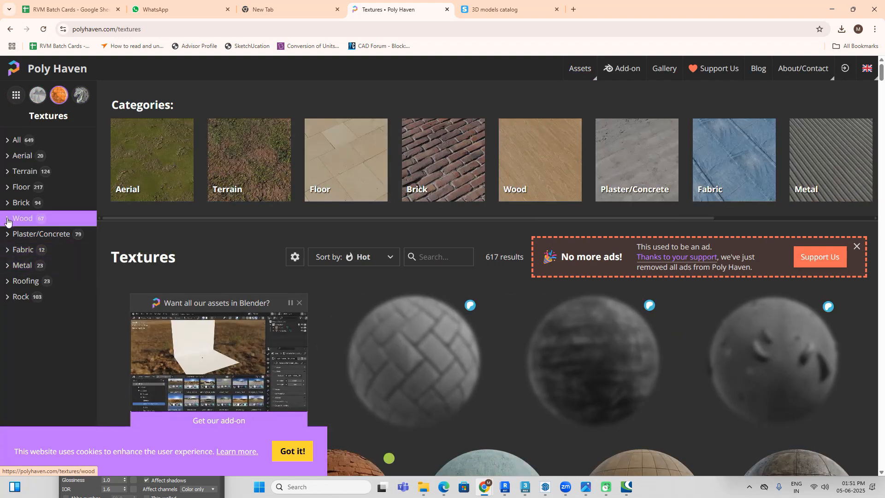
click(26, 220)
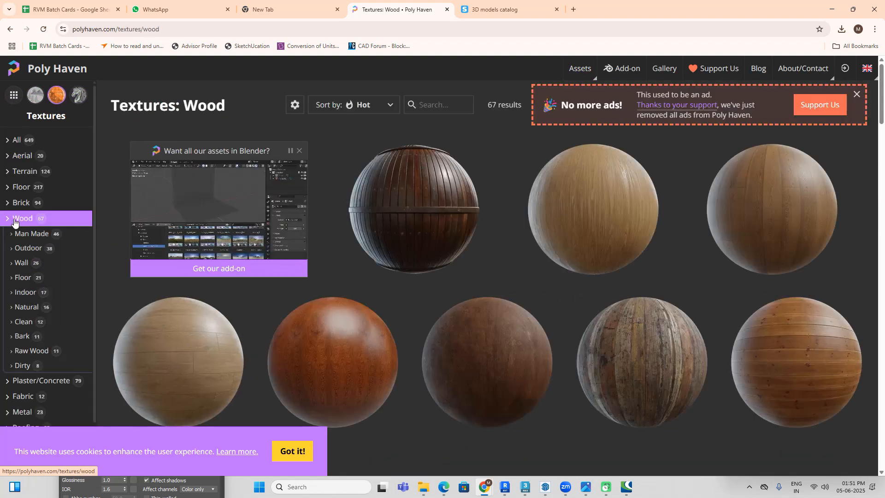
Step: Browse the wood textures for a floor match and open the Herringbone Parquet texture
scroll(696, 236, down, 3)
scroll(704, 236, down, 10)
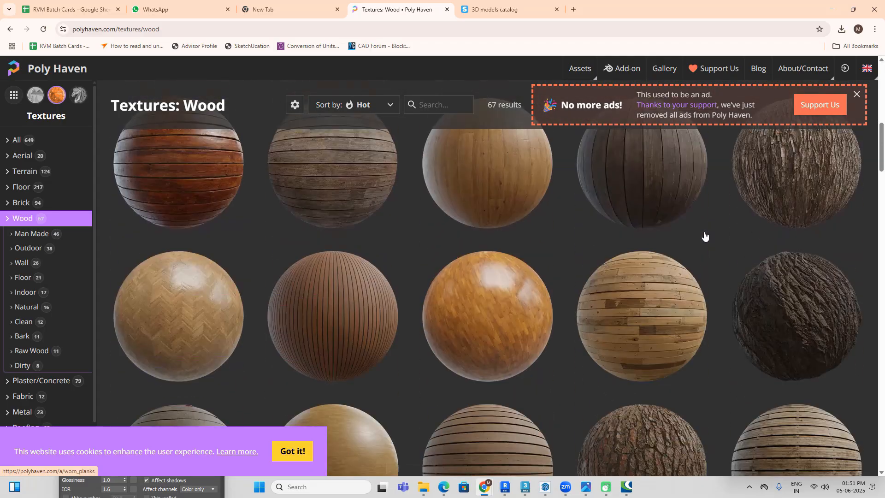
scroll(147, 219, up, 2)
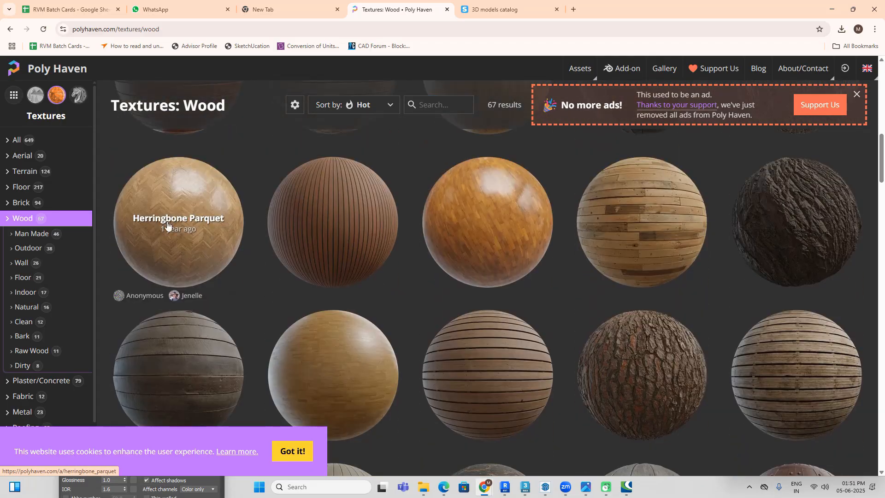
scroll(177, 232, down, 10)
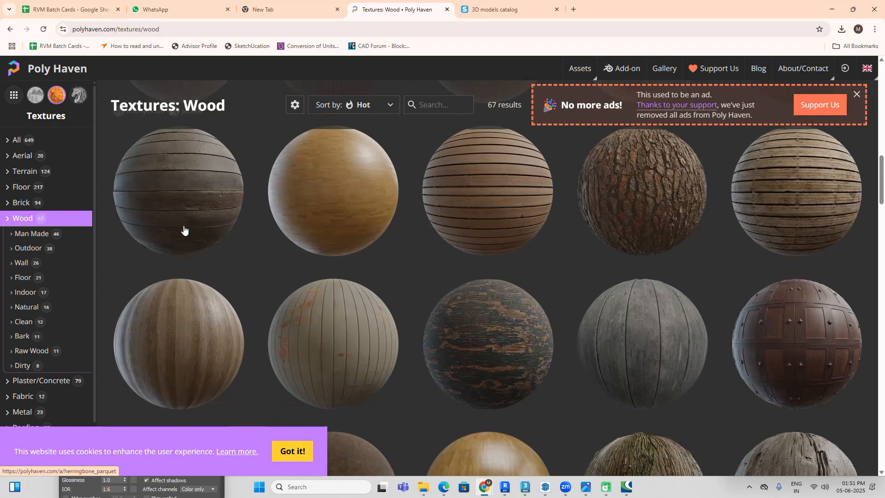
scroll(184, 231, down, 10)
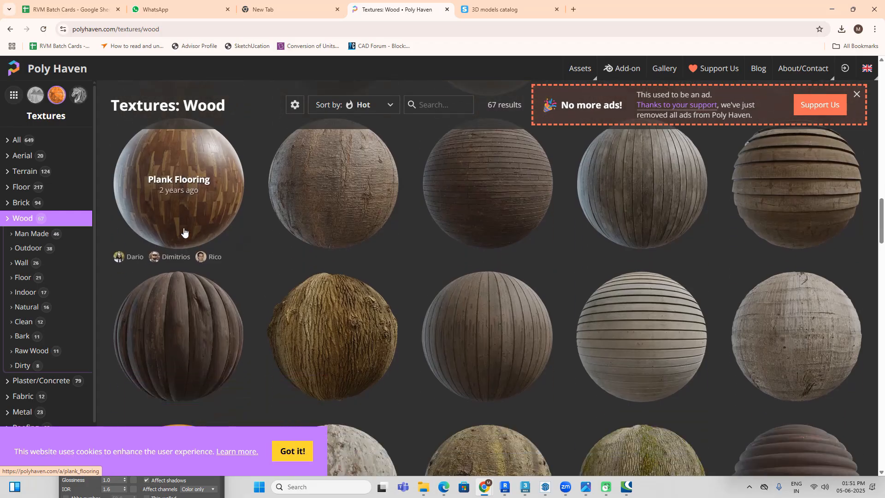
scroll(184, 231, down, 5)
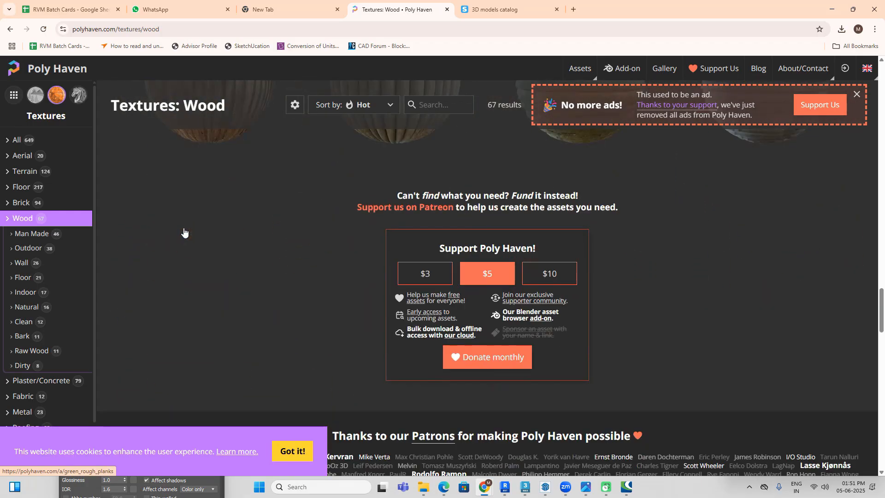
scroll(184, 230, up, 10)
scroll(183, 228, up, 15)
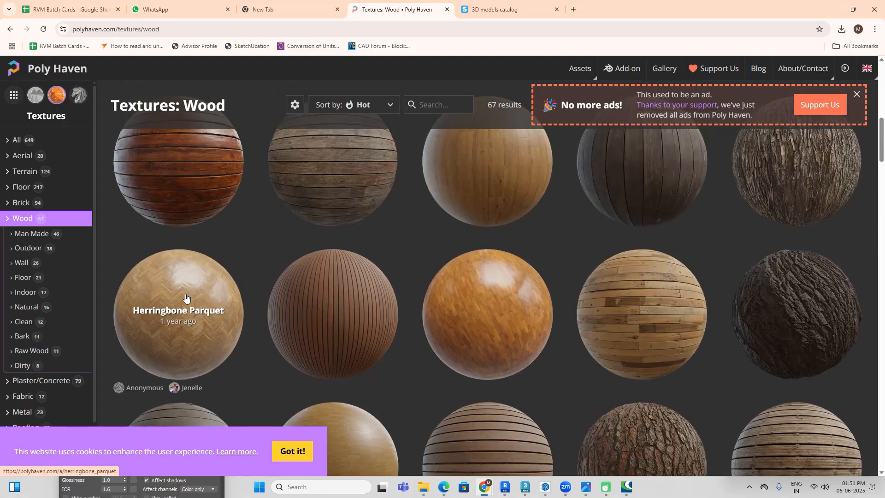
click(186, 297)
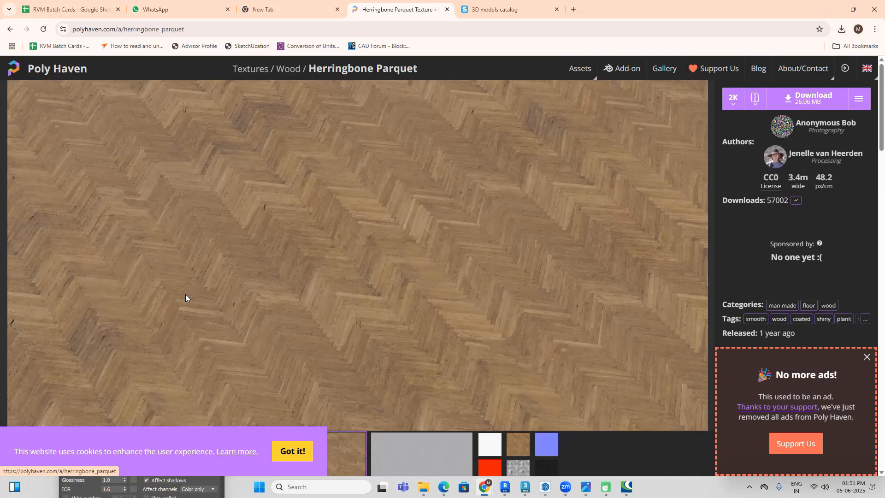
Step: Download the Herringbone Parquet texture at 2K resolution
click(732, 99)
click(735, 164)
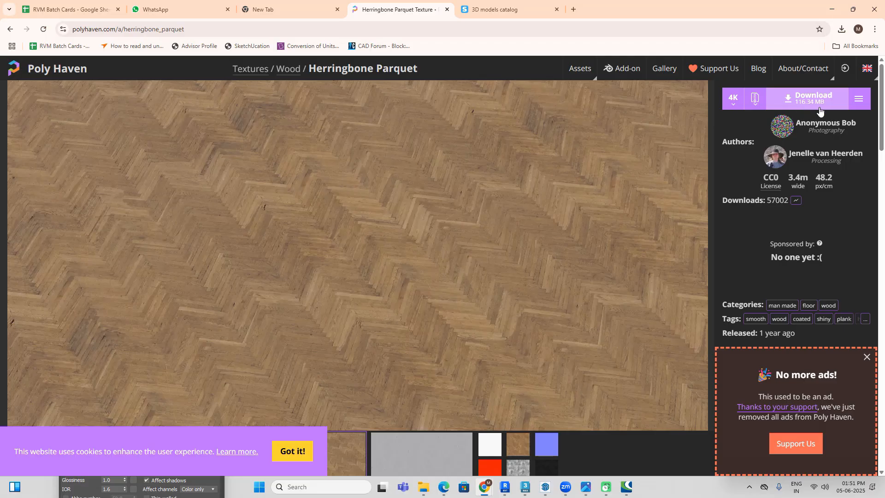
click(736, 107)
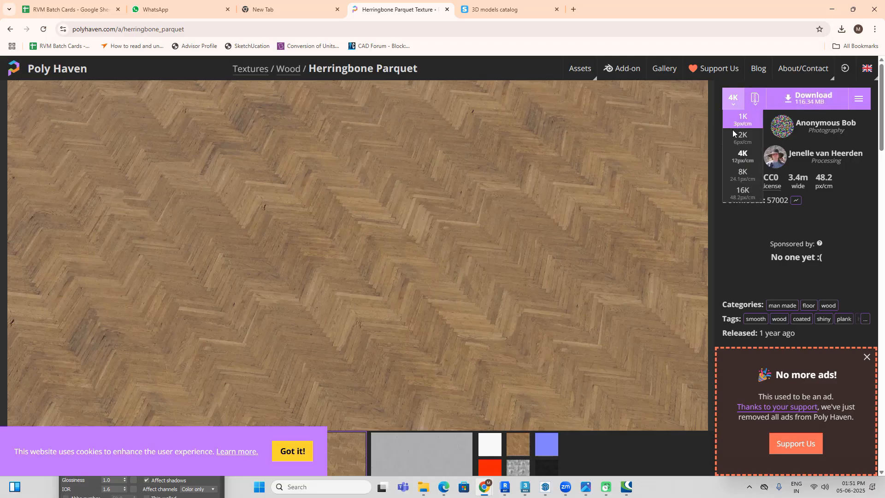
click(738, 137)
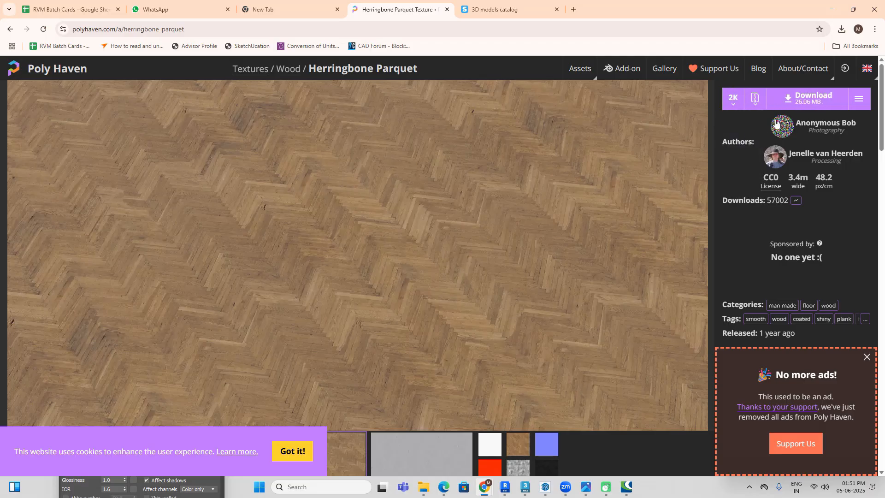
click(805, 104)
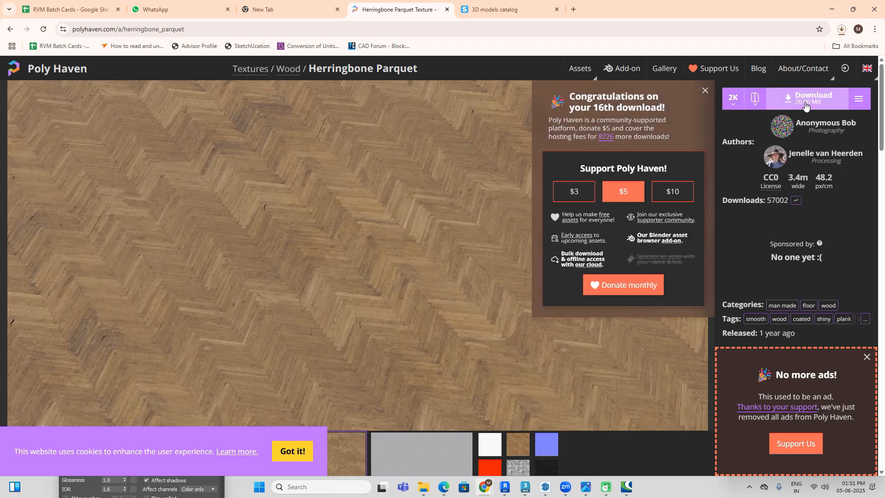
Step: Show herringbone_parquet_2k.zip in its download folder and extract it with WinRAR into its own folder
click(842, 29)
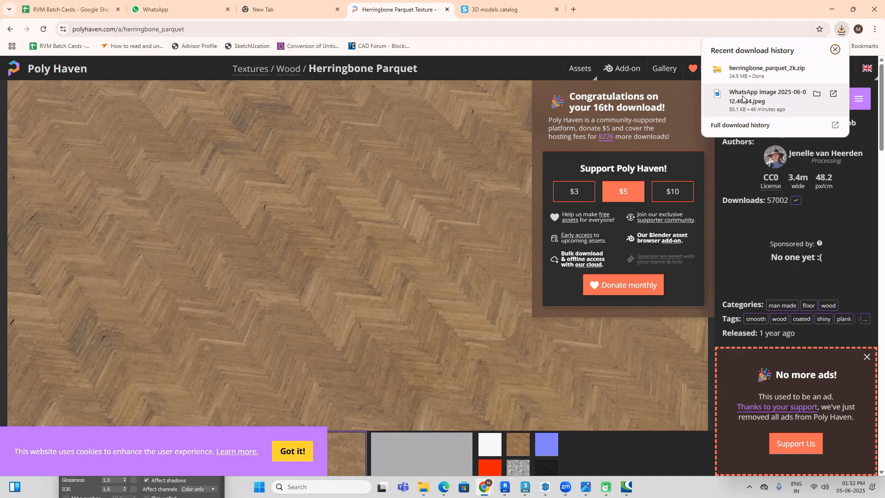
click(816, 70)
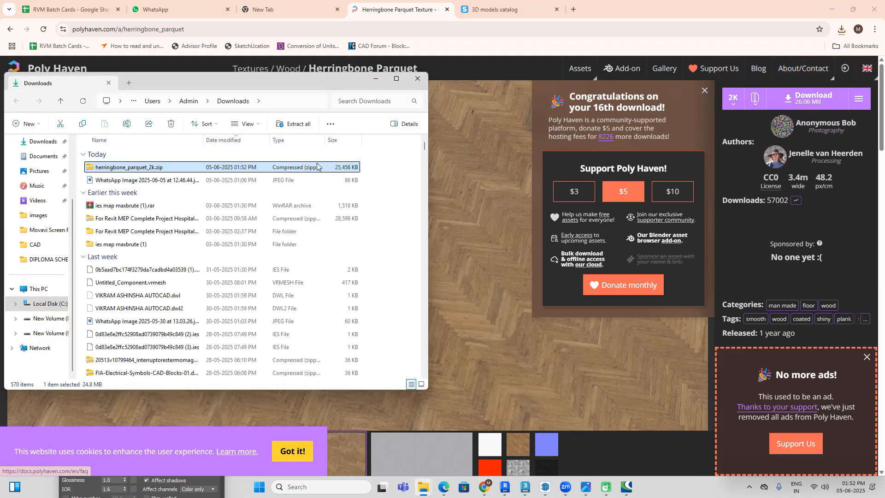
right_click(303, 168)
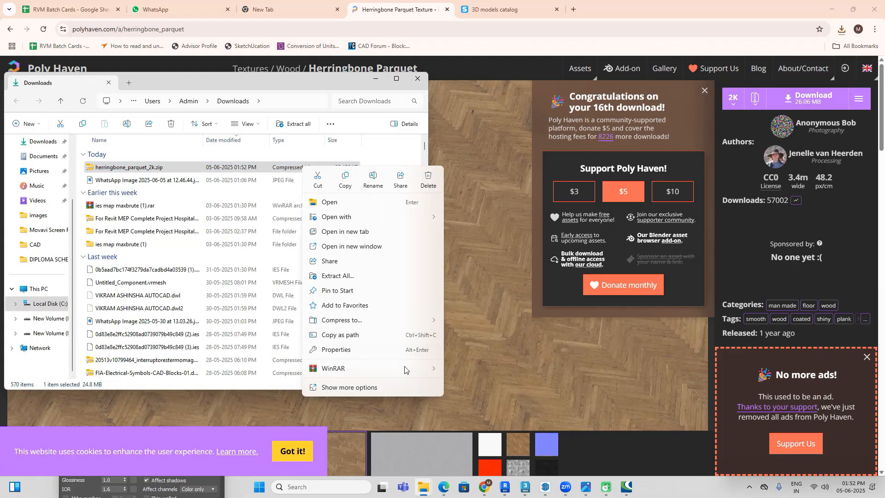
mouse_move(406, 368)
click(491, 398)
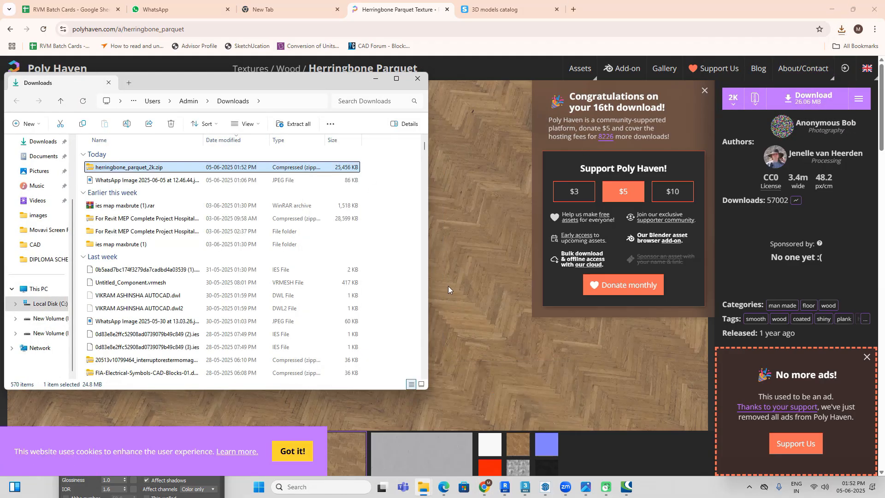
Step: Open the textures folder inside the extracted herringbone_parquet_2k folder, show its files as large icons and maximize the window
click(177, 195)
double_click(177, 195)
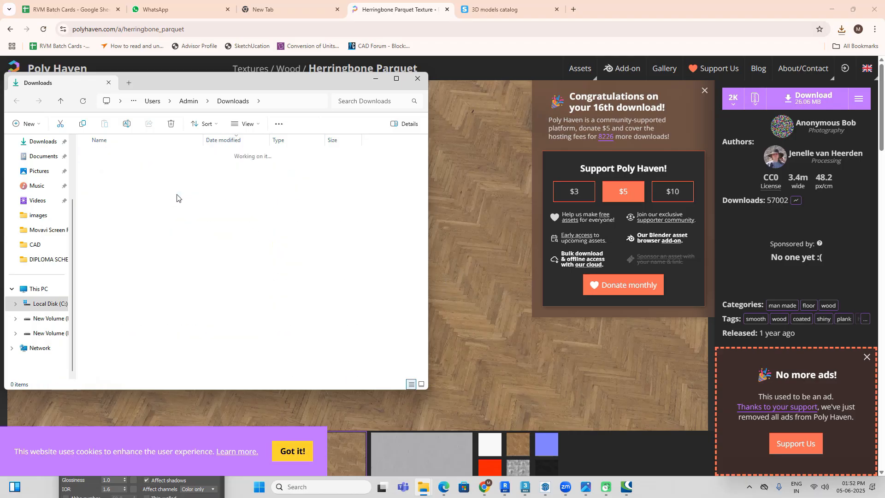
double_click(162, 171)
right_click(296, 284)
mouse_move(364, 294)
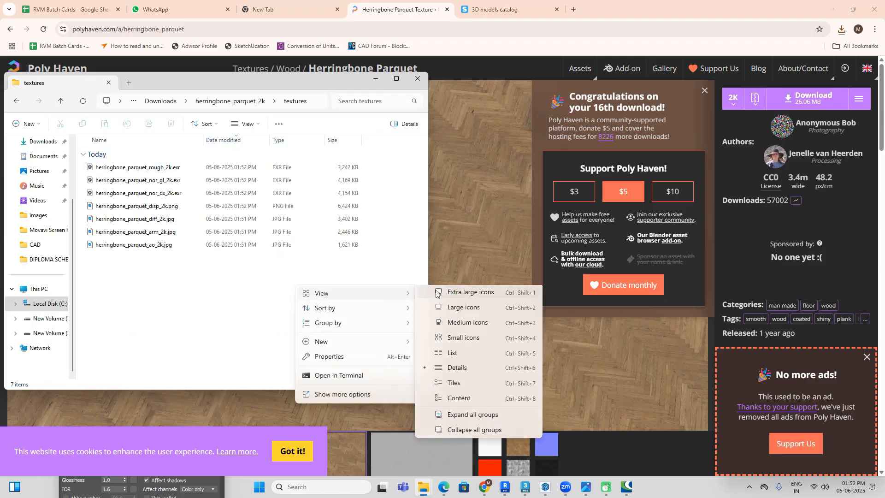
click(463, 311)
click(396, 79)
Step: Preview the diffuse image herringbone_parquet_diff_2k.jpg up close and the displacement image herringbone_parquet_disp_2k.png
double_click(300, 99)
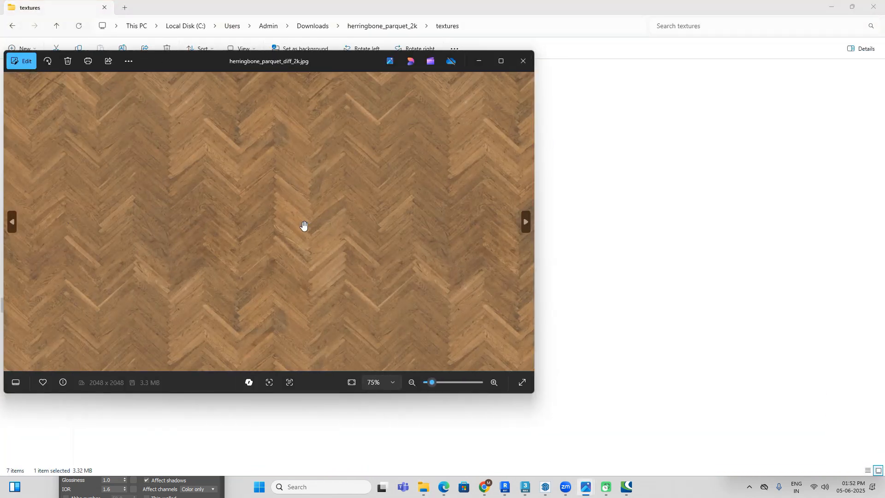
scroll(303, 225, up, 10)
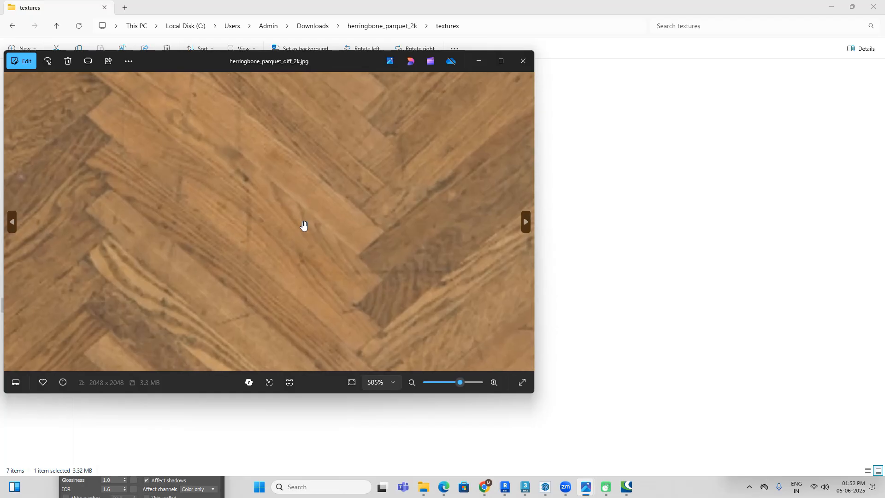
scroll(304, 225, down, 8)
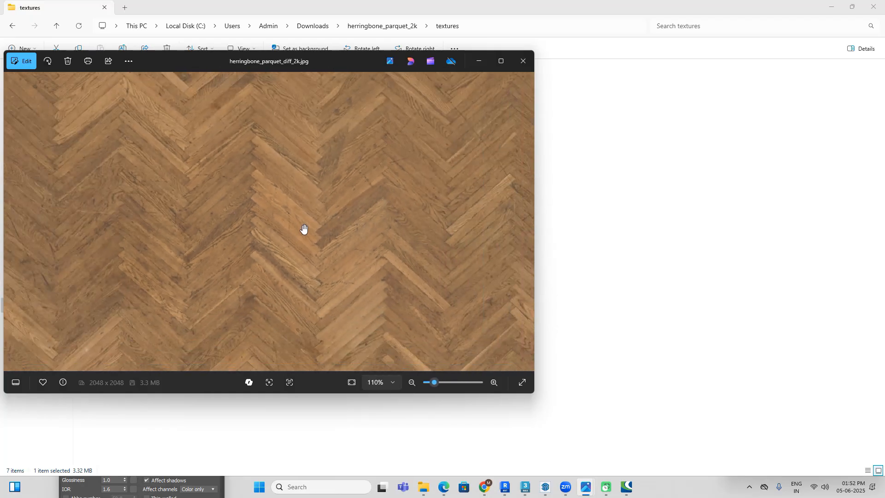
scroll(304, 229, down, 3)
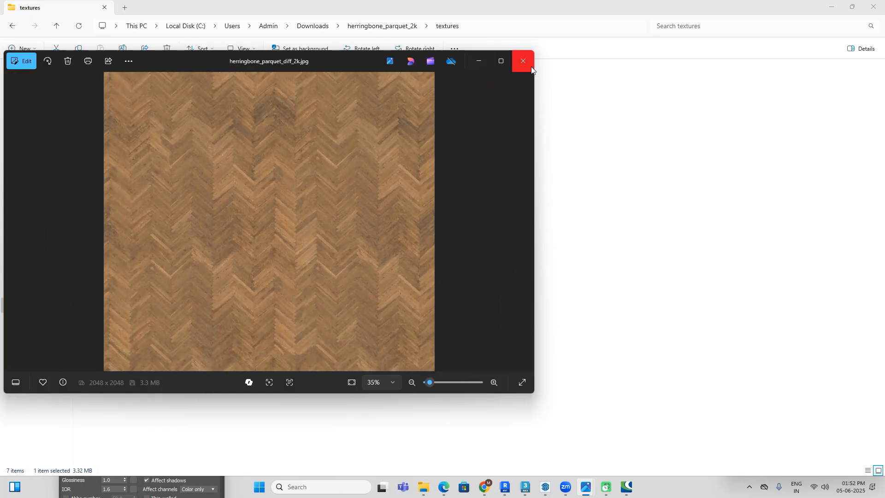
click(532, 69)
double_click(243, 106)
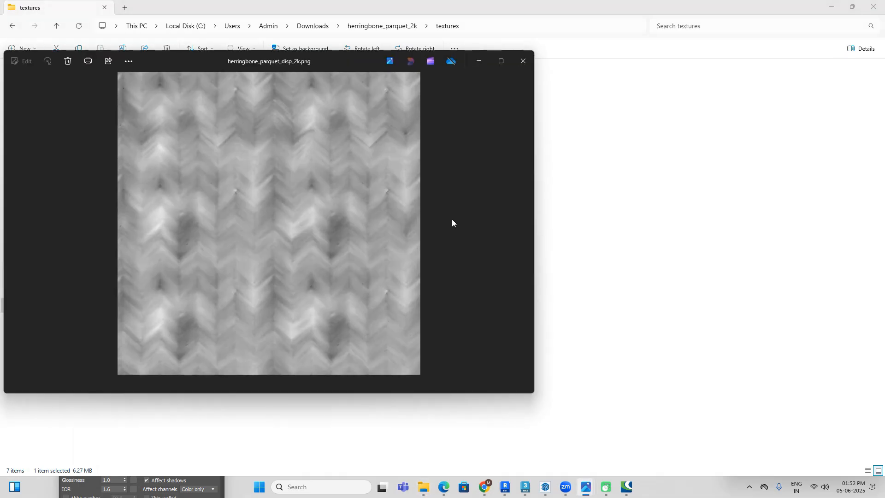
click(523, 61)
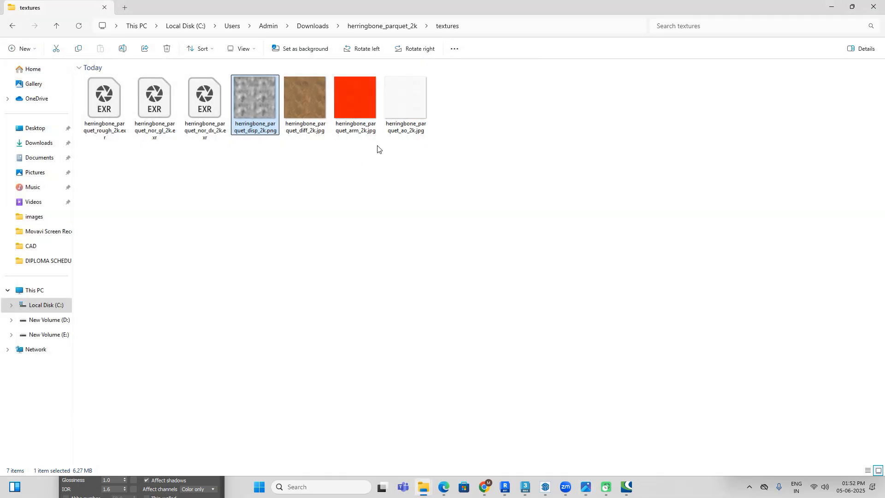
Step: Inspect the fine plank-joint detail in herringbone_parquet_ao_2k.jpg
click(363, 128)
click(409, 120)
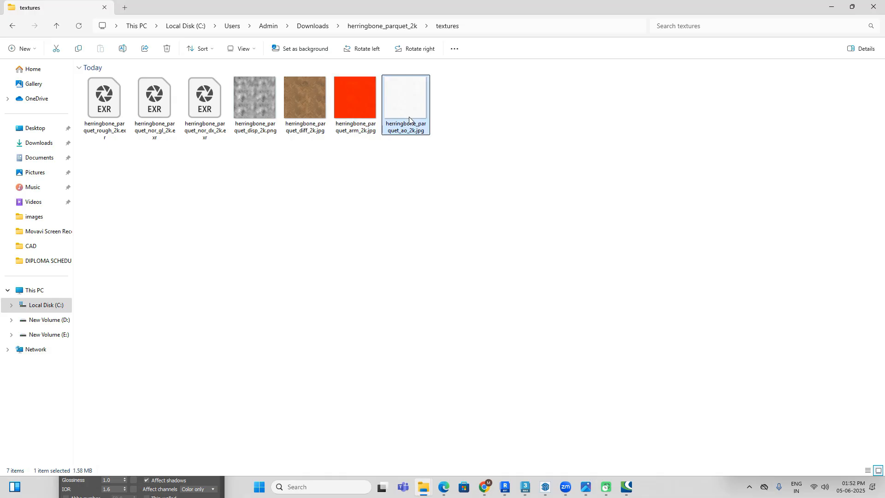
double_click(409, 120)
scroll(354, 240, up, 4)
scroll(355, 240, up, 4)
scroll(243, 246, up, 3)
scroll(263, 237, down, 5)
scroll(406, 239, up, 3)
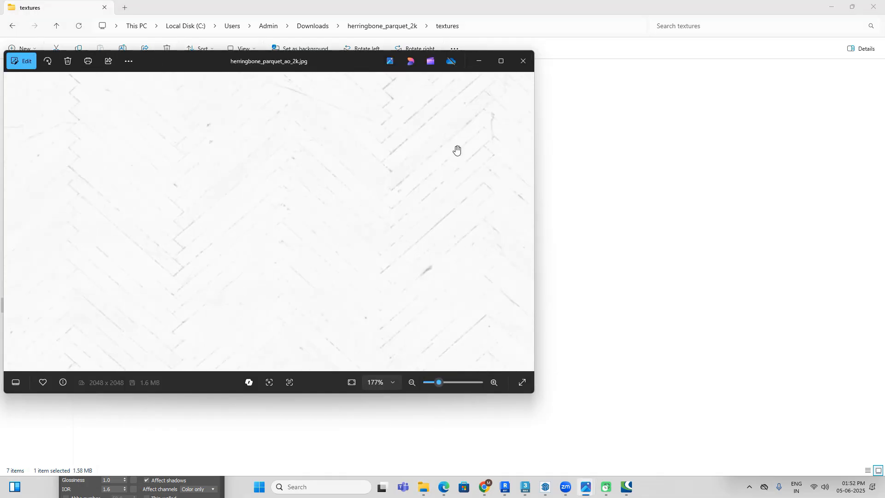
click(524, 61)
Step: Examine herringbone_parquet_arm_2k.jpg and compare the diffuse and AO files among the thumbnails
click(355, 111)
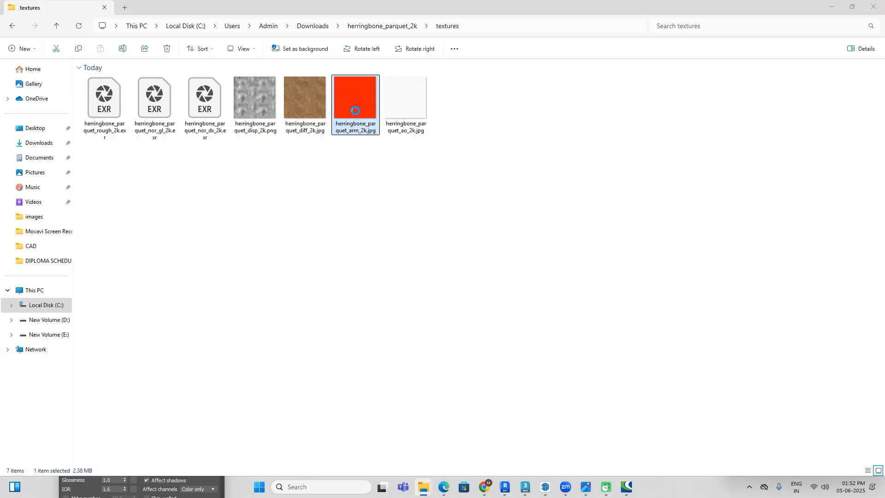
double_click(355, 112)
scroll(286, 253, up, 3)
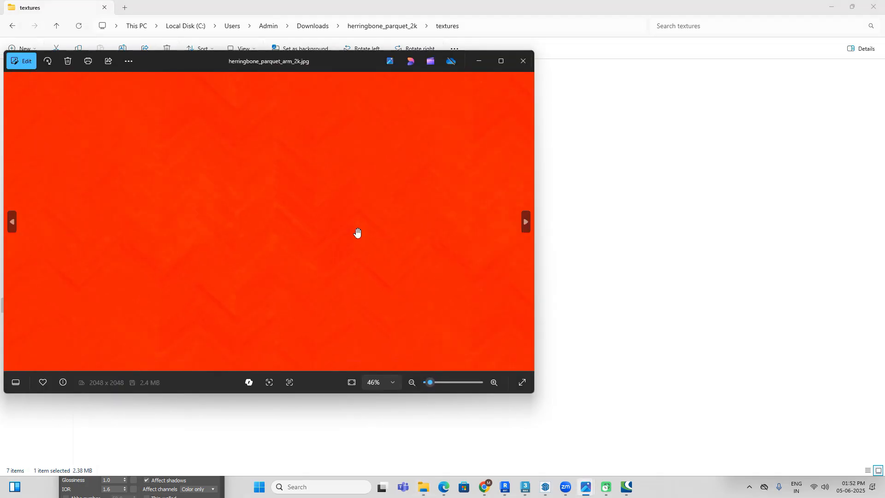
click(517, 64)
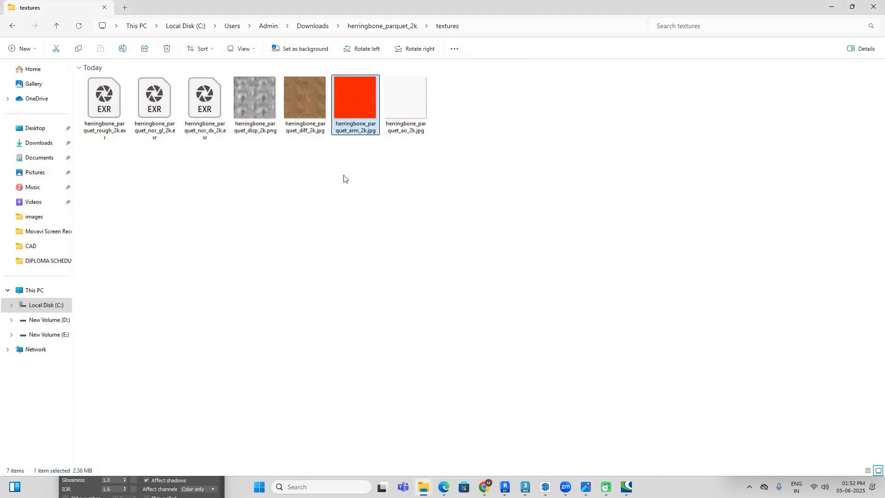
click(311, 107)
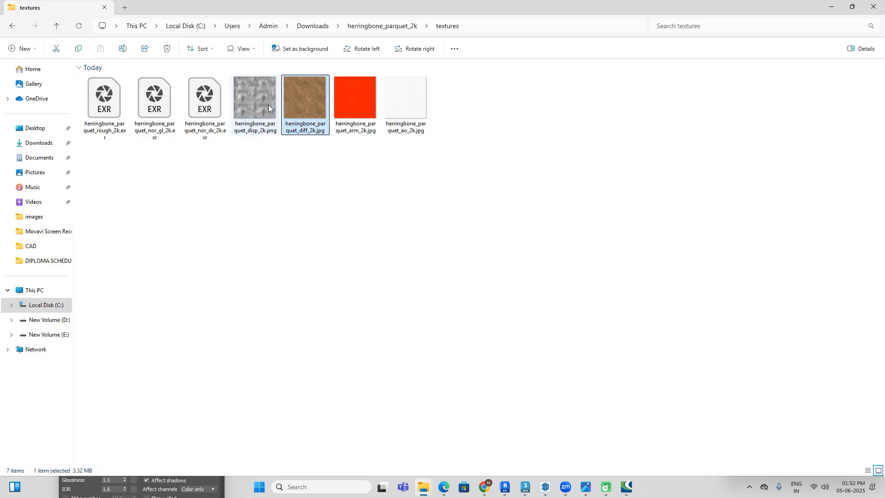
click(415, 112)
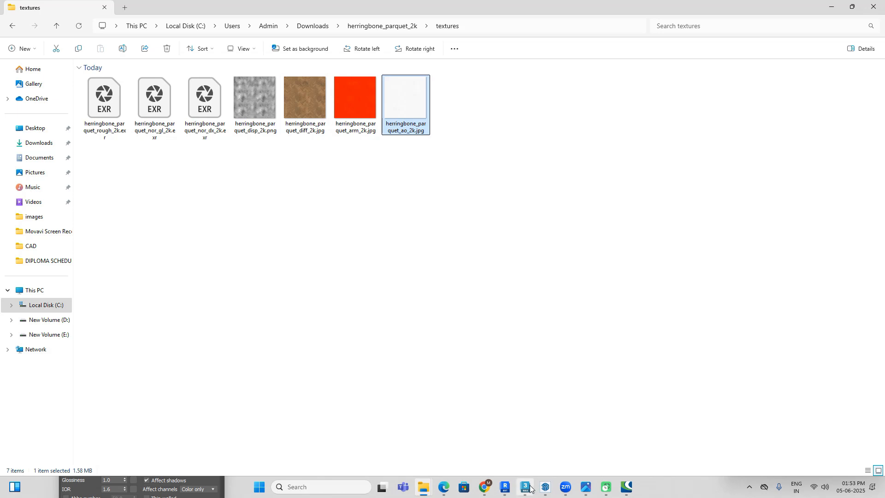
Step: Switch to 3ds Max, assign the unused light green VRayMtl sample to the room's floor slab and name the material "flooring"
click(544, 450)
scroll(458, 223, down, 6)
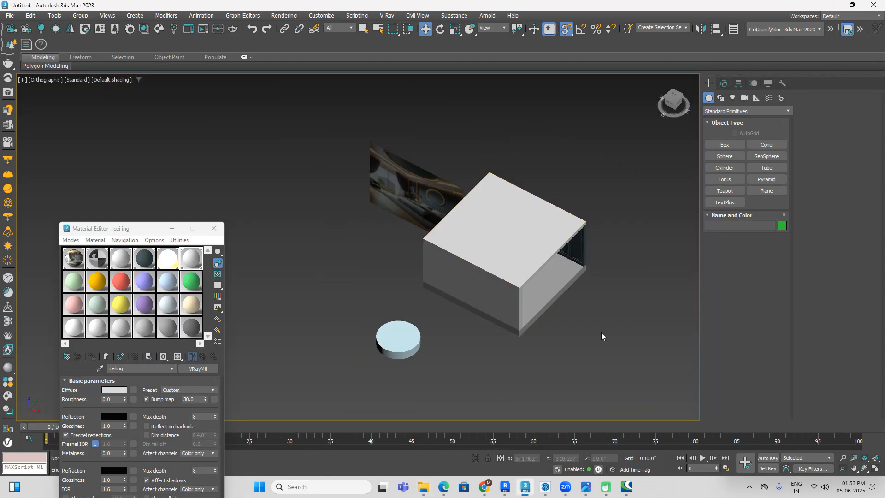
click(74, 280)
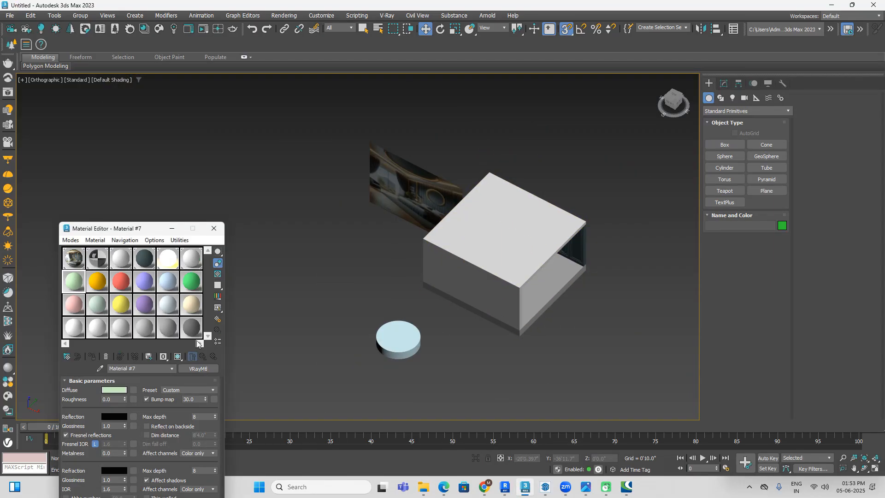
click(531, 309)
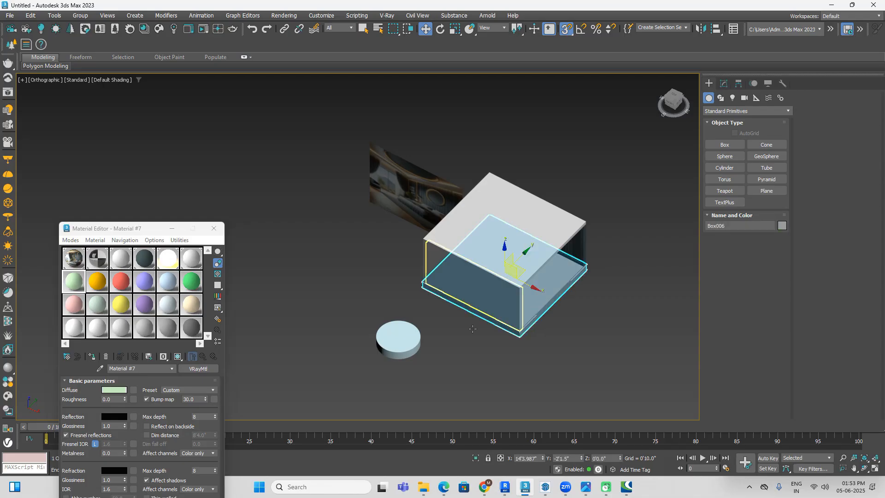
click(91, 356)
text(flooring)
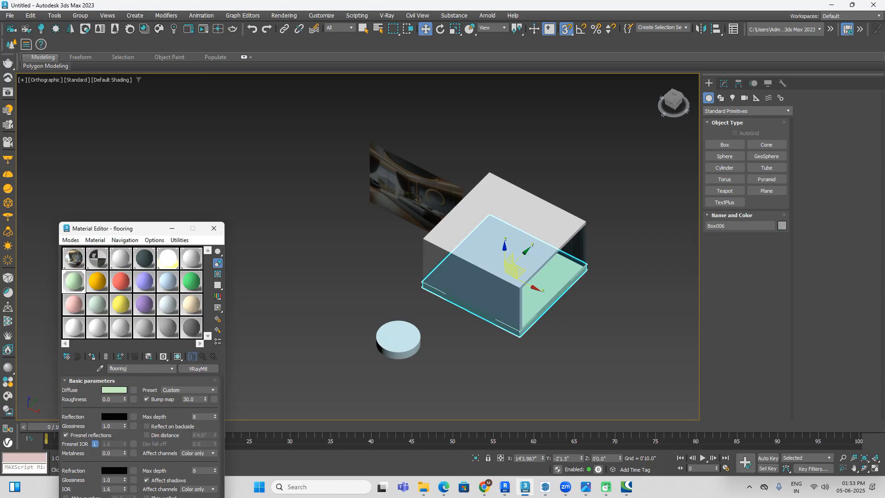
click(275, 307)
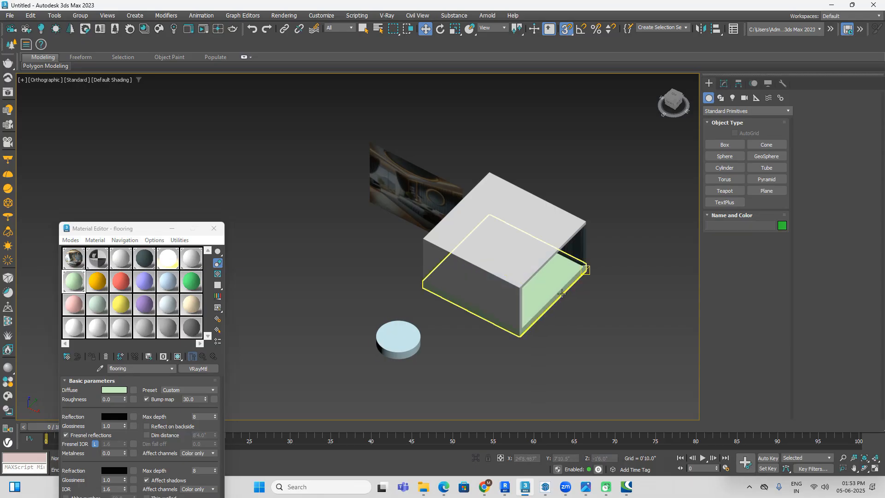
Step: Load herringbone_parquet_diff_2k.jpg as a VRayBitmap in the flooring material's diffuse map
click(572, 306)
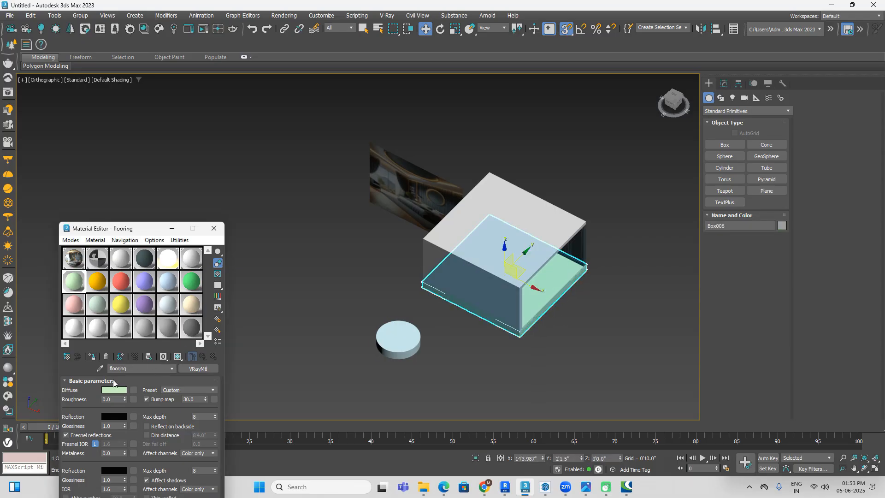
click(133, 390)
click(656, 100)
click(744, 338)
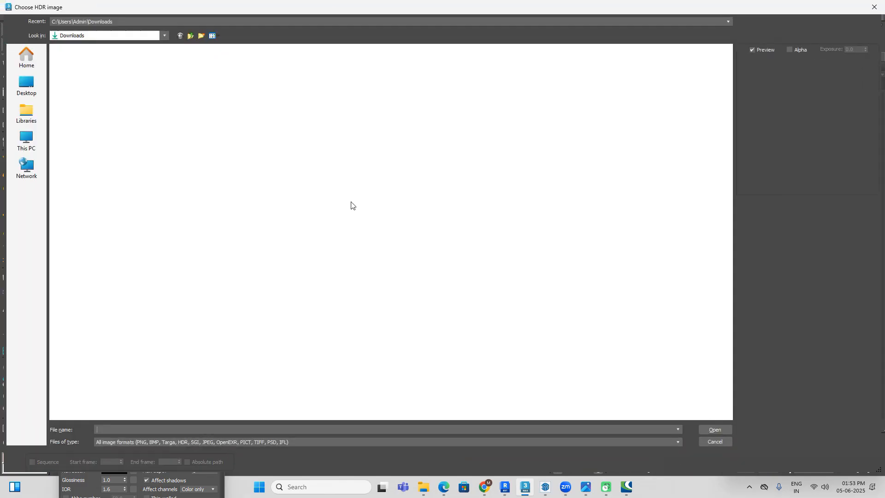
double_click(127, 100)
double_click(138, 71)
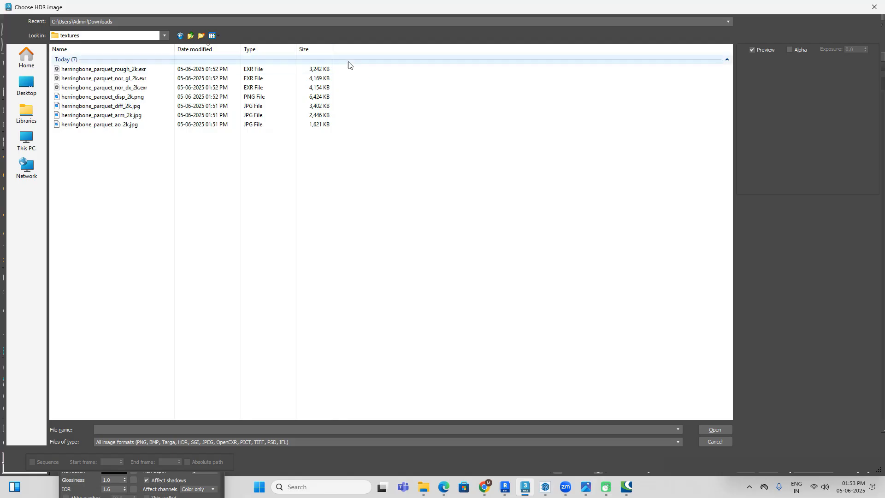
right_click(414, 92)
mouse_move(461, 98)
click(529, 109)
click(276, 82)
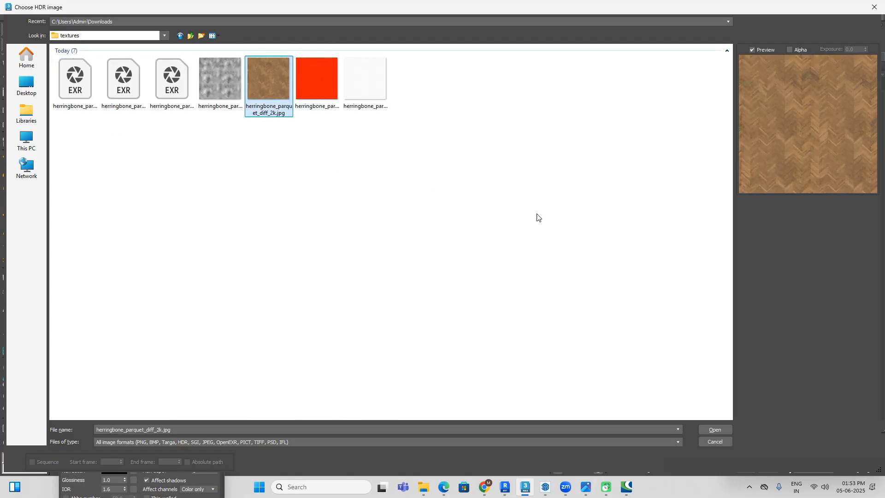
click(713, 430)
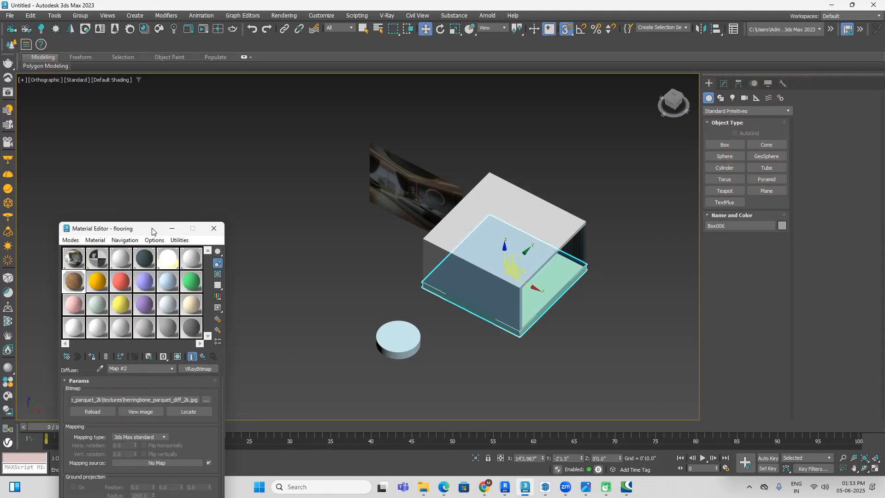
Step: Display the herringbone diffuse map on the floor in the viewport and check it up close
drag(155, 230, 202, 134)
click(225, 261)
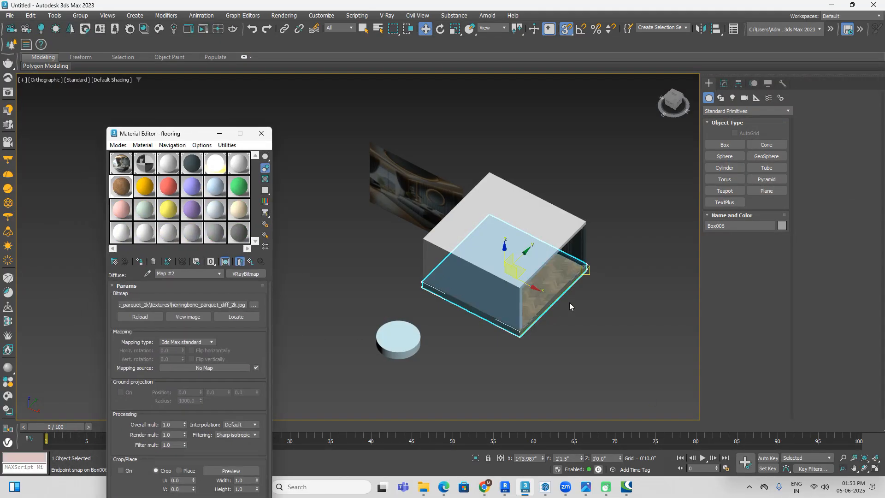
scroll(560, 309, up, 5)
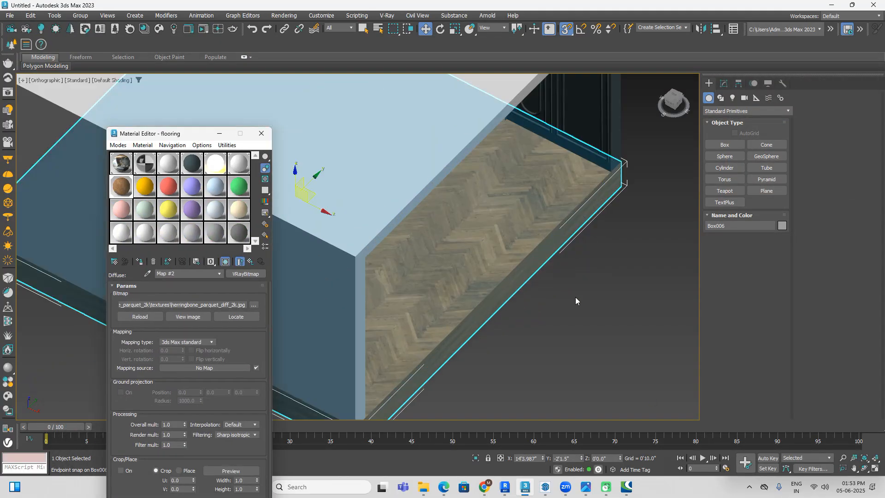
Step: Load herringbone_parquet_ao_2k.jpg as a VRayBitmap in the flooring material's bump map
click(249, 261)
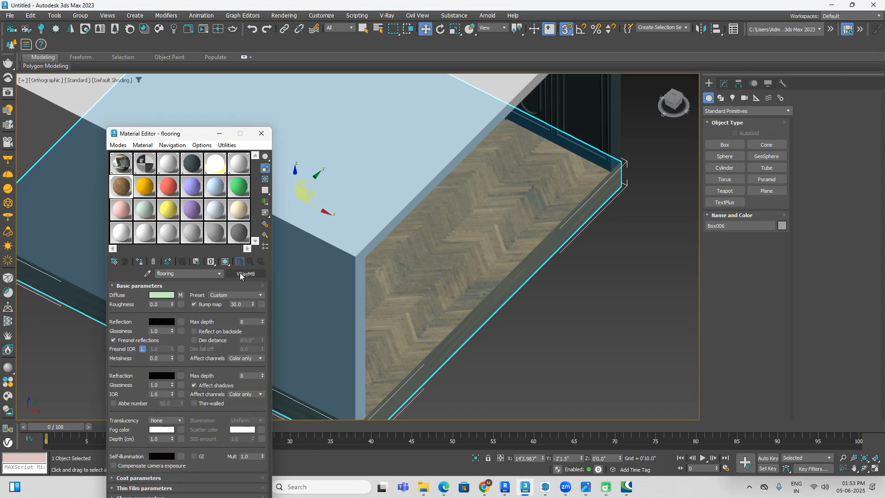
drag(184, 136, 302, 74)
click(231, 224)
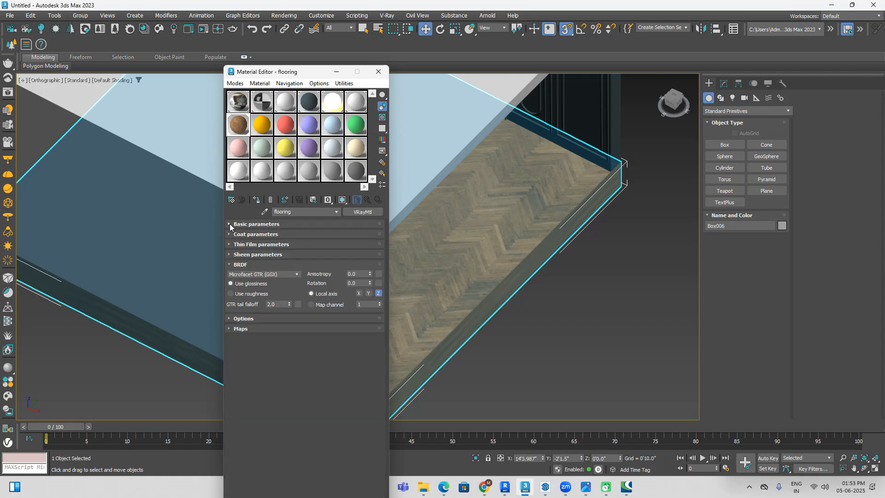
click(230, 328)
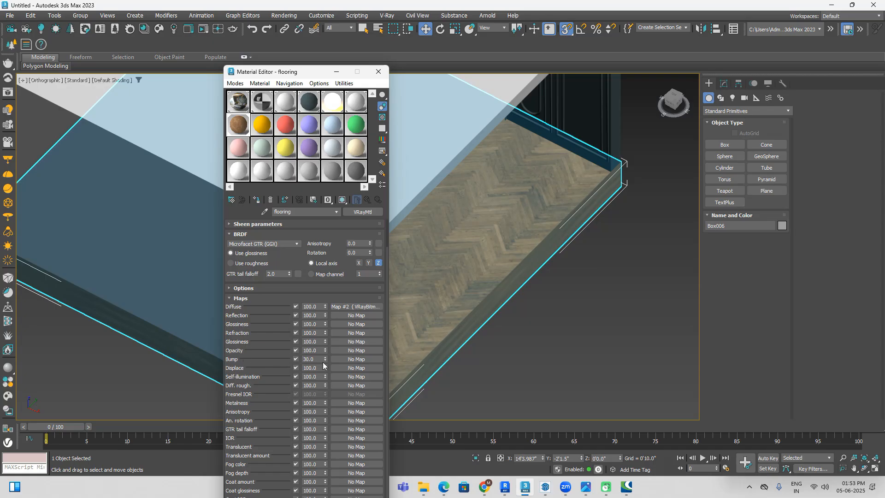
click(352, 362)
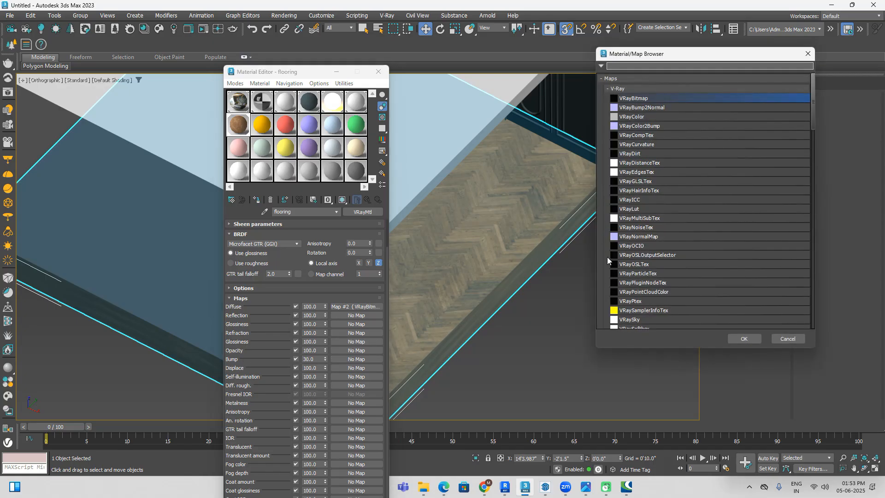
click(744, 339)
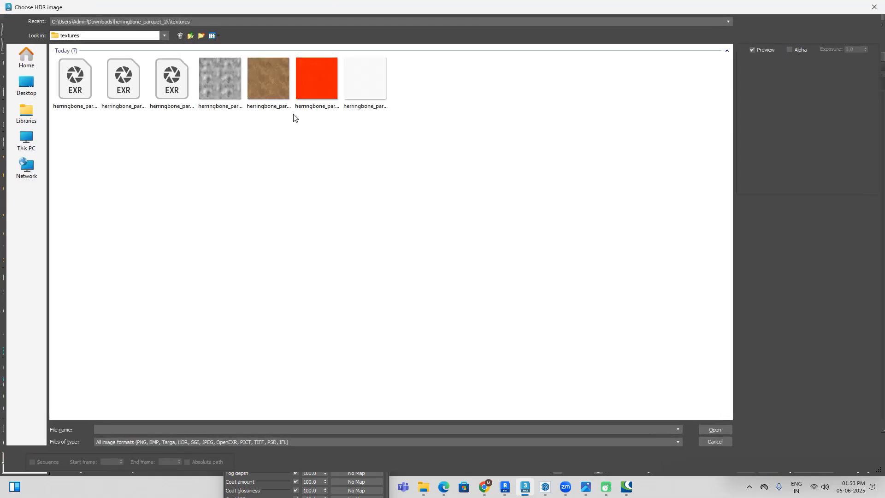
click(369, 90)
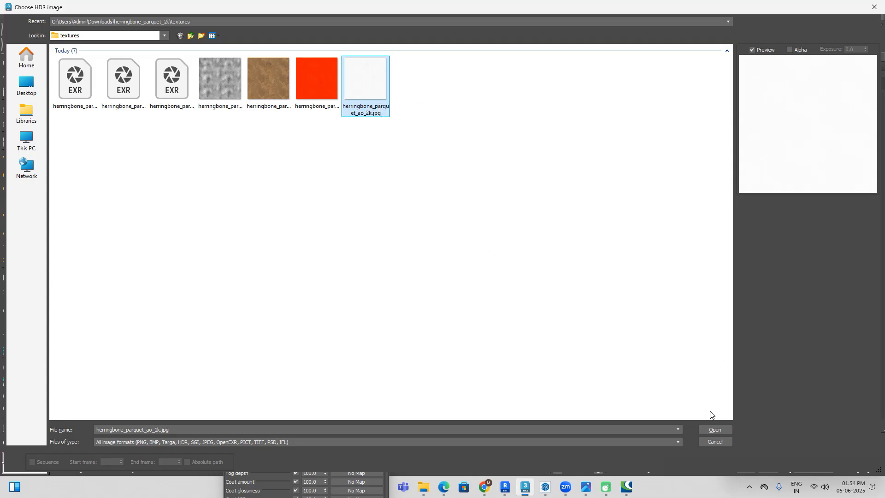
click(715, 429)
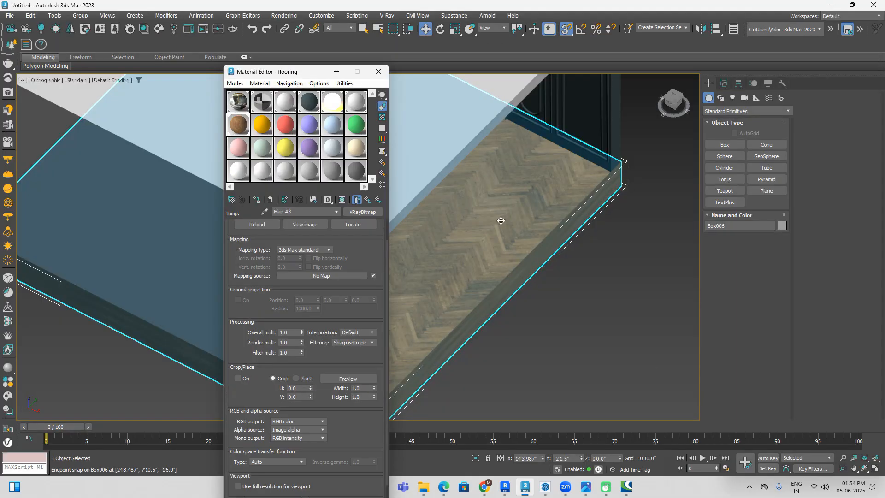
Step: Open an enlarged preview of the flooring material sample and place it clear of the material editor
double_click(240, 128)
drag(336, 55, 735, 96)
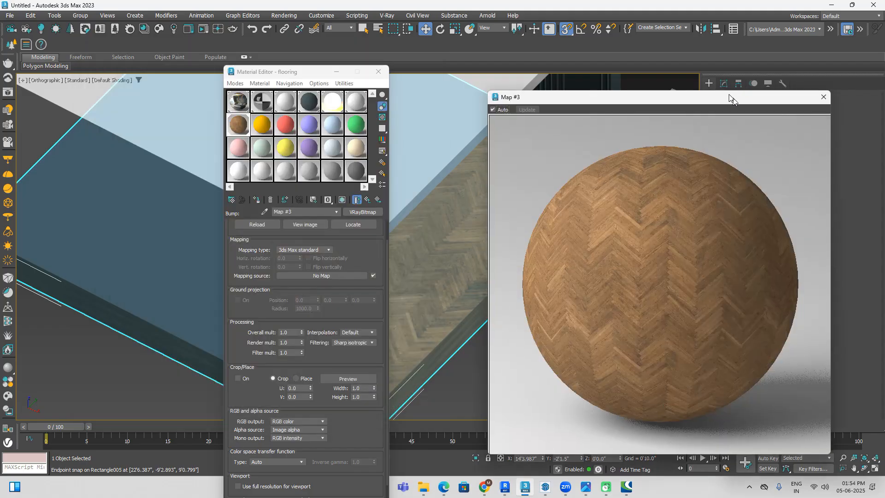
Step: Load herringbone_parquet_disp_2k.png as a VRayBitmap in the flooring material's displacement map
click(369, 203)
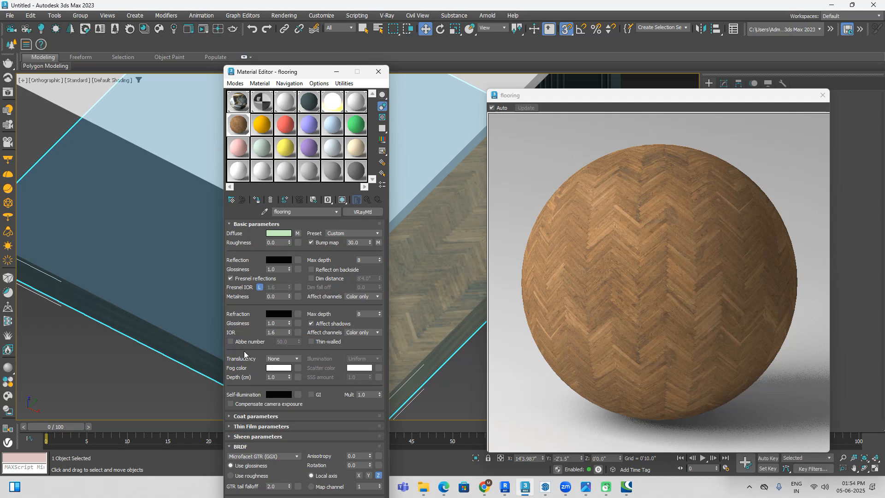
click(230, 448)
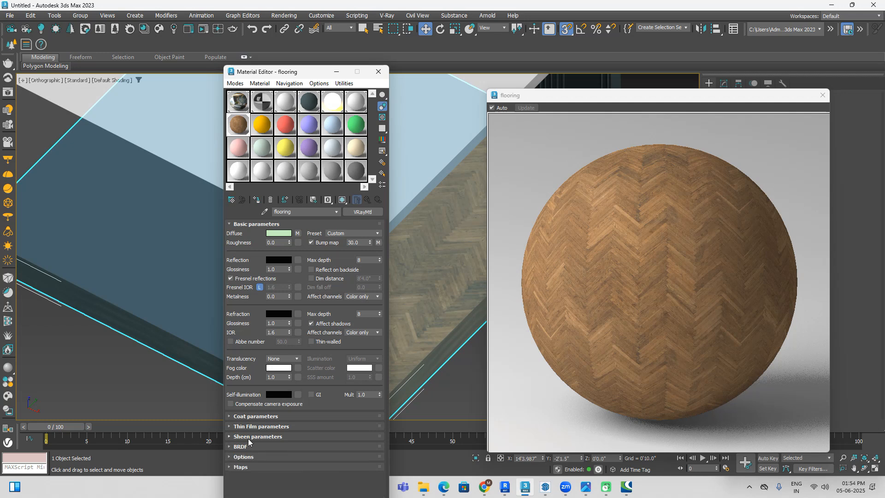
click(238, 468)
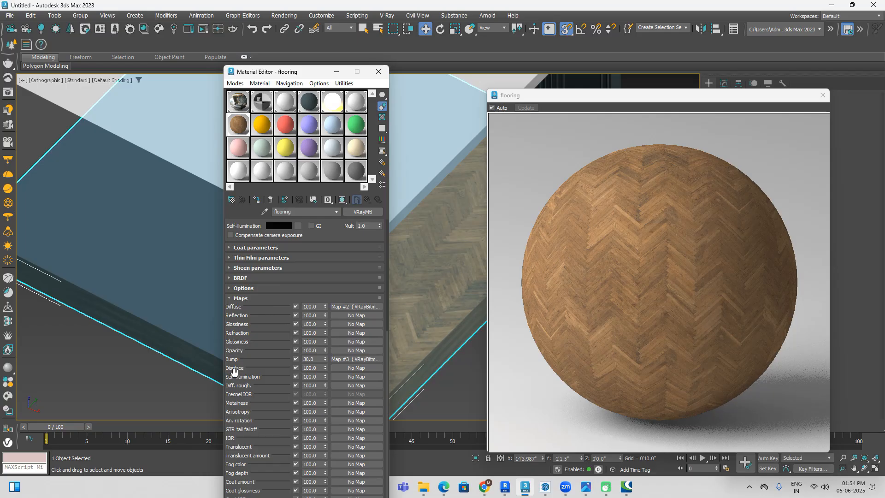
click(351, 368)
click(728, 340)
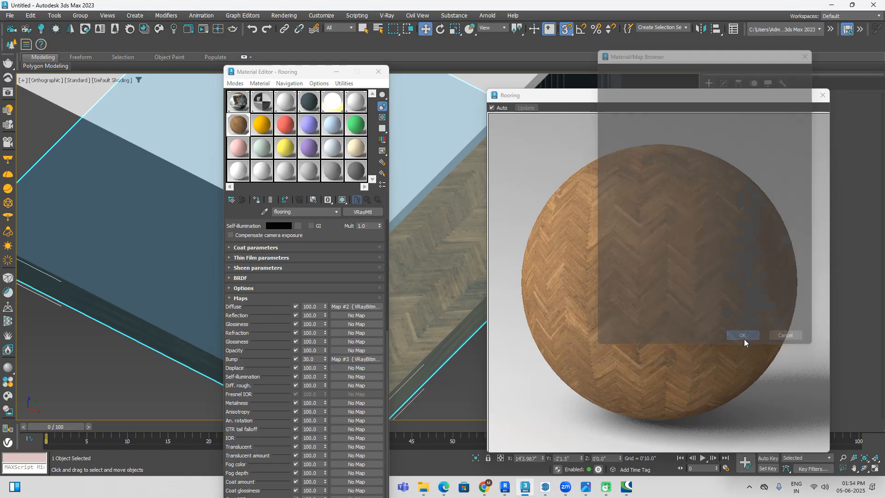
click(227, 95)
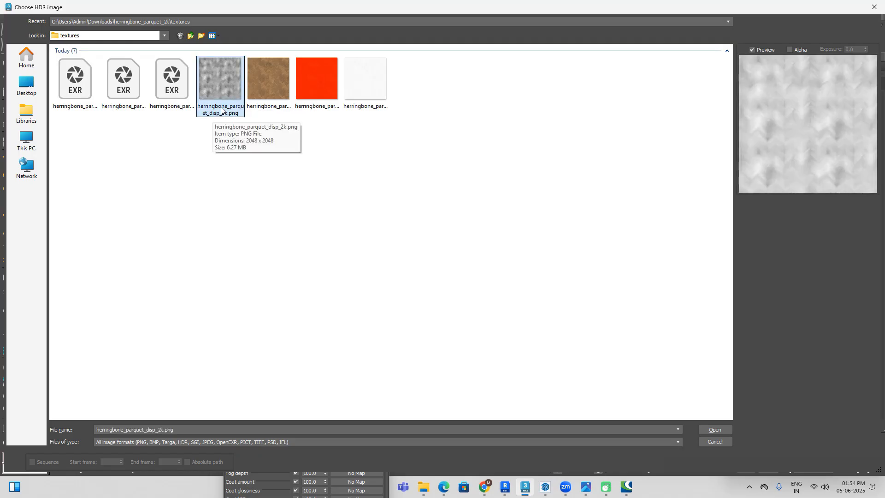
click(715, 430)
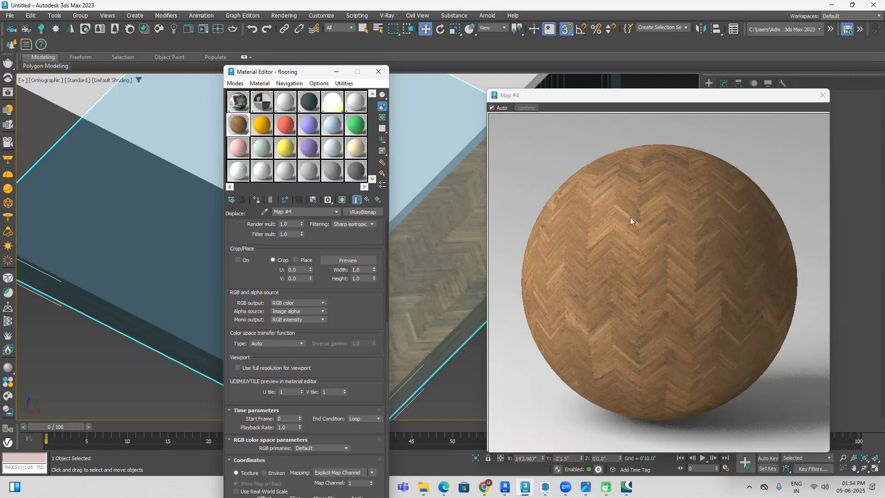
Step: Move the material editor aside, return to the flooring material's map list and open the displacement amount for editing
drag(304, 72, 256, 37)
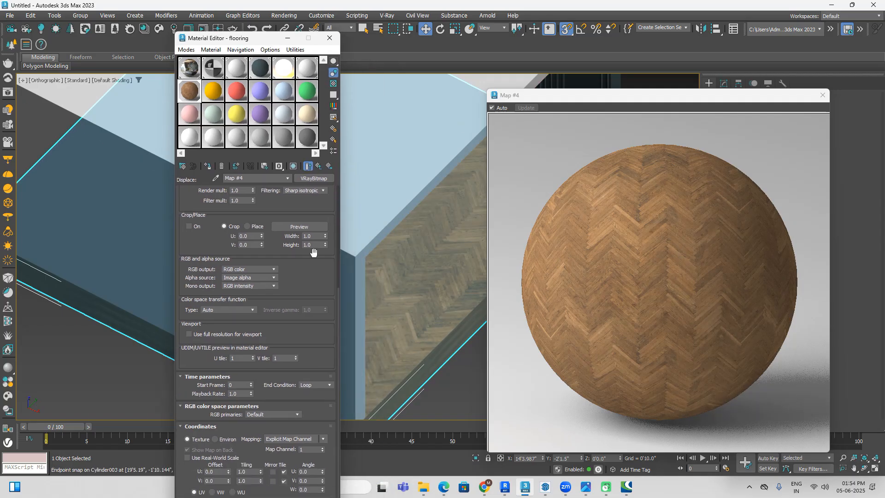
click(328, 167)
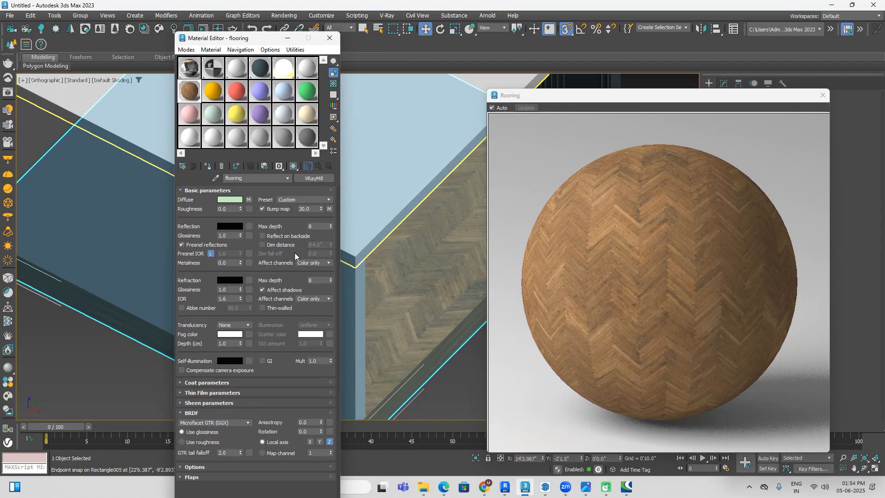
click(189, 477)
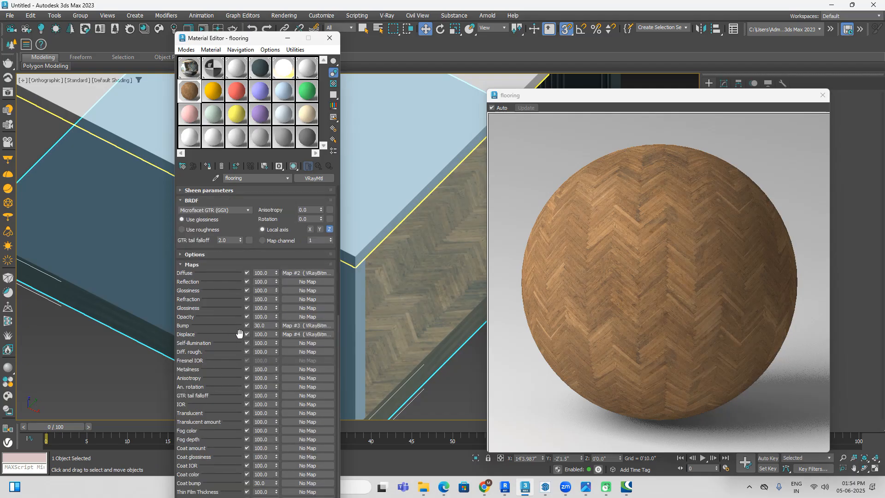
double_click(256, 336)
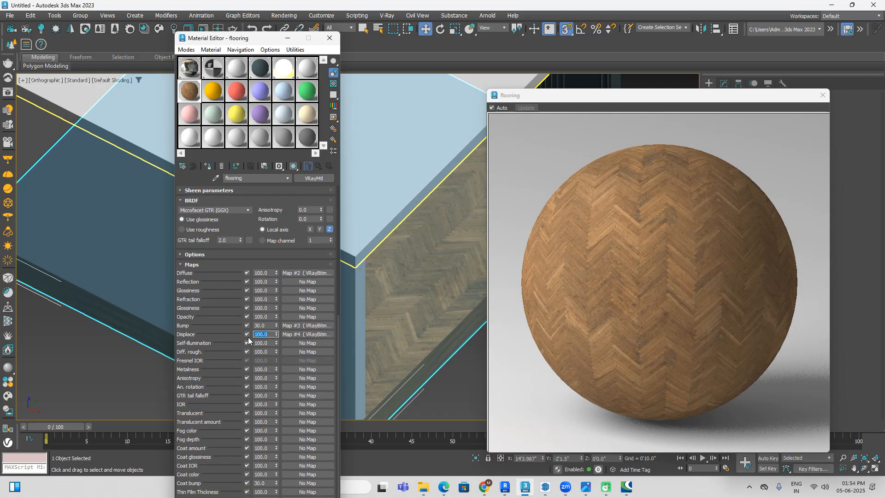
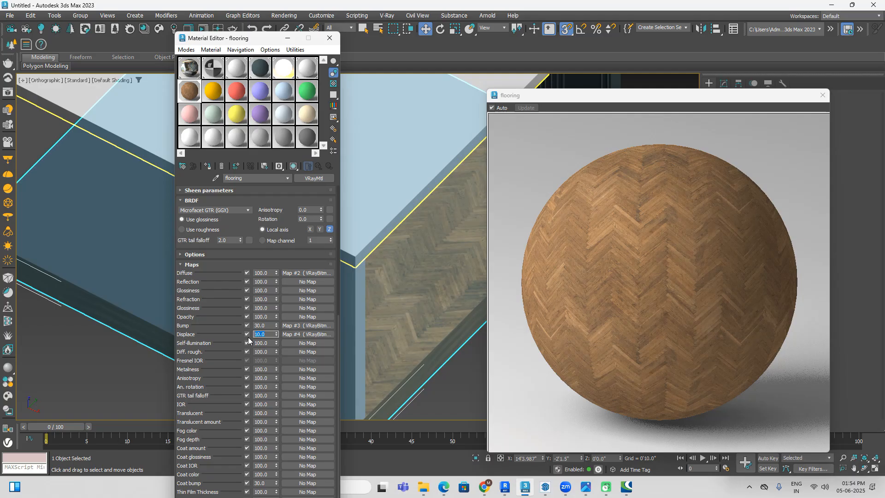
Step: Close the enlarged material preview and check the parquet floor against the bedroom reference image before returning to 3ds Max
click(825, 99)
click(585, 322)
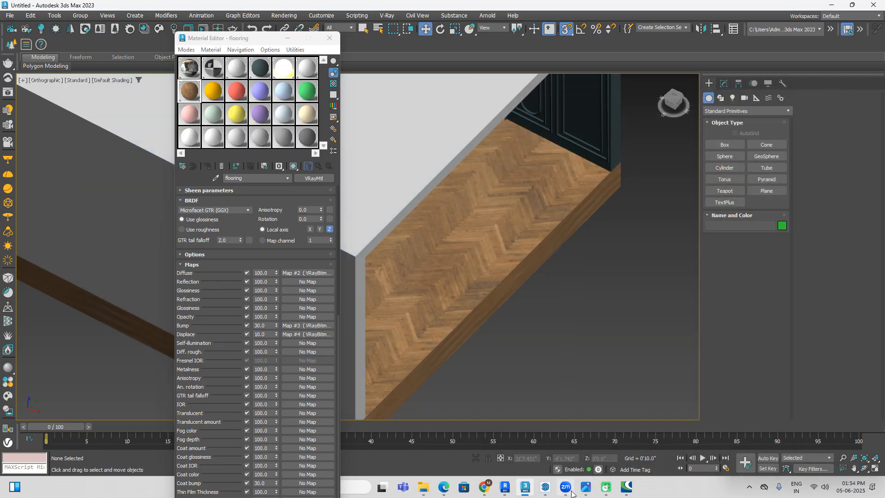
mouse_move(590, 495)
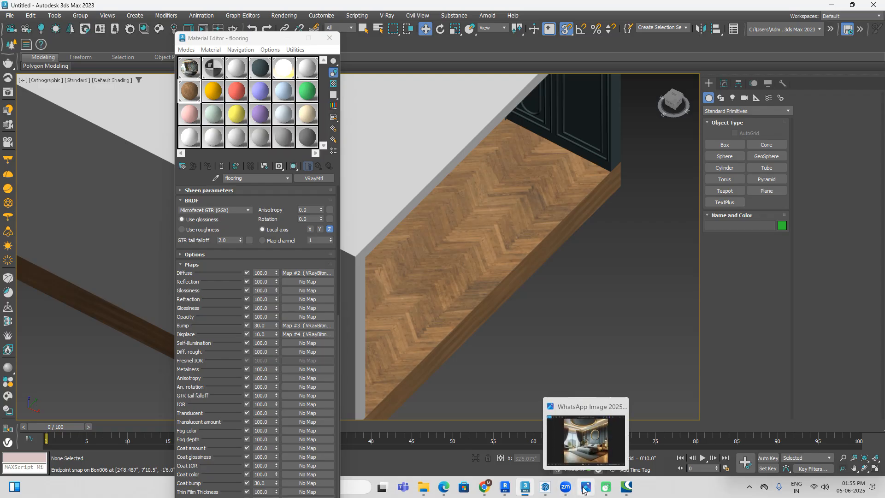
click(586, 431)
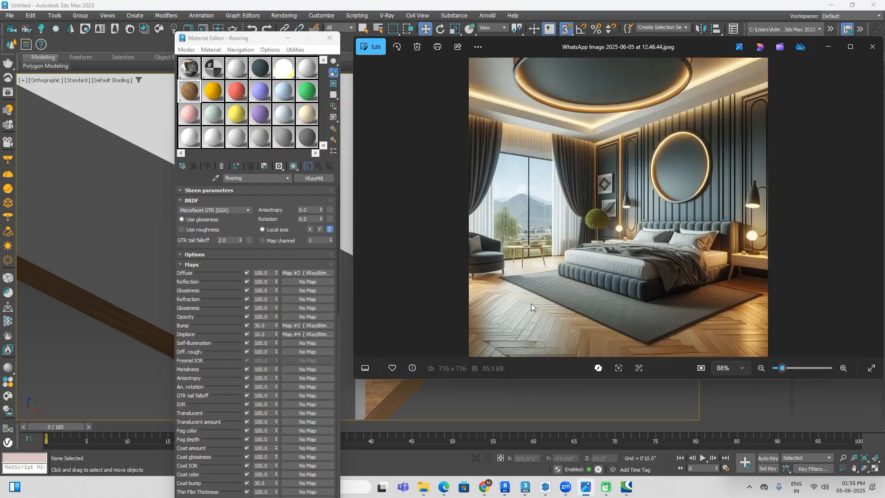
click(832, 6)
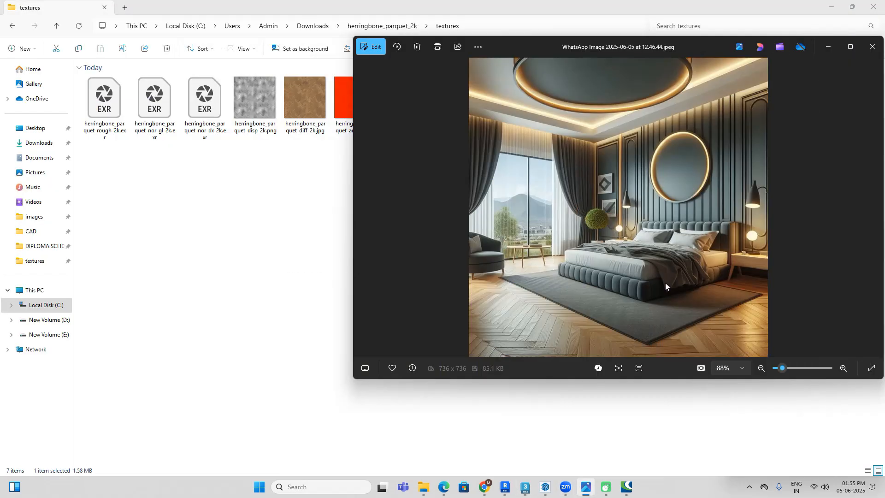
click(525, 486)
Step: Add a UVW Map modifier to the floor slab and enter its Gizmo sub-object level
click(552, 215)
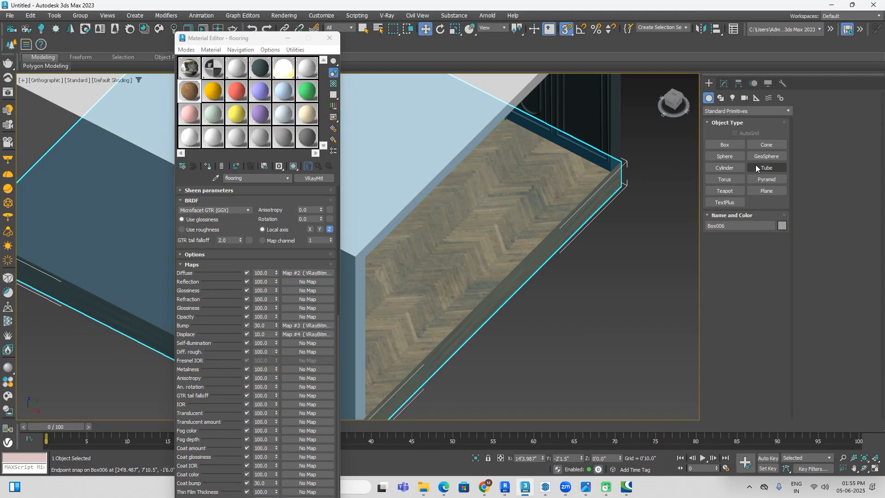
click(723, 83)
click(758, 108)
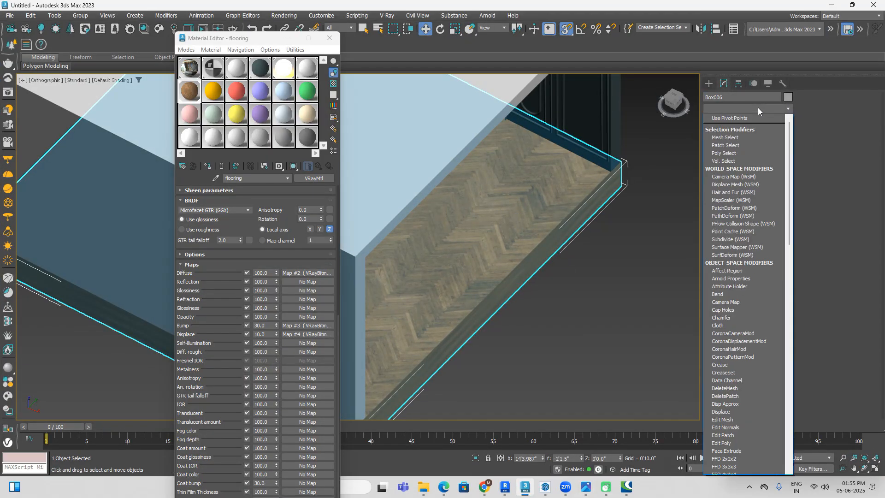
key(u)
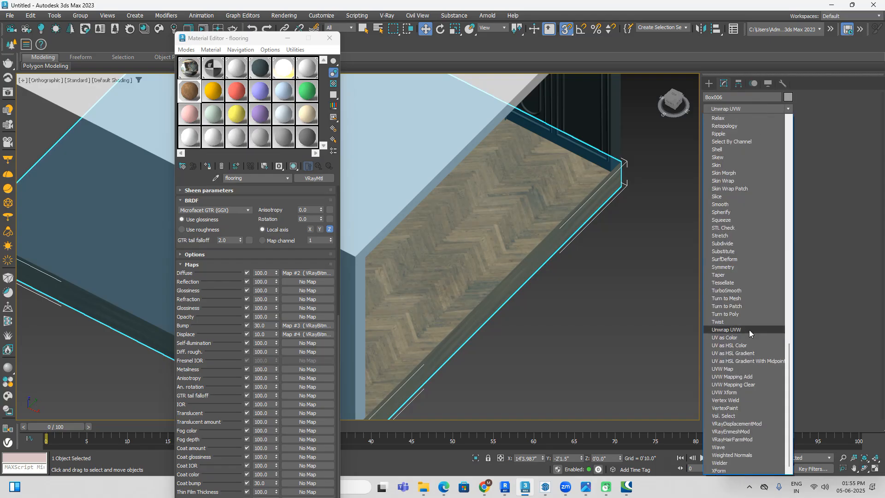
click(742, 369)
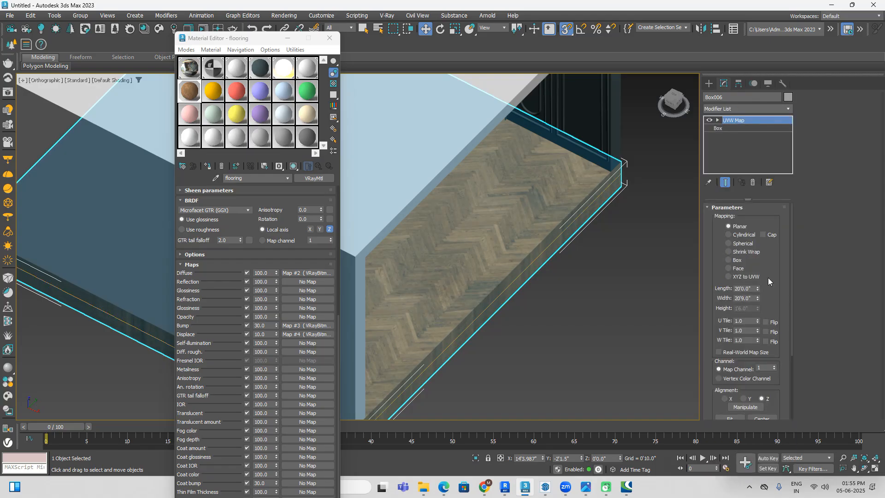
click(718, 121)
click(733, 128)
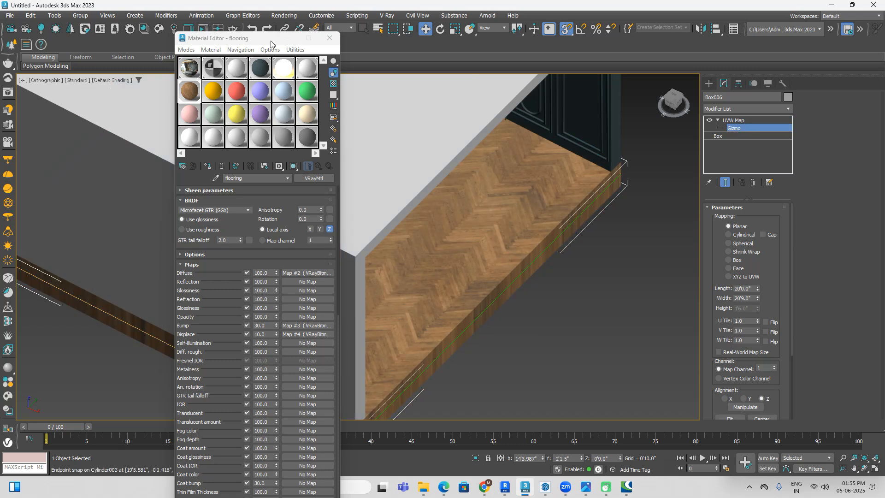
Step: Move the material editor aside and rotate the floor's mapping gizmo about its vertical axis with angle snap on and object snap off
drag(271, 41, 75, 159)
scroll(279, 236, down, 4)
middle_drag(326, 262, 362, 278)
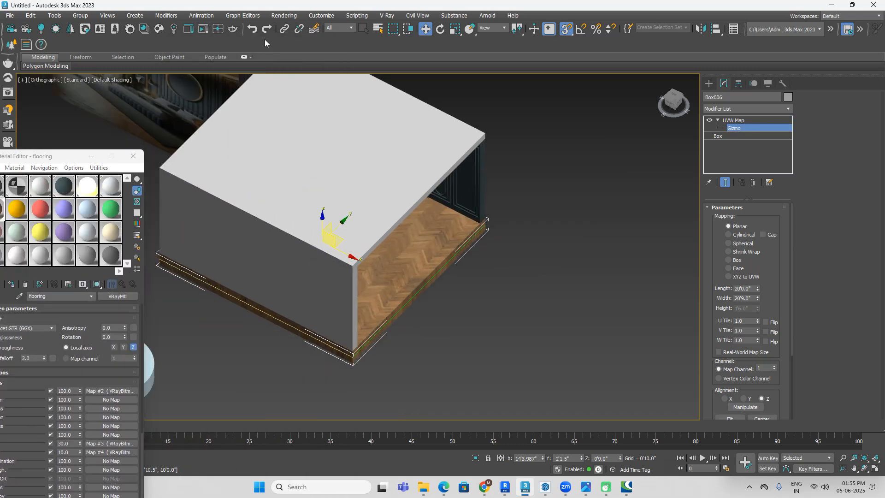
click(439, 29)
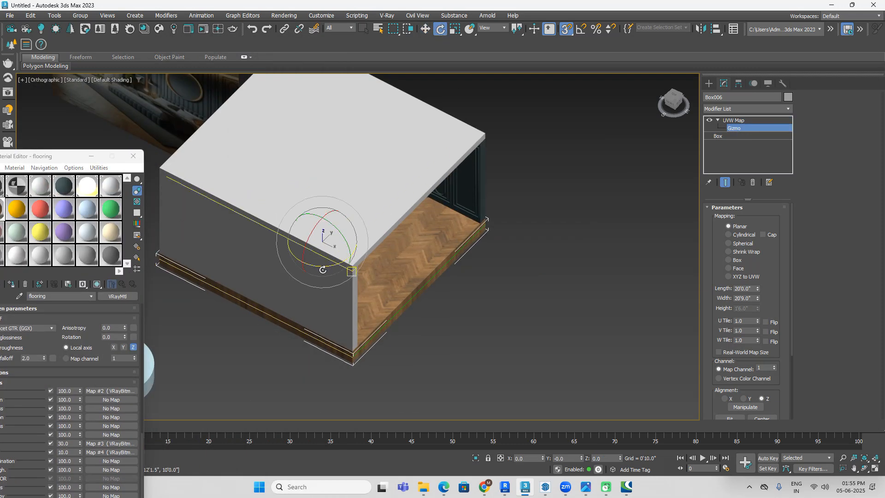
click(566, 29)
click(581, 30)
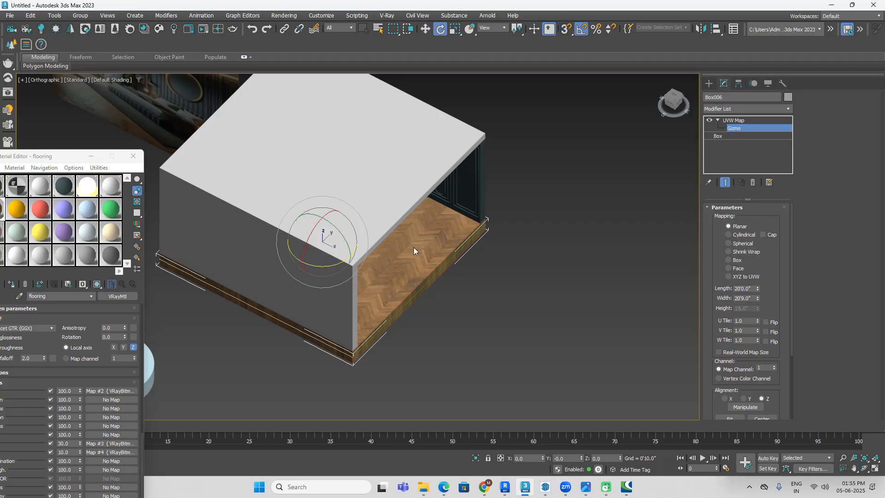
drag(327, 266, 330, 266)
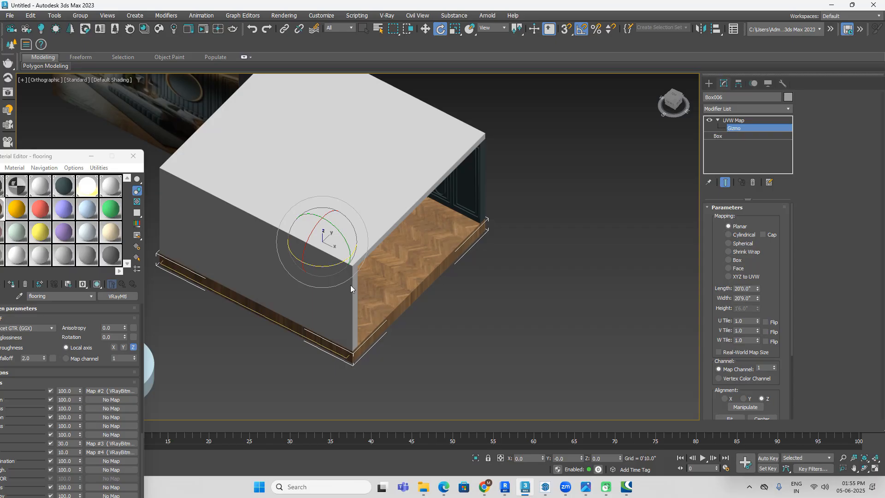
scroll(405, 277, up, 5)
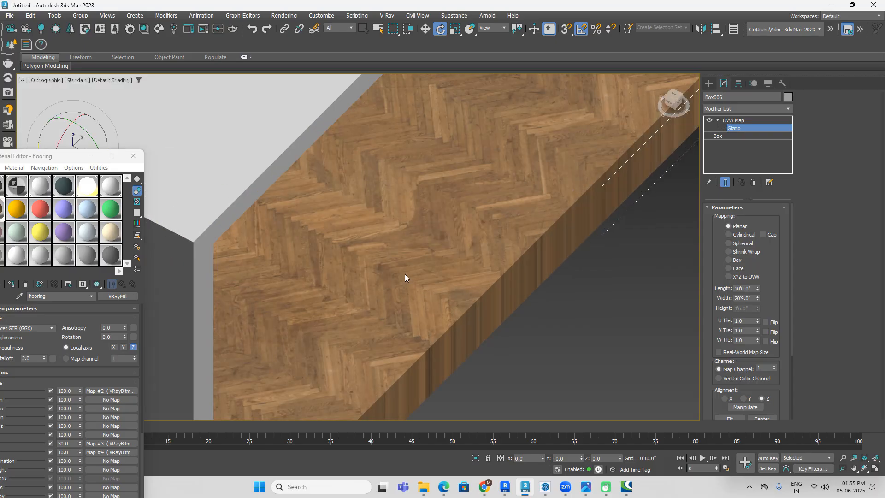
Step: Change the floor's UVW mapping type from Planar to Box
scroll(404, 274, down, 5)
click(736, 261)
middle_drag(573, 325, 600, 322)
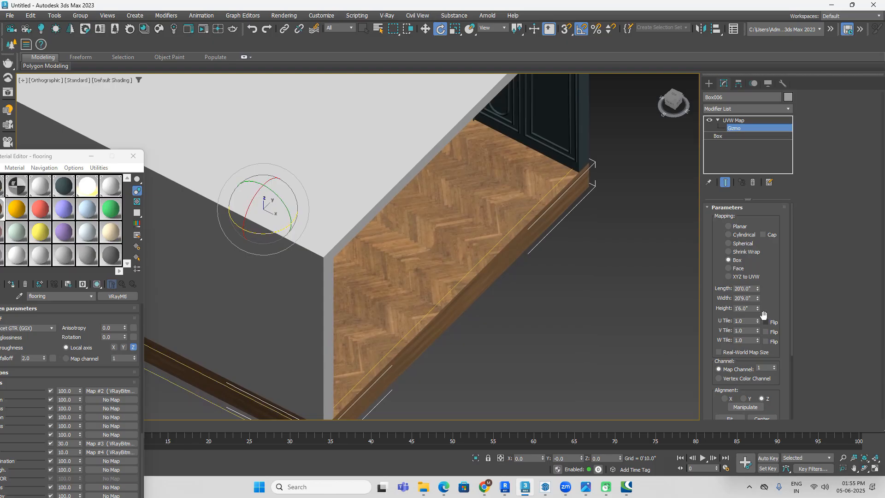
Step: Try enlarging the box mapping to about 39'9.6" long and 30'10.5" wide, and undo the size changes
drag(757, 298, 760, 242)
middle_drag(514, 326, 616, 320)
scroll(639, 330, up, 2)
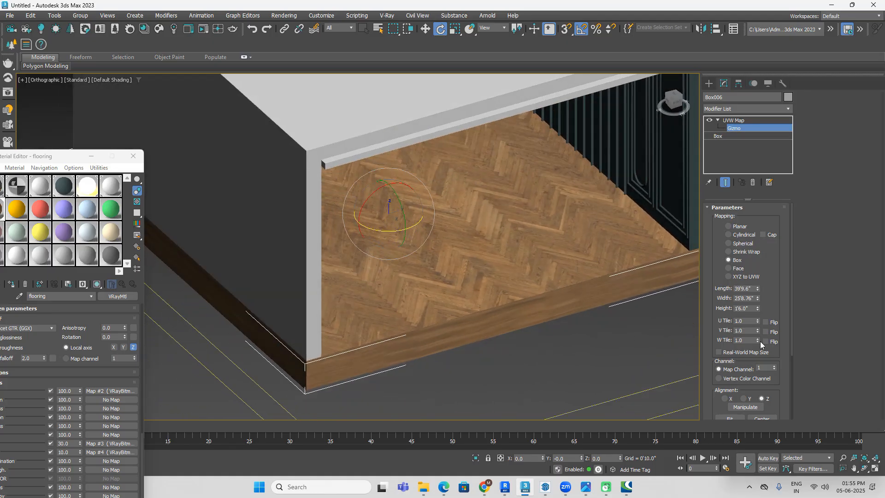
drag(757, 298, 758, 286)
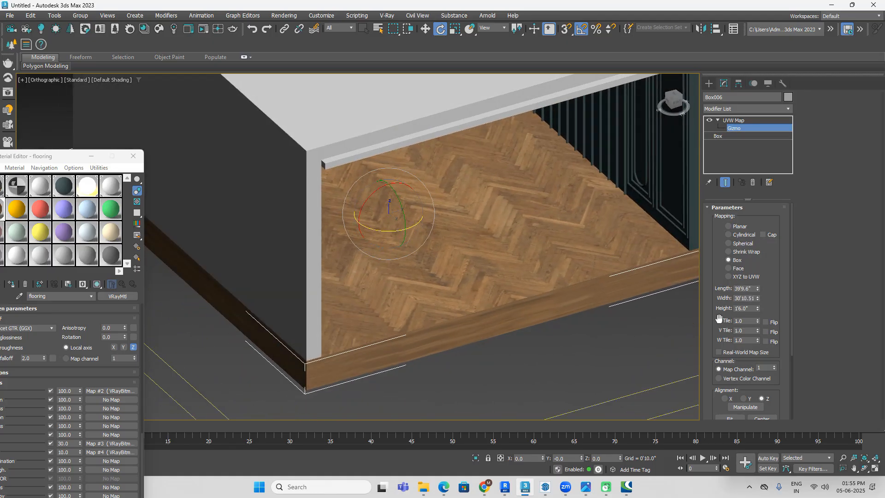
key(ctrl+z)
key(ctrl+z)
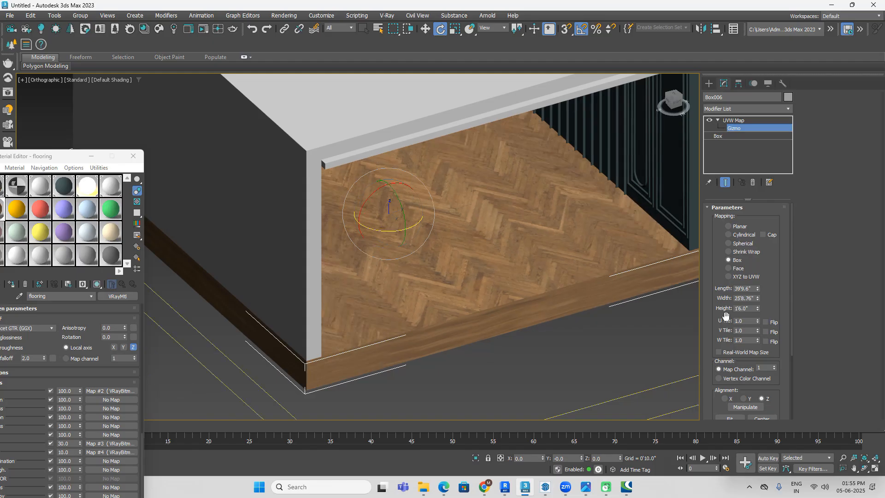
key(ctrl+z)
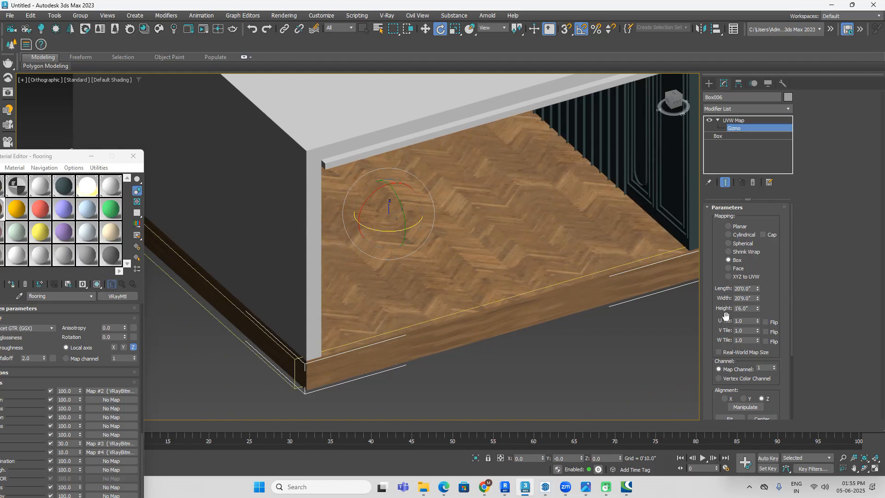
Step: Scale the mapping gizmo up uniformly to enlarge the herringbone pattern, and compare it with the reference image
click(455, 28)
drag(389, 209, 393, 155)
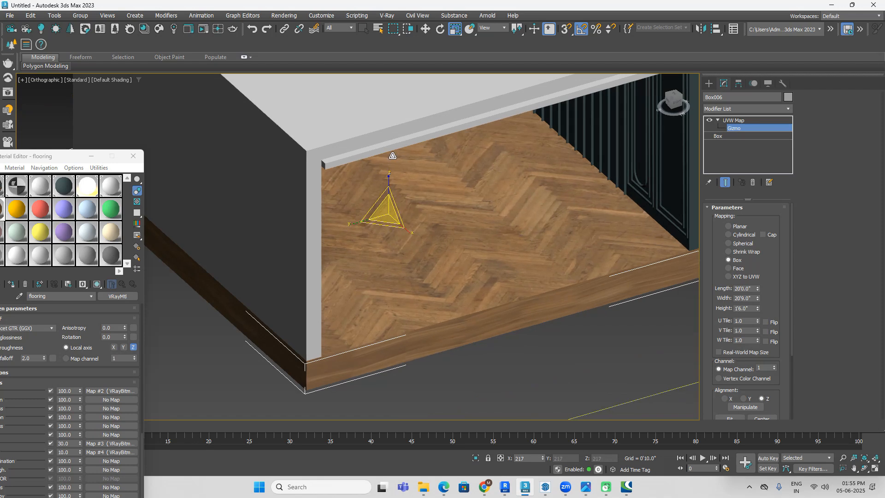
drag(392, 156, 405, 169)
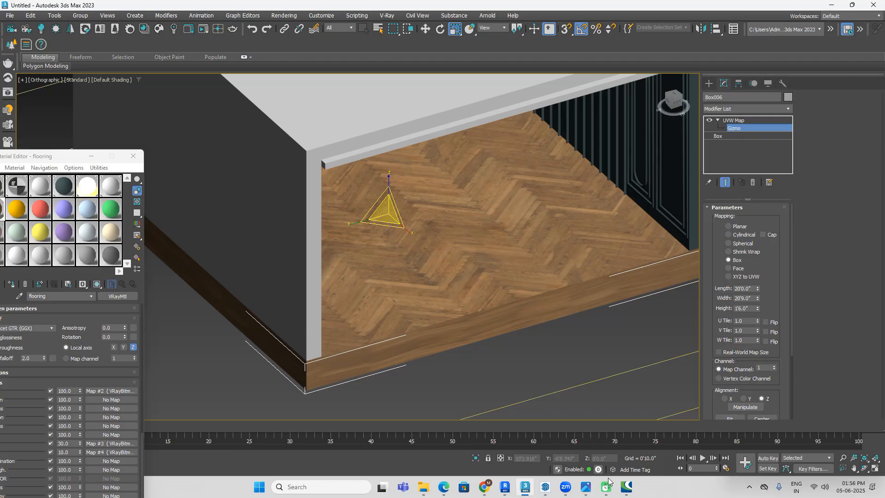
click(585, 488)
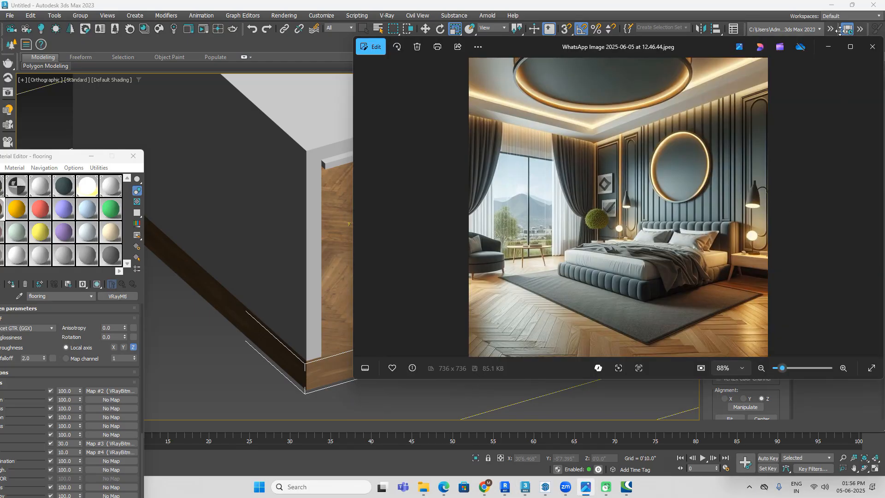
click(832, 6)
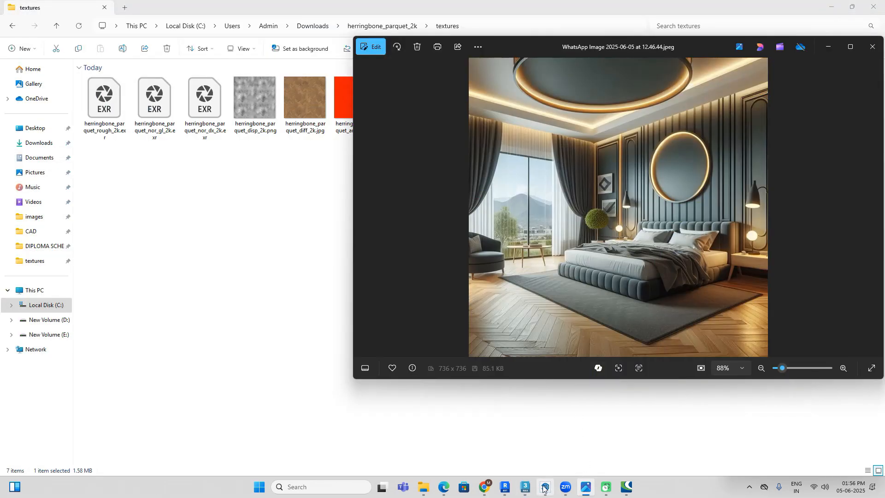
click(525, 487)
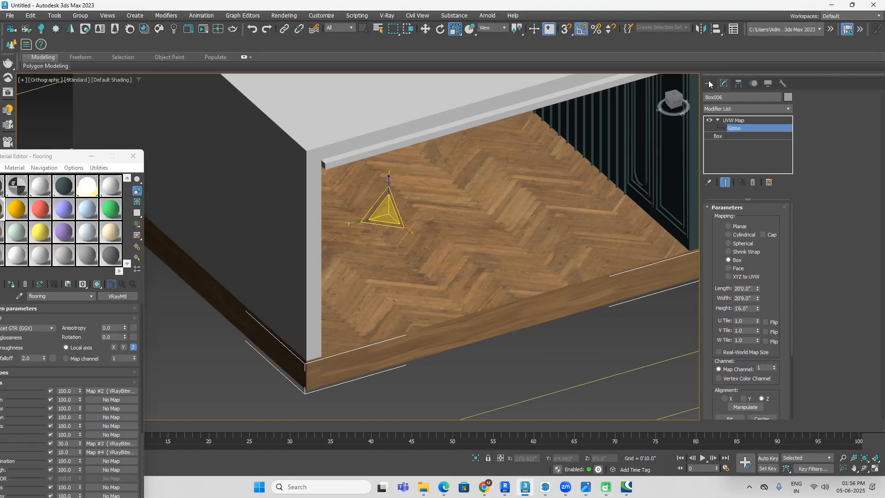
Step: Increase the floor's box mapping height to about 10'0", leave the modifier and deselect the floor slab
drag(757, 310, 802, 55)
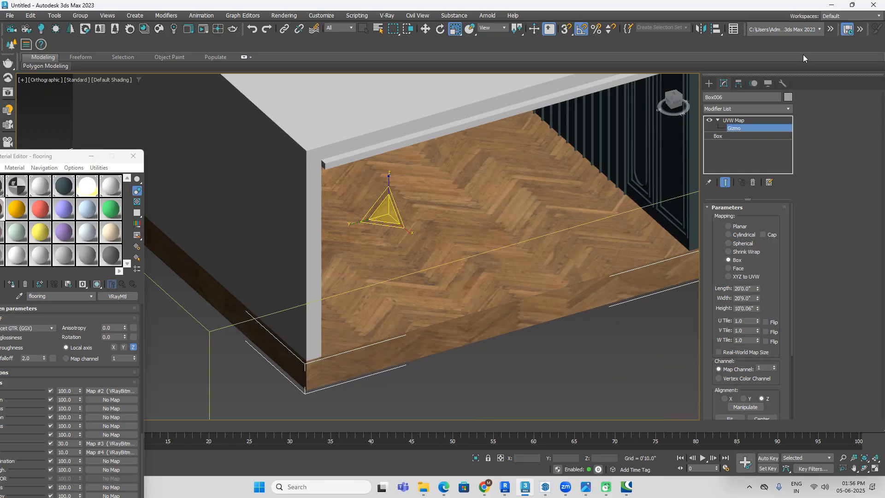
click(710, 81)
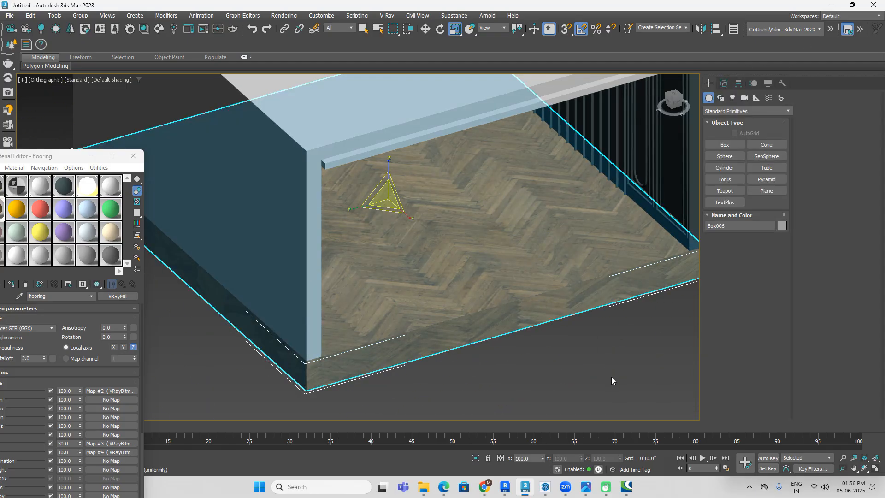
scroll(629, 344, down, 6)
alt+middle_drag(625, 342, 629, 377)
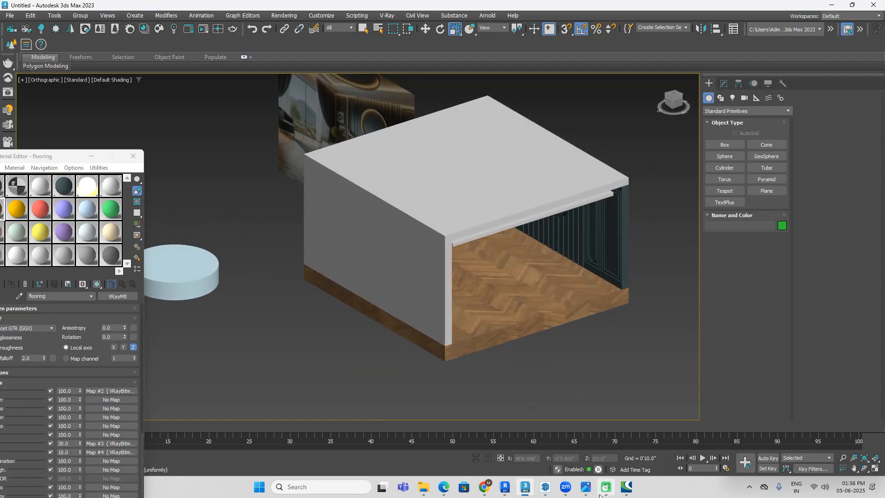
Step: Recheck the bedroom reference image and switch to Chrome's 3dsky page with the free curtain models
mouse_move(587, 489)
click(595, 461)
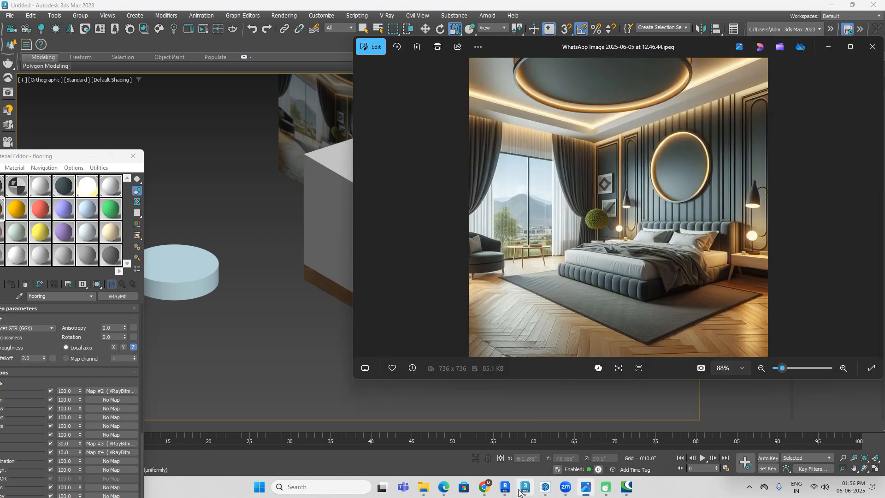
mouse_move(575, 492)
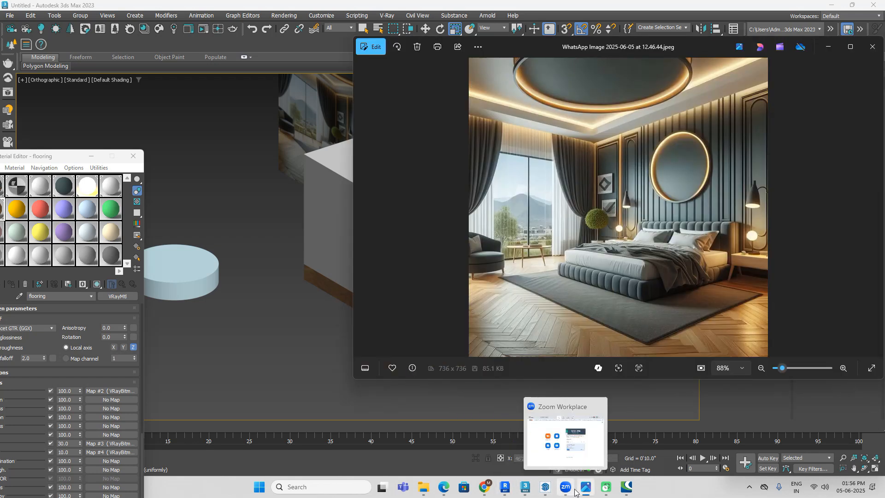
mouse_move(484, 488)
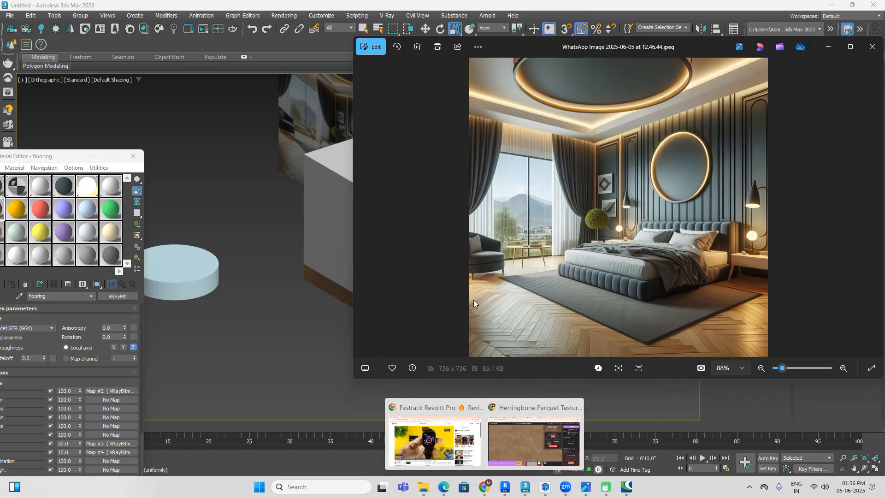
click(528, 449)
click(485, 13)
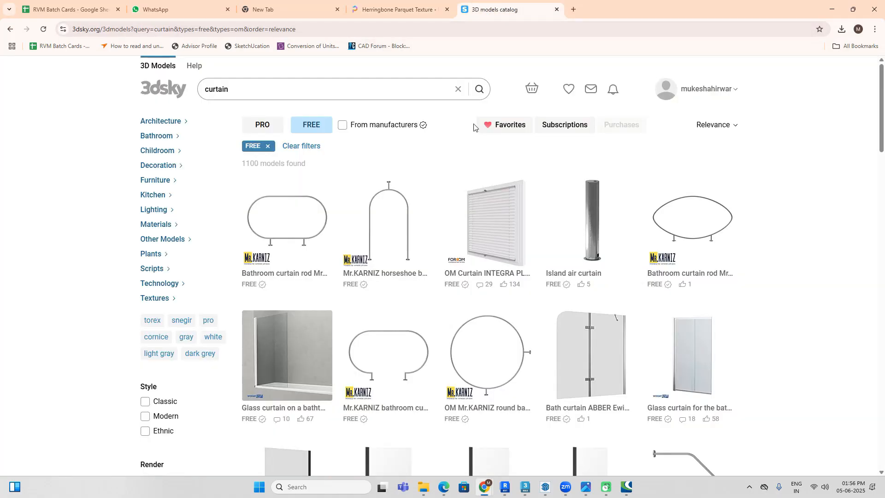
Step: Open page 5 of the free curtain results and look through its models, previewing the Corona curtain and Curtain Classical Silk
scroll(443, 251, down, 15)
scroll(443, 251, down, 13)
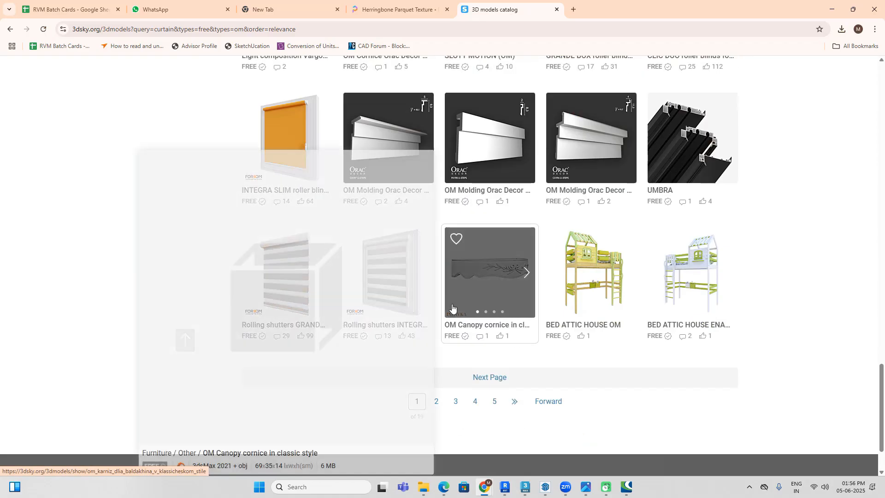
click(493, 402)
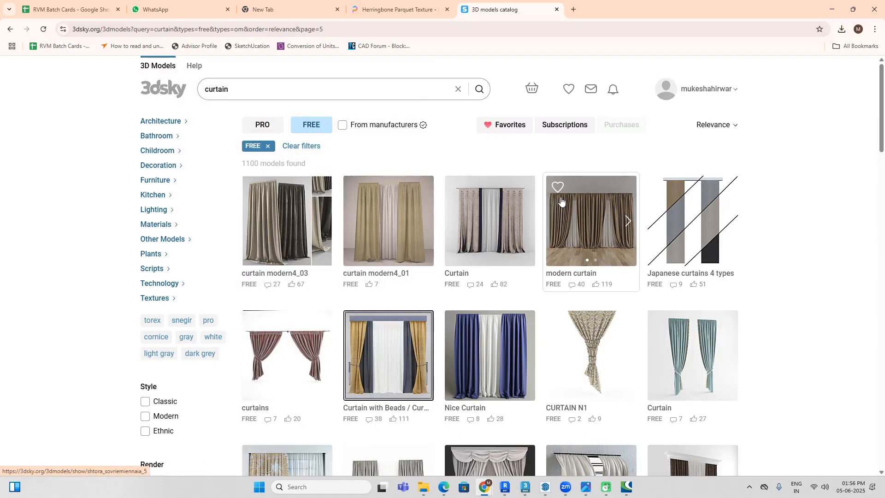
scroll(636, 211, down, 8)
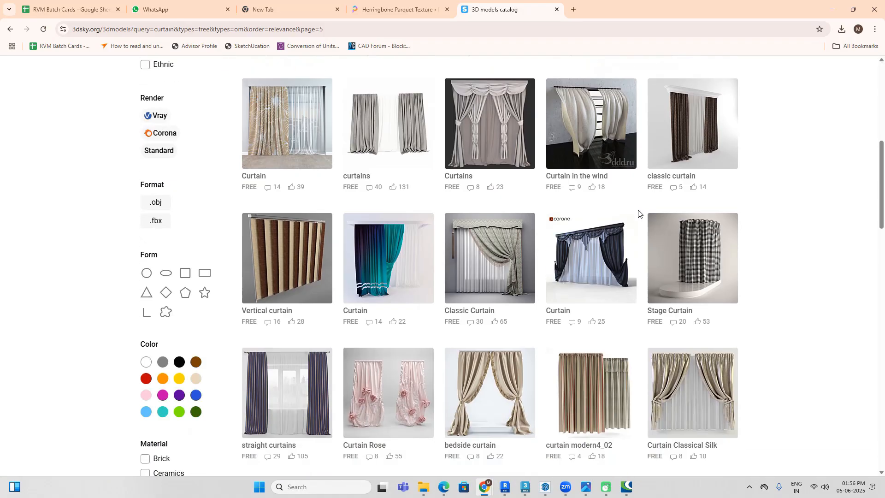
scroll(638, 213, down, 1)
mouse_move(597, 223)
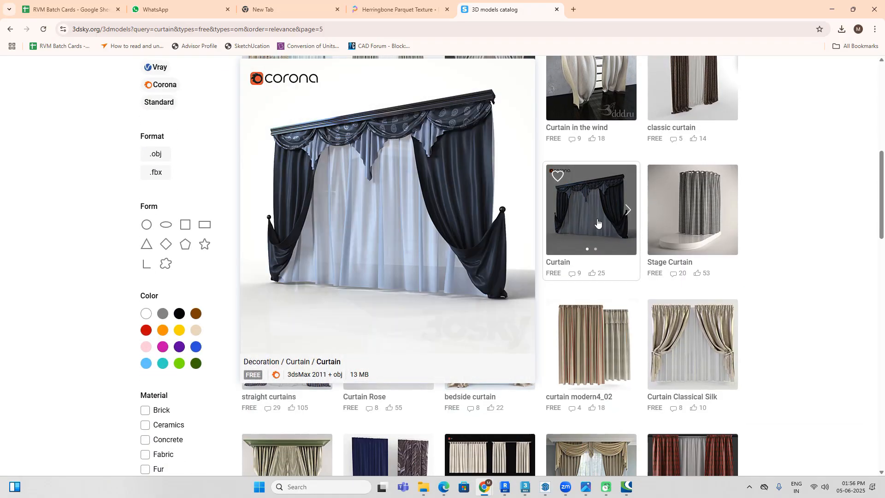
scroll(597, 222, down, 3)
mouse_move(696, 222)
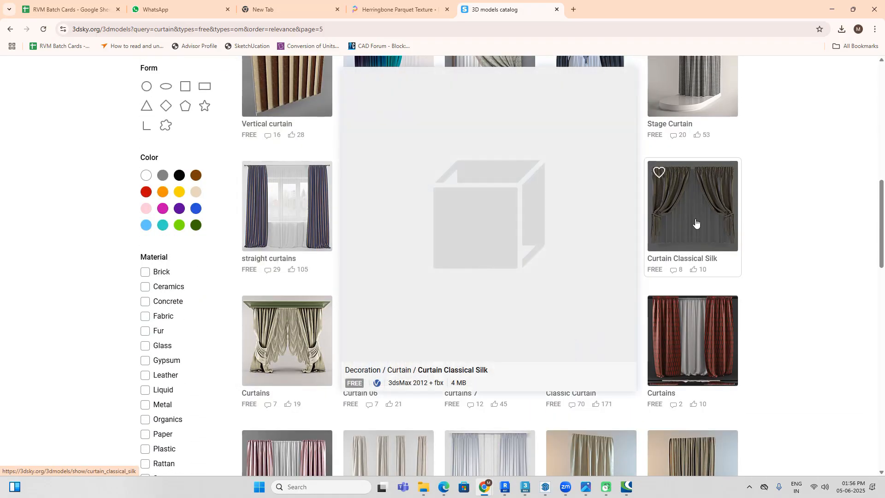
scroll(696, 223, down, 4)
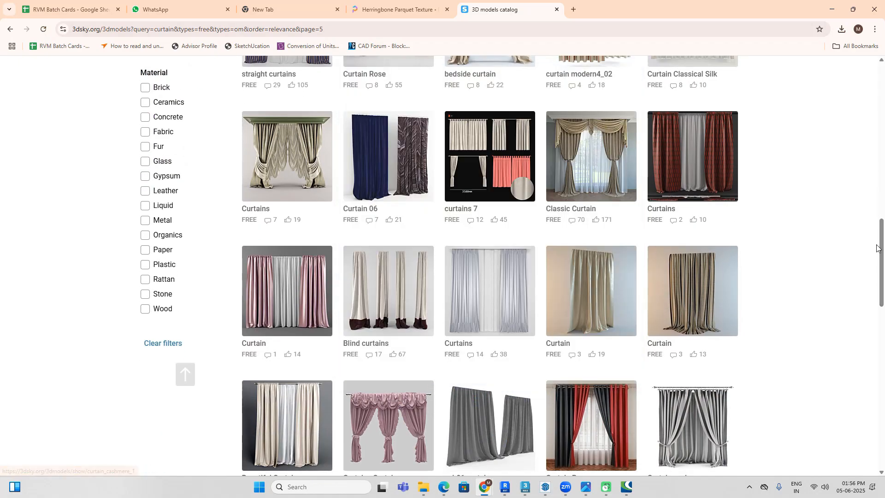
Step: Compare the curtains in the bedroom reference image with the Curtain cashmere model's preview
mouse_move(585, 494)
click(585, 494)
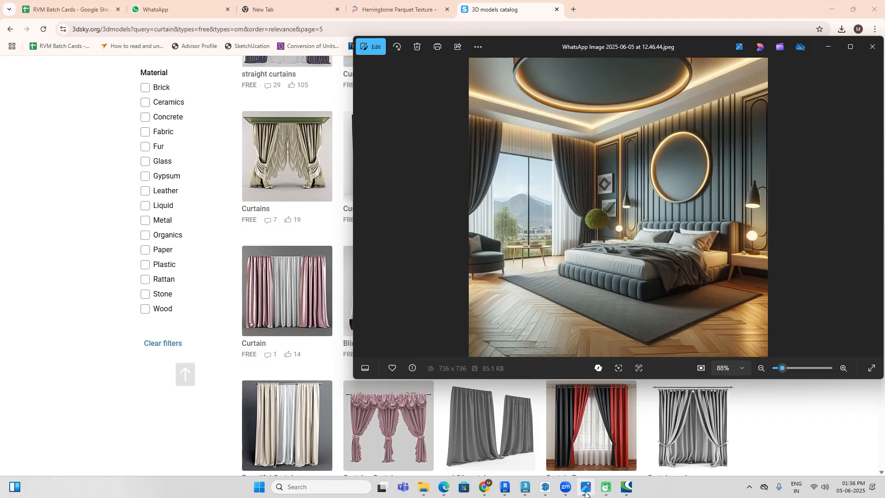
click(586, 494)
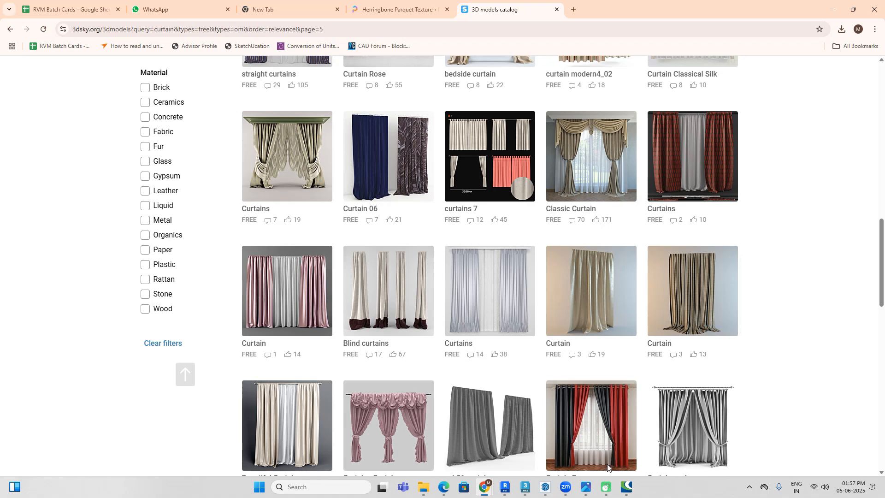
mouse_move(705, 446)
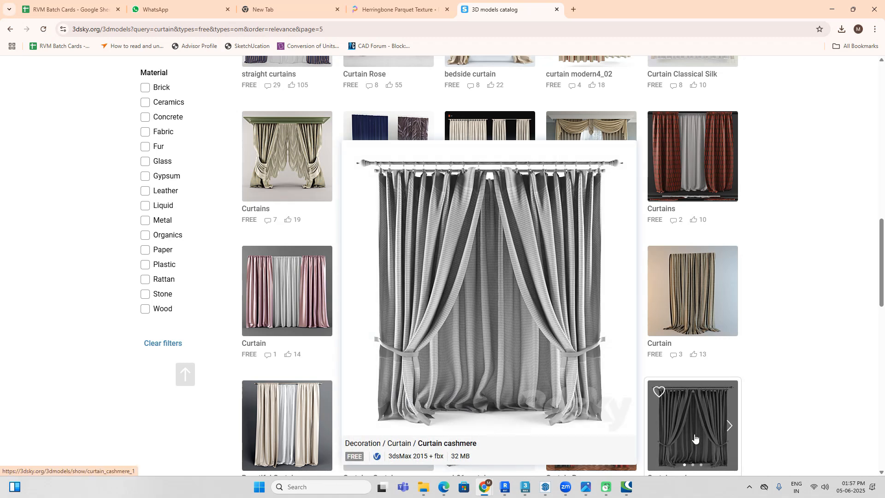
click(586, 493)
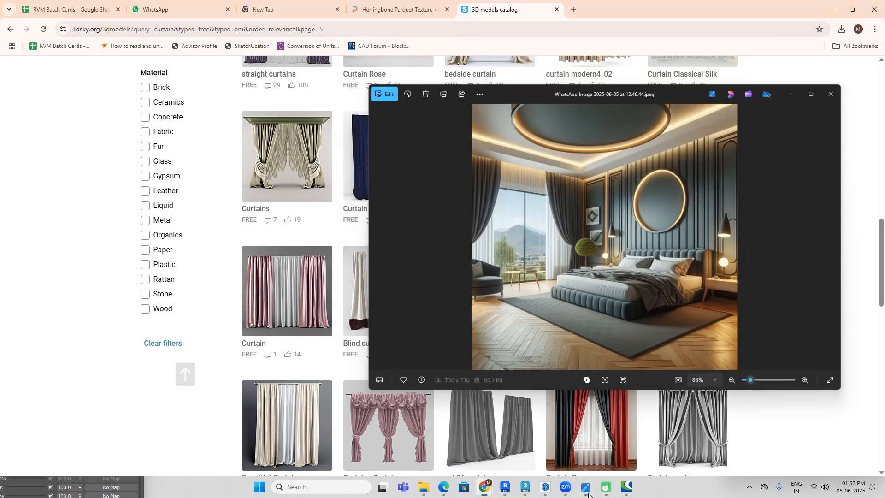
click(586, 492)
Step: Look through the remaining curtain models down to the end of results page 5
scroll(616, 277, down, 3)
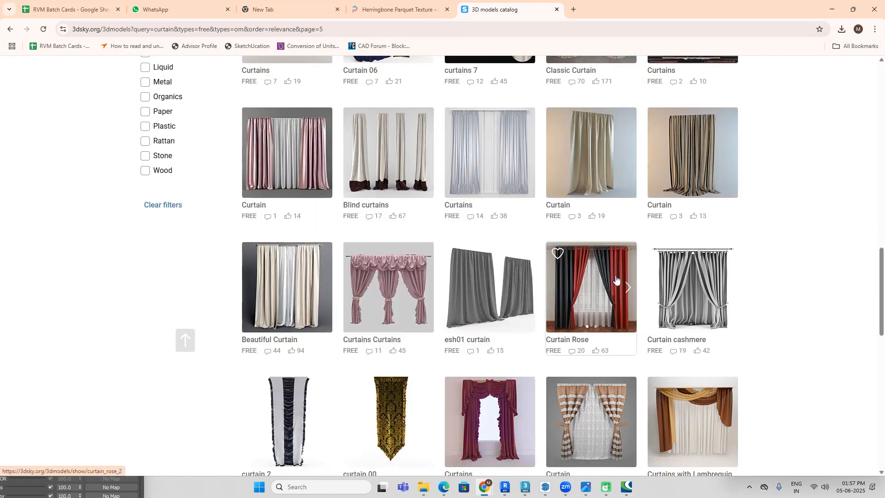
scroll(616, 279, down, 4)
scroll(616, 280, down, 4)
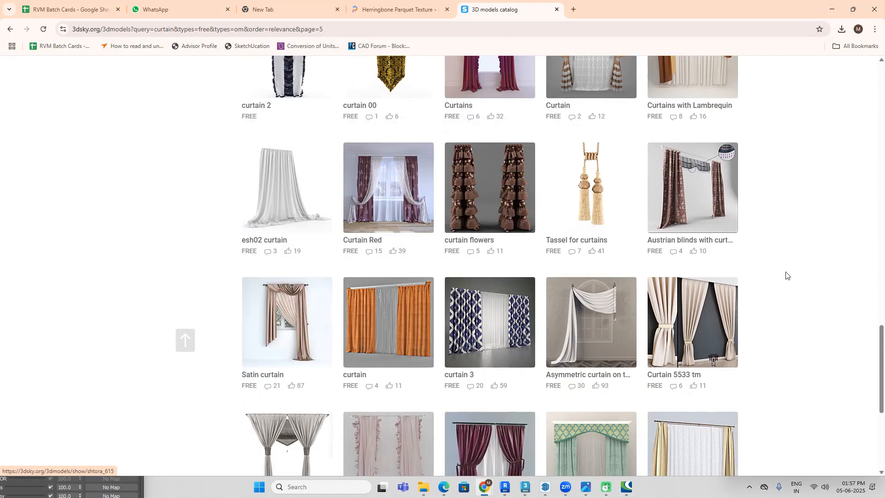
scroll(790, 271, down, 4)
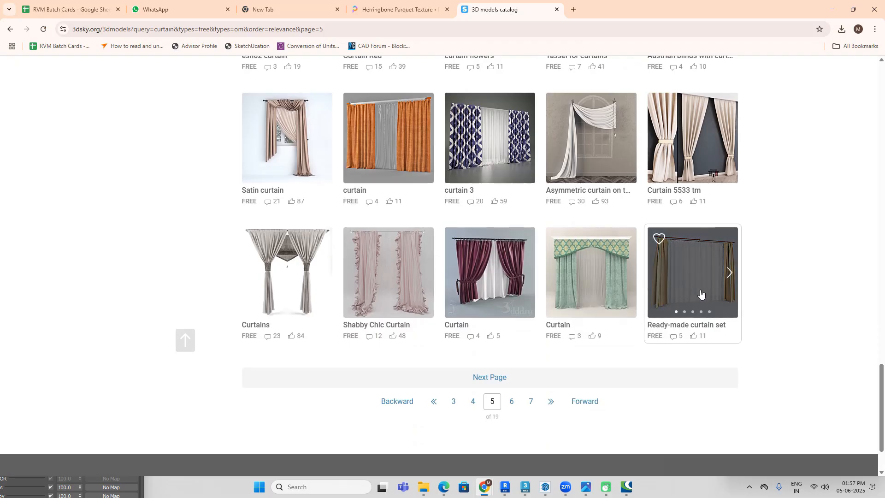
Step: Go back over the page 5 results and preview the Curtain with Beads and modern curtain models
scroll(691, 295, up, 9)
scroll(599, 285, up, 13)
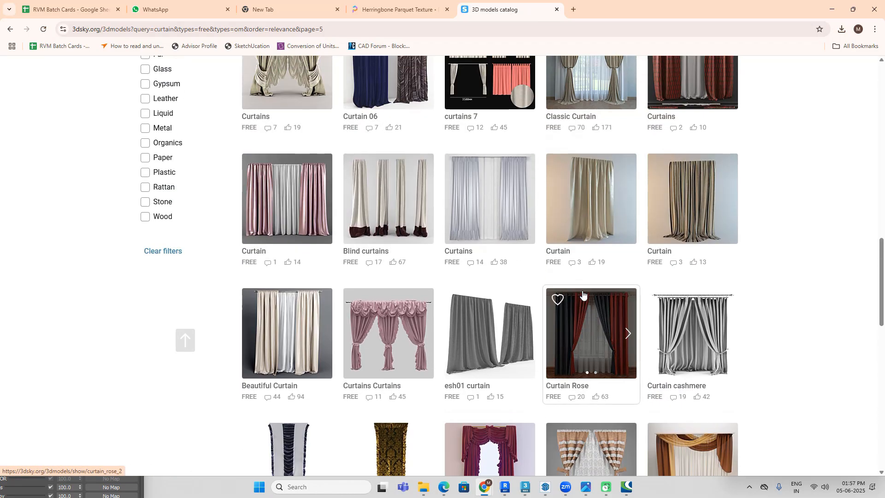
scroll(636, 268, up, 3)
scroll(766, 286, up, 3)
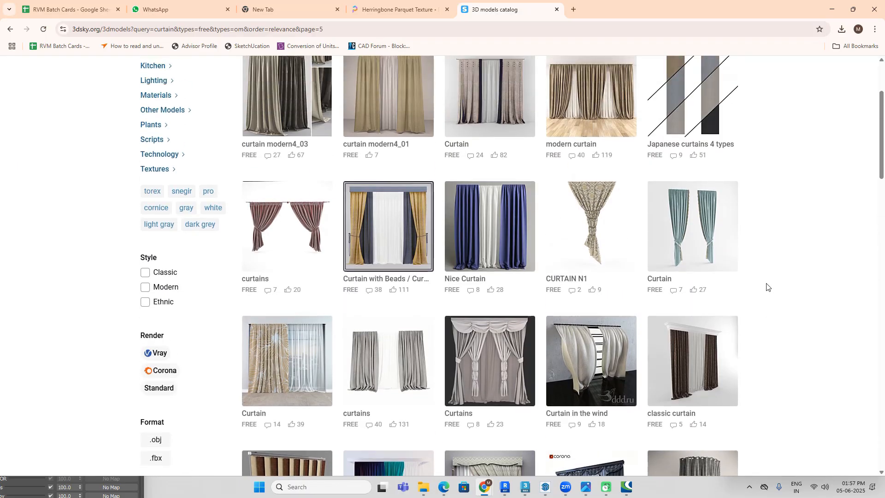
scroll(766, 287, up, 2)
mouse_move(416, 289)
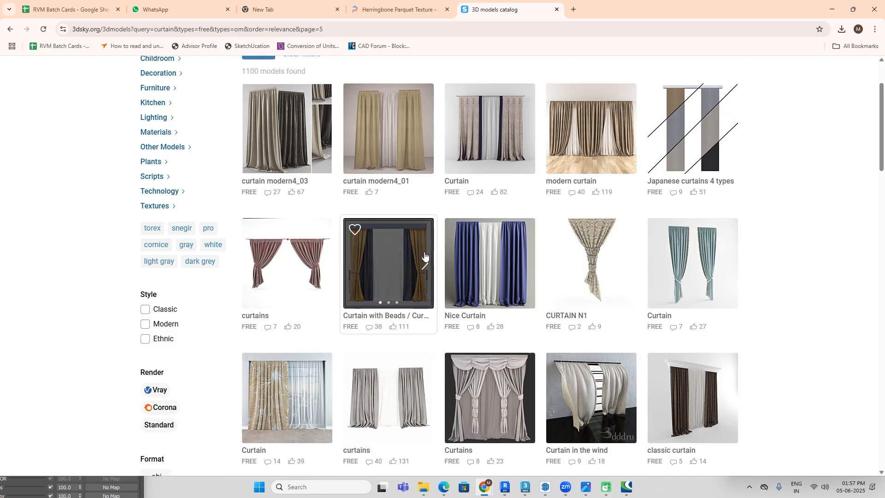
mouse_move(424, 256)
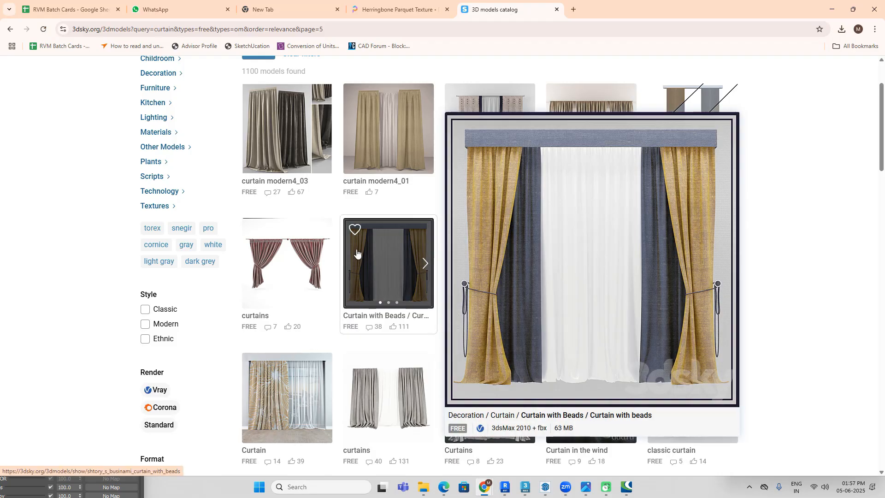
scroll(800, 277, up, 2)
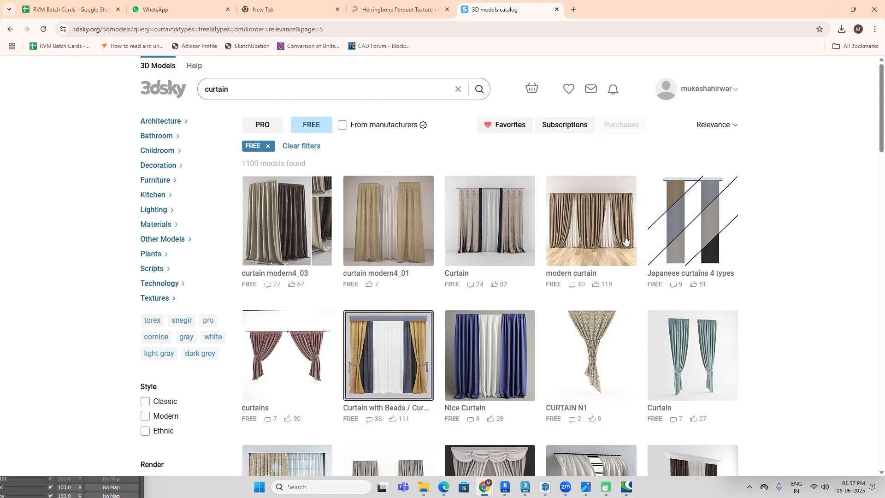
mouse_move(604, 240)
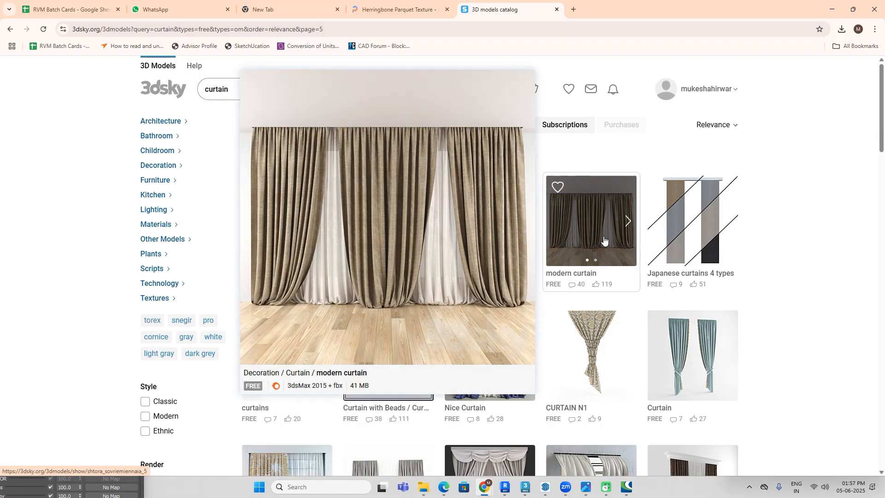
Step: Open page 4 of the free curtain results and look through its models, previewing the black curtain
scroll(826, 248, down, 10)
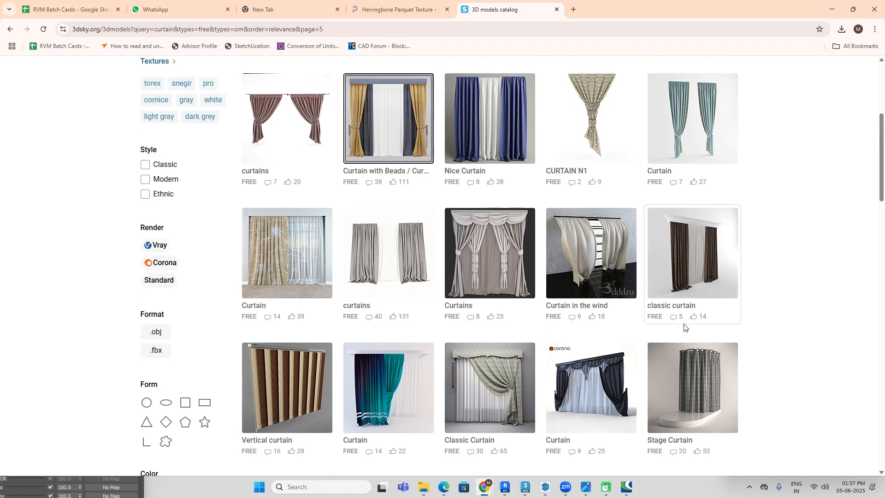
scroll(532, 356, down, 10)
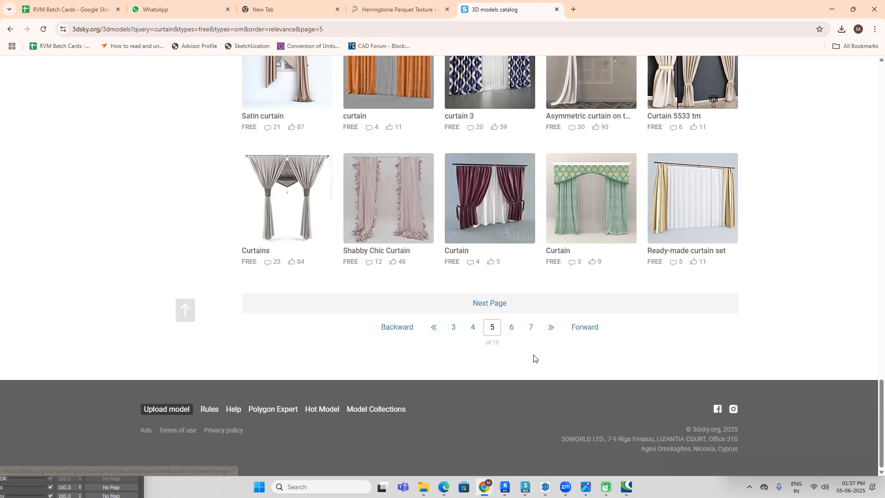
click(472, 329)
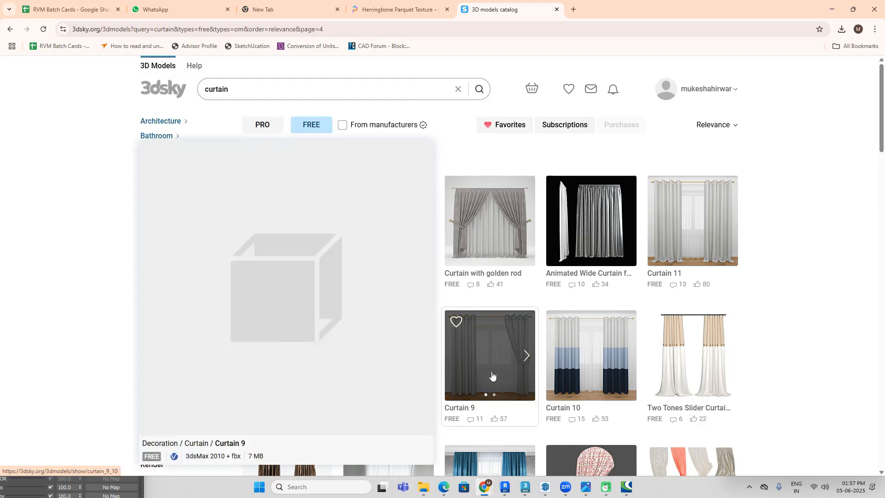
scroll(493, 373, down, 2)
mouse_move(315, 289)
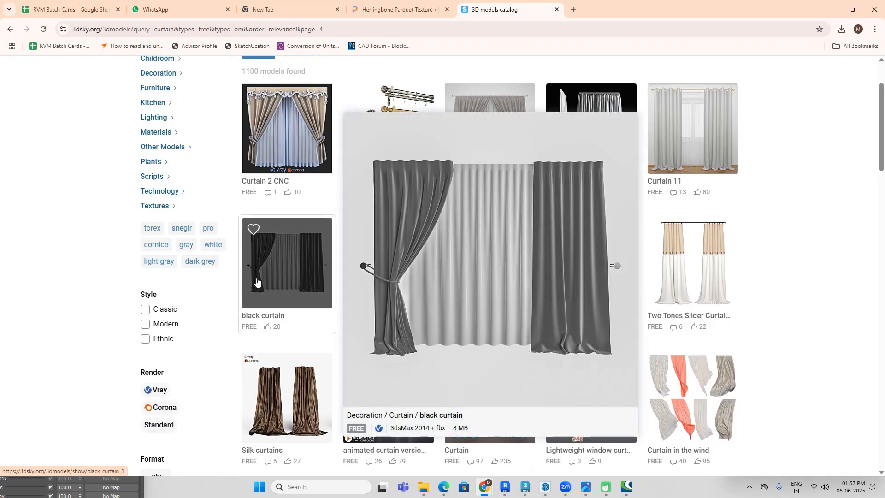
scroll(774, 277, down, 7)
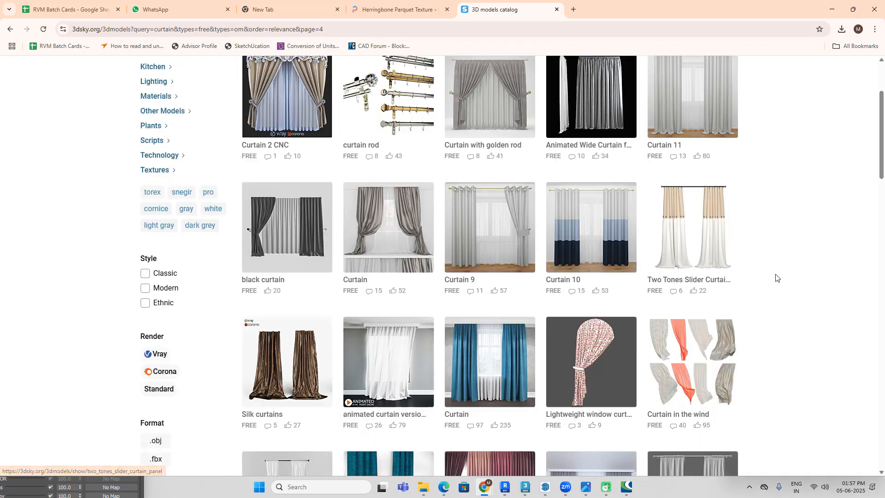
scroll(773, 278, down, 3)
scroll(774, 279, down, 4)
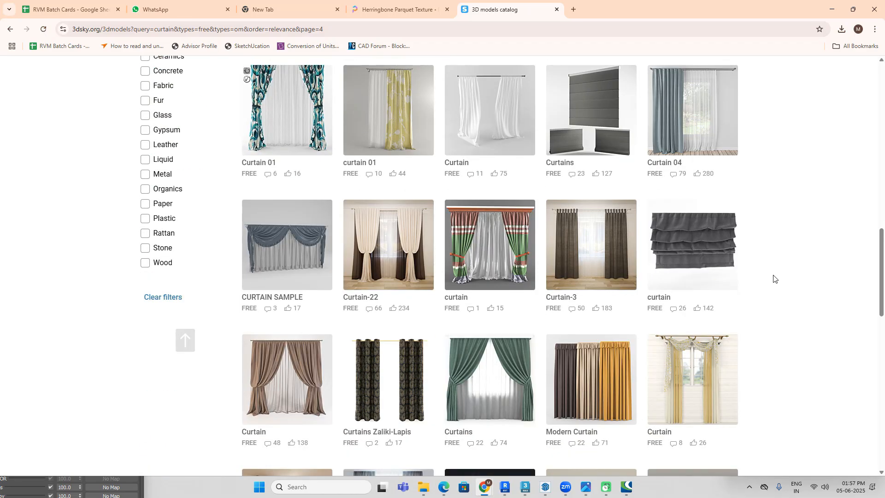
mouse_move(524, 364)
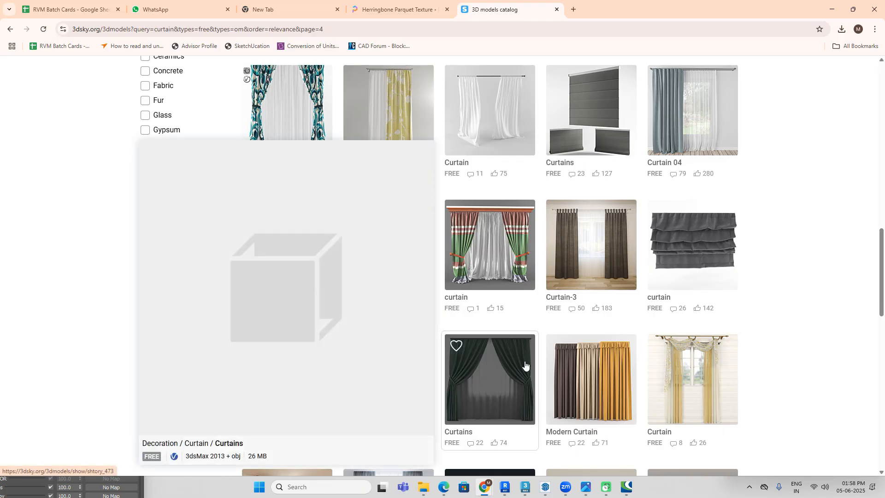
scroll(524, 365, down, 7)
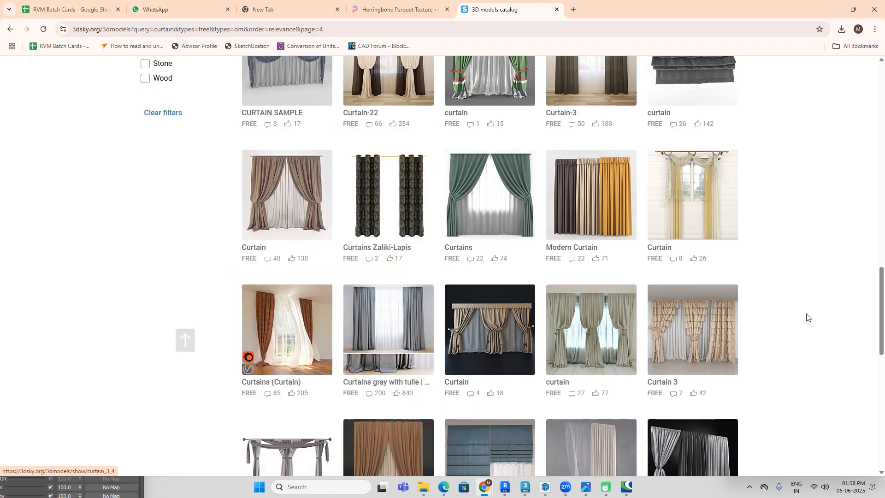
scroll(807, 317, down, 3)
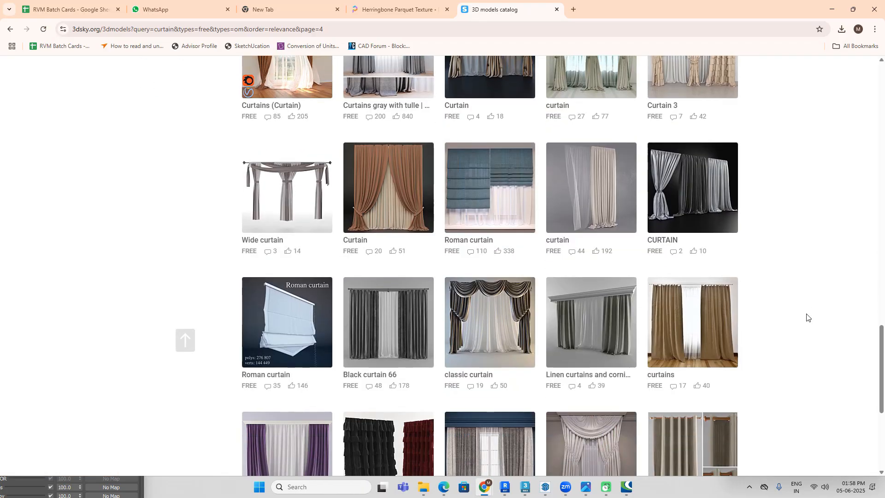
scroll(806, 317, down, 3)
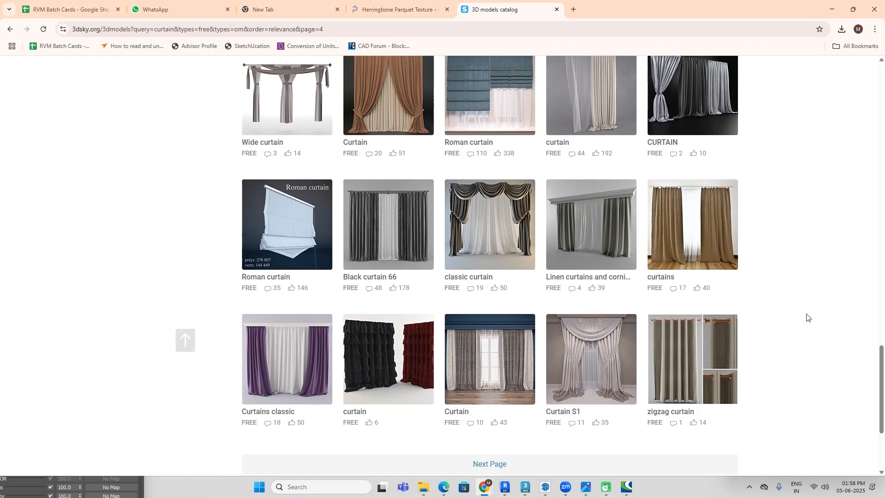
Step: Find the black curtain model on page 4 again, view its detail page and return to the results
scroll(720, 318, up, 3)
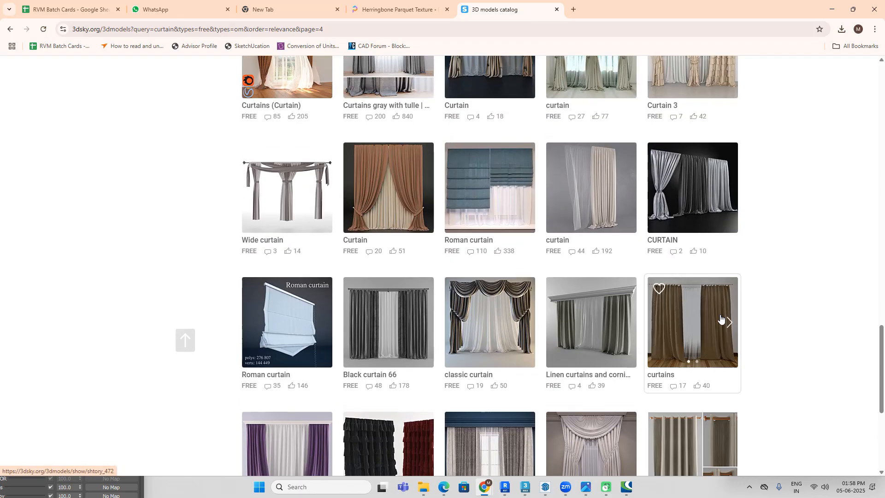
scroll(636, 320, up, 4)
scroll(636, 318, up, 5)
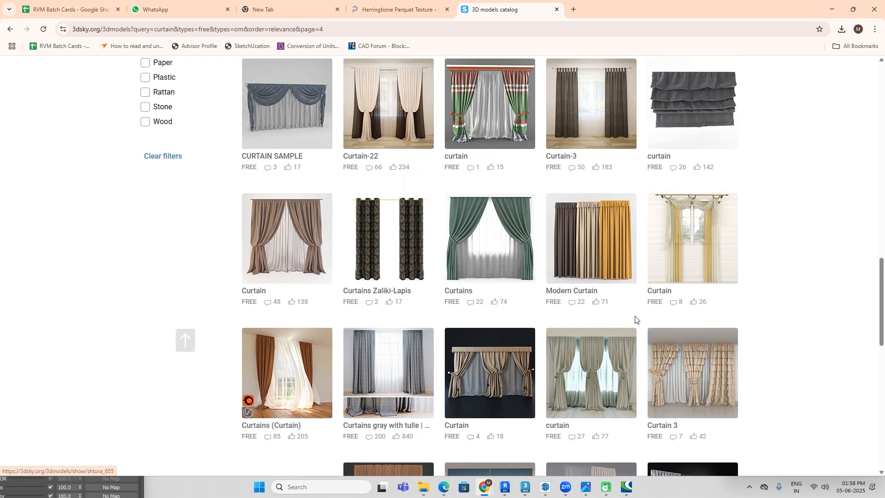
scroll(326, 233, up, 4)
scroll(326, 233, up, 11)
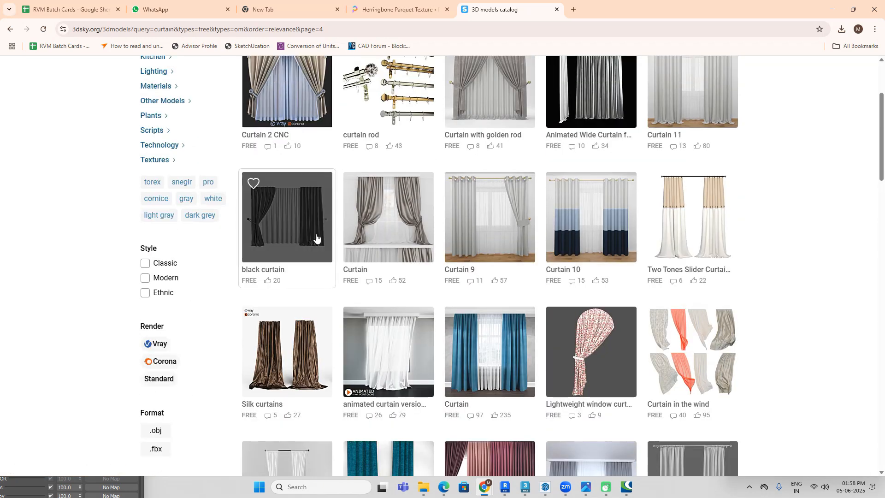
mouse_move(297, 238)
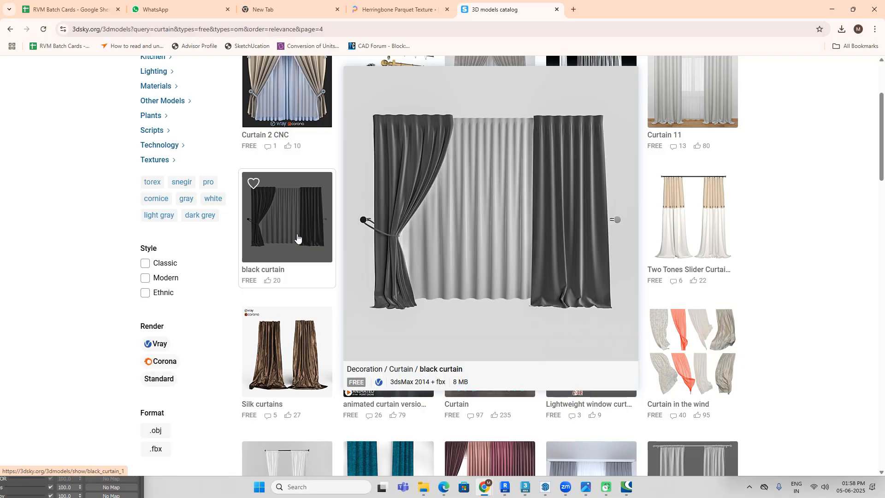
click(297, 237)
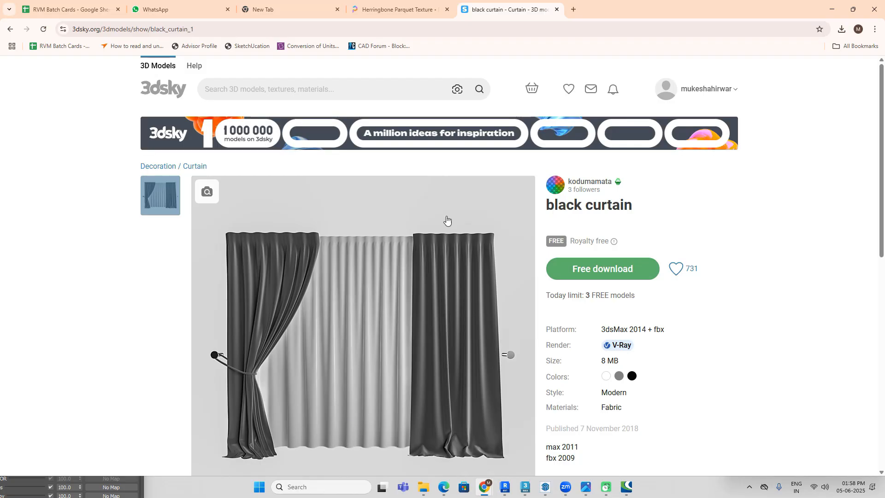
click(9, 31)
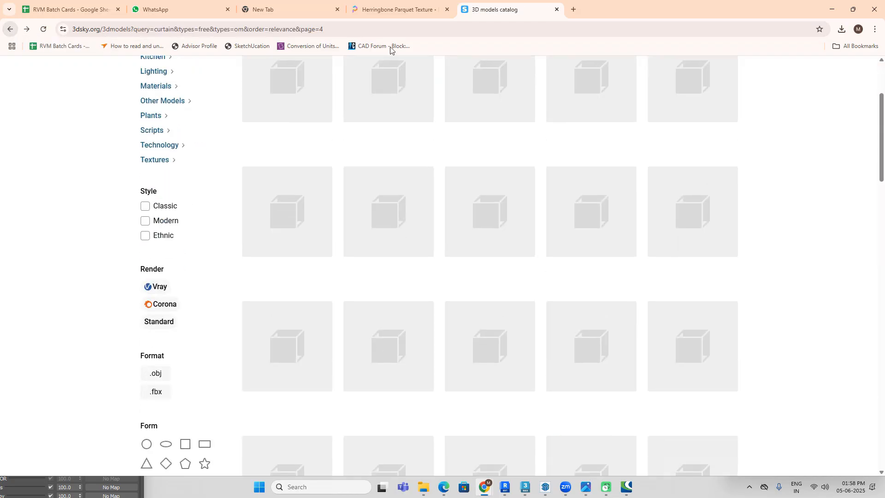
Step: Find 3dskymodel through a web search, check the Curtain category on Maxbrute Furniture Visualization and return to the 3dsky results
click(574, 10)
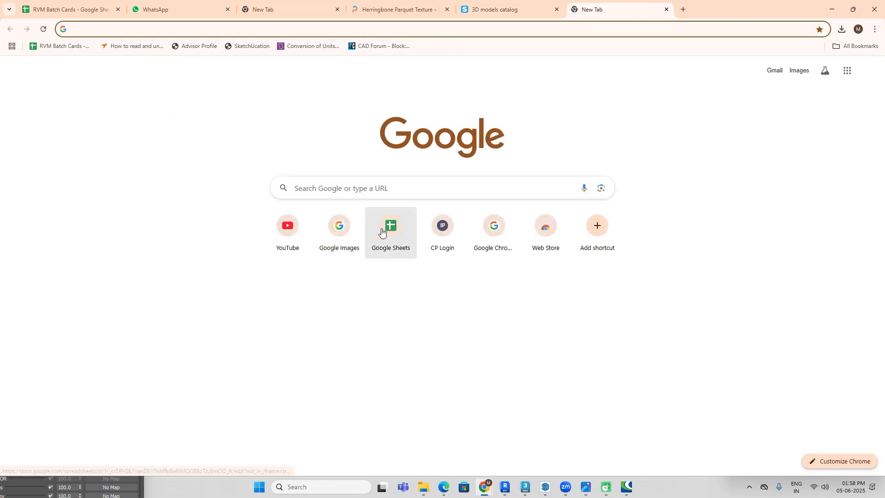
click(385, 188)
click(328, 235)
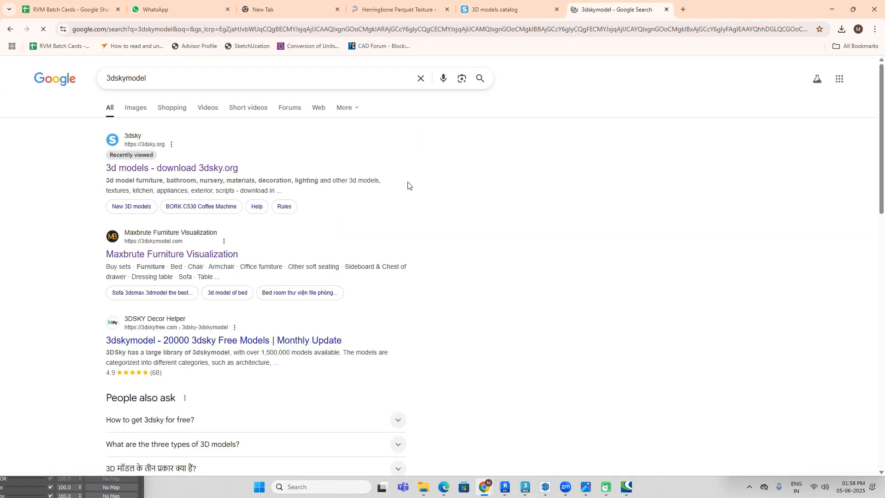
click(175, 254)
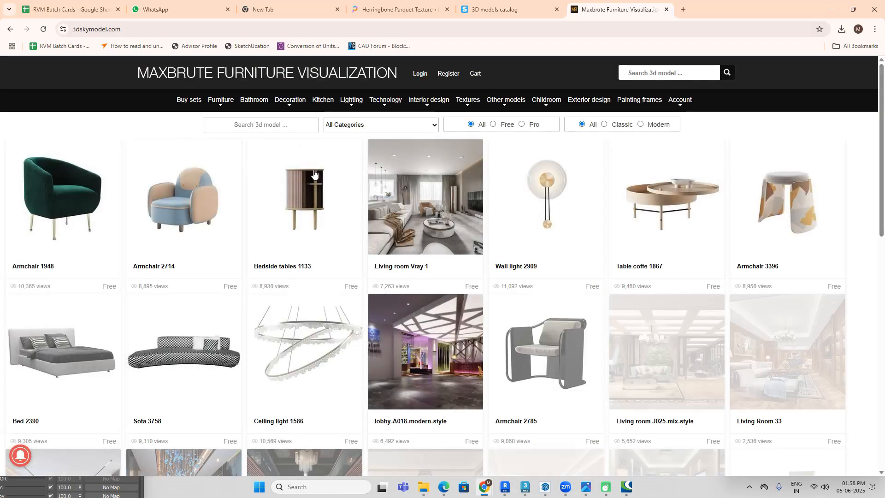
mouse_move(279, 105)
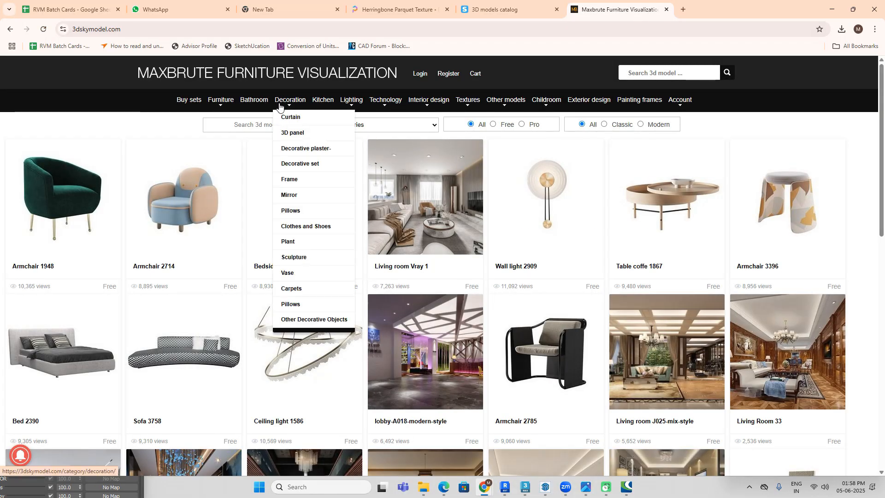
click(292, 117)
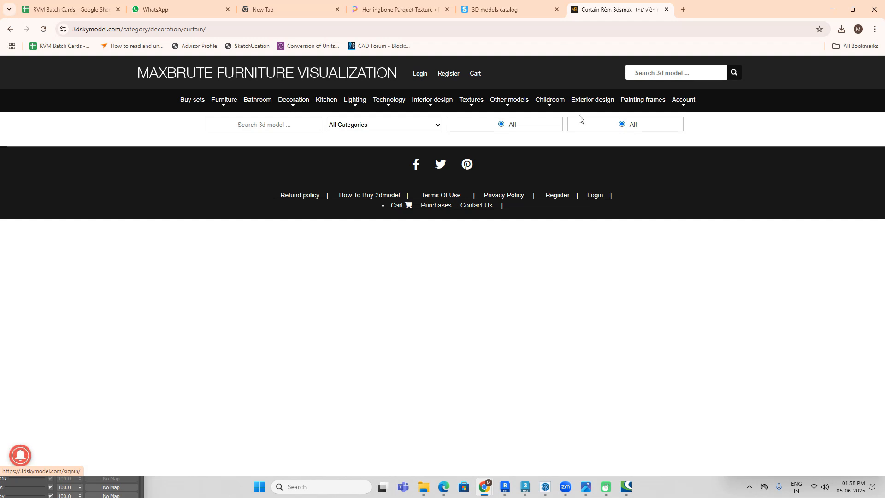
click(666, 10)
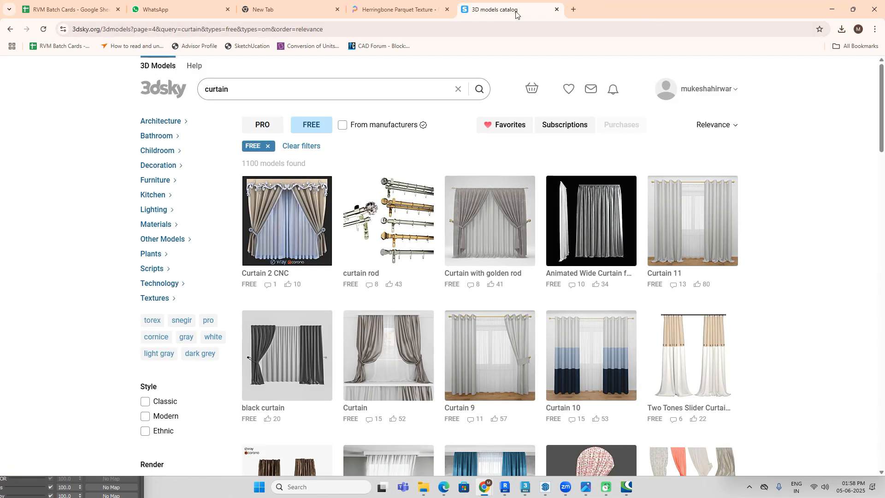
Step: Look through the free curtain models on results page 4 down to the end of the page
scroll(484, 276, down, 3)
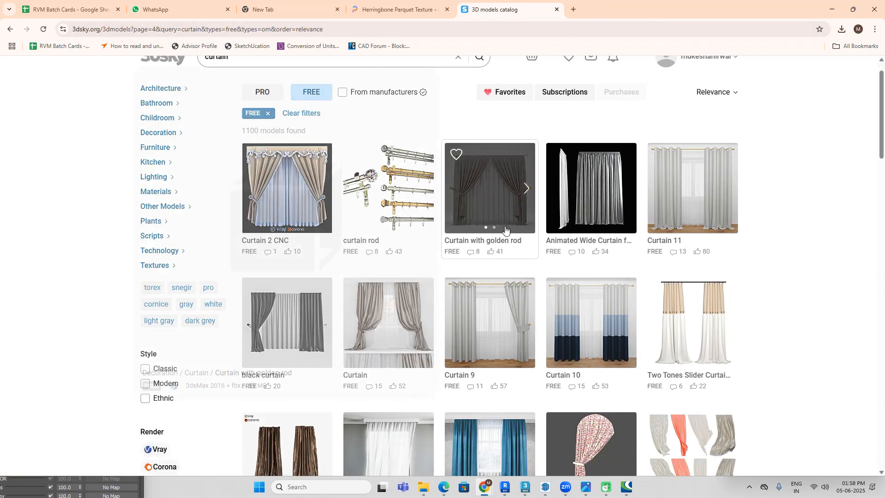
scroll(838, 301, down, 7)
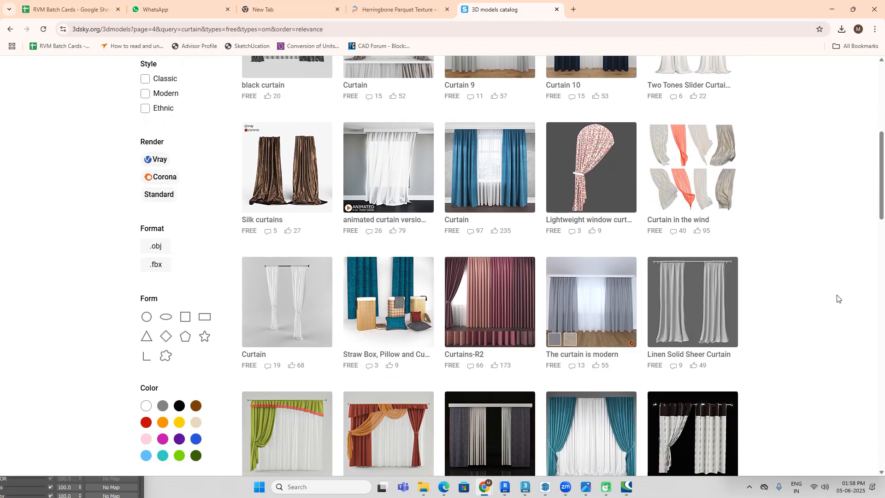
scroll(837, 298, down, 4)
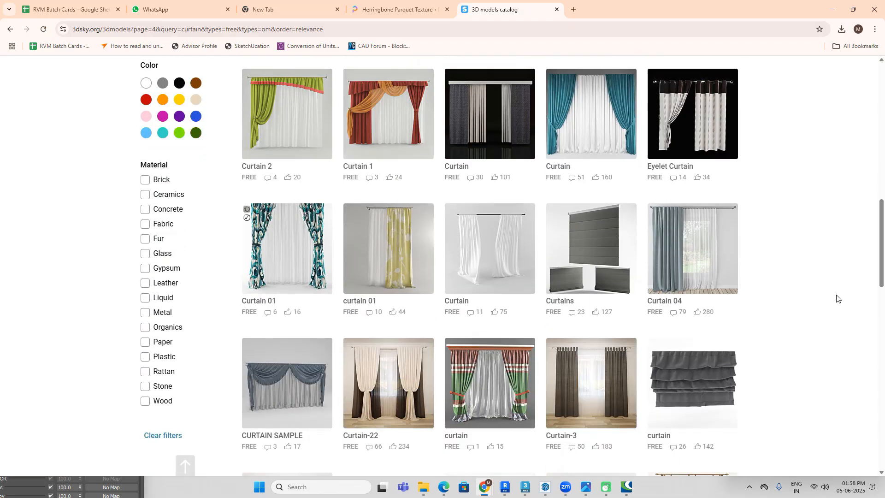
scroll(838, 299, down, 4)
scroll(838, 299, down, 4)
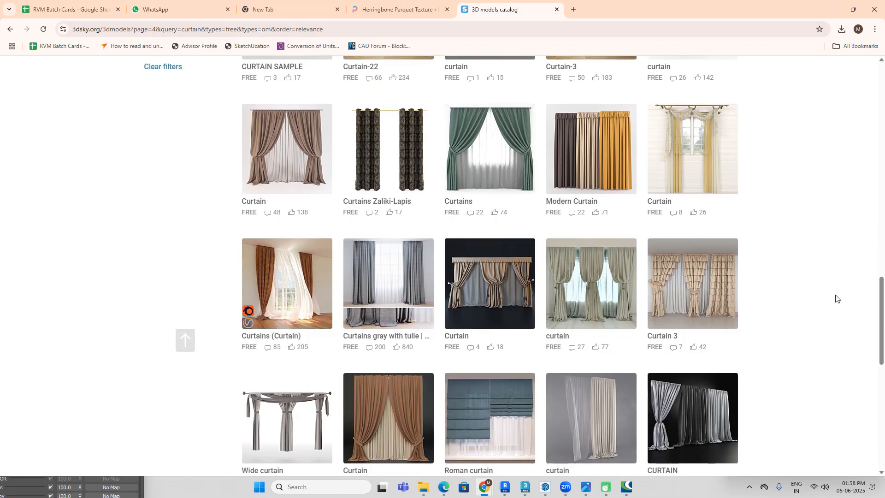
scroll(837, 299, down, 4)
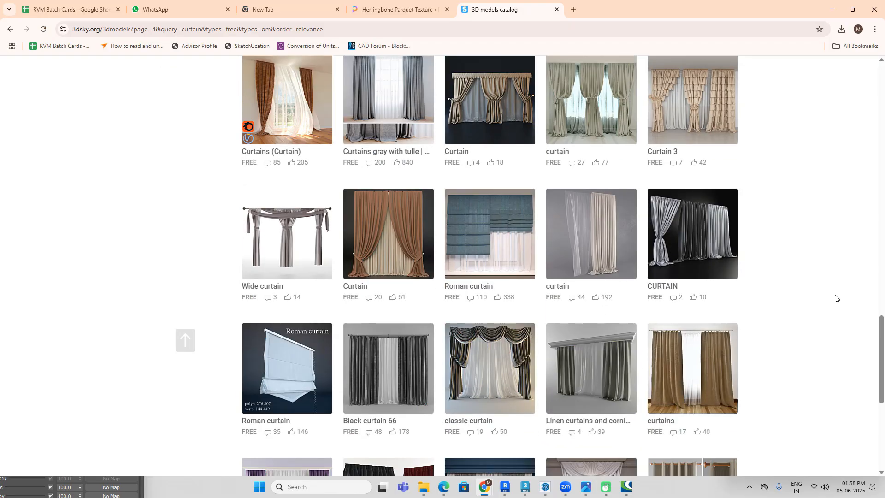
scroll(794, 289, down, 4)
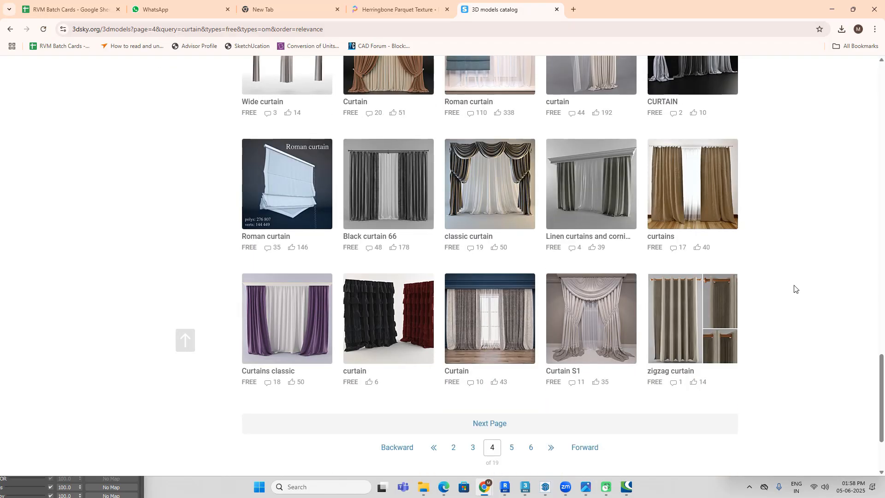
scroll(793, 288, down, 3)
Step: Open page 6 of the free curtain results and look through its models down to the end
click(531, 328)
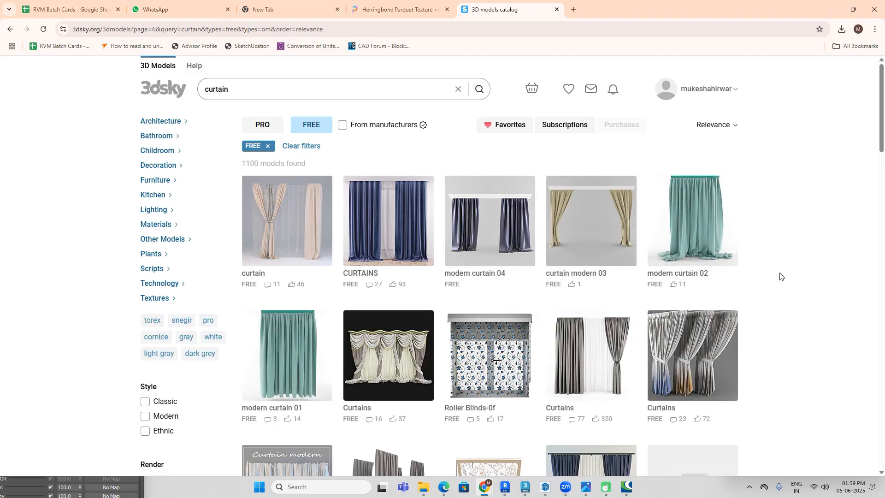
scroll(780, 276, down, 3)
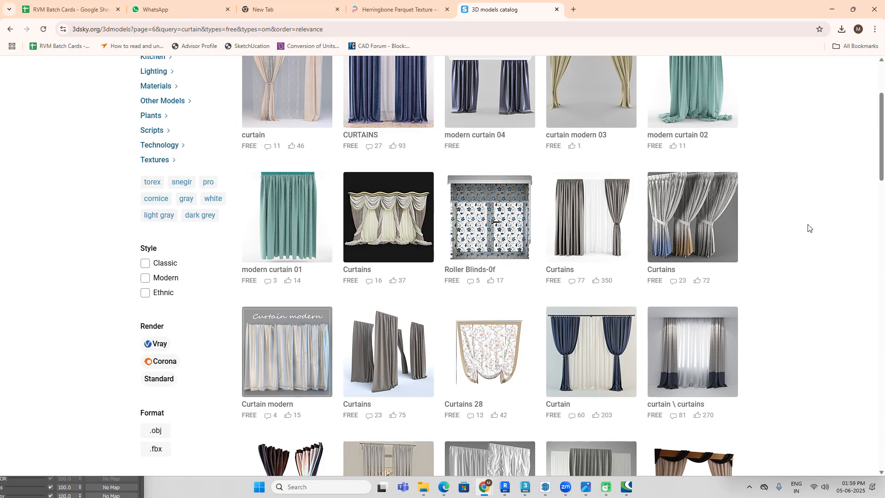
scroll(808, 227, down, 4)
scroll(808, 227, down, 7)
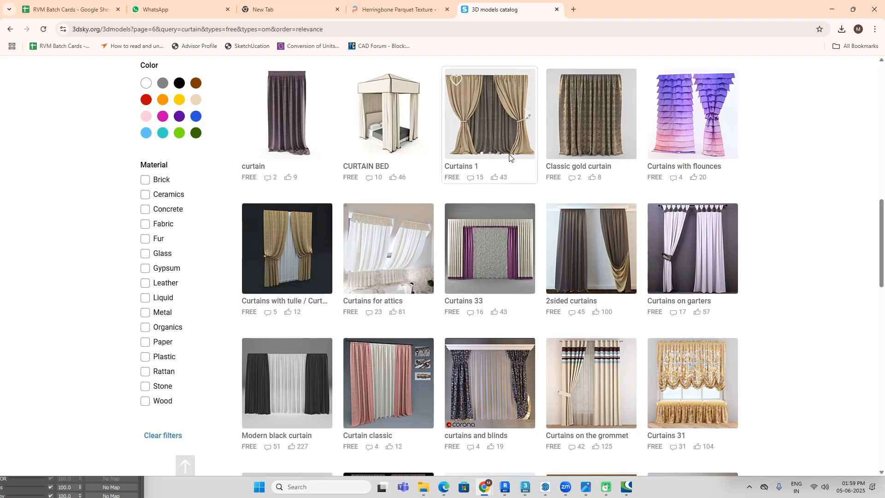
scroll(746, 280, down, 4)
scroll(754, 289, down, 2)
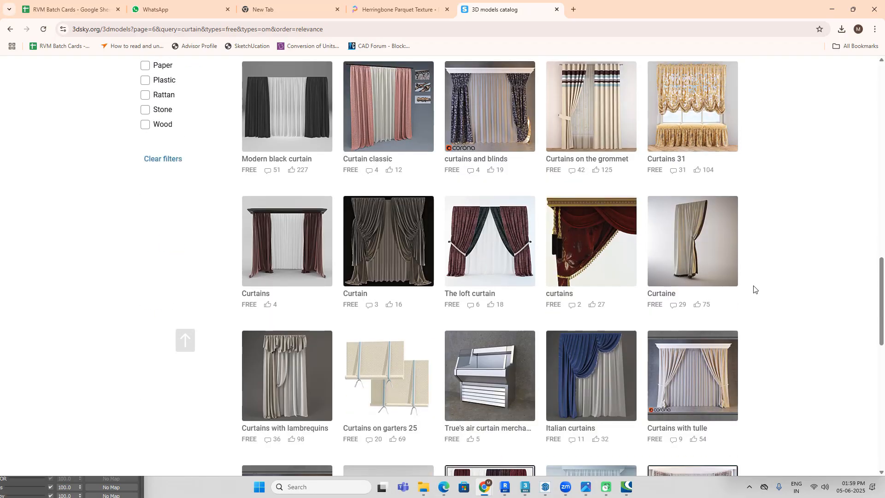
scroll(754, 289, down, 8)
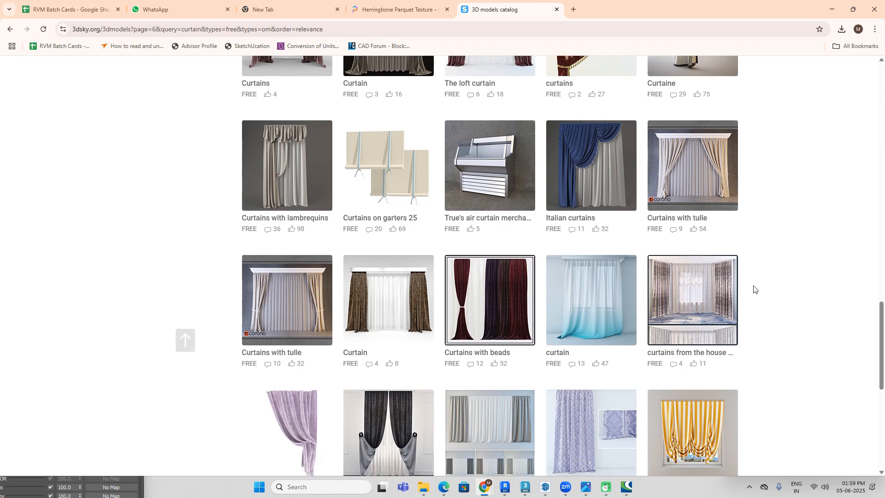
scroll(488, 277, down, 4)
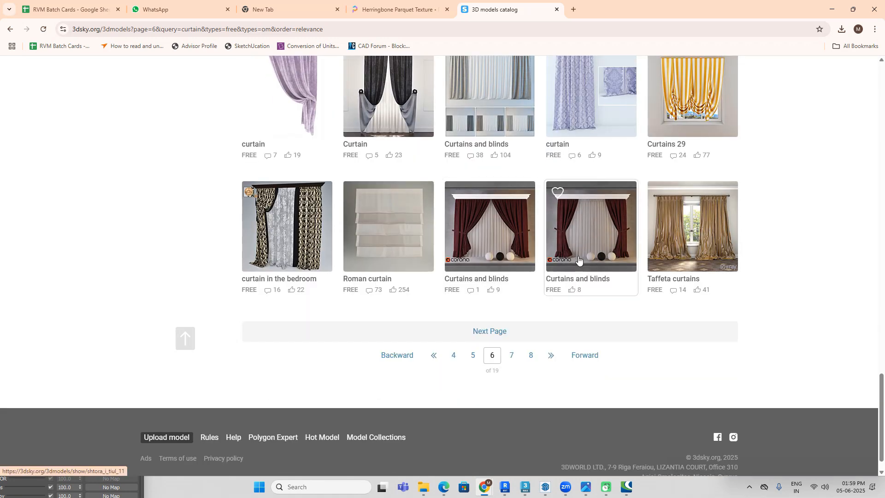
Step: Find the Curtains 1 model among the page 6 results, download it for free and check the download progress
scroll(652, 267, up, 10)
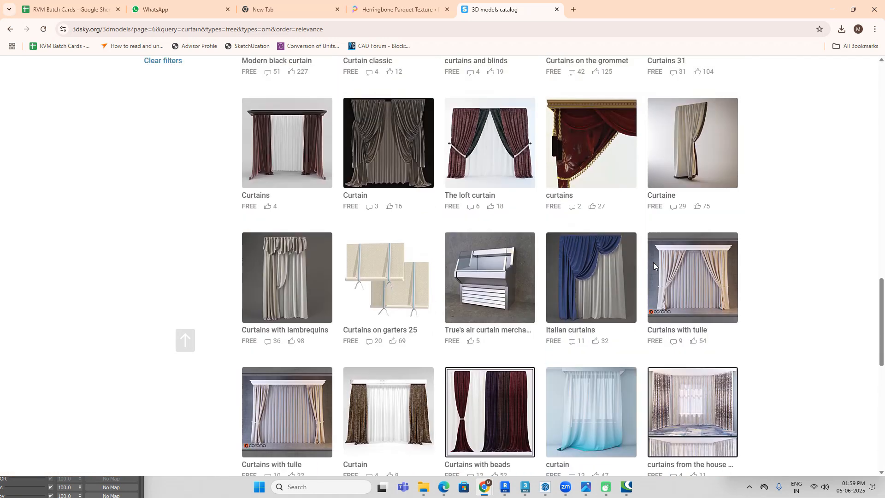
scroll(629, 257, up, 5)
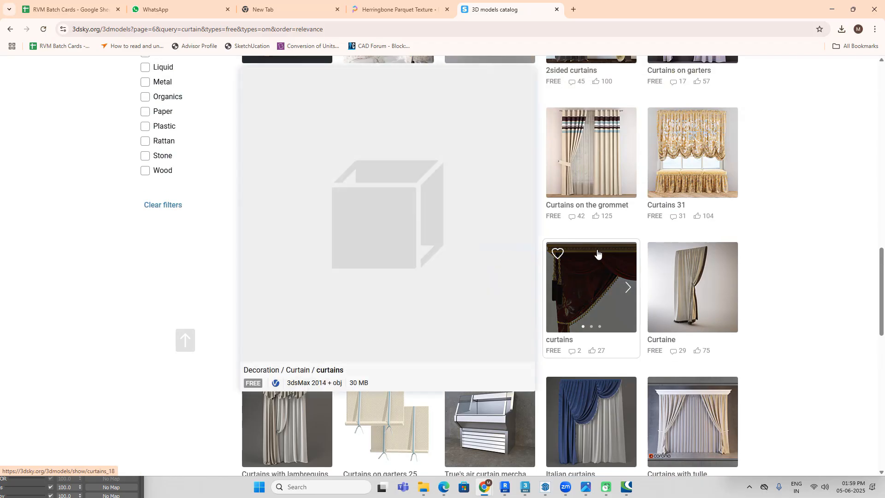
scroll(760, 277, up, 4)
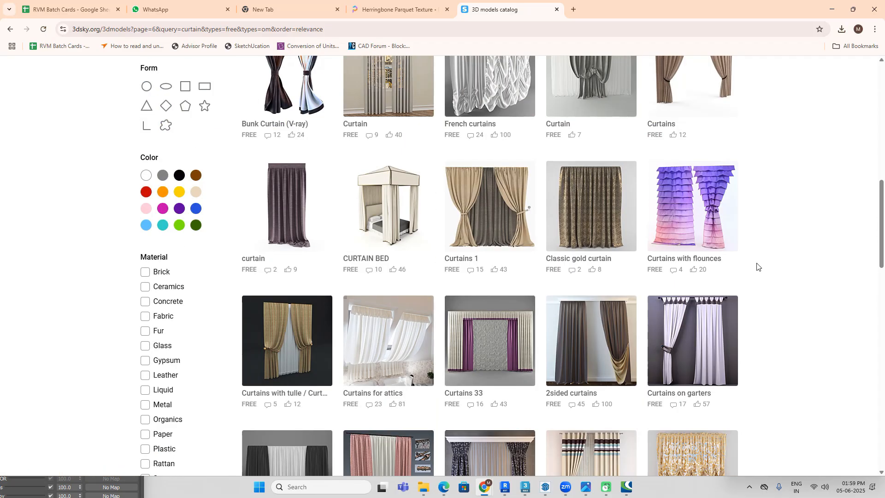
mouse_move(513, 245)
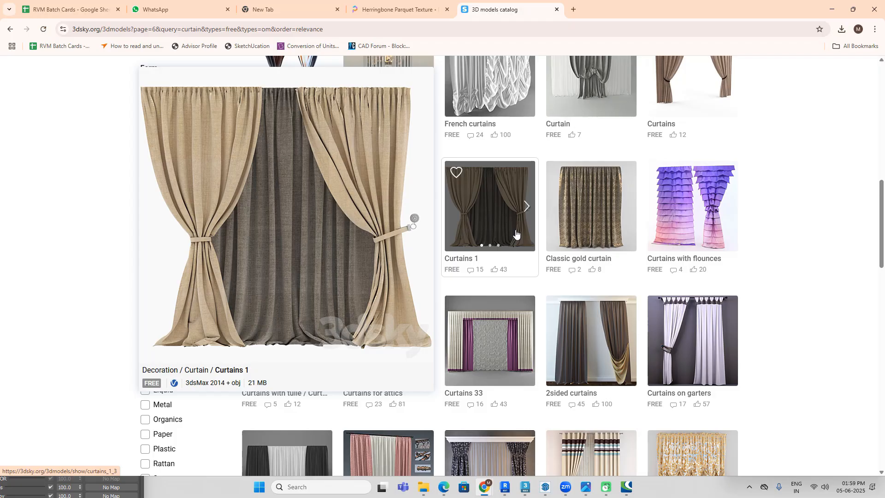
click(516, 235)
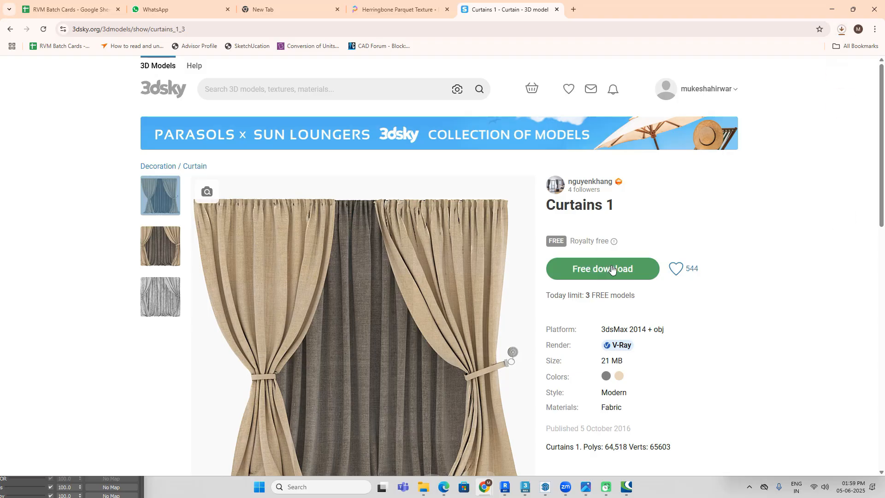
click(841, 30)
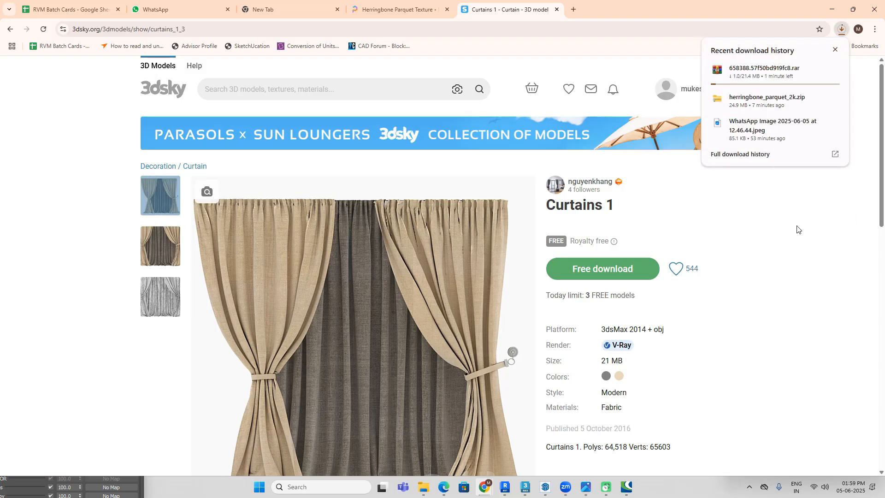
Step: Search 3dsky for "bed" and check the bed's design in the bedroom reference image
click(380, 91)
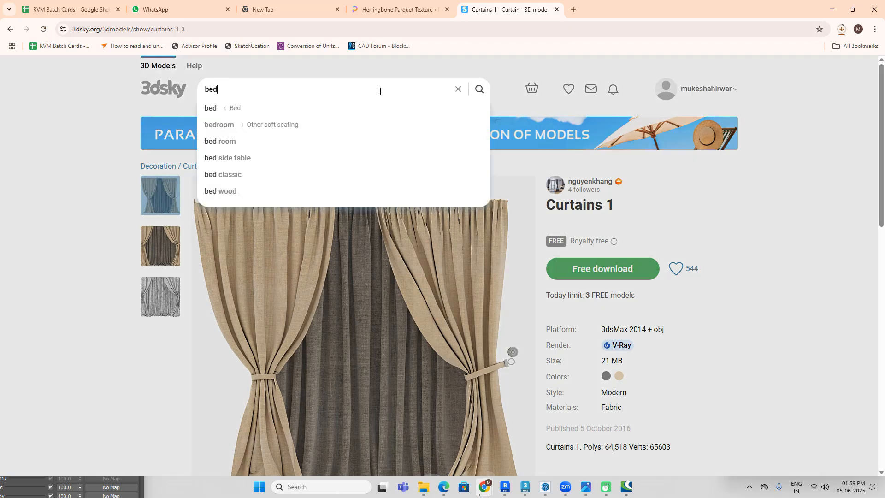
key(Return)
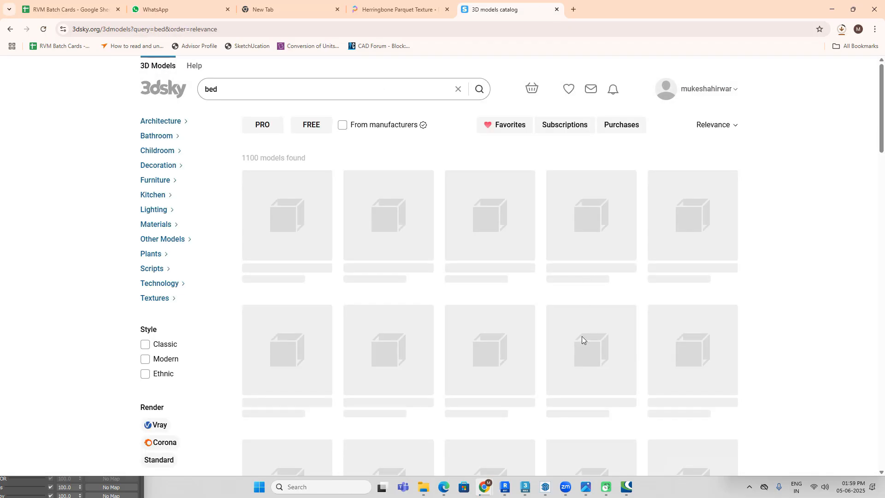
click(586, 488)
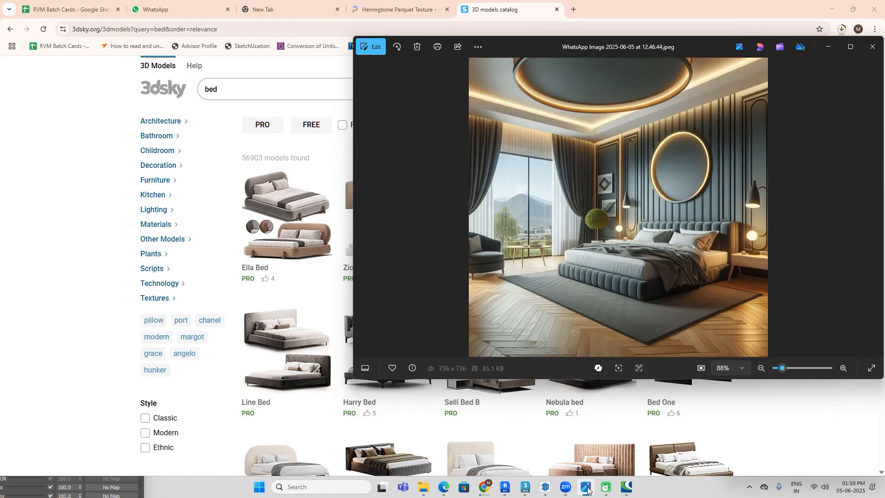
click(587, 487)
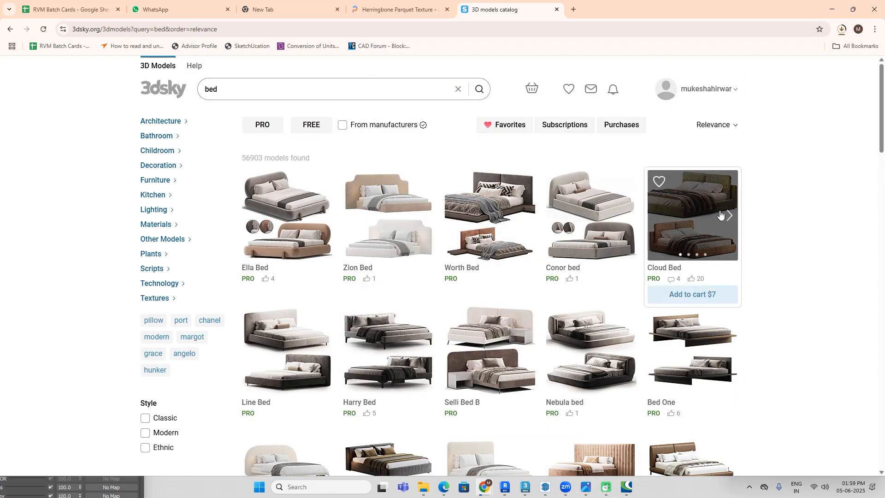
Step: Look through the bed models on the first results page, comparing their shapes with the bed in the reference image
mouse_move(720, 215)
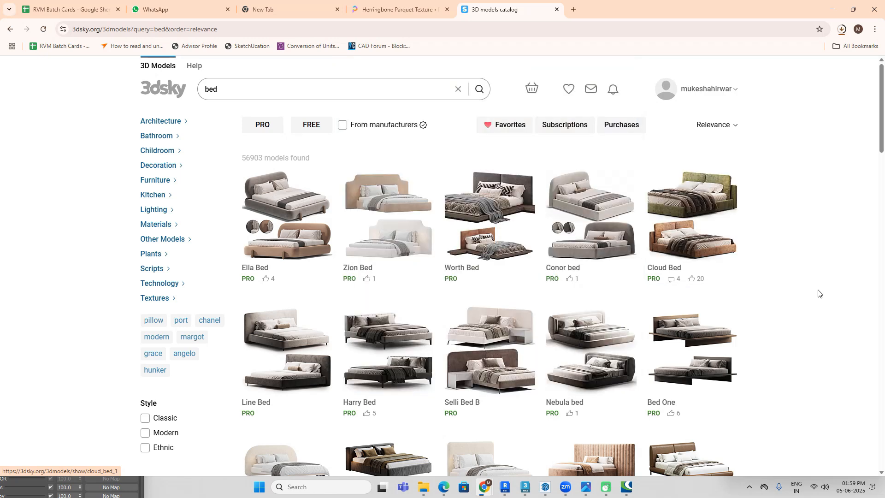
scroll(816, 281, down, 7)
scroll(776, 270, down, 6)
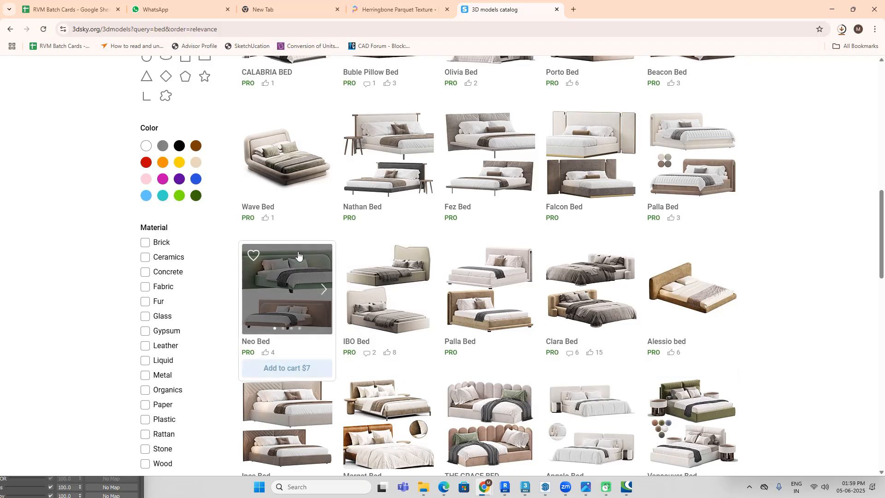
mouse_move(297, 257)
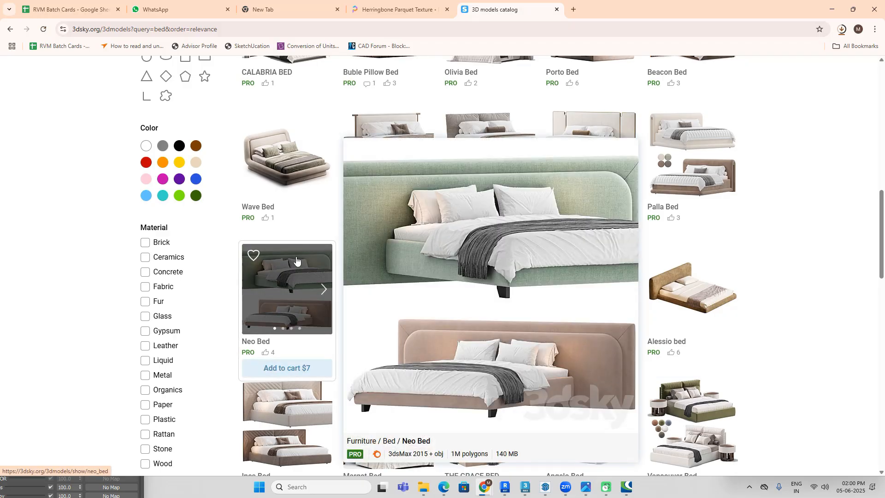
scroll(613, 237, up, 2)
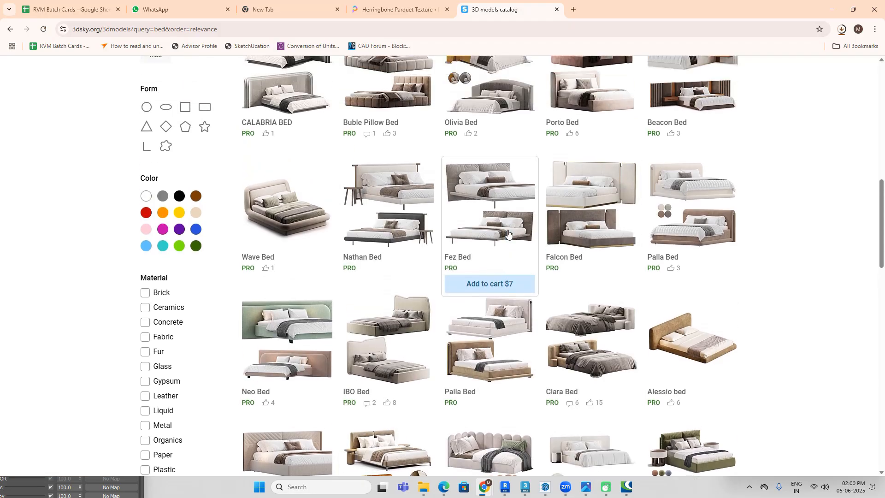
mouse_move(401, 130)
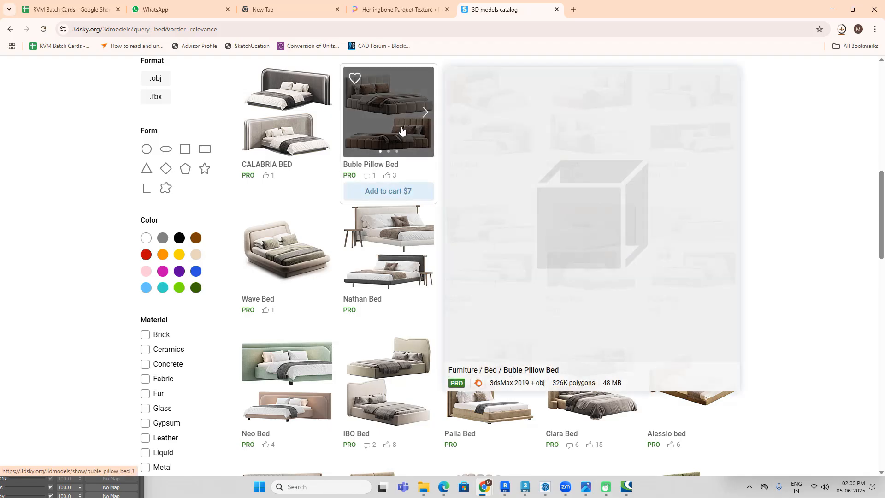
click(587, 489)
click(589, 491)
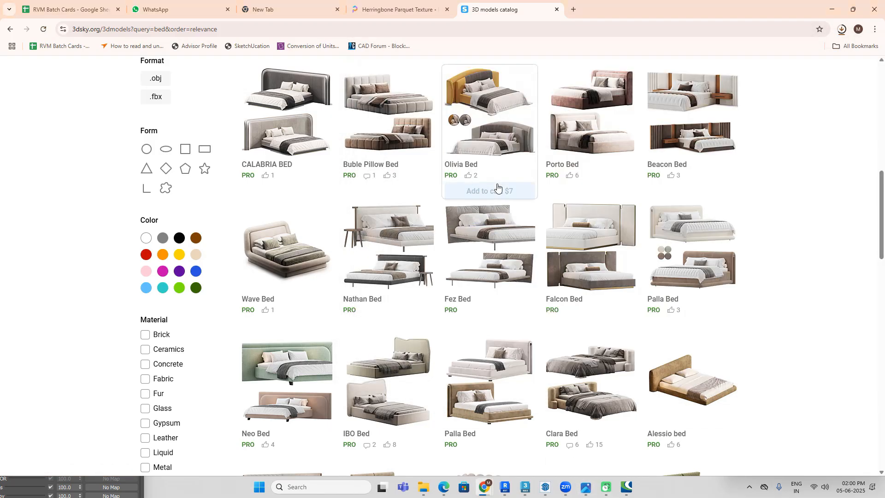
scroll(497, 189, down, 4)
scroll(499, 191, down, 4)
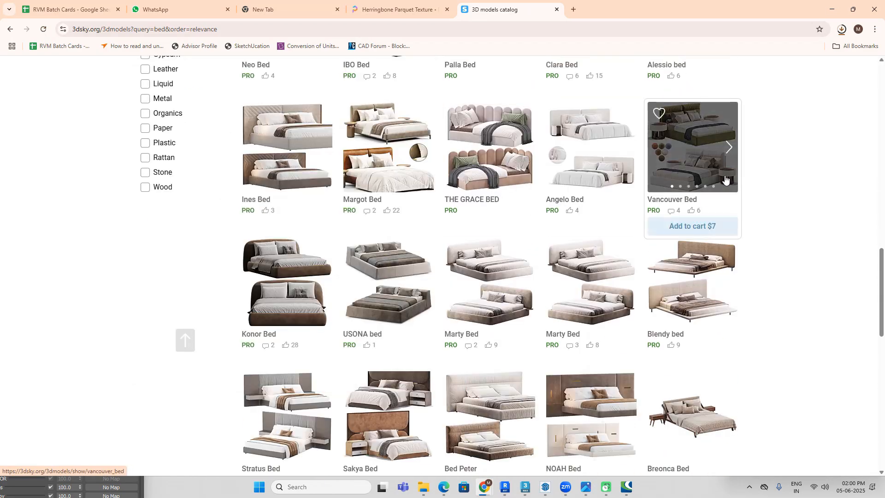
Step: Look through more bed models on the first results page, preview Bed Macie, and compare with the bedroom reference image
scroll(665, 192, down, 4)
scroll(665, 193, down, 4)
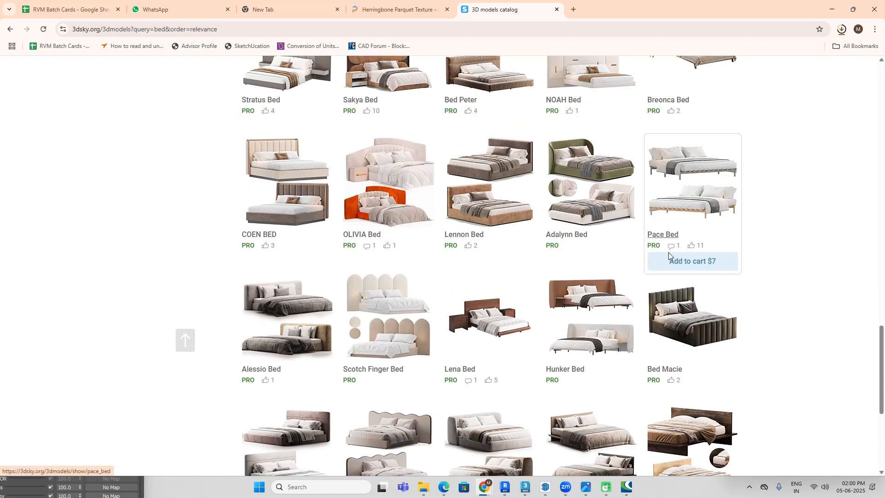
mouse_move(697, 325)
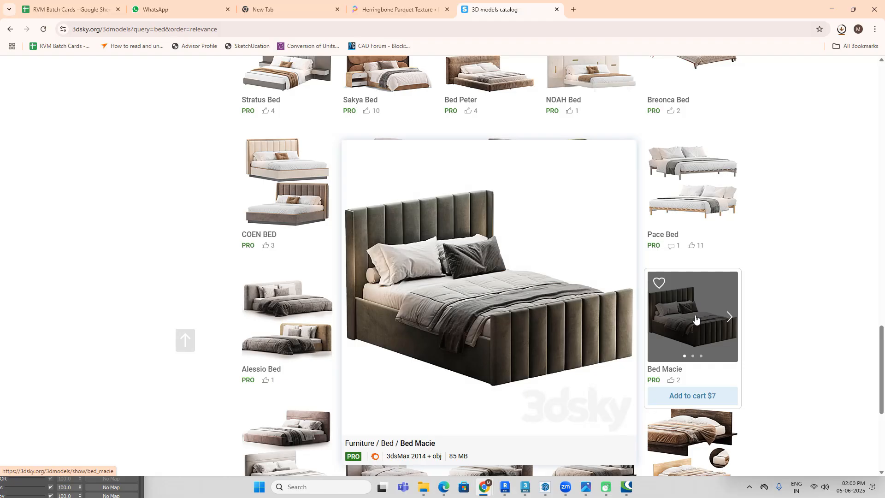
click(566, 488)
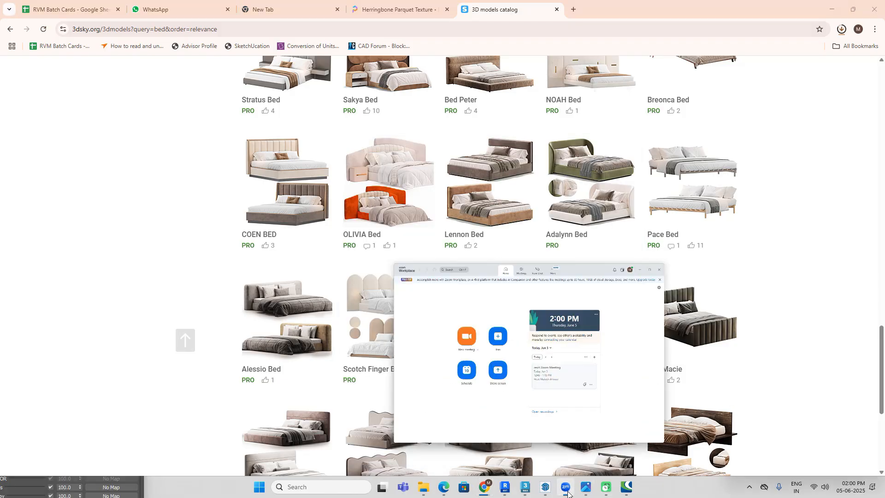
click(567, 489)
click(585, 489)
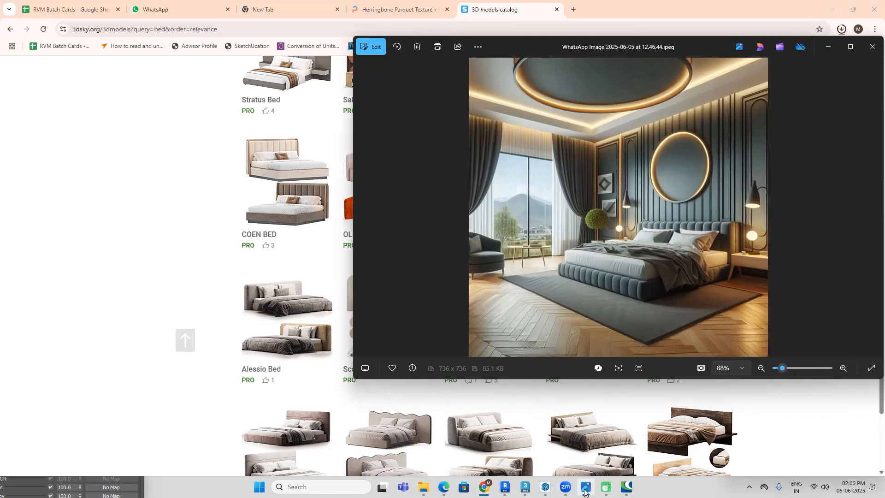
click(585, 489)
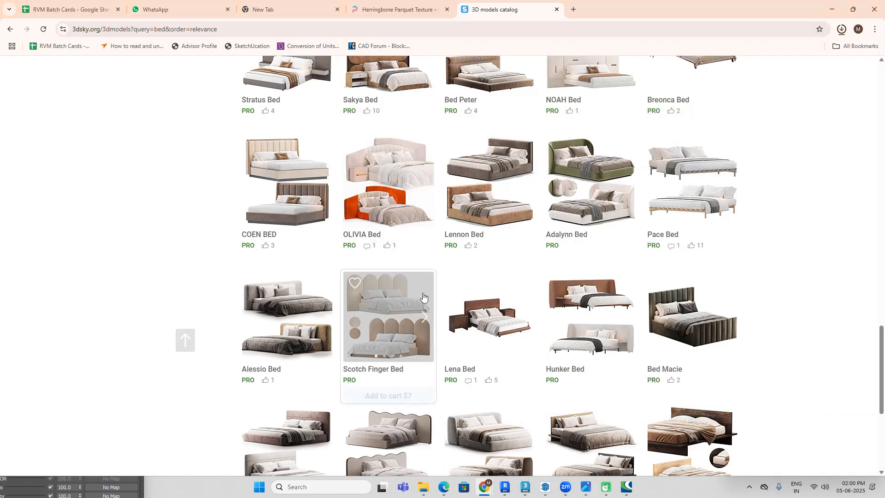
Step: Open page 2 of the bed results and look through its first rows of models
scroll(389, 295, down, 4)
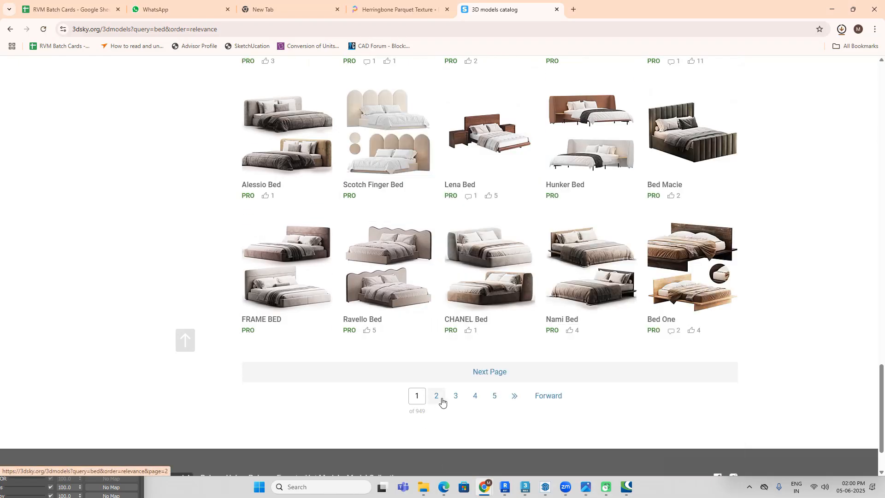
click(437, 396)
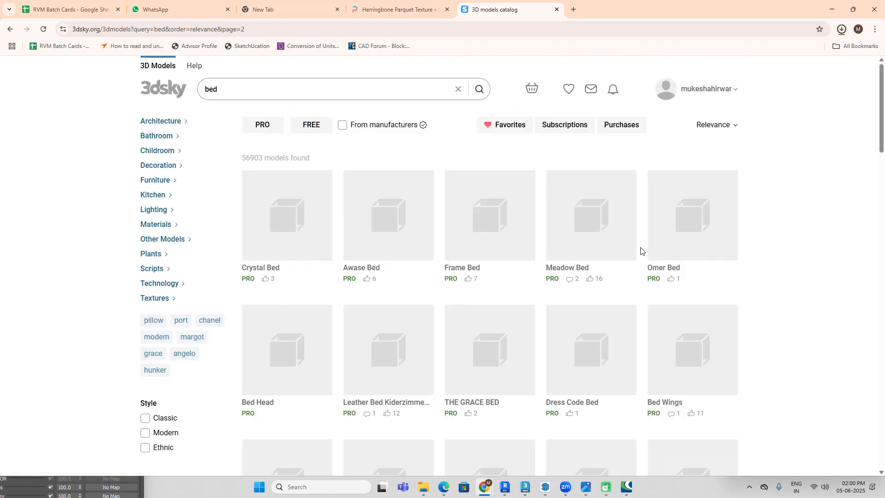
scroll(641, 251, down, 2)
scroll(641, 251, down, 3)
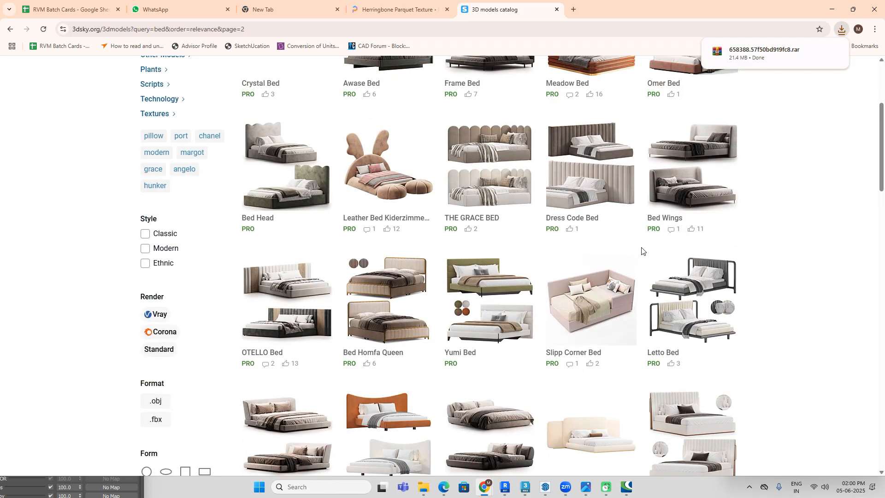
scroll(350, 136, up, 4)
Step: Filter the bed results to free models and look through the first page down to the end
click(315, 126)
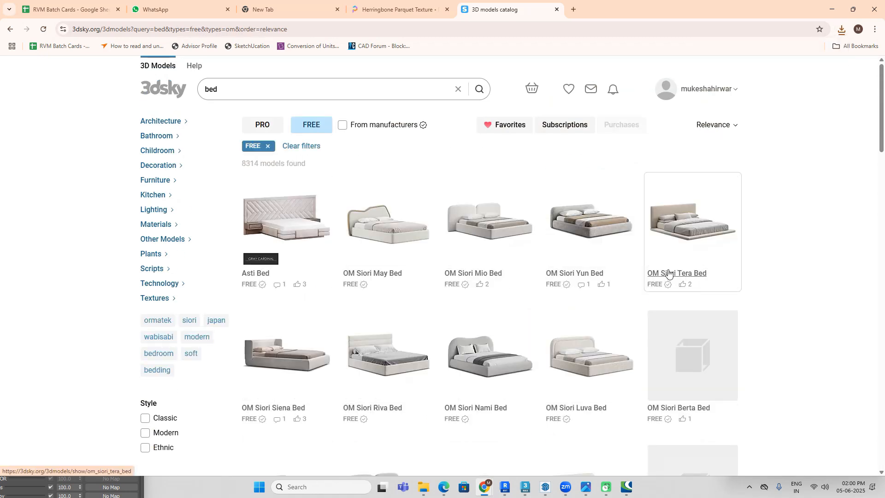
scroll(668, 272, down, 3)
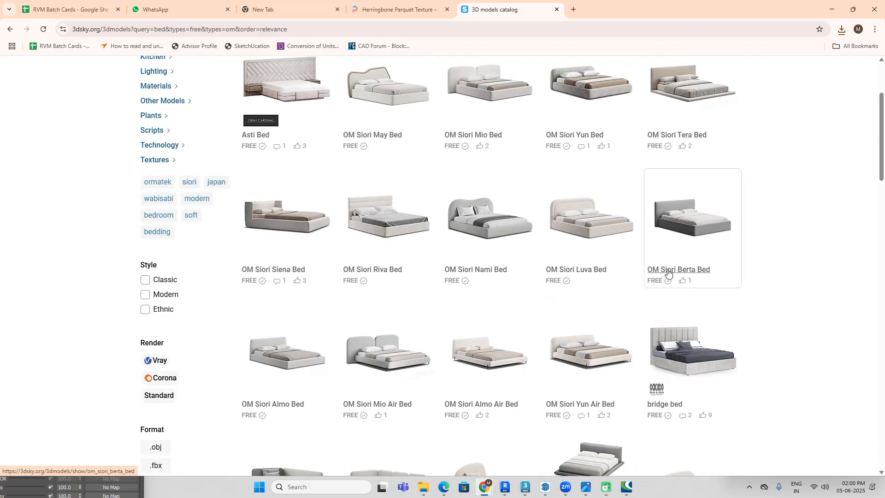
scroll(668, 273, down, 4)
scroll(599, 285, down, 8)
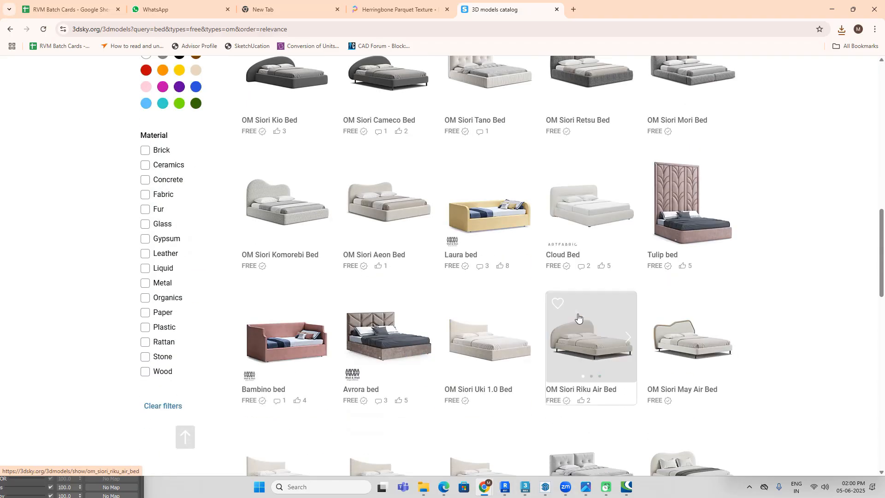
mouse_move(578, 317)
scroll(578, 317, down, 8)
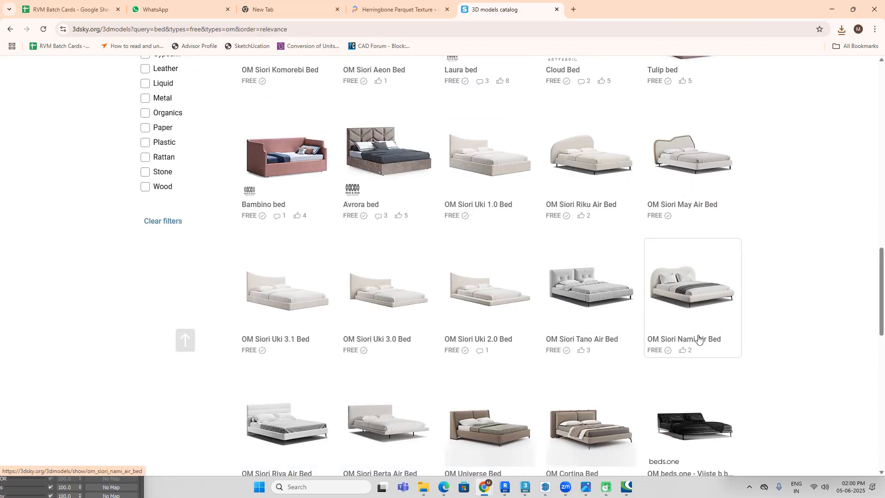
scroll(676, 327, down, 7)
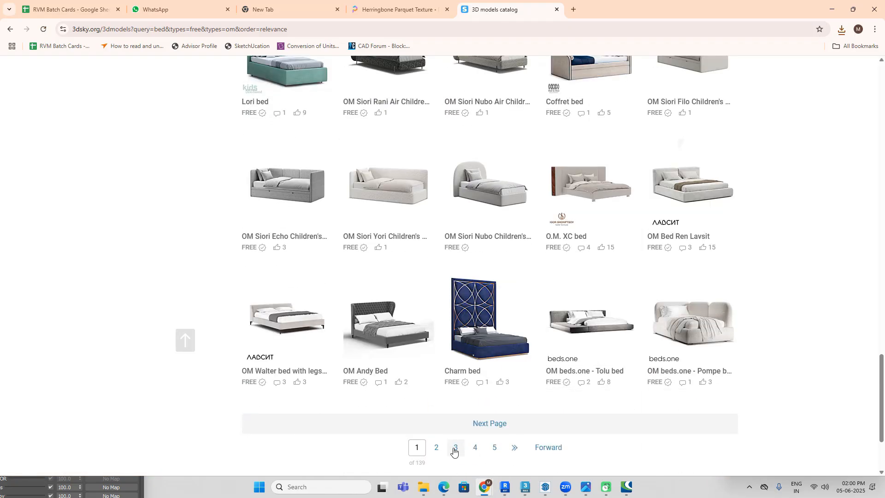
Step: Open page 2 of the free bed results and examine its models, including OM Aatom Slow Bed, for a match
click(455, 448)
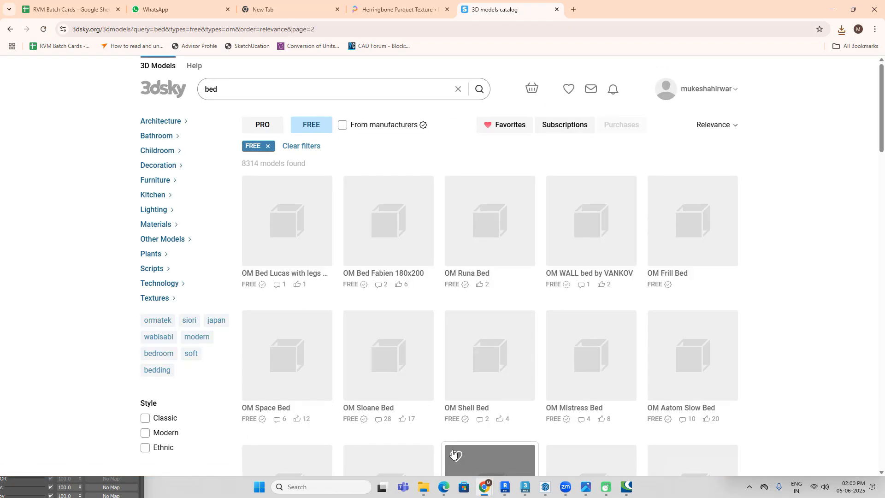
scroll(599, 299, down, 3)
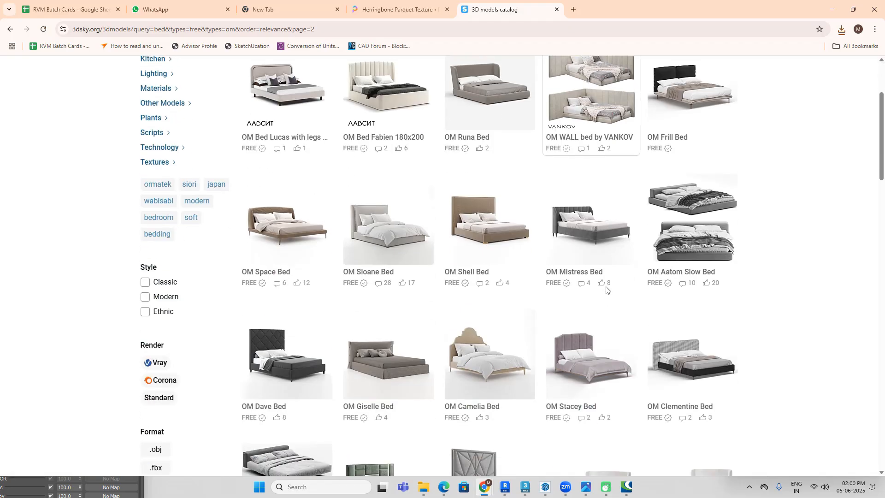
scroll(606, 290, down, 3)
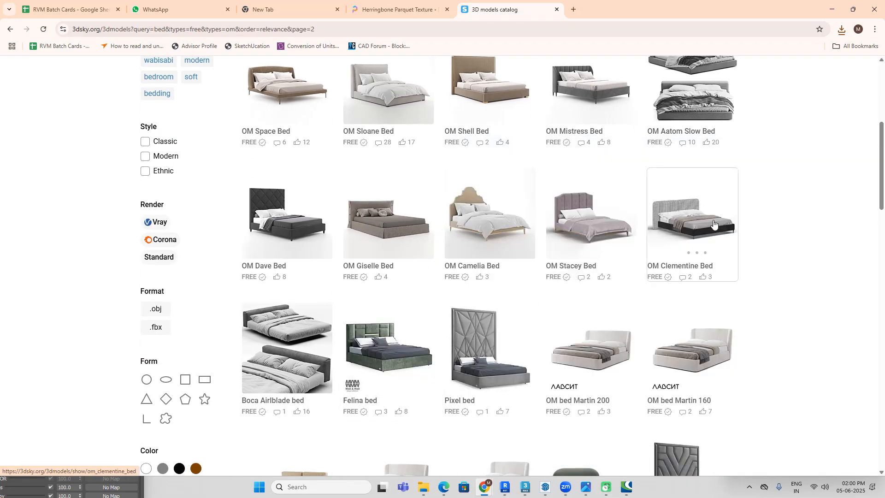
scroll(719, 134, up, 1)
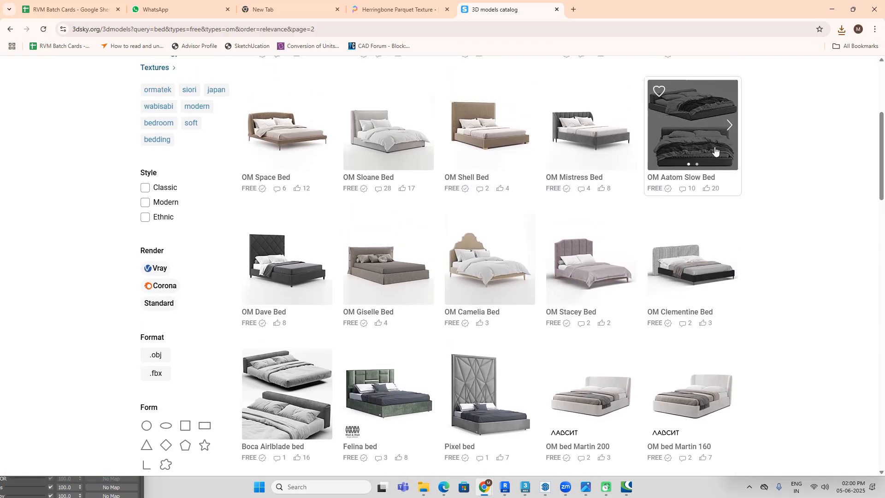
mouse_move(727, 124)
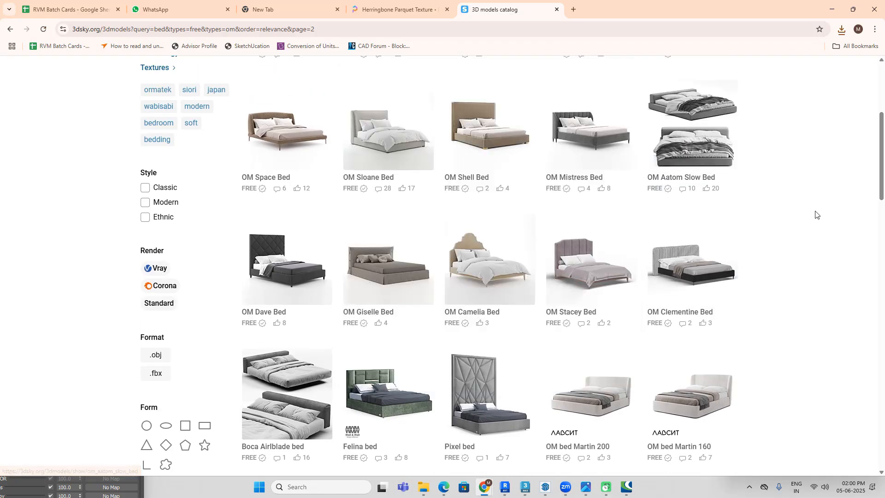
scroll(499, 340, down, 4)
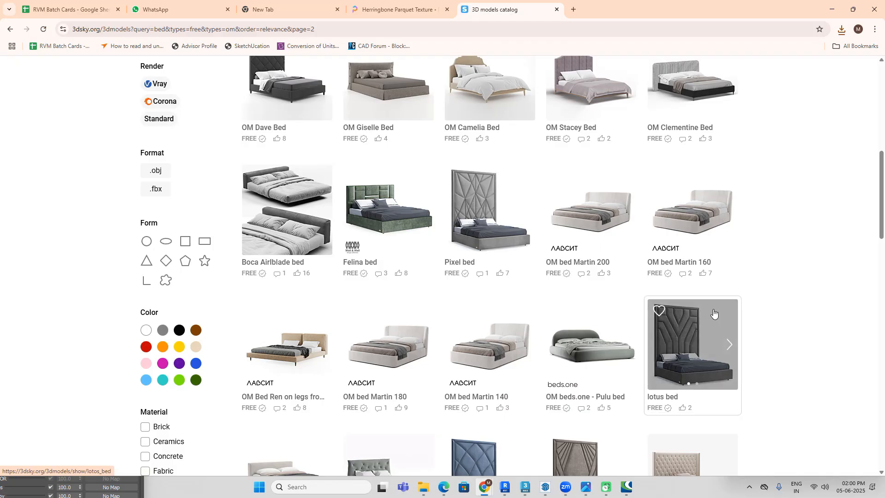
scroll(692, 331, down, 4)
scroll(480, 314, down, 8)
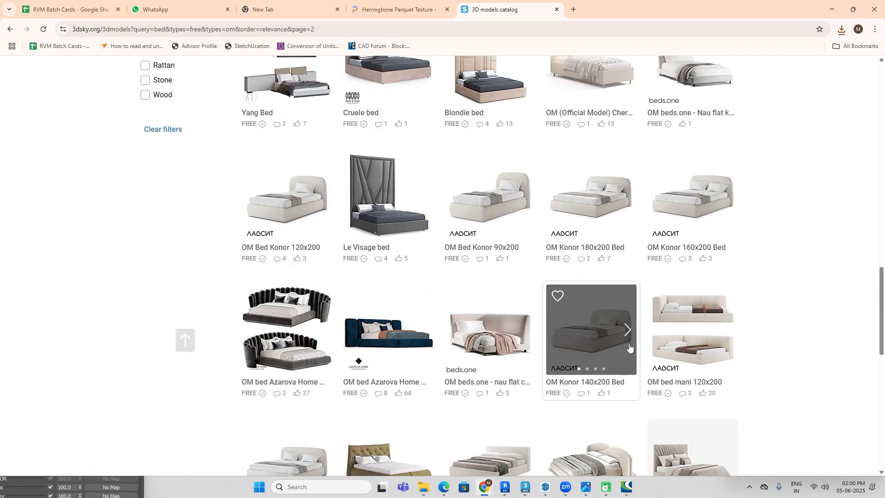
scroll(530, 350, down, 5)
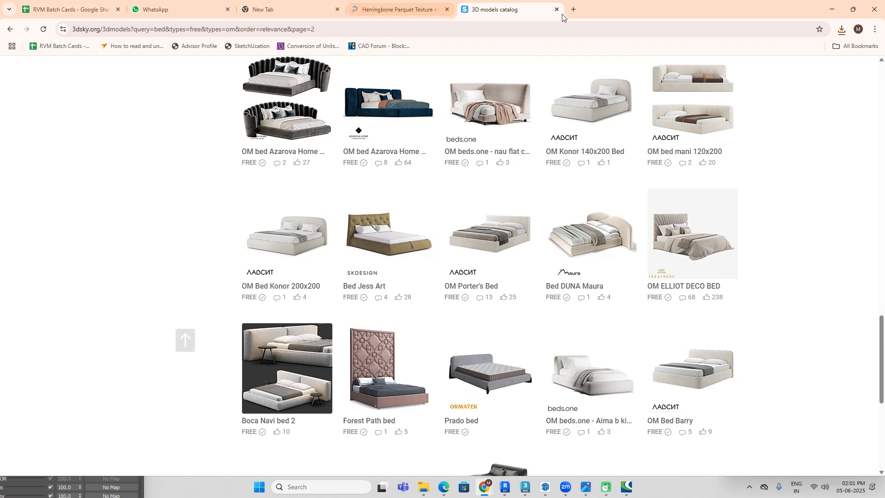
Step: Search Google for "3dskymodel" in a new tab, open the Maxbrute Furniture Visualization site and go to its Bed furniture category
click(574, 10)
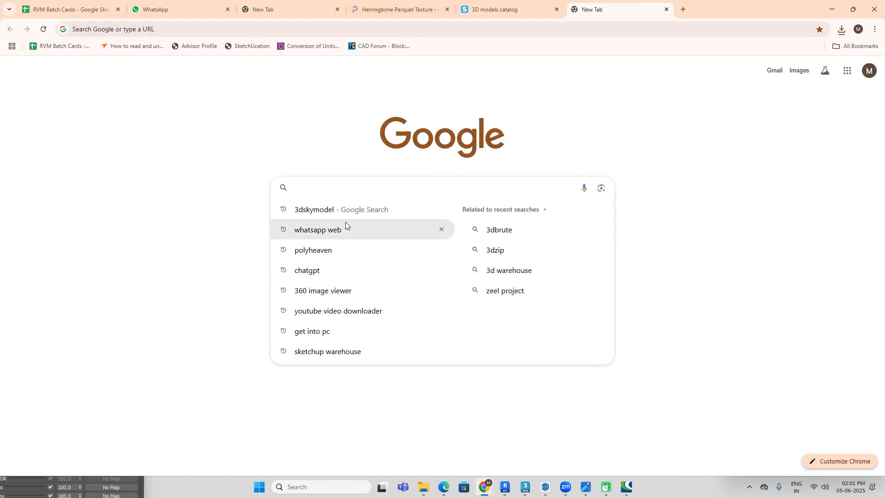
click(351, 211)
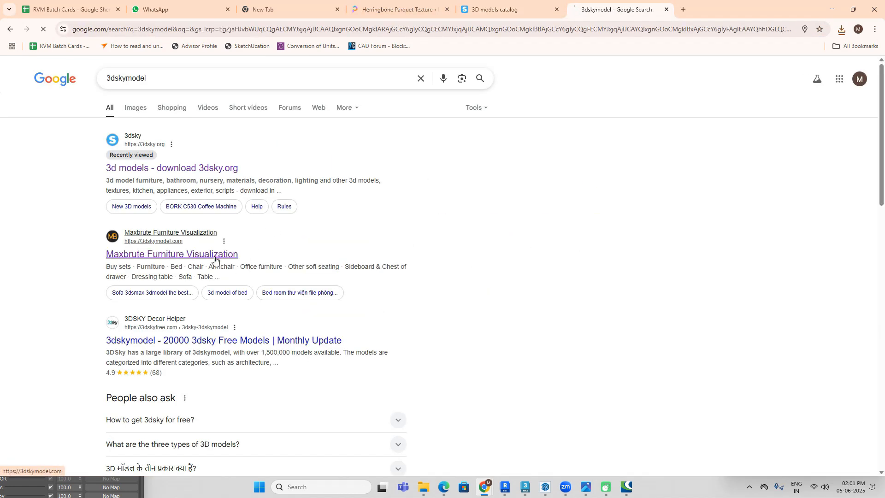
click(215, 259)
mouse_move(290, 100)
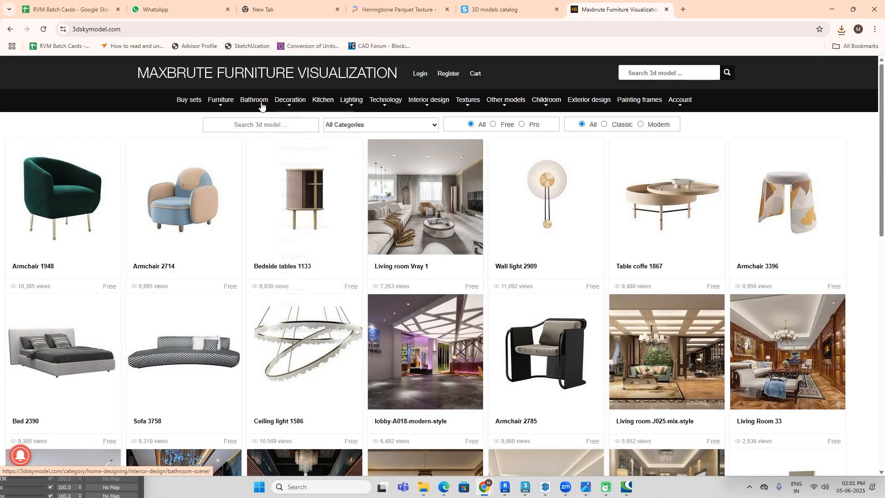
mouse_move(222, 102)
click(224, 119)
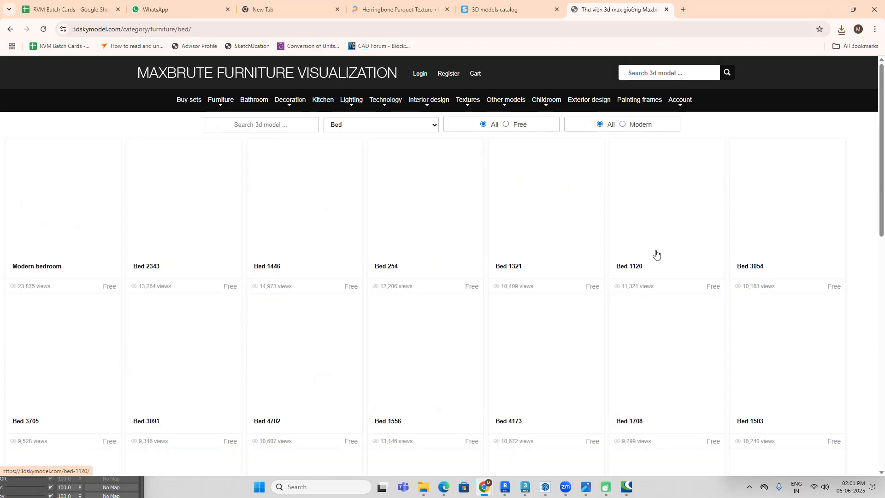
Step: Look through the bed models on the first page of the Maxbrute bed category
scroll(743, 250, down, 2)
scroll(743, 249, down, 9)
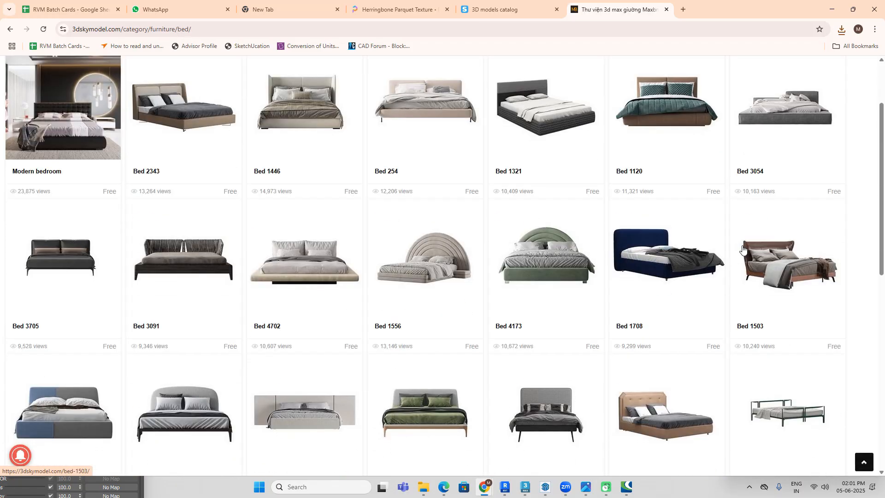
scroll(743, 249, down, 2)
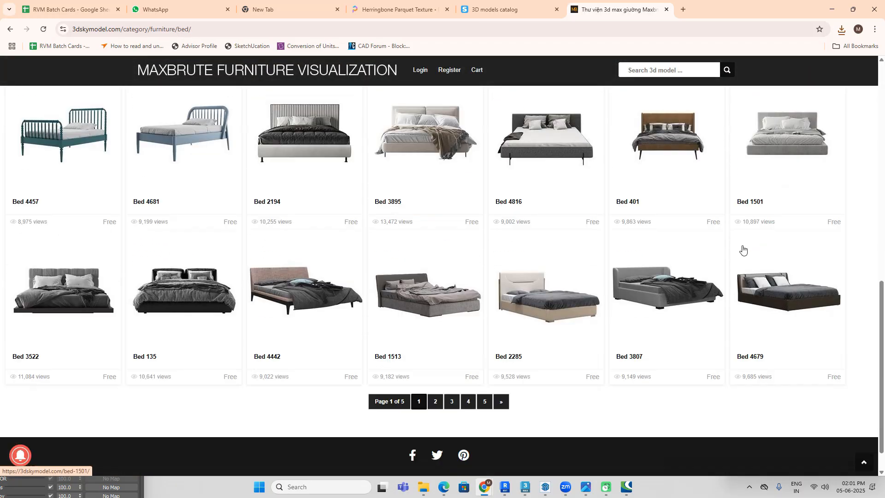
Step: Open page 2 of the Maxbrute bed category and compare its models for one resembling the reference bed
click(436, 367)
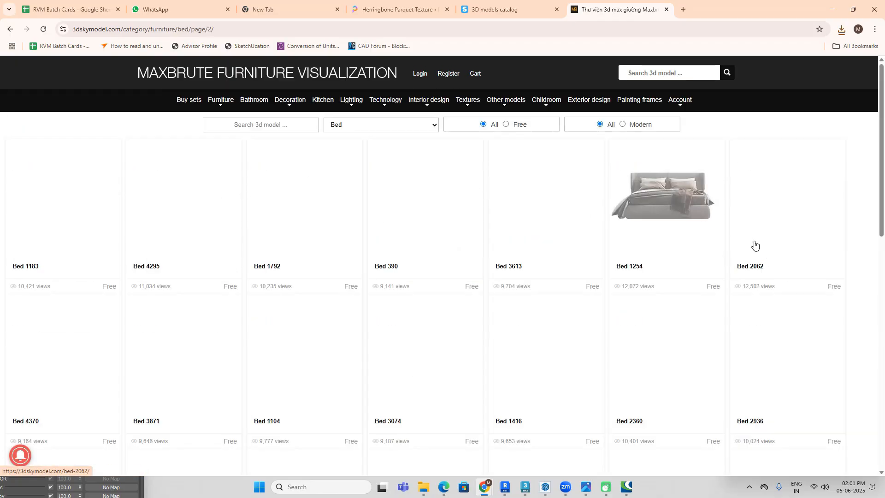
scroll(746, 241, down, 2)
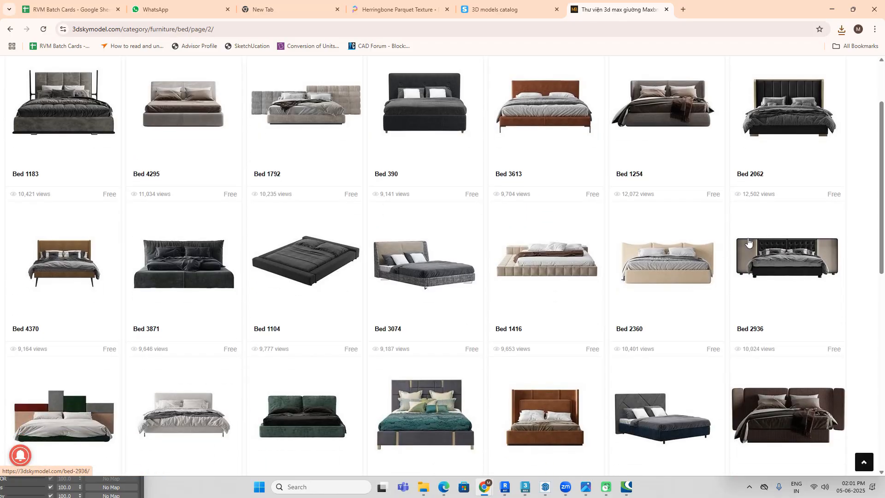
scroll(748, 243, up, 2)
scroll(749, 242, down, 1)
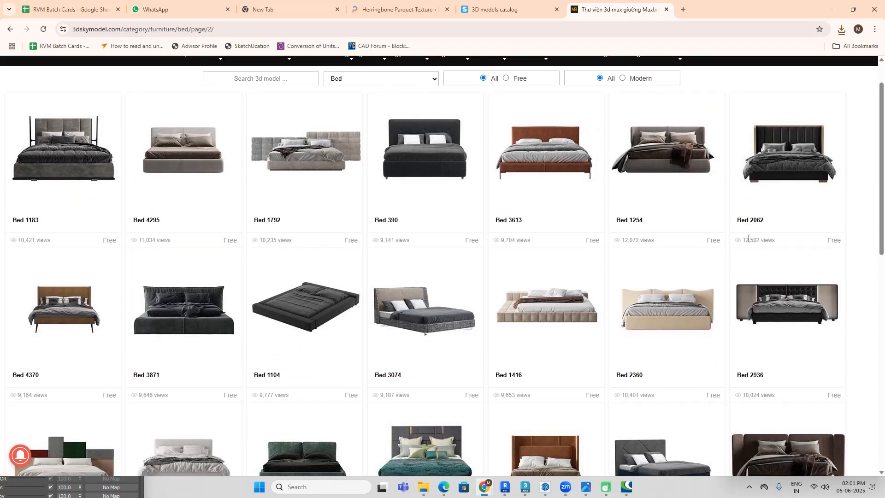
scroll(765, 203, down, 6)
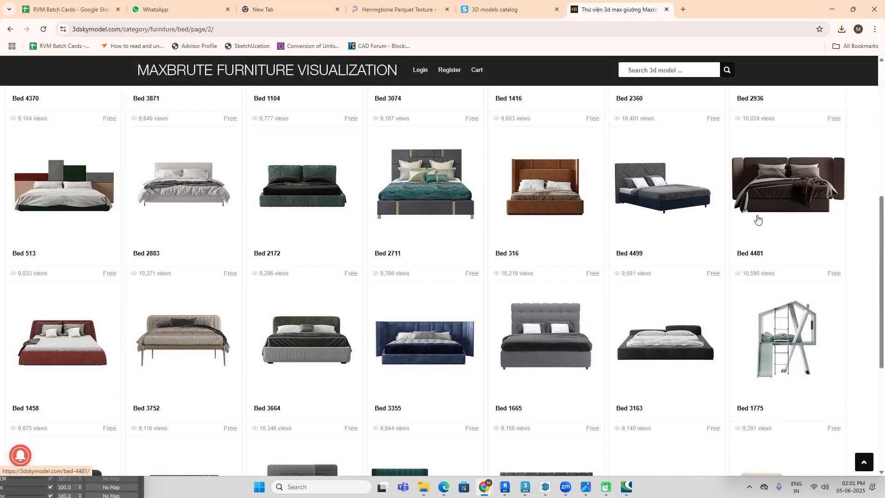
scroll(757, 219, down, 2)
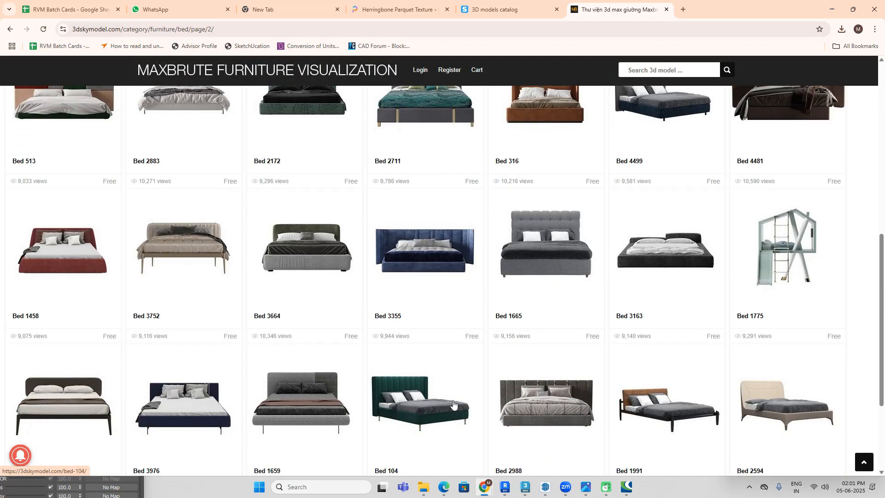
Step: Open page 3 of the Maxbrute bed category and look through its models down to the end
scroll(451, 397, down, 2)
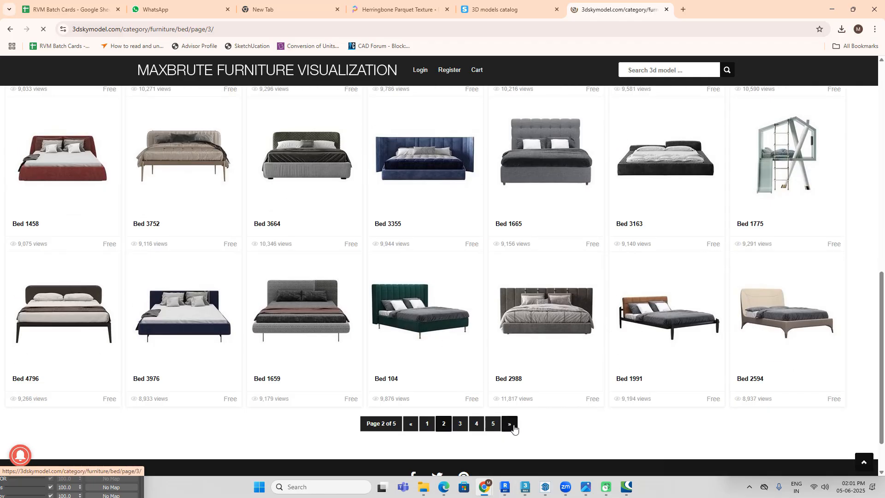
scroll(621, 261, down, 3)
scroll(621, 261, down, 3)
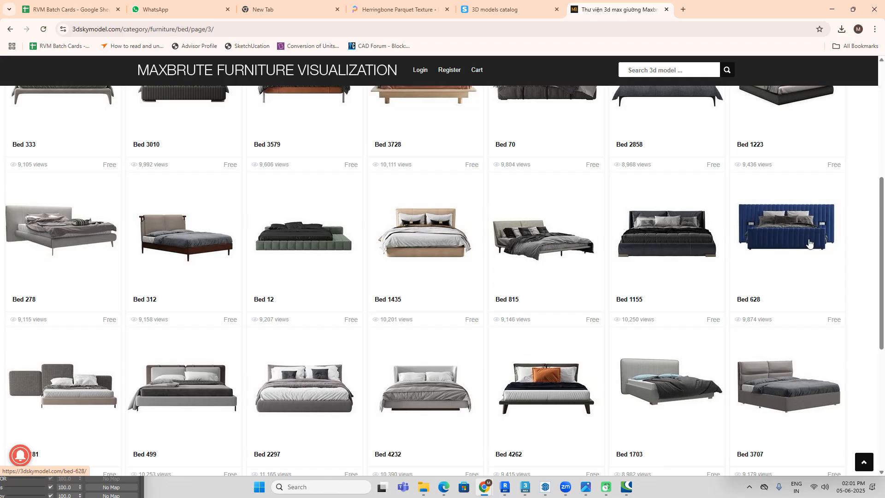
scroll(809, 242, down, 6)
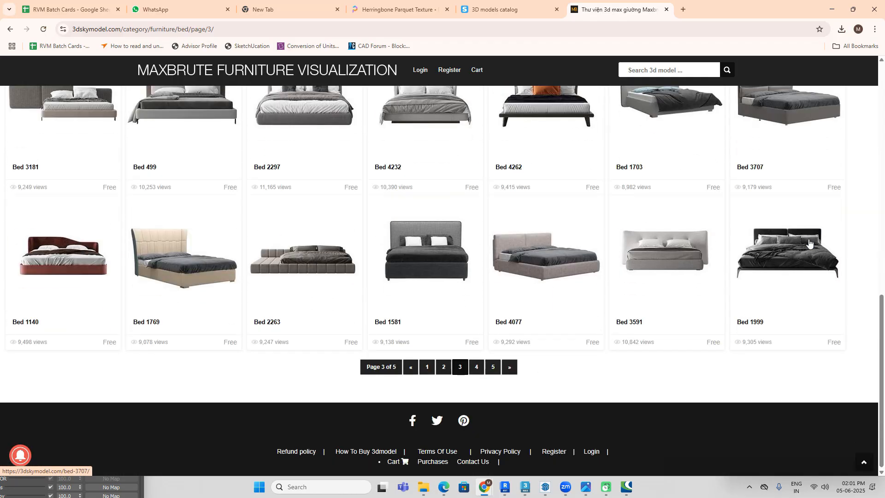
Step: Open page 4 of the Maxbrute bed category, check the Bed 4301 model and return to the listing
click(477, 367)
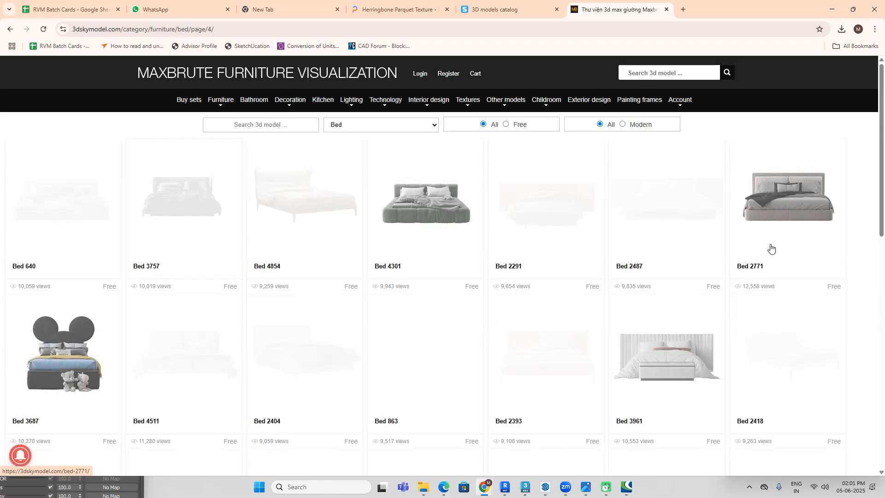
scroll(771, 249, down, 5)
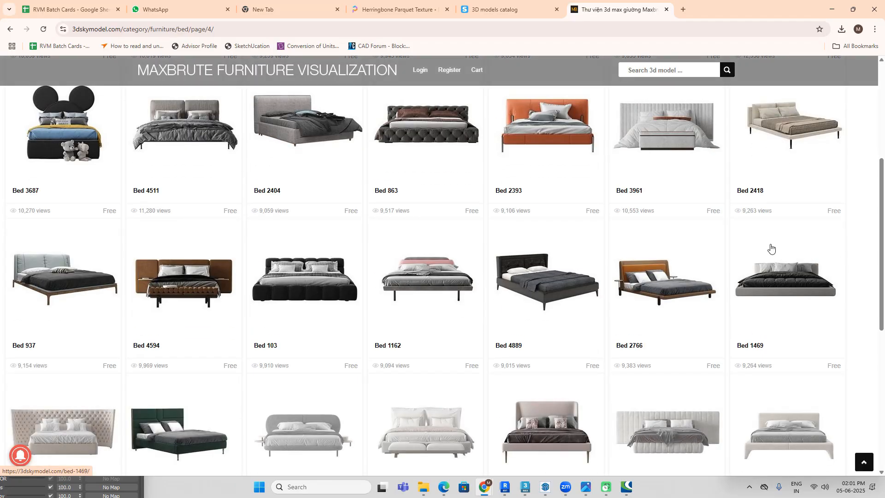
scroll(770, 248, up, 4)
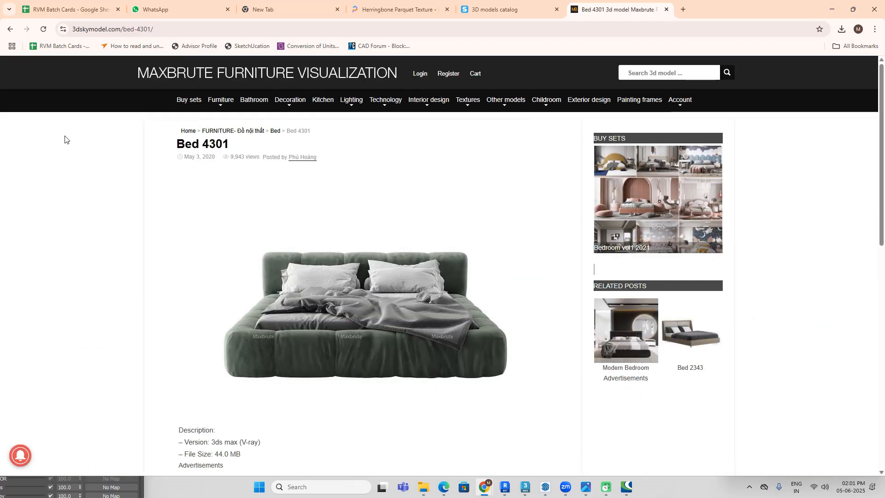
click(10, 29)
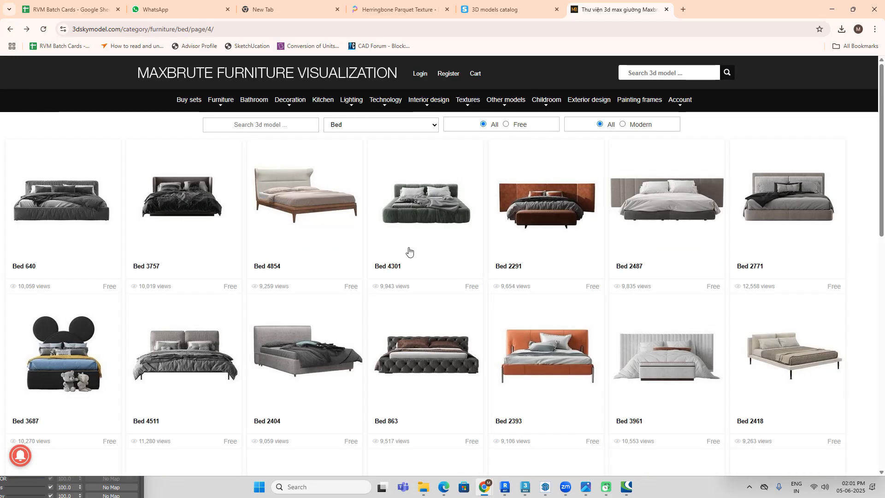
Step: Compare the remaining bed models on page 4 with the reference bed
scroll(414, 251, down, 3)
scroll(410, 259, up, 2)
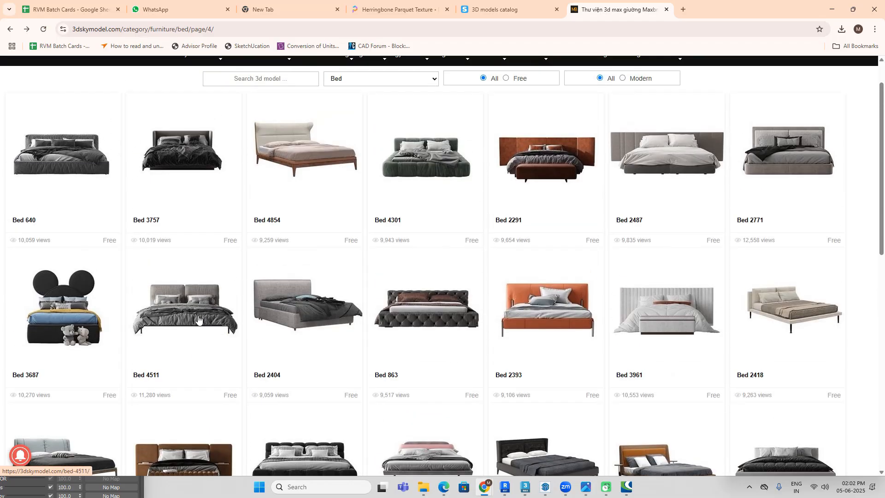
scroll(302, 461, down, 2)
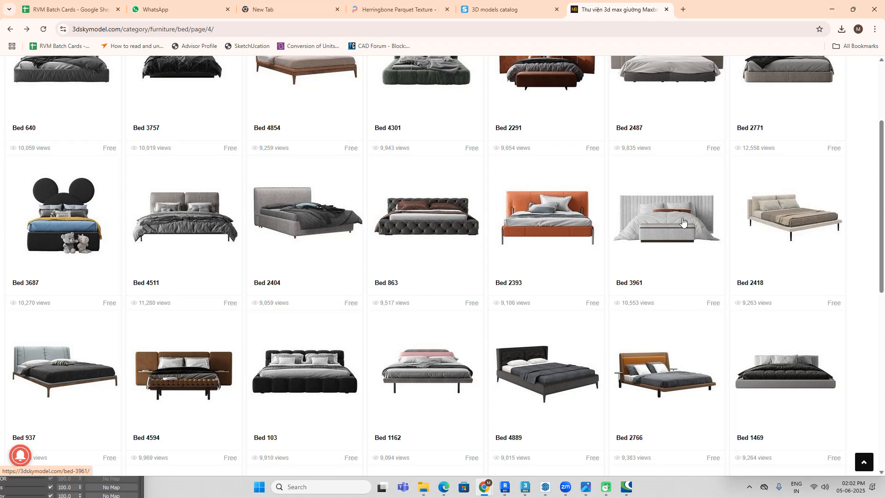
scroll(682, 220, down, 3)
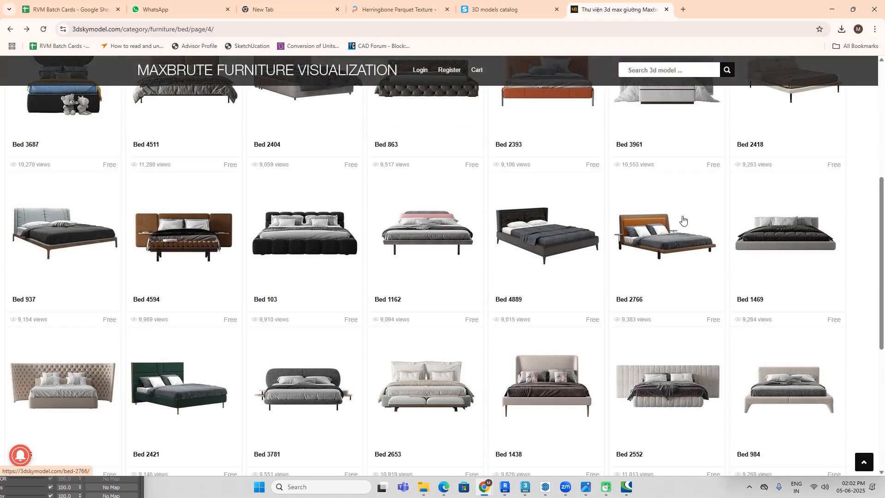
scroll(682, 223, down, 3)
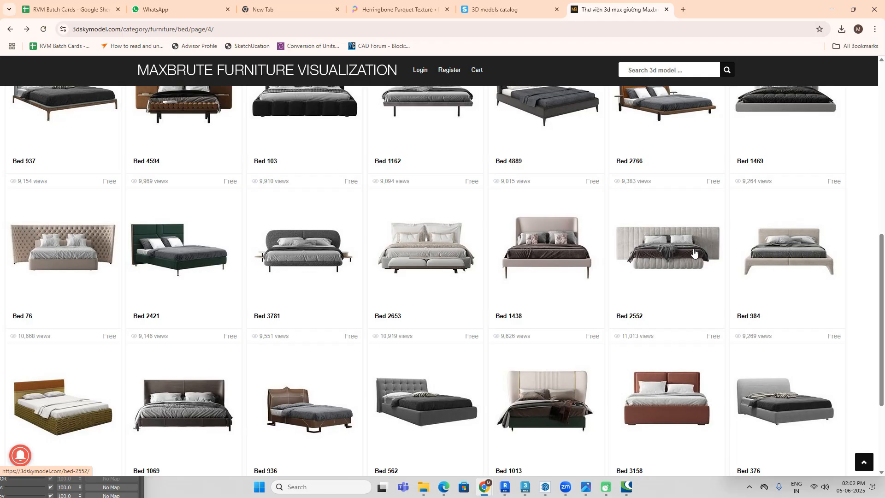
Step: Open the Bed 2552 model and download its archive cm (53).rar through the Google Drive link
click(694, 253)
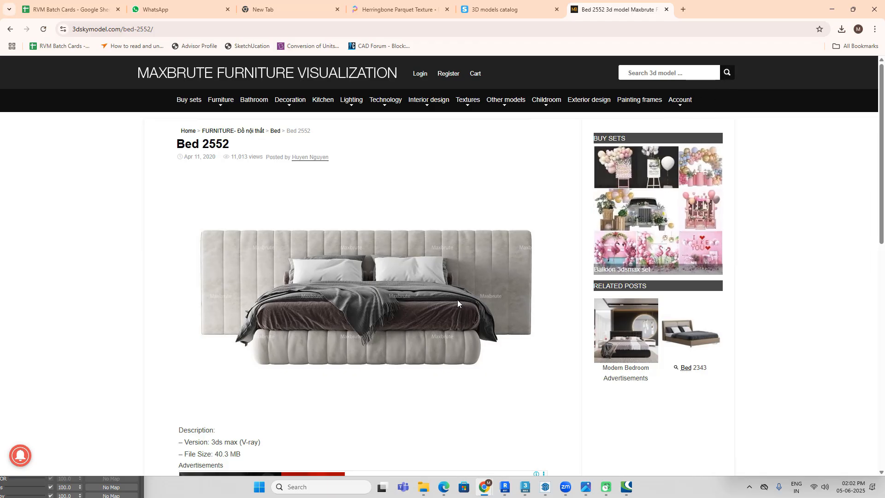
scroll(460, 239, down, 3)
scroll(184, 318, down, 3)
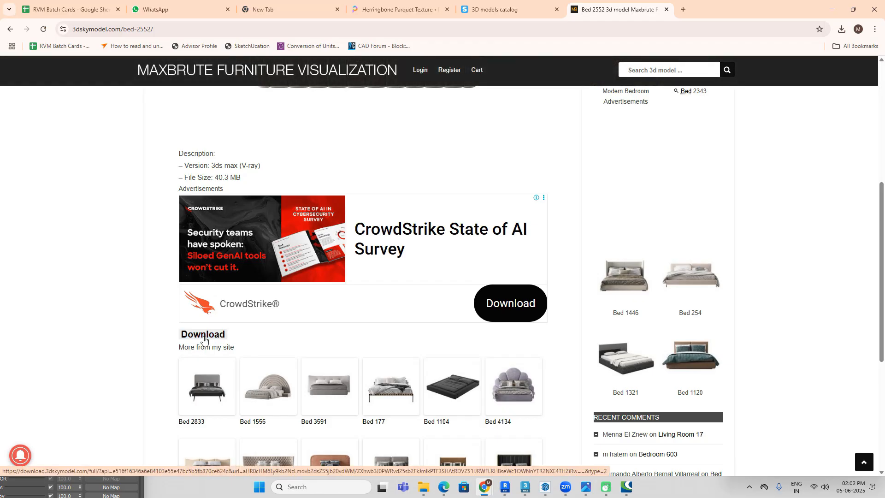
click(204, 334)
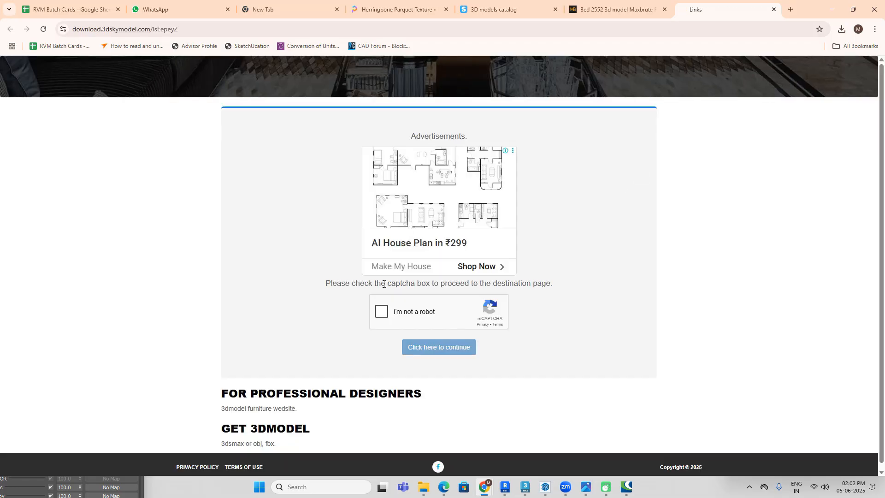
click(382, 311)
click(452, 351)
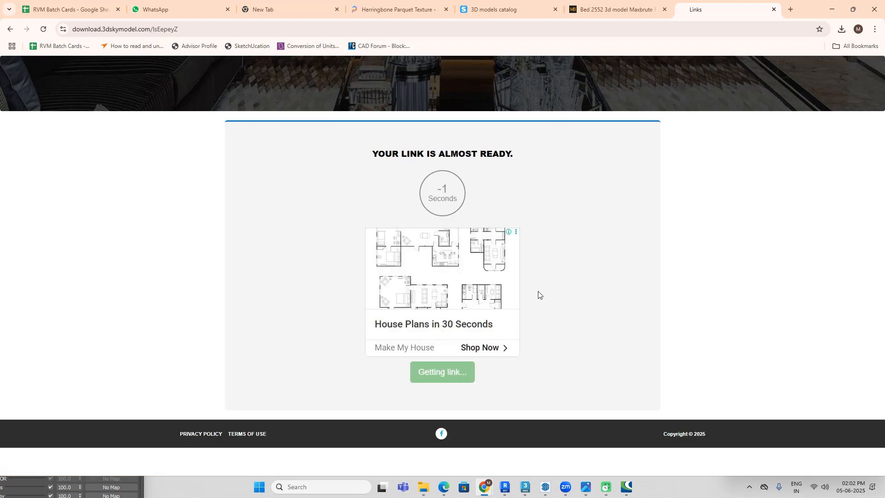
click(449, 373)
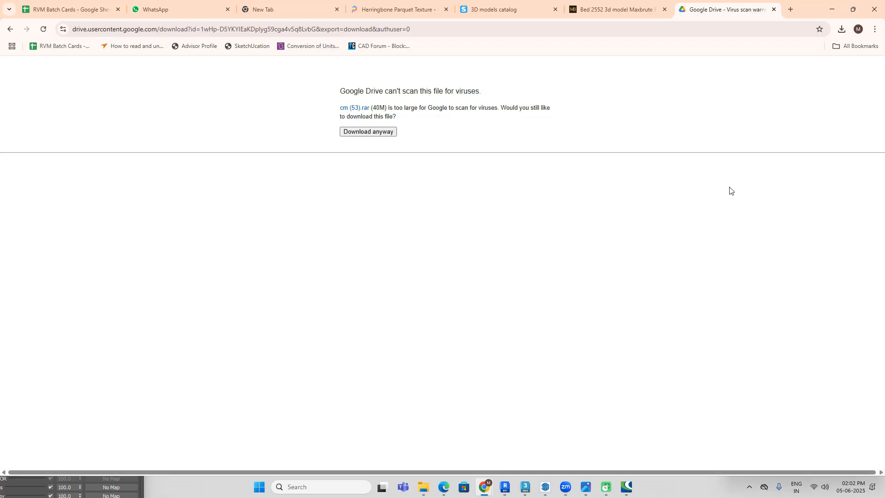
click(378, 134)
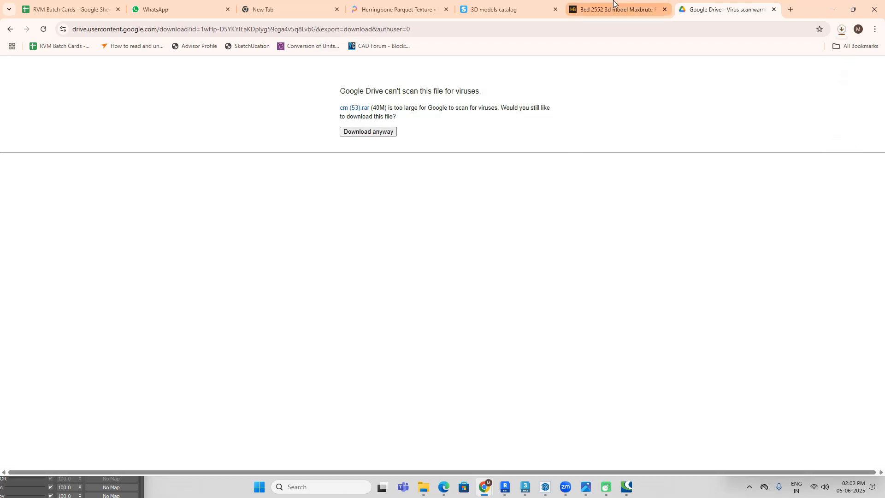
Step: Show the downloaded 658388.57f50bd919fc8.rar archive in the Downloads folder and rename it "curtain"
click(841, 30)
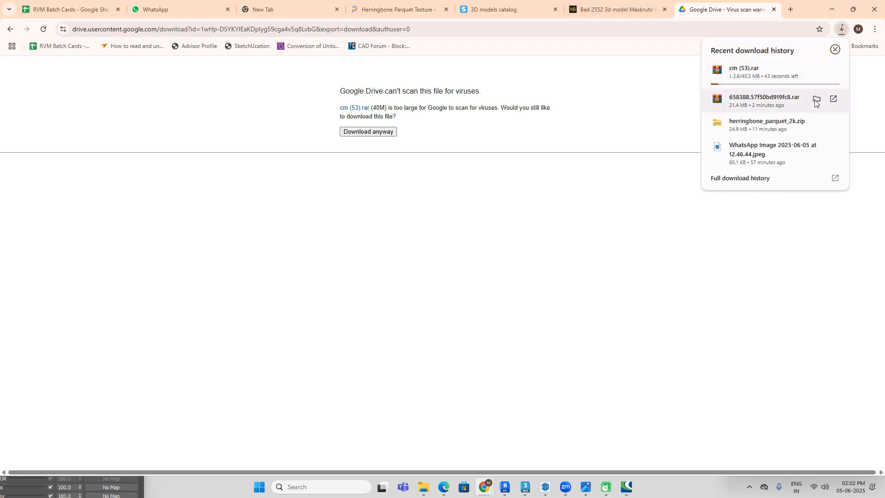
click(816, 97)
right_click(160, 193)
mouse_move(276, 354)
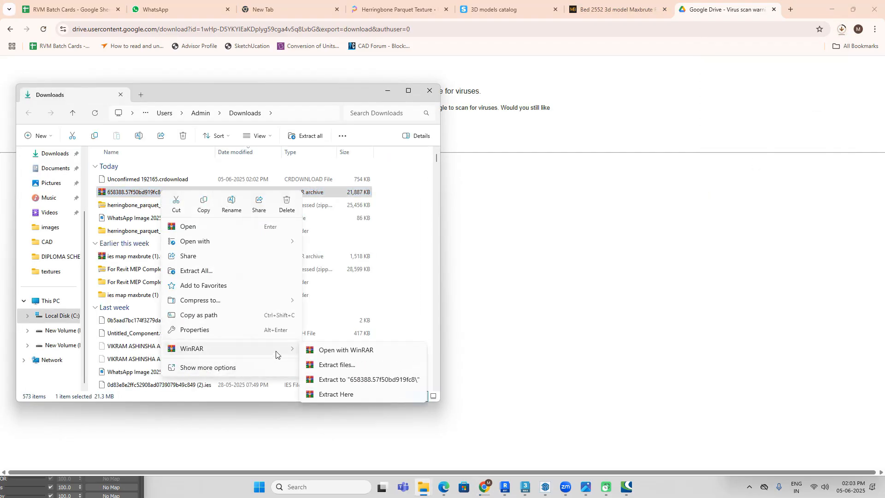
click(232, 202)
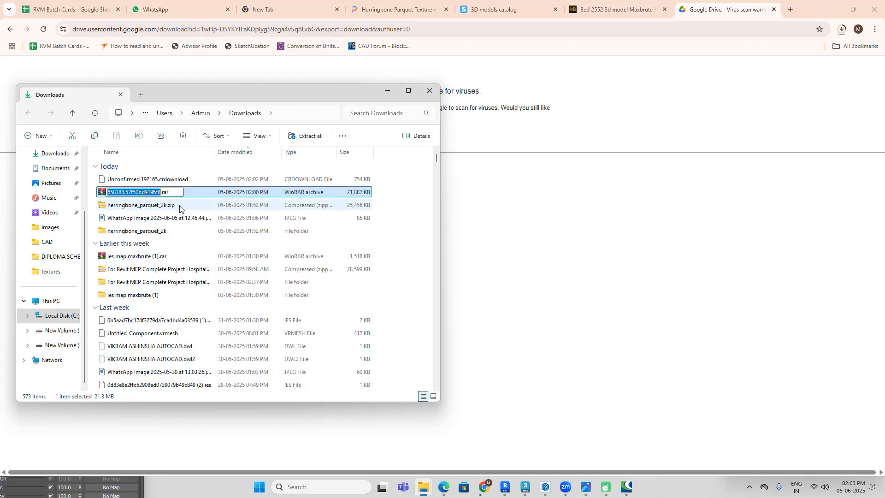
key(BackSpace)
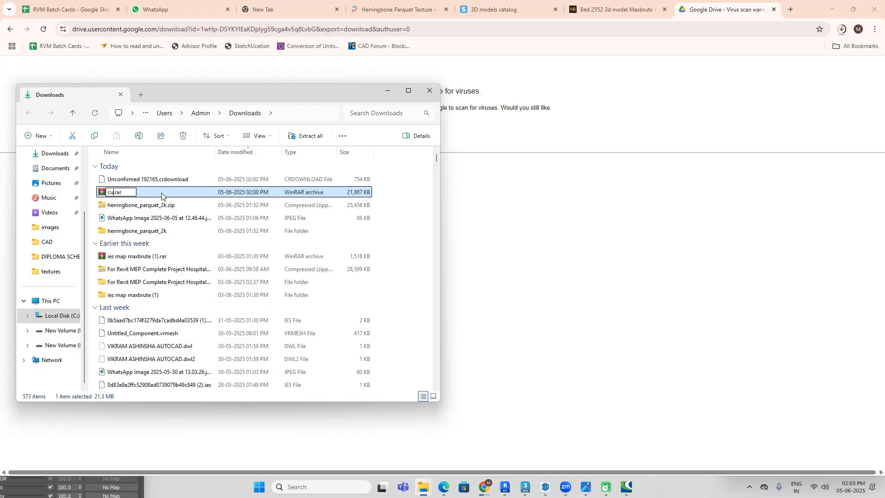
text(curtain)
key(Return)
Step: Extract the curtain archive with WinRAR into its own "curtain" folder
right_click(249, 197)
mouse_move(378, 354)
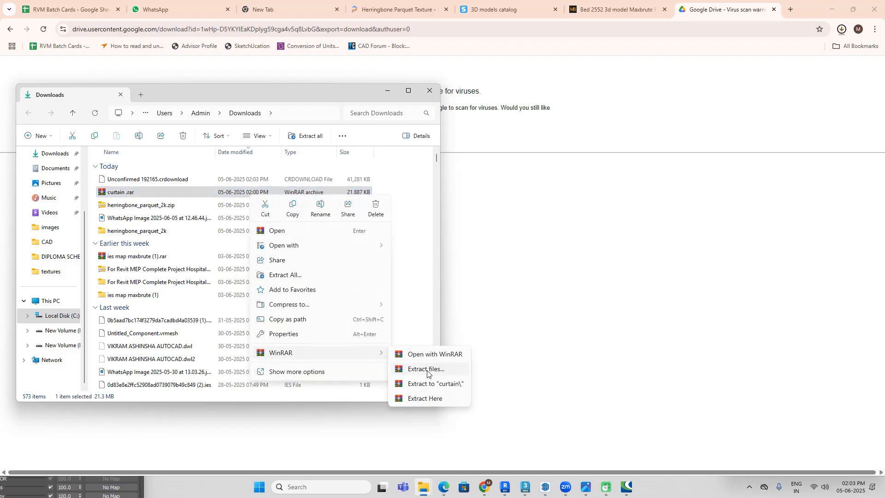
click(428, 384)
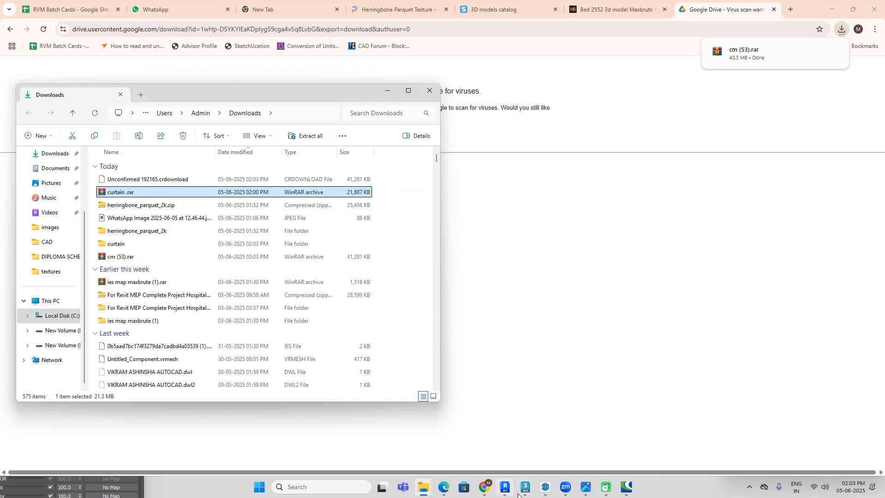
Step: Switch to 3ds Max and open curtains 1.max from the extracted curtain folder in Downloads for merging into the scene
click(524, 489)
click(8, 18)
mouse_move(65, 151)
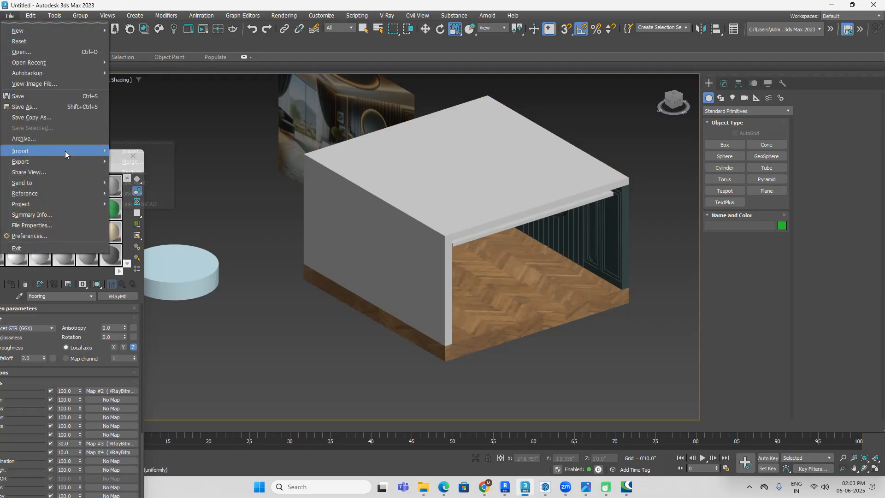
click(131, 162)
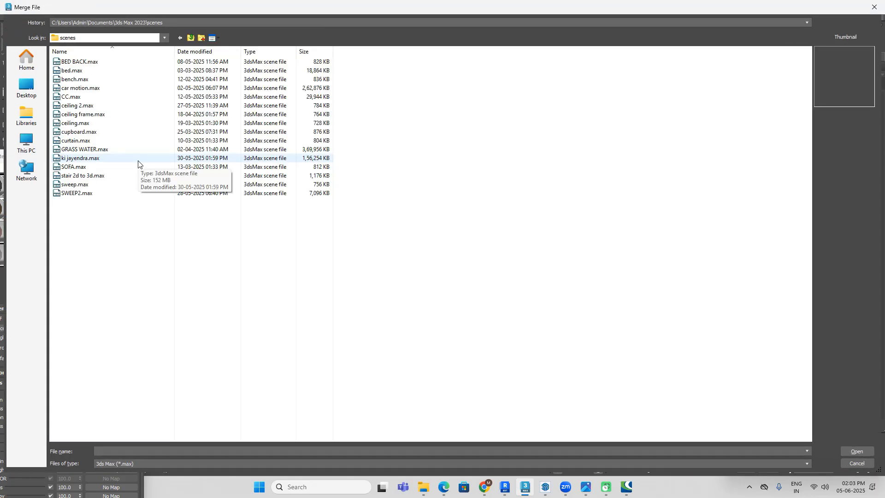
click(27, 86)
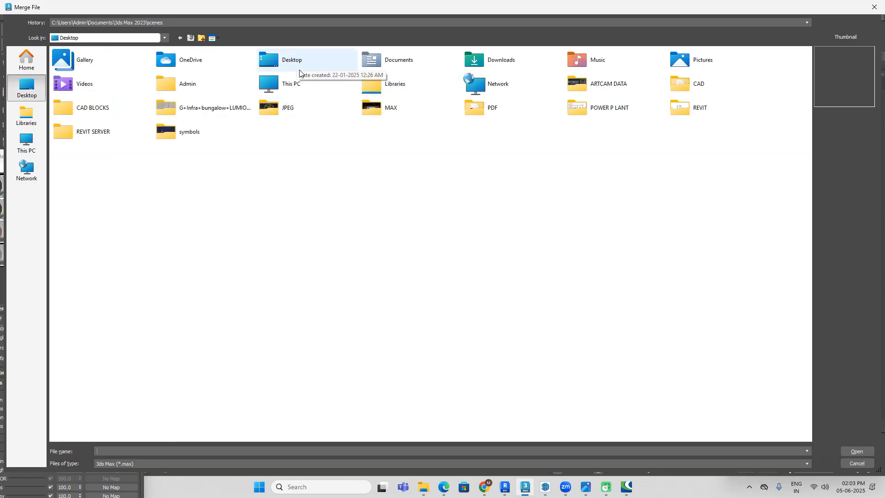
double_click(490, 62)
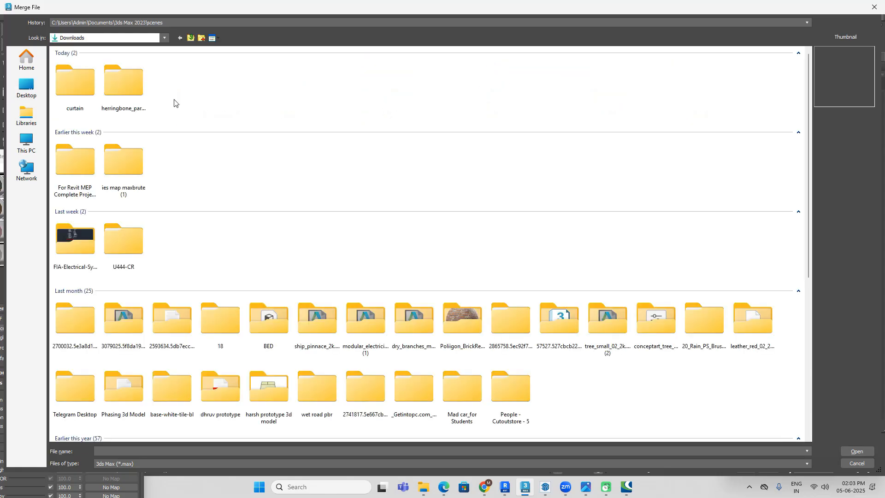
double_click(88, 87)
double_click(119, 76)
click(115, 73)
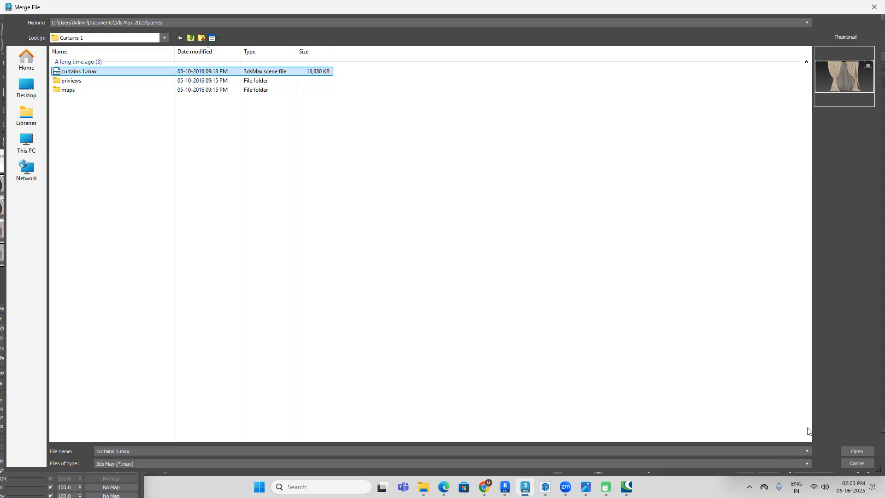
click(857, 451)
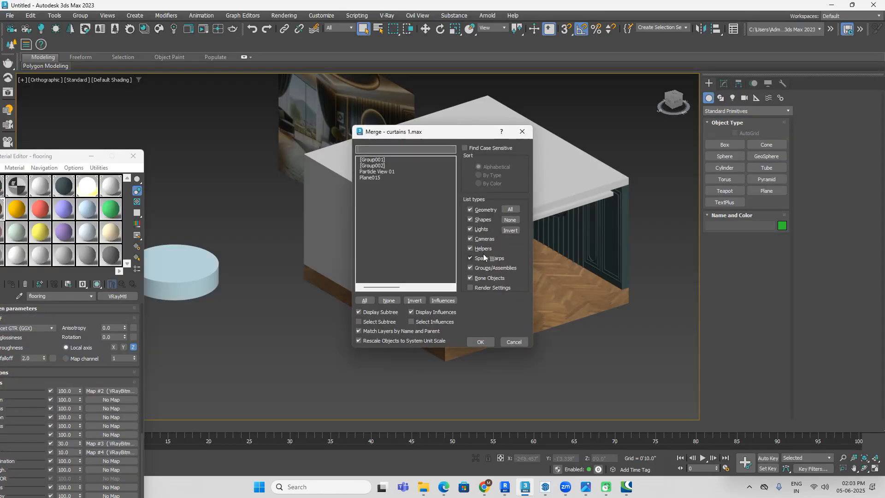
Step: Merge all objects of the curtain file into the scene, auto-renaming every duplicate name
click(365, 300)
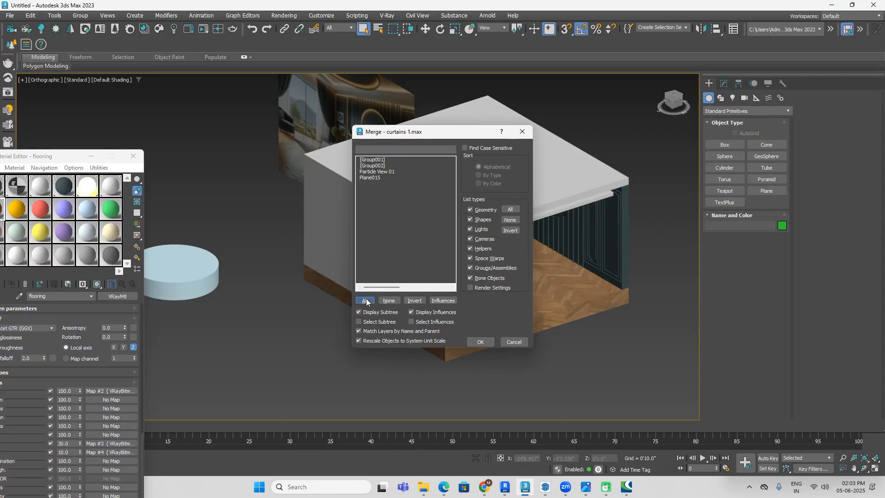
click(485, 341)
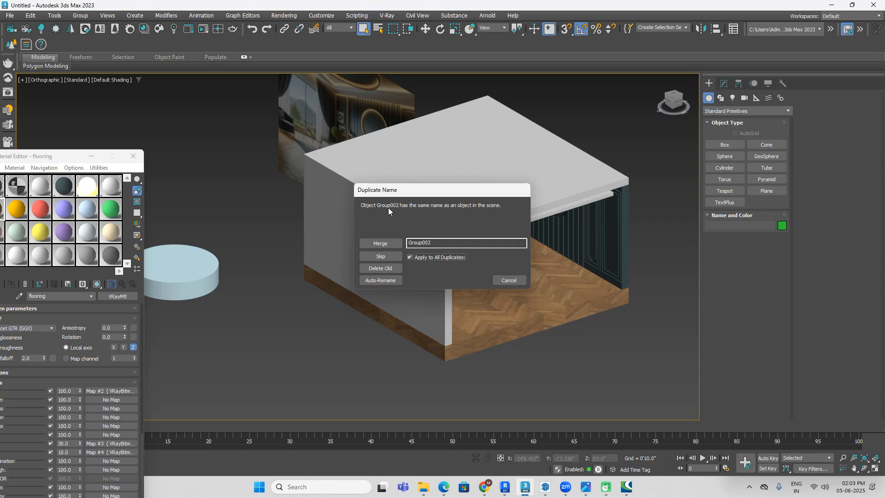
click(375, 281)
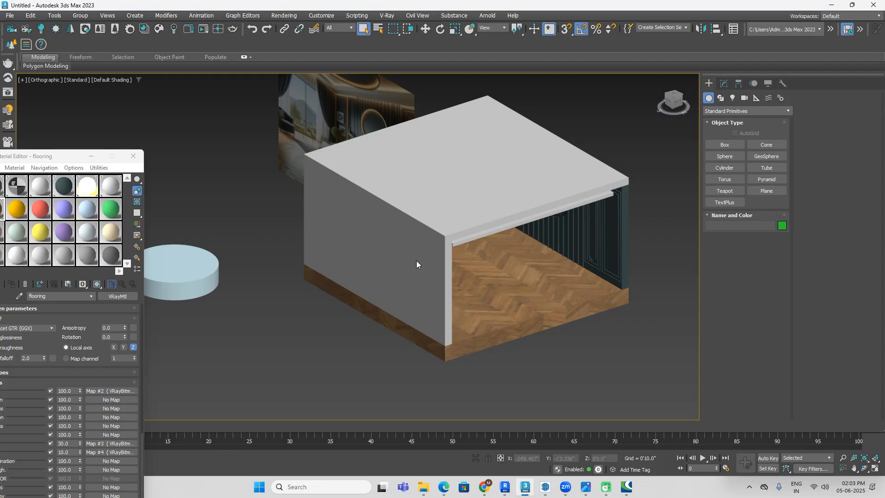
Step: Move the reference image plane about 26'11" in negative Y, away from the room's opening and the merged curtains
scroll(401, 260, down, 2)
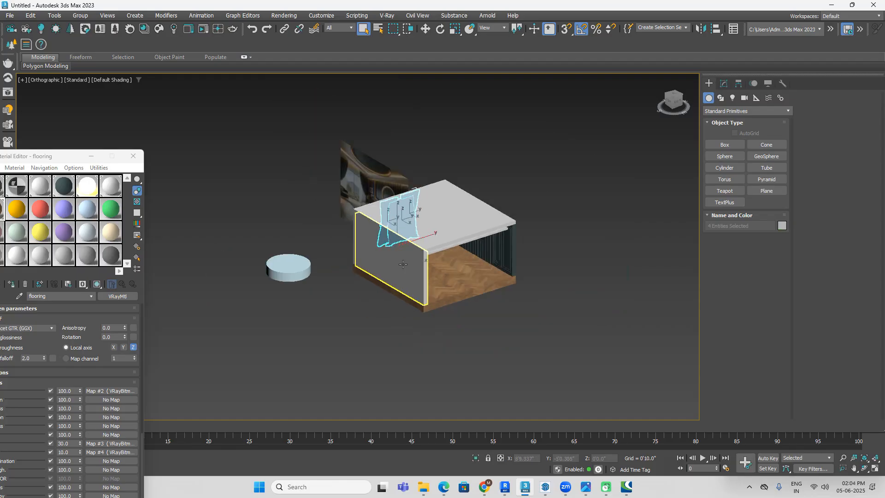
click(673, 92)
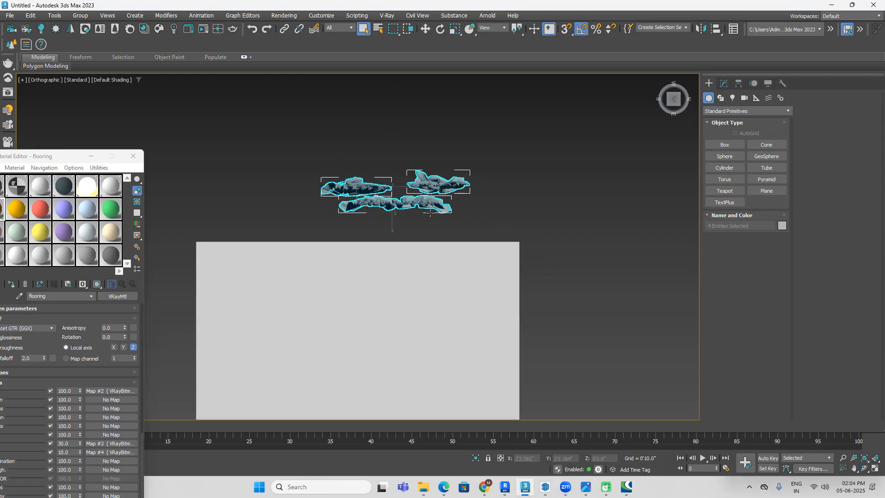
alt+middle_drag(549, 241, 494, 284)
click(616, 237)
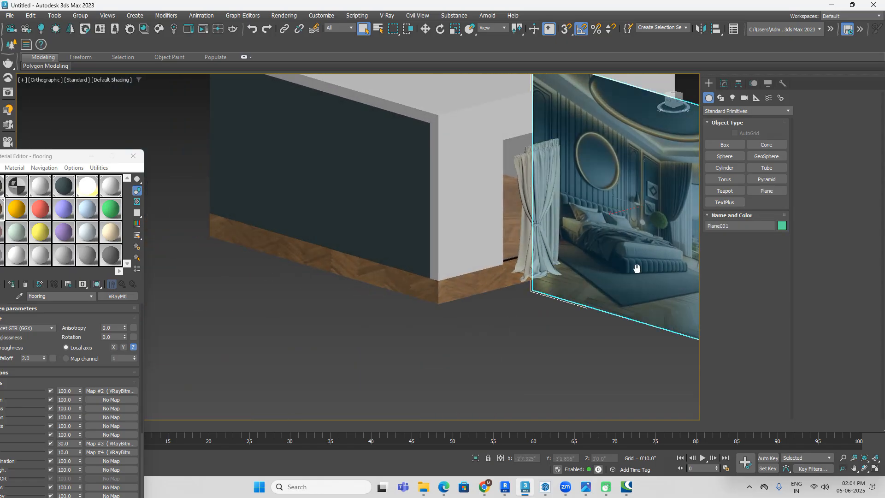
scroll(461, 268, down, 5)
key(w)
drag(386, 242, 544, 218)
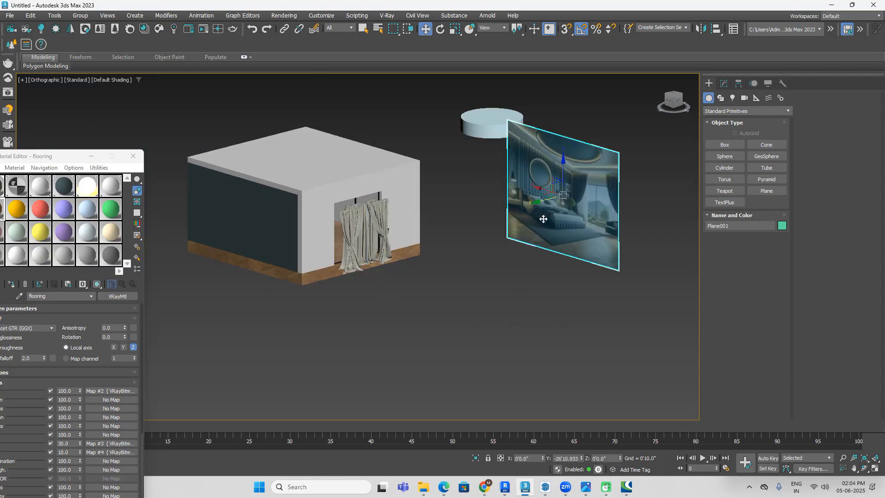
click(463, 238)
Step: Move the straight curtain panel inside the room along the window wall and place one copy of it at the wall's other end
scroll(377, 241, up, 6)
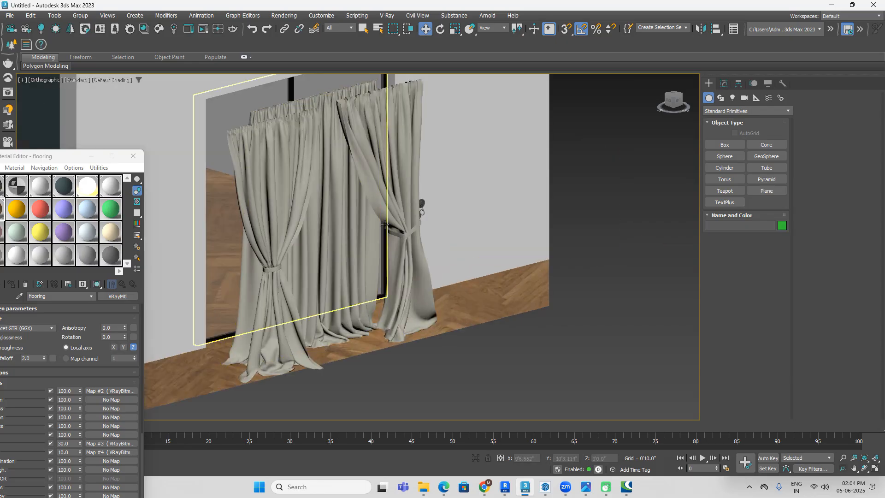
click(338, 149)
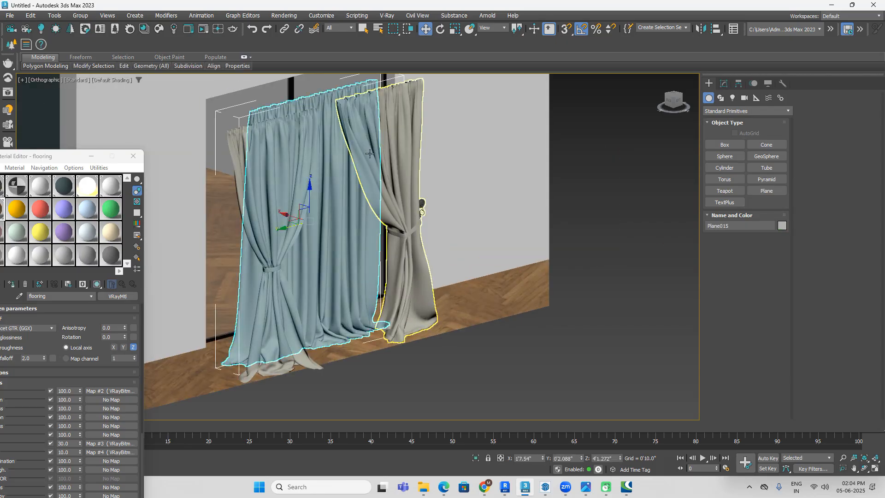
click(673, 96)
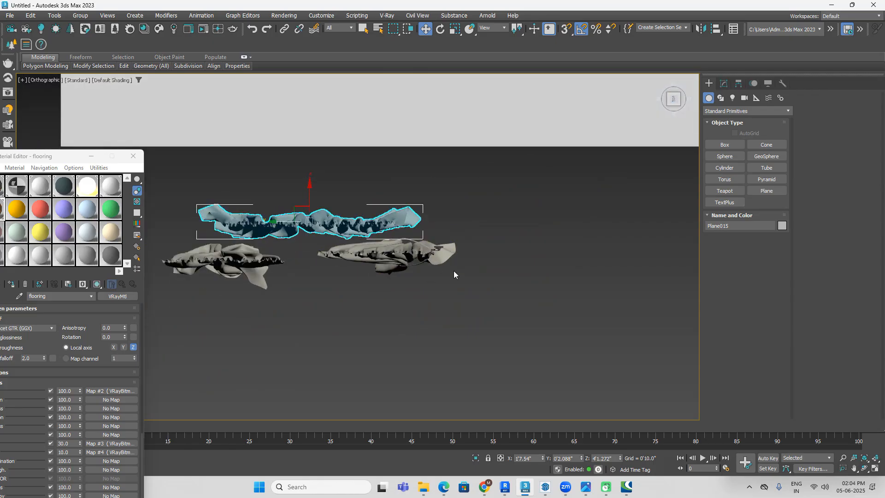
key(F3)
scroll(454, 270, down, 4)
mouse_move(394, 271)
mouse_down()
mouse_move(395, 200)
mouse_move(316, 221)
mouse_move(482, 222)
mouse_up()
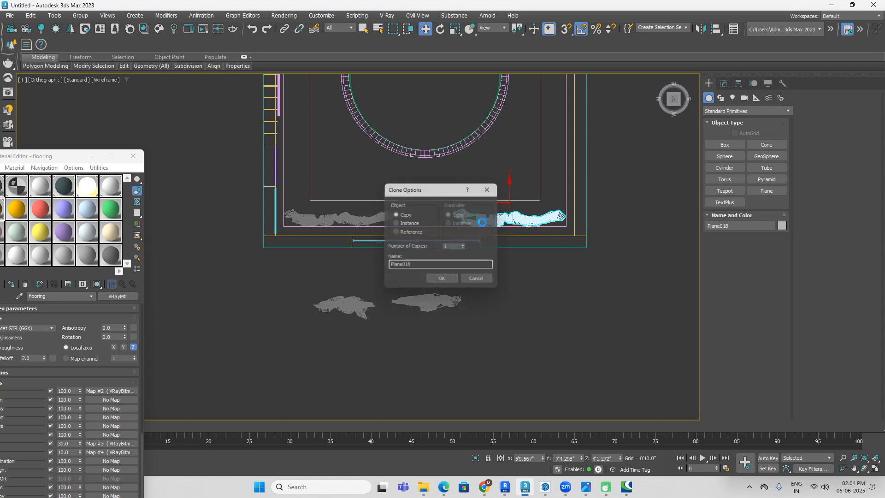
click(444, 281)
Step: Place another copy of the straight curtain between the two side panels and scale it down to fit the gap
shift+drag(492, 220, 402, 221)
click(442, 282)
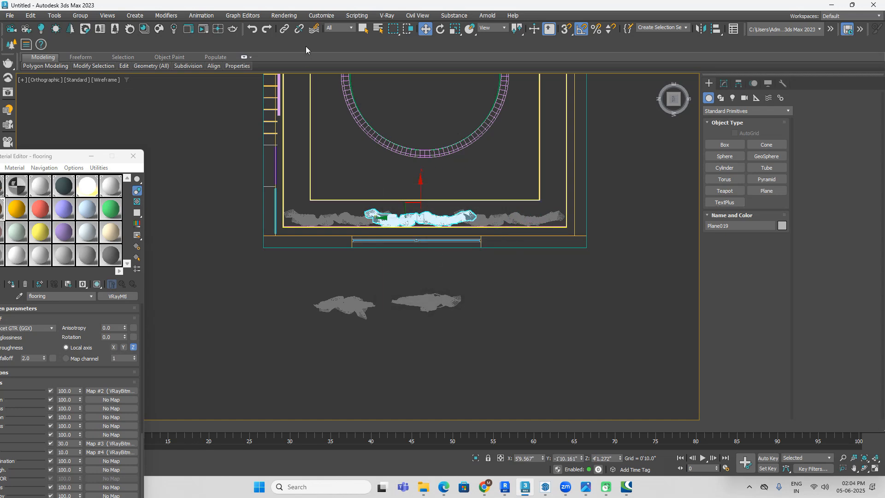
click(454, 28)
scroll(433, 190, up, 3)
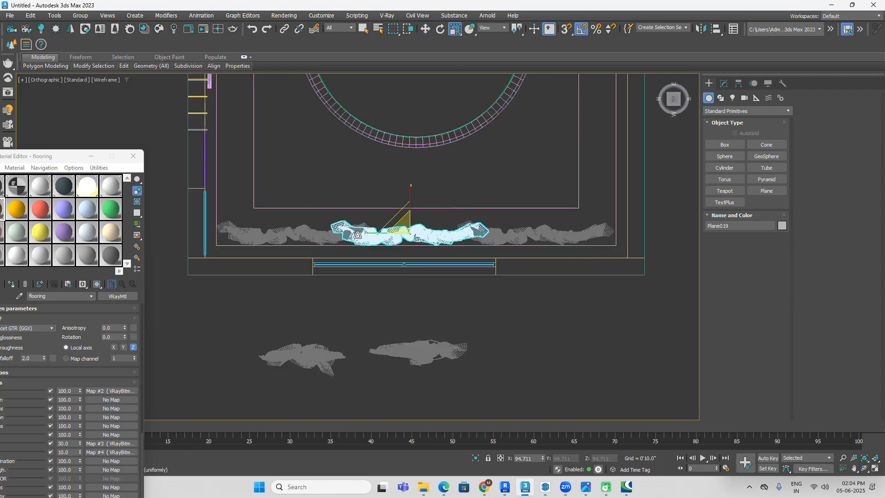
mouse_move(366, 231)
mouse_down()
mouse_move(385, 232)
mouse_move(376, 232)
mouse_up()
drag(413, 207, 392, 239)
Step: Move the two tied-back curtains into the room, one in front of each straight side panel
click(425, 29)
drag(430, 356, 570, 219)
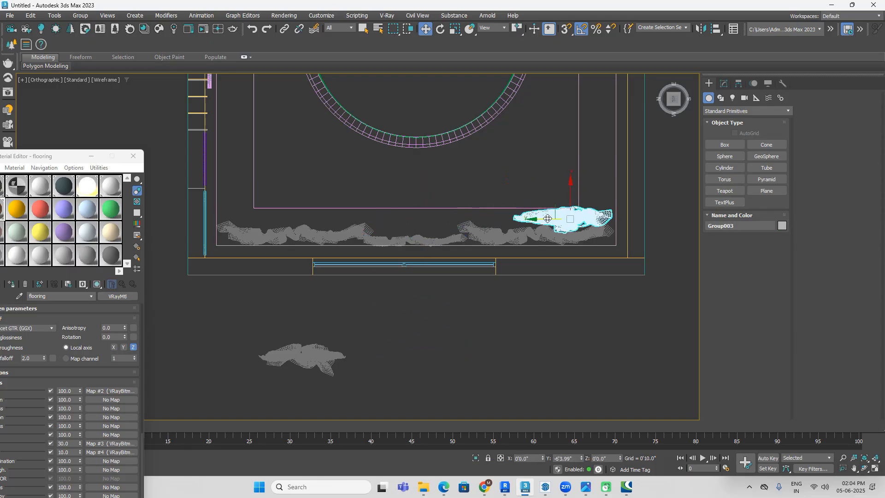
click(304, 351)
drag(317, 335, 252, 216)
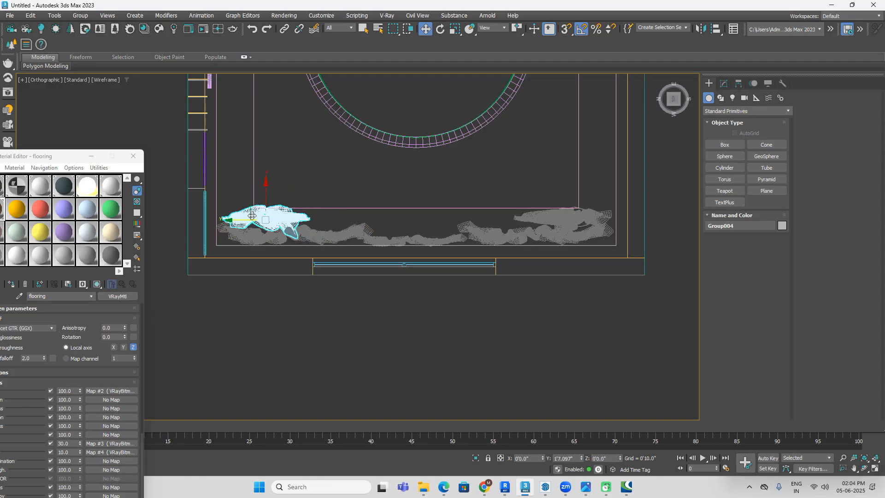
Step: Enlarge the middle curtain and lower it slightly so its height matches the side panels
scroll(365, 287, down, 5)
key(F3)
scroll(377, 296, down, 3)
alt+middle_drag(537, 353, 401, 275)
scroll(402, 277, up, 1)
click(499, 297)
middle_drag(479, 305, 540, 286)
click(672, 101)
click(484, 268)
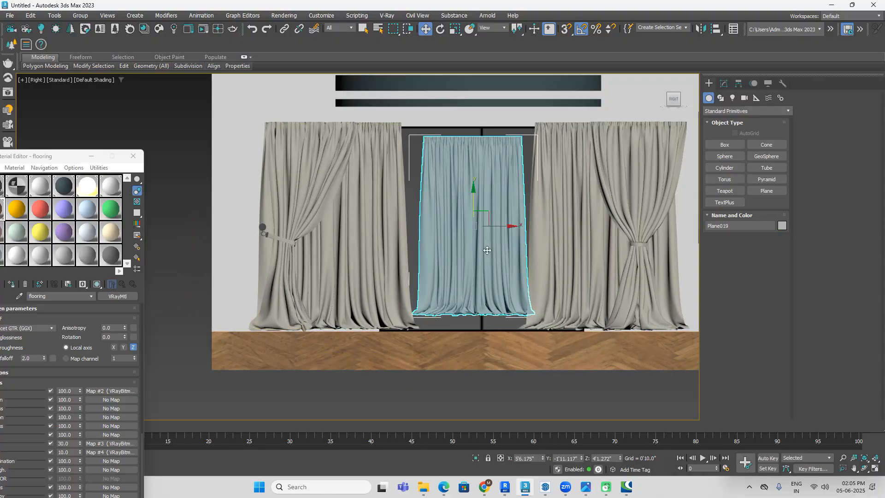
middle_drag(502, 239, 491, 229)
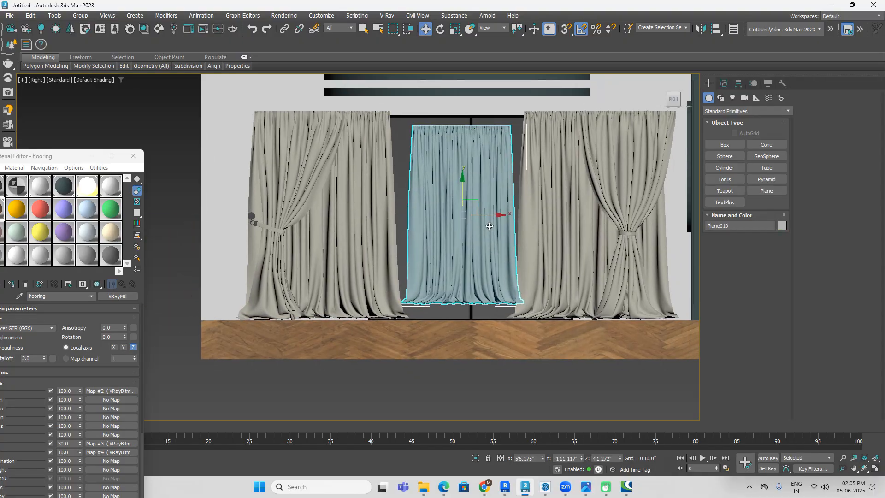
click(454, 29)
drag(458, 176, 459, 169)
click(428, 29)
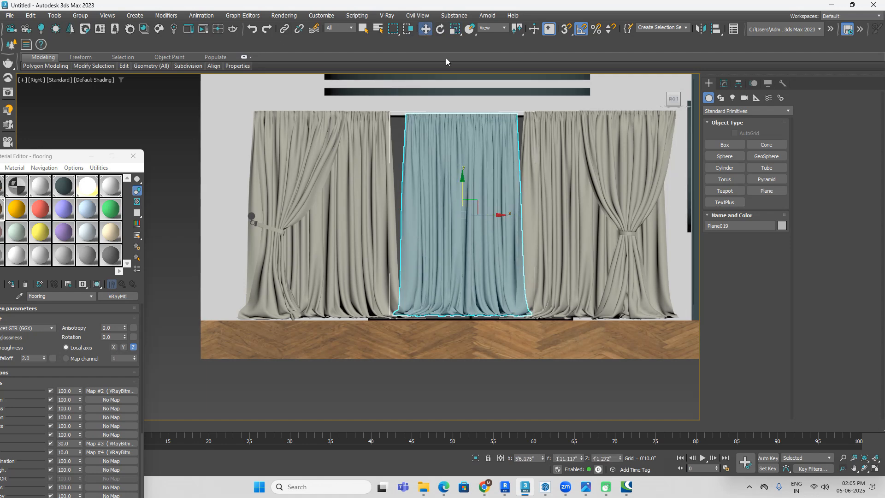
Step: Inspect the curtain arrangement from inside the room and compare it with the bedroom reference image
scroll(462, 190, down, 5)
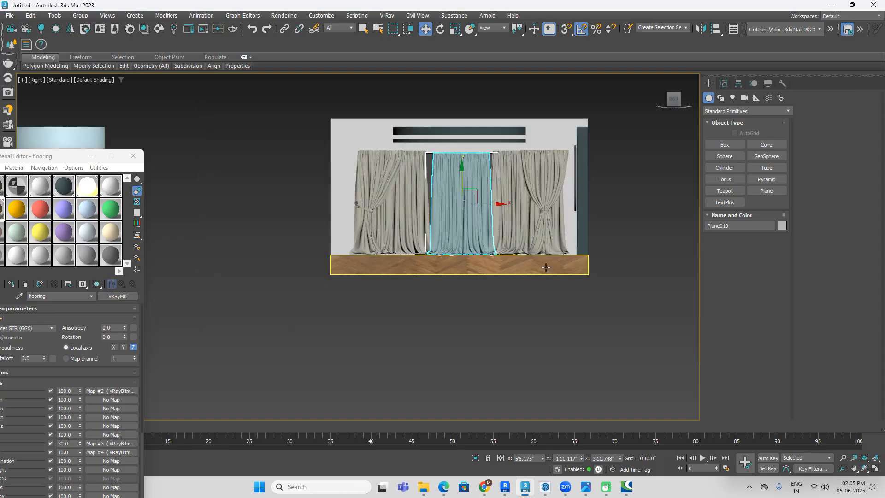
click(586, 324)
alt+middle_drag(586, 322, 585, 309)
scroll(435, 160, up, 7)
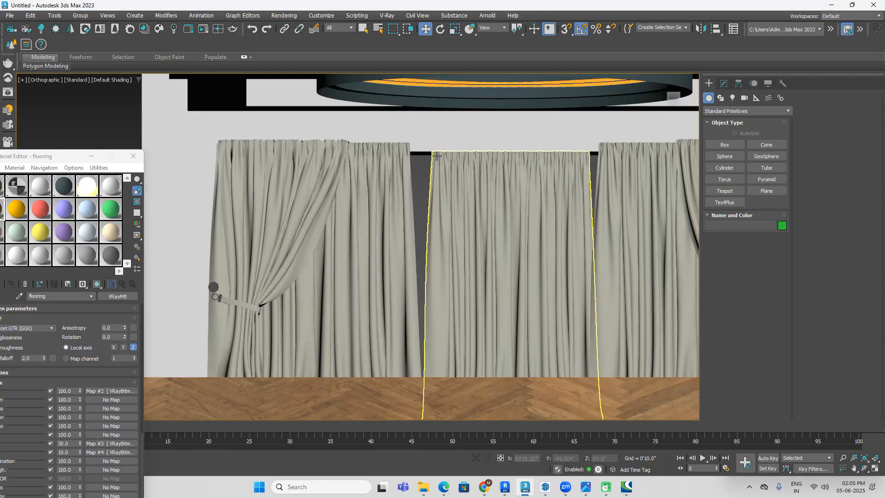
scroll(430, 140, down, 5)
alt+middle_drag(430, 140, 422, 192)
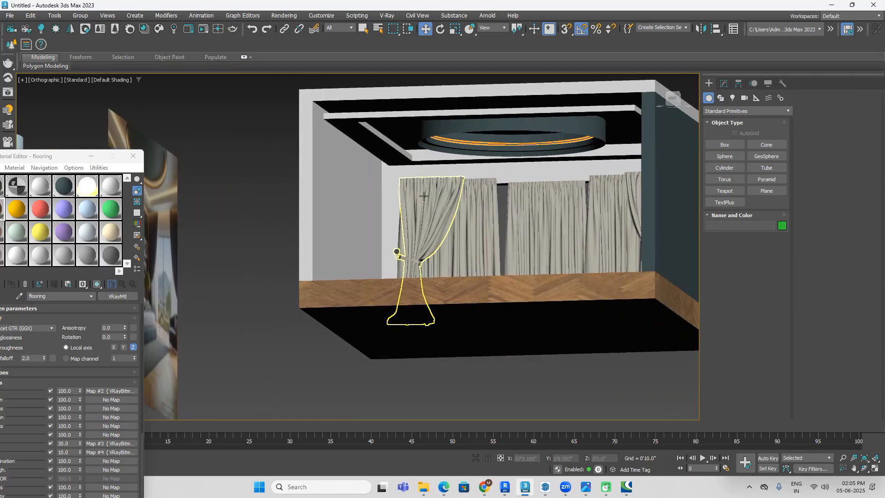
click(585, 488)
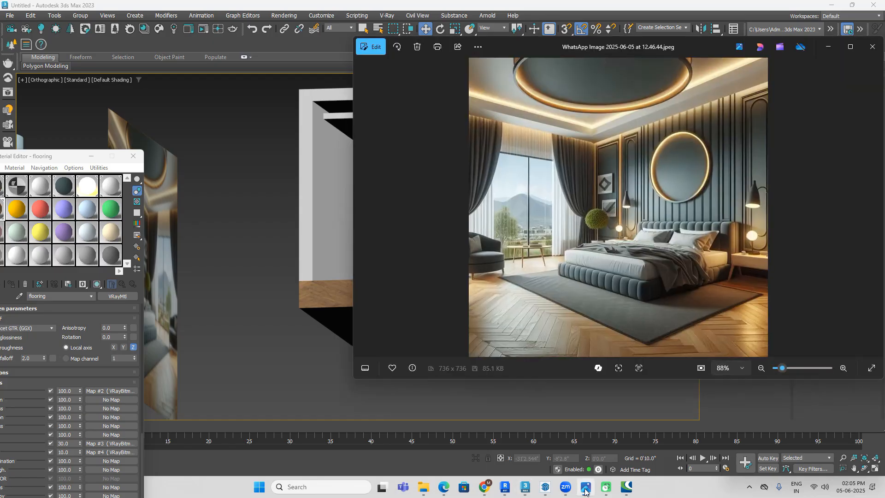
click(585, 489)
Step: Try to raise the curtain panels together toward the ceiling
click(645, 230)
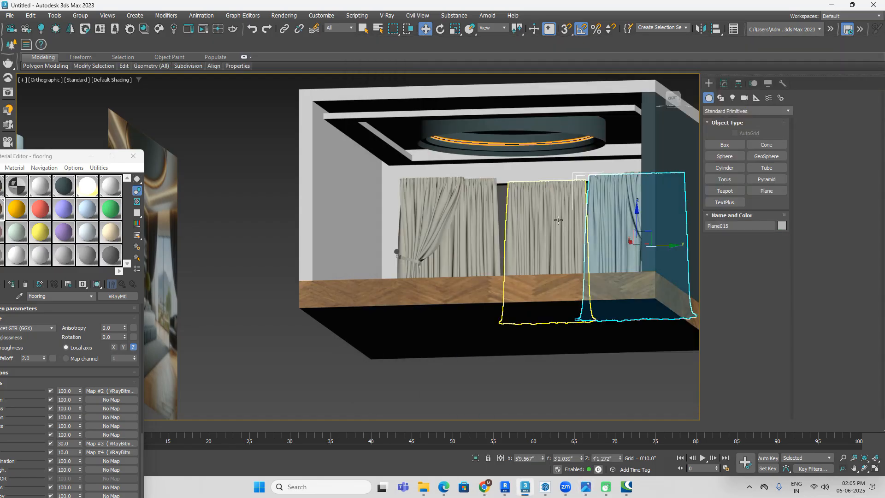
ctrl+click(503, 220)
ctrl+click(478, 220)
ctrl+click(438, 216)
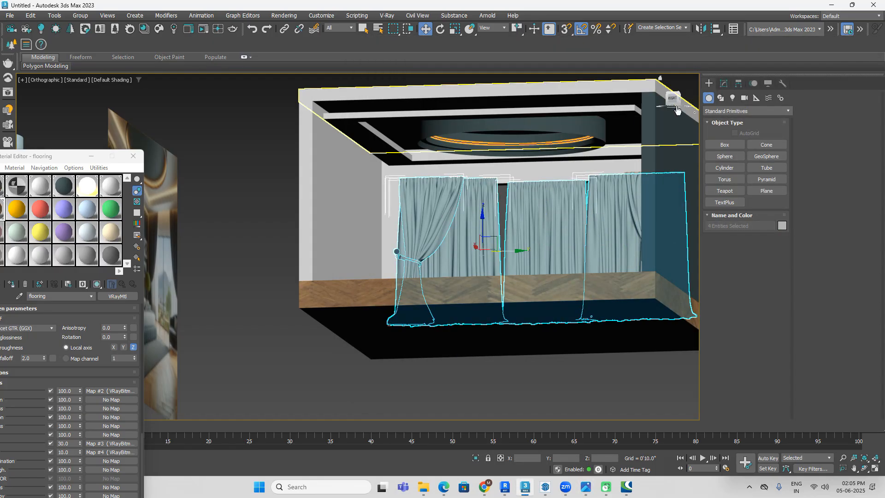
click(673, 97)
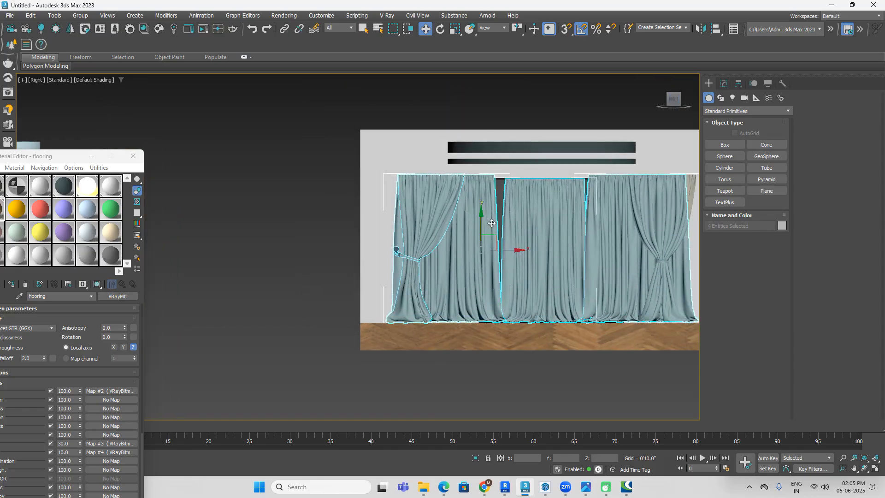
drag(481, 225, 480, 209)
key(ctrl+z)
Step: Delete the middle straight curtain covering the window opening
click(571, 372)
click(544, 258)
key(Delete)
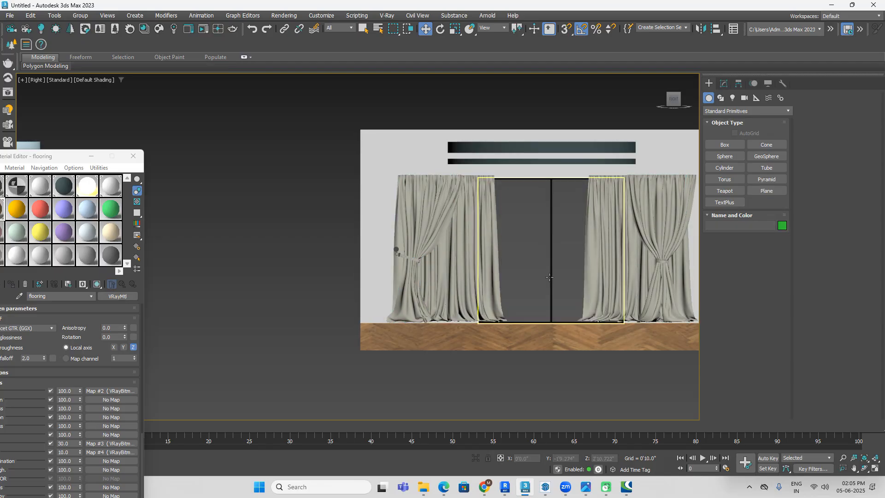
Step: Stretch both straight panels and the tied-back curtain nearest the dark wall vertically, and raise them so their hems rest on the floor
click(593, 273)
ctrl+click(488, 268)
ctrl+click(666, 243)
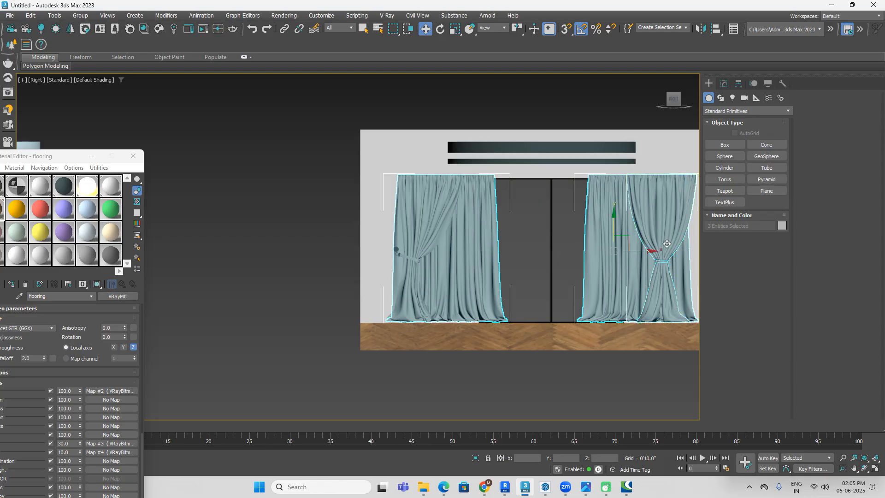
middle_drag(676, 316, 634, 301)
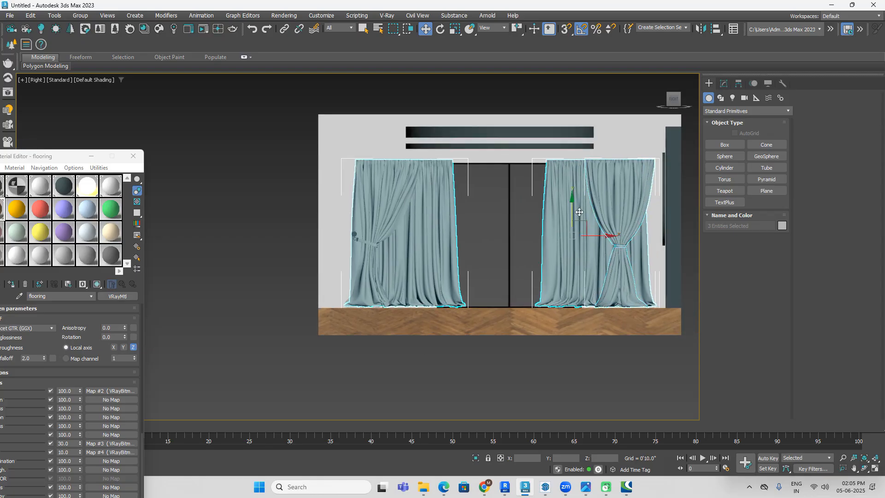
click(454, 29)
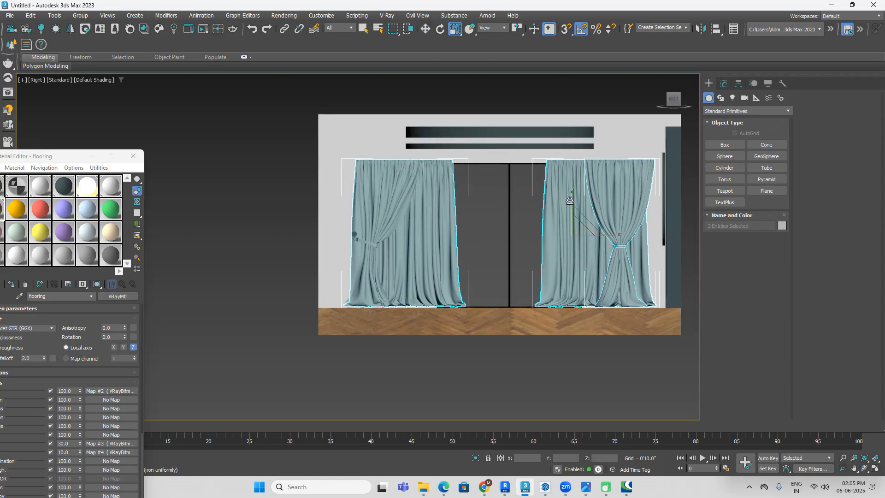
drag(572, 198, 572, 190)
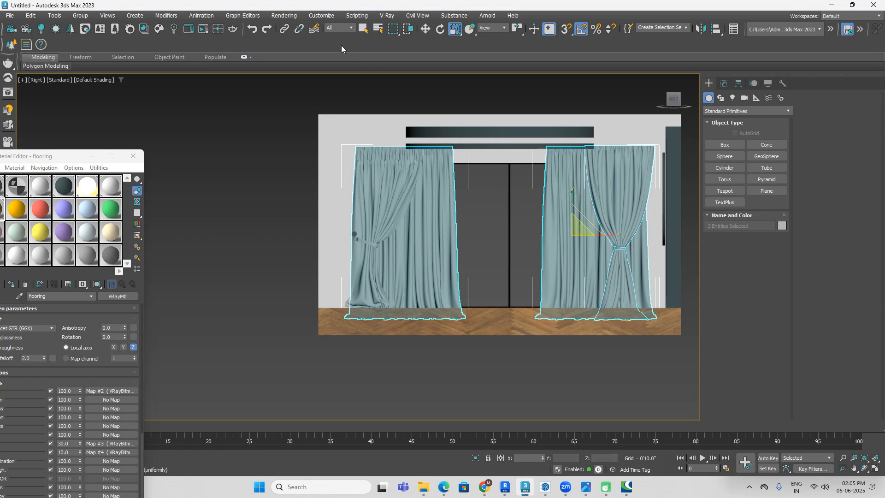
click(421, 31)
drag(573, 206, 570, 195)
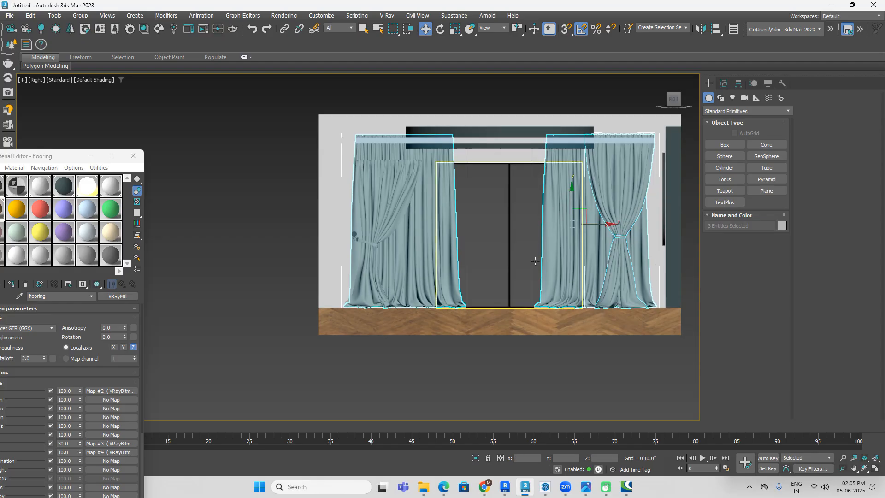
Step: Examine how the curtain tops meet the ceiling and how the panels sit against the window wall
click(552, 356)
middle_drag(552, 356, 548, 333)
key(F3)
key(F3)
scroll(421, 139, up, 6)
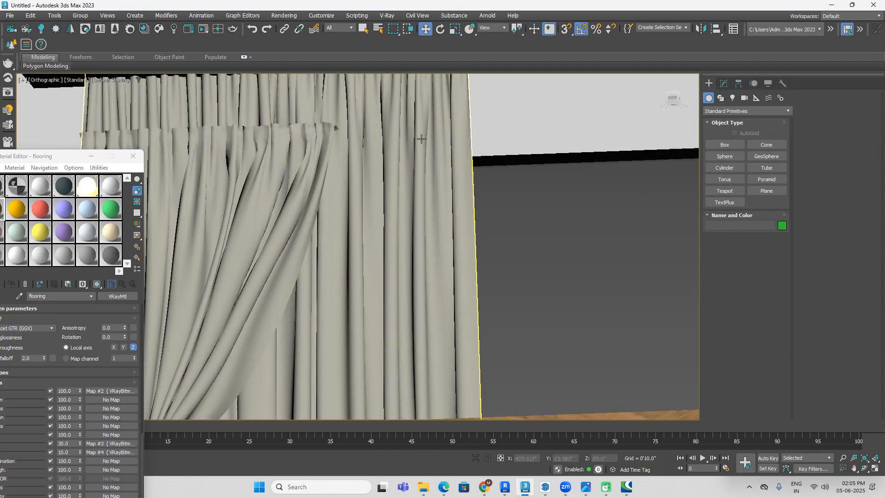
scroll(421, 138, down, 5)
click(425, 142)
scroll(369, 176, up, 6)
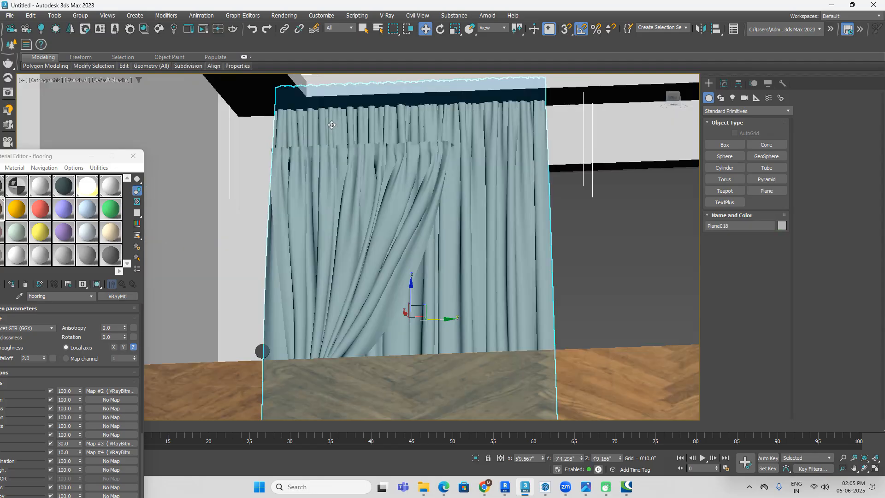
scroll(354, 177, down, 6)
ctrl+click(540, 177)
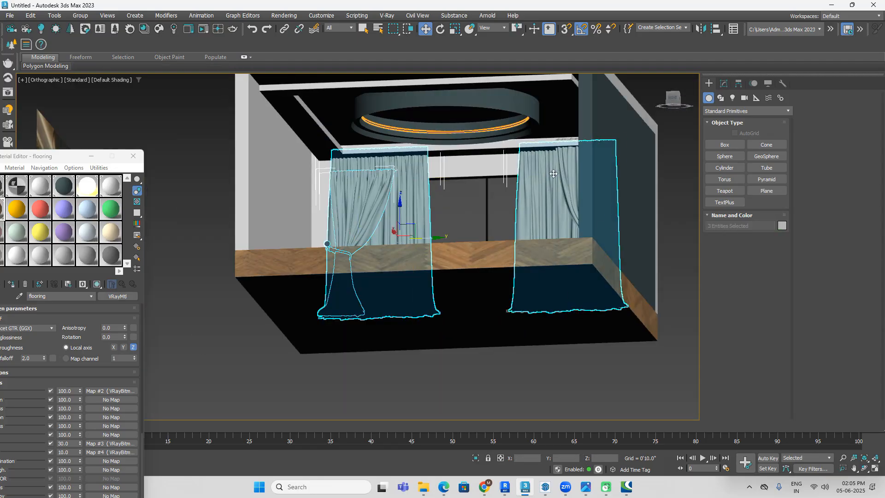
scroll(559, 173, down, 1)
alt+middle_drag(559, 173, 589, 157)
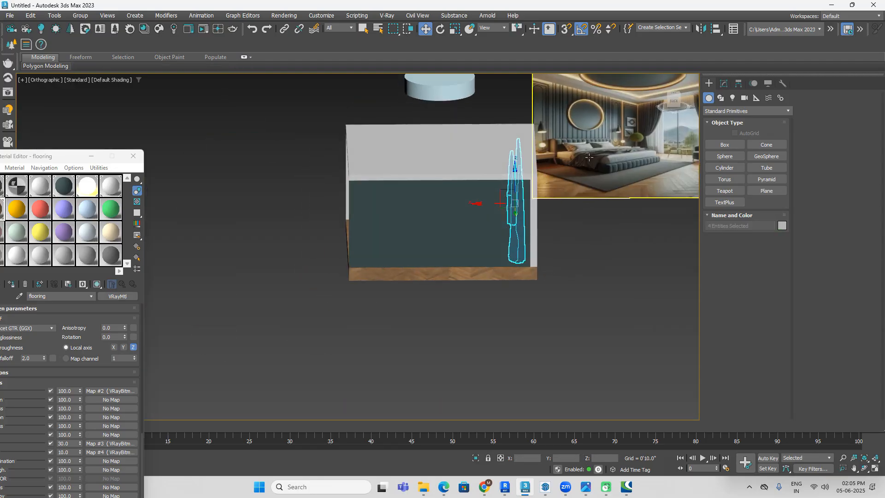
Step: Hide the roof slab covering the room
click(459, 133)
right_click(451, 131)
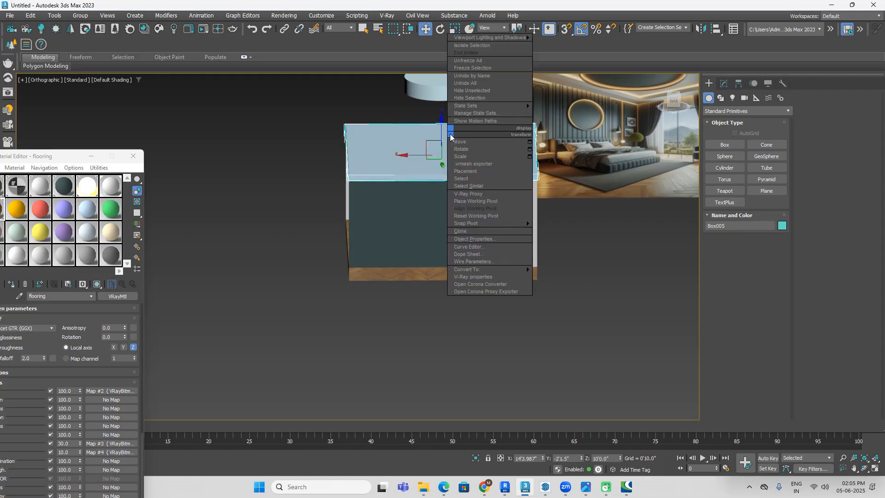
click(485, 98)
Step: Select all four curtain pieces in plan and move them along X closer to the window wall
alt+middle_drag(563, 231, 535, 225)
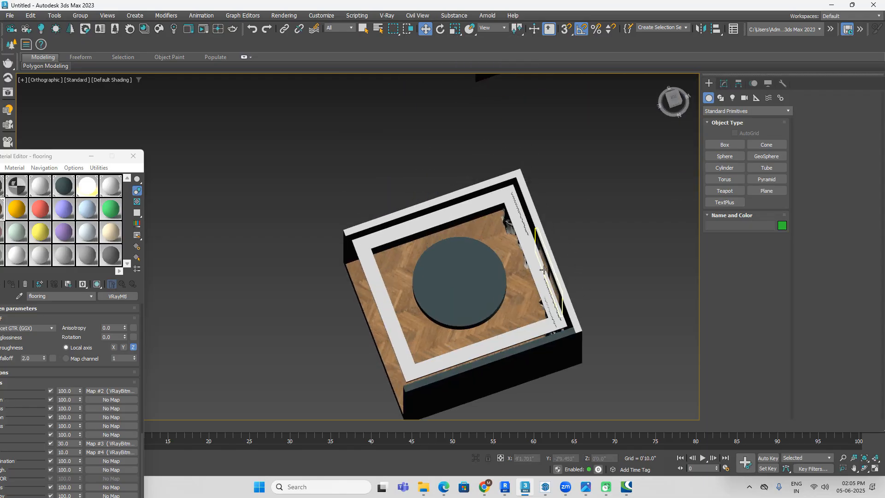
scroll(527, 223, up, 4)
click(568, 248)
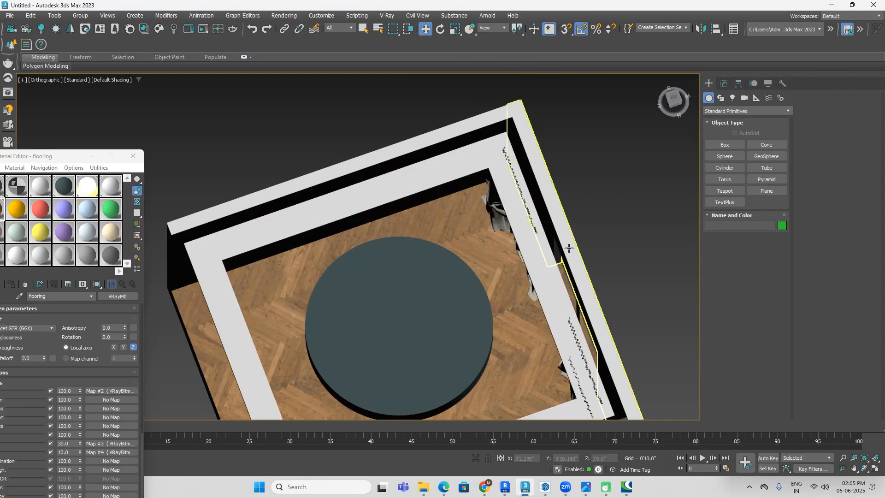
click(645, 137)
click(671, 102)
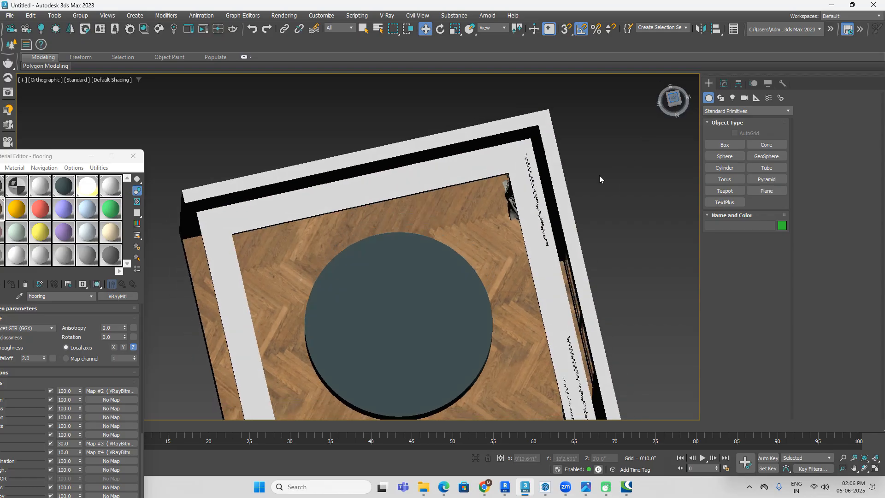
key(F3)
click(504, 178)
ctrl+click(492, 165)
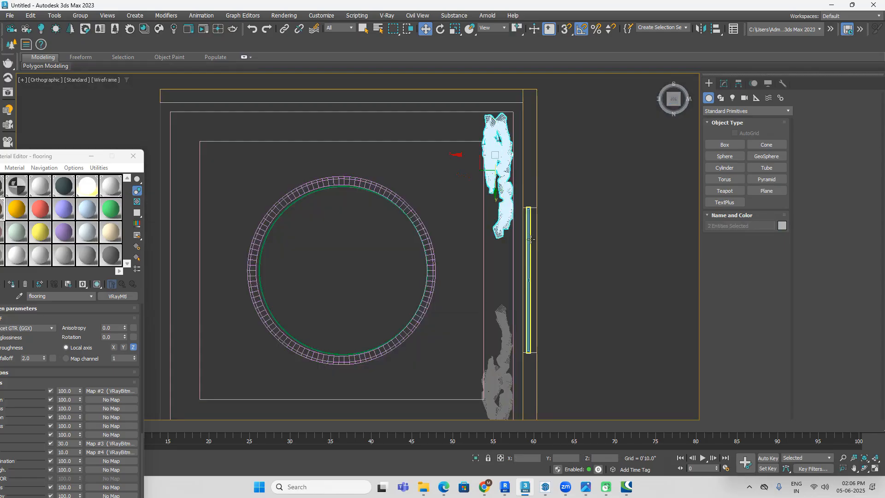
ctrl+click(501, 347)
ctrl+click(493, 370)
drag(481, 270, 495, 270)
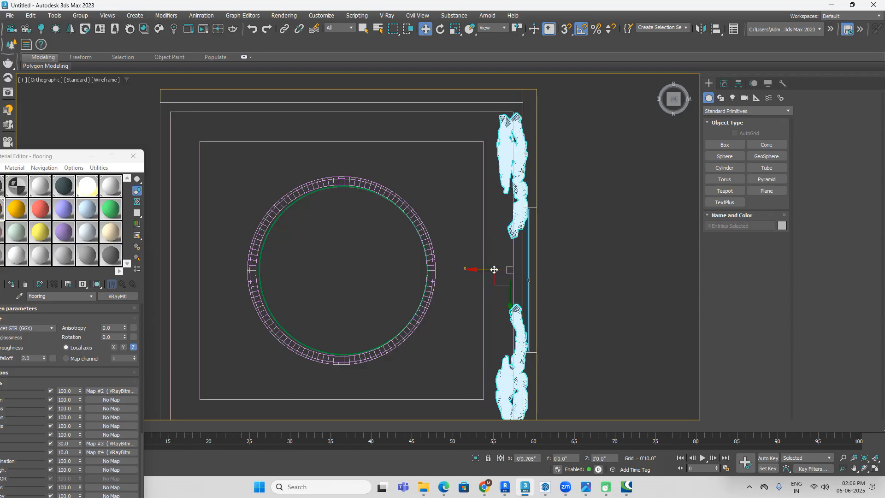
Step: Scale the four curtain pieces along X to reduce their depth
click(454, 29)
drag(474, 268, 485, 269)
click(425, 31)
Step: Delete the separate tied-back curtain group hanging in front of the curtain at one end of the window wall
click(581, 275)
key(F3)
scroll(565, 247, down, 2)
alt+middle_drag(552, 269, 627, 178)
click(627, 203)
scroll(584, 185, up, 4)
click(348, 157)
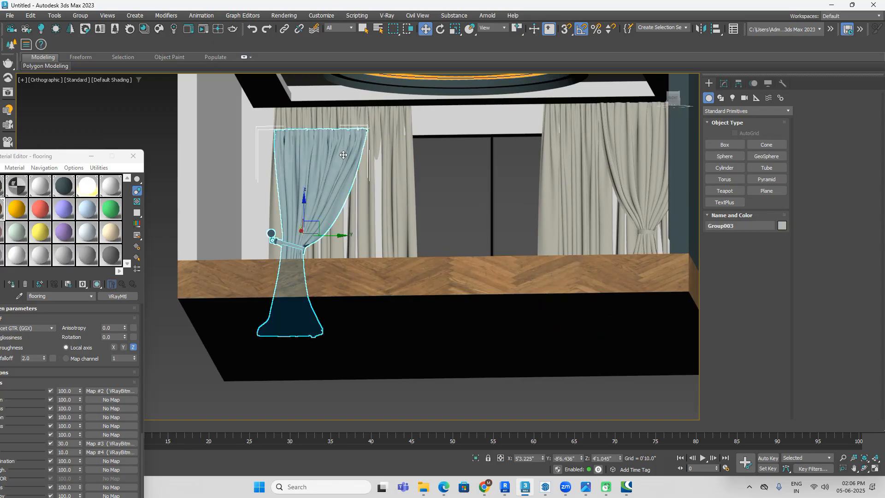
scroll(351, 157, down, 3)
click(668, 105)
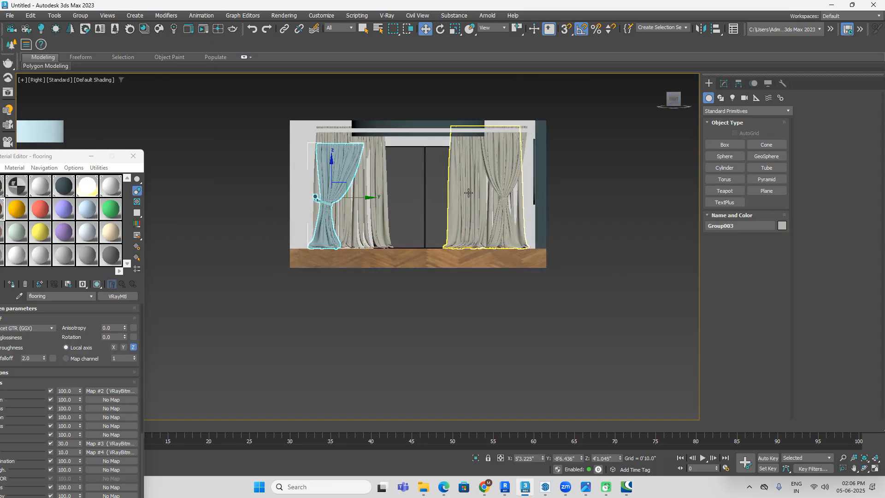
scroll(353, 193, up, 2)
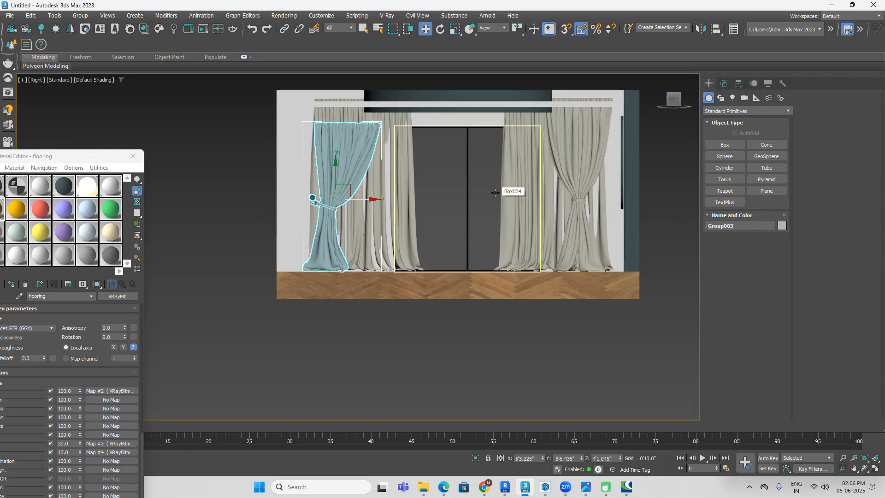
key(Delete)
Step: Select the two remaining curtains and move them together about 0'1.314" along X in plan
click(602, 191)
shift+drag(605, 191, 375, 193)
click(453, 282)
click(499, 348)
scroll(550, 211, up, 4)
click(530, 217)
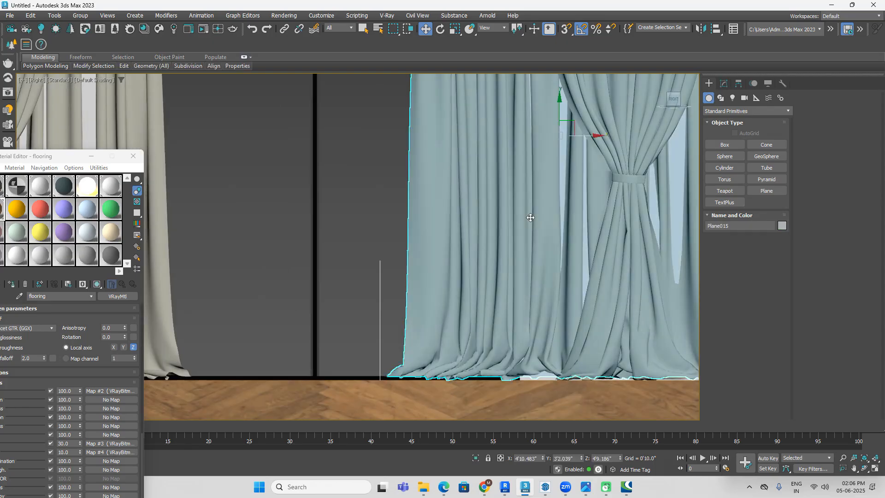
scroll(530, 217, down, 5)
ctrl+click(385, 221)
scroll(431, 225, down, 3)
alt+middle_drag(493, 191, 700, 136)
click(676, 93)
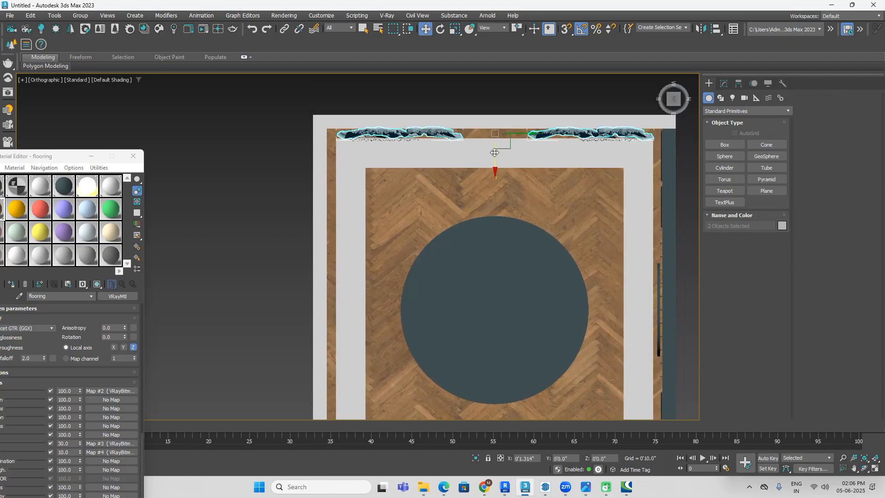
scroll(496, 154, down, 4)
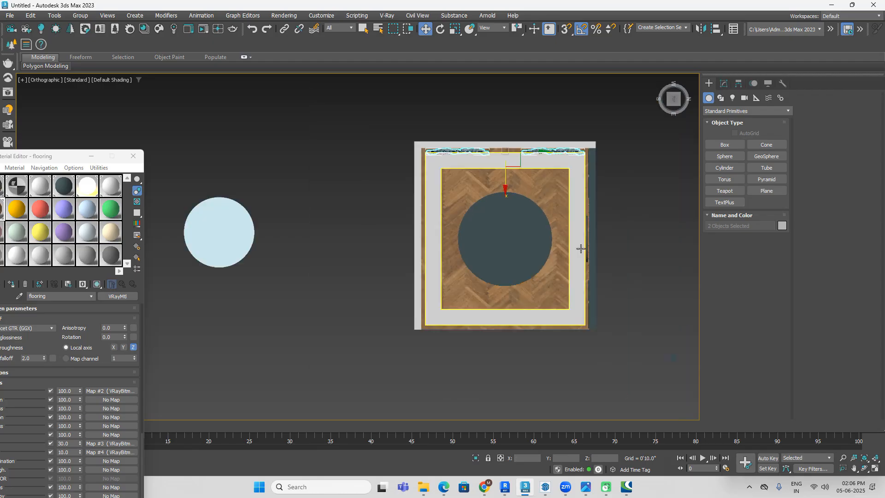
alt+middle_drag(496, 154, 589, 195)
Step: Clear the selection, unhide the roof slab and inspect the curtains from the open side of the room
click(677, 125)
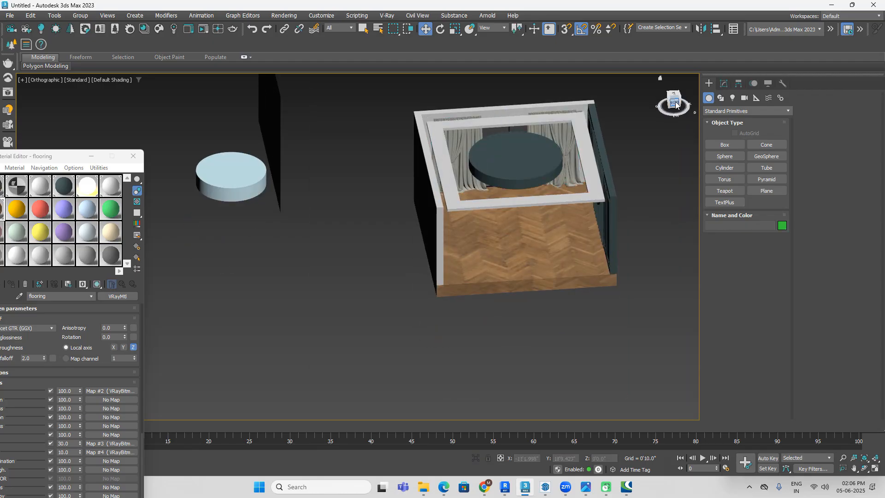
click(676, 105)
scroll(563, 199, up, 4)
alt+middle_drag(616, 216, 506, 264)
right_click(625, 147)
click(648, 108)
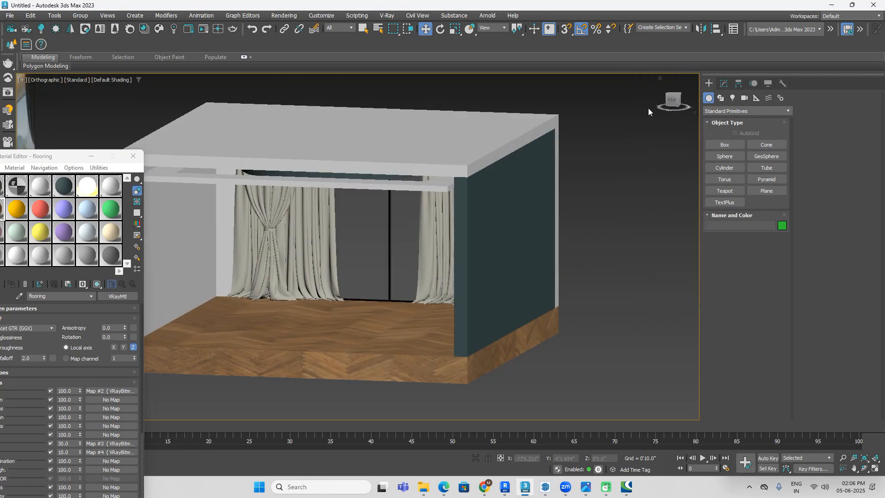
alt+middle_drag(584, 281, 599, 264)
alt+middle_drag(548, 289, 498, 266)
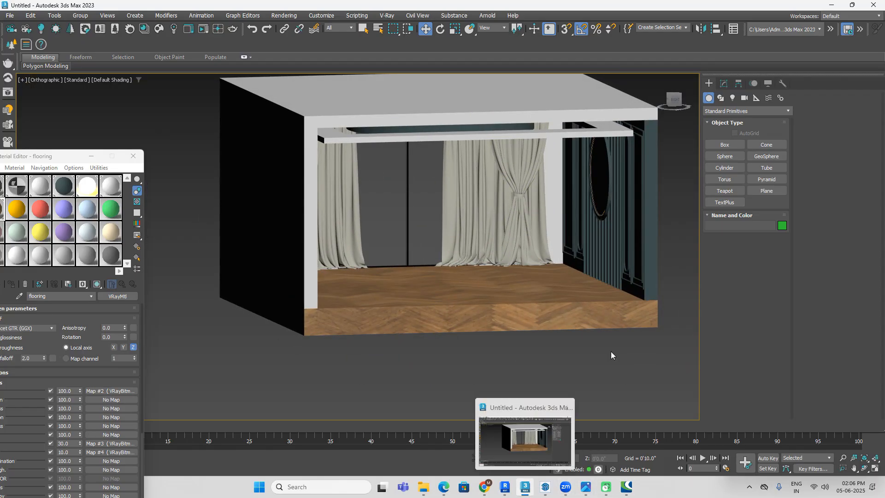
Step: Switch to Chrome, show the downloaded cm (53).rar in its folder and extract it to a cm (53) folder
mouse_move(423, 488)
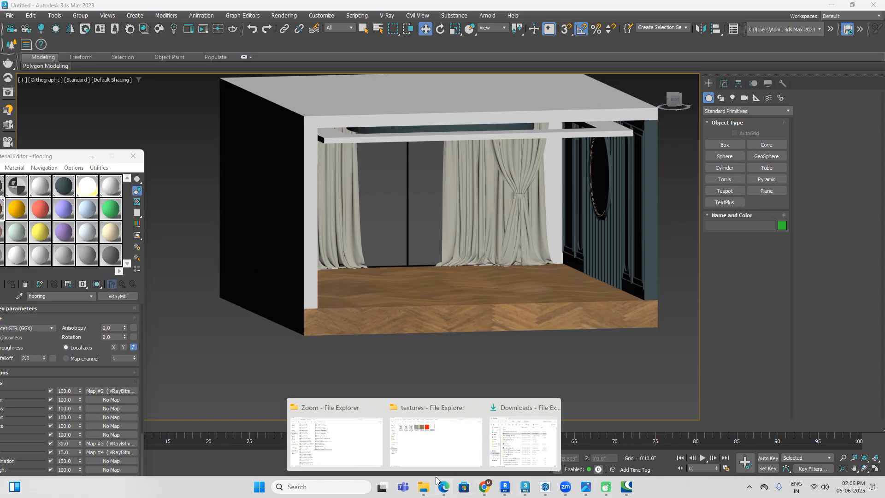
click(509, 449)
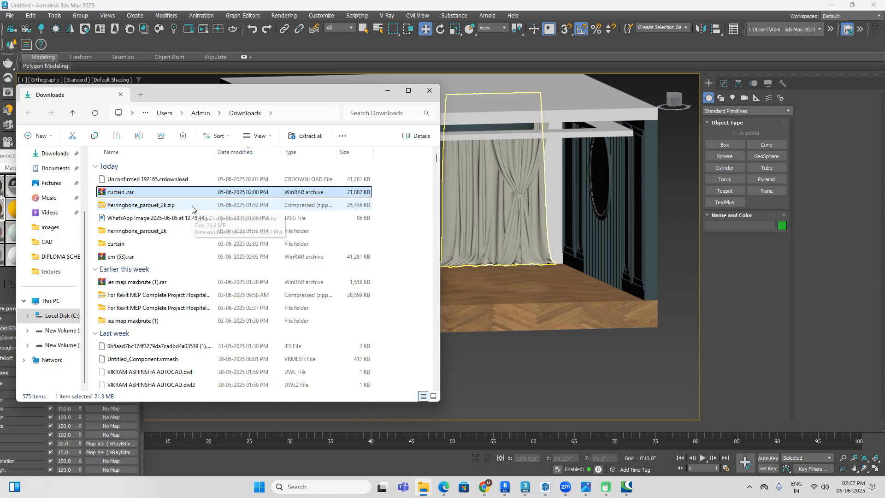
drag(318, 97, 563, 95)
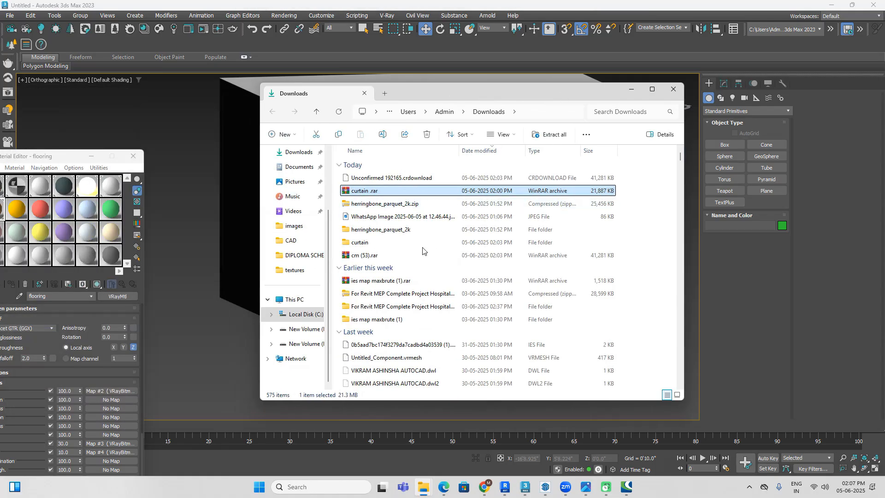
mouse_move(490, 489)
click(537, 429)
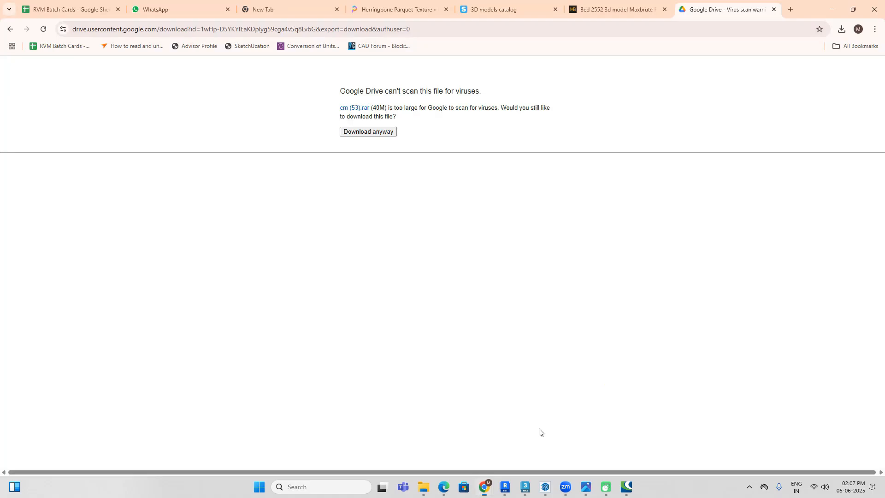
click(842, 32)
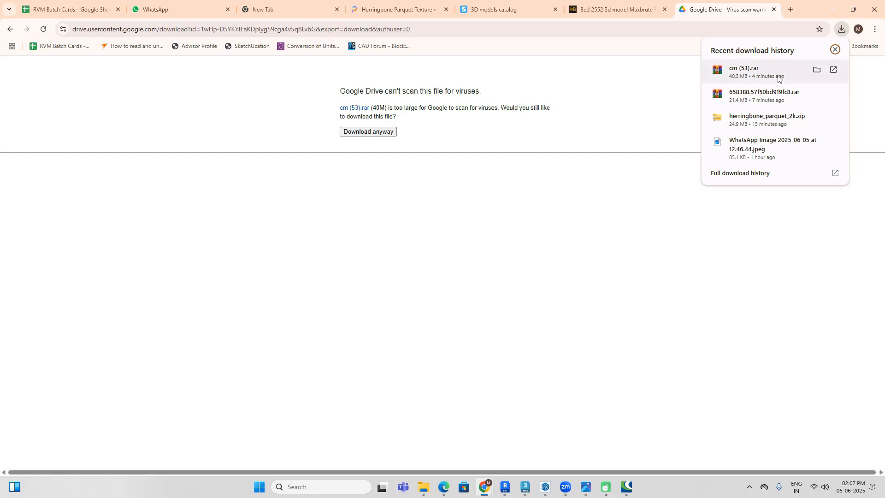
click(817, 70)
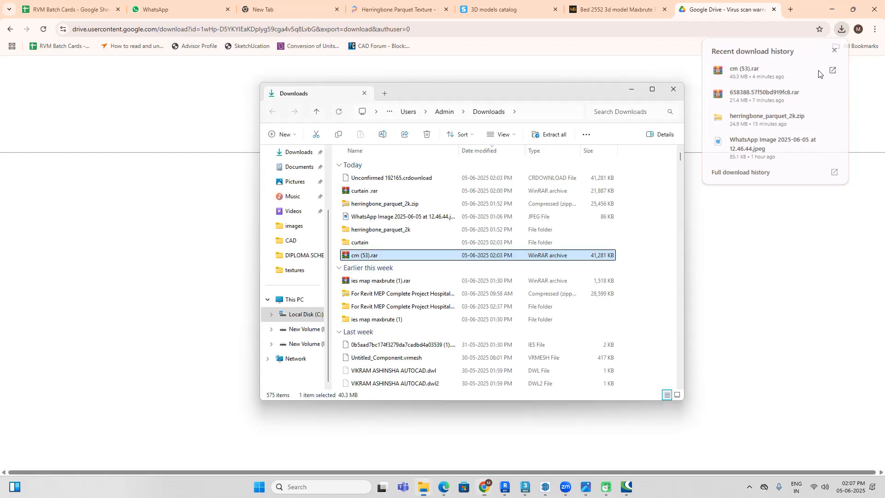
right_click(476, 255)
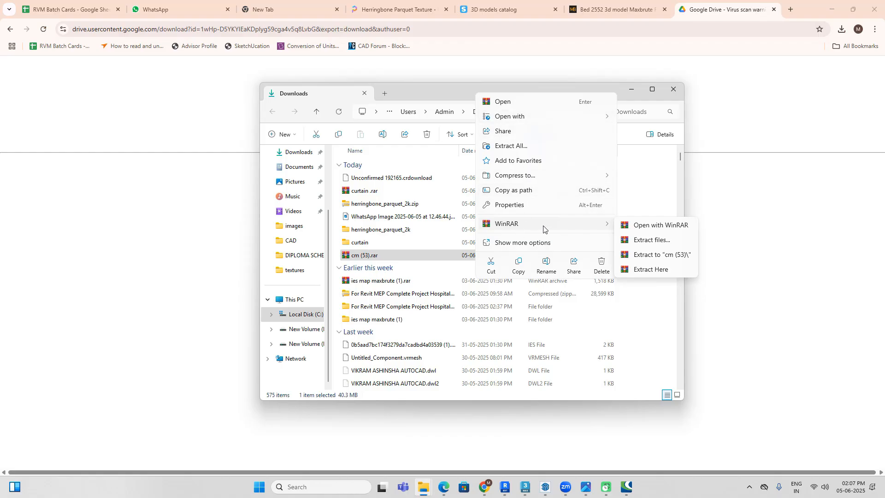
click(648, 255)
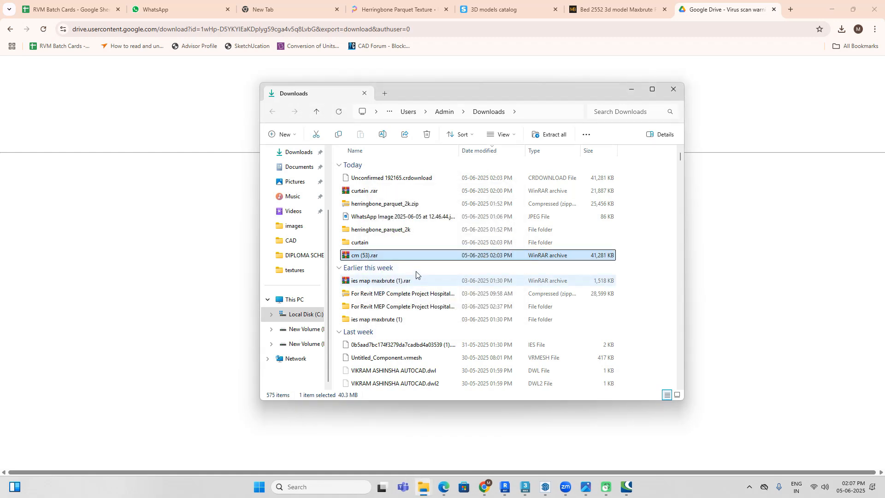
Step: Open the -(784) subfolder of the extracted cm (53) folder and preview its scene file and texture maps as thumbnails
double_click(395, 268)
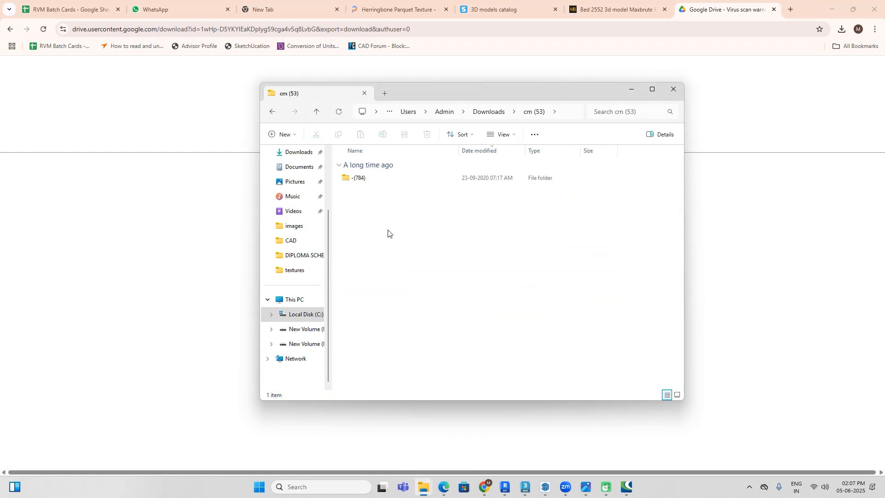
double_click(397, 180)
right_click(512, 328)
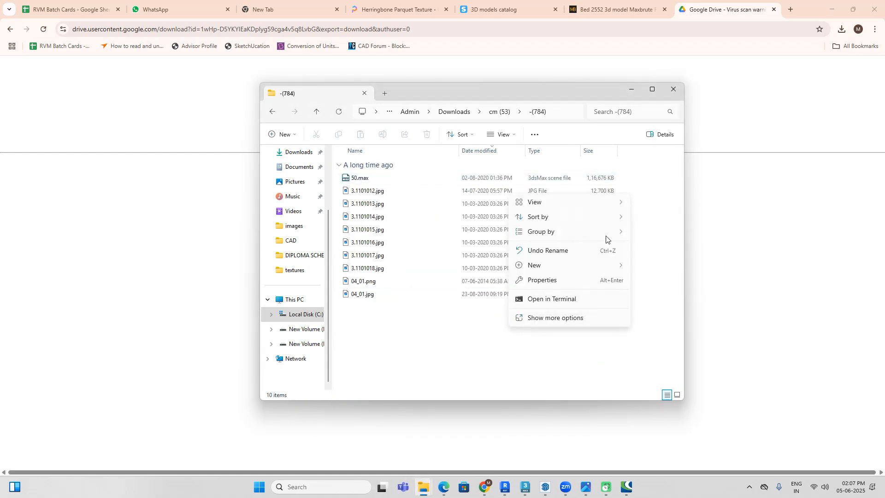
mouse_move(610, 203)
click(659, 214)
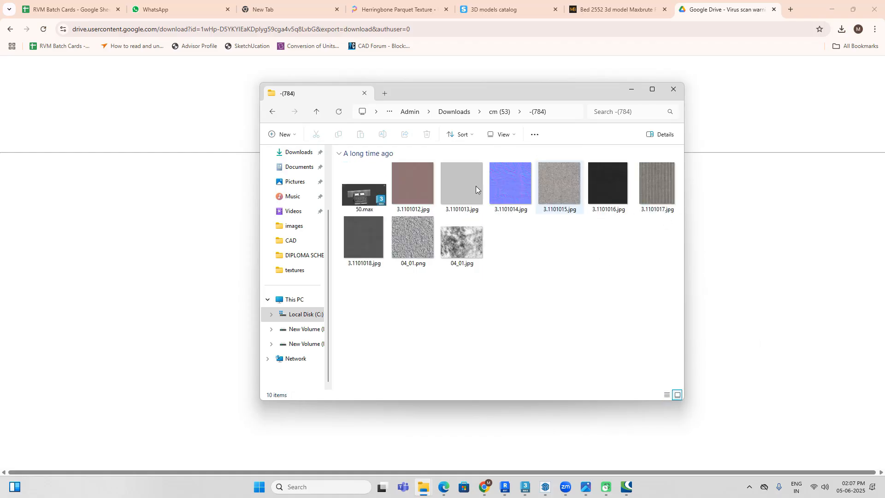
click(632, 89)
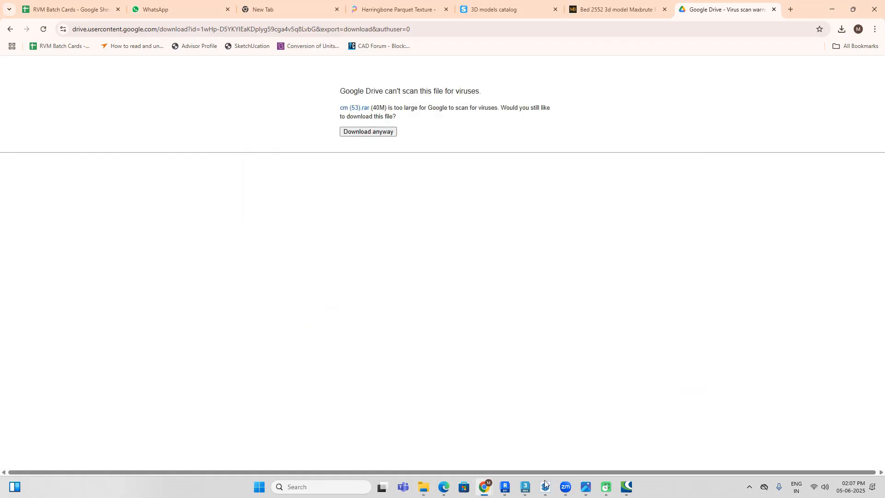
Step: Switch back to 3ds Max, view the room in plan and open the external files list of the project paths
click(526, 488)
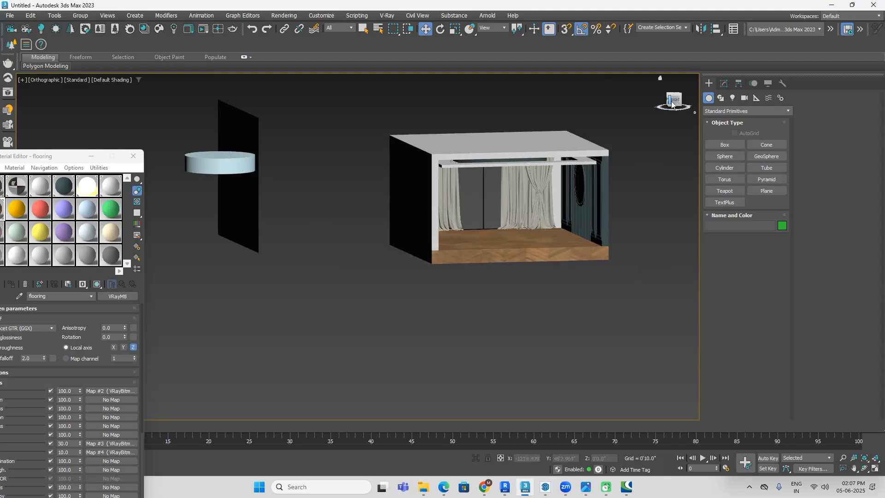
drag(671, 108, 673, 102)
click(674, 92)
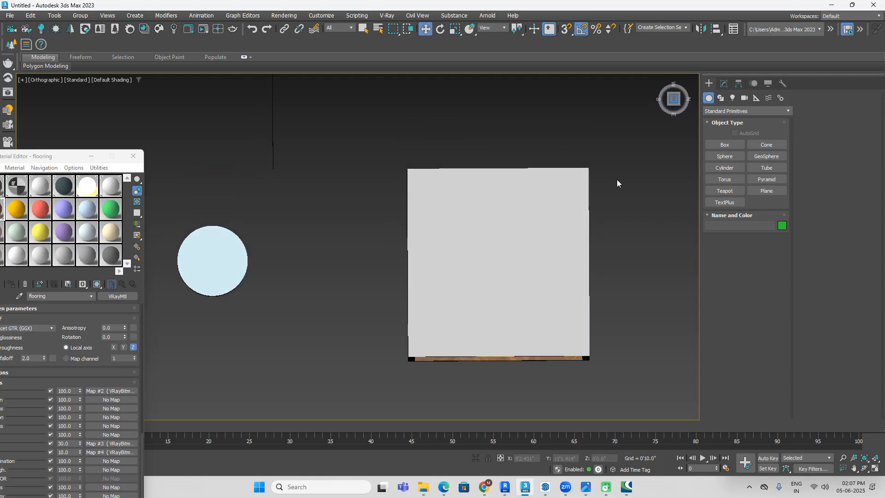
click(283, 15)
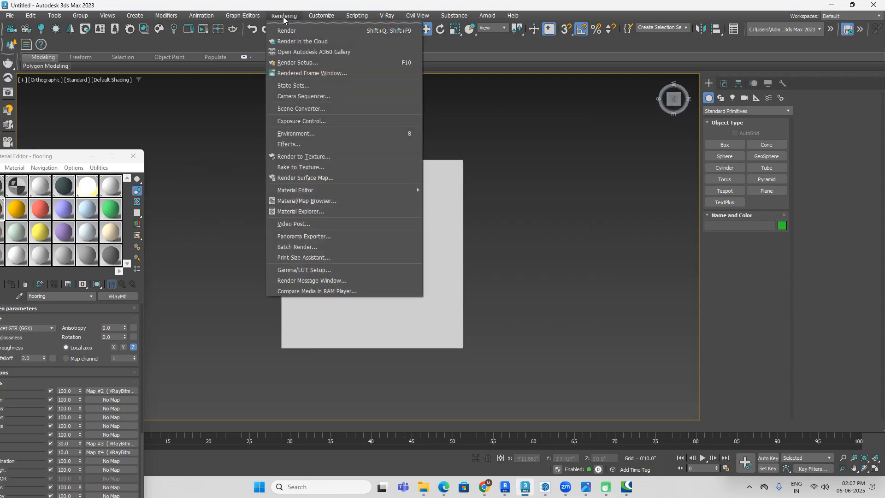
mouse_move(321, 19)
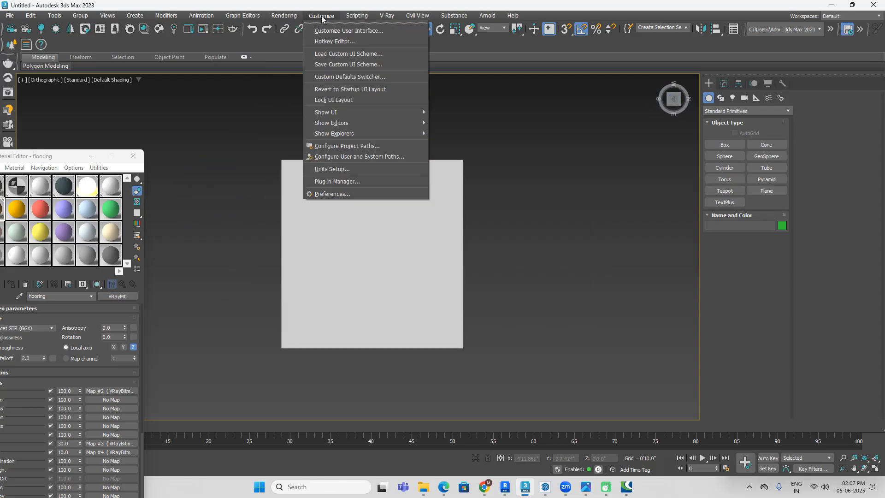
click(378, 146)
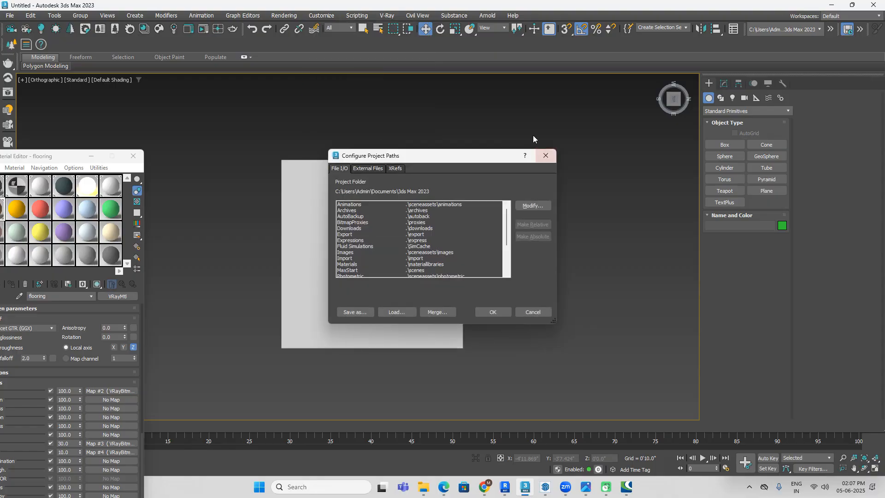
click(370, 169)
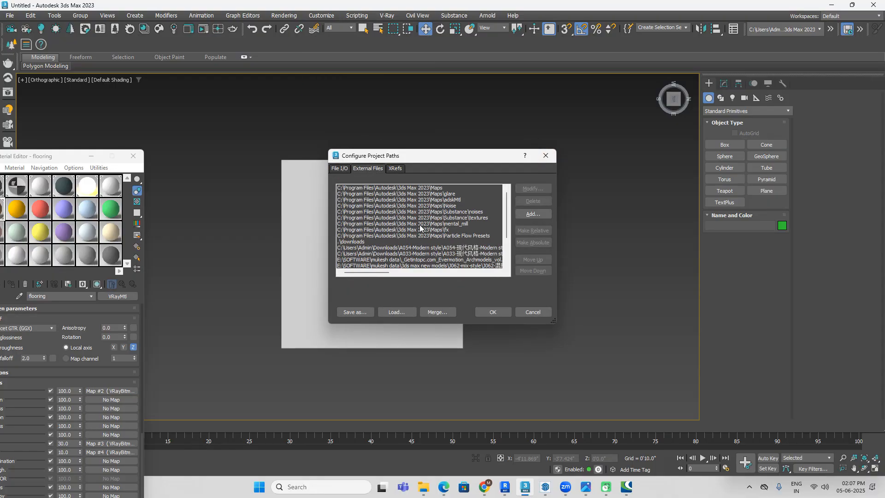
Step: Add the Downloads\cm (53)\-(784) folder as an external files path and commit the project paths despite the invalid entries
click(531, 214)
click(27, 73)
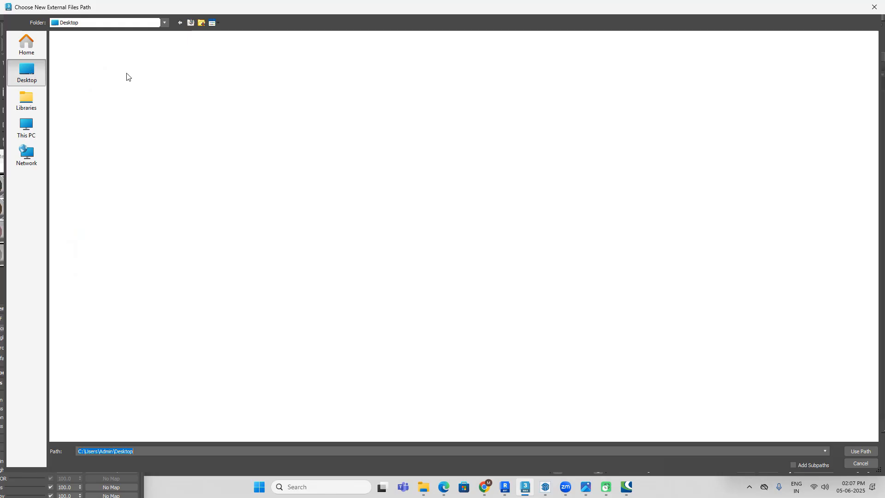
double_click(486, 51)
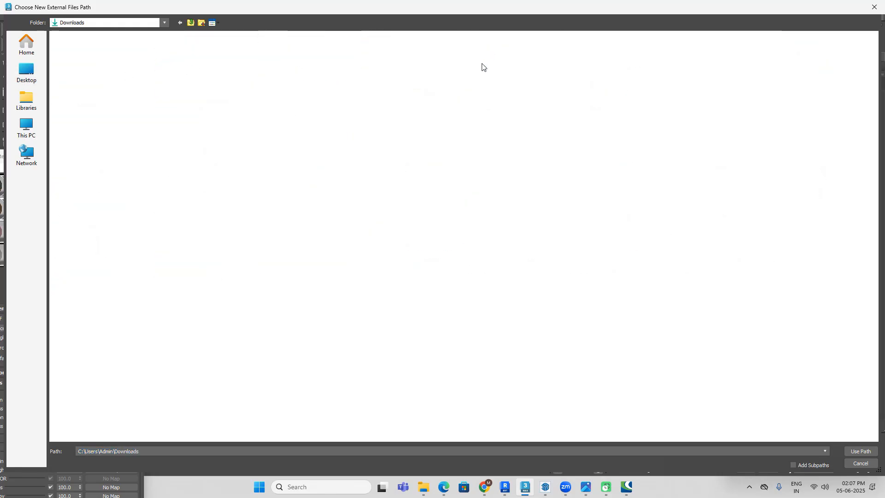
double_click(290, 82)
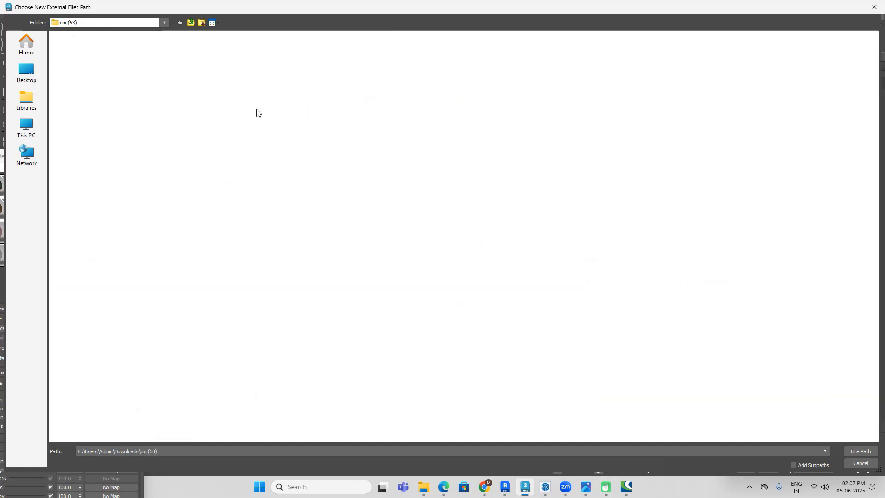
double_click(130, 56)
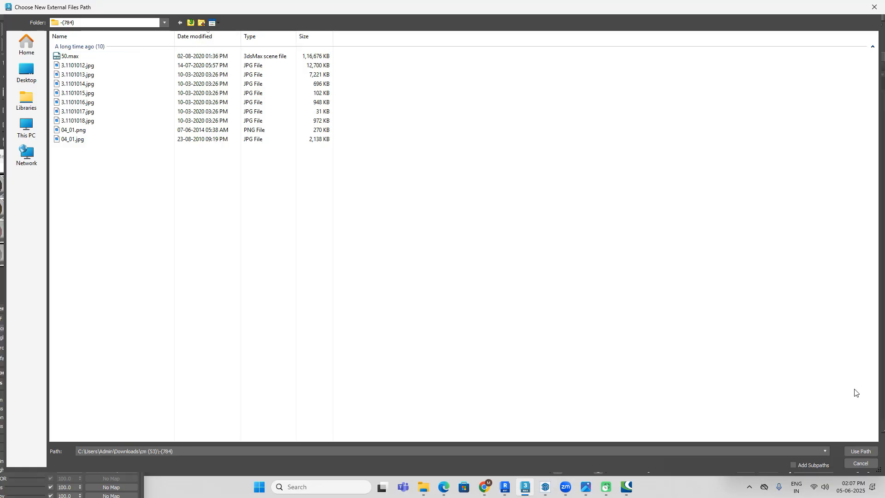
click(859, 451)
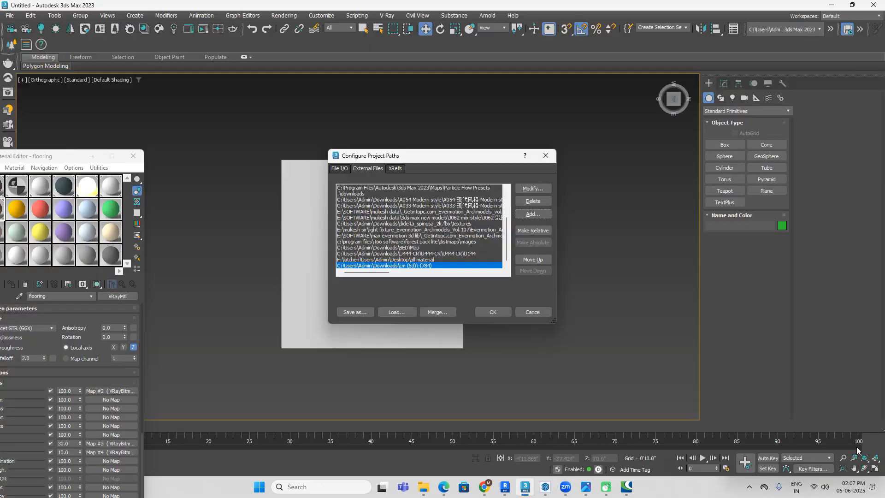
click(492, 313)
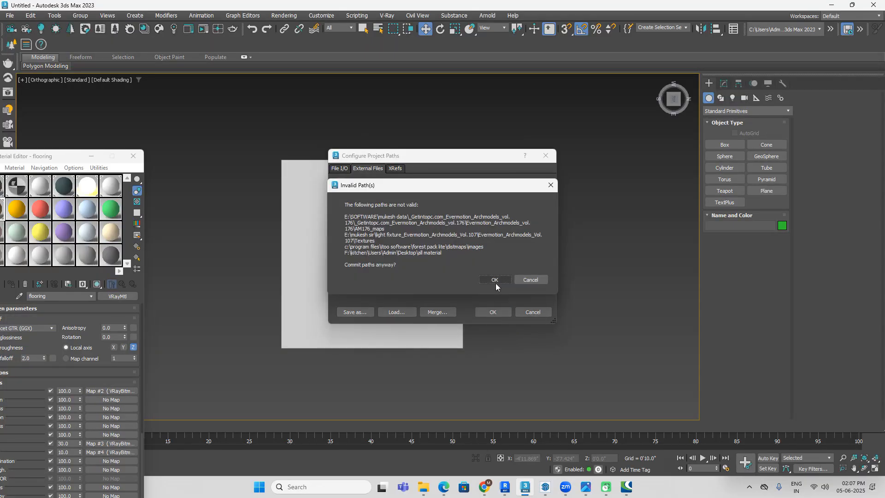
click(496, 282)
click(495, 312)
Step: Merge all objects of the bed scene file 50.max from the Downloads\cm (53)\-(784) folder into the bedroom scene
middle_drag(528, 231, 543, 225)
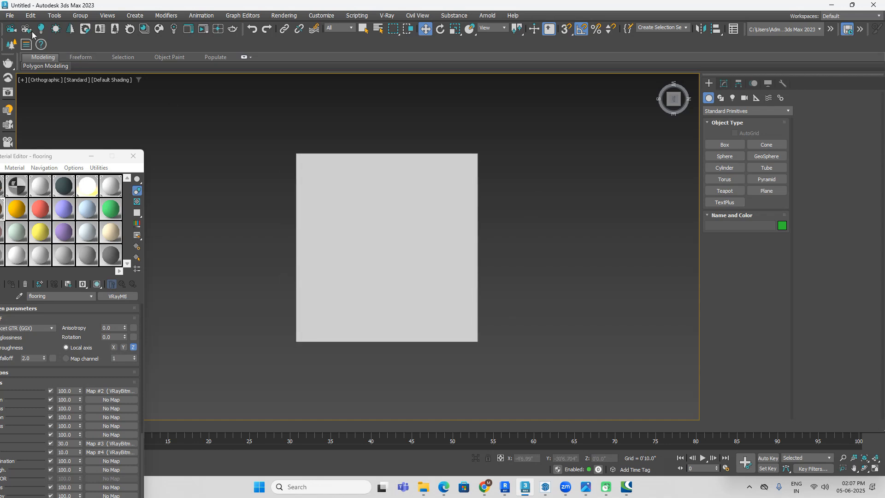
click(10, 16)
mouse_move(84, 156)
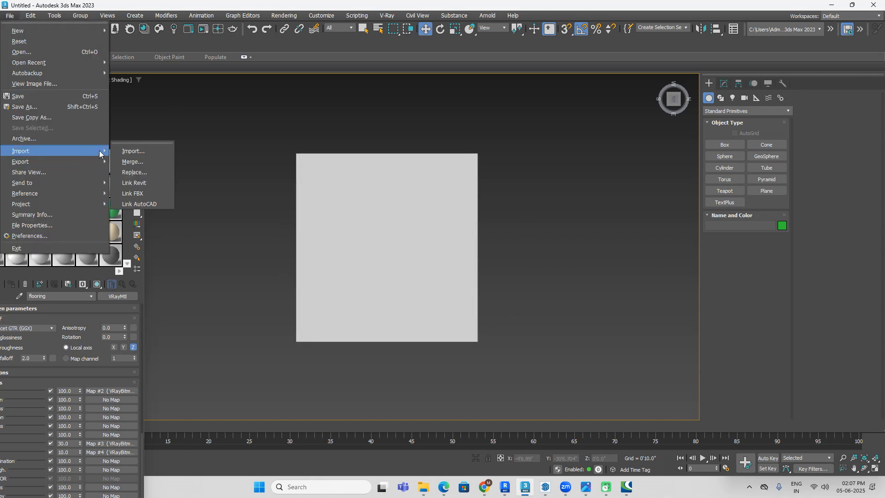
click(142, 163)
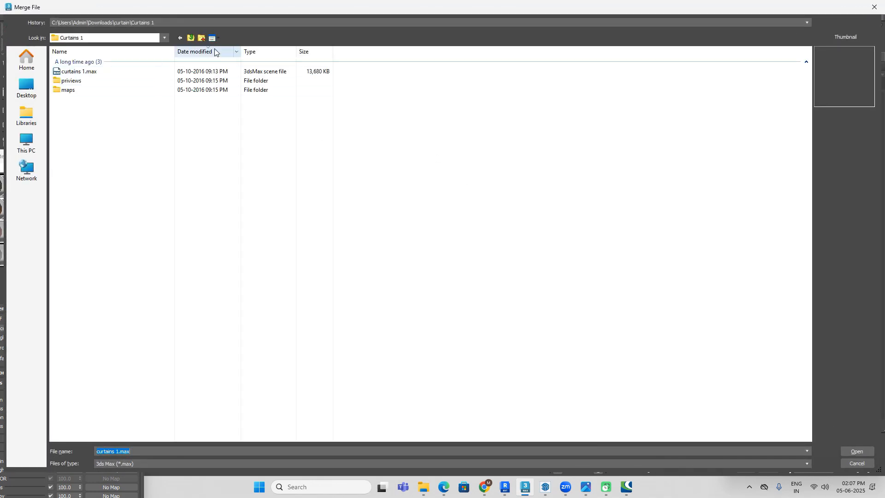
click(191, 38)
click(192, 39)
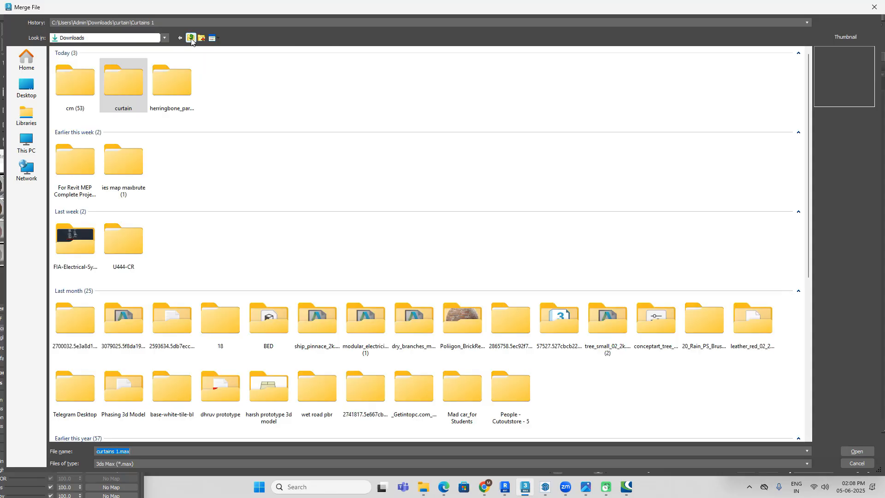
double_click(87, 87)
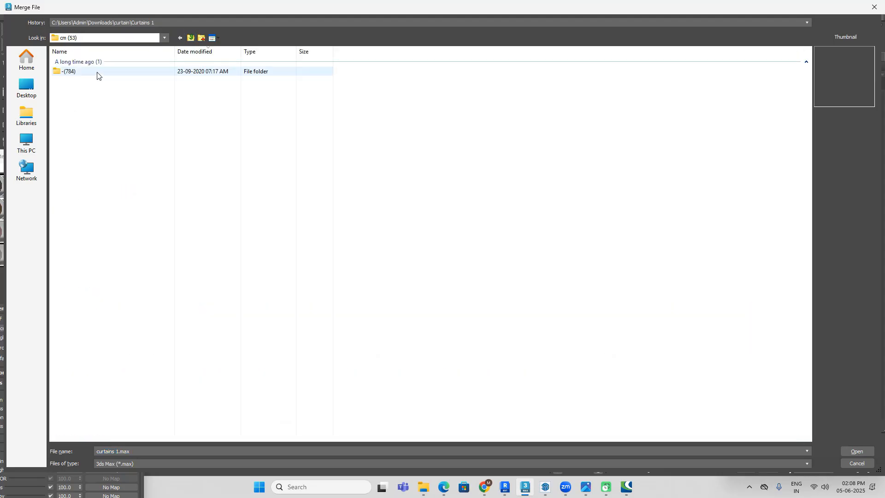
click(84, 74)
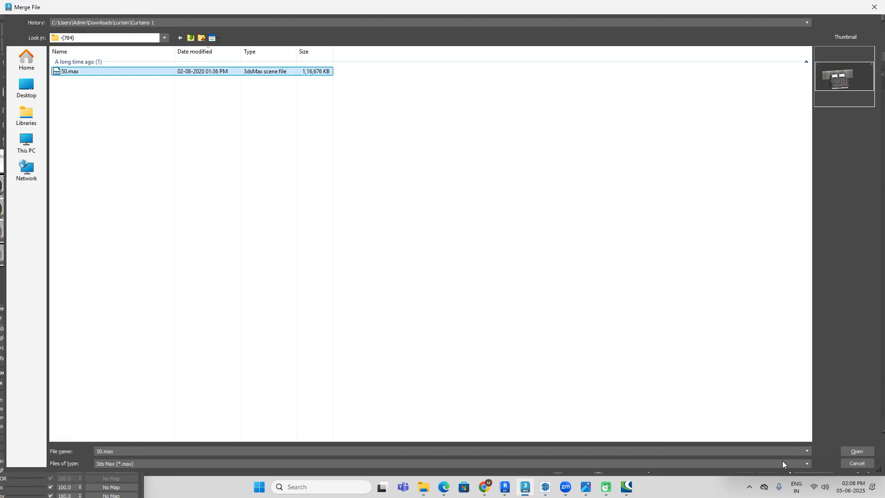
click(852, 451)
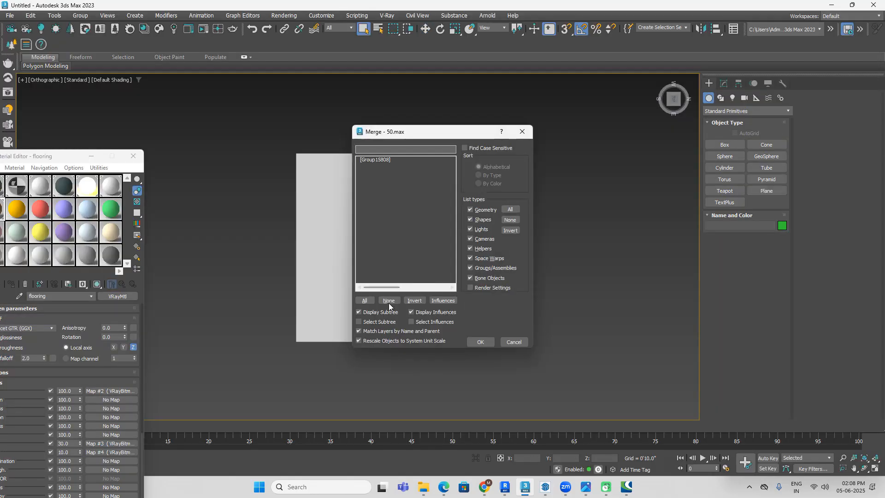
click(365, 301)
click(480, 341)
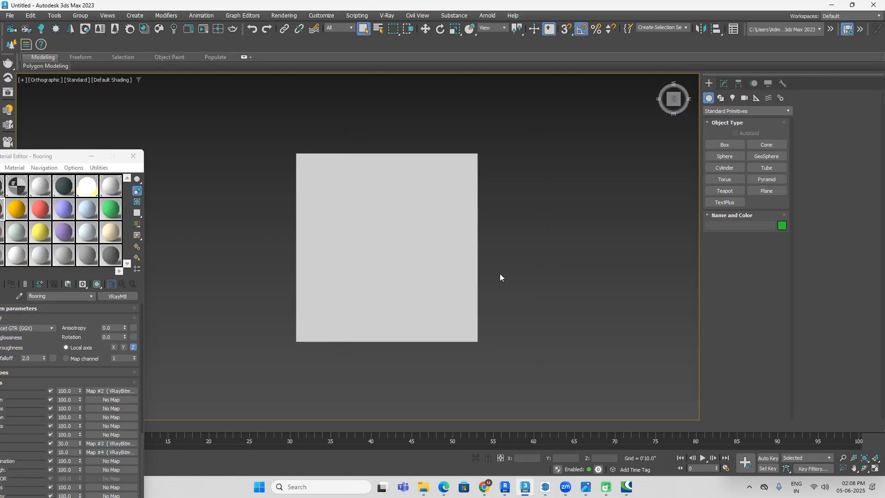
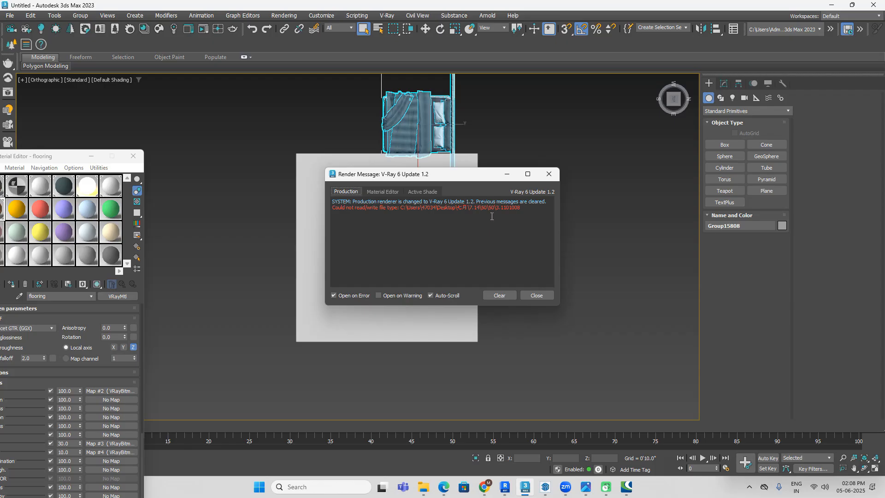
Step: Dismiss the render message and combine the selected bed objects into one group with the default name
click(508, 295)
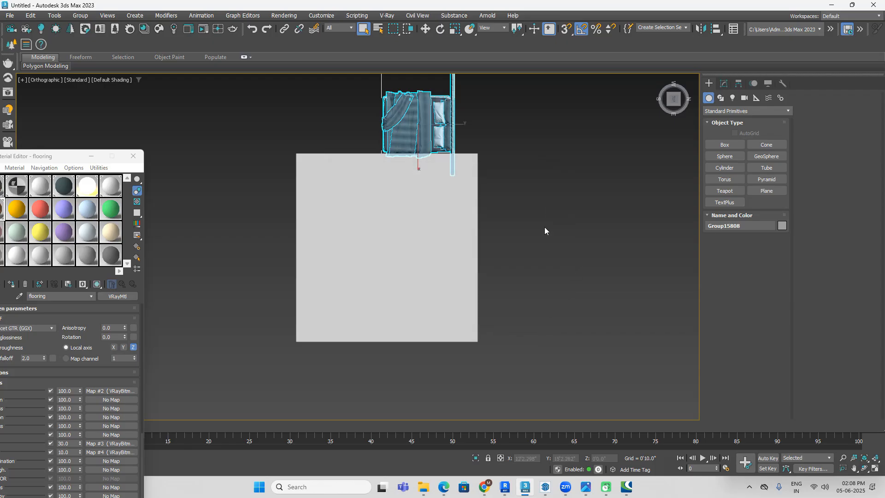
scroll(544, 231, down, 3)
scroll(544, 226, up, 2)
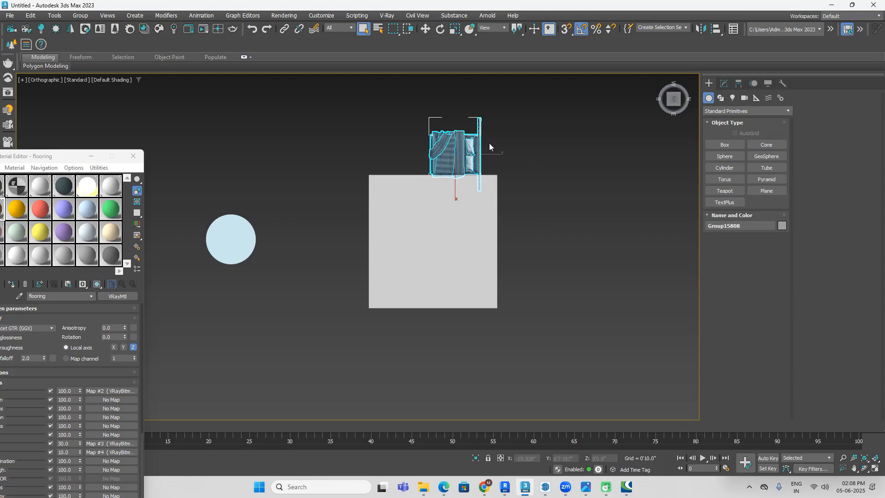
scroll(484, 140, up, 2)
click(82, 16)
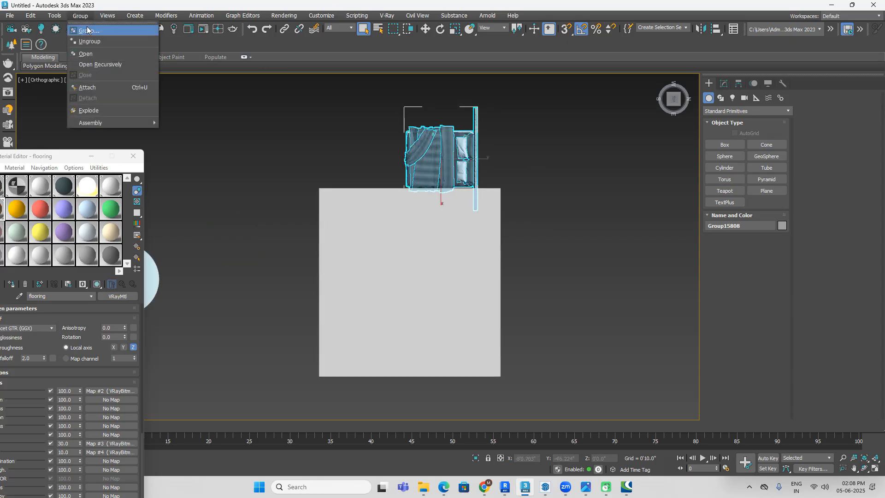
click(90, 31)
click(446, 259)
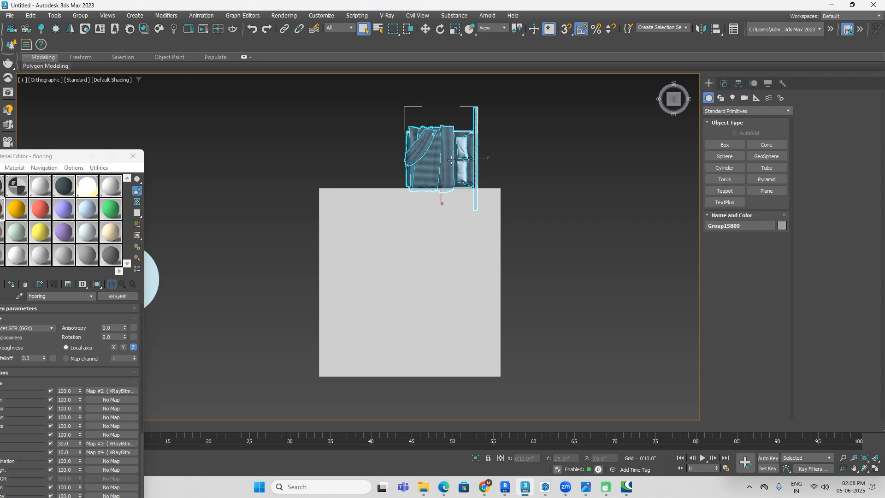
Step: Try rotating the bed group 90 degrees about its vertical Z axis
click(440, 29)
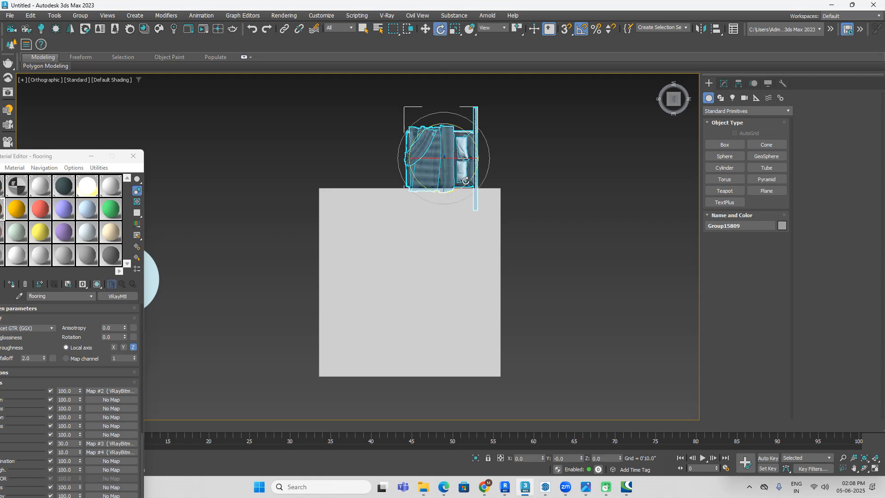
drag(468, 180, 489, 182)
click(519, 183)
alt+middle_drag(514, 196, 545, 166)
scroll(433, 161, up, 3)
click(432, 163)
scroll(558, 199, down, 2)
middle_drag(567, 202, 474, 132)
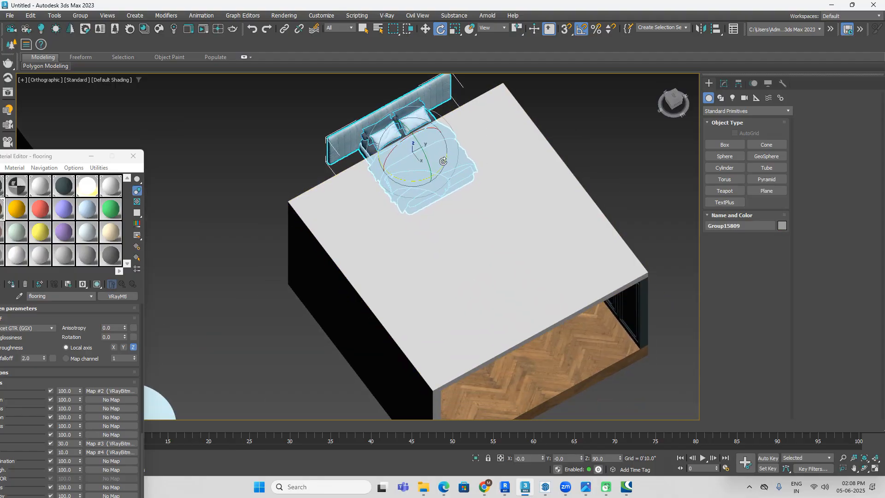
drag(443, 161, 466, 162)
drag(671, 95, 640, 137)
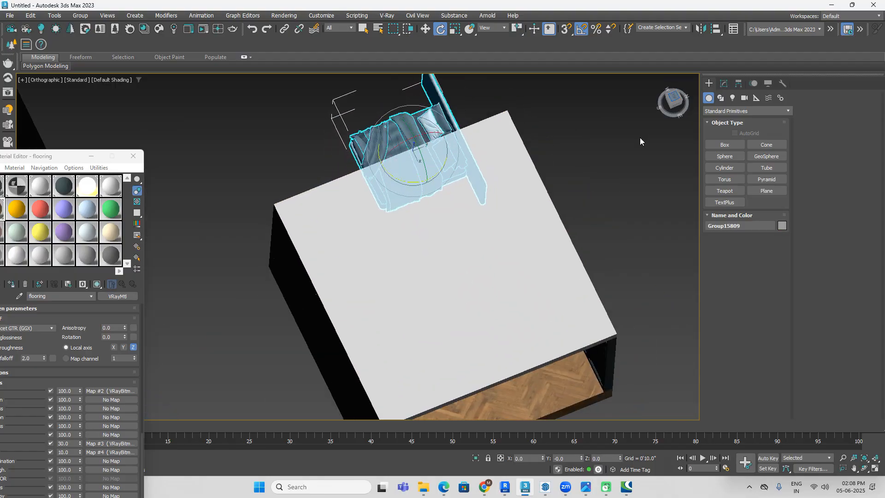
Step: Move the bed group into the room in wireframe top view, placing its headboard against the panelled side wall
key(F3)
scroll(557, 145, down, 3)
middle_drag(550, 144, 541, 124)
key(w)
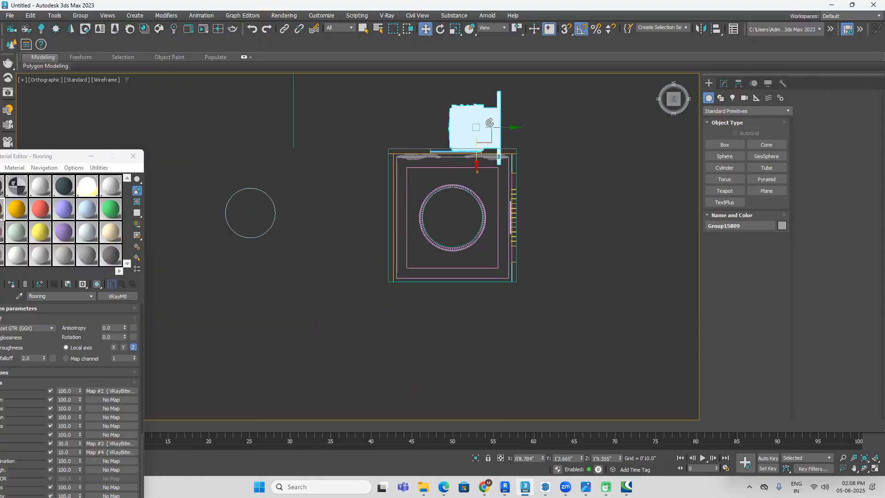
drag(477, 138, 506, 204)
scroll(496, 230, up, 2)
drag(480, 233, 480, 242)
click(580, 248)
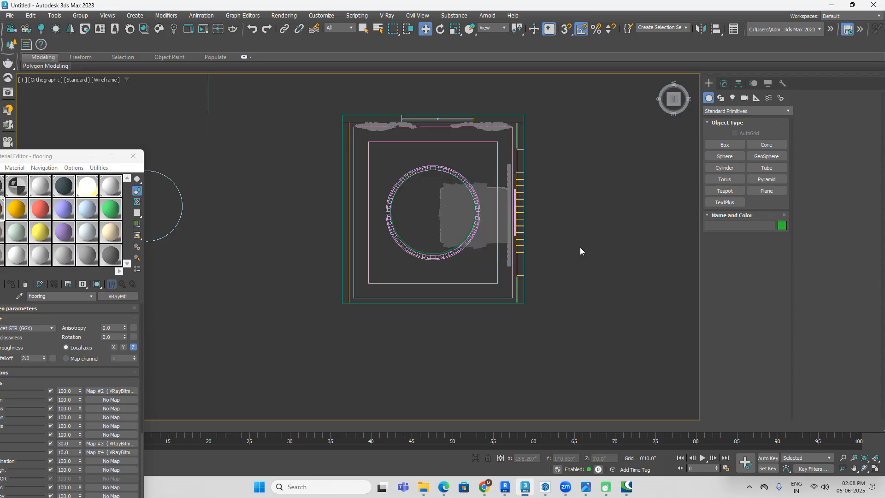
Step: Return the viewport to shaded display and inspect the bed inside the room from an angled view
middle_drag(580, 248, 582, 226)
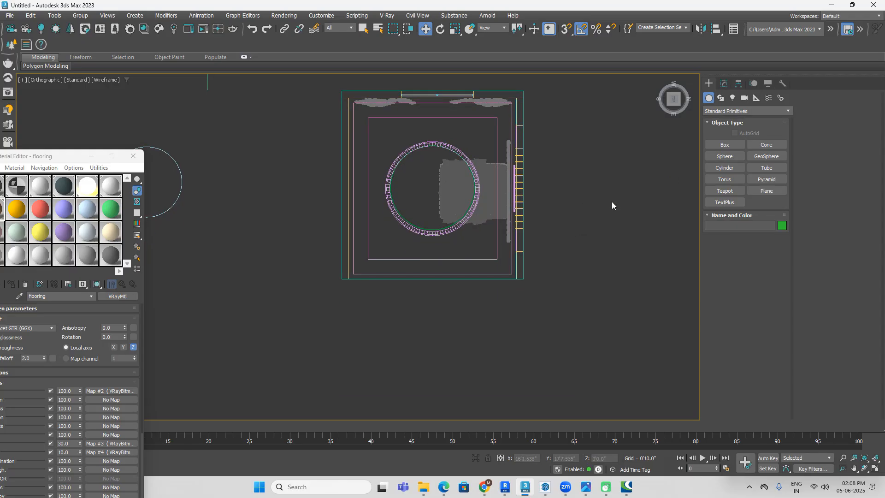
key(F3)
mouse_move(574, 278)
alt+middle_down()
mouse_move(573, 294)
mouse_move(595, 243)
mouse_move(575, 262)
alt+middle_up()
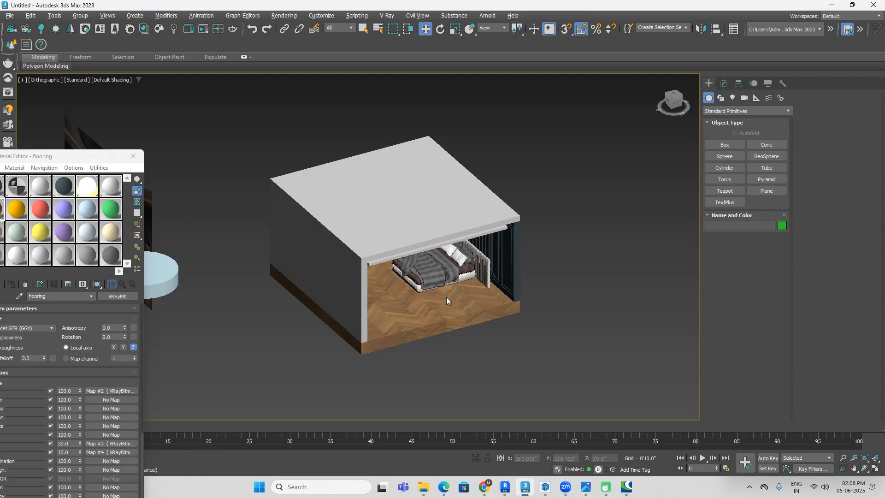
scroll(446, 297, down, 3)
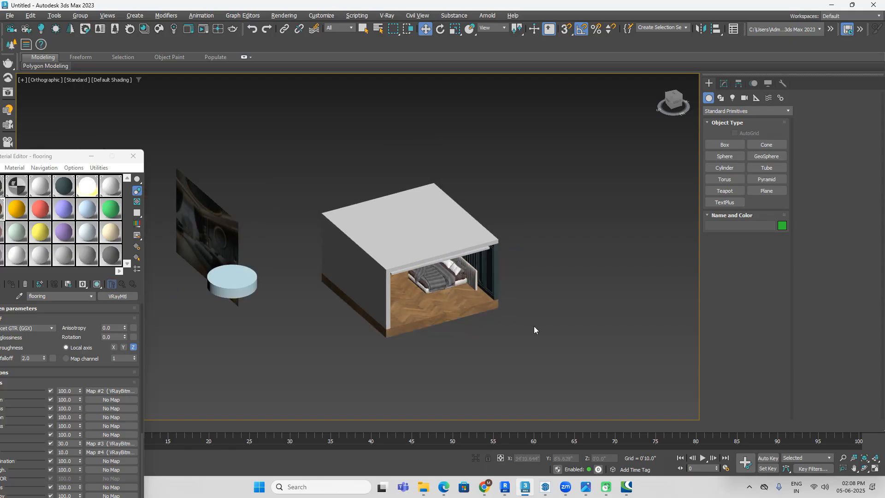
Step: Switch to Chrome, search the 3dsky model catalog for "carpet" and limit the results to free models
mouse_move(521, 486)
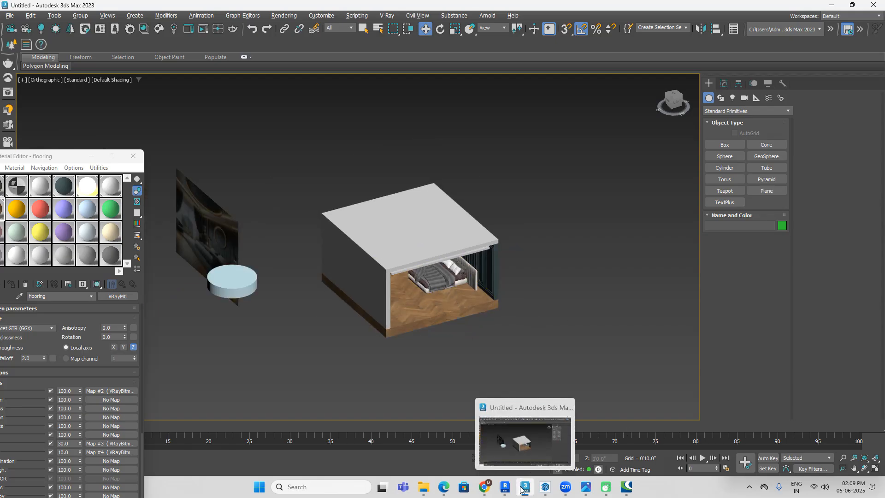
click(521, 488)
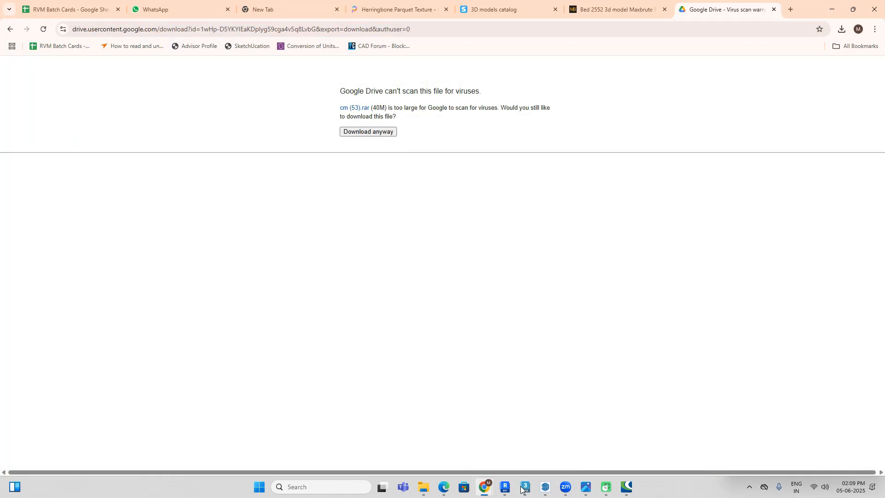
click(516, 13)
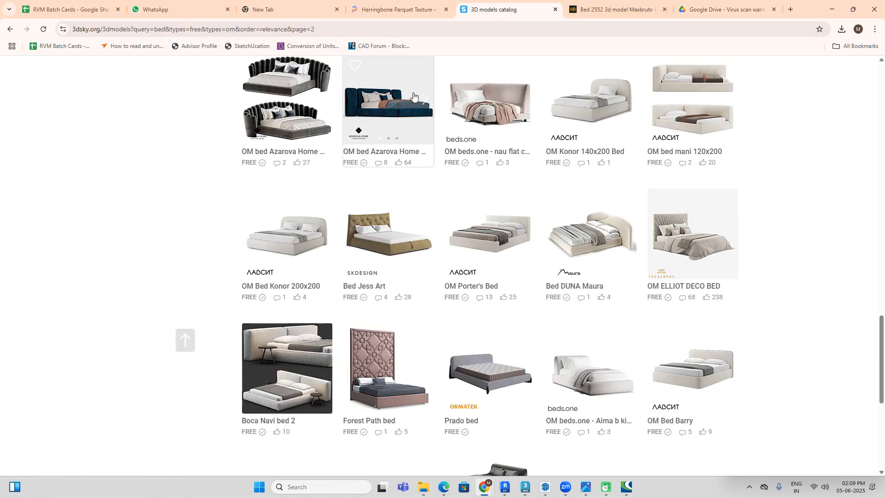
scroll(398, 143, up, 15)
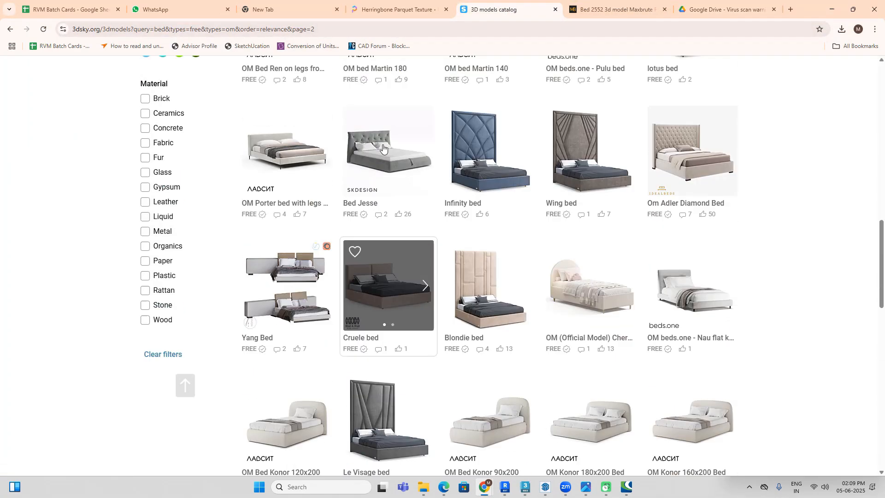
scroll(383, 148, up, 8)
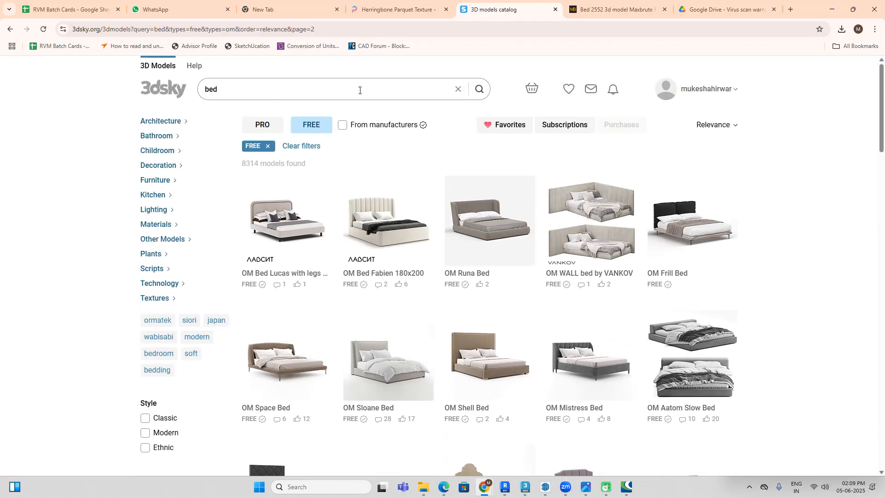
click(357, 90)
text(carpet)
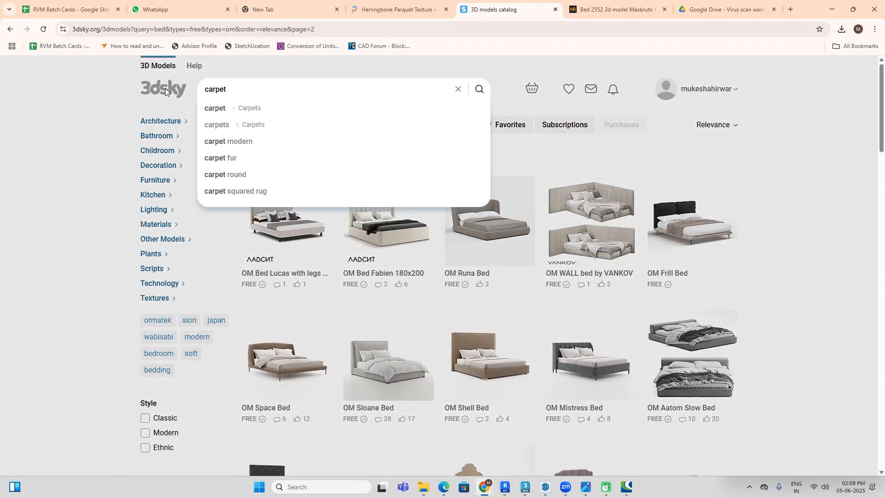
key(Return)
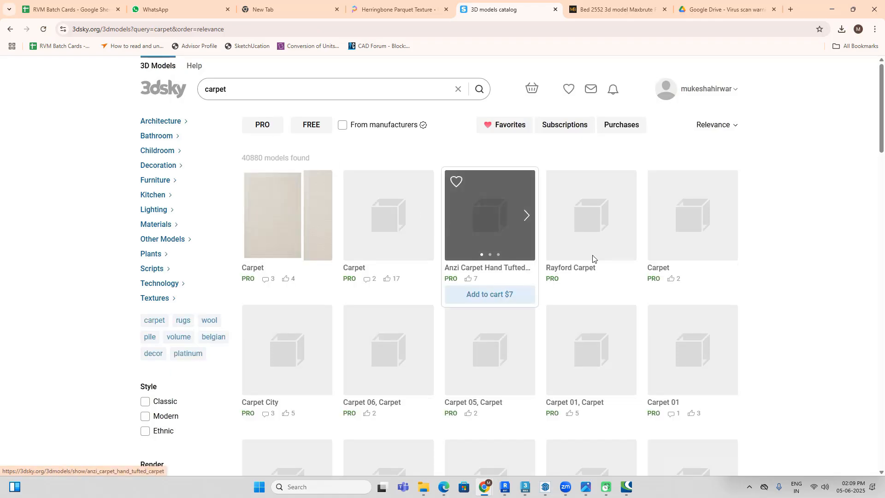
click(321, 127)
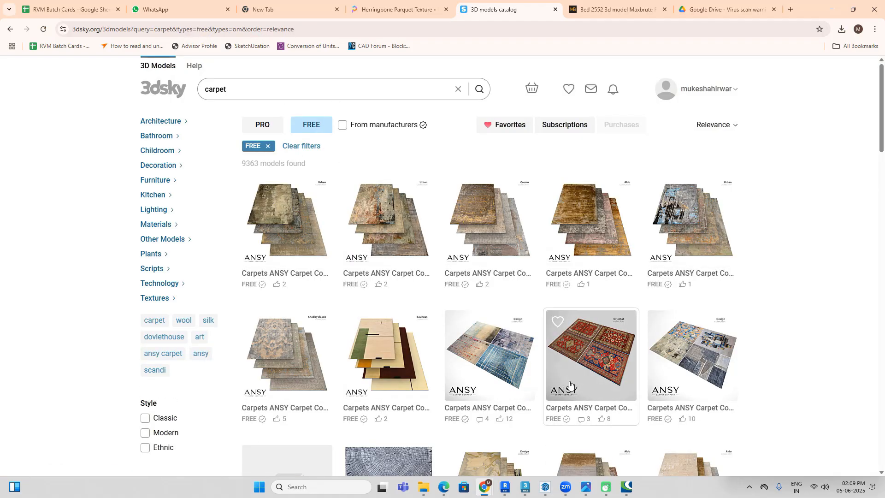
Step: Compare the free carpet models in the results with the rug in the bedroom reference image
click(579, 491)
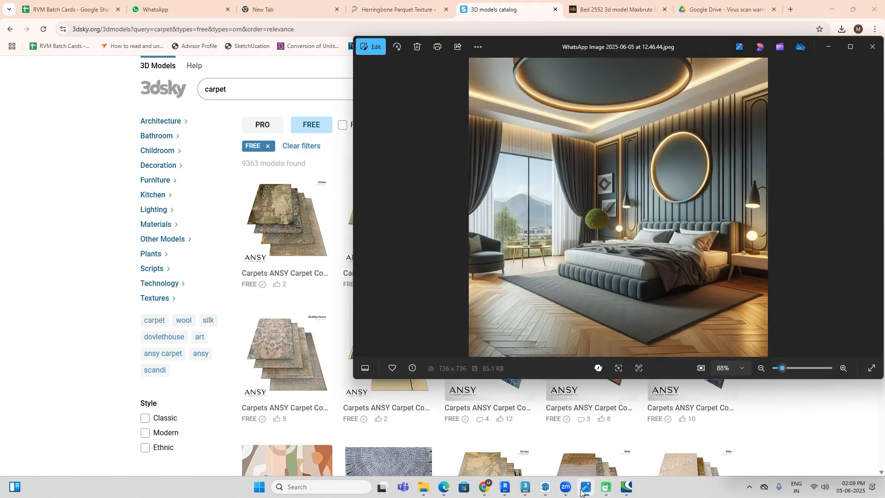
click(581, 492)
scroll(548, 252, down, 8)
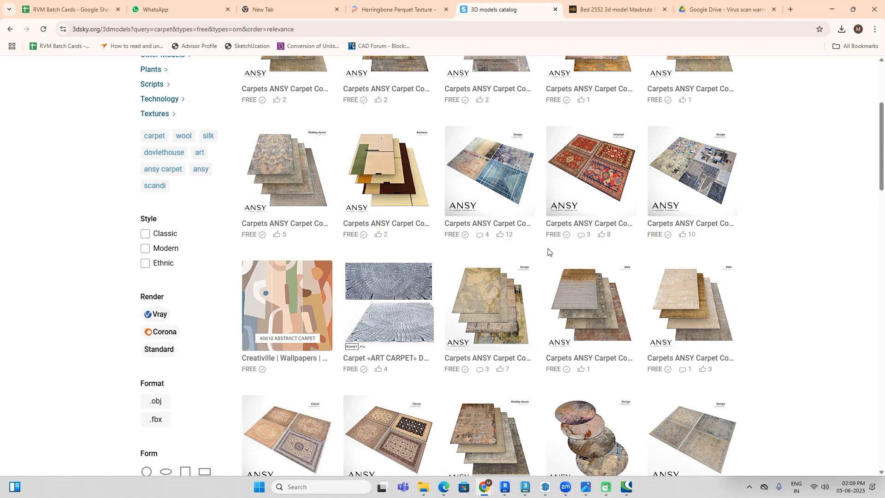
scroll(548, 255, down, 8)
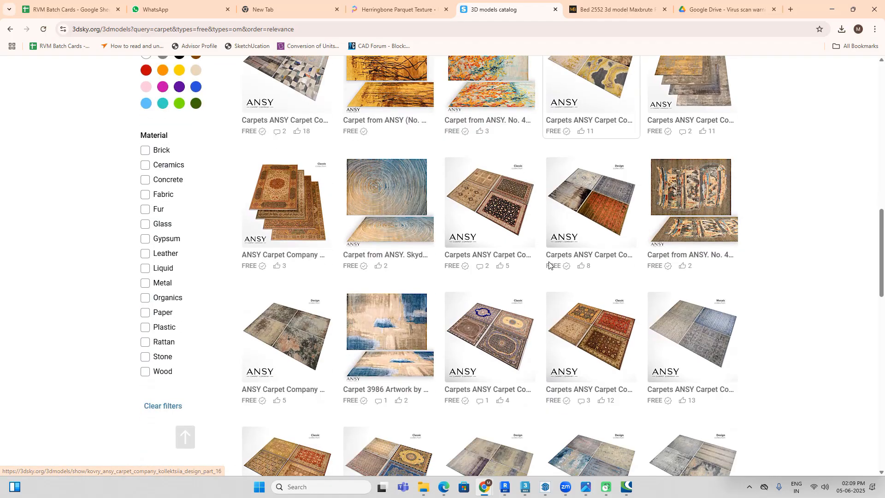
scroll(549, 266, down, 3)
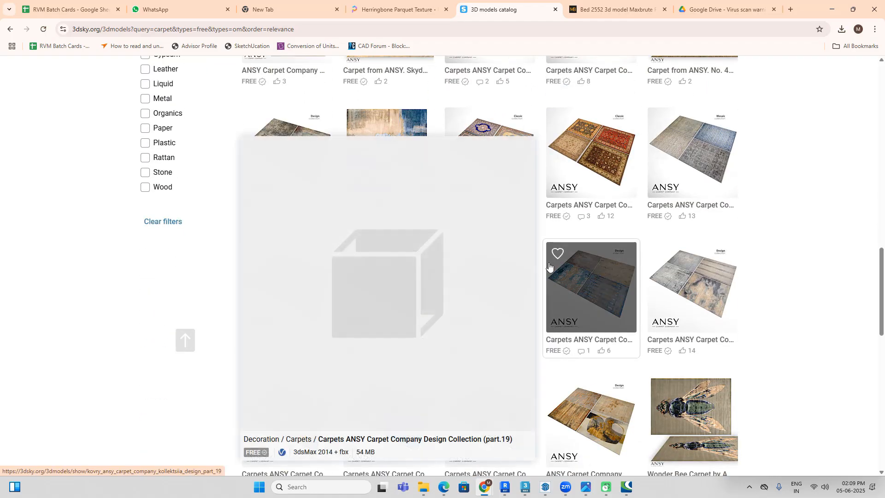
scroll(644, 271, down, 2)
scroll(645, 272, down, 2)
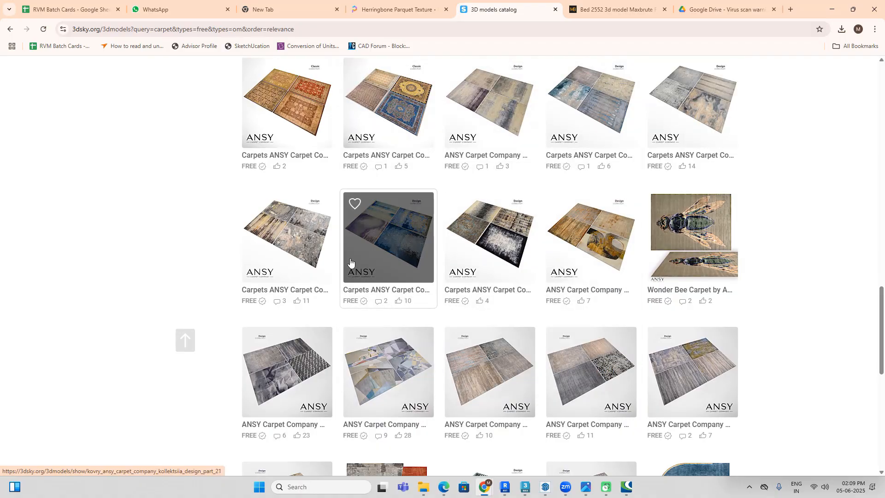
scroll(323, 258, down, 6)
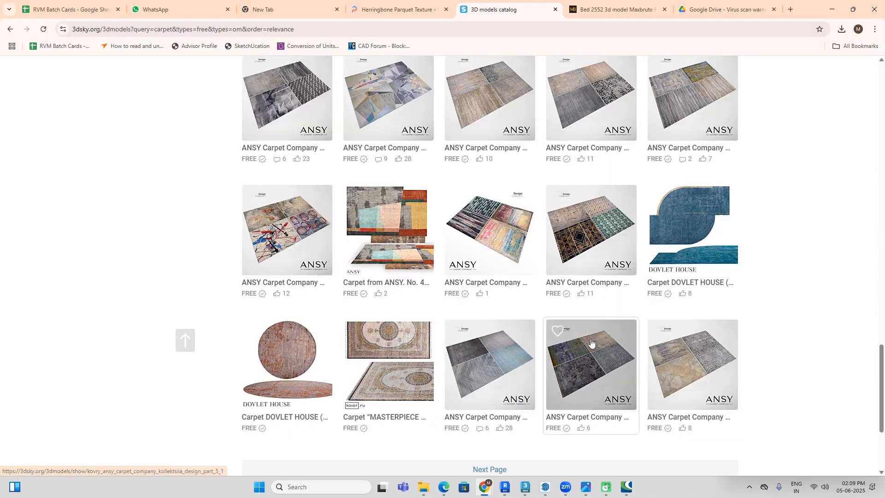
scroll(559, 284, up, 5)
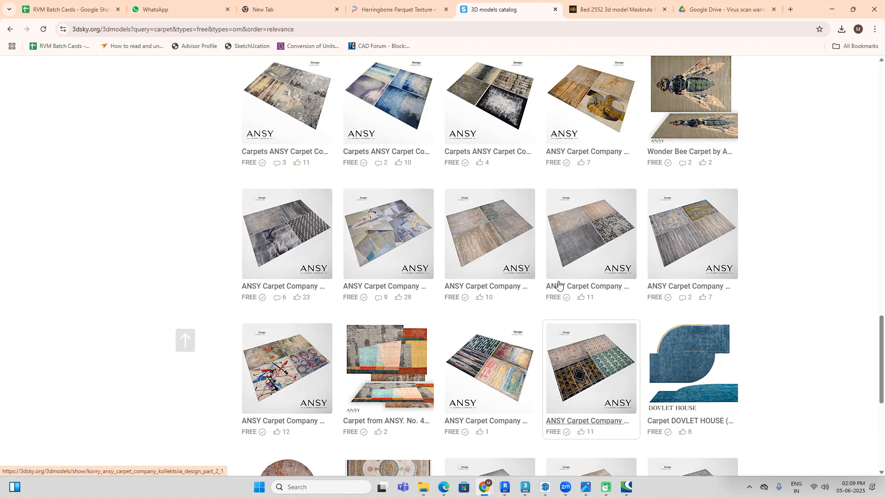
scroll(558, 284, up, 2)
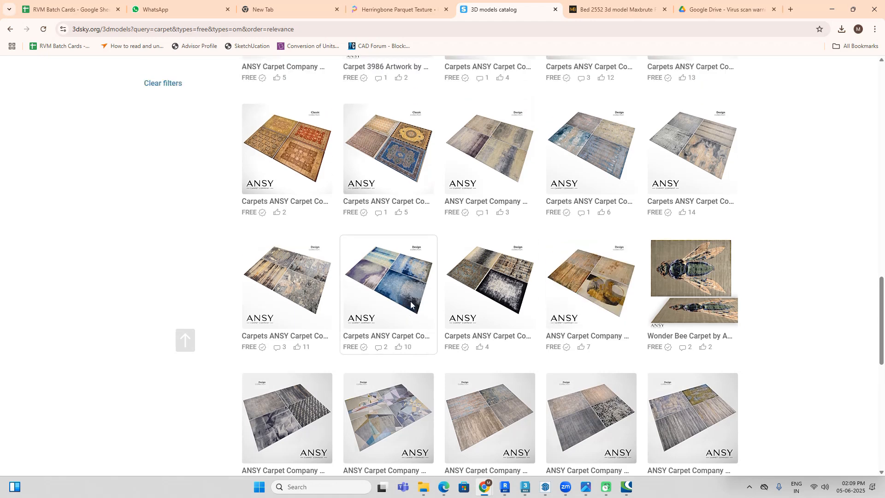
scroll(461, 272, up, 2)
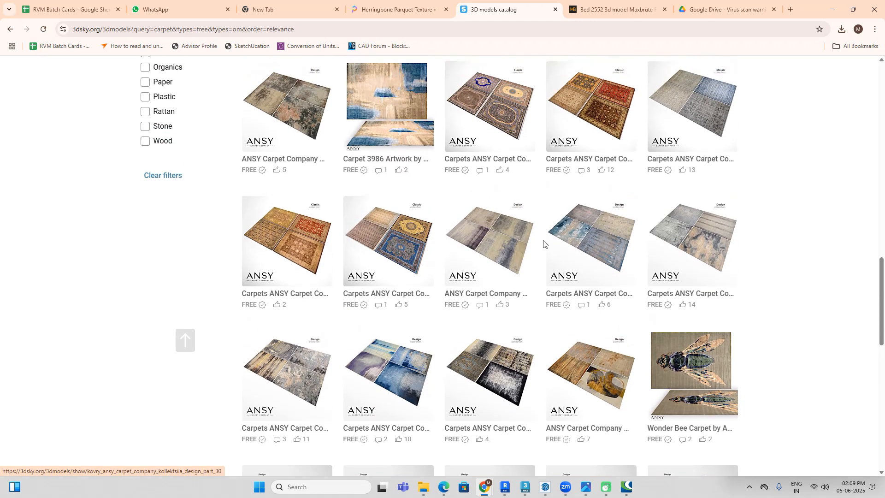
scroll(510, 256, up, 2)
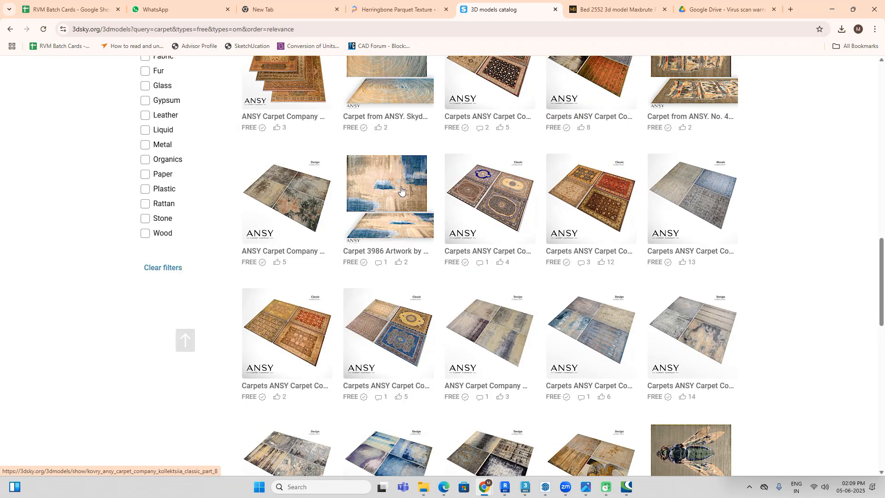
scroll(337, 212, up, 10)
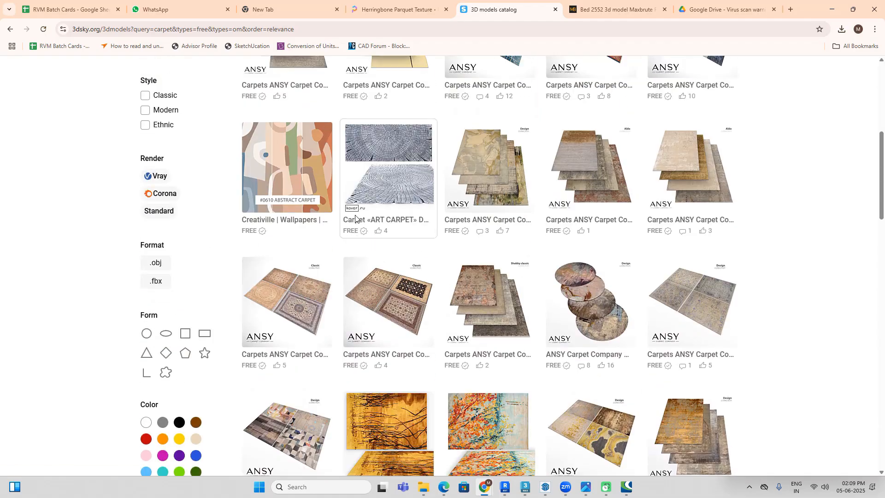
scroll(377, 208, up, 5)
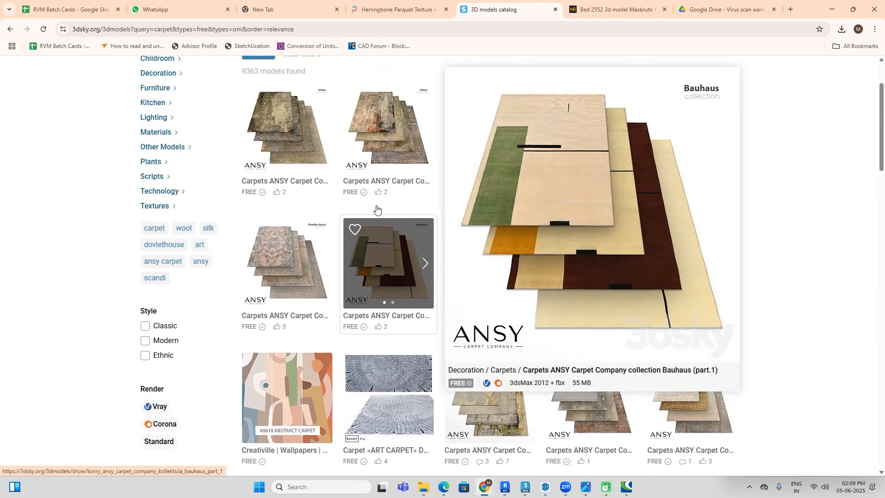
mouse_move(317, 270)
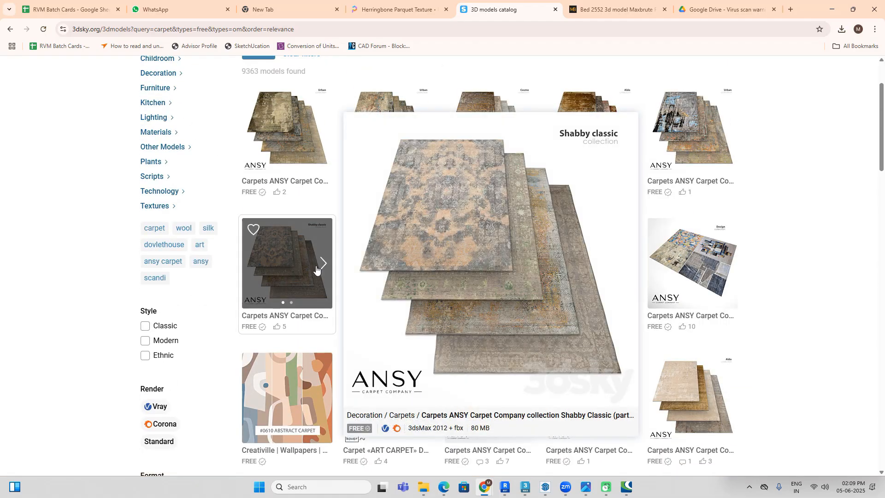
mouse_move(295, 173)
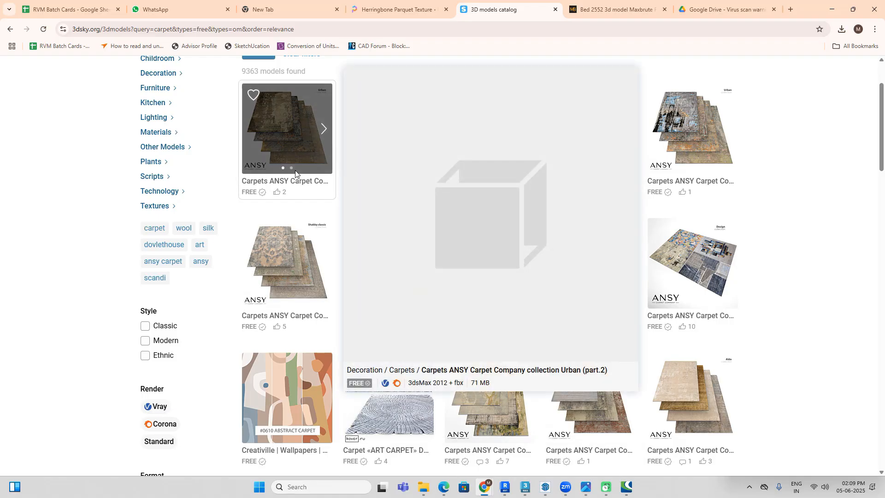
scroll(751, 237, up, 2)
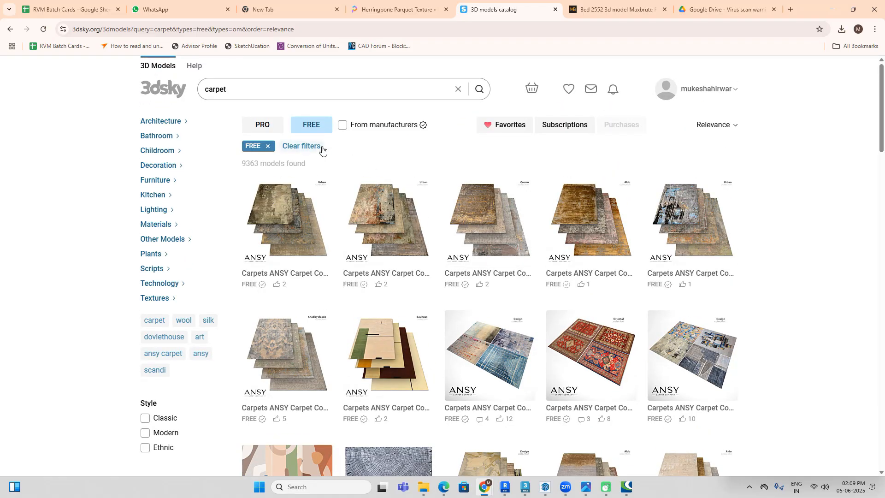
Step: Browse back to the fourth bed category page on 3dskymodel.com and look through the free models listed
click(613, 9)
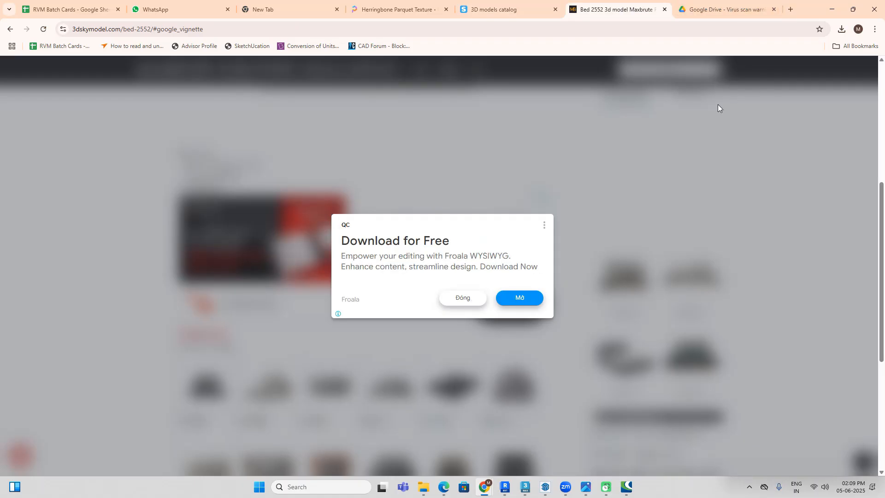
click(472, 300)
scroll(478, 266, down, 3)
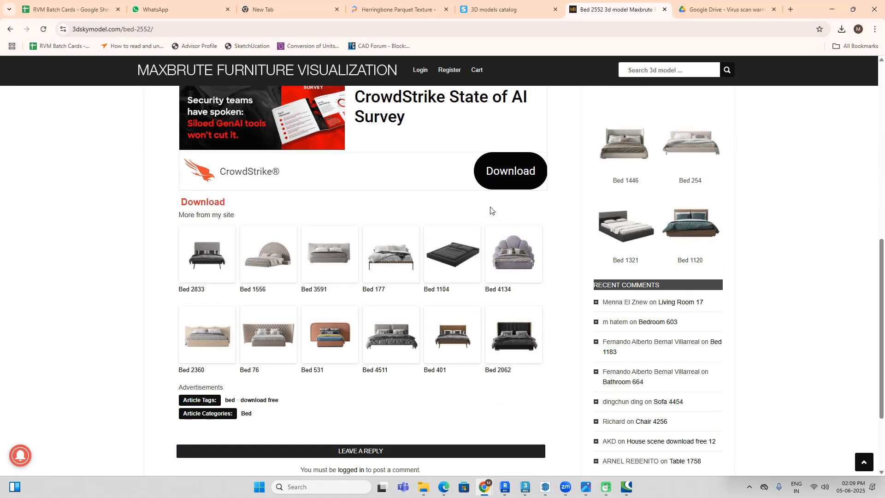
click(11, 31)
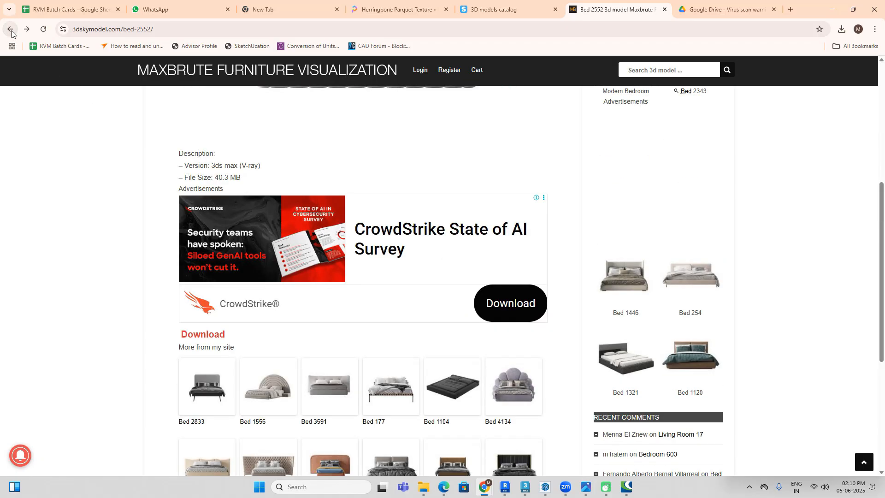
click(10, 31)
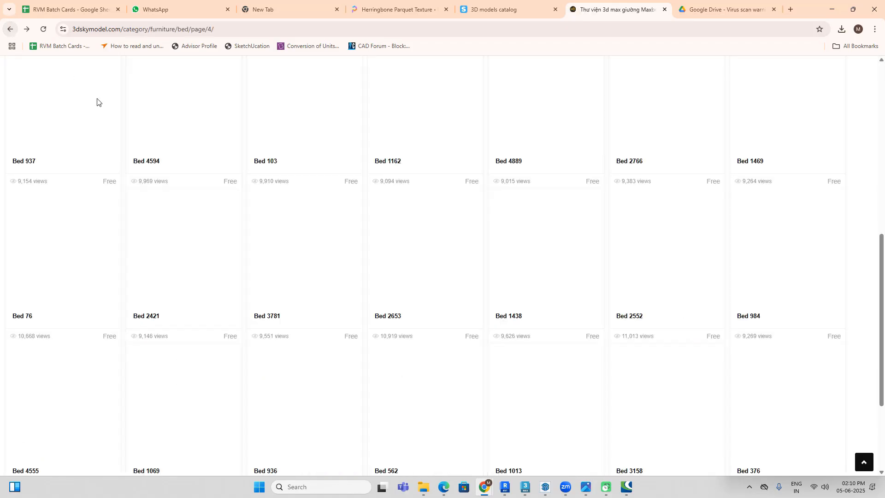
scroll(551, 247, down, 10)
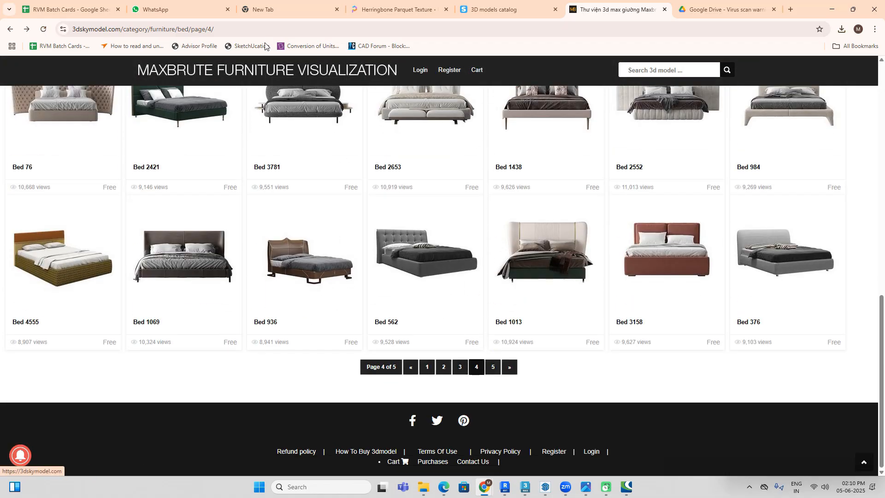
scroll(425, 201, up, 4)
scroll(425, 201, up, 4)
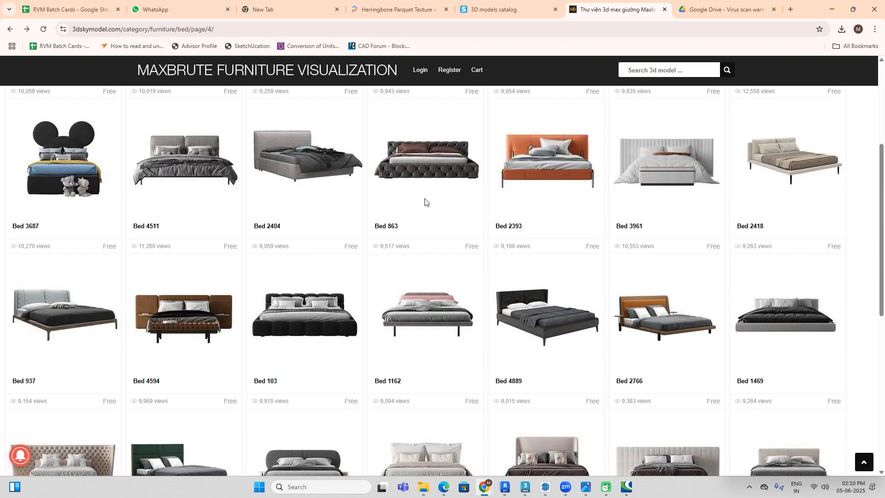
Step: Switch to 3ds Max and draw a ChamferBox rug under the foot of the bed in top view, about 8'4" by 9'3" and 1.7" high
click(832, 10)
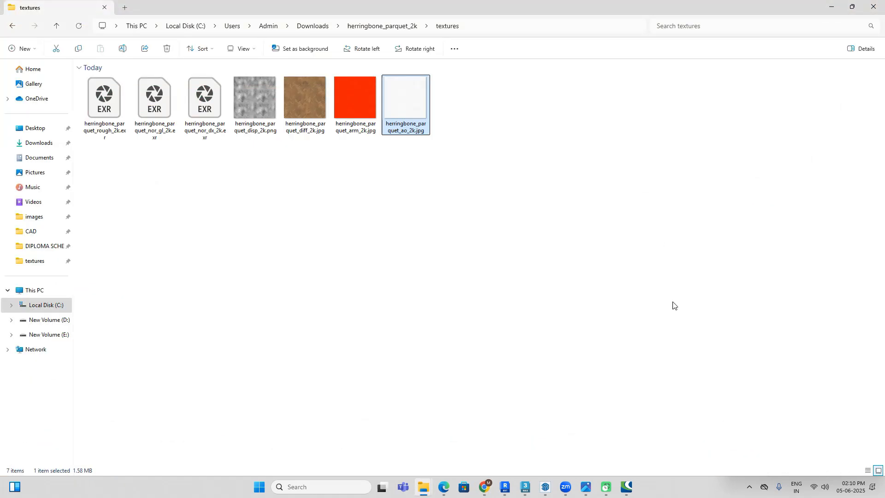
click(526, 487)
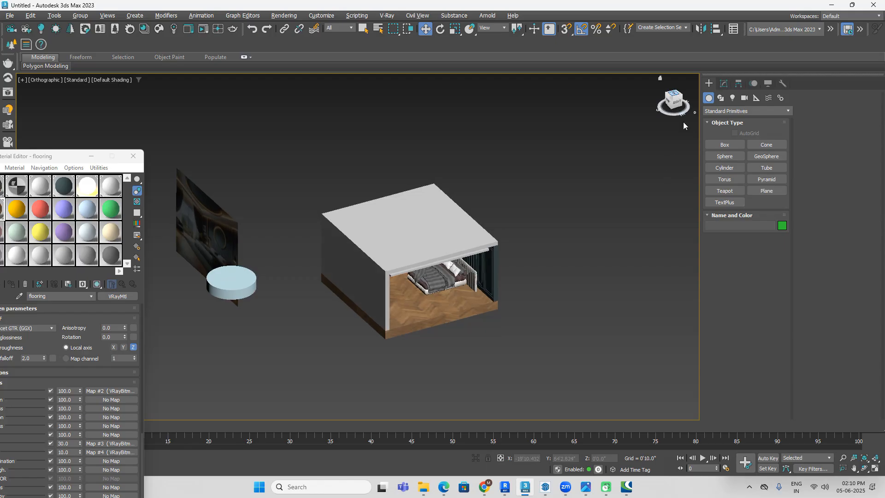
click(675, 93)
click(722, 110)
click(726, 121)
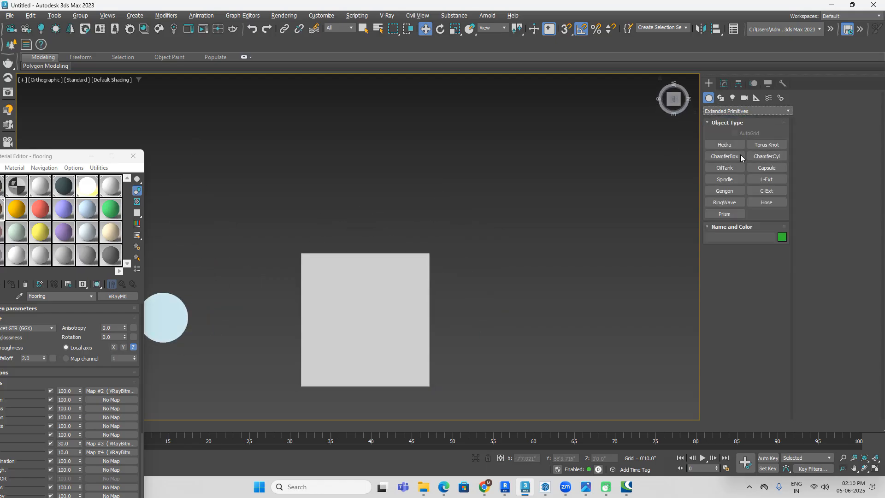
click(739, 156)
middle_drag(618, 231, 636, 205)
key(F3)
middle_drag(417, 273, 491, 230)
scroll(442, 234, up, 3)
click(584, 488)
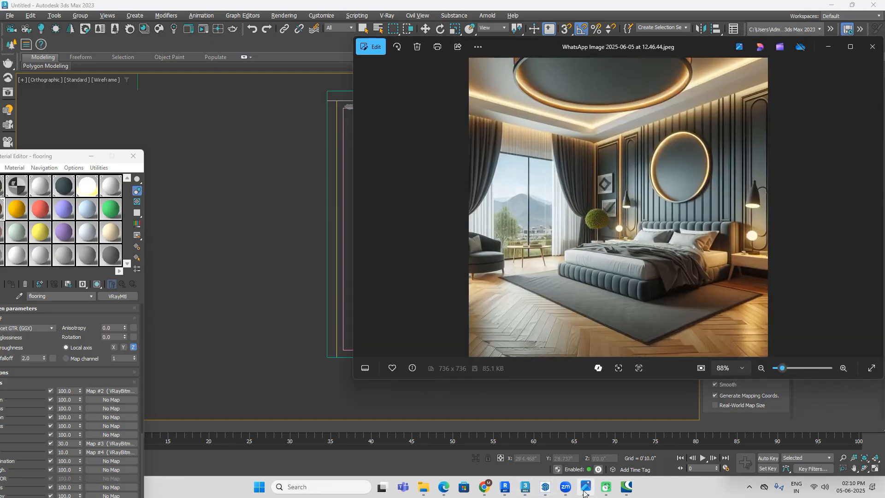
click(583, 487)
drag(529, 180, 424, 300)
click(425, 297)
key(w)
Step: Return to shaded display in an angled view and reduce the rug's height to 0'0.794"
key(F3)
alt+middle_drag(532, 346, 574, 301)
click(574, 319)
scroll(530, 278, up, 6)
click(475, 272)
middle_drag(567, 258, 493, 290)
click(726, 84)
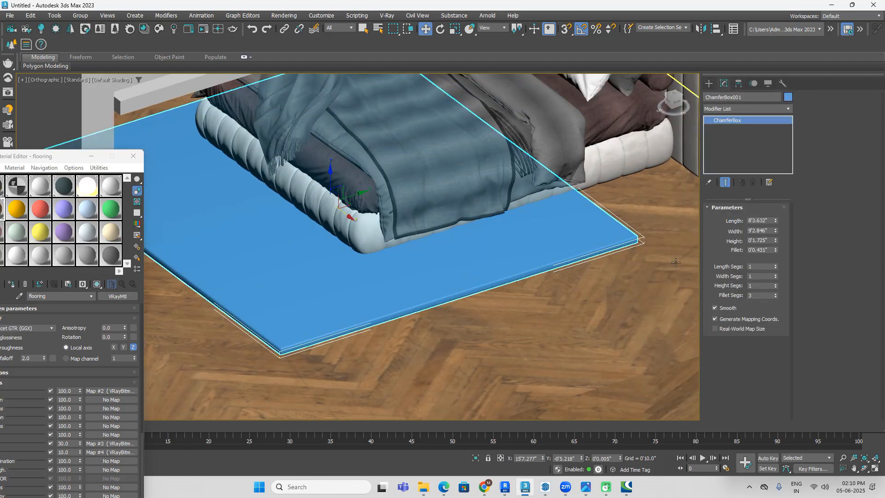
drag(775, 244, 775, 258)
scroll(332, 328, up, 5)
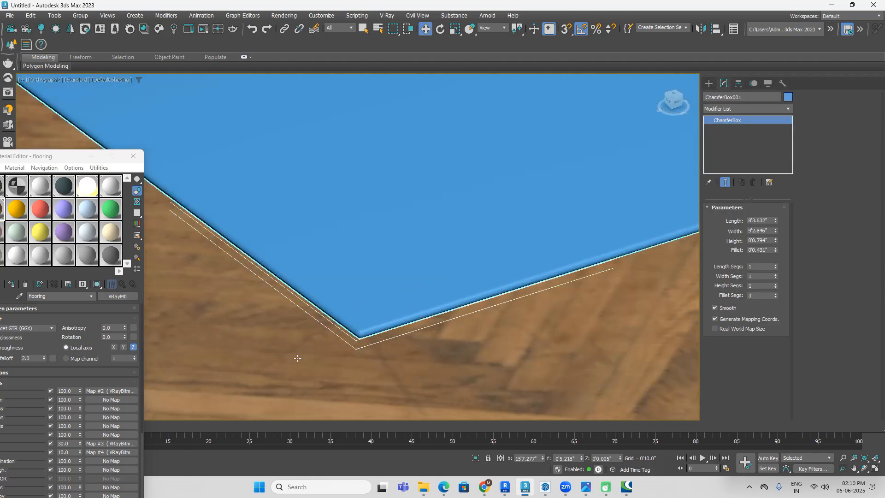
scroll(433, 329, down, 6)
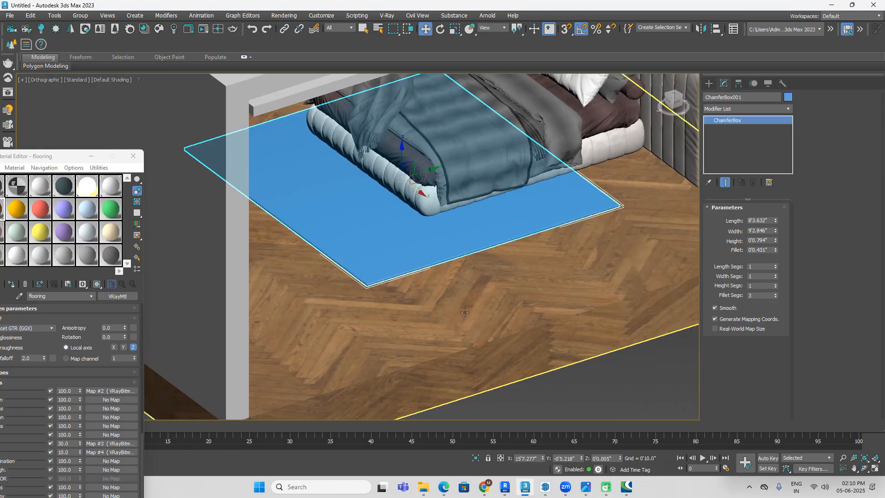
Step: Assign Material #8 to the rug under the bed
click(601, 385)
click(464, 262)
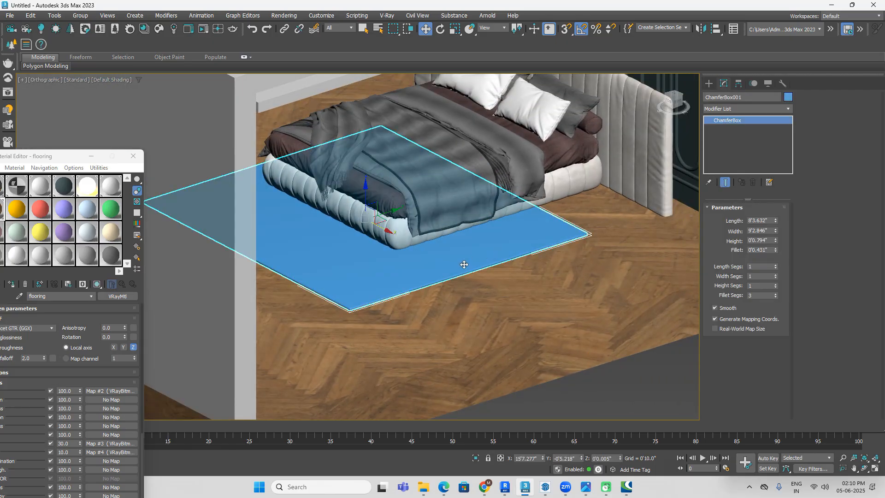
drag(58, 159, 191, 117)
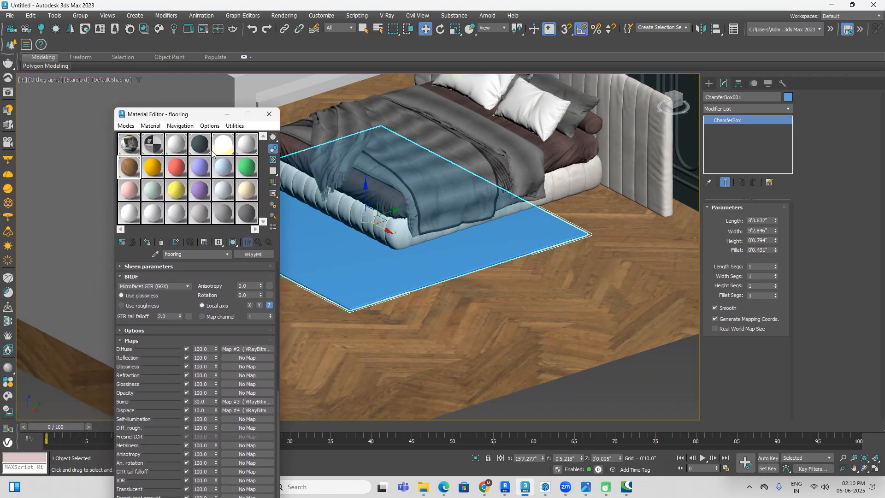
click(154, 167)
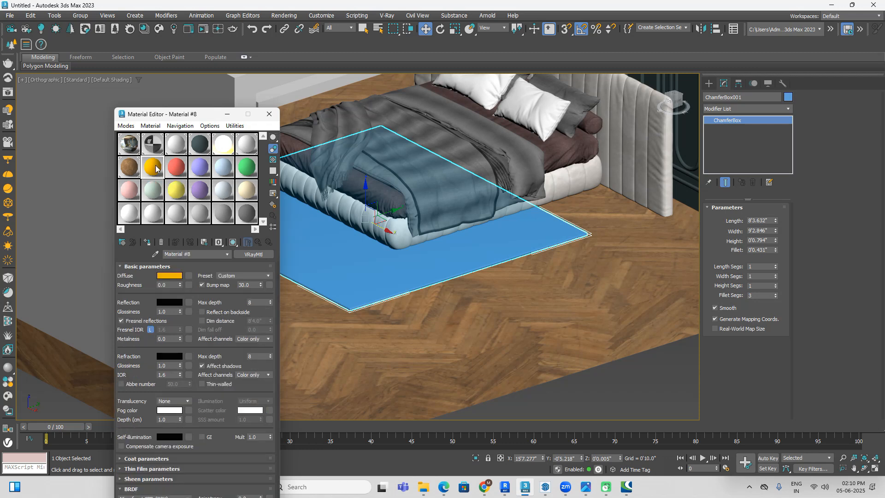
click(148, 243)
Step: Set the rug material's diffuse colour to a dark grey with RGB values of 34 and close the Material Editor
click(175, 275)
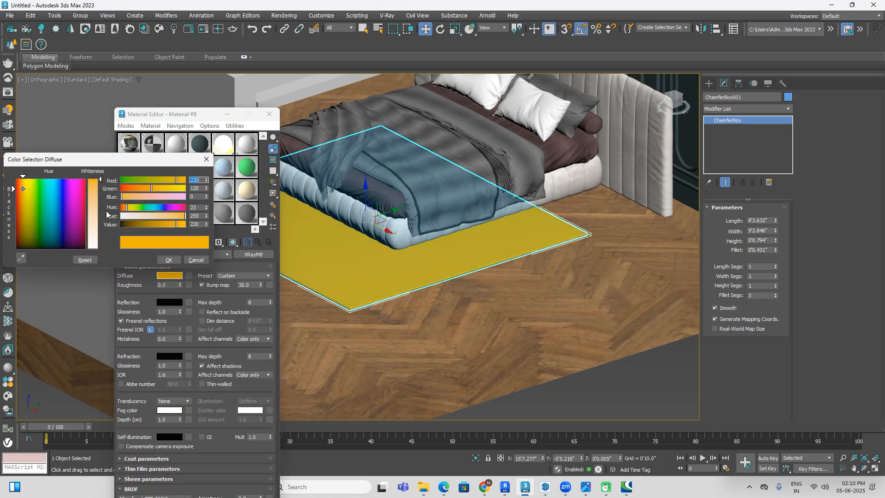
drag(12, 189, 13, 249)
mouse_move(98, 181)
mouse_down()
mouse_move(96, 195)
mouse_move(98, 189)
mouse_up()
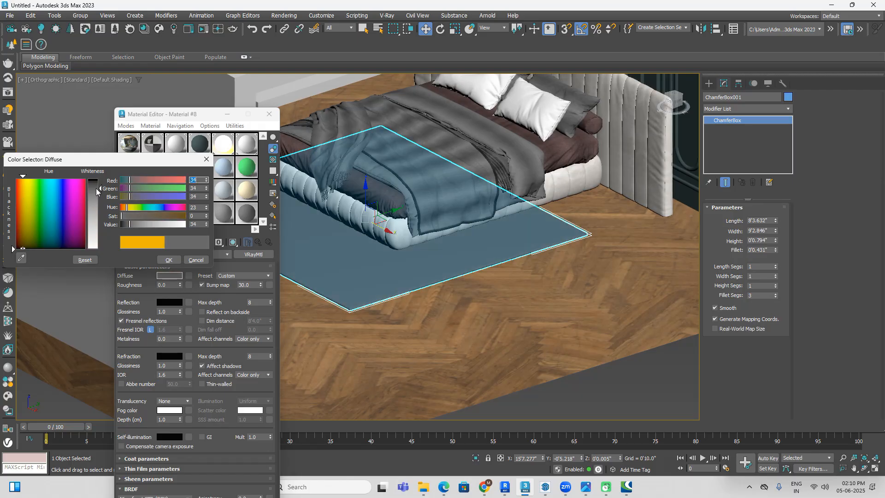
click(169, 260)
scroll(369, 272, down, 3)
click(531, 360)
middle_drag(532, 360, 623, 360)
scroll(569, 347, down, 4)
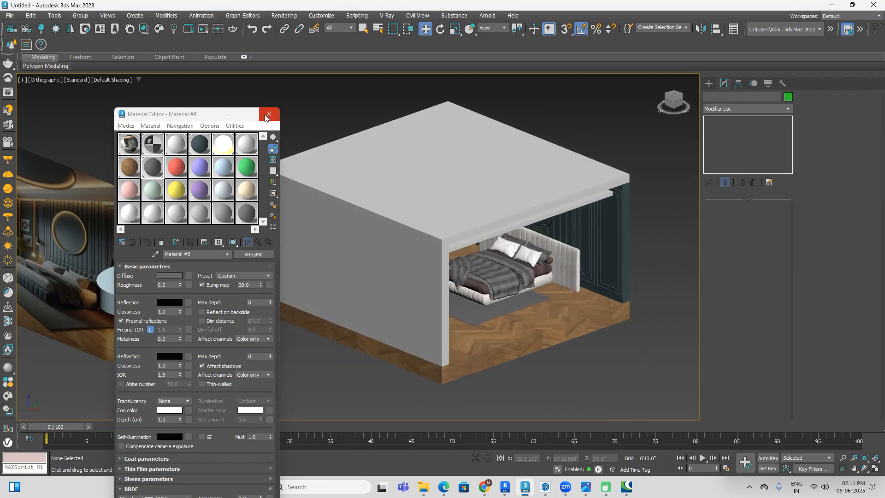
drag(208, 115, 161, 140)
click(222, 139)
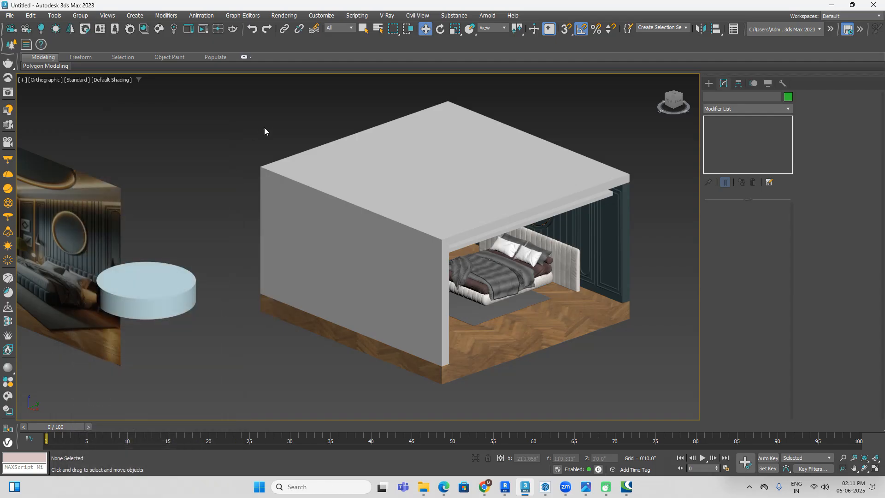
Step: Archive the scene to the Desktop as a zip file named "interior project", continuing despite the missing asset files
click(8, 16)
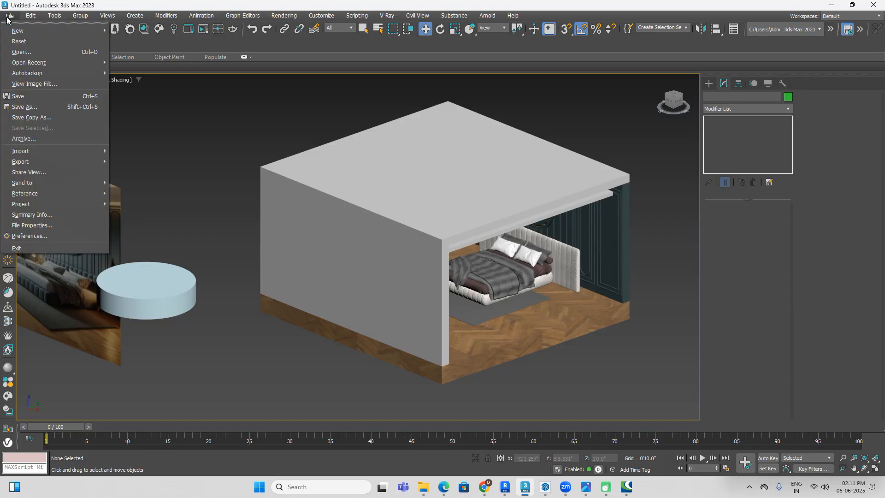
click(45, 138)
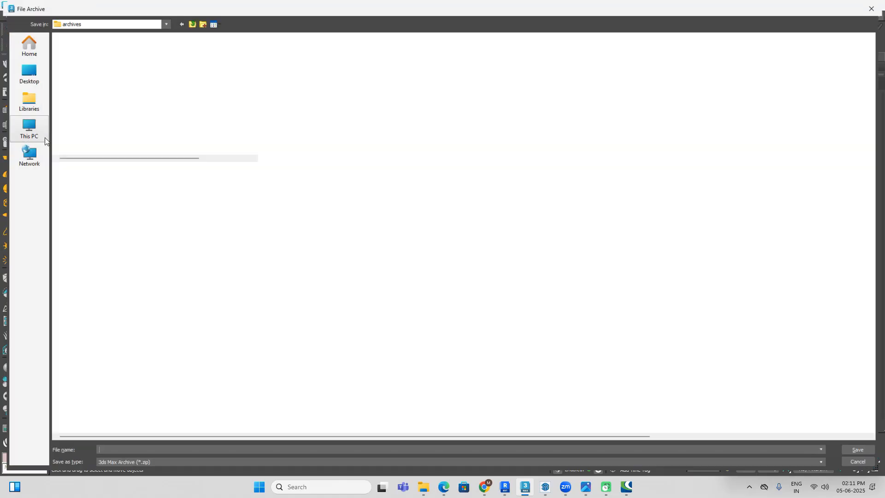
click(19, 70)
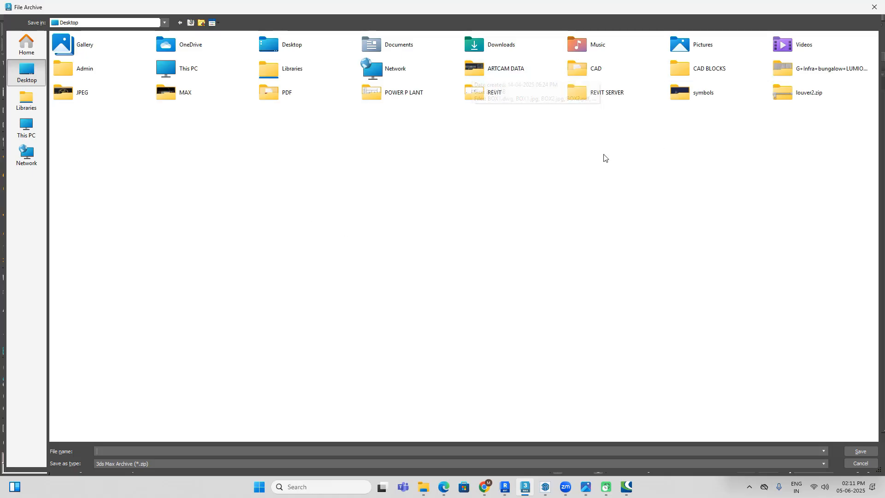
click(340, 451)
text(interior)
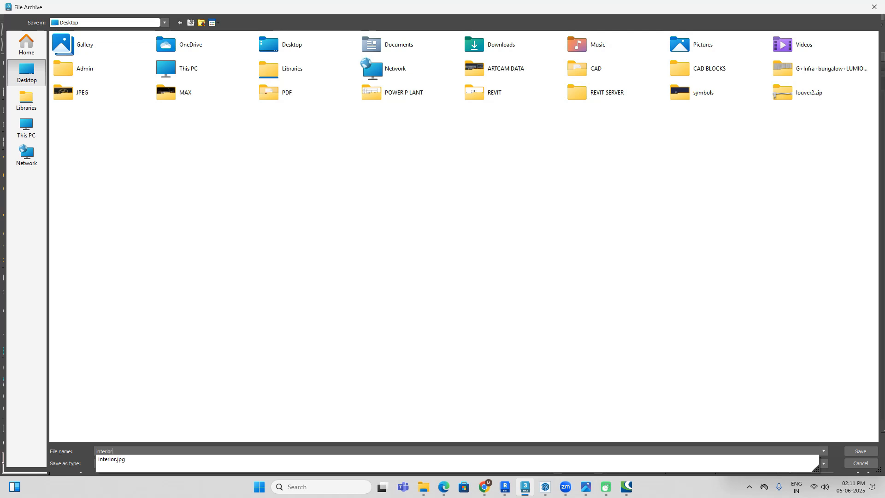
key(Return)
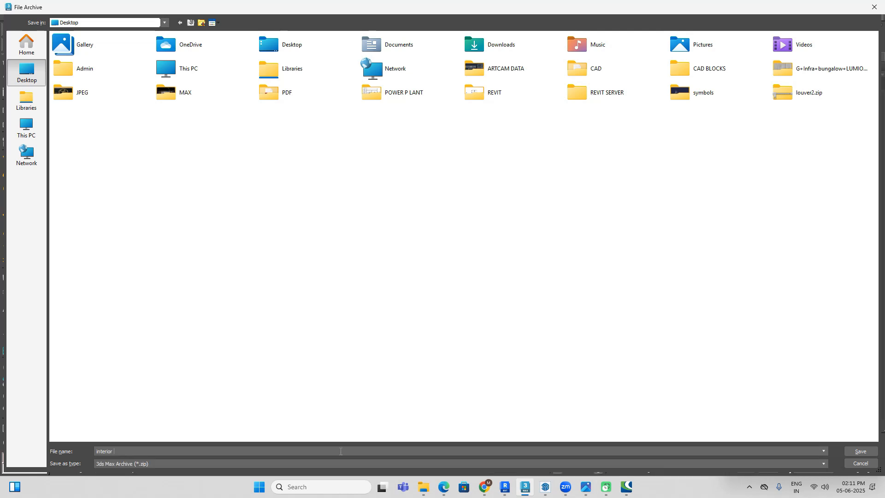
text(project)
click(859, 451)
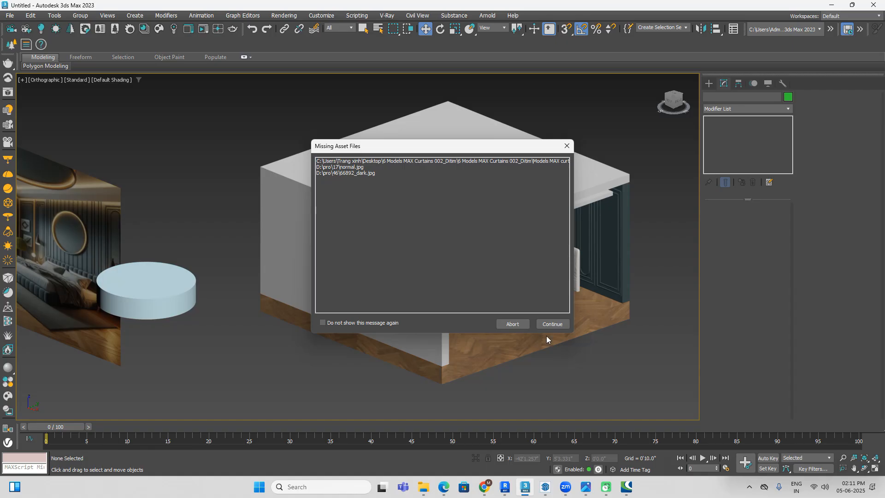
click(547, 325)
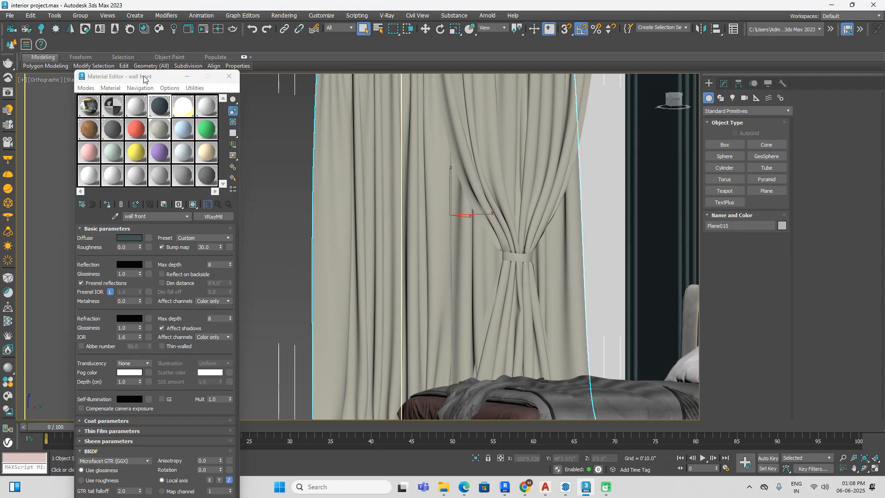
Step: Select the wide curtain panel at the window in the reopened interior project scene
drag(145, 79, 85, 39)
scroll(459, 350, down, 10)
click(459, 351)
alt+middle_drag(459, 351, 523, 228)
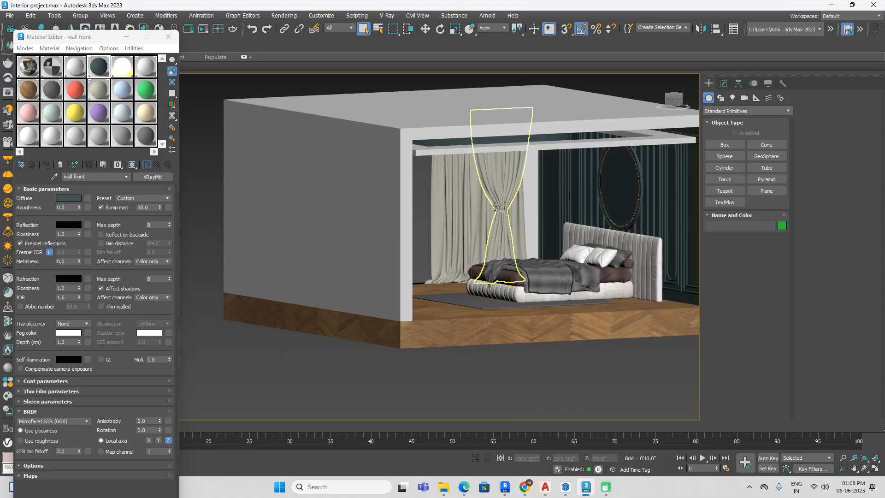
scroll(495, 211, up, 2)
scroll(498, 198, up, 3)
alt+middle_drag(521, 242, 457, 246)
middle_drag(606, 233, 488, 249)
middle_drag(443, 276, 515, 247)
click(473, 245)
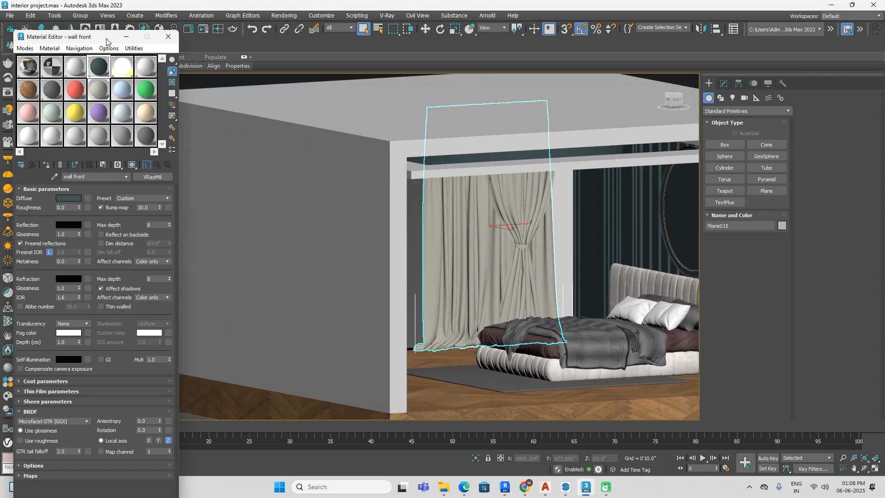
Step: Sample the curtain's material from the model into the pink Material #13 slot
drag(106, 41, 110, 39)
click(36, 110)
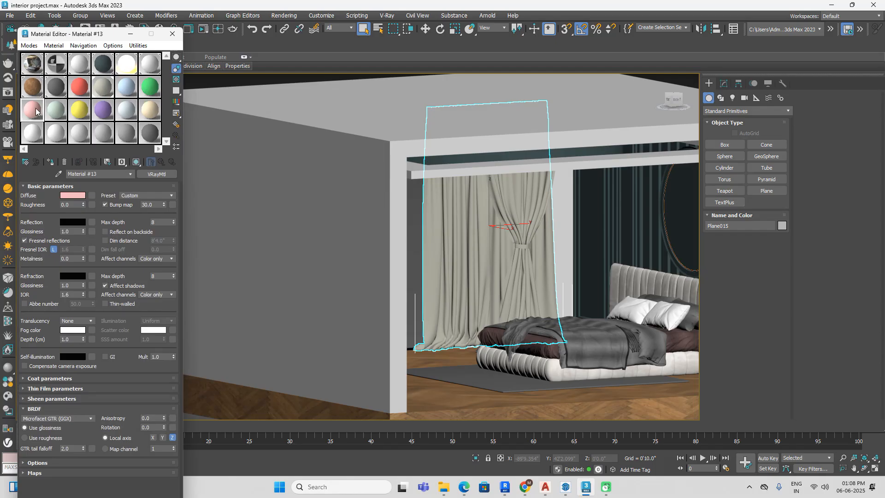
click(59, 174)
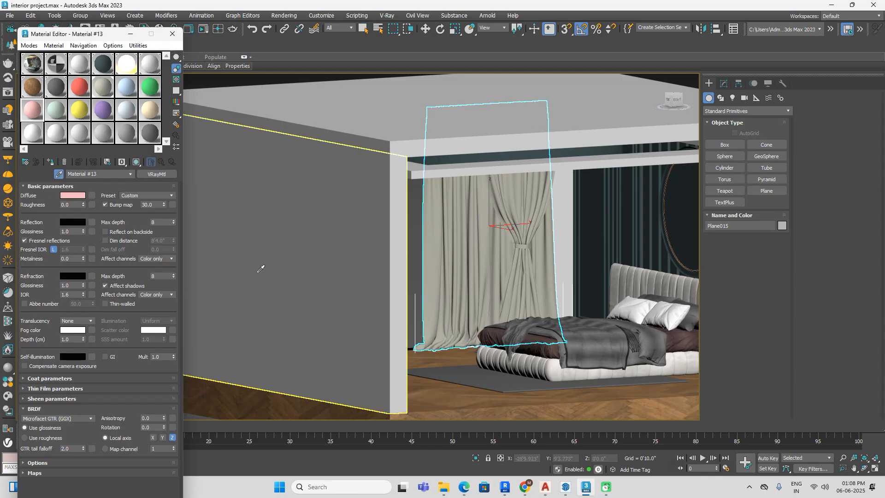
click(479, 240)
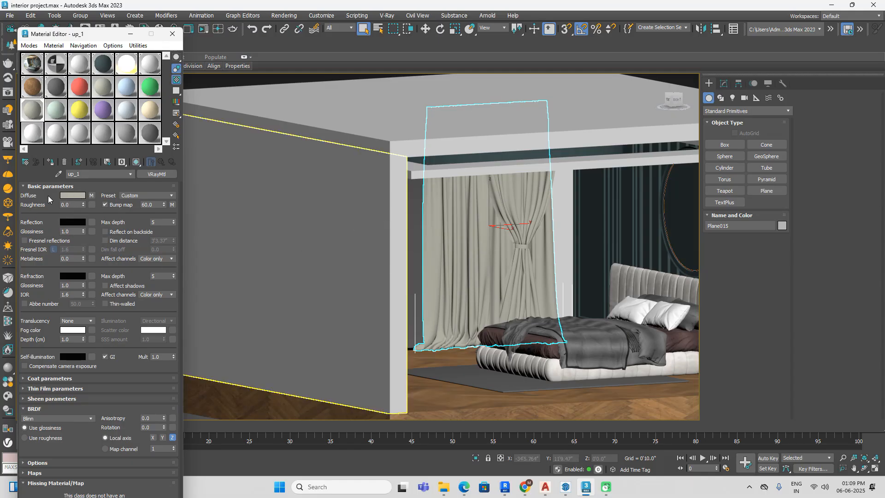
Step: Check the wall front material's diffuse colour and name the sampled curtain material "curtain"
click(104, 65)
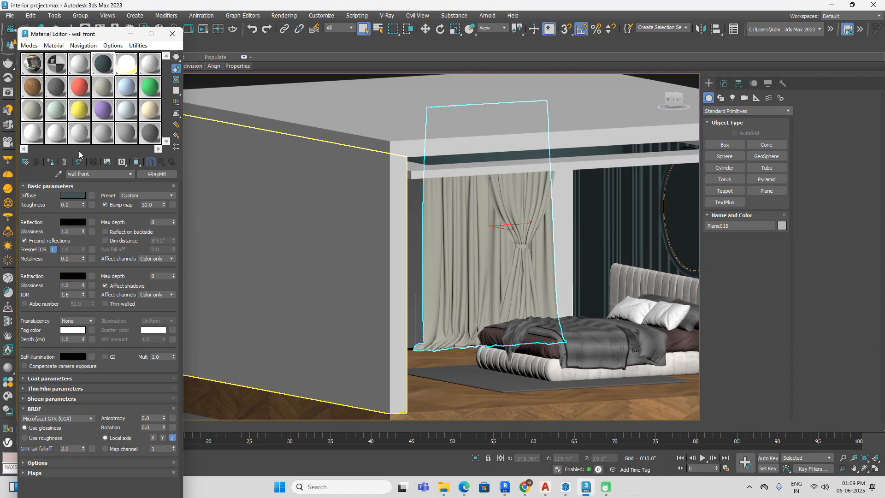
click(71, 198)
click(195, 180)
click(37, 109)
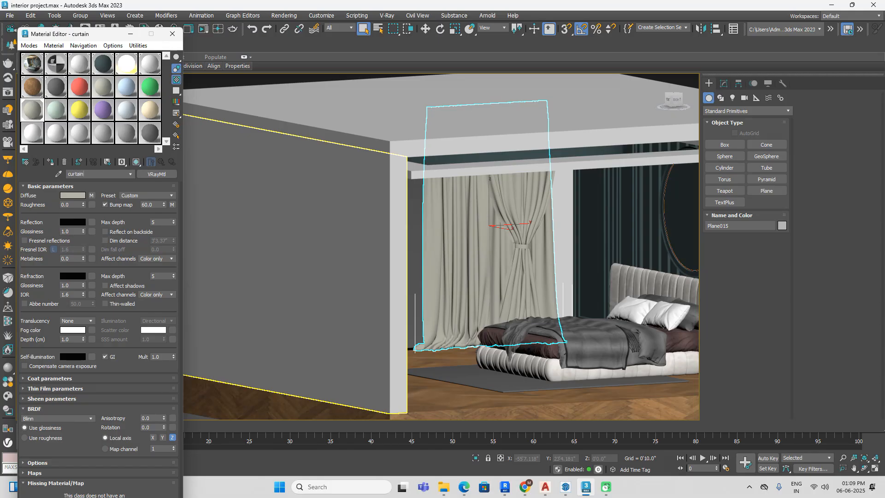
Step: Set the curtain material's diffuse colour by sampling the dark panelled wall behind the bed
click(69, 195)
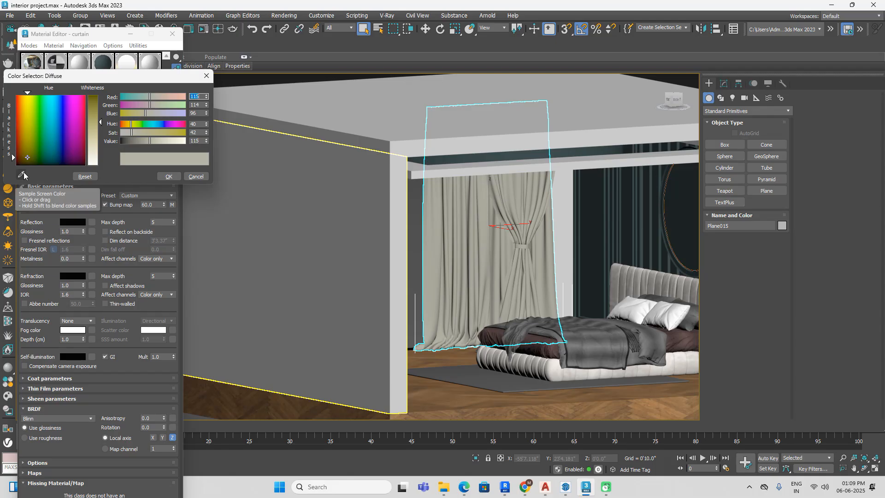
click(24, 173)
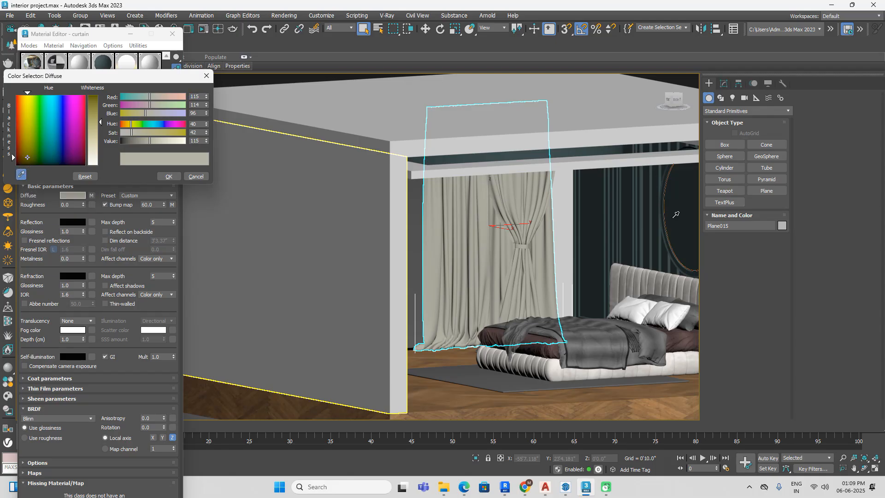
scroll(676, 214, down, 4)
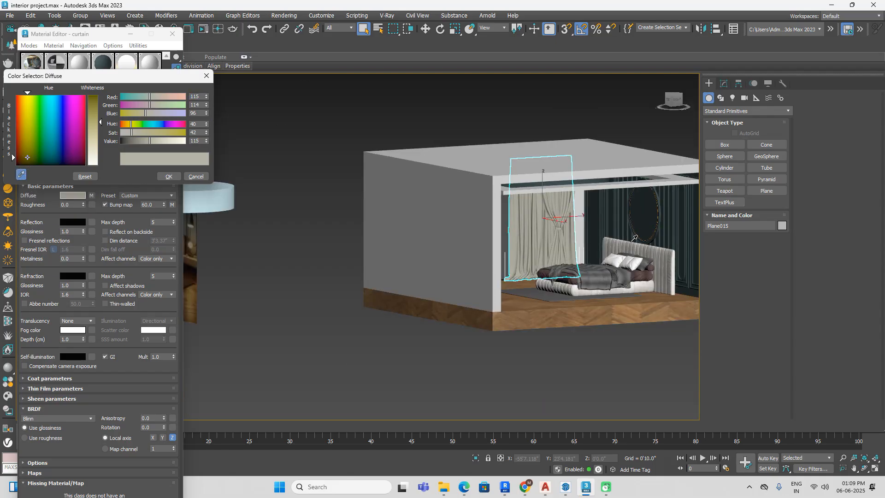
scroll(605, 278, up, 5)
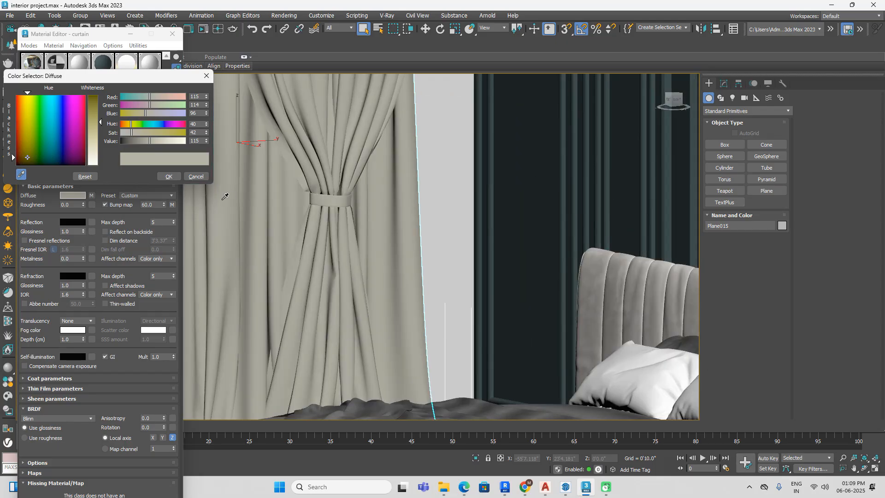
click(21, 174)
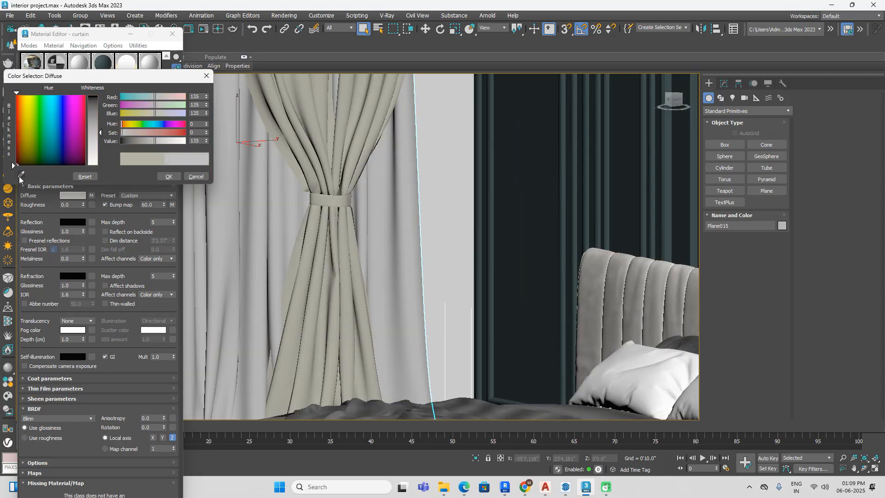
click(551, 162)
scroll(538, 164, down, 4)
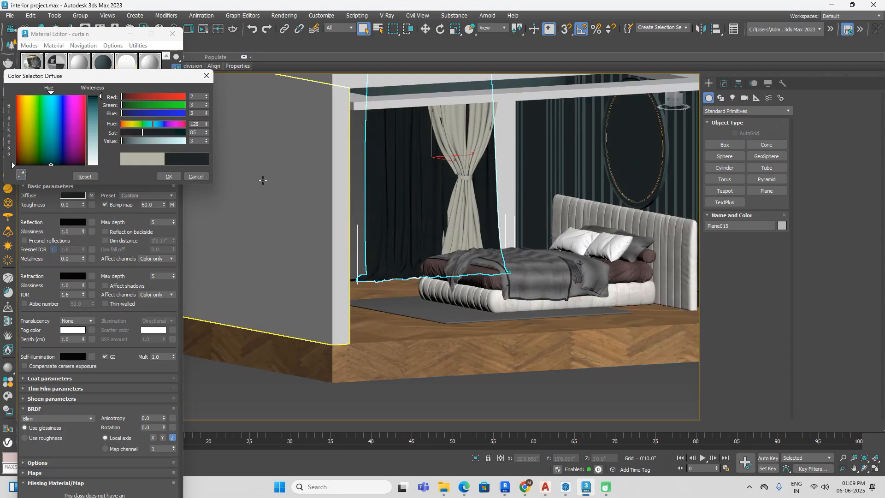
Step: Accept the sampled colour and assign the curtain material to both tied-back curtain groups at the window
scroll(470, 192, down, 4)
mouse_move(470, 191)
alt+middle_down()
mouse_move(441, 220)
mouse_move(461, 201)
alt+middle_up()
click(464, 201)
ctrl+click(310, 205)
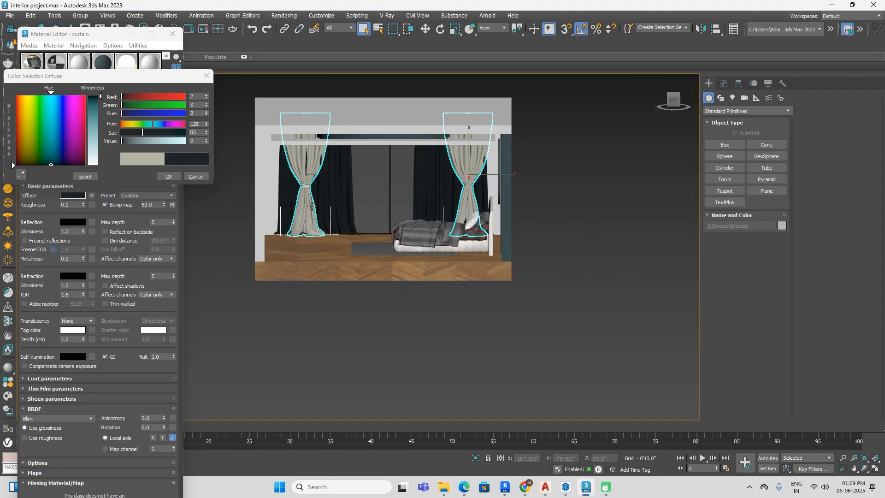
click(168, 176)
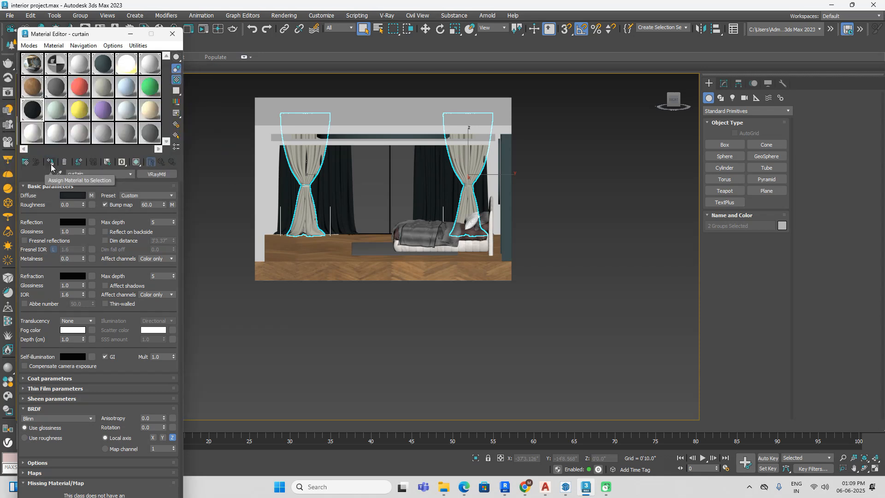
click(50, 163)
Step: Isolate the bed together with the dark panelled wall behind it
click(411, 339)
alt+middle_drag(411, 339, 609, 288)
alt+middle_drag(474, 257, 508, 306)
middle_drag(441, 285, 496, 346)
scroll(475, 234, up, 10)
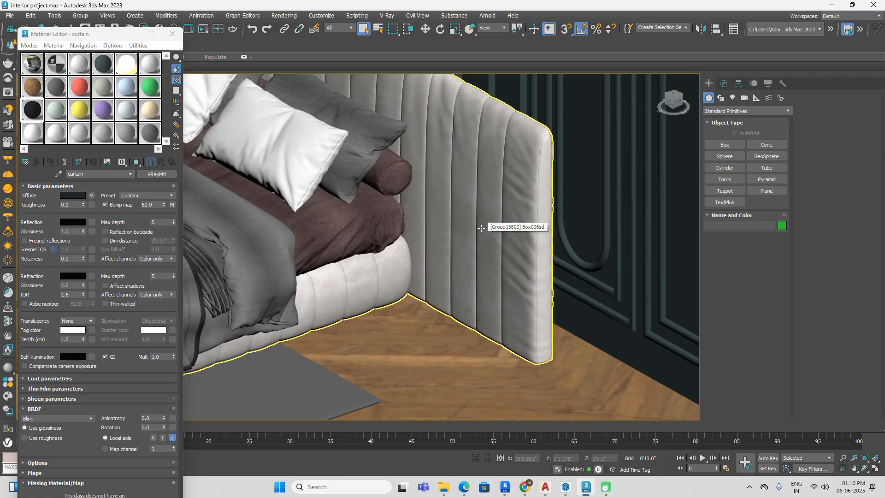
scroll(540, 156, up, 3)
scroll(530, 172, down, 8)
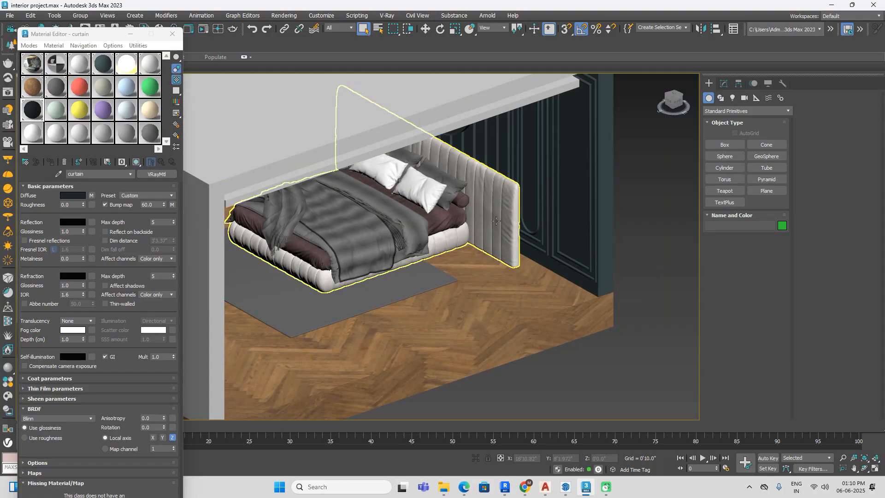
click(501, 218)
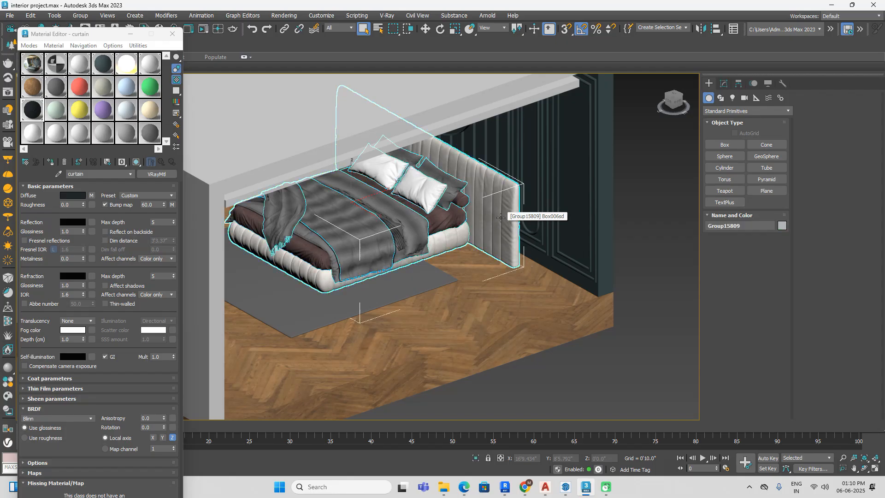
ctrl+click(577, 293)
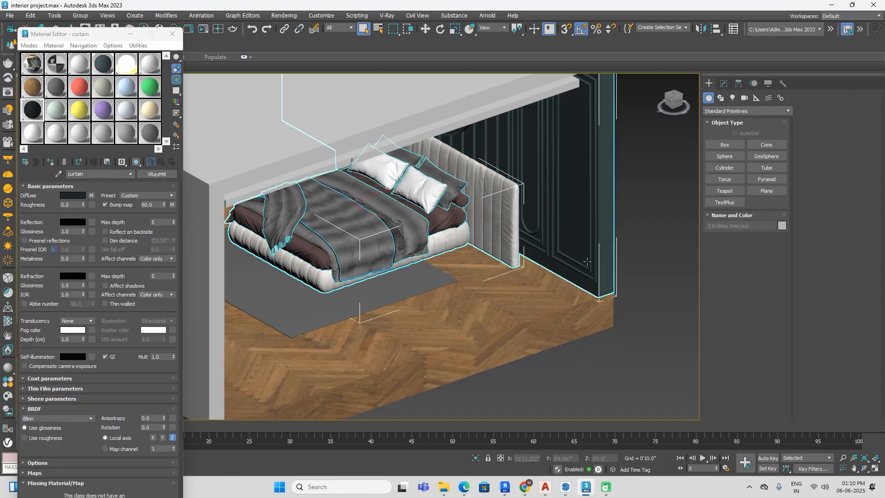
click(476, 459)
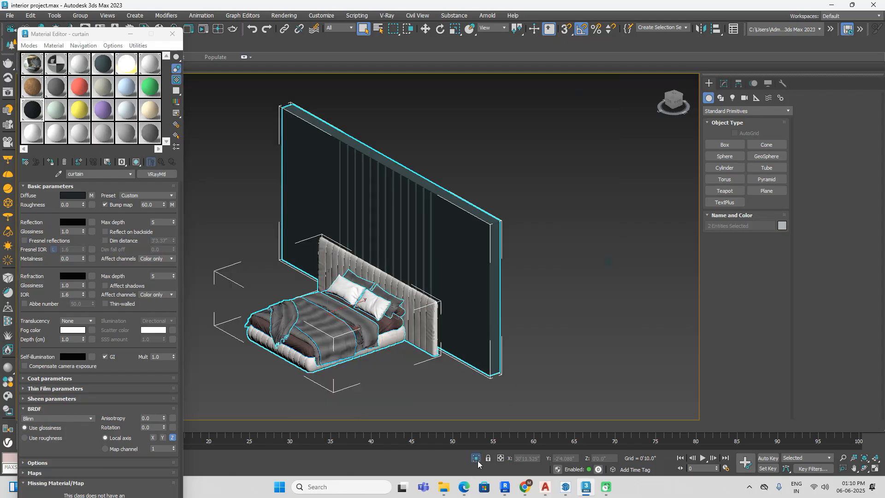
click(593, 304)
Step: Open the bed group to give access to its individual parts
alt+middle_drag(529, 339, 604, 265)
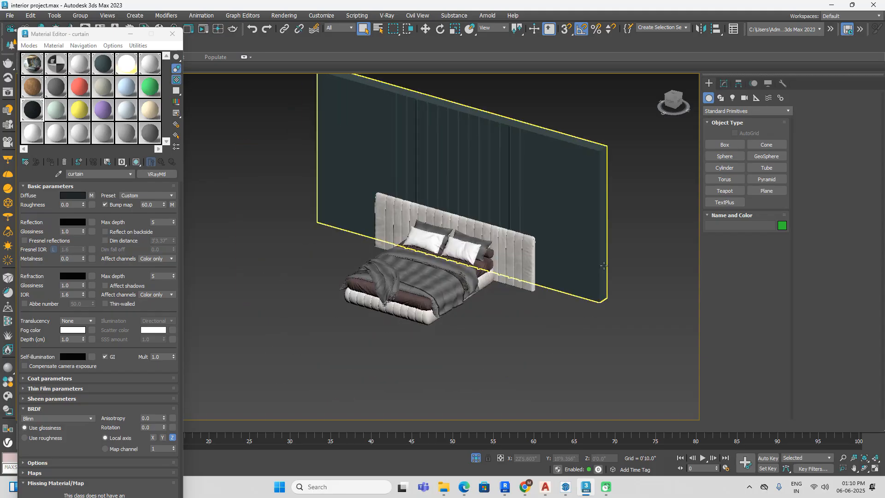
click(517, 260)
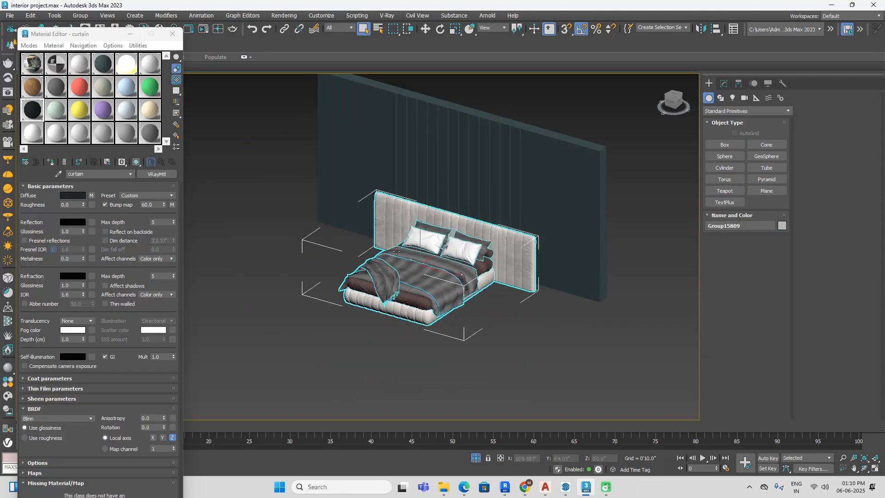
click(80, 15)
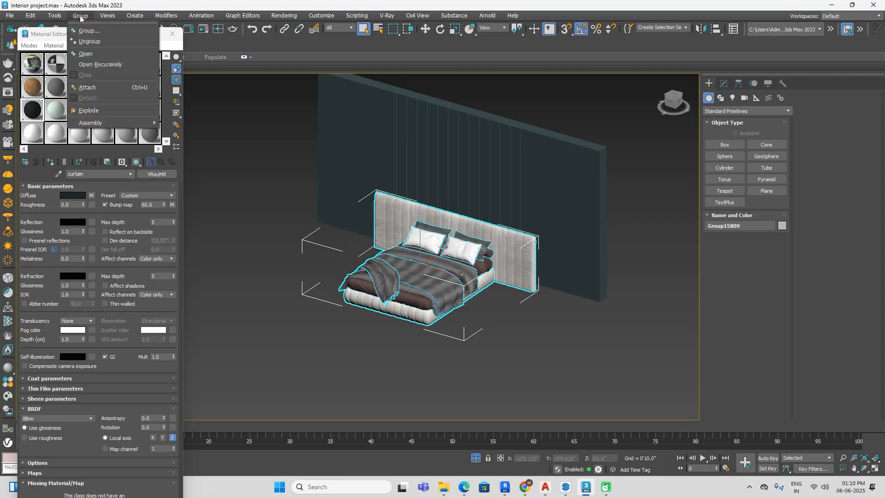
click(90, 42)
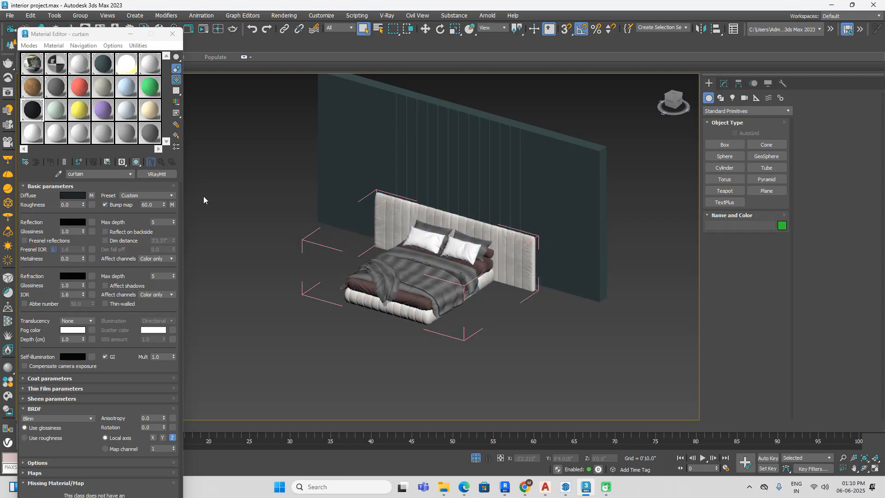
Step: Sample the headboard's material into the Material #14 slot and inspect its diffuse map settings
click(57, 116)
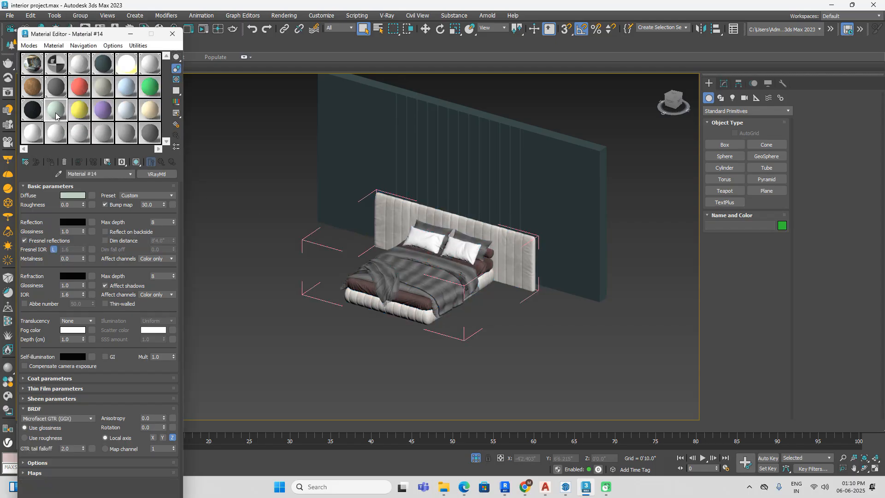
click(59, 174)
click(530, 264)
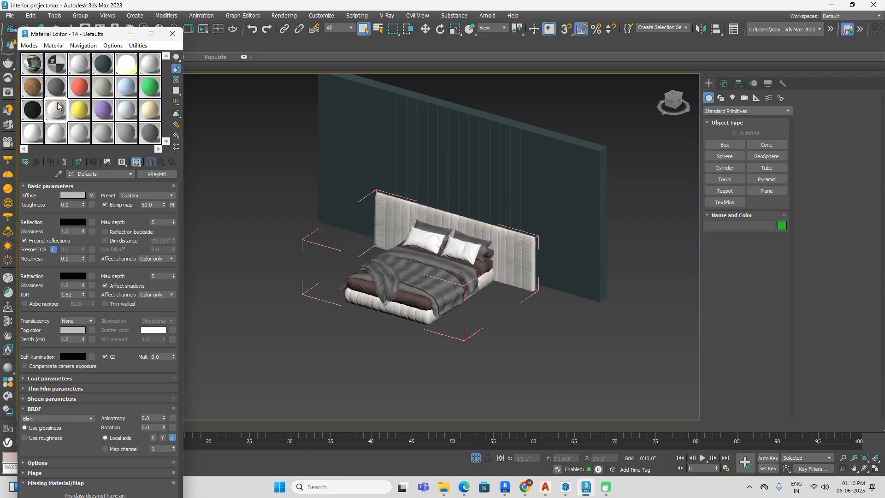
click(91, 196)
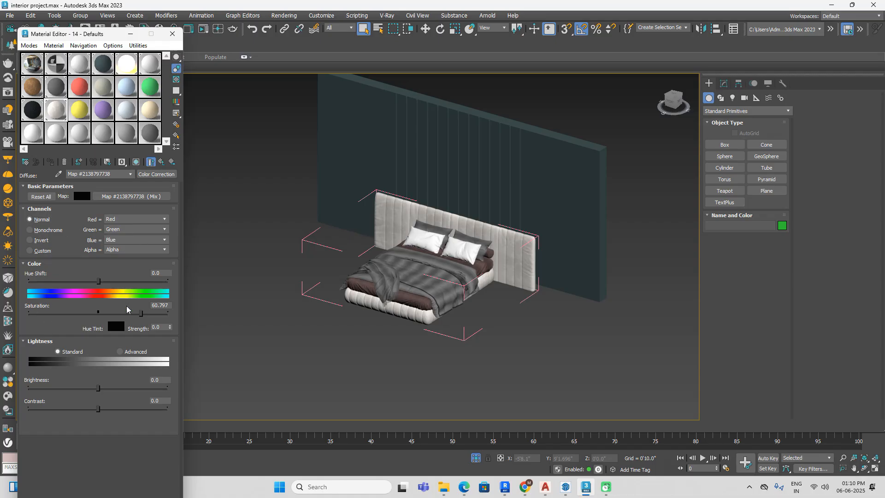
click(151, 161)
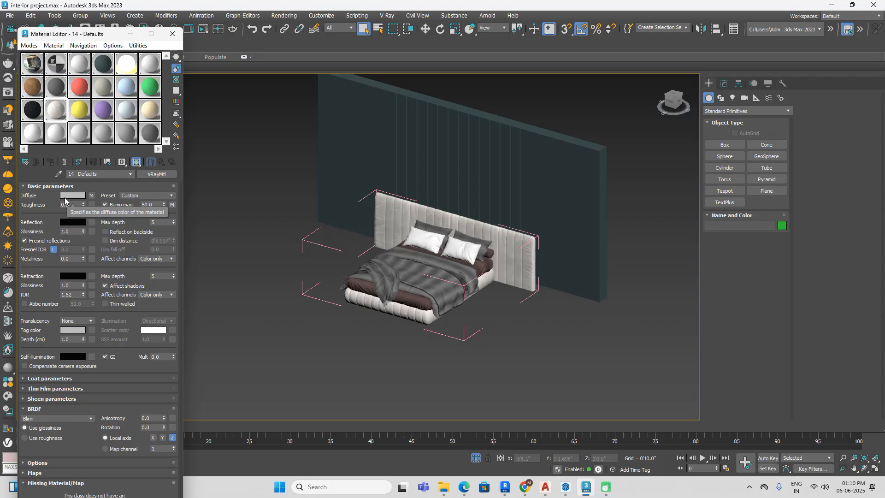
Step: Set the headboard material's diffuse colour by sampling the dark teal wall behind the bed
click(65, 200)
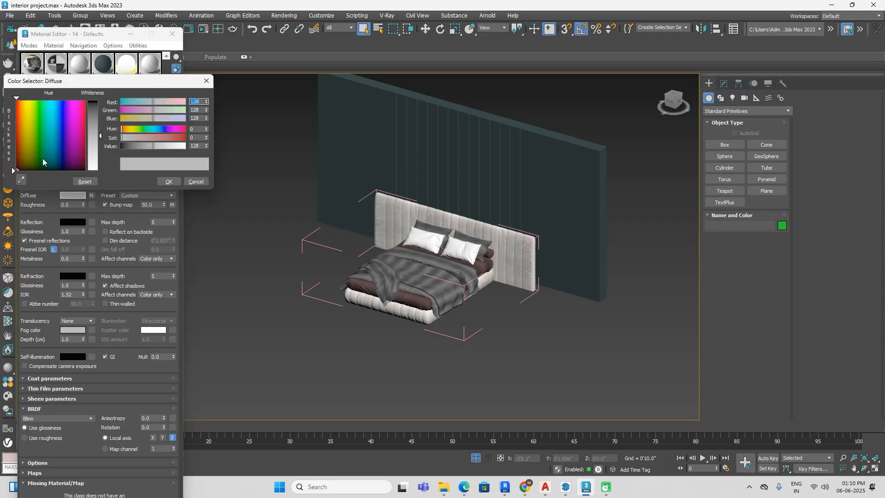
click(23, 180)
click(539, 171)
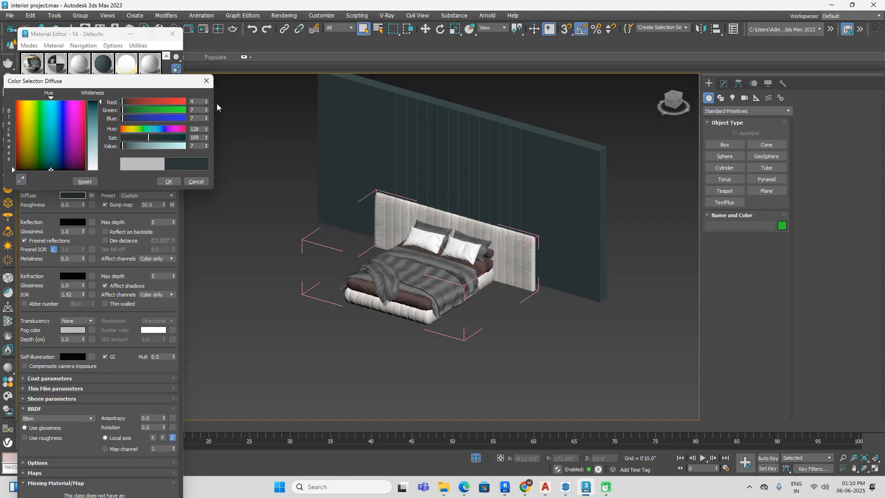
click(166, 181)
click(489, 258)
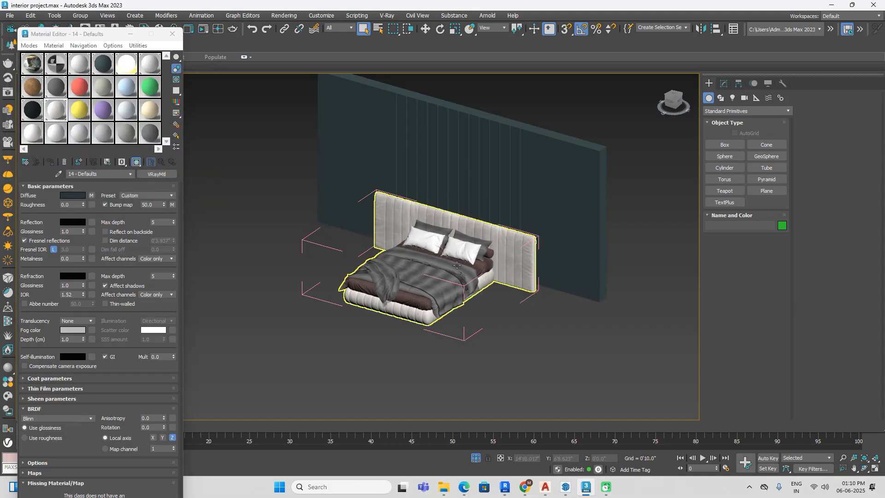
scroll(488, 258, up, 8)
scroll(488, 258, down, 8)
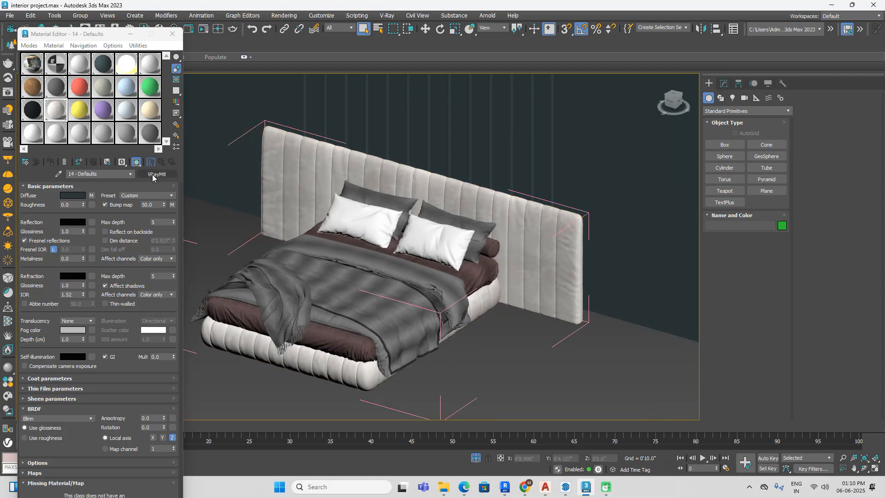
Step: Clear the Color Correction map from the headboard material's diffuse channel
click(92, 196)
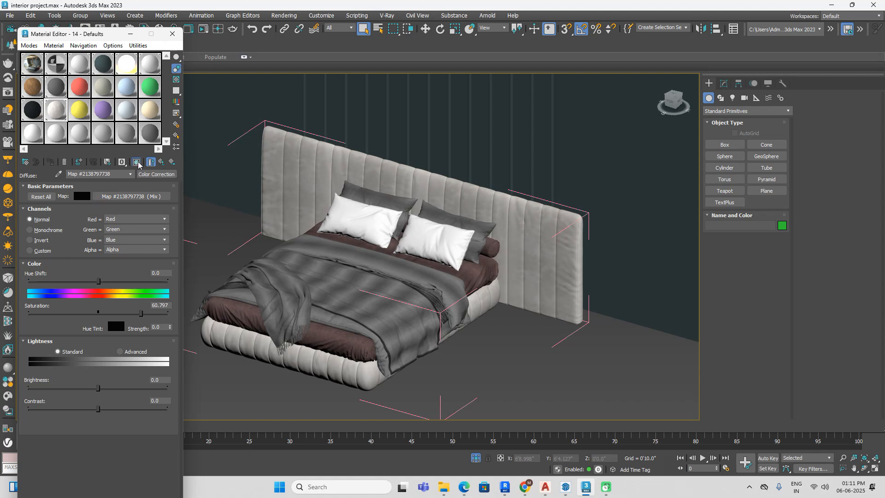
scroll(503, 257, up, 5)
scroll(503, 257, down, 3)
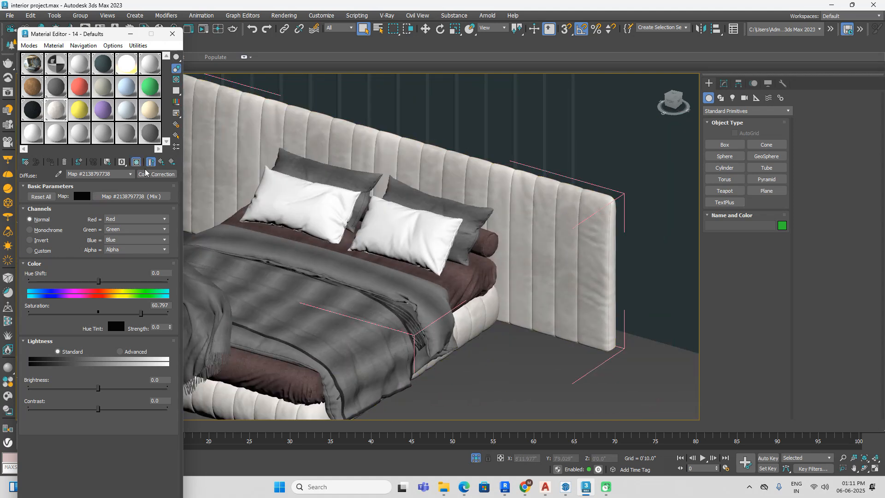
click(162, 161)
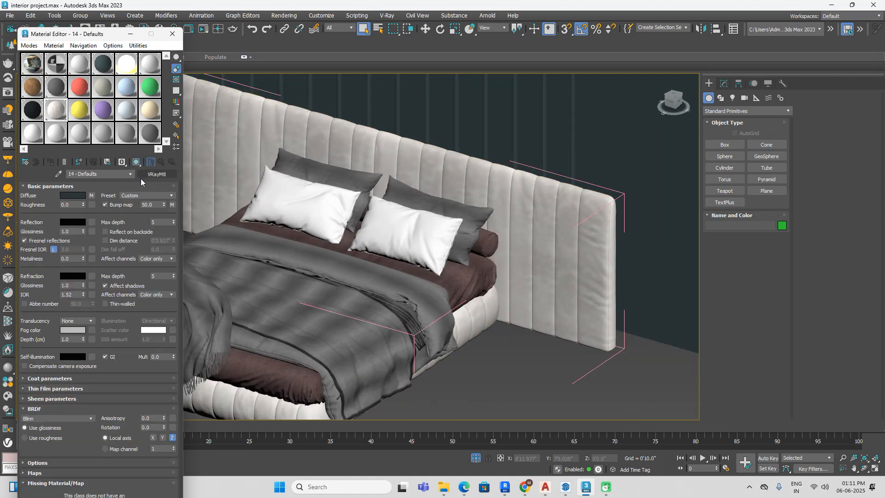
right_click(93, 195)
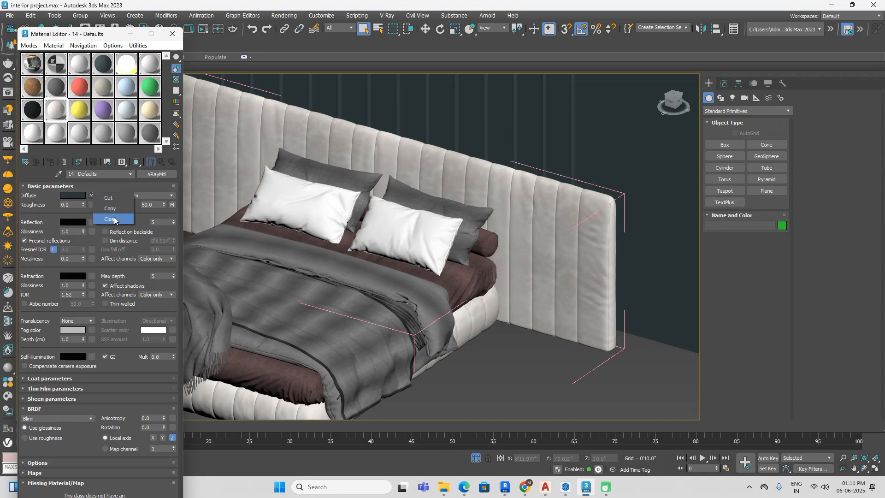
click(114, 218)
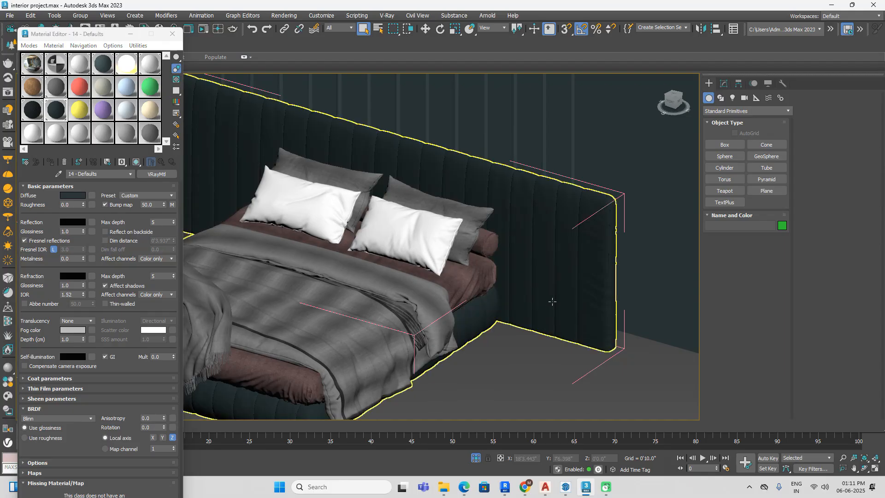
scroll(560, 304, down, 3)
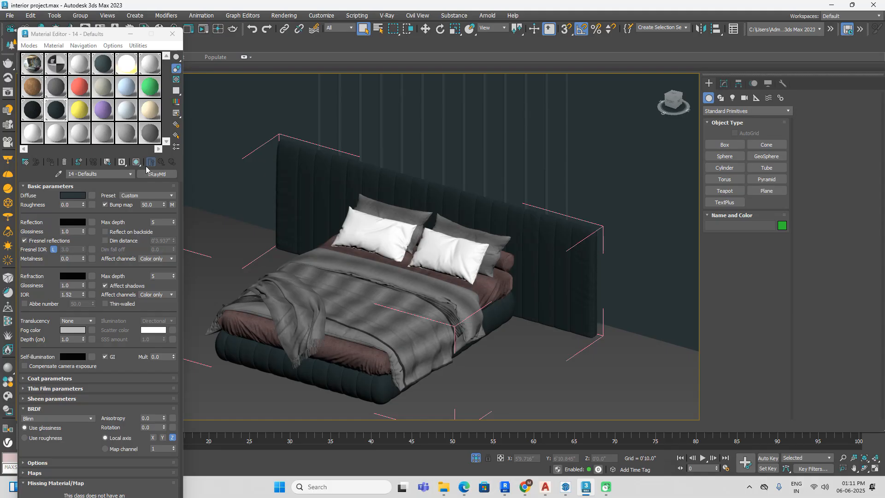
Step: Lighten the headboard material's diffuse colour to RGB 13, 16, 16
click(75, 195)
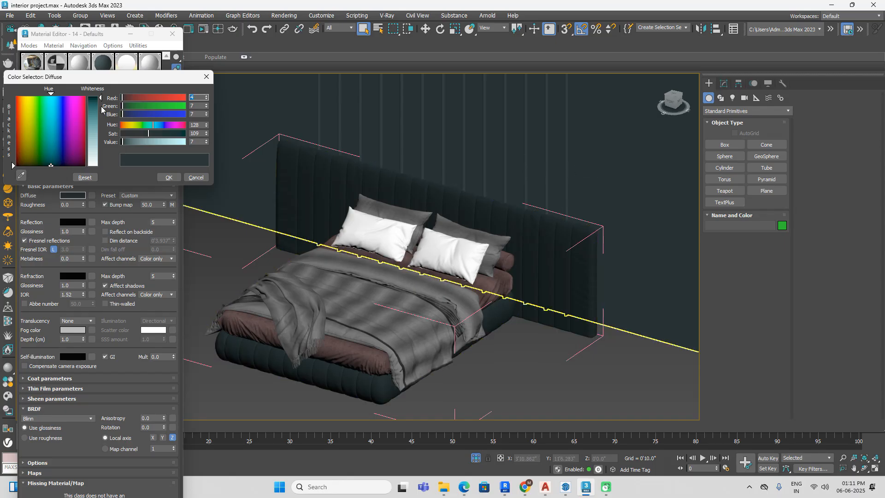
drag(99, 100, 100, 100)
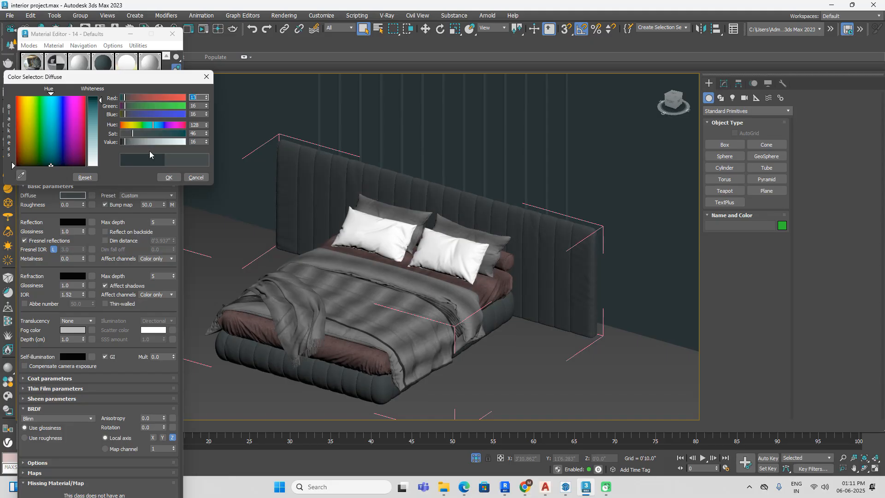
scroll(371, 207, down, 2)
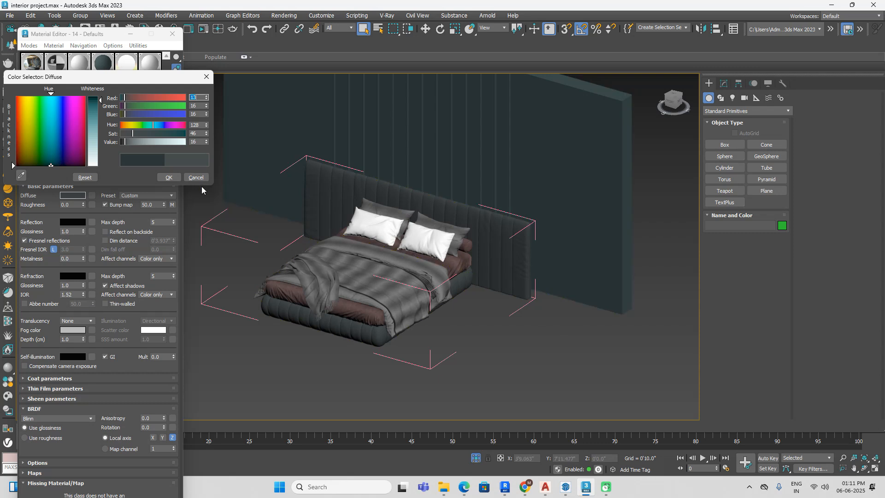
click(176, 180)
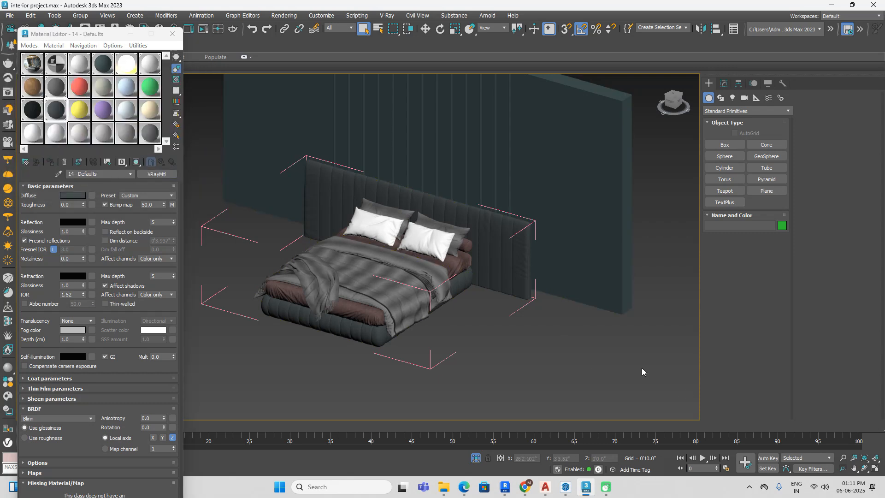
middle_drag(598, 372, 609, 369)
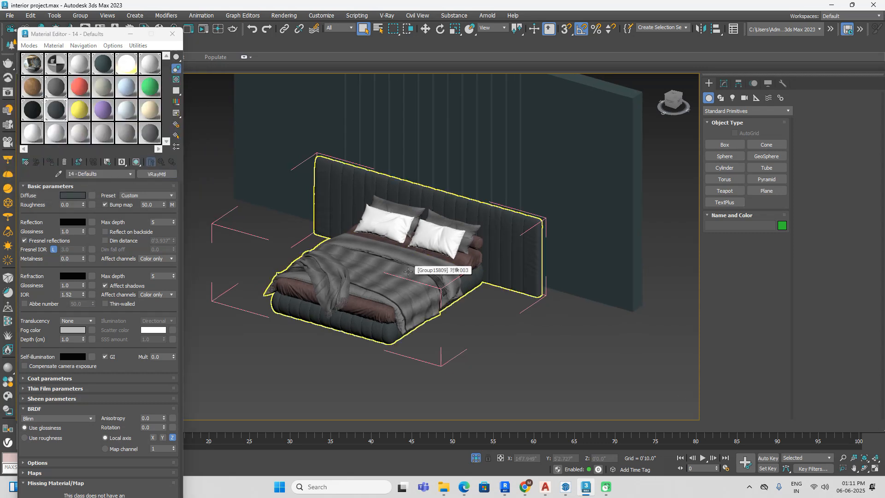
Step: Close the bed group and end isolation to bring back the whole room, leaving the bed deselected
drag(98, 38, 54, 178)
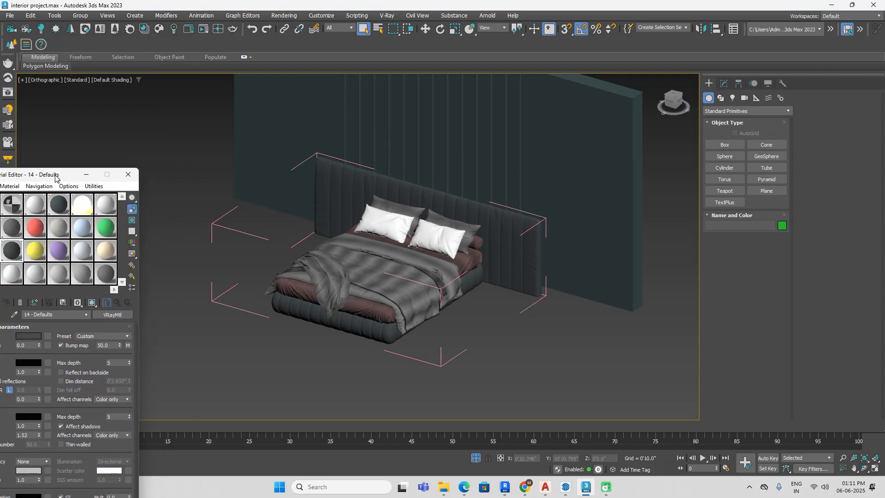
click(320, 181)
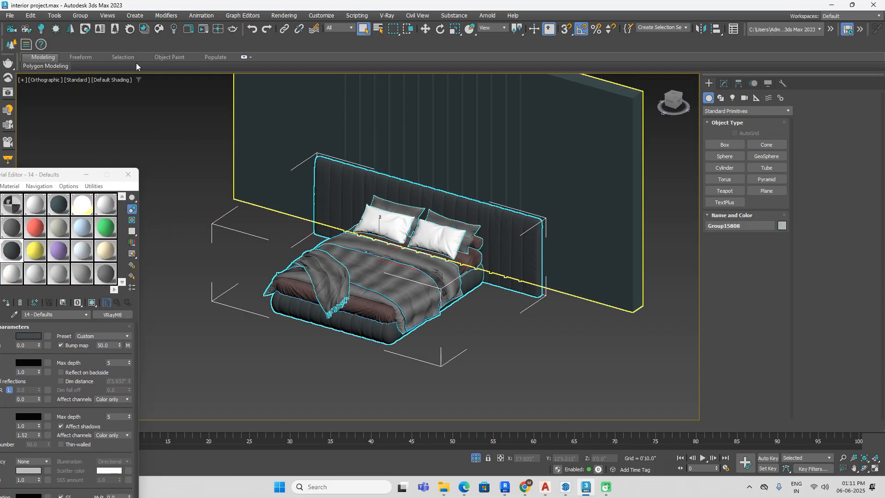
click(80, 16)
click(97, 74)
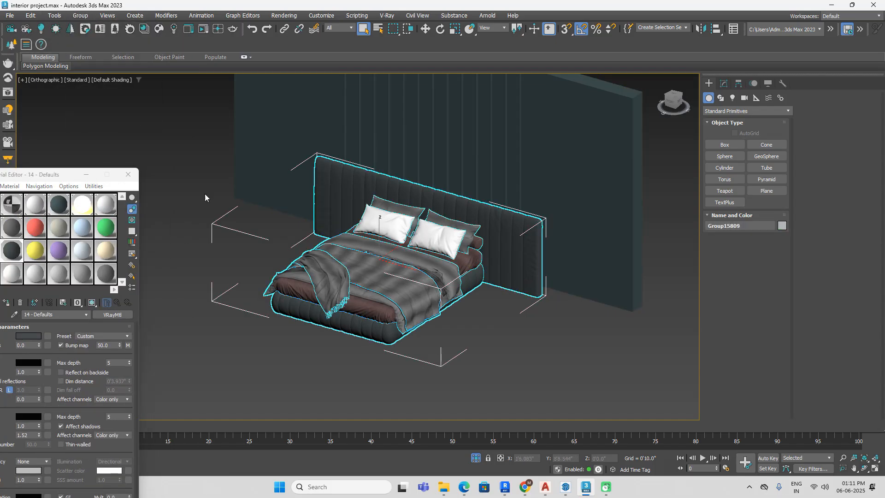
click(476, 458)
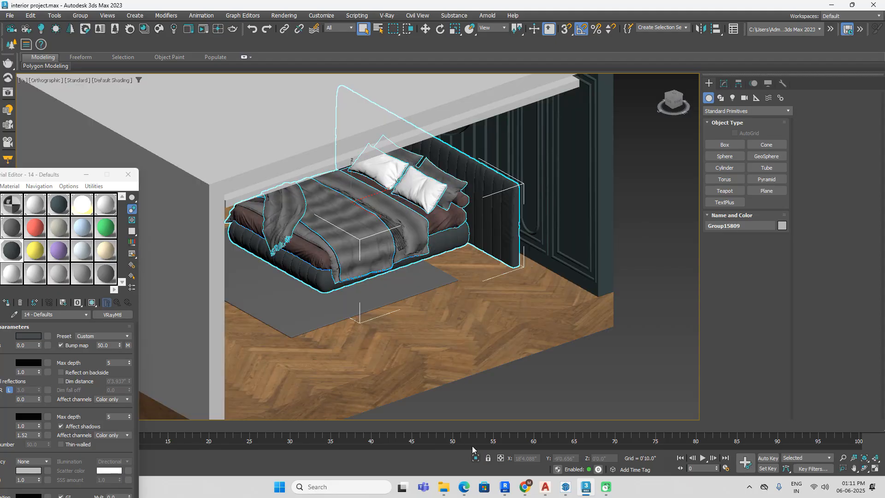
click(609, 375)
Step: Delete the stray cylinder in front of the reference image plane
middle_drag(609, 375, 596, 364)
mouse_move(586, 356)
alt+middle_down()
mouse_move(565, 331)
mouse_move(596, 339)
mouse_move(588, 347)
alt+middle_up()
scroll(589, 347, down, 5)
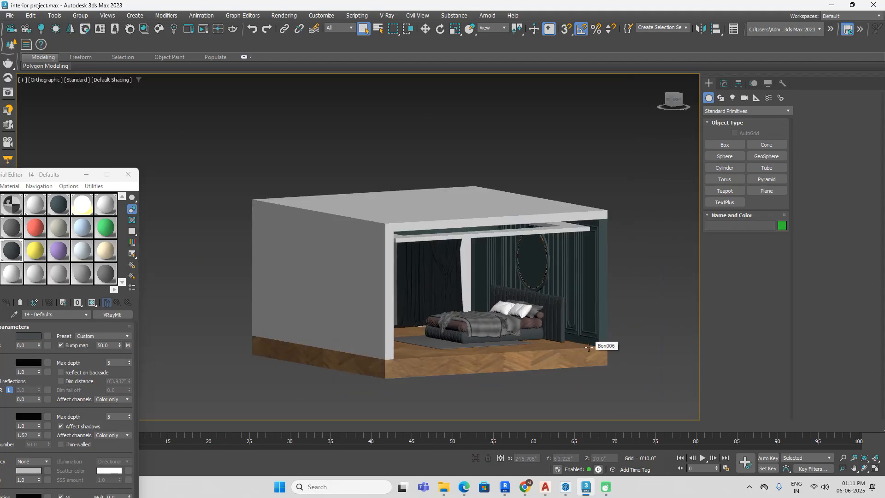
middle_drag(446, 355, 526, 330)
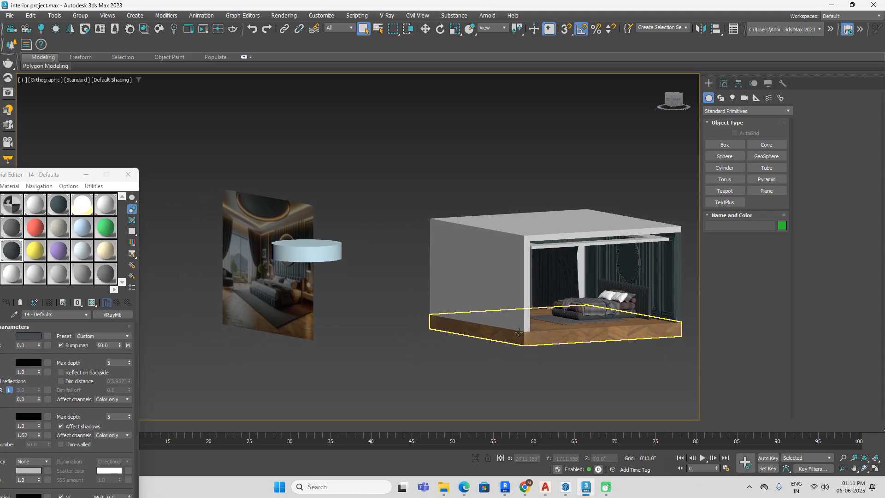
click(329, 254)
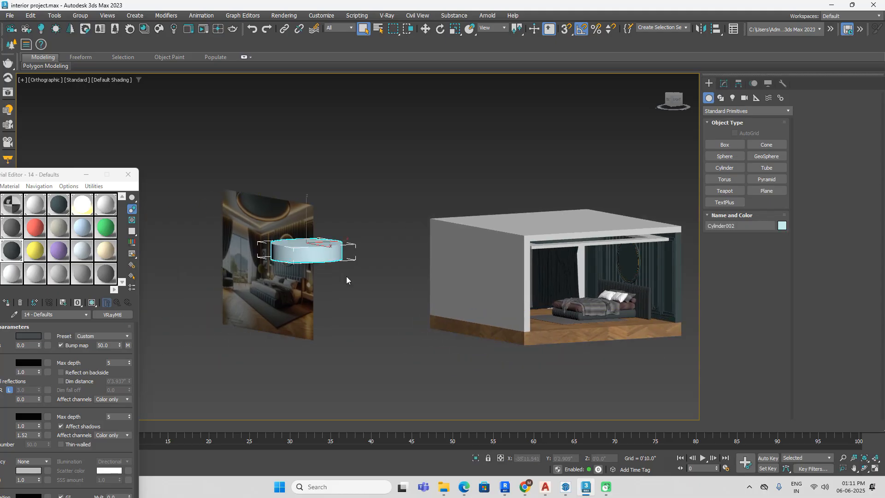
key(Delete)
scroll(299, 252, up, 4)
scroll(299, 252, down, 2)
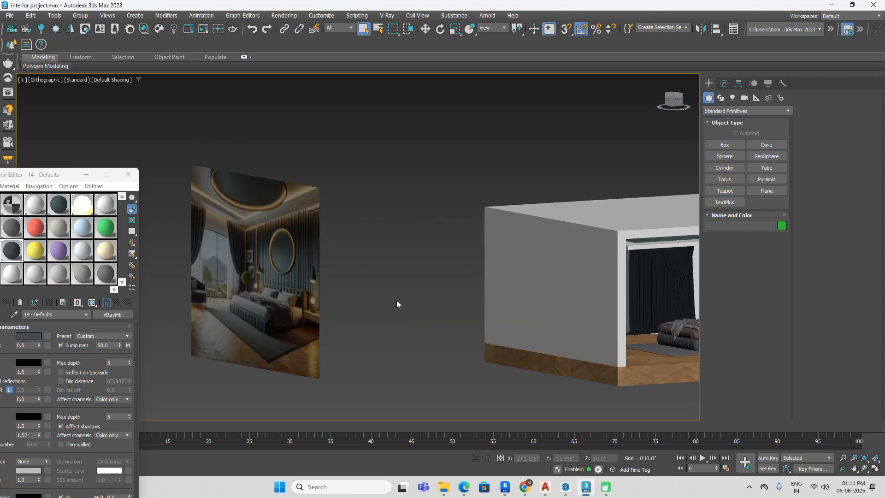
Step: Select both rear curtains, rename the yellow Material #15 as "back curtain" and assign it to them
middle_drag(488, 318, 399, 305)
scroll(557, 289, up, 3)
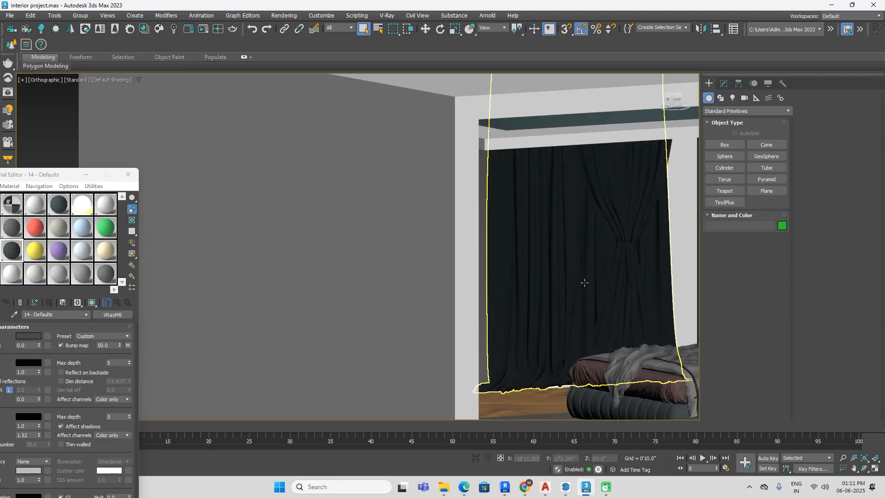
scroll(557, 290, down, 5)
alt+middle_drag(576, 291, 653, 300)
scroll(579, 282, up, 5)
click(580, 282)
ctrl+click(255, 241)
drag(33, 175, 201, 122)
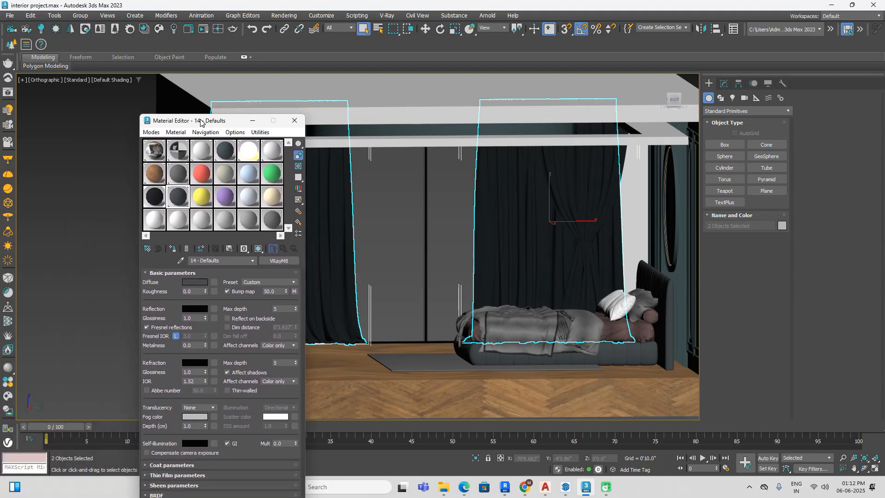
click(202, 197)
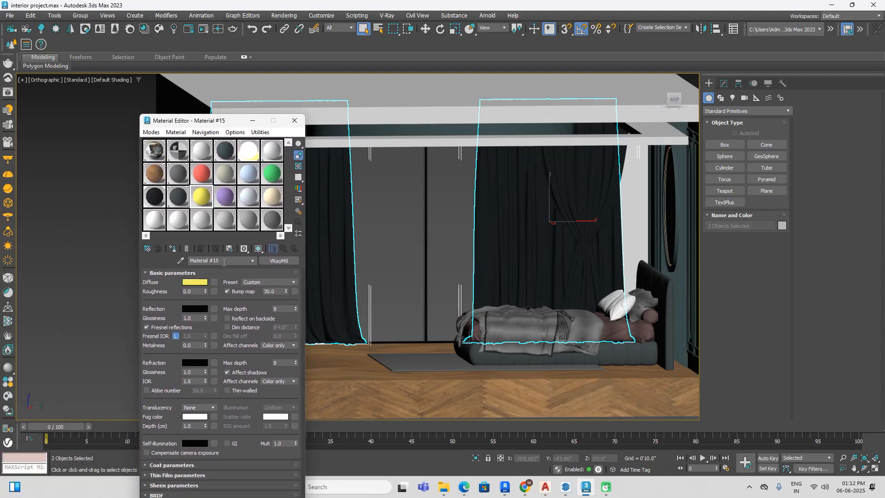
text(ba)
click(172, 249)
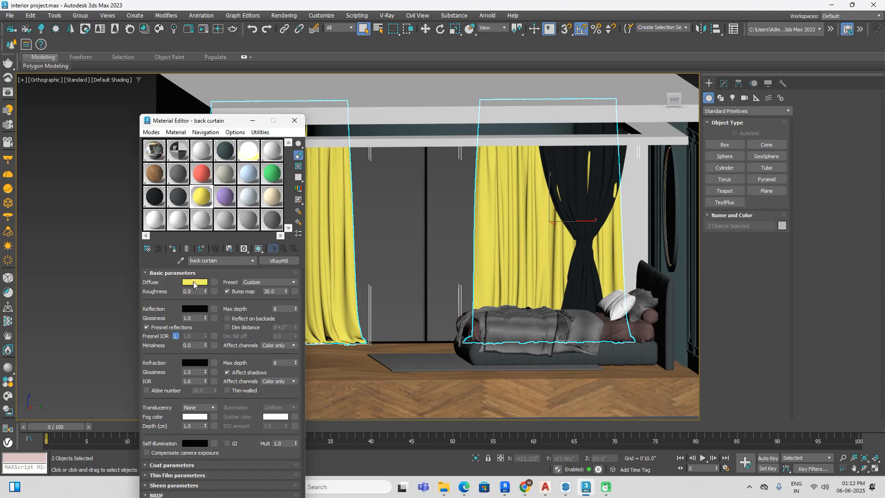
Step: Set the back curtain material's diffuse colour to a neutral light grey with a value of 180
click(193, 282)
drag(12, 194, 13, 254)
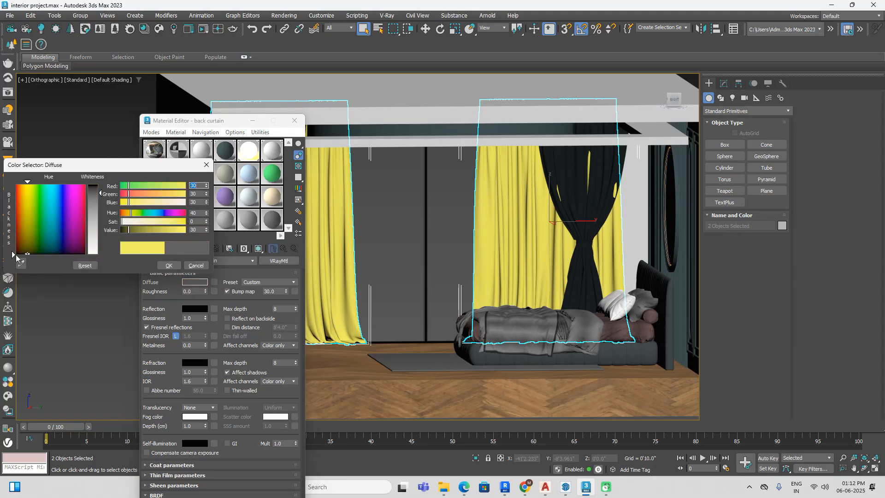
drag(101, 190, 198, 236)
double_click(196, 232)
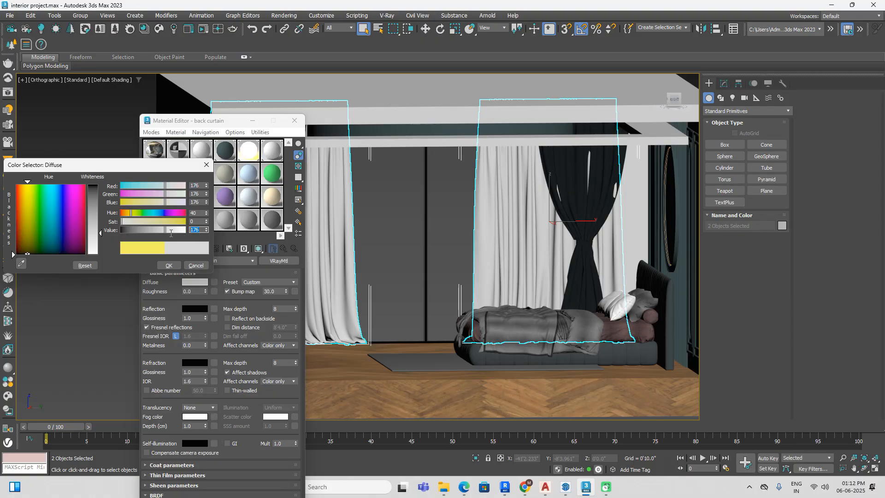
text(180)
key(Return)
click(169, 265)
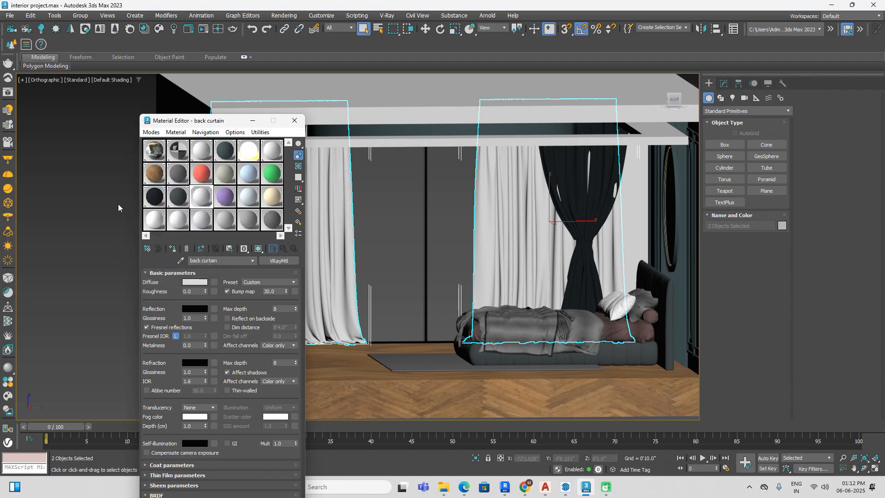
Step: Move both back curtains about 1.38 inches along negative X toward the window wall in the top view, and deselect them
click(103, 260)
middle_drag(525, 264, 592, 250)
mouse_move(592, 250)
alt+middle_down()
mouse_move(579, 247)
mouse_move(598, 251)
alt+middle_up()
middle_drag(675, 167, 555, 260)
click(565, 212)
ctrl+click(382, 270)
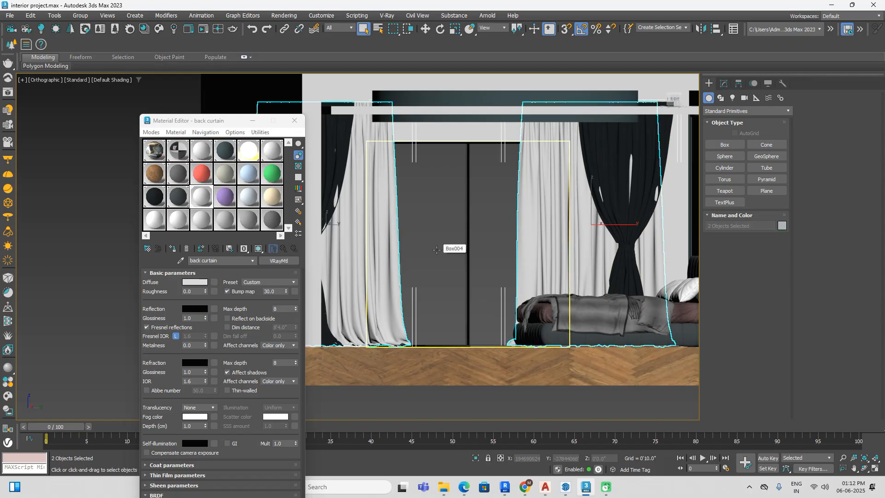
key(t)
key(F3)
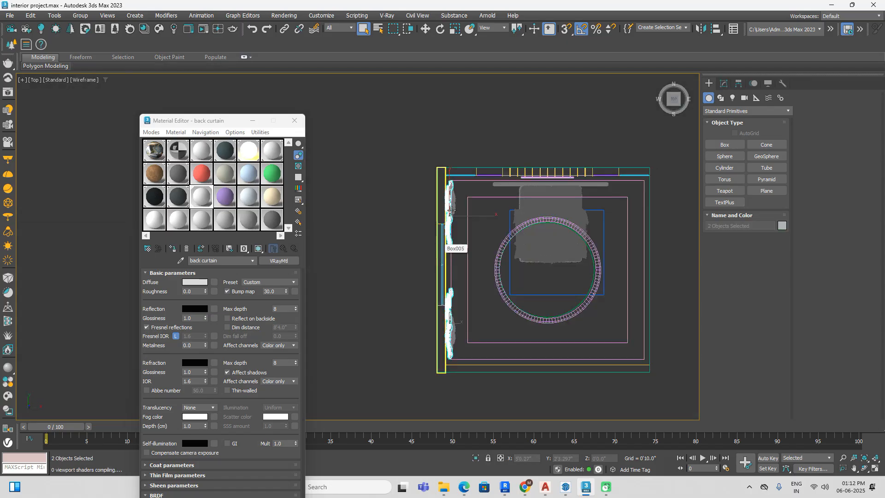
scroll(448, 227, up, 5)
key(w)
middle_drag(460, 272, 460, 184)
scroll(460, 182, down, 3)
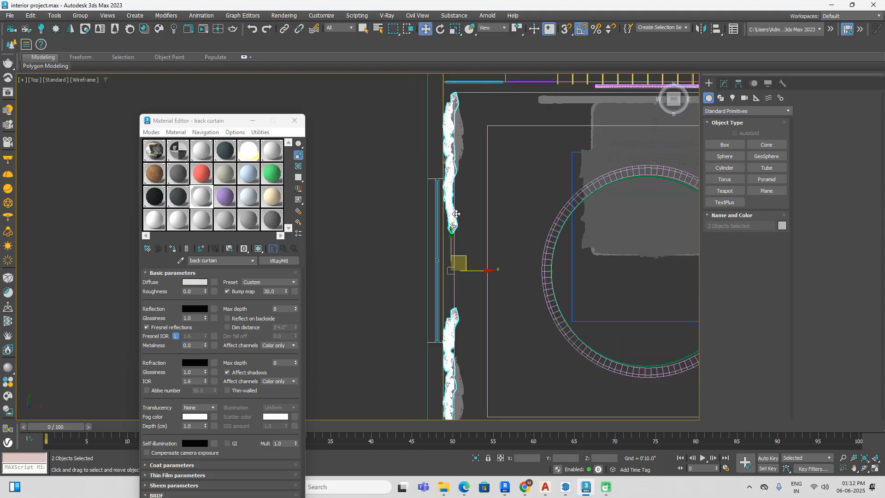
middle_drag(474, 277, 474, 248)
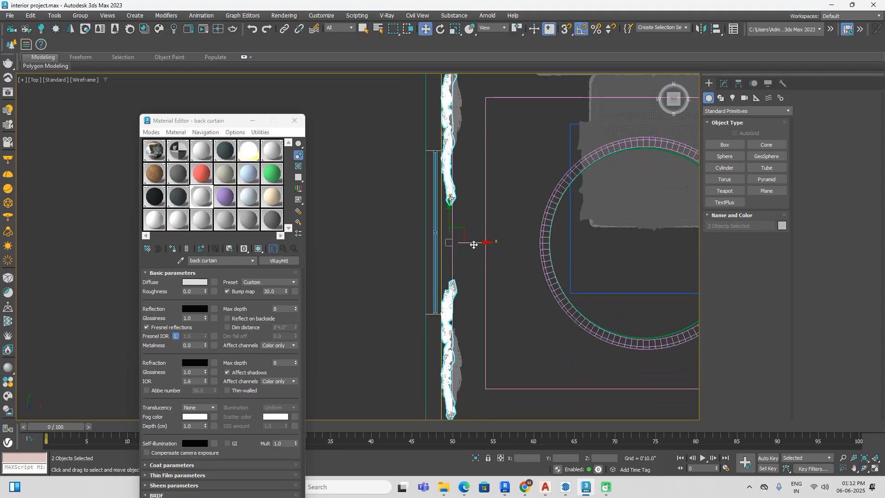
drag(474, 245, 472, 244)
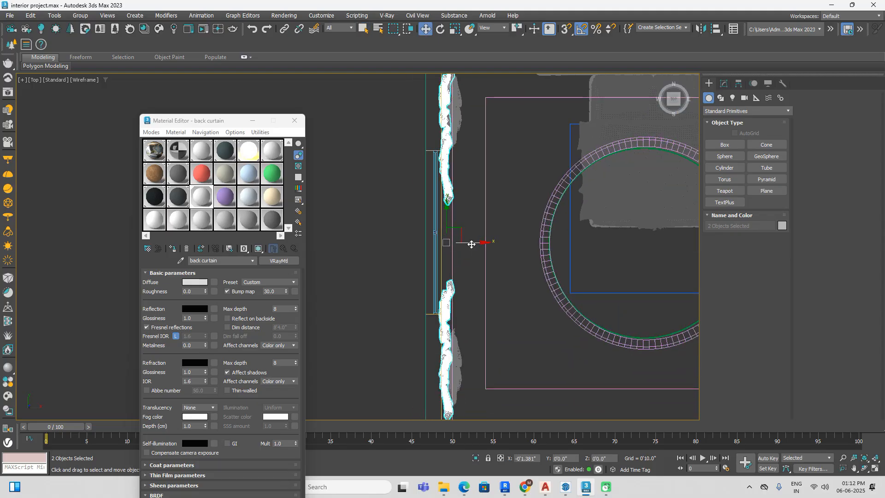
key(F3)
scroll(417, 277, down, 3)
mouse_move(479, 301)
alt+middle_down()
mouse_move(460, 256)
mouse_move(429, 231)
mouse_move(418, 236)
alt+middle_up()
click(575, 292)
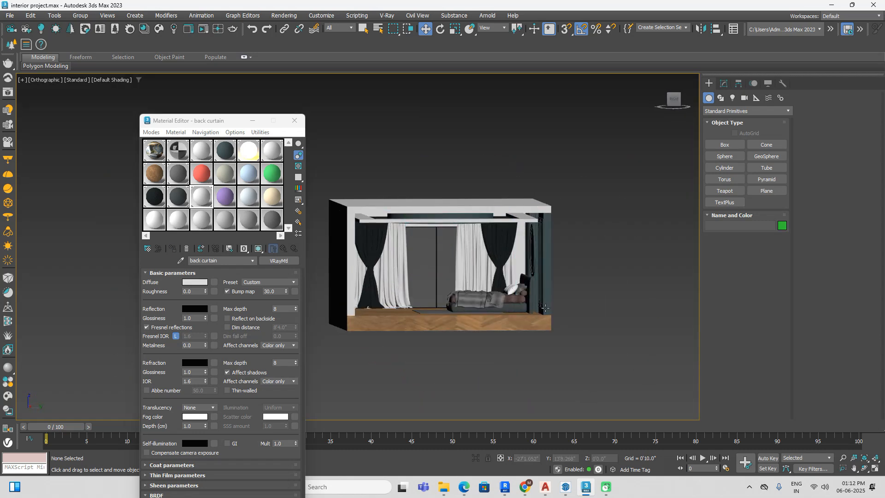
Step: Review the room and examine the furniture around the bed in the reference image
scroll(481, 325, up, 5)
scroll(546, 347, down, 4)
middle_drag(546, 347, 510, 302)
alt+middle_drag(507, 326, 558, 282)
key(z)
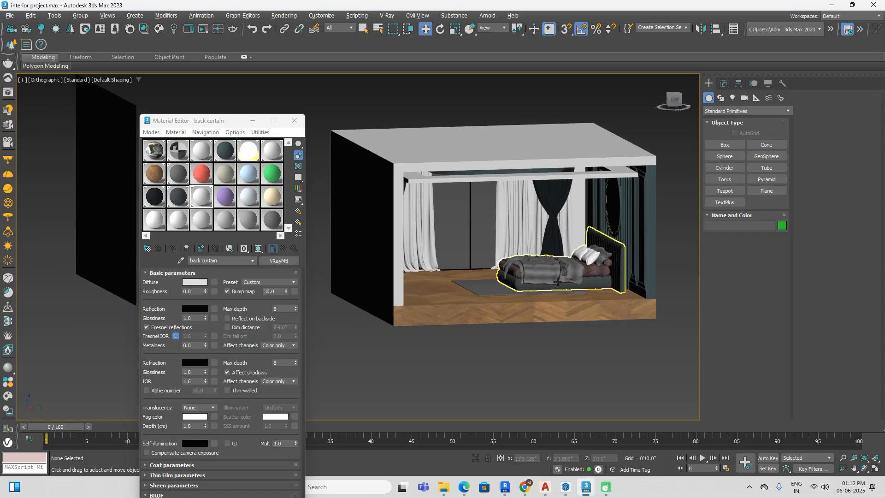
scroll(569, 278, down, 5)
alt+middle_drag(485, 292, 579, 330)
click(429, 249)
key(z)
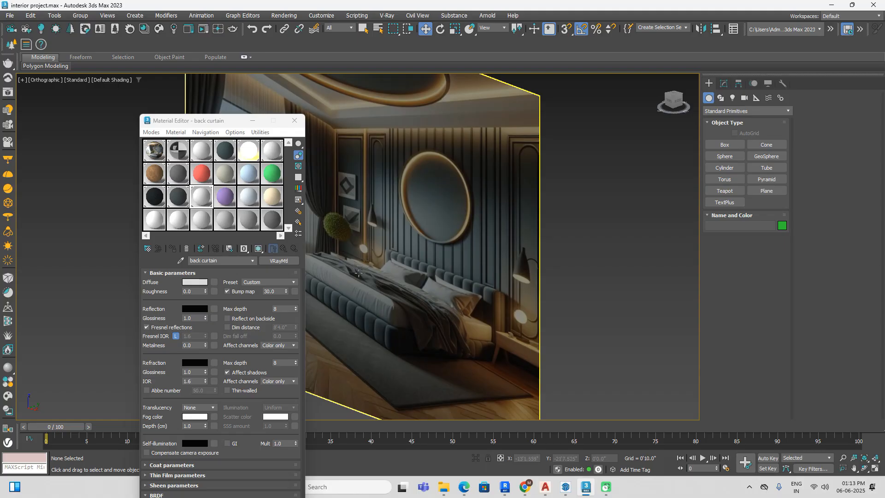
scroll(344, 253, up, 4)
scroll(338, 255, down, 2)
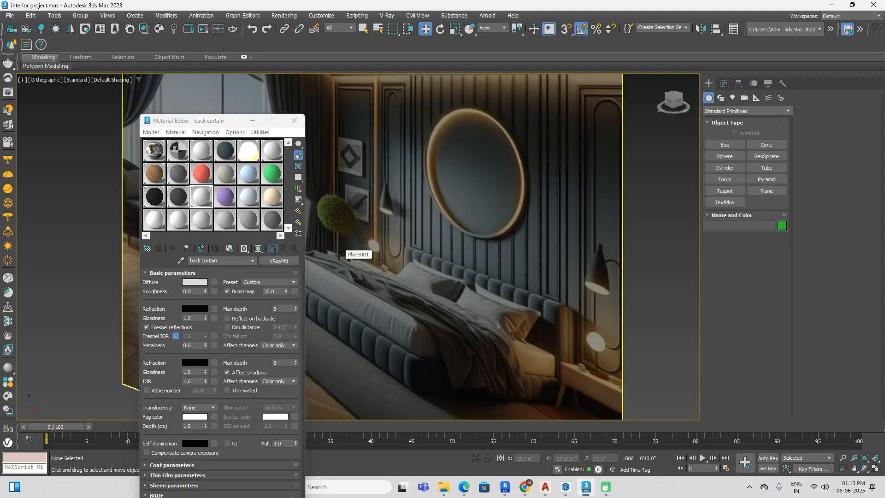
Step: Switch to Chrome and open the 3dsky model library in a new tab
click(525, 487)
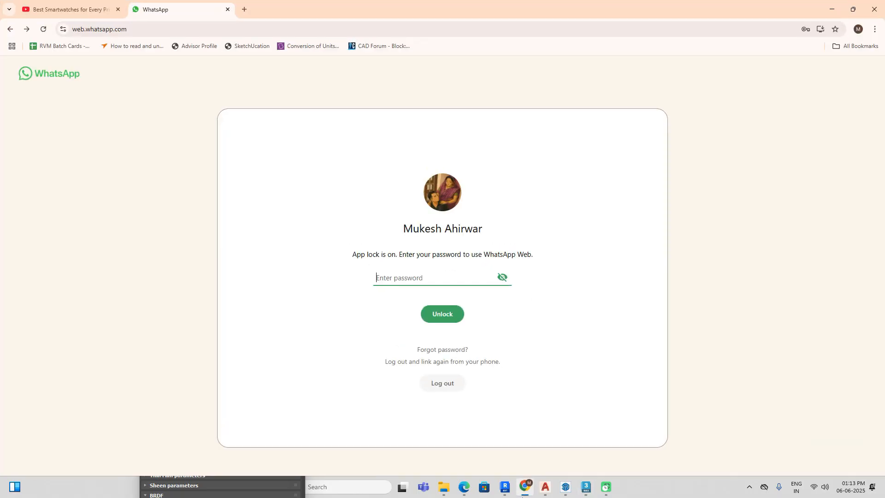
click(245, 10)
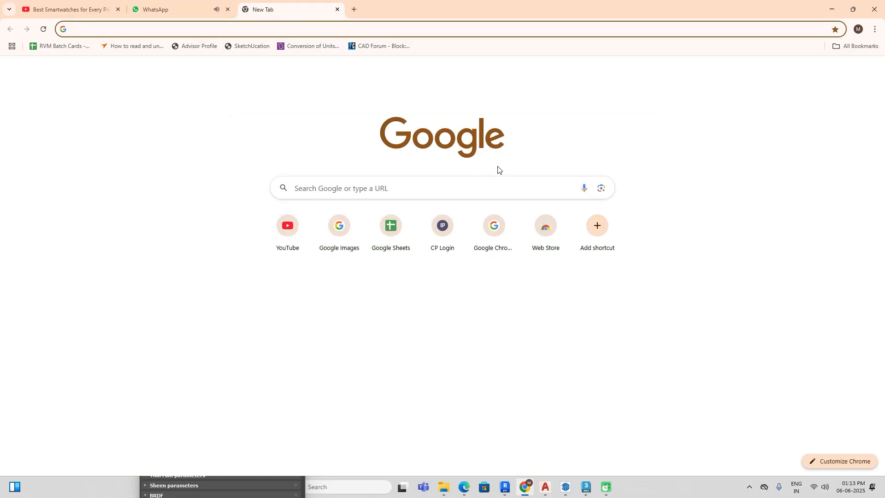
click(521, 191)
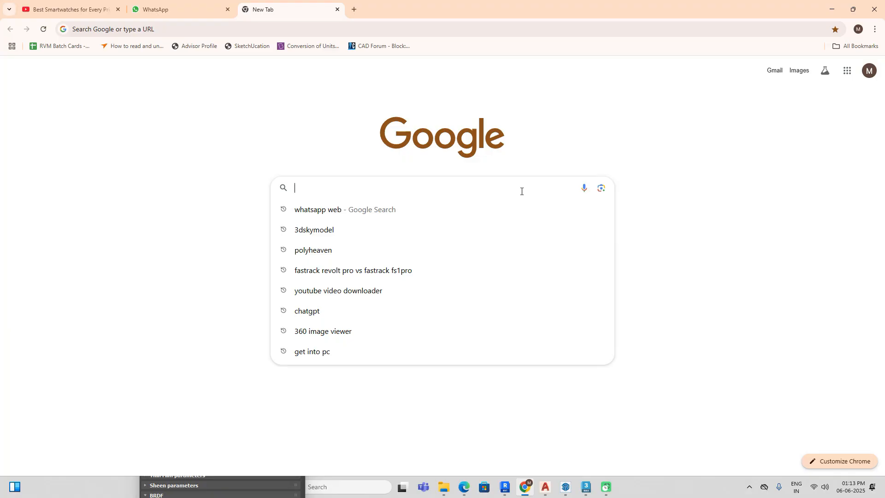
click(379, 236)
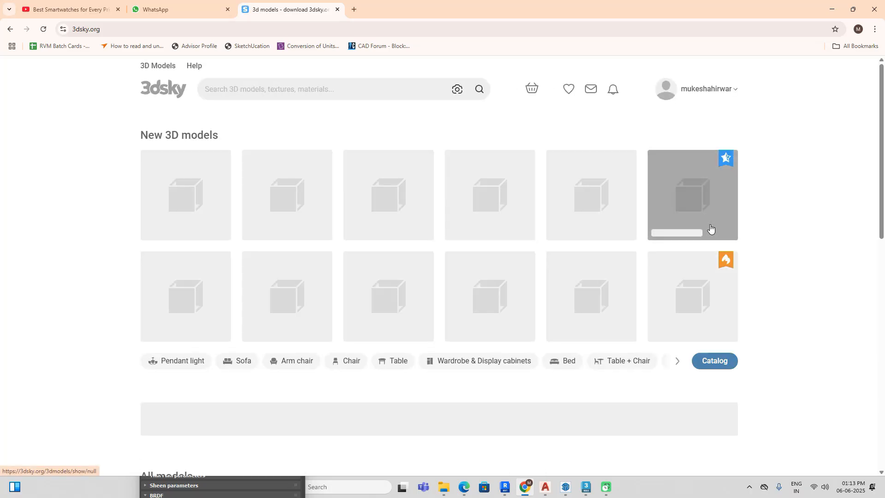
Step: Search the 3dsky model library for "side table"
click(314, 90)
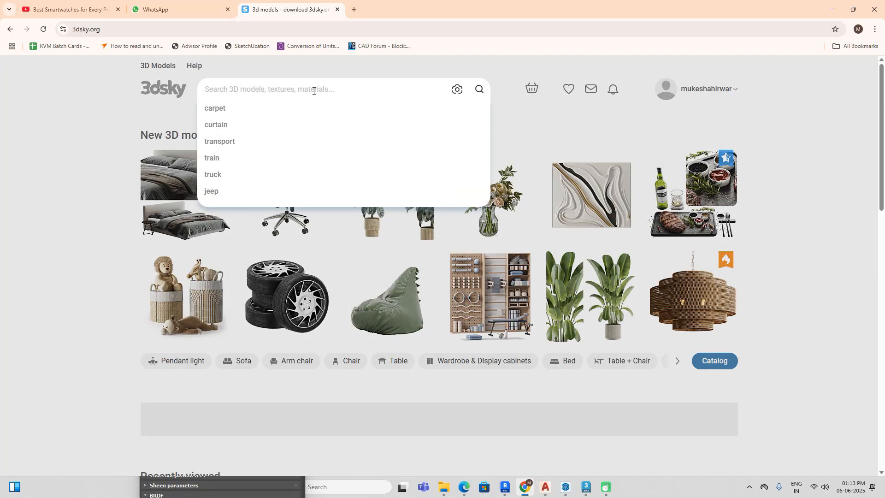
text(side table)
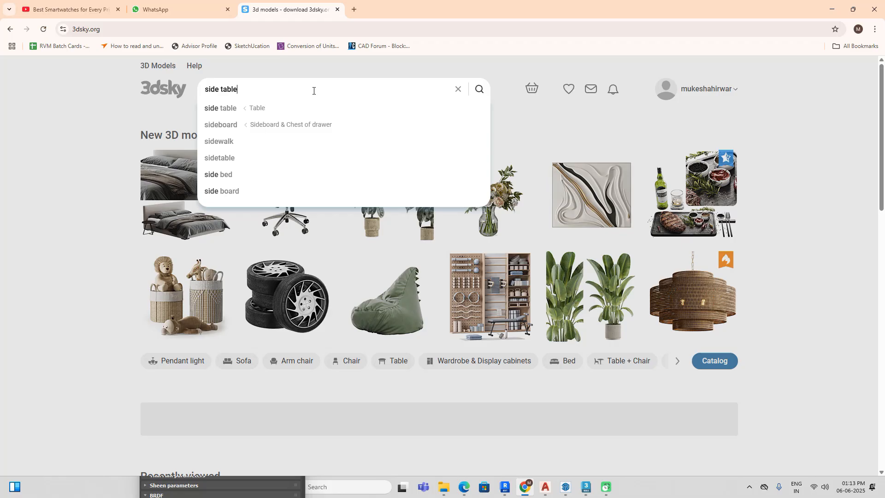
key(Return)
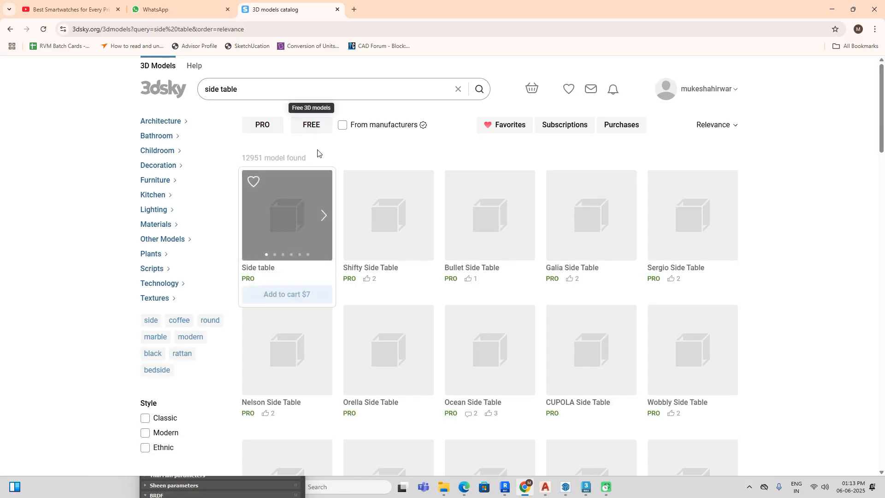
Step: Limit the side table results to free models and look through the first page for a suitable bedside table
click(324, 121)
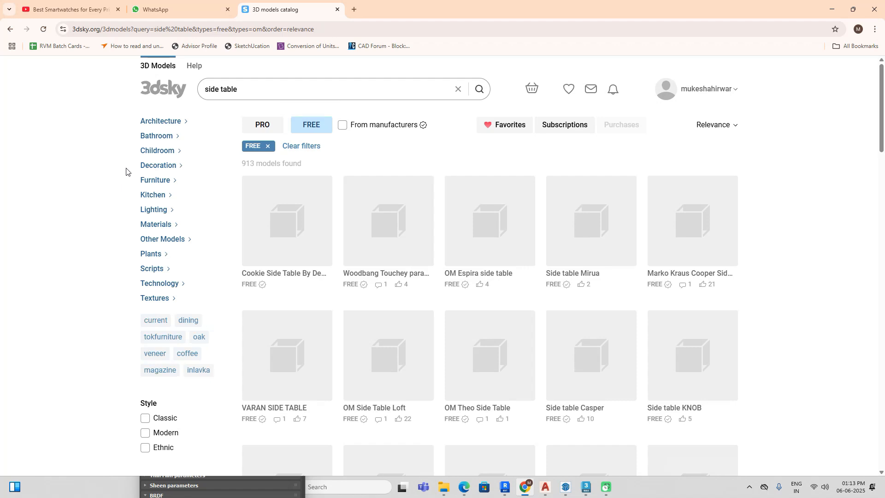
scroll(791, 250, down, 10)
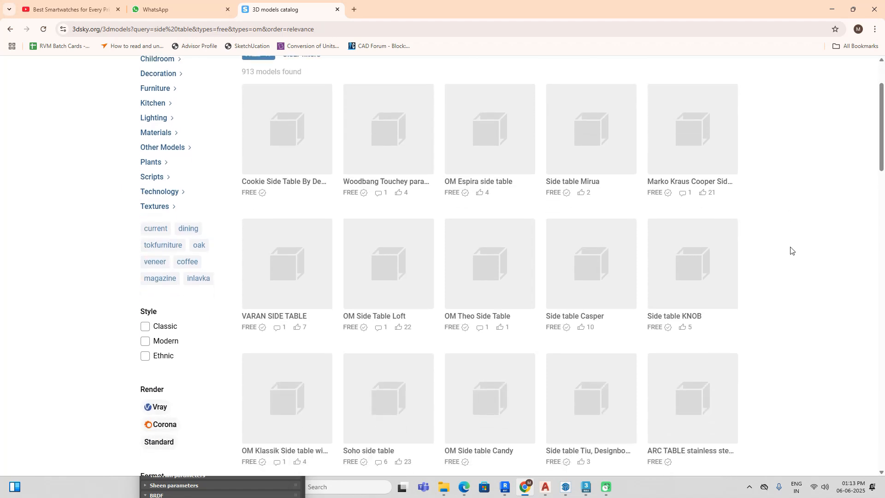
scroll(791, 250, down, 5)
scroll(791, 250, up, 15)
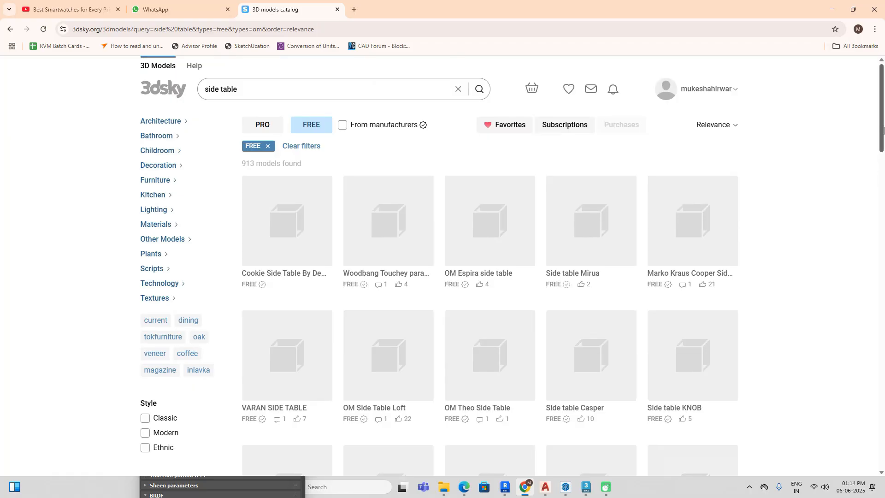
drag(883, 134, 883, 167)
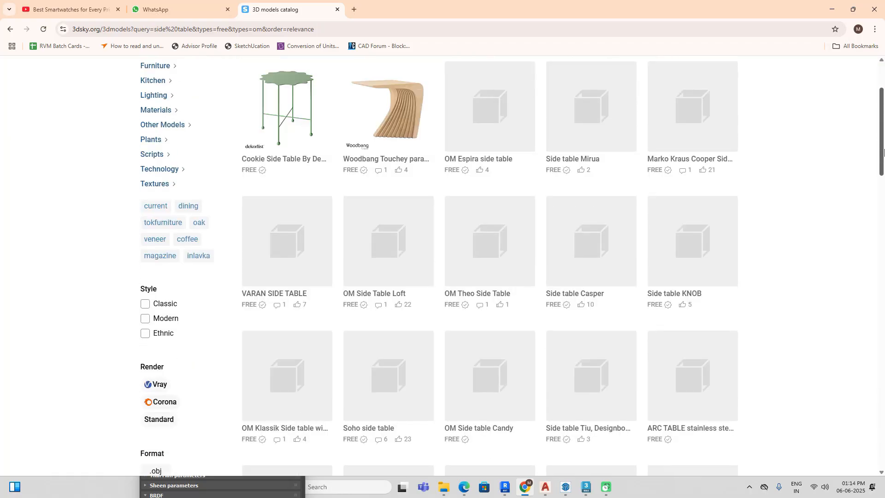
scroll(582, 203, up, 1)
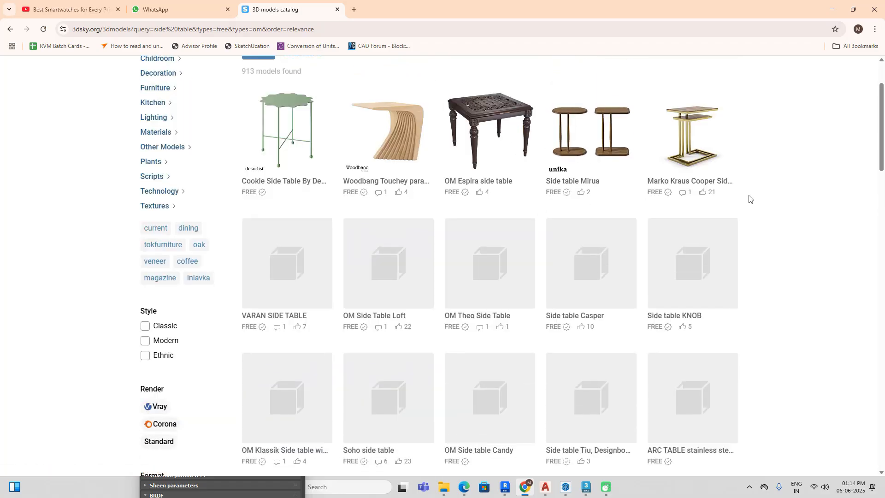
scroll(749, 199, down, 1)
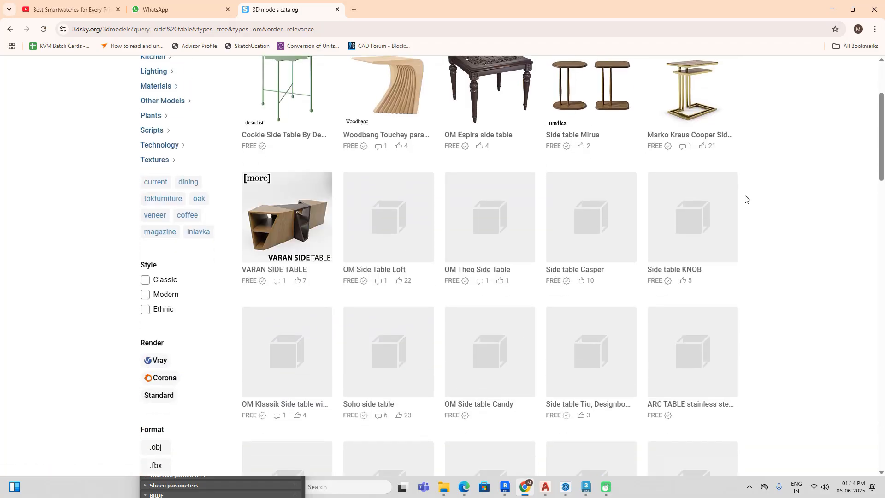
scroll(682, 266, down, 5)
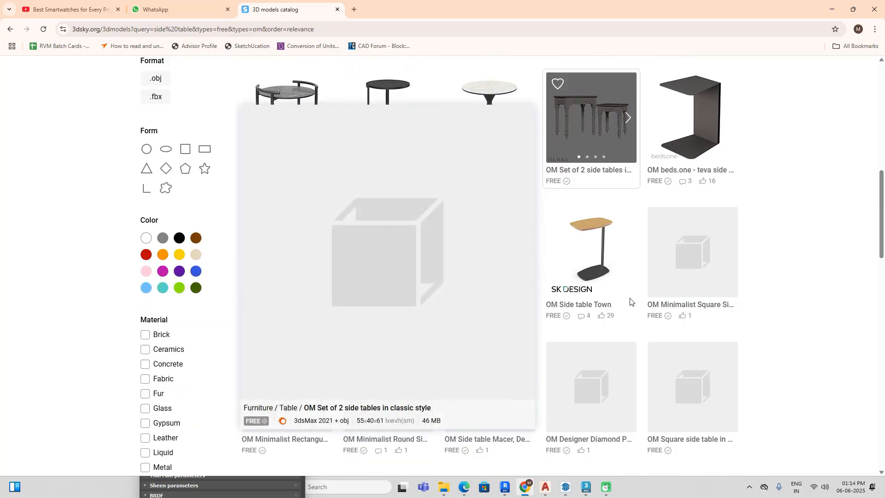
scroll(762, 278, down, 7)
scroll(764, 281, down, 4)
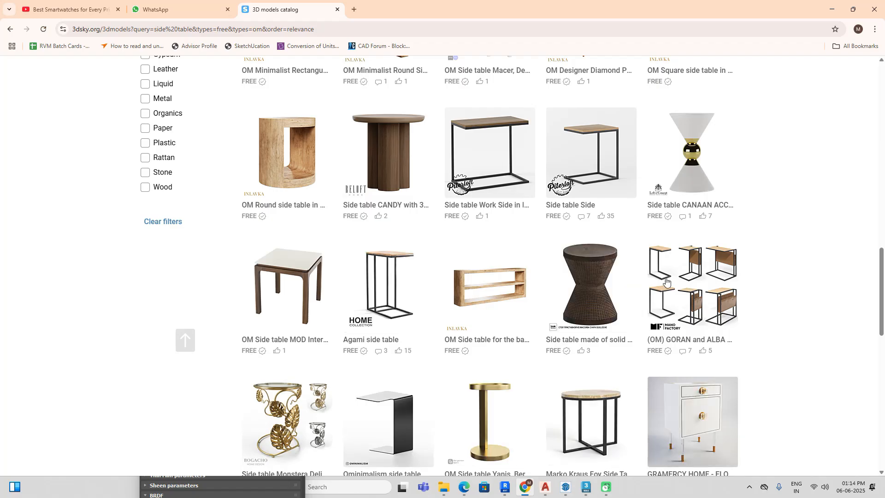
mouse_move(303, 174)
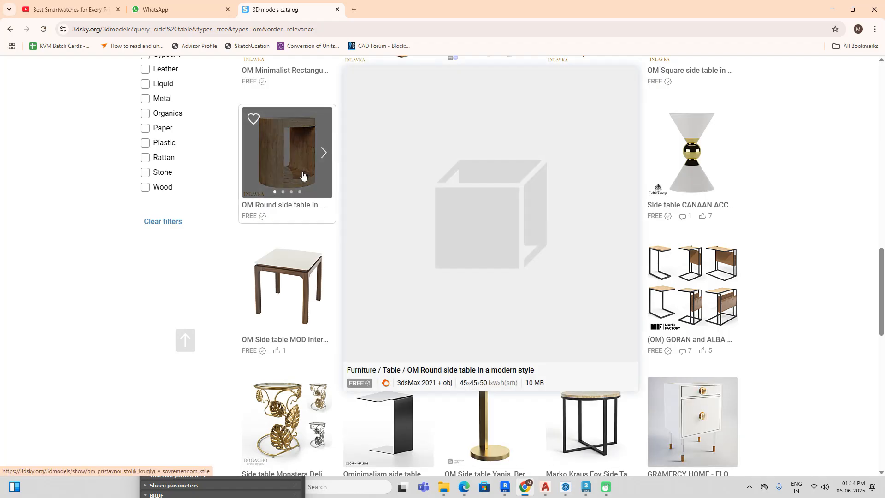
scroll(414, 300, down, 1)
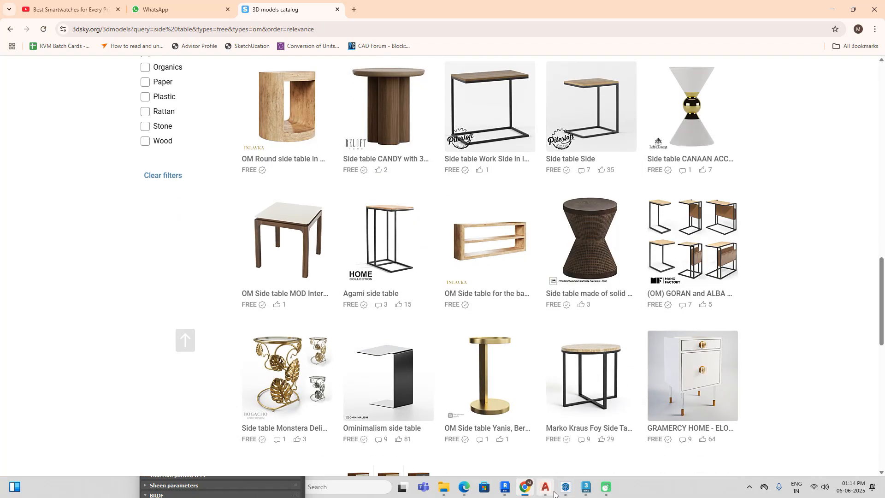
Step: Check the bedside table in the 3ds Max reference image and return to Chrome to compare the remaining first-page models
click(586, 487)
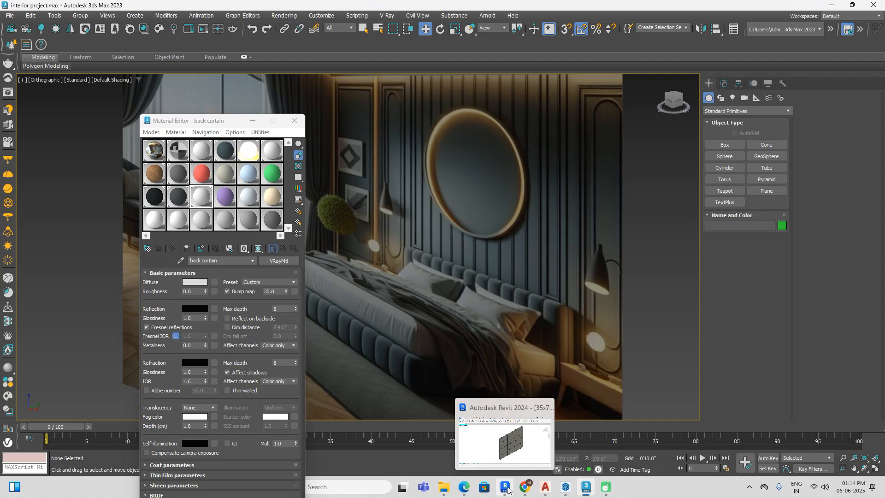
click(584, 492)
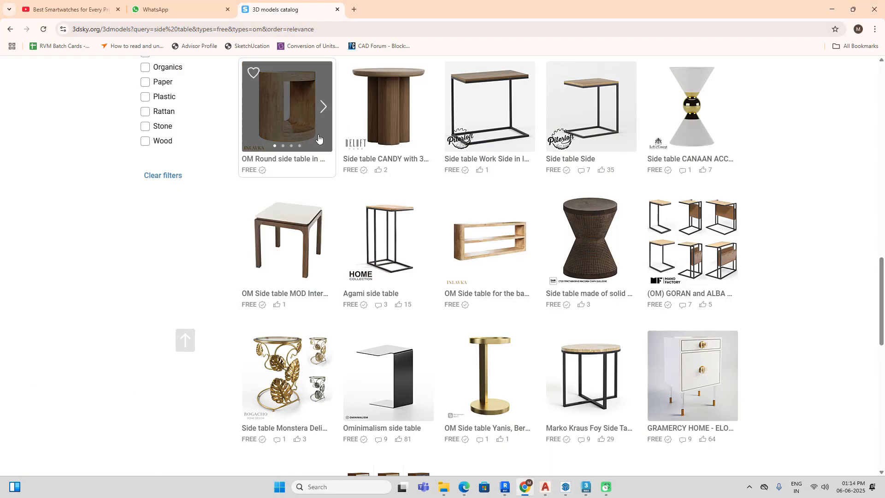
scroll(479, 288, down, 4)
scroll(479, 288, down, 3)
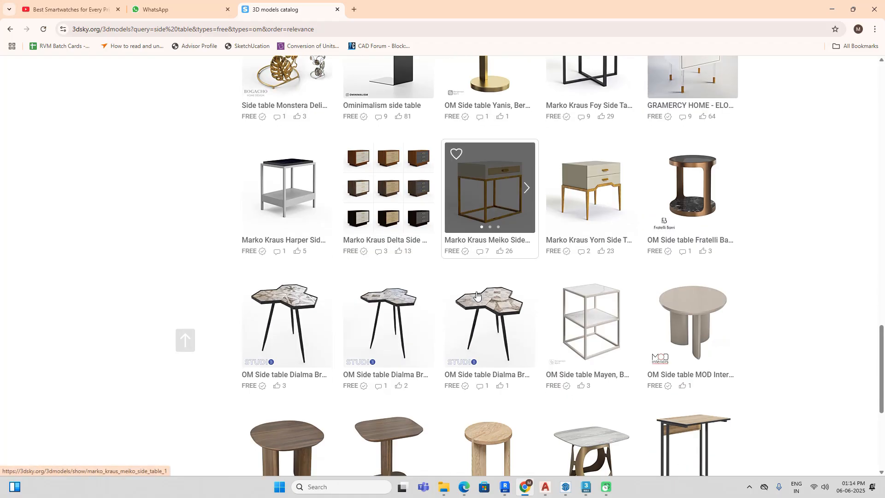
mouse_move(482, 262)
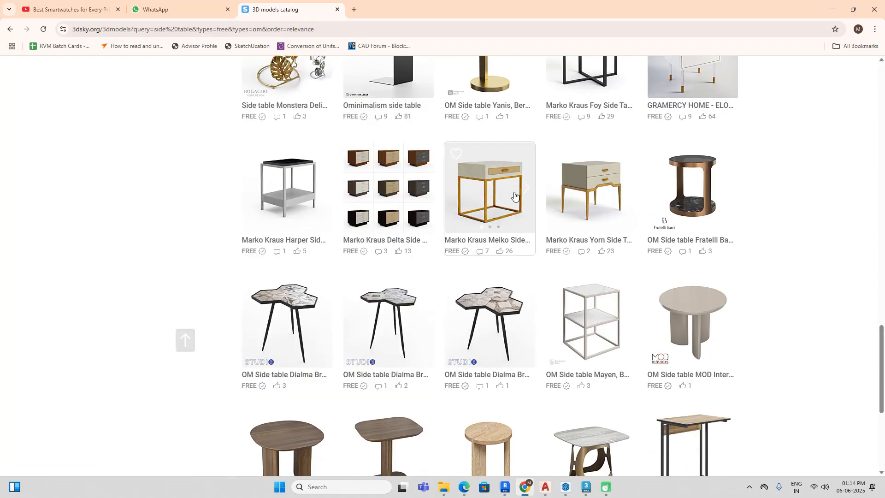
scroll(731, 290, down, 4)
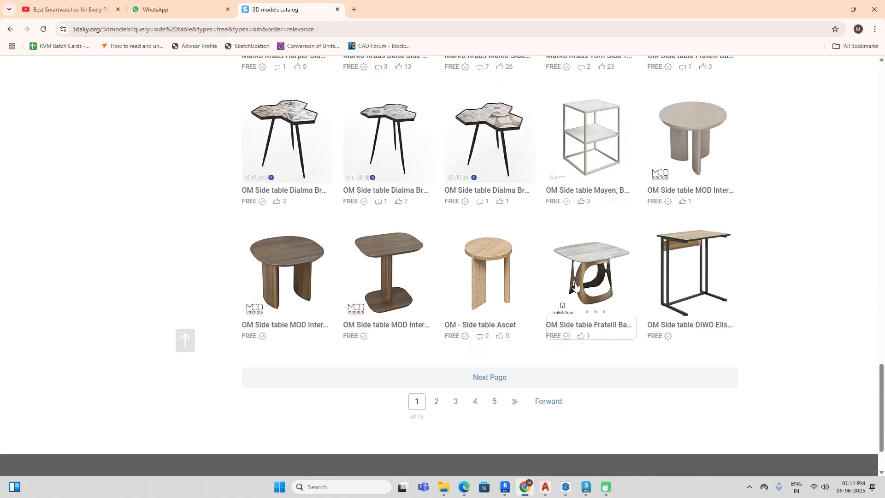
Step: Open page 2 of the free side table results and examine the models for one suited to the bedroom
click(435, 402)
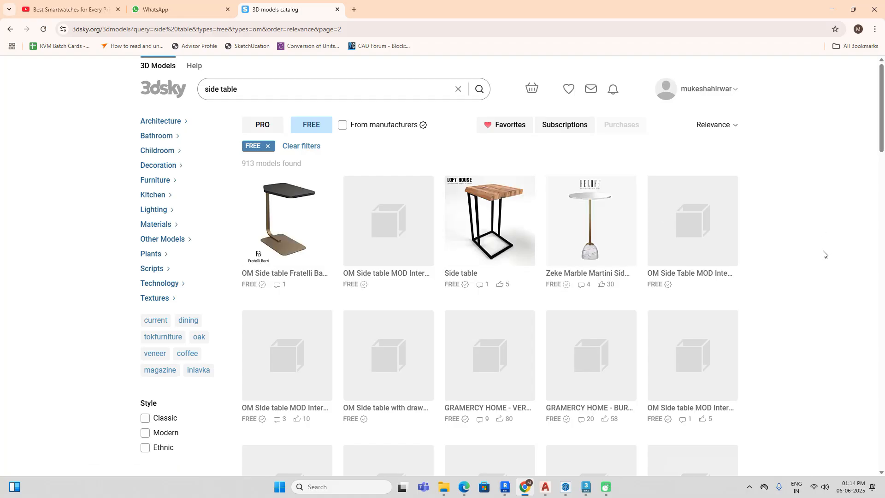
scroll(823, 254, down, 1)
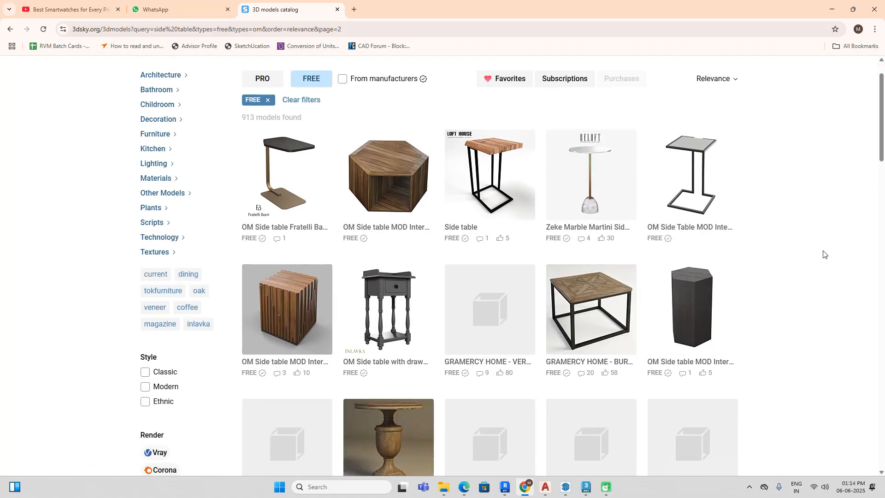
scroll(824, 254, down, 2)
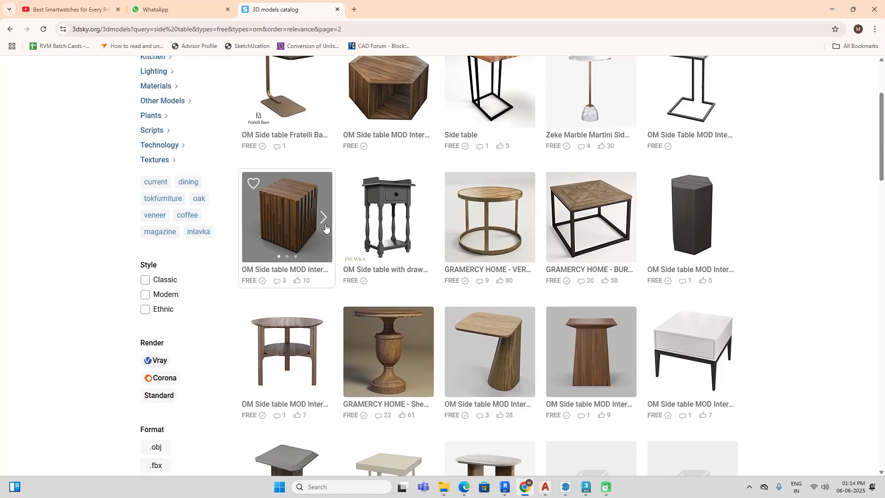
mouse_move(710, 355)
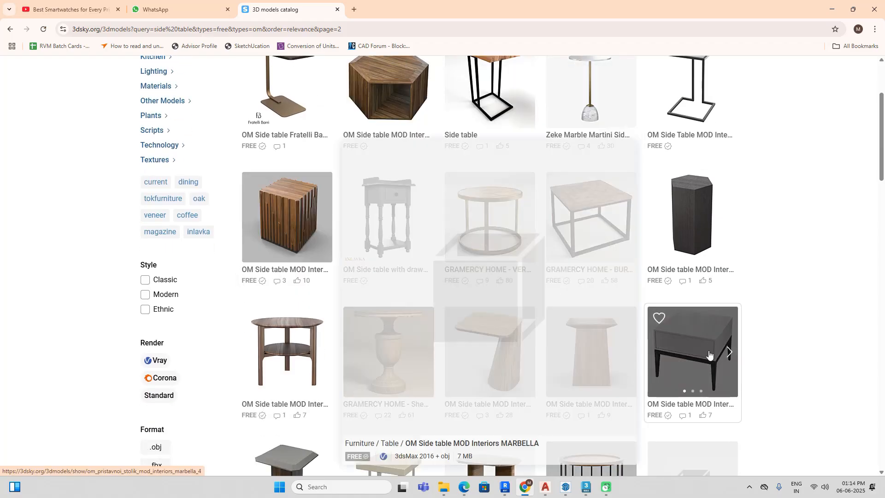
scroll(709, 354, down, 2)
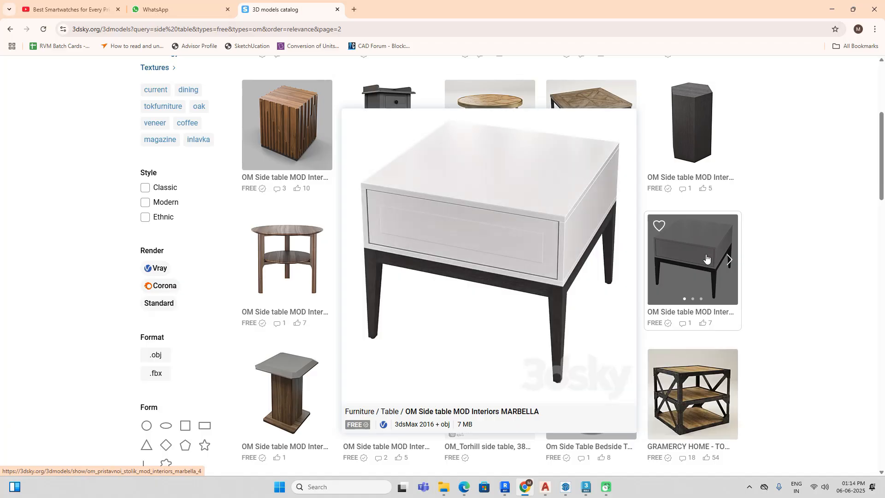
scroll(686, 276, down, 4)
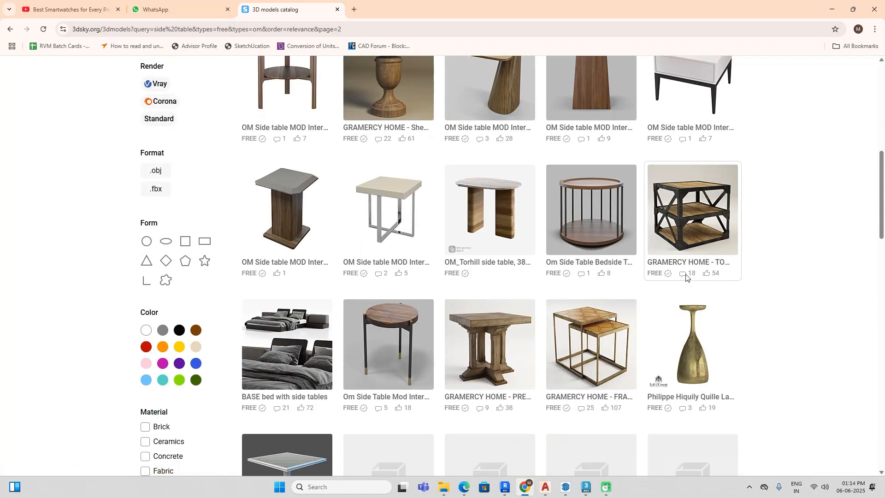
scroll(686, 276, down, 3)
scroll(686, 277, down, 4)
mouse_move(686, 282)
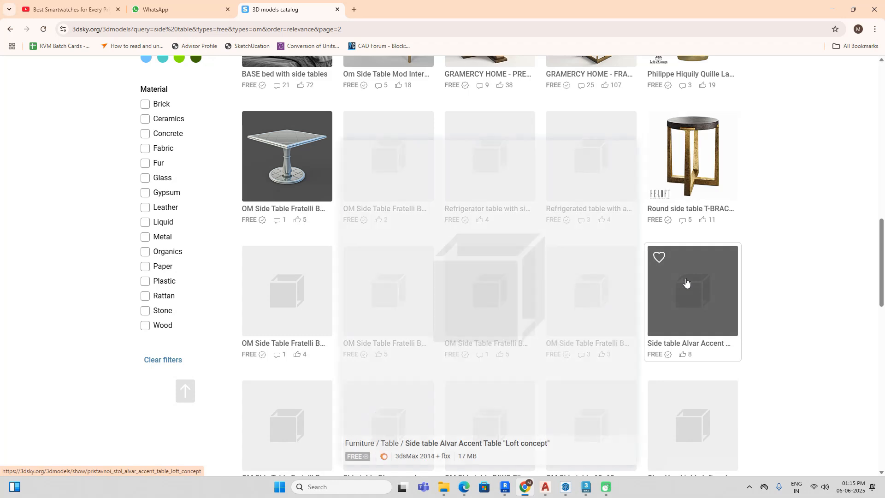
scroll(766, 258, down, 1)
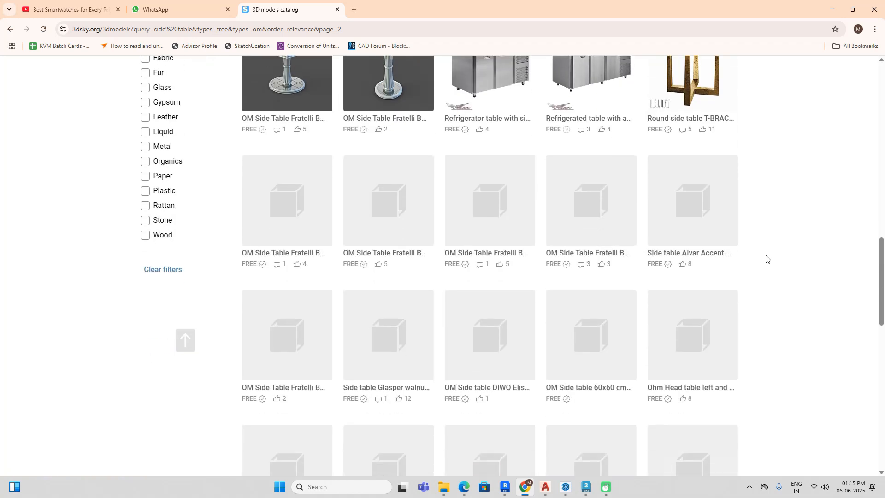
scroll(767, 258, down, 1)
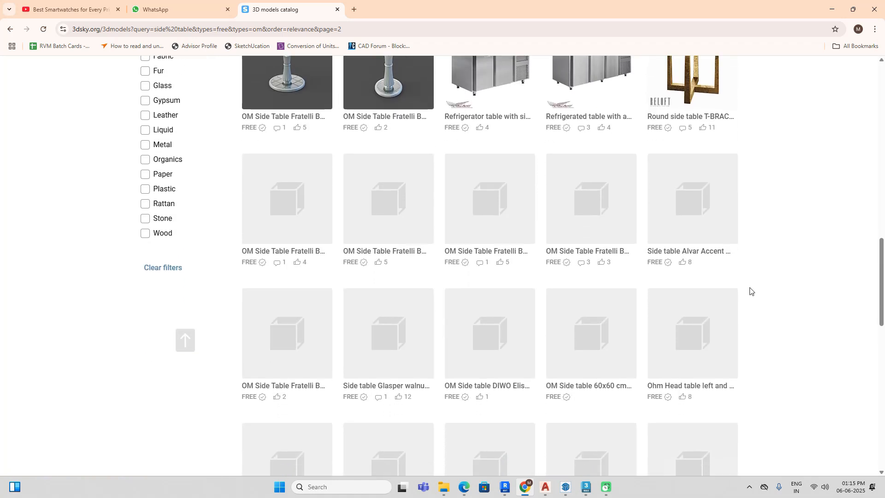
scroll(750, 290, up, 5)
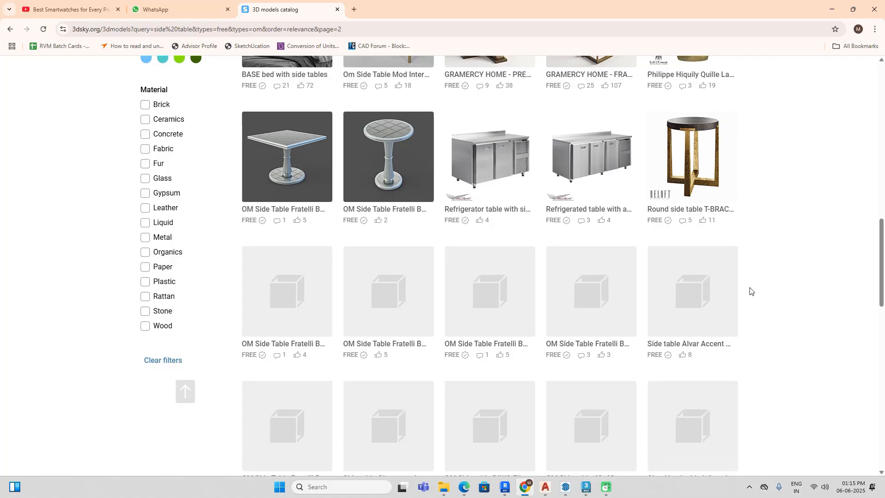
scroll(750, 290, up, 1)
scroll(750, 291, up, 4)
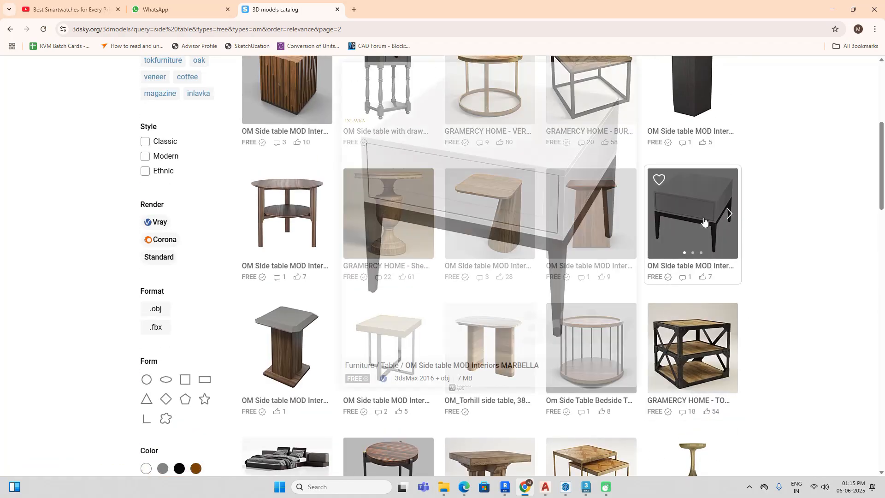
scroll(495, 244, up, 3)
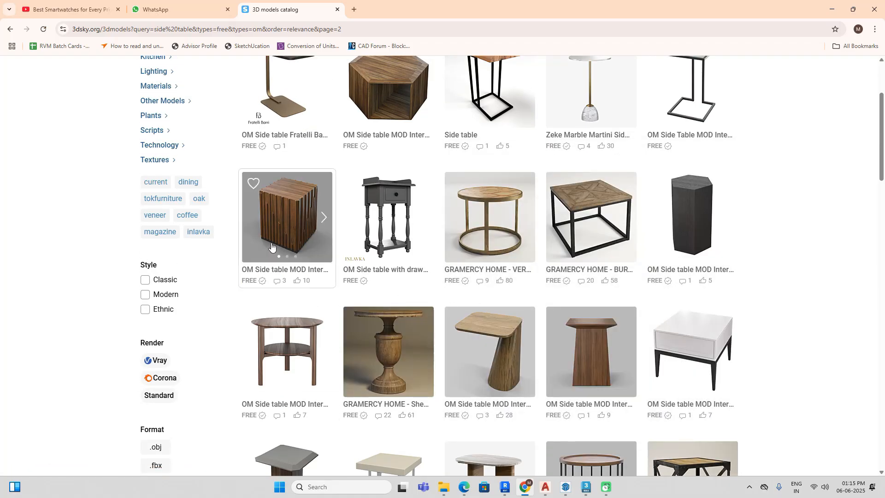
scroll(290, 239, up, 1)
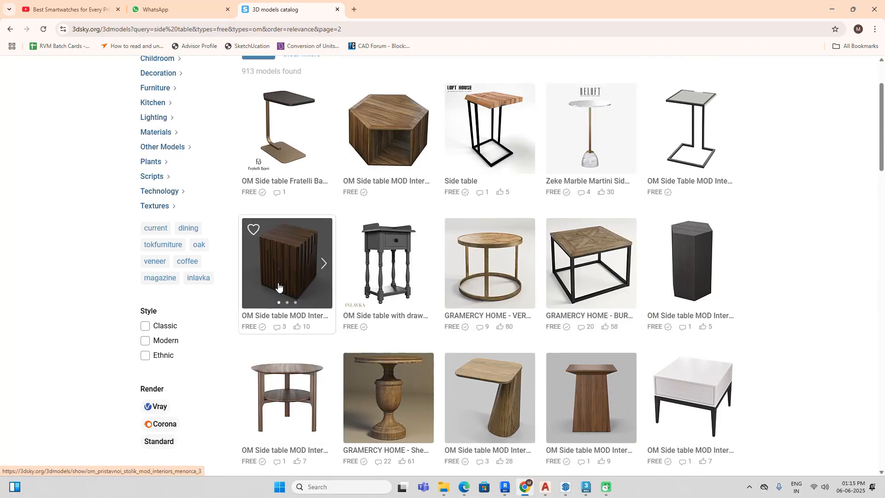
Step: Download the free OM Side table MOD Interiors MENORCA model and check its progress in the browser's recent downloads
mouse_move(279, 287)
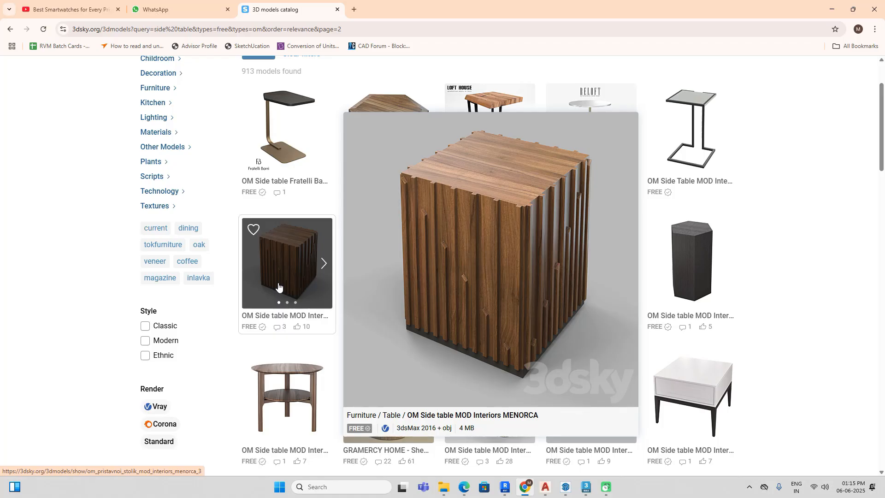
click(279, 286)
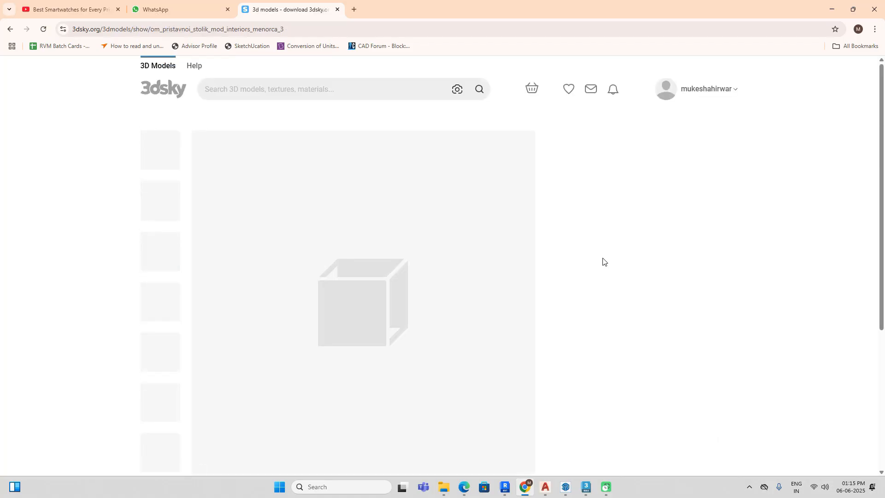
scroll(604, 263, down, 1)
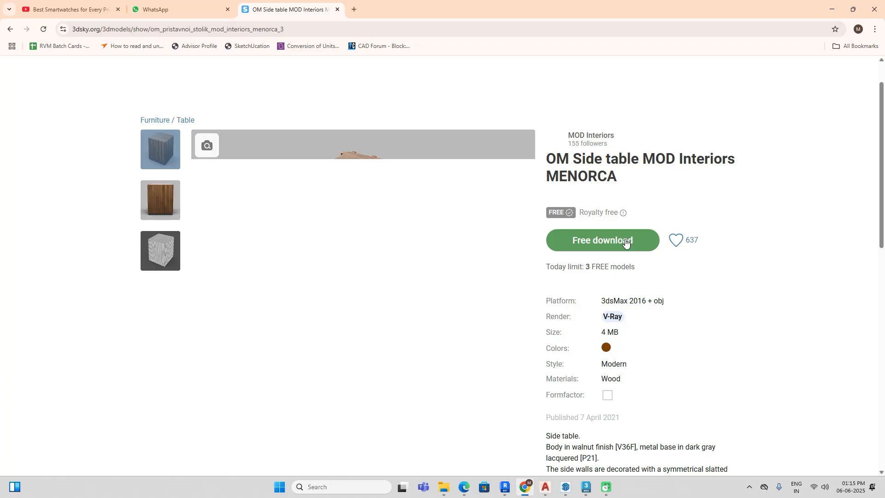
click(626, 243)
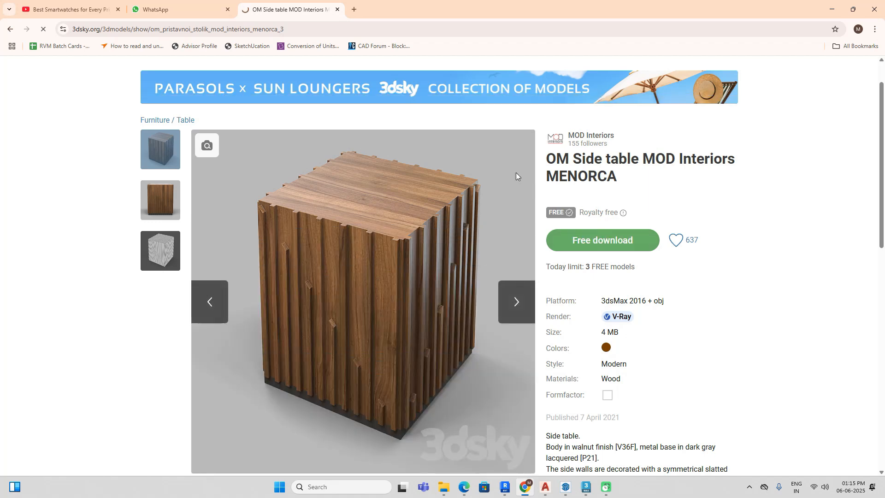
click(582, 239)
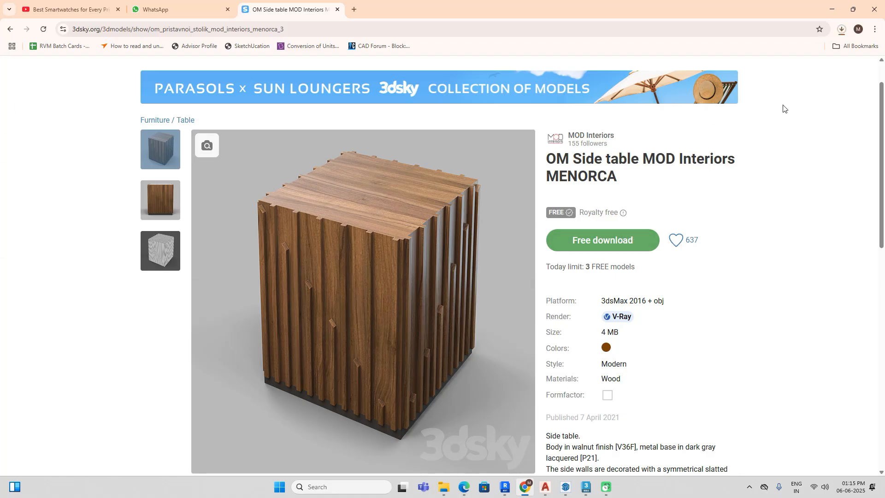
click(843, 30)
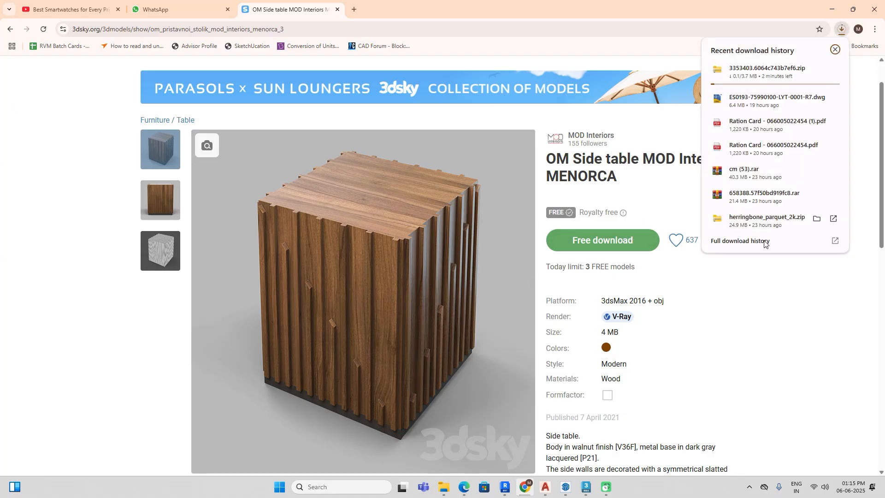
click(793, 296)
scroll(286, 144, up, 1)
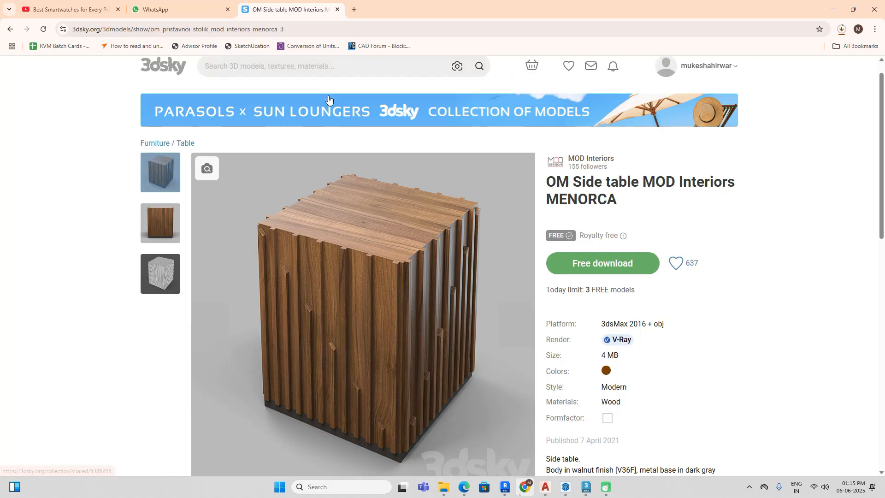
Step: Search the 3dsky library for "table lamp" and limit the results to free models
click(291, 88)
text(table l)
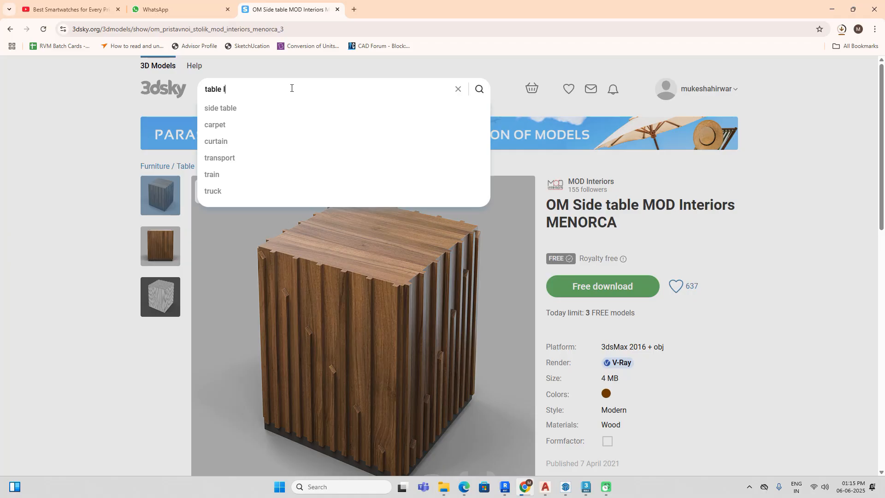
text(amp)
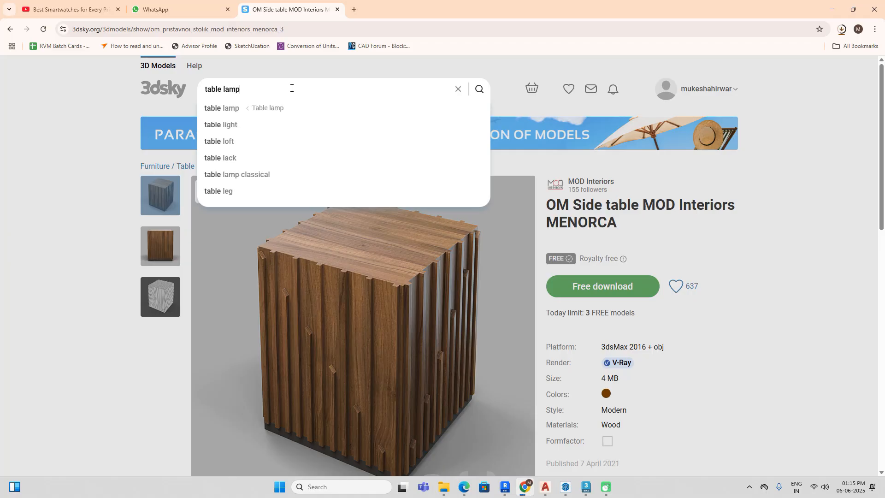
key(Return)
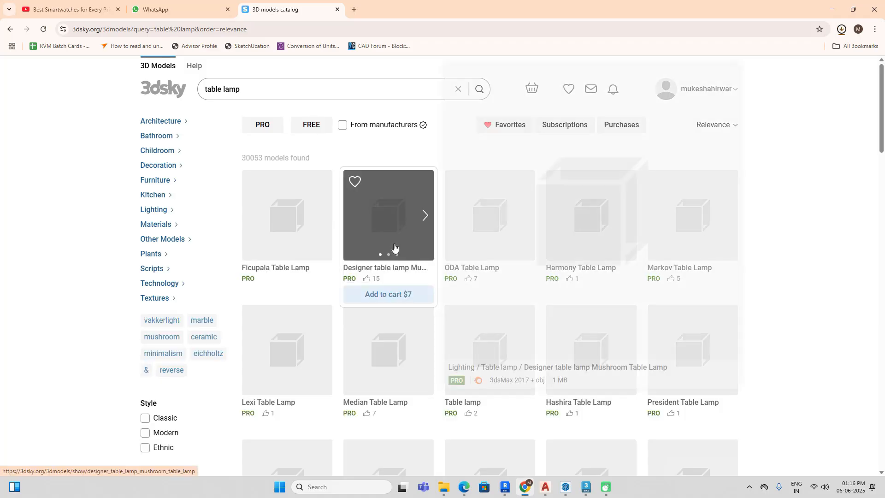
click(315, 131)
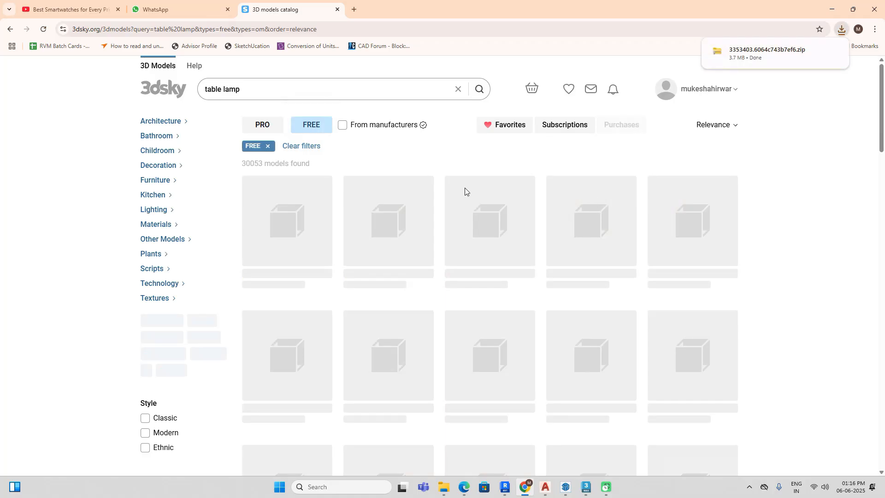
Step: Look through the free table lamps, check the bedside lamps in the 3ds Max reference image, and return to Chrome
scroll(464, 187, down, 1)
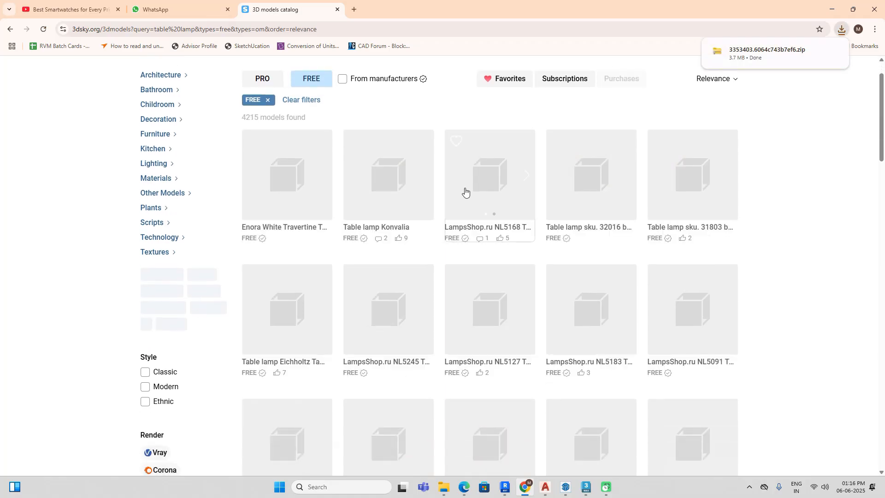
mouse_move(465, 191)
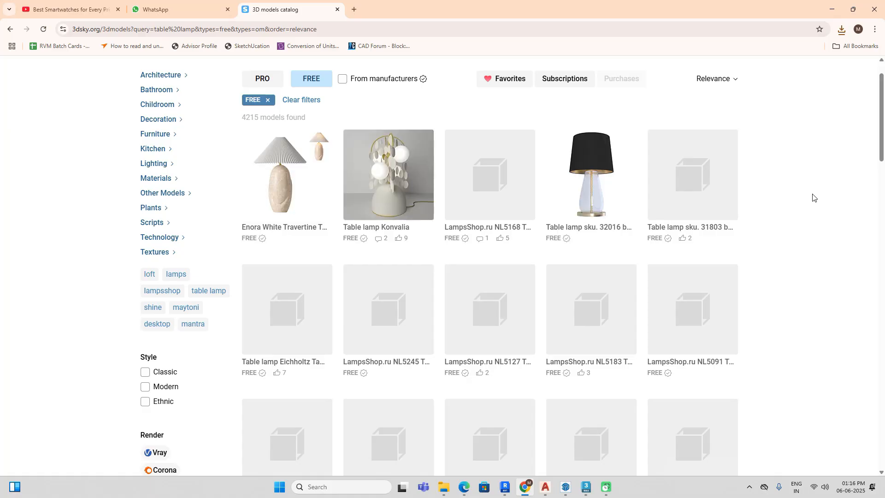
scroll(813, 196, down, 2)
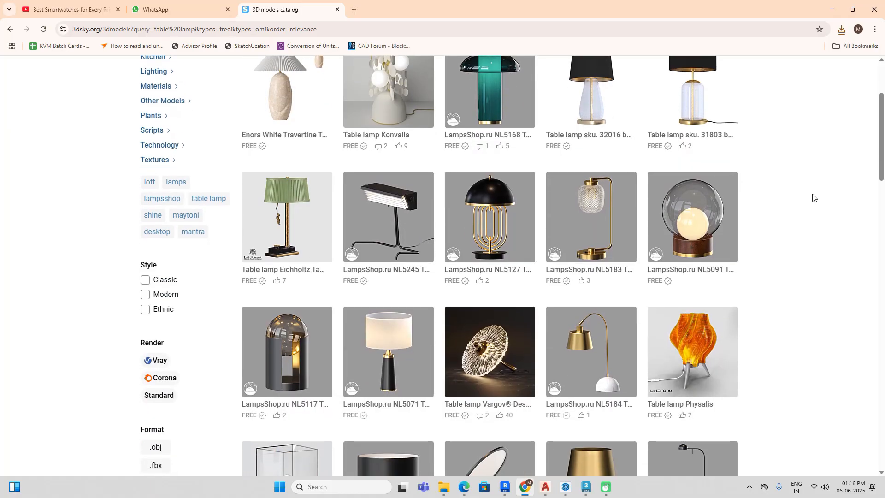
mouse_move(601, 201)
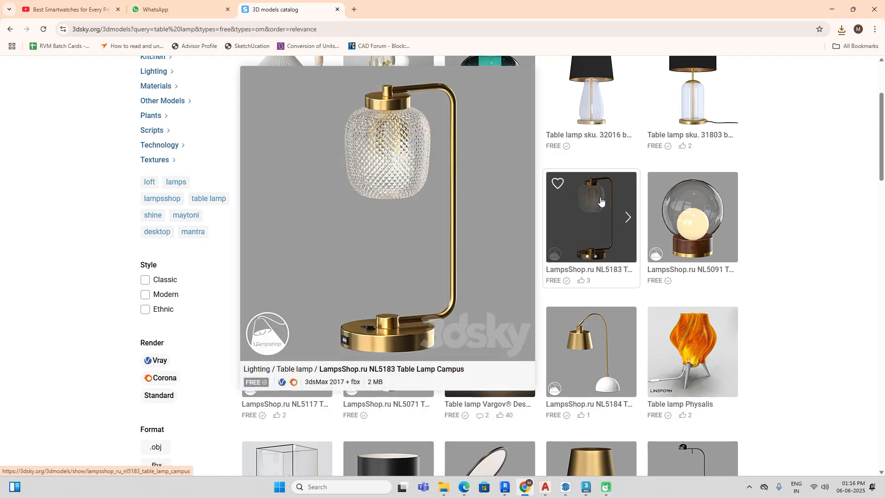
scroll(600, 200, down, 3)
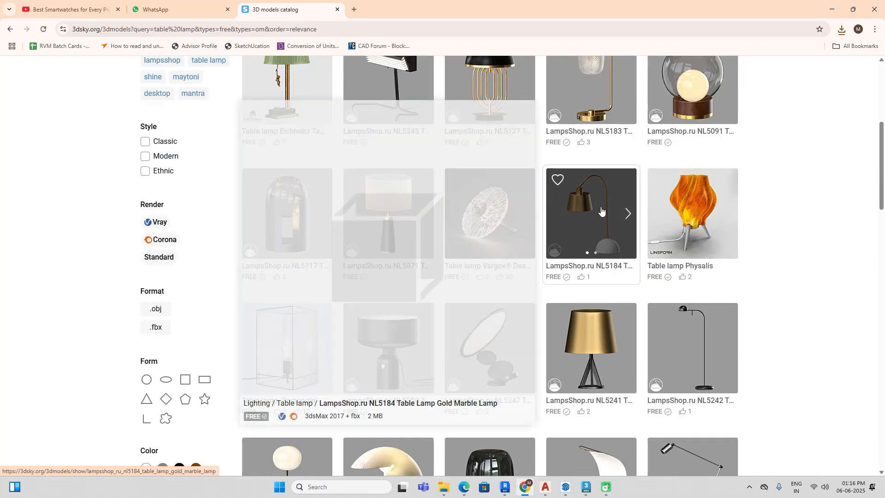
scroll(797, 250, down, 4)
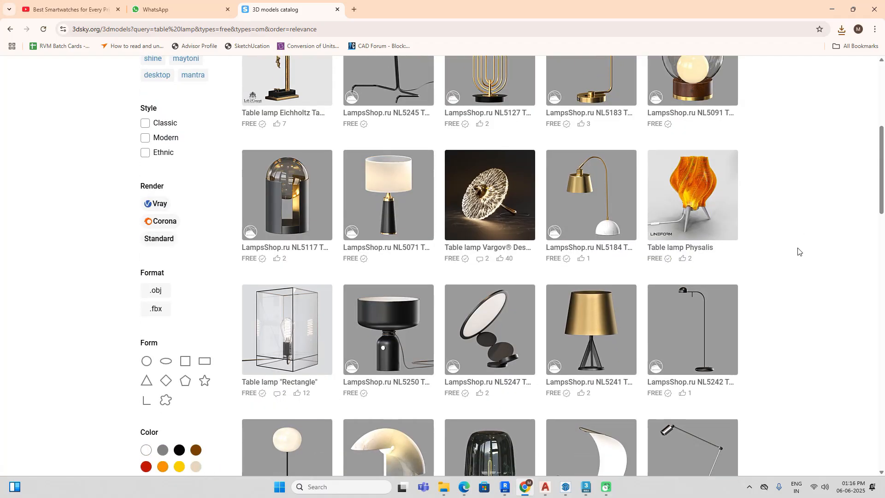
scroll(648, 253, down, 3)
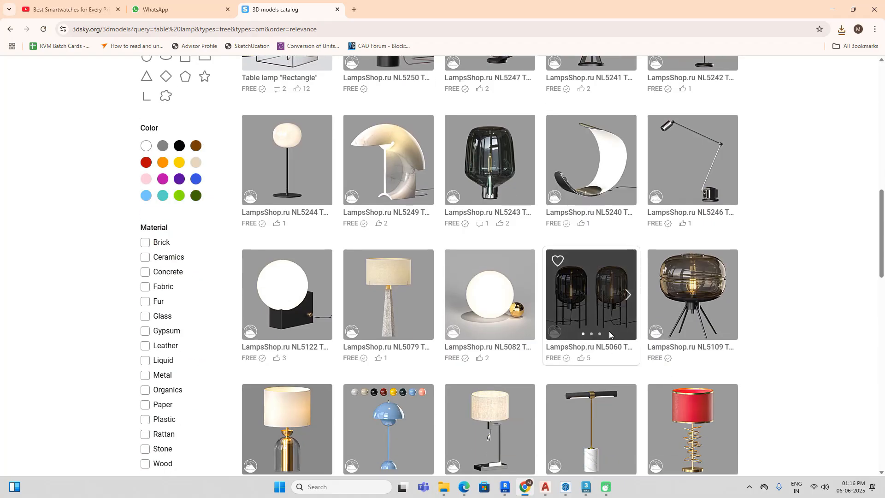
click(585, 488)
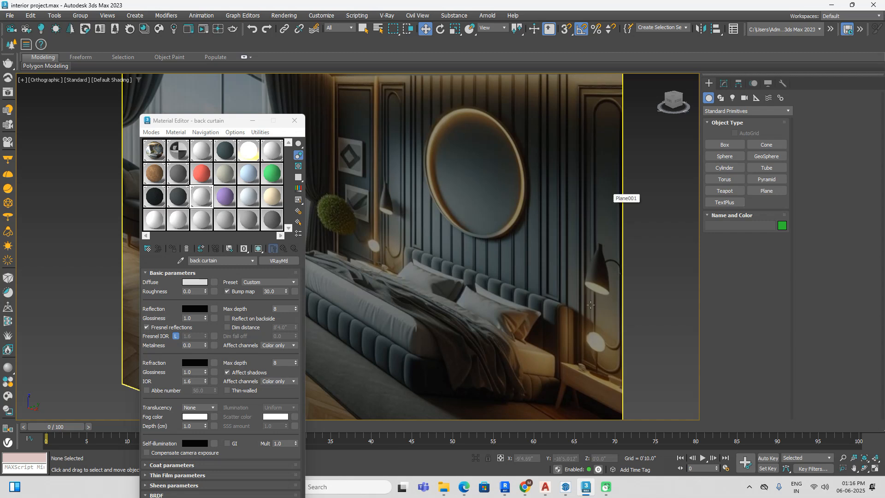
click(526, 487)
Step: Find the LampsShop.ru NL5005 Table Lamp NODE among the remaining first-page results and download it for free
scroll(587, 191, down, 4)
scroll(588, 192, down, 3)
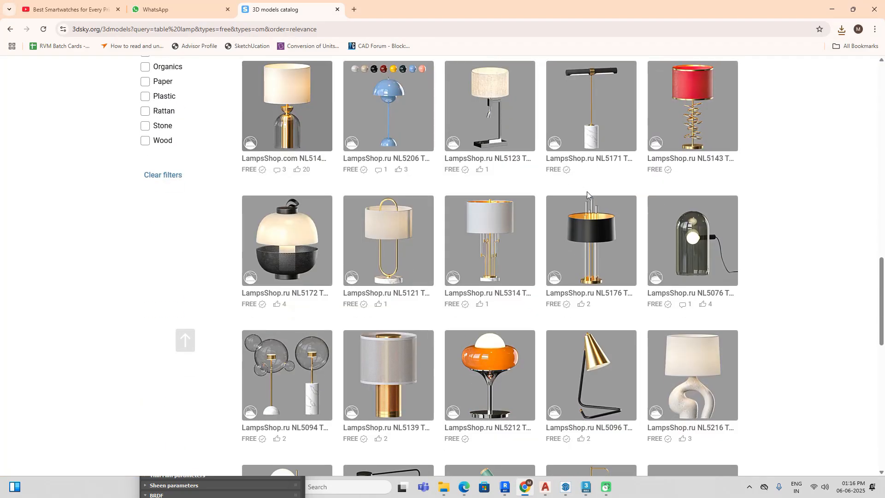
scroll(587, 192, down, 4)
mouse_move(605, 257)
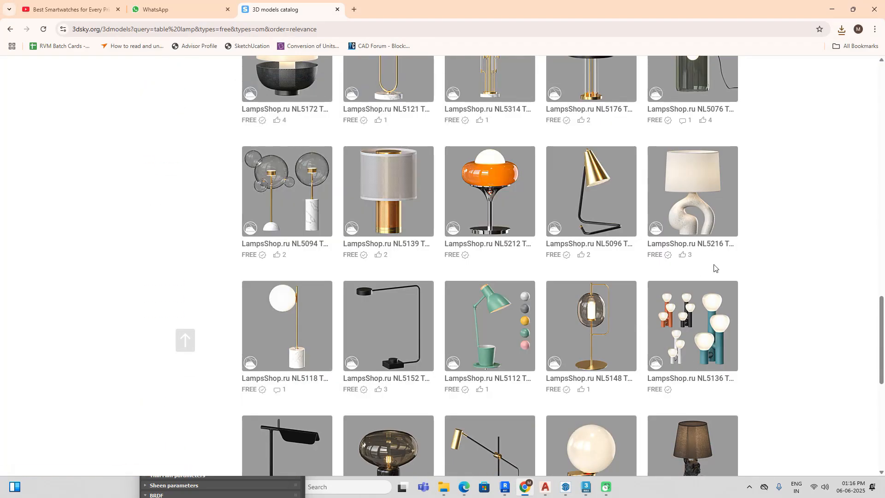
scroll(714, 268, down, 3)
scroll(714, 268, down, 5)
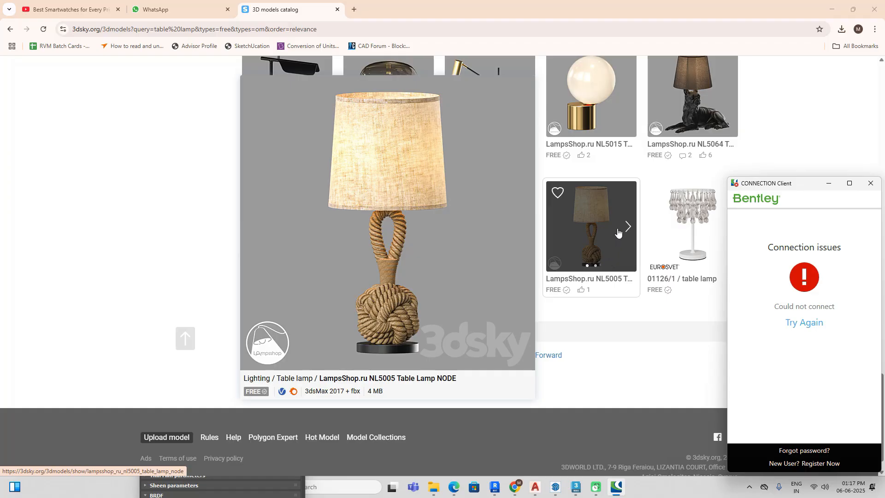
click(601, 237)
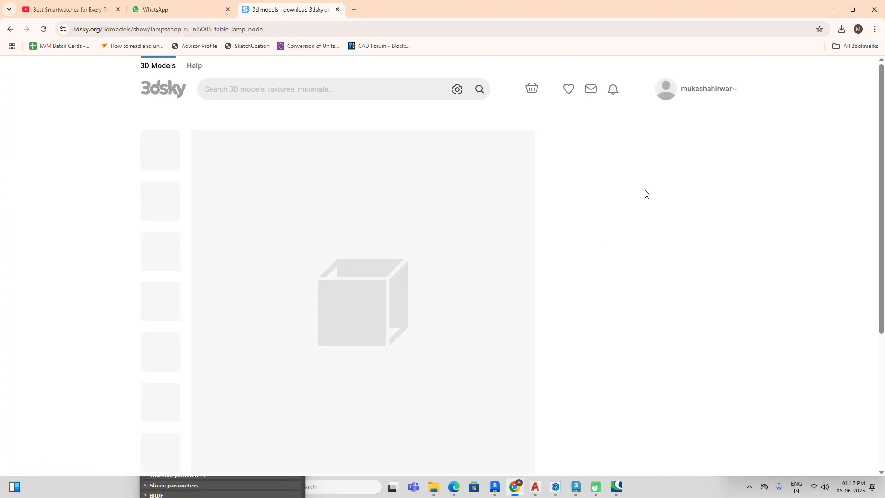
click(631, 248)
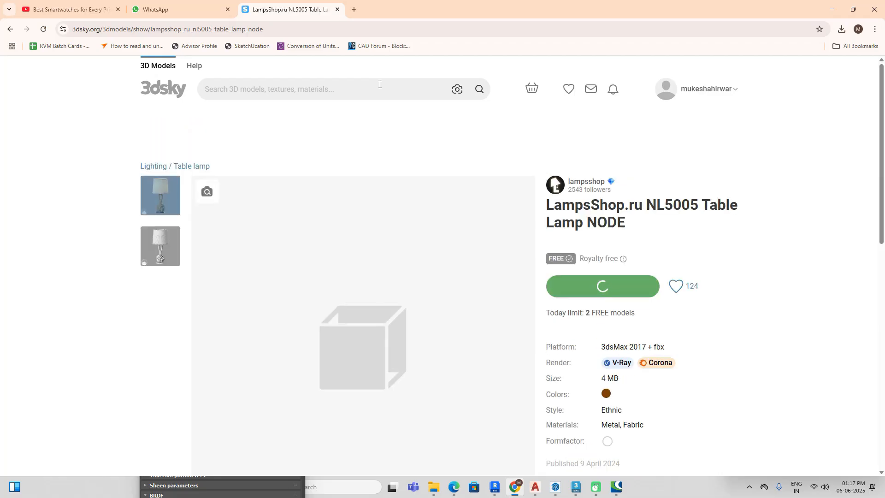
Step: Search the 3dsky library for "indoor plant"
click(379, 84)
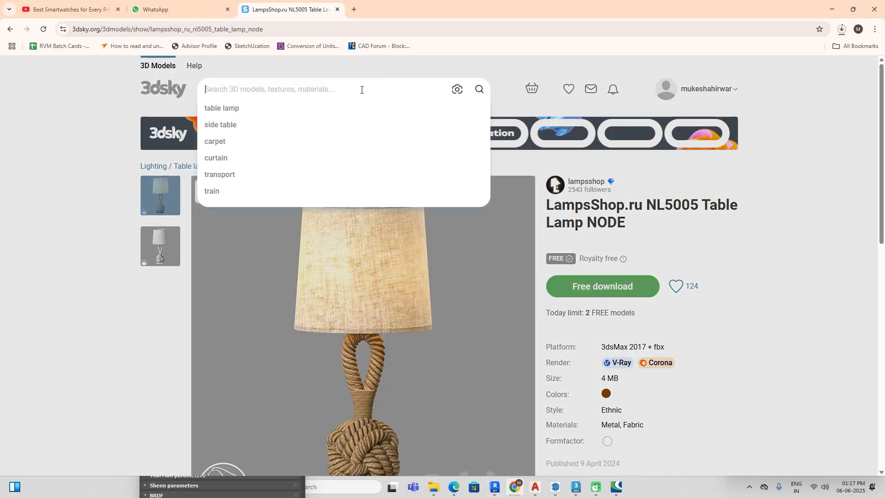
text(tr)
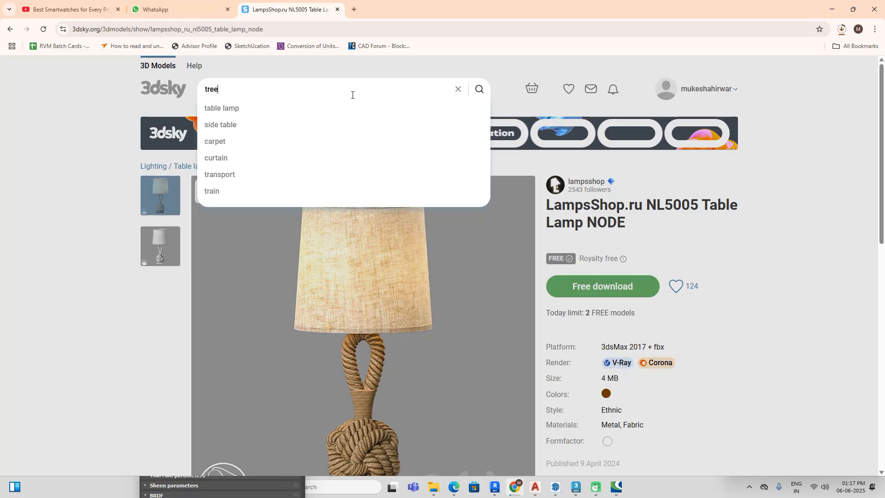
text(e)
key(BackSpace)
key(BackSpace)
key(BackSpace)
text(indoor plan)
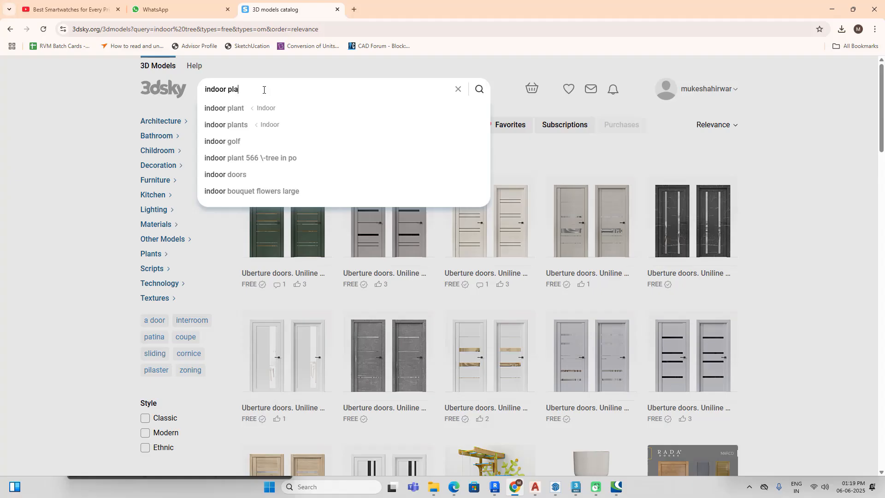
text(t)
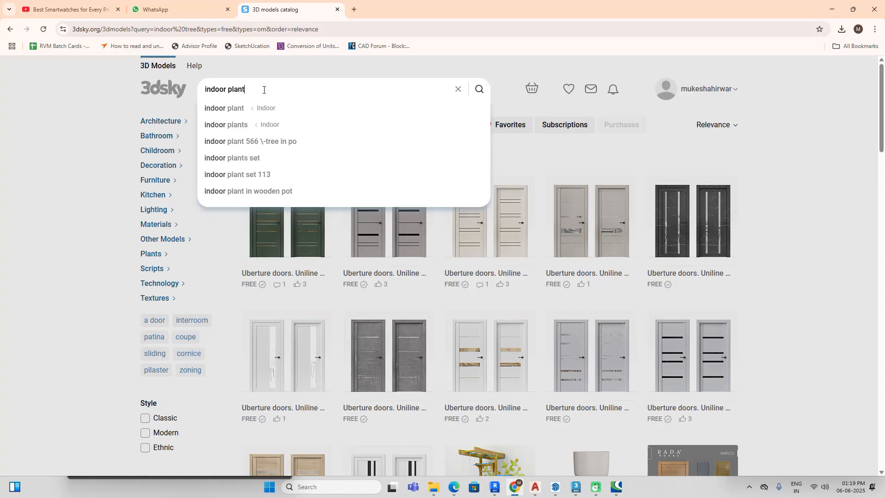
key(Return)
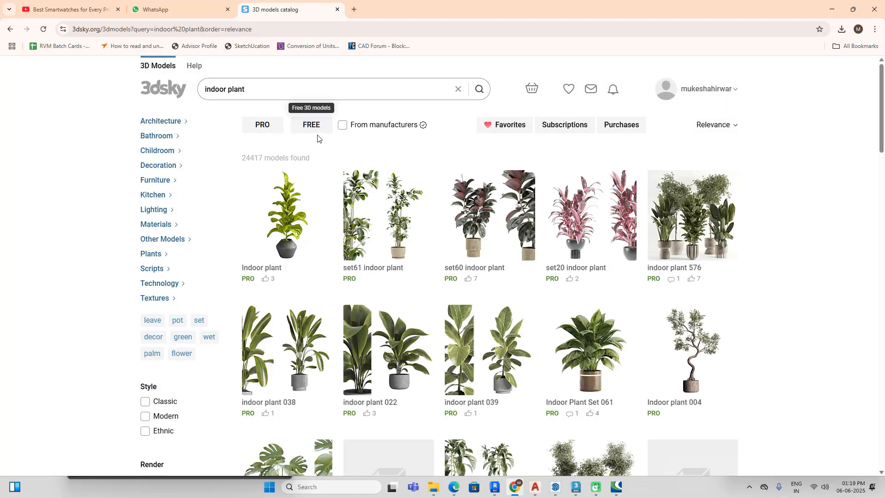
Step: Limit the indoor plant results to free models in the Indoor subcategory of Plants
click(313, 130)
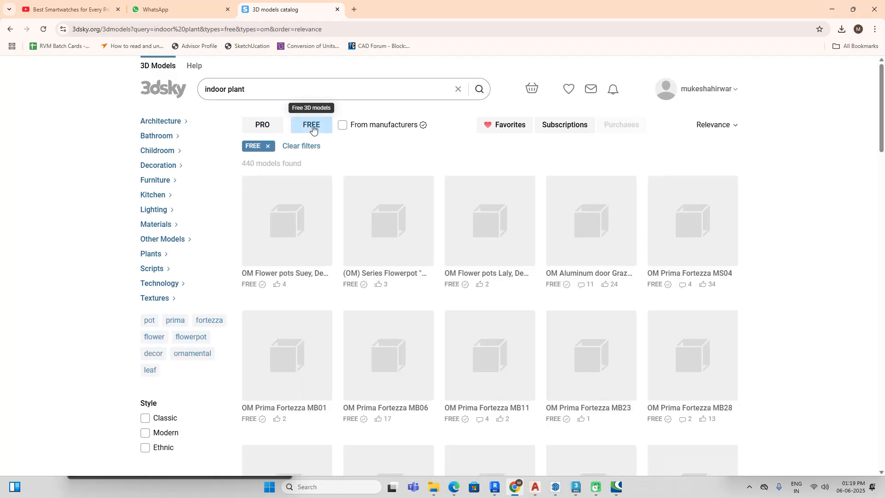
scroll(521, 315, down, 5)
scroll(522, 314, down, 3)
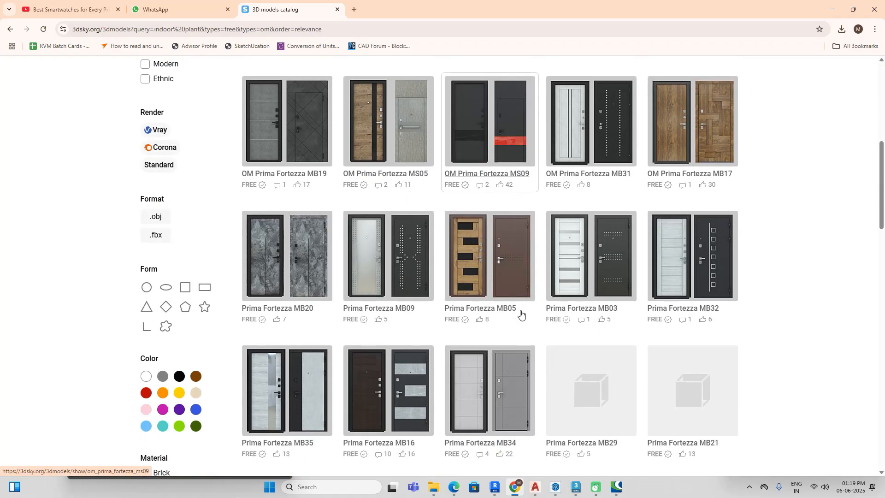
scroll(299, 293, up, 4)
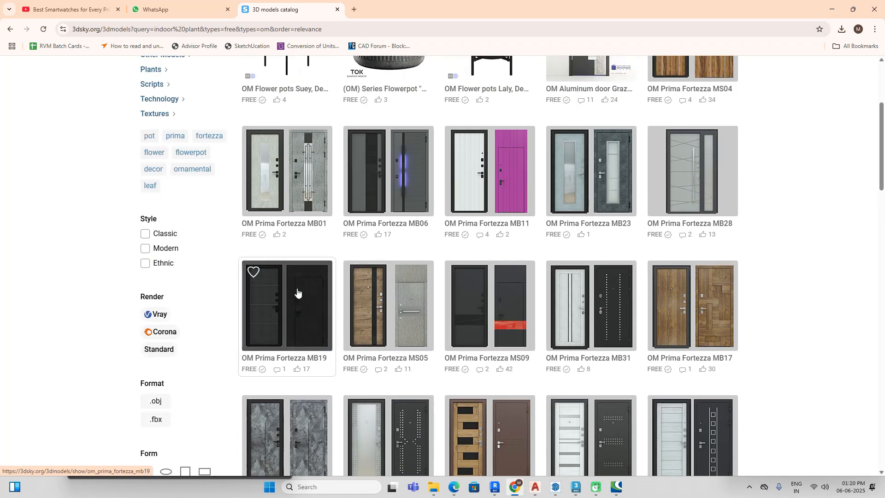
scroll(295, 290, up, 5)
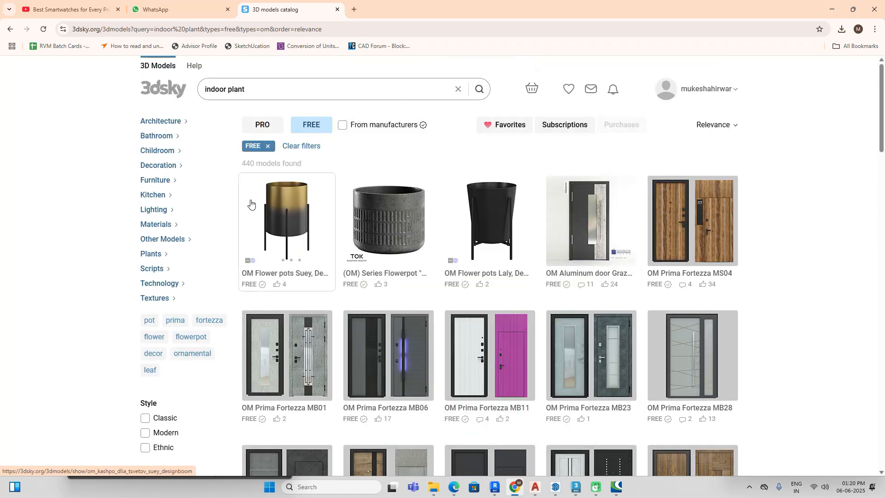
click(154, 254)
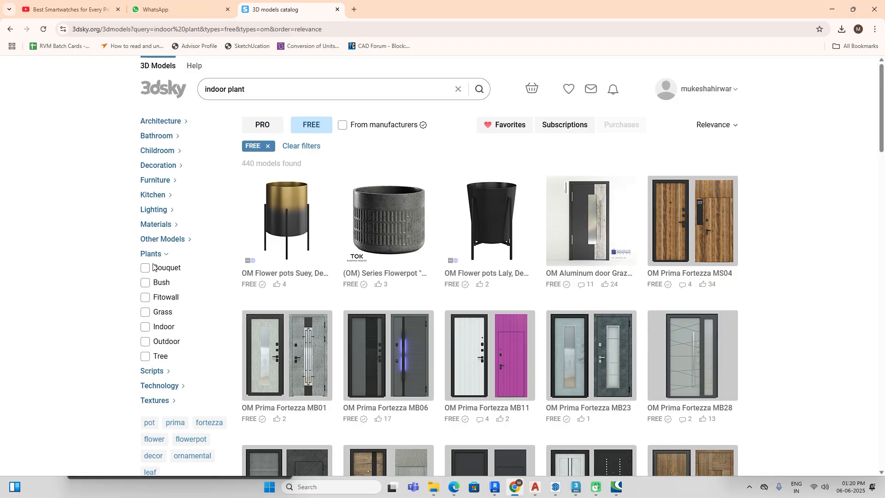
double_click(151, 254)
click(156, 327)
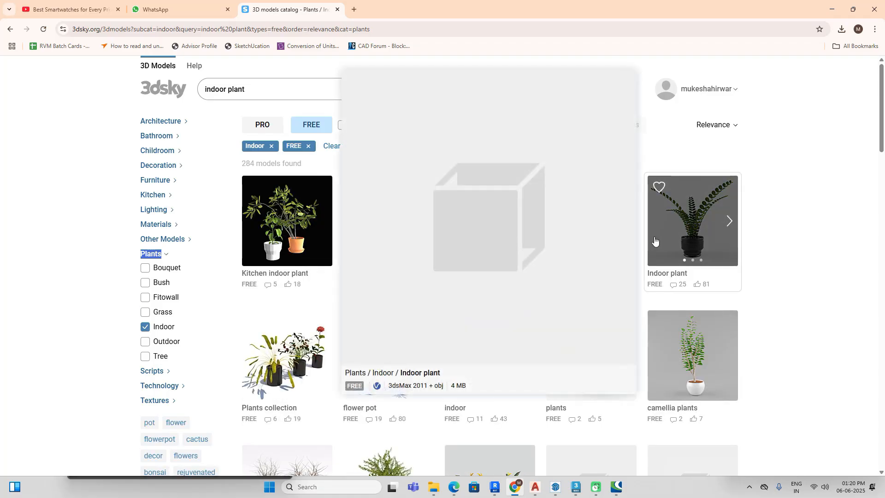
Step: Find the free Palma potted palm among the indoor plants and download it
scroll(786, 287, down, 5)
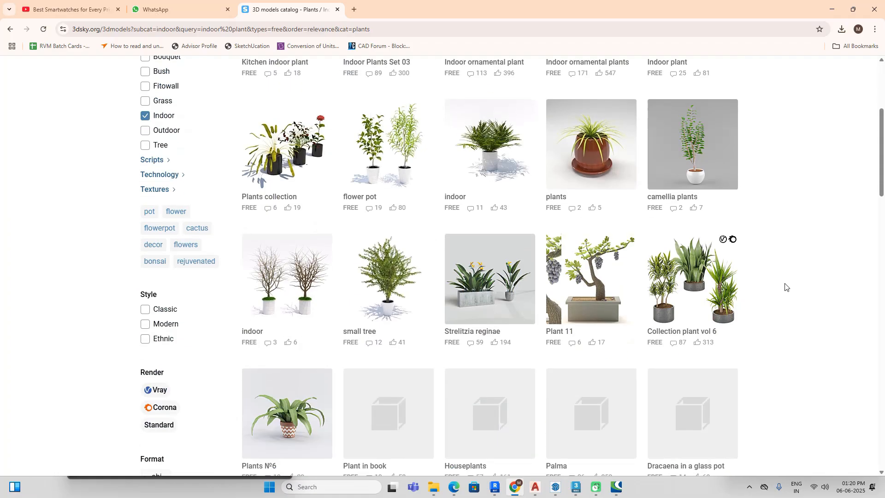
scroll(786, 287, down, 4)
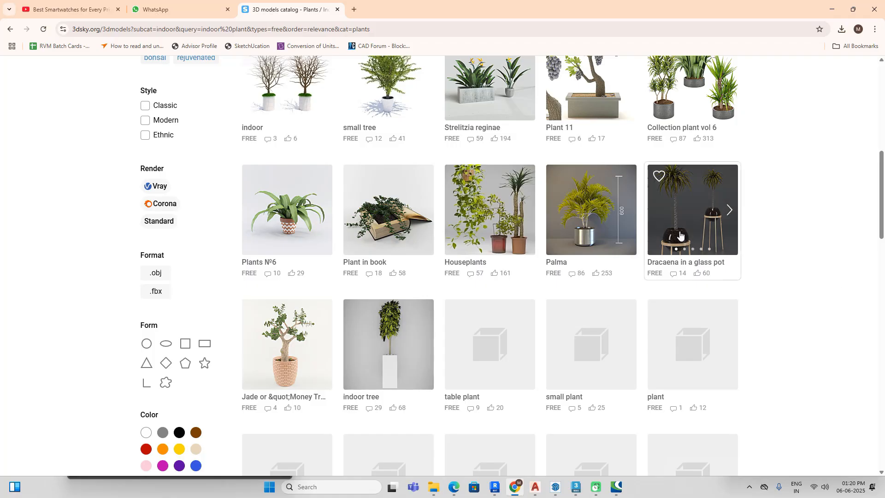
scroll(506, 382, down, 1)
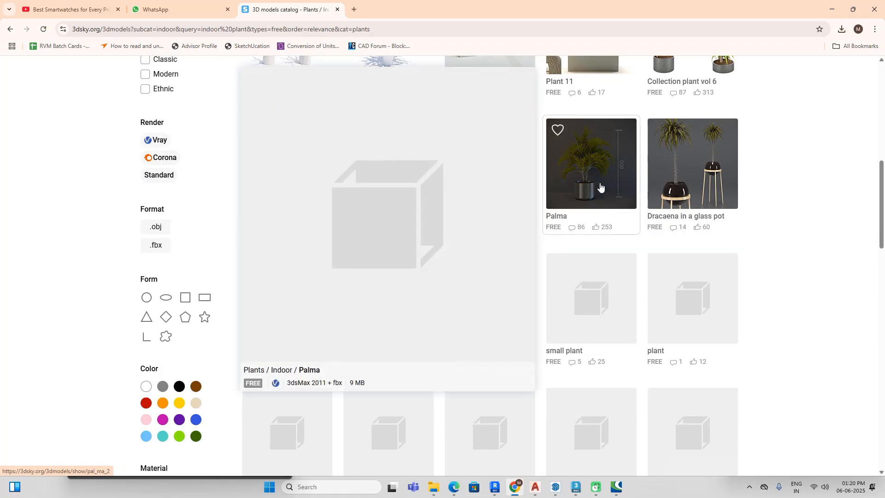
click(599, 186)
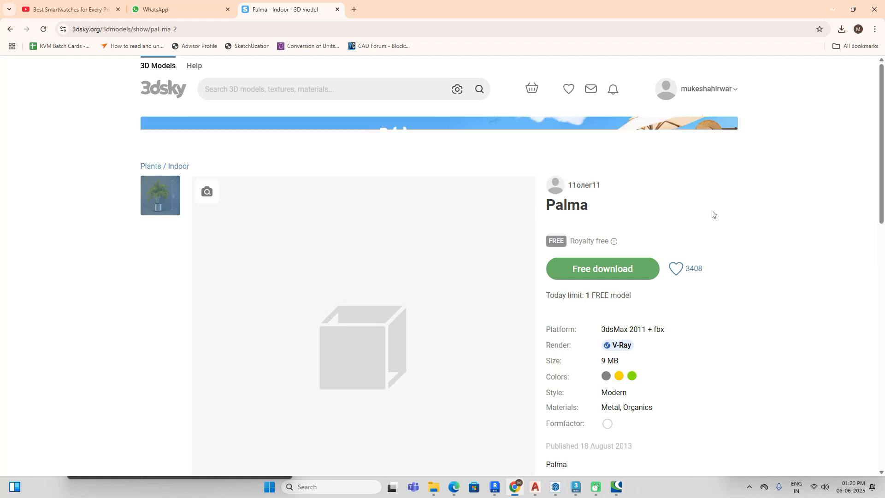
scroll(712, 213, down, 2)
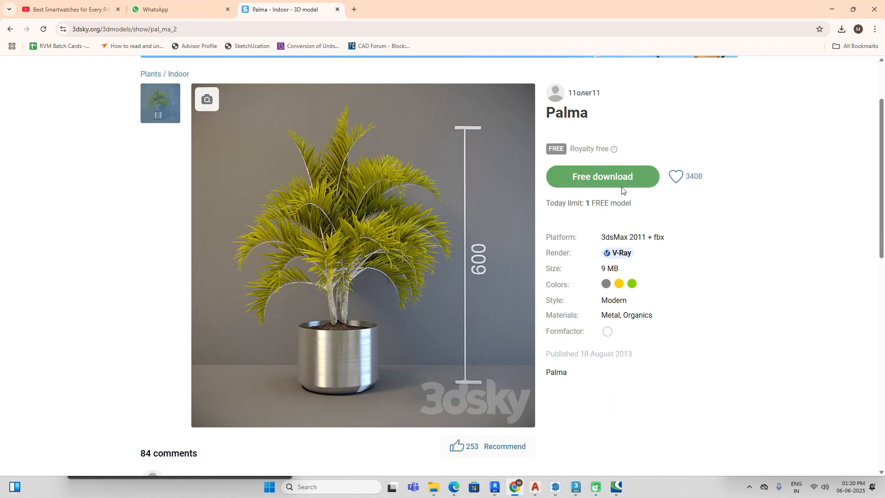
click(617, 176)
Step: Locate 3353403.6064c743b7ef6.zip in the Downloads folder and extract it to a folder of the same name
click(841, 29)
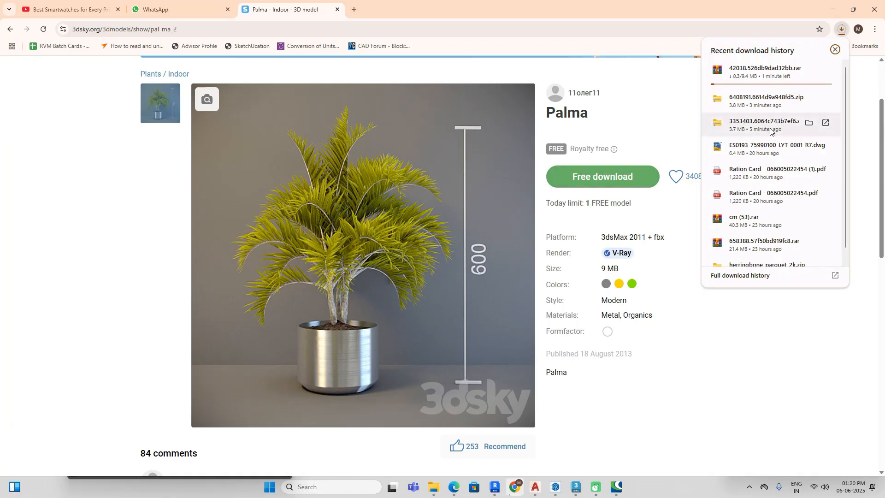
click(808, 121)
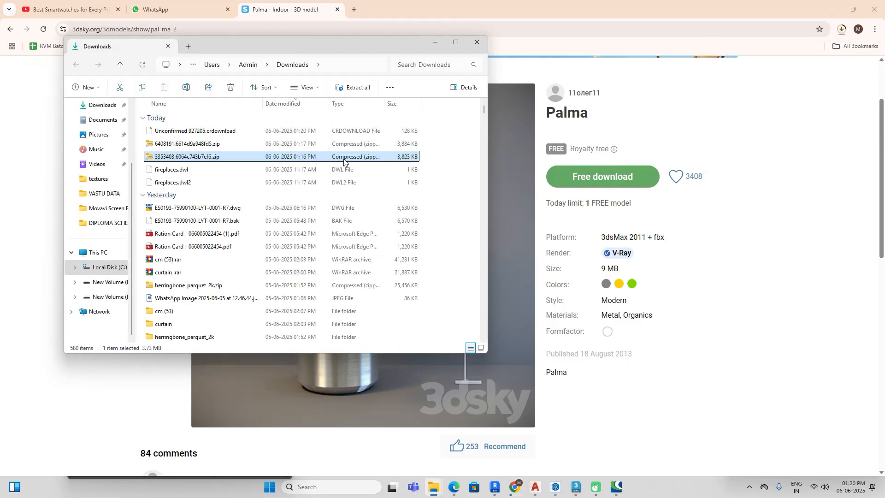
right_click(331, 160)
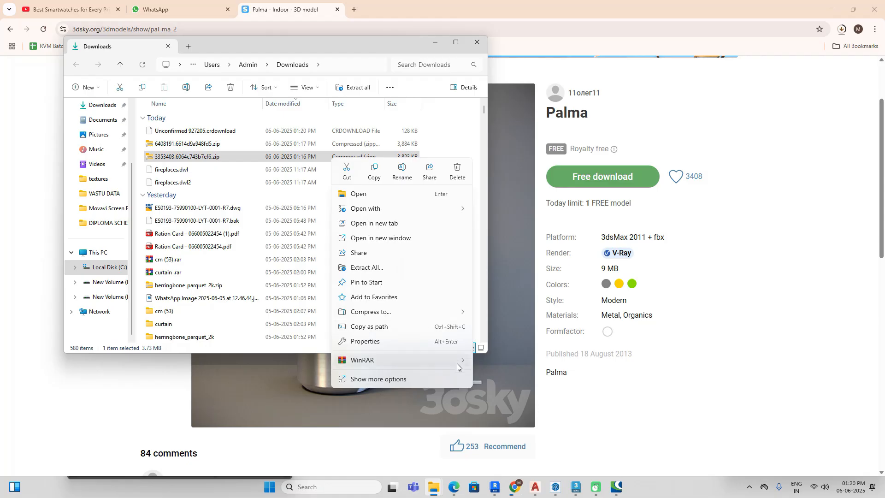
mouse_move(458, 362)
click(515, 388)
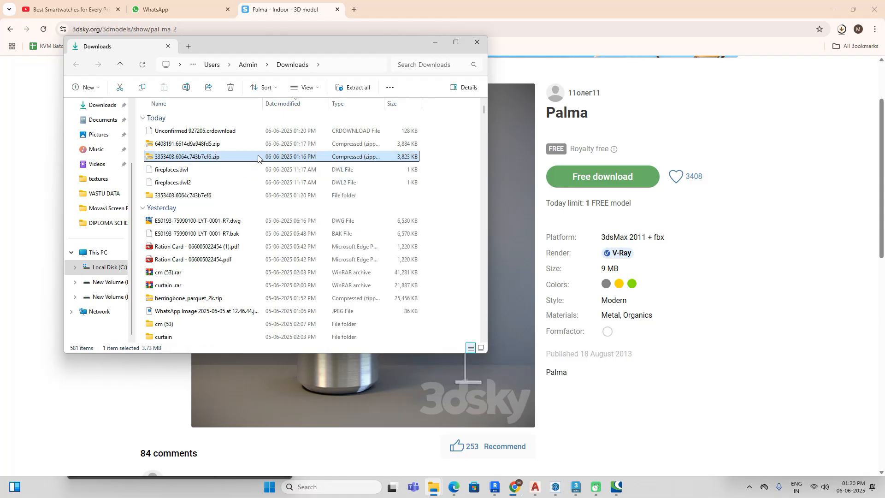
Step: Open the extracted MDI_ST_MN_13 folder and show its files as large icons
double_click(209, 196)
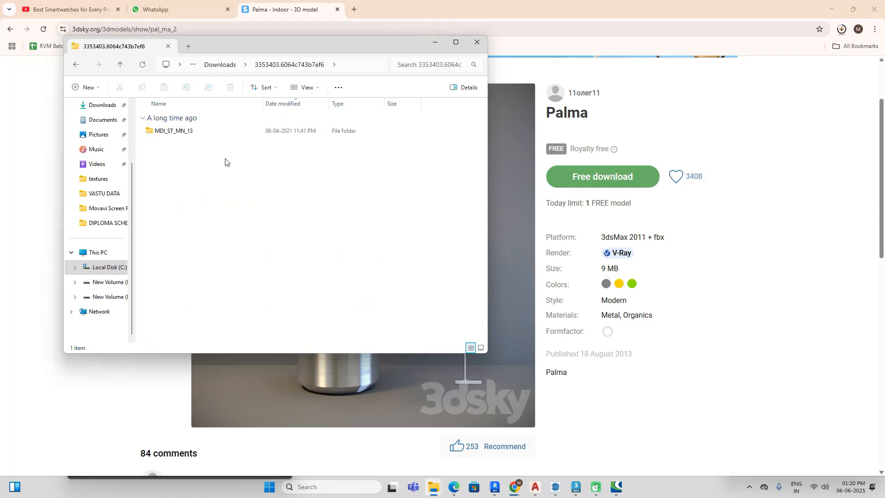
double_click(243, 131)
right_click(305, 231)
mouse_move(385, 240)
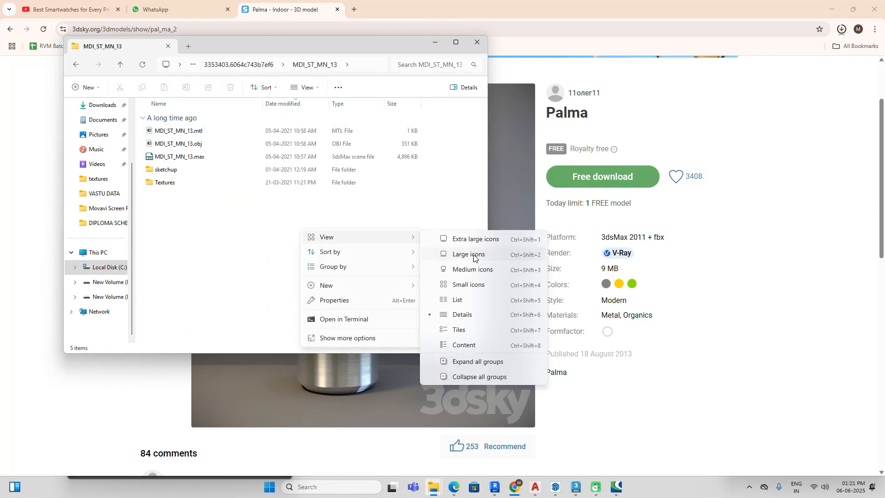
click(474, 255)
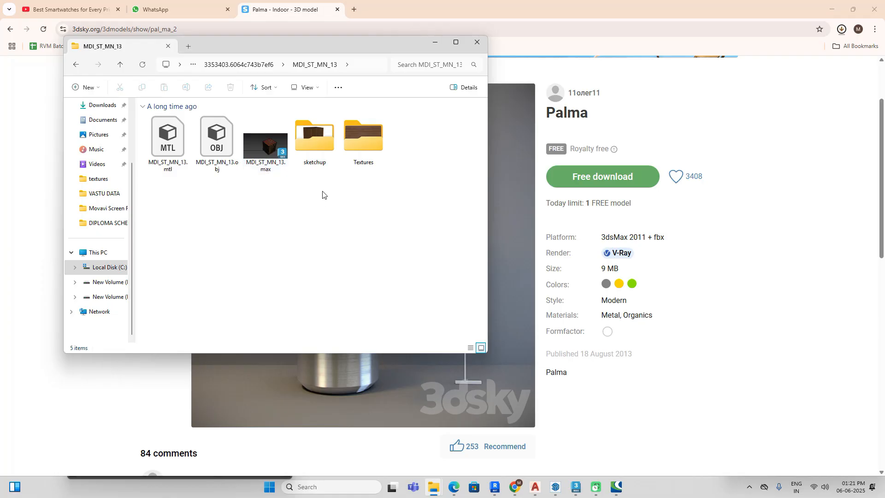
Step: Switch to 3ds Max and close the Chaos Cosmos browser
click(576, 486)
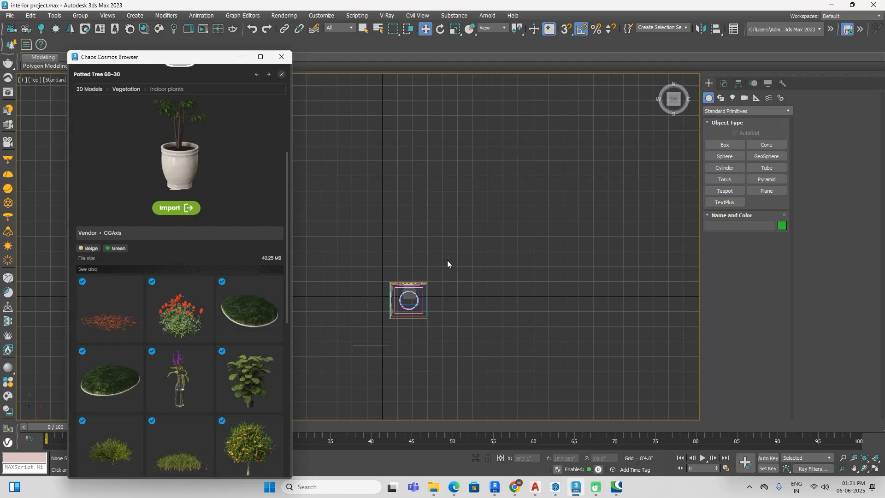
click(282, 57)
scroll(425, 325, up, 5)
middle_drag(454, 342, 402, 285)
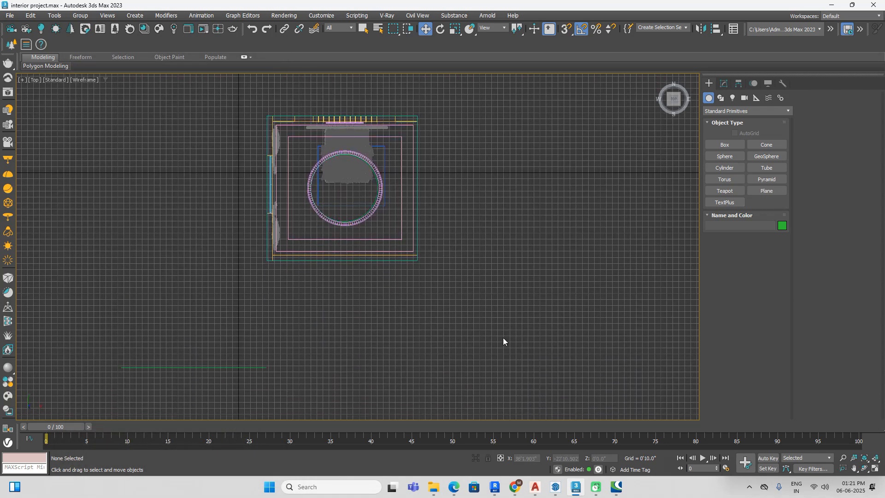
Step: Merge all objects of MDI_ST_MN_13.max from the extracted Downloads folder into the bedroom scene
click(9, 15)
mouse_move(80, 156)
click(132, 161)
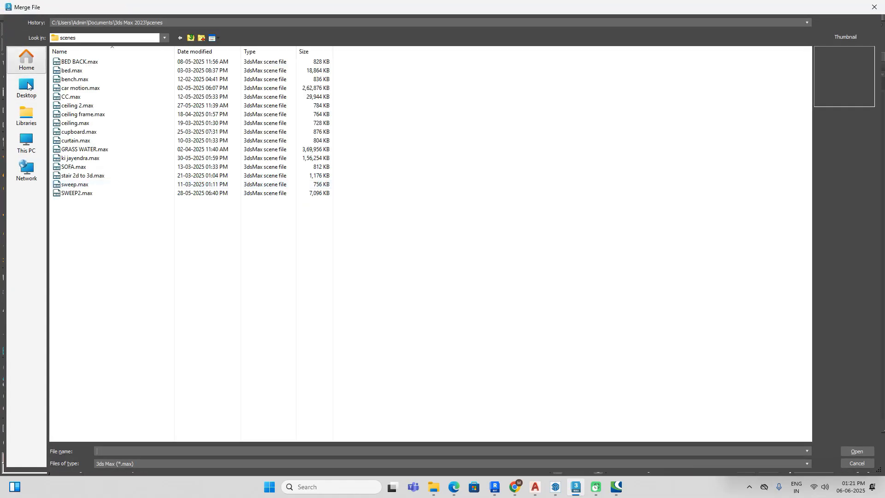
click(27, 86)
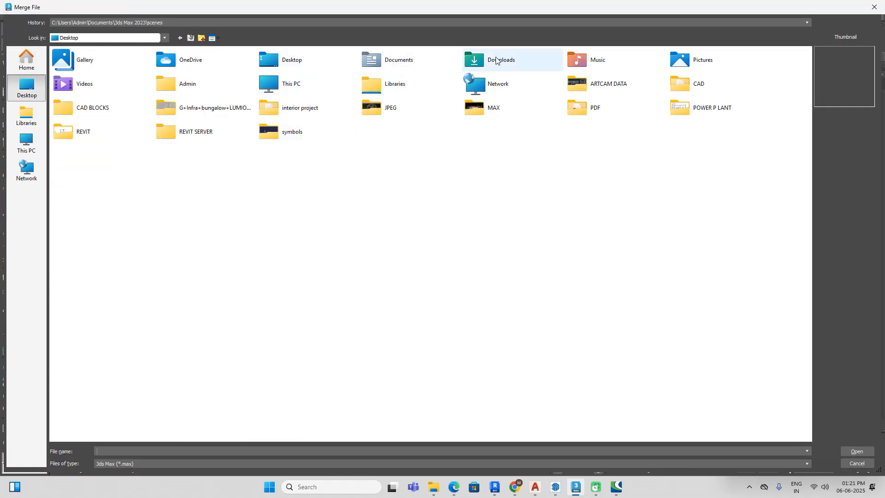
double_click(496, 60)
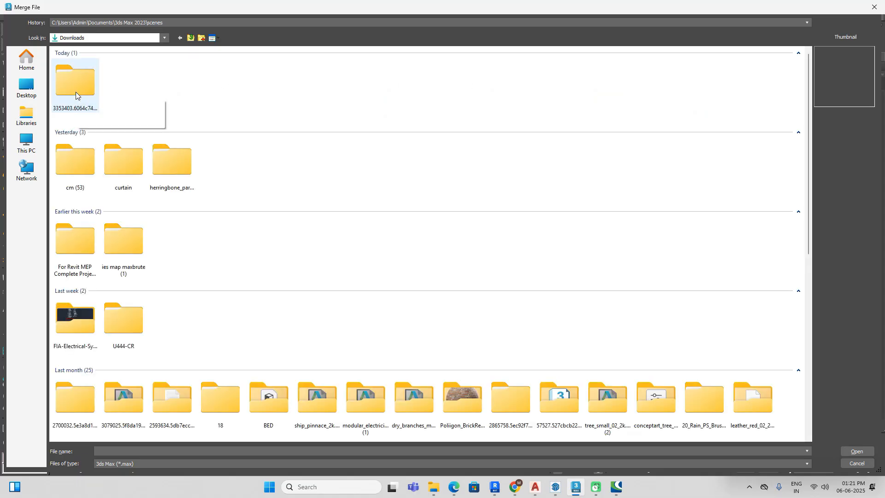
double_click(75, 93)
double_click(92, 72)
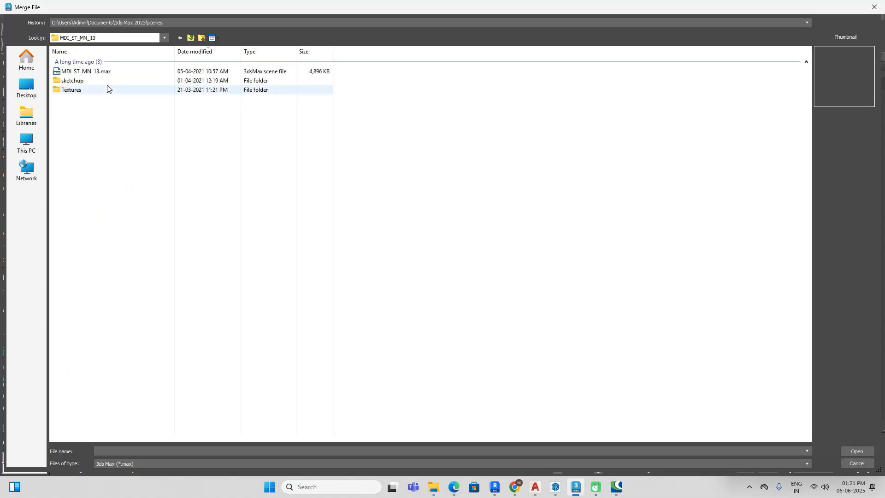
click(92, 72)
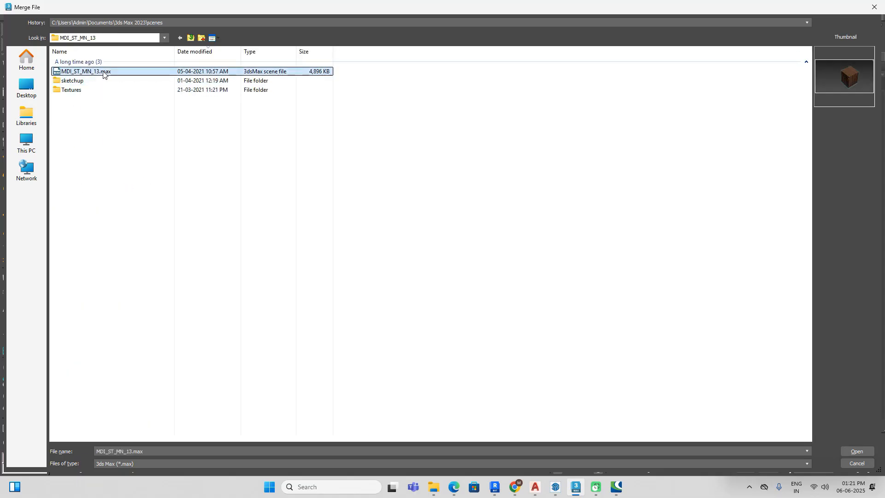
click(851, 448)
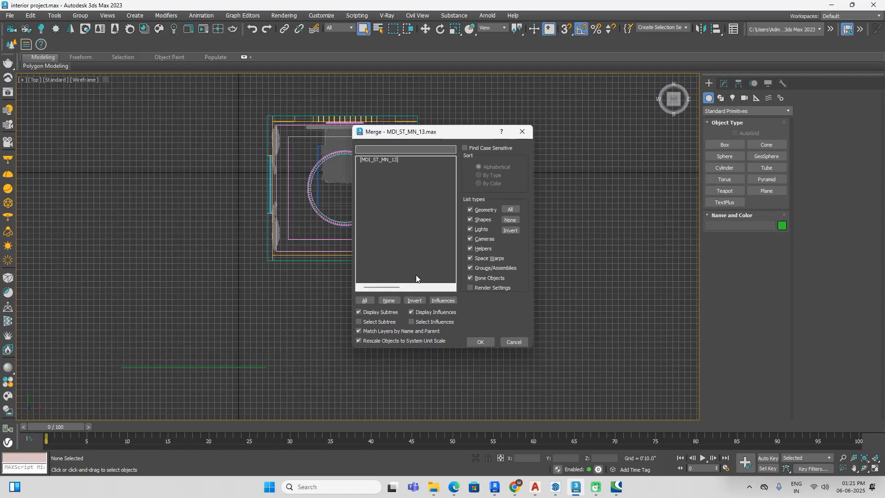
click(370, 300)
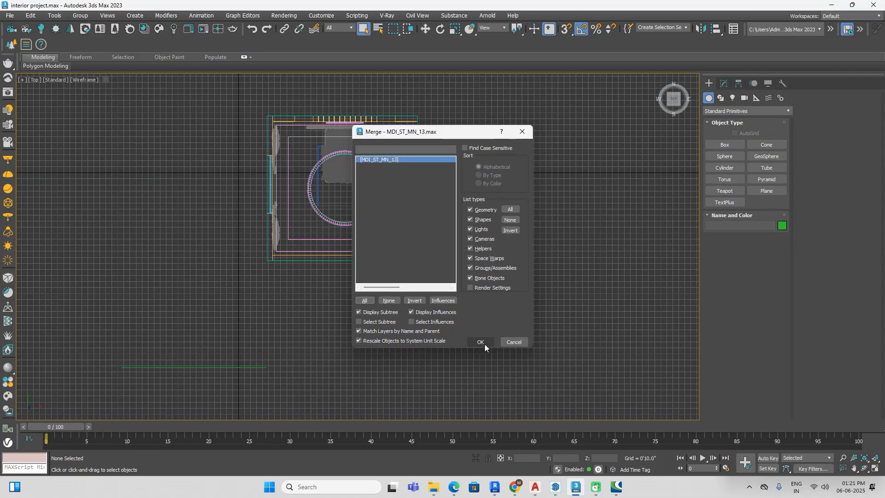
click(480, 341)
Step: Move the merged side table from outside the room to the bed's right side, near the headboard wall
scroll(194, 193, up, 5)
middle_drag(194, 192, 376, 211)
click(192, 226)
click(185, 272)
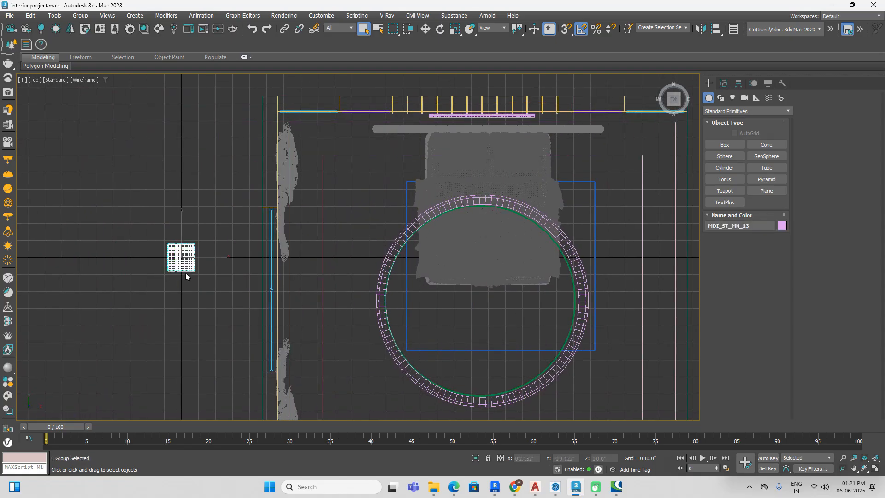
middle_drag(185, 272, 163, 252)
key(w)
drag(182, 237, 600, 111)
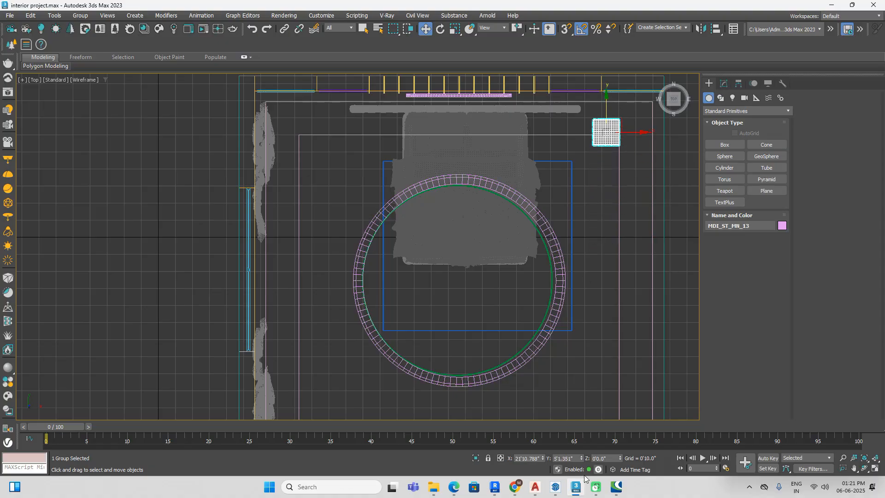
Step: Check the side table's placement in the shaded room, and move it closer to the bed along X in plan
scroll(526, 272, down, 3)
key(F3)
scroll(535, 273, down, 2)
mouse_move(563, 312)
alt+middle_down()
mouse_move(538, 271)
mouse_move(583, 251)
mouse_move(579, 259)
alt+middle_up()
scroll(347, 198, up, 5)
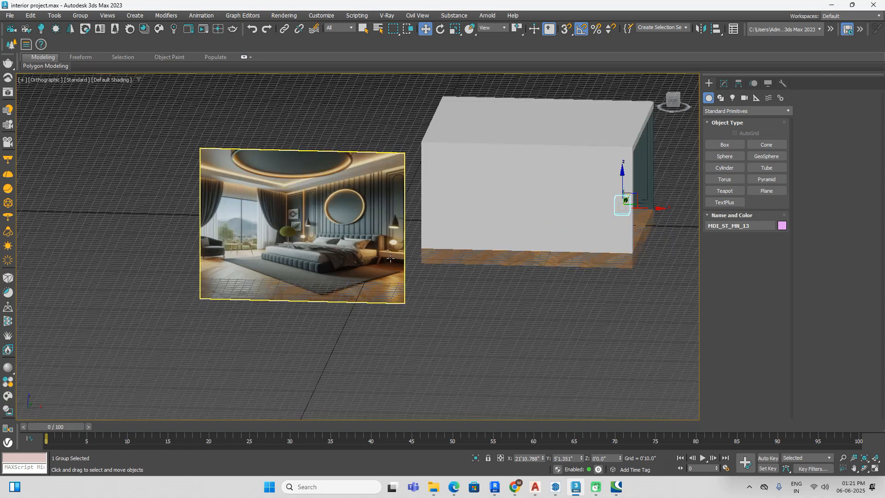
scroll(346, 198, down, 5)
alt+middle_drag(415, 267, 550, 261)
scroll(550, 261, up, 5)
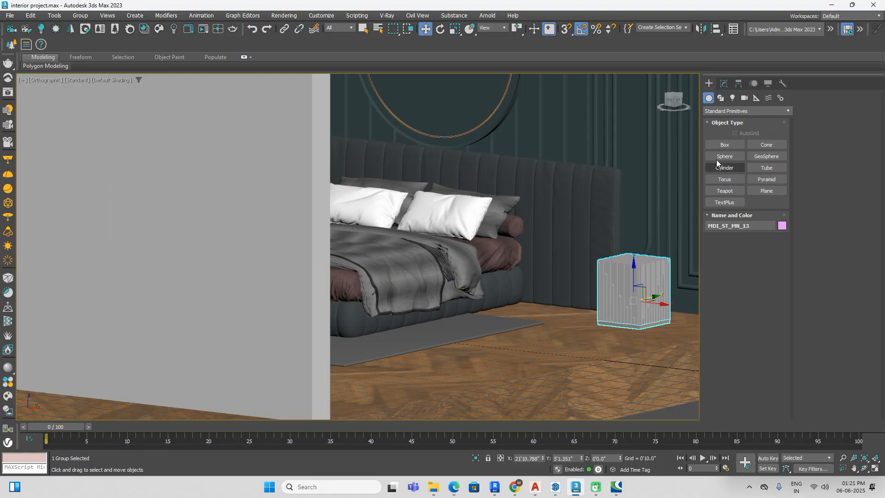
click(672, 94)
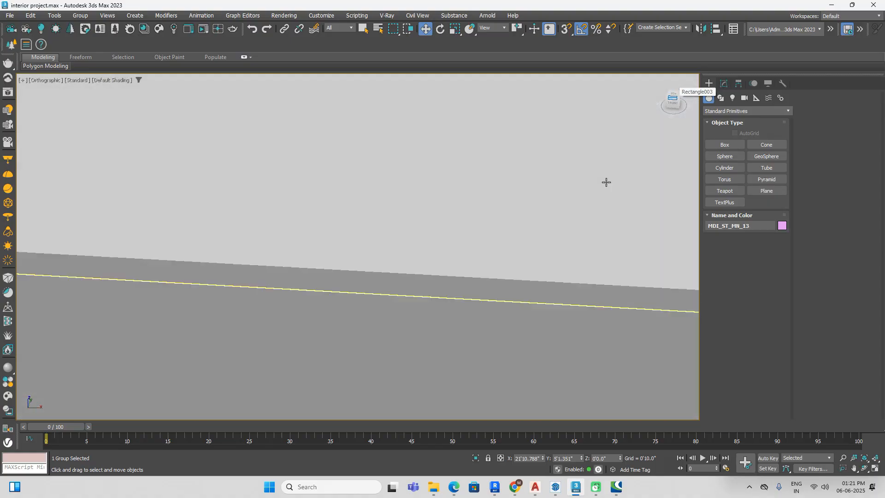
scroll(599, 203, down, 5)
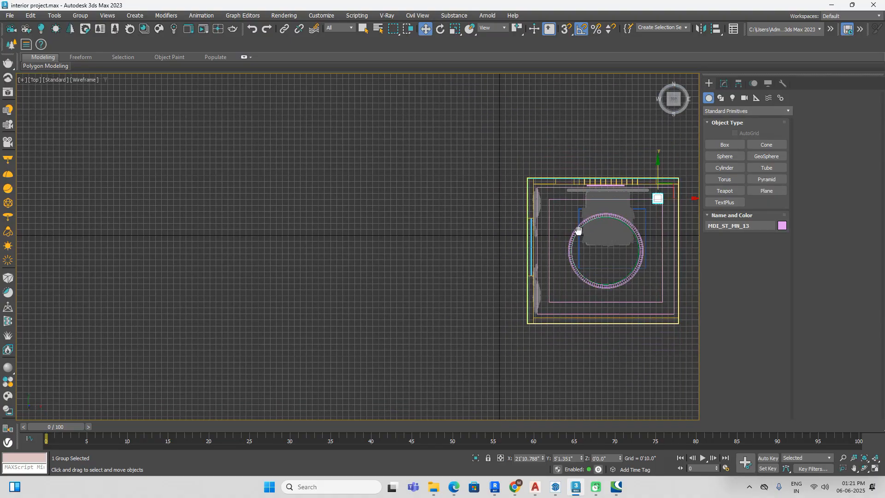
scroll(636, 217, up, 8)
drag(644, 221, 539, 204)
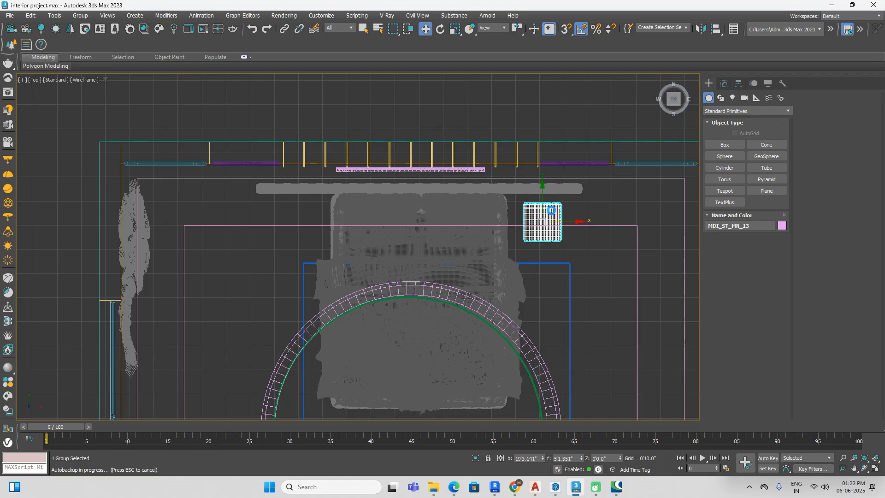
Step: Clone the side table as one copy to the opposite side of the bed
mouse_move(575, 225)
mouse_down()
mouse_move(318, 216)
mouse_move(332, 217)
mouse_up()
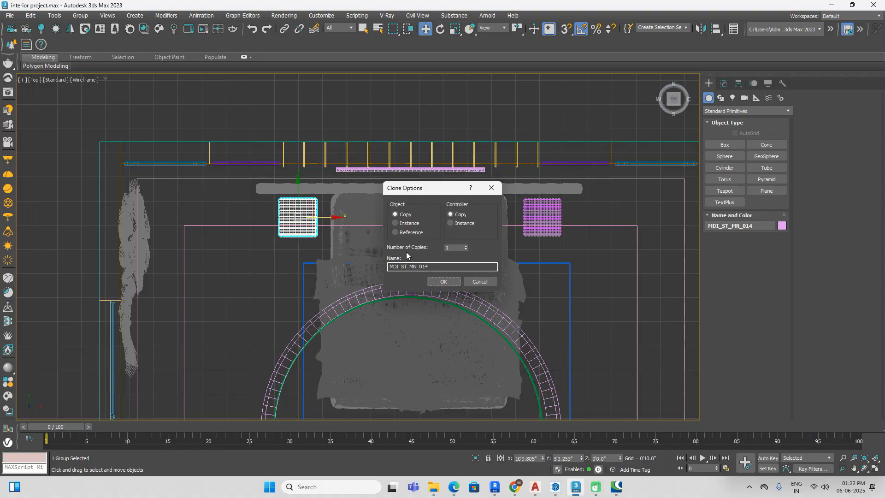
click(443, 282)
key(F3)
alt+middle_drag(596, 316, 562, 292)
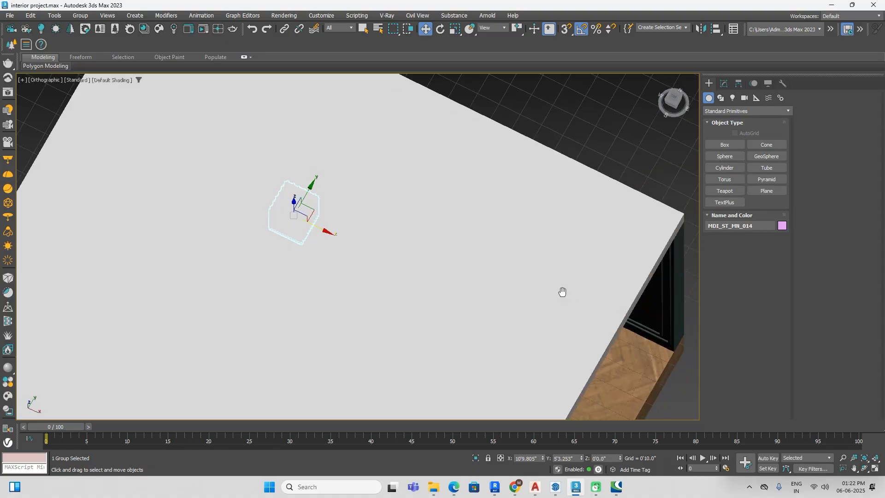
scroll(562, 292, up, 10)
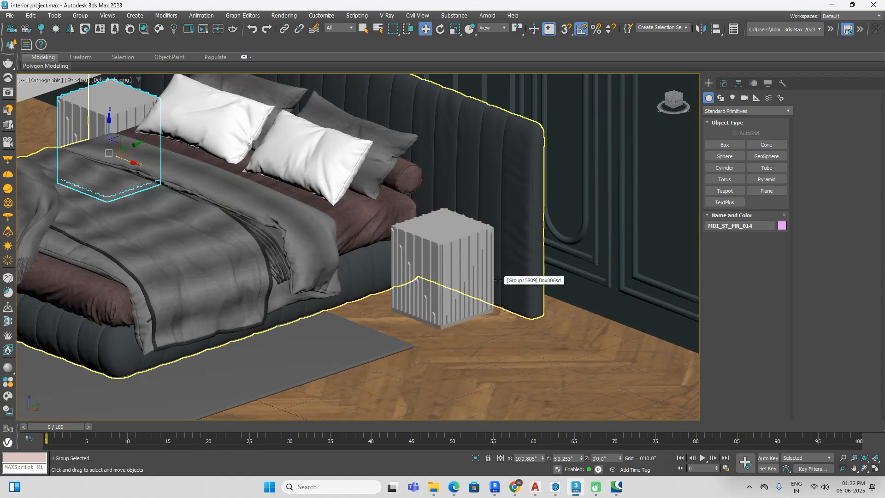
Step: Name the purple V-Ray material "side table" and assign it to the cloned side table
key(m)
click(224, 197)
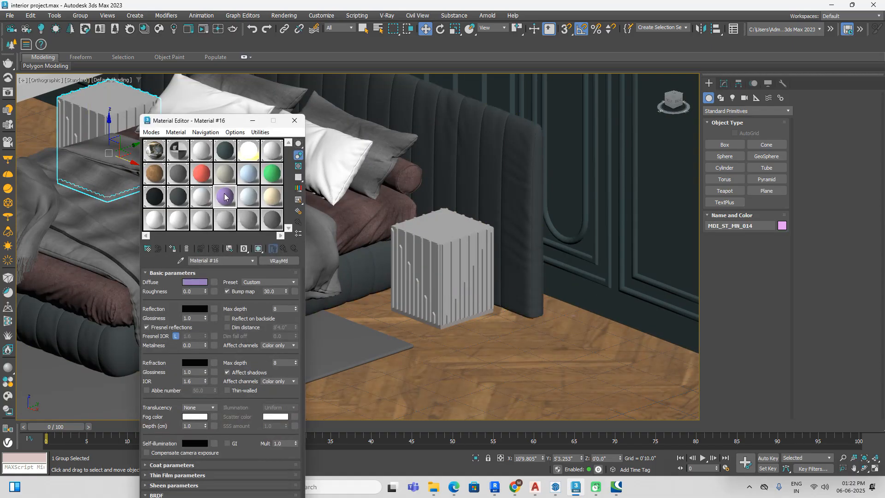
text(side table)
click(179, 248)
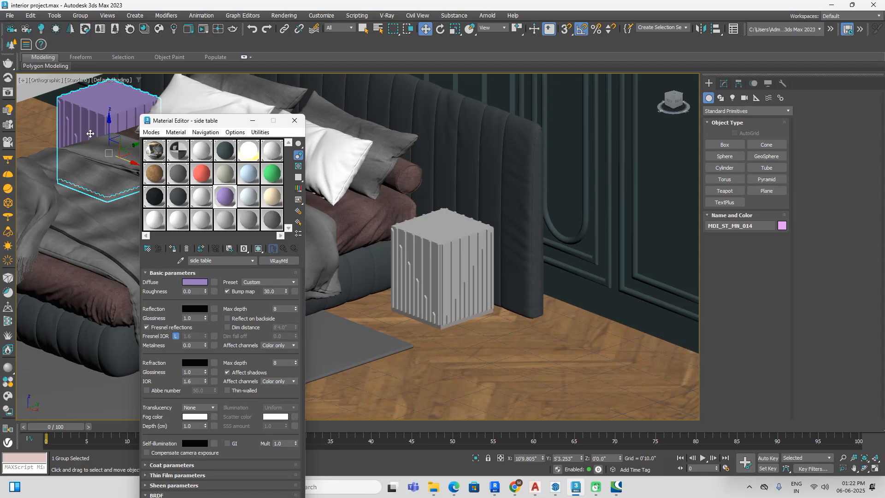
Step: Assign the "side table" material to the original side table on the bed's right side
click(295, 292)
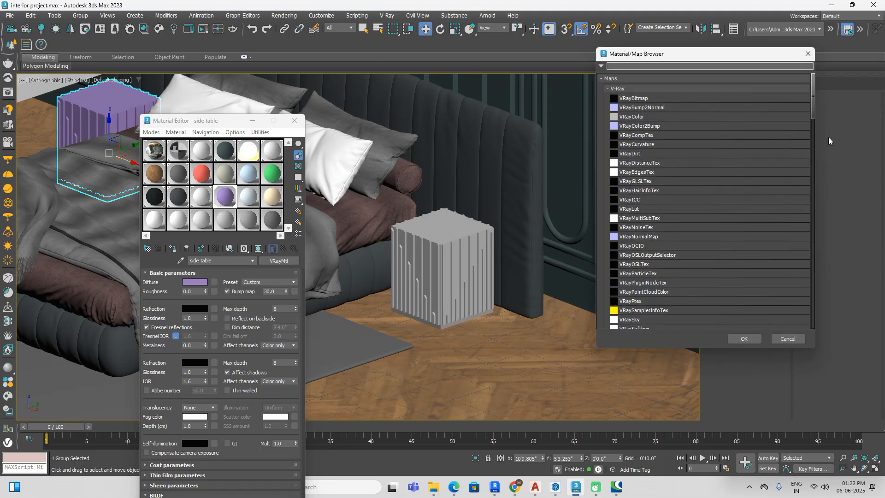
click(788, 339)
click(399, 280)
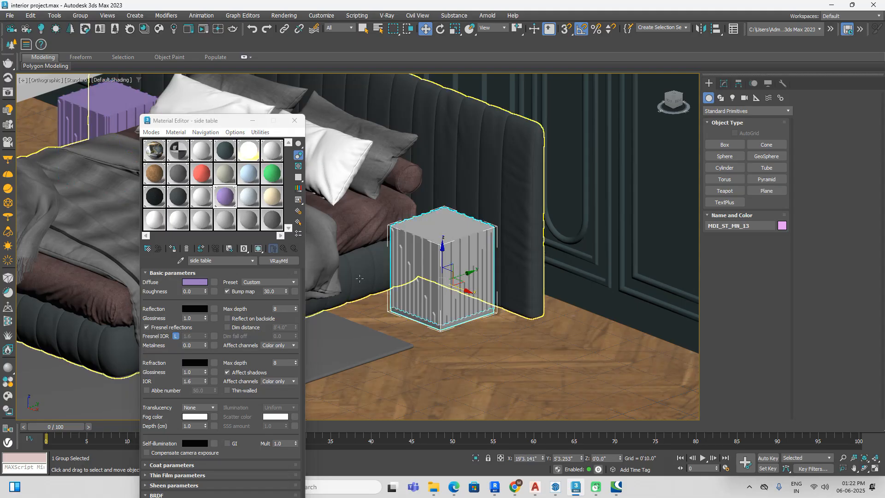
click(174, 250)
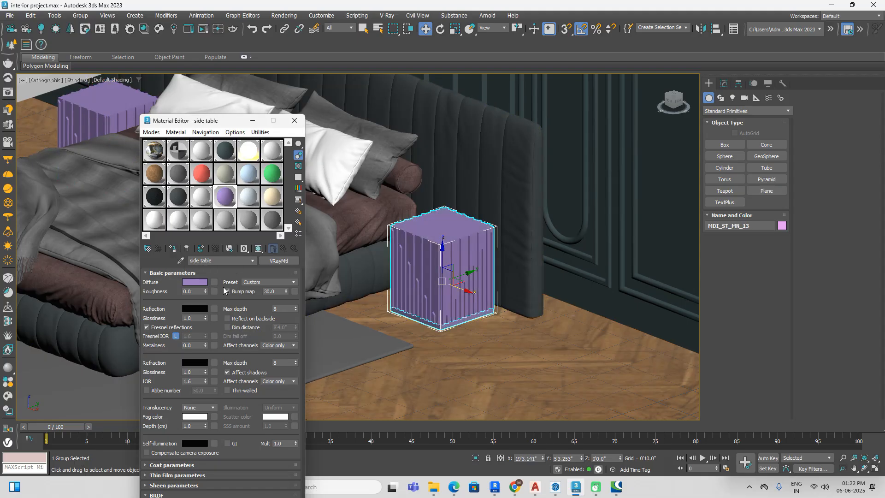
Step: Load Wallnut_V36F_Large.jpg as a VRayBitmap in the "side table" material's diffuse map and show it in the viewport
click(215, 283)
click(666, 98)
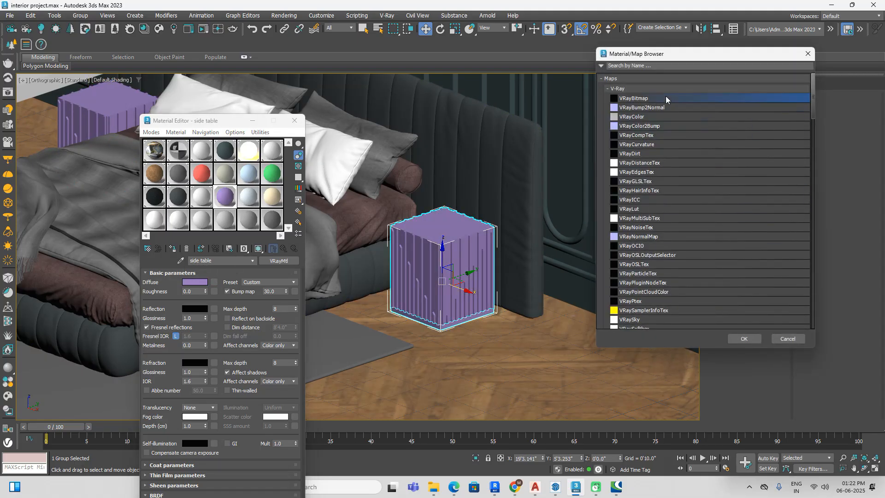
click(741, 338)
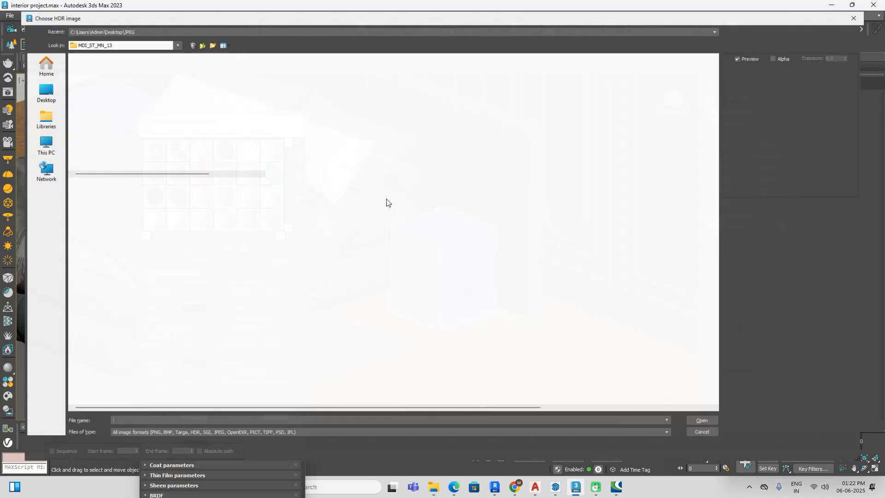
double_click(95, 79)
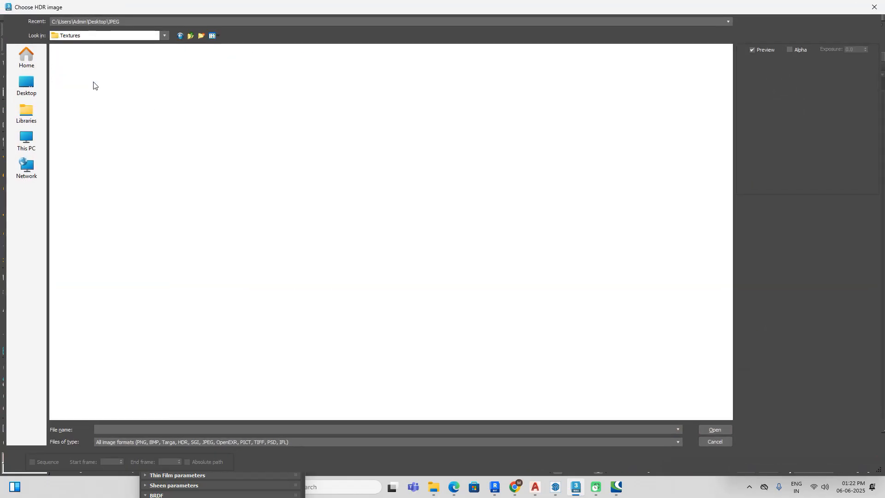
click(104, 67)
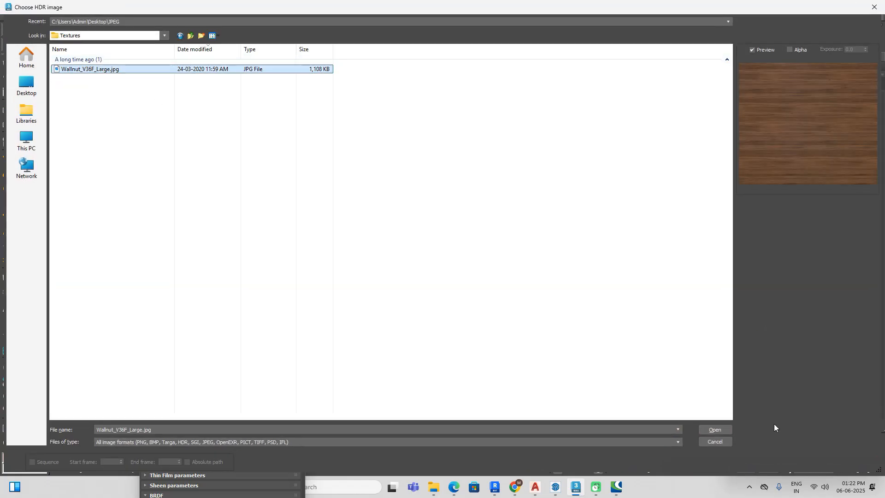
click(715, 429)
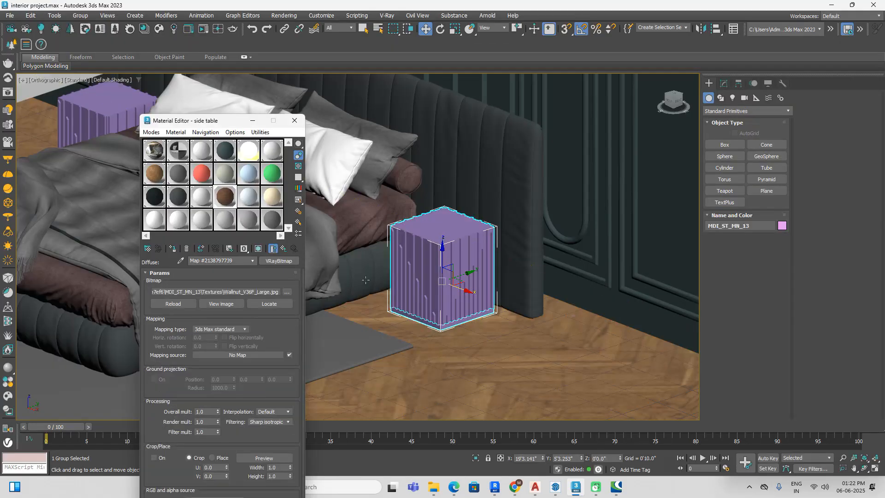
click(258, 250)
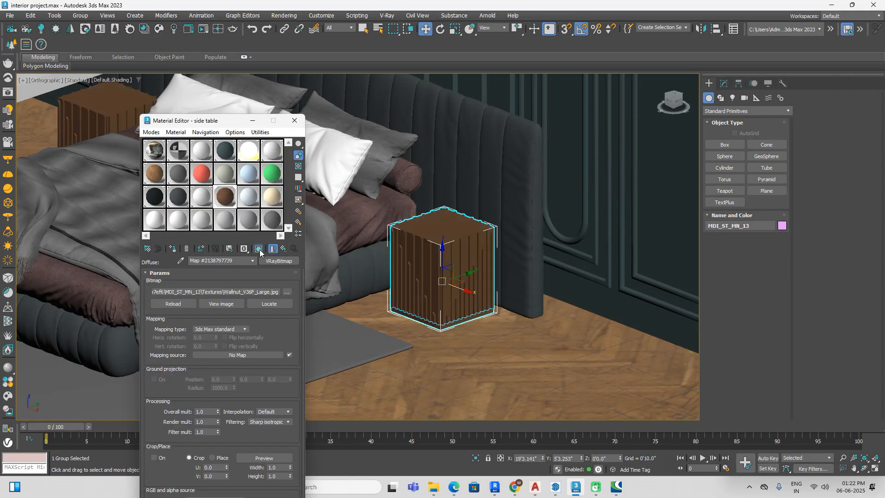
click(284, 249)
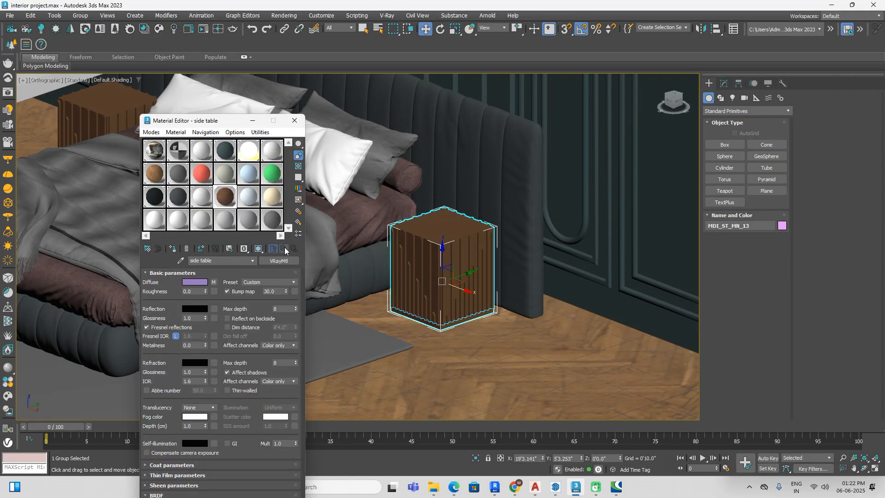
Step: Select both side tables together and add a UVW Map modifier with Box mapping
scroll(455, 262, up, 6)
scroll(455, 262, down, 6)
ctrl+click(105, 104)
click(723, 83)
click(759, 105)
key(u)
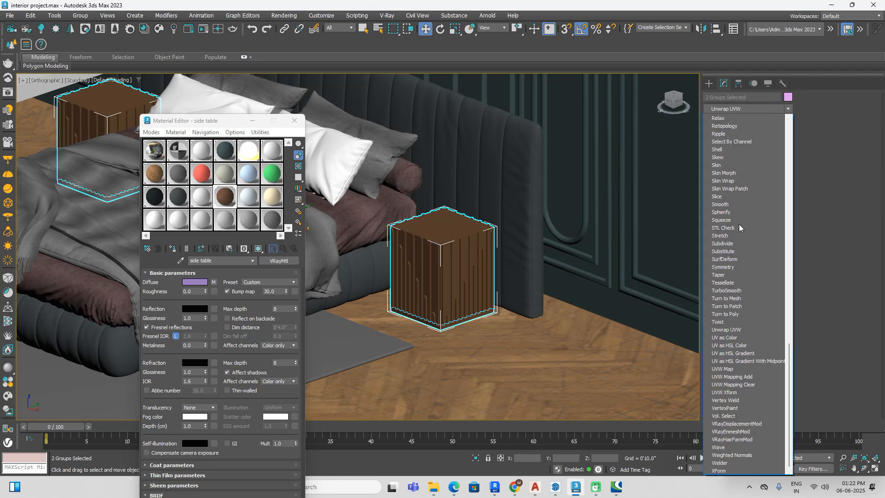
click(728, 369)
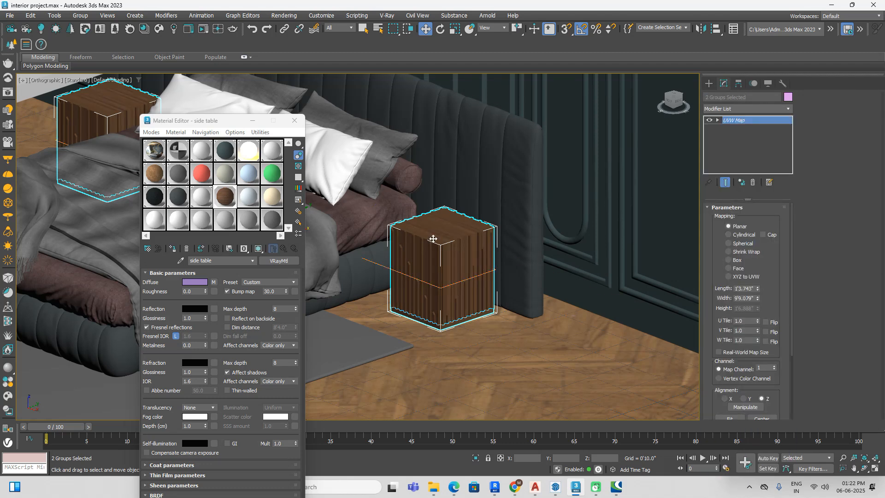
scroll(433, 239, up, 5)
scroll(435, 239, down, 2)
click(747, 261)
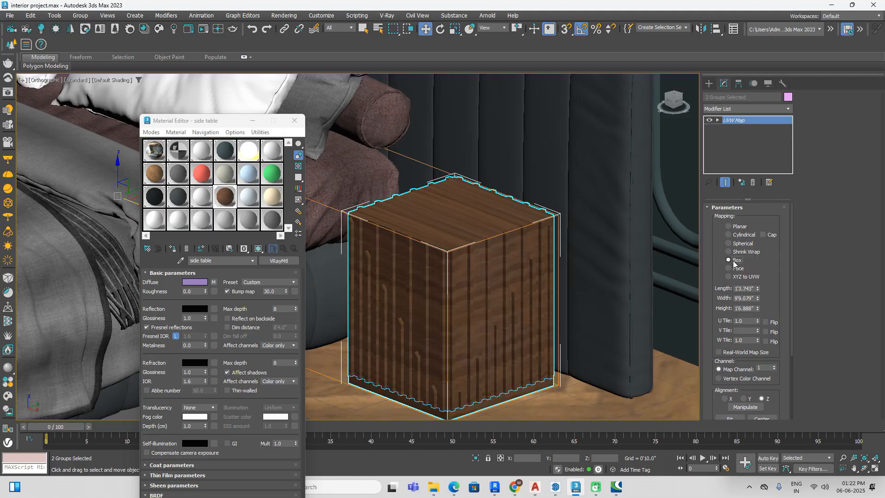
Step: Resize the side tables' box mapping to about 3'5" length, 7'8" width and 17'1" height, and deselect them
scroll(522, 297, up, 3)
scroll(522, 297, up, 2)
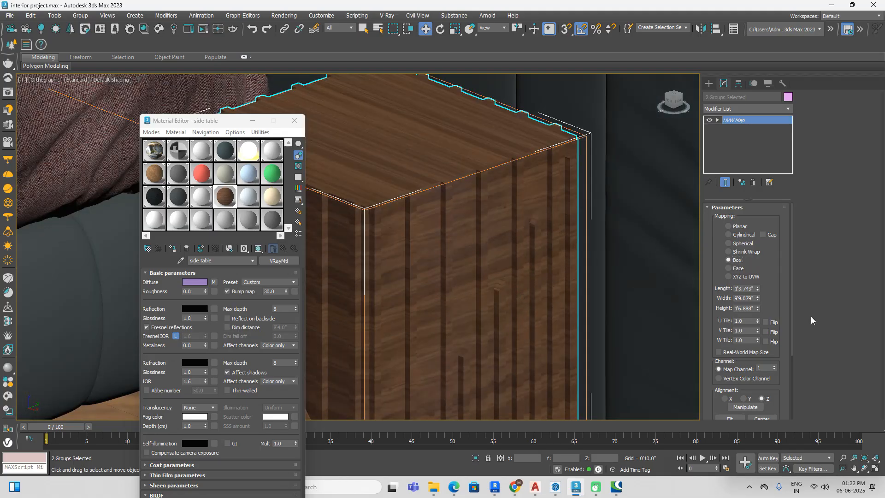
scroll(716, 264, down, 1)
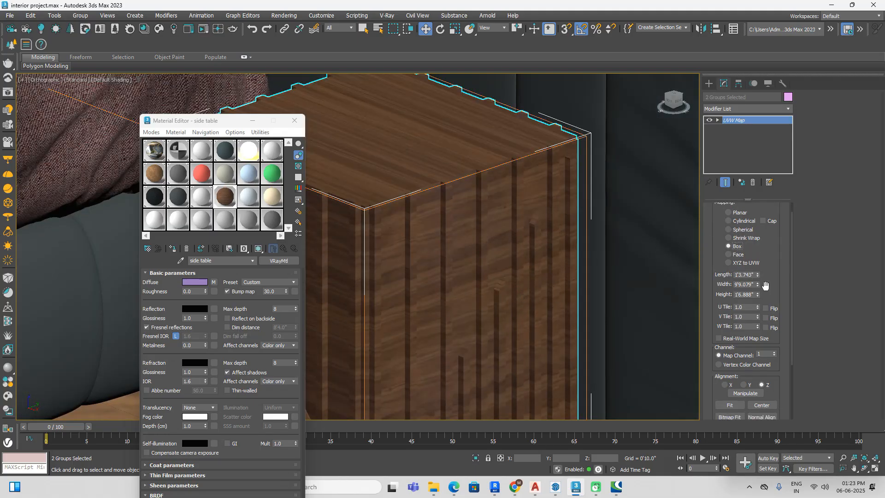
drag(756, 285, 756, 273)
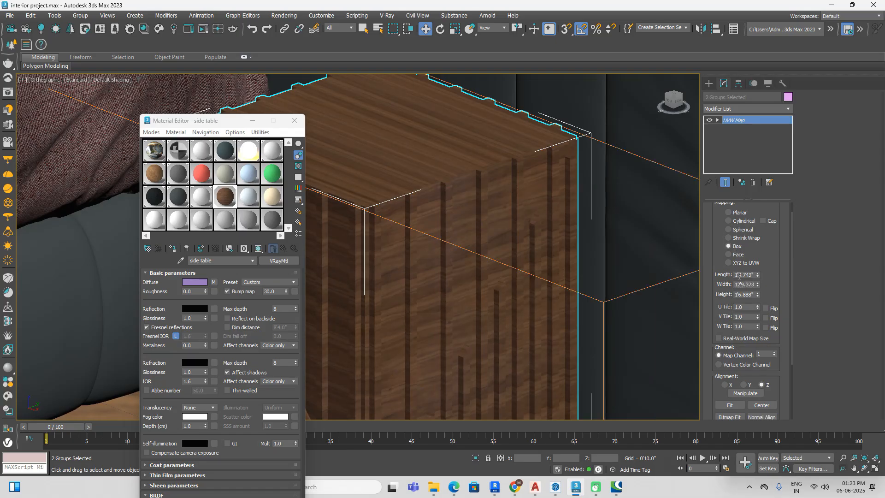
drag(758, 297, 36, 314)
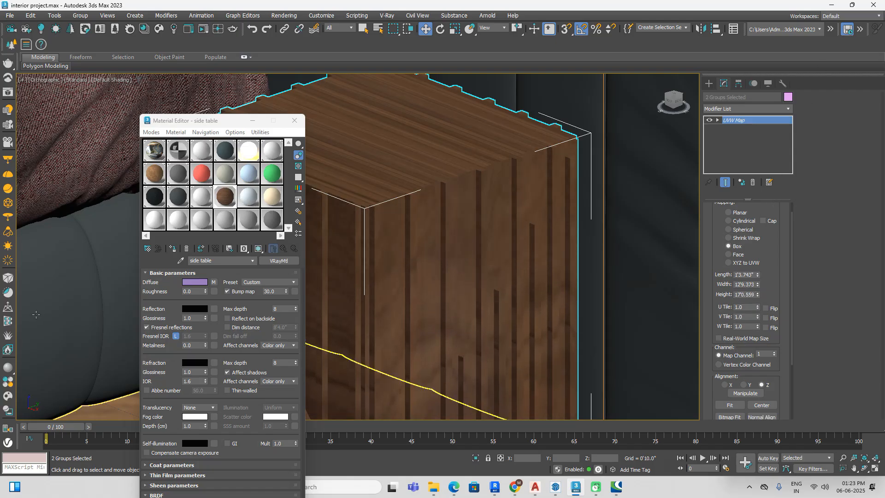
drag(758, 284, 817, 74)
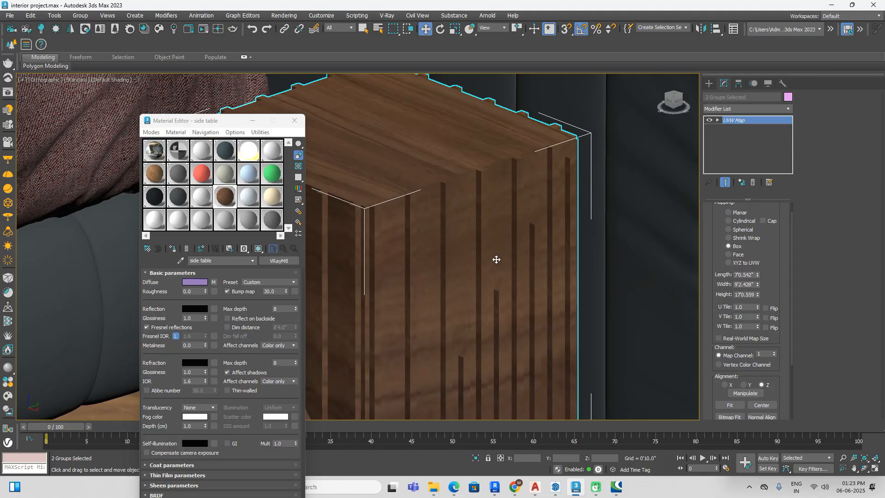
scroll(517, 267, down, 2)
drag(758, 288, 759, 284)
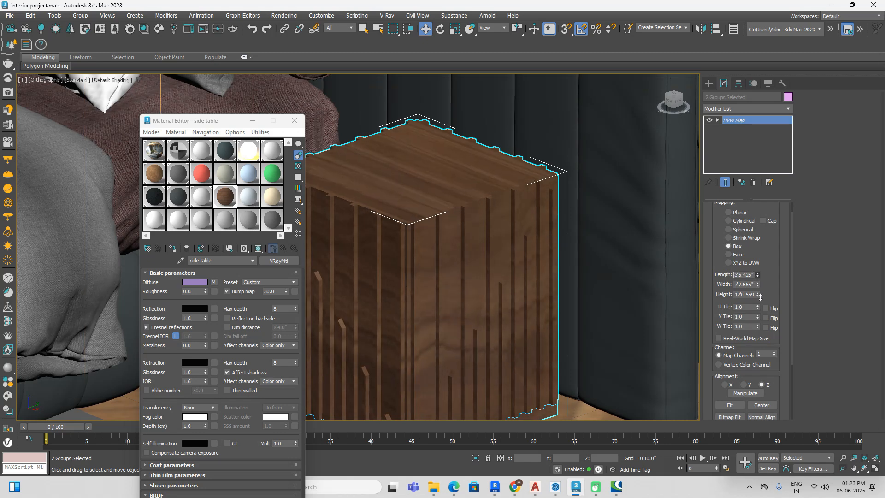
scroll(595, 280, down, 10)
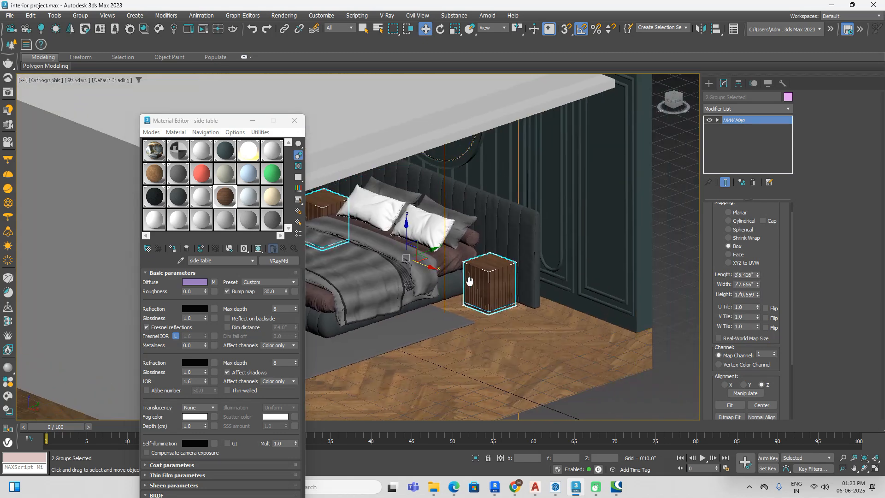
click(639, 393)
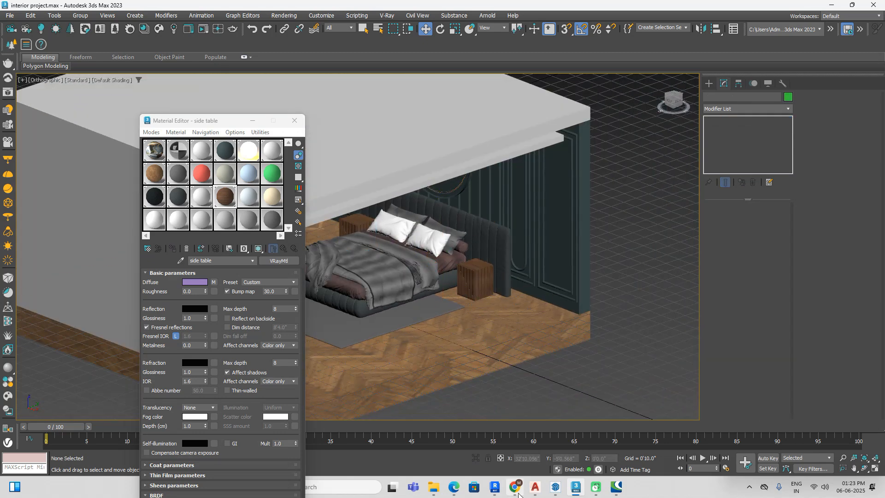
Step: In File Explorer's Downloads folder, extract 6408191.6614d9a948fd5.zip into its own folder with WinRAR
mouse_move(519, 494)
mouse_move(433, 487)
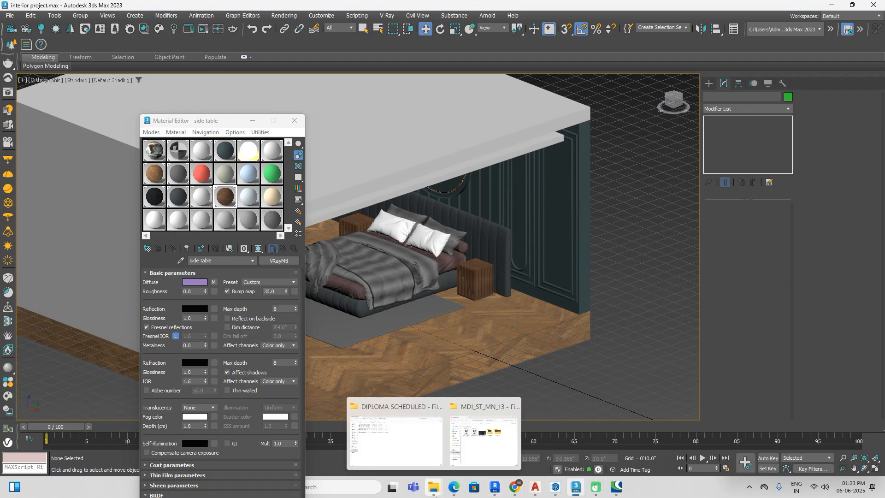
click(473, 443)
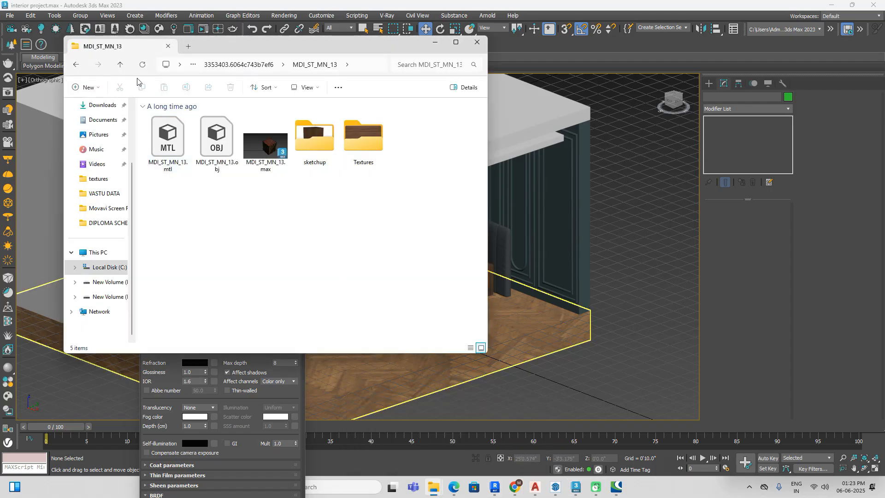
click(123, 67)
click(123, 66)
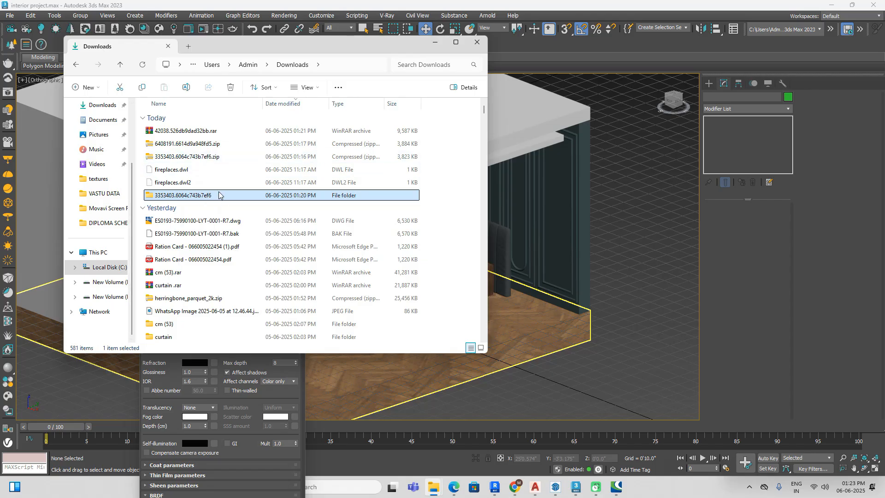
right_click(218, 148)
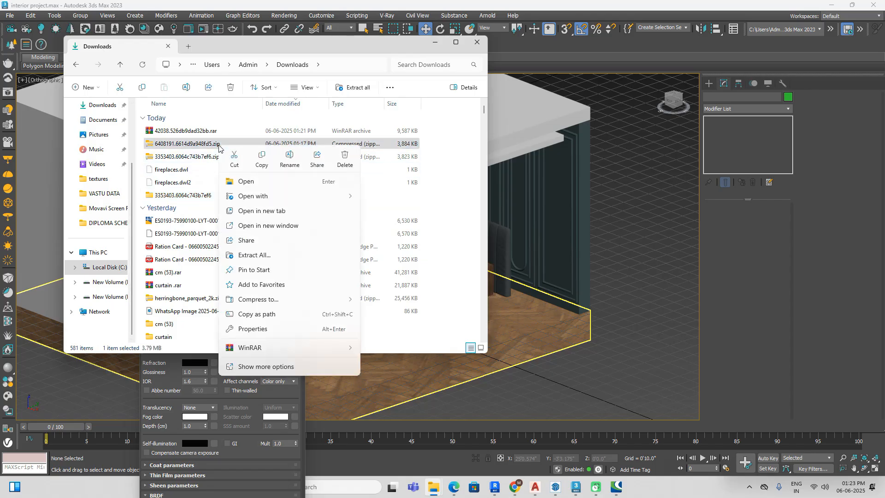
mouse_move(343, 347)
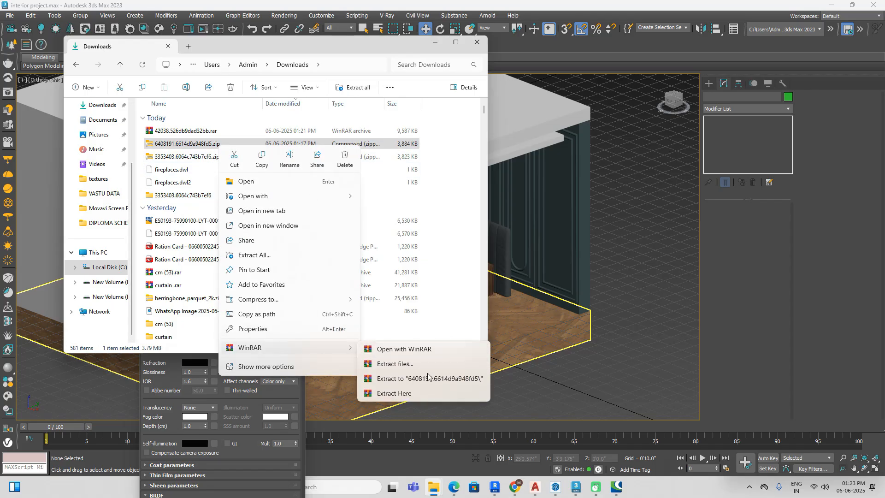
click(426, 376)
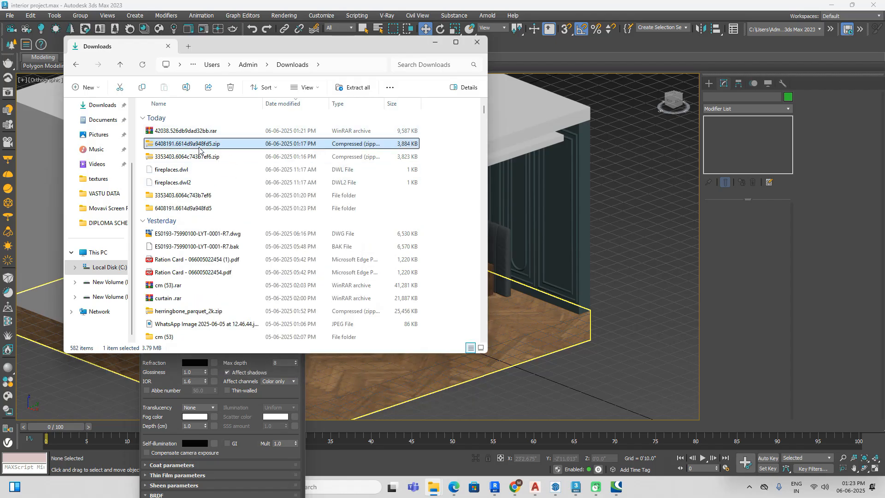
Step: Rename the extracted 6408191.6614d9a948fd5 folder as "lamp"
click(203, 209)
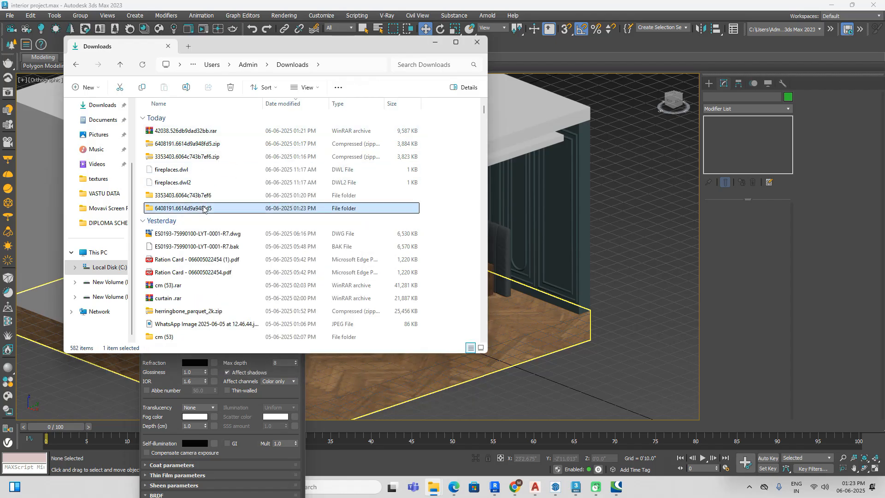
right_click(203, 210)
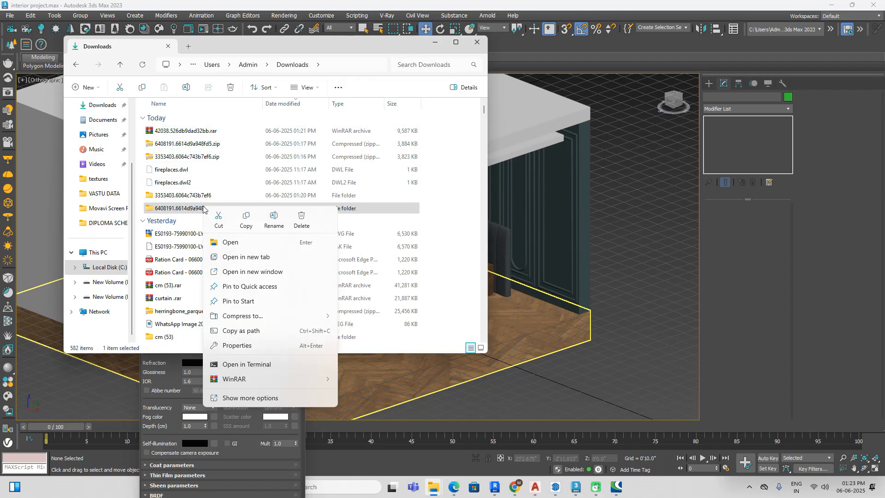
click(273, 220)
key(BackSpace)
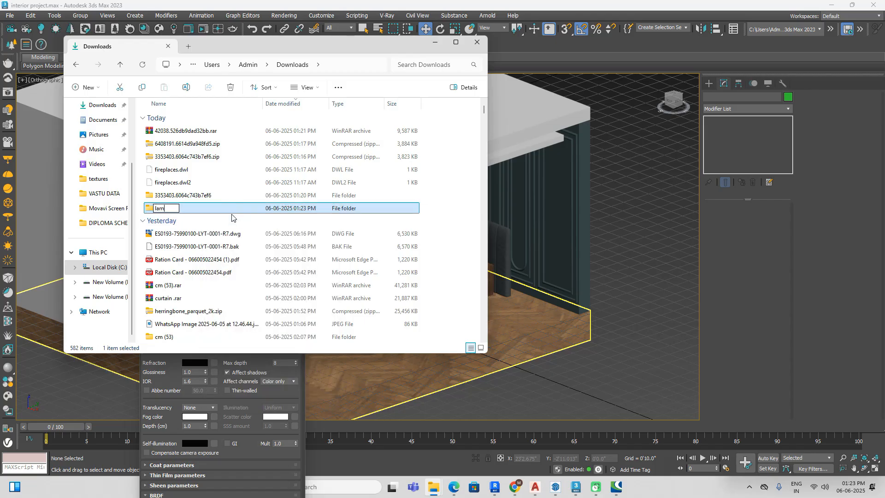
Step: Try to rename the 3353403.6064c743b7ef6 folder as "side table"
click(212, 197)
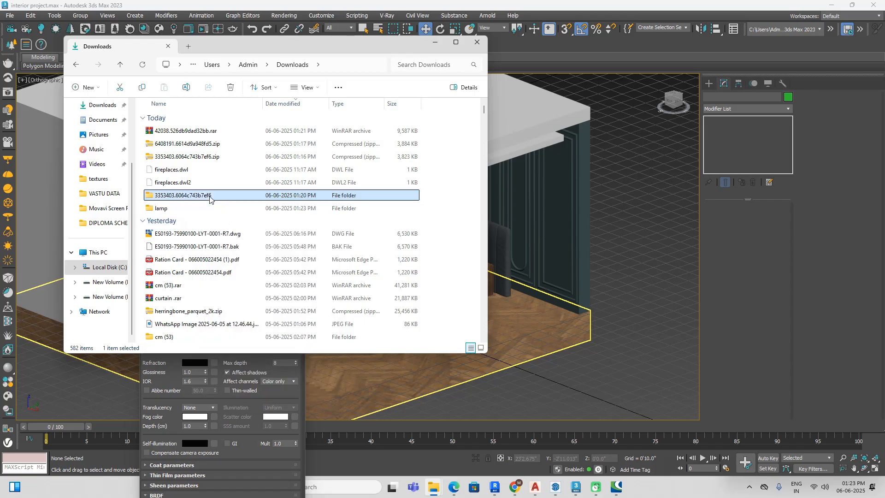
right_click(211, 197)
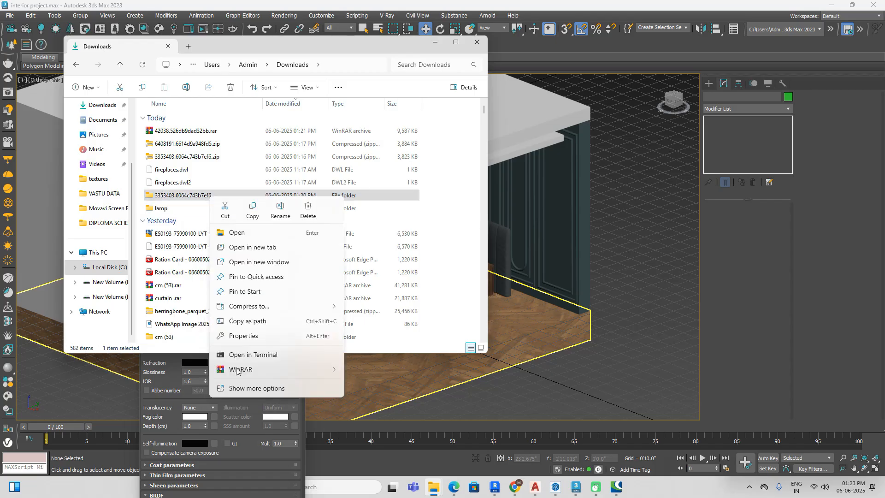
click(280, 210)
text(side)
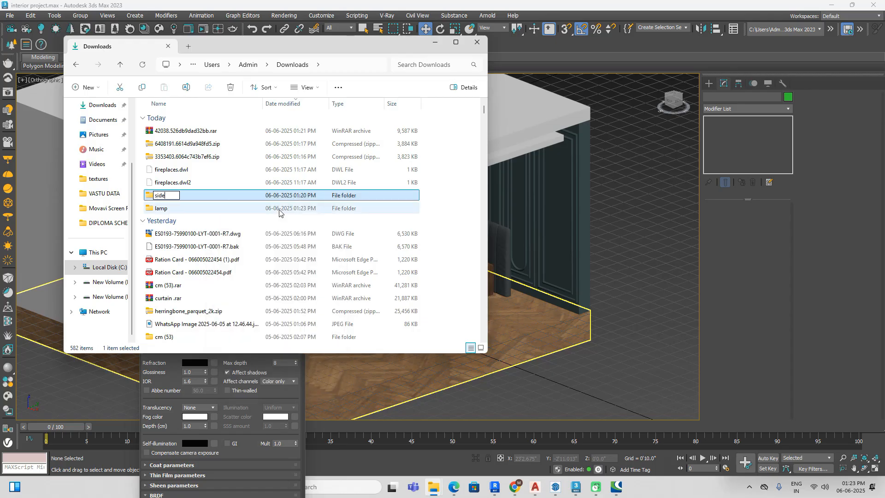
text( table)
double_click(270, 213)
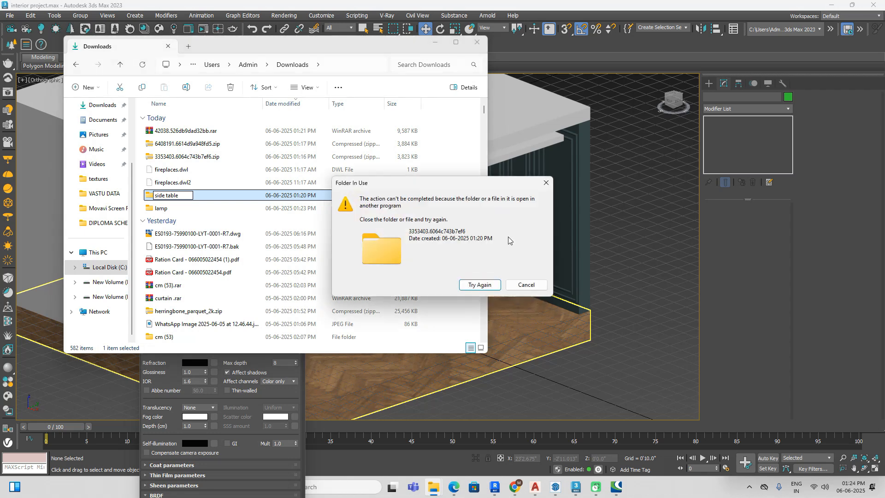
click(528, 285)
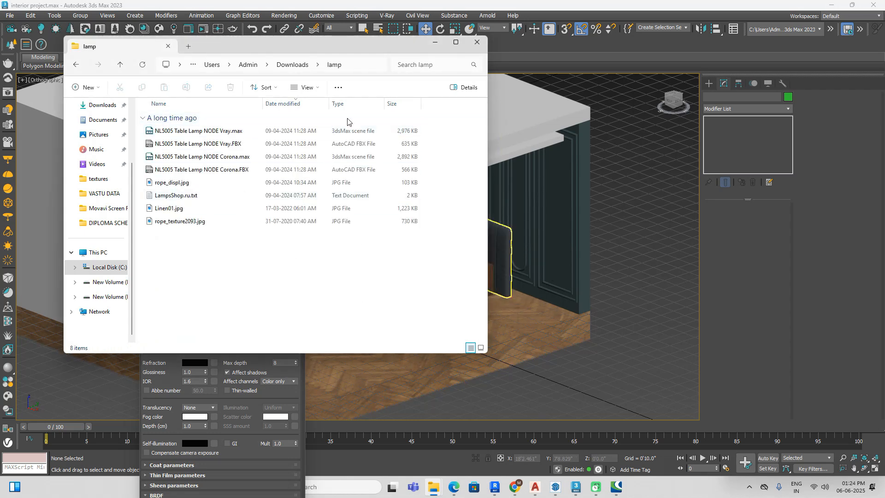
Step: Display the lamp folder's files as thumbnail icons to identify the models and textures
click(306, 88)
click(310, 124)
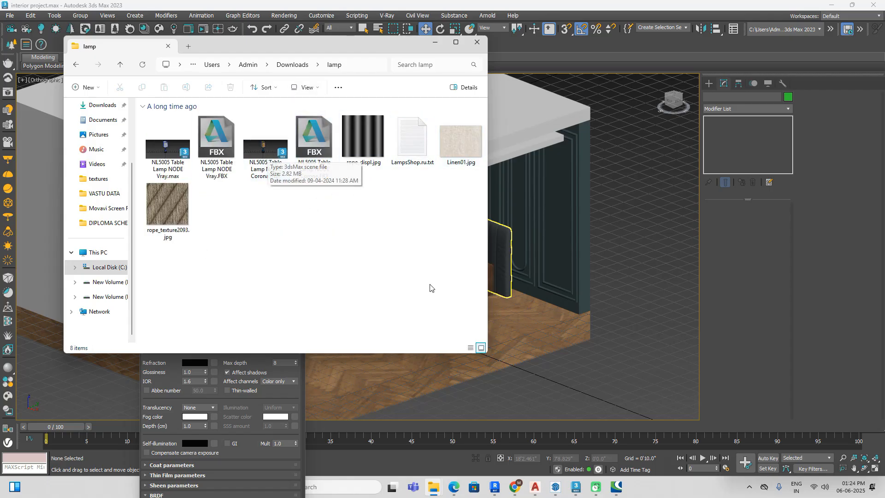
Step: Switch to 3ds Max, close the Material Editor, and start a file merge browsing the Downloads folder
click(577, 489)
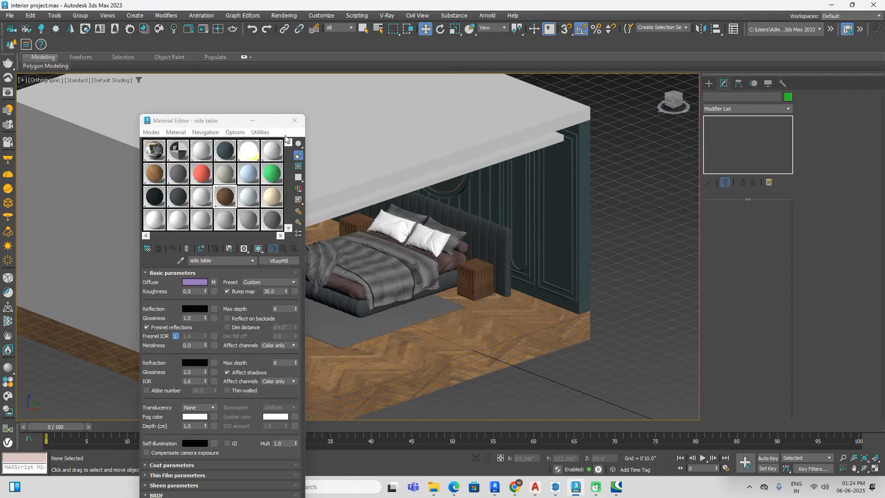
click(298, 123)
click(9, 15)
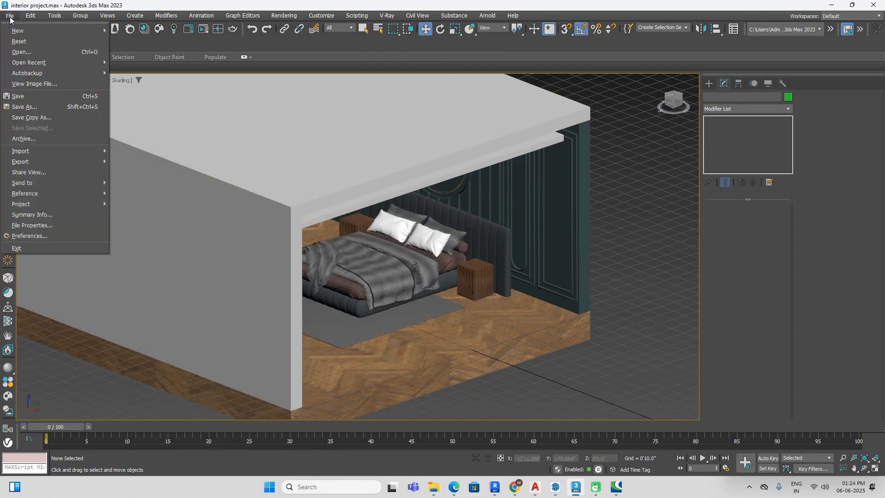
mouse_move(73, 148)
click(140, 161)
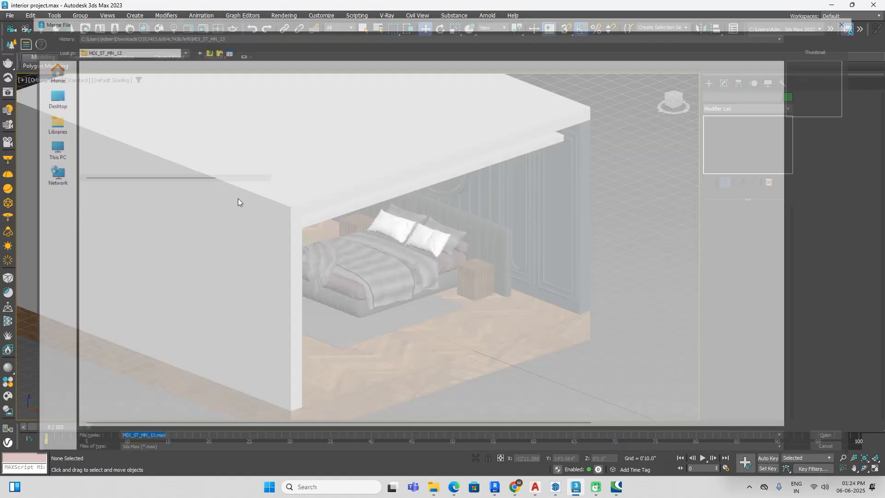
click(190, 38)
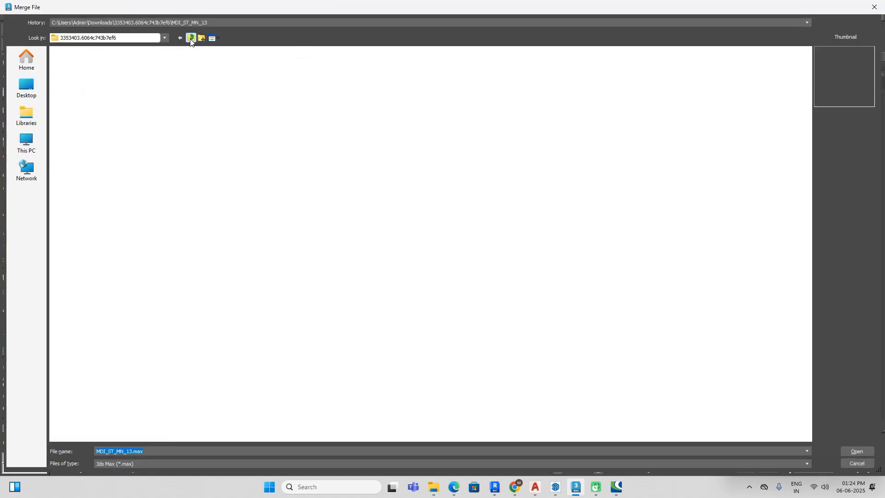
click(190, 39)
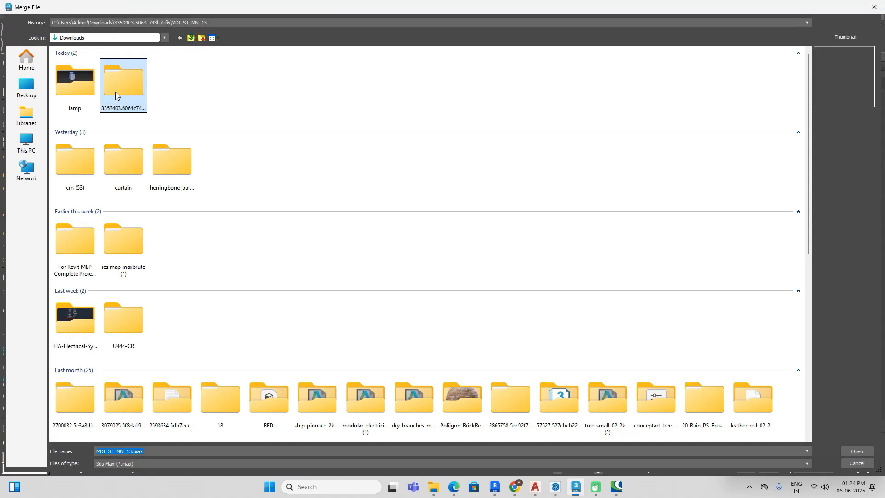
Step: Merge all objects from NL5005 Table Lamp NODE Vray.max in the lamp folder into the scene
double_click(80, 87)
click(178, 82)
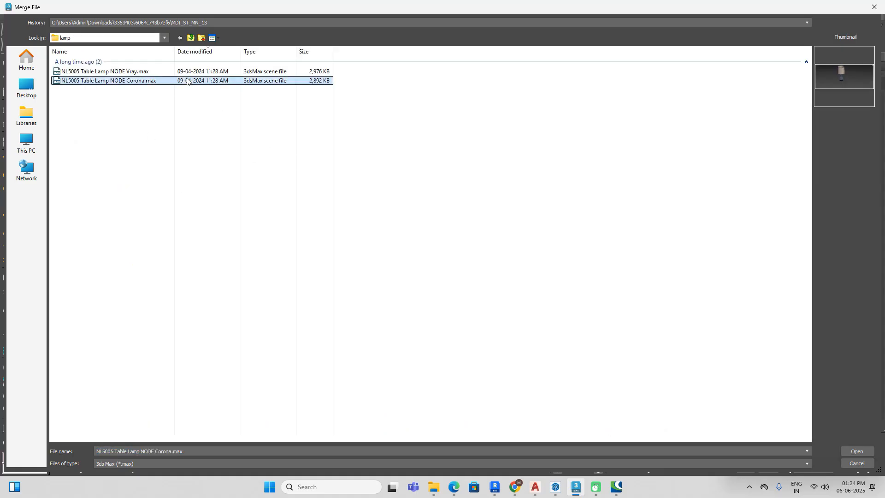
click(195, 72)
click(857, 451)
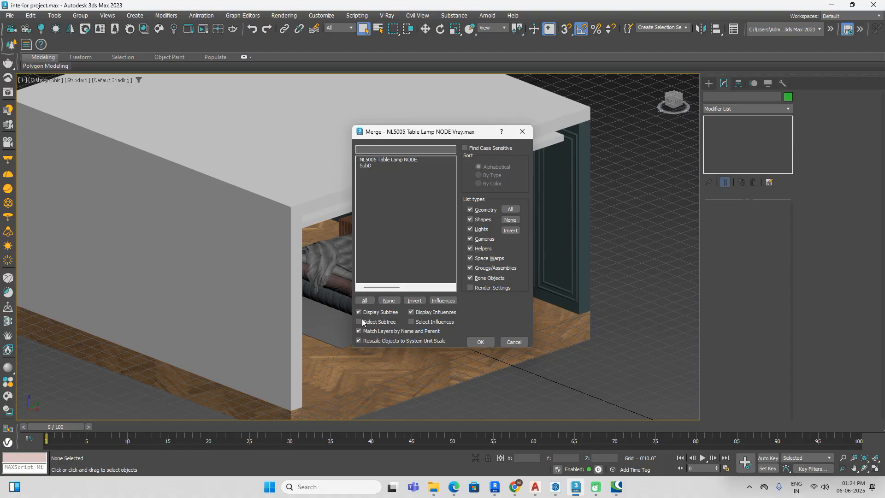
click(364, 300)
click(480, 341)
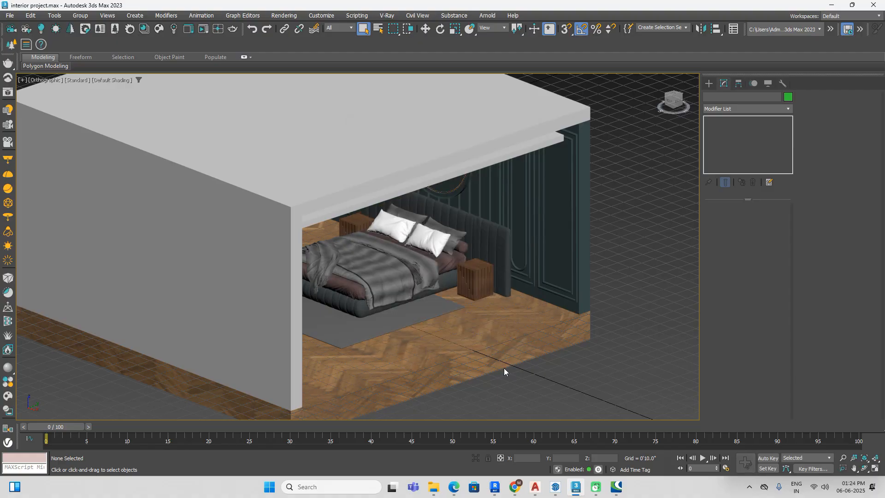
Step: Inspect the merged table lamp up close and delete it from the scene
scroll(578, 319, down, 6)
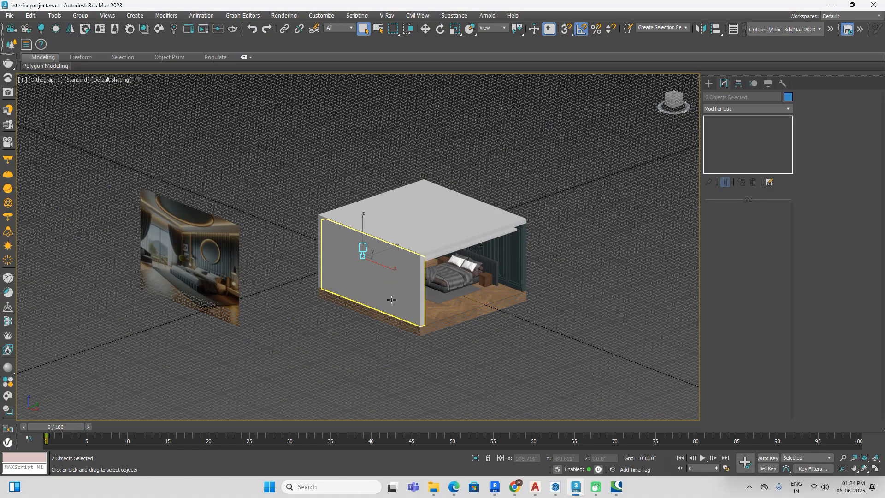
alt+middle_drag(305, 258, 361, 263)
scroll(361, 263, up, 10)
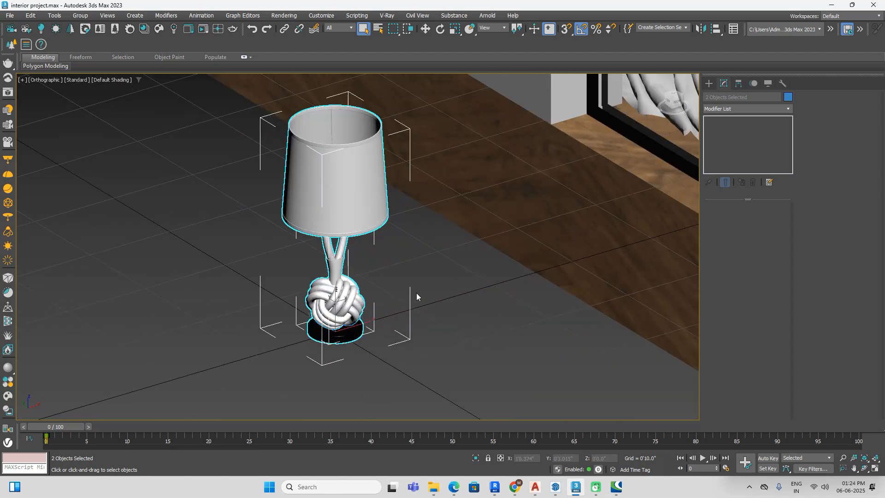
key(Delete)
scroll(416, 293, down, 3)
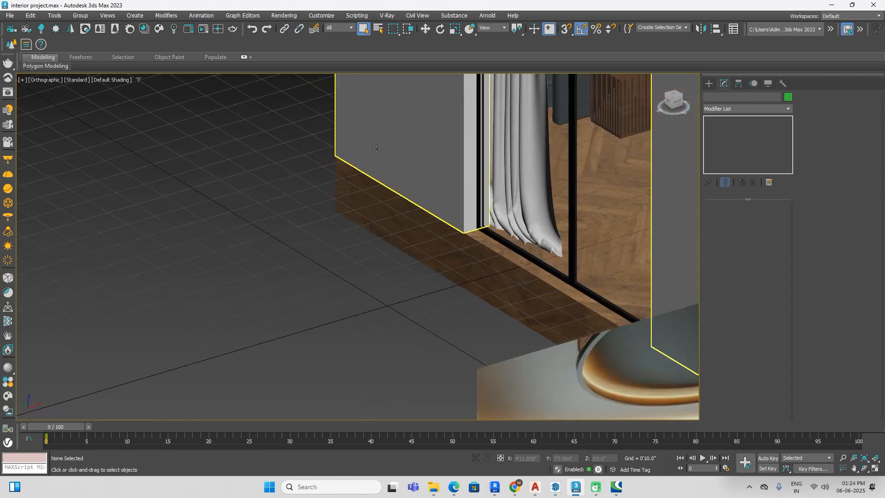
Step: In the project path configuration, begin adding an external files path, browsing to the Downloads folder
click(322, 17)
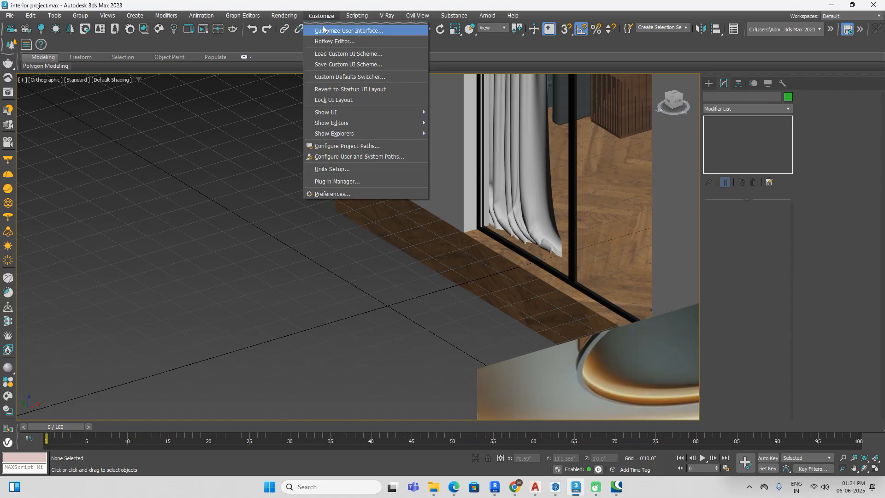
click(337, 145)
click(374, 168)
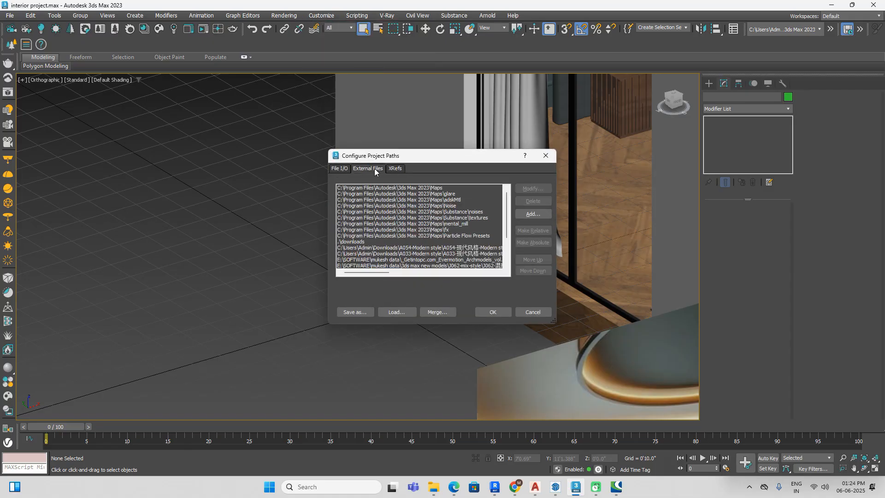
click(532, 215)
click(28, 73)
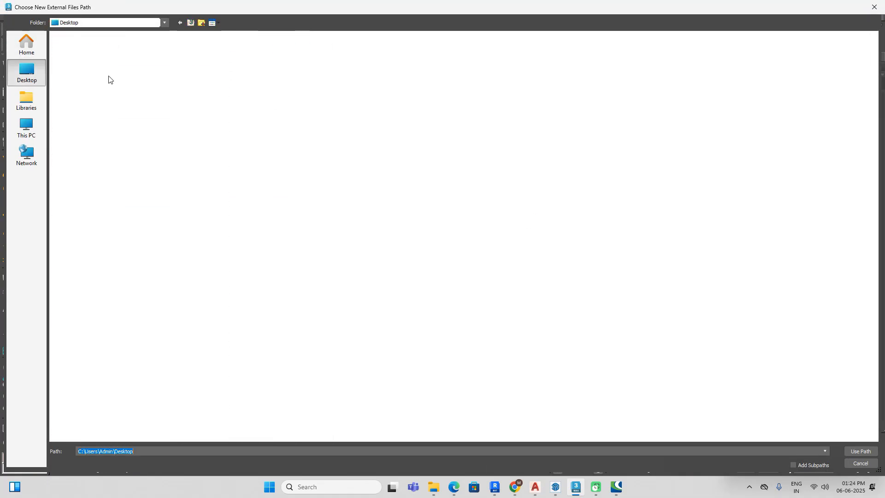
double_click(506, 48)
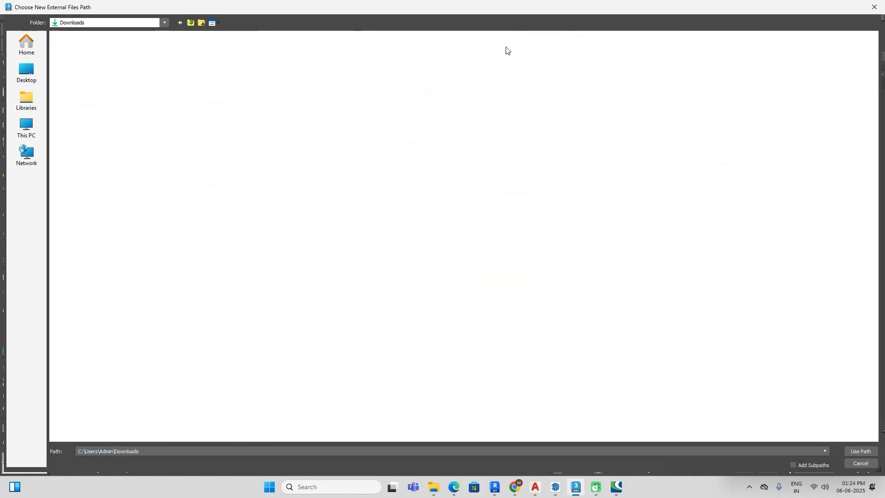
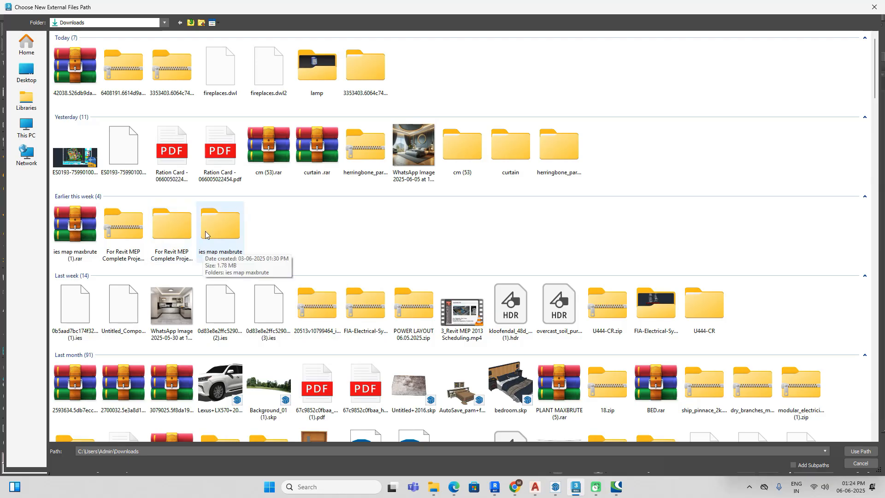
Step: Add the Downloads\lamp folder as an external files path and commit the project paths despite the invalid ones
double_click(323, 64)
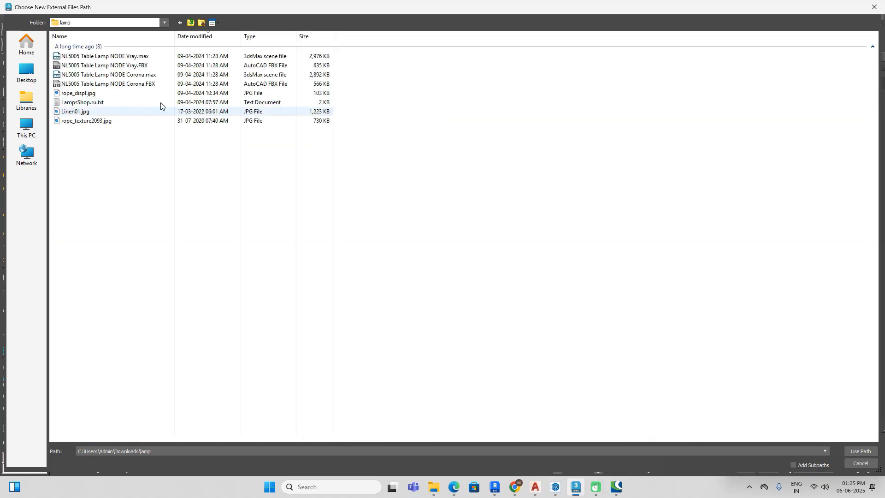
click(860, 451)
click(493, 313)
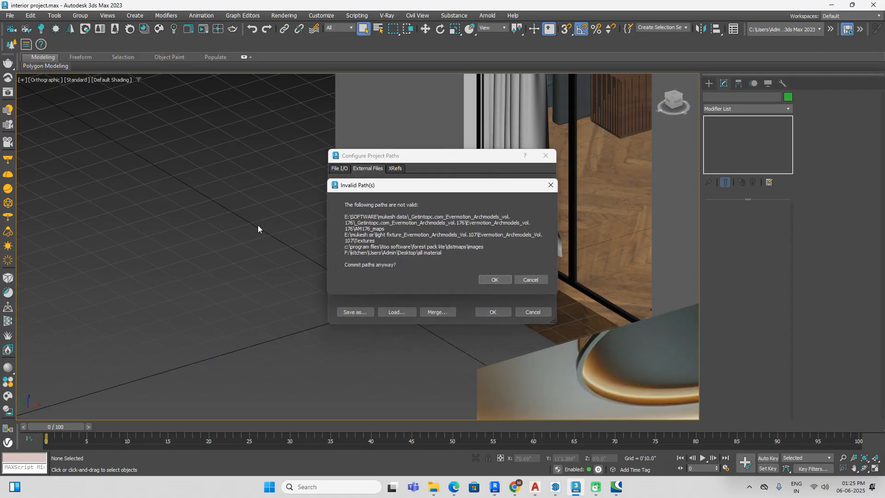
click(496, 280)
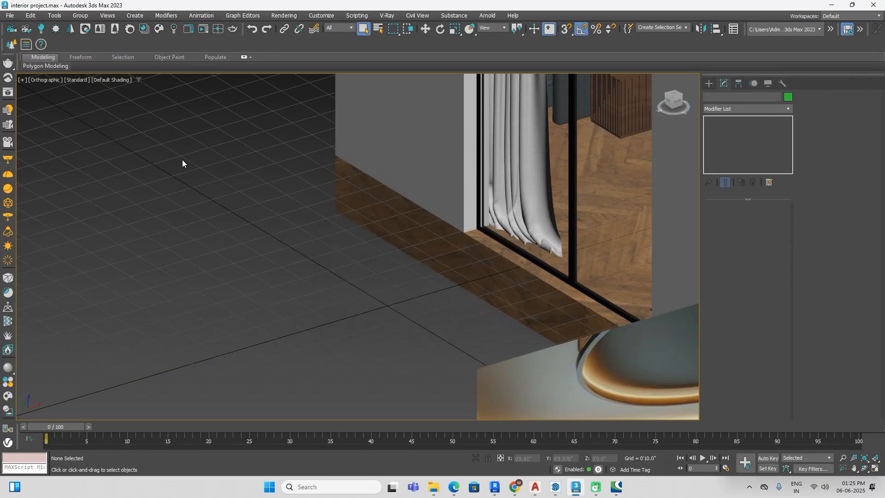
Step: Merge all objects from NL5005 Table Lamp NODE Vray.max into the scene again
click(9, 15)
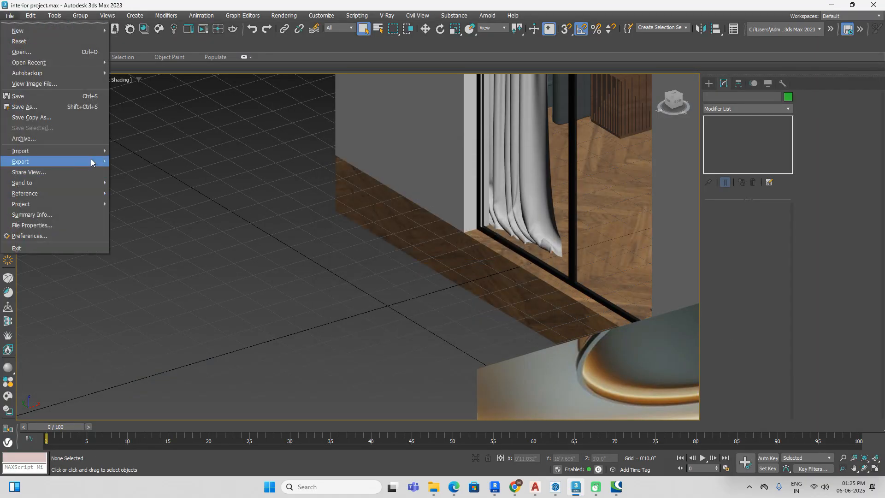
mouse_move(96, 153)
click(133, 161)
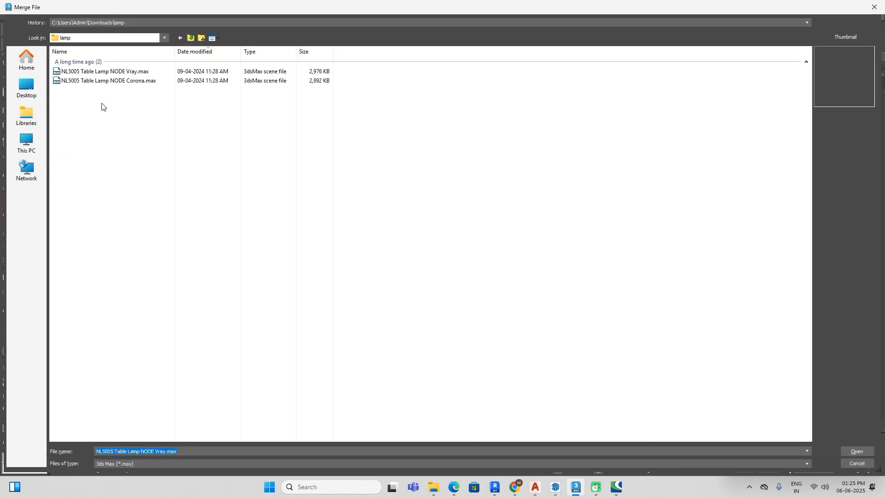
click(857, 452)
click(371, 301)
click(486, 342)
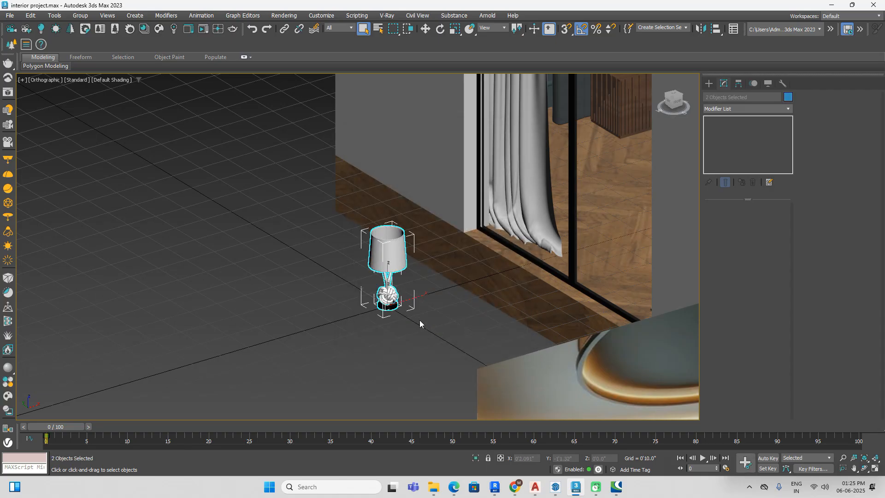
Step: Inspect the newly merged table lamp's textures up close and delete the lamp from the scene
click(420, 319)
scroll(414, 282, up, 4)
scroll(410, 280, down, 1)
drag(403, 227, 314, 337)
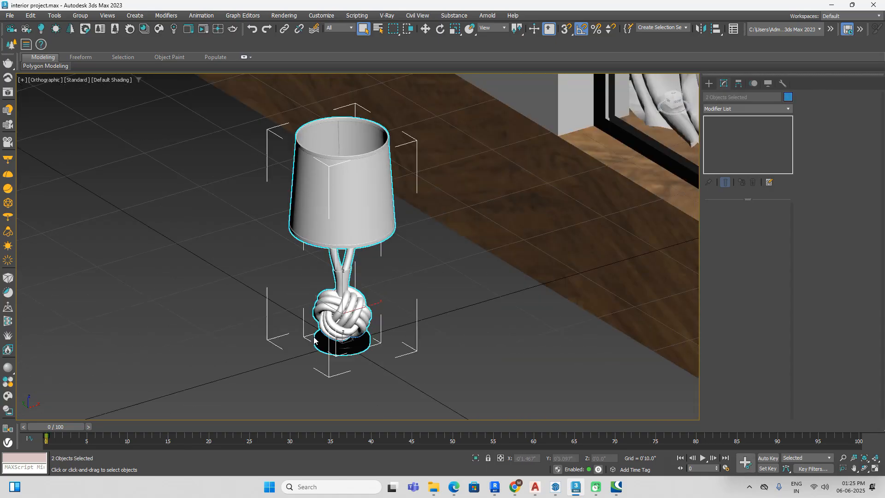
key(Delete)
Step: Bring NL5005 Table Lamp NODE Vray.FBX from the lamp folder into the scene, showing all file types in the merge browser
click(9, 15)
mouse_move(95, 152)
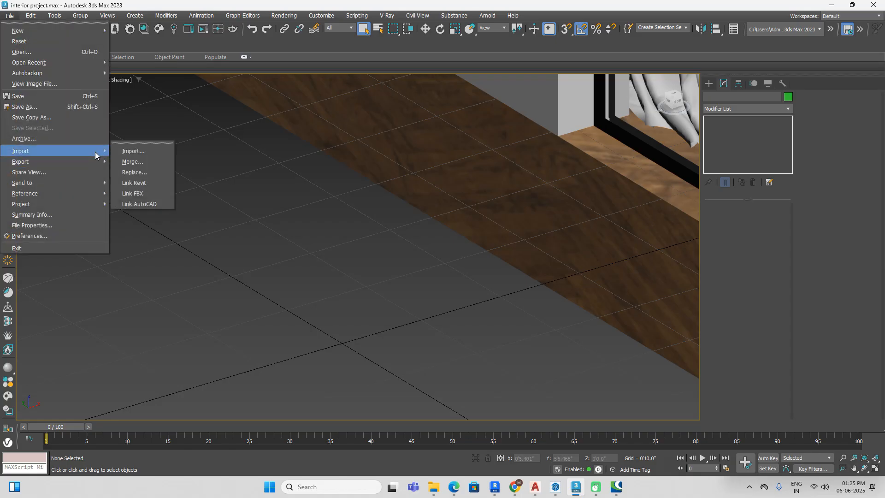
click(130, 161)
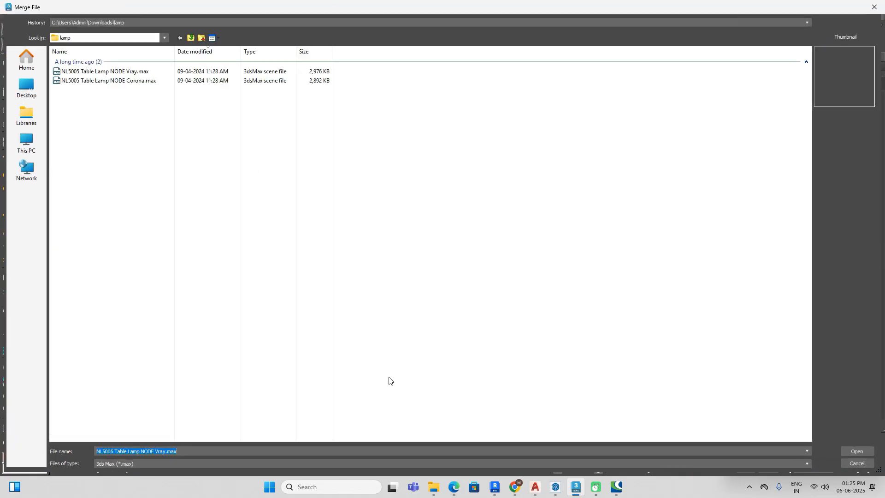
click(366, 466)
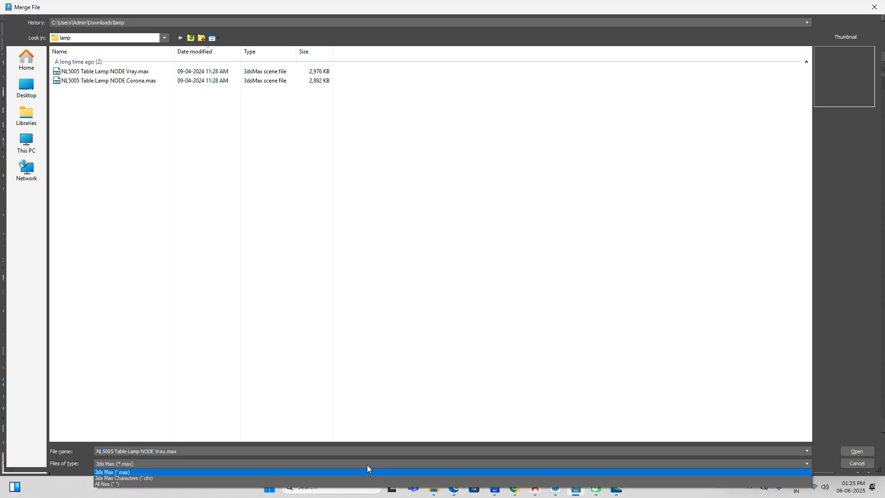
click(112, 484)
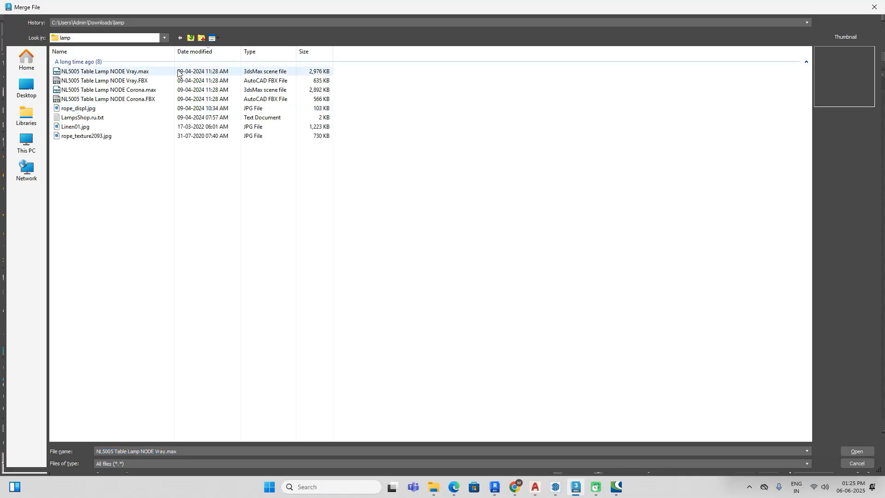
click(168, 82)
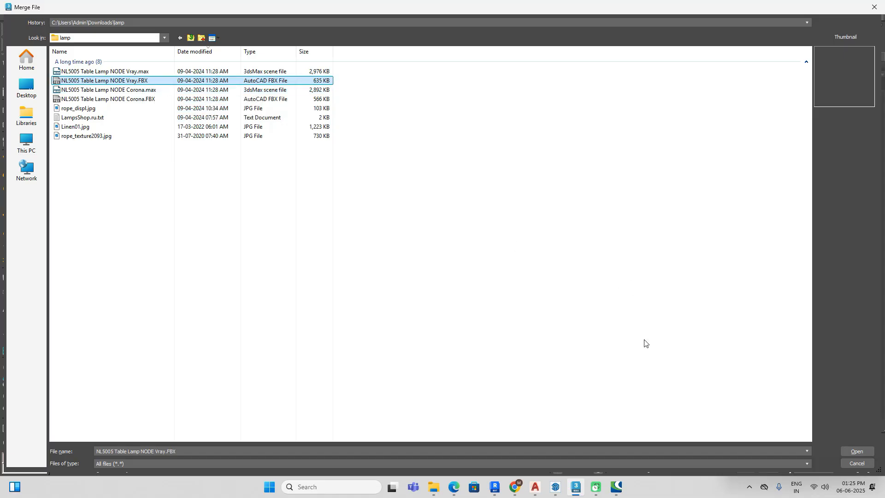
click(858, 452)
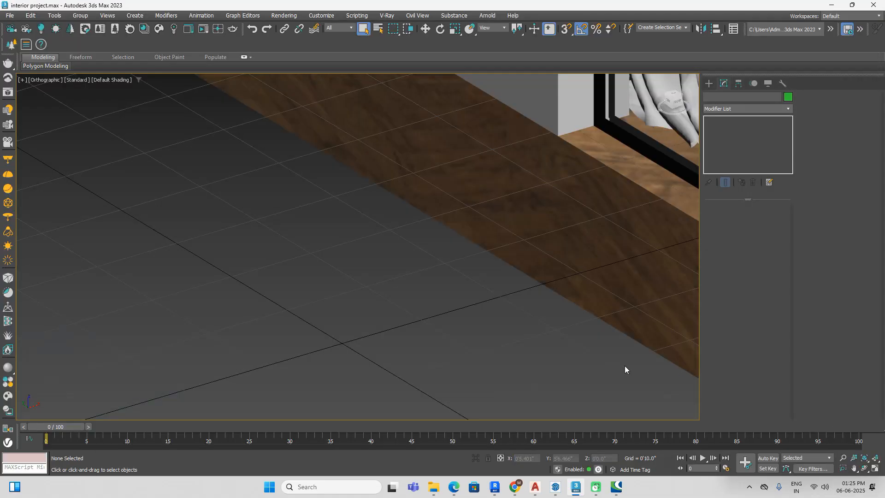
click(513, 364)
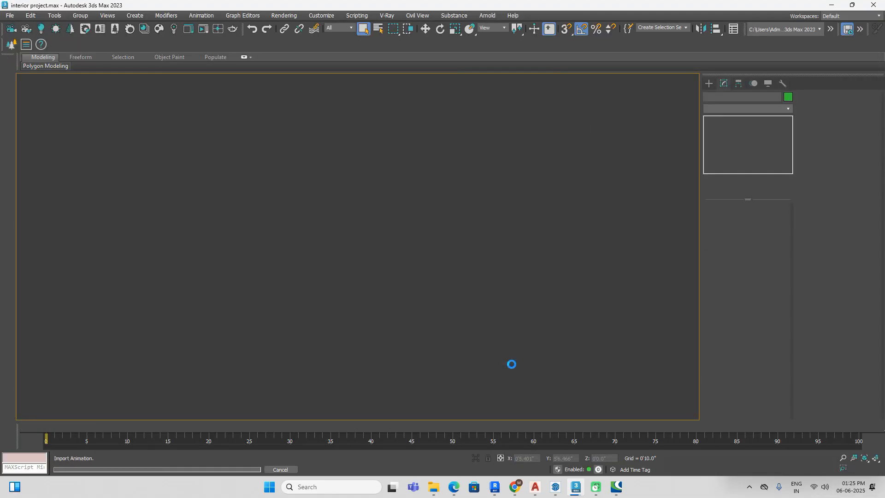
Step: Inspect the imported lamp's rope base and shade up close and select the lampshade object
click(451, 336)
scroll(400, 352, up, 5)
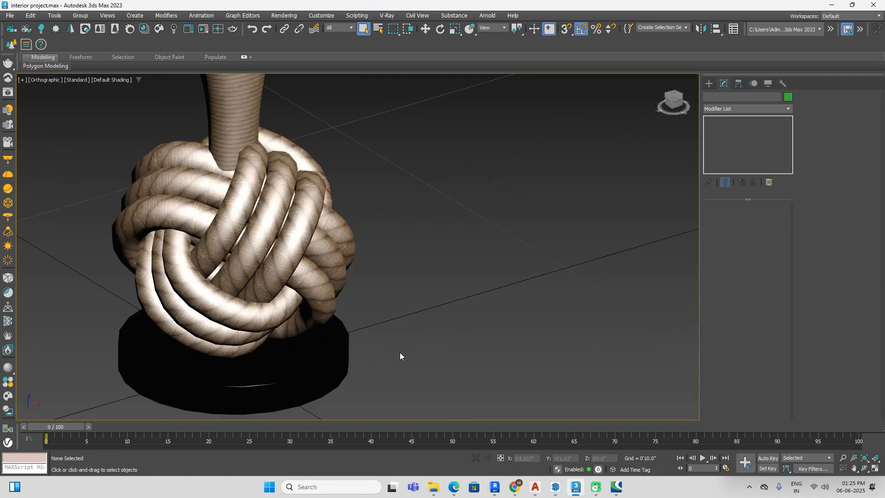
scroll(400, 353, down, 6)
alt+middle_drag(399, 352, 405, 320)
click(392, 285)
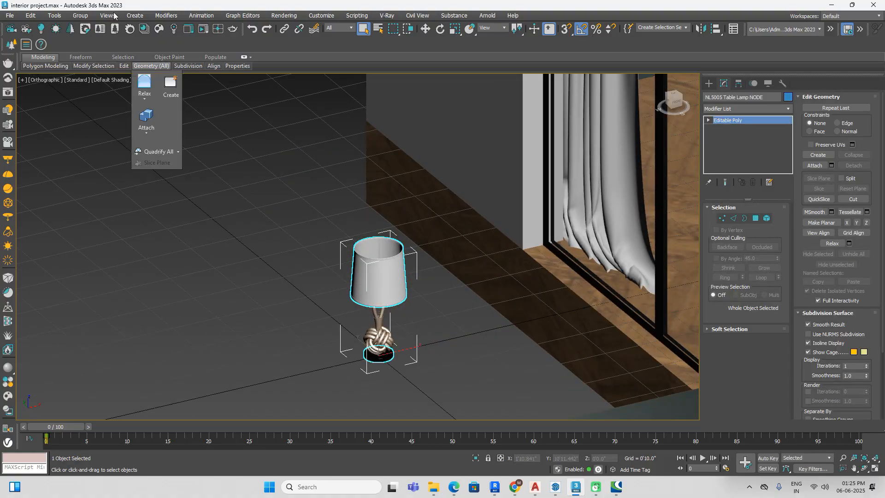
click(81, 17)
click(302, 287)
scroll(321, 275, up, 3)
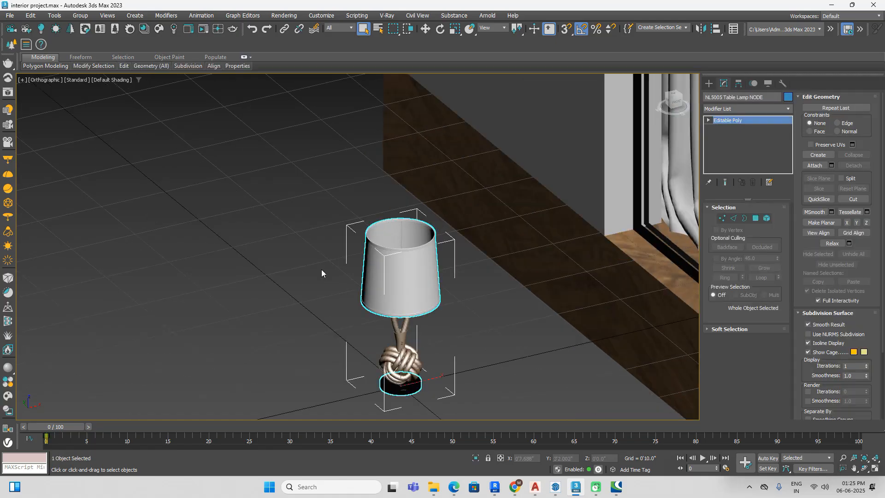
Step: Open the Material Editor, sample the lampshade object's material into the Material #17 slot, and inspect its first sub-material
key(m)
click(254, 199)
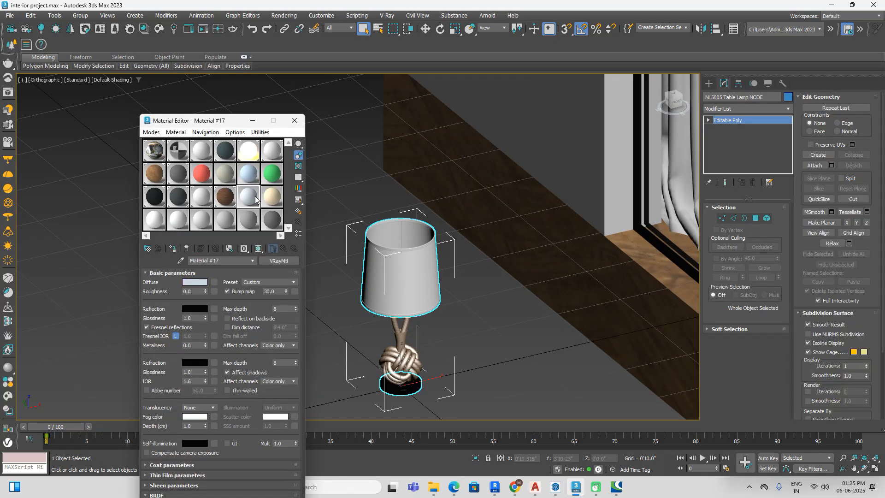
text(lamp)
click(489, 337)
click(408, 291)
click(180, 261)
click(403, 278)
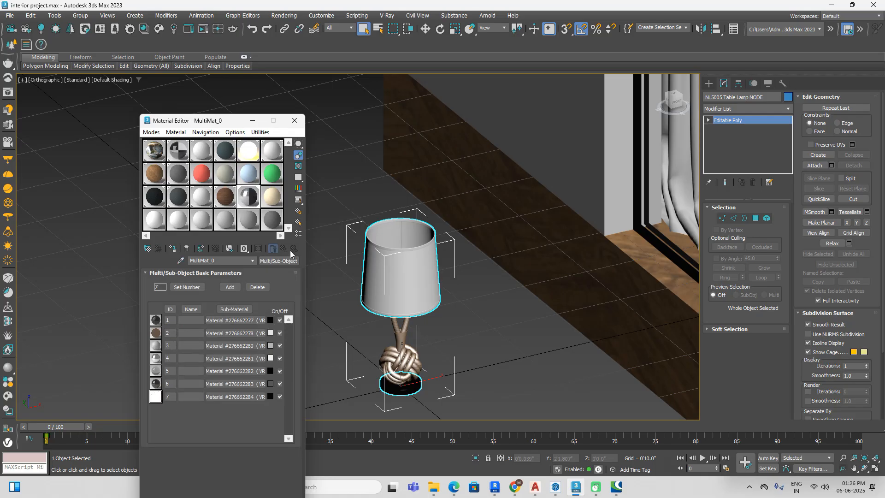
click(240, 321)
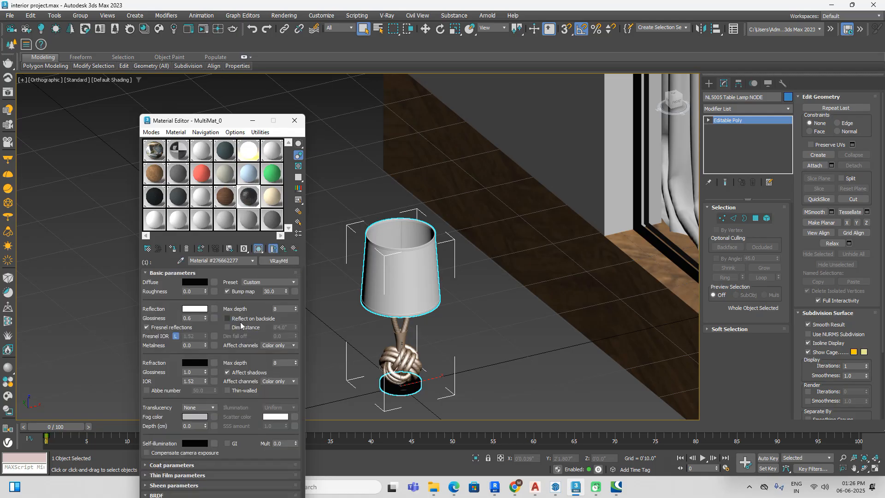
click(283, 249)
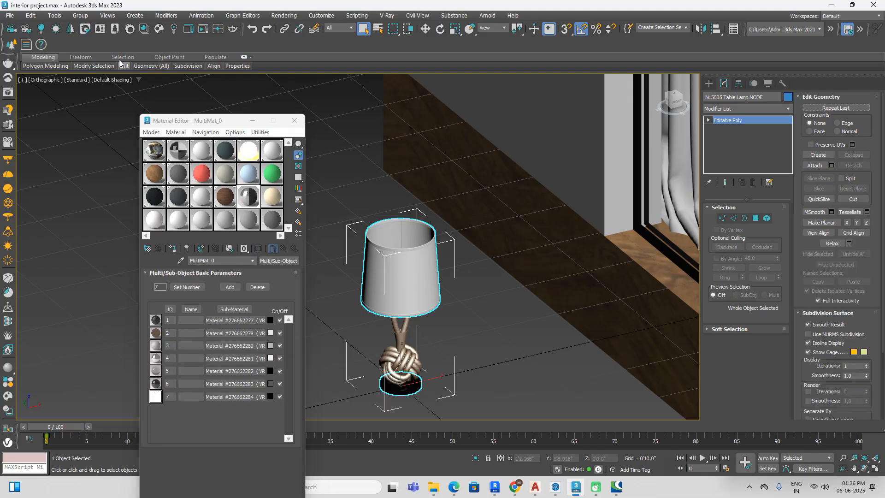
Step: Select the lampshade's fabric as an element and sample its material into the Material #18 slot
click(766, 219)
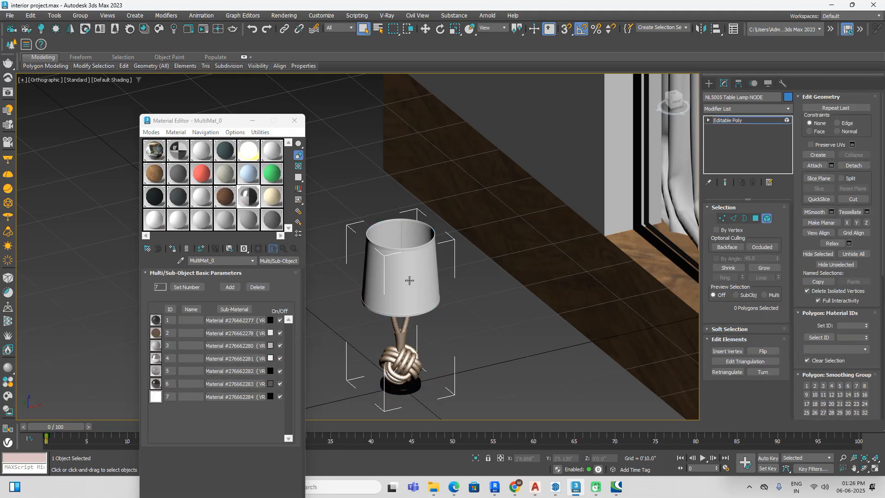
click(409, 280)
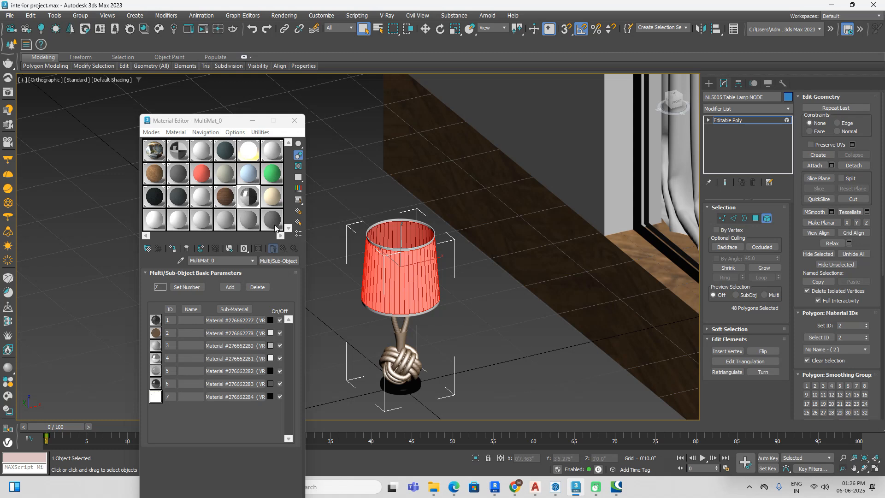
click(272, 199)
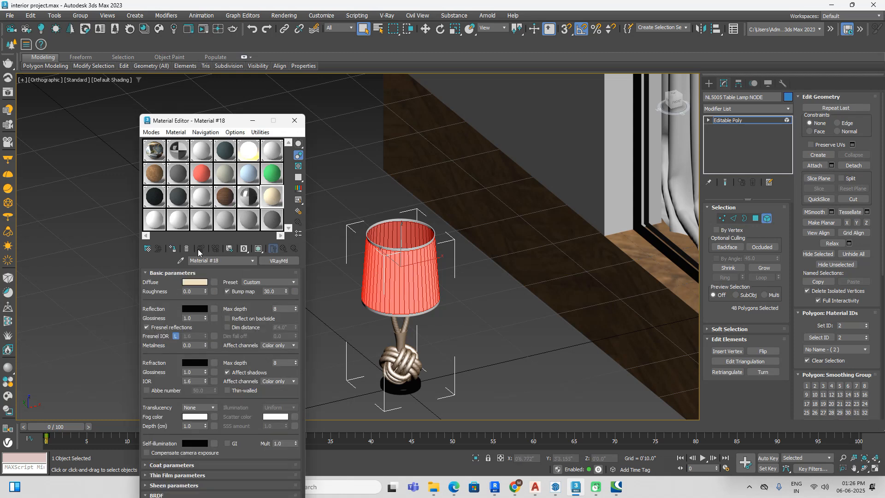
click(181, 261)
click(404, 266)
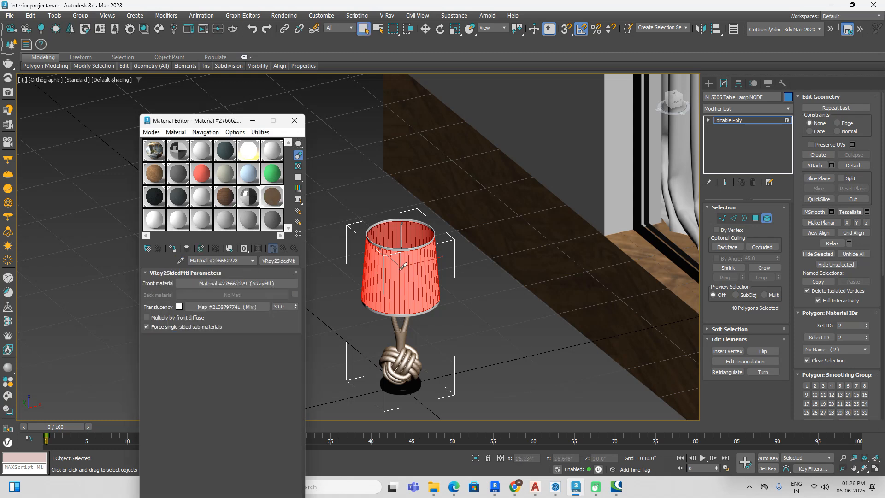
Step: Open the shade's front material, check its diffuse Color Correction map, and clear that map from the diffuse slot
click(280, 283)
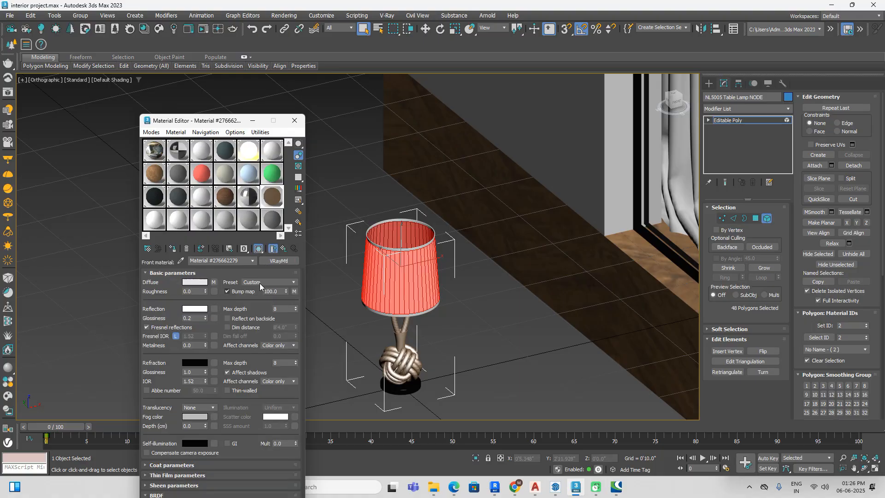
click(214, 283)
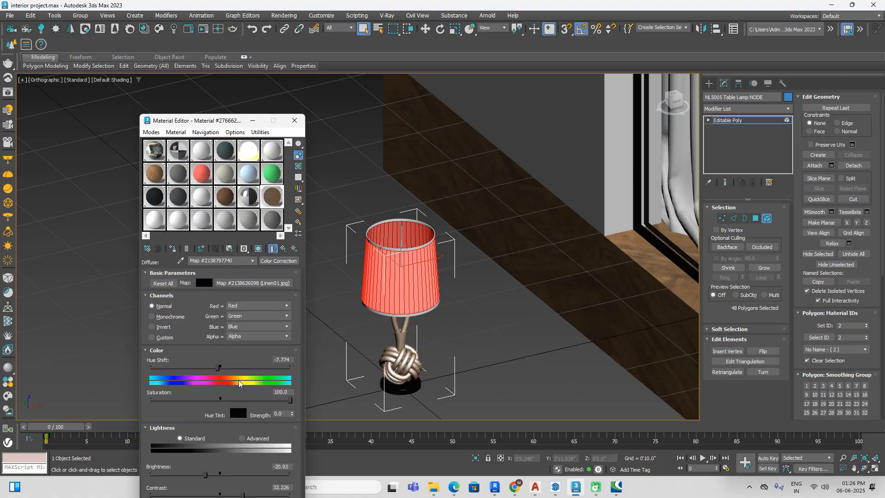
click(283, 248)
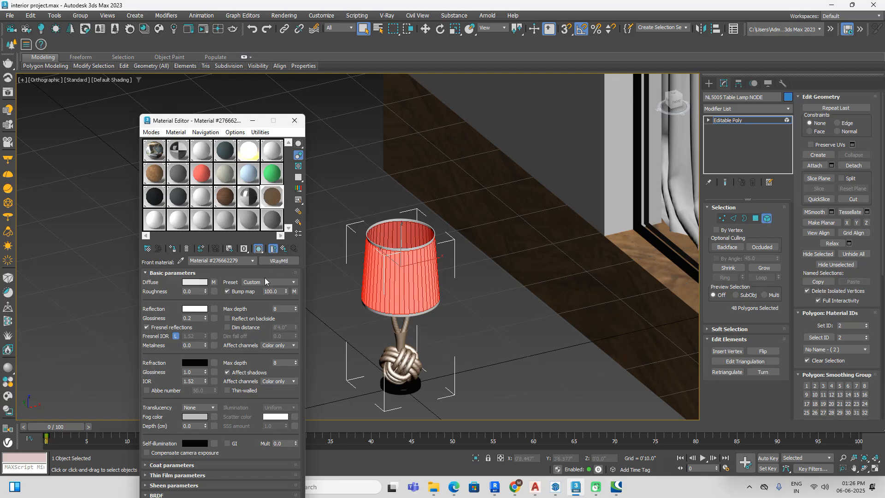
right_click(215, 283)
click(240, 297)
Step: Load Linen01.jpg from the lamp folder as a VRayBitmap in the front material's diffuse slot
click(215, 283)
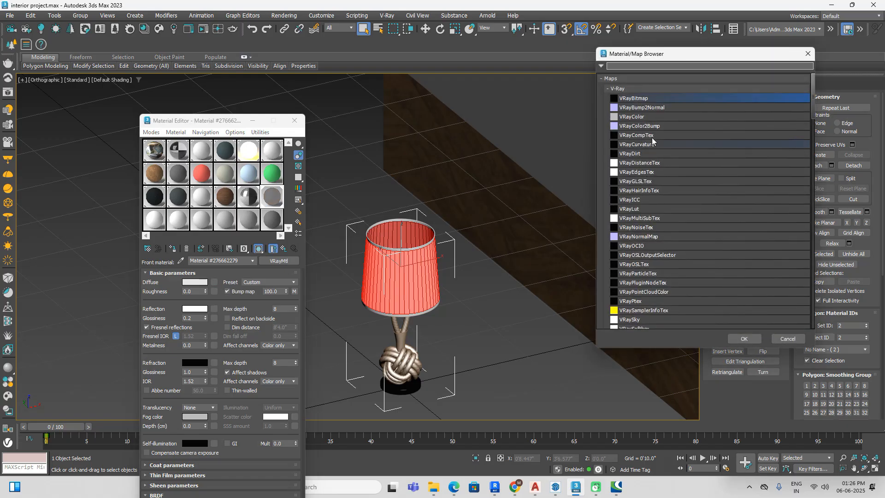
click(744, 339)
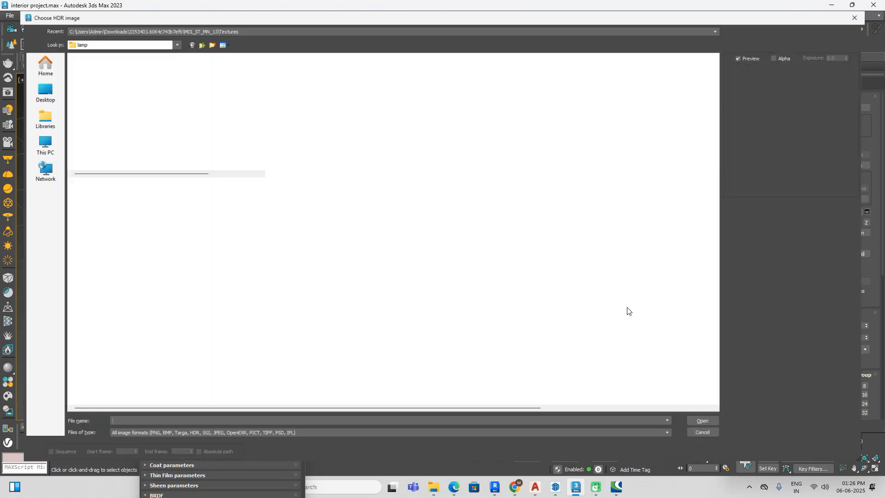
click(218, 35)
click(238, 58)
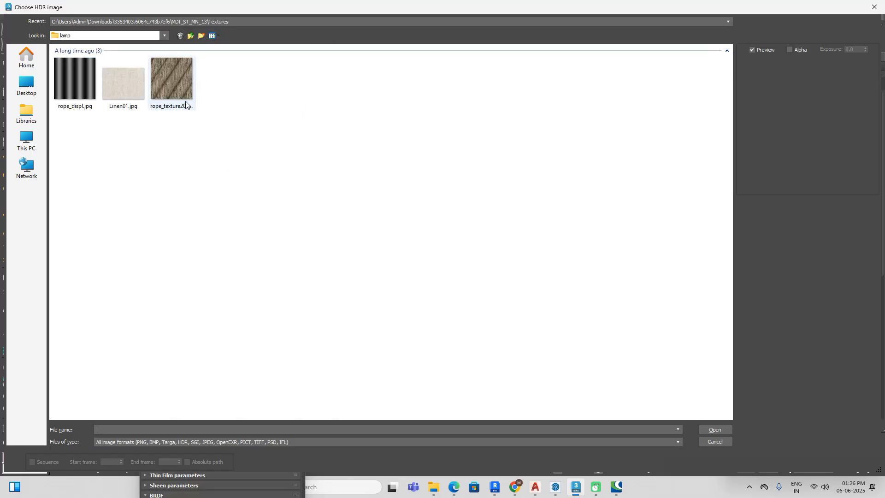
click(138, 91)
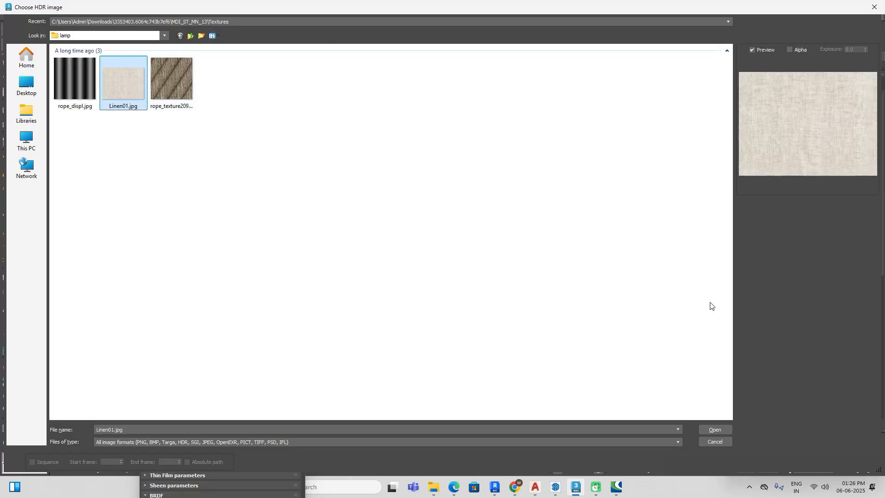
click(714, 430)
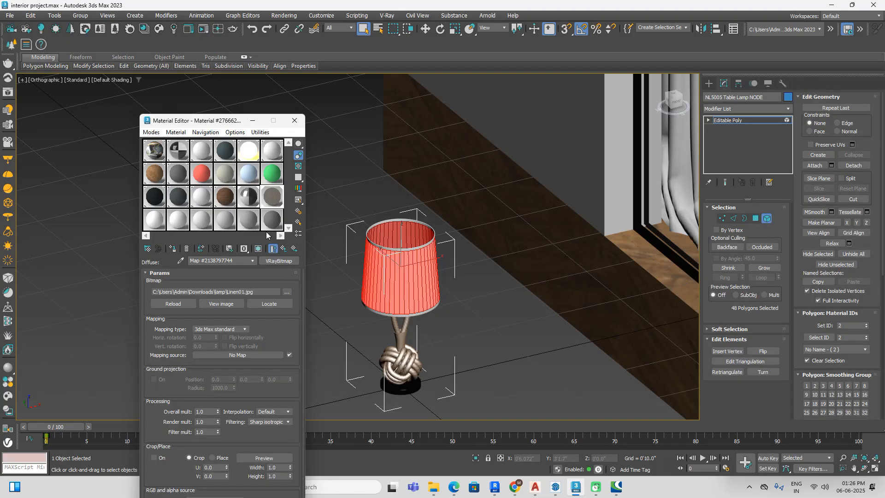
Step: Assign the linen material to the selected lampshade element, display its map in the viewport, and check the textured shade
click(175, 248)
click(259, 249)
click(519, 362)
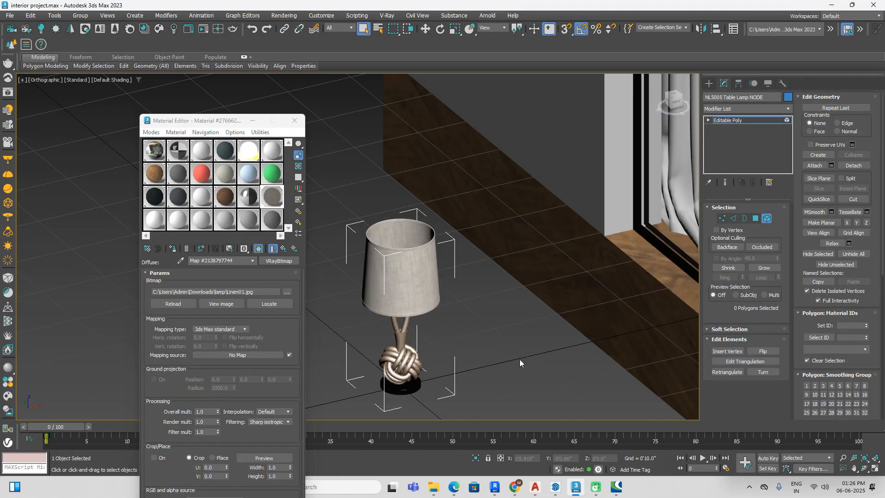
scroll(407, 286, up, 6)
scroll(406, 287, down, 4)
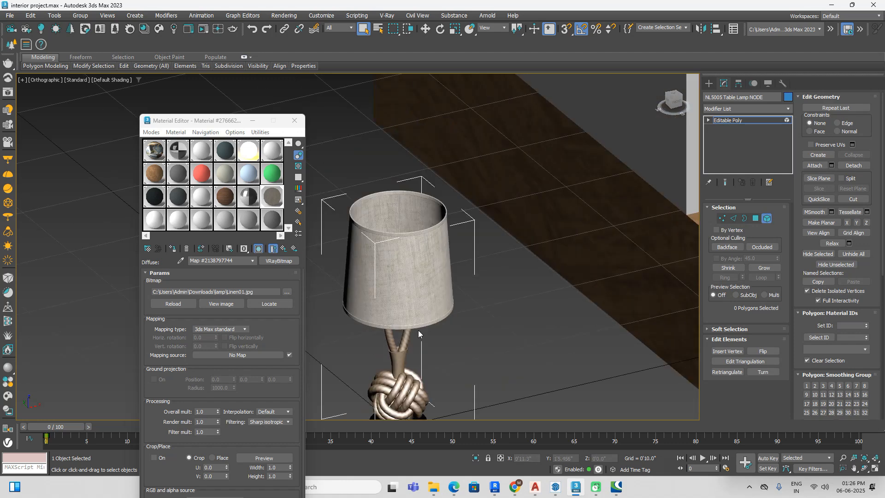
Step: Examine the linen texture on the lampshade, checking which polygons belong to the fabric element
scroll(425, 281, up, 3)
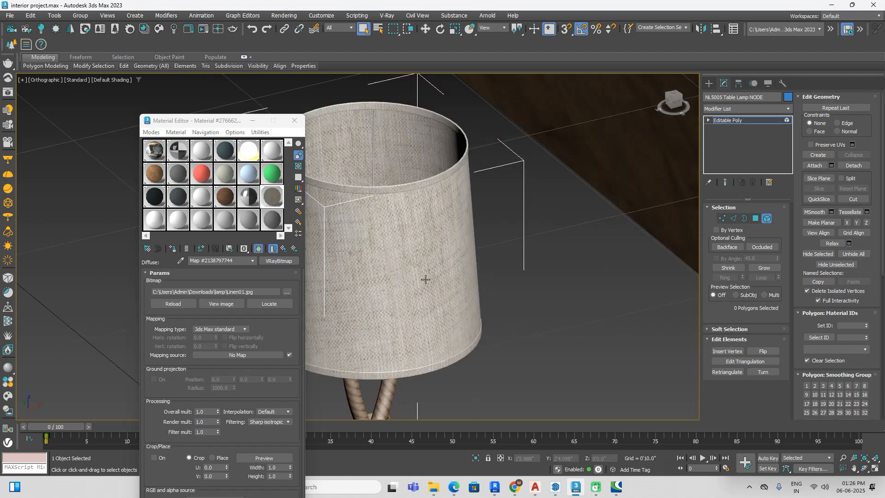
click(295, 120)
scroll(502, 240, down, 3)
mouse_move(503, 240)
alt+middle_down()
mouse_move(522, 280)
mouse_move(516, 247)
alt+middle_up()
click(434, 257)
alt+middle_drag(496, 295, 504, 284)
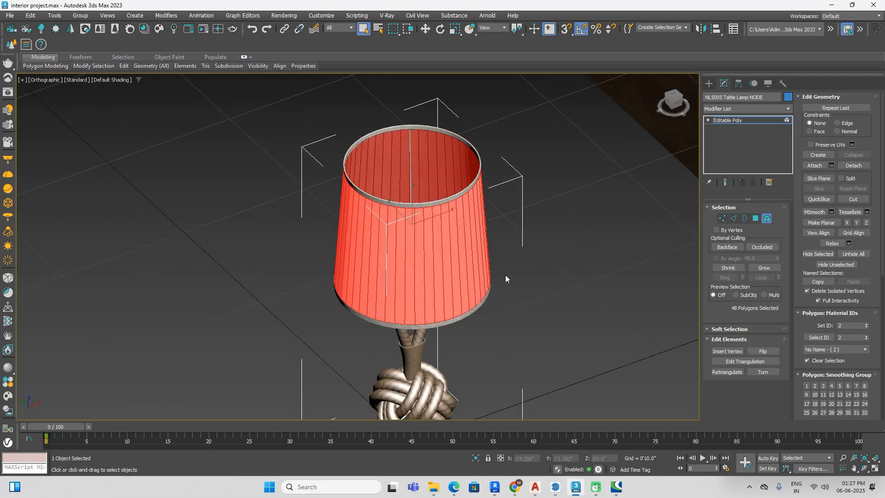
click(546, 324)
middle_drag(546, 323, 534, 298)
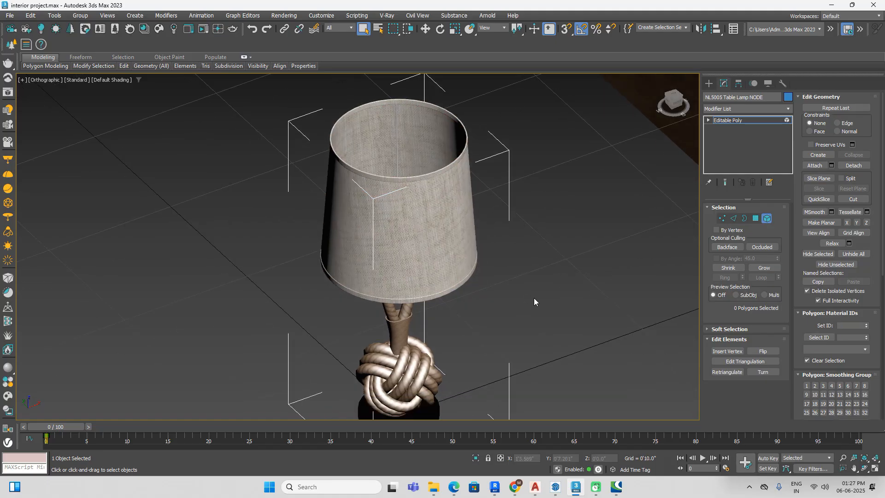
key(m)
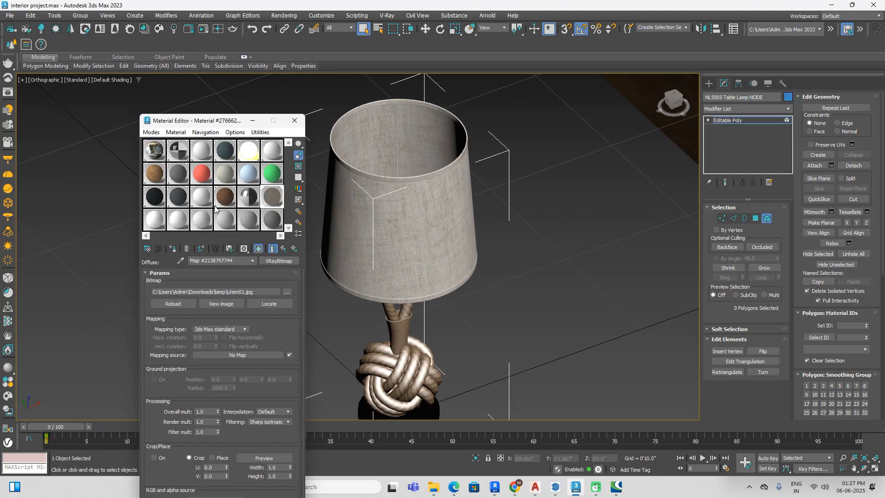
click(154, 219)
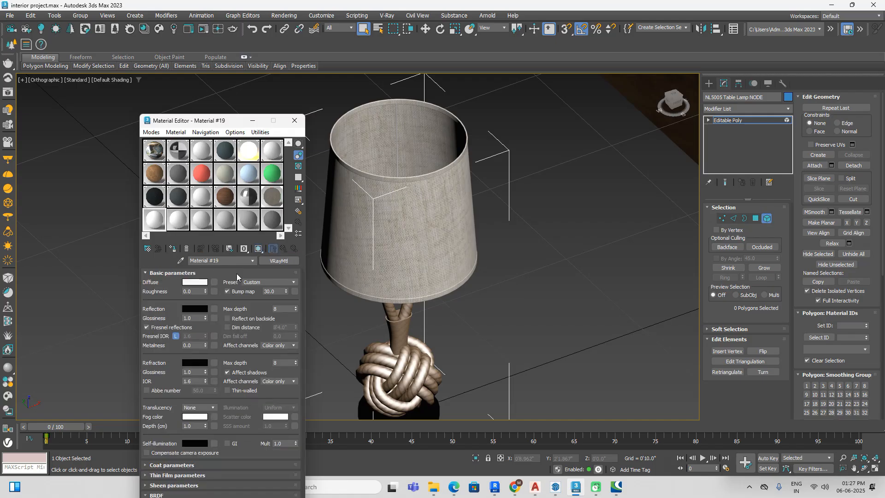
click(287, 262)
click(668, 100)
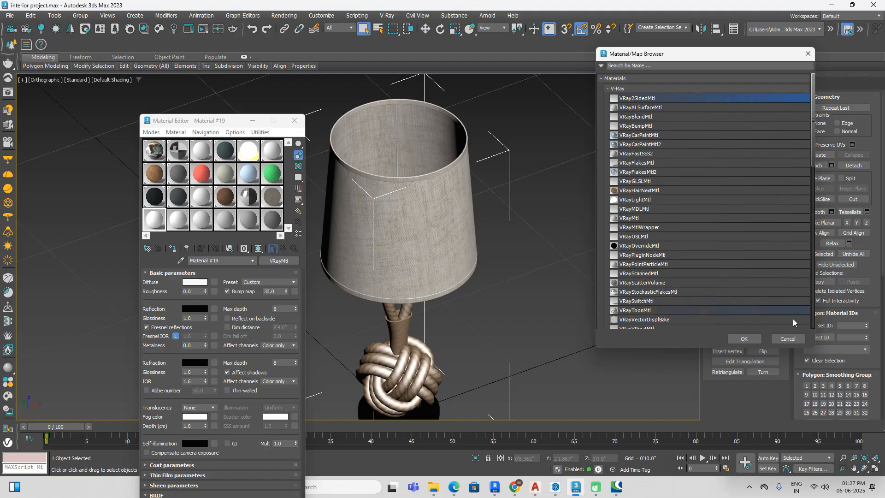
click(788, 338)
Step: Change the shade's front material to VRay2SidedMtl, keeping the old material as a sub-material
click(275, 193)
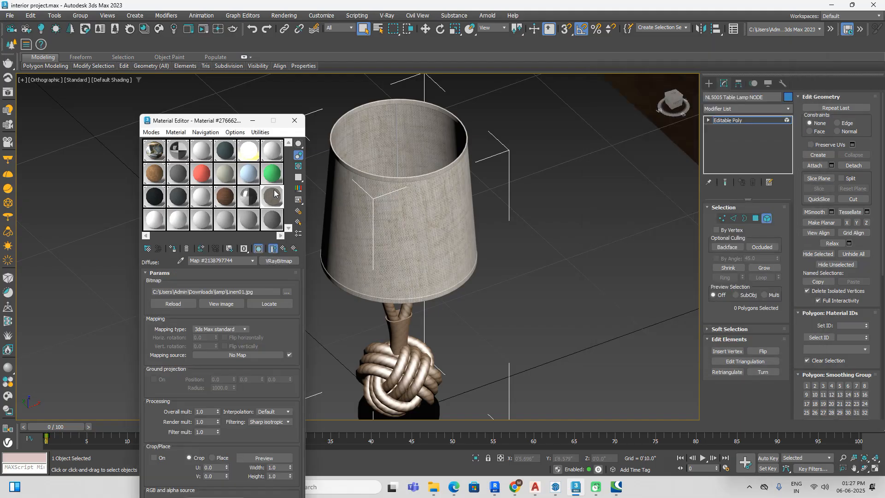
click(283, 249)
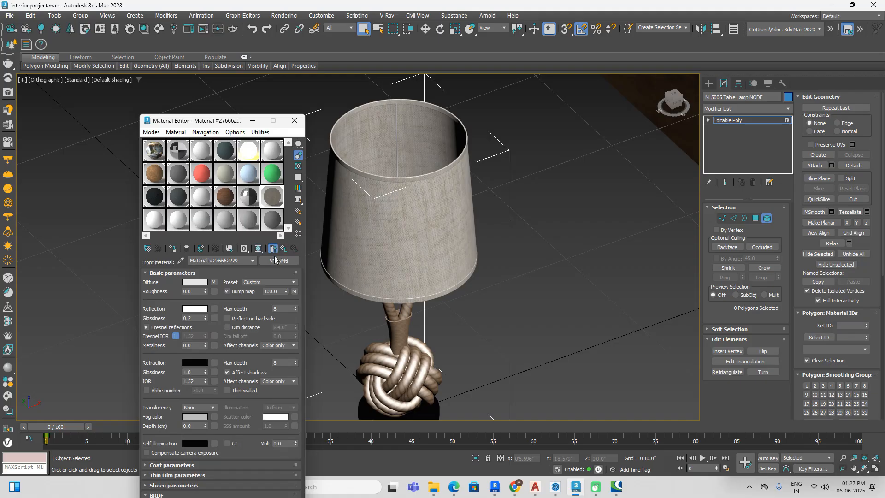
click(279, 261)
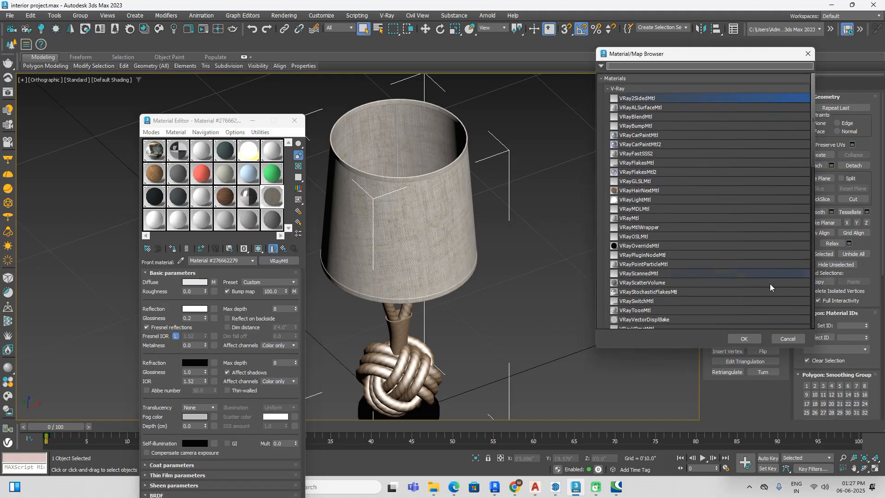
click(744, 339)
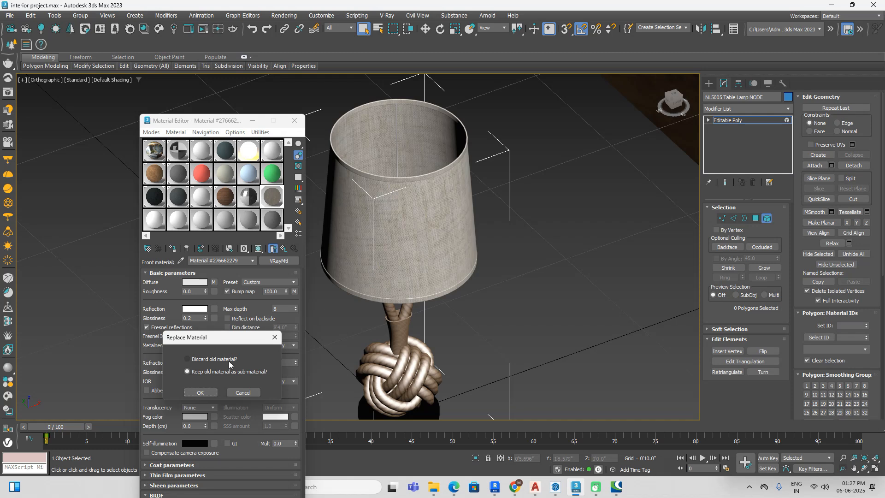
click(201, 393)
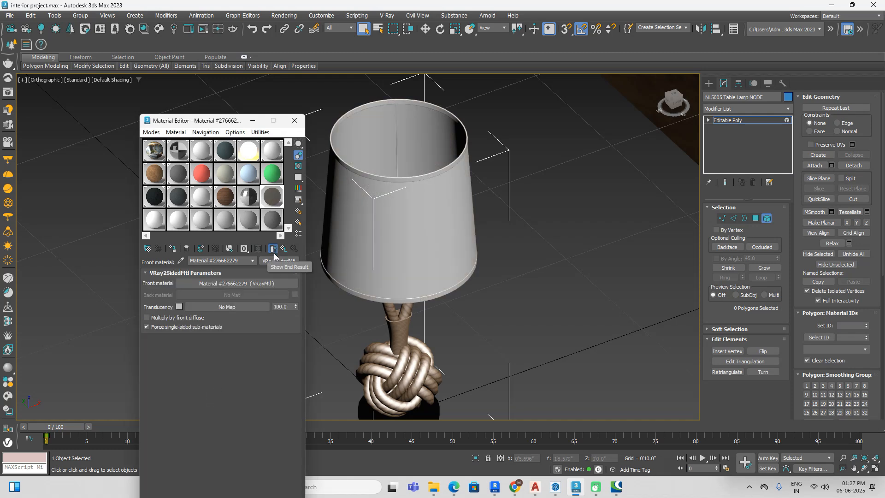
Step: Display the nested front material's linen map in the viewport, return to its two-sided parent, and close the Material Editor
click(261, 284)
click(258, 250)
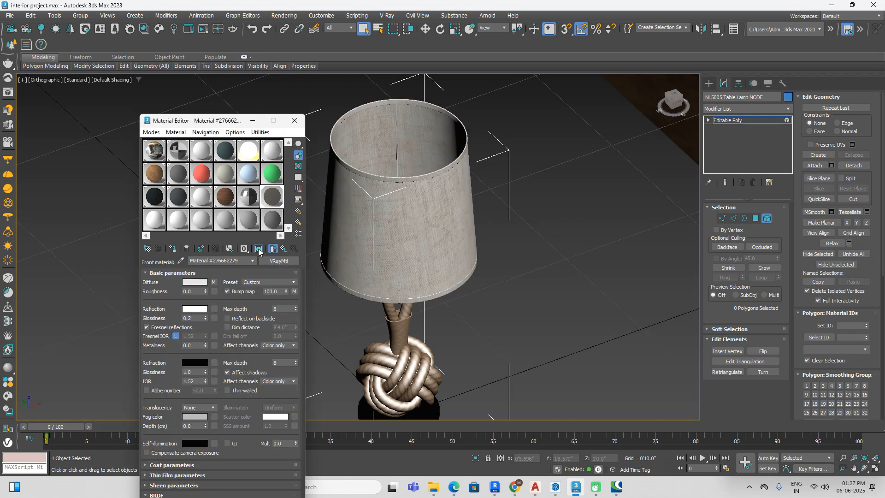
click(284, 250)
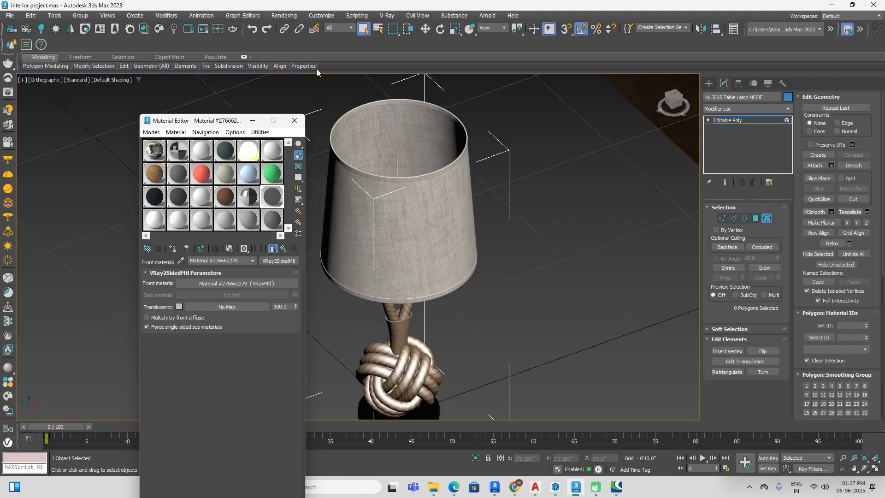
click(294, 120)
Step: Create a sphere-type VRayLight centred on the lamp in the top view, with a radius of about 0'3.75"
alt+middle_drag(540, 256, 576, 284)
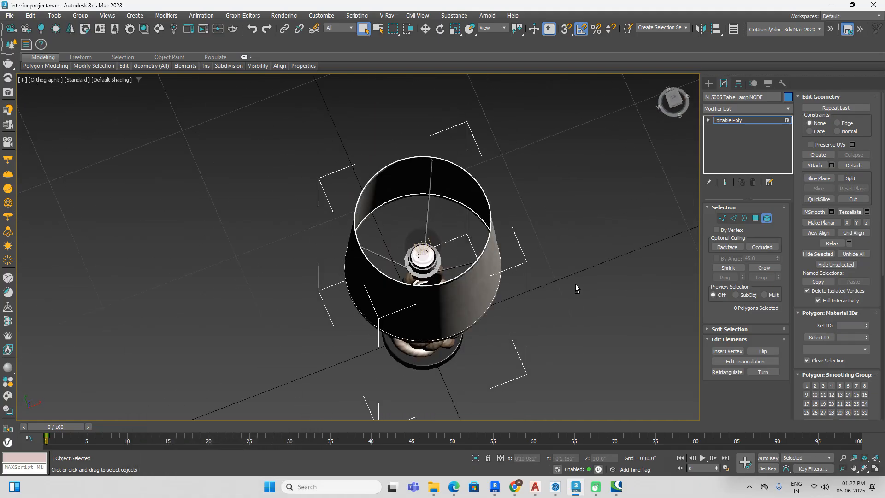
scroll(424, 263, up, 8)
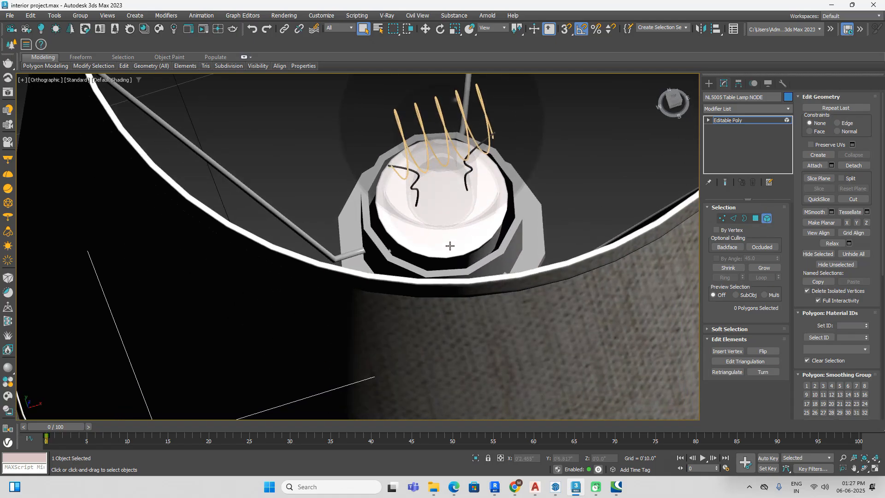
scroll(449, 246, down, 8)
scroll(450, 245, down, 3)
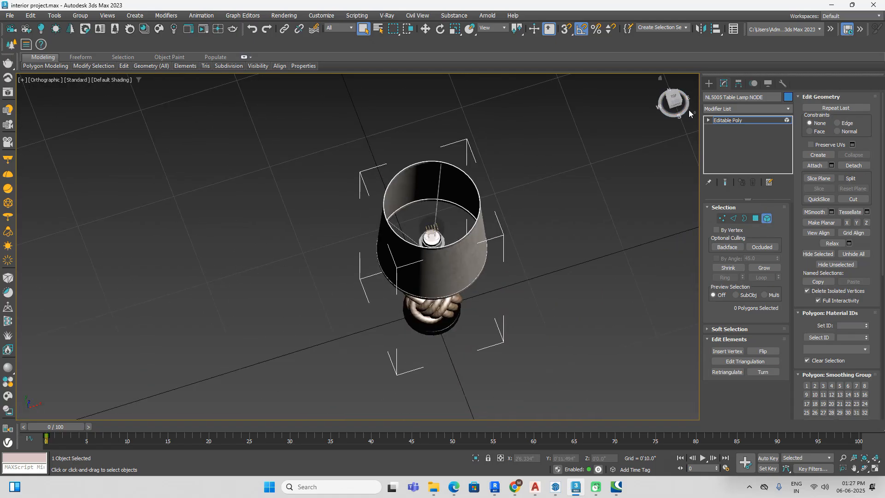
click(674, 98)
click(709, 83)
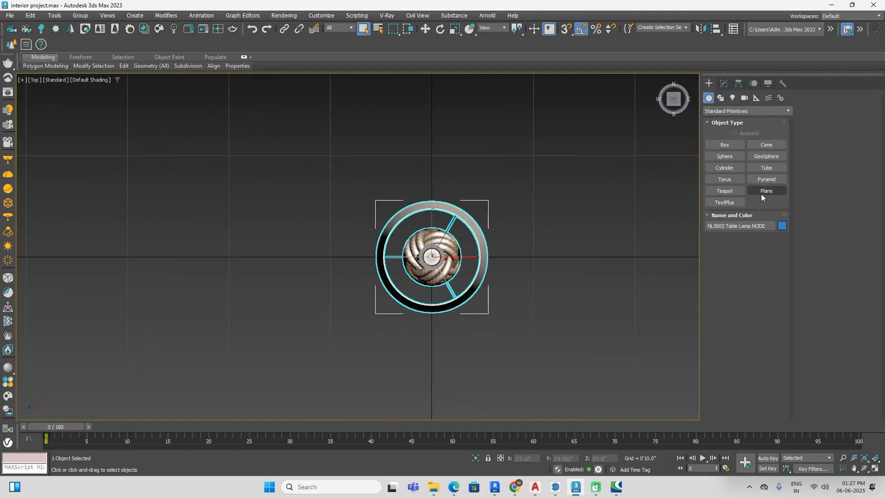
click(732, 98)
click(731, 111)
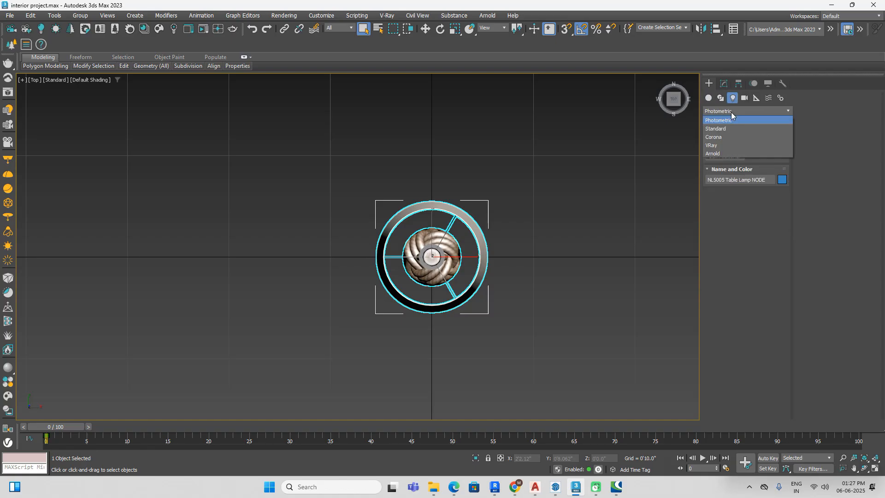
click(716, 153)
click(741, 113)
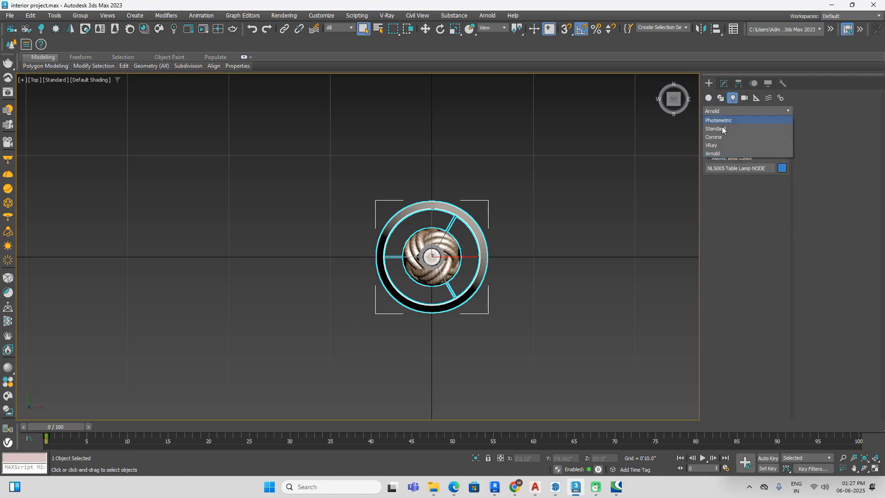
click(715, 145)
click(725, 145)
click(768, 201)
click(763, 226)
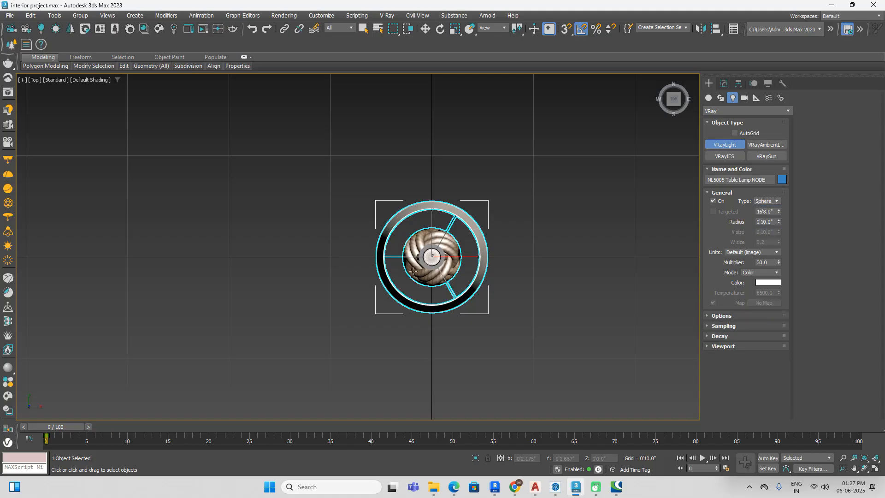
drag(431, 260, 458, 286)
alt+middle_drag(491, 319, 602, 209)
Step: Raise the sphere light in the front wireframe view so it surrounds the bulb inside the lampshade
click(672, 102)
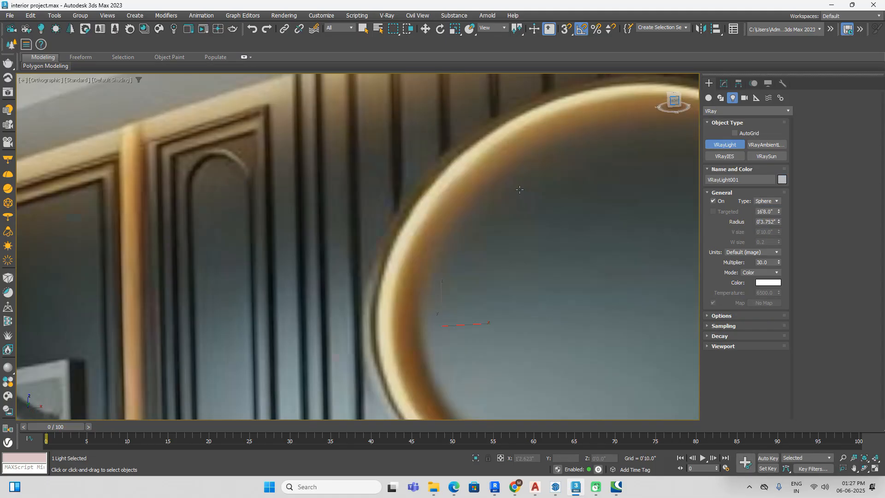
scroll(534, 217, down, 3)
scroll(534, 217, down, 4)
key(F3)
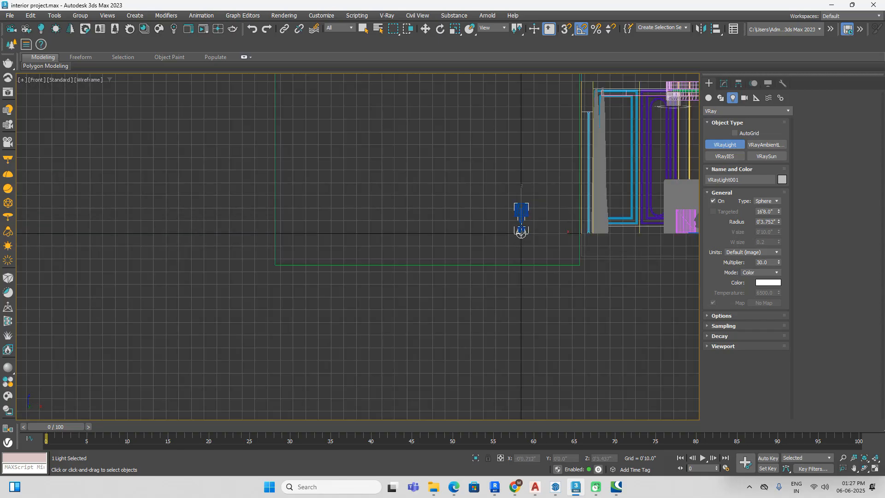
scroll(525, 217, up, 3)
scroll(548, 255, up, 3)
key(w)
drag(483, 271, 483, 124)
middle_drag(483, 124, 489, 220)
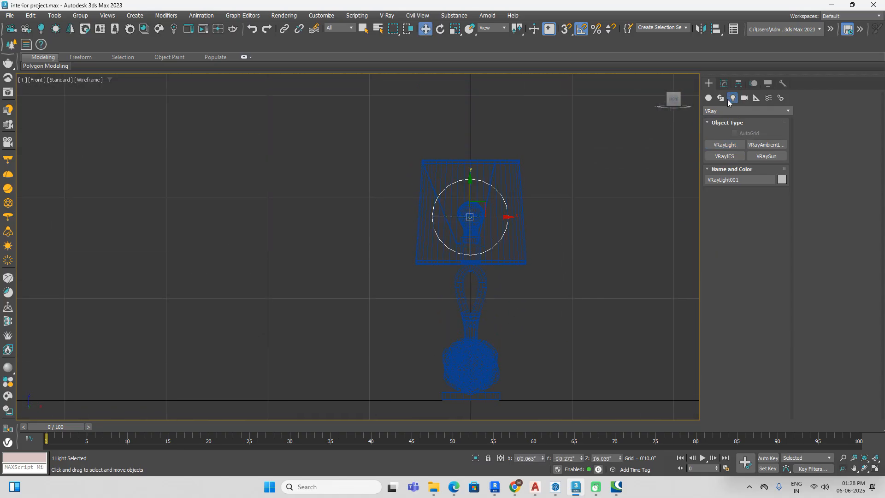
Step: Set the sphere light's radius to 0'4.095" and open its Options settings
click(724, 84)
drag(779, 238, 781, 224)
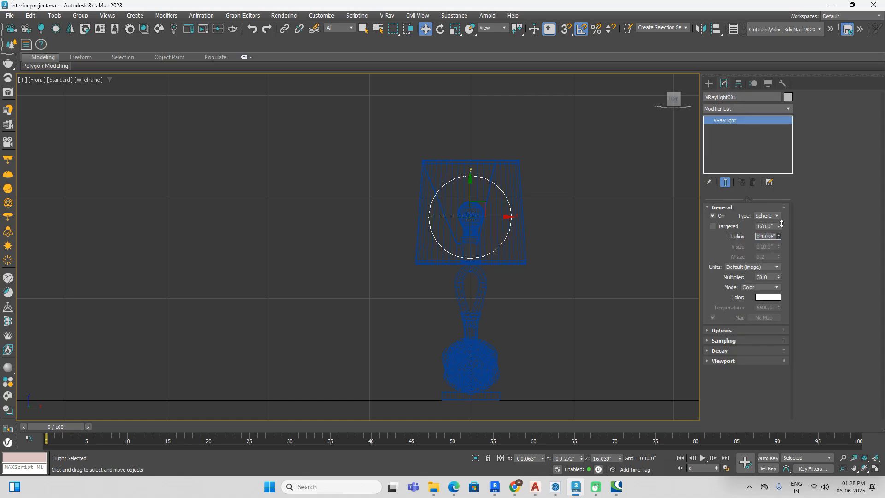
click(718, 331)
click(813, 140)
Step: Select all the lamp parts together with the sphere light and group them under the default name
click(555, 167)
drag(380, 421, 379, 417)
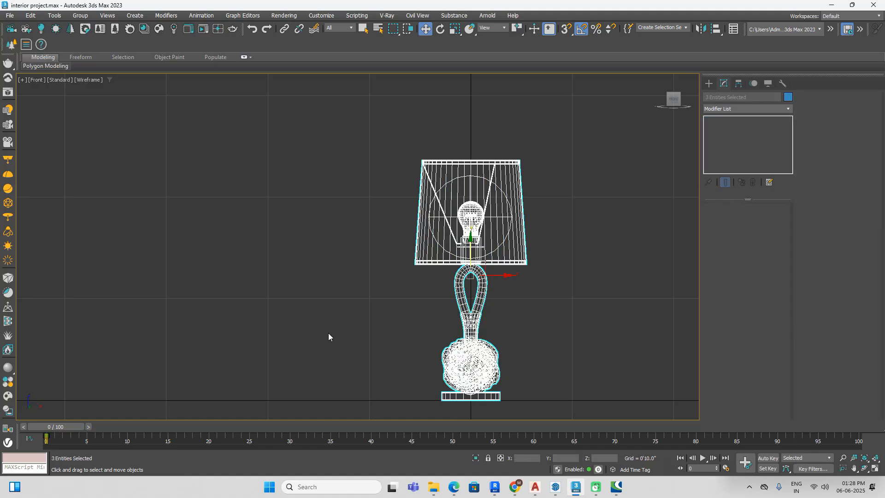
click(81, 15)
click(88, 26)
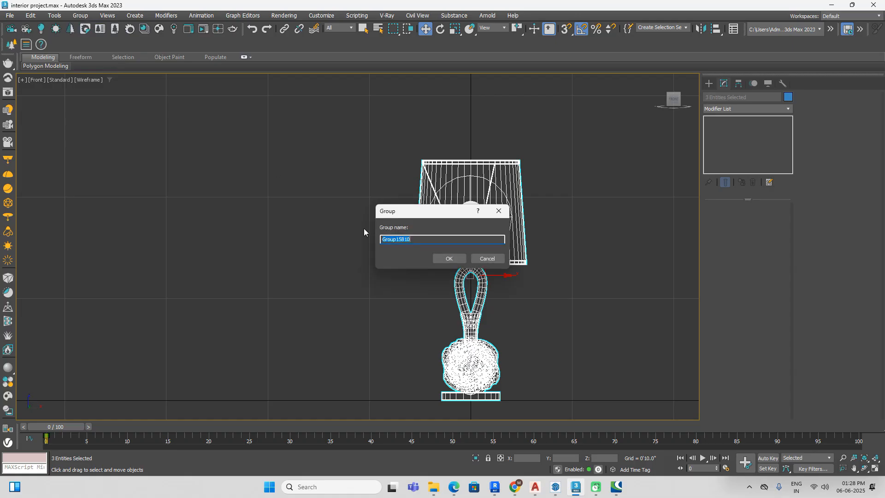
click(445, 259)
Step: Move the lamp group over the nightstand right of the bed and clone one instance over the nightstand on the left
key(t)
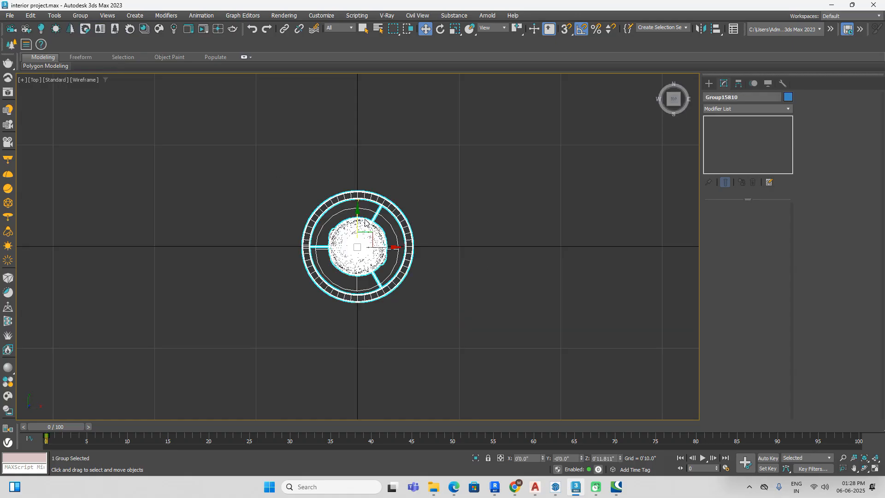
scroll(364, 222, down, 6)
middle_drag(451, 198, 226, 224)
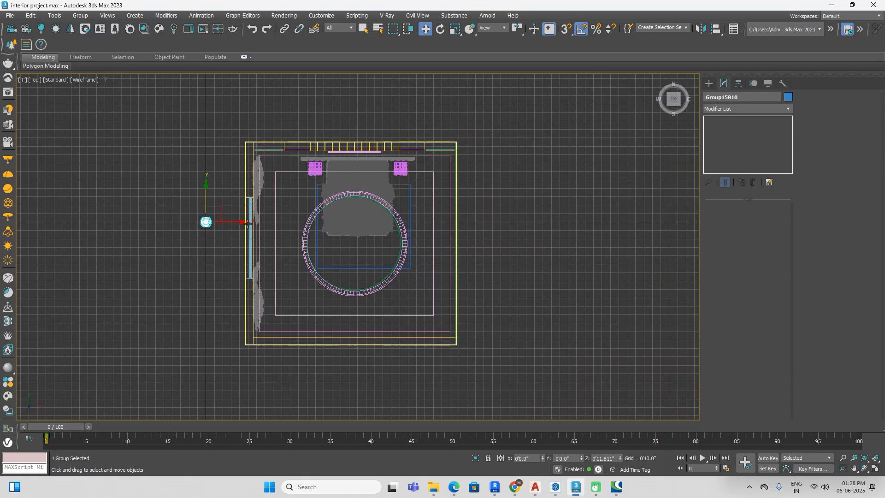
mouse_move(227, 224)
mouse_down()
mouse_move(435, 224)
mouse_move(420, 223)
mouse_move(400, 121)
mouse_move(419, 140)
mouse_move(181, 144)
mouse_up()
scroll(401, 208, up, 2)
scroll(401, 209, up, 2)
scroll(398, 127, up, 2)
scroll(412, 134, down, 2)
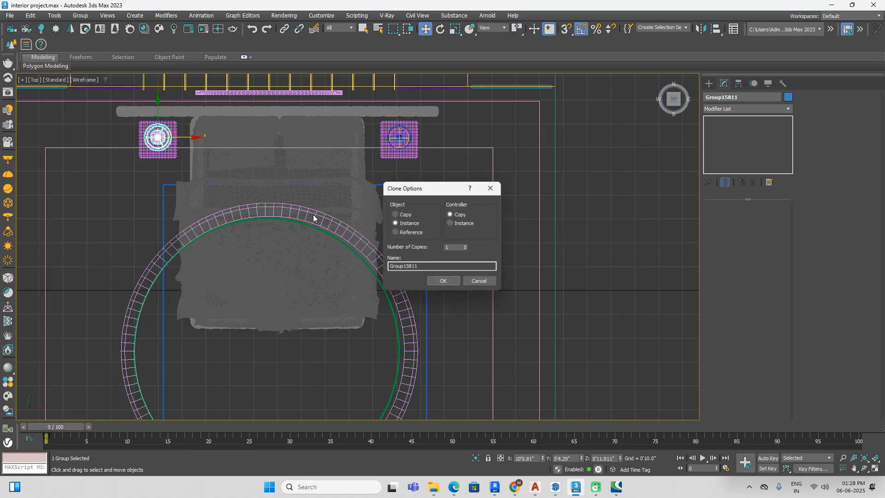
click(444, 281)
Step: Select both lamp groups, raise them in the front view onto the nightstand tops, and check the placement in shaded display
drag(674, 105, 671, 113)
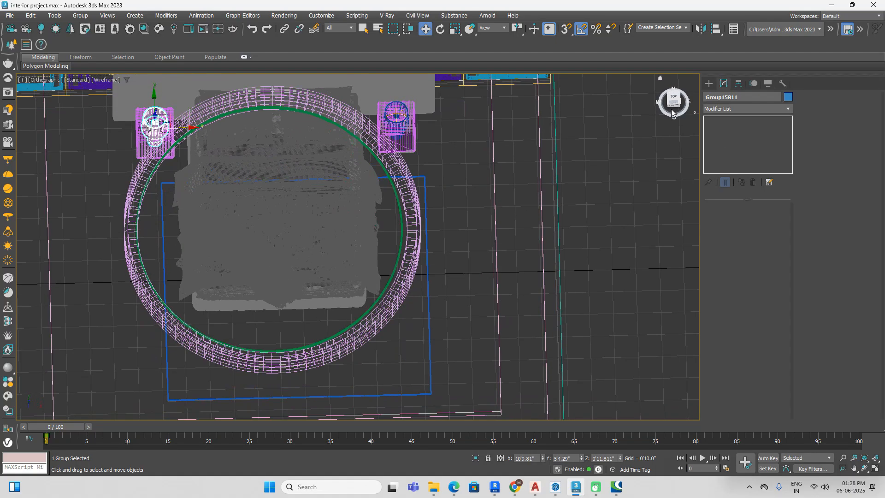
click(674, 107)
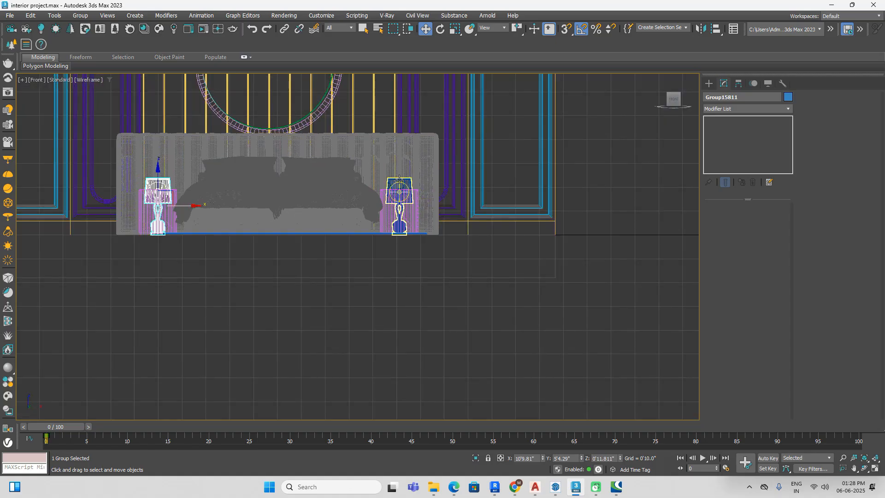
ctrl+click(399, 179)
drag(291, 185, 291, 139)
scroll(422, 187, up, 5)
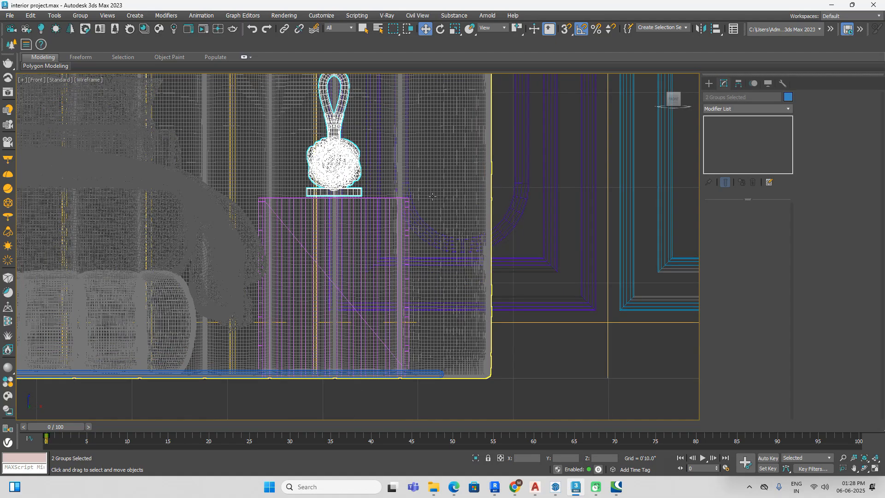
scroll(340, 197, down, 6)
scroll(262, 153, up, 2)
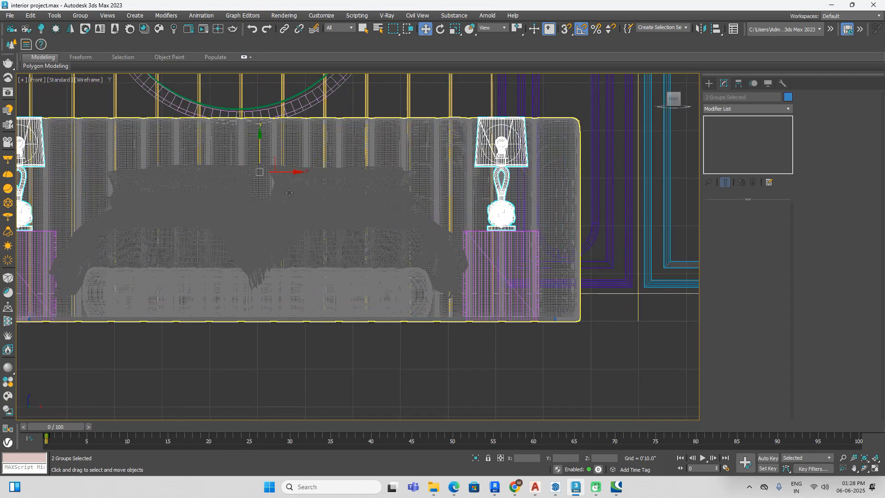
scroll(371, 216, down, 3)
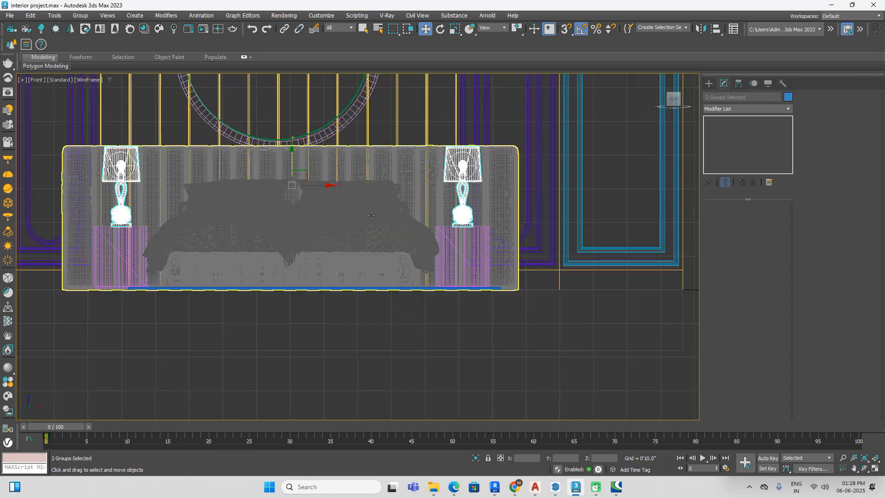
key(F3)
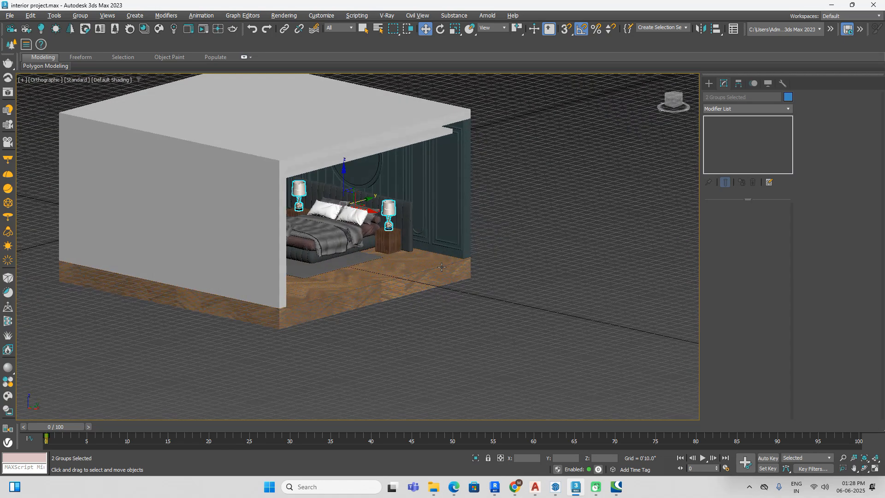
Step: Check the lamps on the nightstands, switch to the front view and bring up the standard geometry primitives
scroll(435, 314, up, 8)
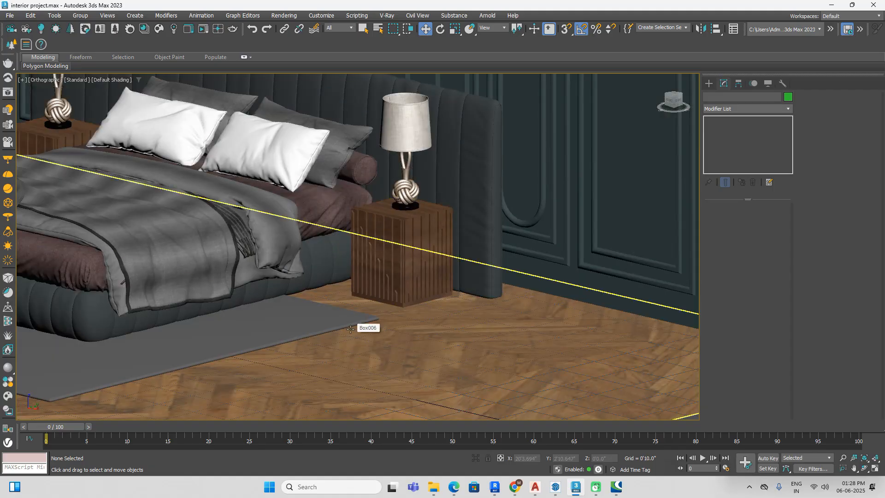
scroll(351, 329, down, 5)
alt+middle_drag(350, 329, 301, 205)
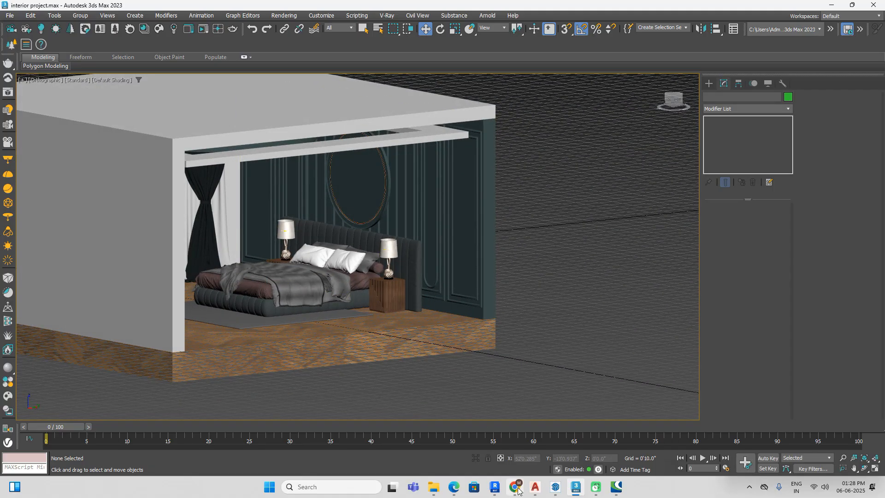
click(669, 105)
click(709, 83)
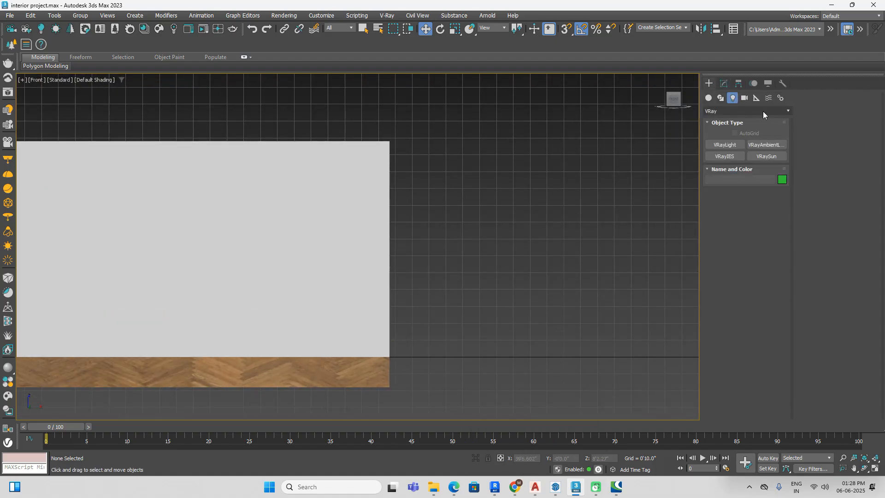
click(709, 98)
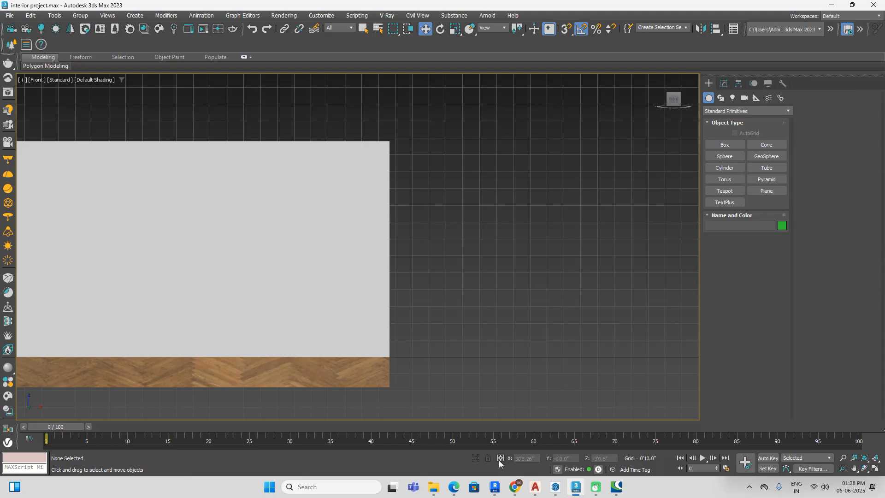
Step: Switch to Chrome, open 3dskymodel.com in a new tab and open the photo frames entry in the Decoration Frame category
click(516, 491)
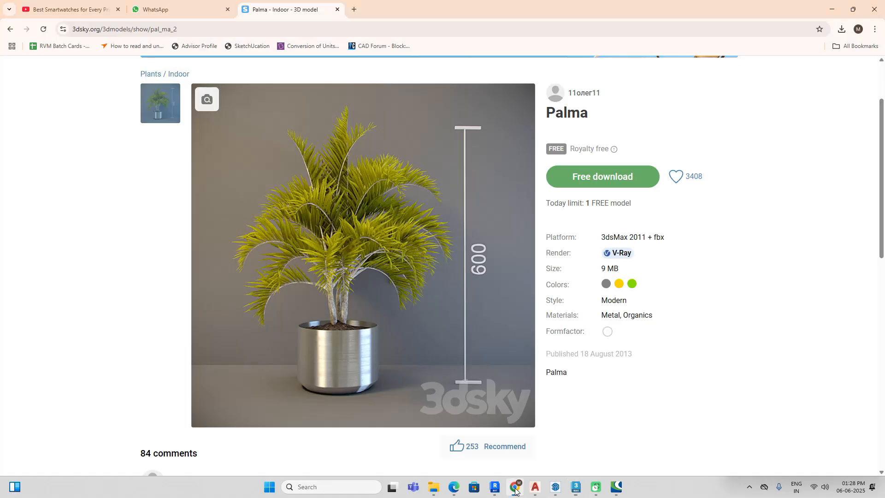
click(354, 10)
click(435, 187)
click(327, 231)
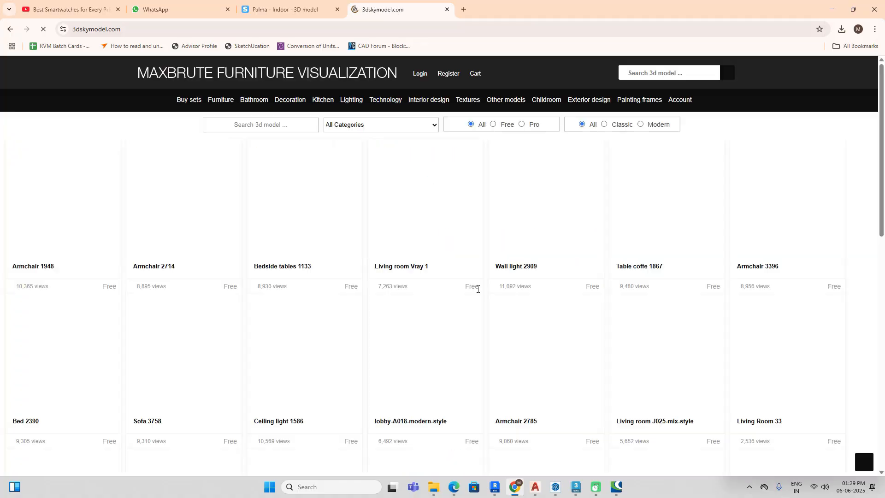
mouse_move(290, 101)
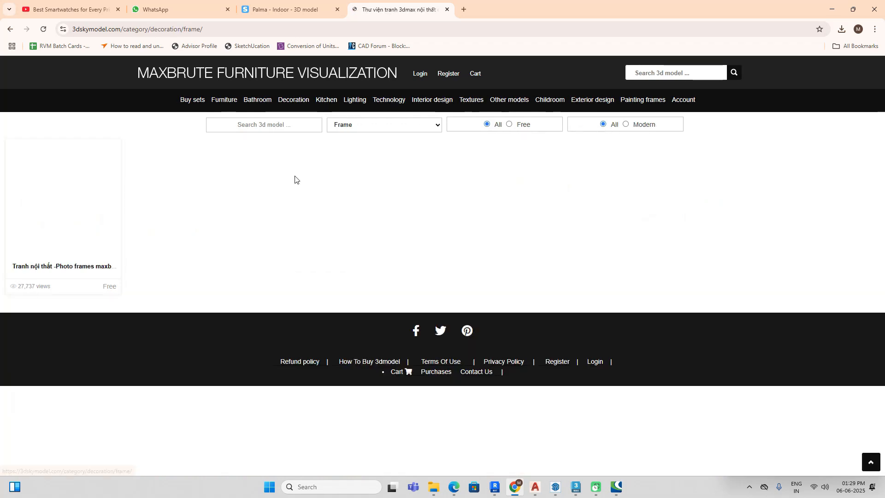
click(84, 235)
Step: Look through the sample pictures on the photo frames page and open the download link for the full image set
scroll(349, 244, down, 15)
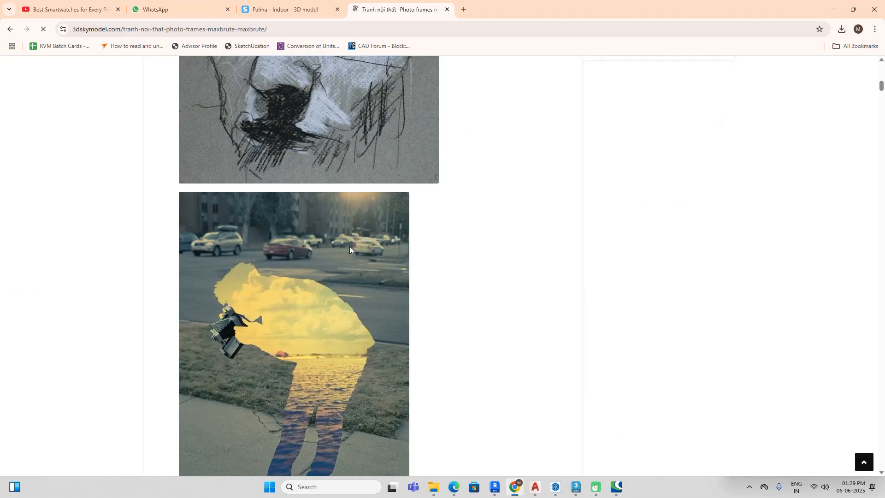
scroll(349, 249, down, 15)
scroll(349, 251, down, 15)
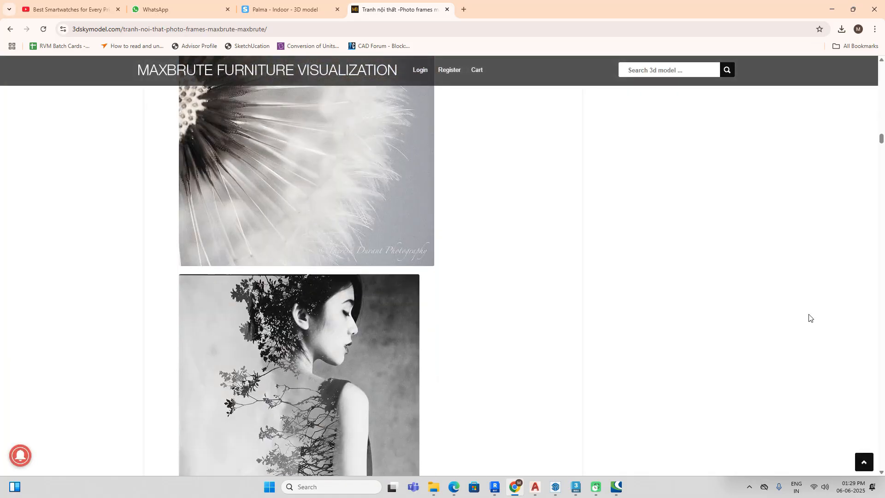
drag(882, 138, 881, 467)
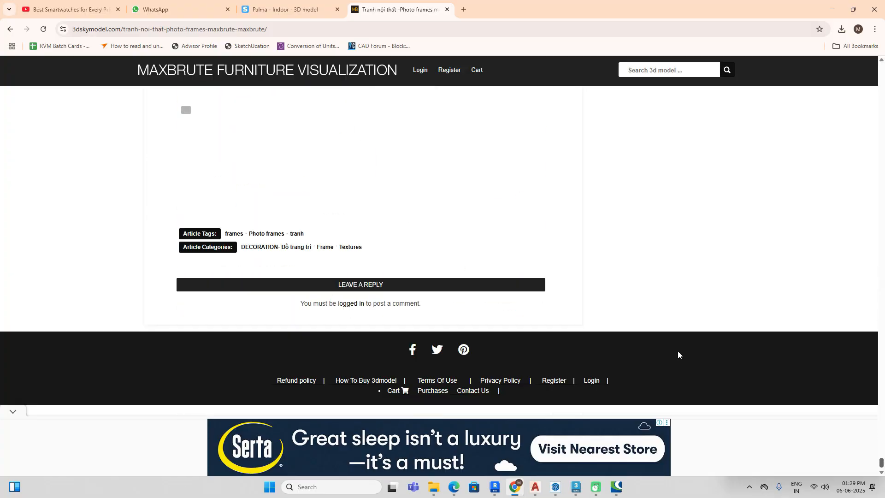
scroll(223, 238, up, 7)
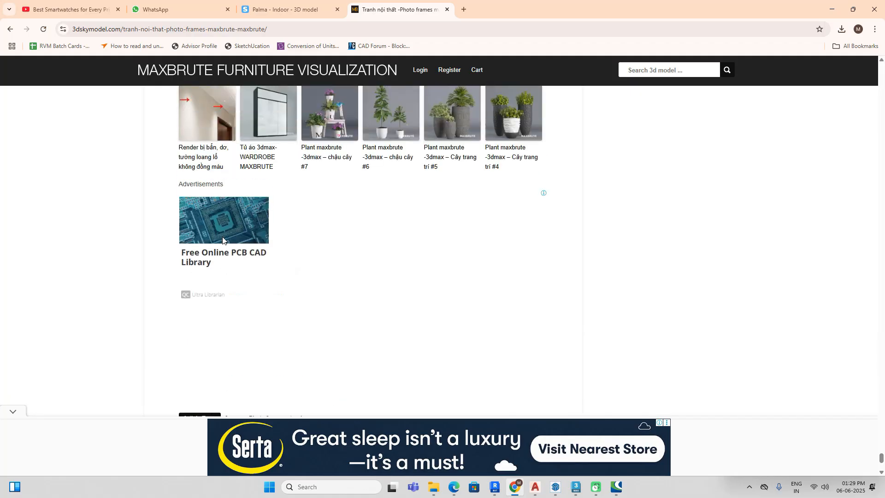
scroll(209, 243, up, 4)
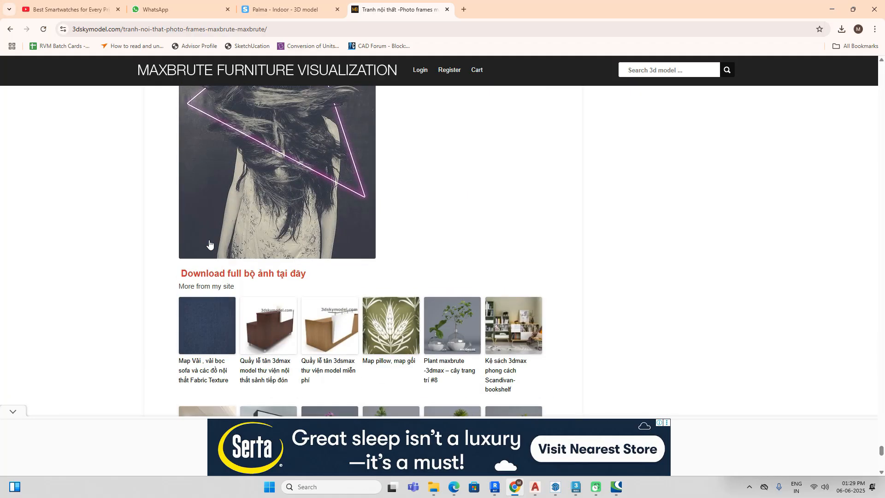
click(279, 275)
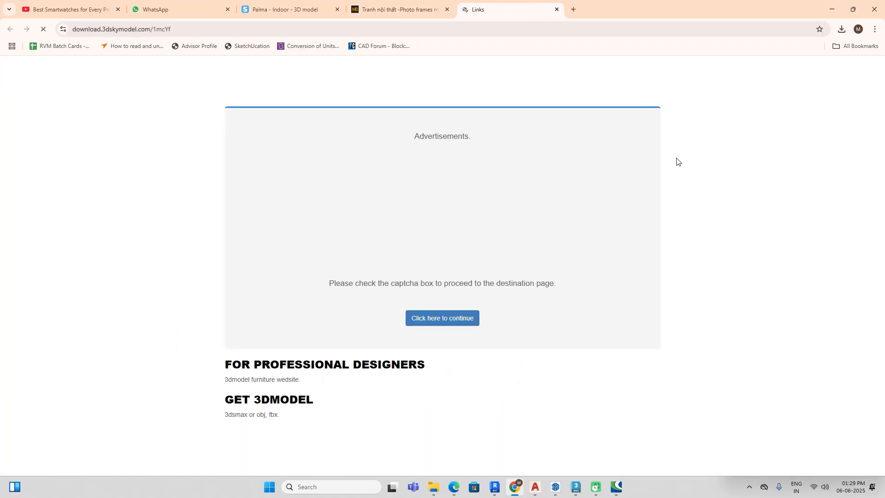
Step: Get past the captcha and link pages and download Wall frames & Photo frames maxbrute.rar from Google Drive
click(448, 324)
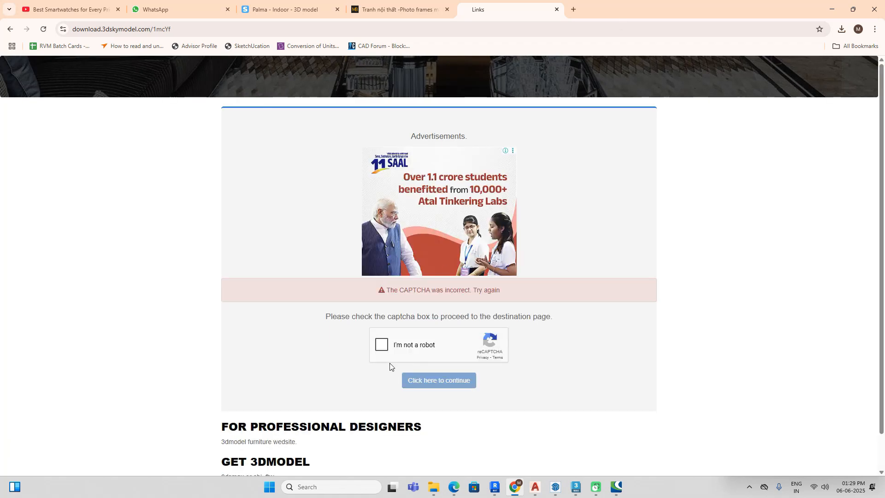
click(444, 385)
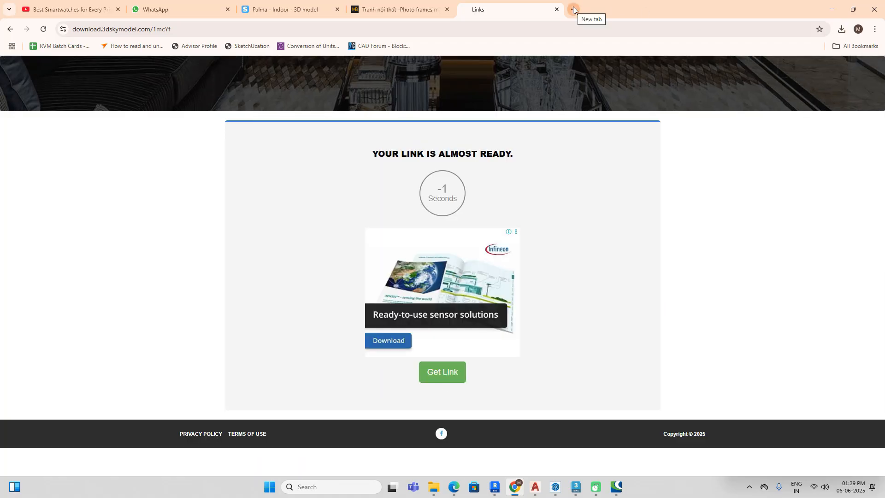
click(452, 376)
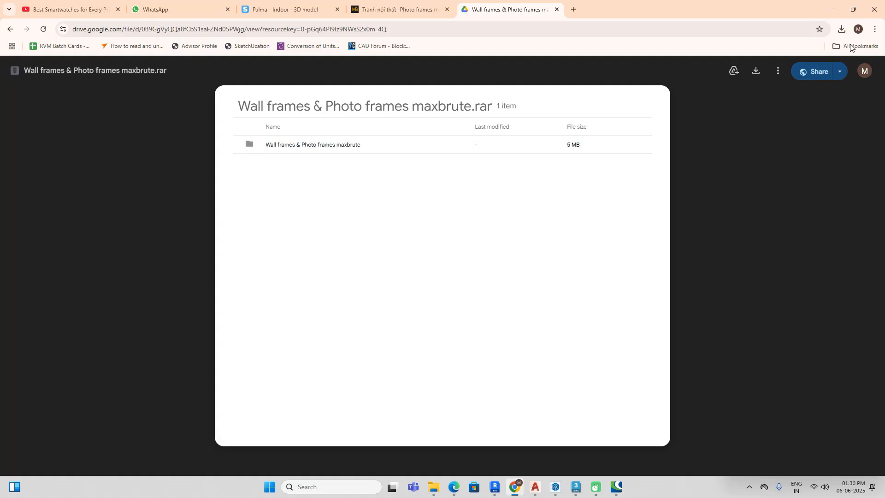
click(756, 71)
click(839, 32)
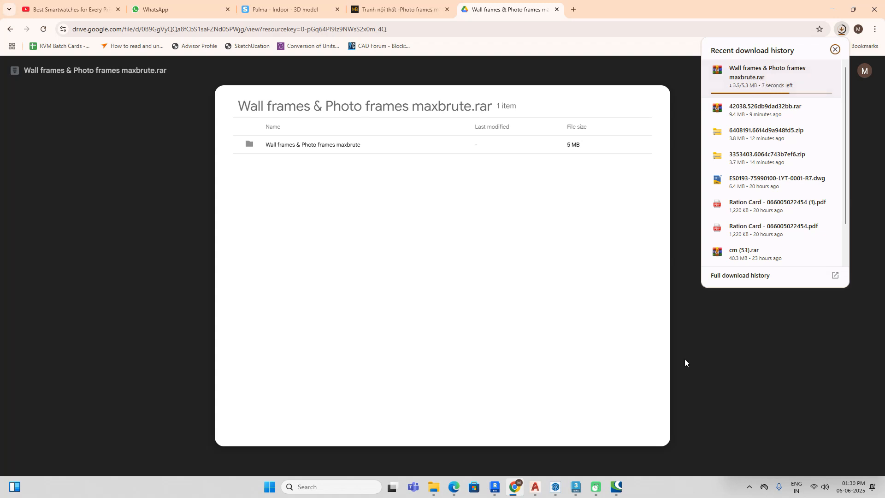
Step: Switch back to 3ds Max and create a thin landscape box against the panelled wall beside the nightstand right of the bed
click(516, 488)
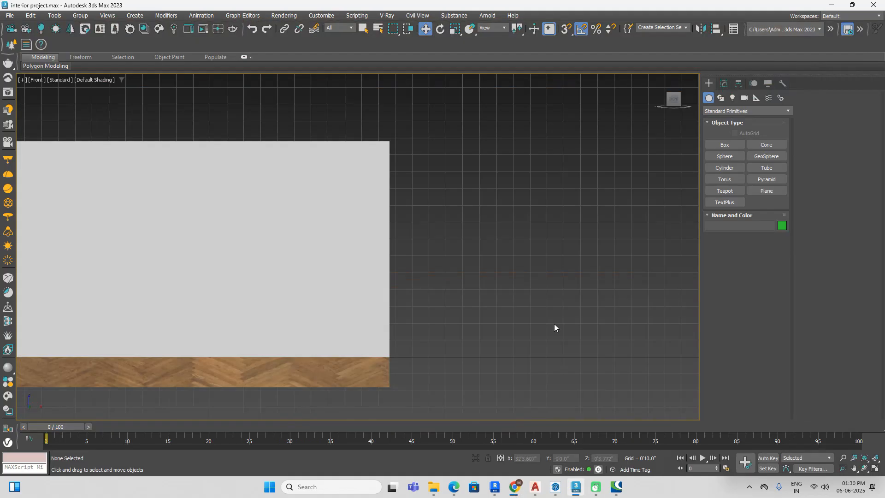
click(718, 146)
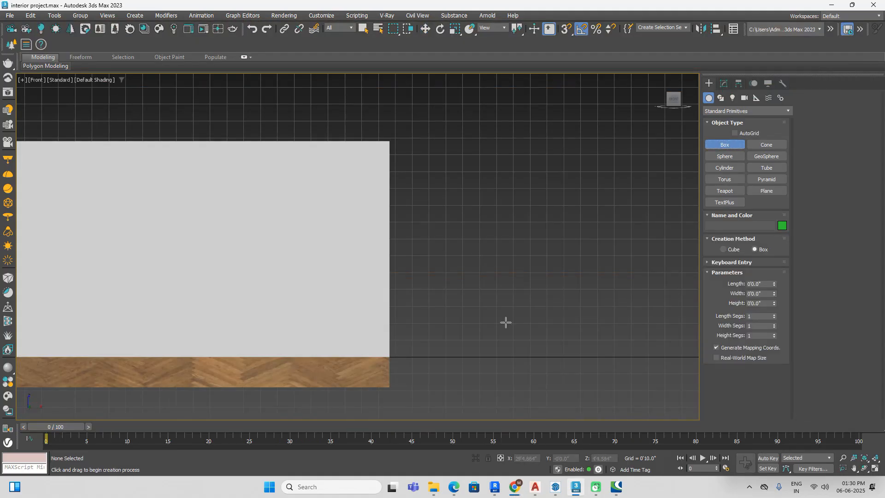
scroll(545, 300, down, 5)
scroll(324, 293, up, 5)
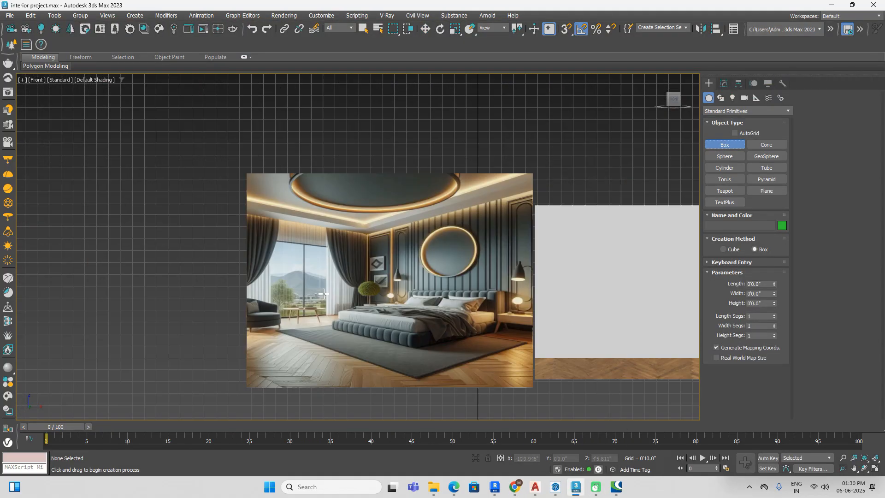
scroll(324, 294, down, 5)
scroll(627, 298, up, 3)
drag(540, 225, 609, 266)
alt+middle_drag(627, 261, 585, 292)
scroll(593, 247, up, 7)
key(w)
Step: Convert the picture box to an editable poly and inset its front polygon by 0'1.0"
right_click(536, 225)
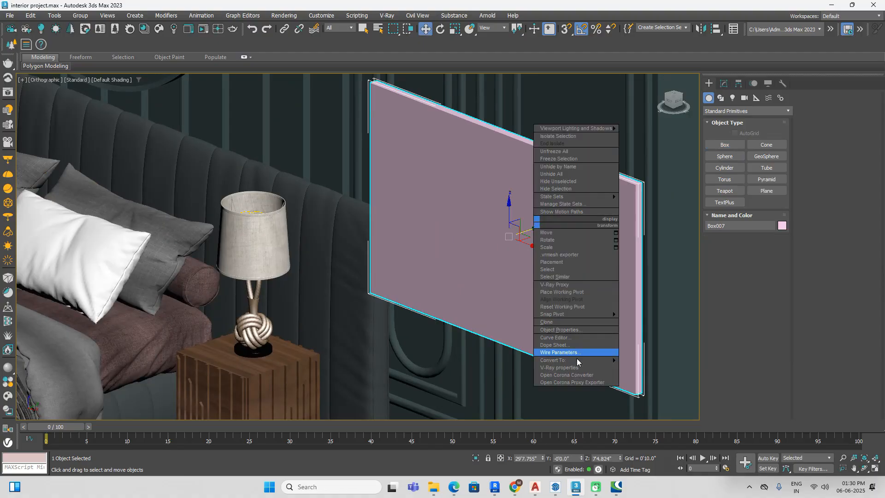
mouse_move(577, 359)
click(646, 368)
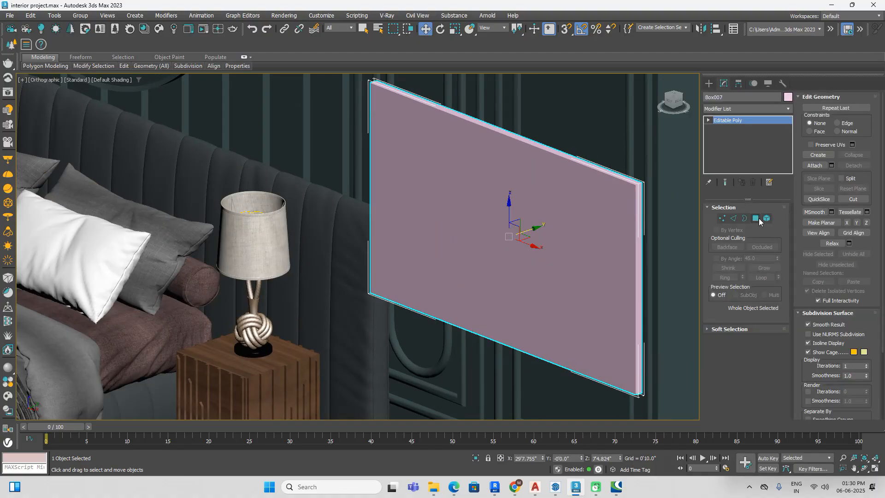
click(755, 218)
click(528, 241)
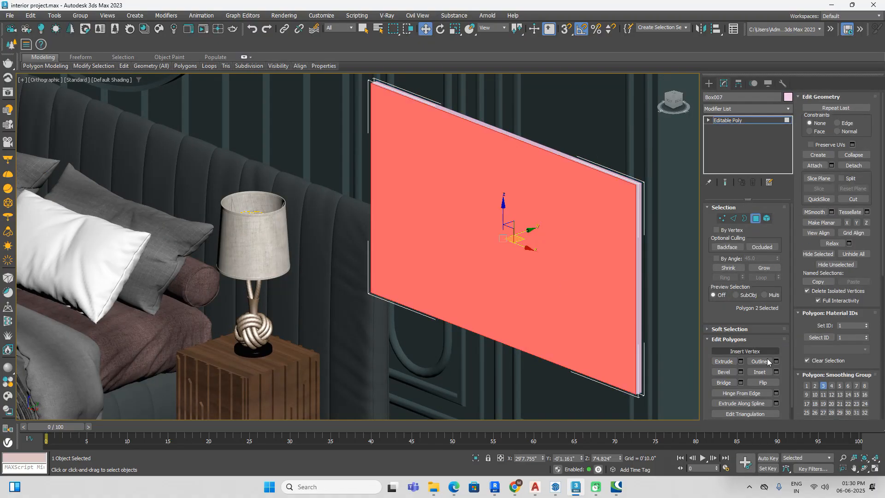
click(776, 372)
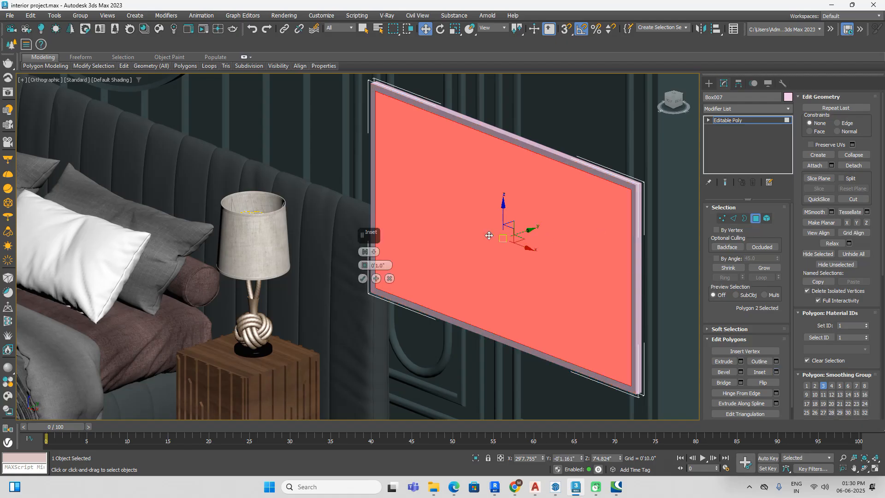
click(363, 279)
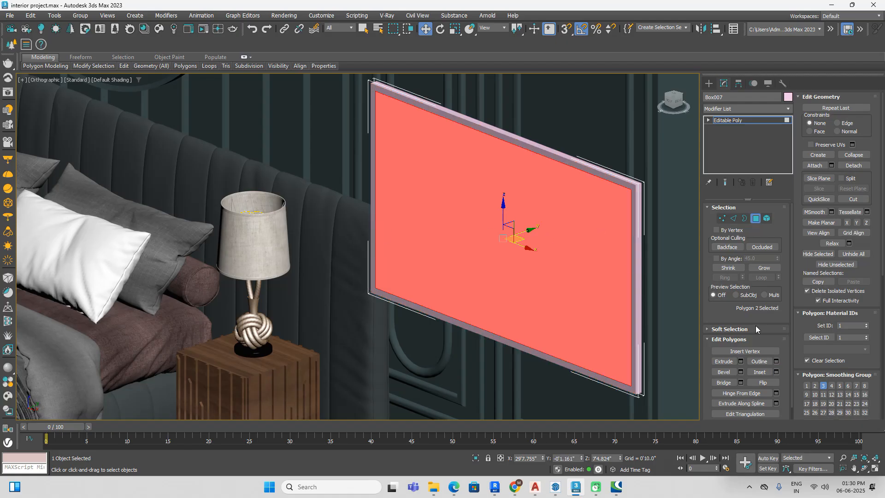
Step: Extrude the inset front polygon inward with a height of -0'0.464" to form the frame recess
click(741, 361)
drag(364, 266, 405, 323)
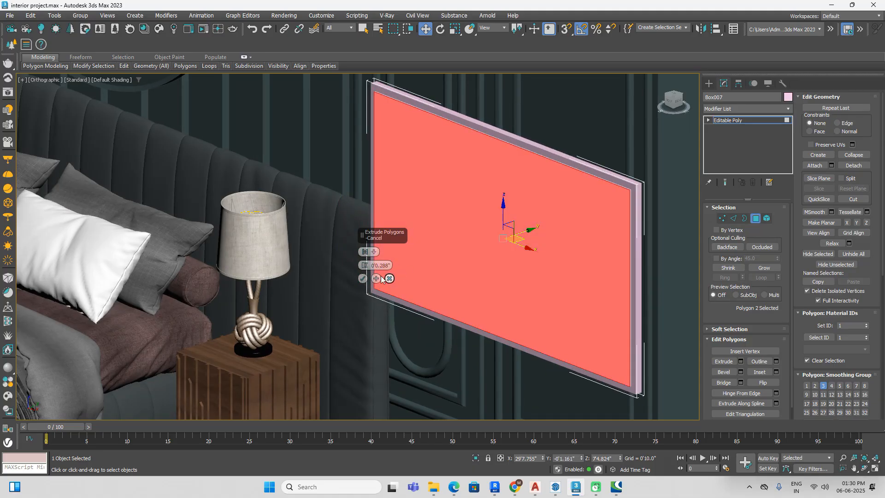
drag(364, 265, 367, 269)
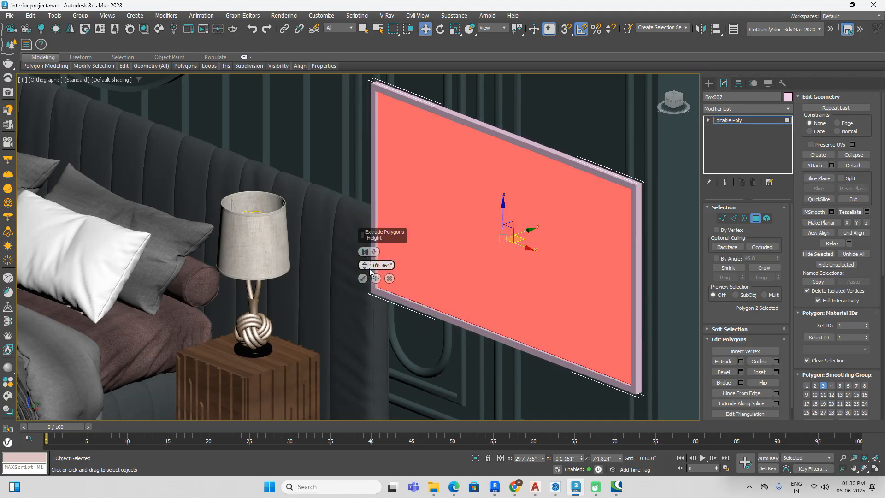
click(363, 279)
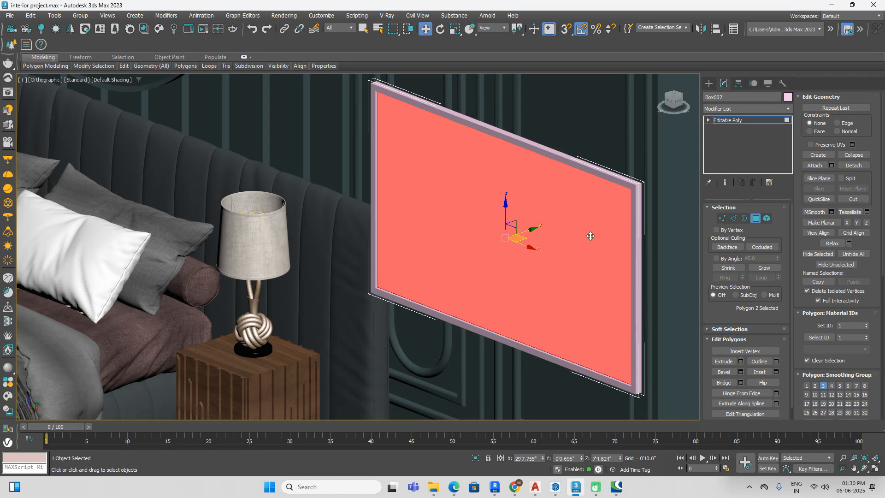
Step: Invert the polygon selection, assign material ID 2 to the frame polygons, then leave polygon editing and deselect the picture
key(ctrl+i)
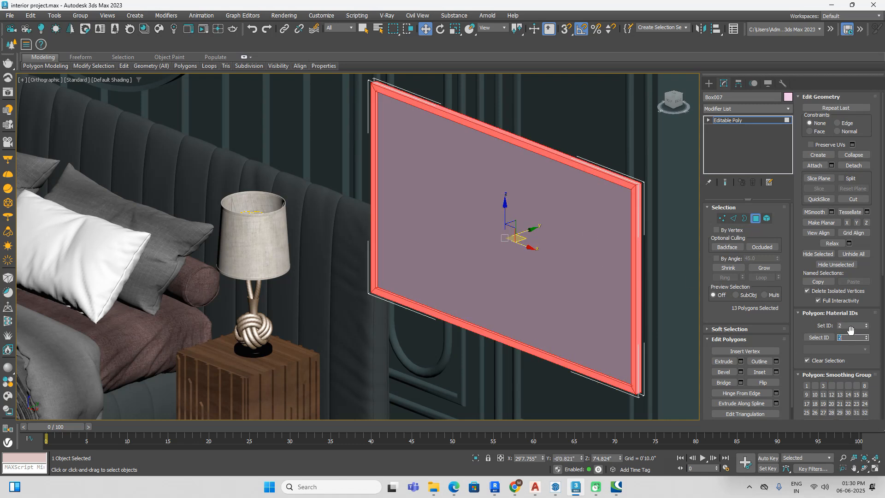
click(709, 83)
middle_drag(548, 253, 391, 202)
scroll(391, 201, down, 5)
click(587, 267)
Step: Choose an unused slot in the Material Editor and name its material painting
key(m)
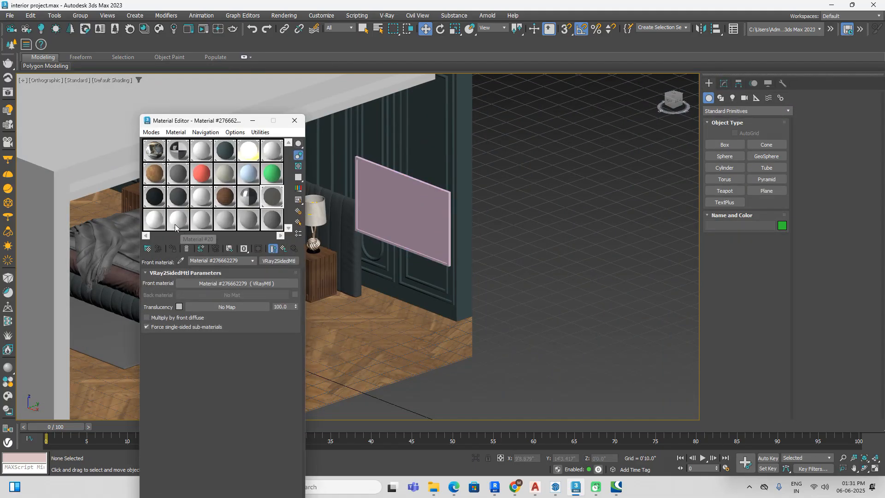
click(157, 218)
text(painting)
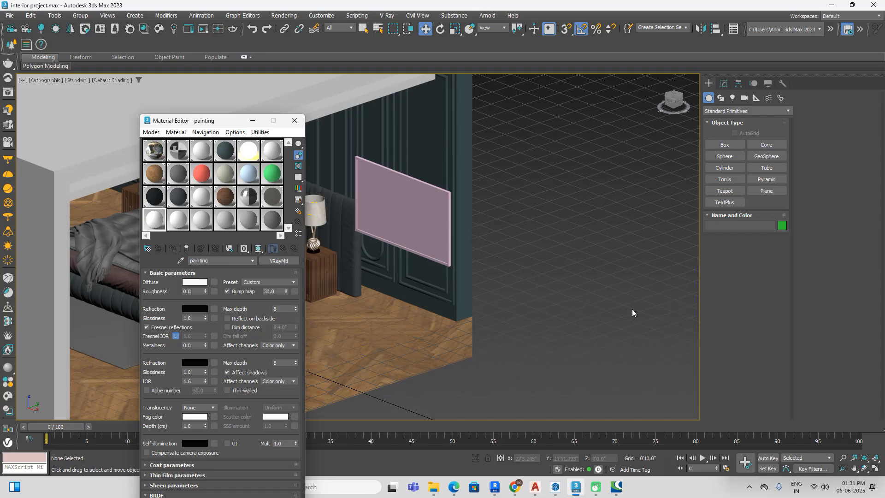
Step: Change the painting material's type to Multi/Sub-Object, keeping the old material as a sub-material
click(288, 260)
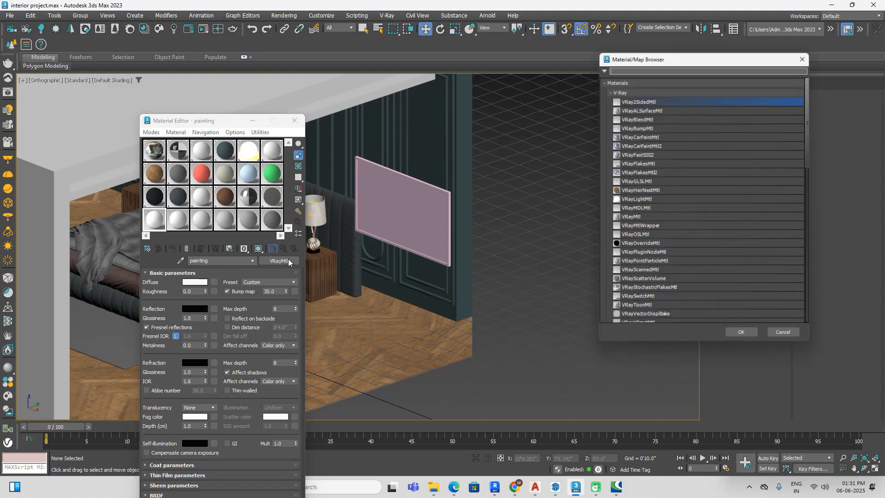
click(633, 90)
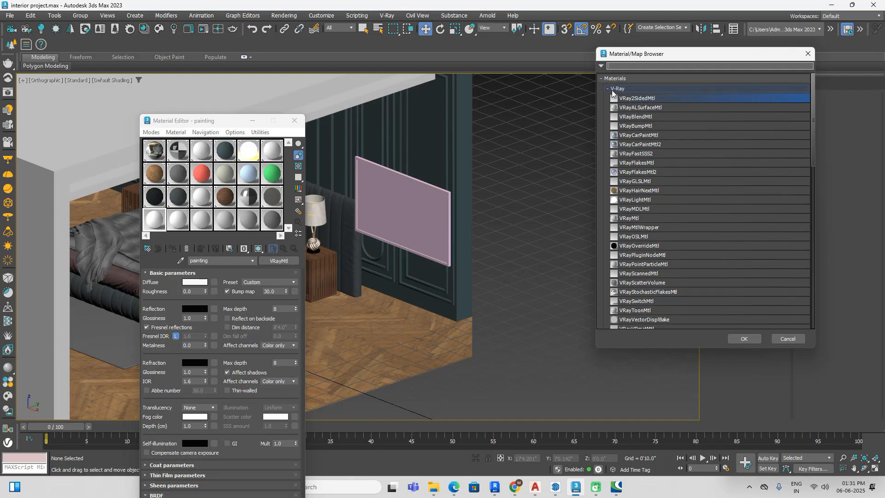
click(608, 89)
click(659, 178)
click(744, 339)
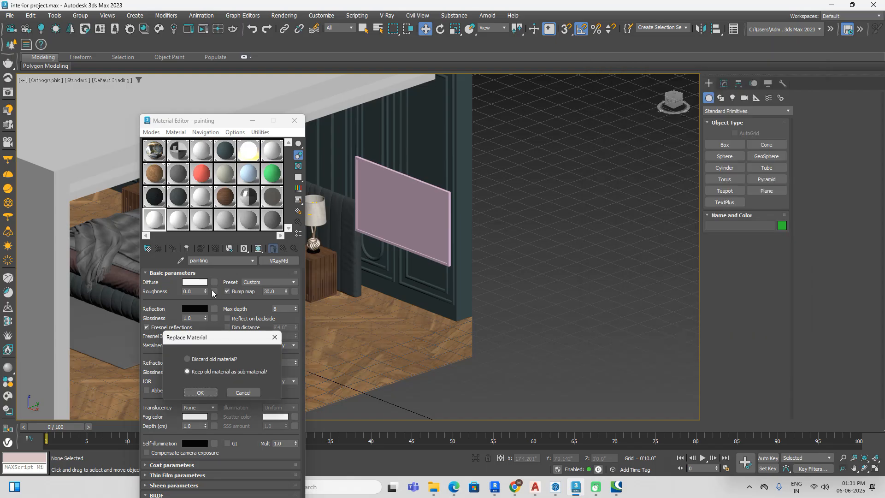
click(201, 392)
Step: Set the number of sub-materials in the painting material to 2
click(190, 287)
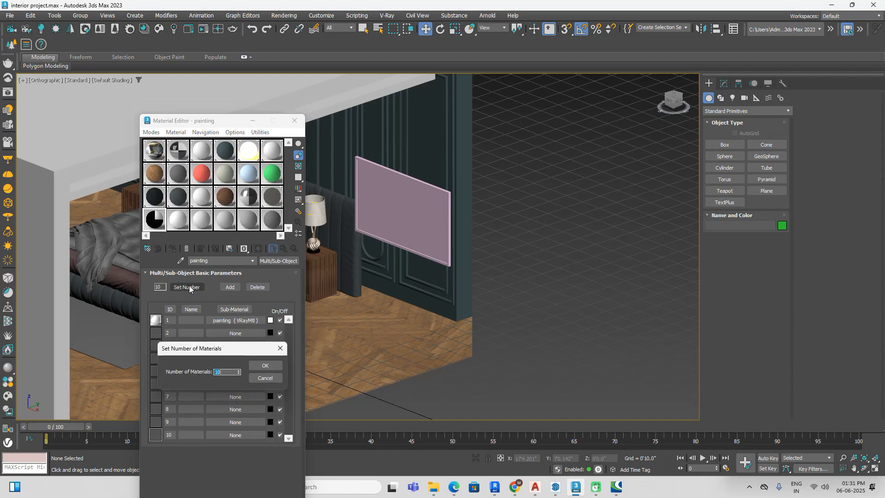
text(2)
click(263, 366)
Step: Duplicate the first VRayMtl sub-material into the empty ID 2 slot of the painting material
right_click(247, 336)
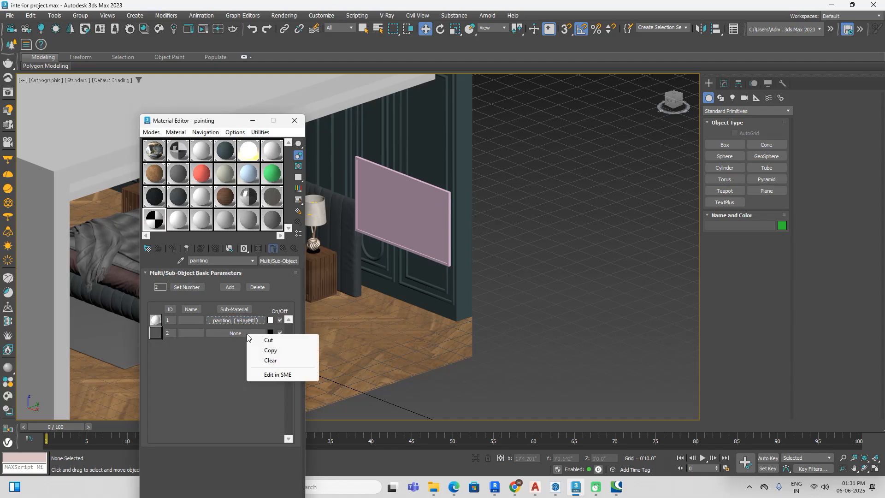
drag(242, 322, 243, 331)
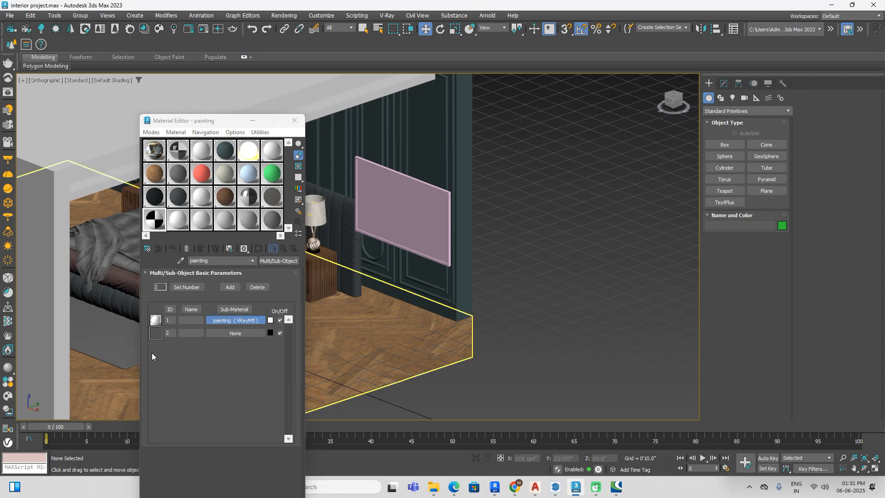
click(231, 321)
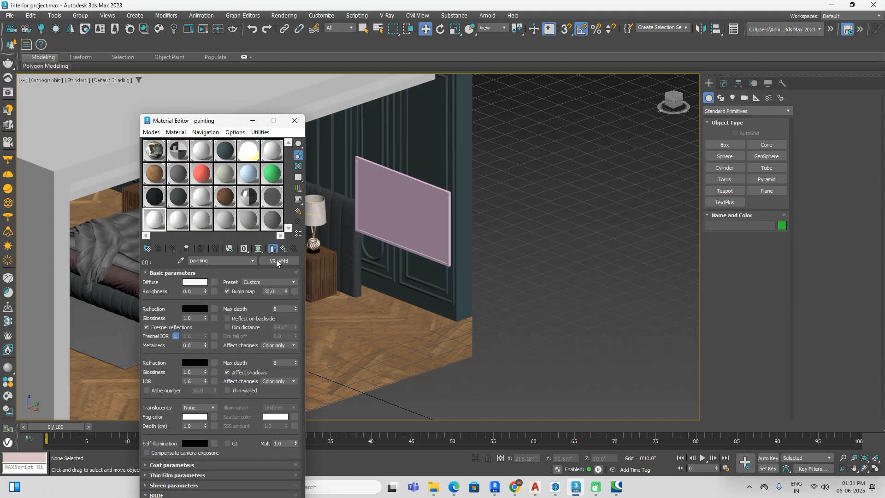
click(283, 249)
drag(230, 333, 230, 333)
click(204, 397)
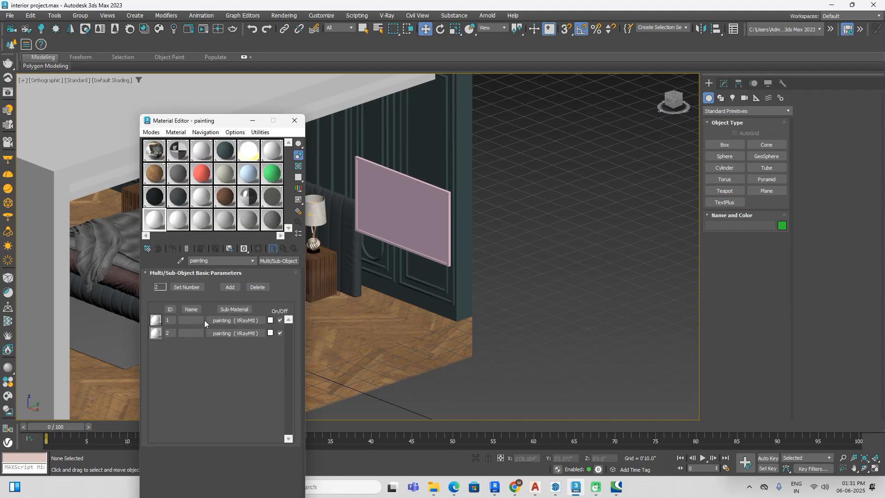
Step: Add a VRayBitmap map to the diffuse channel of the ID 1 sub-material, bringing up its image chooser
click(234, 321)
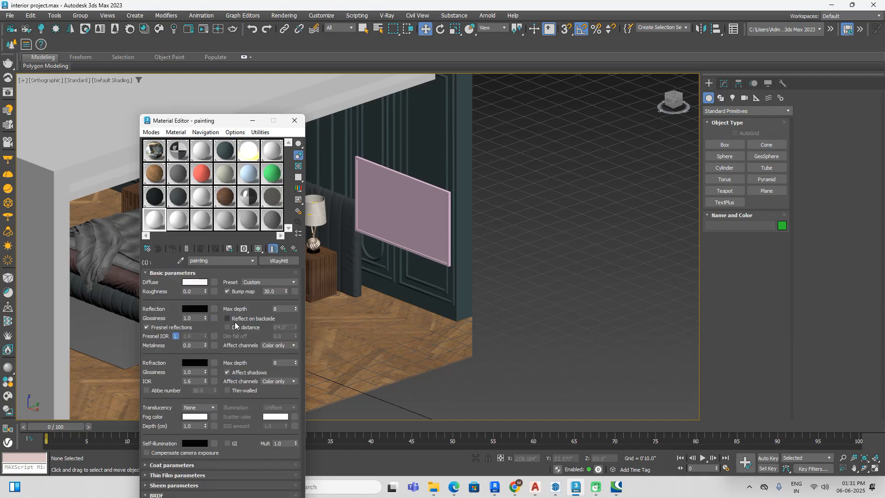
click(214, 282)
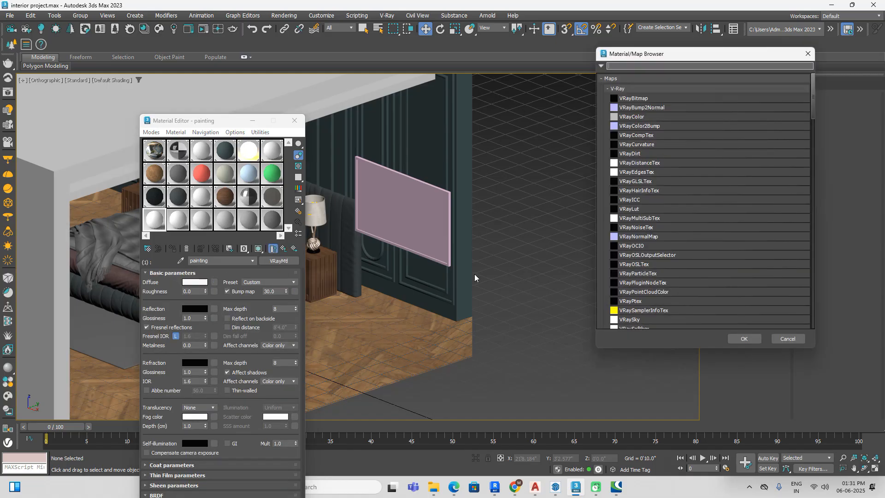
click(641, 99)
click(753, 341)
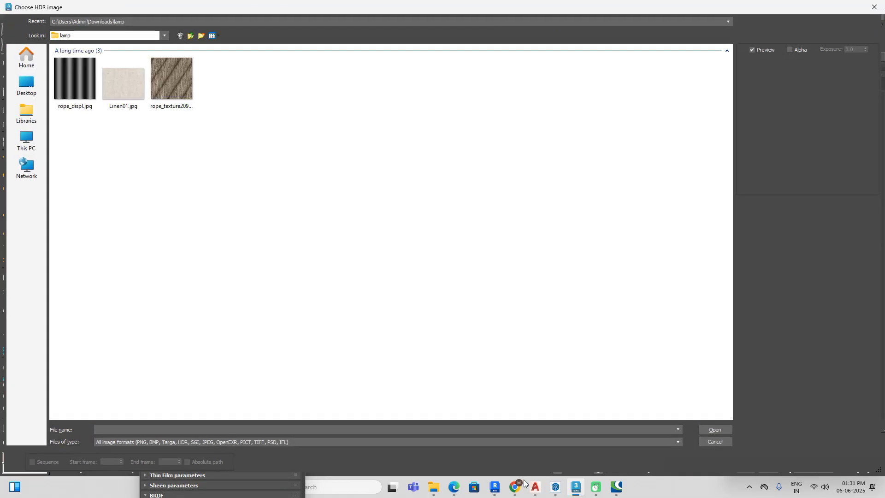
Step: Switch to Chrome, show the downloaded Wall frames & Photo frames maxbrute.rar in its folder and extract it into a folder of its own
click(515, 489)
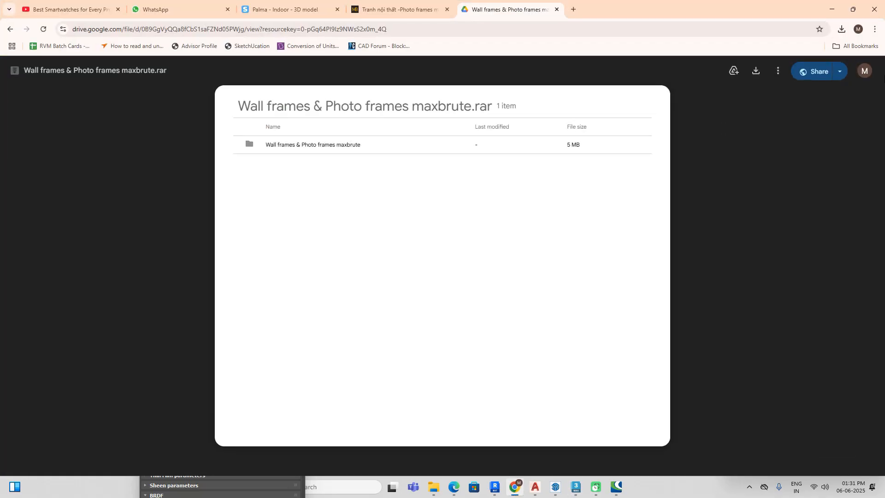
click(842, 29)
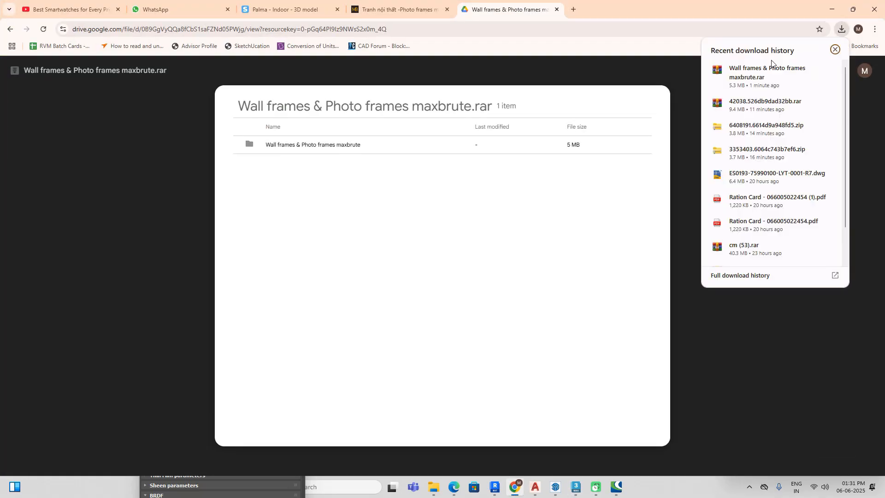
click(806, 75)
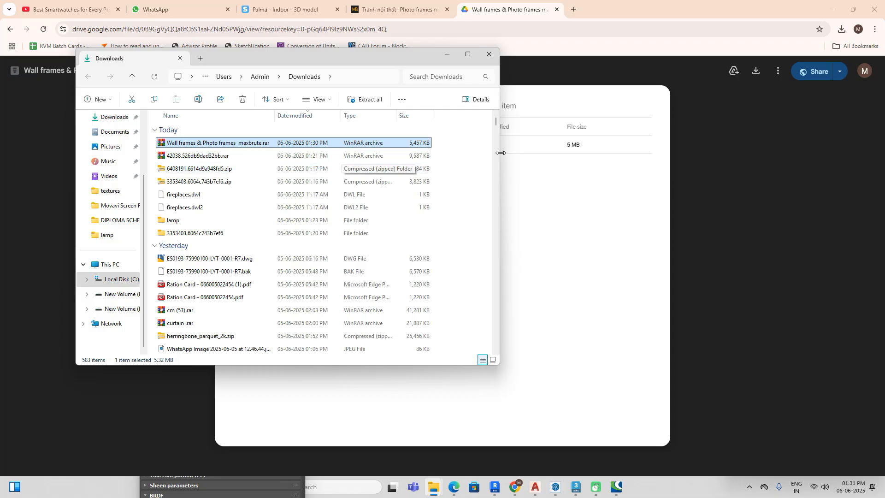
right_click(391, 148)
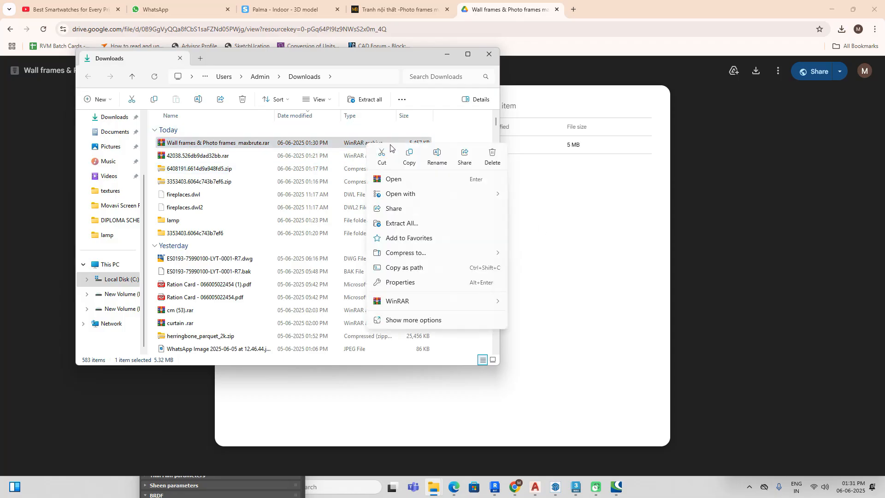
click(497, 304)
click(557, 335)
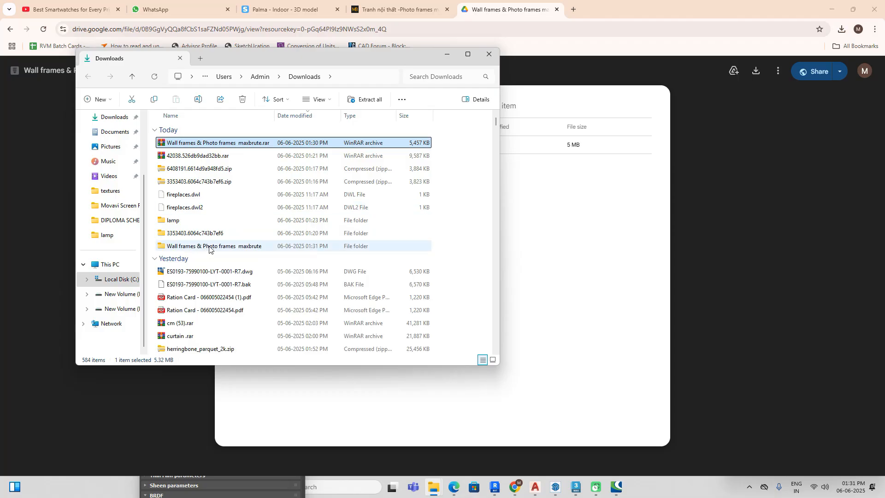
Step: Open the extracted Wall frames & Photo frames maxbrute folder down to its images and display them as thumbnails
double_click(210, 246)
double_click(253, 144)
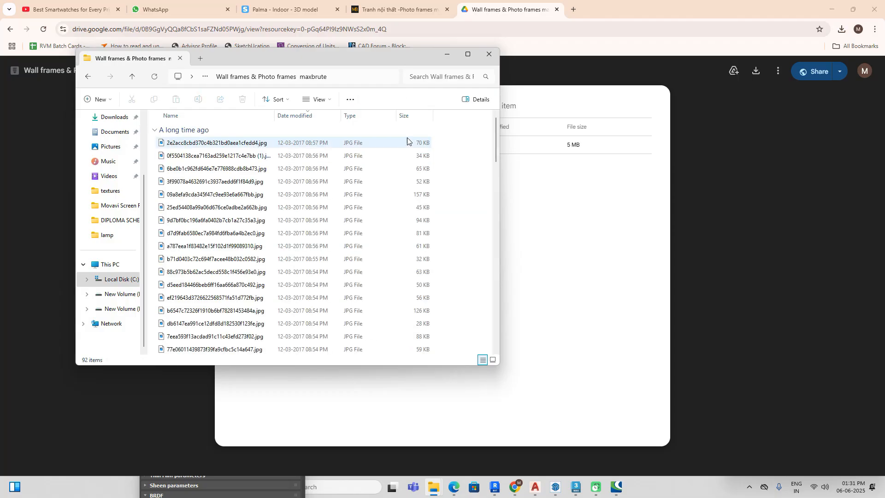
click(468, 54)
right_click(663, 158)
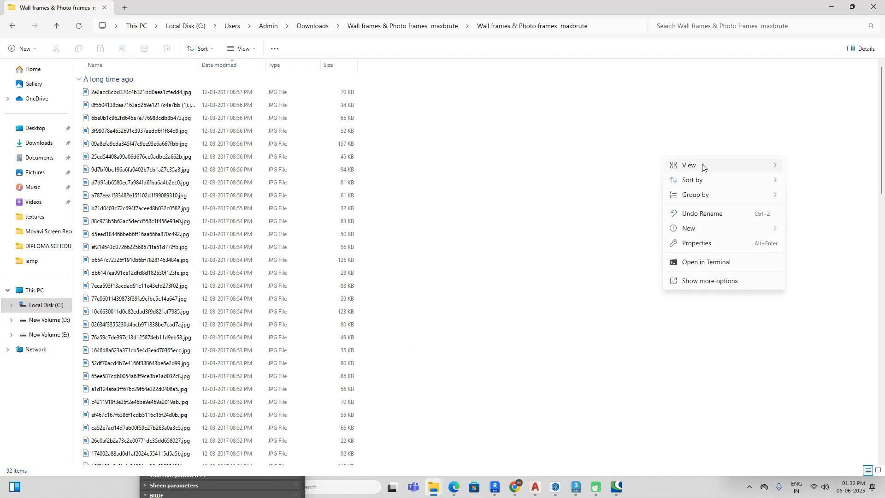
mouse_move(702, 167)
click(591, 183)
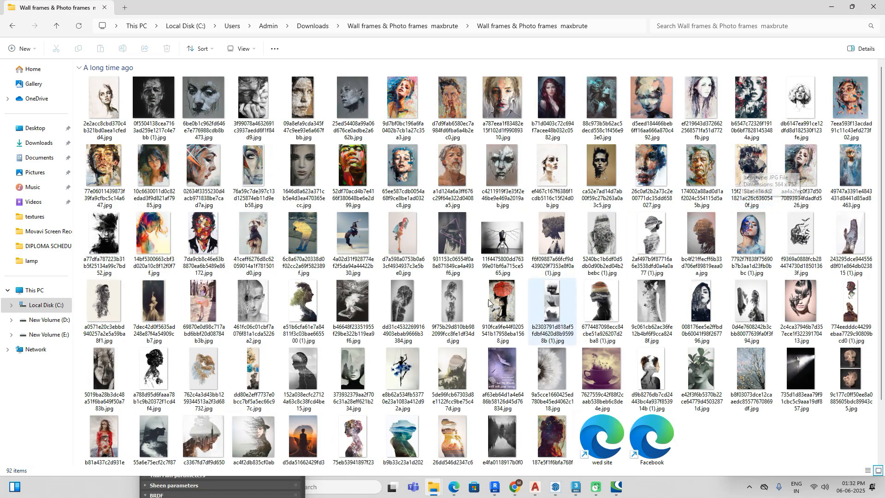
Step: Look through the wall art thumbnails for a picture suited to the painting, then close the folder window
scroll(652, 304, down, 1)
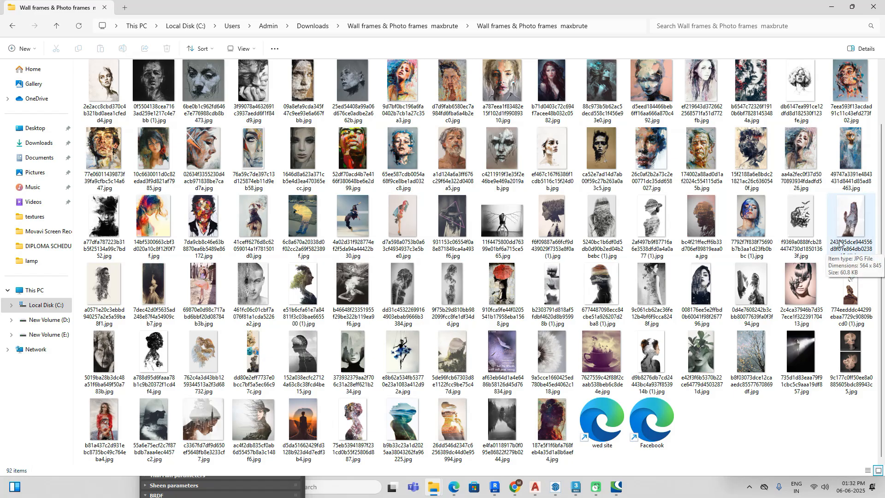
click(749, 379)
click(681, 364)
click(646, 362)
click(604, 359)
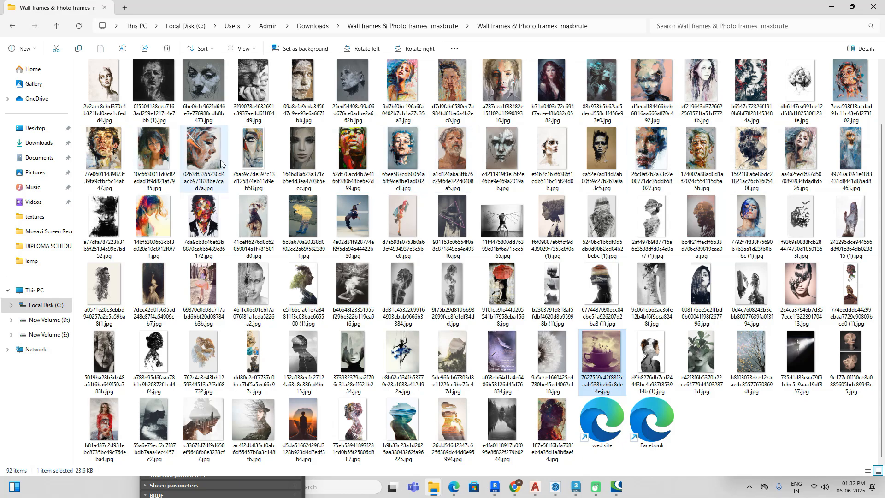
click(652, 154)
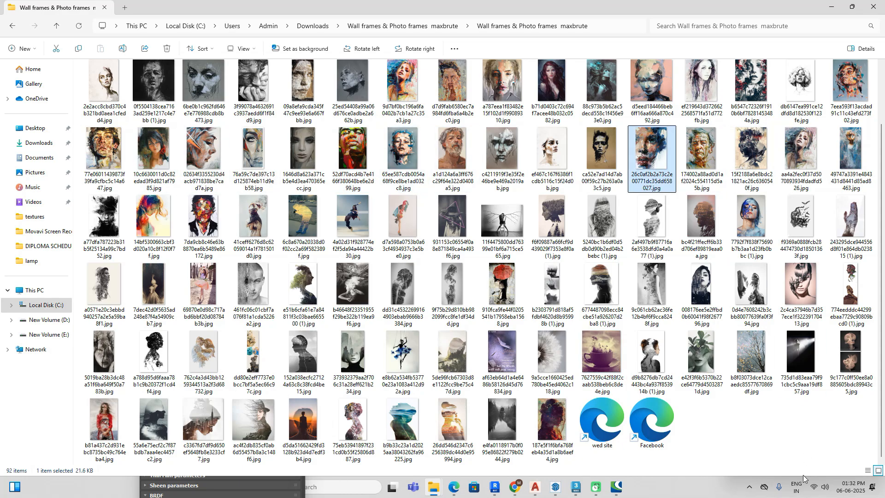
double_click(732, 19)
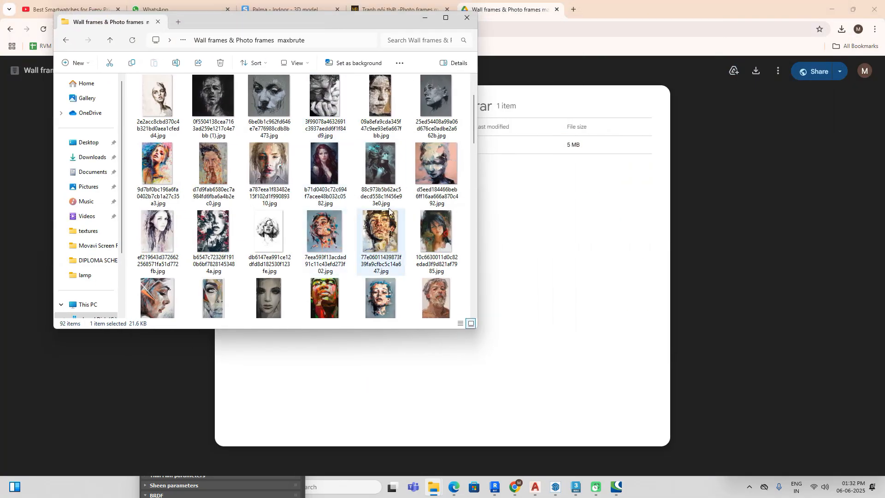
click(222, 305)
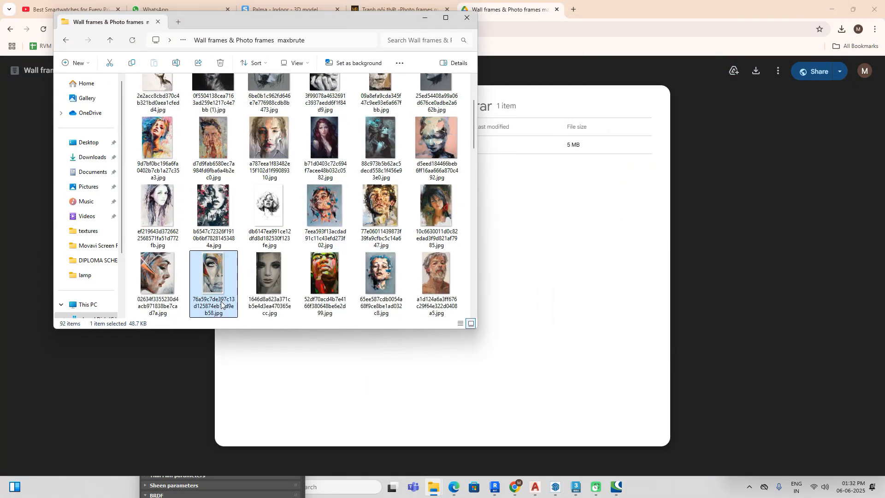
scroll(220, 290, down, 2)
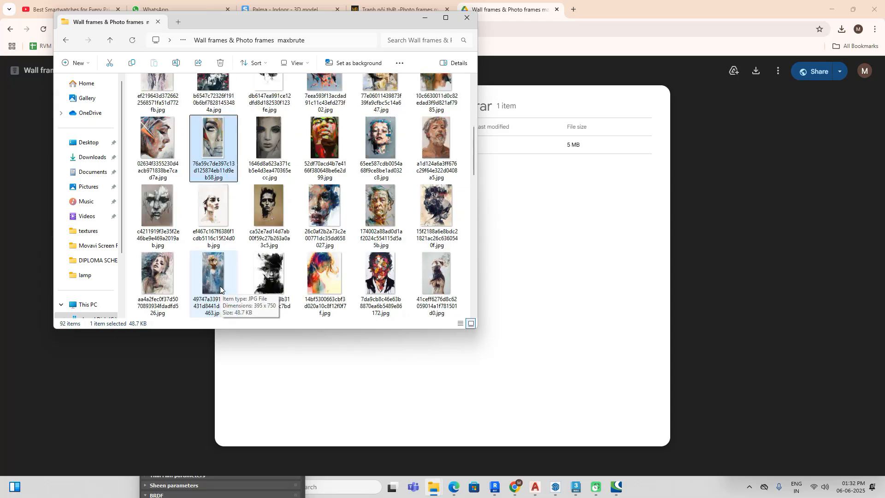
click(443, 19)
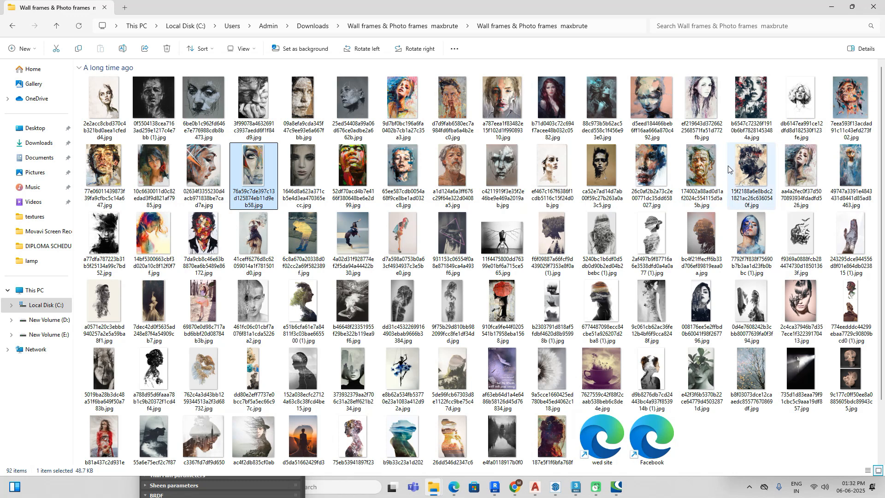
click(654, 171)
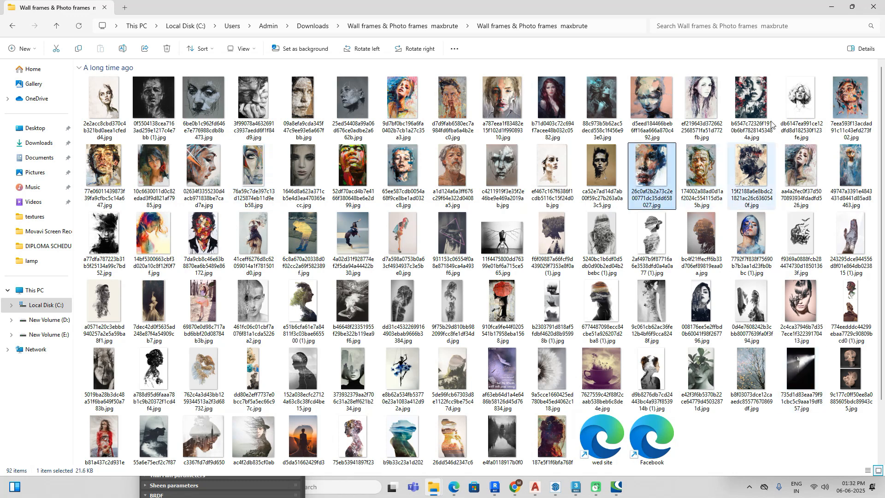
double_click(729, 9)
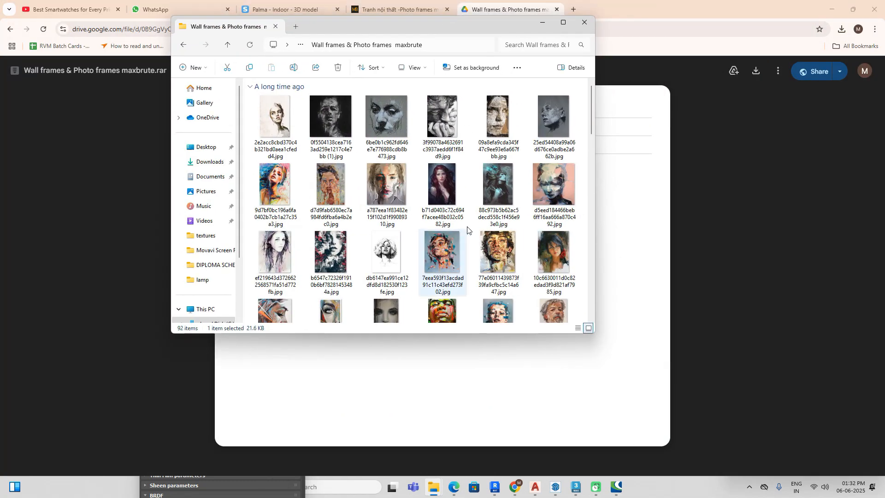
scroll(595, 209, down, 5)
scroll(579, 280, down, 5)
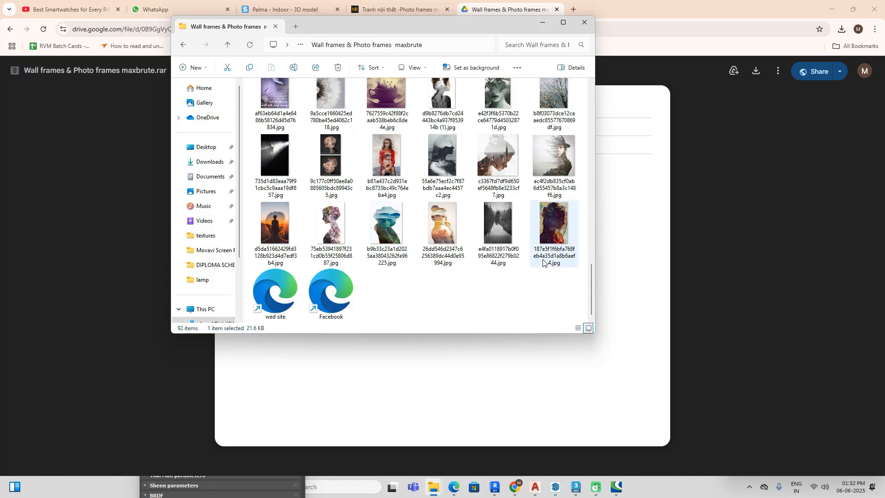
scroll(544, 261, up, 8)
scroll(543, 261, up, 3)
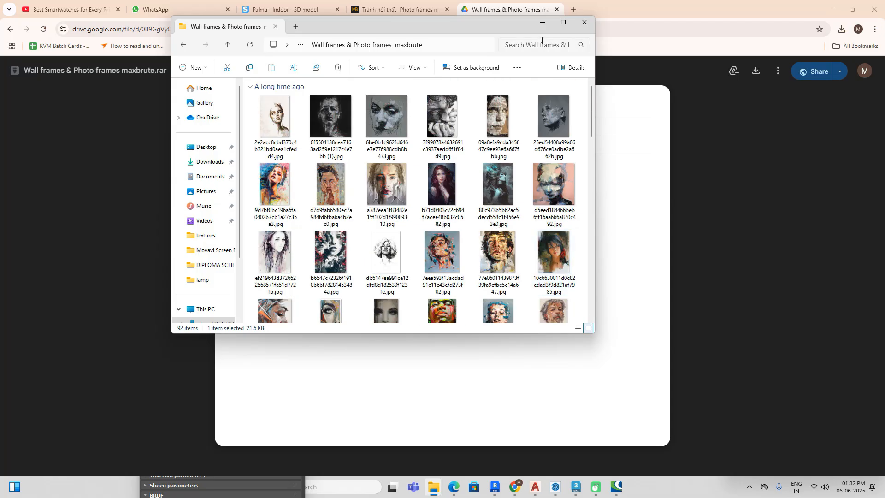
drag(530, 26, 322, 76)
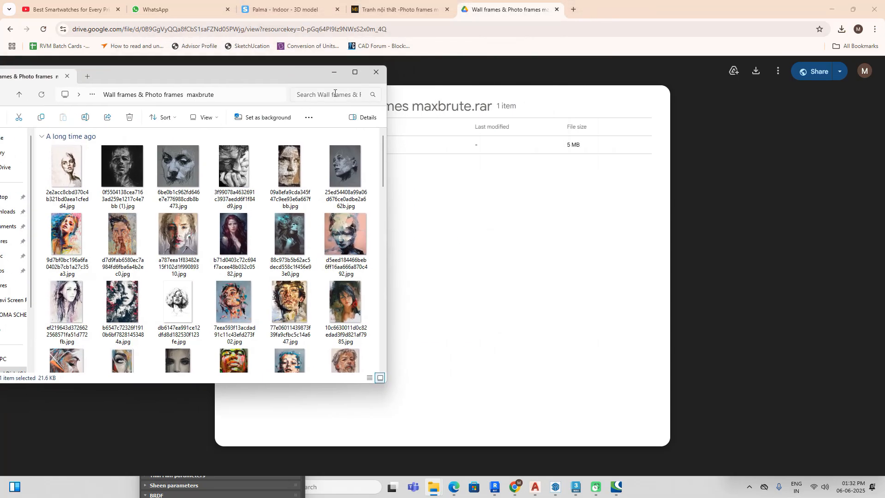
click(377, 73)
Step: Switch back to 3ds Max and browse the bitmap chooser to the Wall frames & Photo frames maxbrute images, shown as thumbnails
click(579, 492)
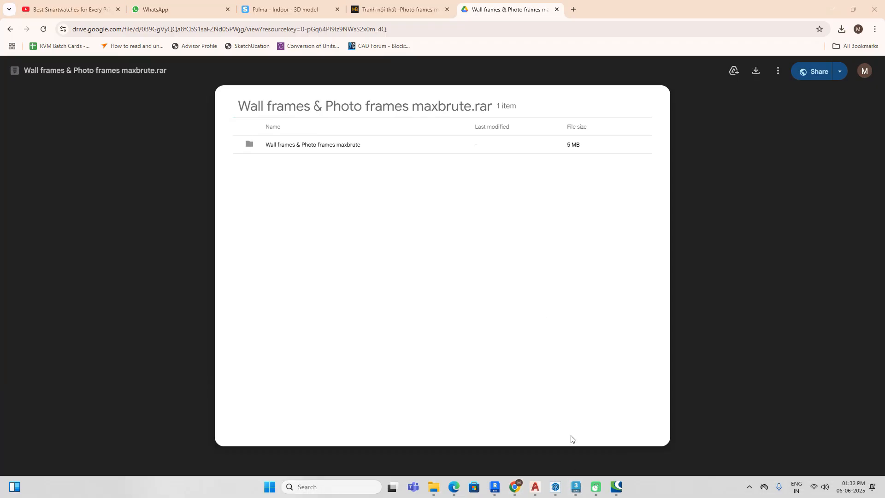
click(577, 486)
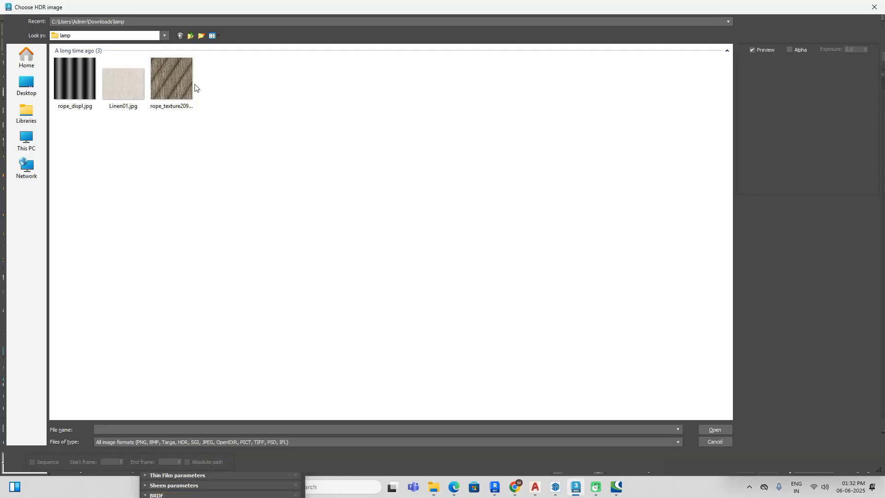
click(190, 36)
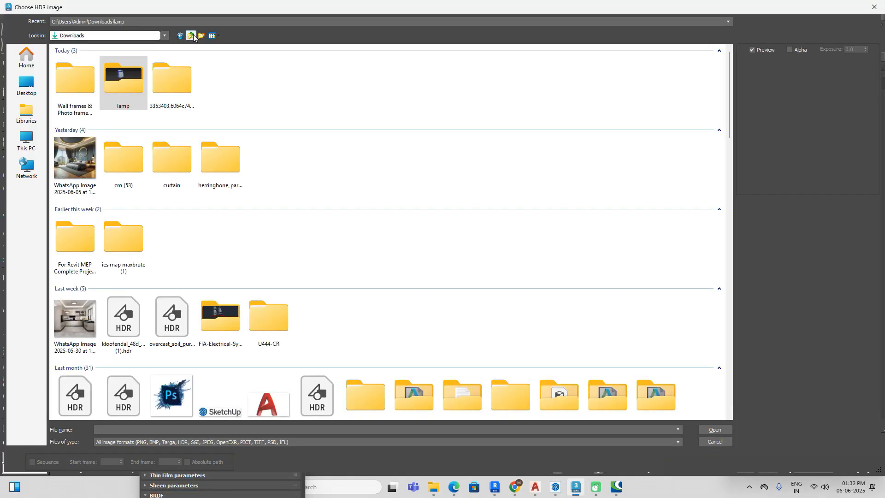
double_click(92, 90)
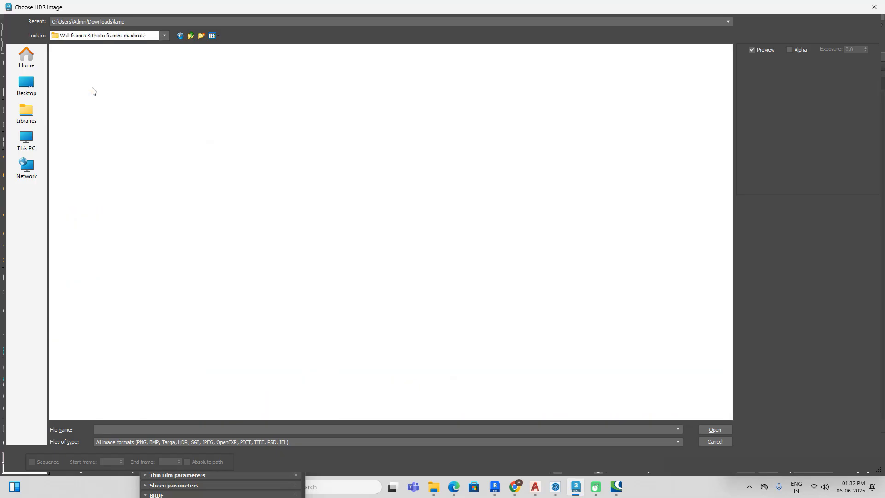
double_click(239, 70)
click(219, 36)
click(238, 58)
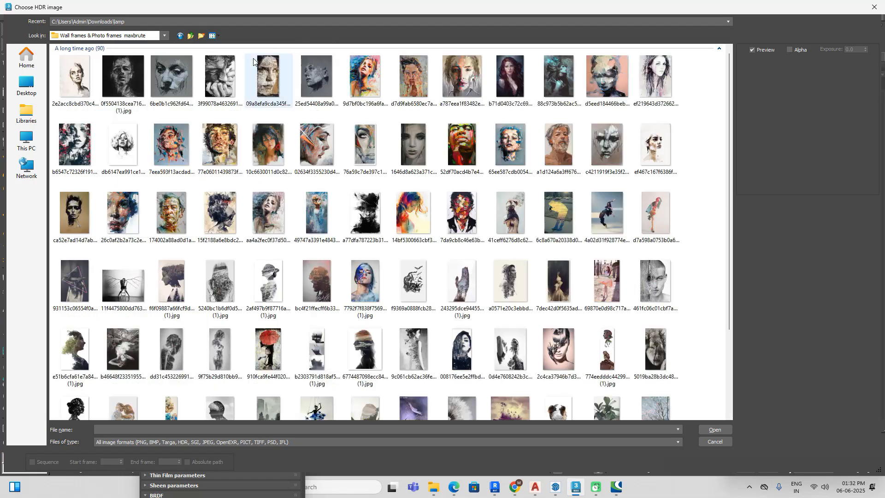
Step: Load the painted face image 26c0af2b2a73c2e00771dc35dd658027.jpg as the diffuse bitmap of the painting's ID 1 sub-material
scroll(642, 185, down, 3)
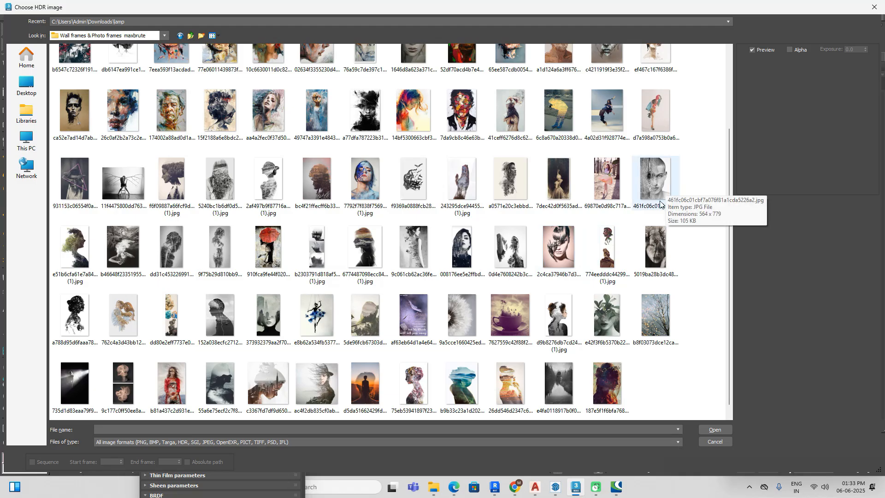
click(123, 112)
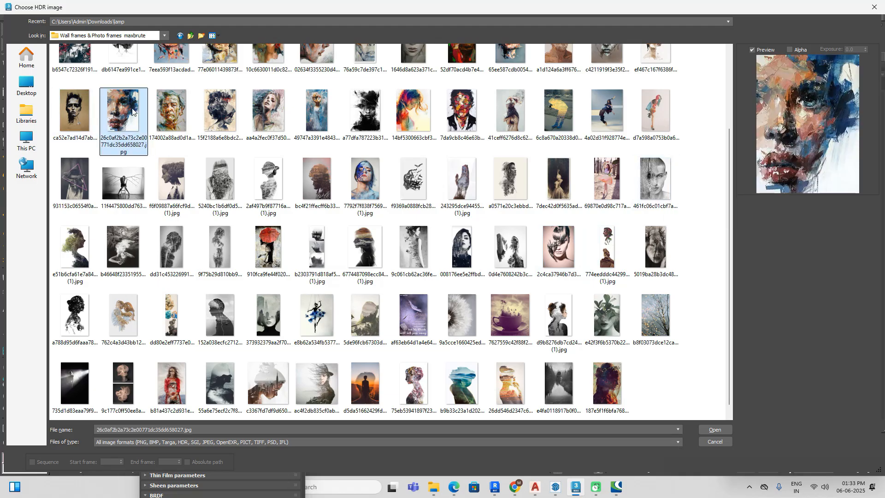
click(725, 430)
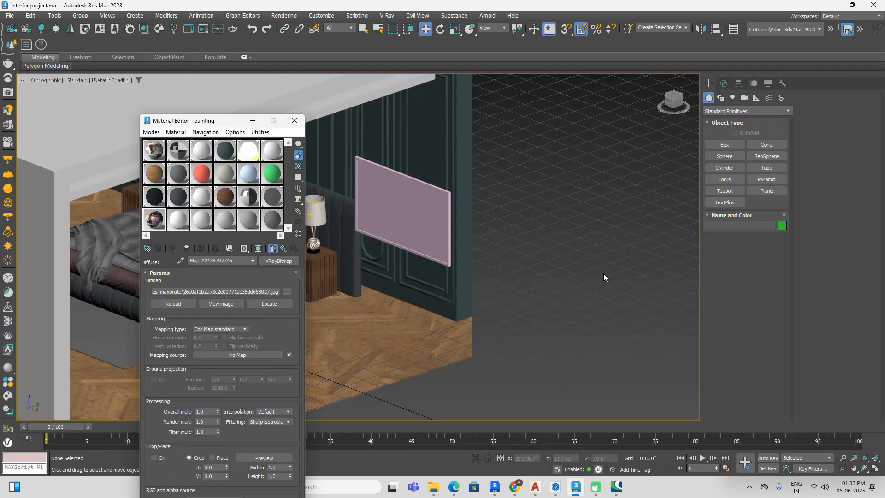
Step: Rotate the framed painting panel 90 degrees so that it hangs in portrait orientation
click(415, 218)
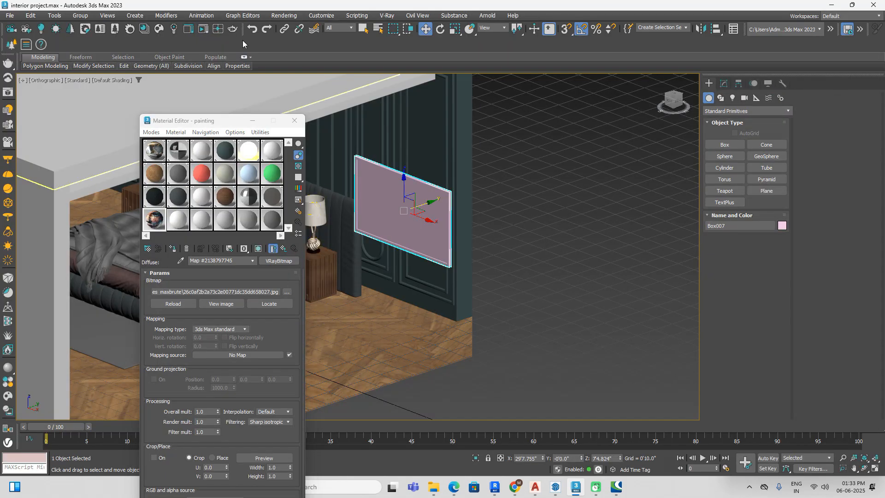
click(442, 30)
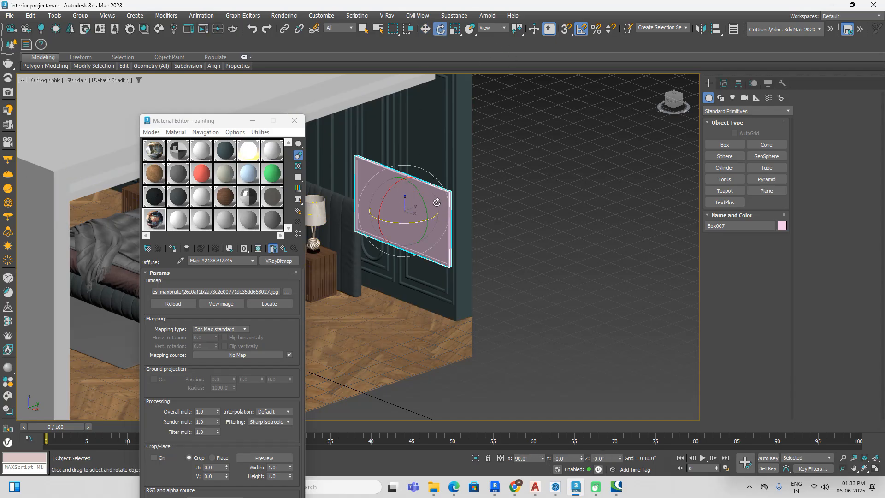
drag(422, 200, 362, 215)
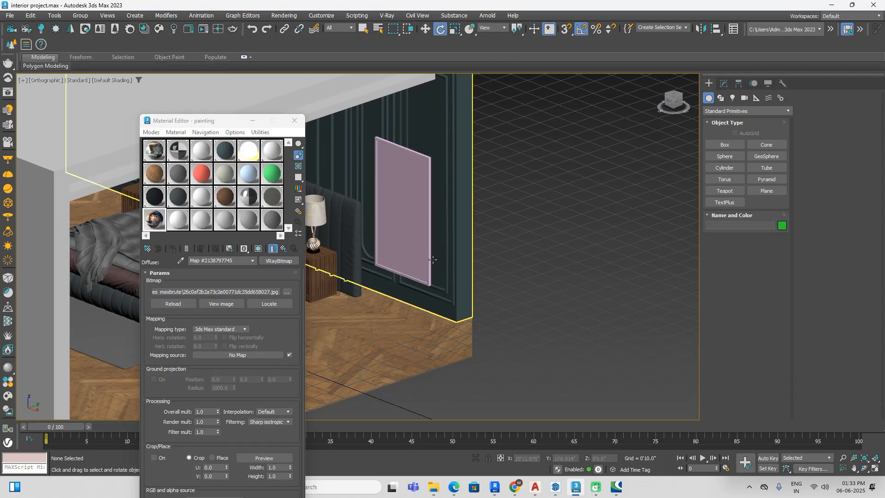
Step: Assign the painting material to the framed panel, show its map in the viewport, return to the parent material and close the Material Editor
click(177, 249)
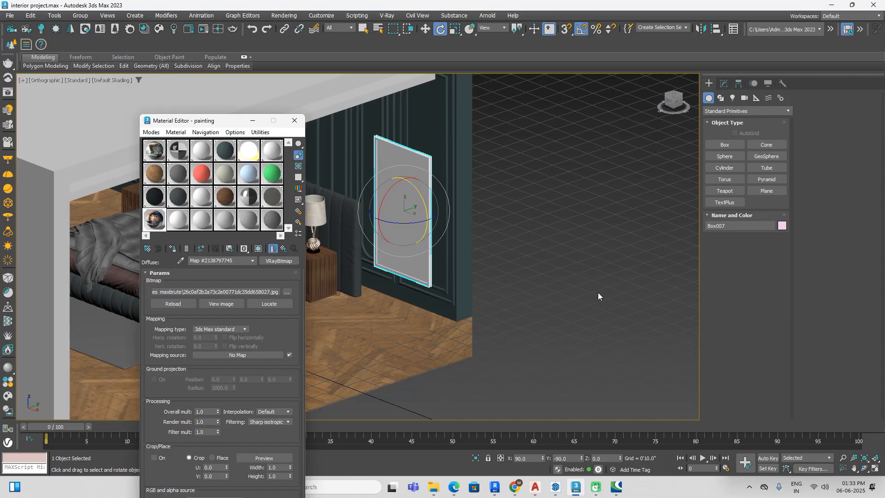
click(259, 248)
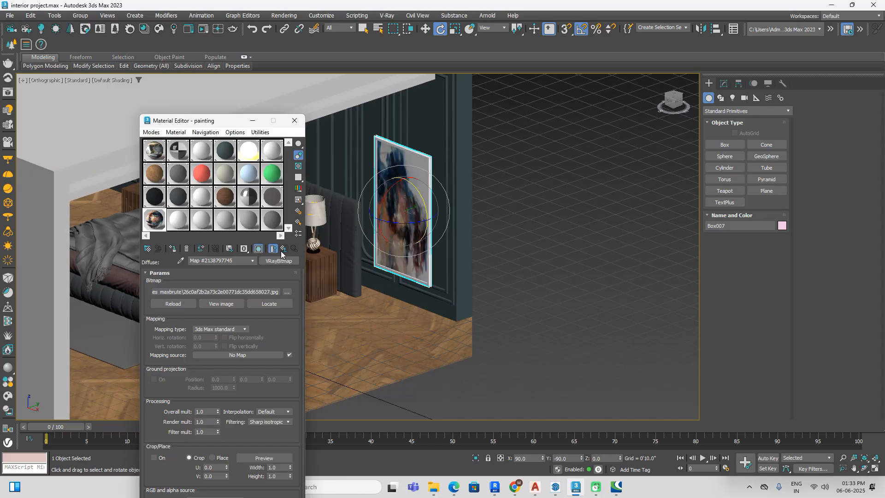
click(284, 250)
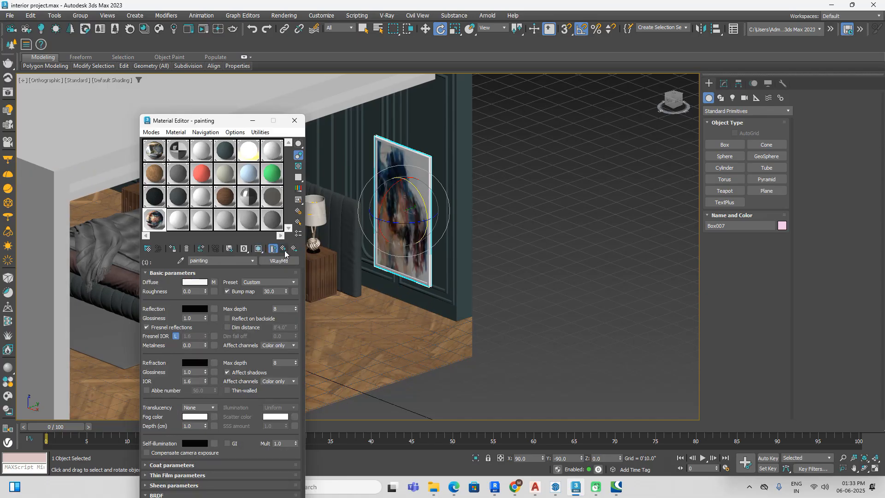
scroll(392, 221, up, 6)
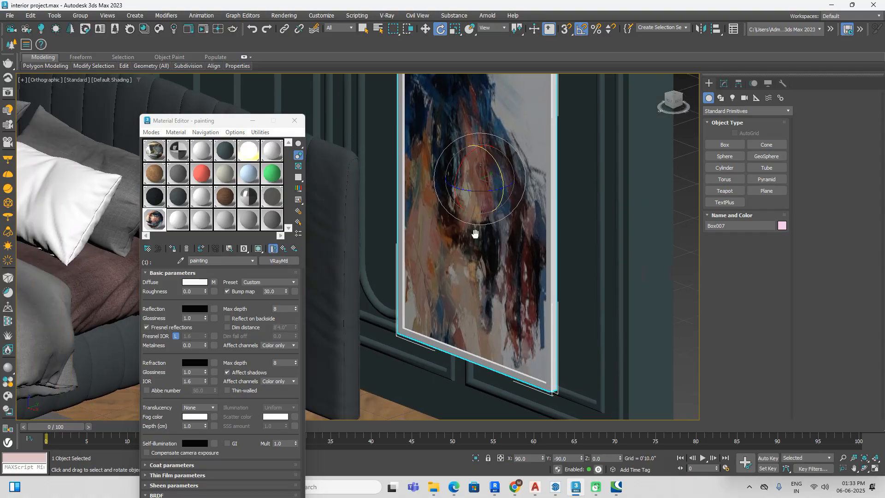
click(284, 250)
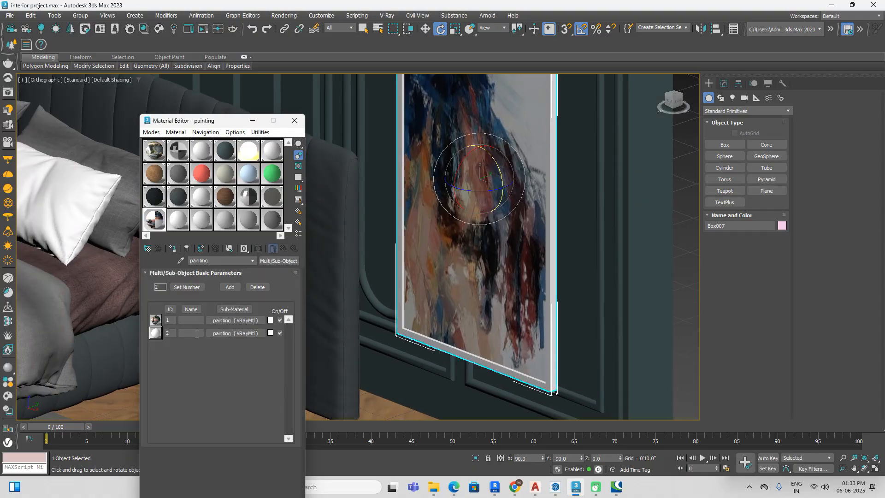
click(297, 125)
Step: Isolate the framed painting and turn the view to face its artwork
scroll(267, 178, down, 5)
click(433, 177)
scroll(335, 177, up, 5)
click(335, 176)
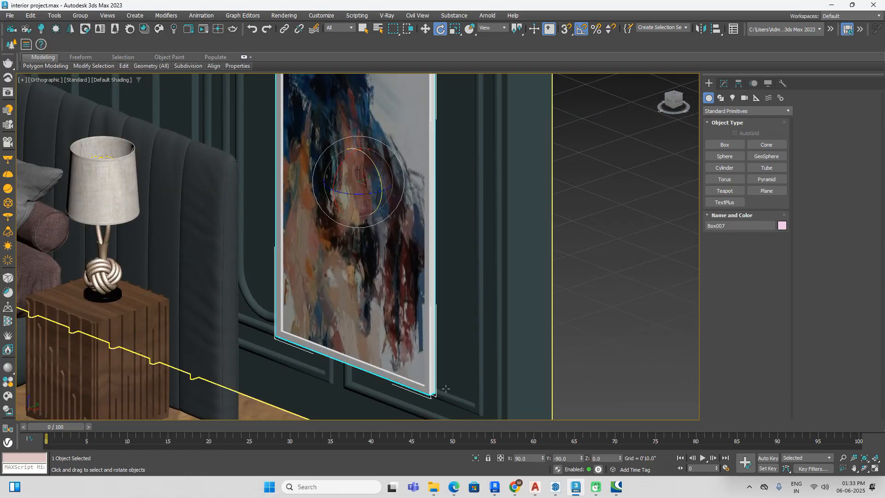
click(476, 458)
alt+middle_drag(445, 281, 486, 283)
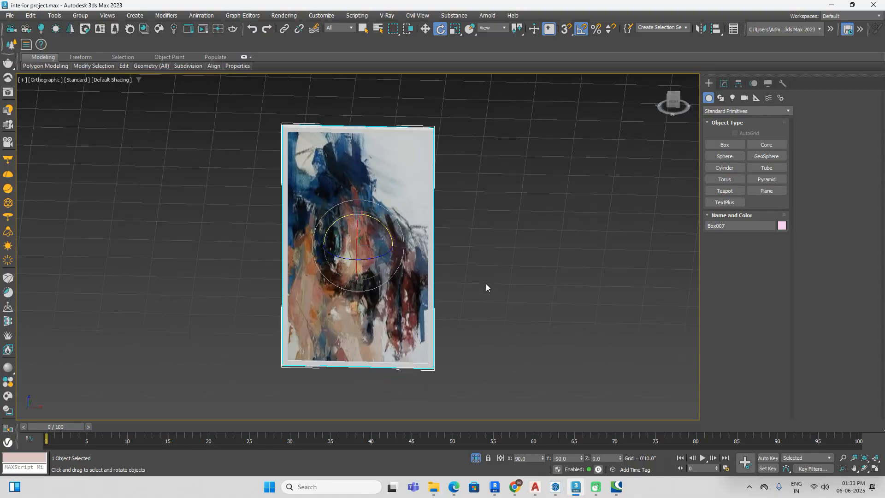
Step: Apply a UVW Map modifier to the painting and set its mapping to Box
click(725, 84)
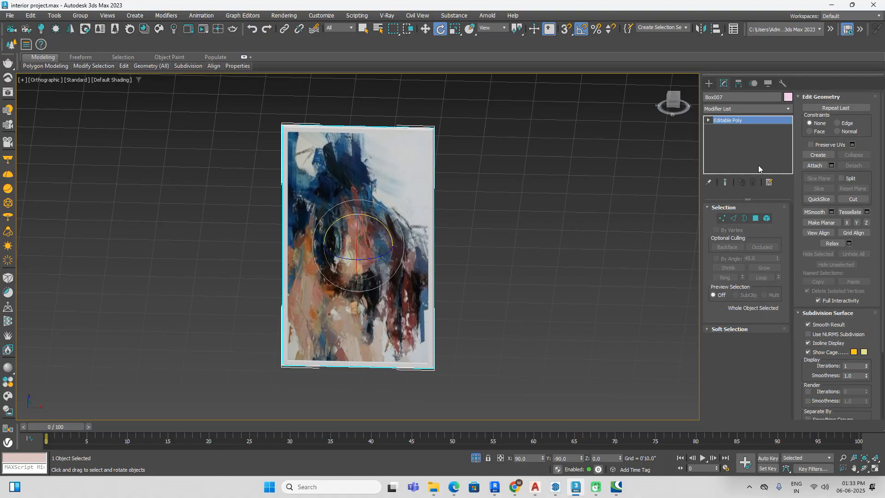
click(716, 83)
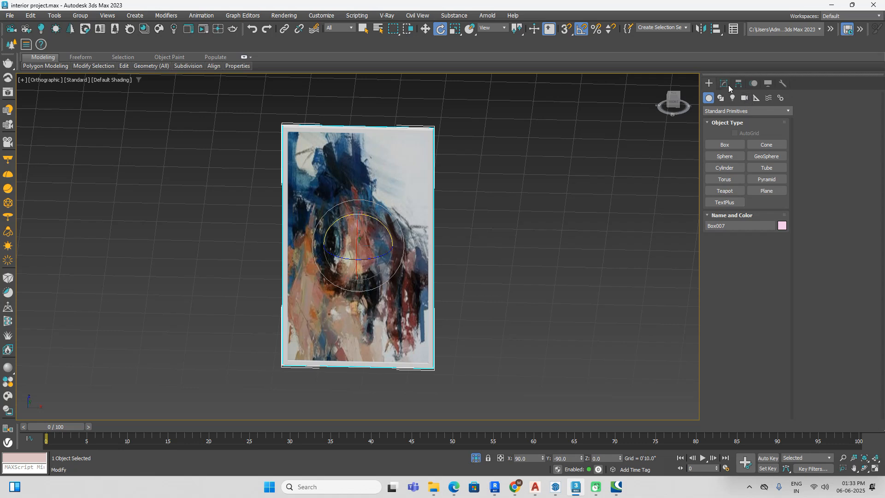
click(727, 86)
click(755, 111)
key(u)
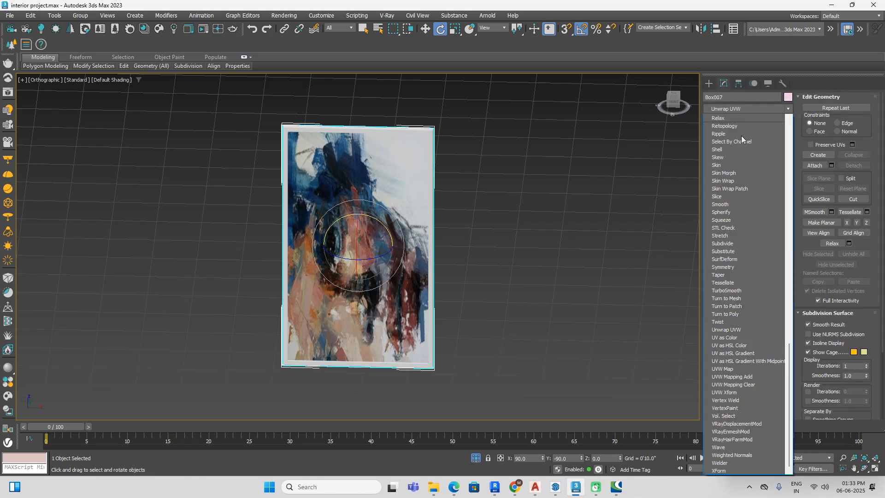
click(728, 369)
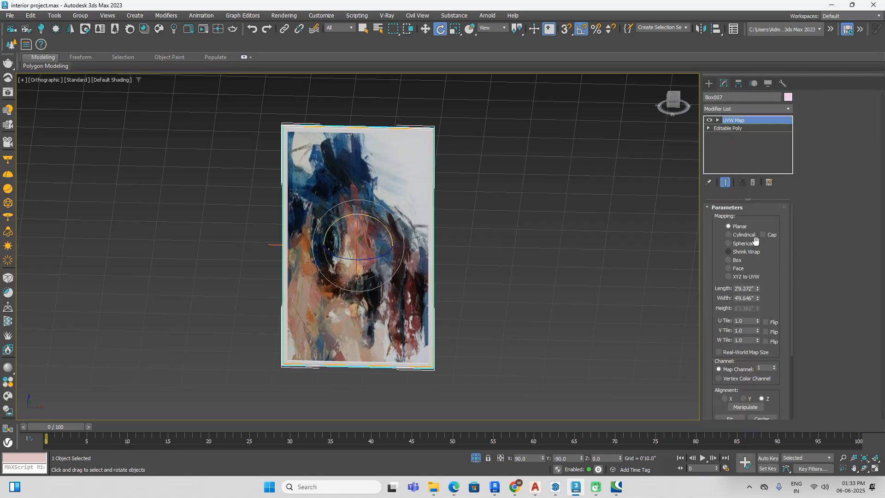
click(735, 260)
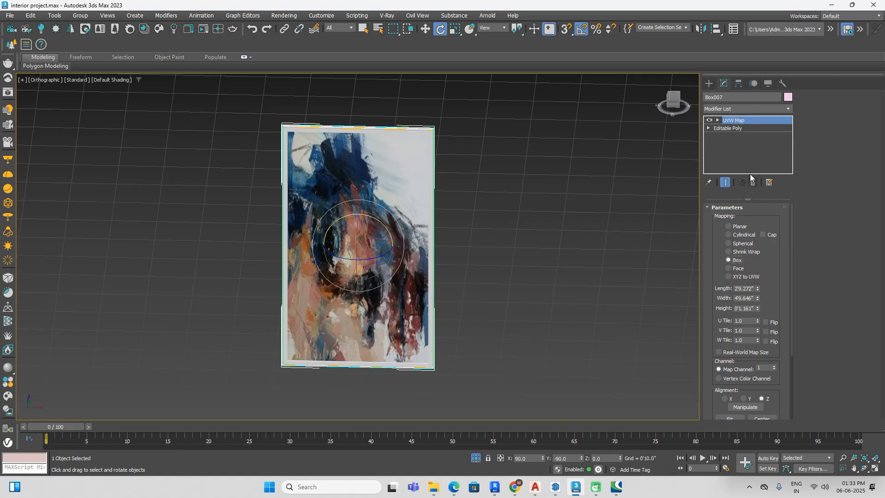
Step: Rotate the UVW Map gizmo 90 degrees and size it to length 4'9.561", width 2'8.339" and height 0'1.358"
click(718, 120)
click(733, 129)
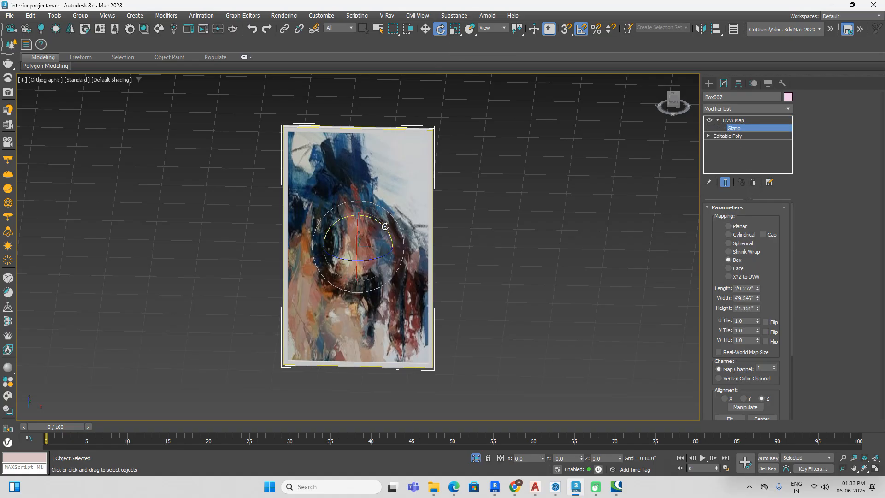
drag(383, 226, 384, 227)
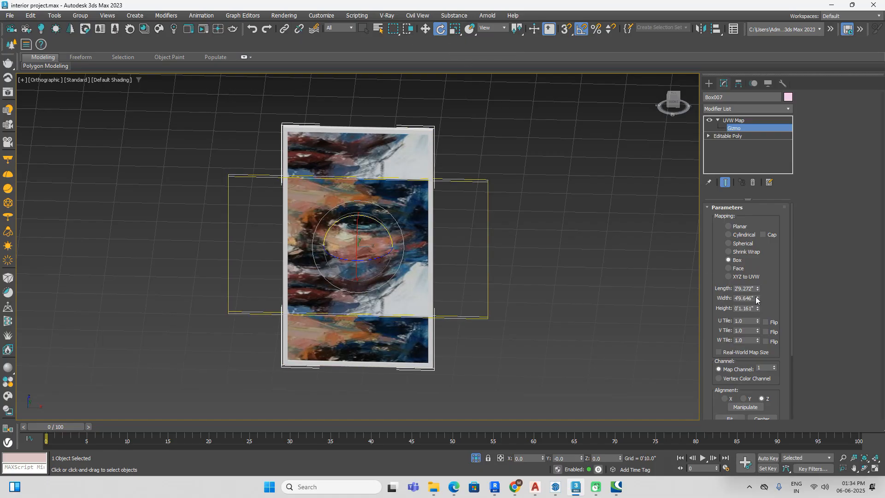
drag(757, 308, 763, 257)
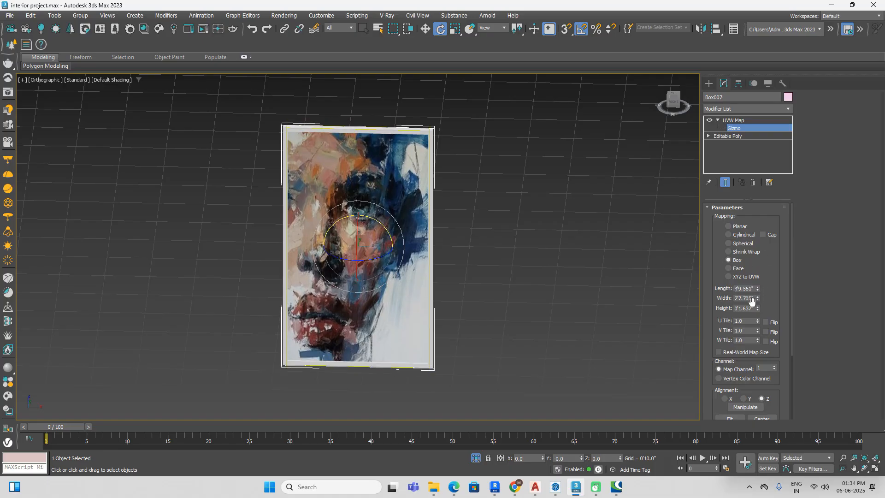
drag(759, 308, 762, 296)
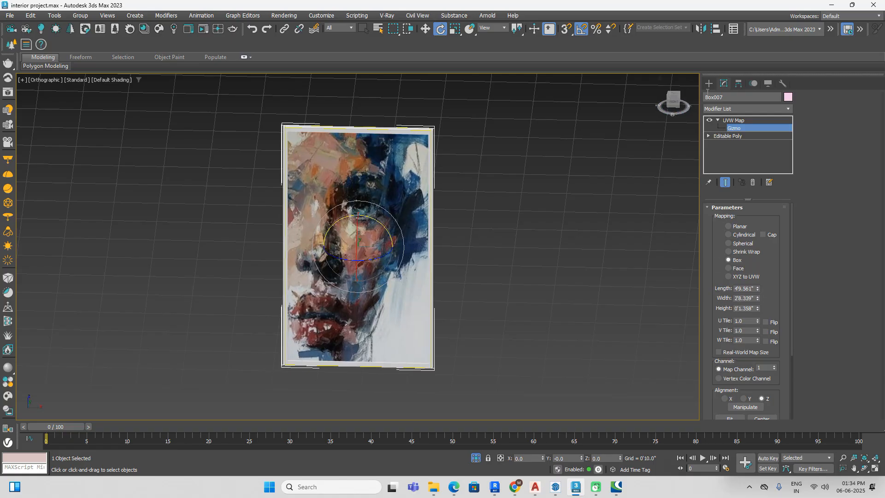
Step: Leave the gizmo editing, end the isolation to bring back the whole room and reselect the painting
click(709, 83)
click(544, 189)
scroll(544, 189, down, 5)
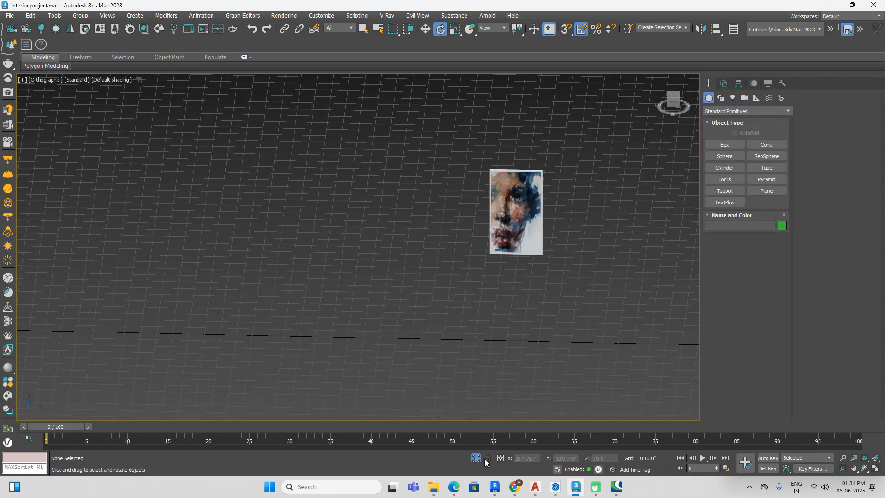
click(476, 458)
scroll(578, 231, down, 3)
click(474, 226)
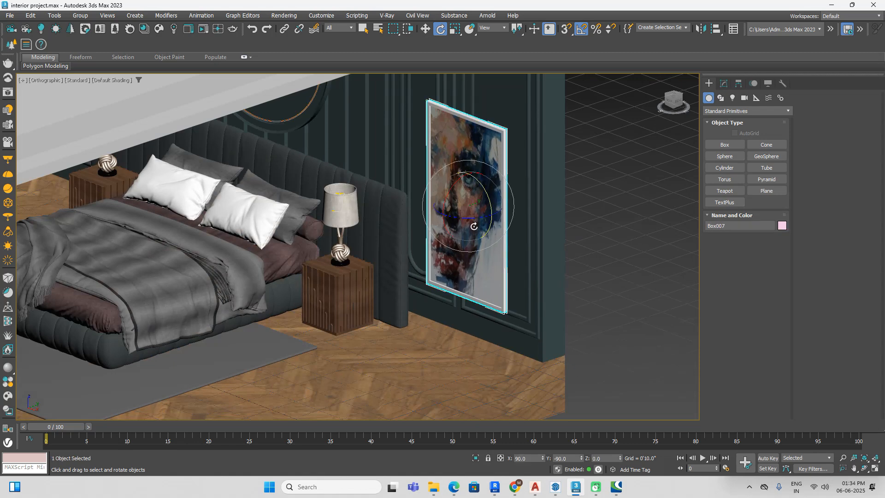
Step: In a wireframe top view, move the painting into the room's corner near the curtains, to about X 6'1.982", Y 6'10.616"
scroll(475, 225, down, 3)
click(672, 96)
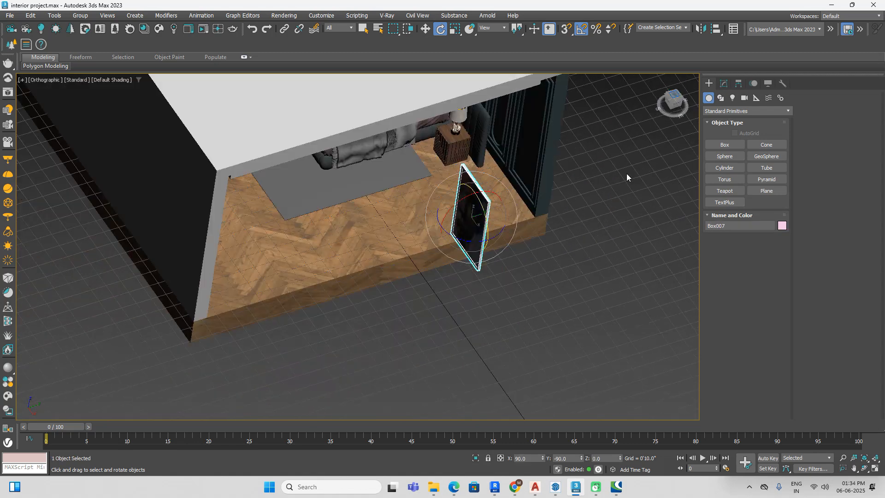
key(F3)
middle_drag(541, 220, 477, 290)
key(w)
drag(436, 318, 459, 155)
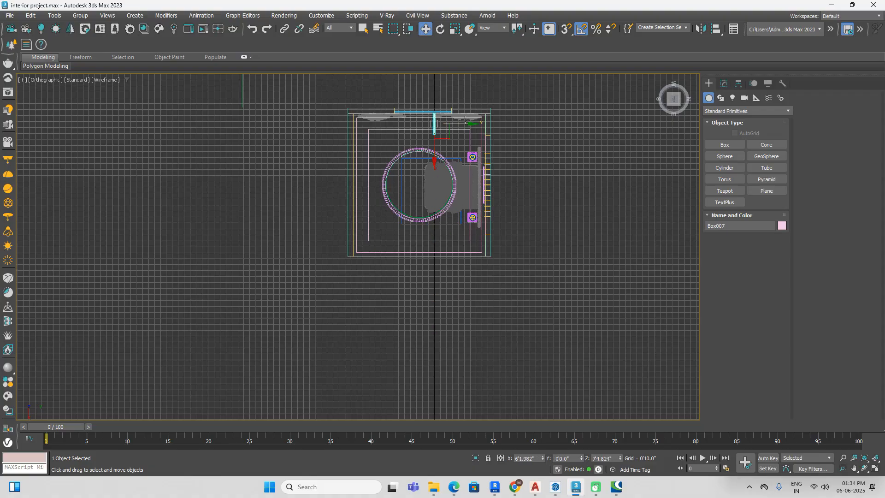
scroll(465, 121, up, 4)
drag(407, 130, 547, 154)
Step: In the front view, lower the painting to about Z 4'7.933" within the tall wall panel and scale it uniformly to about 73 percent
alt+middle_drag(538, 313, 660, 153)
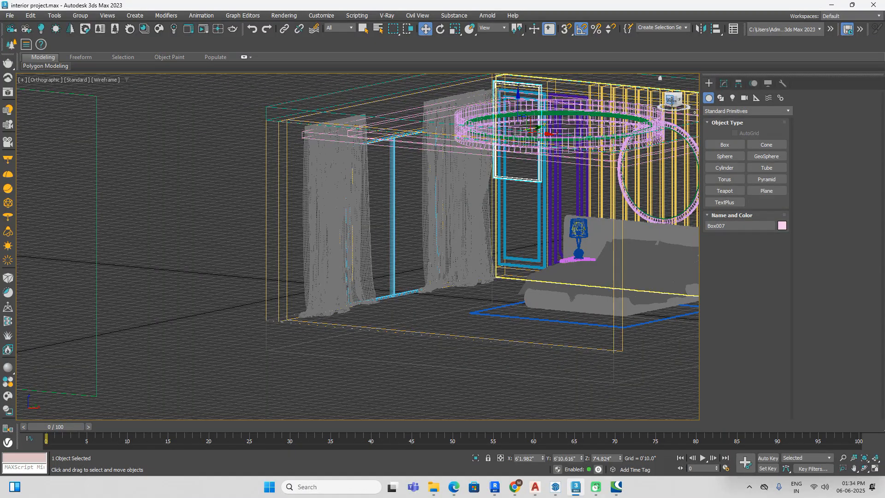
click(672, 101)
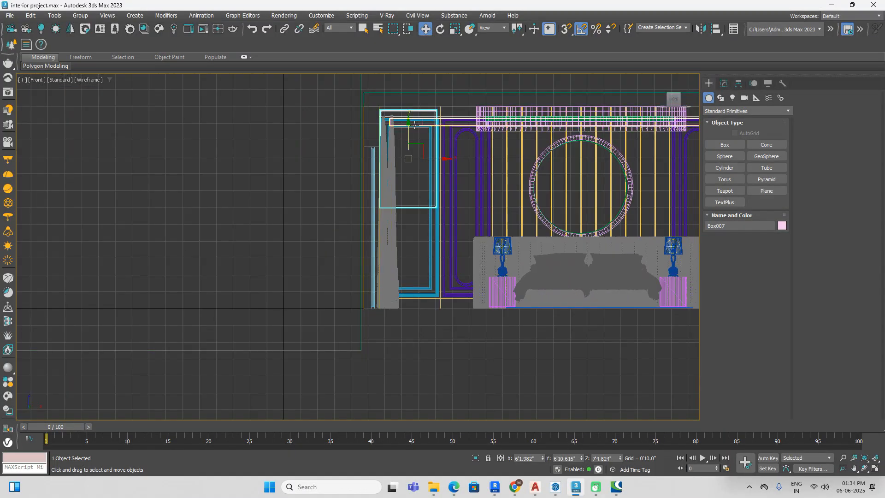
drag(415, 138, 417, 194)
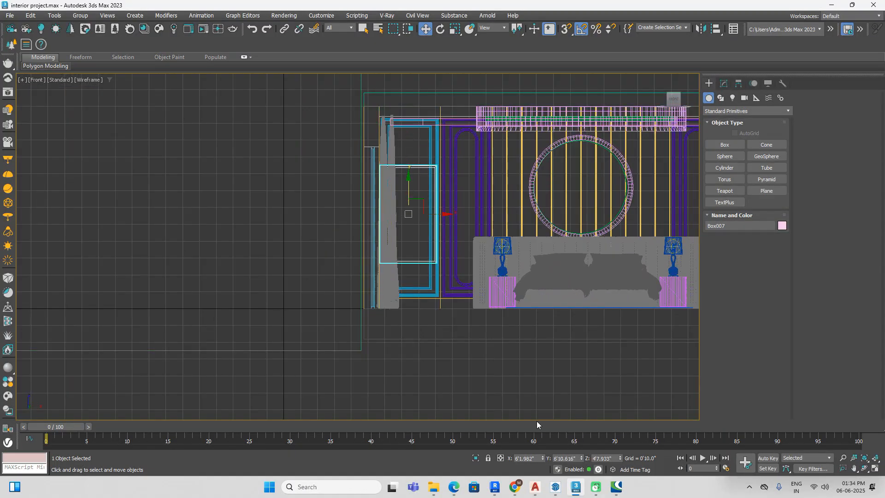
click(455, 29)
drag(415, 204, 414, 230)
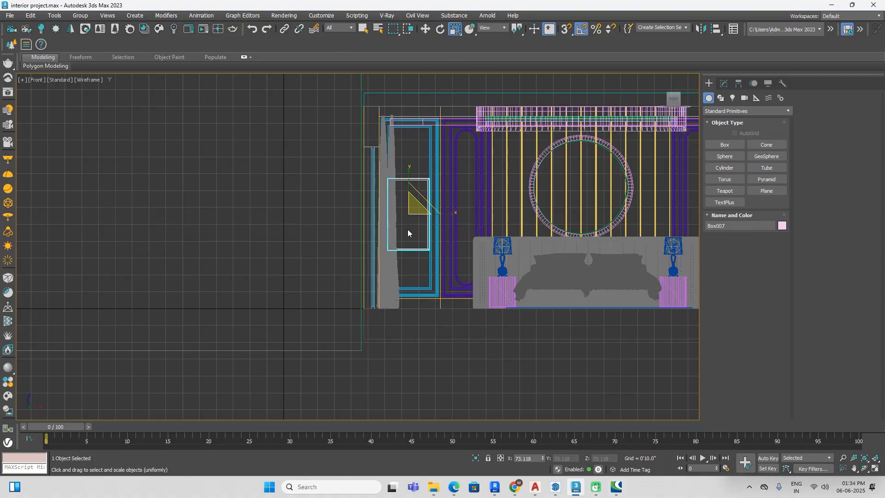
Step: In a top view, move the painting closer to the panelled headboard wall, to about Y 7'1.225", and restore the shaded display
alt+middle_drag(559, 255, 489, 263)
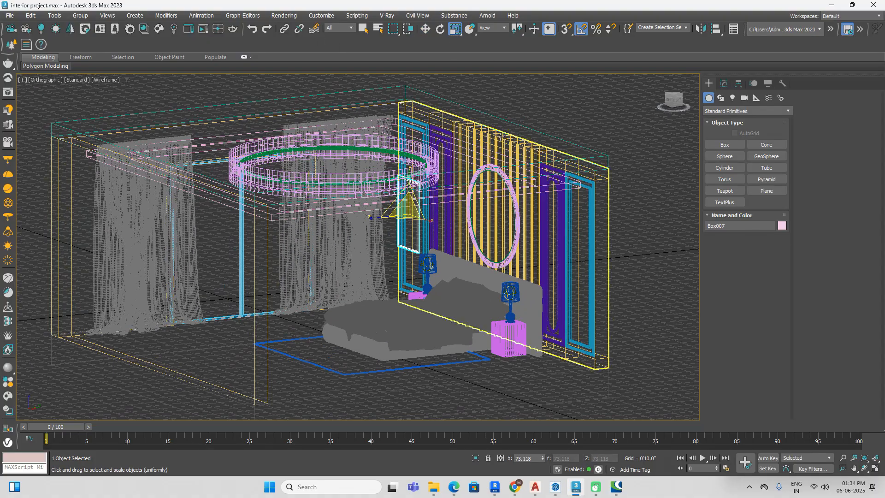
click(673, 96)
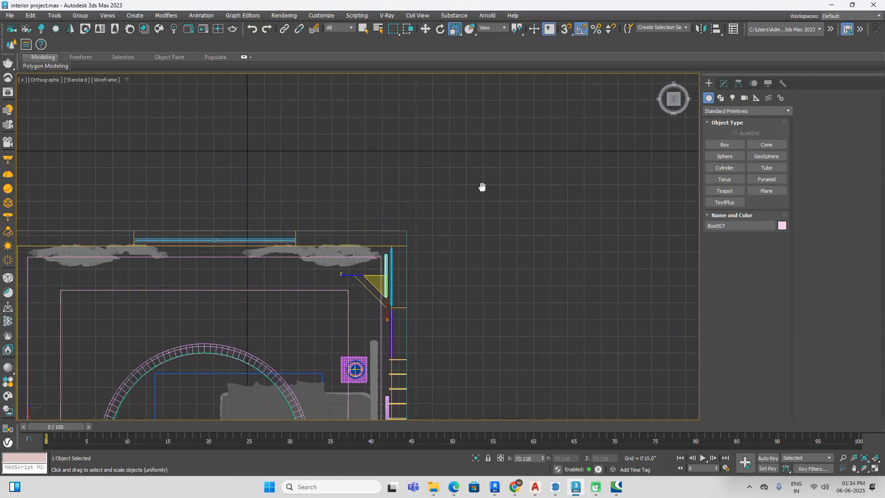
scroll(421, 218, up, 4)
key(w)
drag(411, 239, 431, 245)
mouse_move(430, 252)
alt+middle_down()
mouse_move(469, 230)
mouse_move(472, 209)
alt+middle_up()
scroll(472, 209, down, 5)
key(F3)
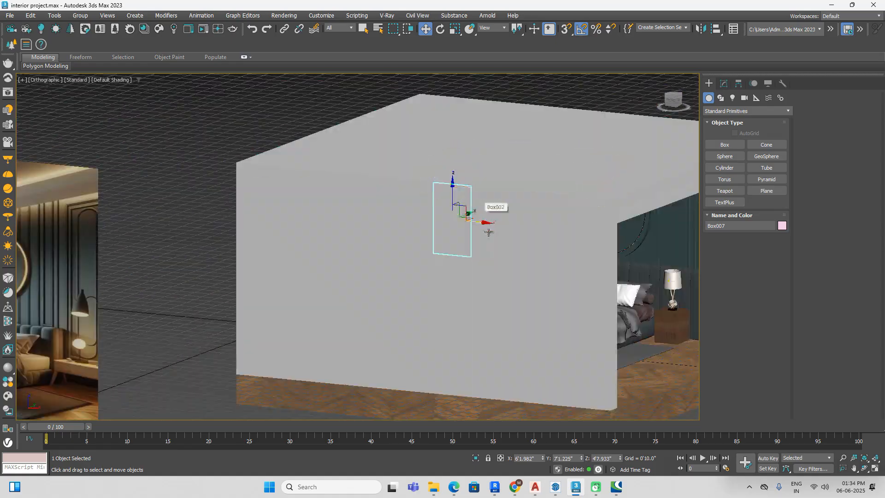
Step: Deselect the painting and delete the reference image plane standing beside the room
scroll(489, 231, down, 6)
alt+middle_drag(589, 294, 555, 296)
click(491, 307)
alt+middle_drag(491, 307, 494, 308)
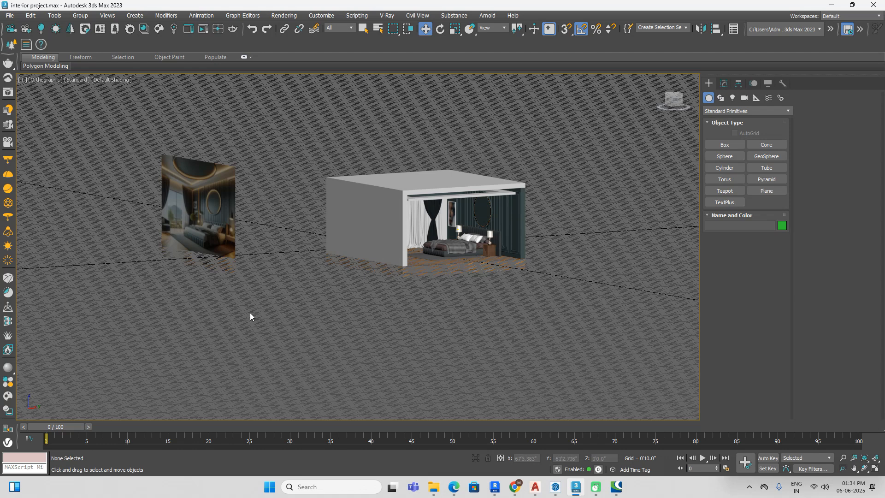
click(207, 229)
key(Delete)
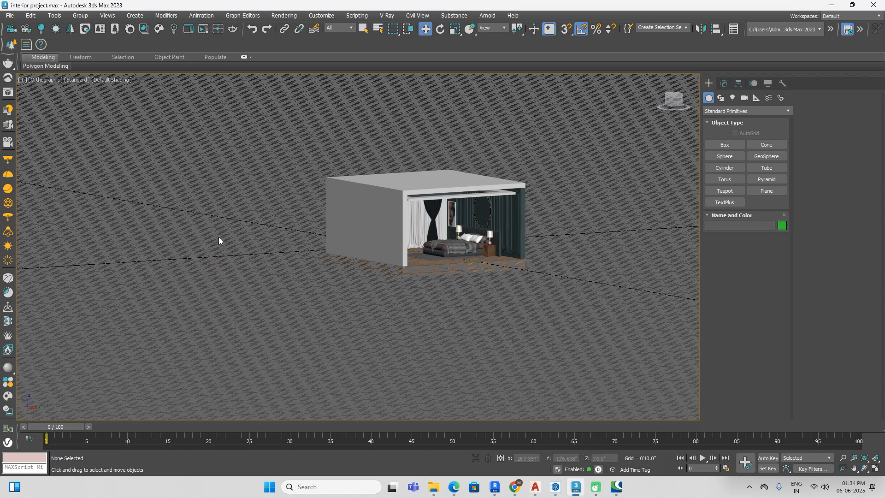
drag(672, 100, 676, 138)
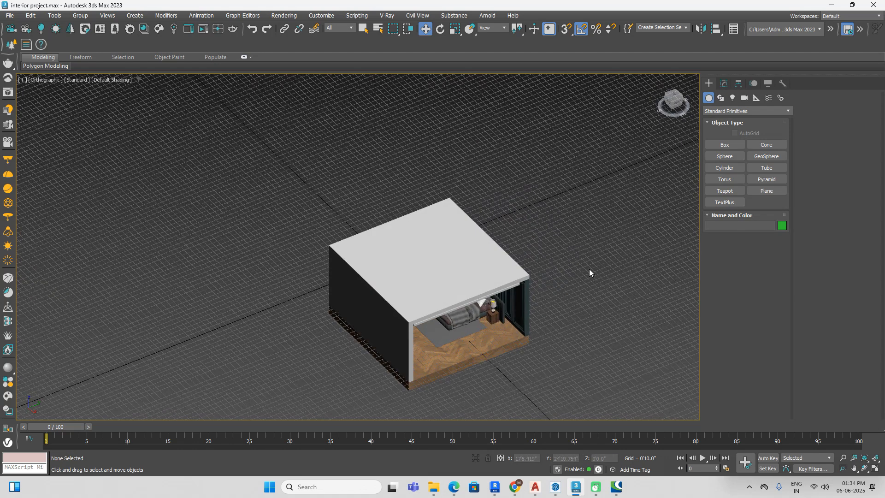
Step: Switch to File Explorer, extract 42038.526db9dad32bb.rar in Downloads to its own folder and open that folder
mouse_move(435, 490)
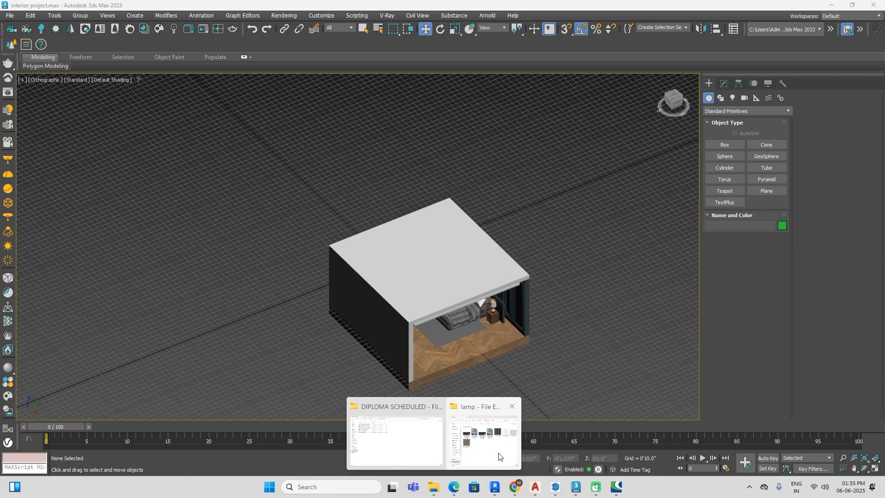
click(495, 456)
click(120, 64)
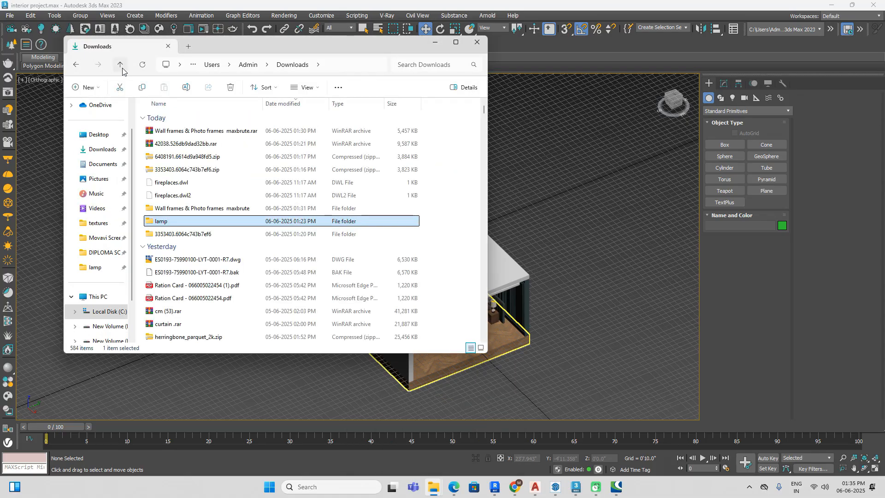
click(211, 144)
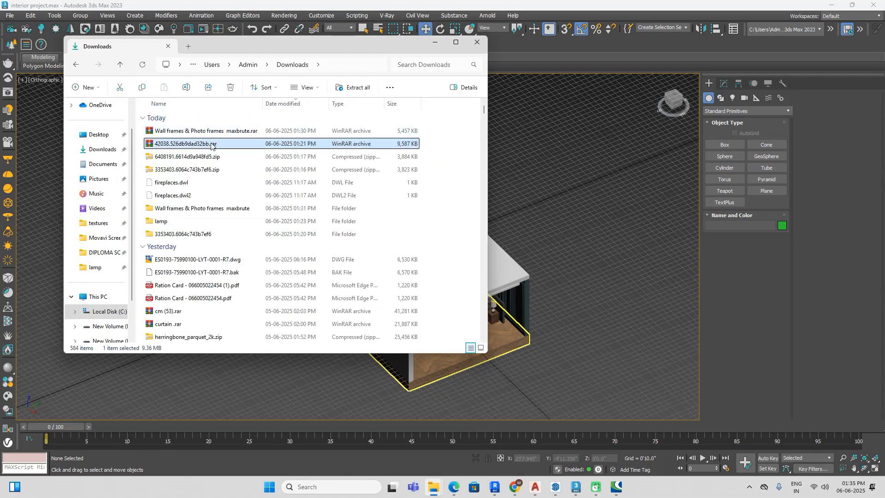
right_click(211, 146)
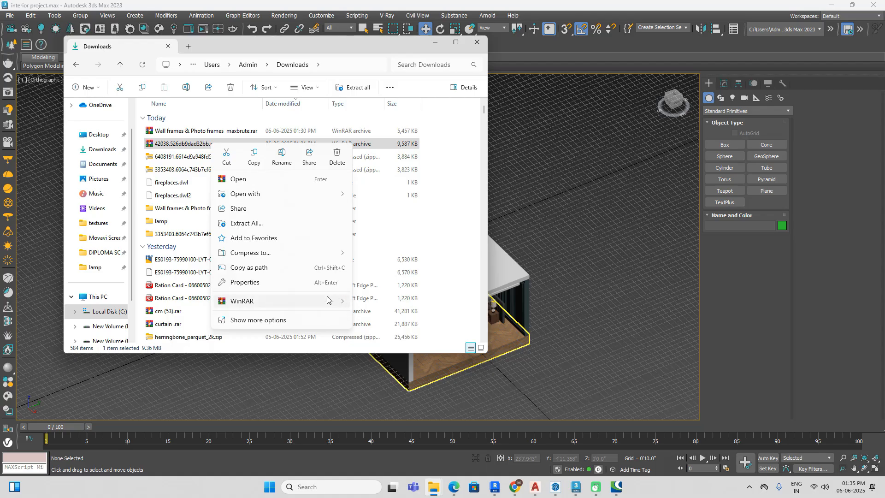
mouse_move(327, 300)
click(398, 333)
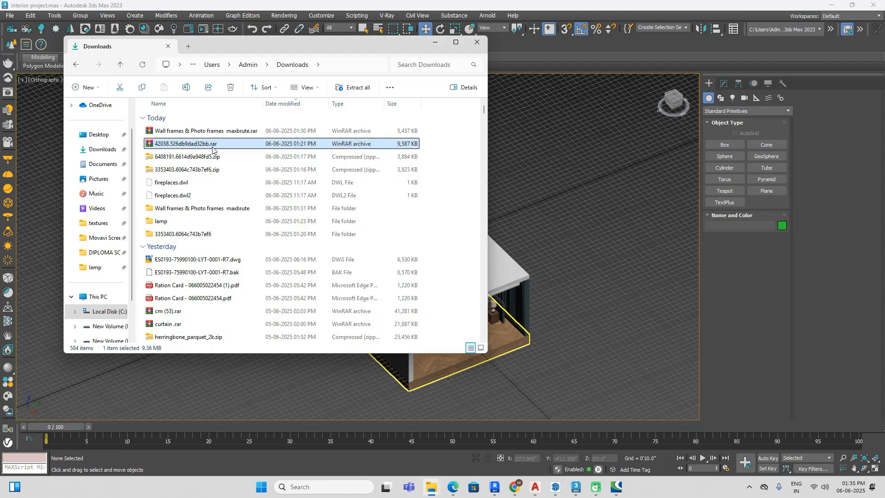
double_click(196, 247)
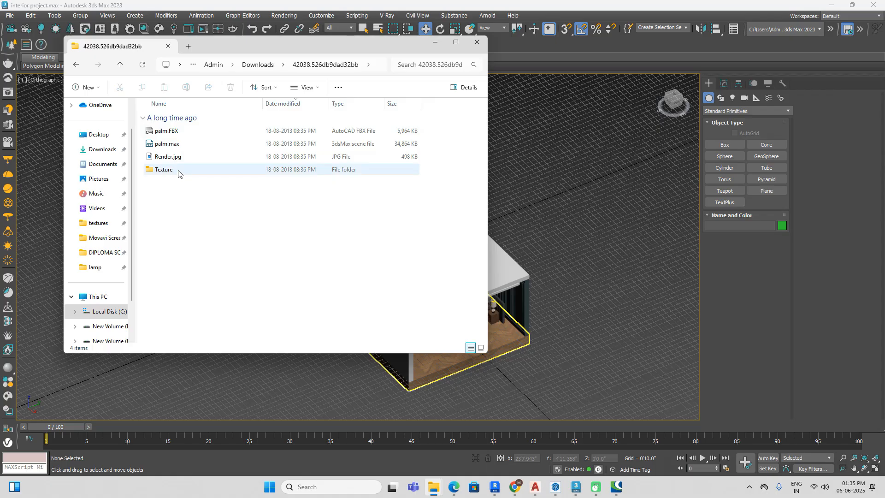
Step: Switch back to 3ds Max and start adding a new external files path in the project paths configuration
click(577, 488)
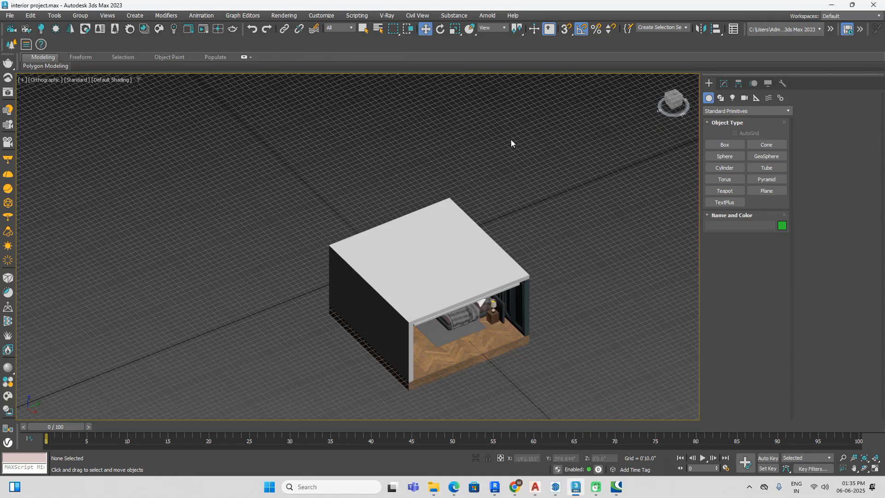
key(m)
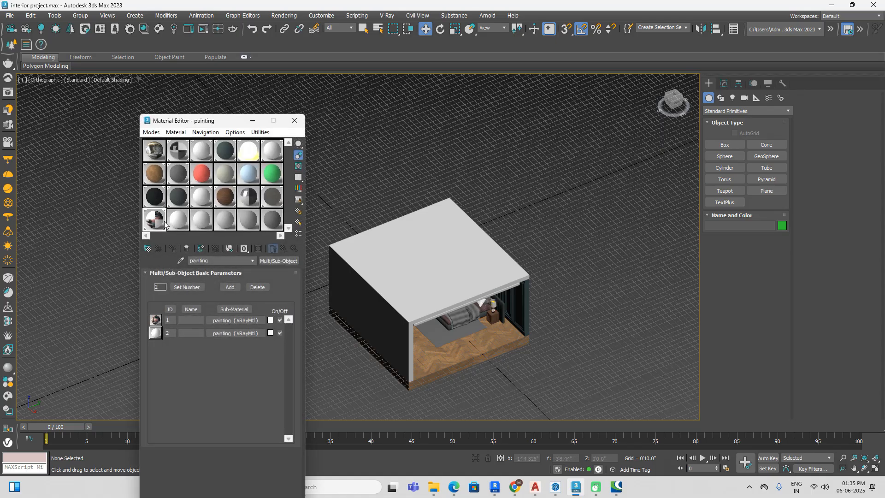
click(179, 226)
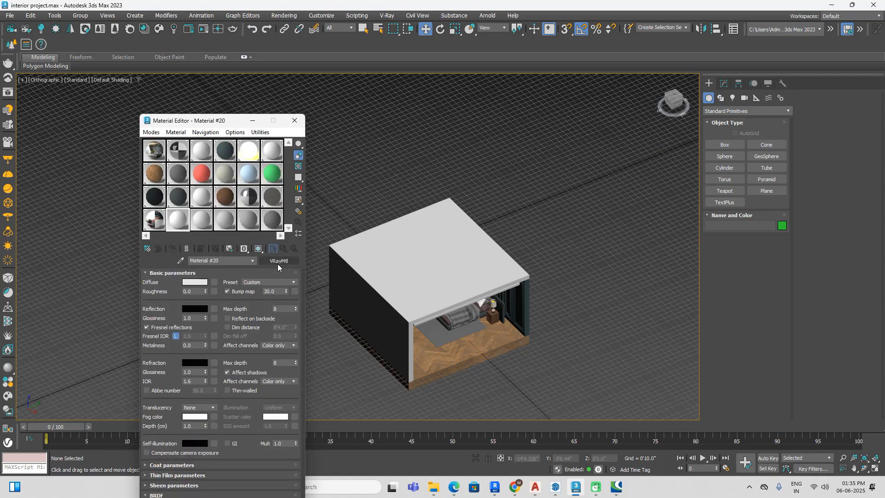
click(336, 17)
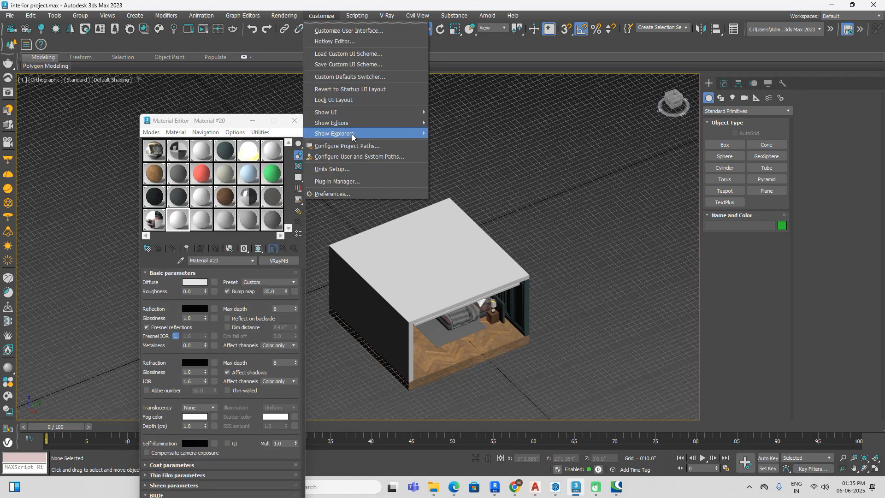
click(353, 145)
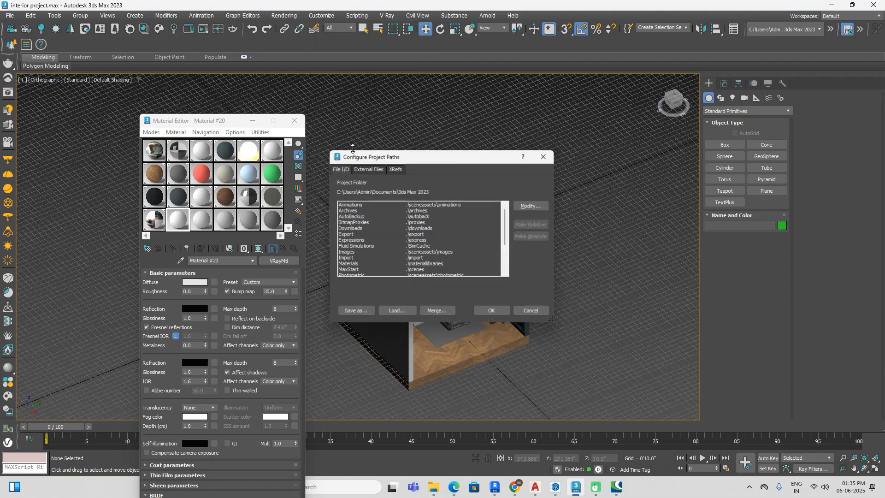
click(381, 168)
click(540, 215)
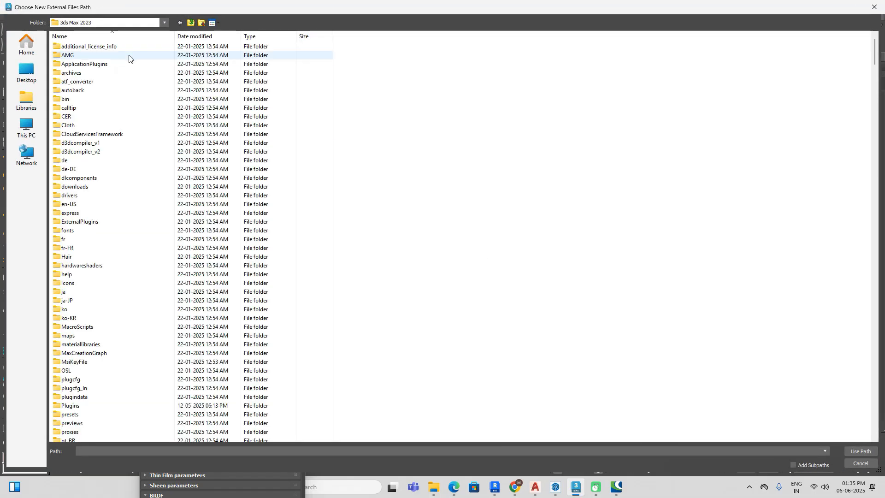
Step: Add Downloads\42038.526db9dad32bb\Texture as an external files path, confirm the project paths and close the Material Editor
click(26, 71)
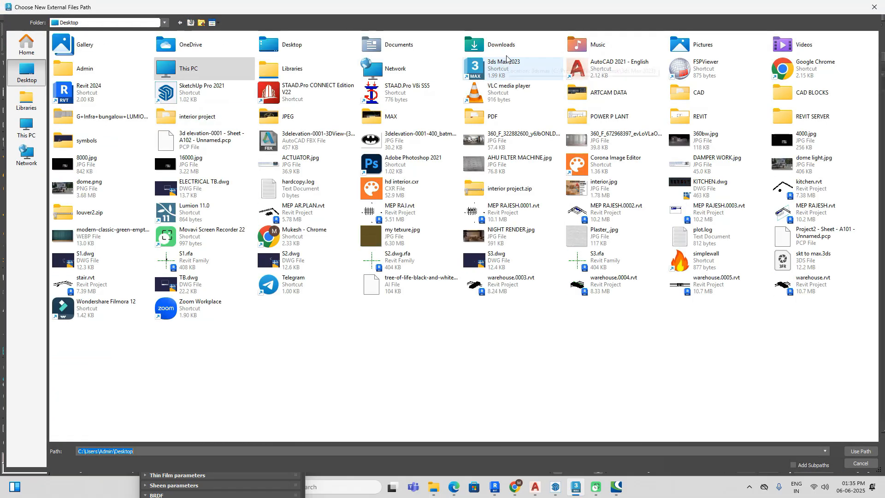
double_click(506, 51)
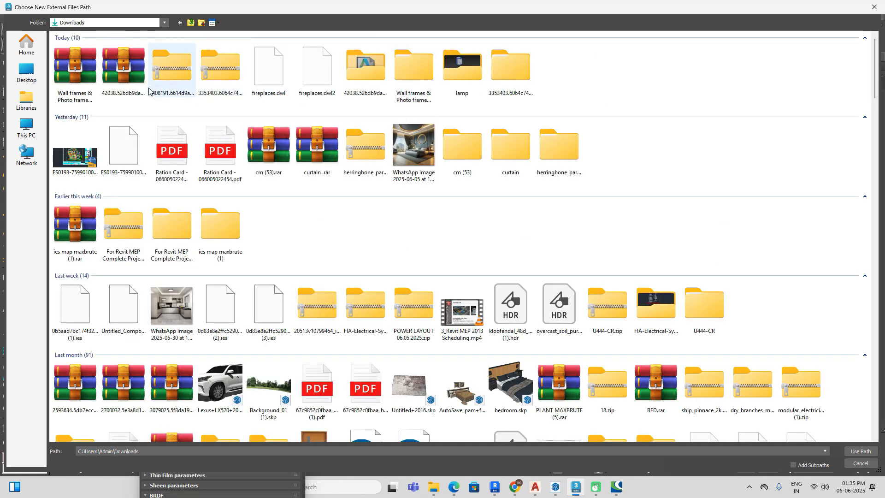
click(130, 94)
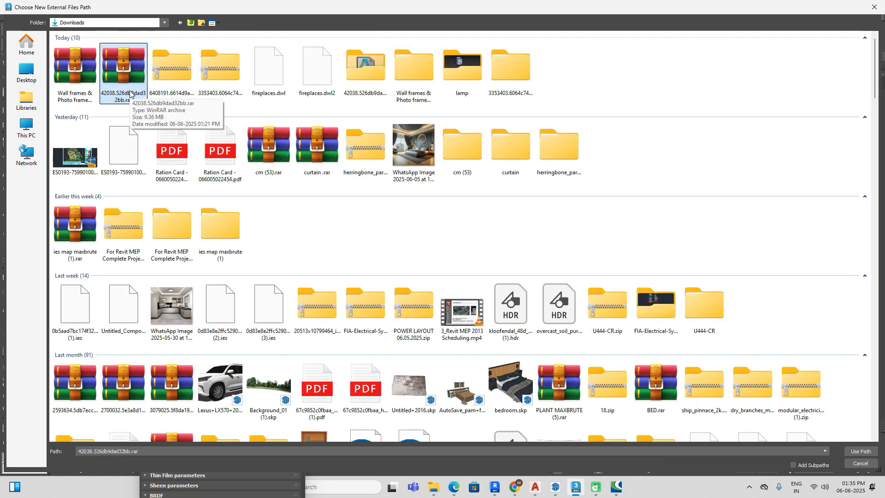
double_click(367, 87)
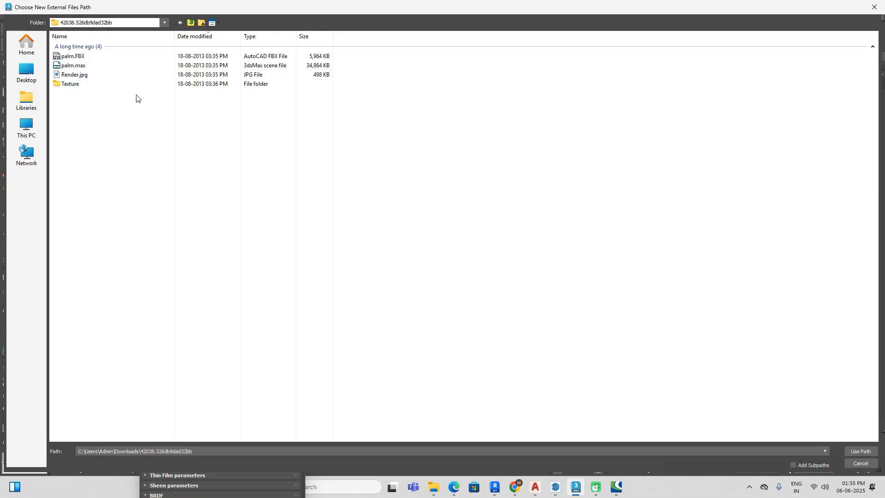
double_click(138, 85)
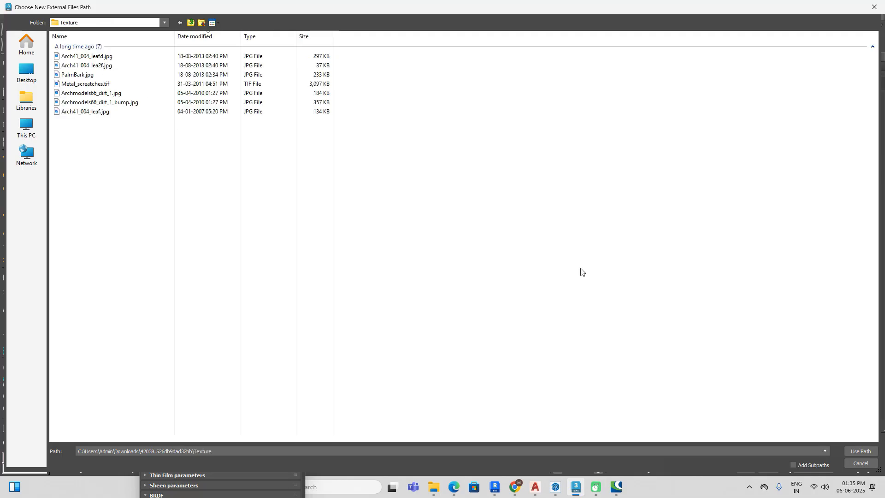
click(860, 452)
click(492, 311)
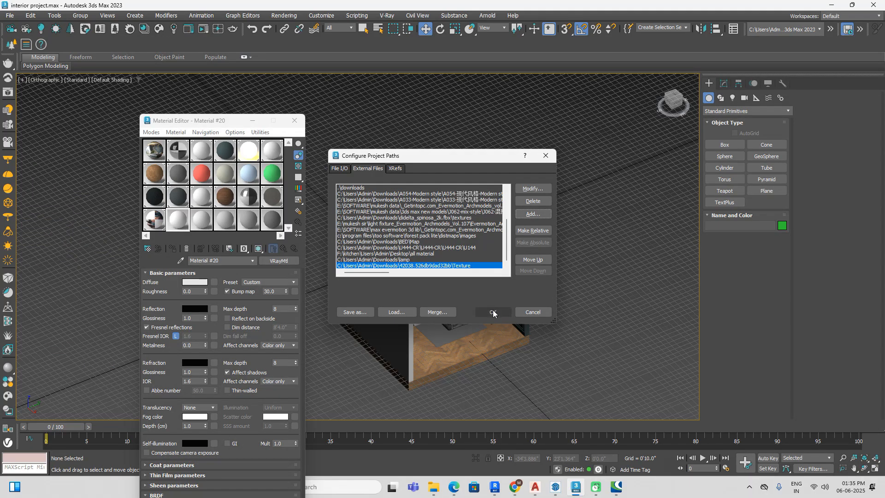
click(500, 280)
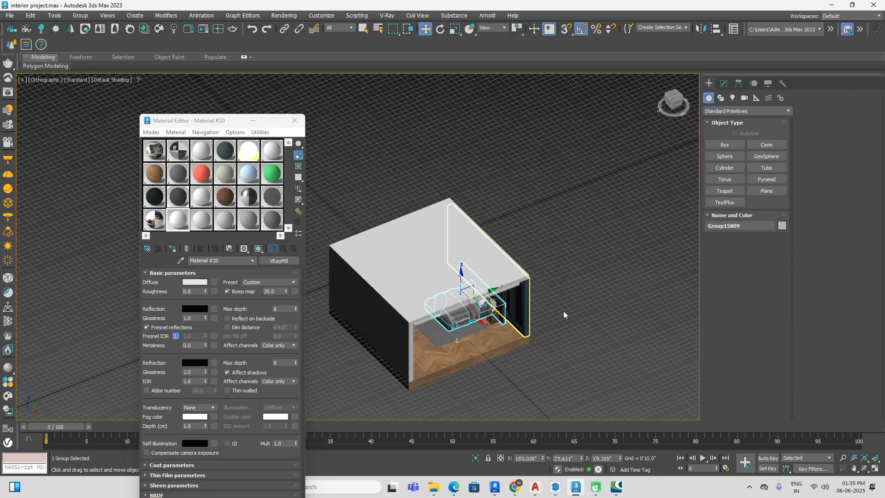
click(294, 121)
Step: Merge all objects from palm.max in the 42038.526db9dad32bb folder into the scene
click(9, 15)
mouse_move(90, 152)
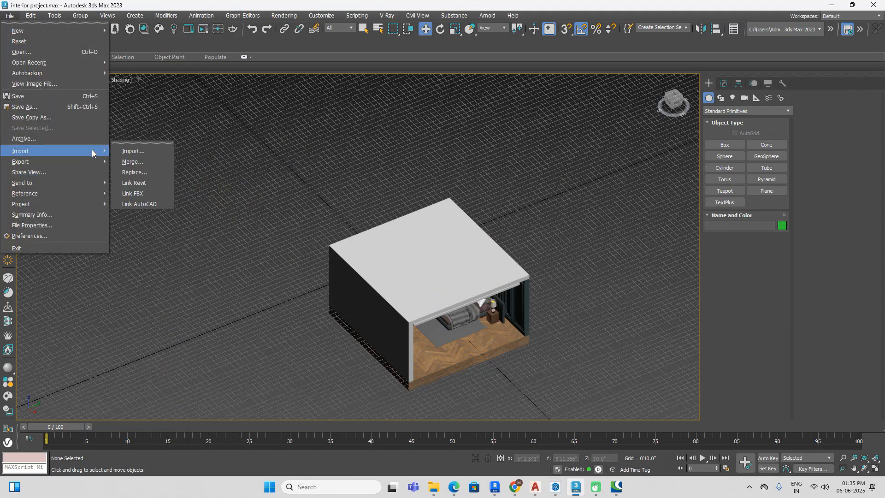
click(138, 161)
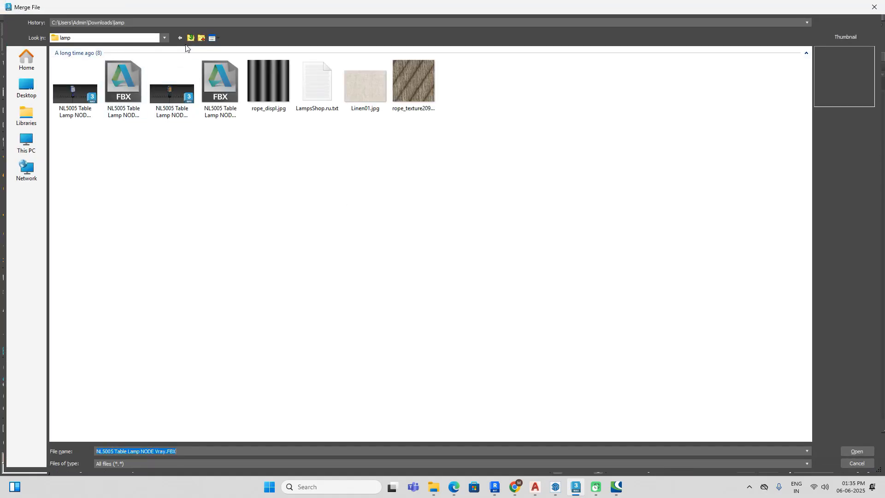
click(190, 38)
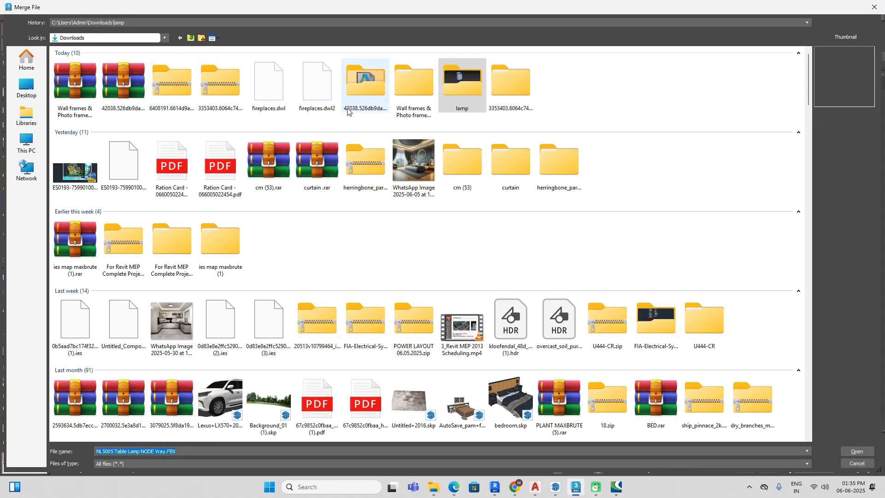
double_click(366, 88)
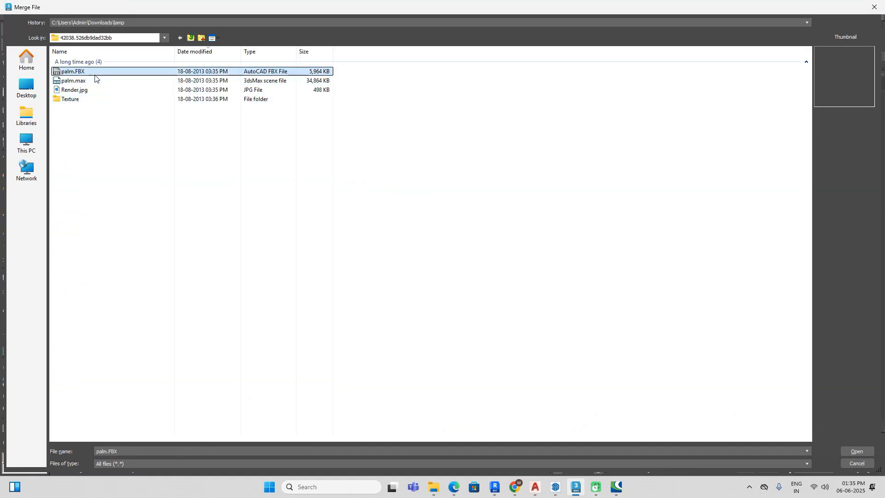
click(94, 81)
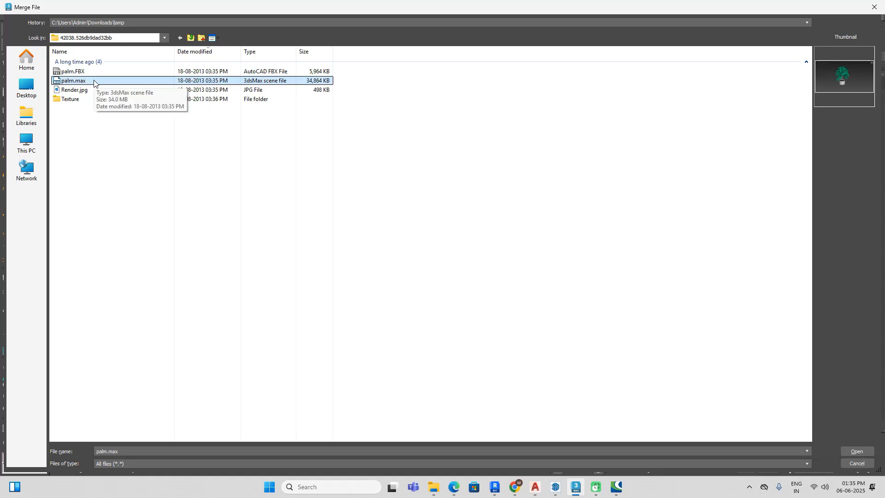
click(857, 451)
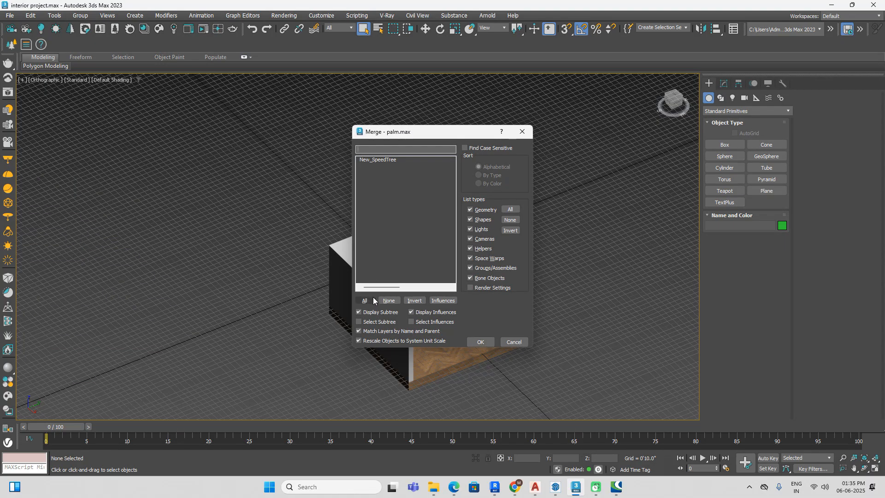
click(372, 300)
click(480, 341)
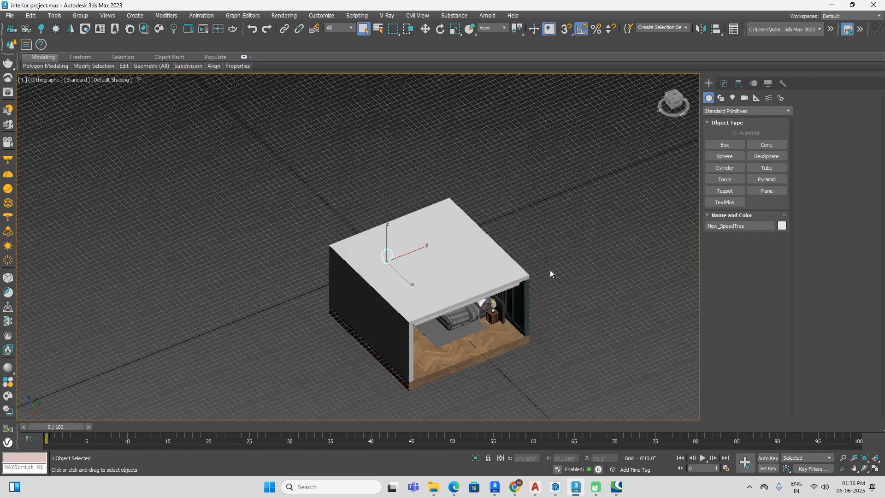
Step: Deselect the merged potted palm and examine its leaves, trunks, soil and pot up close
alt+middle_drag(426, 286, 506, 276)
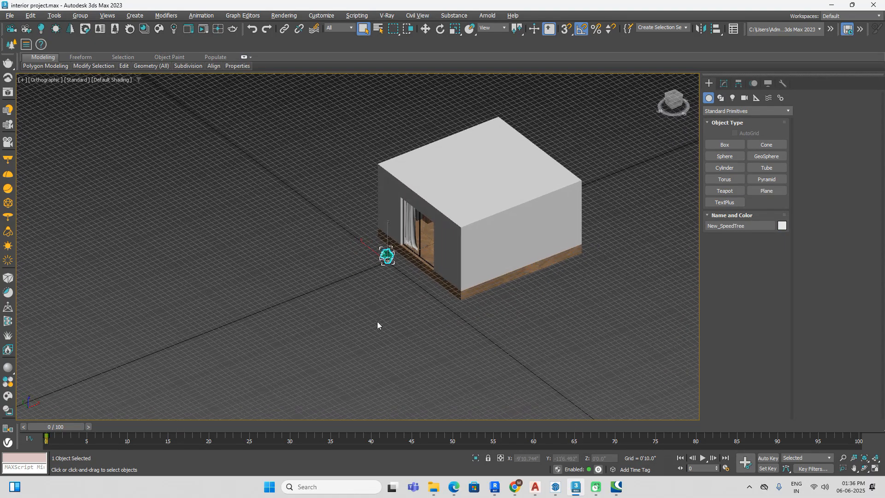
click(377, 322)
scroll(388, 264, up, 11)
alt+middle_drag(419, 203, 397, 207)
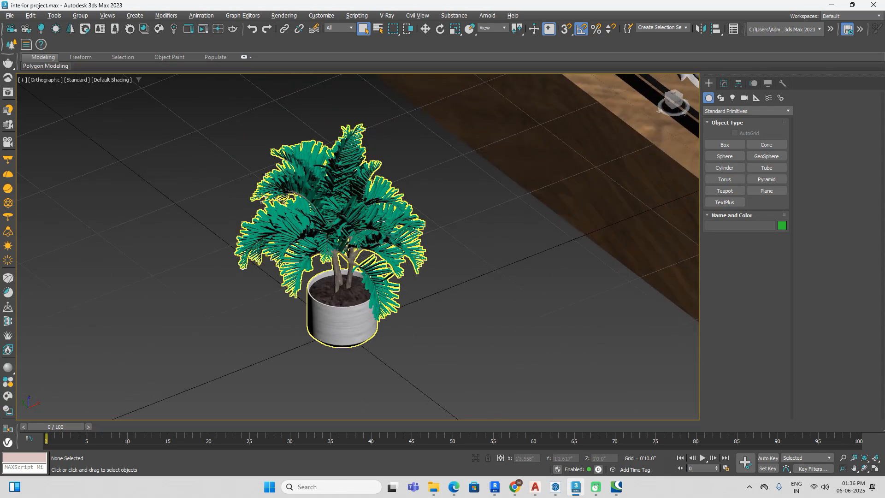
scroll(376, 211, up, 10)
scroll(376, 210, down, 8)
scroll(387, 230, up, 8)
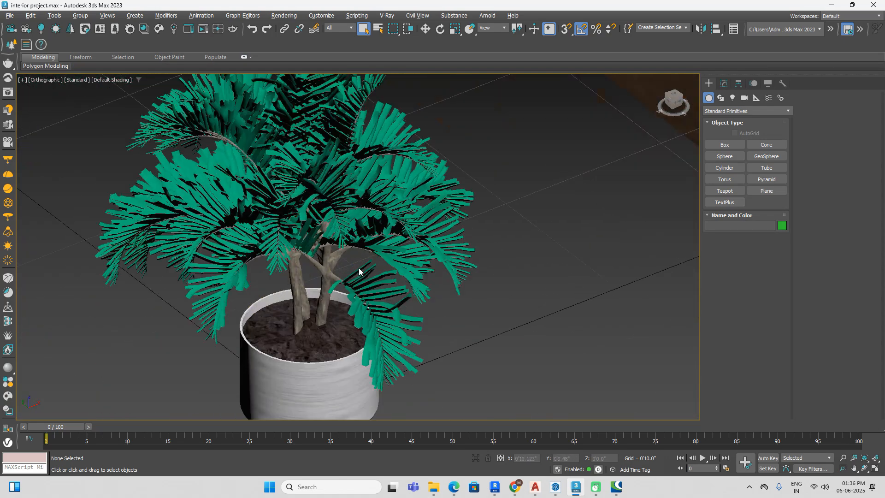
Step: Sample the potted palm's material into an unused Material Editor slot
click(392, 241)
middle_drag(604, 274, 541, 278)
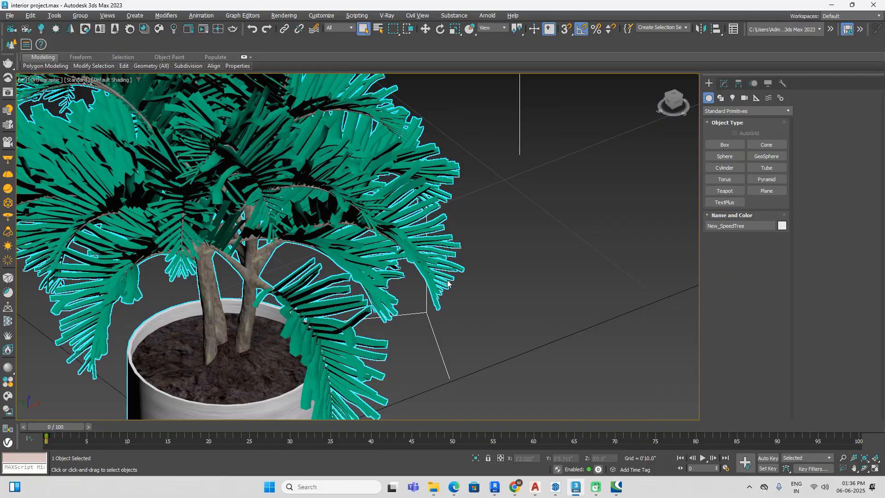
key(m)
drag(225, 124, 630, 112)
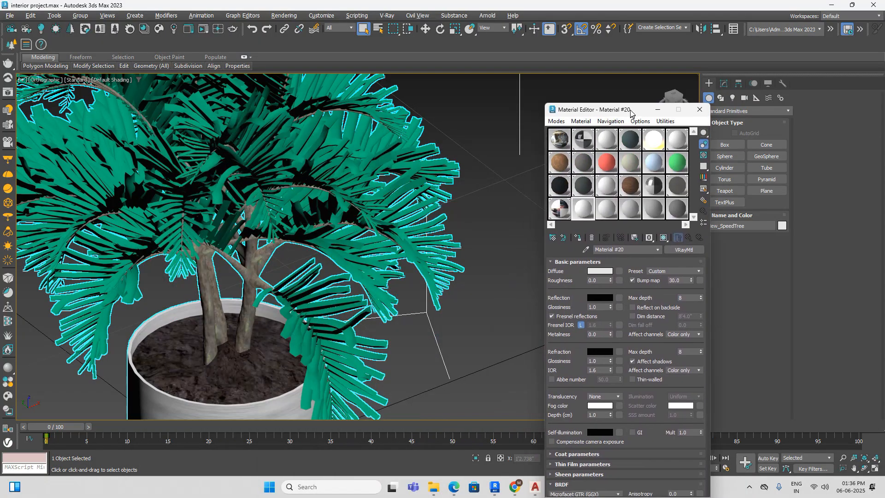
click(607, 210)
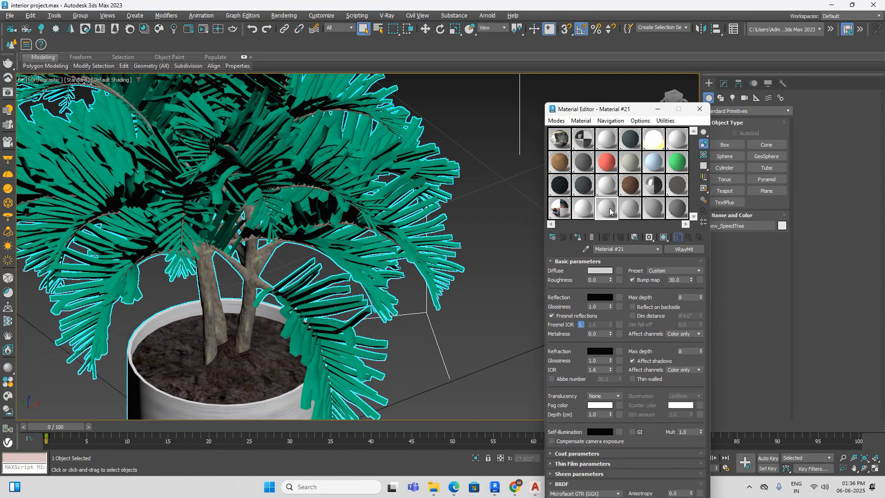
click(372, 197)
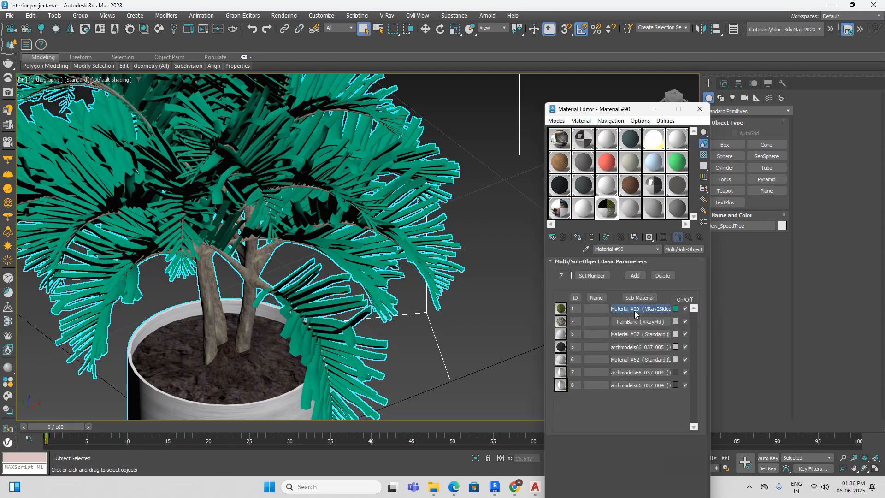
Step: Display the diffuse leaf map of the palm's Material #20 front material in the viewport and close the Material Editor
click(635, 309)
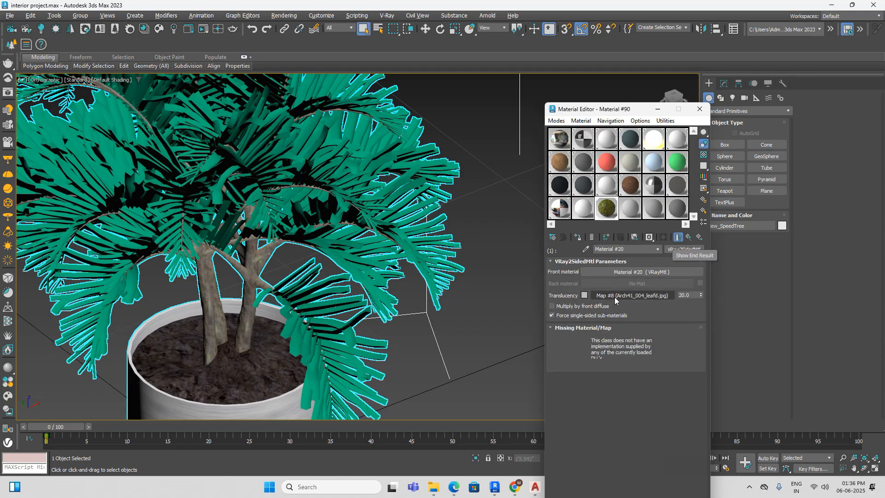
click(642, 272)
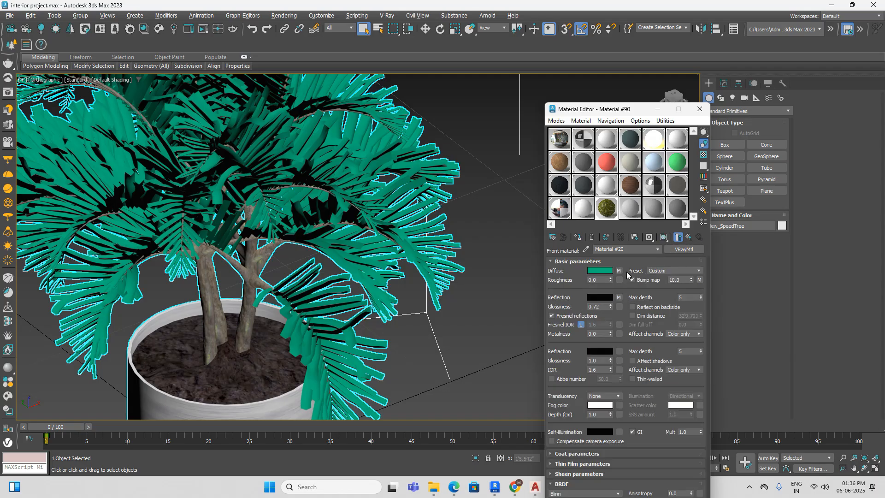
click(621, 274)
click(664, 377)
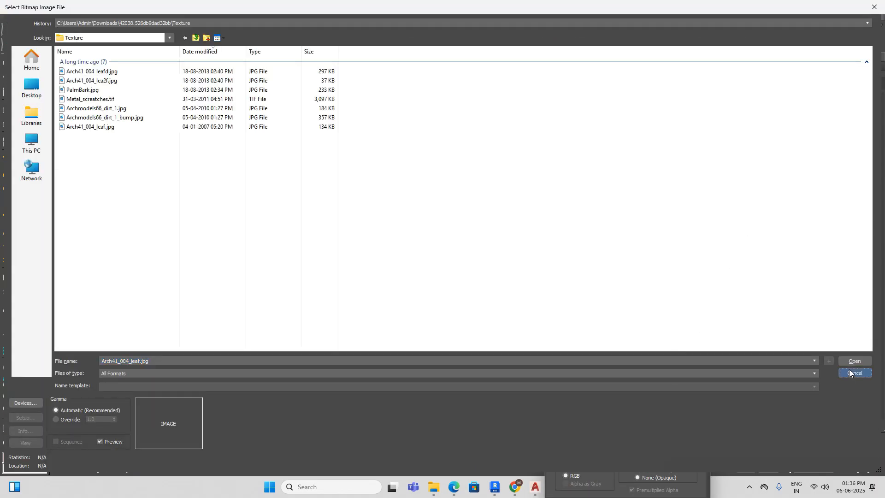
click(850, 374)
click(667, 239)
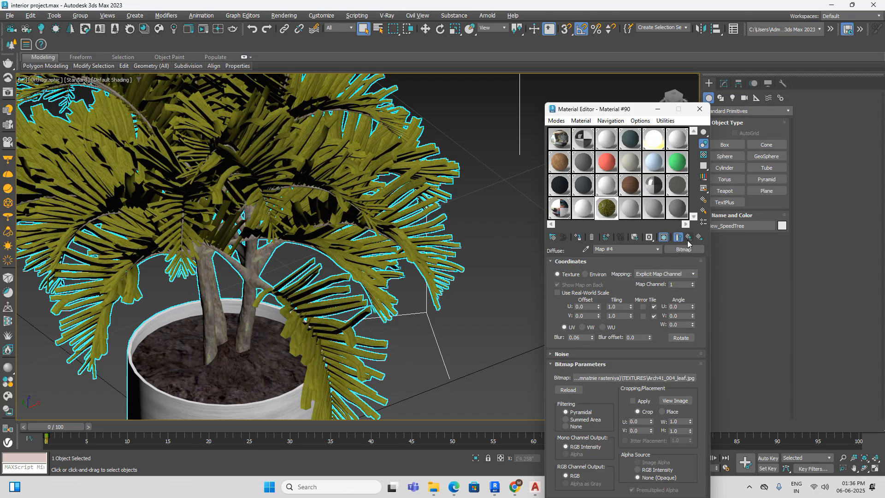
click(689, 237)
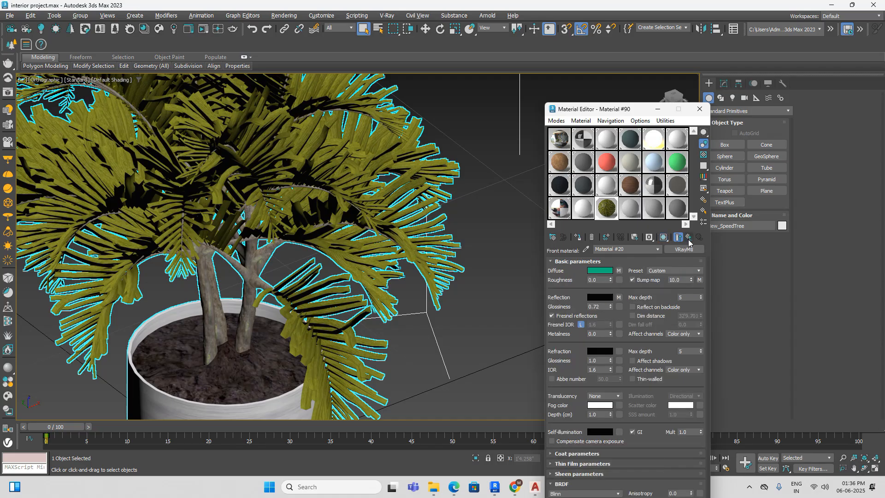
key(z)
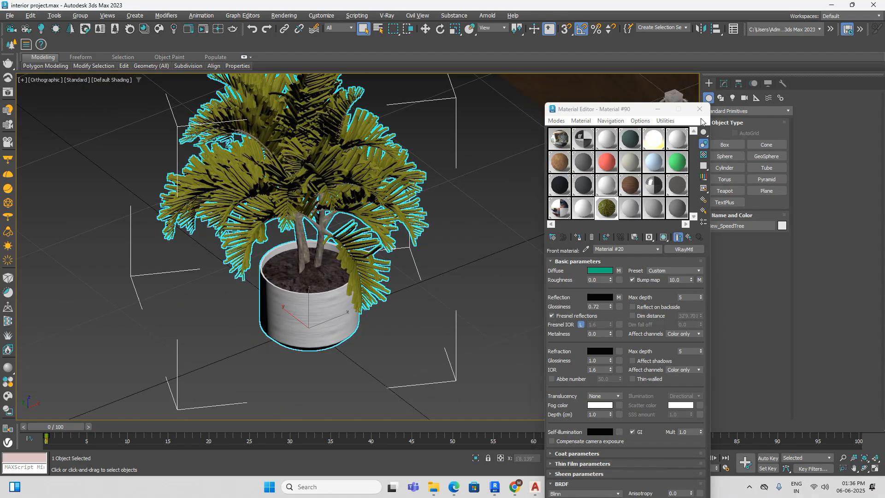
click(700, 109)
Step: Move the potted palm into the bedroom corner between the window curtain and the bedside table
scroll(456, 226, down, 5)
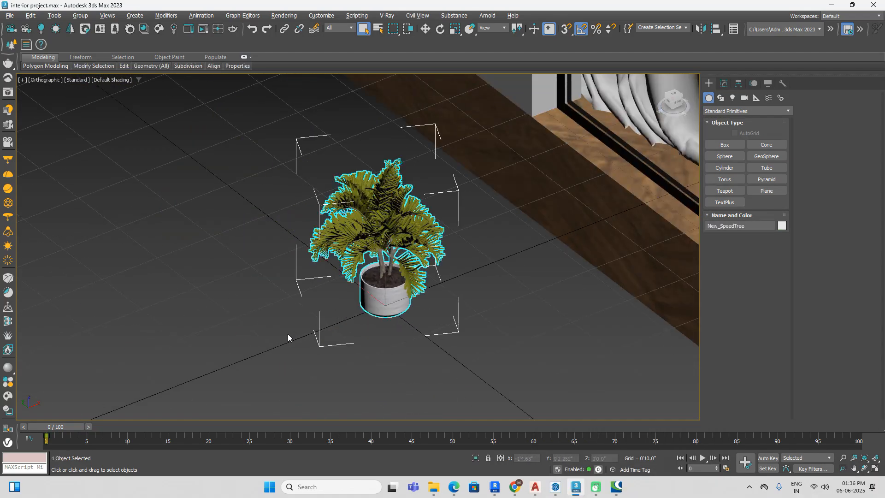
click(79, 17)
click(211, 246)
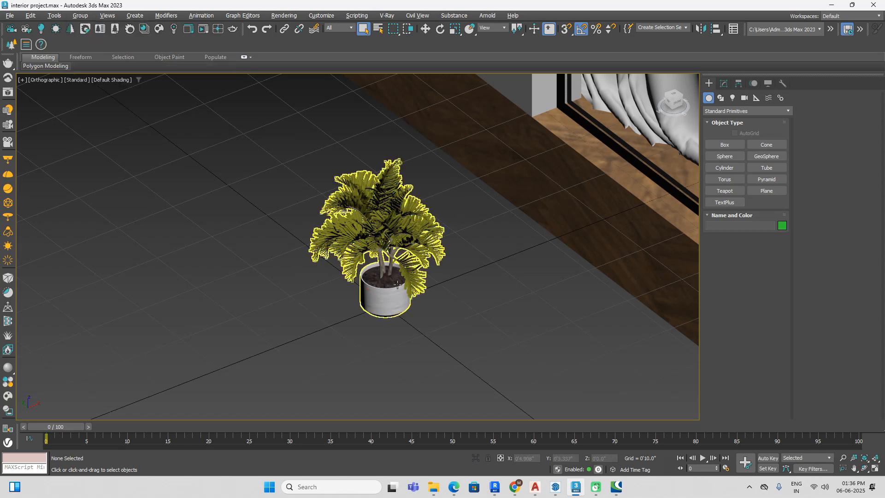
scroll(390, 306, up, 3)
key(w)
drag(392, 302, 334, 325)
scroll(334, 325, down, 8)
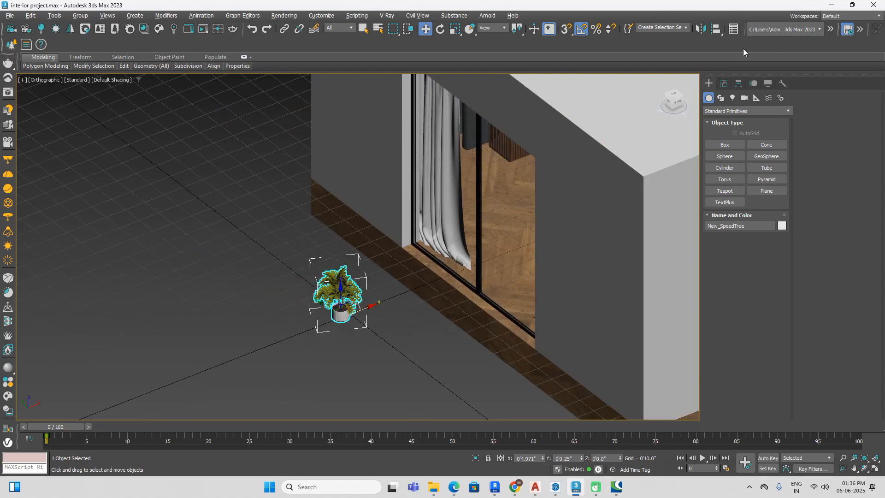
click(674, 96)
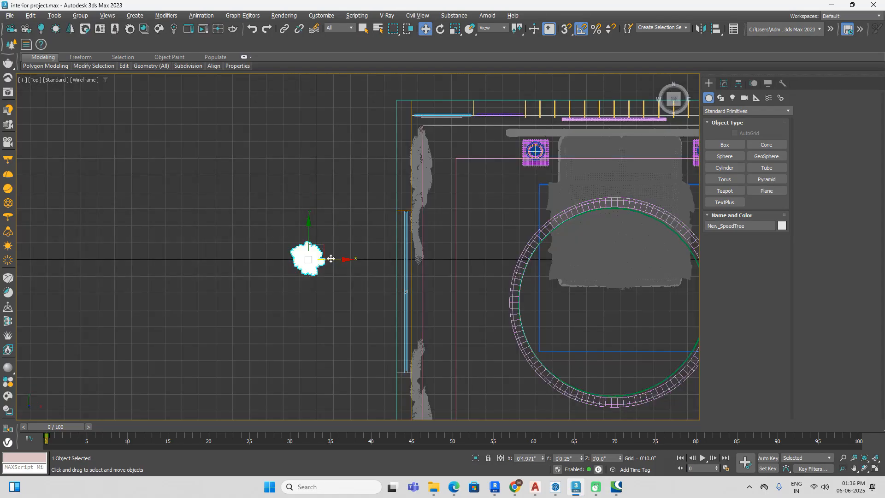
drag(330, 259, 484, 157)
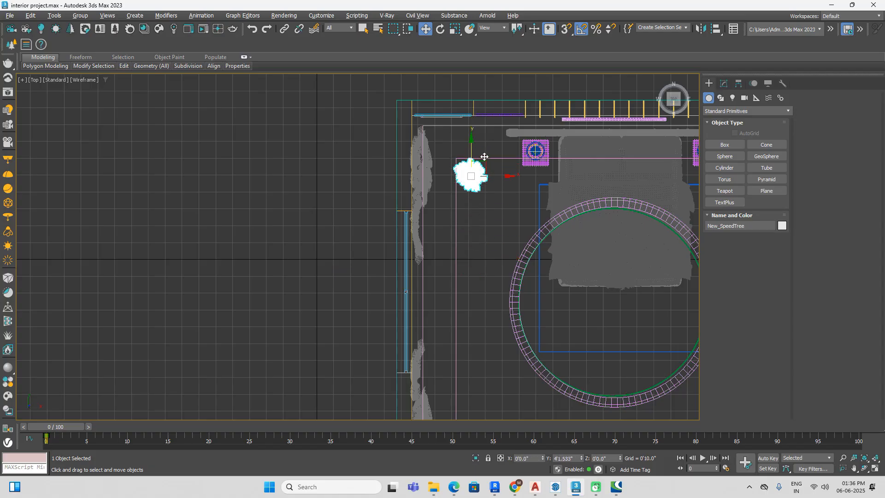
Step: Scale the potted palm up uniformly to about 244 percent and deselect it
click(674, 106)
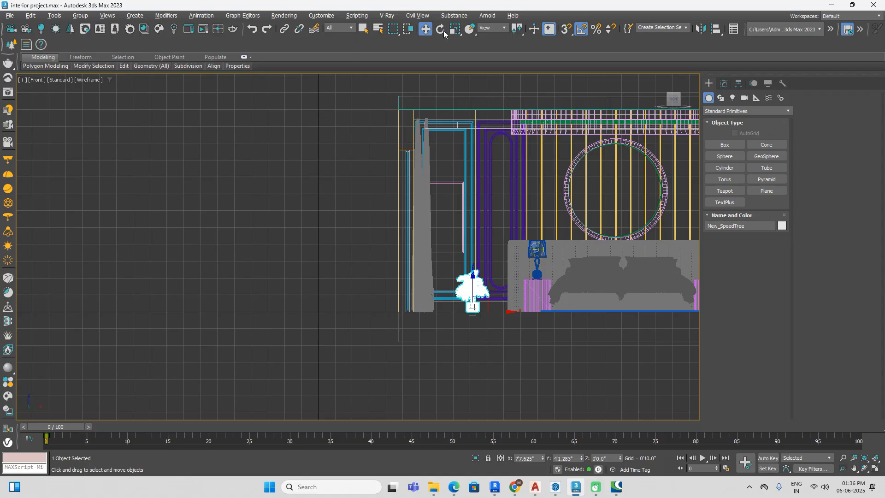
click(455, 28)
scroll(461, 276, up, 4)
drag(487, 335, 507, 261)
scroll(530, 262, down, 4)
alt+middle_drag(530, 261, 564, 289)
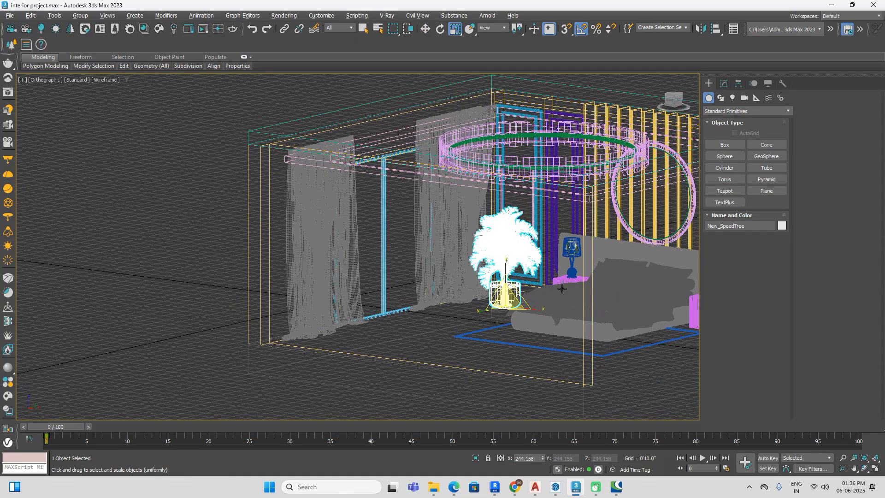
click(224, 216)
Step: Examine the furnished bedroom from outside and above in shaded and wireframe display, checking the palm's placement and the ceiling cove
scroll(224, 210, down, 5)
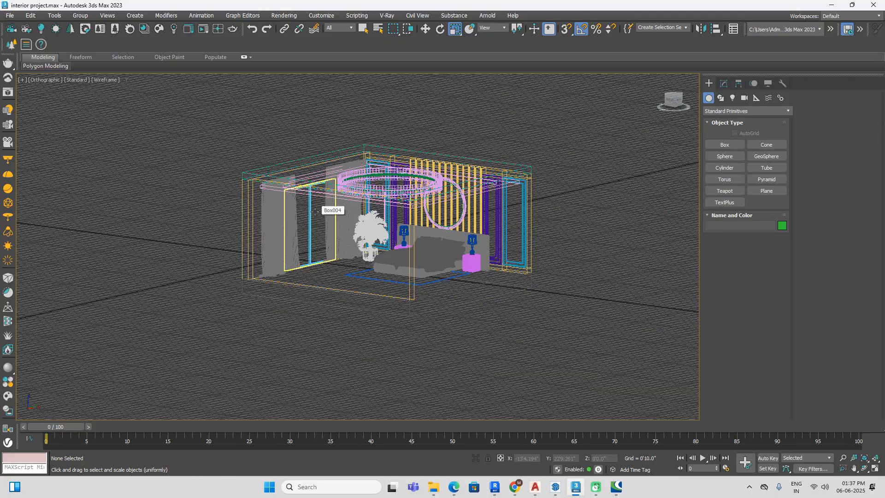
scroll(333, 260, down, 2)
key(F3)
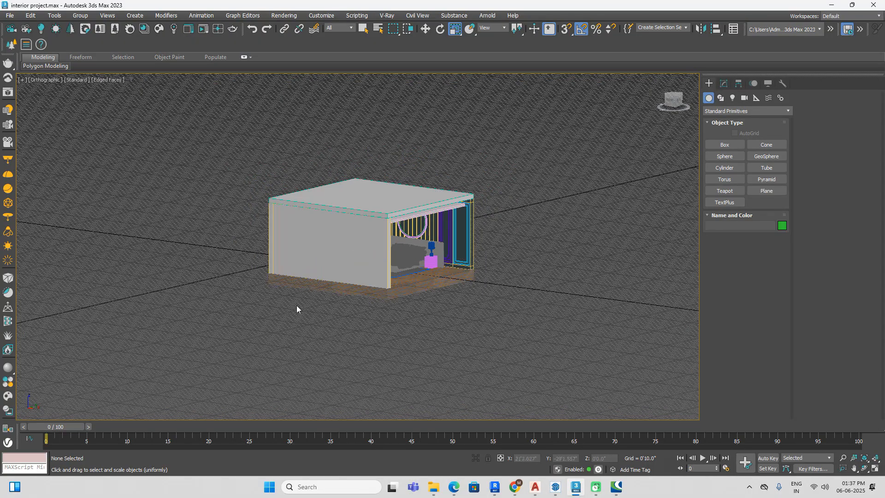
middle_drag(297, 305, 404, 309)
middle_drag(341, 326, 469, 304)
scroll(470, 304, down, 3)
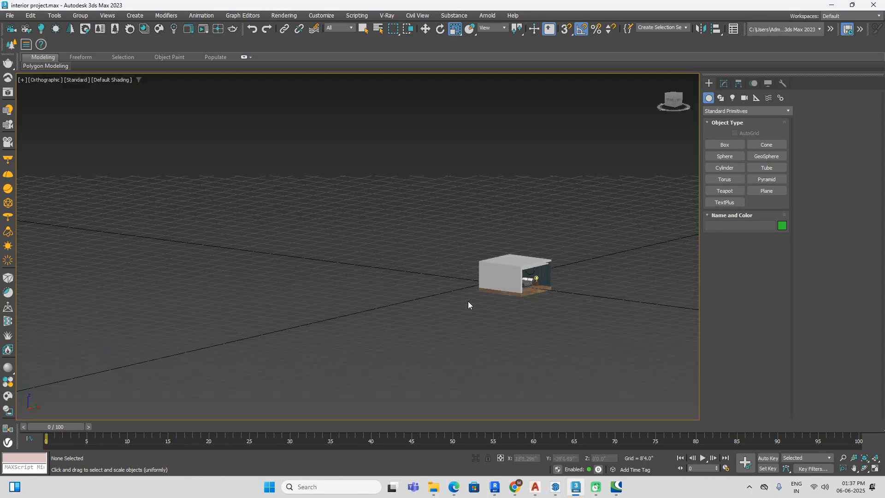
scroll(489, 304, up, 3)
alt+middle_drag(571, 311, 499, 376)
alt+middle_drag(565, 293, 469, 350)
key(t)
scroll(470, 335, down, 4)
middle_drag(482, 250, 300, 234)
key(F3)
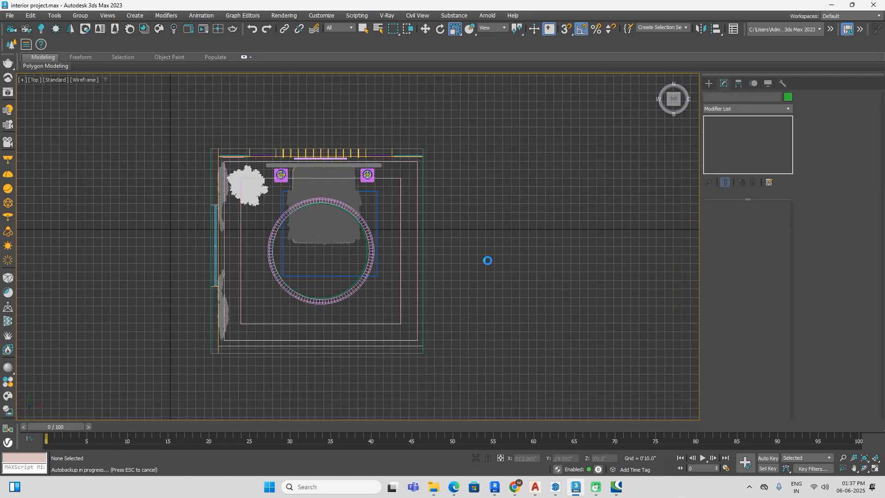
click(709, 84)
scroll(587, 240, down, 3)
key(F3)
alt+middle_drag(575, 332, 515, 231)
scroll(663, 256, up, 5)
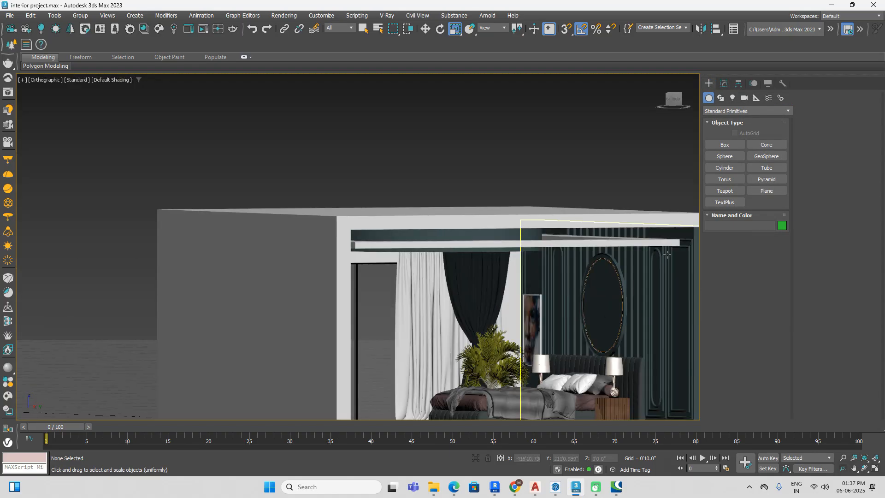
middle_drag(663, 294, 624, 251)
scroll(539, 267, down, 6)
scroll(594, 252, down, 7)
scroll(463, 244, up, 10)
drag(676, 104, 676, 94)
key(F3)
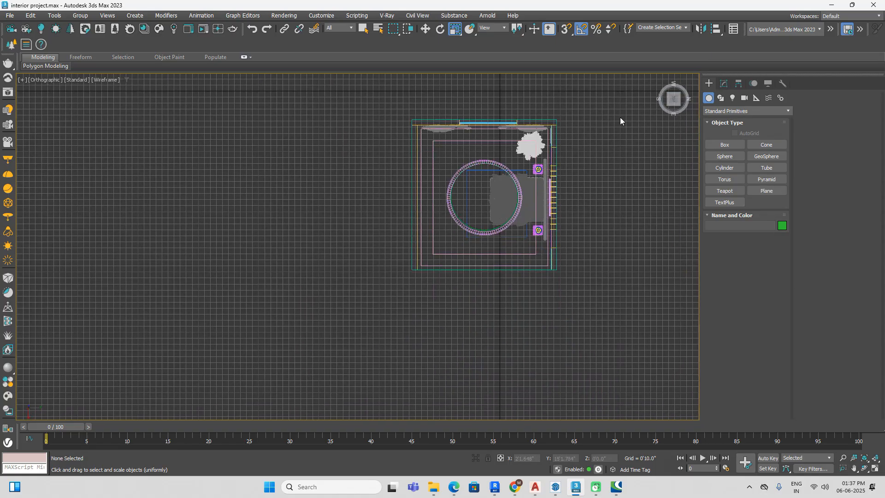
click(724, 84)
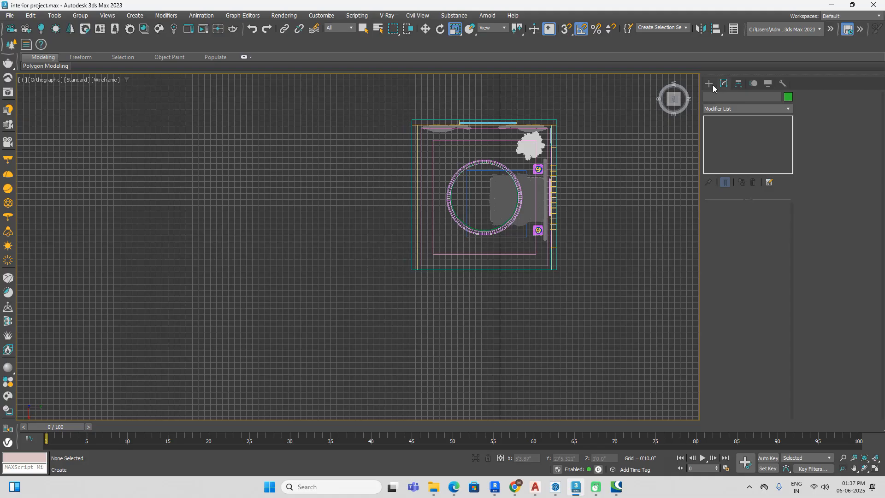
click(709, 83)
click(721, 98)
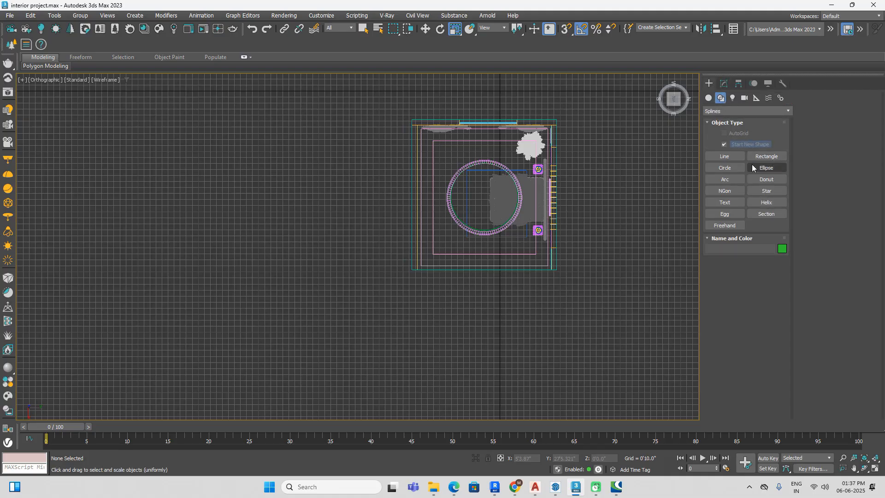
click(711, 100)
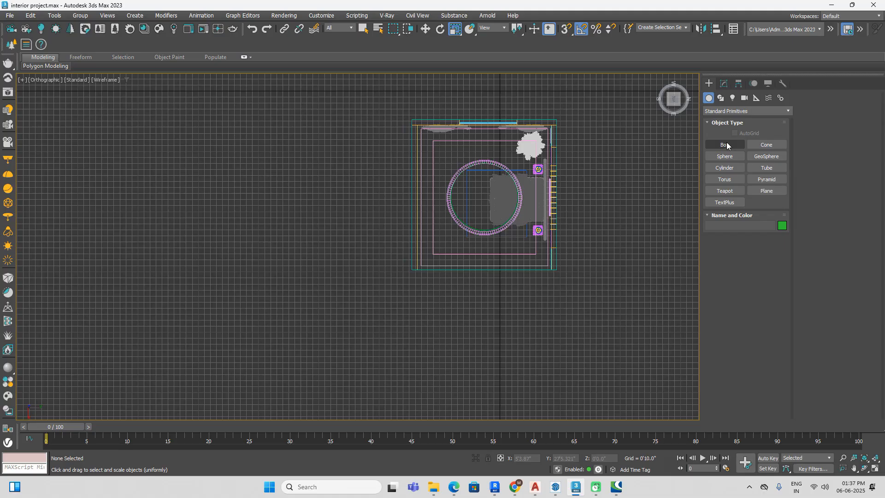
middle_drag(596, 219, 548, 219)
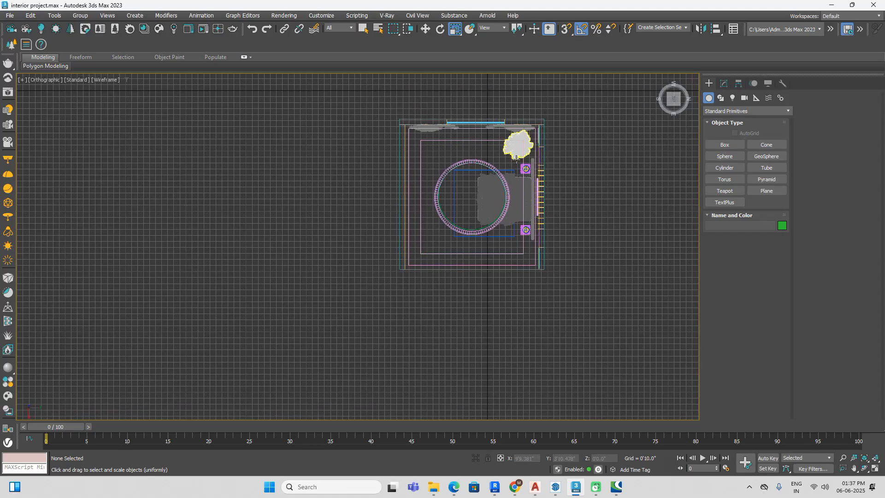
scroll(513, 165, up, 5)
scroll(541, 175, down, 2)
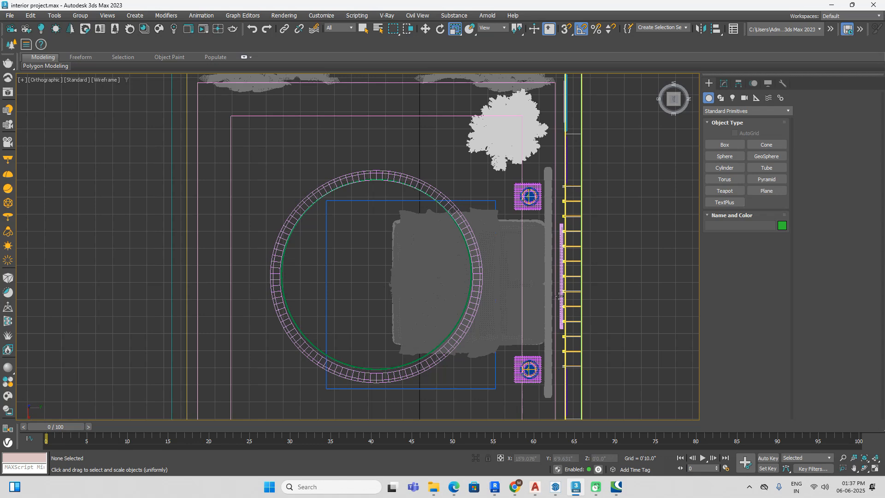
click(721, 98)
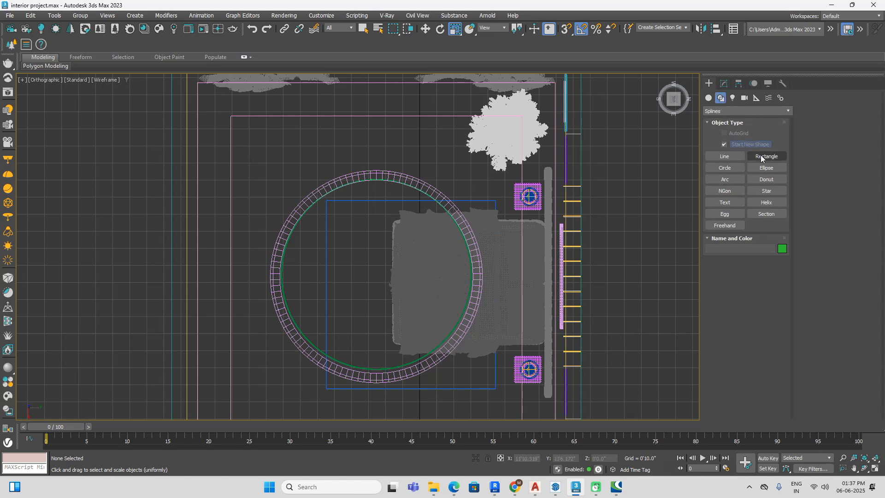
click(761, 158)
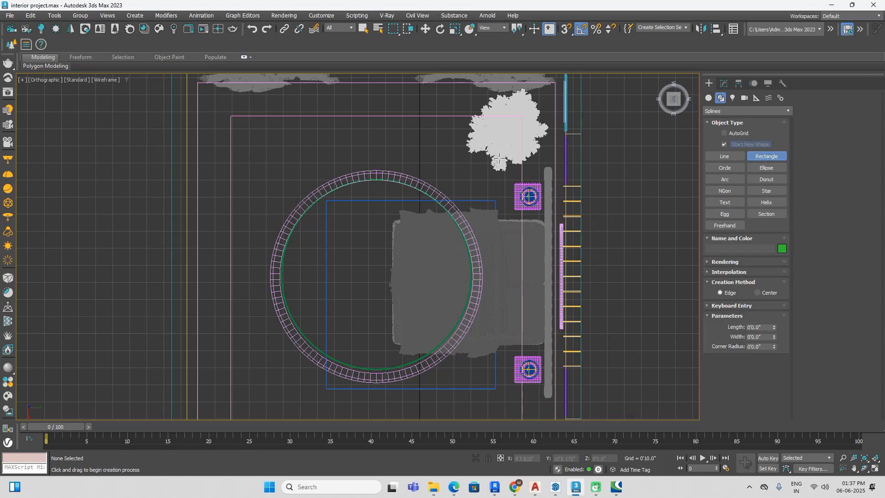
scroll(506, 150, down, 3)
scroll(369, 129, up, 5)
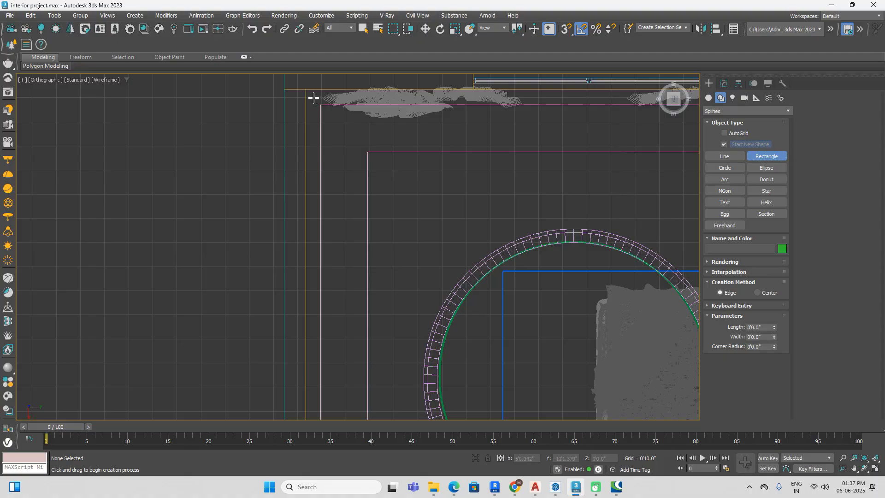
Step: Draw a plane VRayLight about 19'11" long and 7" wide along the wall behind the bed
click(732, 99)
click(724, 145)
click(777, 201)
click(768, 209)
scroll(425, 197, down, 10)
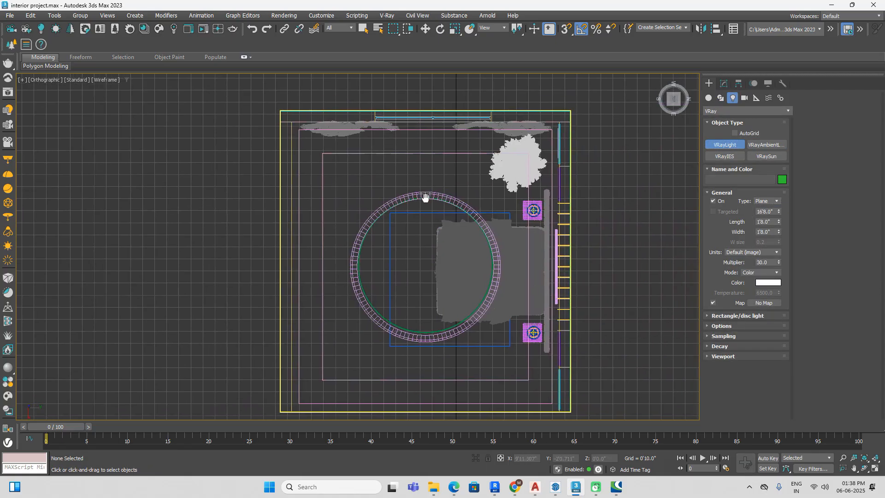
scroll(543, 150, up, 6)
drag(540, 124, 520, 365)
scroll(541, 221, down, 2)
scroll(544, 333, up, 5)
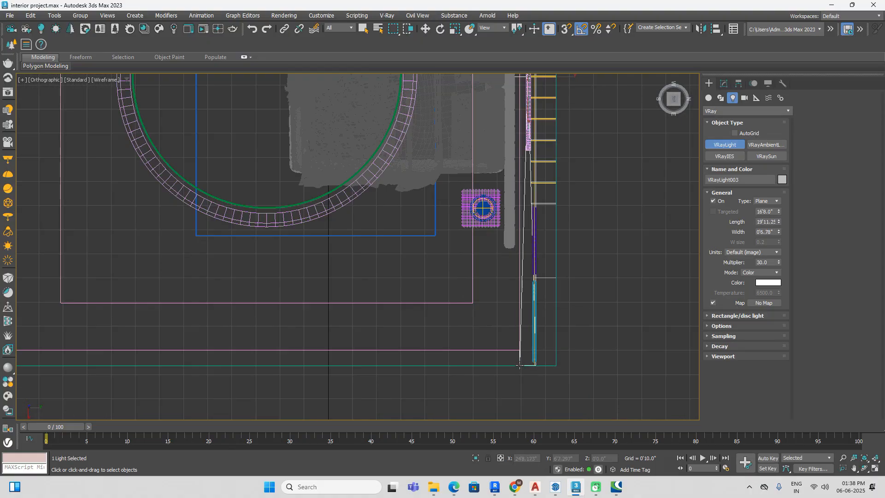
Step: Draw a second plane VRayLight about 6" by 17'11" along the curtained window wall
scroll(549, 265, down, 4)
middle_drag(551, 258, 576, 382)
scroll(332, 157, up, 2)
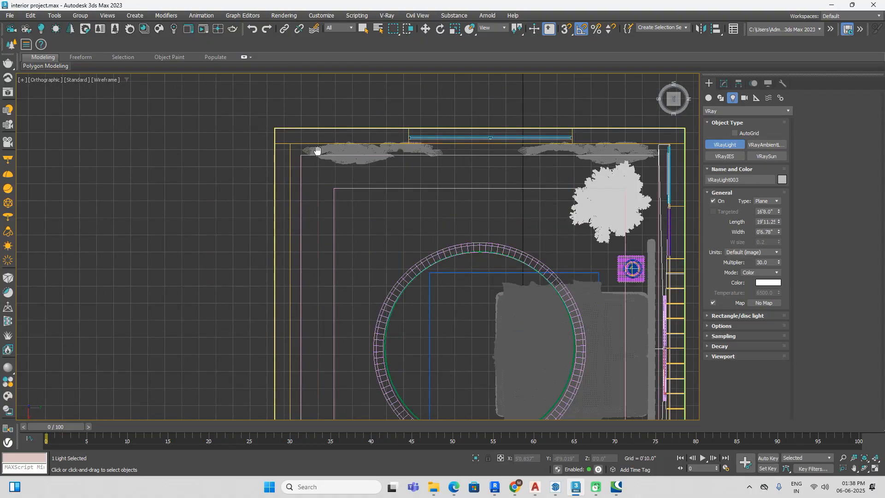
middle_drag(316, 150, 244, 137)
drag(232, 135, 599, 145)
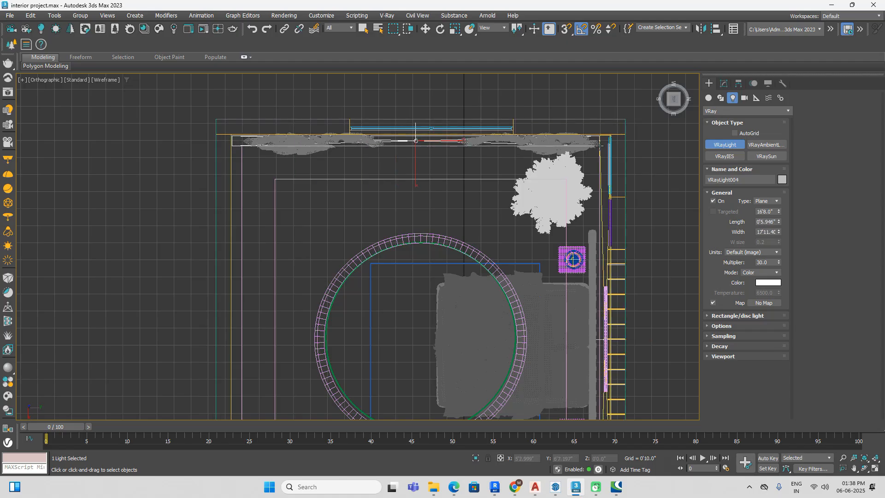
Step: Select both ceiling plane lights and raise them together from floor level to the ceiling cove, at a height of about 9'8"
key(r)
alt+middle_drag(599, 145, 628, 198)
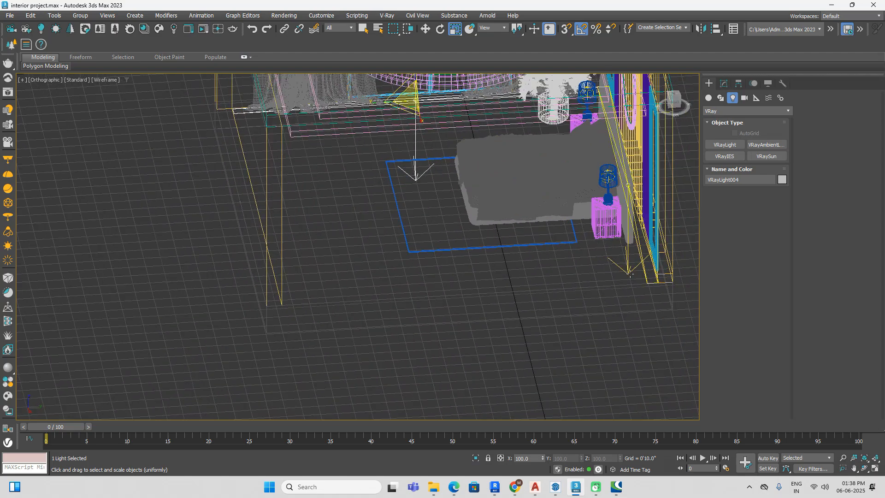
ctrl+click(626, 269)
click(673, 100)
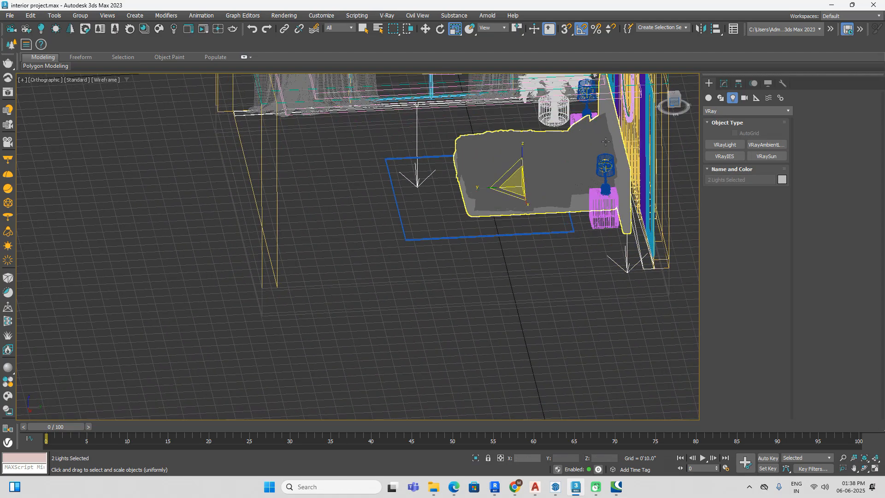
middle_drag(533, 177, 511, 265)
key(w)
scroll(542, 268, down, 4)
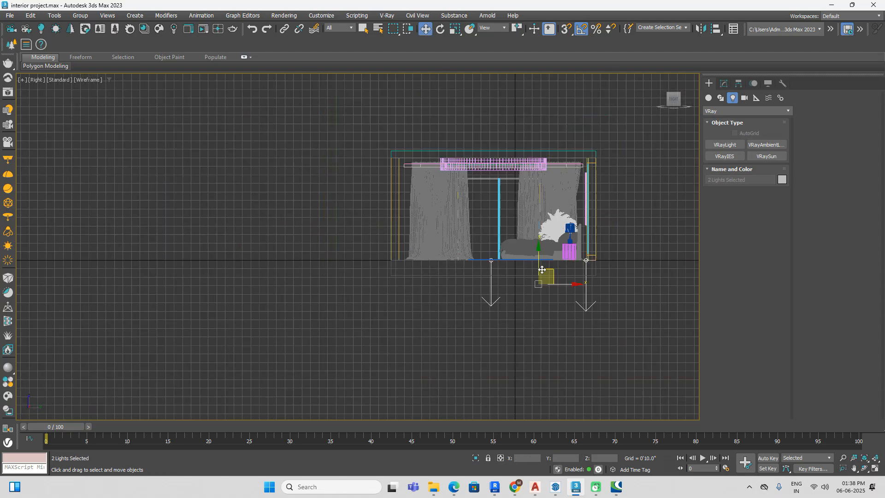
drag(537, 266, 553, 169)
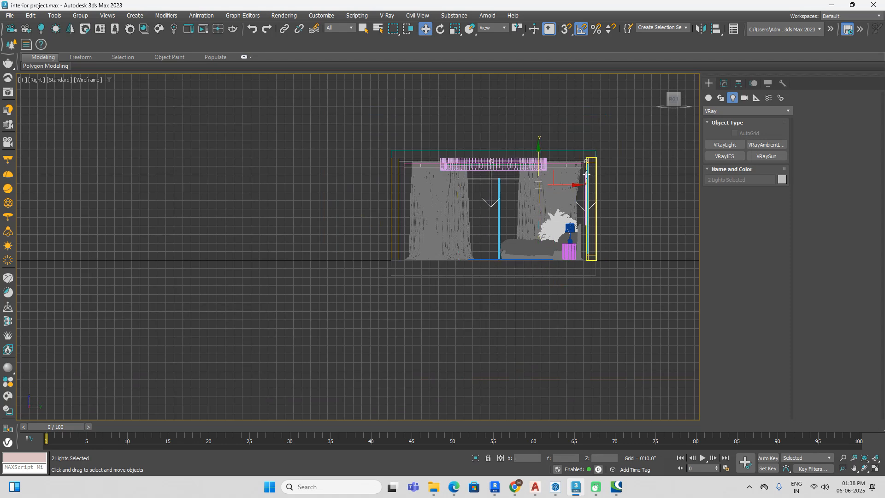
Step: Switch the colour mode of the plane light behind the bed to Temperature and set it to 2500
scroll(587, 172, up, 5)
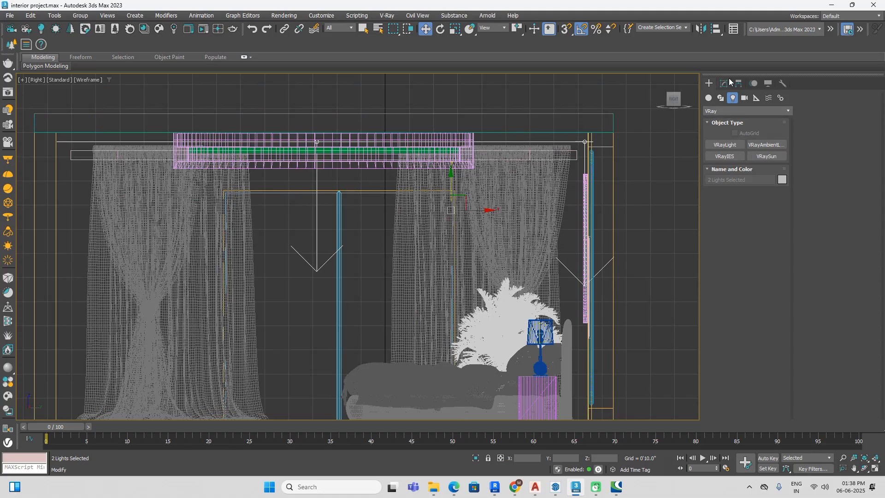
click(724, 84)
click(673, 198)
scroll(581, 149, up, 3)
click(581, 148)
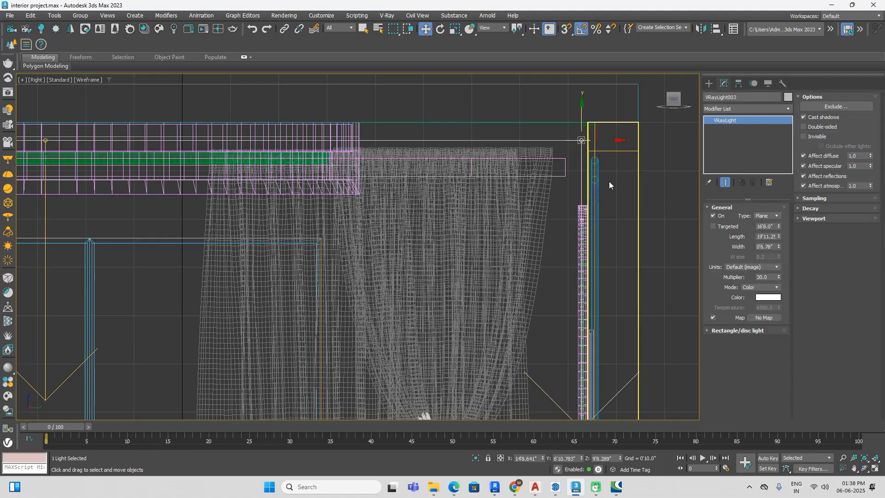
click(766, 298)
click(744, 280)
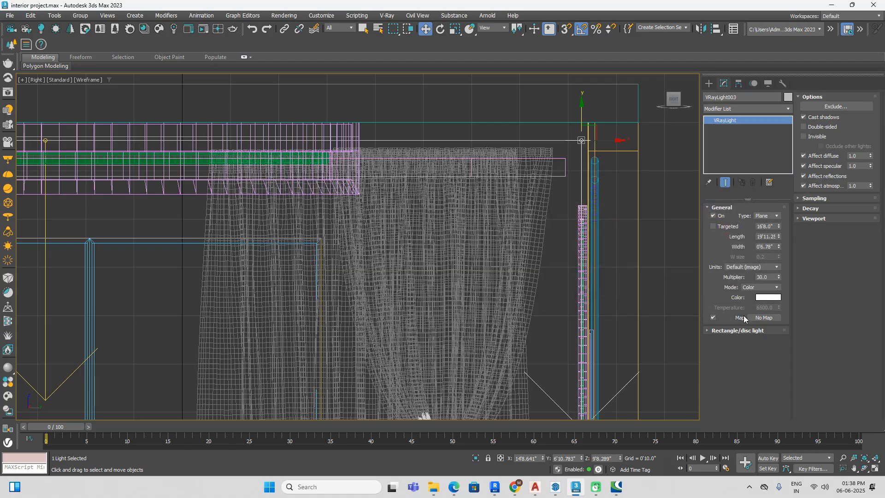
click(767, 287)
click(757, 304)
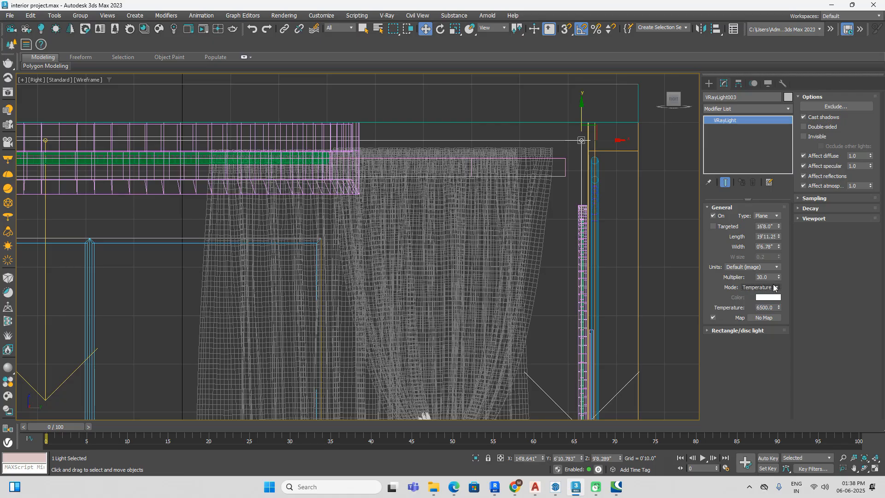
double_click(767, 308)
text(2500)
key(Return)
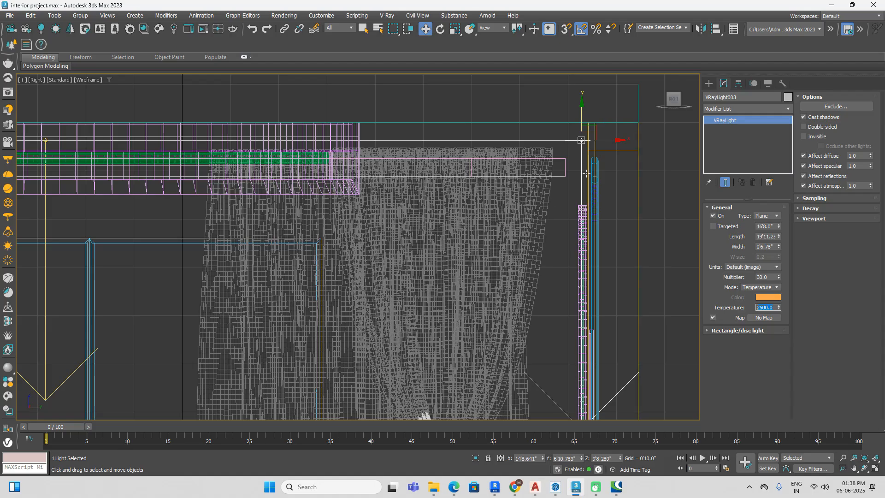
Step: Set the curtain-wall plane light's colour mode to Temperature with a value of 2500
scroll(566, 159, down, 3)
middle_drag(564, 161, 641, 161)
click(390, 271)
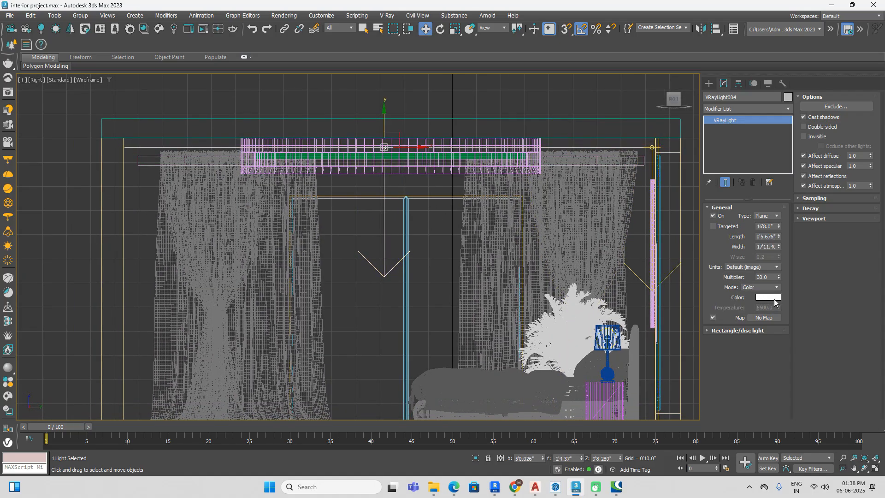
click(760, 287)
click(756, 304)
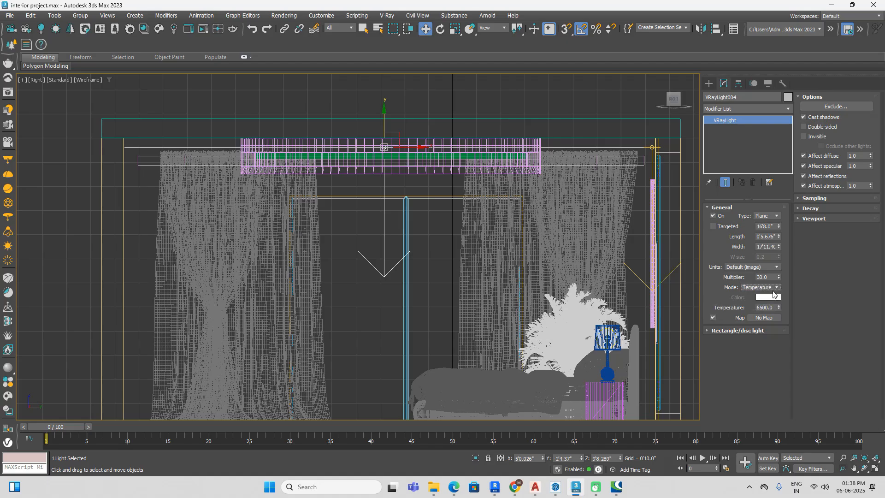
double_click(761, 307)
text(2500)
key(Return)
Step: Make both ceiling plane lights invisible, first the curtain-wall one and then the one behind the bed
middle_drag(600, 233, 474, 228)
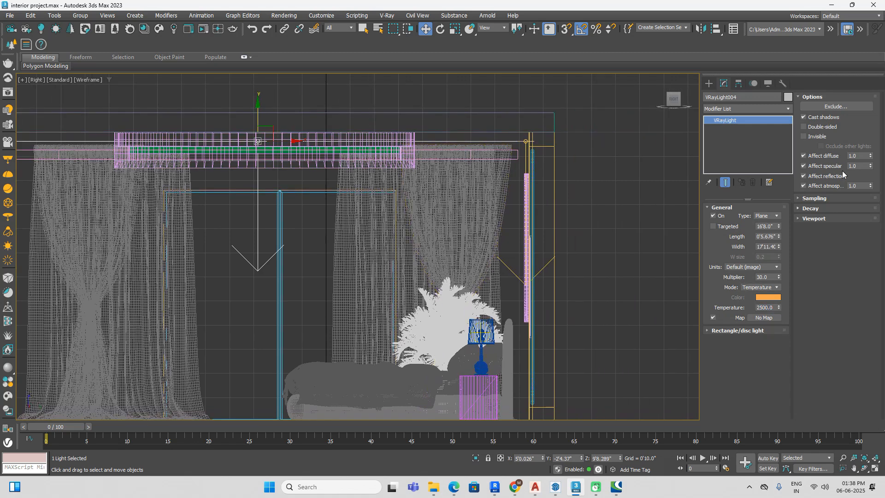
click(805, 136)
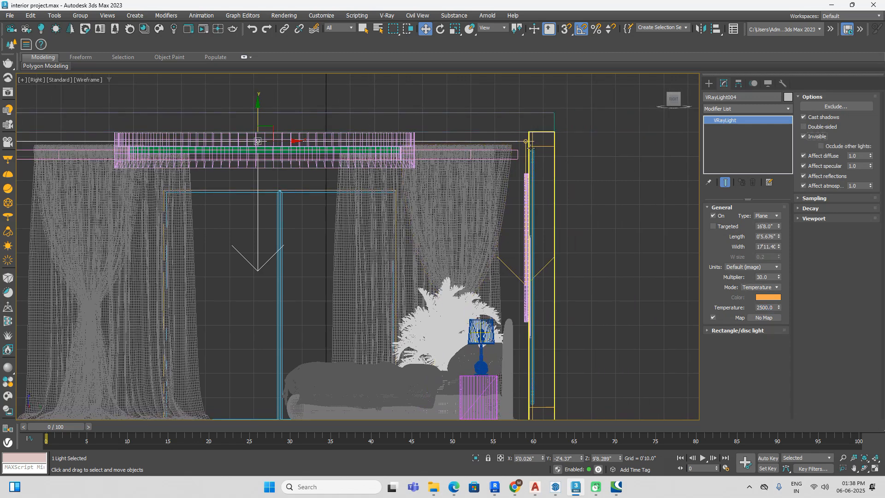
click(525, 153)
scroll(528, 152, up, 4)
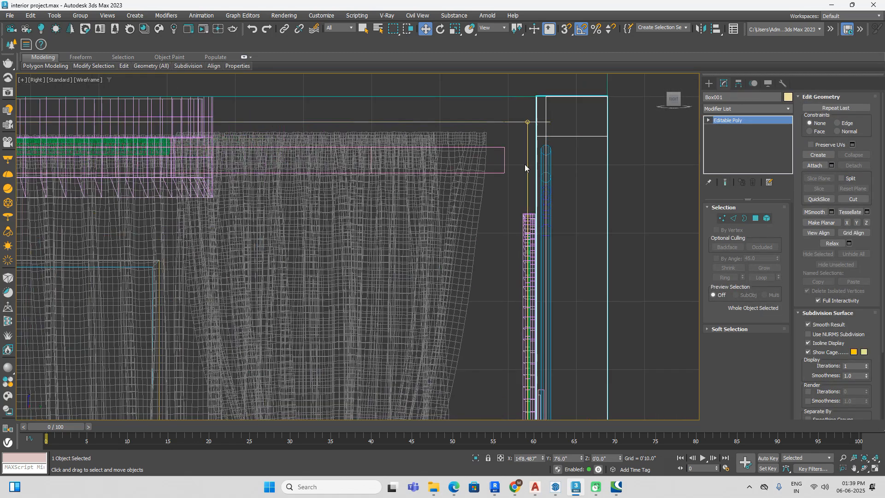
click(529, 166)
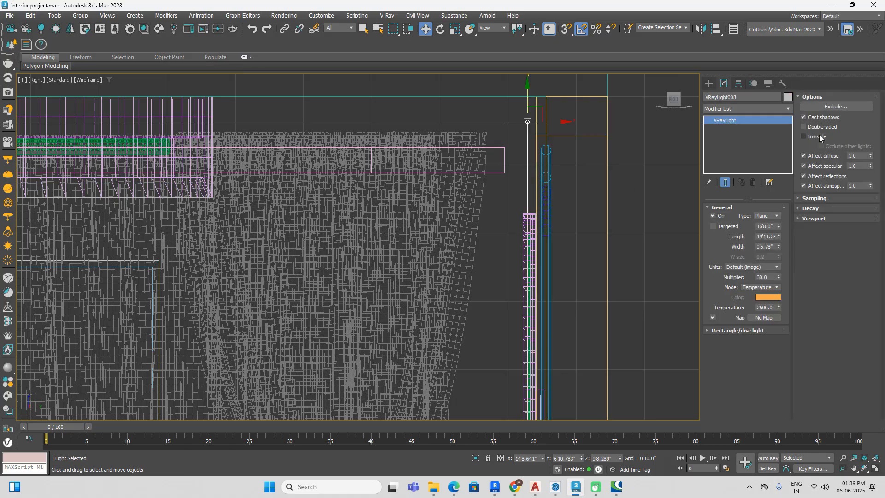
scroll(615, 184, down, 5)
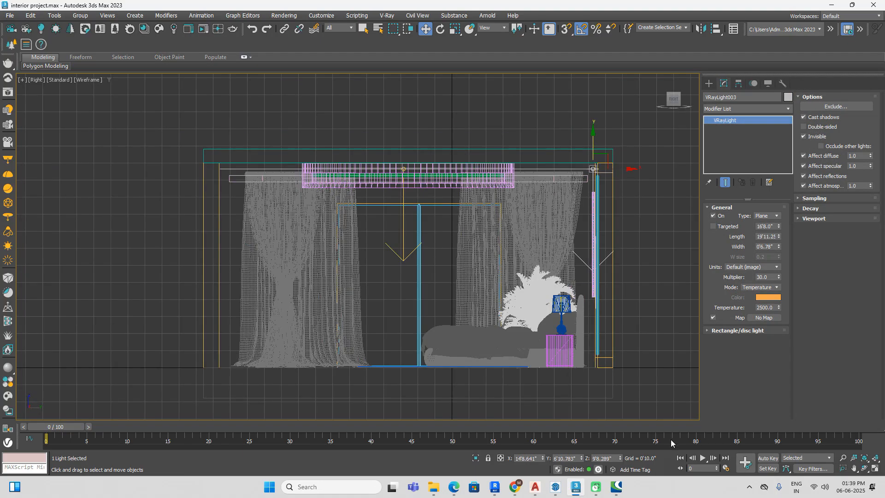
Step: Examine the shaded bedroom from several angles and from above, checking the bed wall, furniture and ceiling lights
scroll(637, 246, down, 3)
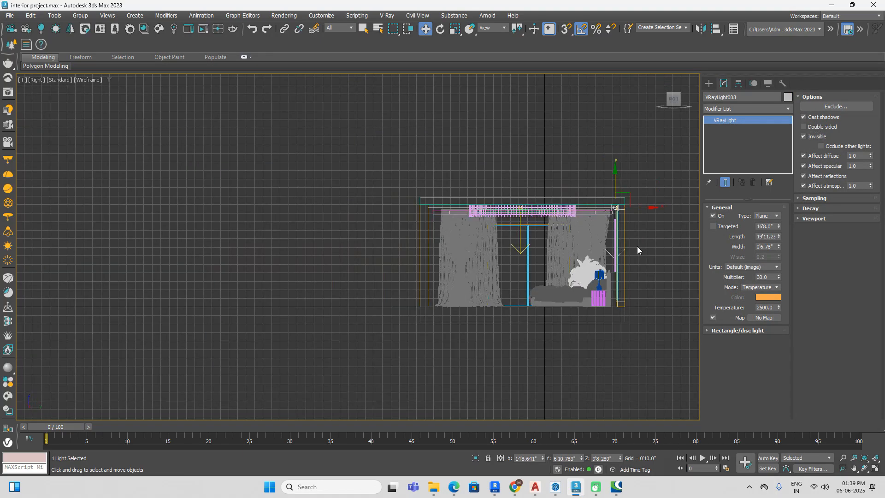
key(F3)
scroll(627, 226, down, 2)
alt+middle_drag(620, 233, 582, 268)
alt+middle_drag(536, 217, 598, 291)
scroll(598, 291, up, 6)
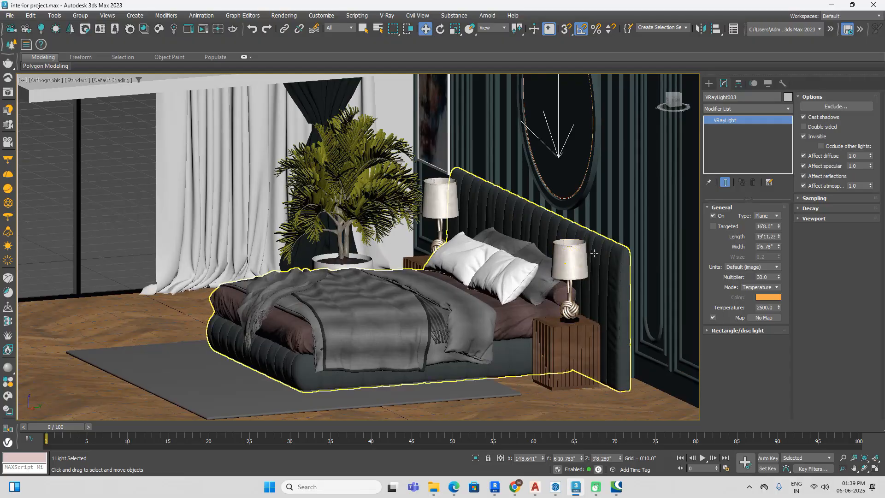
scroll(573, 254, down, 4)
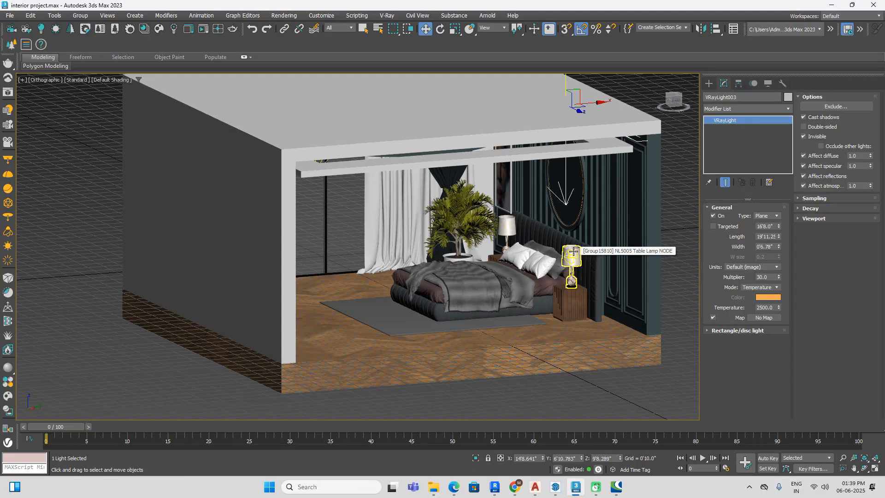
key(t)
scroll(573, 251, down, 4)
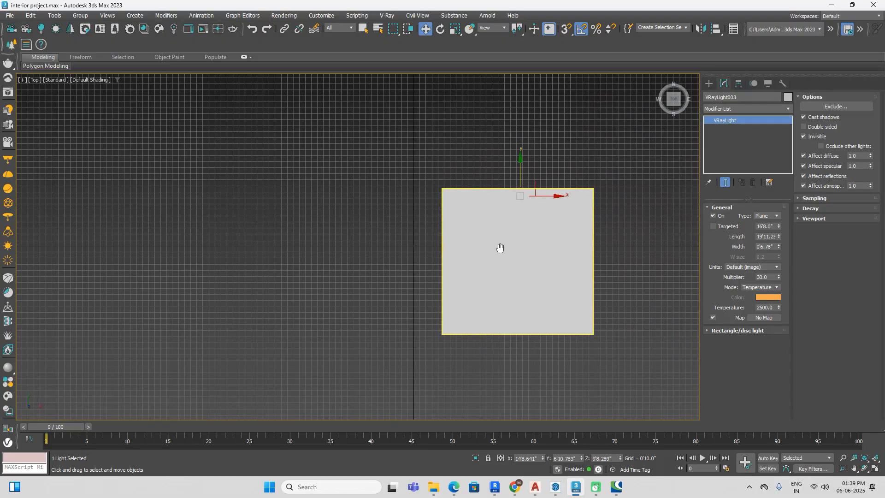
Step: Save the scene, clear the selection and dismiss the V-Ray render message window
key(ctrl+s)
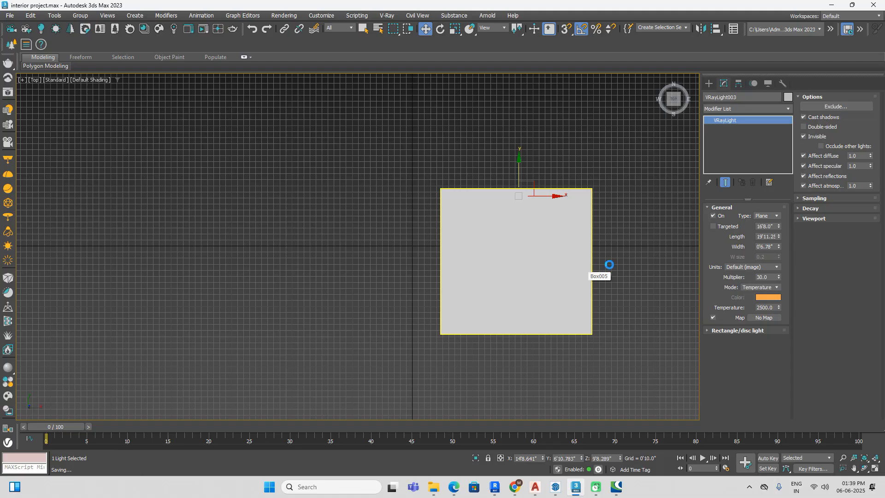
click(603, 246)
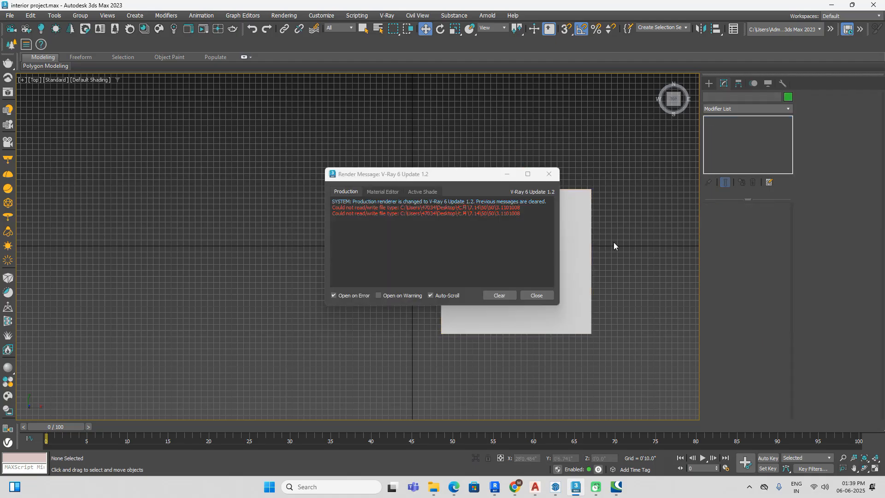
click(538, 295)
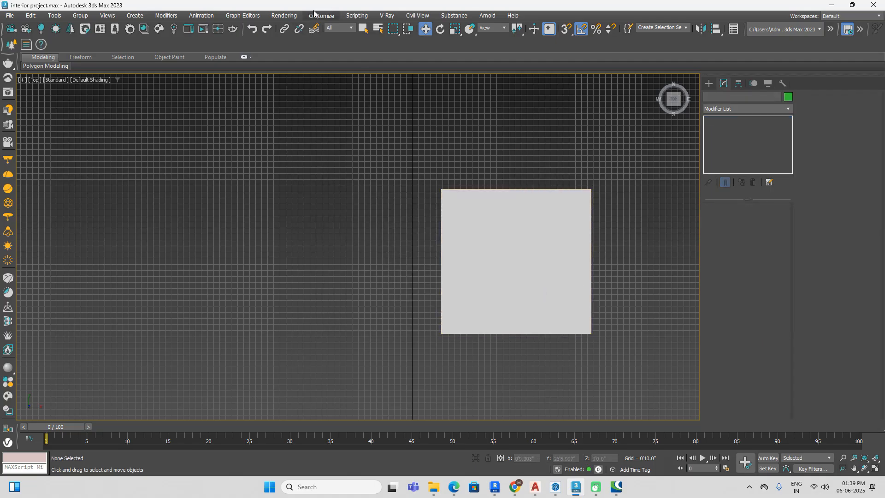
Step: Show the advanced global illumination options in the render setup and enable ambient occlusion
click(285, 16)
click(297, 62)
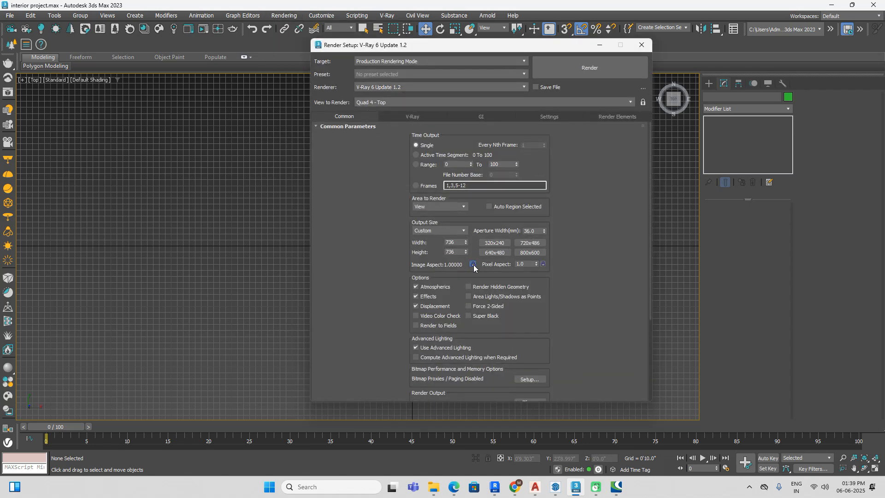
click(496, 117)
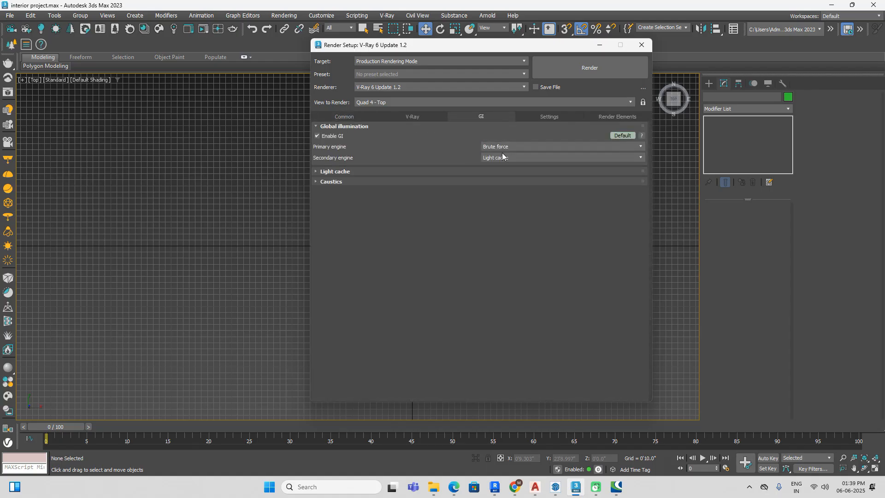
click(619, 135)
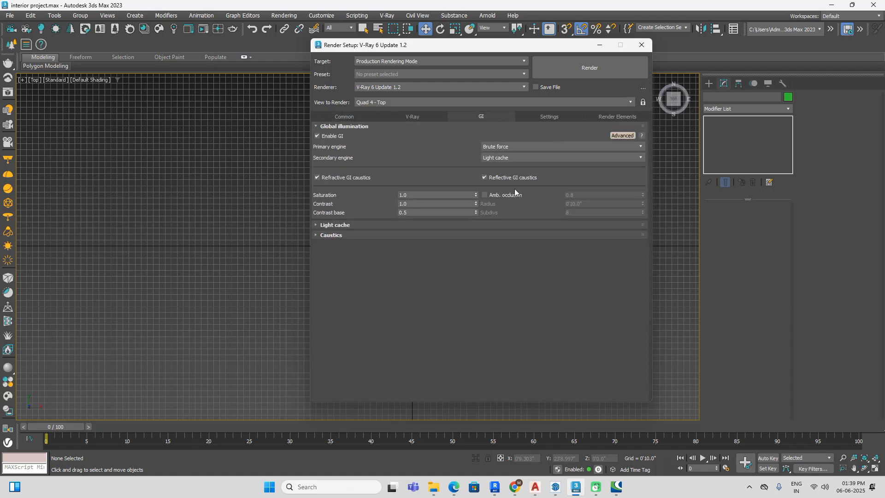
click(501, 195)
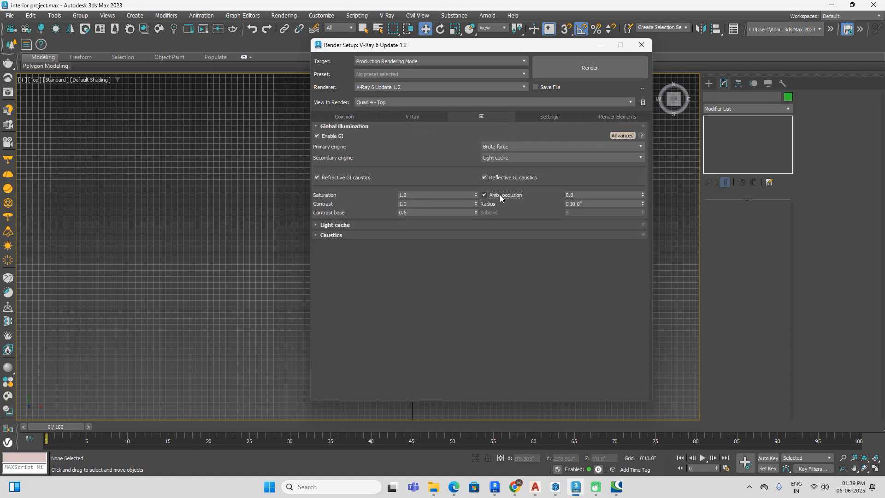
Step: Add a VRayDenoiser render element and close the render setup
click(426, 118)
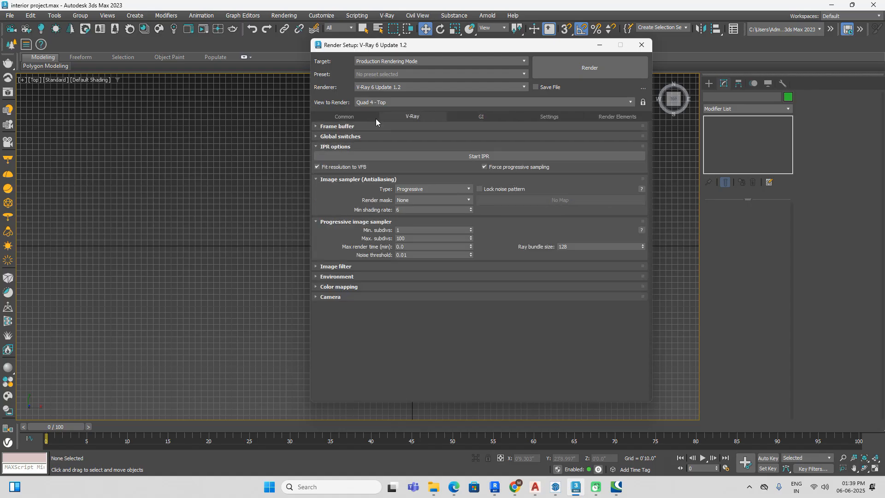
click(611, 116)
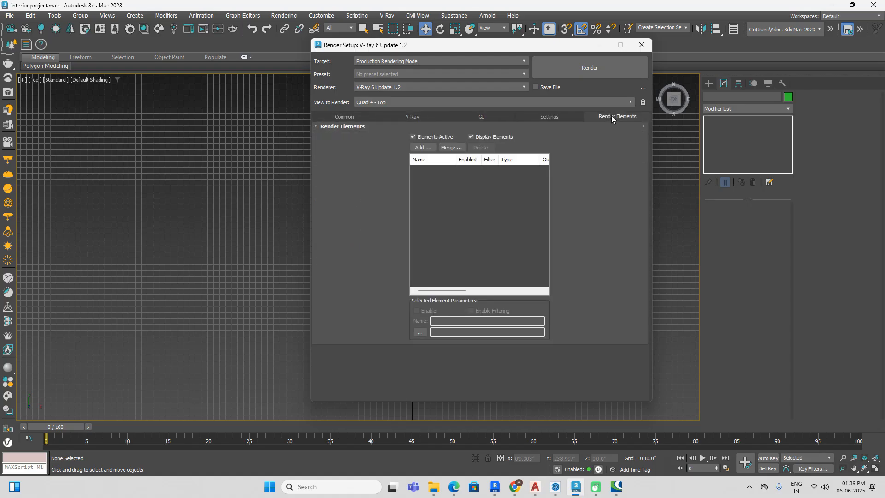
click(420, 148)
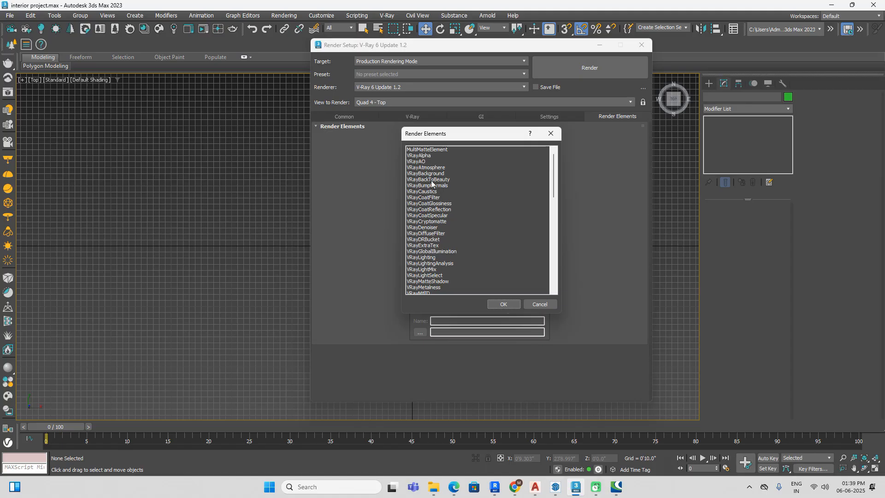
click(431, 227)
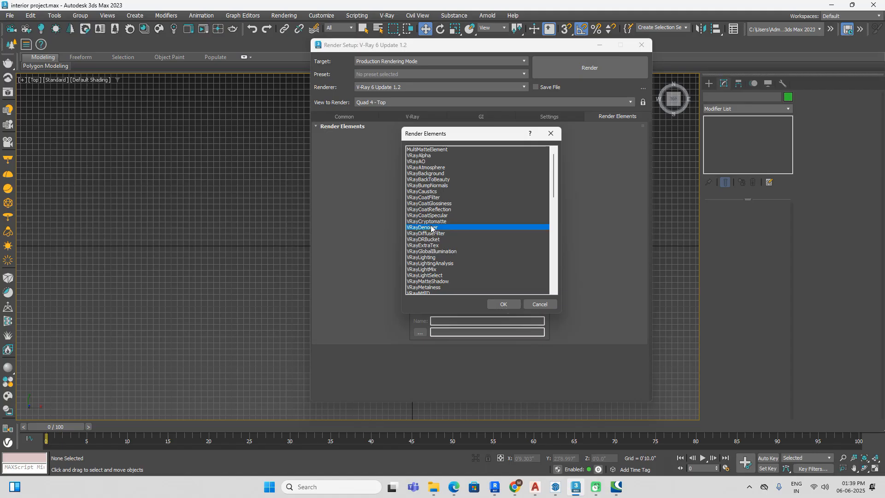
click(503, 303)
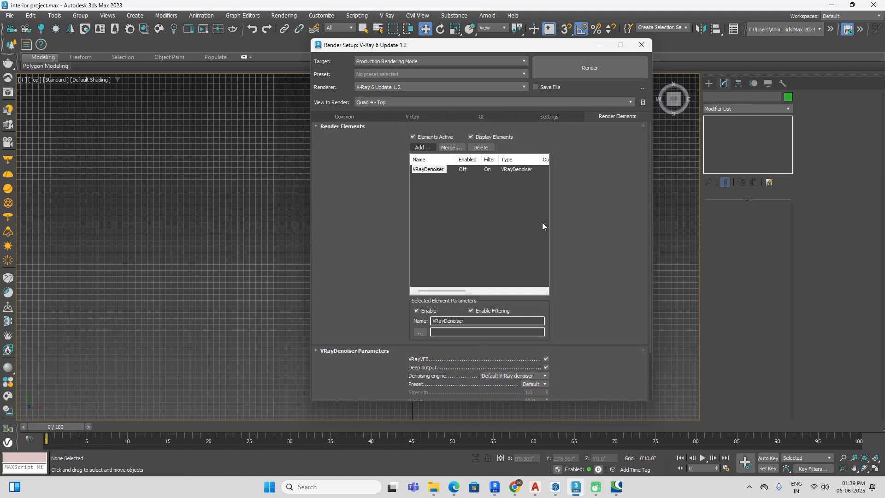
click(641, 45)
Step: Place a VRayPhysicalCamera in the wireframe top view, from the room's southeast corner to beyond the northwest corner, target distance about 26'4"
mouse_move(617, 235)
middle_down()
mouse_move(556, 214)
mouse_move(589, 241)
mouse_move(562, 235)
middle_up()
key(F3)
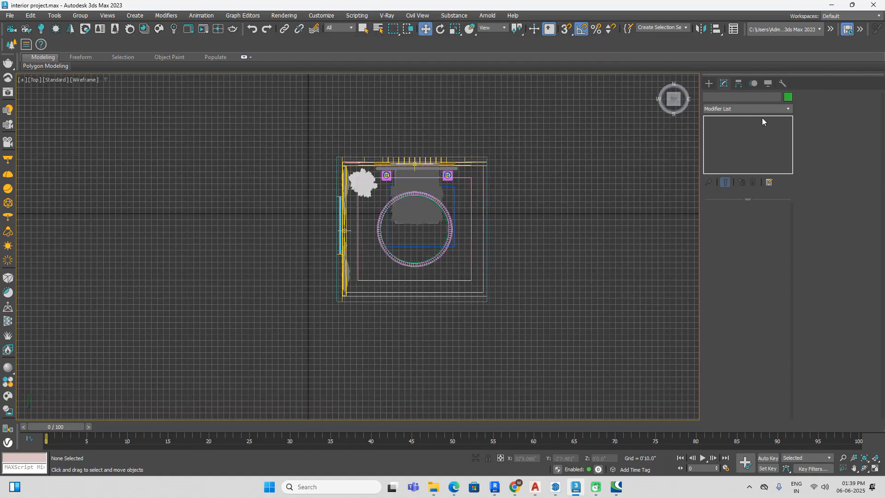
click(709, 85)
click(745, 98)
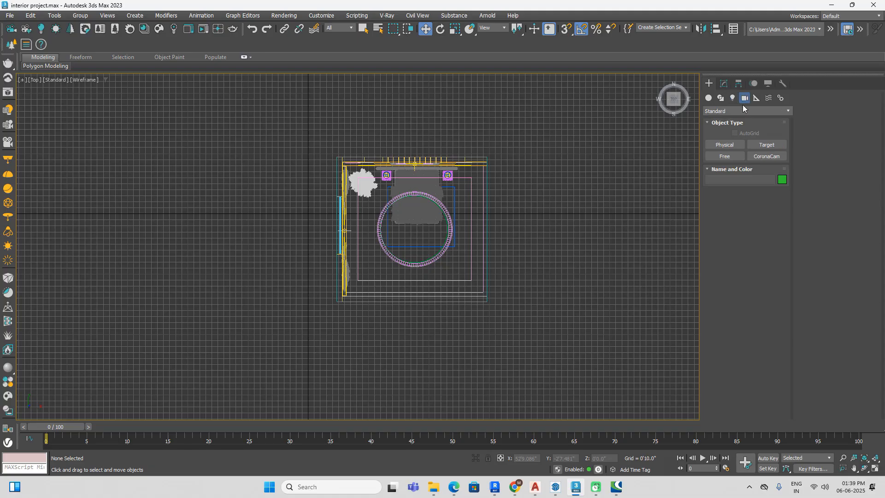
click(740, 112)
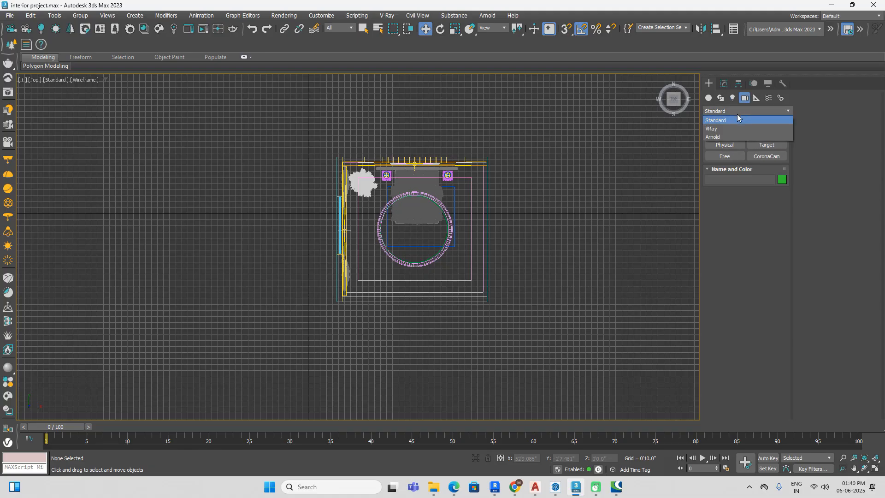
click(726, 127)
click(757, 144)
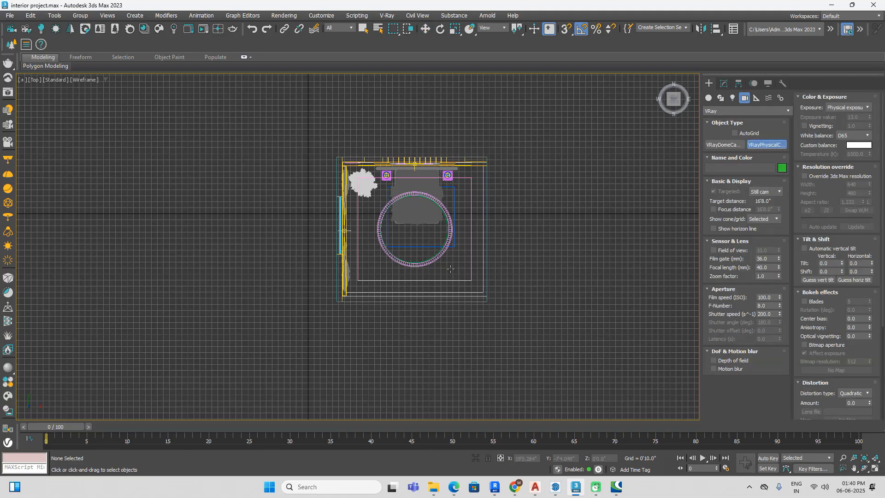
drag(477, 283, 345, 146)
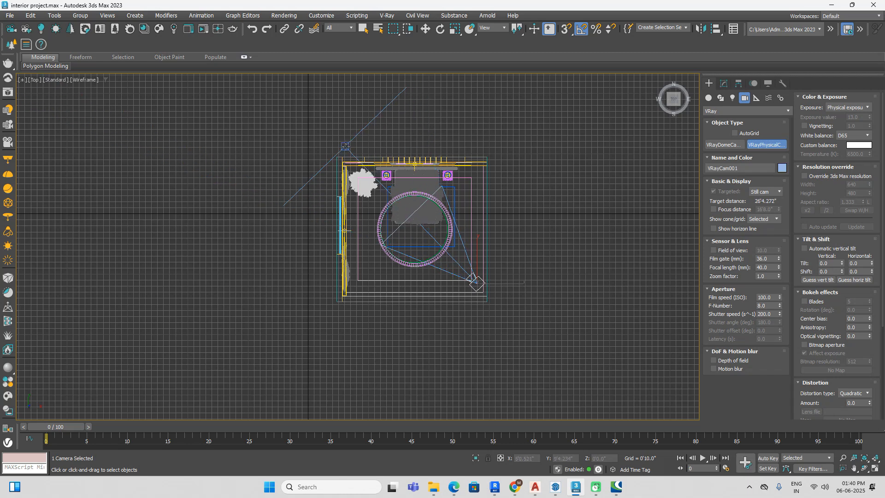
Step: Look through the new camera with safe frames and shading on, and reposition it to frame the bed, rug and ceiling ring
key(c)
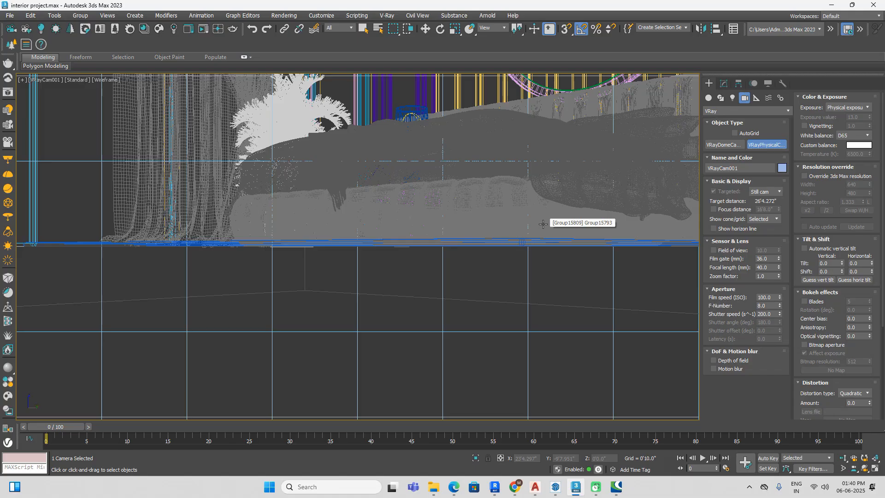
key(shift+f)
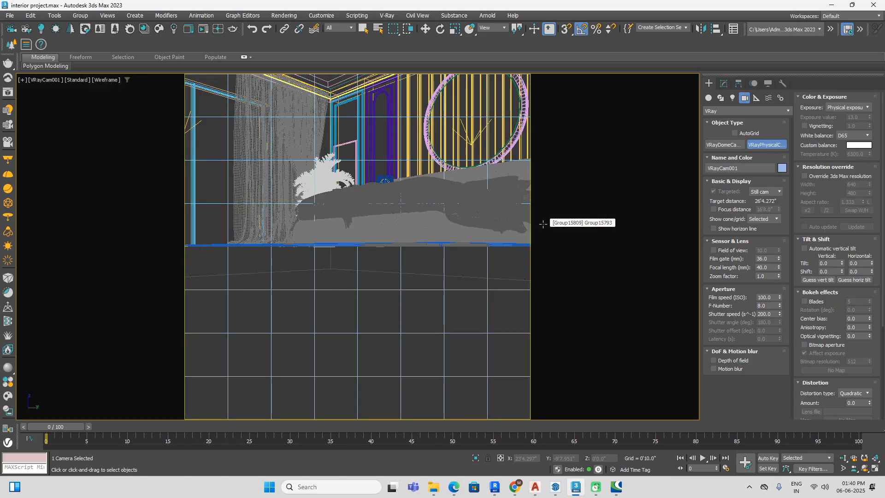
key(F3)
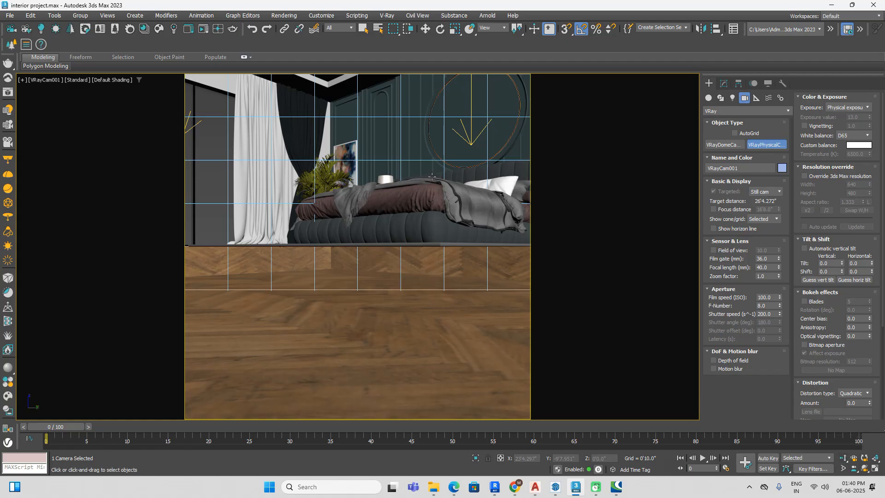
middle_drag(431, 176, 434, 223)
middle_drag(449, 254, 423, 253)
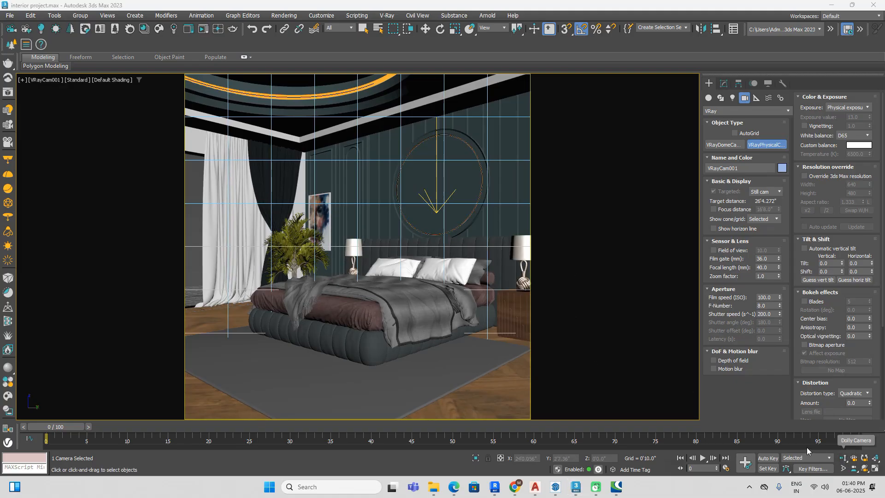
Step: Dolly the camera slightly back so the bed and both nightstand lamps fit within the safe frame
click(852, 5)
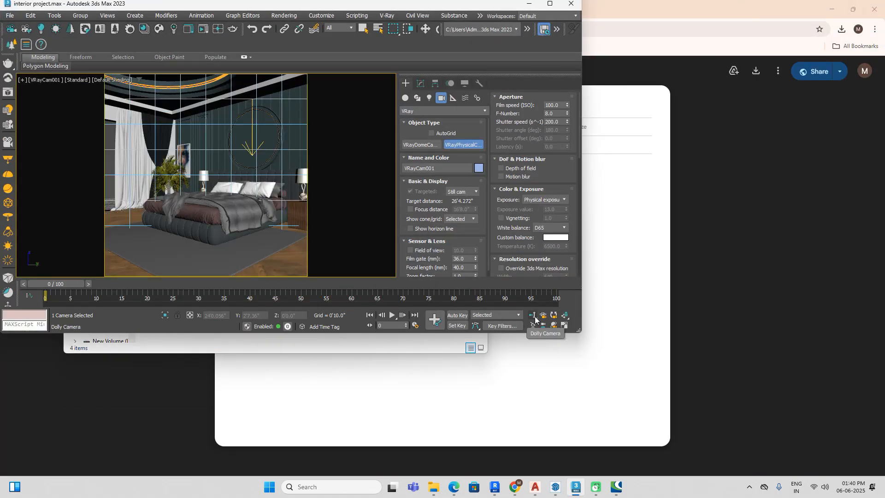
click(533, 316)
drag(277, 230, 281, 234)
middle_drag(271, 216, 273, 221)
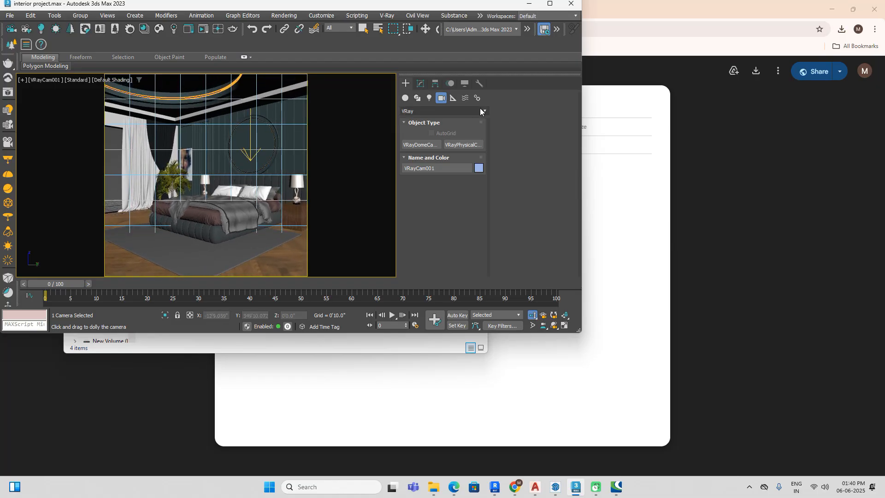
click(550, 4)
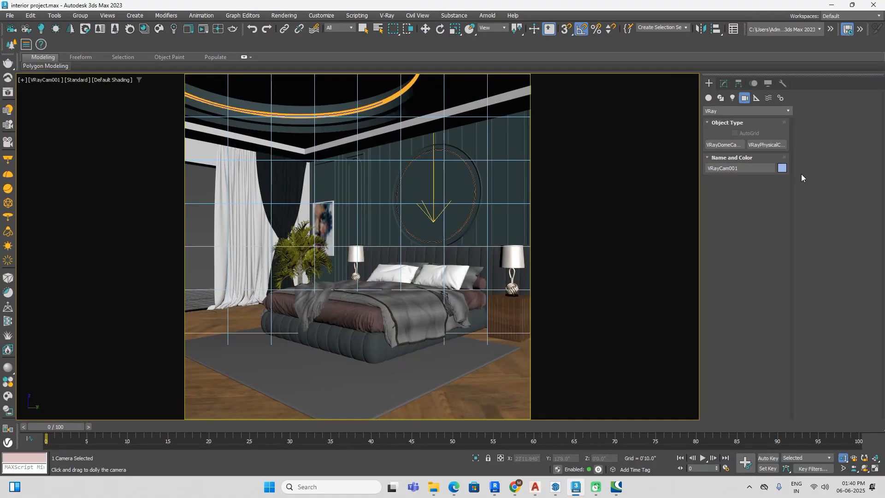
middle_drag(601, 246, 602, 247)
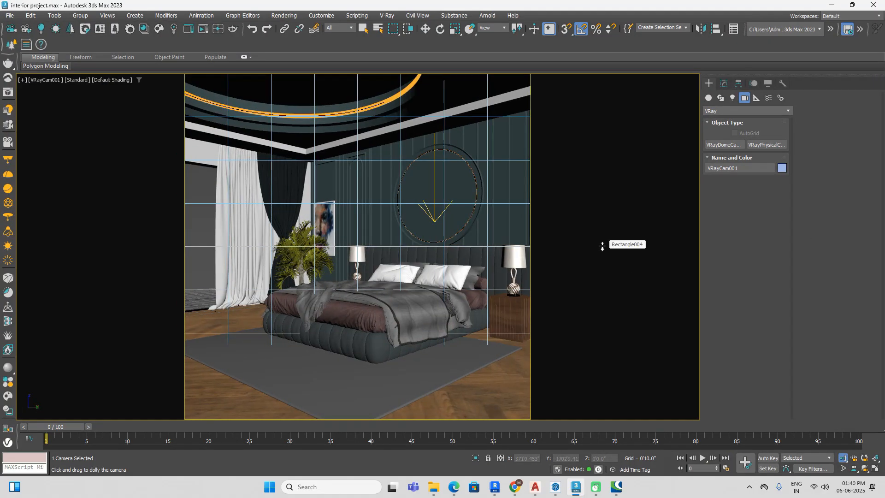
Step: Place a VRayLight of type Dome outside the room's east wall in the wireframe top view
key(p)
scroll(534, 240, down, 4)
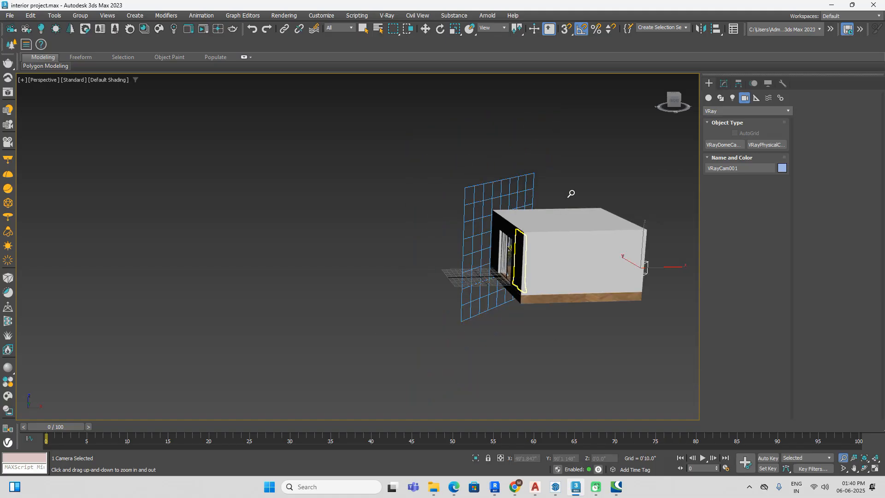
key(t)
drag(541, 157, 604, 216)
key(F3)
middle_drag(606, 213, 547, 212)
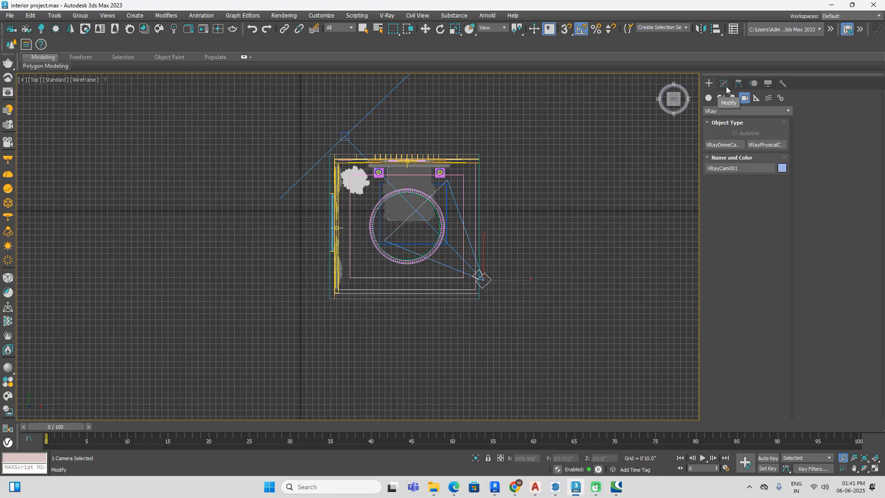
click(730, 99)
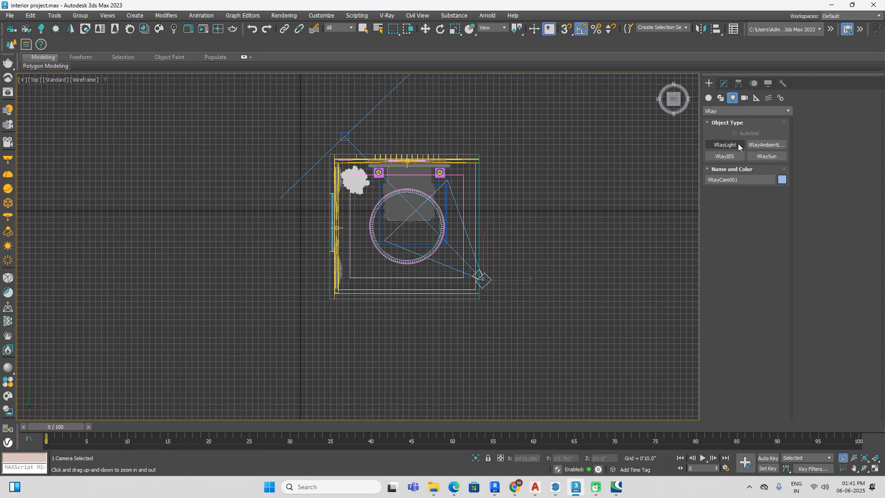
click(724, 145)
click(765, 201)
click(763, 222)
click(590, 231)
Step: Keep the dome light's multiplier at 30 and return to the view through the V-Ray camera
drag(768, 262, 730, 265)
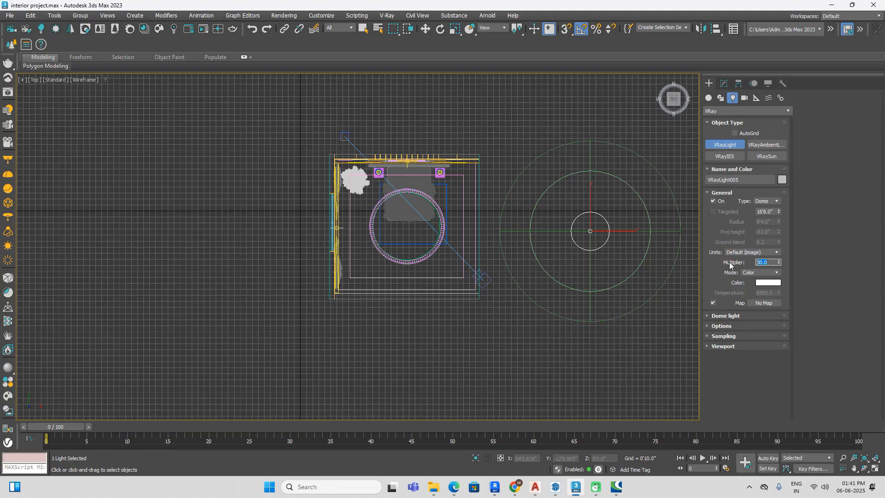
right_click(537, 337)
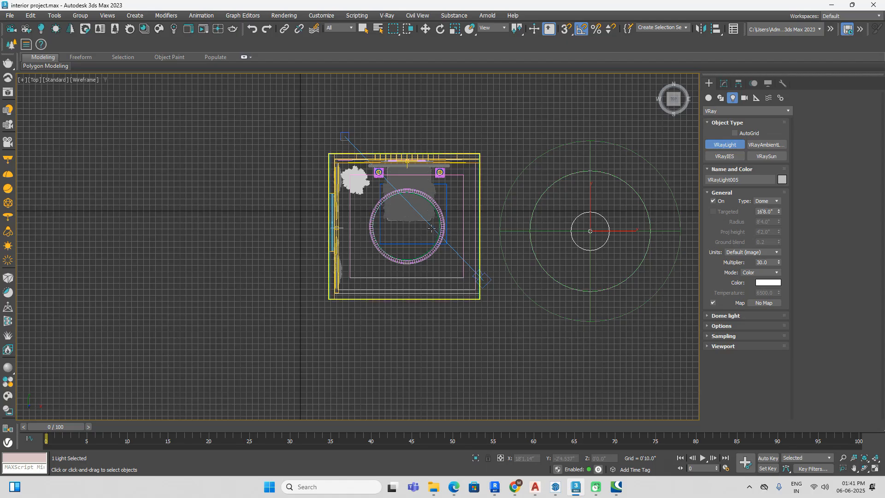
key(c)
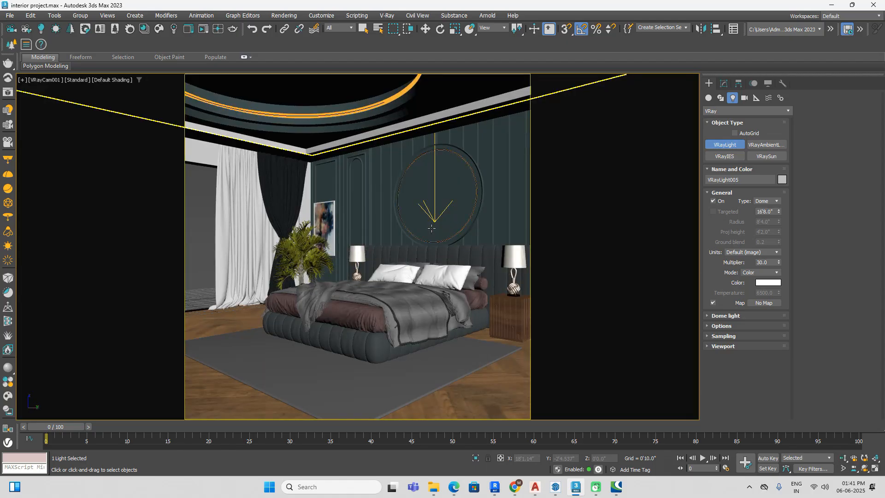
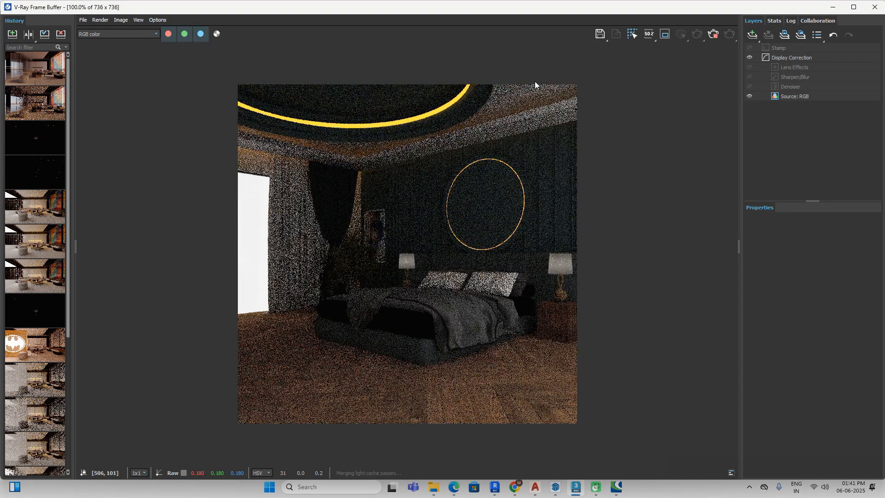
Step: Examine the test render of the V-Ray camera view, inspecting the bed, bedding, parquet floor, lamps and wall art at different magnifications
drag(660, 11, 480, 20)
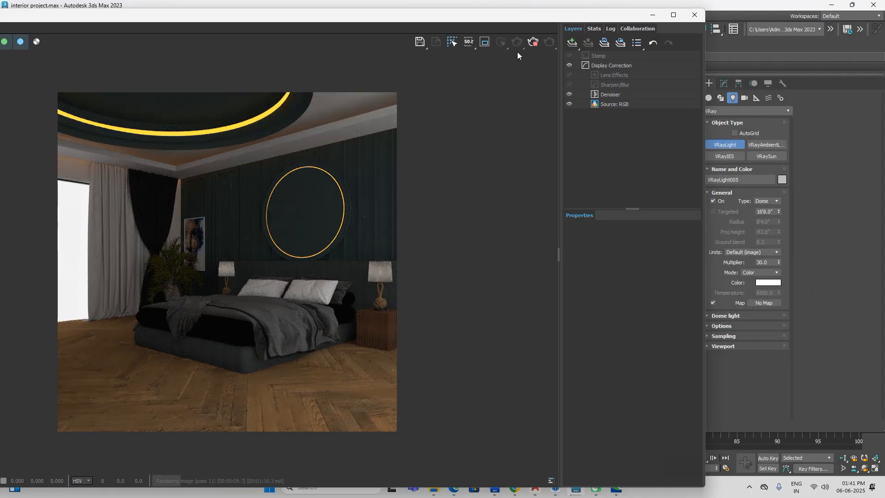
scroll(264, 410, up, 5)
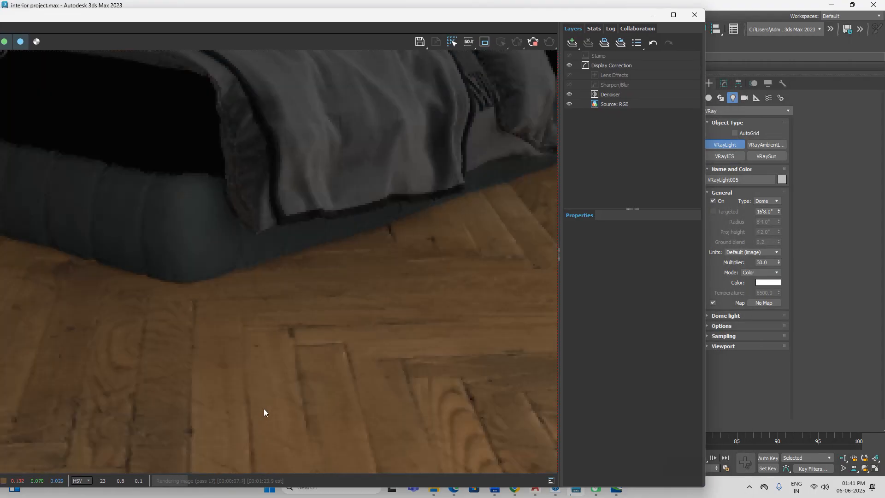
scroll(264, 409, down, 5)
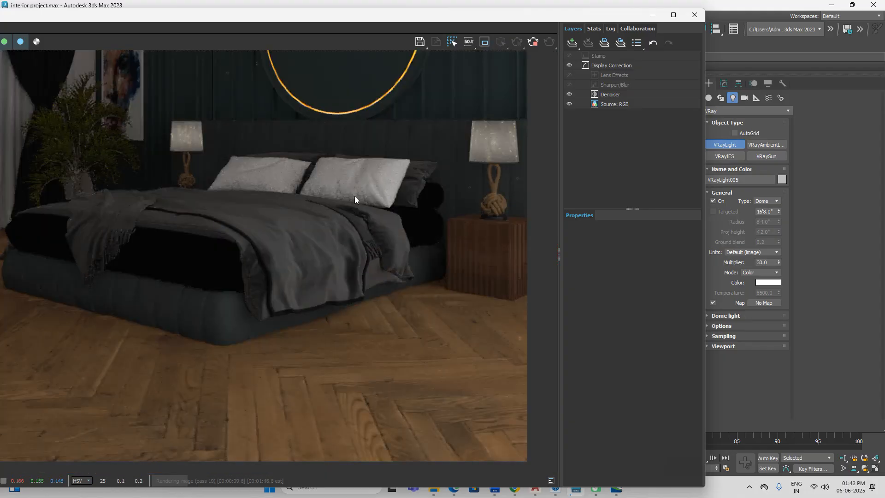
scroll(354, 211, up, 5)
scroll(355, 210, down, 4)
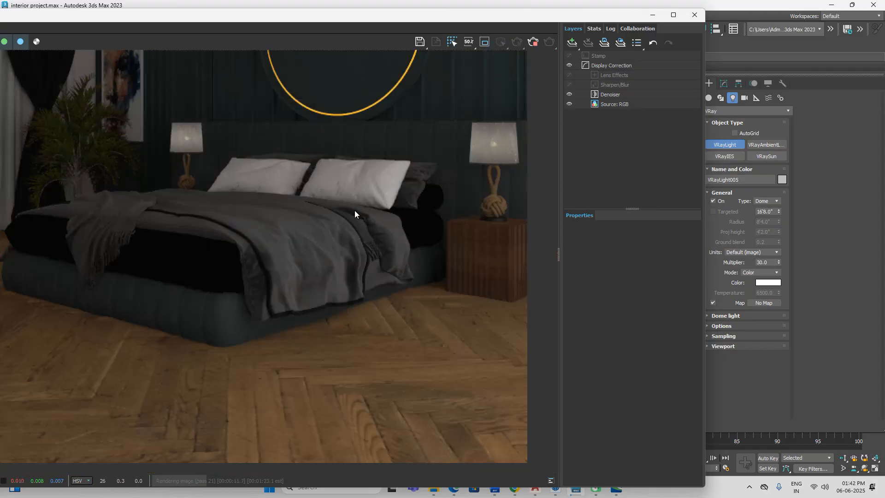
scroll(321, 228, down, 2)
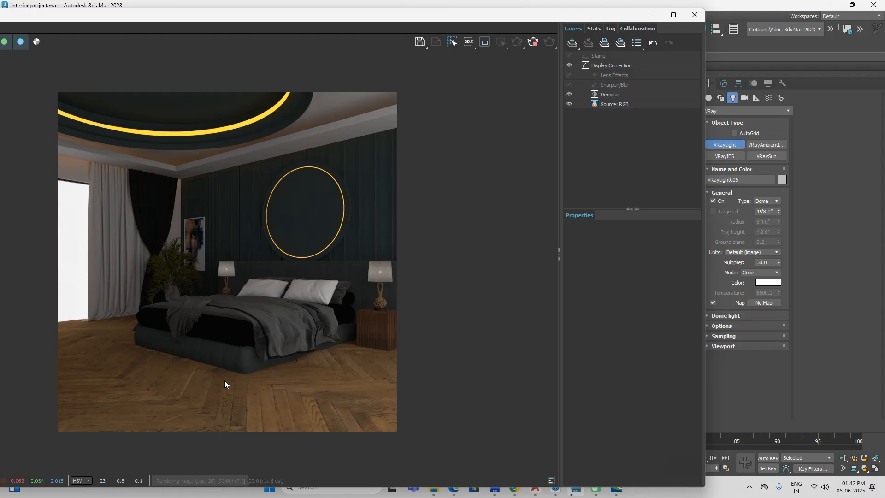
scroll(289, 405, up, 2)
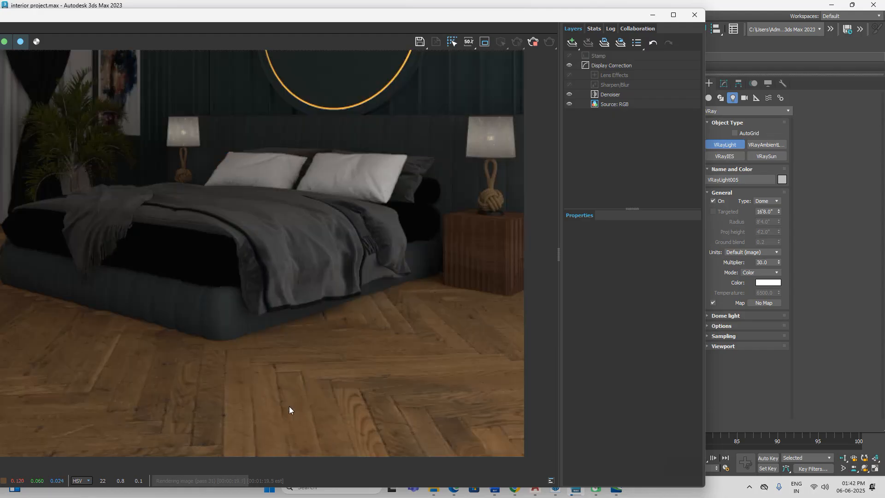
scroll(323, 359, down, 2)
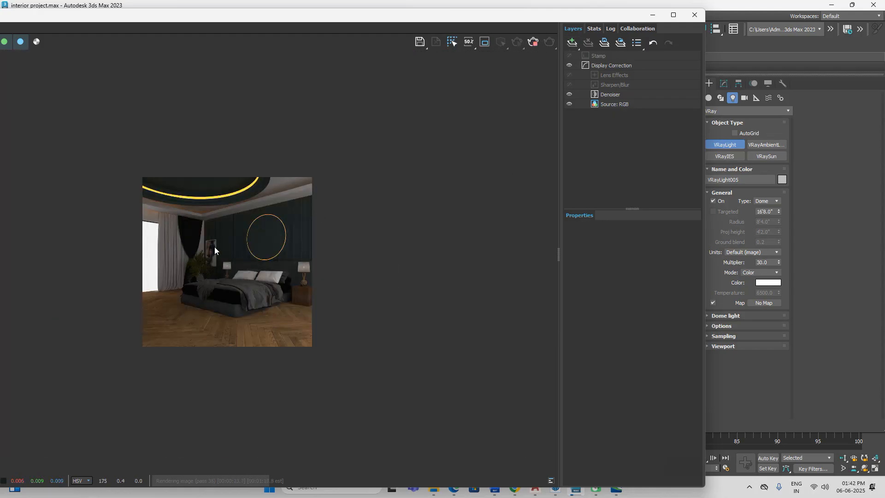
scroll(168, 288, up, 2)
scroll(167, 285, down, 3)
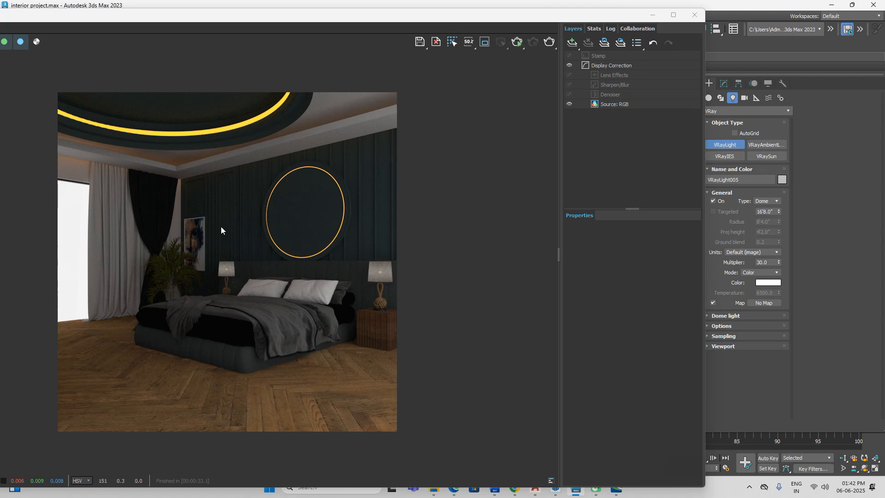
Step: Clear the frame buffer off the camera viewport and place another VRayLight dome near the round wall panel above the bed
drag(626, 18, 440, 114)
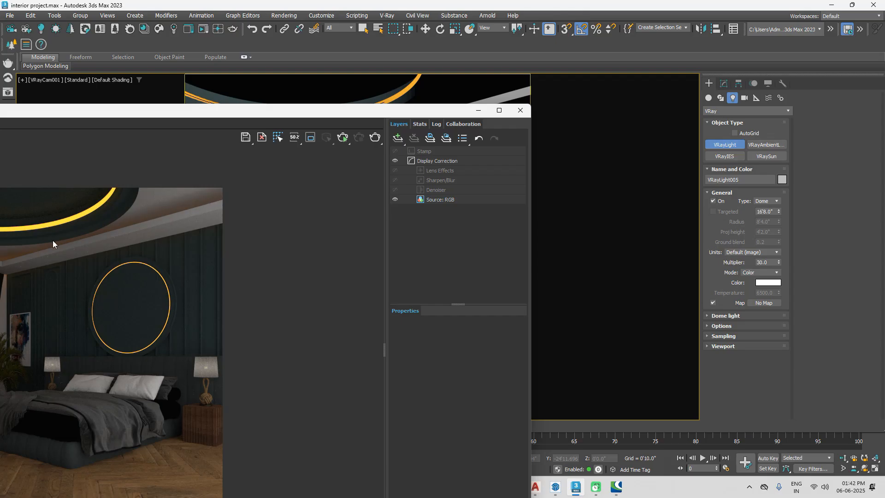
drag(398, 112, 267, 326)
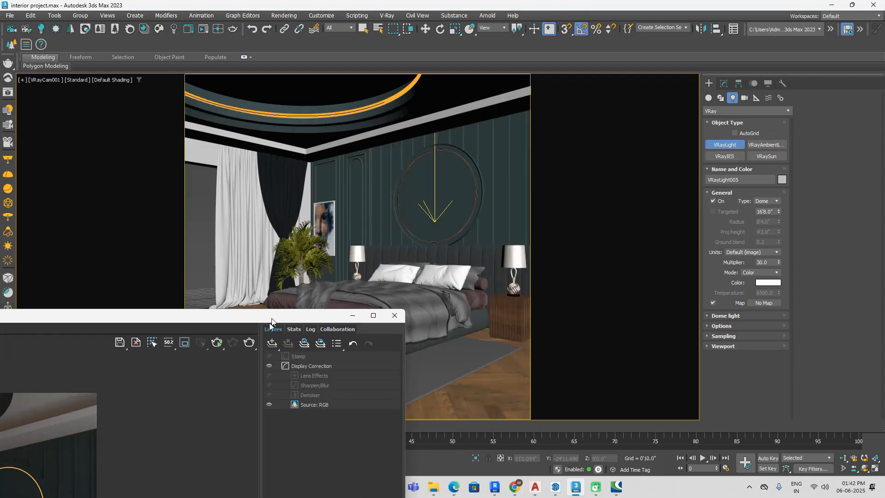
click(433, 210)
Step: Start an interactive render of the camera view and reposition the frame buffer so the render can be watched
click(54, 15)
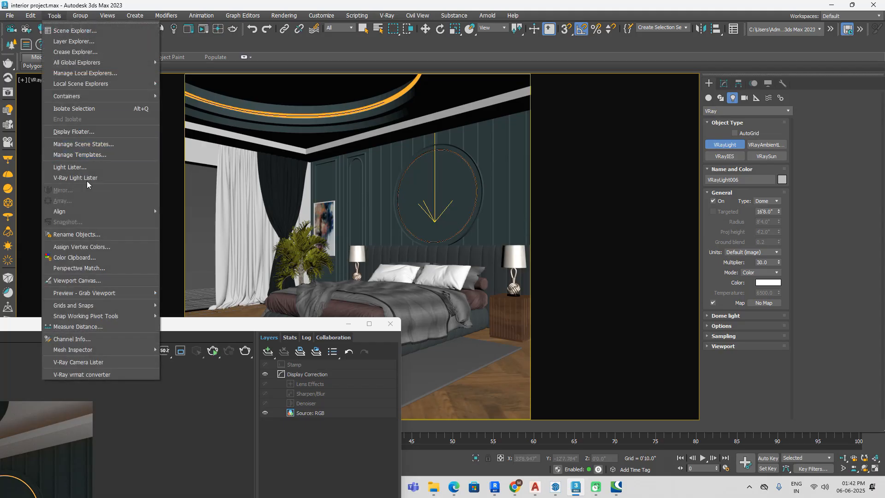
click(212, 351)
drag(202, 328, 475, 146)
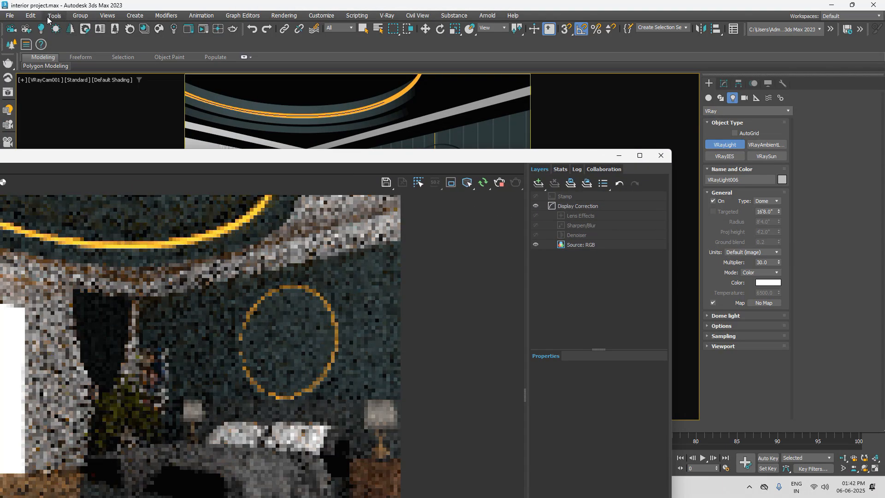
Step: Bring up the V-Ray Light Lister and place it clear of the interactive render
click(36, 16)
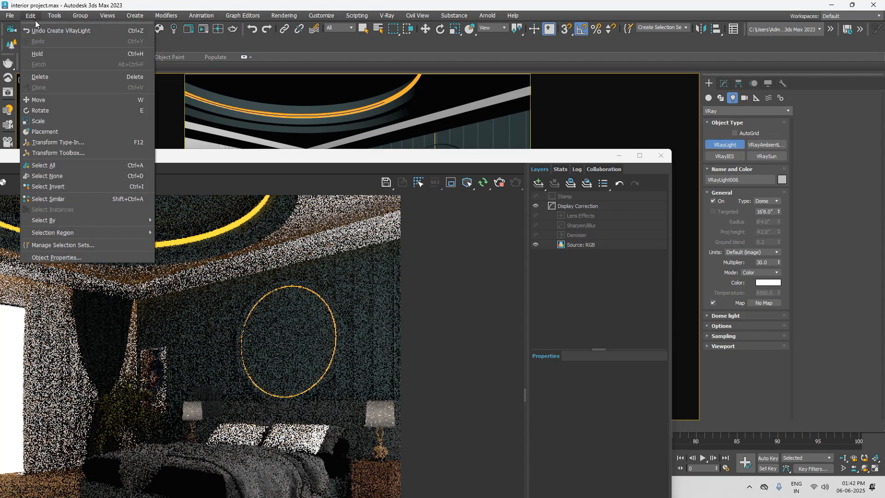
mouse_move(54, 16)
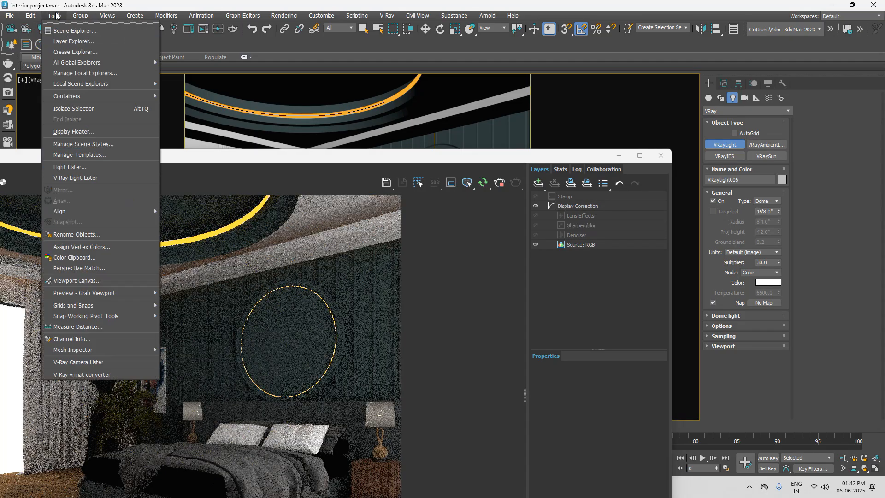
click(69, 178)
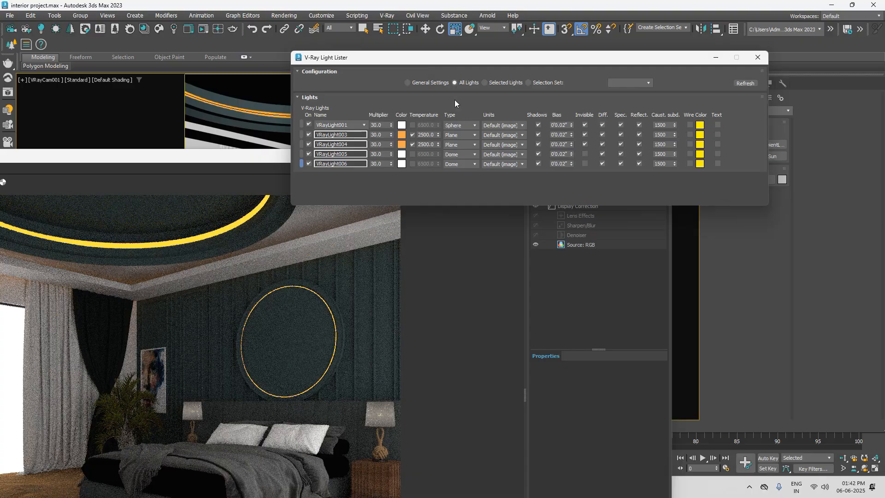
drag(477, 60, 670, 50)
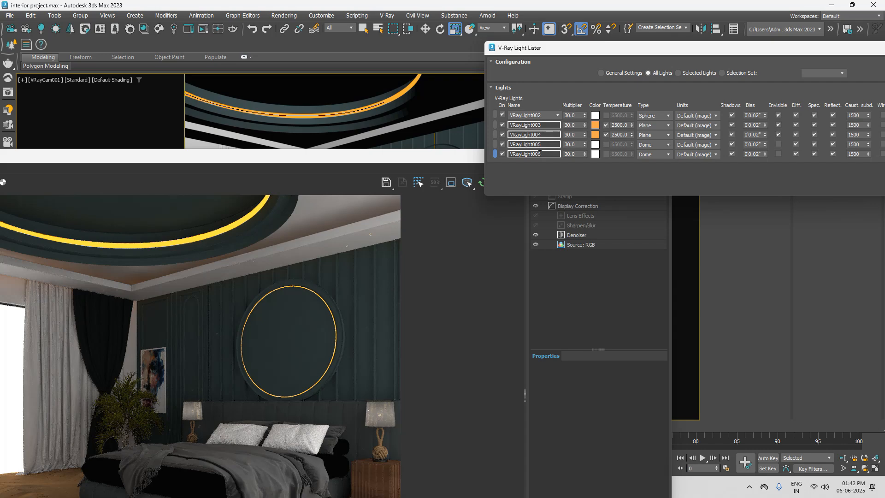
Step: Set the multiplier of dome light VRayLight006 to 29.1 and that of dome light VRayLight005 to 1
mouse_move(585, 156)
mouse_down()
mouse_move(585, 198)
mouse_move(586, 150)
mouse_up()
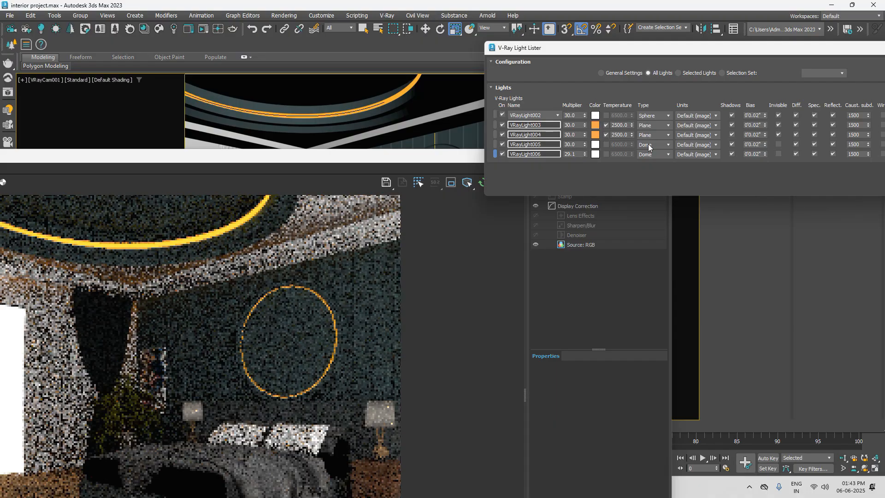
double_click(572, 144)
text(1)
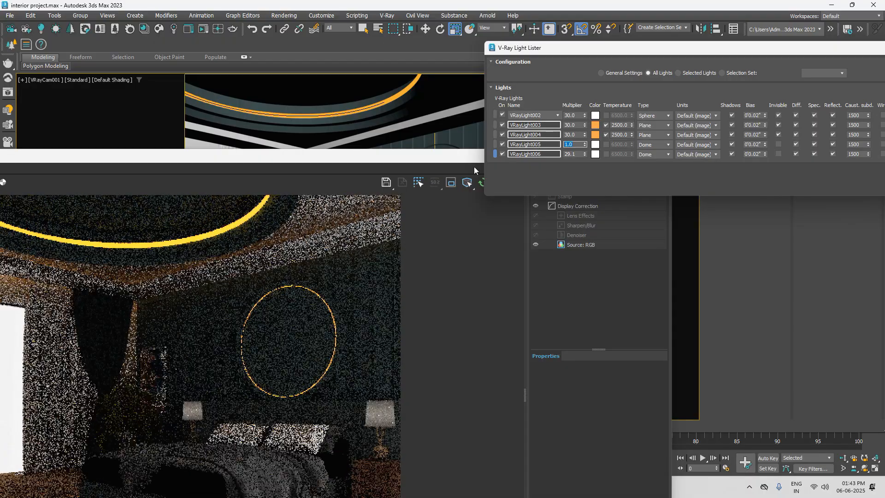
Step: Reposition the frame buffer to see the whole render and switch off dome light VRayLight005
drag(435, 154, 624, 219)
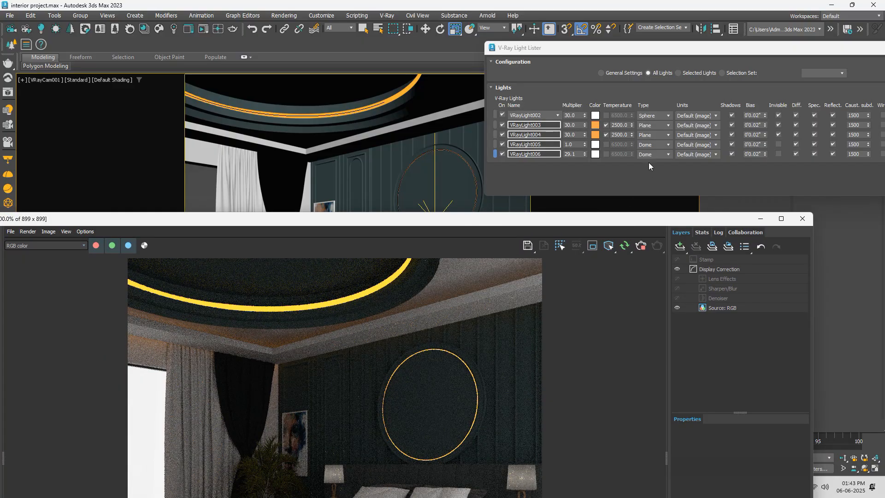
click(502, 145)
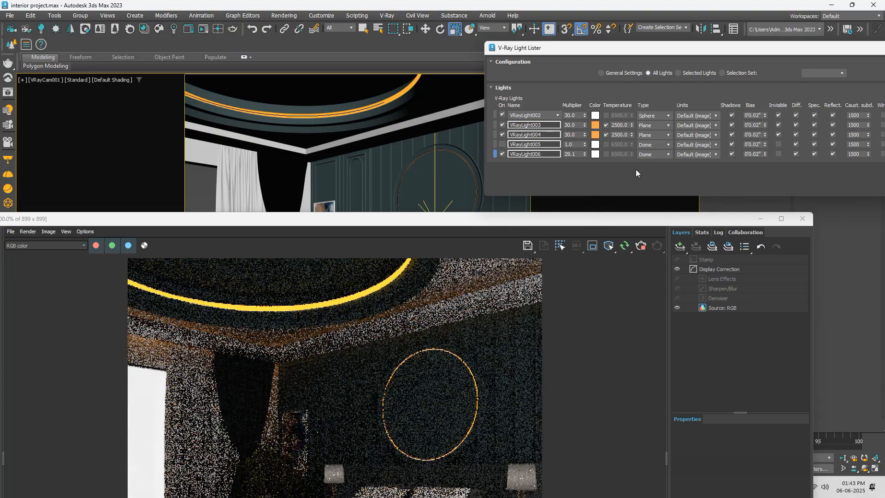
drag(726, 220, 529, 176)
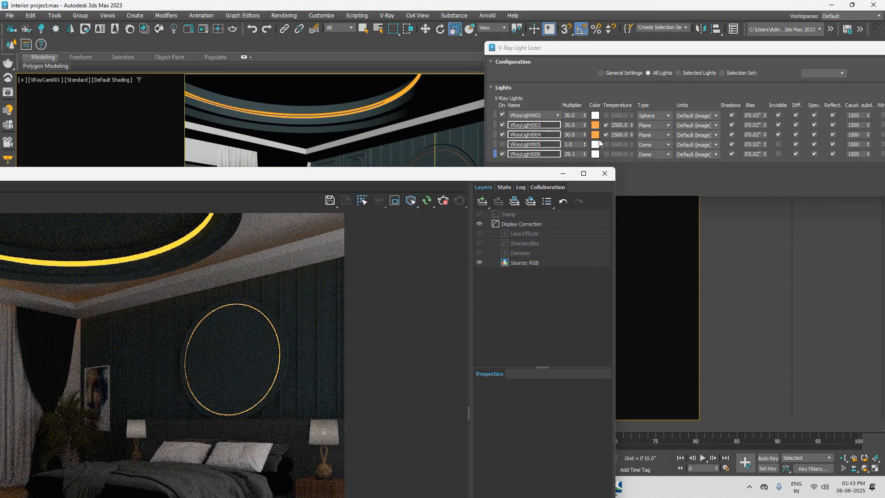
Step: Set the multipliers of the two warm plane lights, VRayLight003 and VRayLight004, to 300 each
click(564, 126)
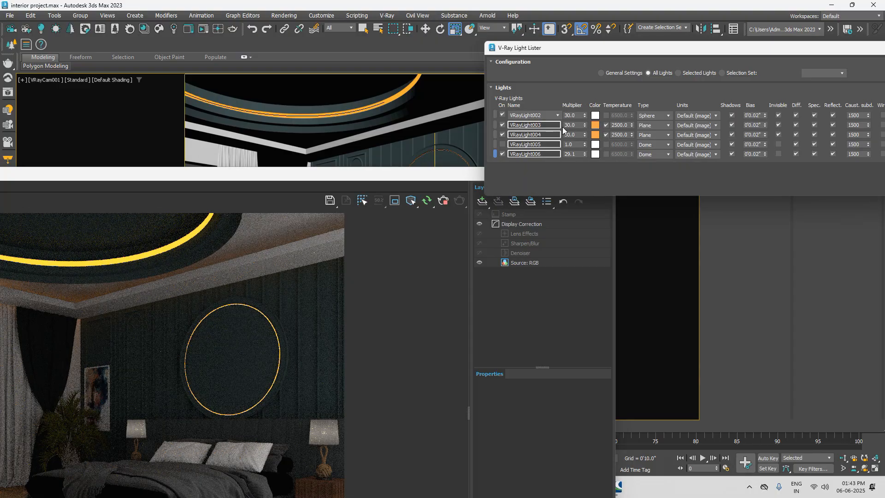
click(580, 125)
text(300)
key(Return)
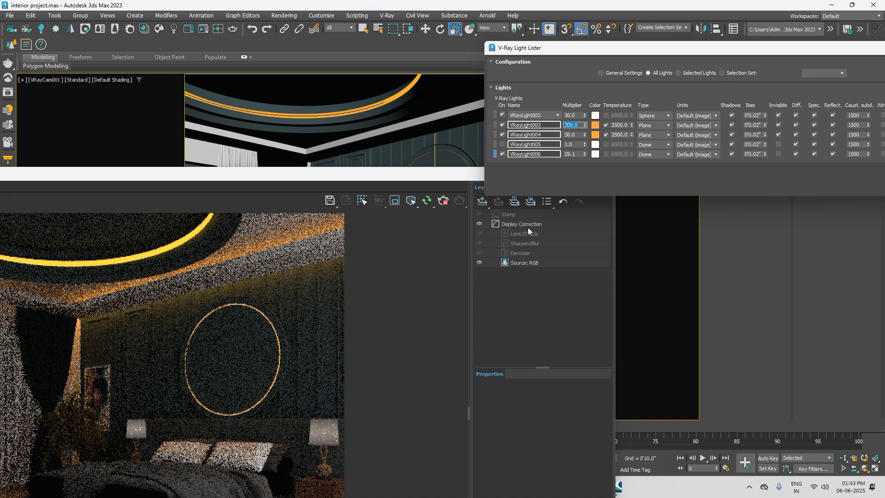
click(574, 135)
text(300)
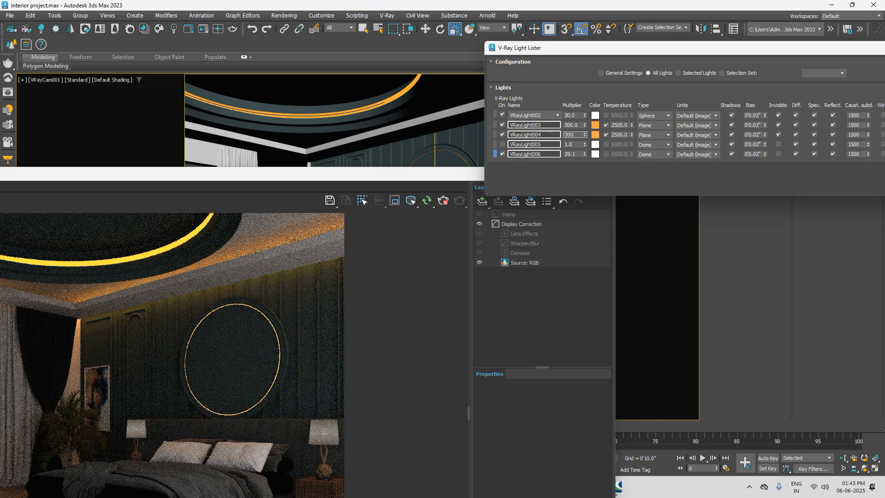
key(Return)
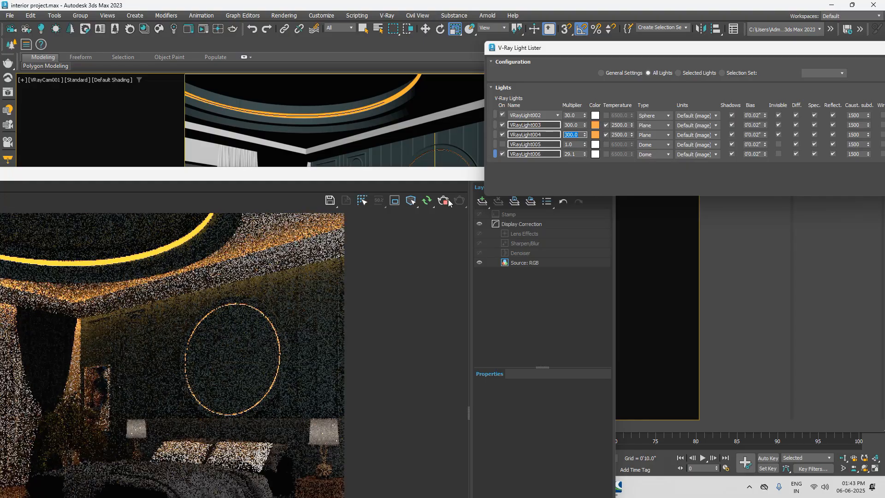
Step: Check the cove glow in the interactive render and reduce plane light VRayLight003's multiplier to 100
drag(310, 174, 492, 161)
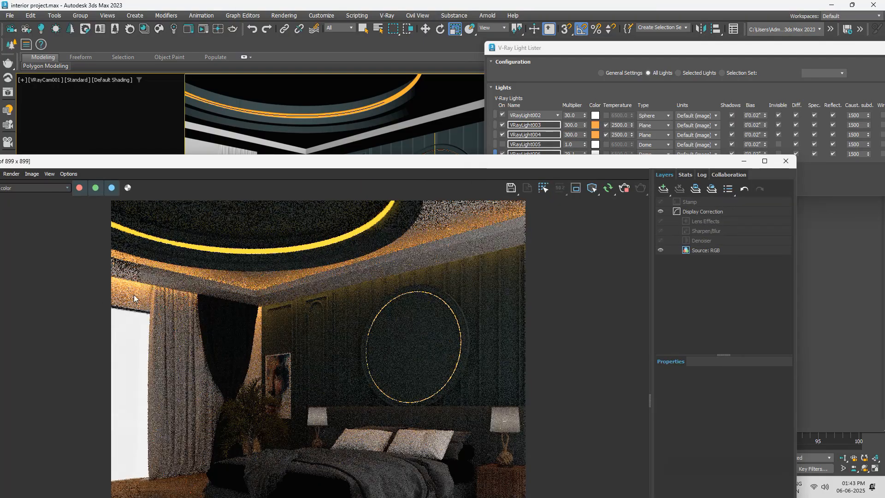
drag(586, 161, 566, 174)
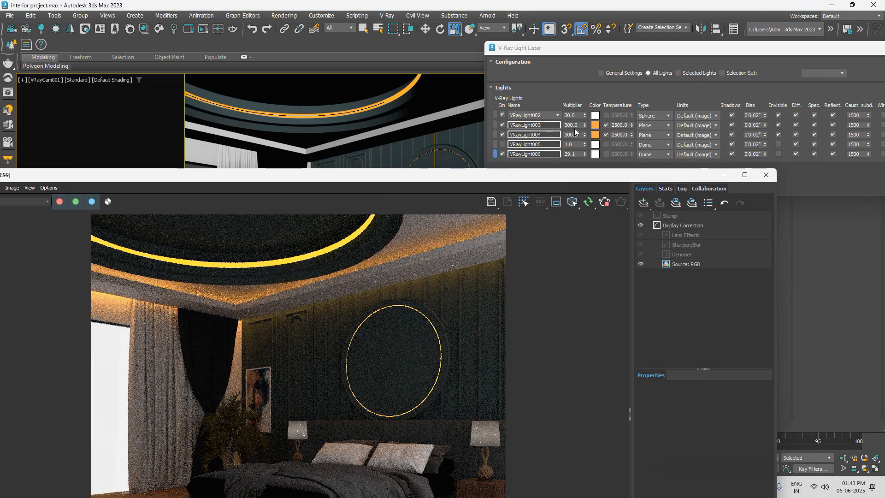
click(552, 128)
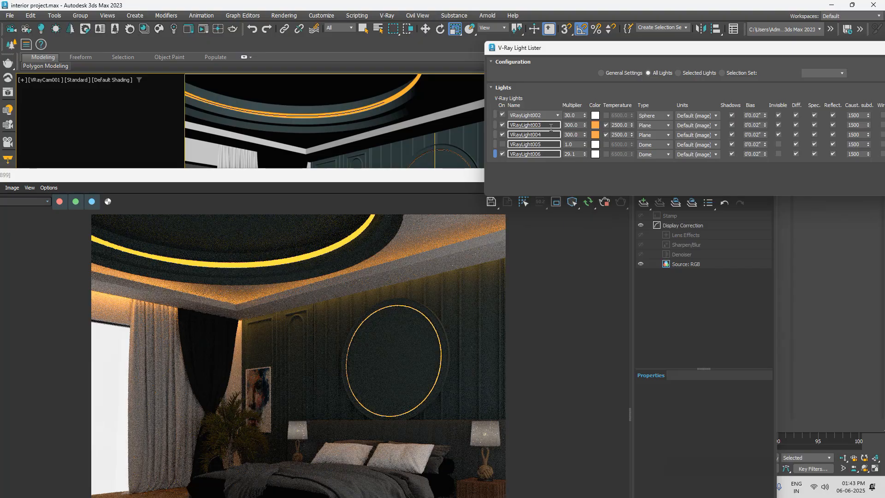
click(578, 125)
text(100)
key(Return)
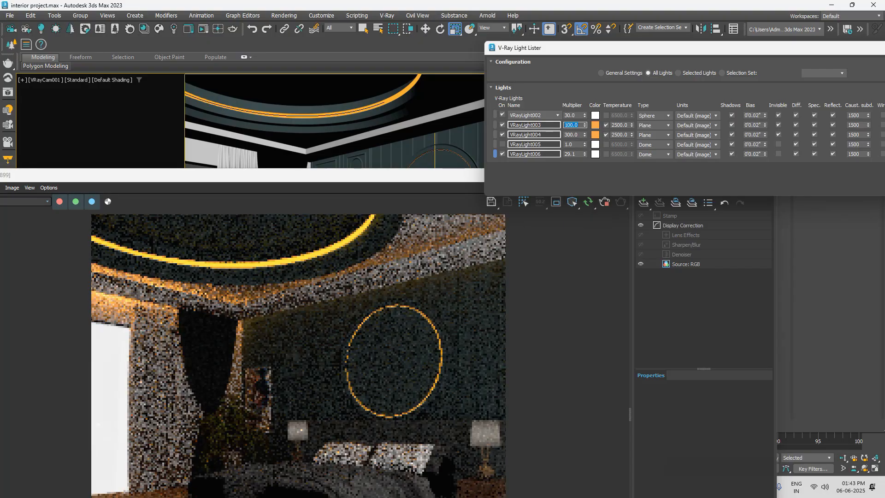
Step: Set the multipliers of plane lights VRayLight003 and VRayLight004 to 150 each
click(564, 135)
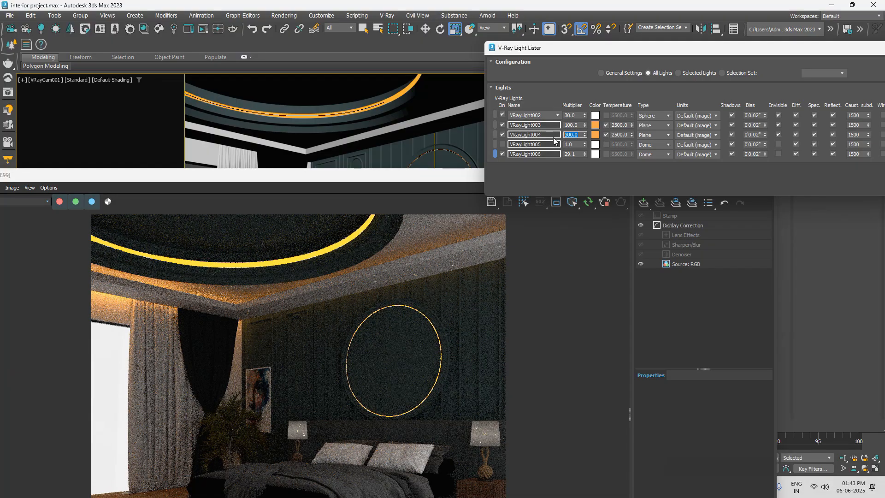
click(571, 125)
text(150)
key(Return)
double_click(577, 135)
text(150)
key(Return)
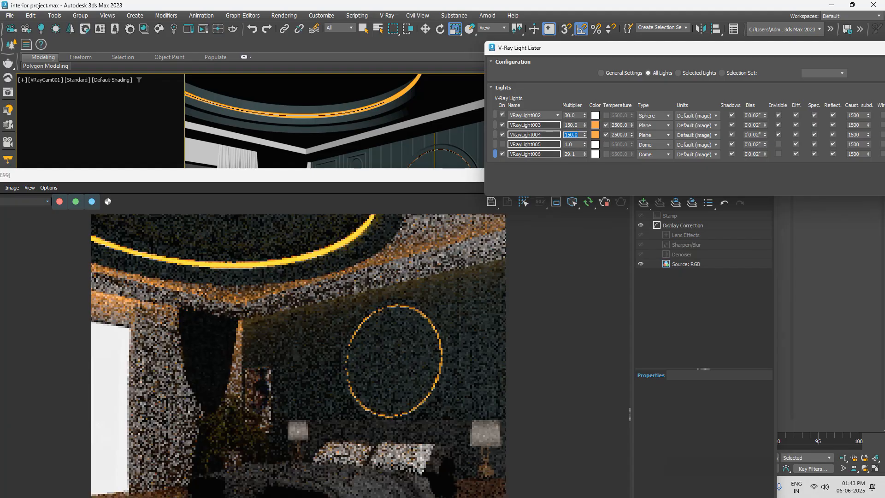
Step: Switch sphere light VRayLight002 off and on again to compare its effect on the nightstand lamps
click(503, 115)
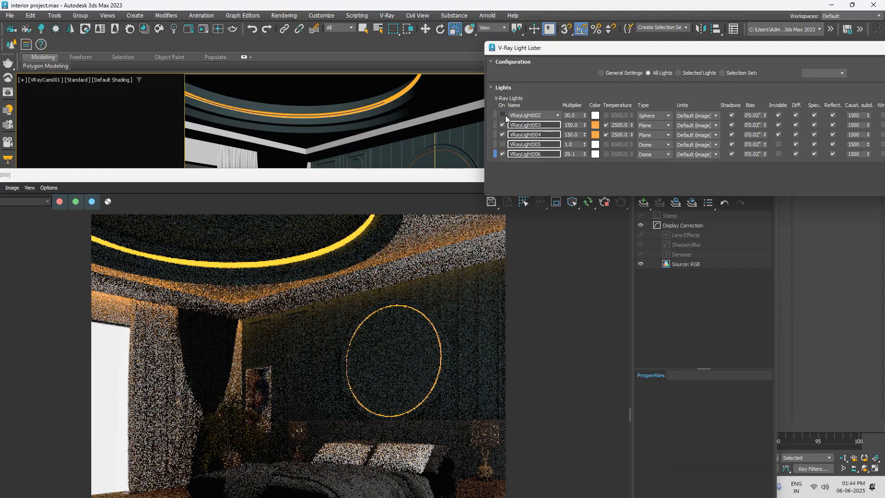
click(503, 115)
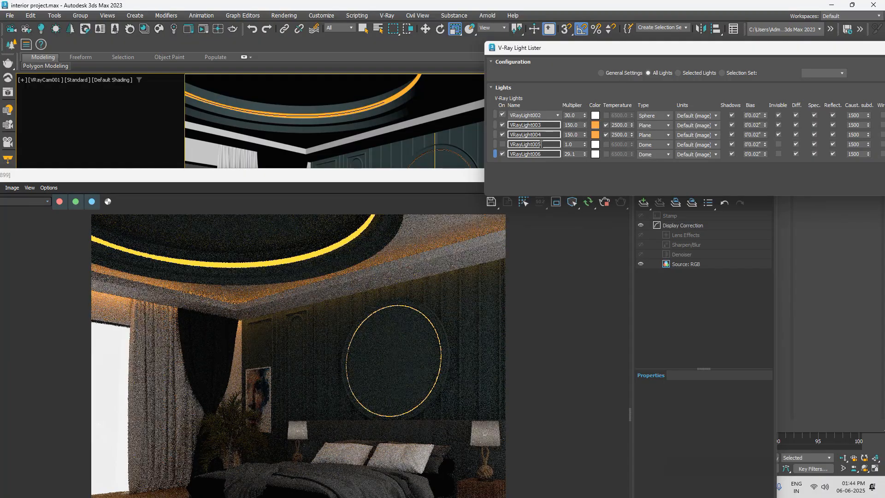
Step: Move the frame buffer off the camera view and bring the complete V-Ray Light Lister window into view
drag(443, 184, 62, 424)
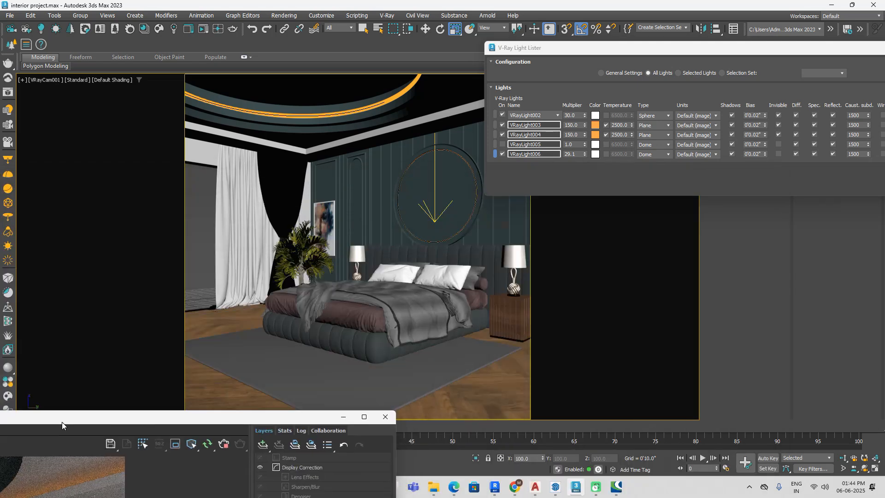
drag(813, 49, 371, 69)
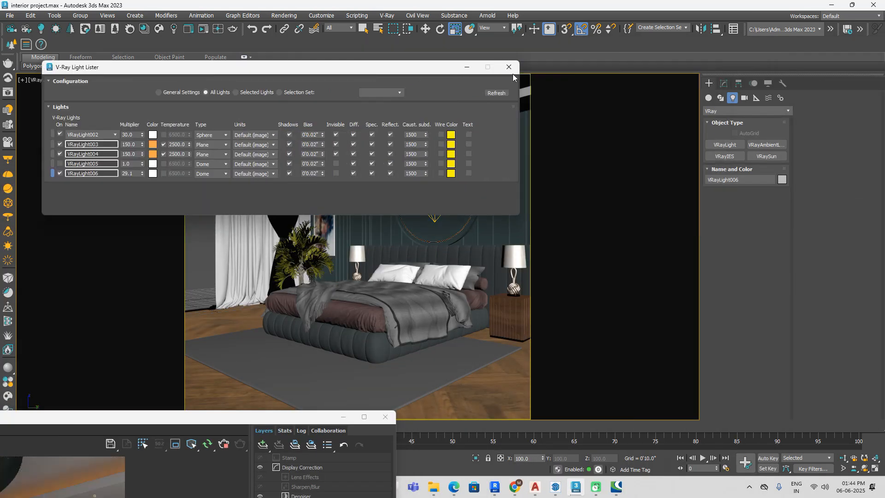
Step: Close the V-Ray Light Lister and switch the viewport from VRayCam001 to a perspective view showing the whole room from outside
click(509, 67)
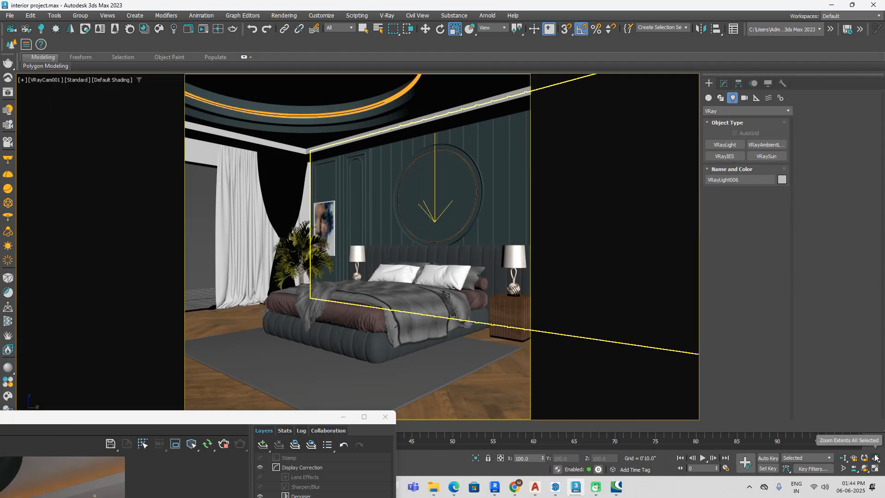
click(853, 5)
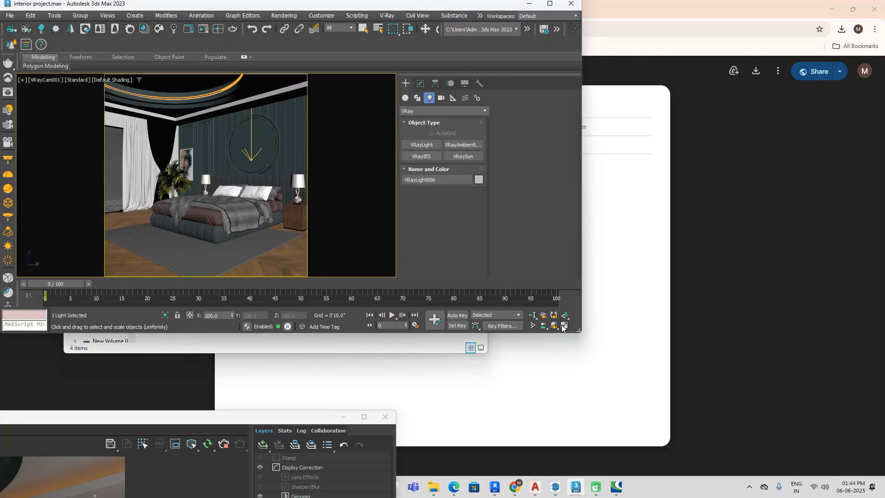
click(550, 3)
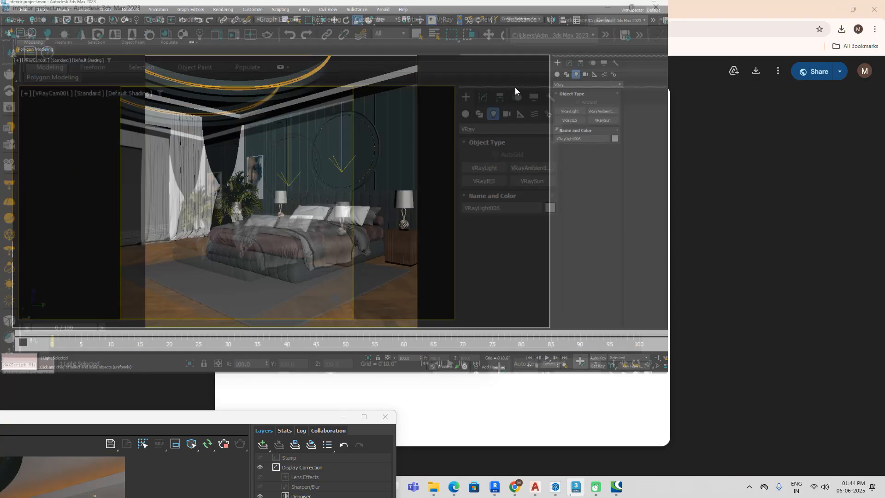
key(p)
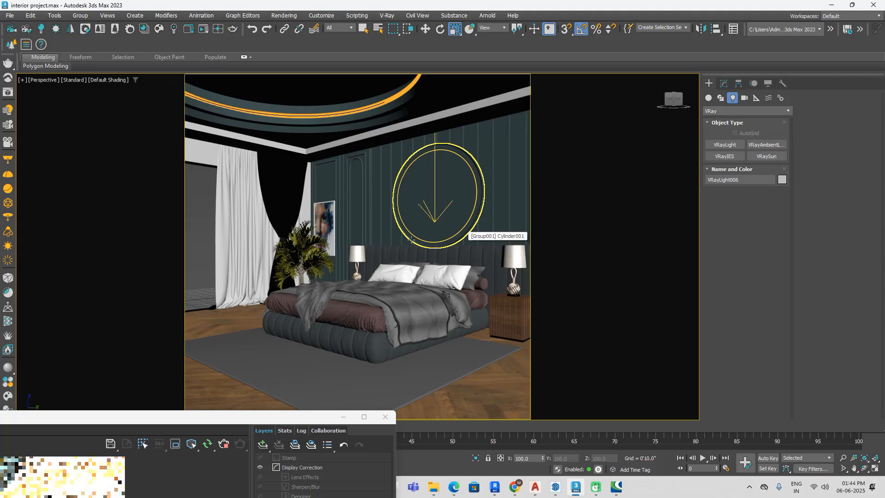
scroll(469, 306, up, 3)
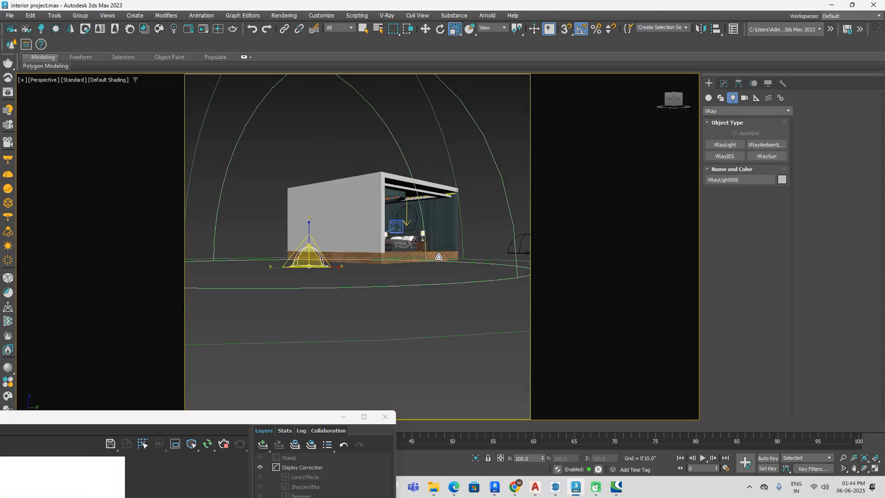
click(447, 308)
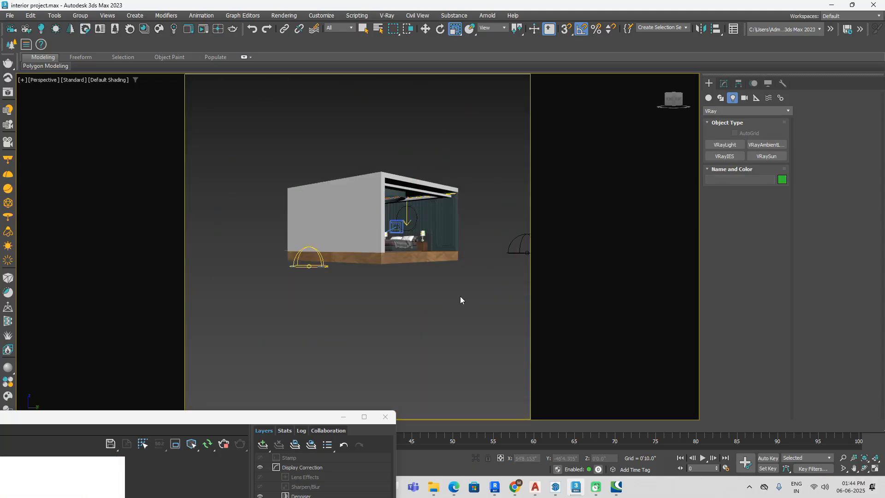
middle_drag(461, 293, 434, 296)
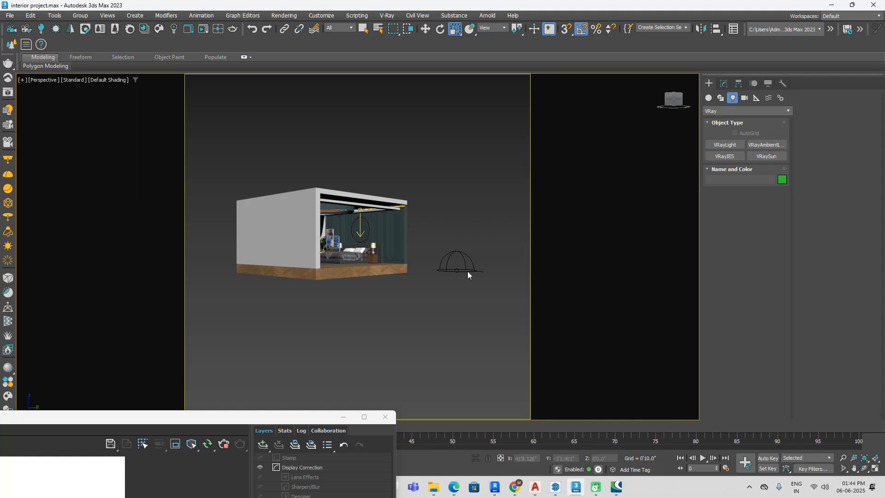
Step: Check the parameters of both dome lights outside the room and delete VRayLight006
click(456, 266)
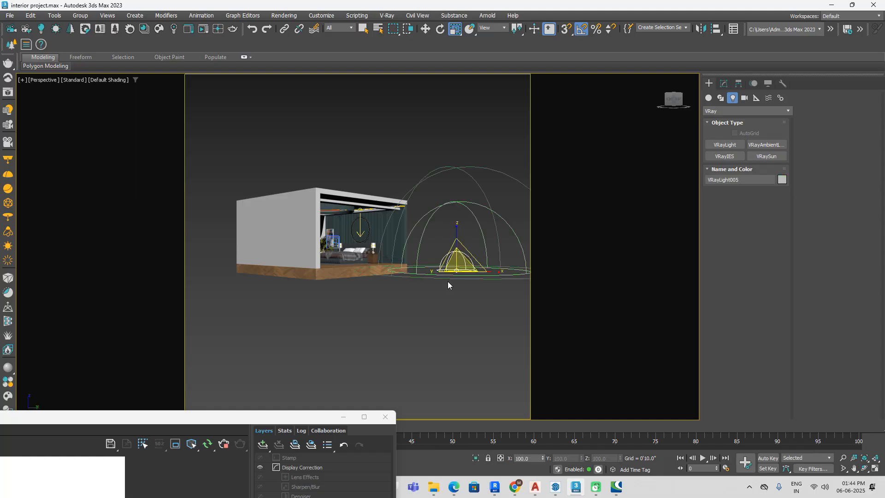
click(724, 84)
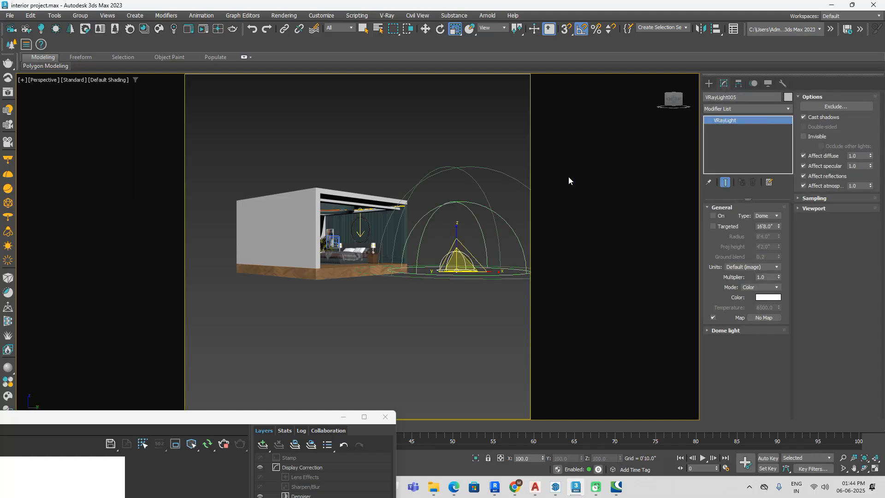
scroll(438, 276, down, 3)
click(357, 284)
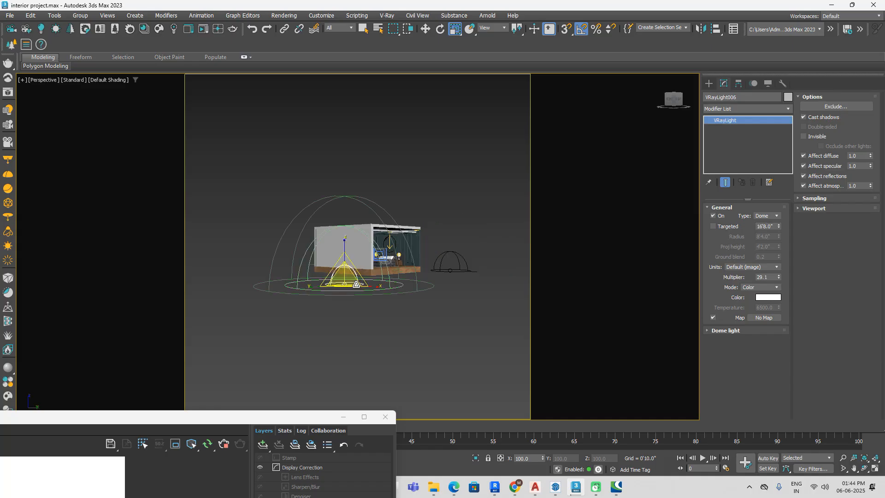
click(437, 291)
click(360, 285)
key(Delete)
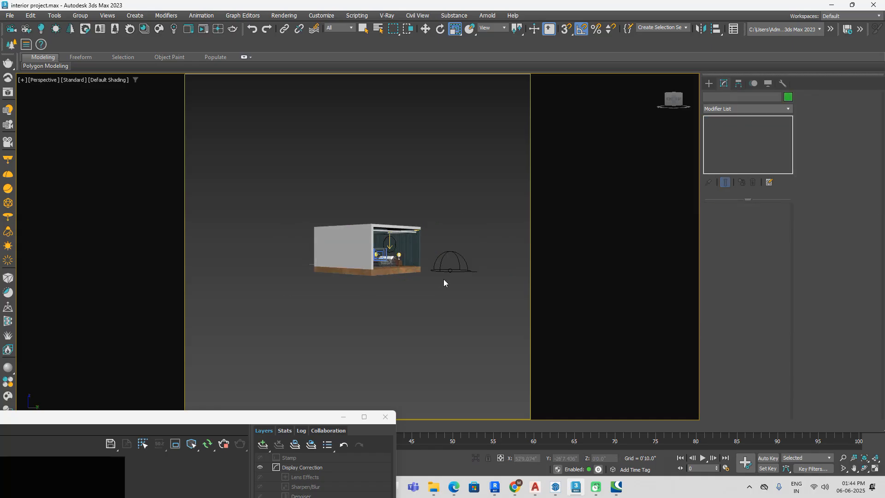
Step: Select dome light VRayLight005, return to the VRayCam001 view and place the frame buffer beside the light's parameters
click(450, 270)
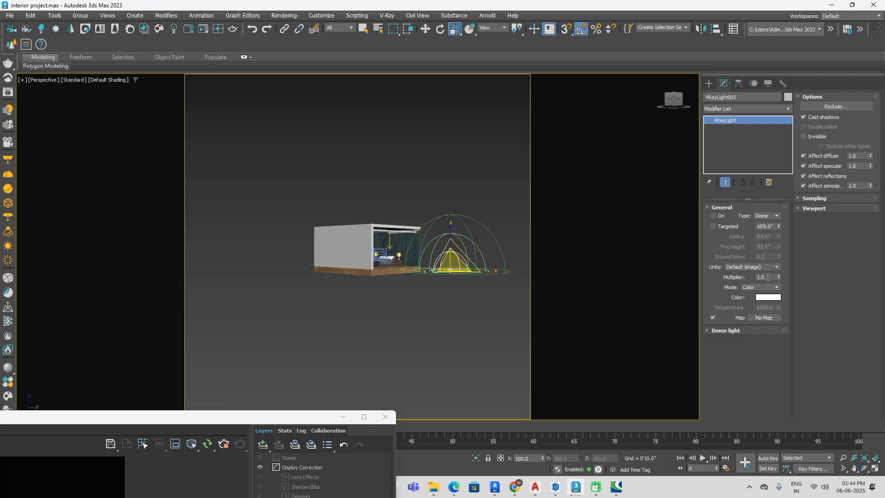
drag(272, 418, 574, 177)
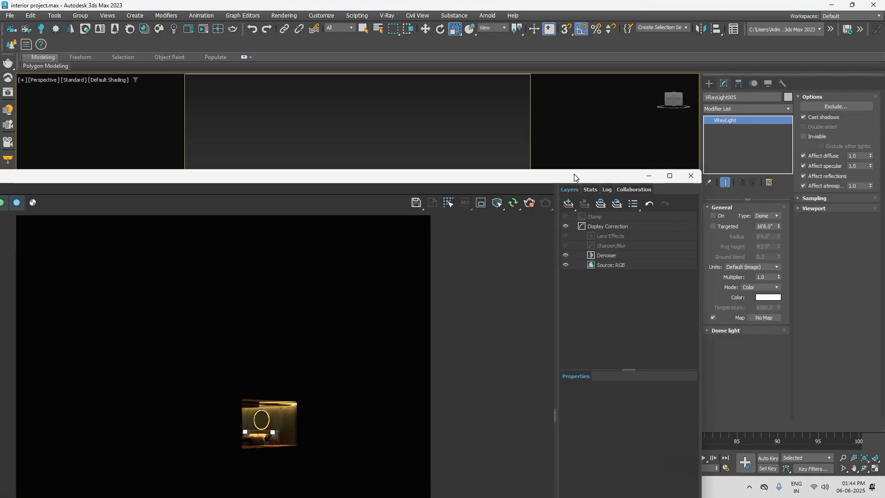
drag(574, 177, 555, 309)
key(c)
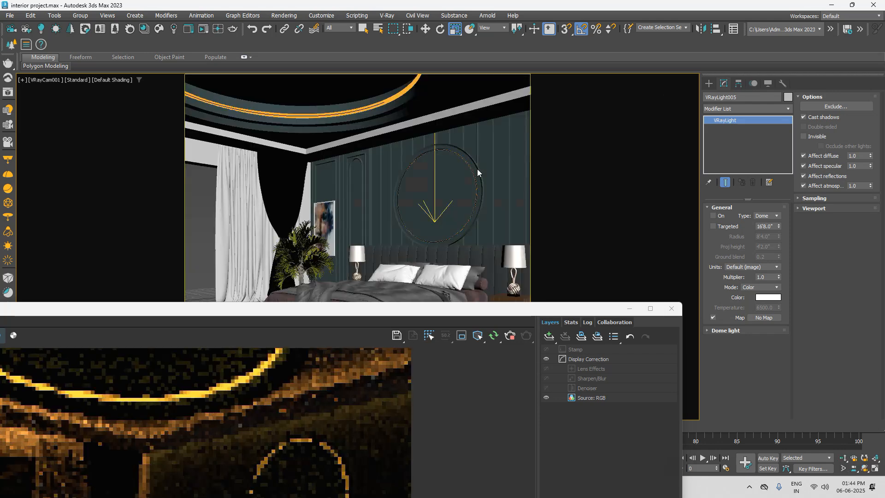
drag(480, 308, 501, 34)
drag(618, 39, 543, 57)
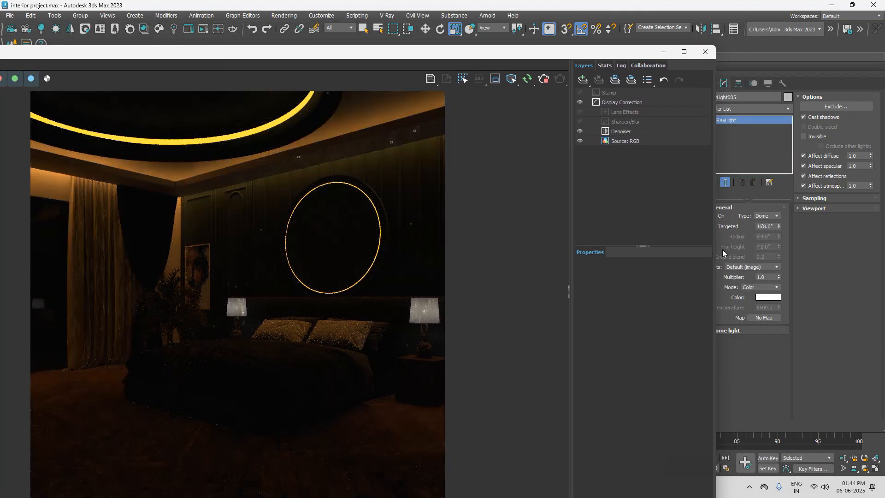
Step: Raise VRayLight005's multiplier to 30 and turn the dome light on
click(772, 275)
text(5)
key(Return)
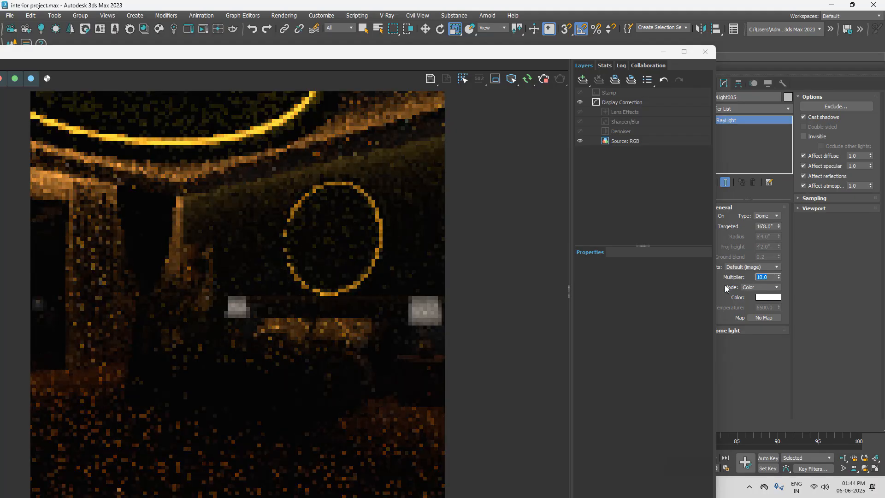
text(30)
key(Return)
drag(517, 53, 516, 76)
click(713, 215)
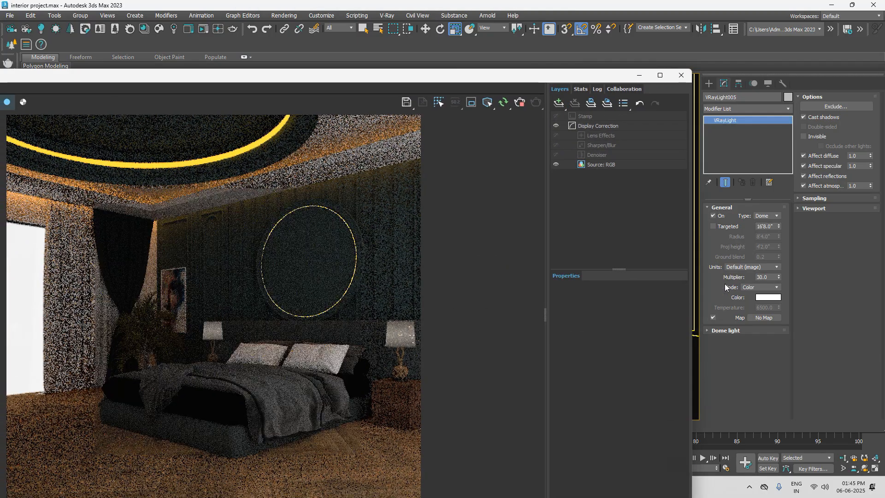
Step: Lower the dome light's multiplier to 10 and finally to 5, checking the bedroom's brightness in the interactive render
drag(769, 277, 732, 277)
text(10)
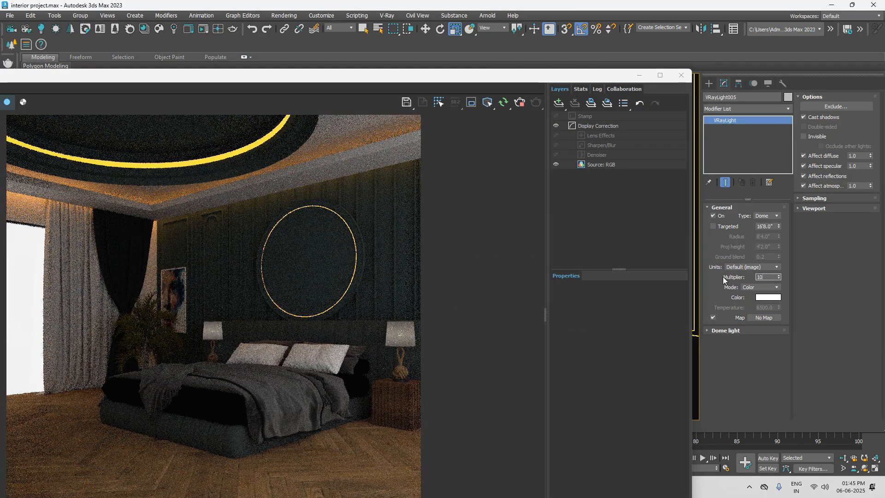
key(Return)
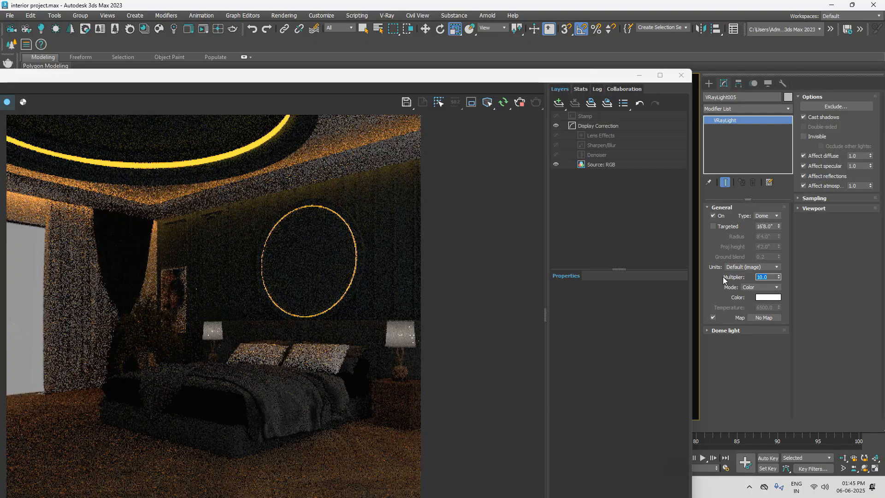
text(5)
key(Return)
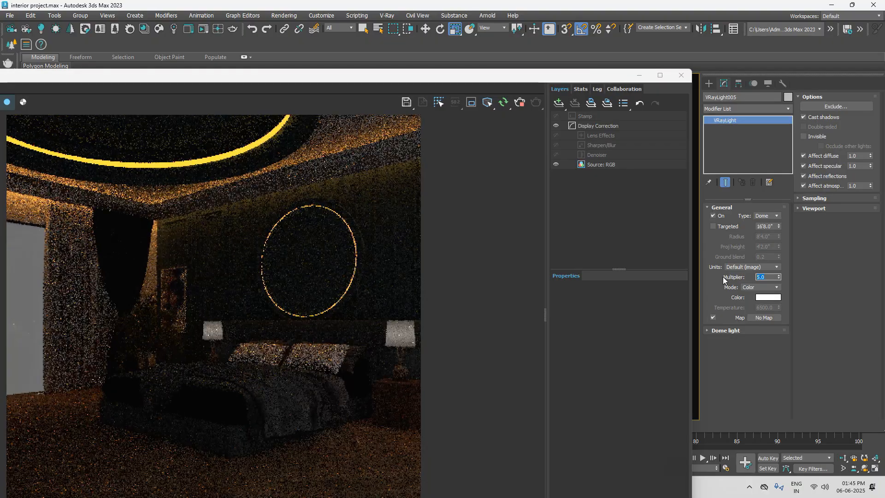
scroll(382, 246, down, 3)
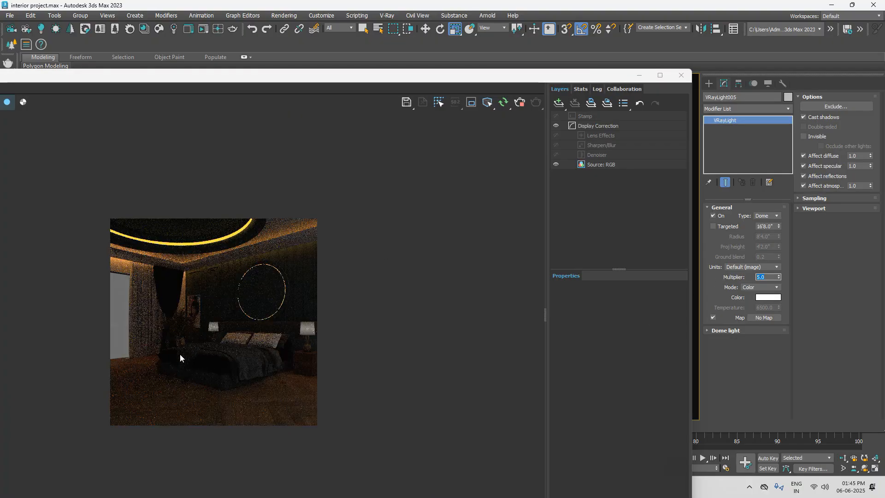
scroll(180, 353, up, 2)
Step: Bring the frame buffer's layer controls fully into view and add a Filmic tonemap correction layer to the render
drag(476, 81, 609, 45)
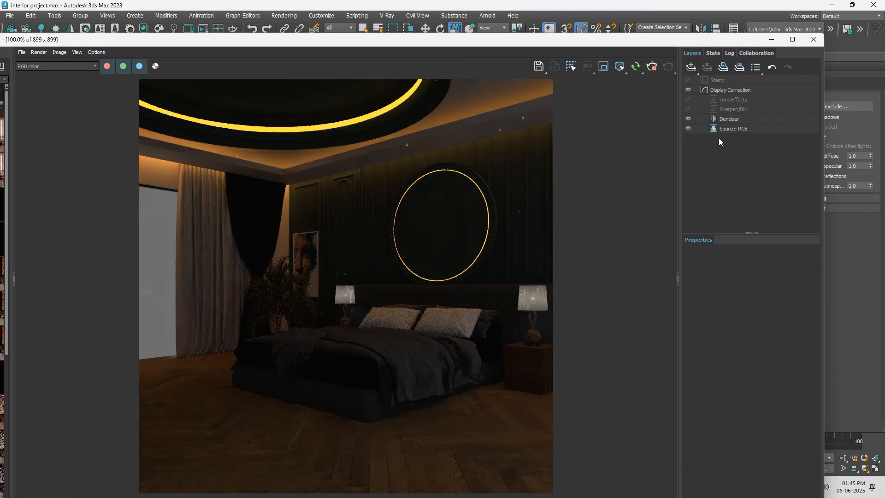
click(694, 71)
click(699, 101)
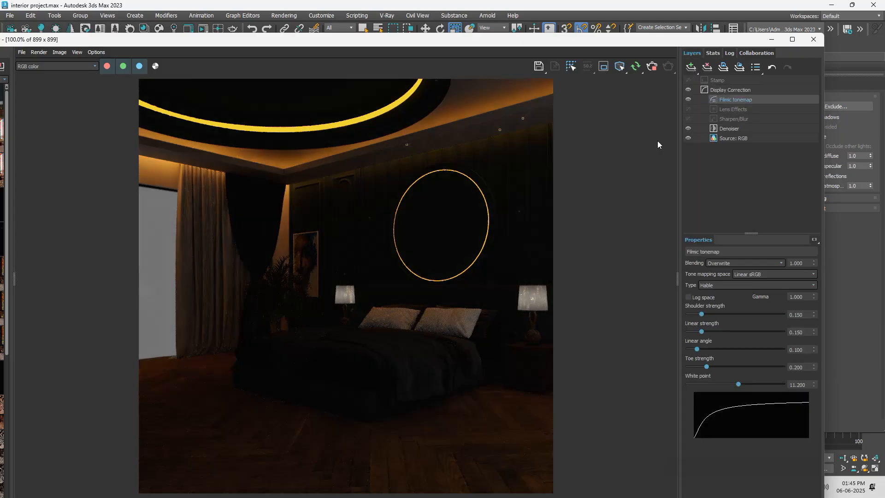
Step: Add a White Balance layer above the Filmic tonemap and set its temperature to about 8131
click(691, 68)
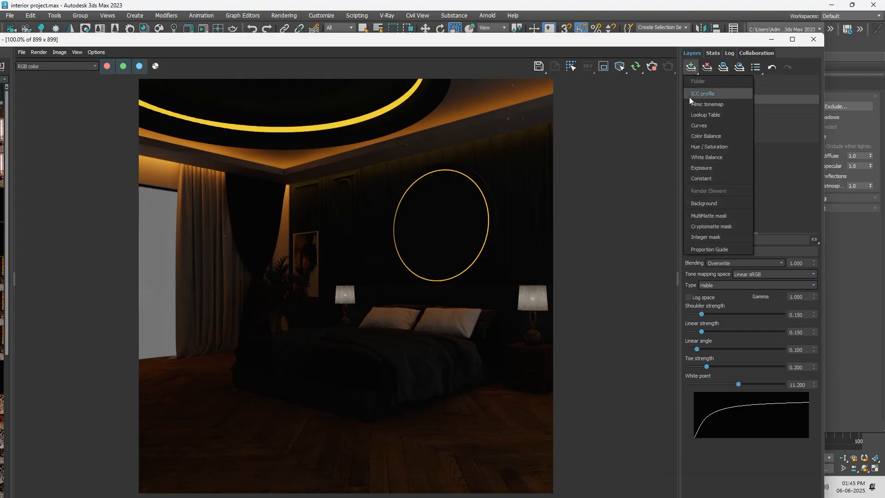
click(707, 157)
drag(736, 280, 758, 281)
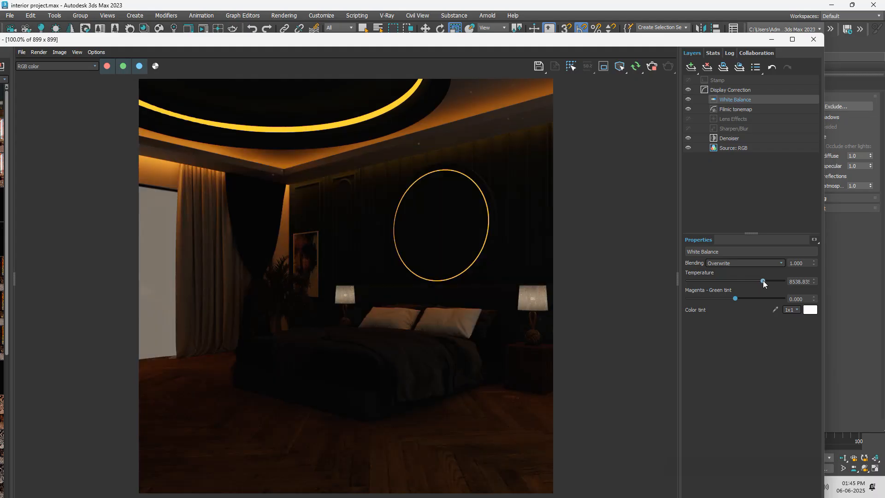
drag(758, 283, 756, 283)
Step: Add a Constant layer and a Lookup Table layer above the White Balance correction
click(694, 69)
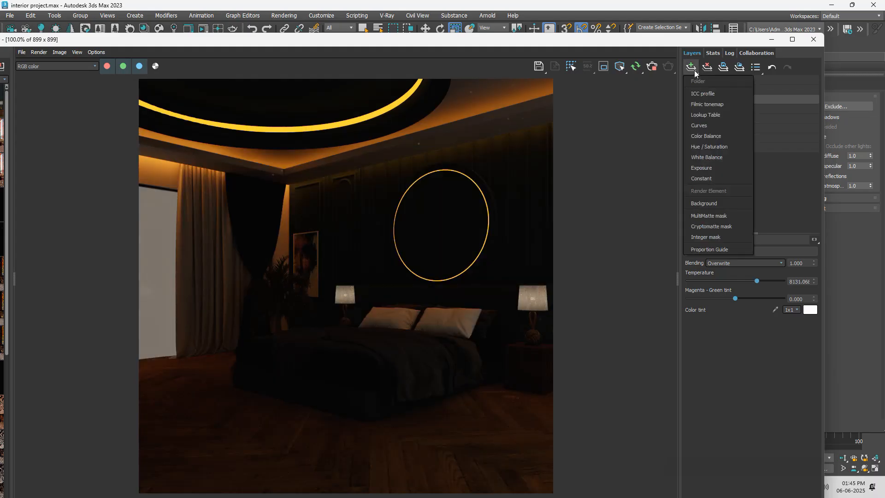
click(702, 178)
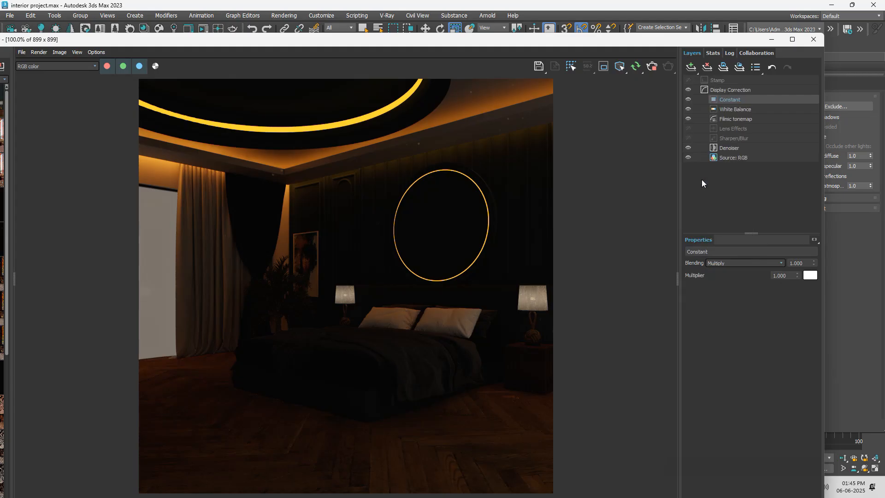
click(690, 69)
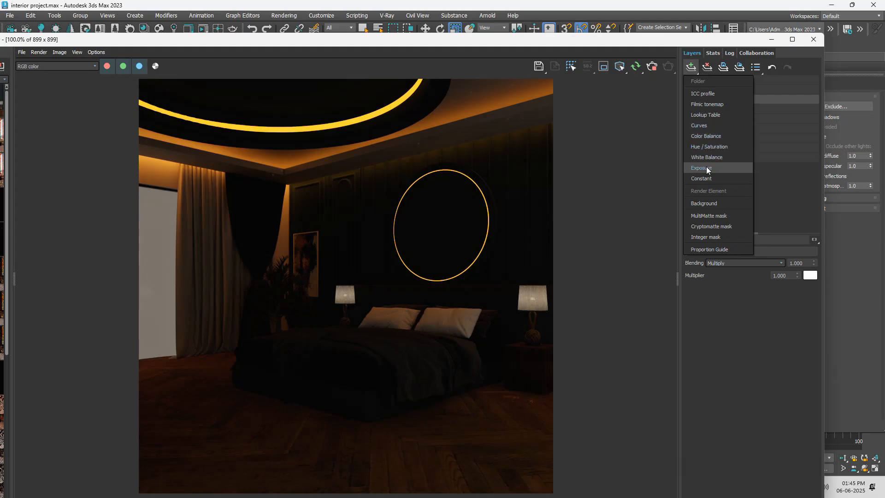
click(712, 115)
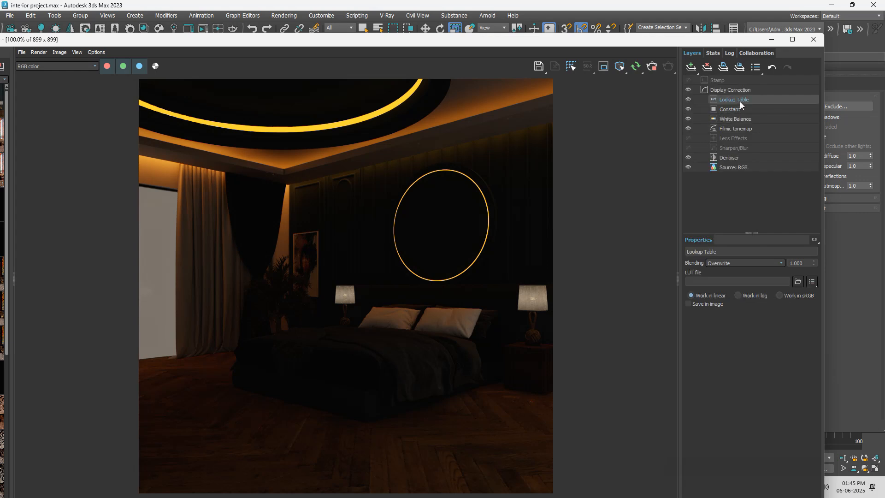
Step: Try the Divide and Overwrite blending modes on the Lookup Table layer and set its blending to Normal
click(781, 264)
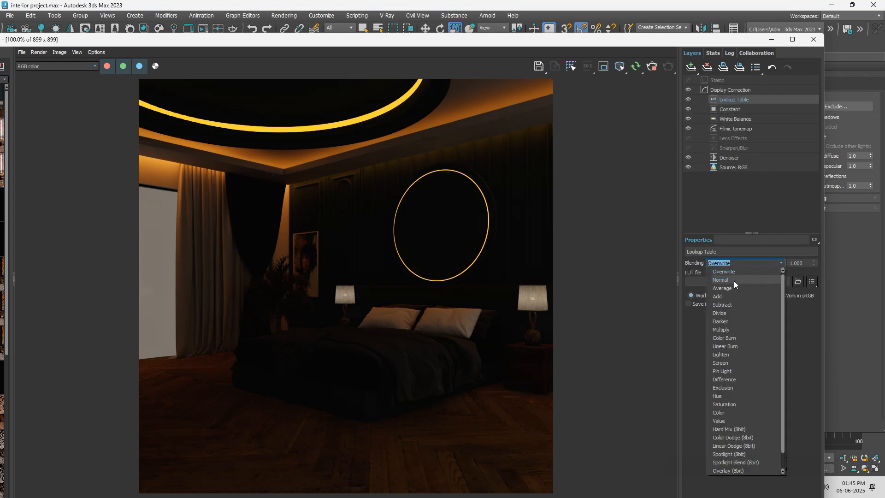
click(734, 281)
click(779, 264)
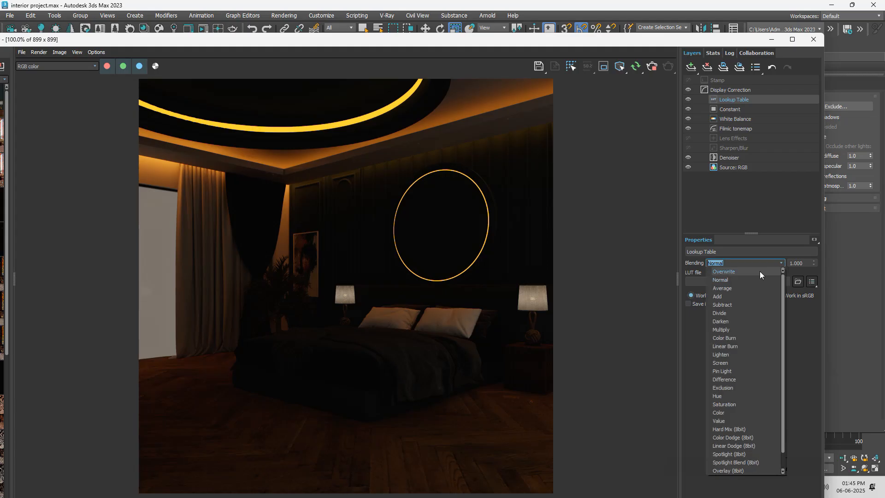
click(739, 313)
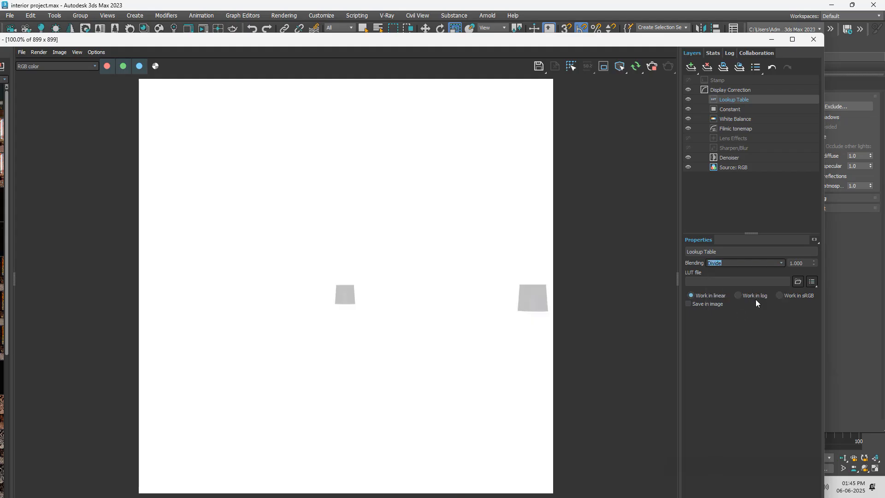
click(780, 263)
click(748, 272)
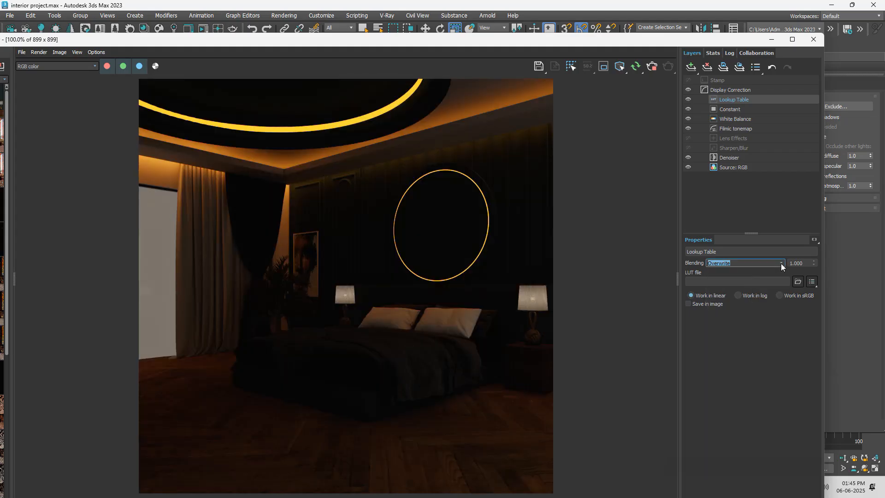
click(781, 264)
click(740, 280)
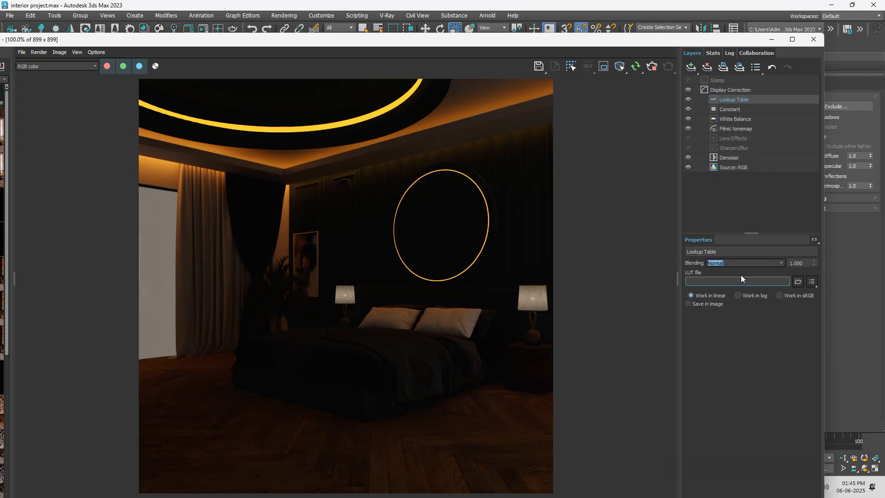
Step: Try a Curves layer above the White Balance correction and delete it again
click(750, 119)
click(691, 67)
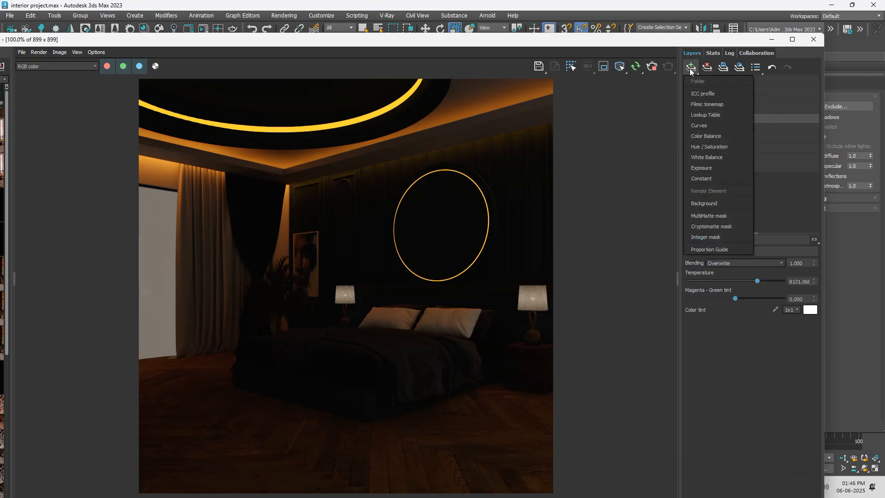
click(712, 126)
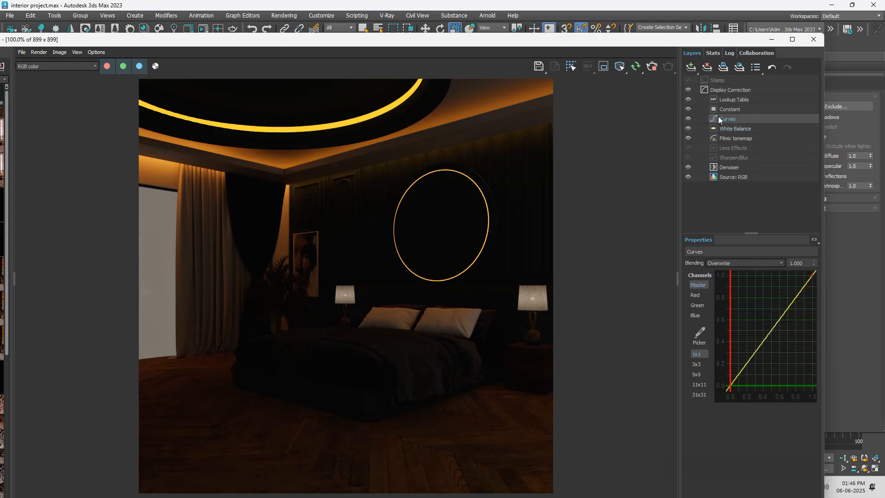
right_click(718, 117)
click(735, 154)
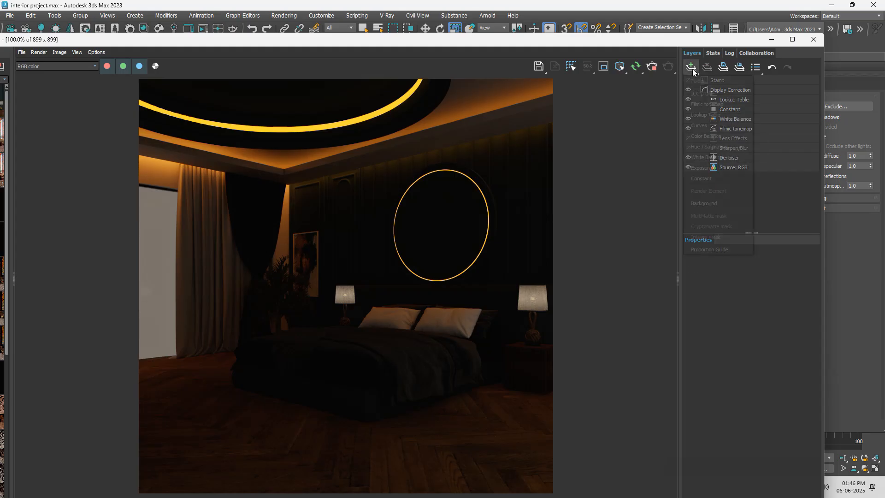
Step: Add an Exposure layer with exposure about 4.417, highlight burn about 0.083 and contrast about -0.029
click(692, 68)
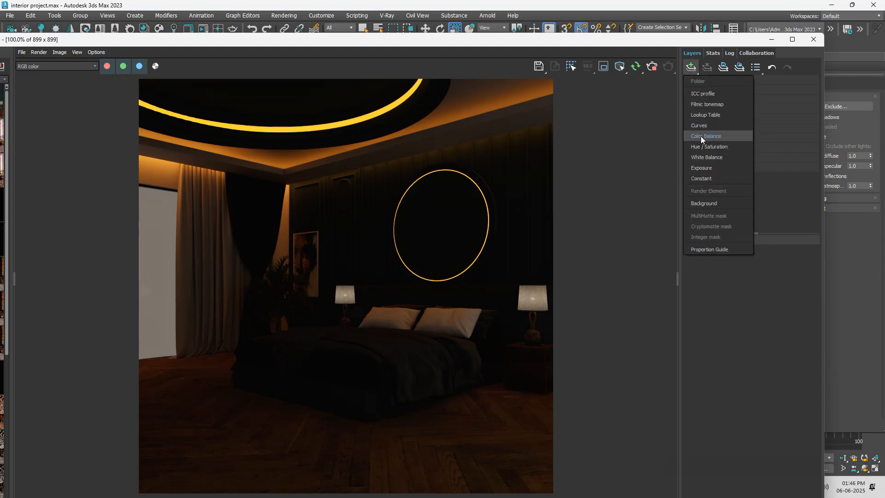
click(708, 167)
drag(735, 281, 765, 281)
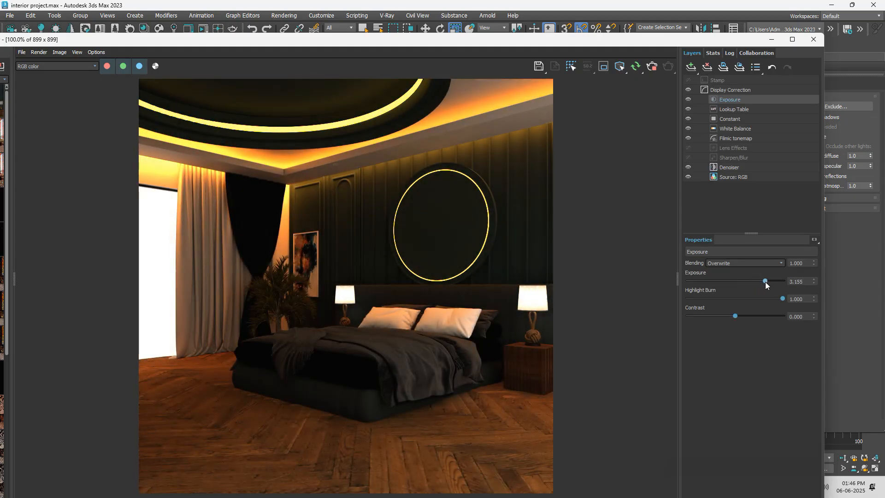
drag(765, 282, 777, 281)
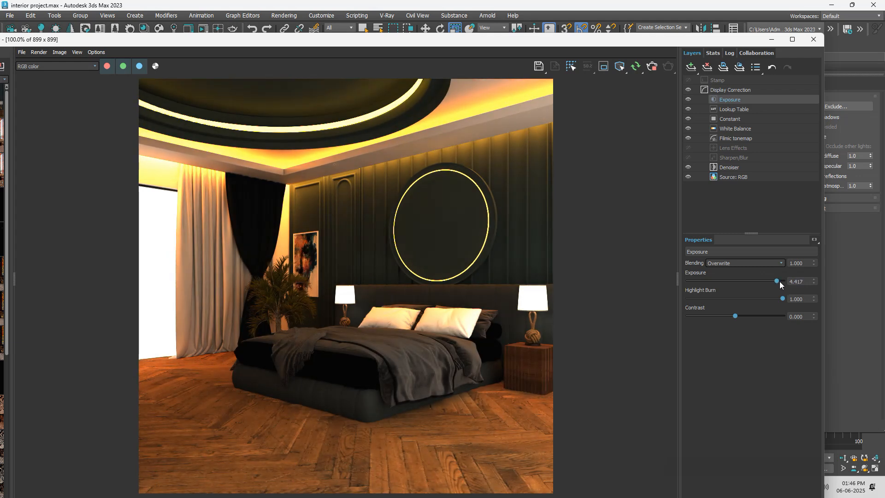
mouse_move(735, 316)
mouse_down()
mouse_move(720, 316)
mouse_move(734, 317)
mouse_up()
drag(779, 298, 695, 299)
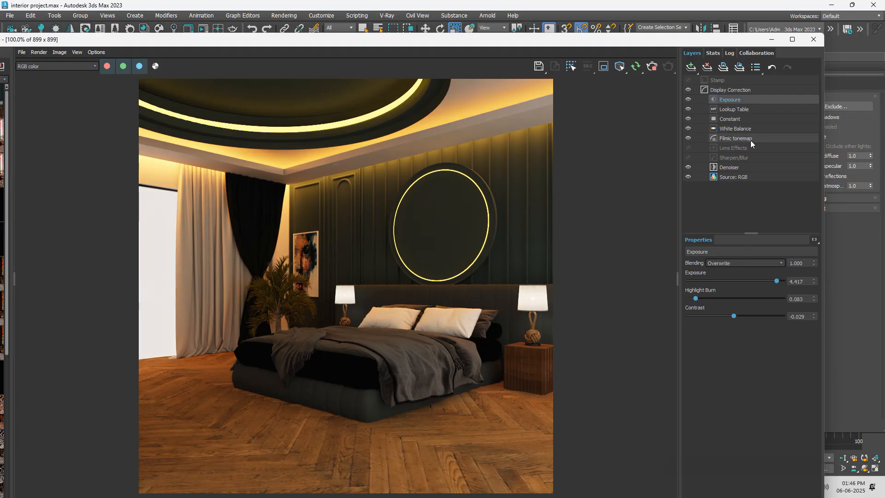
Step: Check the brightened render up close and lower the temperature of the White Balance layer
scroll(419, 236, up, 1)
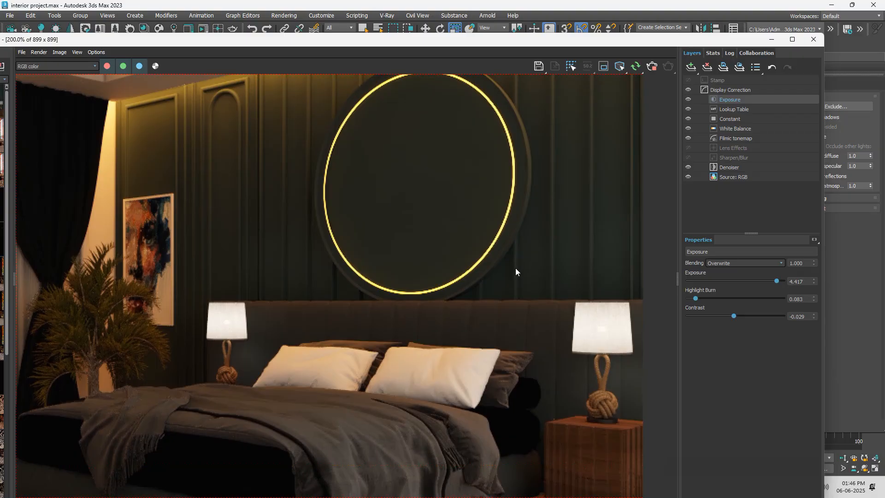
scroll(502, 264, down, 1)
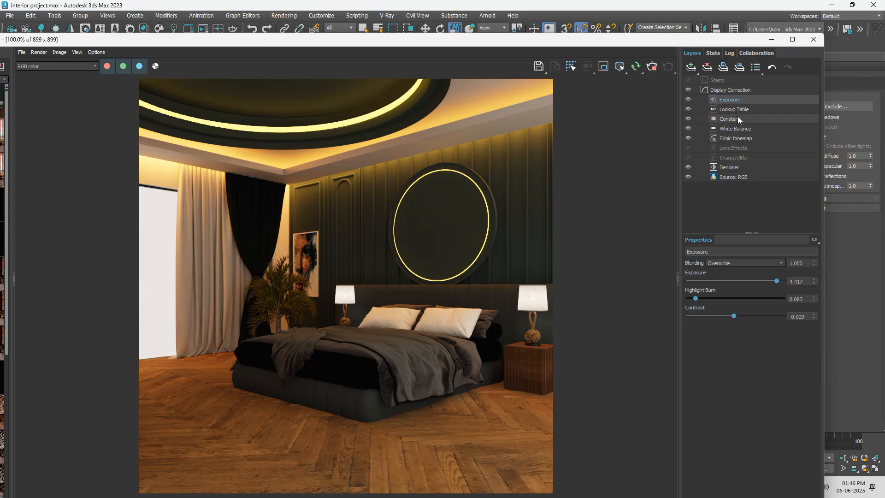
click(739, 129)
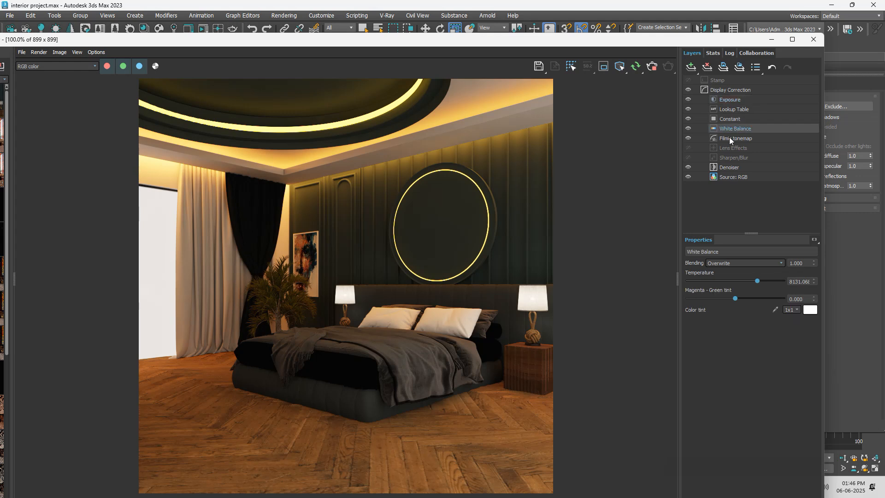
drag(758, 278, 738, 283)
Step: Set the Filmic tonemap's shoulder strength to about 0.340, linear strength 0.374, linear angle 0.087, toe strength 0.214 and white point 4.505
click(739, 142)
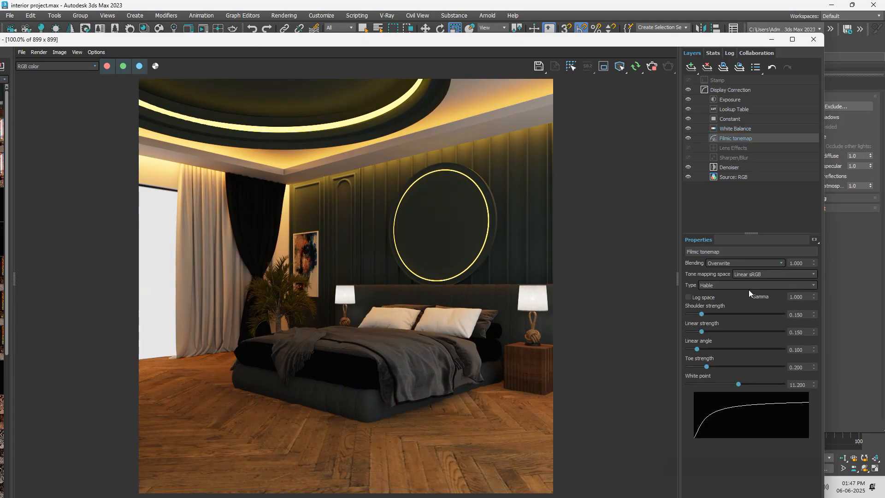
drag(703, 313, 721, 316)
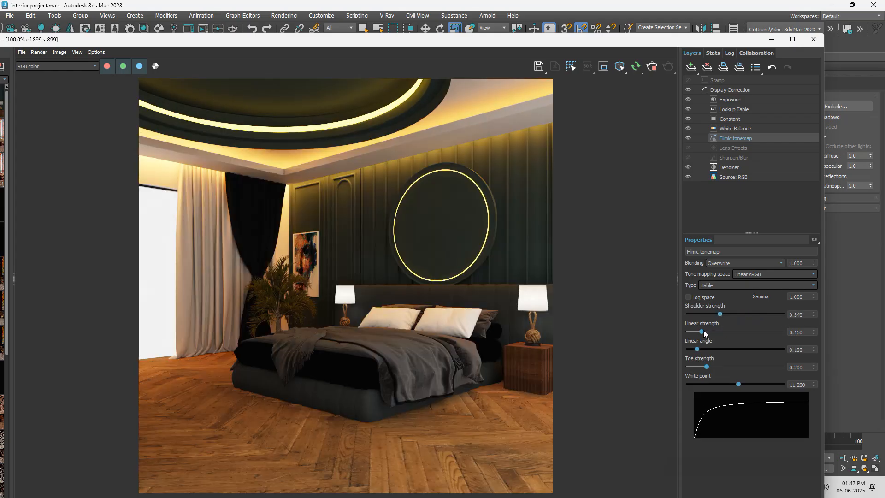
drag(703, 332, 695, 350)
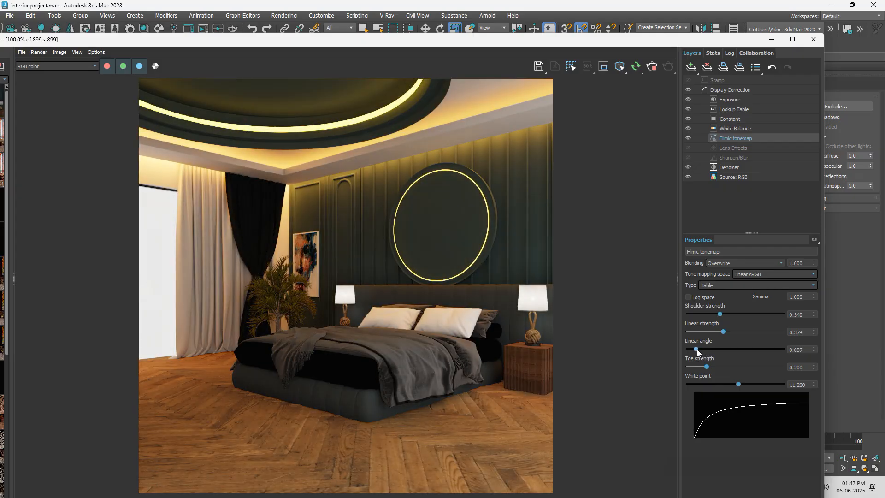
drag(705, 367, 706, 386)
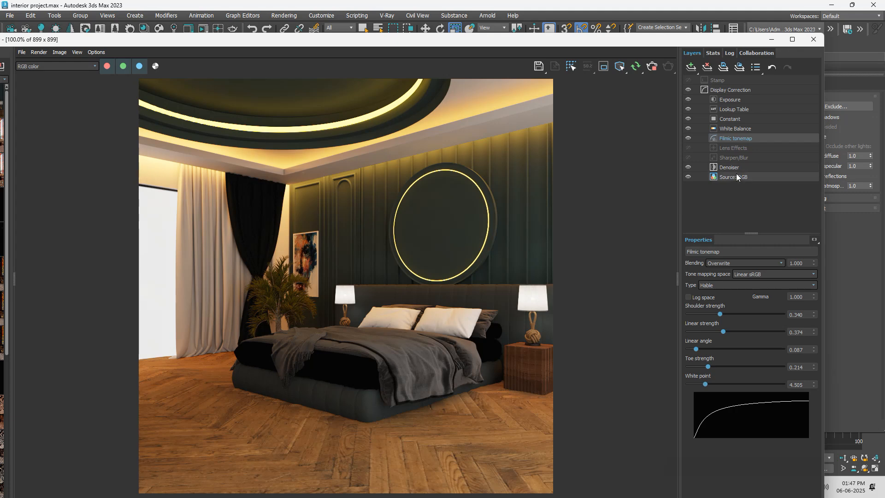
scroll(431, 286, up, 2)
scroll(419, 292, down, 2)
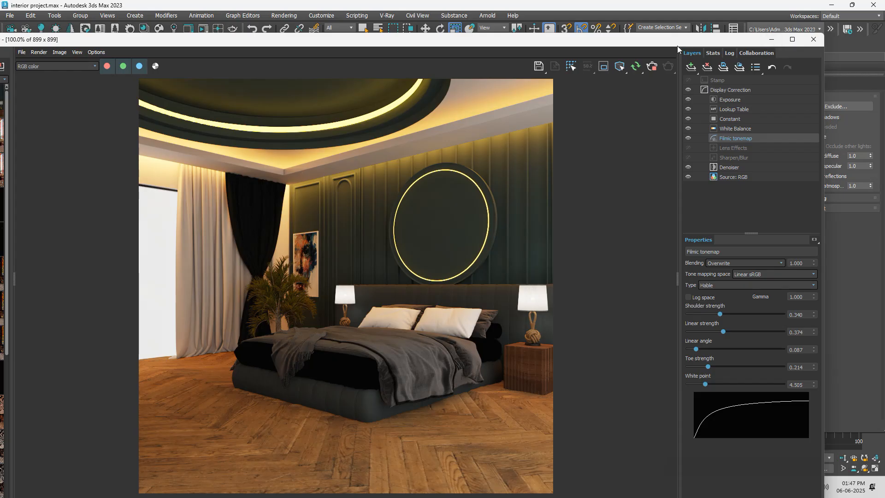
Step: Move the frame buffer aside and load the flooring material in the Material Editor beside it
drag(676, 43, 737, 93)
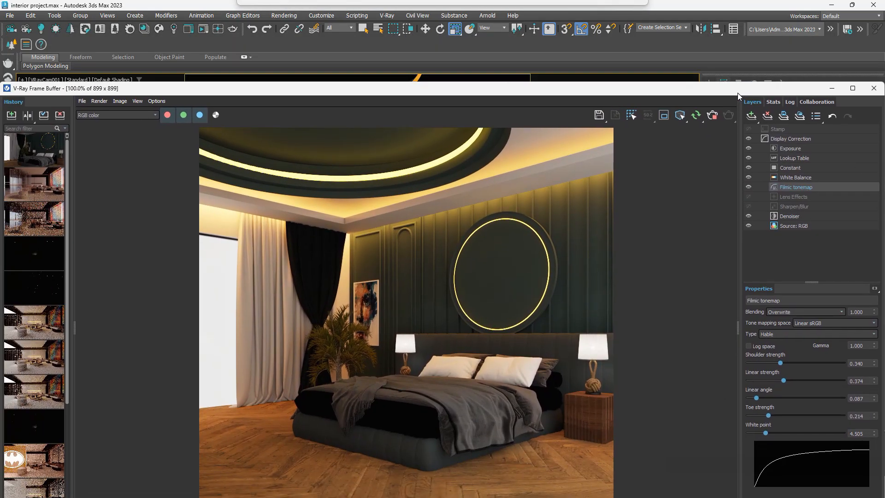
drag(738, 92, 535, 87)
key(m)
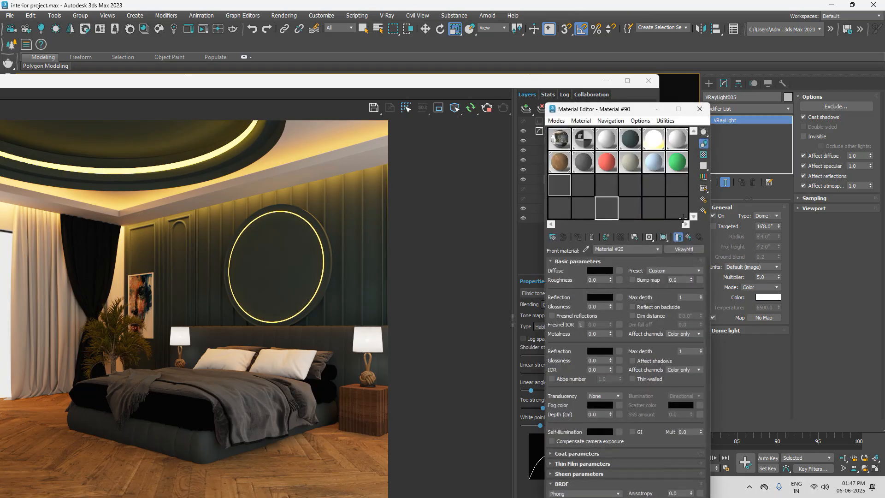
drag(636, 101, 772, 70)
click(693, 122)
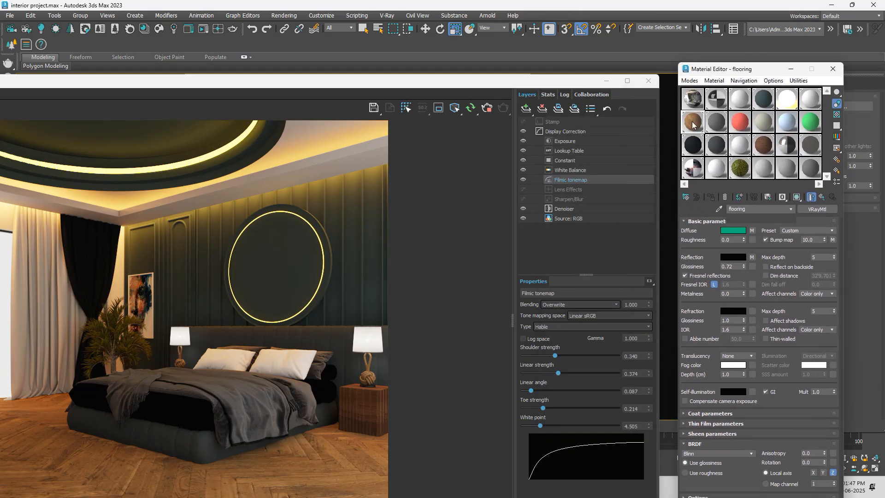
Step: Try a grey reflection colour of value 158 on the flooring material and inspect the floor in the render
click(730, 258)
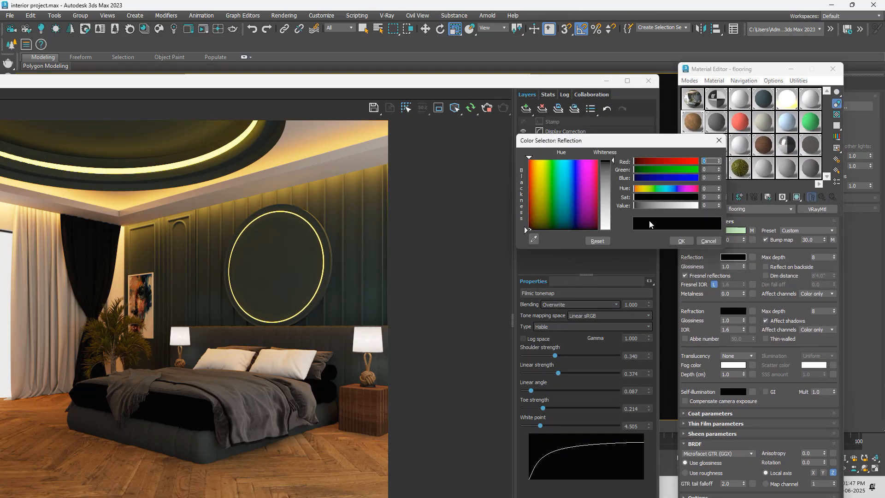
drag(612, 161, 607, 203)
drag(511, 84, 521, 20)
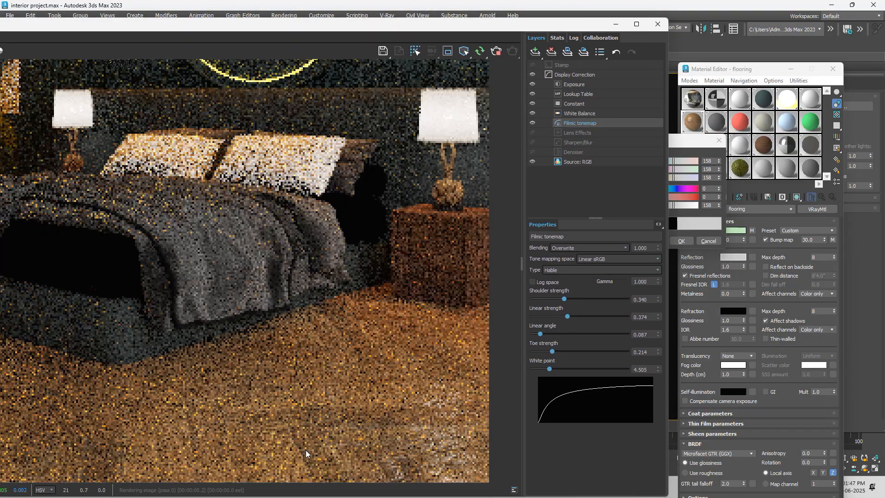
scroll(293, 353, up, 3)
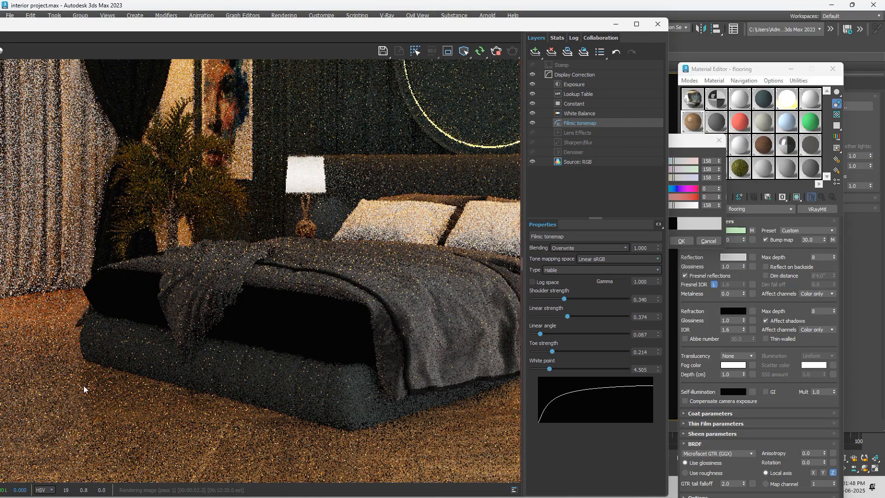
scroll(293, 353, down, 3)
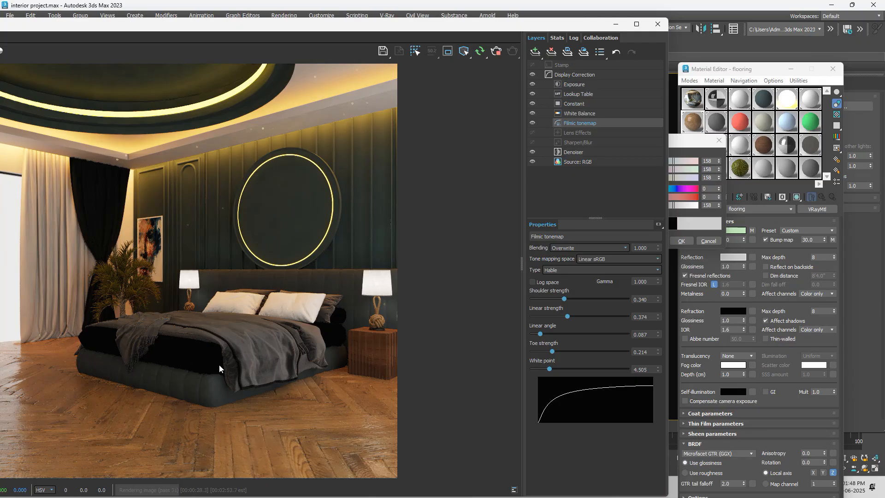
Step: Uncover the camera viewport to select the bed group, and cancel the pending flooring reflection colour change
drag(553, 28, 390, 442)
click(376, 319)
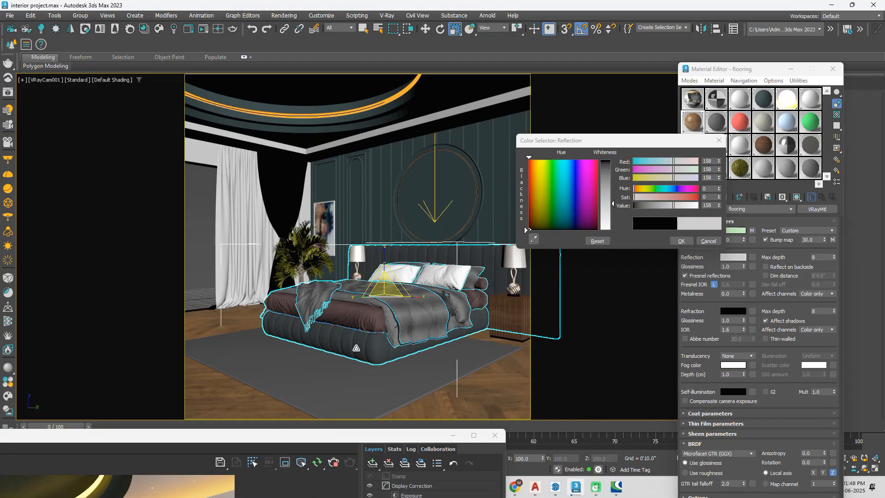
click(708, 241)
Step: Open the bed group and sample the brown mattress cover's material into the Material #22 sample slot
click(759, 169)
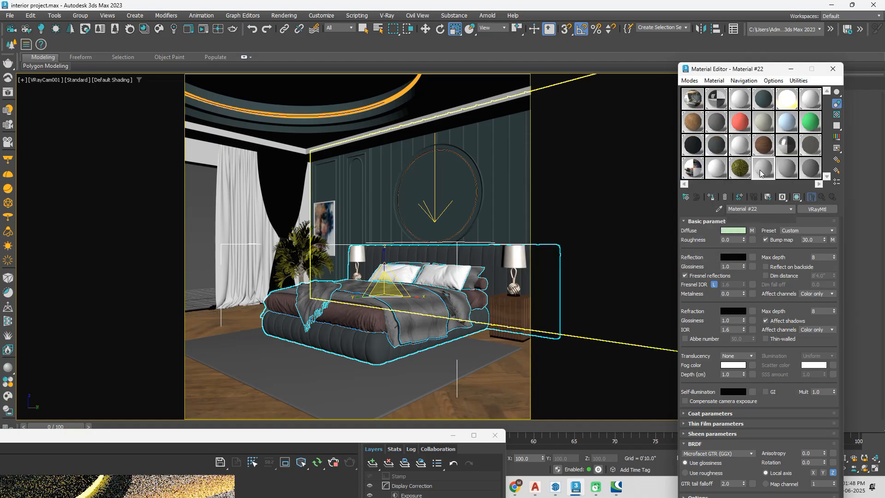
click(719, 208)
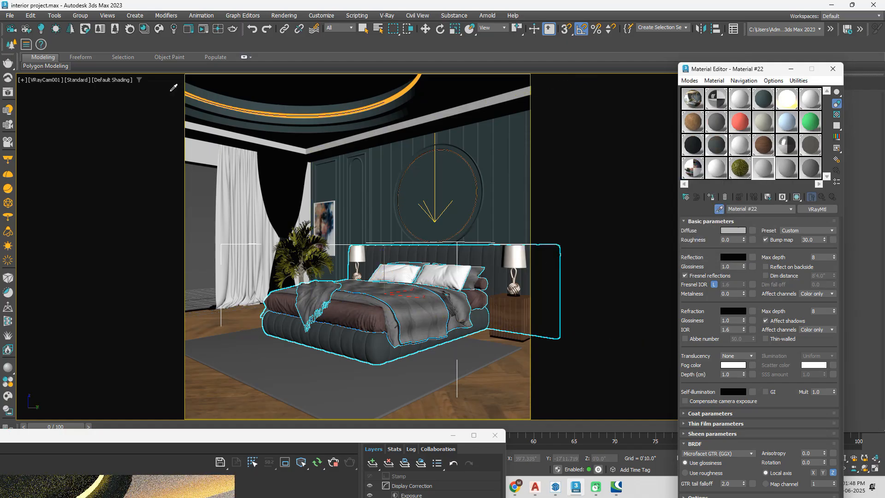
click(81, 17)
click(92, 57)
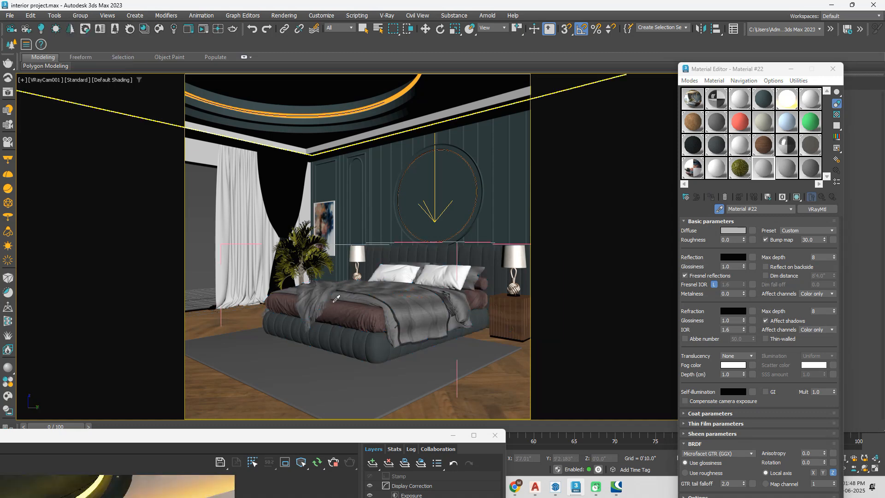
click(354, 312)
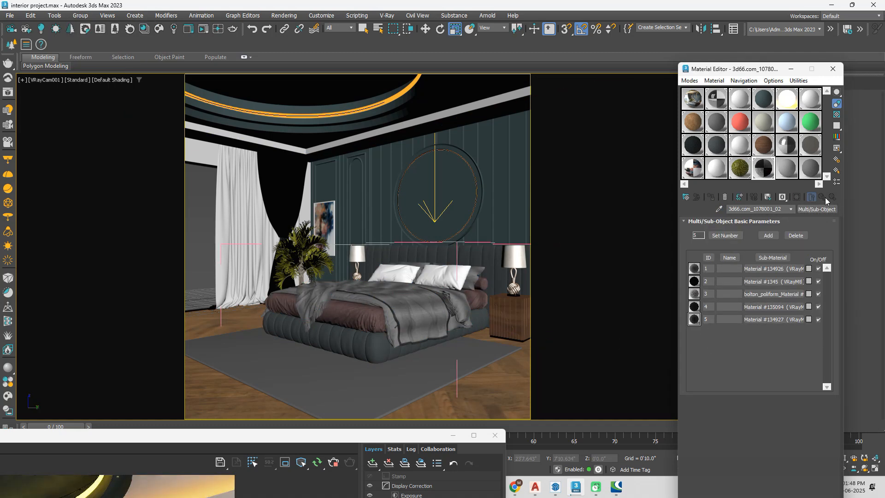
Step: Inspect the first sub-material's diffuse Falloff map and turn on viewport display for the third sub-material
click(768, 269)
click(752, 230)
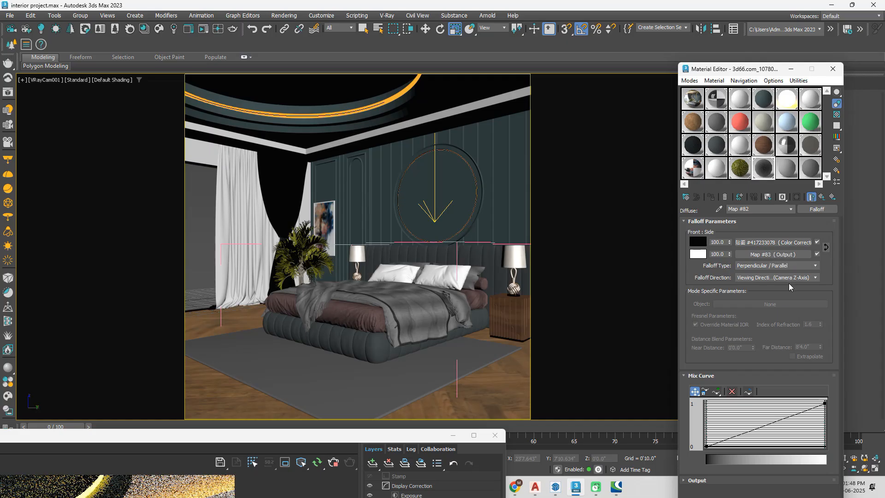
click(822, 197)
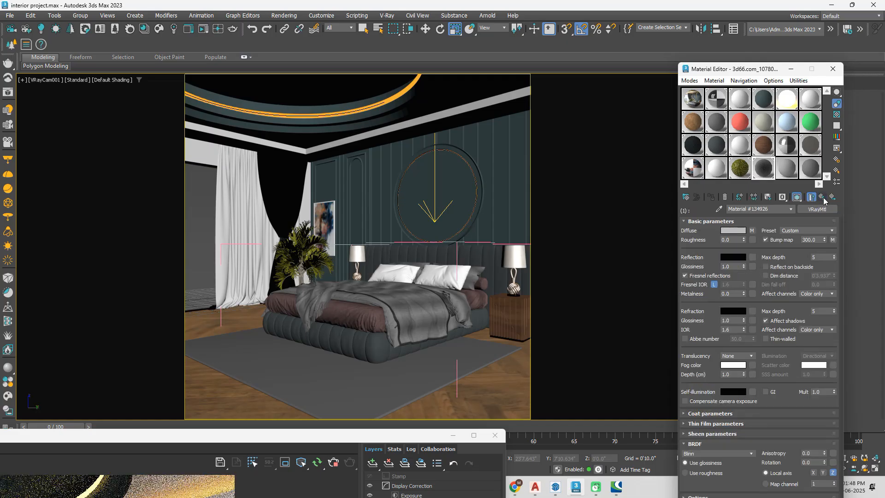
click(822, 197)
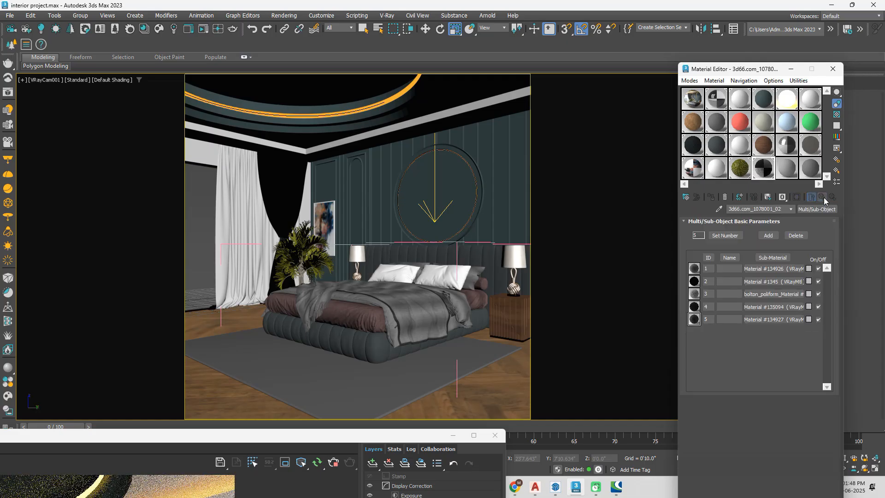
click(774, 294)
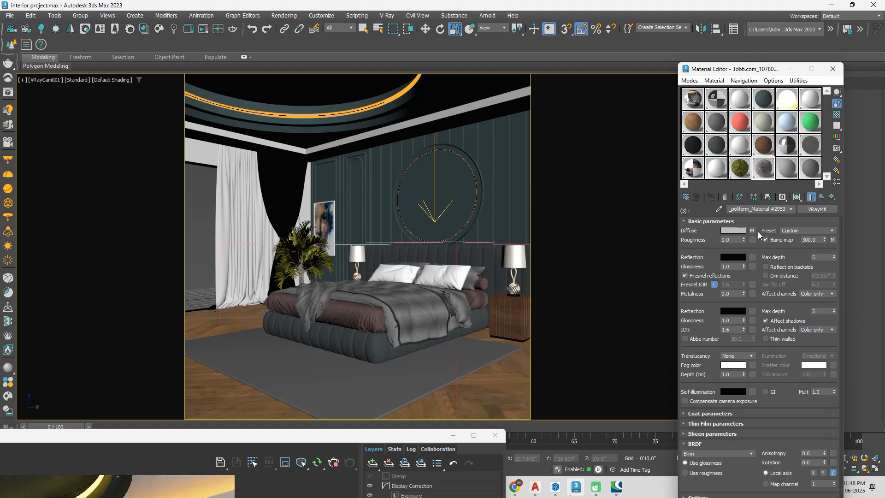
click(797, 198)
Step: Open the nested bed group, select the brown mattress cover and sample the bed's material again
click(372, 318)
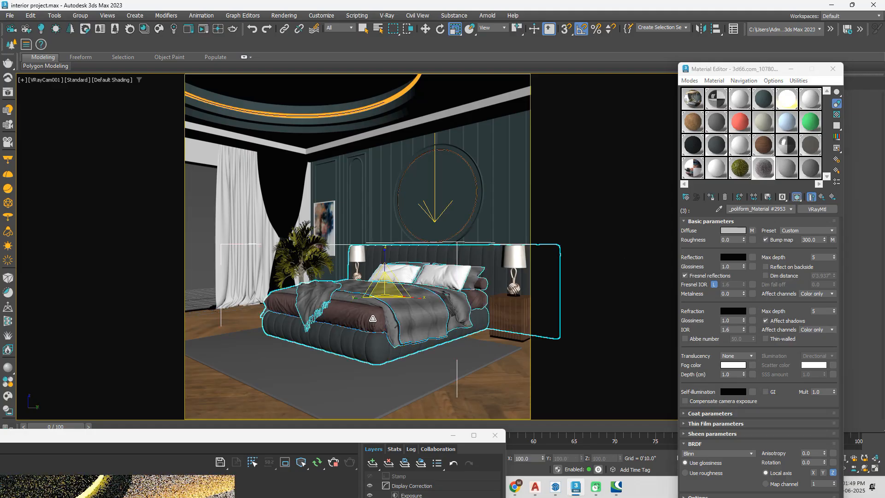
click(81, 15)
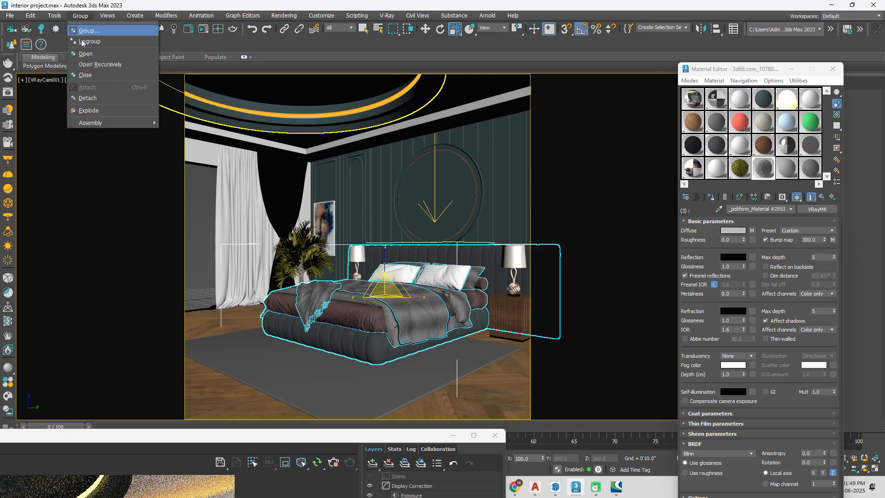
click(85, 53)
click(358, 312)
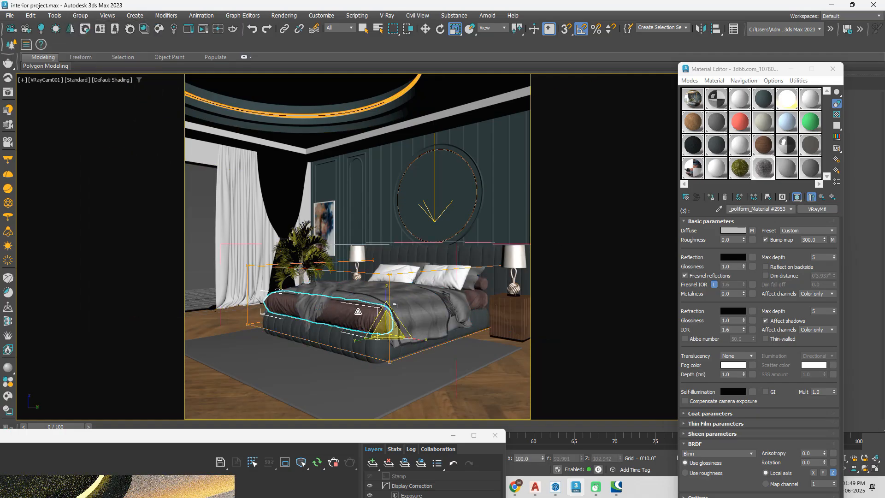
click(720, 211)
click(352, 382)
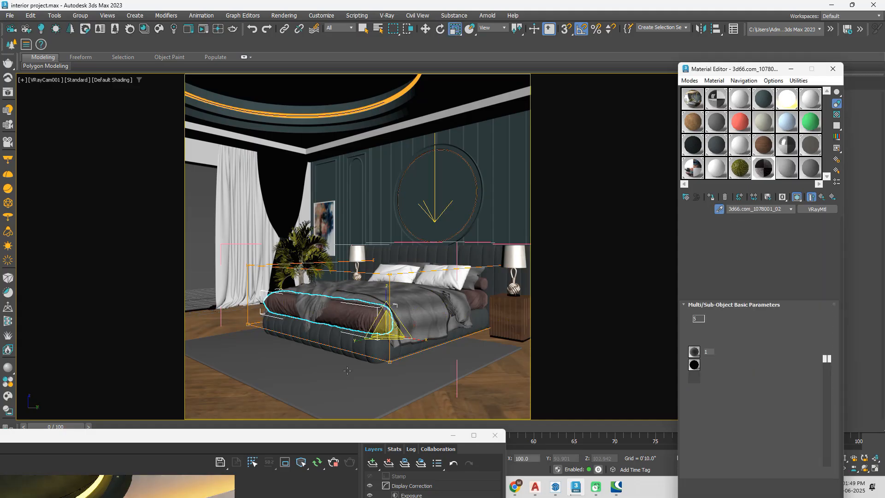
Step: Assign the plain grey Material #23 to the brown mattress cover and check the bed in the render
drag(332, 422, 374, 213)
drag(370, 267, 368, 306)
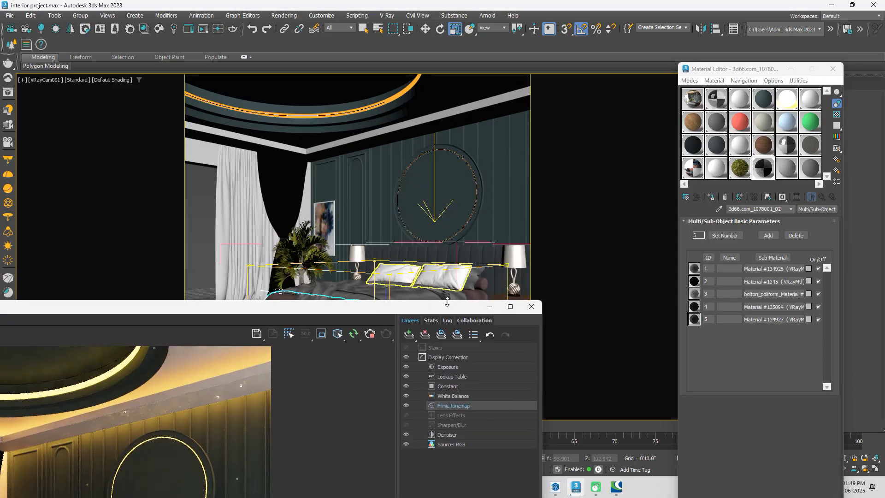
drag(432, 308, 425, 383)
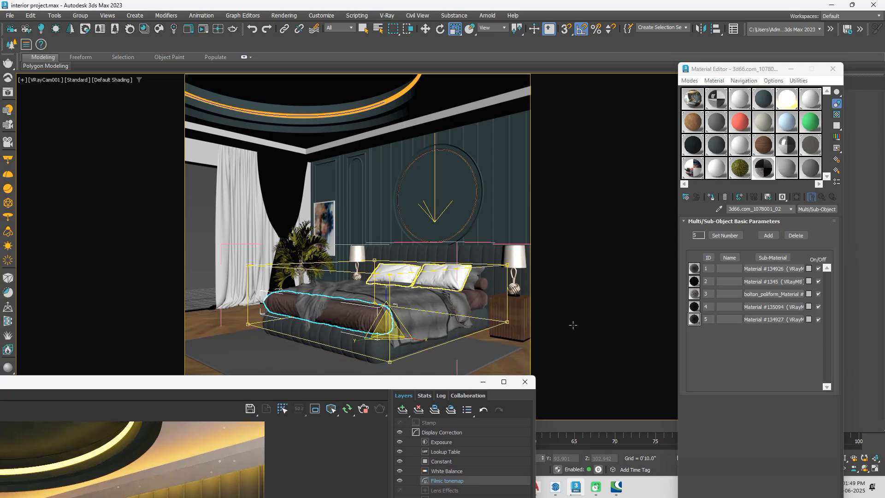
click(787, 173)
click(414, 316)
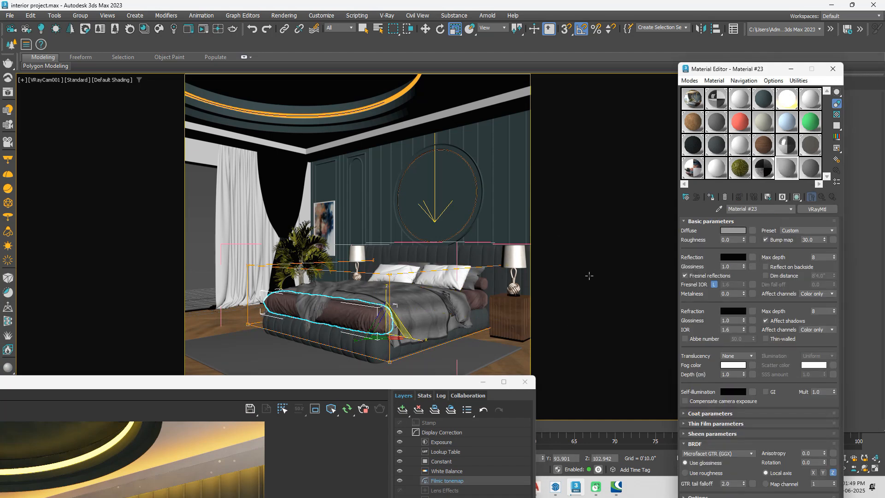
click(712, 198)
click(475, 301)
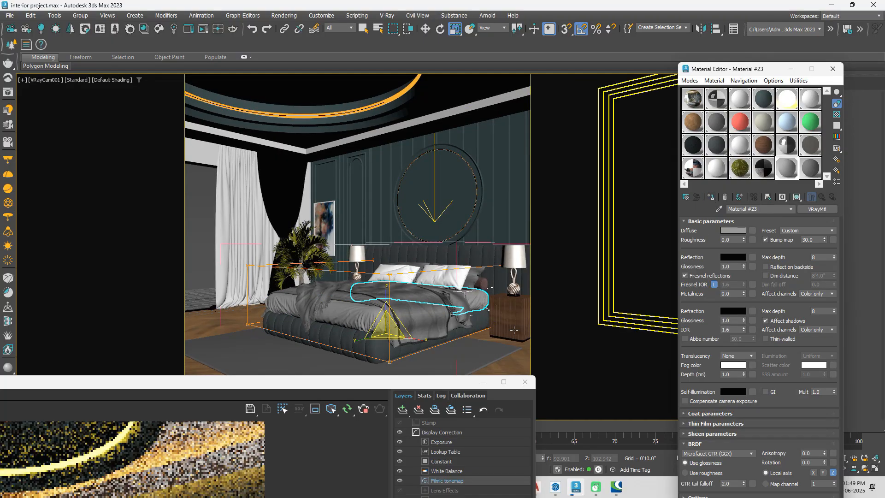
drag(341, 385, 543, 106)
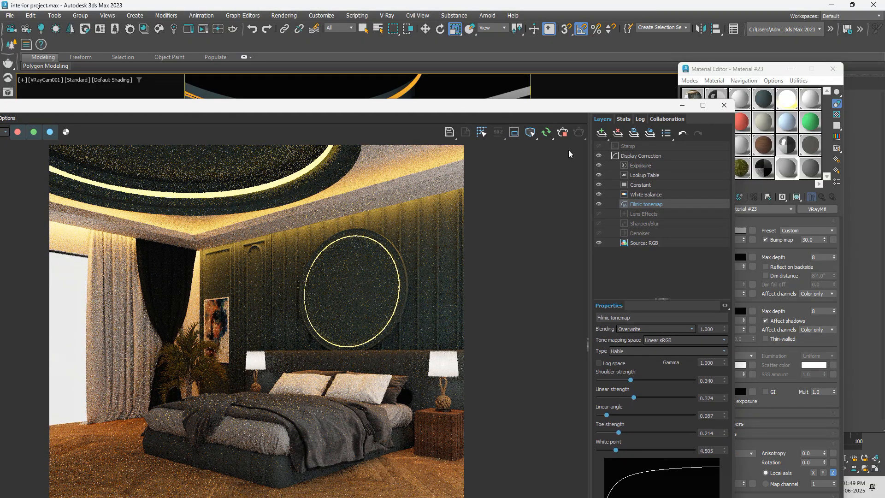
drag(627, 109, 458, 211)
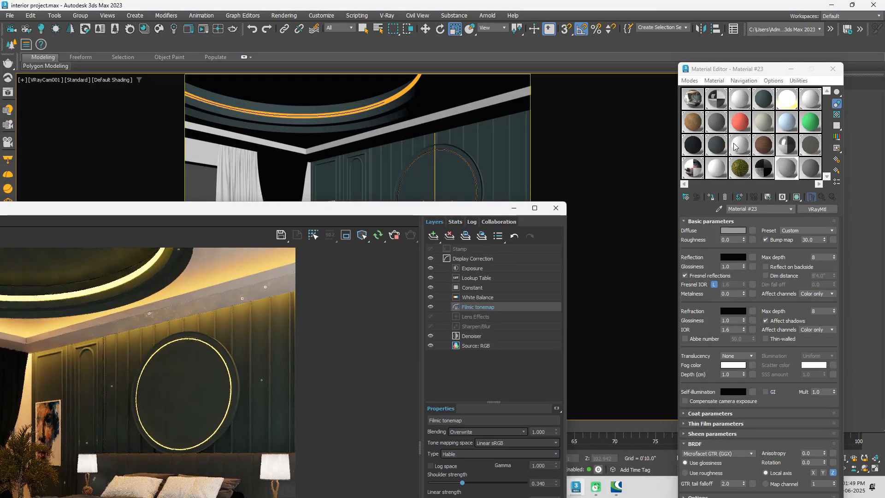
Step: Try a slightly lighter diffuse colour on the dark curtain material
click(691, 147)
click(732, 230)
click(612, 134)
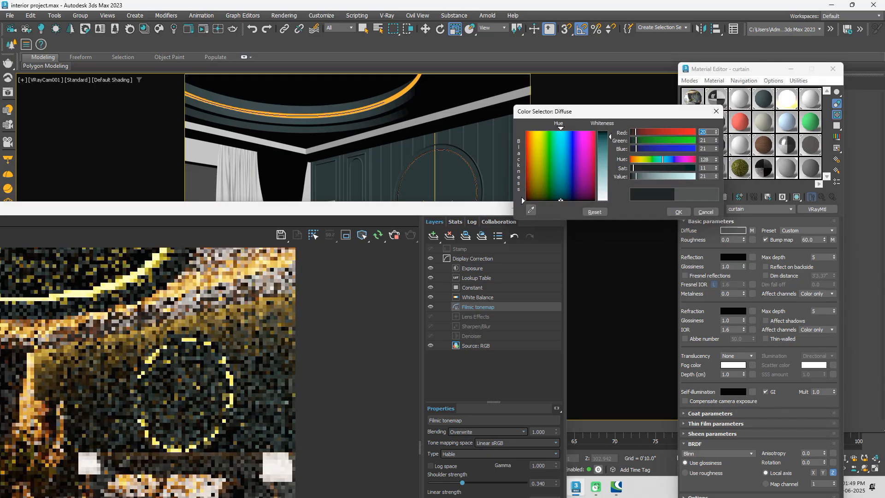
drag(407, 213, 640, 210)
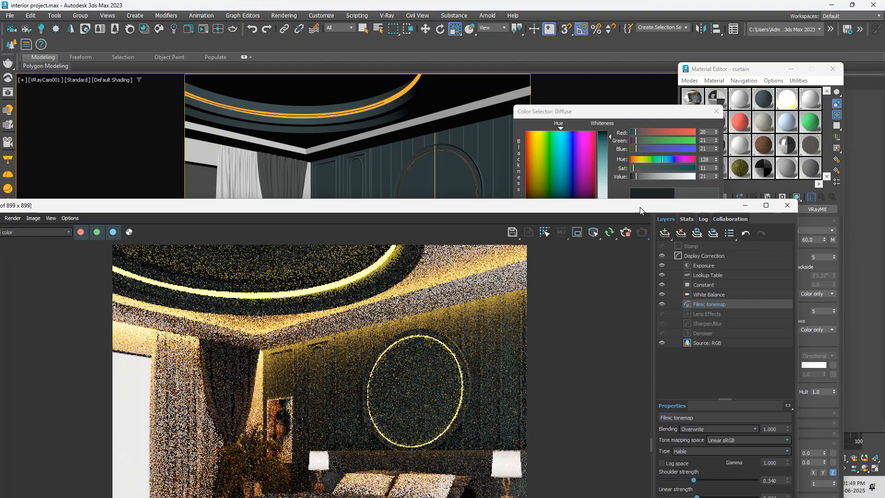
drag(425, 206, 375, 186)
click(717, 111)
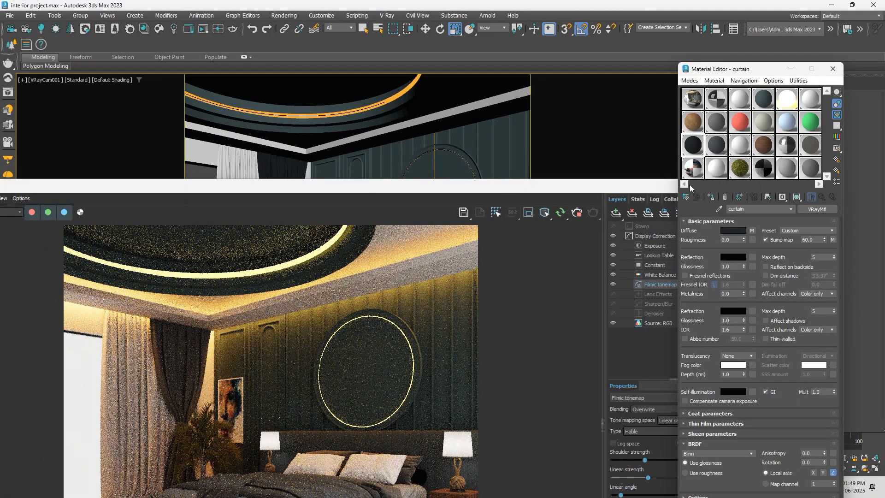
Step: Convert the back curtain material to a VRay2SidedMtl, keeping the existing material as its front material
click(742, 146)
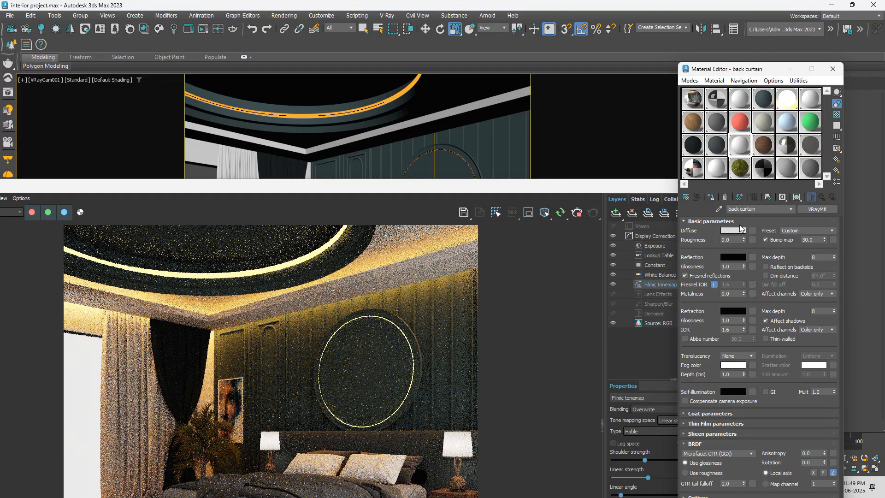
click(817, 208)
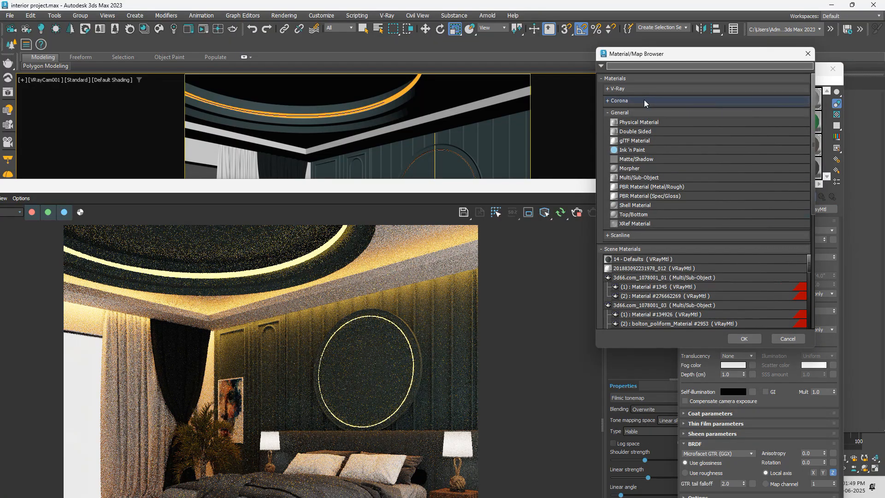
click(643, 90)
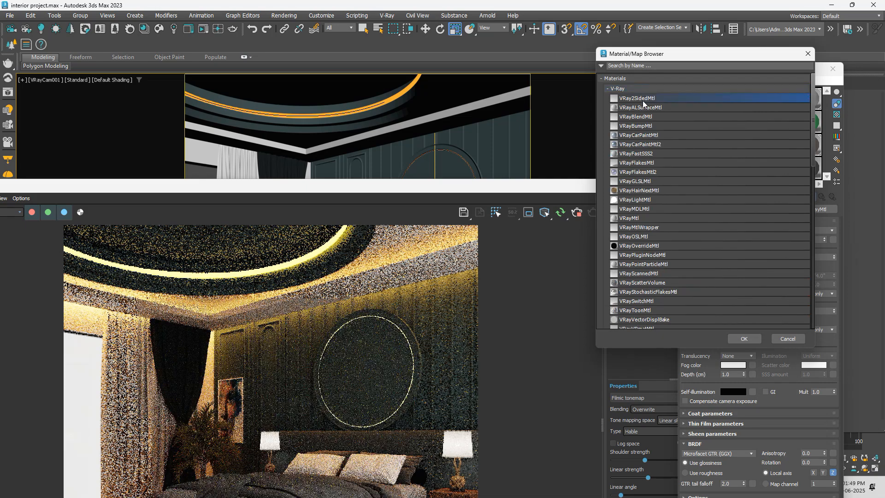
click(744, 338)
click(747, 340)
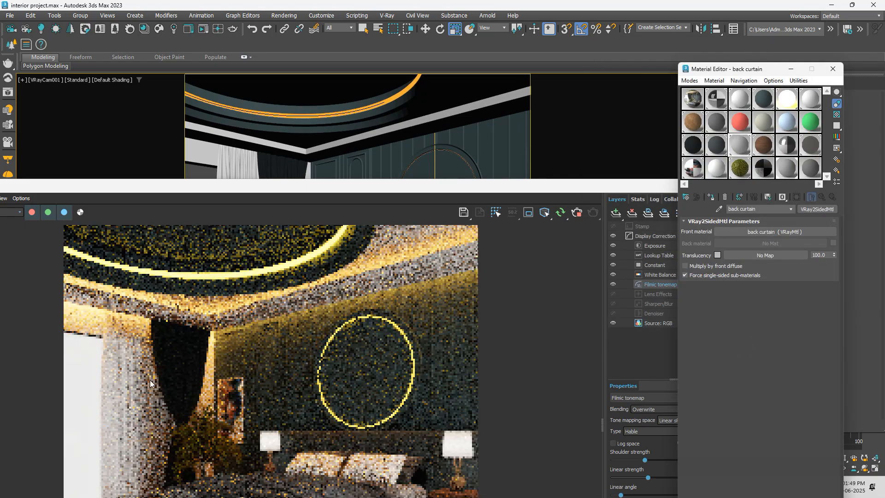
Step: Set the back curtain's translucency colour to a light grey of 195, 195, 195 and check the curtain in the render
drag(299, 189, 365, 87)
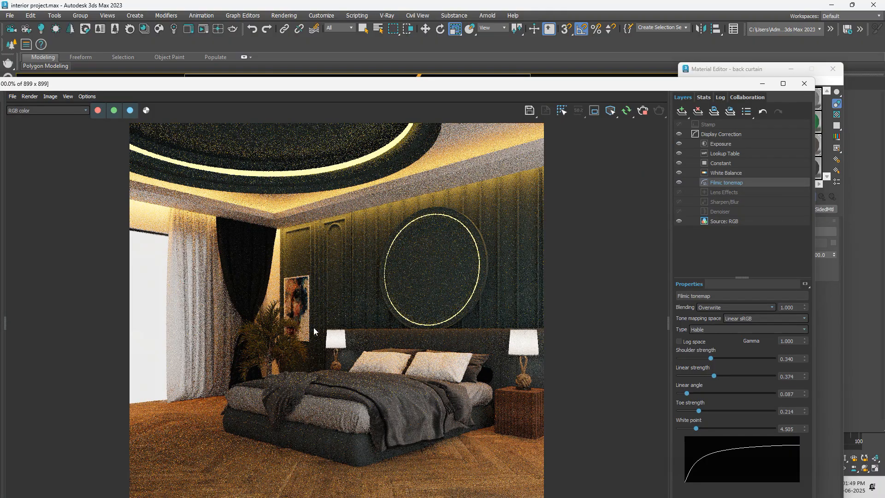
drag(667, 85, 538, 80)
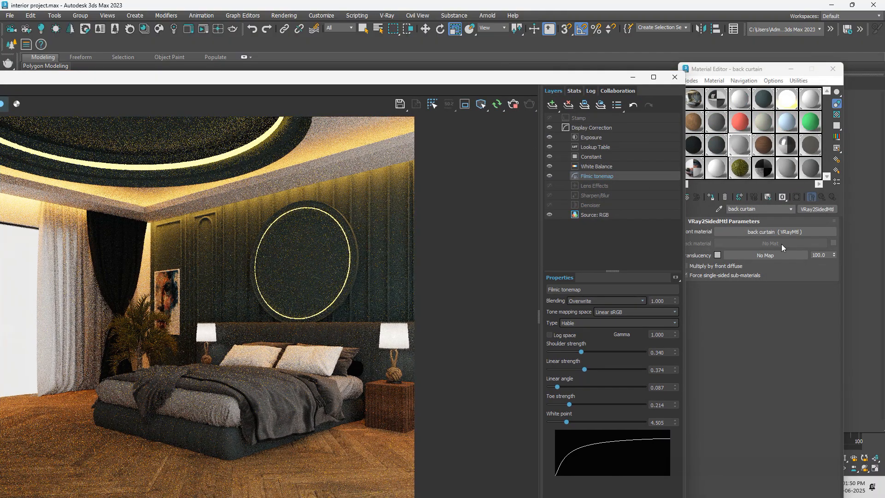
click(717, 255)
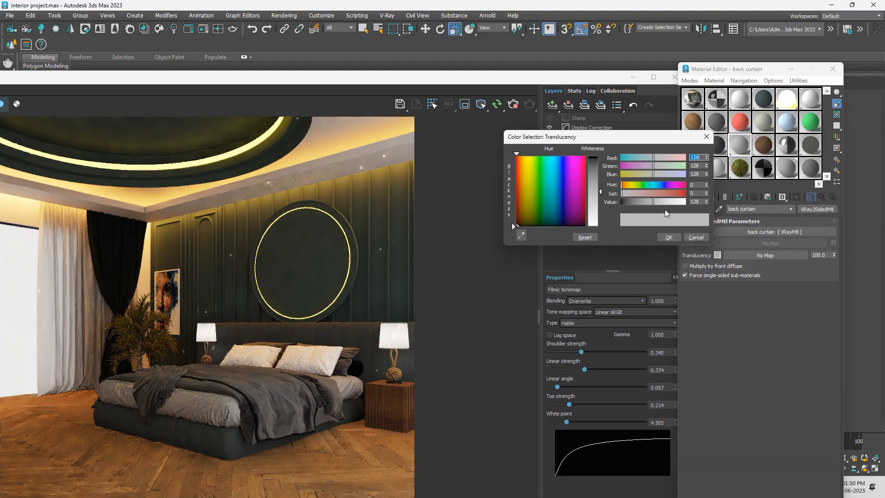
drag(601, 190, 602, 210)
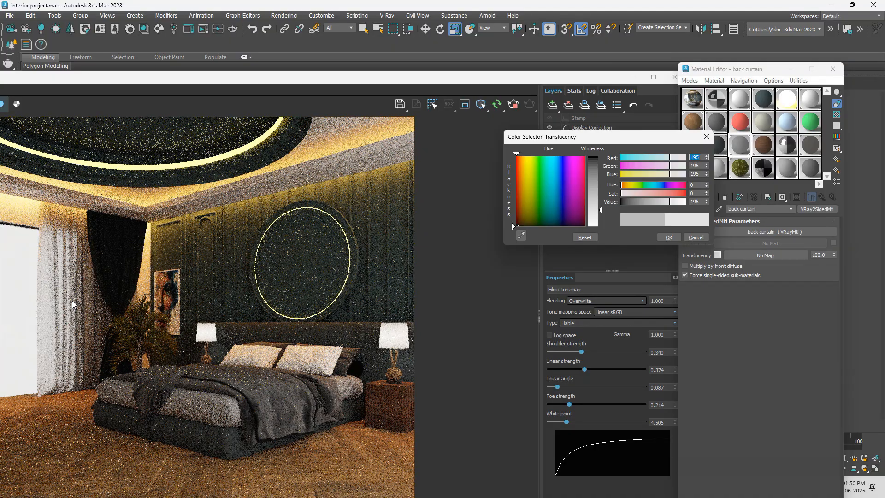
click(668, 237)
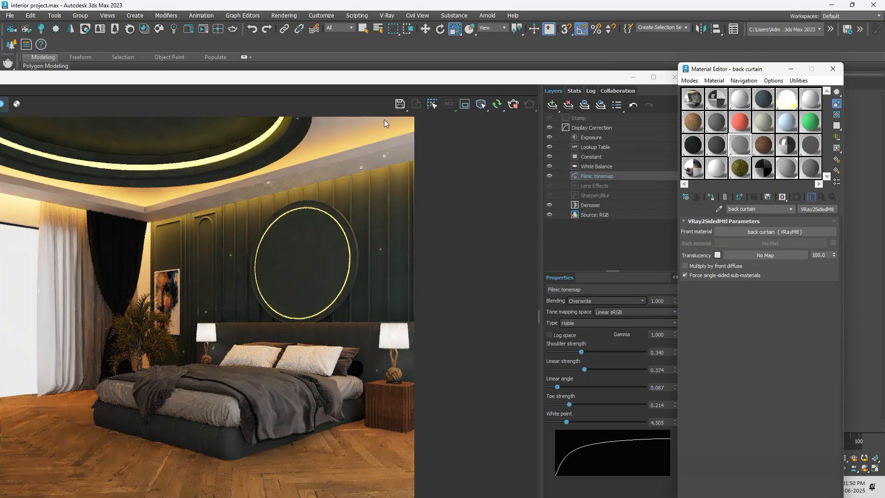
drag(432, 81, 546, 53)
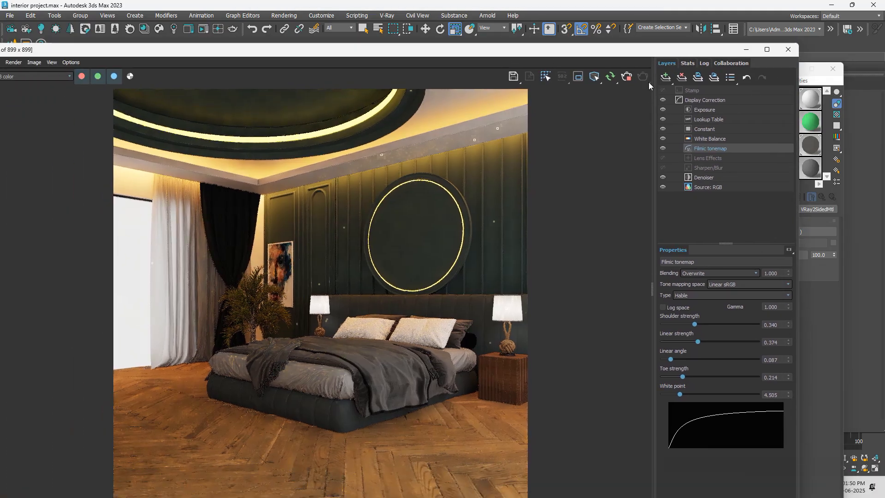
Step: Uncover the camera viewport, select the bedding and close the opened bed group
drag(656, 54, 300, 437)
right_click(436, 312)
click(362, 362)
click(394, 345)
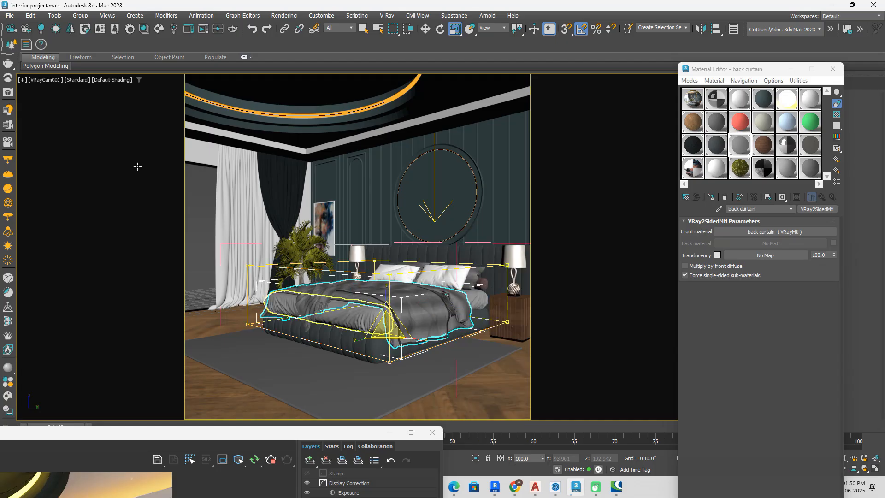
click(80, 15)
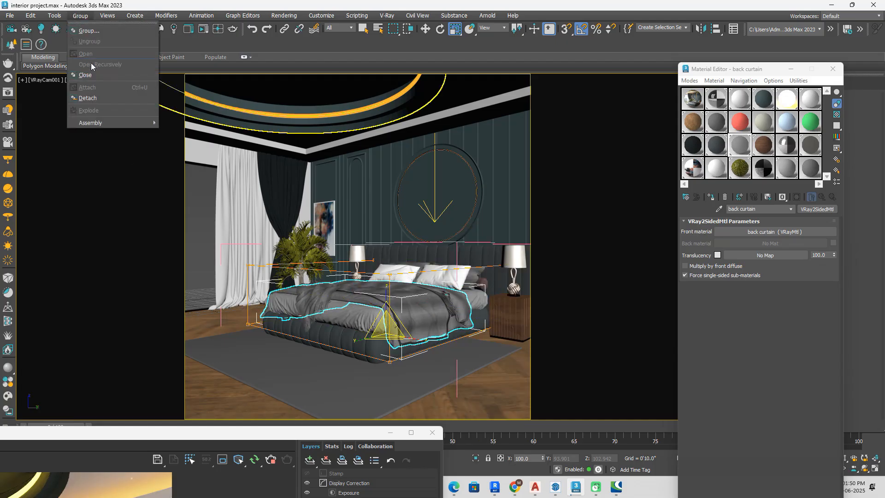
click(95, 78)
click(416, 359)
click(785, 170)
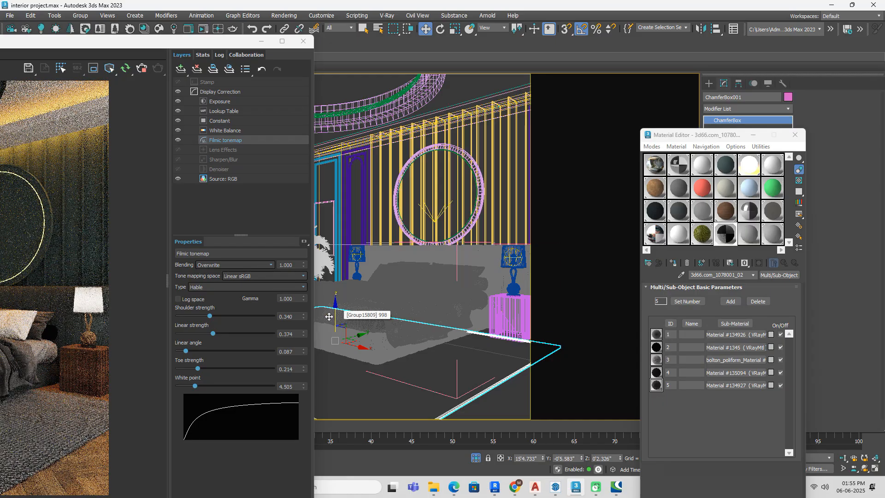
Step: Open the flooring material's map list and set its displacement amount to 0
click(656, 186)
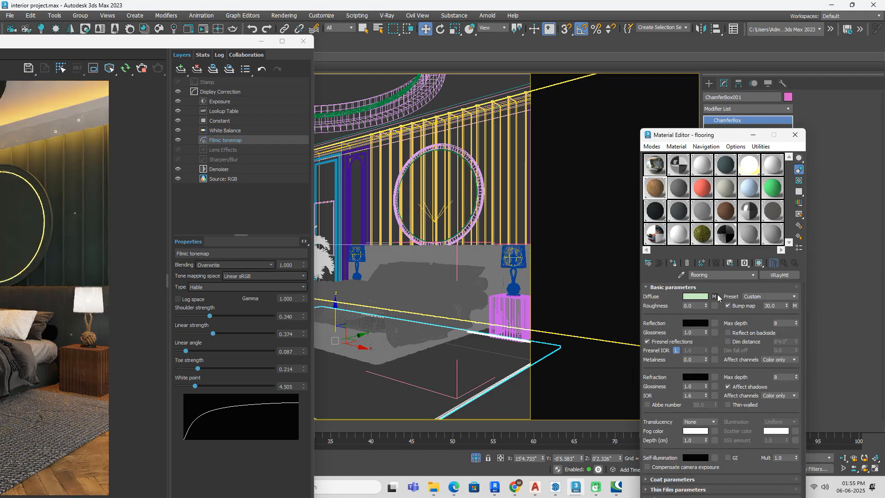
drag(717, 139, 728, 43)
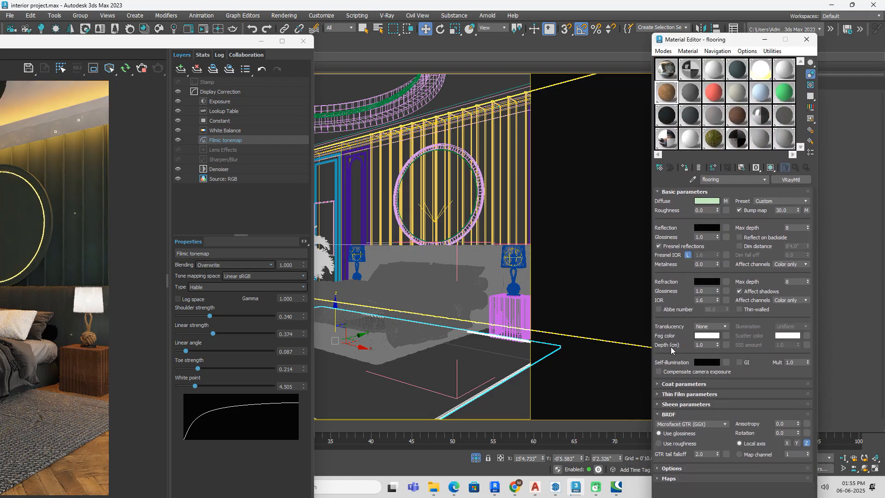
click(657, 414)
click(663, 435)
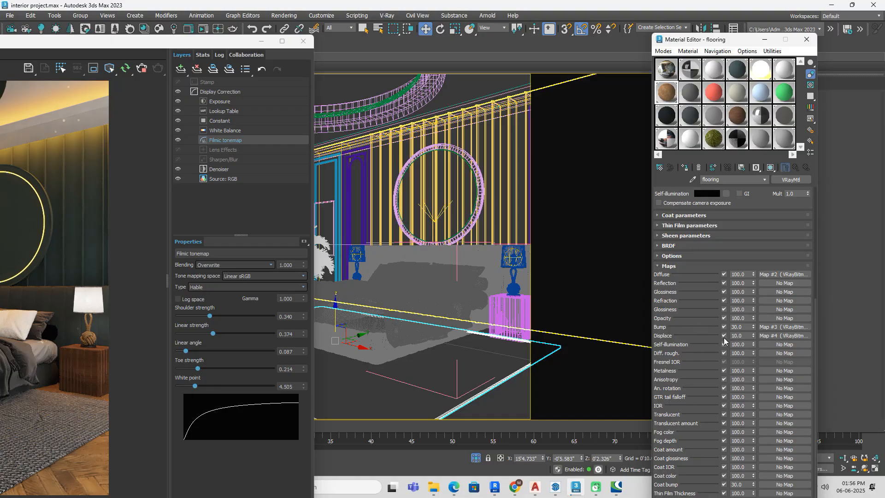
double_click(739, 336)
text(0)
key(Return)
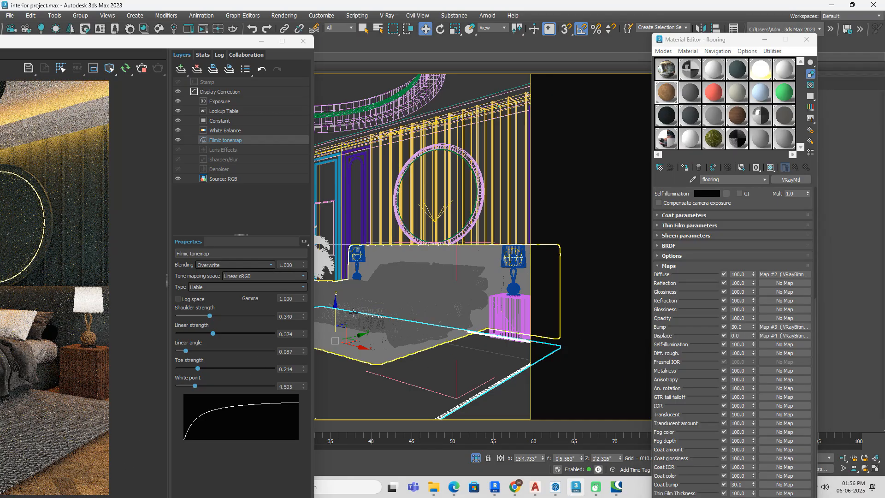
Step: Lower the rug (ChamferBox001) onto the floor at a Z position of about -0'0.001", fine-tuning its height in the front view
drag(335, 312, 338, 318)
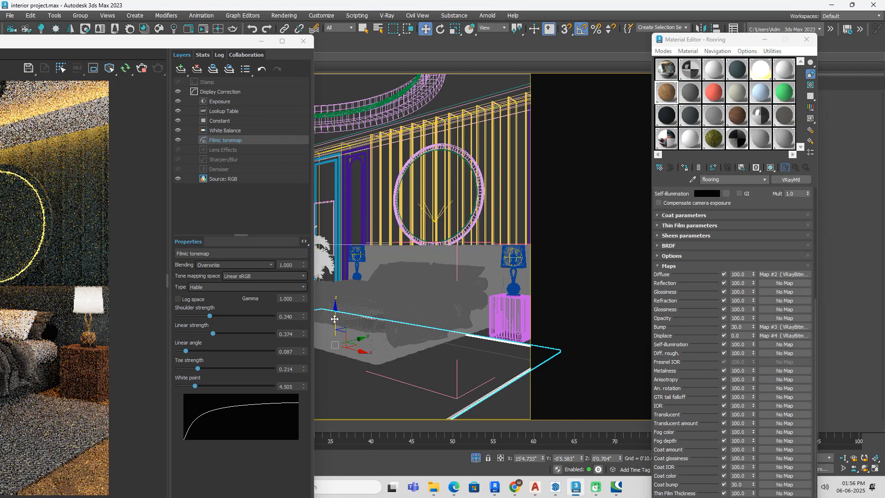
drag(334, 318, 335, 318)
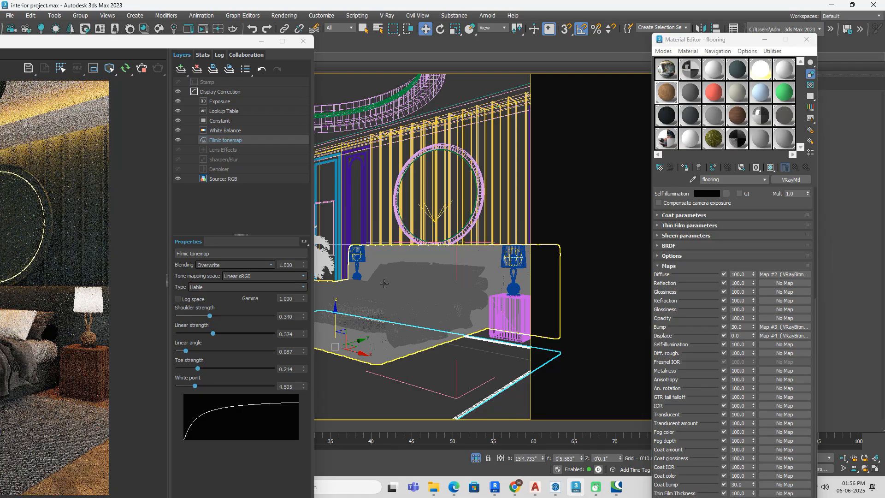
key(f)
scroll(378, 291, up, 6)
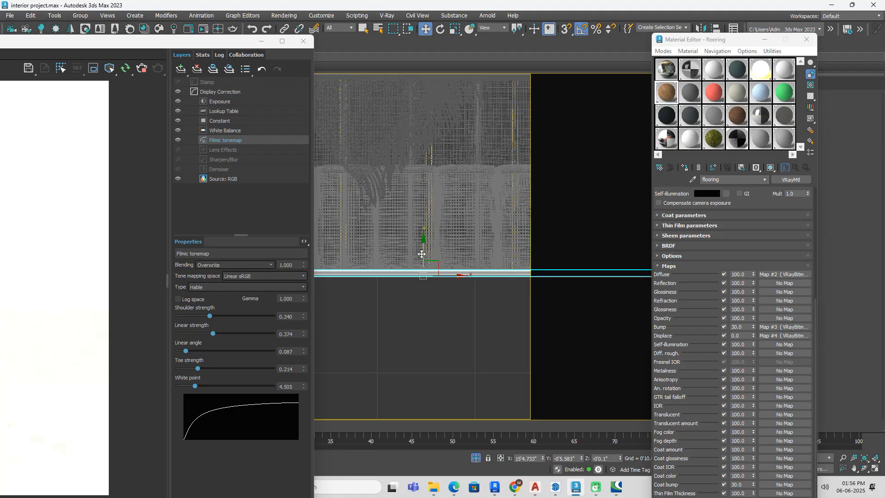
drag(422, 239, 426, 253)
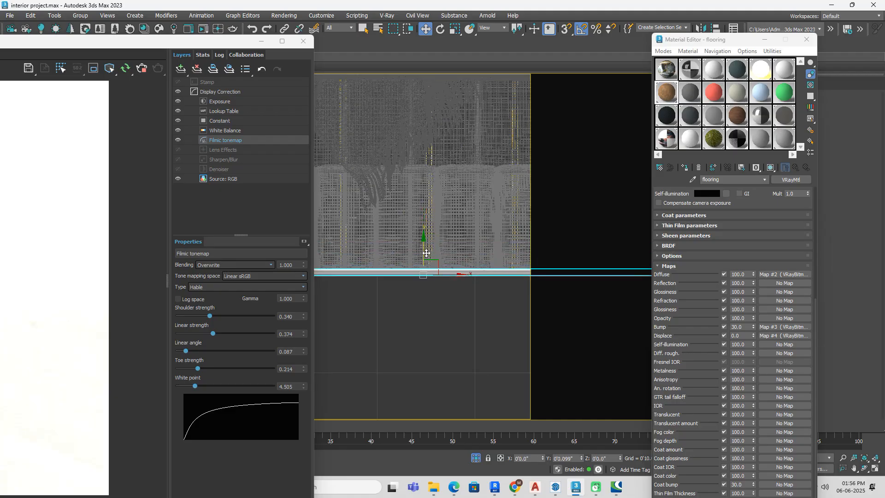
scroll(453, 298, down, 3)
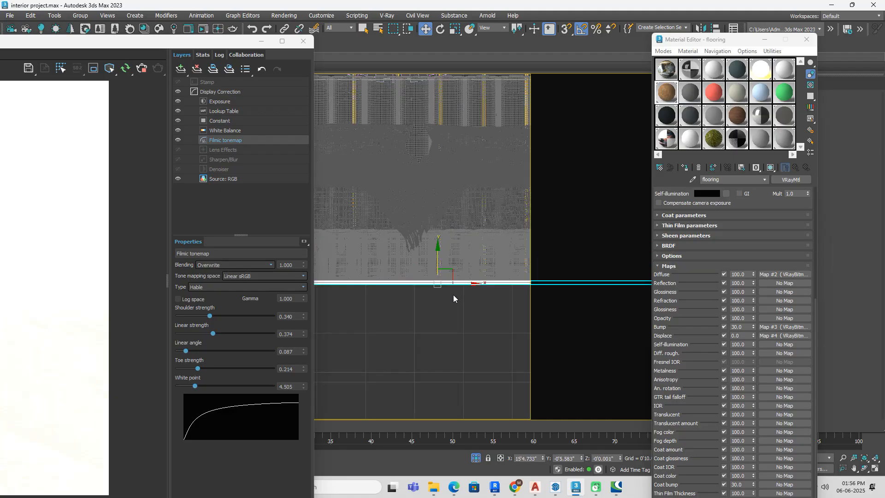
scroll(453, 298, down, 8)
key(c)
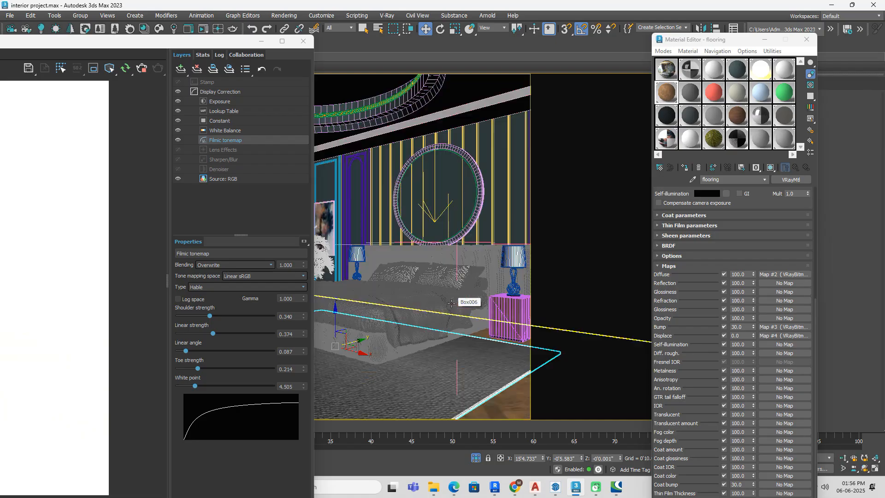
Step: Inspect the rug and floor up close in the render and set the flooring material's displacement amount to 2.0
scroll(78, 461, up, 2)
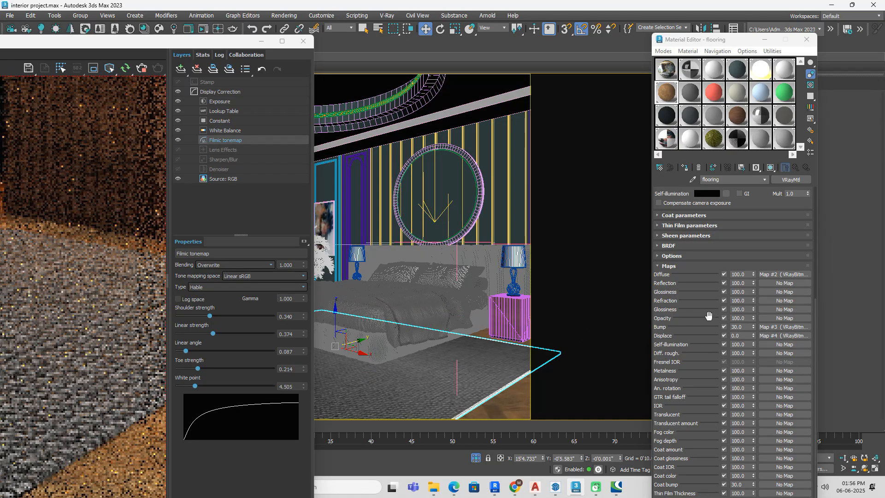
click(742, 335)
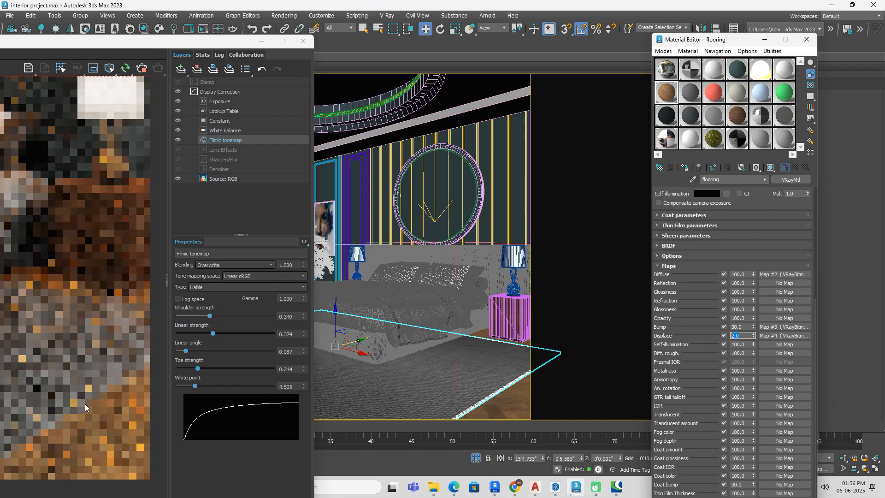
scroll(100, 388, down, 3)
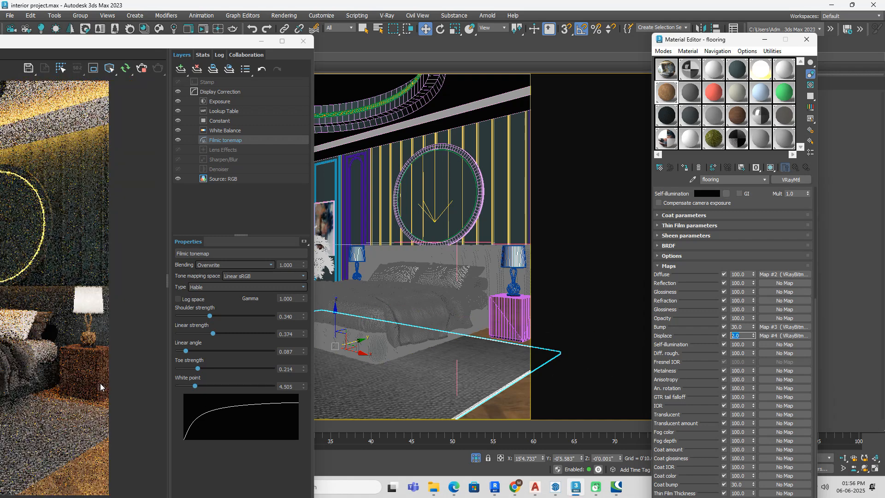
Step: Examine the updated render at full window size, checking the pillows, bedding and rug up close
drag(183, 46, 421, 35)
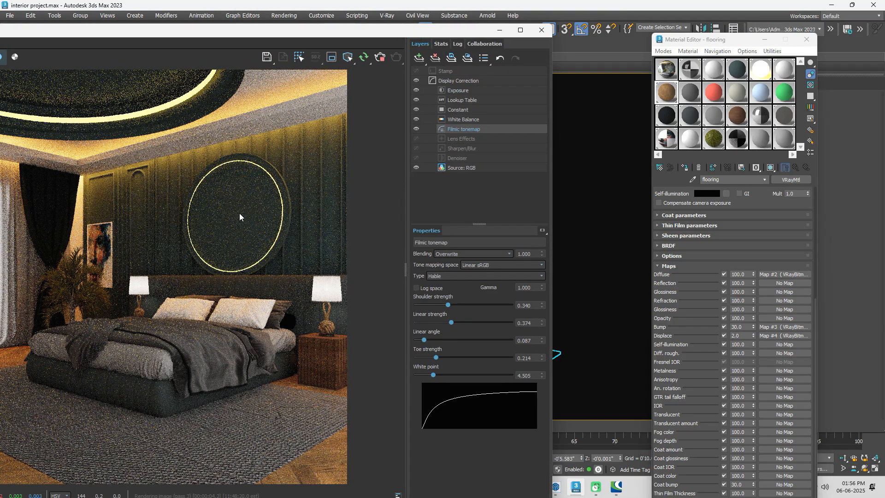
scroll(211, 264, down, 2)
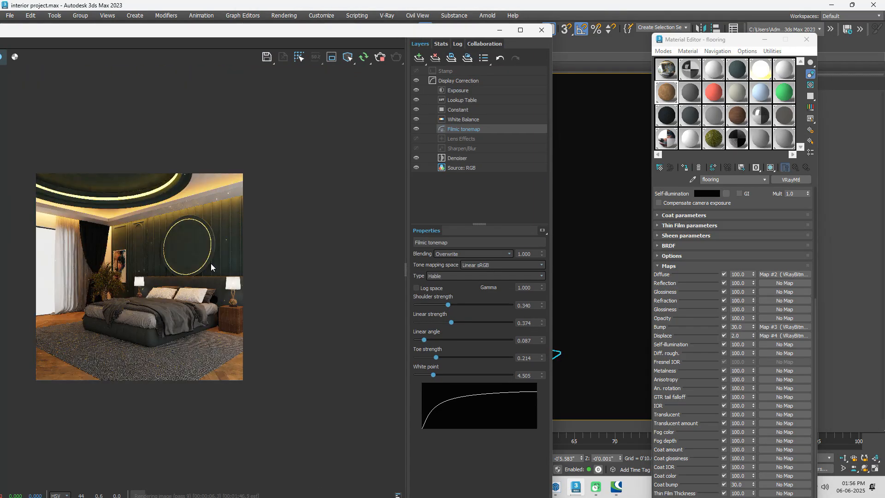
click(520, 29)
scroll(460, 273, up, 1)
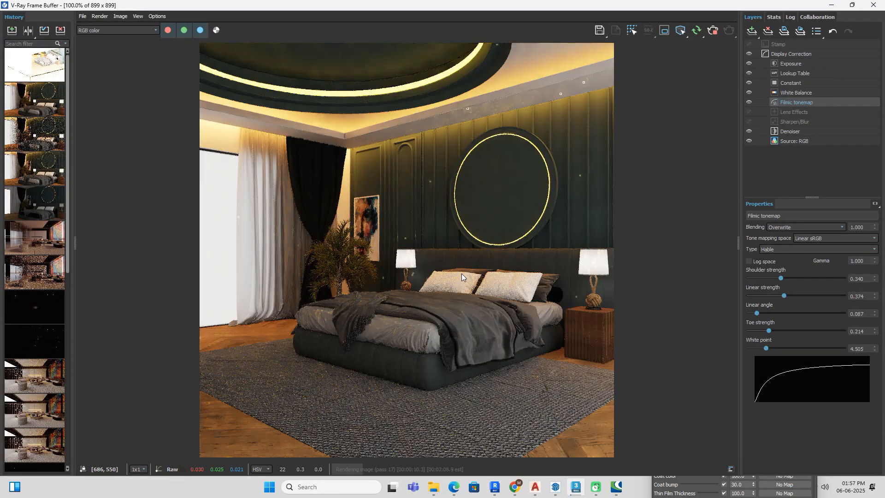
scroll(460, 277, up, 1)
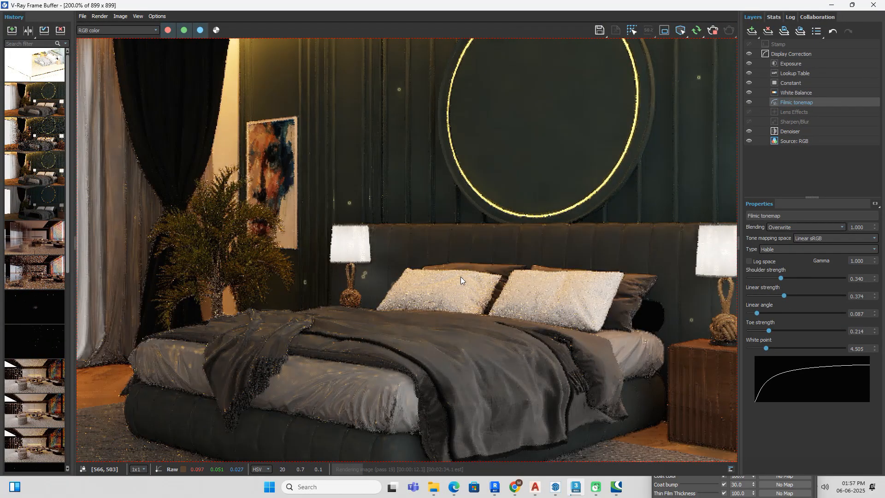
scroll(460, 277, down, 1)
Step: Raise the framed portrait on the wall behind the plant to a Z position of about 5'9"
drag(570, 9, 584, 324)
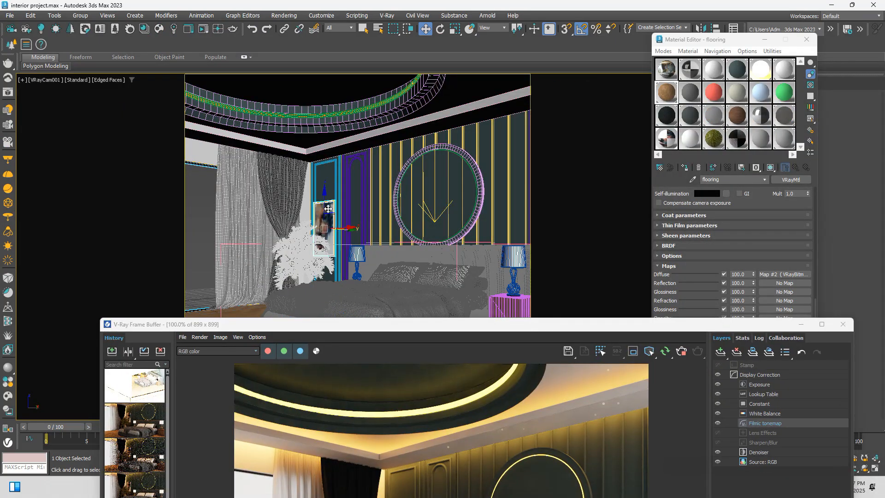
drag(326, 199, 328, 192)
drag(392, 331, 332, 145)
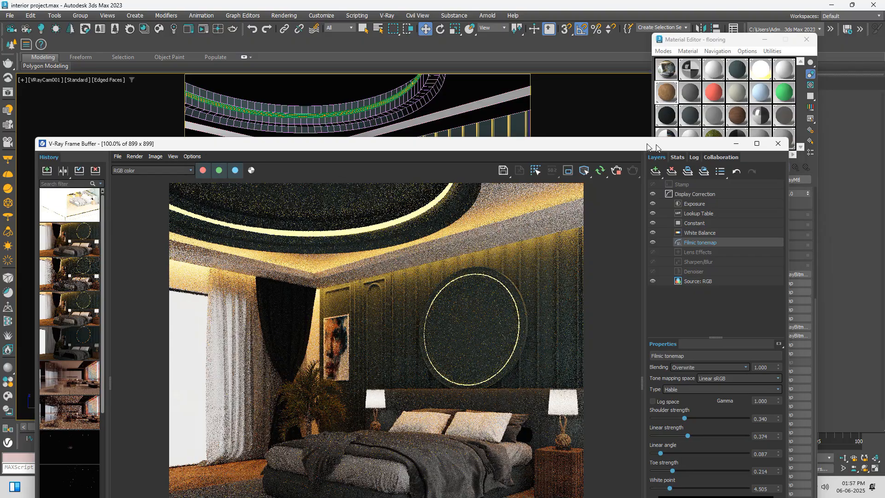
Step: Try several shoulder strengths for the filmic tonemap and settle on 0.733
drag(664, 148, 542, 141)
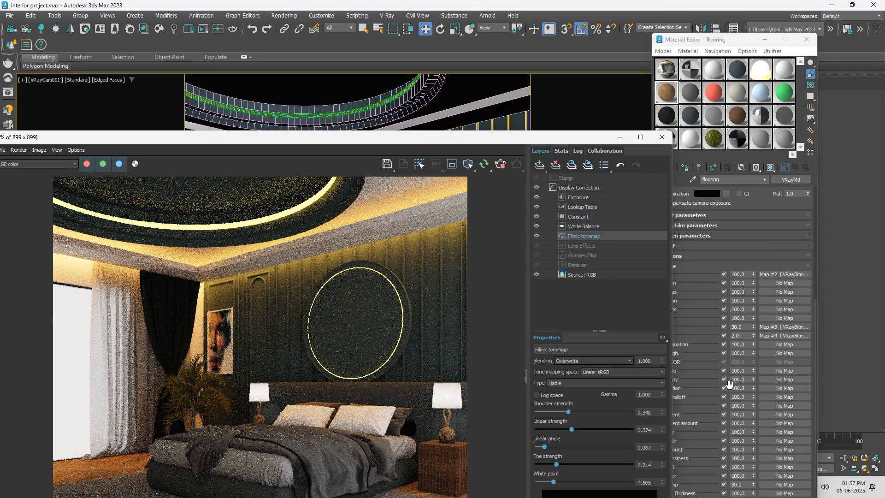
drag(570, 412, 588, 414)
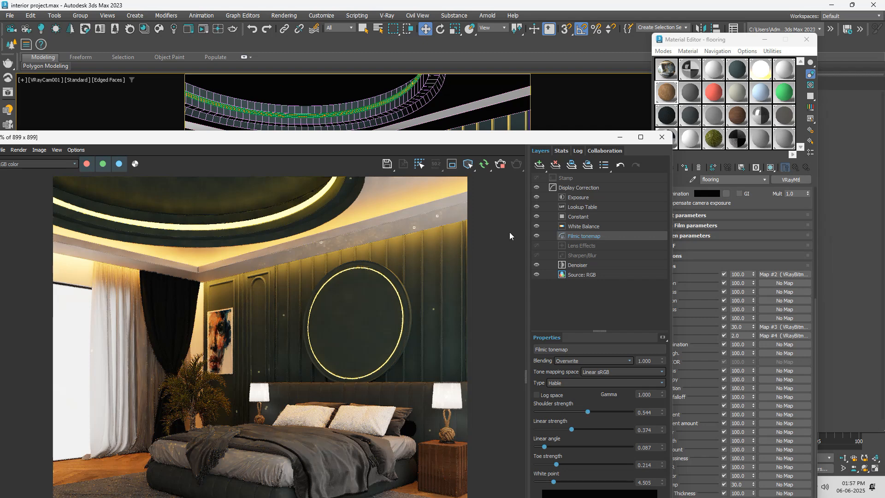
drag(512, 150, 554, 65)
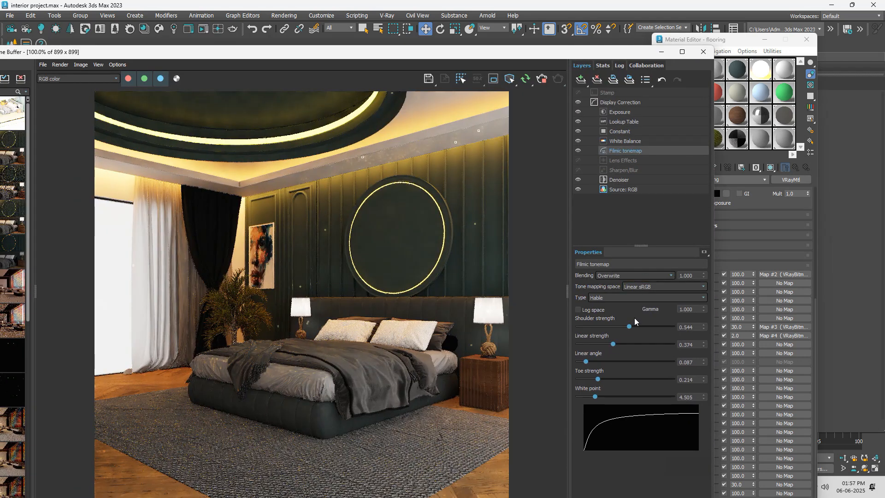
drag(629, 326, 597, 330)
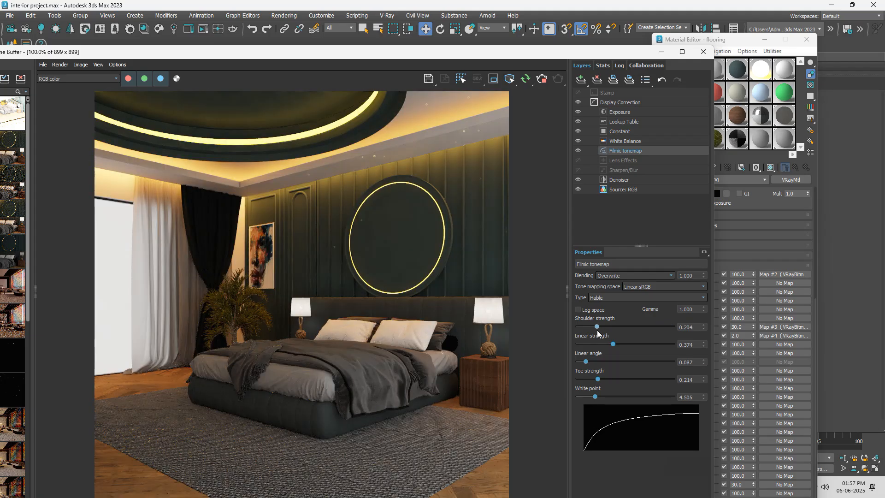
drag(597, 330, 646, 337)
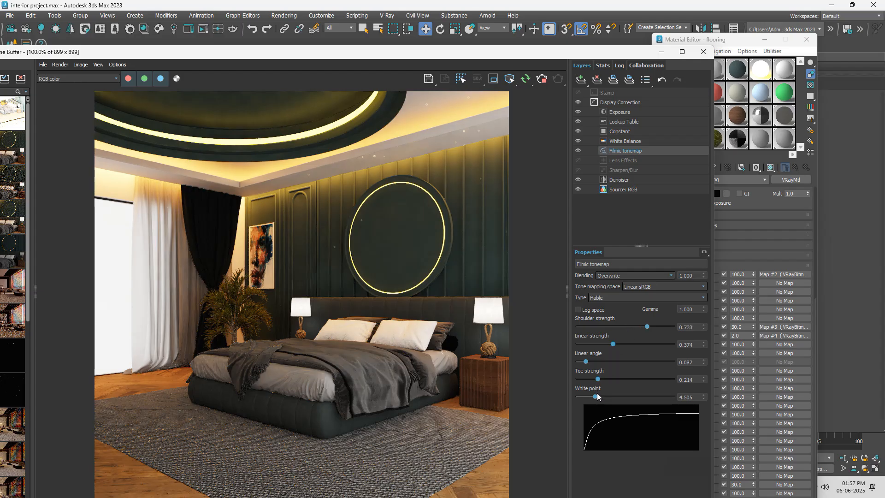
Step: Set the filmic tonemap's white point to 20.000, linear angle to 0.102 and linear strength to 0.248
drag(595, 396, 724, 422)
mouse_move(587, 362)
mouse_down()
mouse_move(645, 363)
mouse_move(625, 379)
mouse_move(587, 375)
mouse_up()
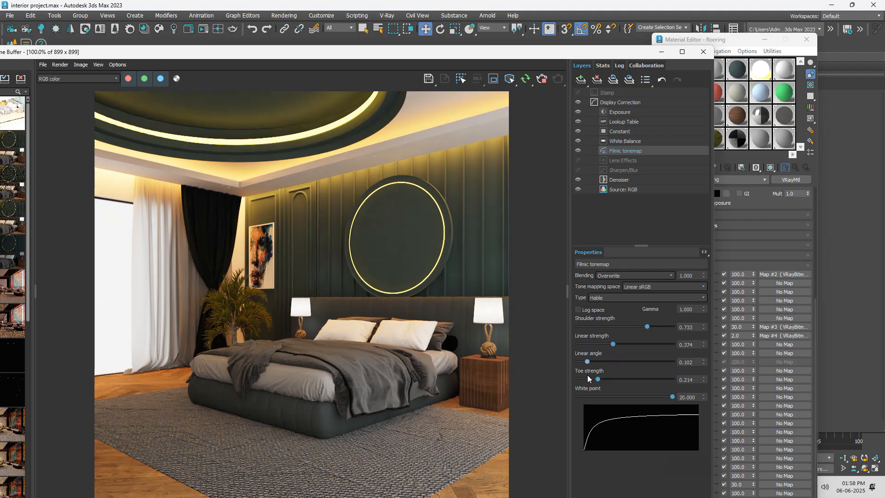
mouse_move(611, 344)
mouse_down()
mouse_move(588, 345)
mouse_move(600, 344)
mouse_up()
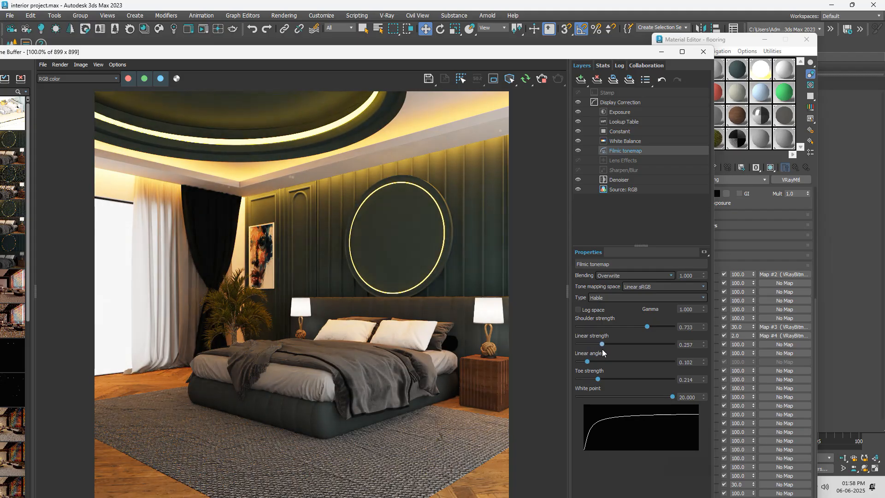
drag(602, 349, 601, 349)
Step: Review the tonemapped render at full window size and uncover the camera viewport
scroll(394, 227, down, 2)
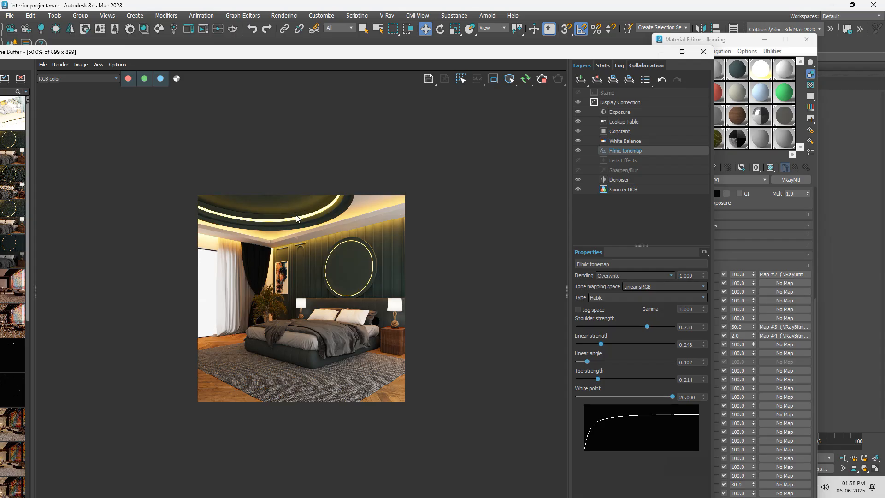
scroll(317, 236, up, 2)
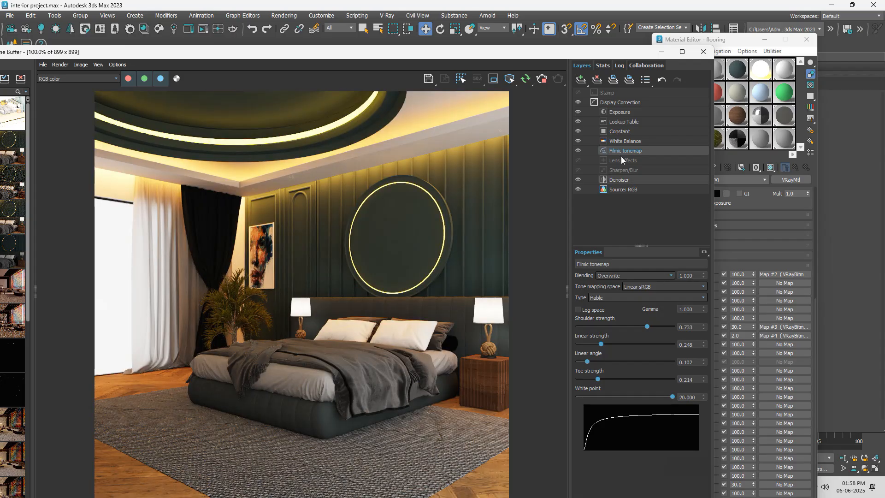
click(682, 53)
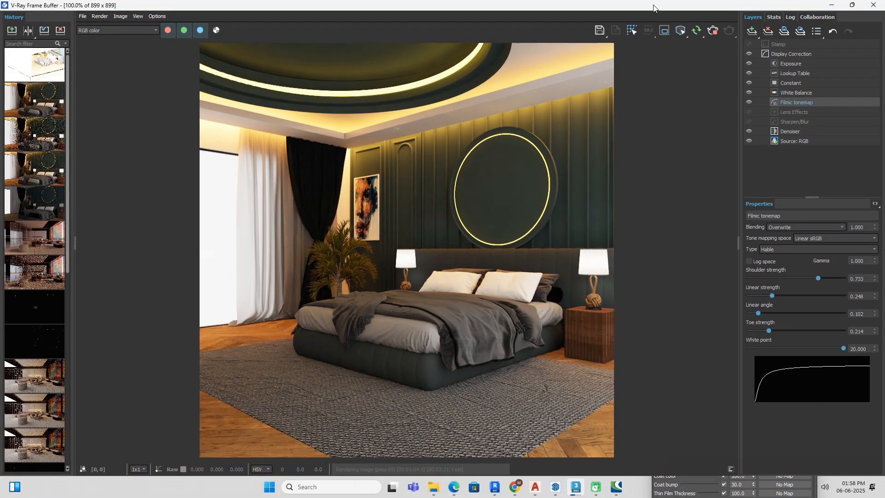
drag(656, 5, 363, 321)
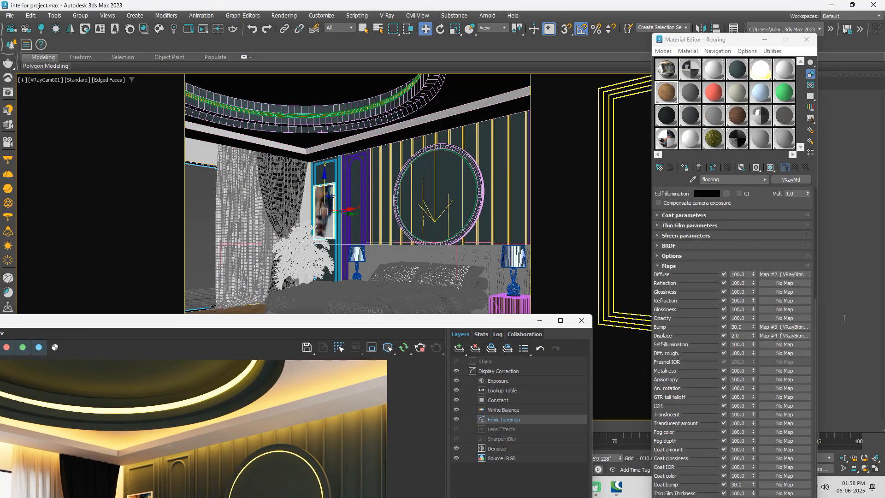
drag(414, 320, 102, 262)
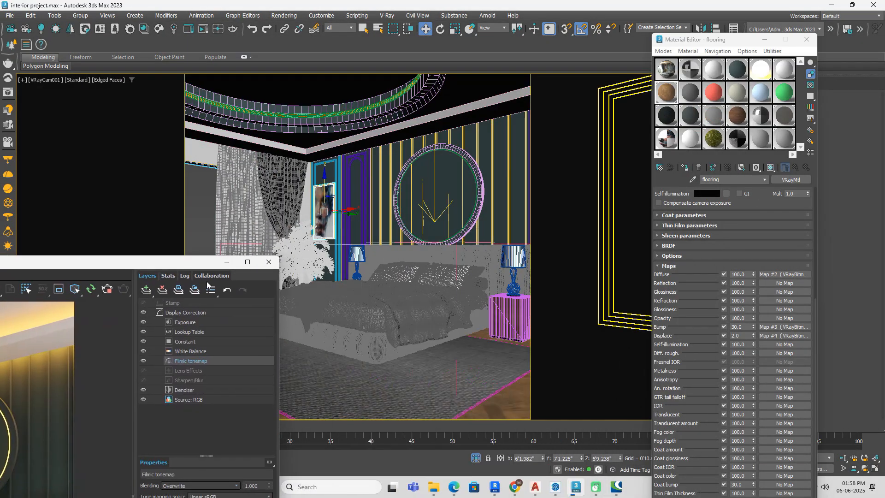
mouse_move(516, 492)
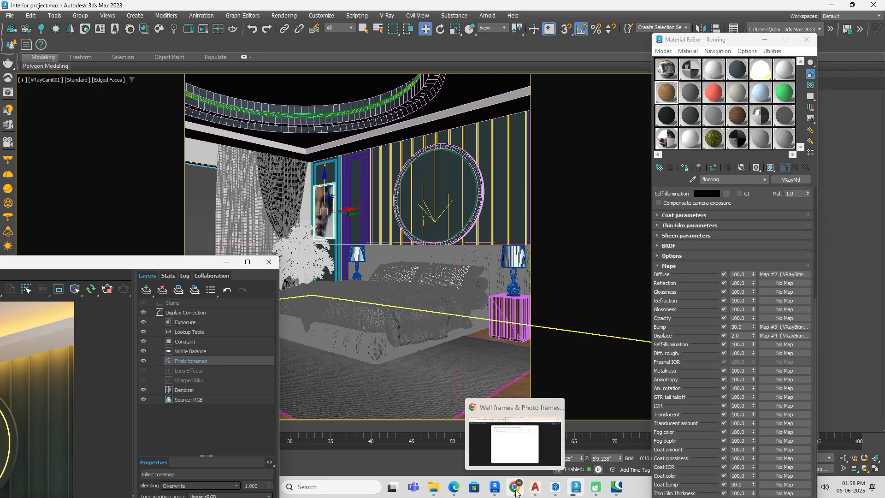
click(517, 492)
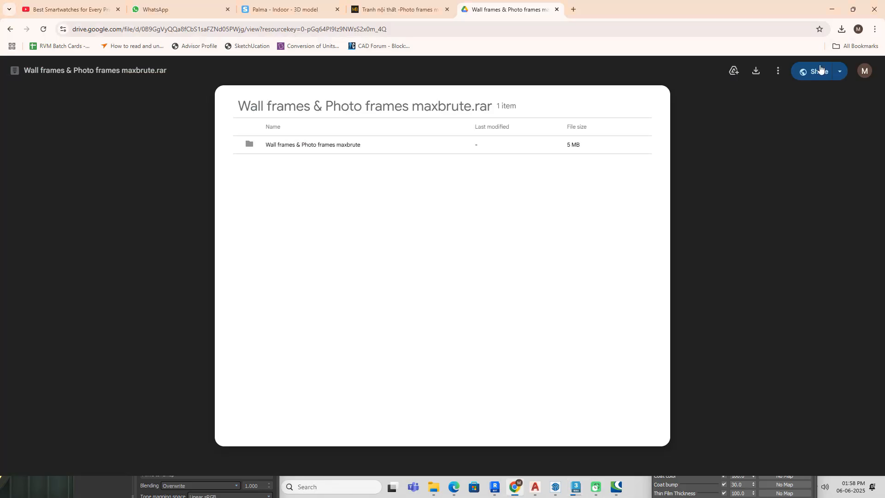
click(831, 9)
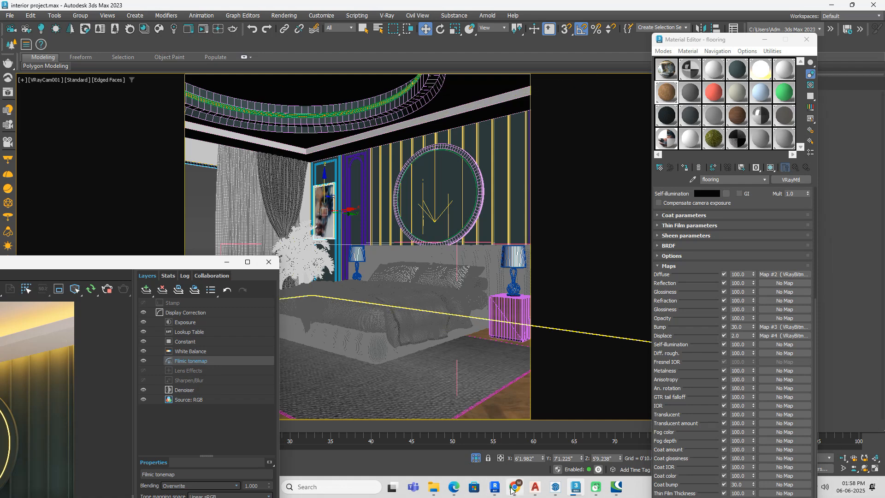
mouse_move(518, 491)
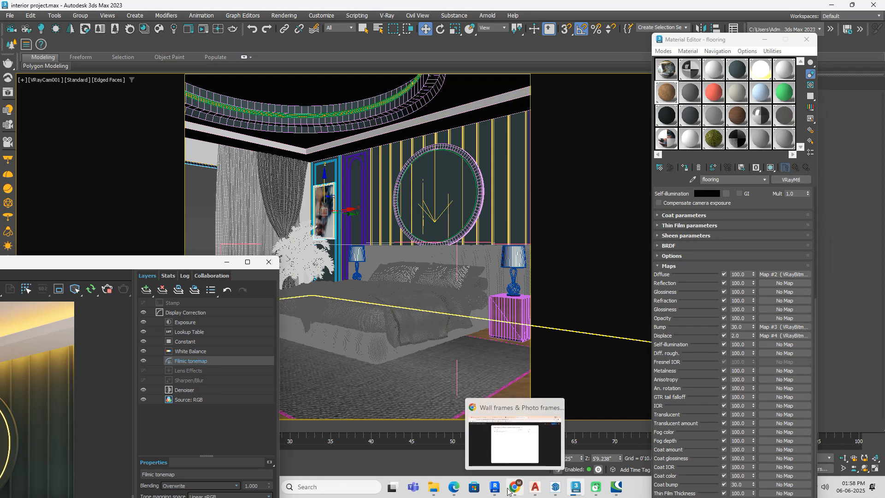
Step: Draw an arc of about 18'9" radius in the top view, curving around the outside of the room's window wall
click(764, 40)
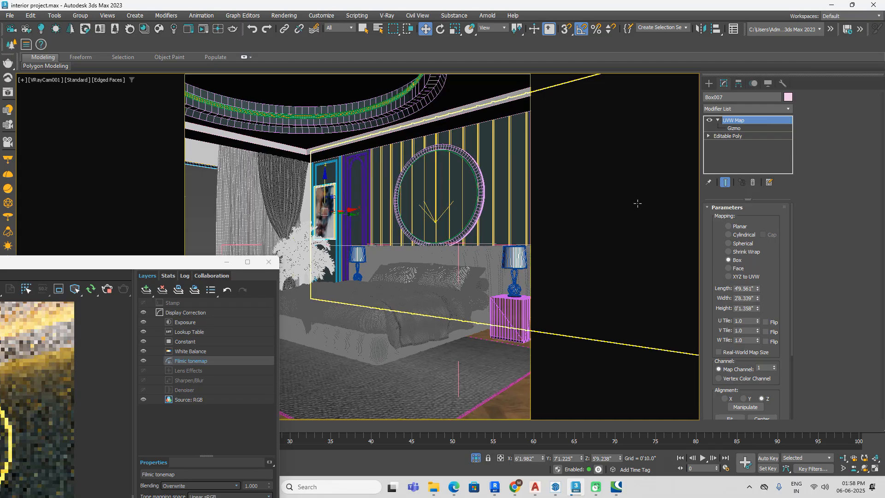
key(p)
scroll(490, 265, down, 5)
key(t)
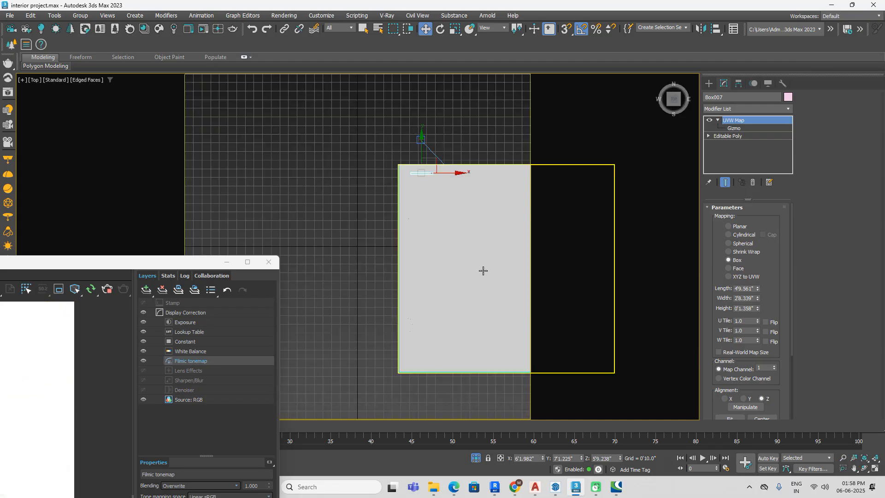
scroll(470, 263, down, 4)
middle_drag(433, 296, 363, 247)
scroll(364, 247, up, 4)
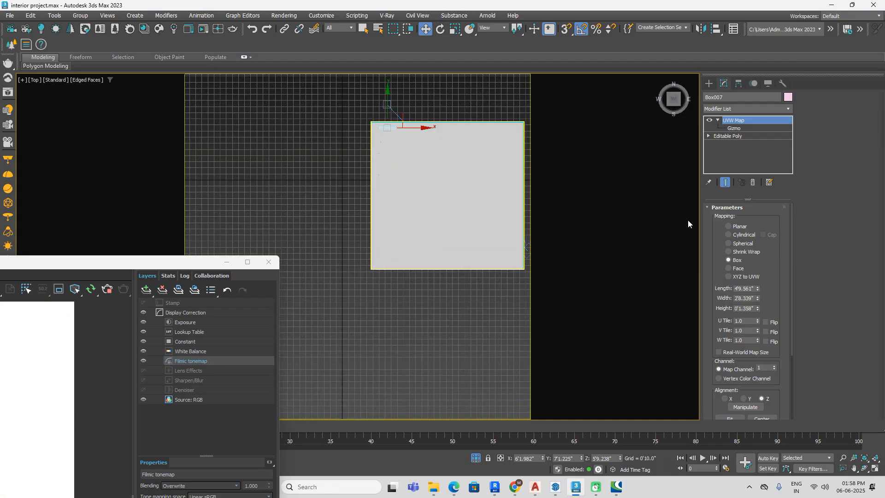
click(709, 83)
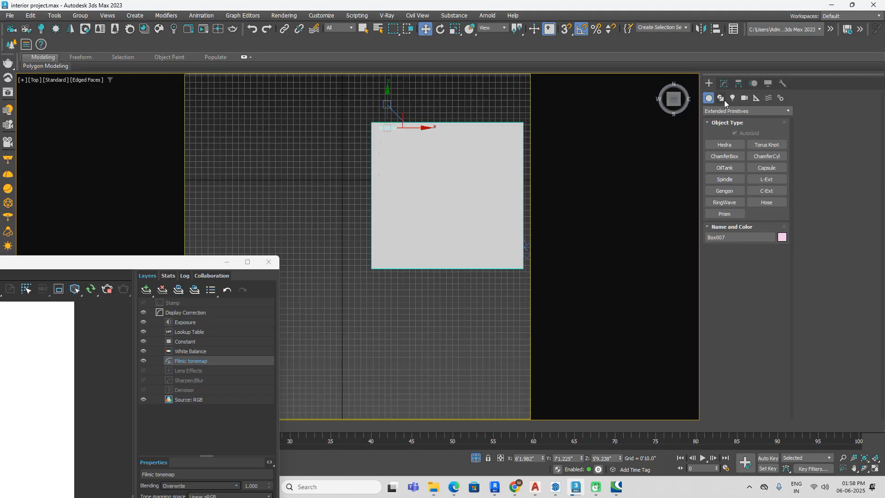
click(722, 98)
click(725, 179)
scroll(367, 115, down, 2)
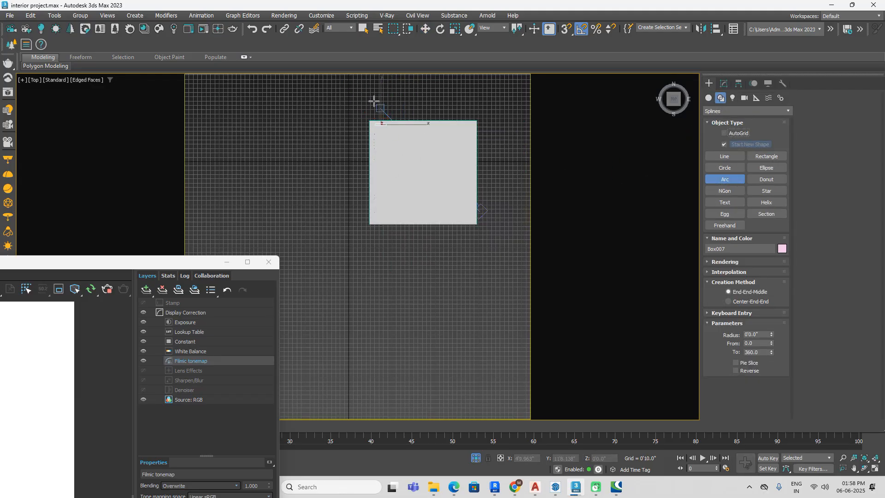
drag(371, 96, 369, 263)
click(349, 247)
alt+middle_drag(437, 265, 455, 197)
key(w)
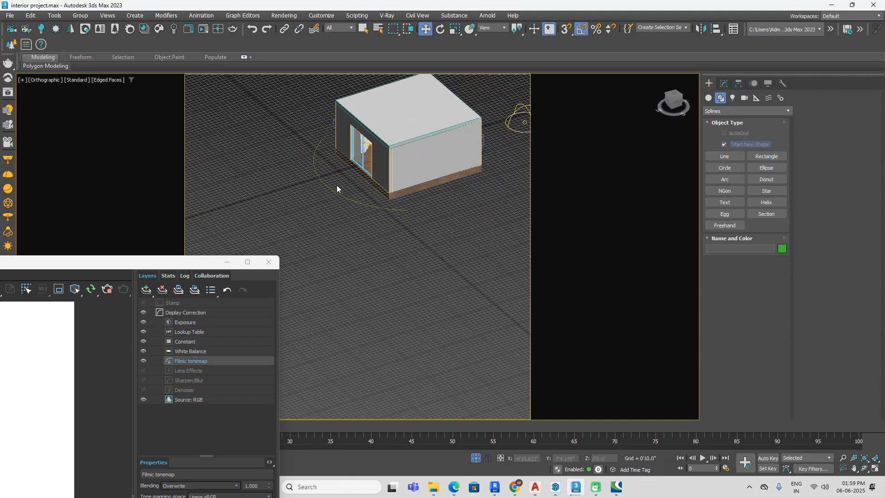
Step: Extrude the arc upward into a tall curved backdrop surface outside the window and deselect it
scroll(328, 197, up, 3)
click(723, 83)
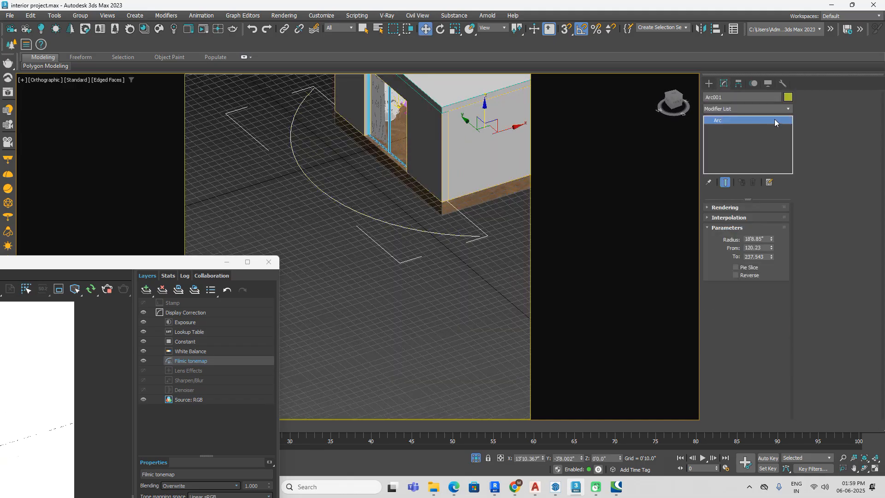
click(776, 109)
key(e)
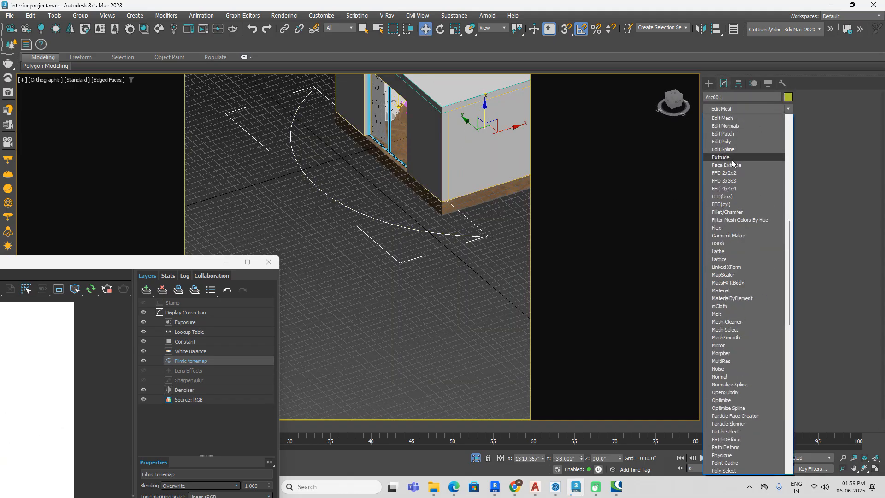
click(732, 159)
drag(772, 225, 773, 166)
click(440, 327)
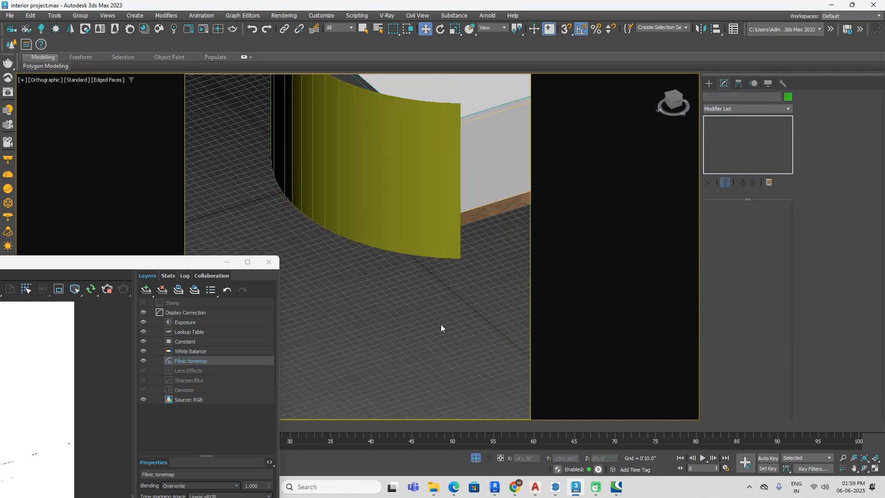
Step: Open the material editor and reset its material slots
key(m)
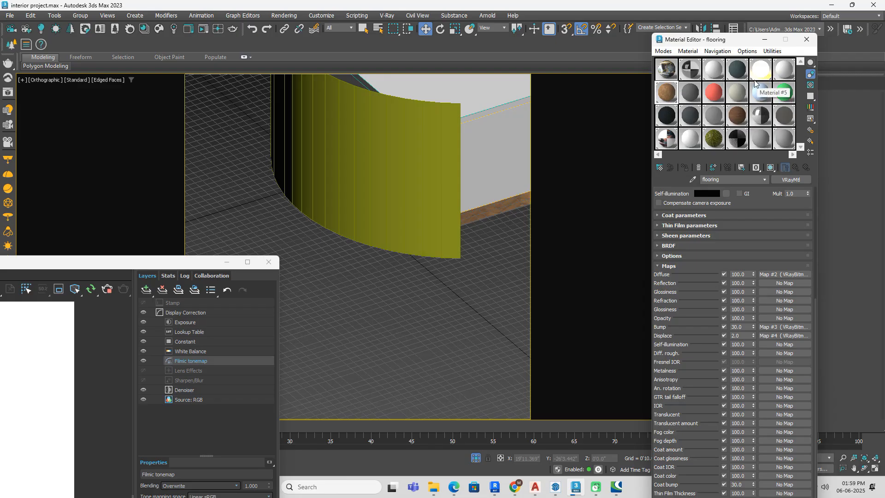
click(783, 92)
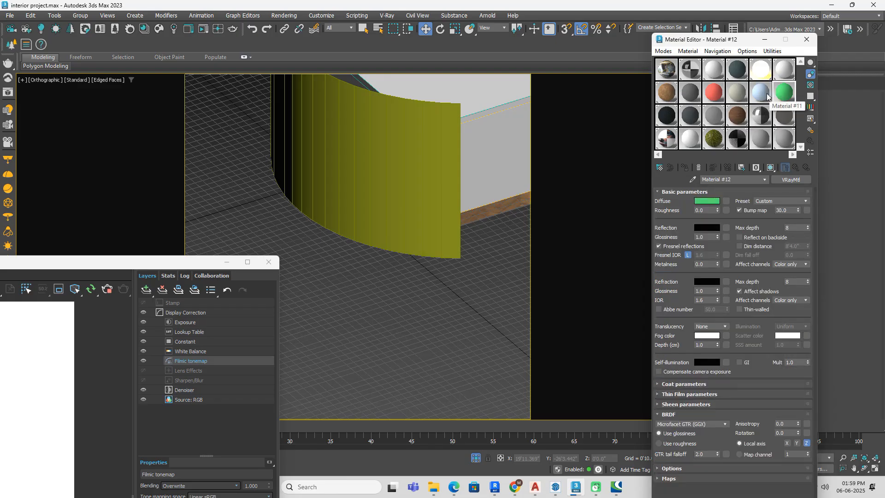
click(772, 52)
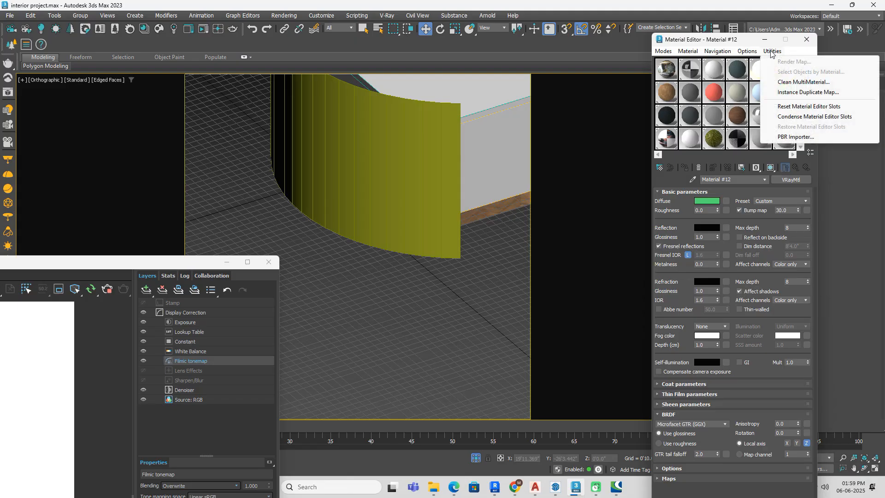
click(809, 106)
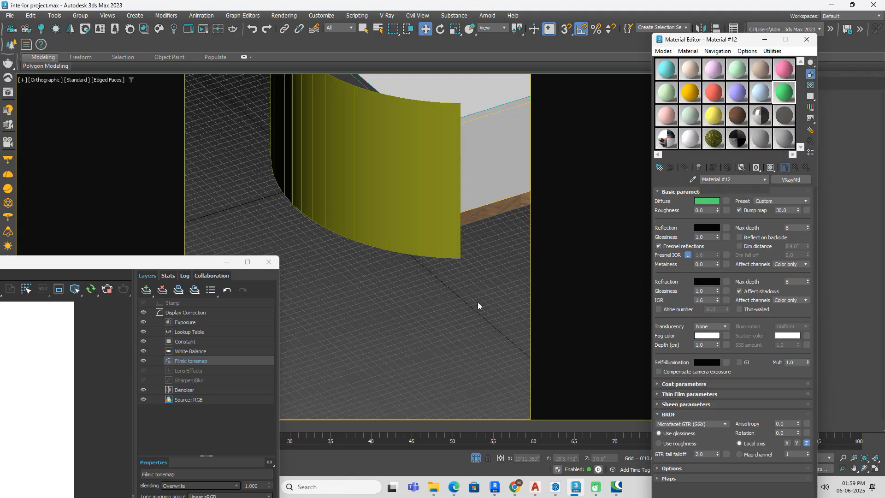
Step: Restore the earlier material editor slots and reset them again to fresh sample materials
click(770, 52)
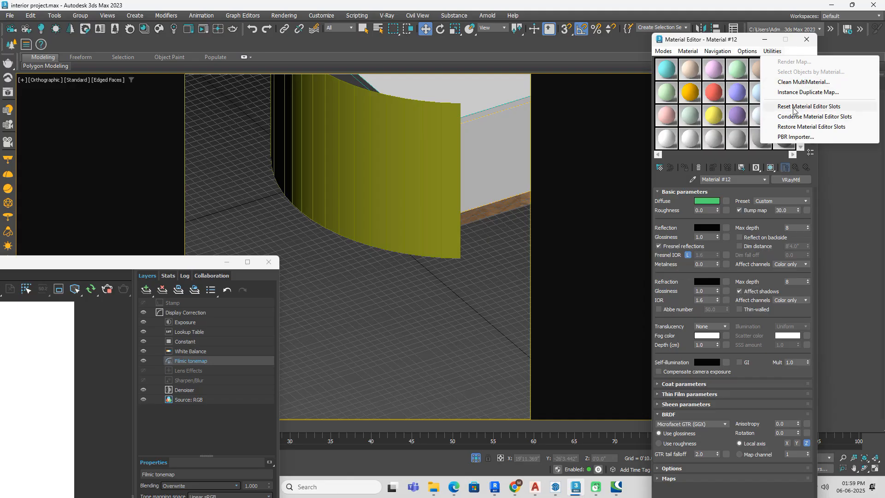
click(792, 127)
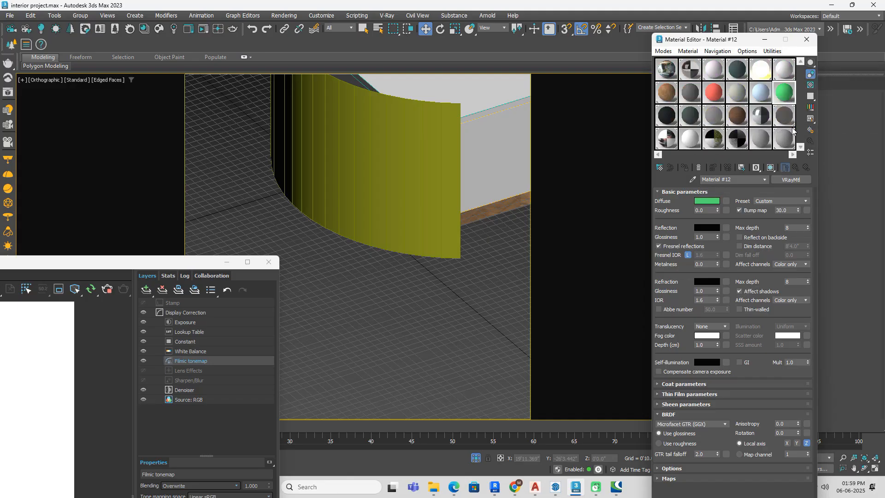
click(772, 51)
click(791, 108)
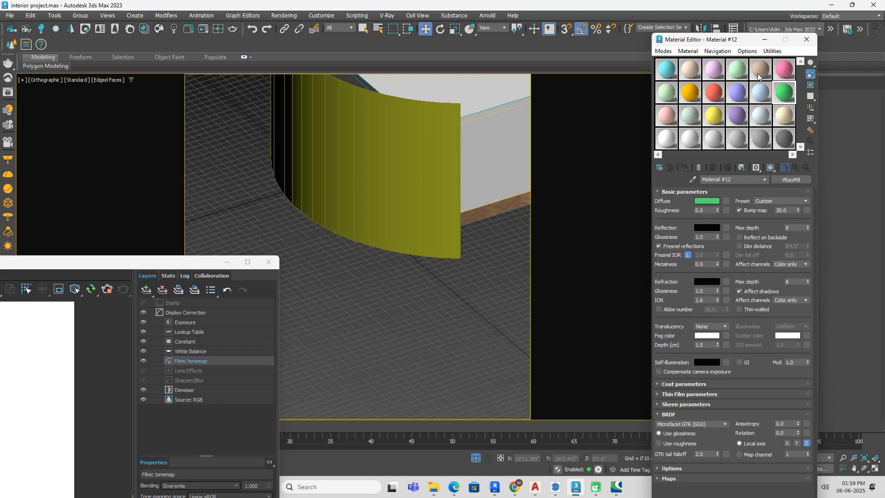
click(773, 51)
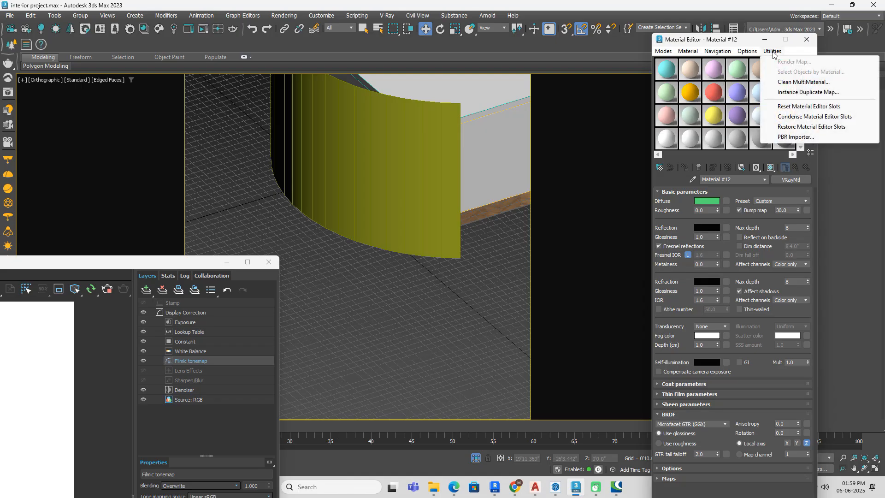
click(782, 107)
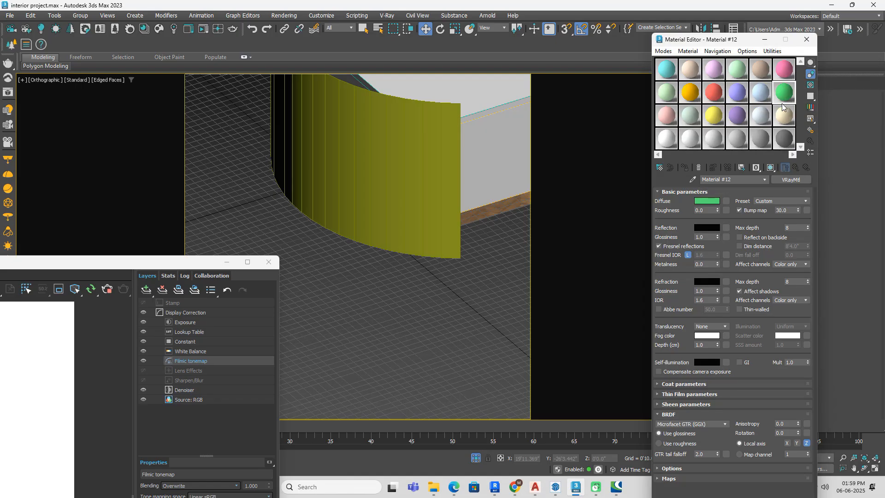
click(773, 51)
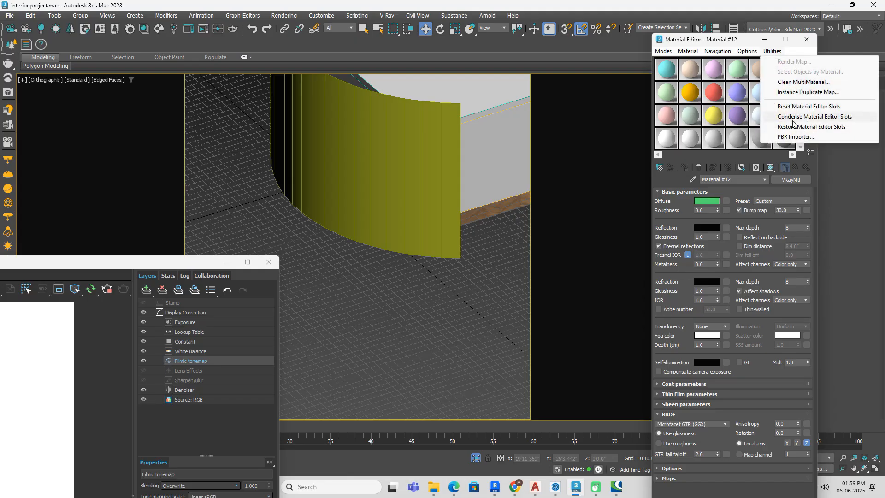
click(779, 127)
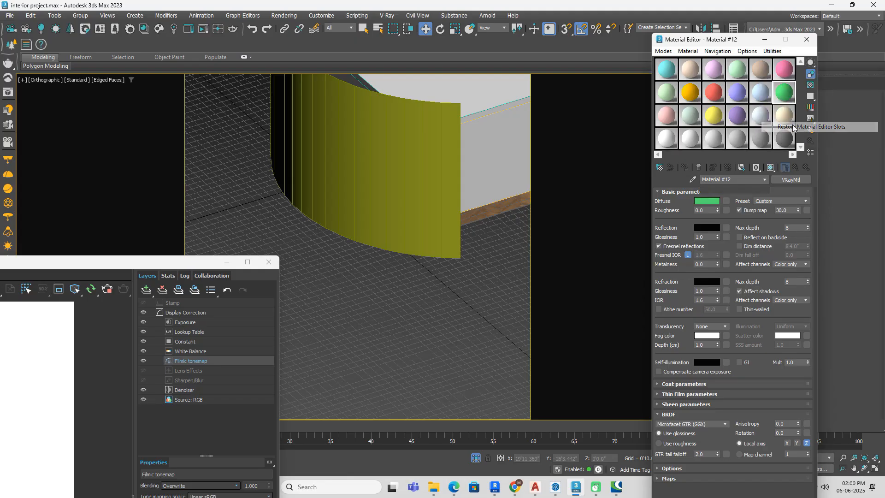
click(773, 51)
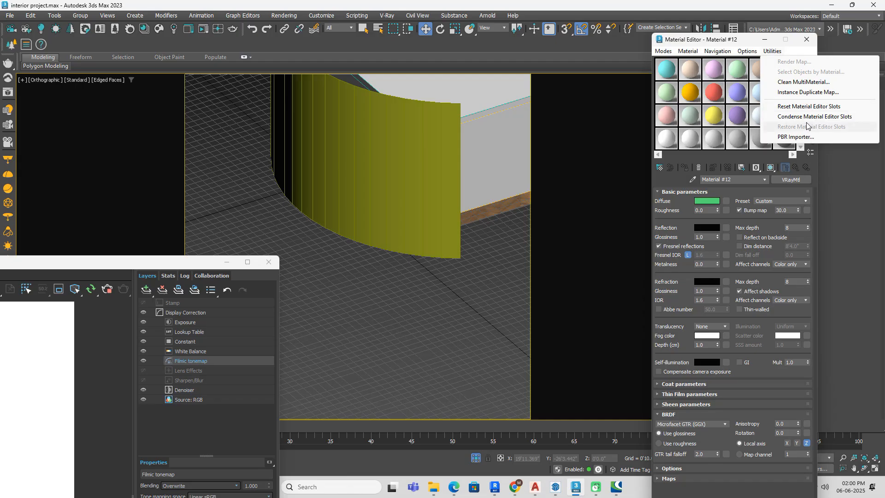
Step: Pick the flooring material from the bedroom's wooden floor into the selected sample slot
alt+middle_drag(477, 239, 478, 181)
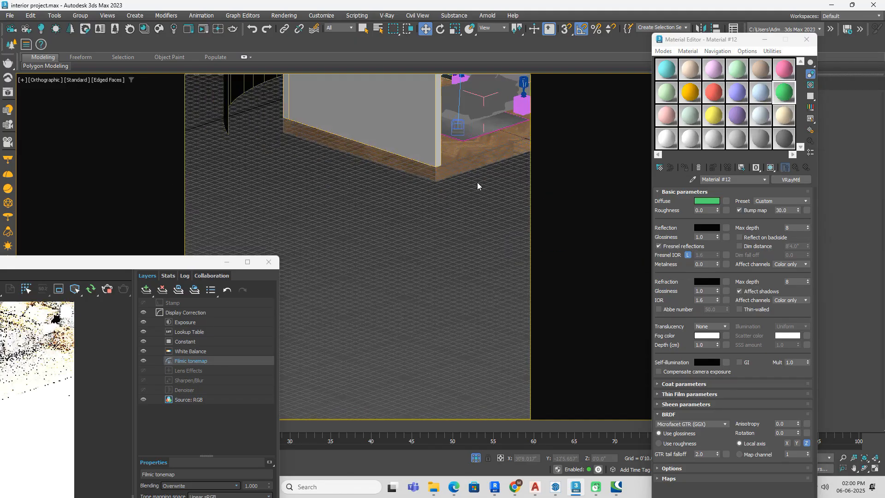
scroll(361, 266, down, 5)
scroll(418, 178, up, 10)
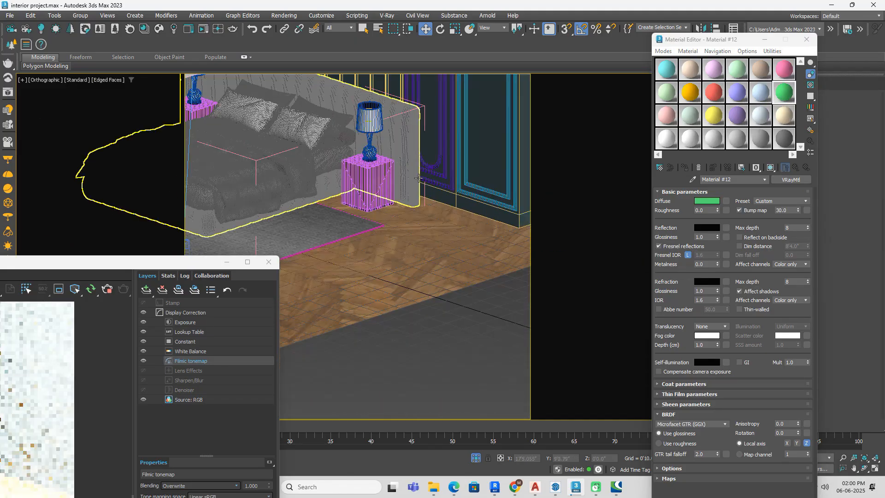
click(424, 243)
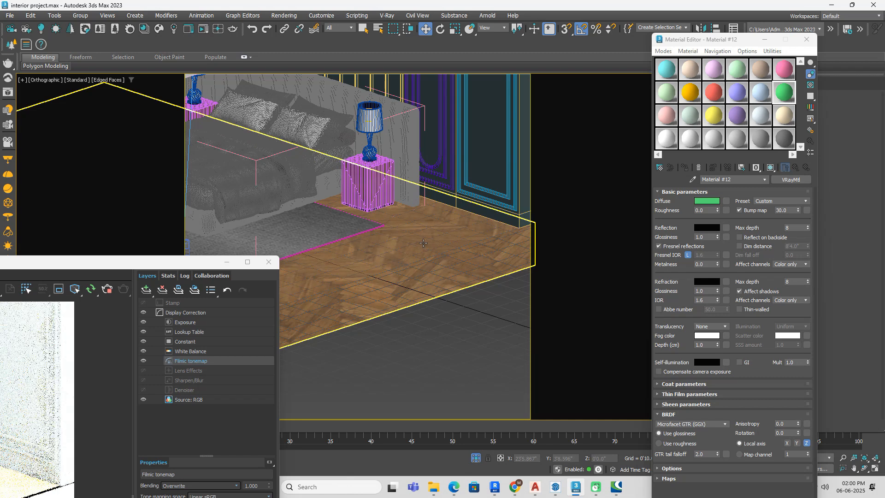
click(693, 179)
click(458, 228)
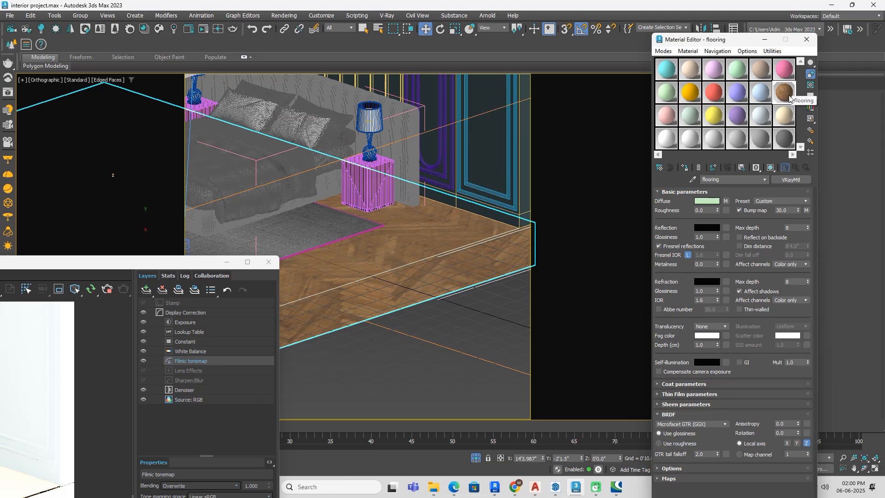
Step: Assign the first sample material to the curved backdrop outside the room and name it "environment"
scroll(407, 237, down, 2)
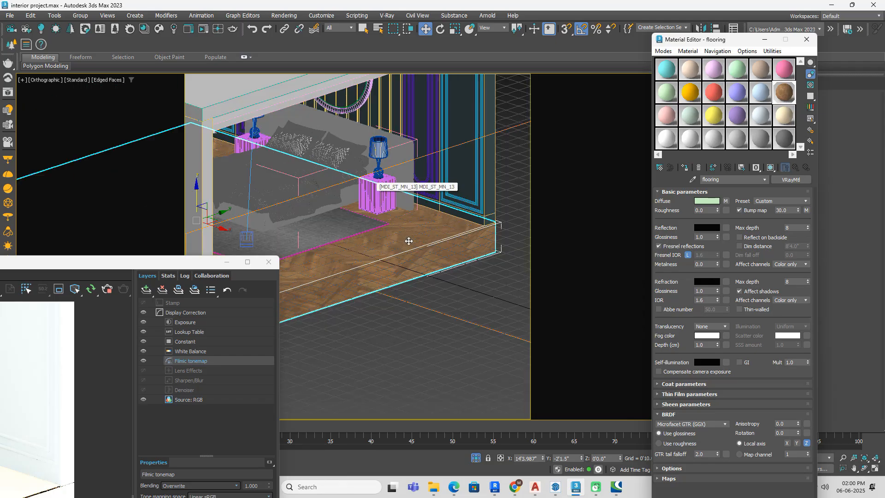
middle_drag(480, 246, 519, 230)
scroll(519, 230, down, 5)
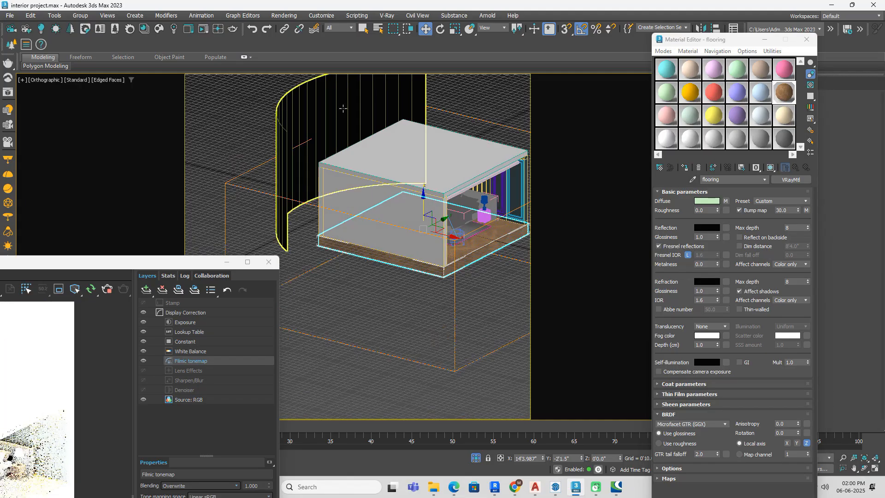
click(666, 69)
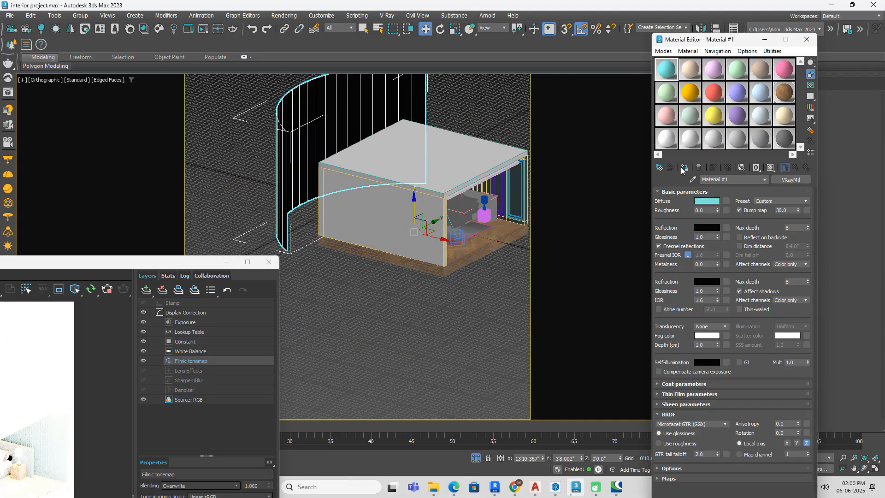
click(686, 168)
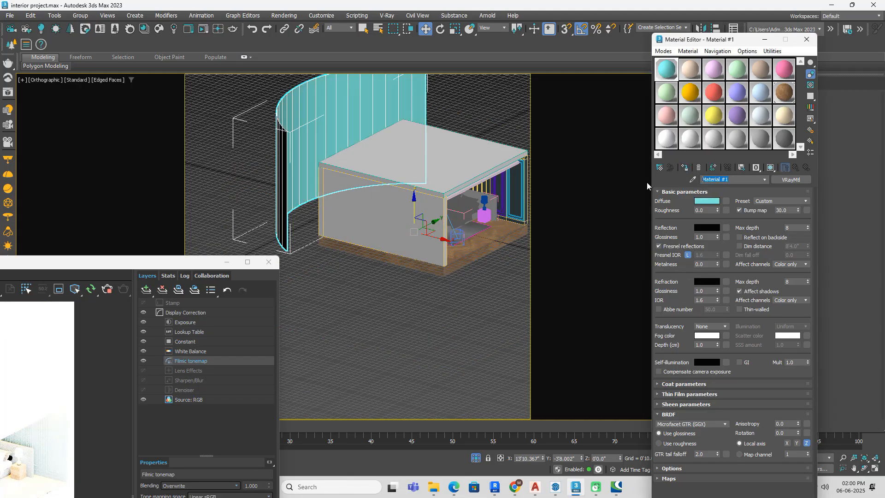
text(enviro)
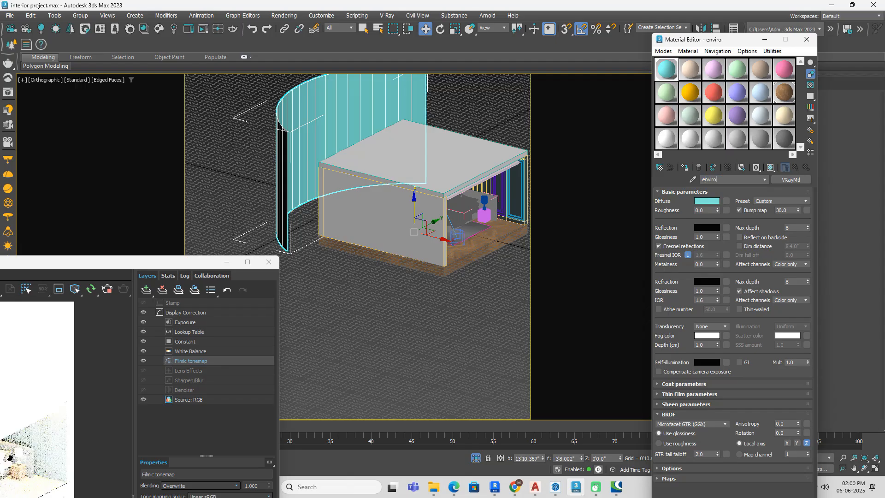
text(nment)
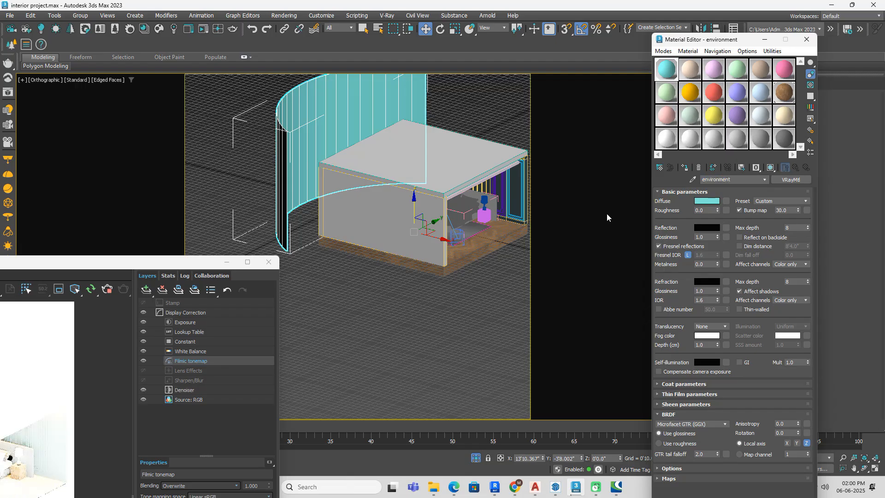
click(604, 239)
Step: Add a VRayBitmap to the environment material's diffuse map and browse to the U144 image folder within U444-CR in Downloads
click(726, 201)
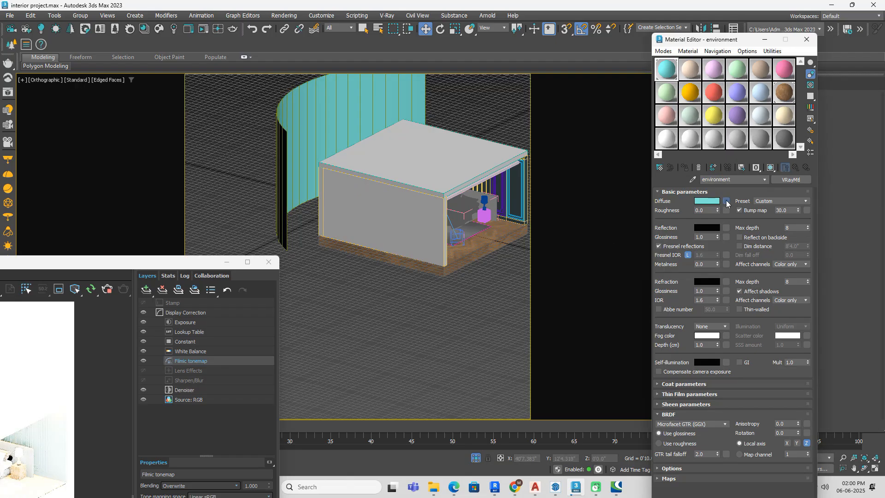
click(746, 338)
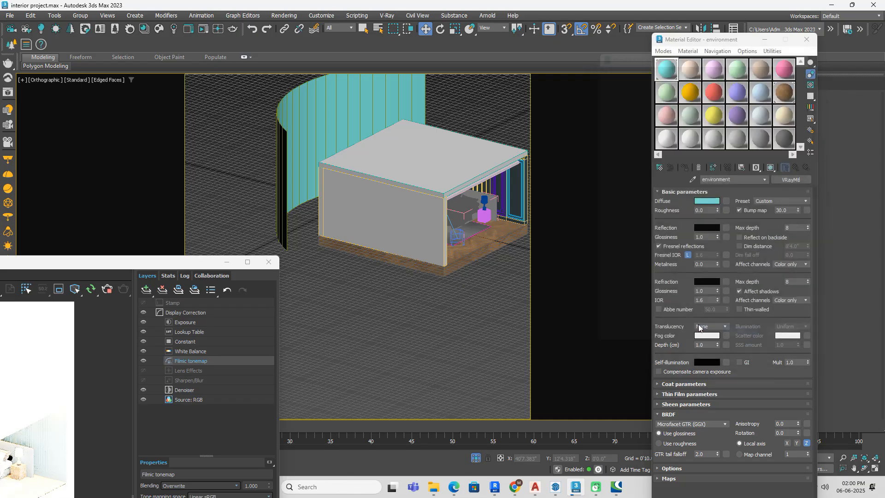
click(191, 35)
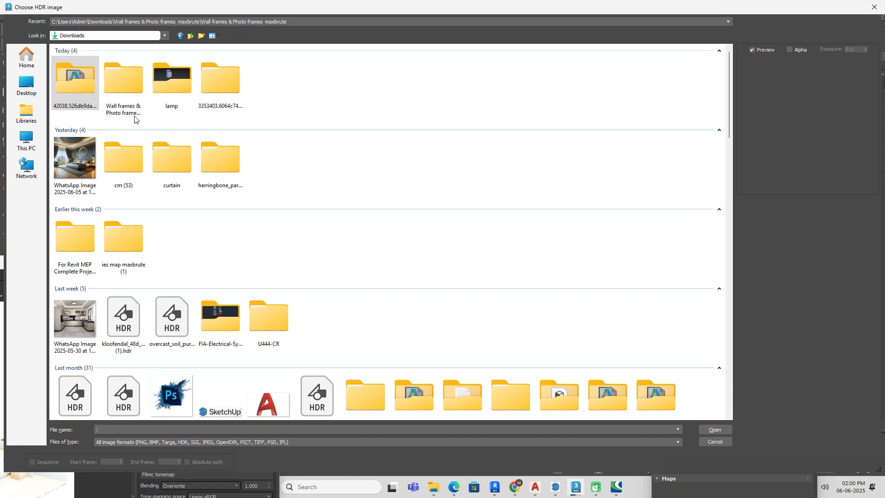
scroll(153, 225, down, 3)
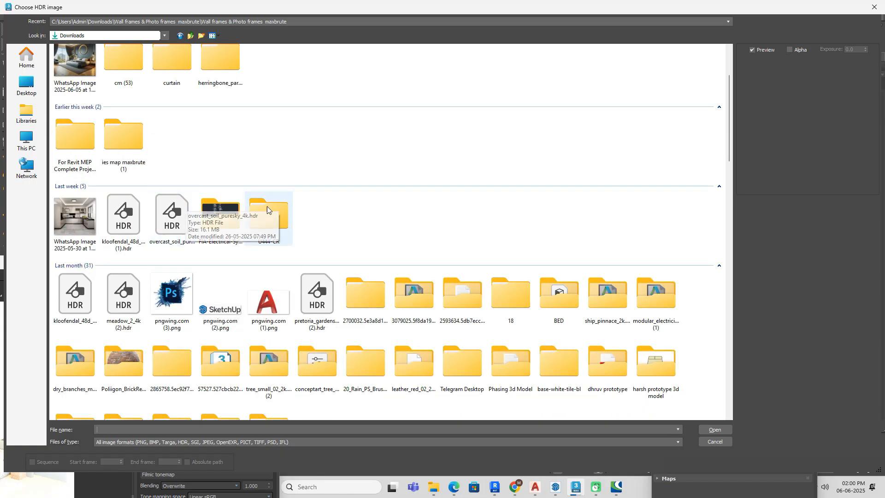
click(272, 218)
double_click(273, 219)
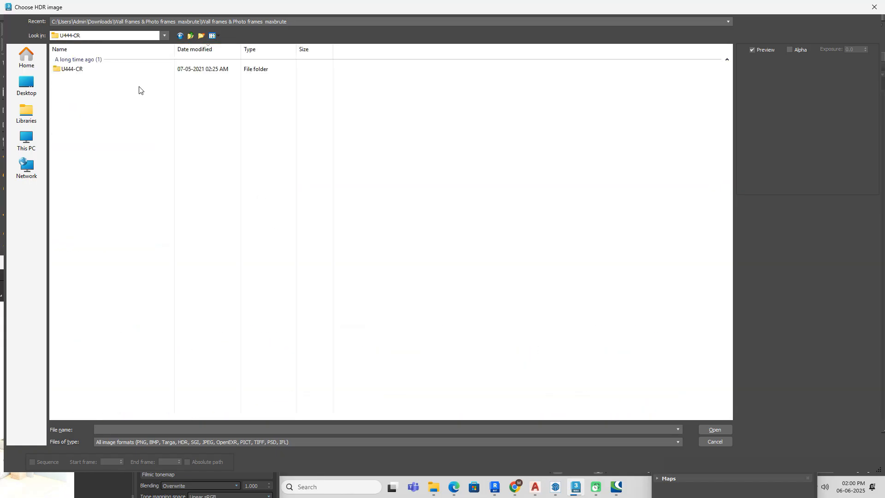
double_click(137, 71)
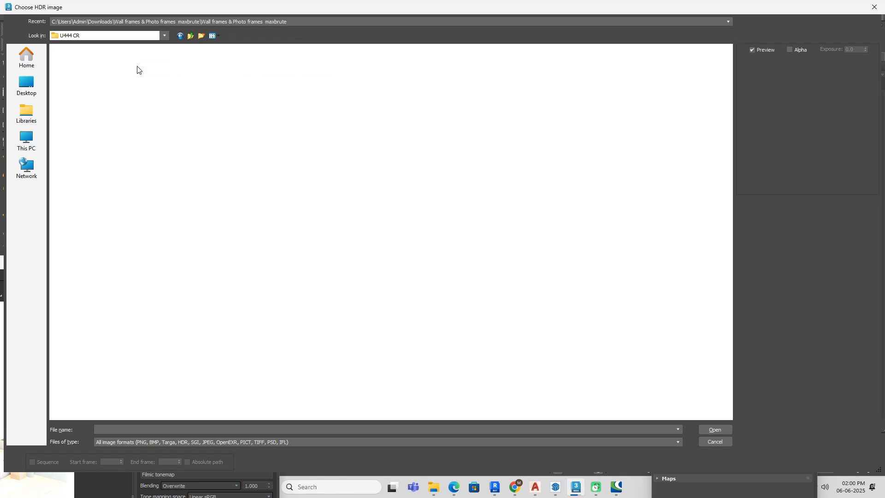
double_click(137, 69)
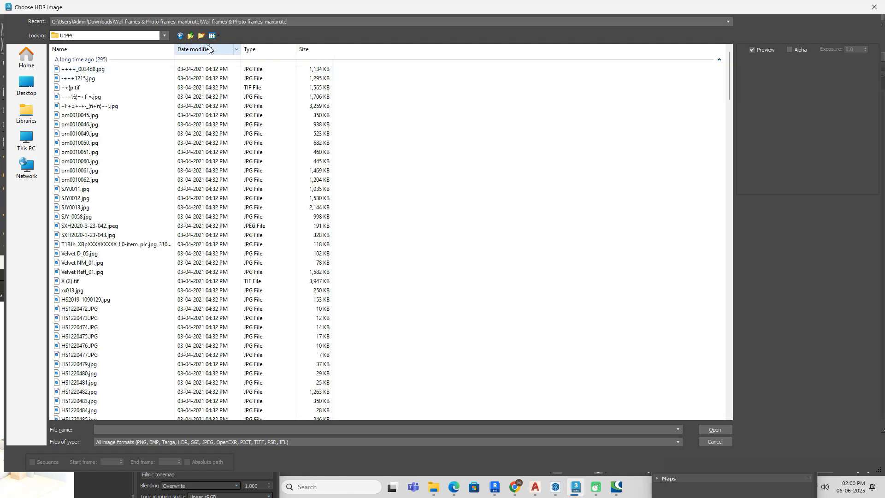
Step: Find the apartment building photo 222827.jpg among the folder's thumbnails, load it as the diffuse bitmap and display it in the viewport
right_click(467, 141)
mouse_move(506, 149)
click(594, 157)
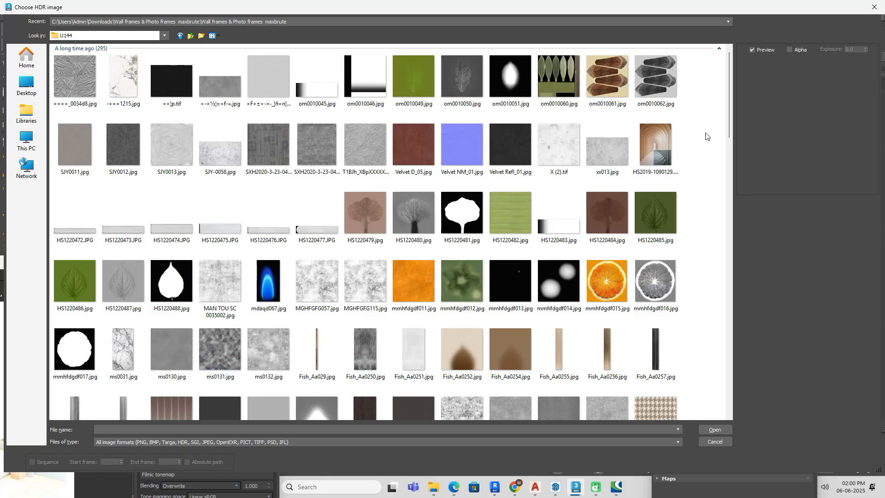
drag(731, 87, 756, 383)
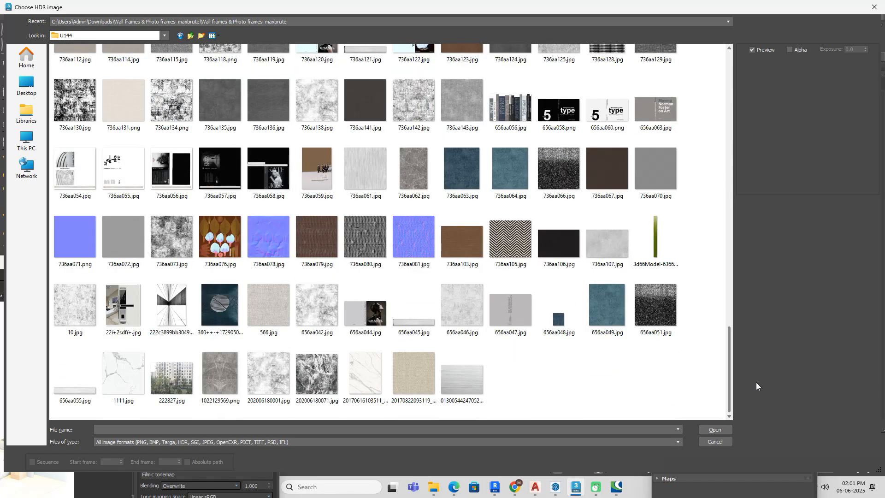
click(171, 376)
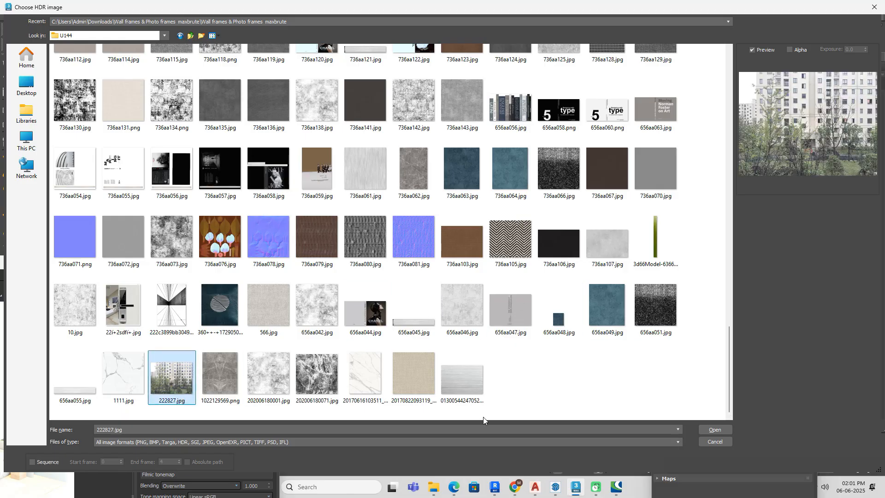
click(715, 429)
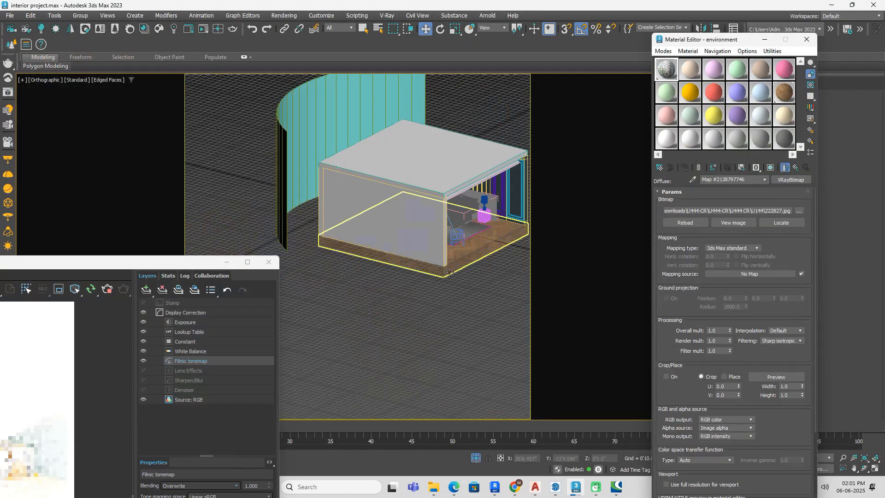
click(771, 169)
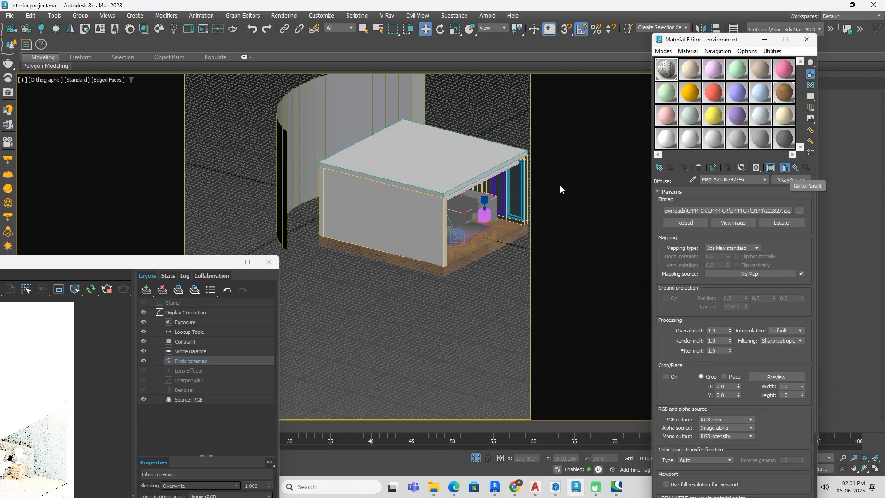
Step: Add a UVW Map modifier with Box mapping to the curved backdrop outside the room
drag(738, 41, 513, 251)
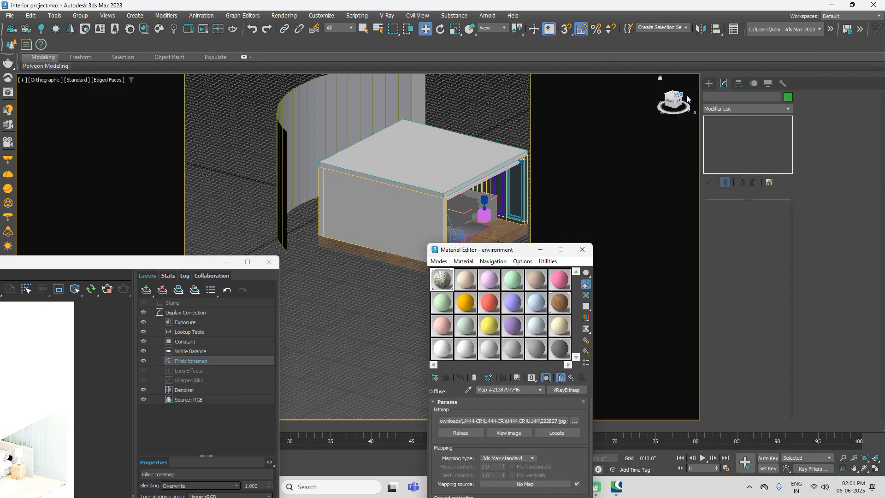
click(709, 84)
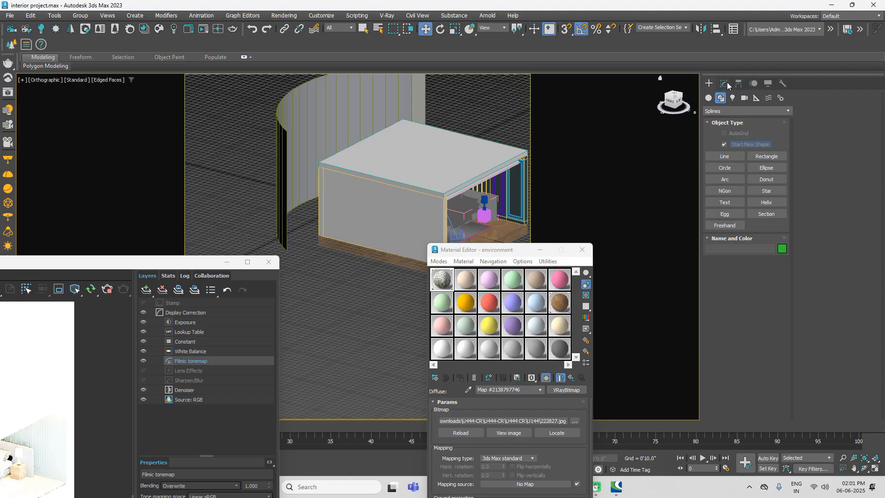
click(724, 84)
click(775, 109)
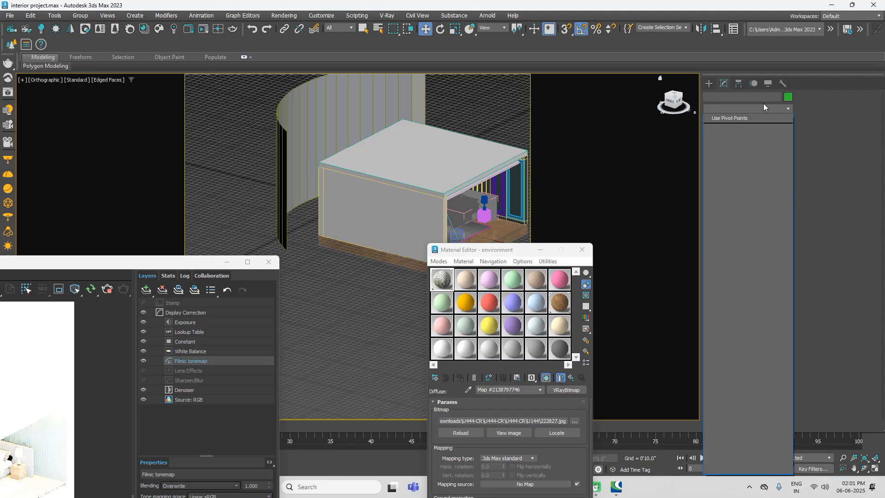
click(344, 145)
click(344, 146)
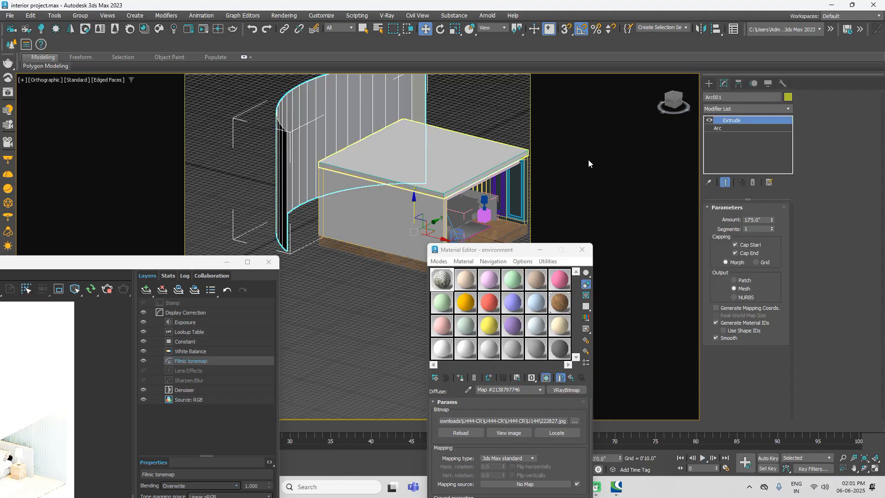
click(767, 111)
scroll(762, 115, down, 15)
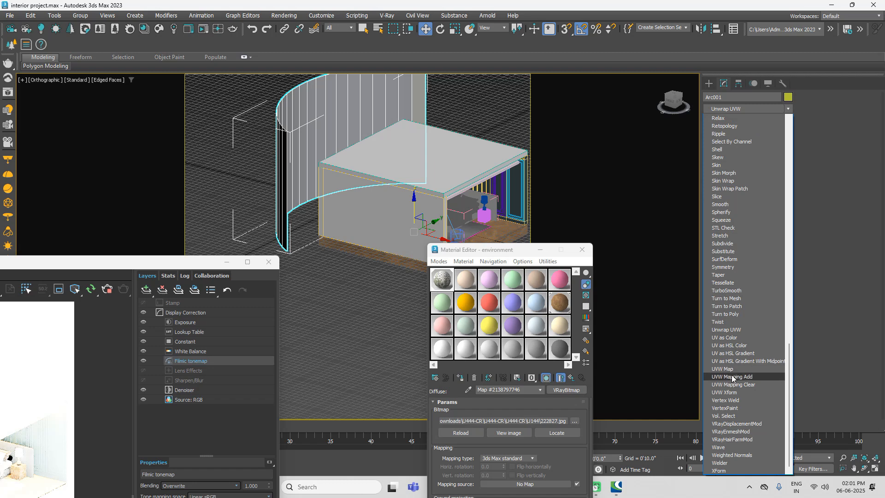
click(723, 369)
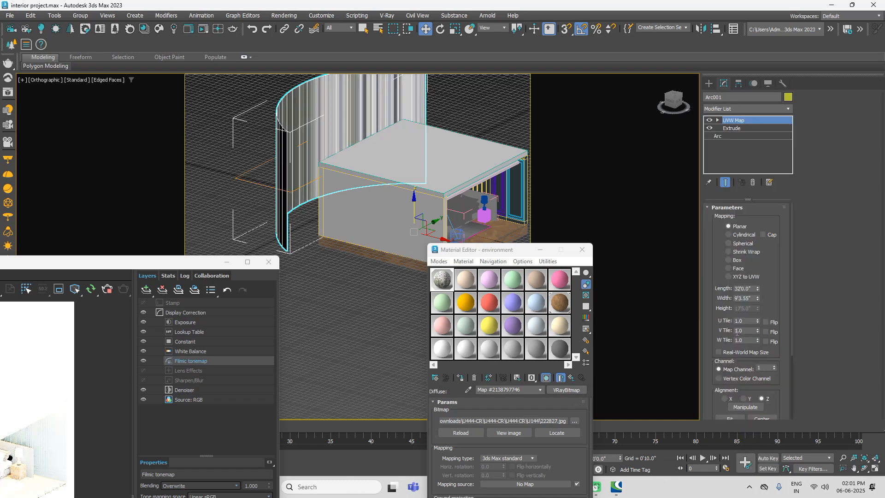
click(738, 261)
click(737, 268)
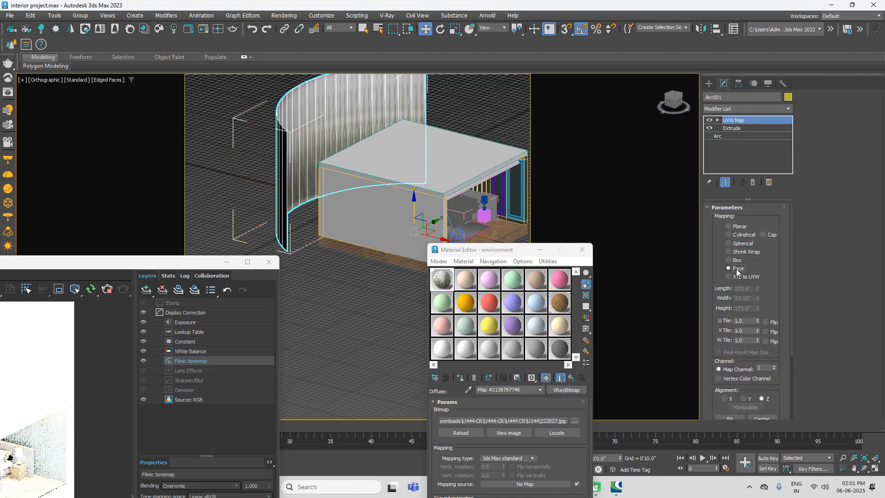
click(737, 261)
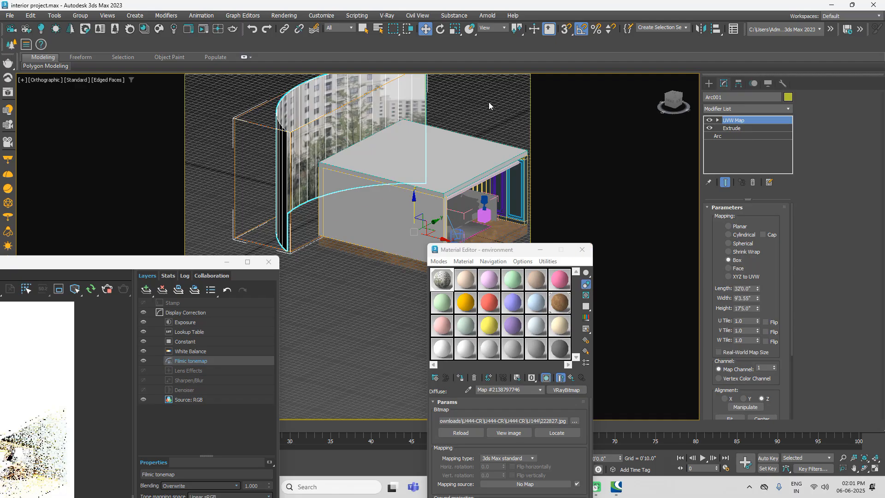
Step: Render the bedroom from the camera view and check how the backdrop photo looks through the window
key(c)
key(shift+q)
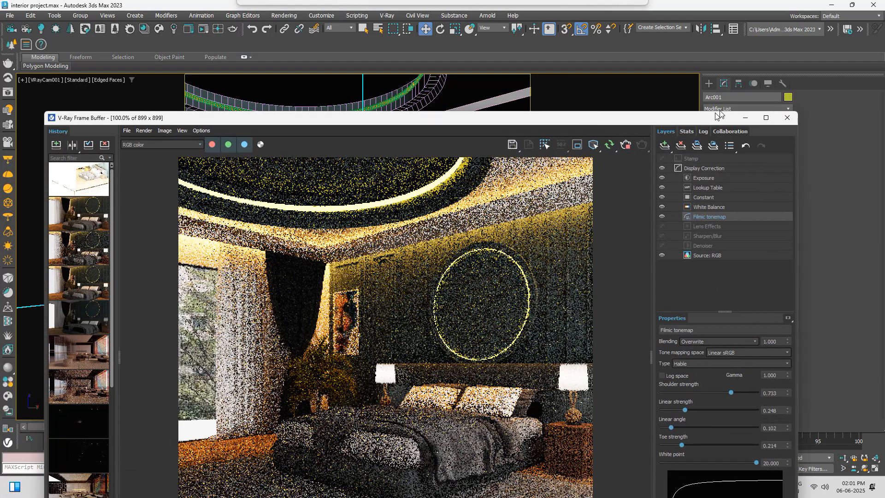
drag(715, 111, 752, 90)
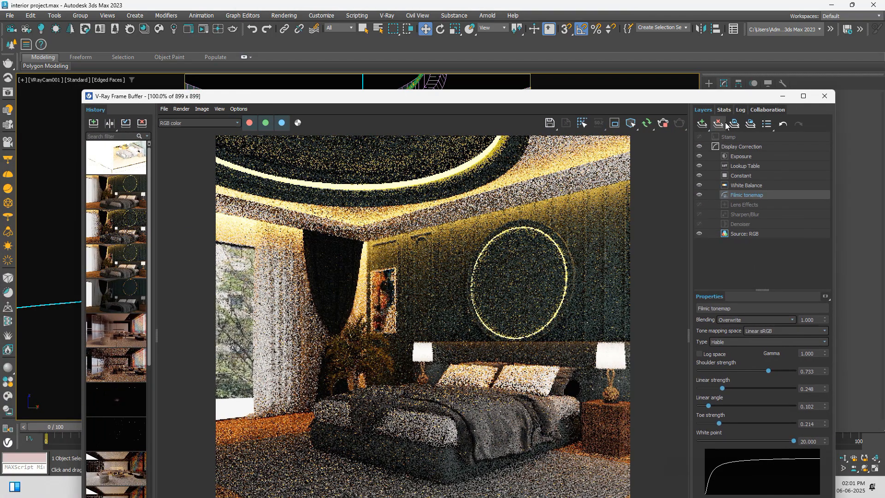
drag(687, 97, 339, 344)
Step: Hide the pane object in front of the window and move the curved backdrop down about 13 inches
click(205, 240)
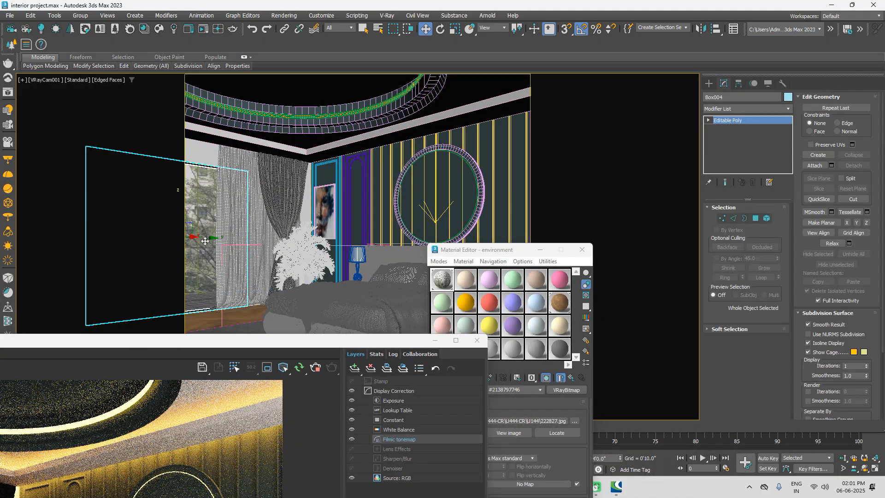
click(808, 342)
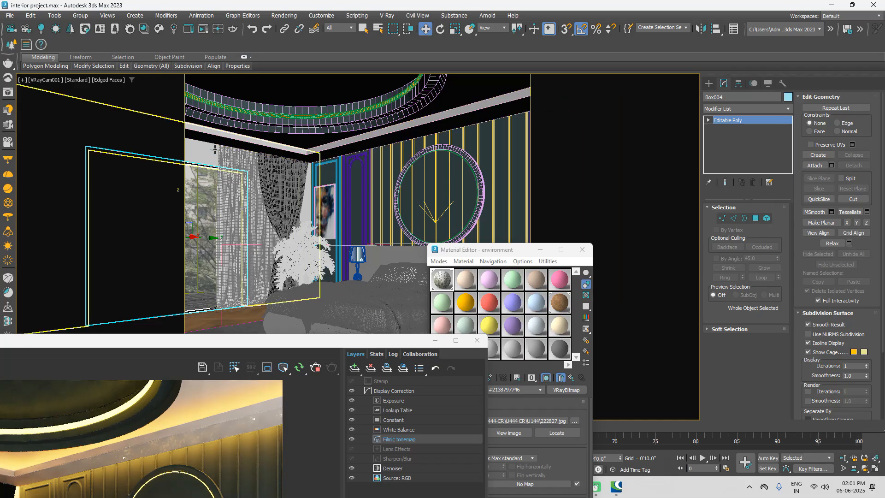
right_click(199, 210)
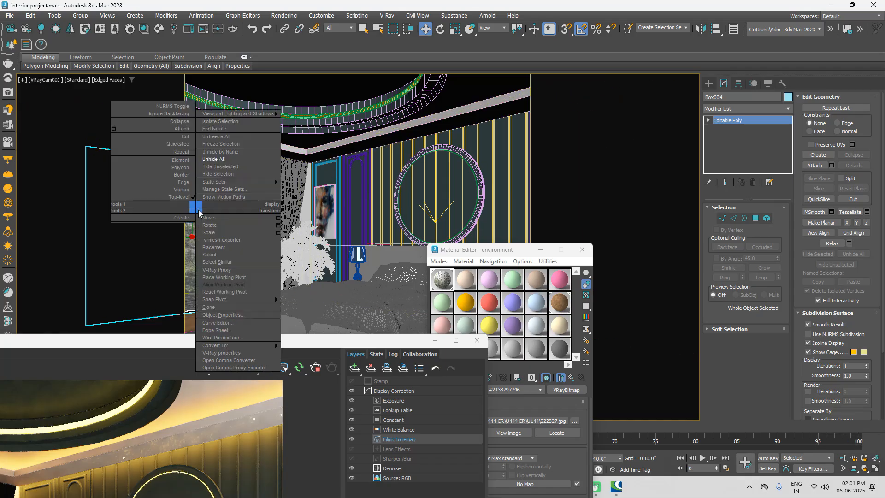
click(223, 176)
click(217, 286)
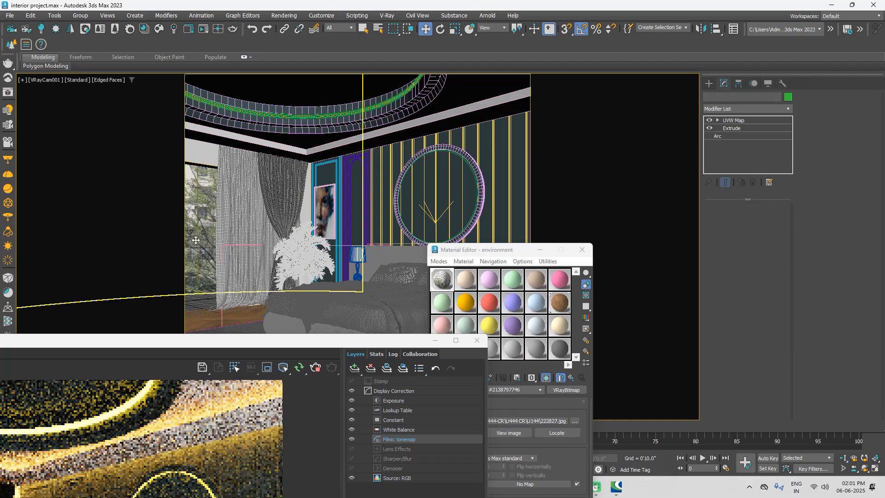
drag(230, 326, 229, 366)
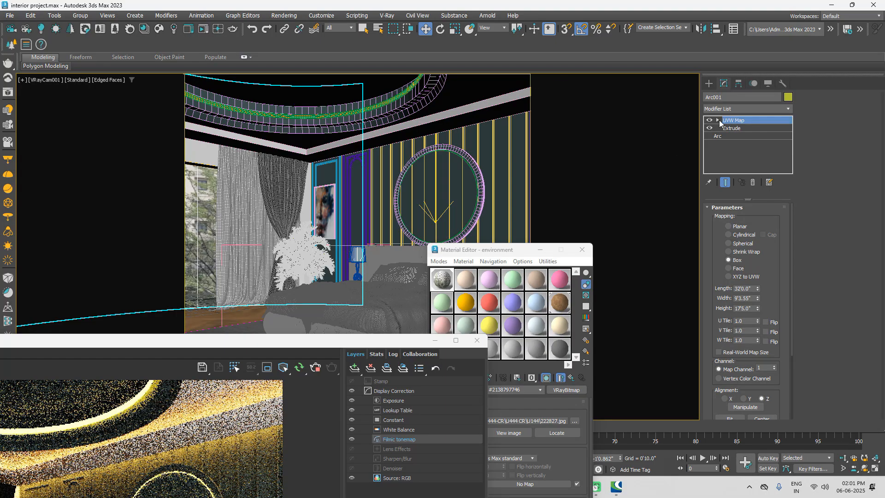
Step: Move the backdrop's UVW Map gizmo slightly downward in the perspective view to lower the building photo
click(718, 119)
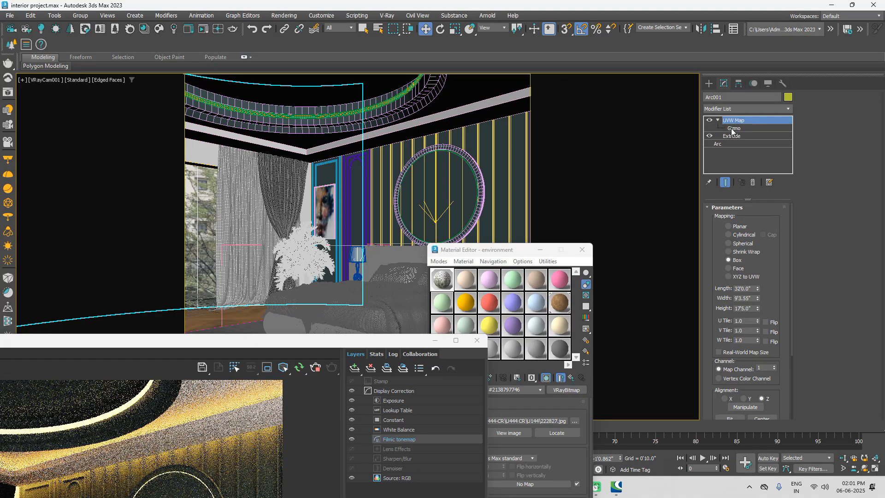
click(732, 128)
click(732, 129)
key(e)
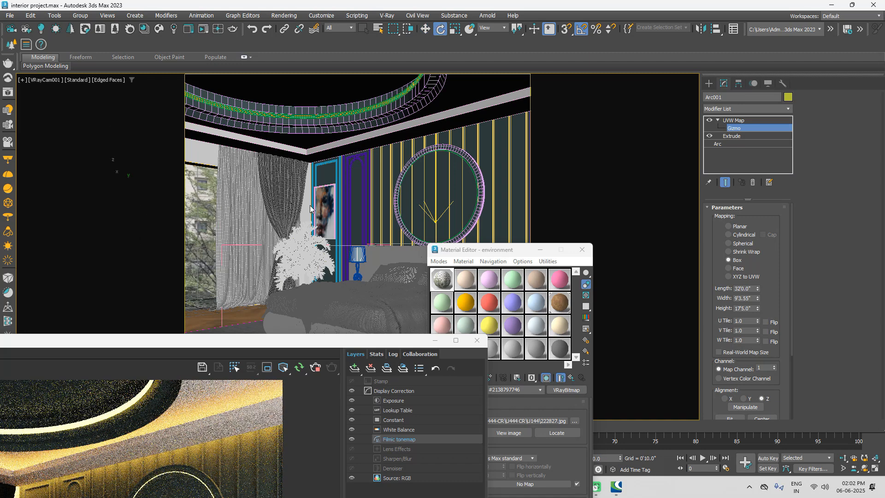
key(p)
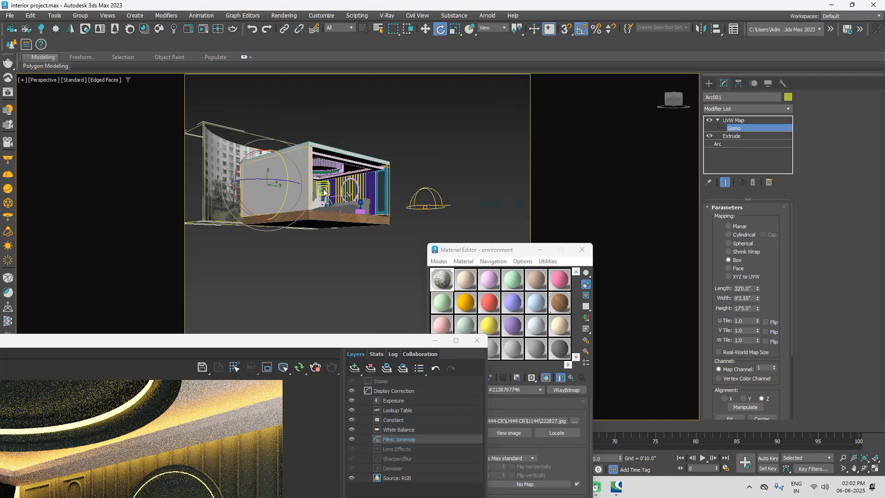
scroll(324, 192, up, 4)
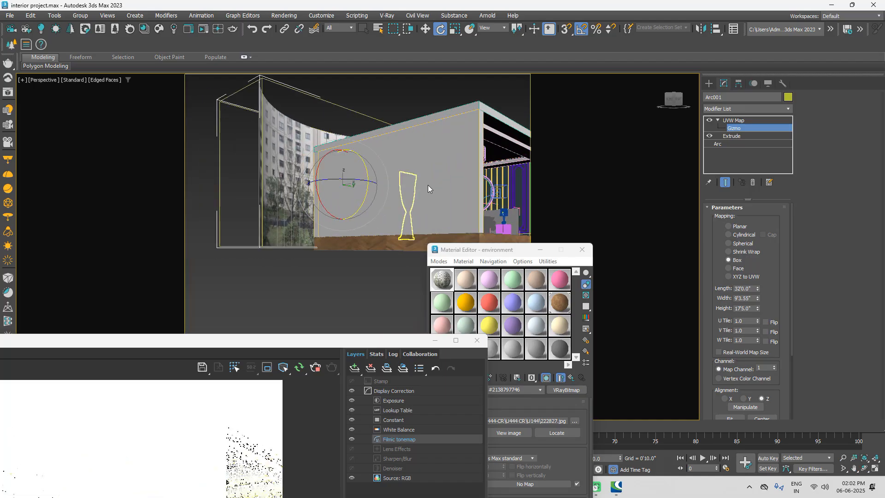
scroll(424, 187, down, 1)
alt+middle_drag(410, 193, 335, 177)
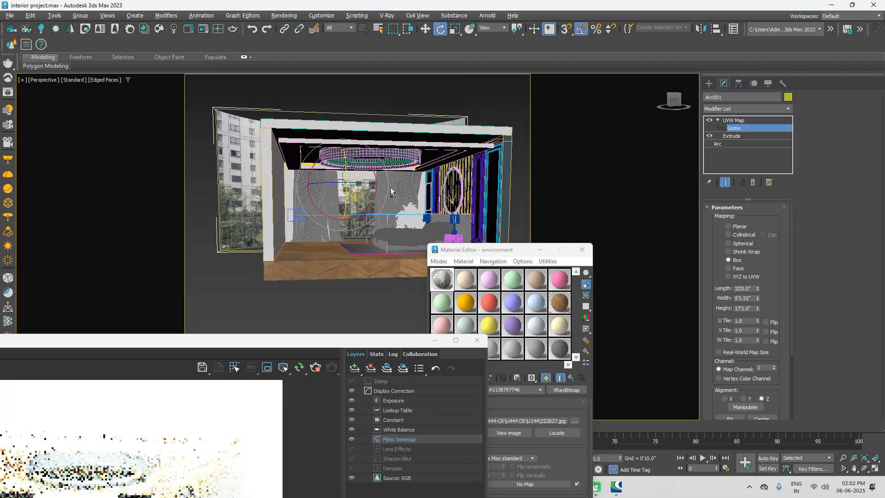
click(674, 100)
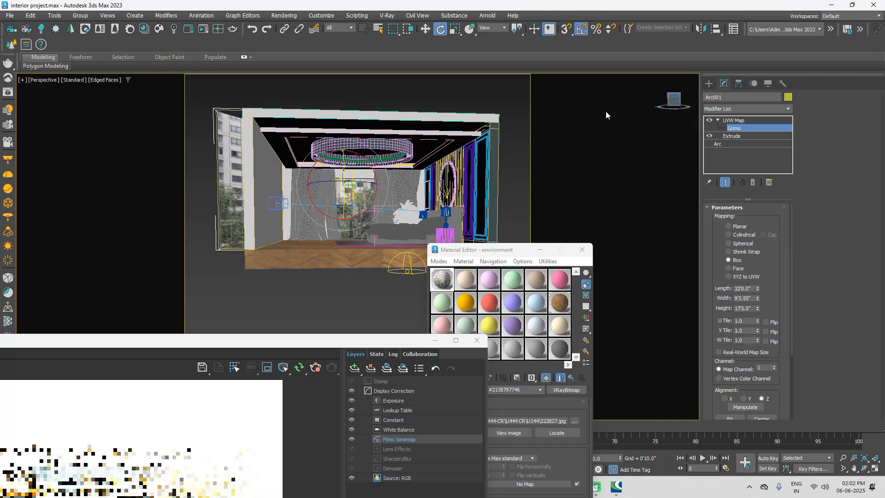
key(w)
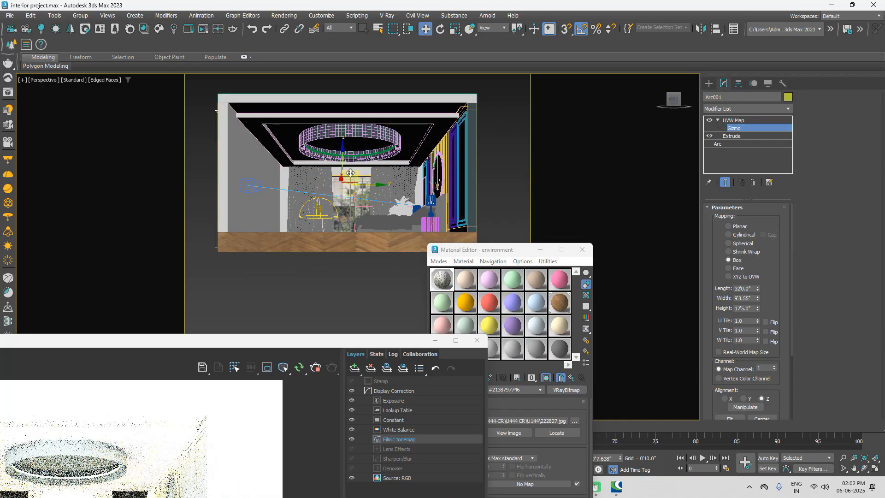
mouse_move(343, 163)
mouse_down()
mouse_move(344, 191)
mouse_move(344, 179)
mouse_up()
Step: Start choosing a replacement image for the environment material's bitmap and open the J007-Mix style-Corona-model folder in Downloads
drag(464, 250, 605, 137)
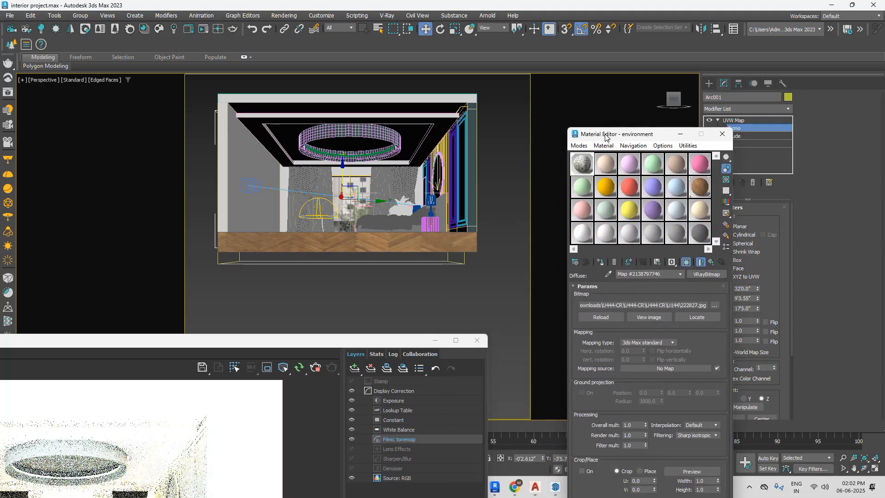
click(713, 304)
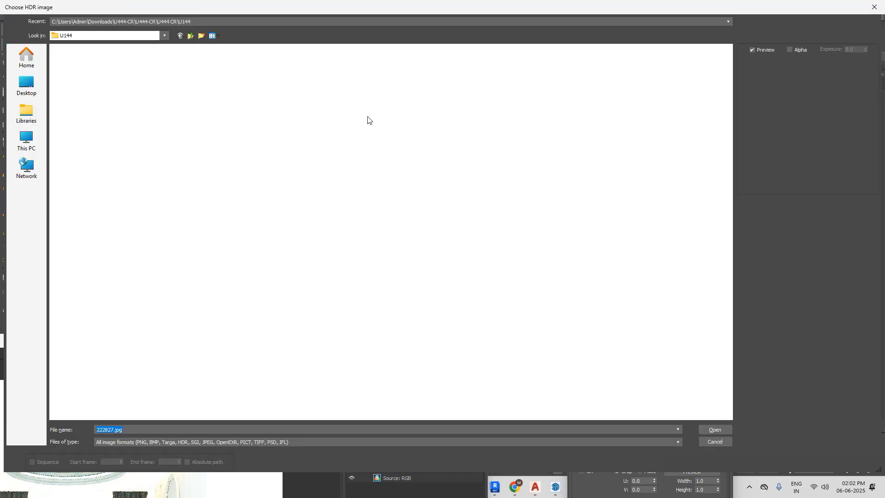
click(191, 36)
click(191, 36)
click(191, 36)
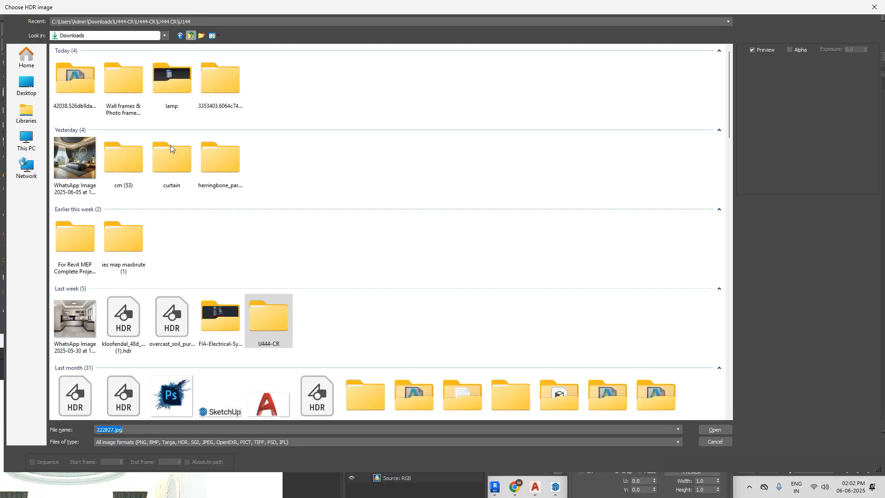
scroll(443, 221, down, 3)
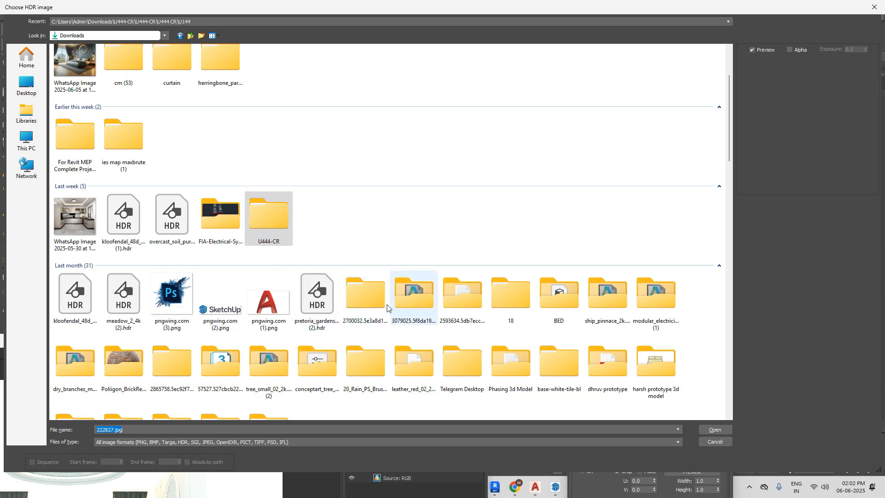
scroll(379, 271, down, 3)
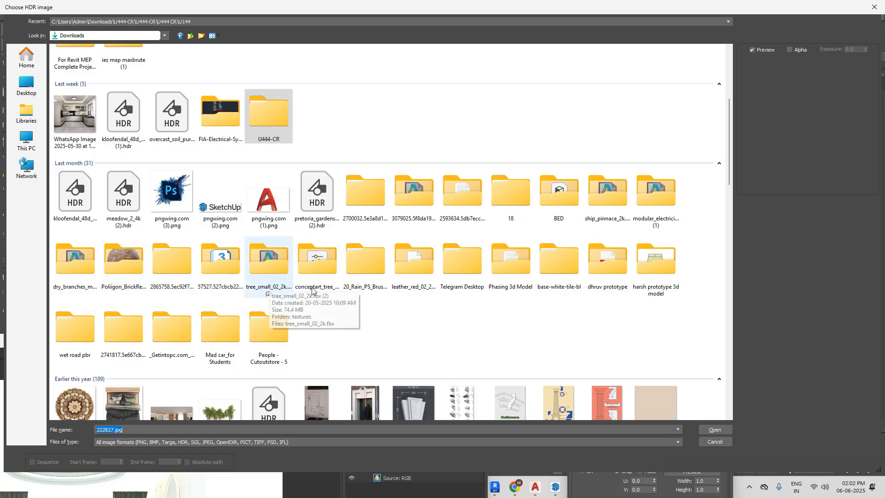
scroll(664, 290, down, 2)
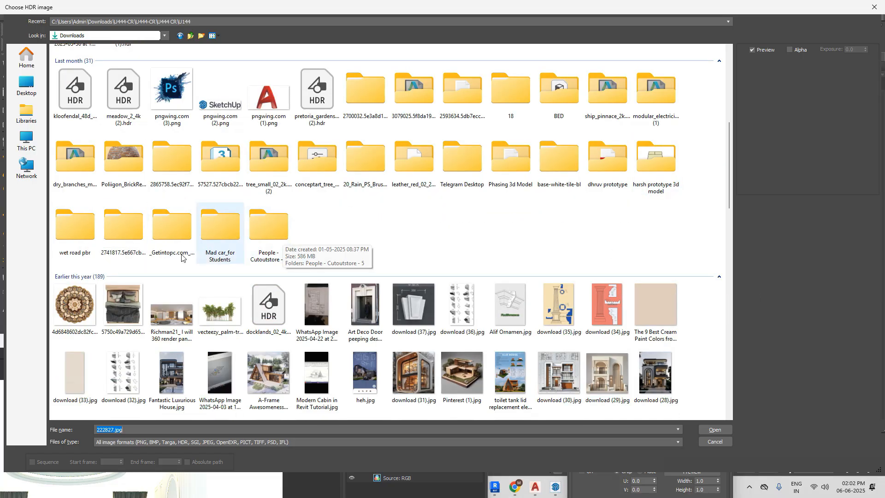
scroll(167, 246, down, 4)
scroll(167, 246, down, 15)
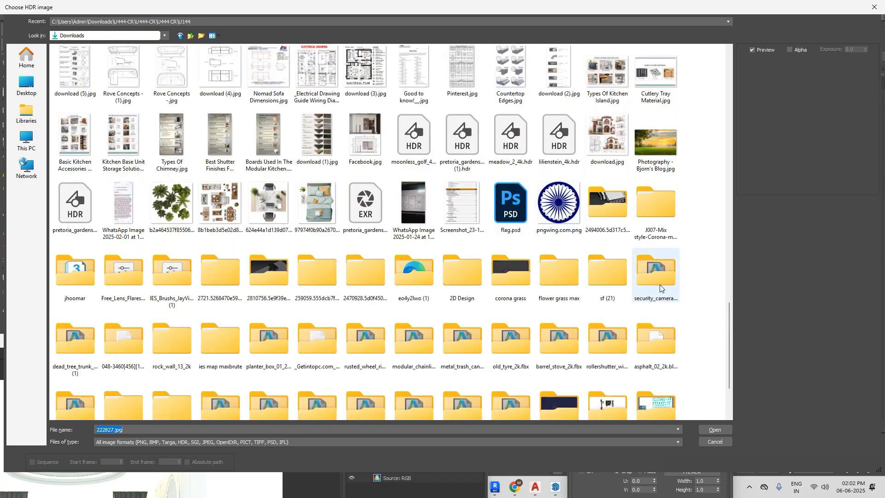
click(658, 226)
double_click(658, 226)
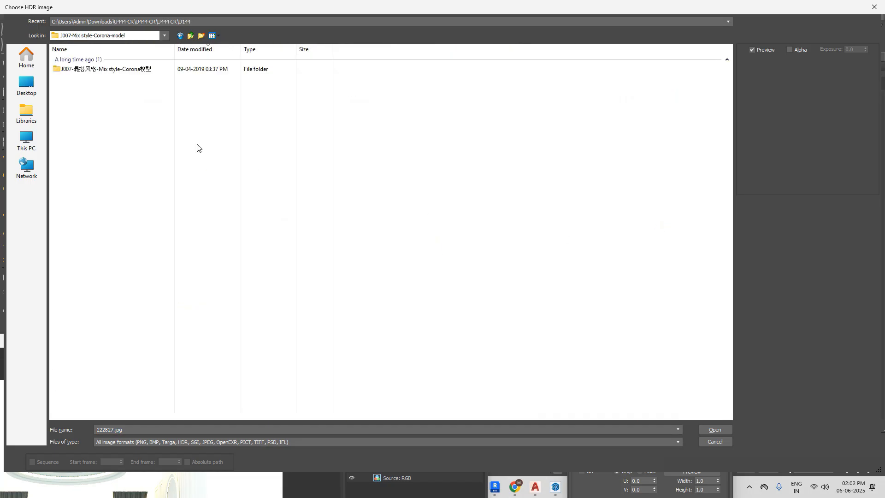
Step: Open the nested image folder inside J007-Mix style-Corona-model and show its files as thumbnails
click(187, 40)
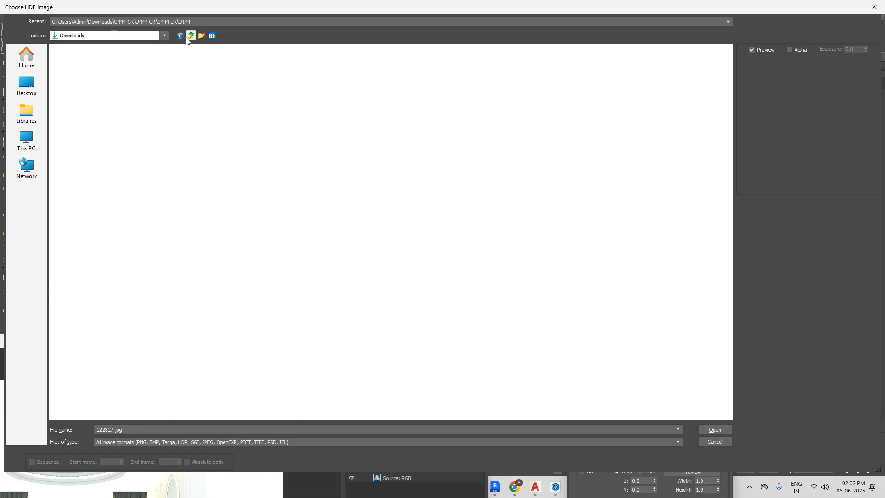
scroll(641, 308, down, 15)
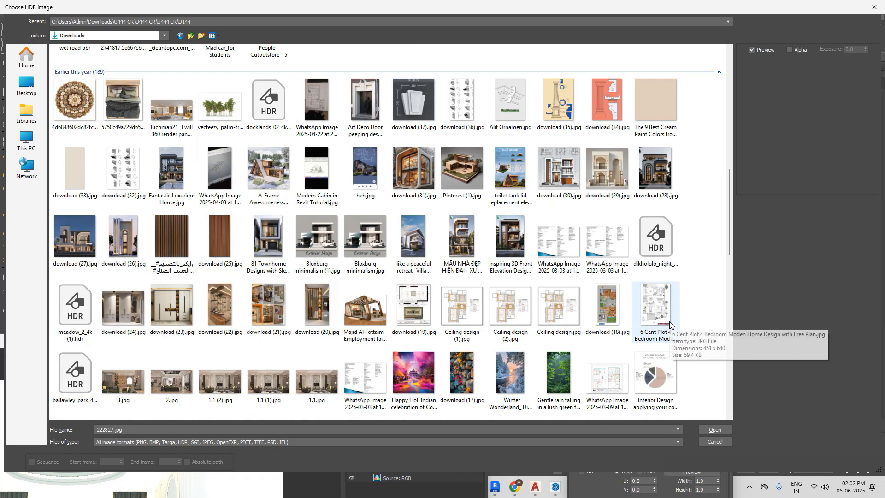
scroll(663, 318, down, 3)
scroll(670, 325, down, 3)
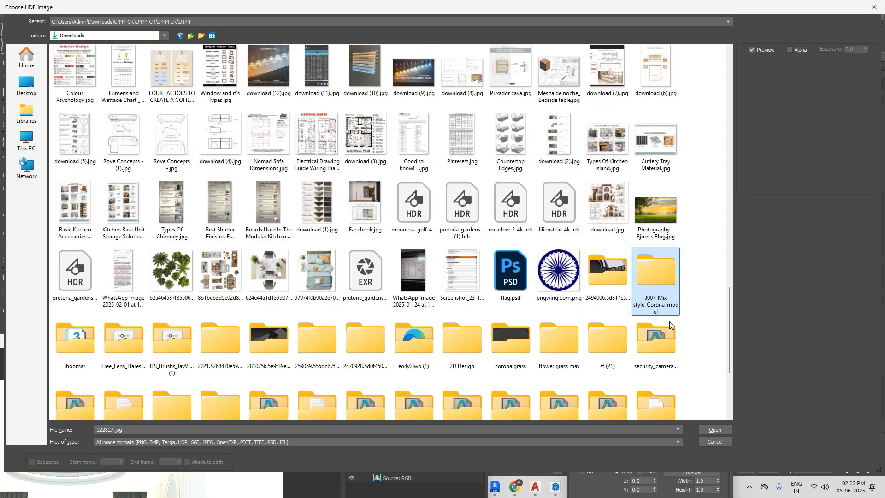
double_click(654, 291)
double_click(202, 70)
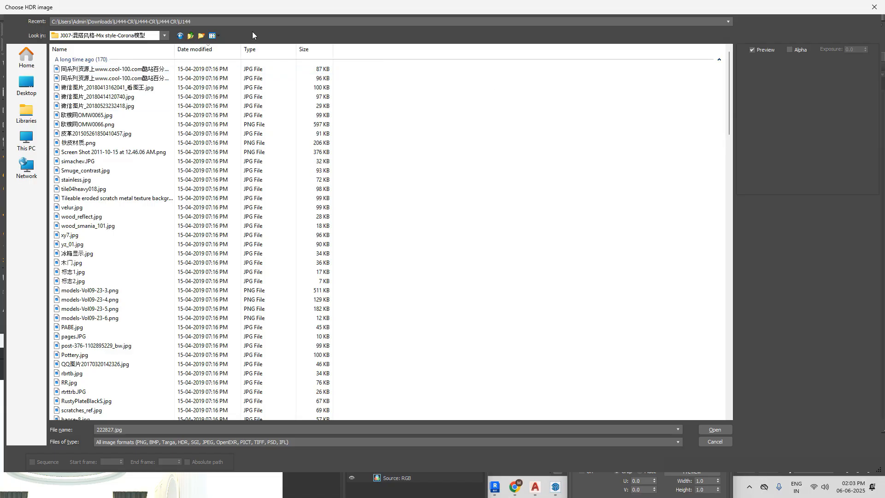
click(218, 37)
click(233, 58)
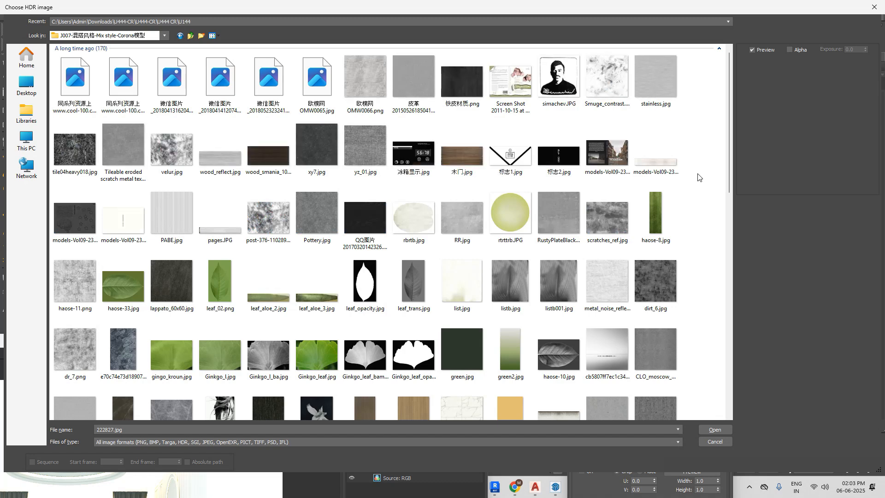
Step: Examine the image thumbnails in the J007-Mix style-Corona folder for a suitable backdrop photo, previewing 012-Book.jpg
scroll(698, 177, down, 10)
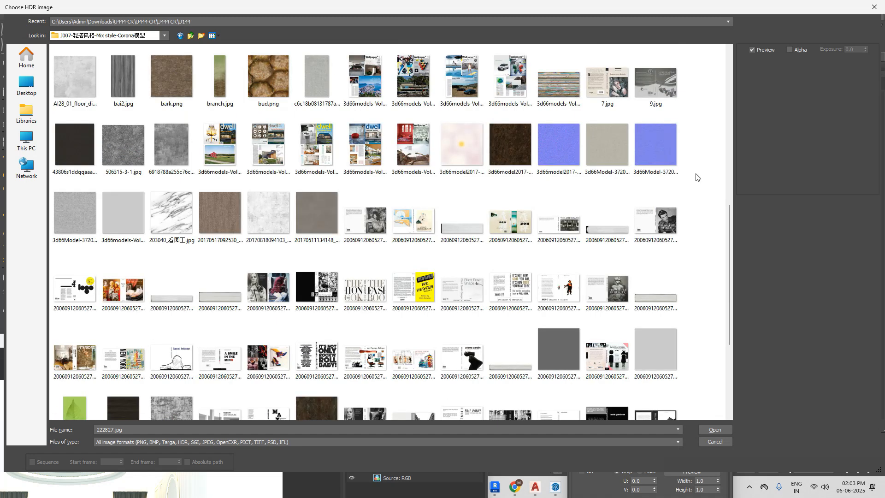
scroll(696, 178, down, 3)
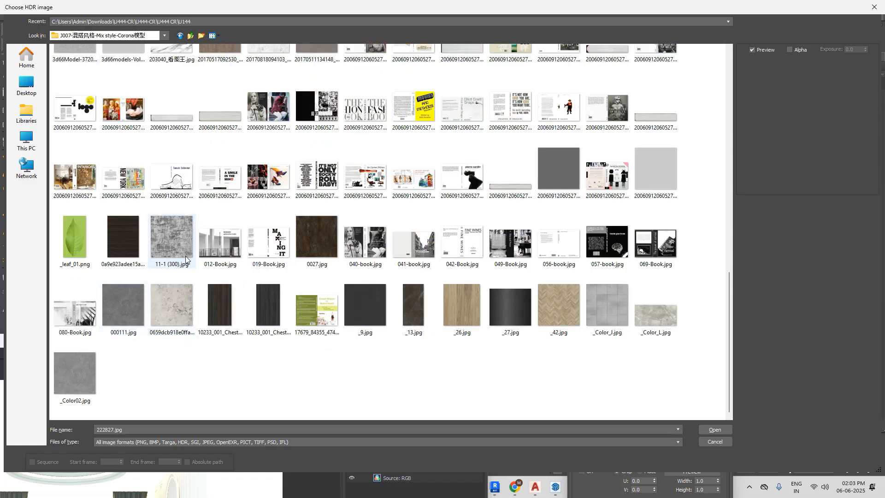
click(221, 257)
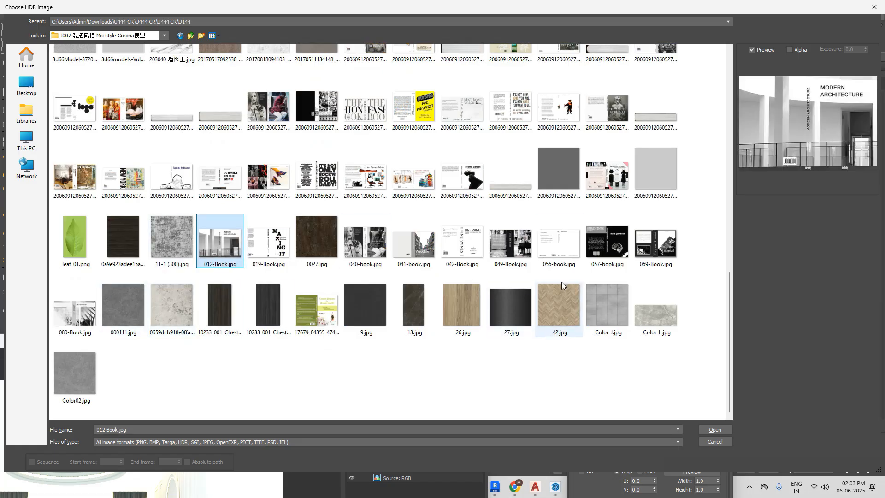
scroll(571, 280, up, 2)
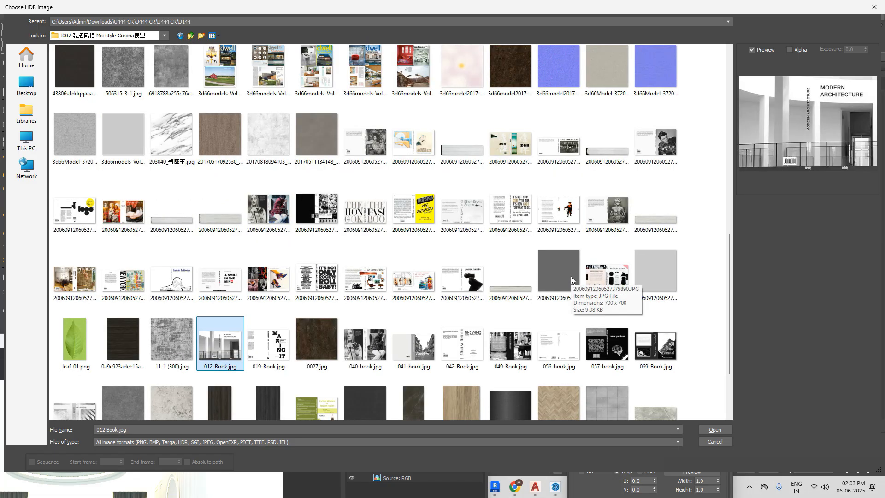
scroll(571, 280, up, 2)
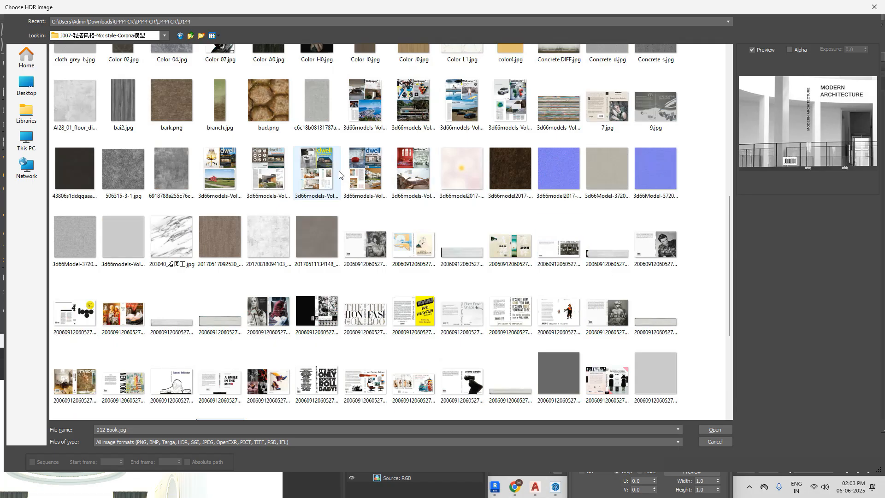
scroll(340, 175, up, 2)
scroll(339, 174, up, 2)
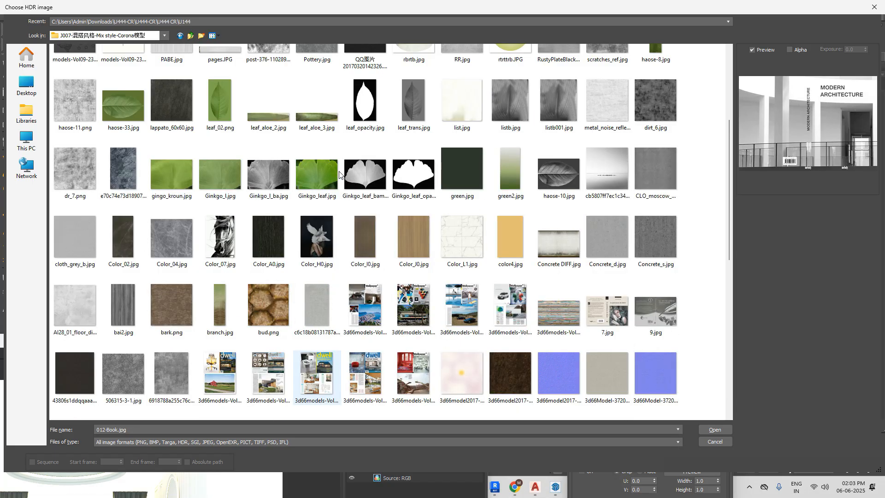
scroll(447, 182, up, 2)
scroll(447, 182, up, 2)
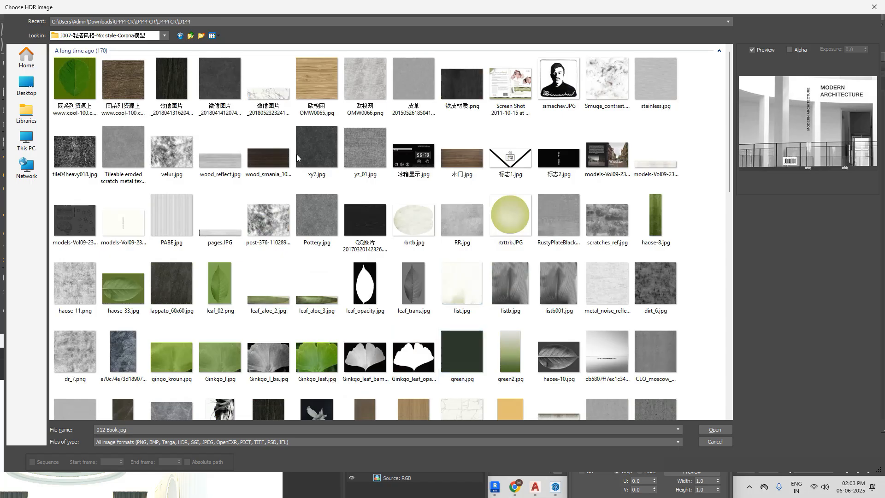
Step: Return to the Downloads folder and look through its files and folders for another backdrop image
click(189, 38)
click(189, 38)
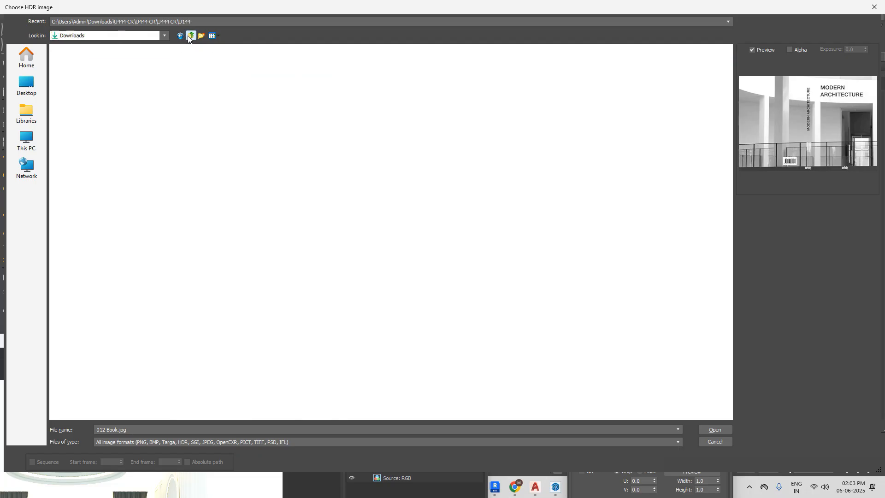
scroll(606, 247, down, 9)
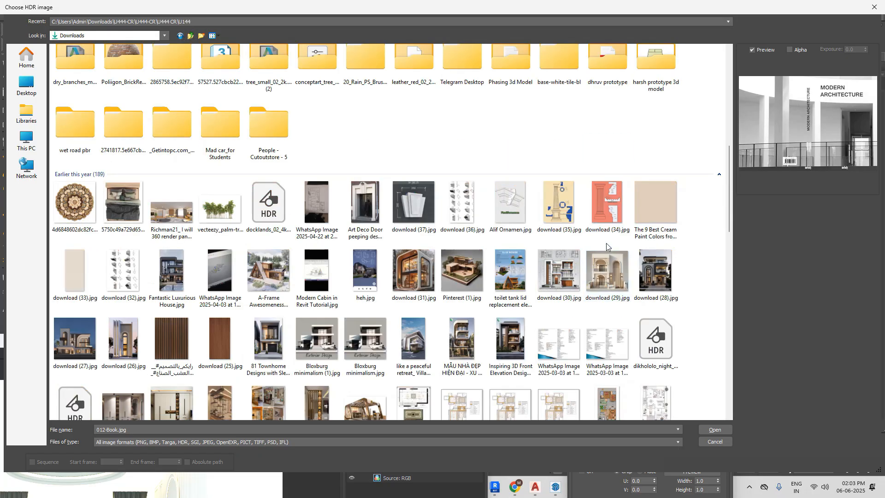
scroll(607, 243, down, 10)
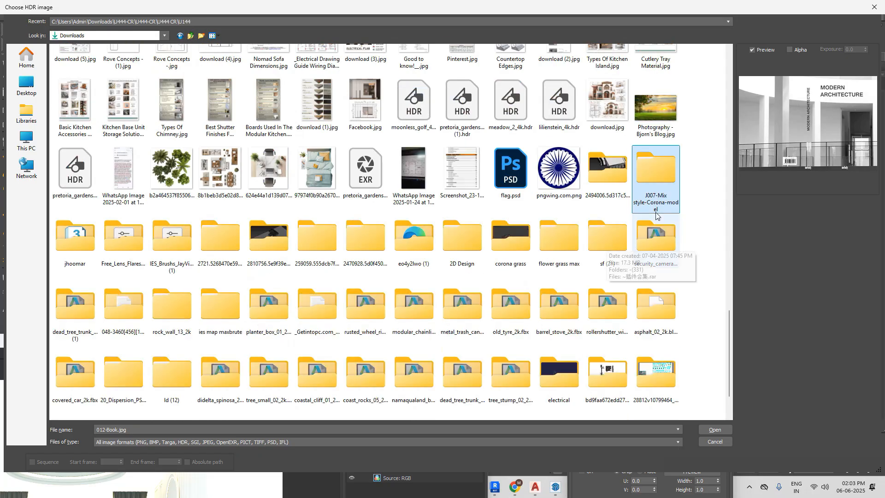
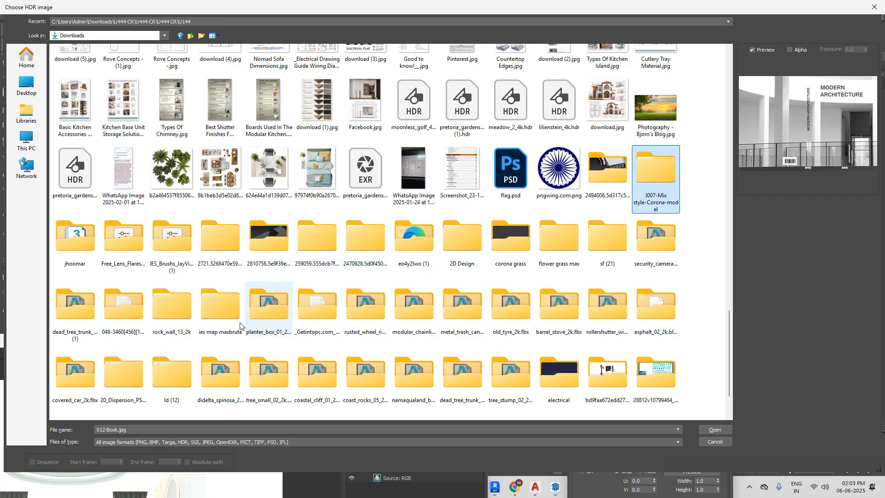
Step: Load the garden photo 3d66model2019-A054-51-430680.jpg from the A054-Modern style folder into the environment material's diffuse bitmap
scroll(84, 327, down, 1)
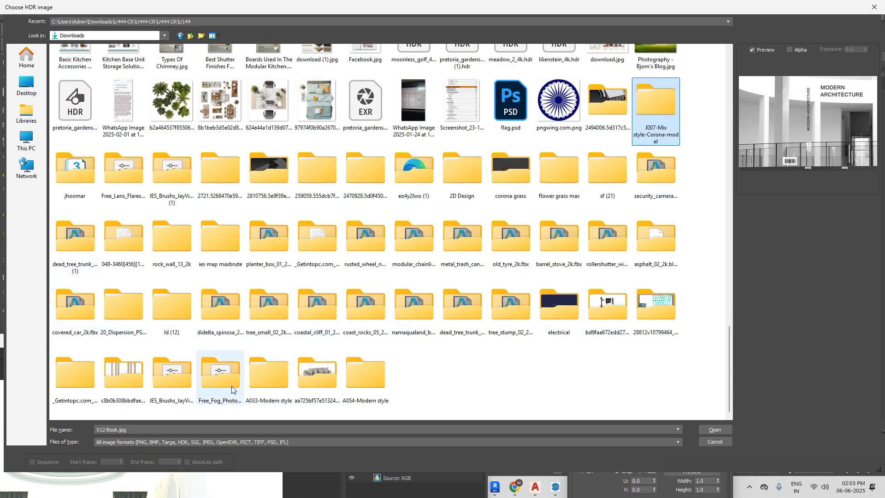
double_click(369, 378)
double_click(181, 73)
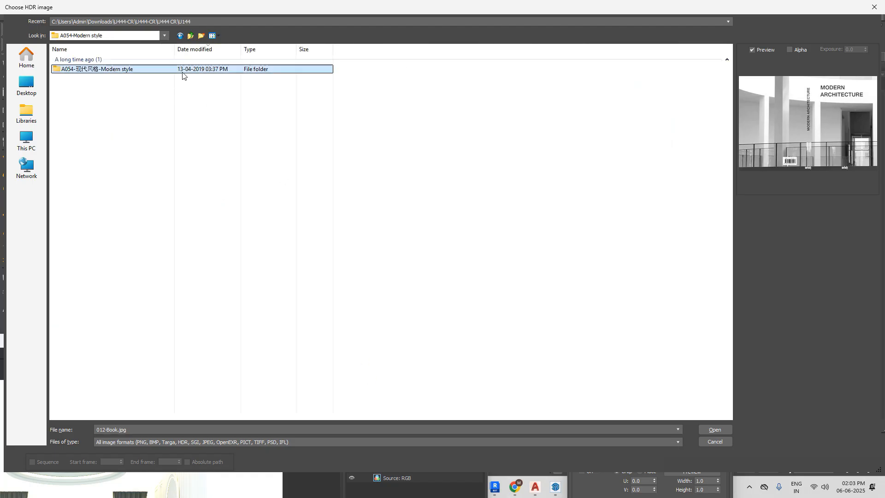
click(219, 36)
click(236, 58)
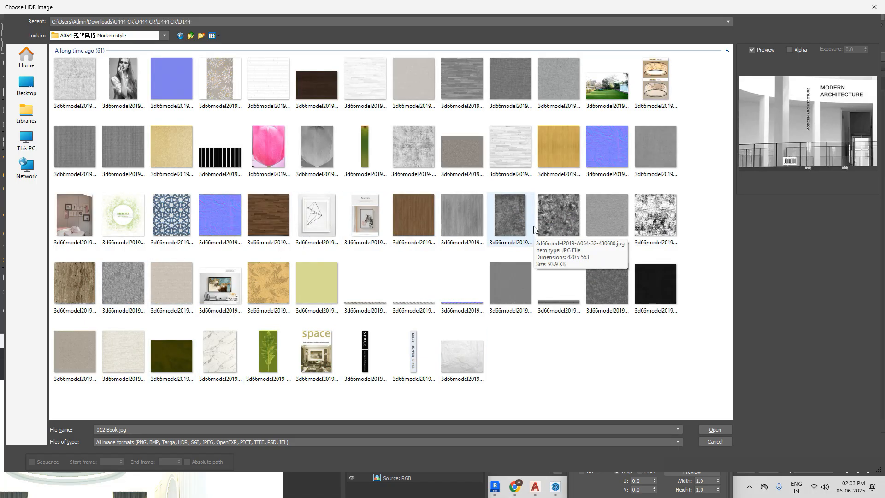
click(607, 88)
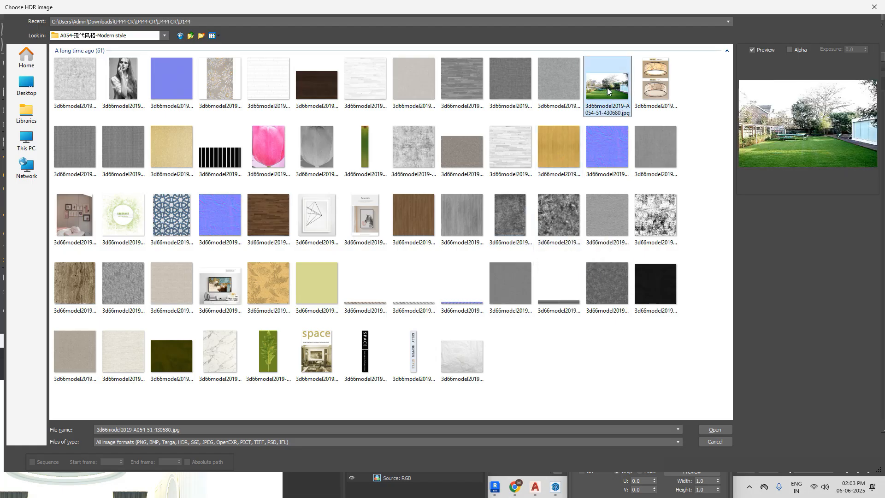
click(714, 430)
Step: Refresh the garden bitmap's display on the curved backdrop by toggling it off and on, and check it through VRayCam001
drag(333, 350, 419, 342)
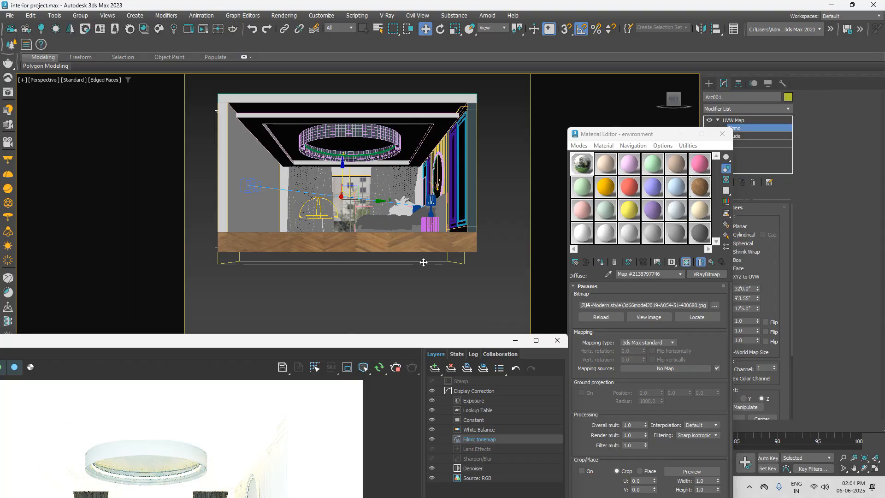
click(687, 263)
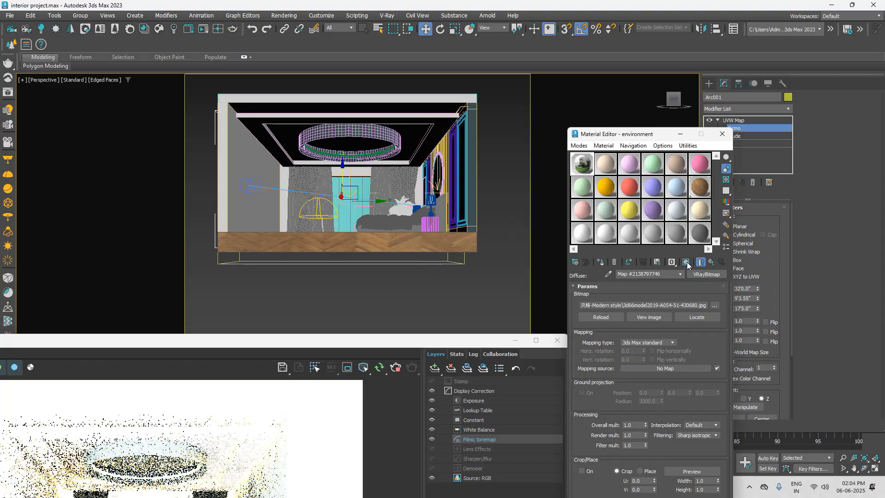
click(687, 263)
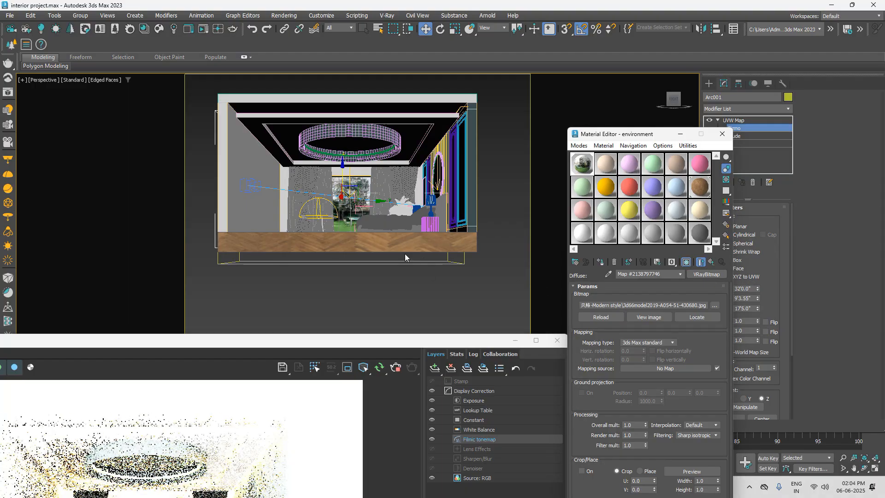
drag(342, 342, 392, 273)
click(384, 186)
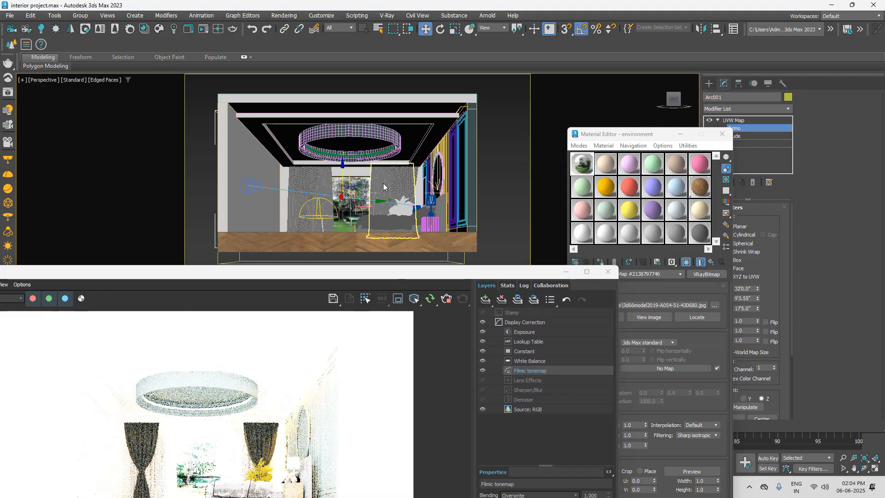
key(c)
drag(350, 277, 425, 410)
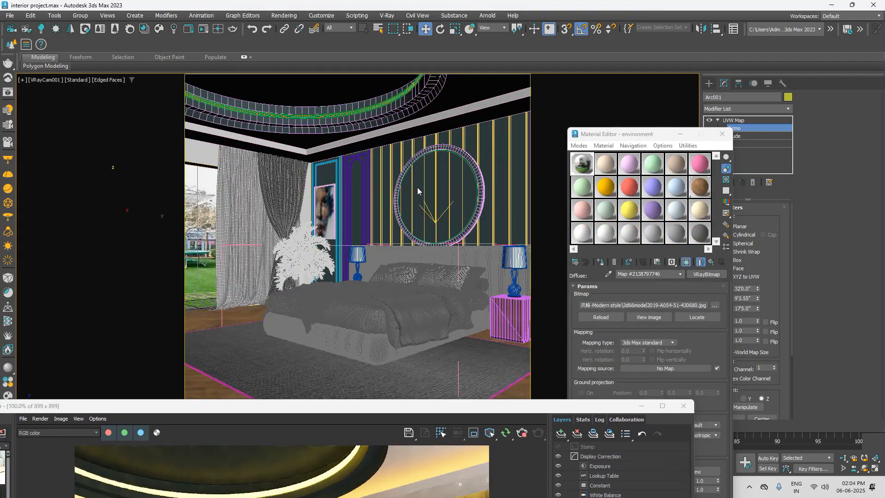
Step: Set the height of the curved backdrop's UVW Map gizmo to 24'8.78" and check the garden image through VRayCam001
key(p)
alt+middle_drag(444, 190, 395, 199)
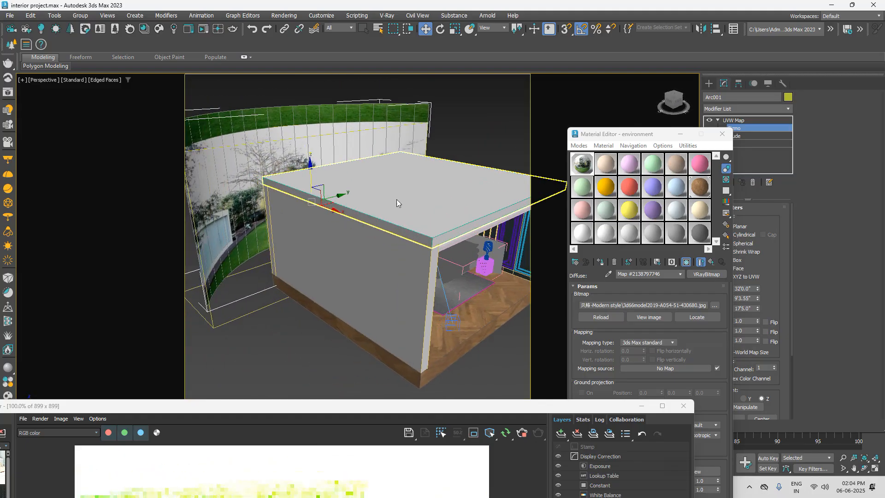
drag(653, 134, 599, 354)
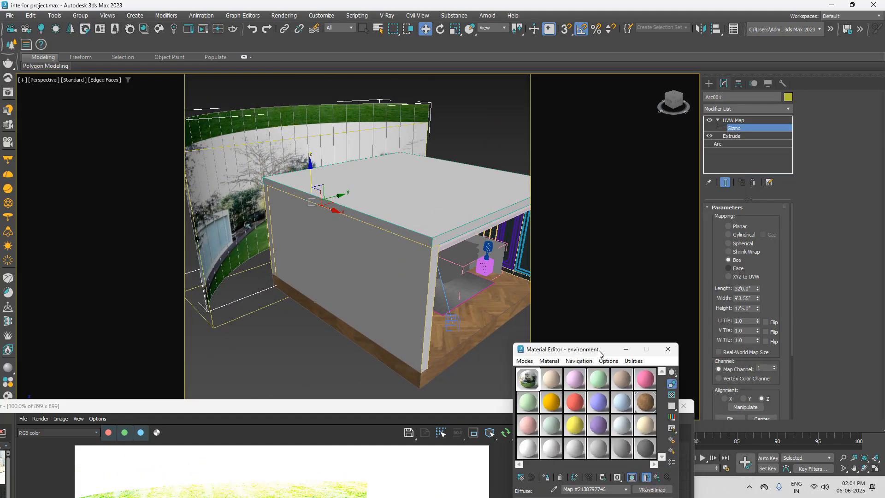
drag(758, 307, 764, 285)
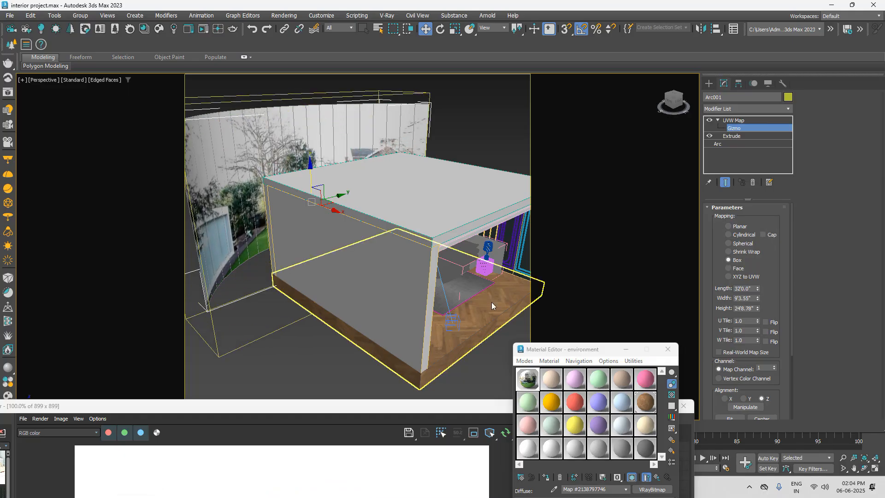
key(c)
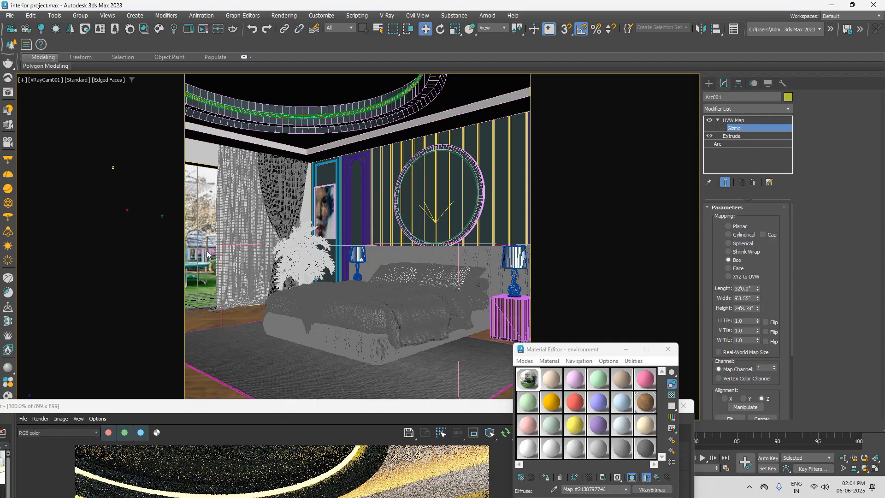
Step: Rotate the backdrop's UVW Map gizmo with angle snap off, and set its length to 30'4.8" and width to 7'0.778"
click(442, 30)
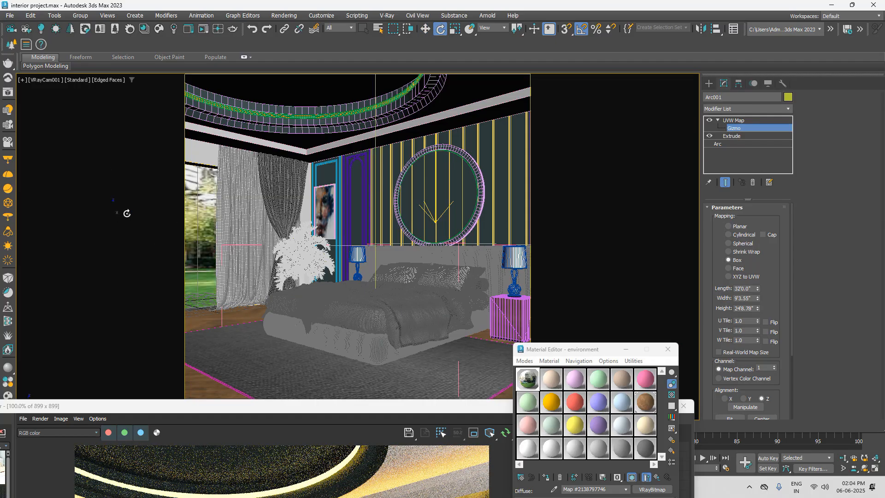
key(a)
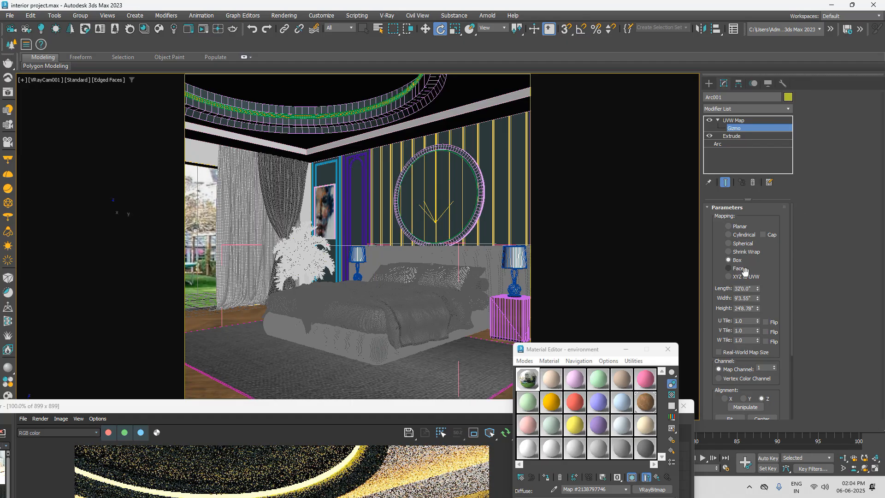
drag(758, 318, 759, 294)
Step: Rotate the UVW Map gizmo about the vertical axis to line it up with the curved backdrop behind the room
key(t)
scroll(416, 167, down, 2)
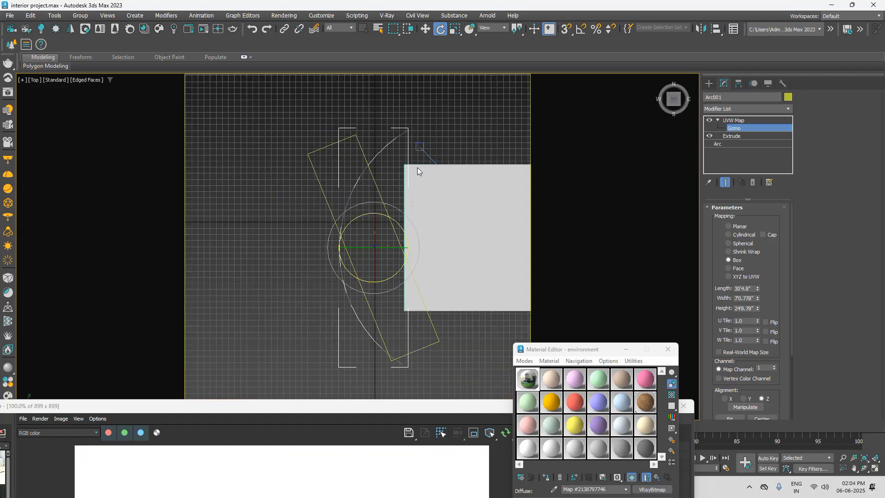
alt+middle_drag(488, 236, 441, 217)
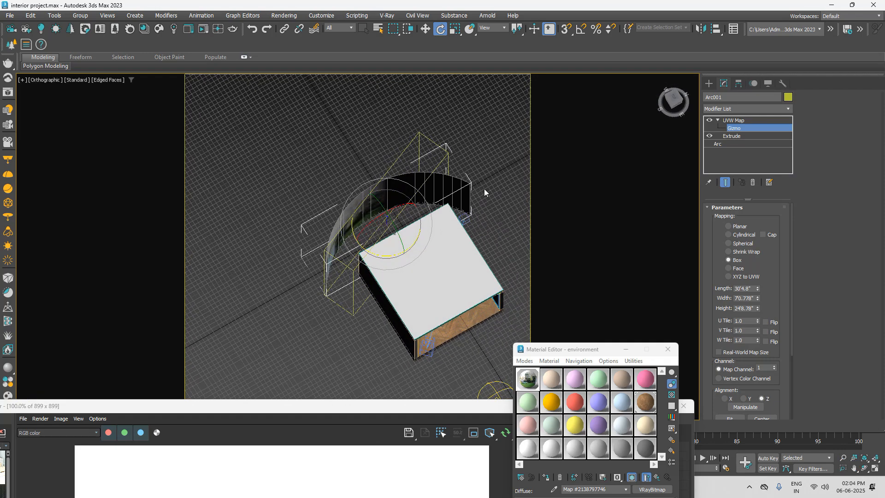
alt+middle_drag(485, 190, 462, 181)
alt+middle_drag(405, 251, 401, 239)
drag(401, 240, 371, 239)
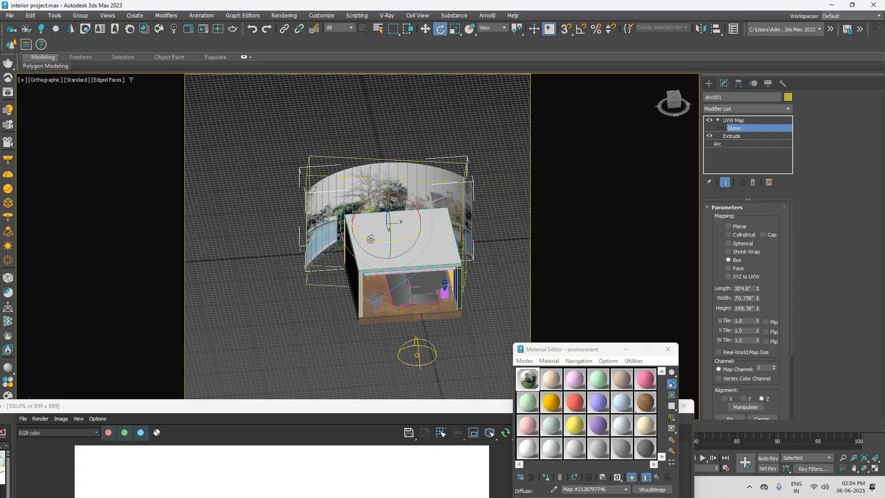
Step: Lower the curved backdrop, shift it sideways away from the panelled wall, and check the window view in the VRayCam001 render
click(707, 83)
alt+middle_drag(441, 111, 448, 197)
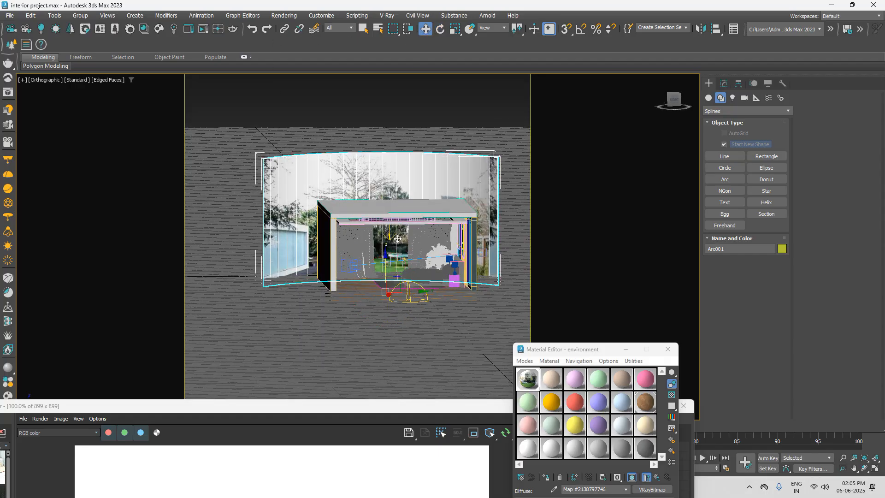
drag(386, 263, 390, 290)
drag(413, 318, 335, 281)
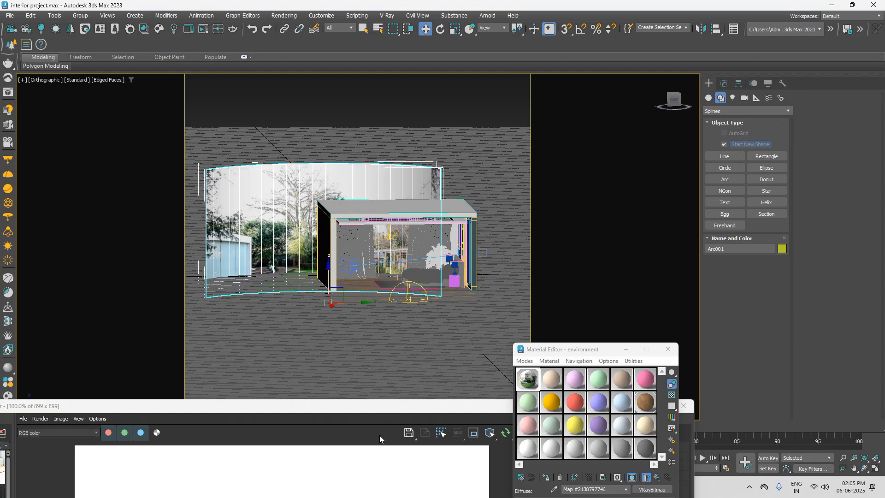
click(369, 461)
key(c)
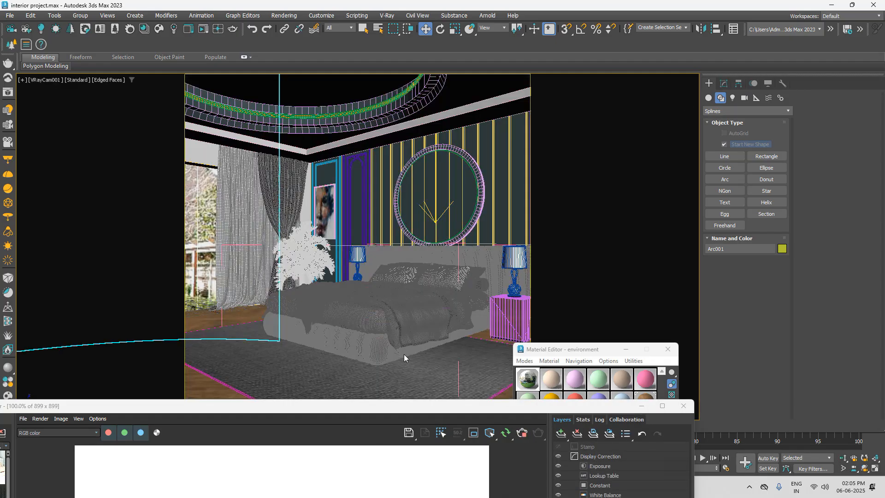
drag(356, 409, 475, 90)
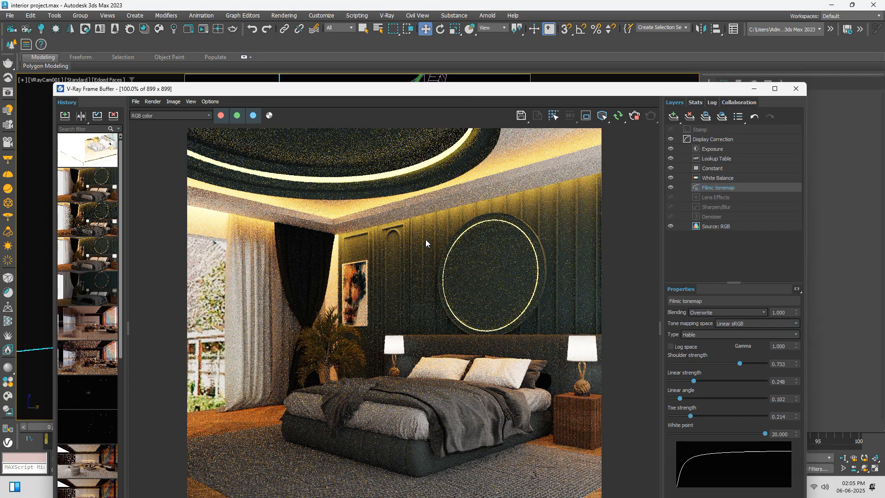
scroll(223, 274, up, 1)
scroll(204, 271, down, 1)
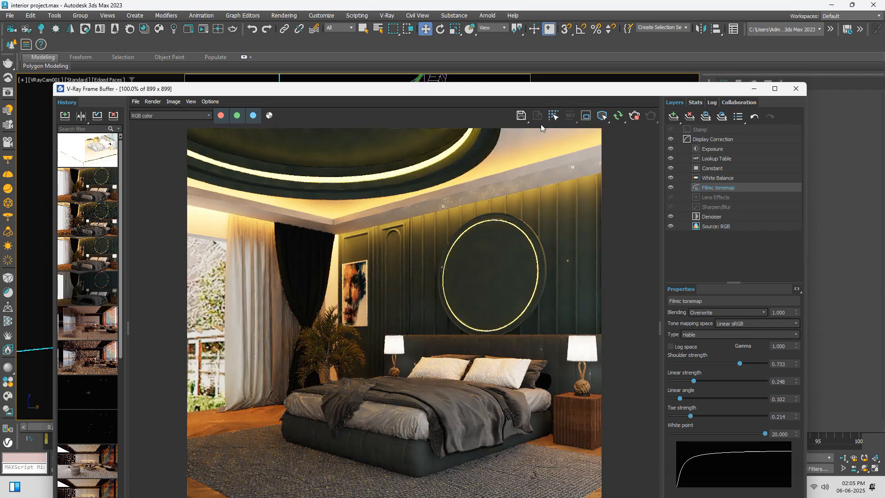
Step: Shift the curved backdrop back toward the panelled wall so trees fill the window, and check the enlarged camera render
drag(563, 93, 278, 473)
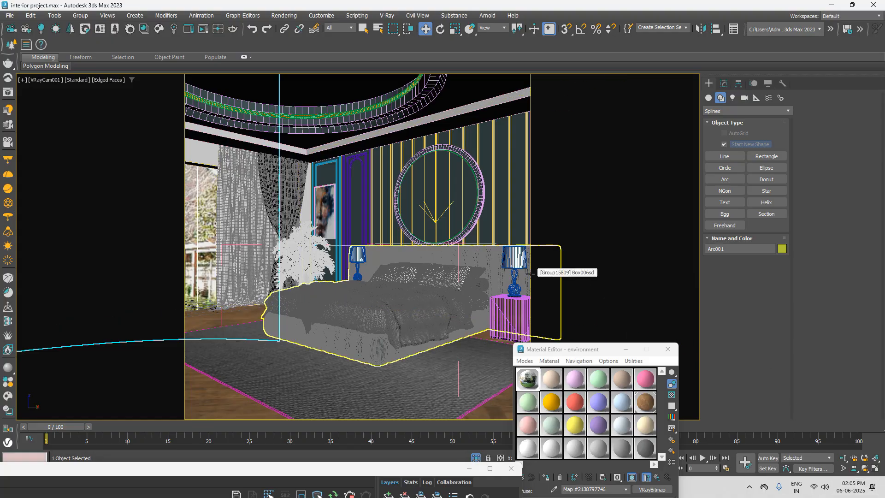
key(p)
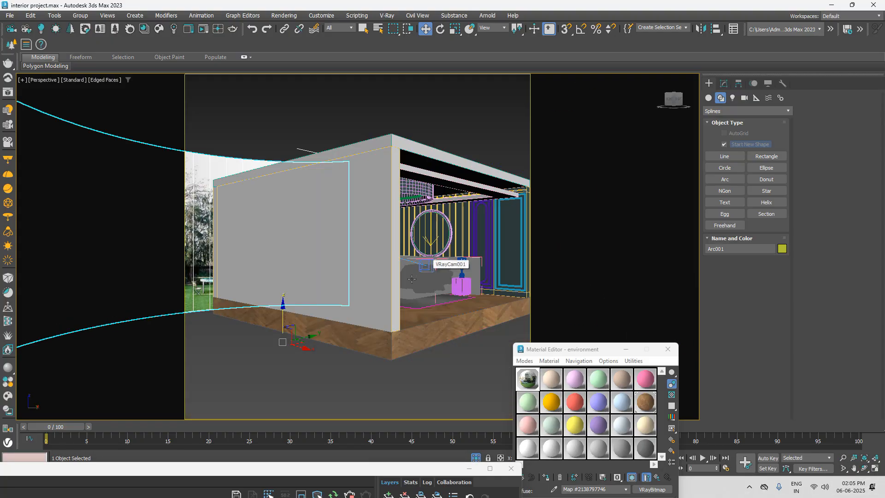
scroll(411, 279, down, 2)
alt+middle_drag(332, 333, 376, 331)
drag(380, 333, 518, 363)
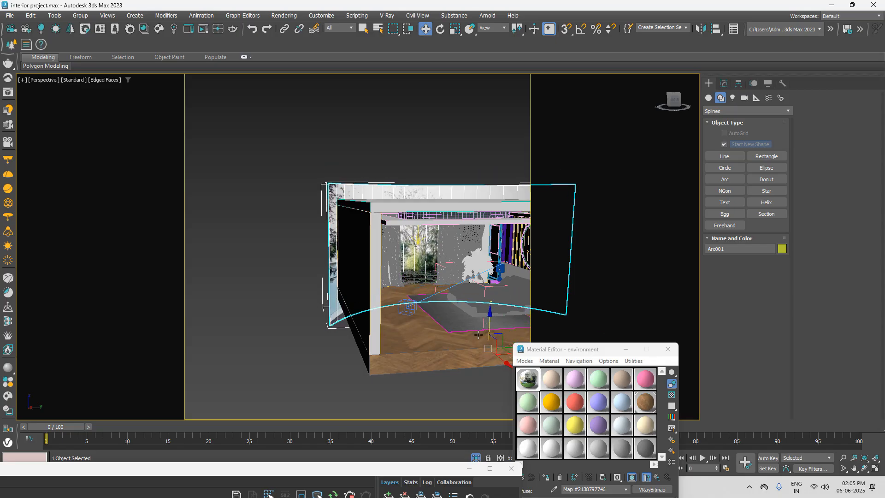
key(c)
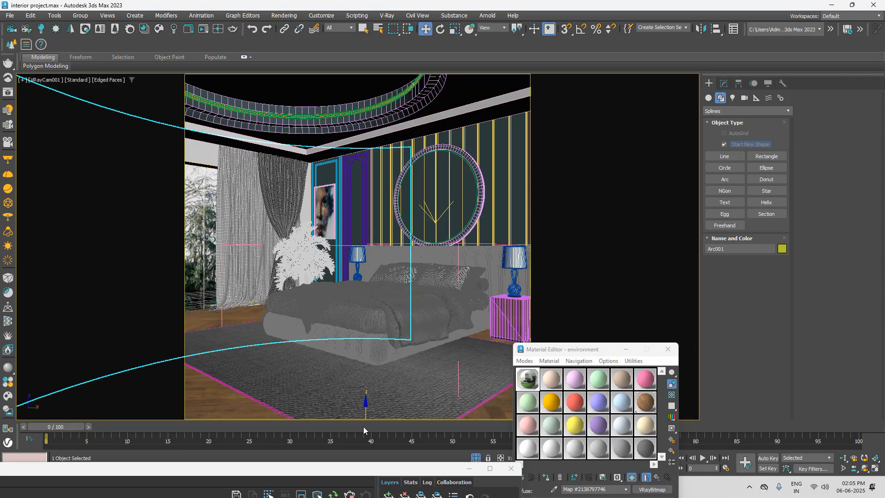
drag(374, 467, 590, 50)
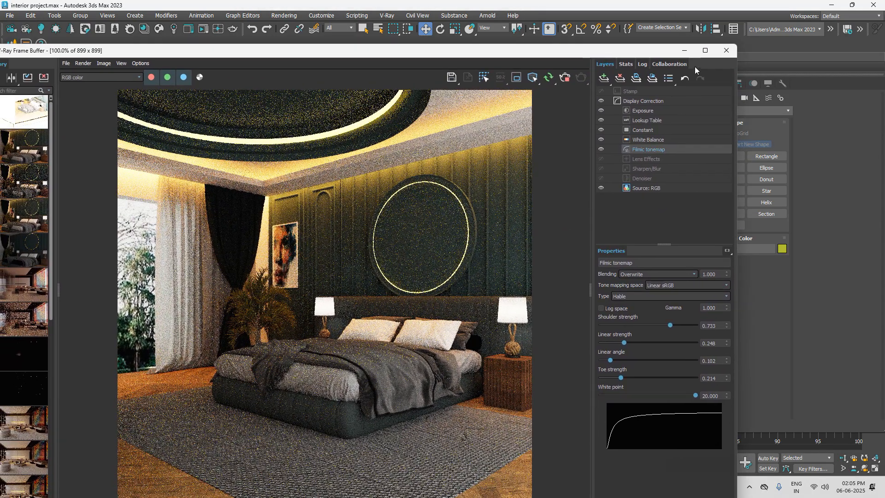
click(706, 51)
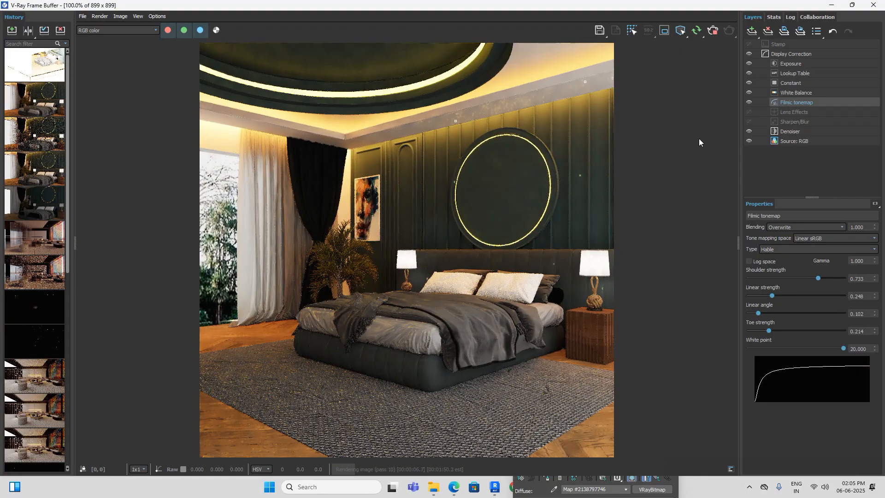
Step: Unhide the sliding window frame in the opening beside the curtains
drag(780, 6, 493, 373)
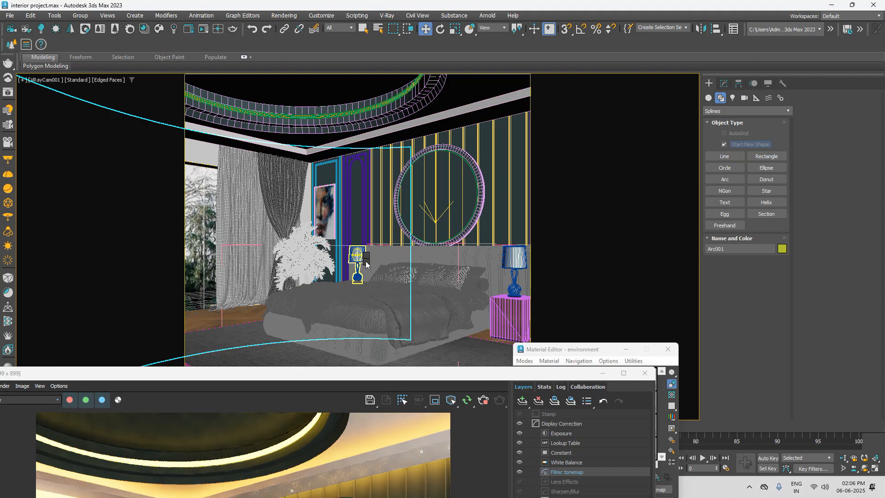
right_click(366, 261)
click(393, 211)
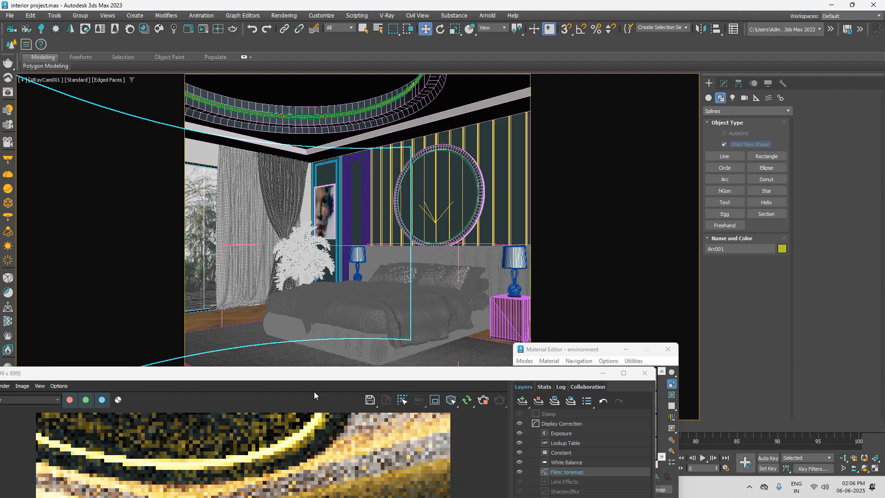
drag(333, 375, 403, 403)
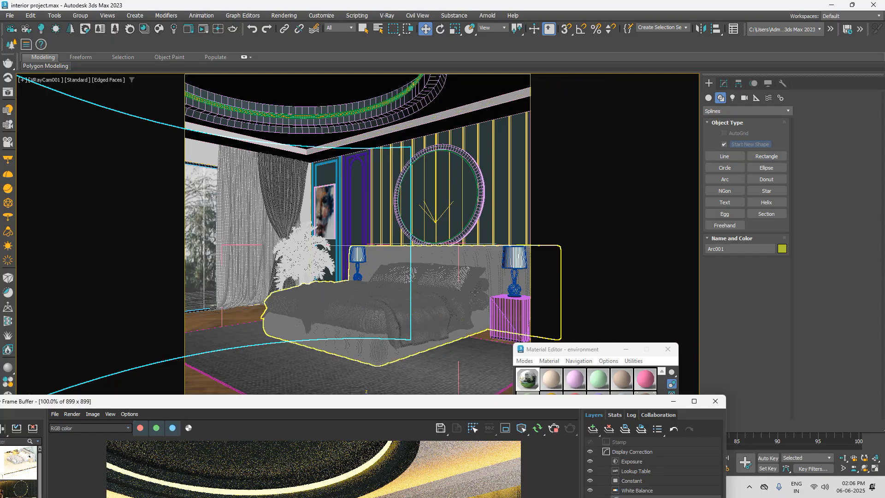
Step: Reframe VRayCam001 by panning slightly and dollying back to include both bedside tables and the window, and check the render
middle_drag(347, 281, 359, 282)
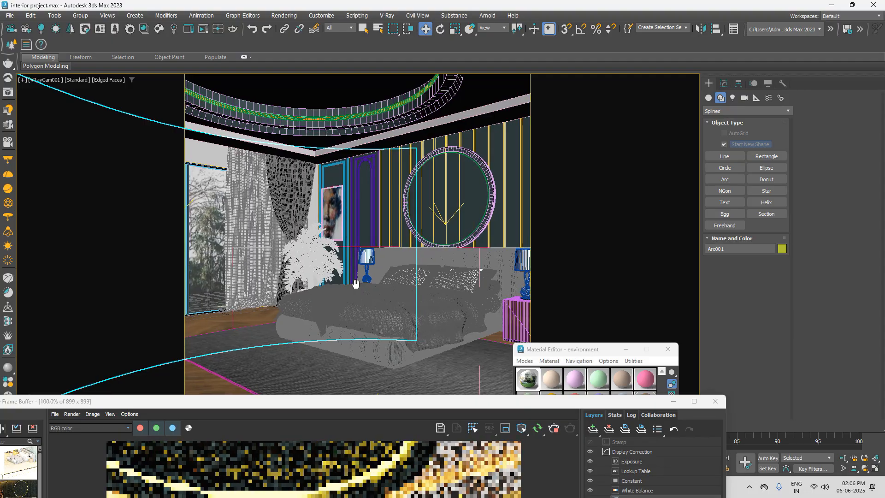
drag(359, 402, 303, 400)
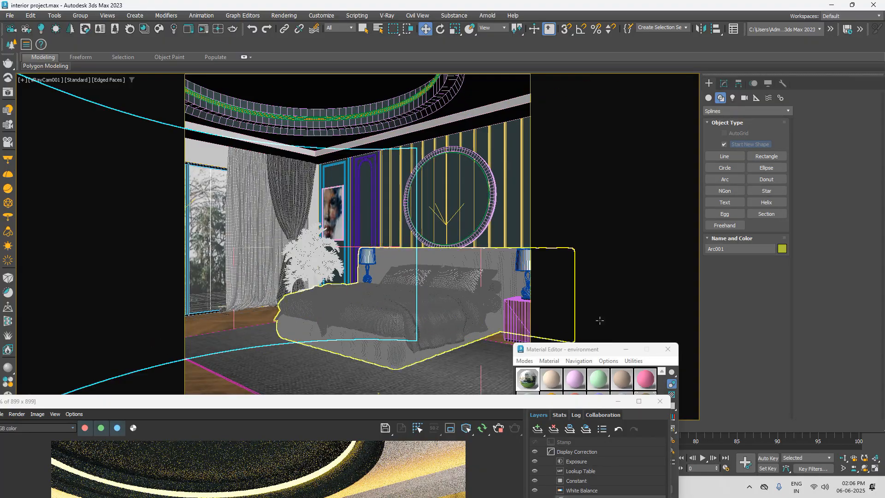
click(843, 459)
drag(492, 331, 413, 281)
middle_drag(414, 281, 412, 281)
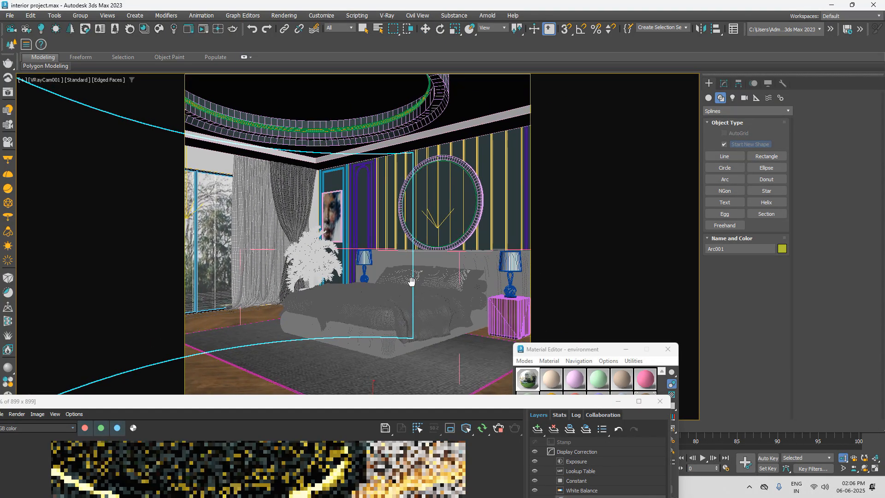
drag(382, 399, 449, 96)
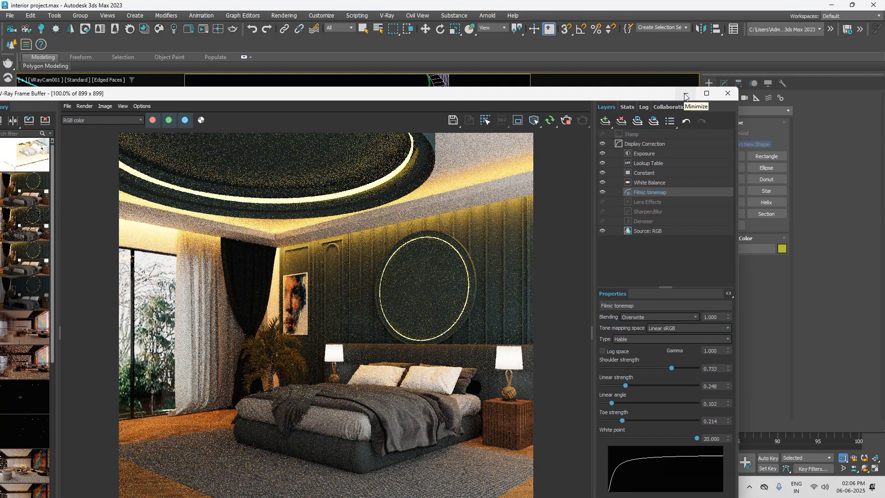
click(685, 95)
Step: Change the V-Ray image filter type to Catmull-Rom in the render setup
click(285, 16)
click(304, 61)
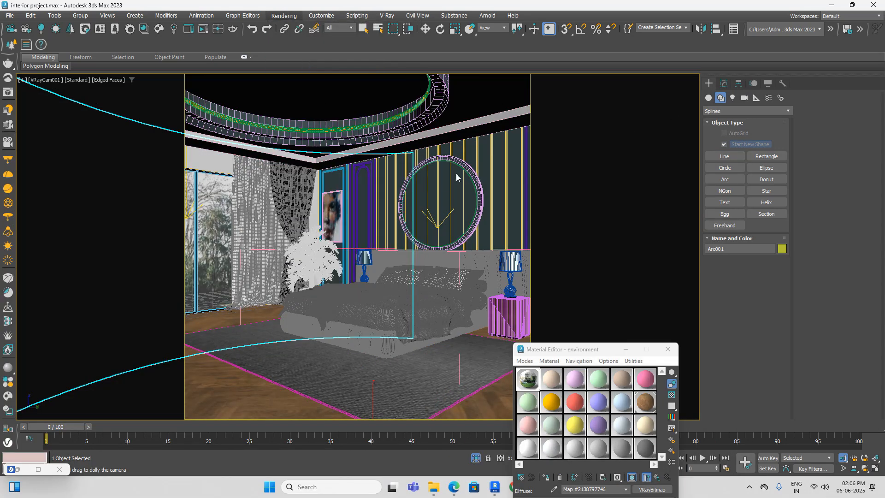
click(413, 122)
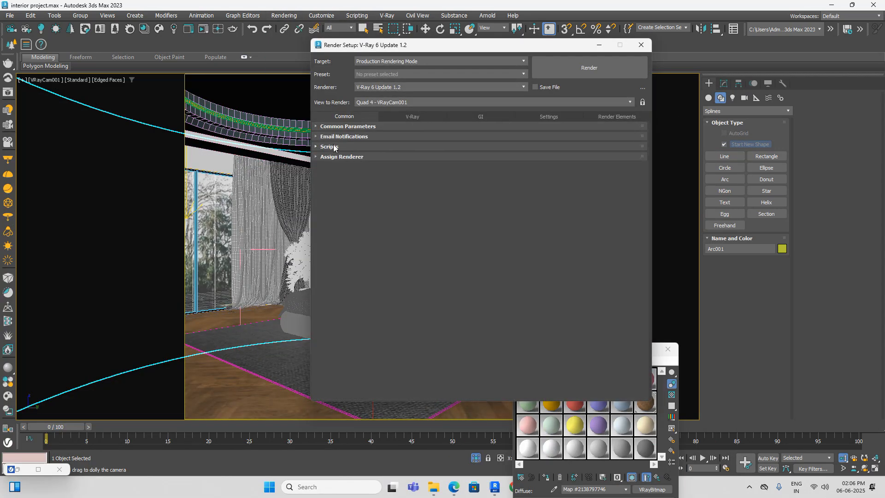
click(402, 116)
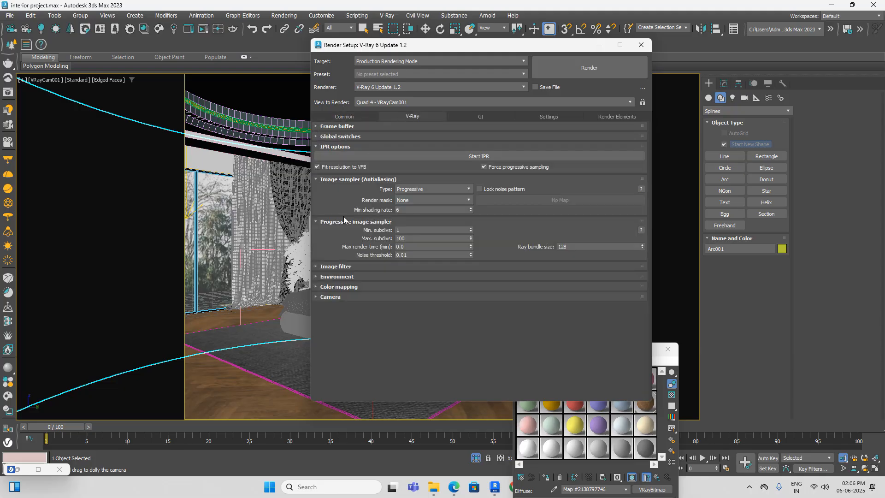
click(337, 267)
click(540, 288)
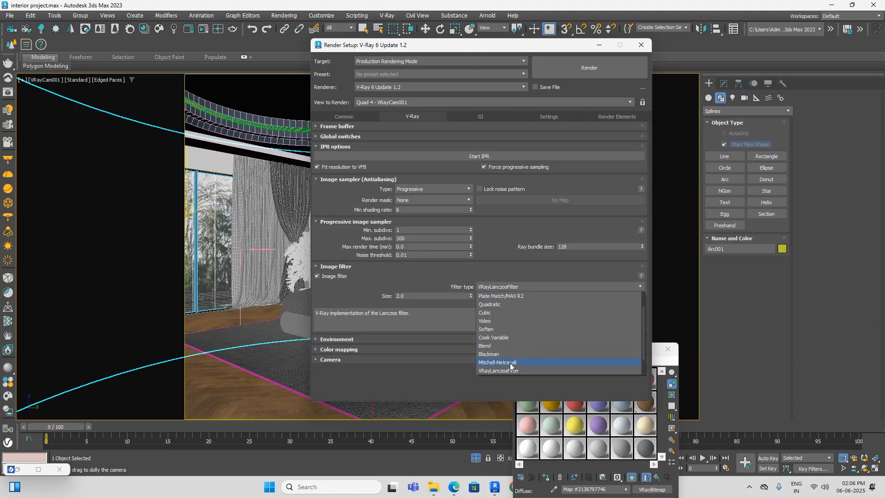
scroll(509, 303, up, 1)
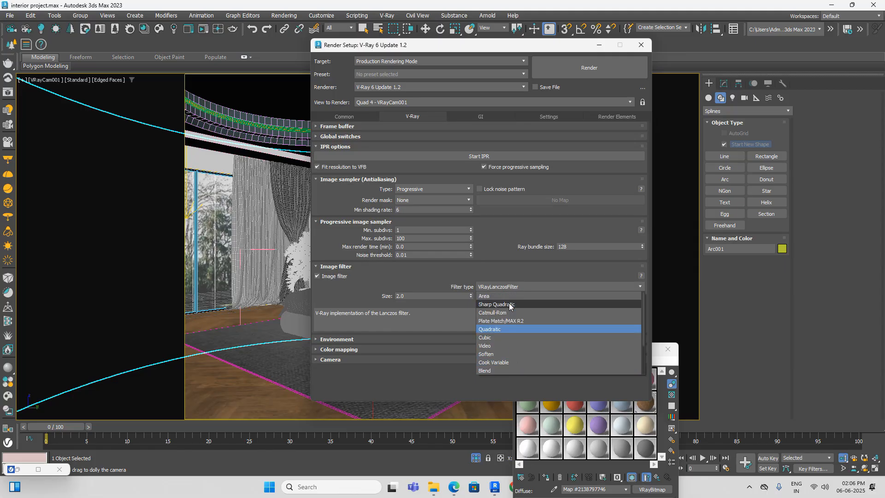
click(505, 313)
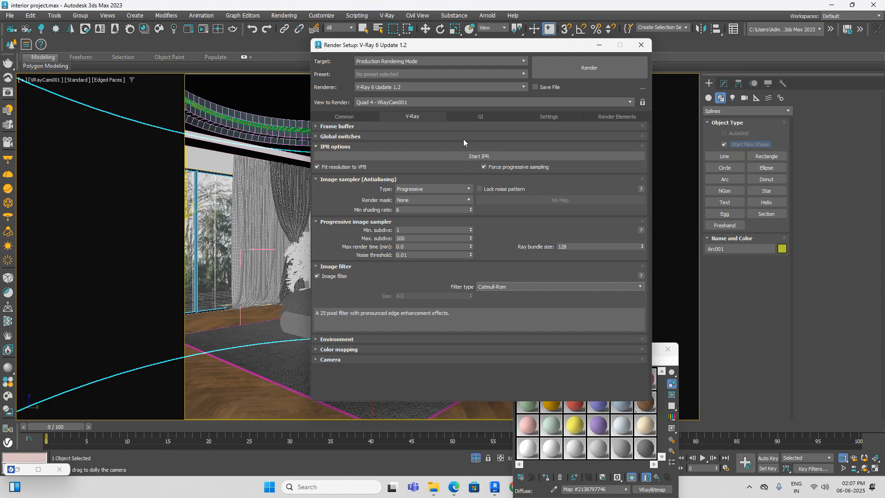
Step: Set the light cache subdivisions to 1200 in the global illumination settings
click(476, 115)
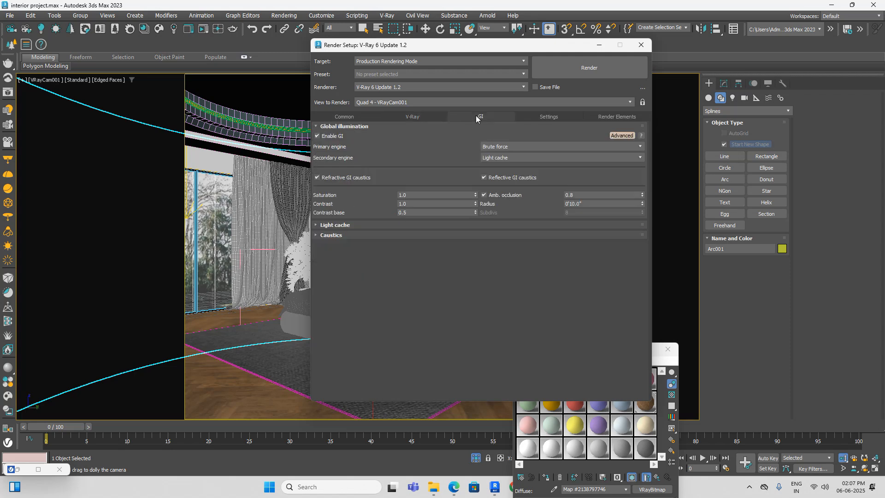
click(345, 225)
double_click(419, 243)
text(1200)
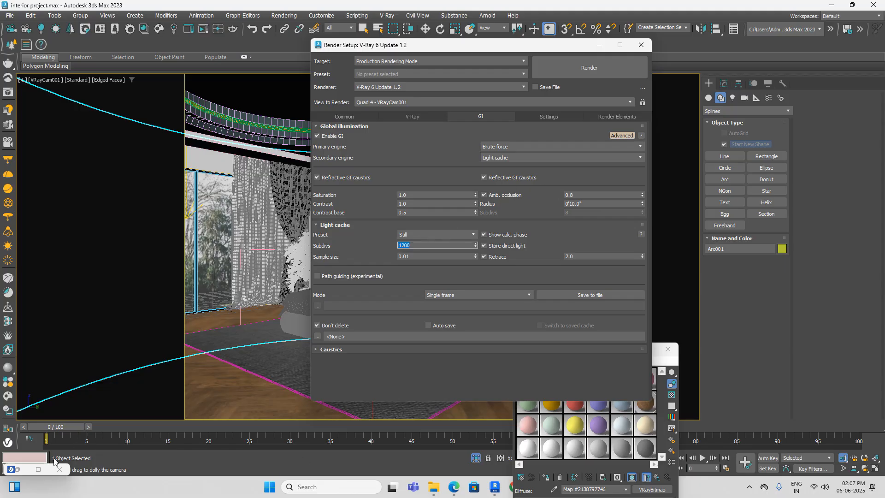
Step: Check the bedroom render in the frame buffer and save it to the Desktop as a JPEG named "test render"
click(42, 469)
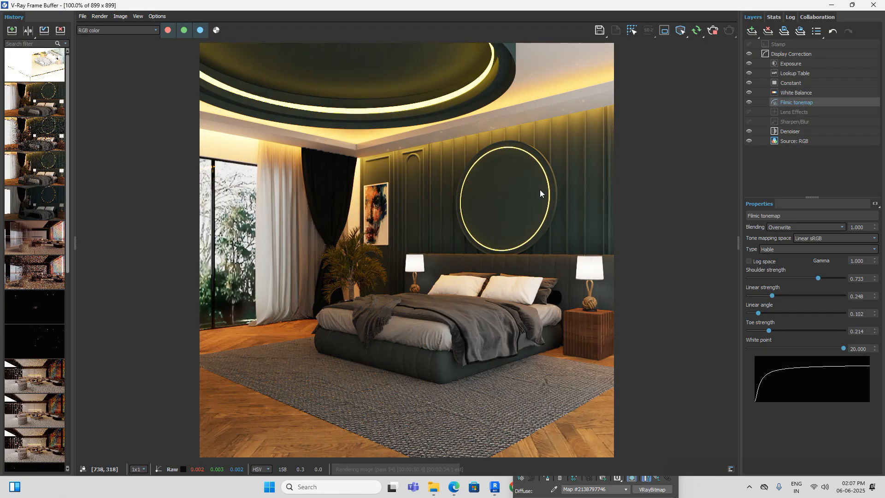
click(852, 5)
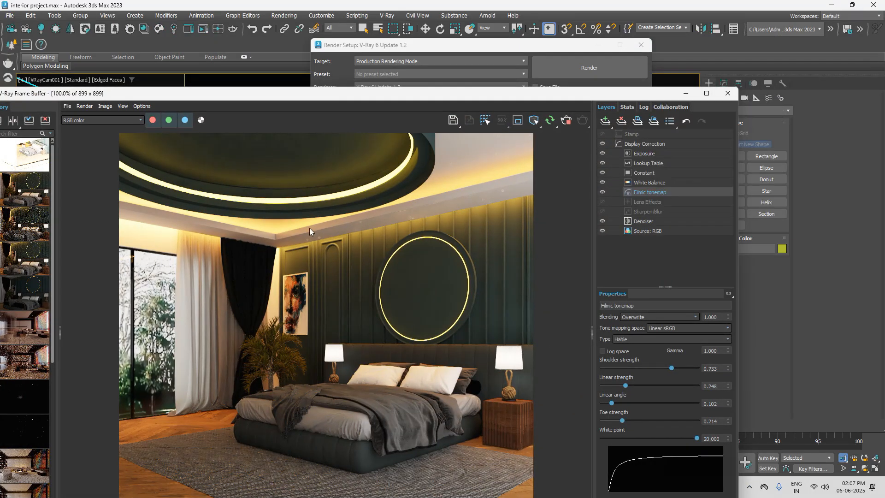
drag(588, 93, 553, 55)
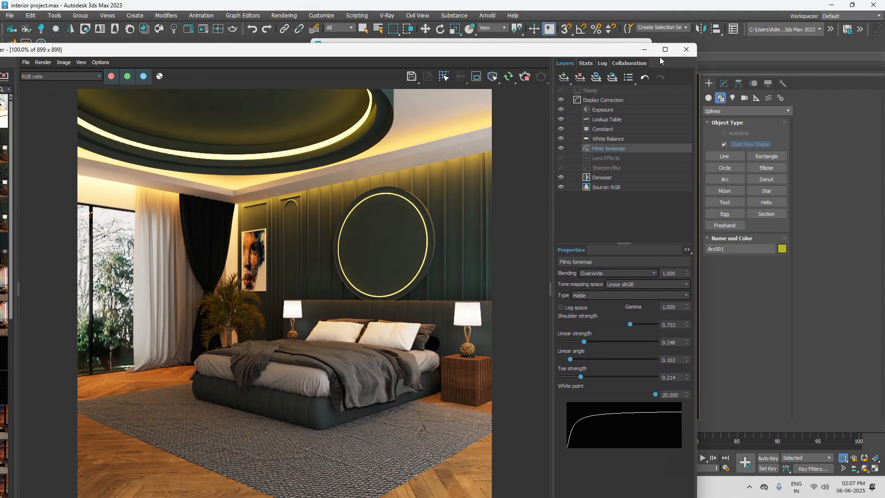
click(664, 50)
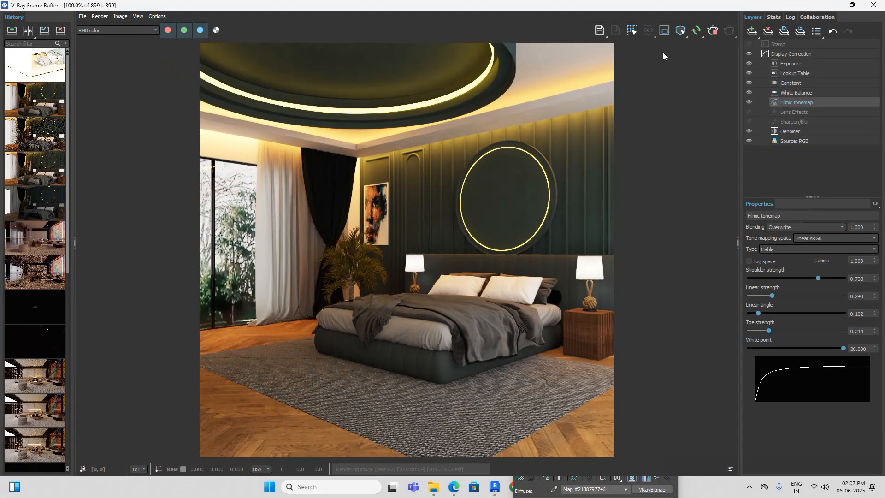
click(600, 31)
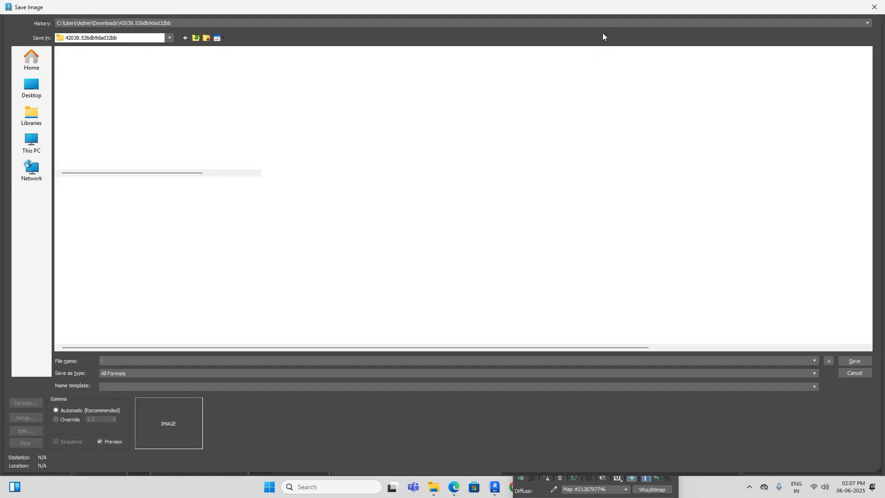
click(32, 87)
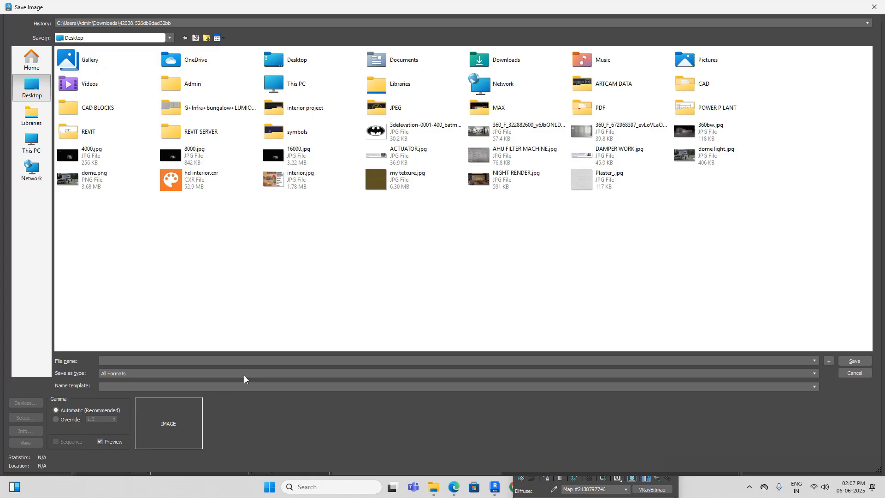
click(244, 374)
click(187, 424)
click(241, 361)
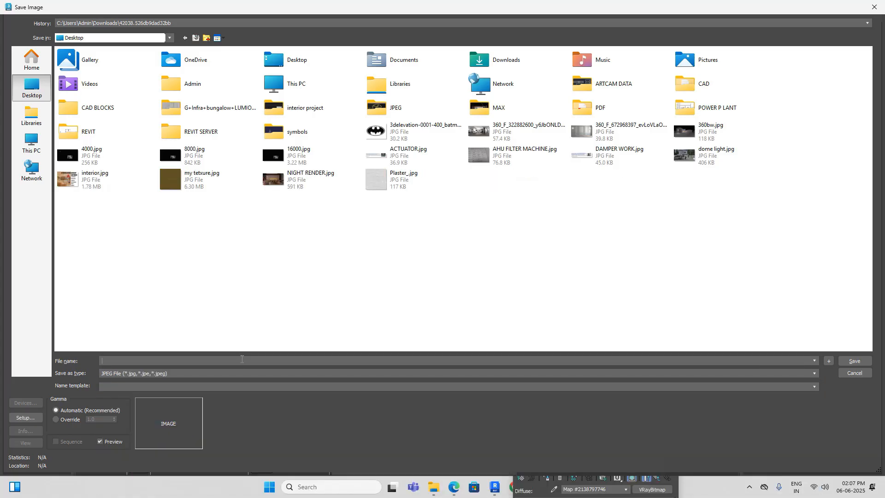
text(test render)
click(852, 361)
click(430, 292)
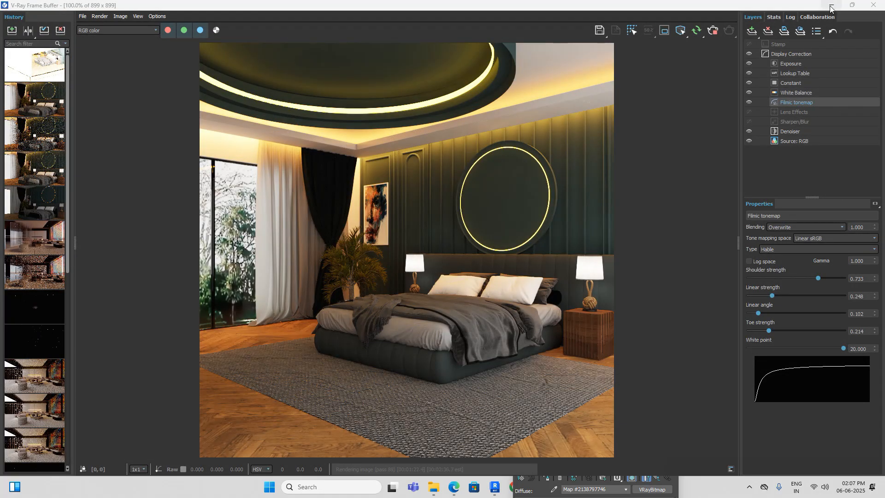
Step: Go to the desktop and check the file size of test render.jpg in its properties
click(830, 7)
click(832, 6)
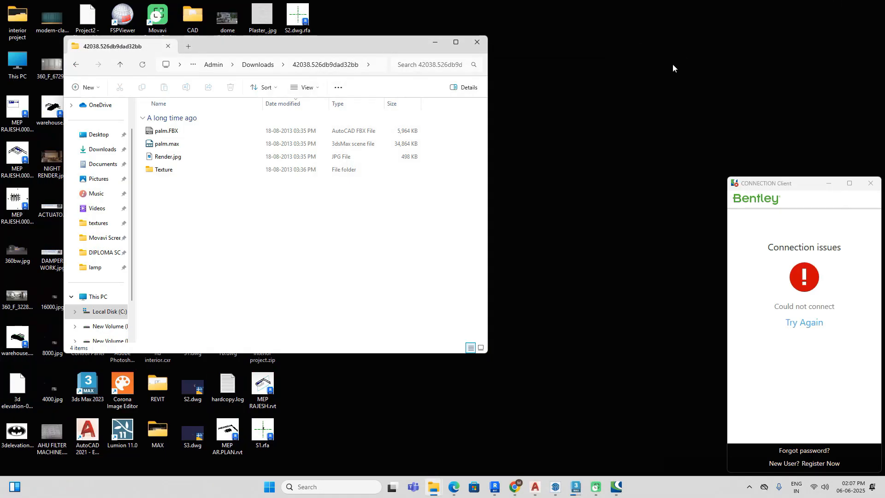
click(437, 42)
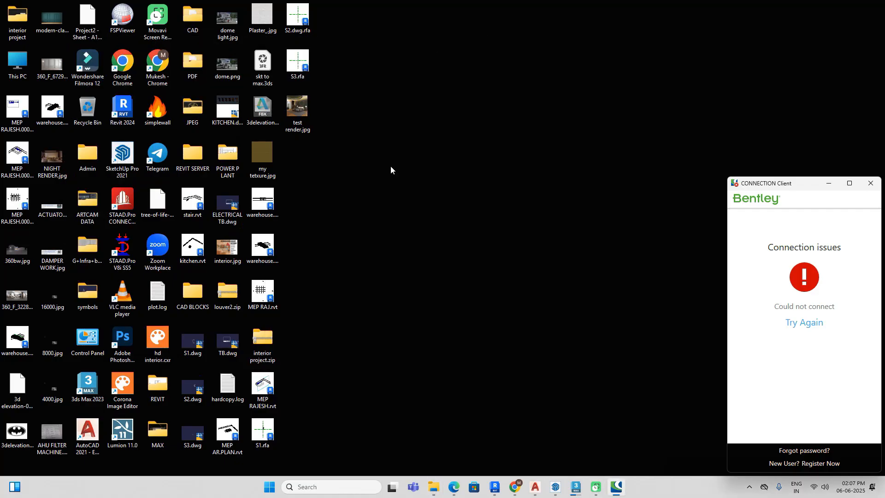
right_click(303, 120)
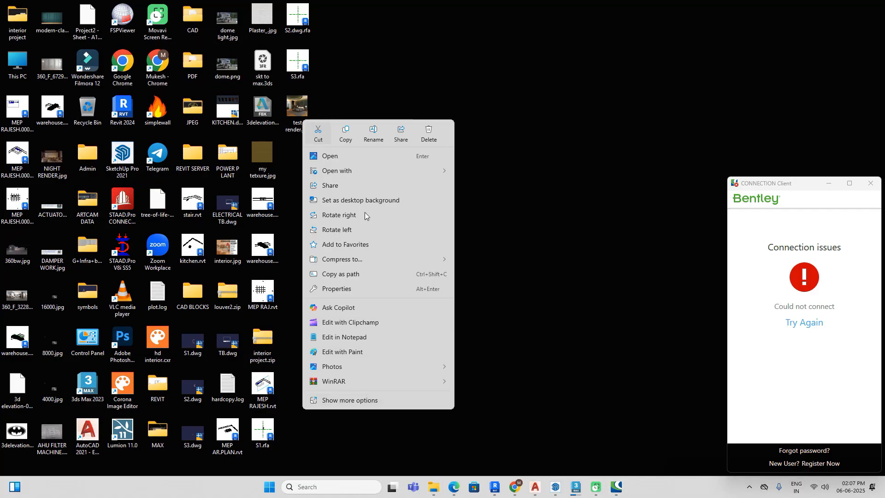
click(359, 290)
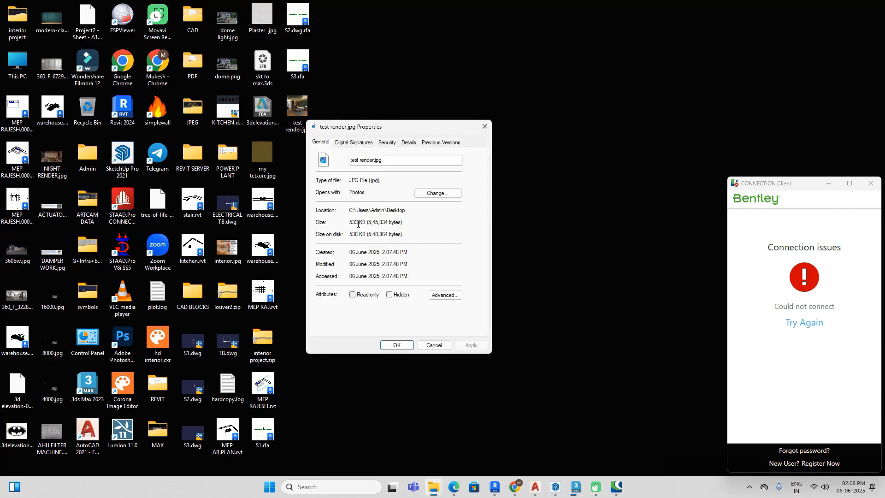
click(483, 126)
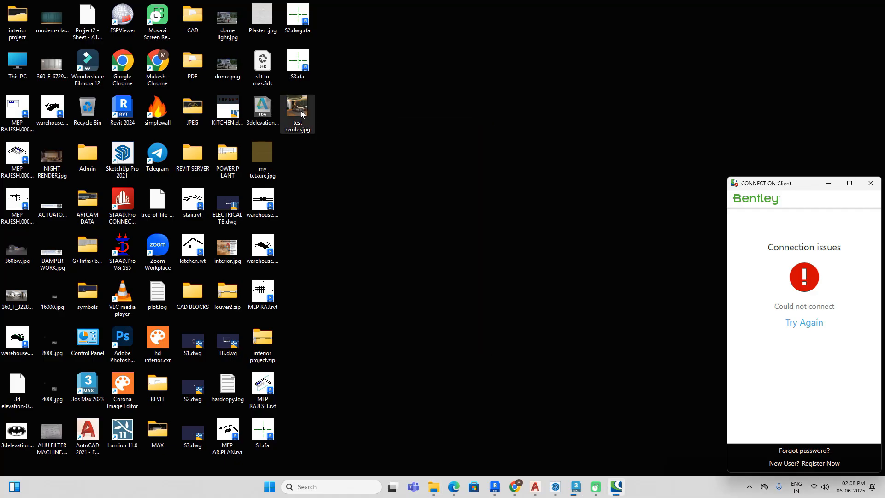
Step: Open test render.jpg in Photos and inspect the detail of the bed and pillows up close
key(Return)
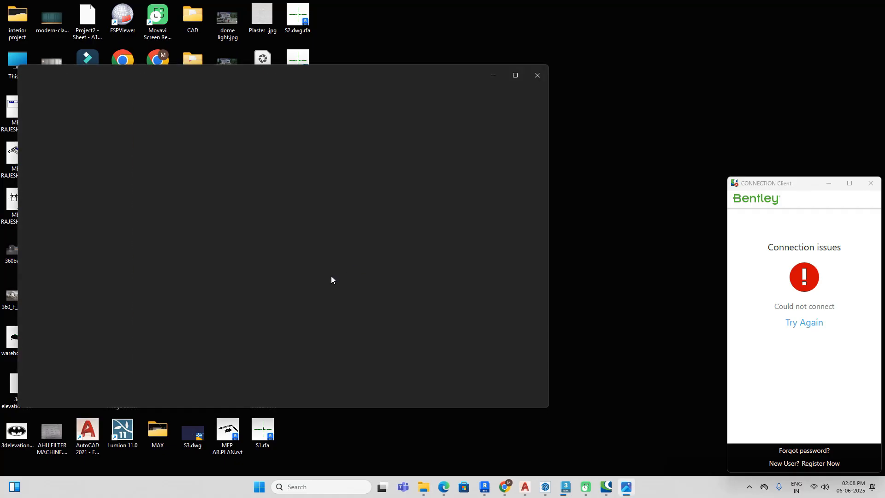
scroll(332, 280, up, 10)
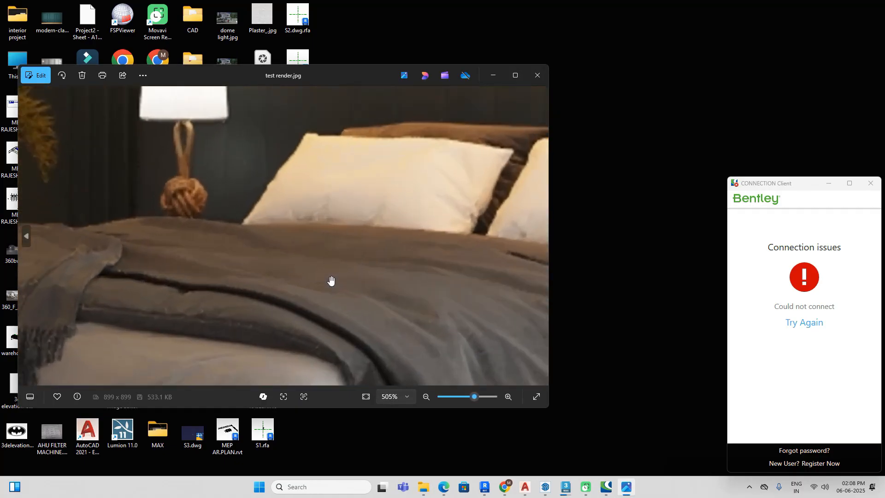
scroll(331, 280, down, 10)
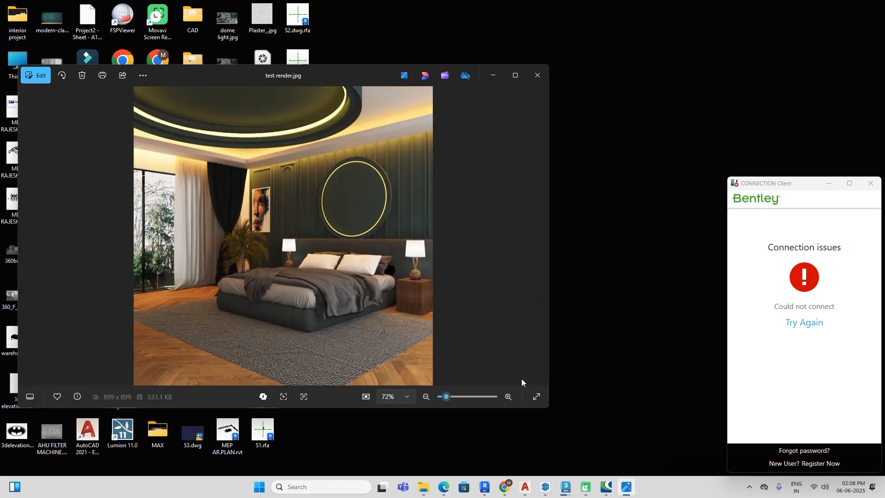
Step: Switch back to 3ds Max and stop the running interactive render
click(565, 486)
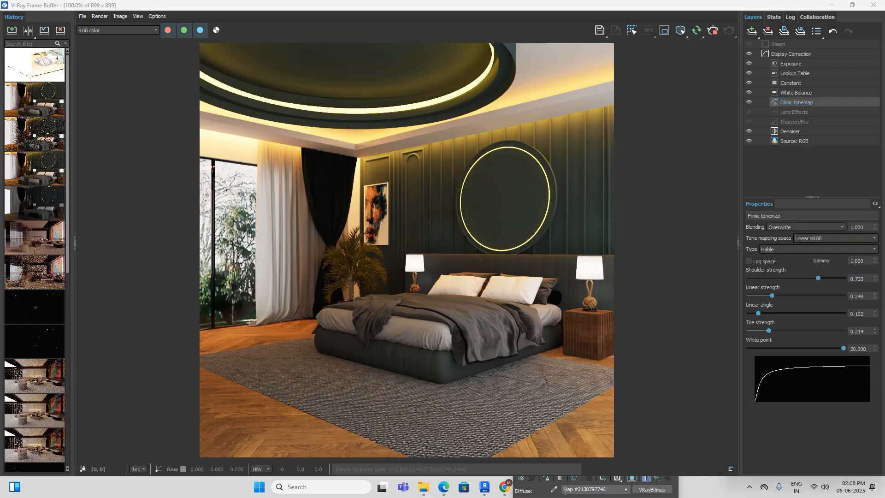
click(711, 30)
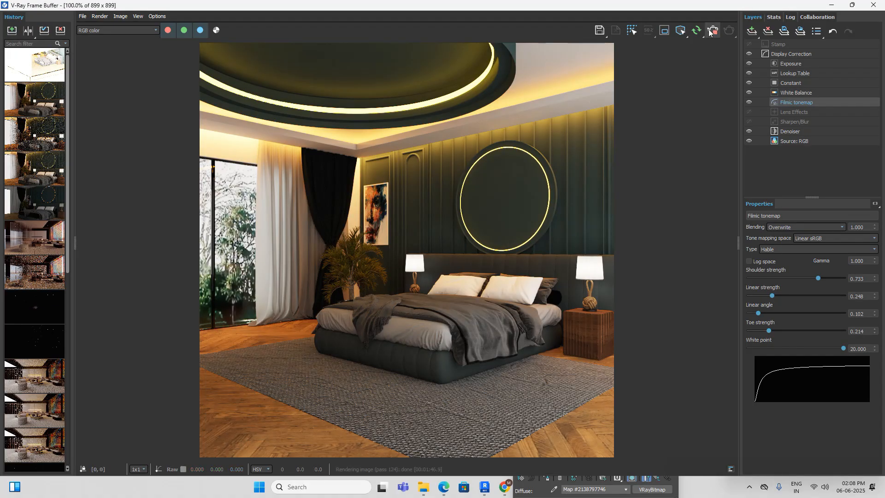
double_click(728, 6)
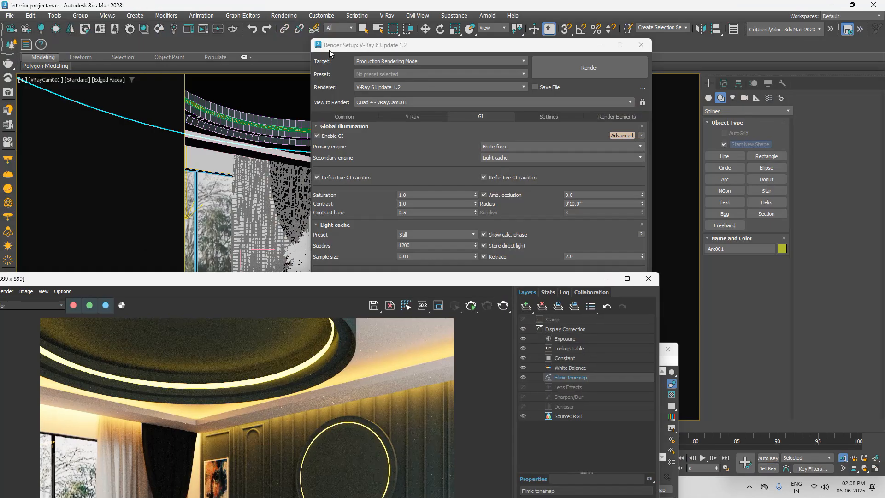
Step: Set the render output size to 2000 × 2000 pixels in the common parameters
click(364, 115)
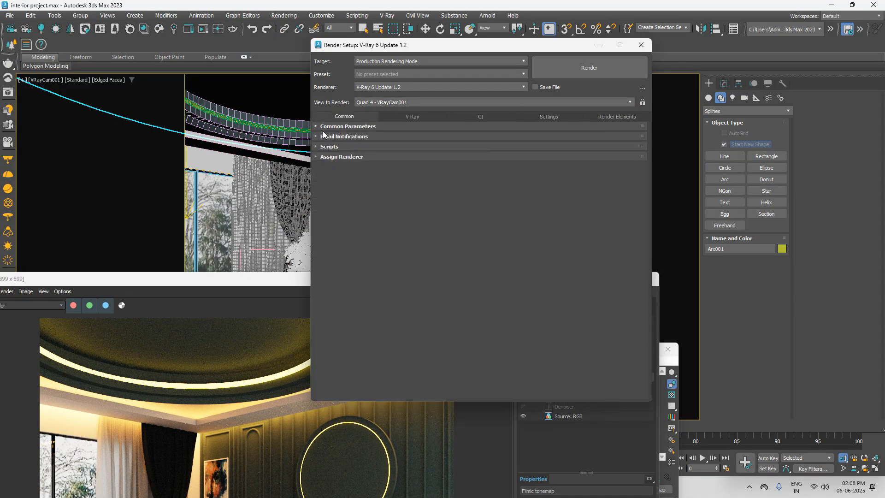
click(399, 118)
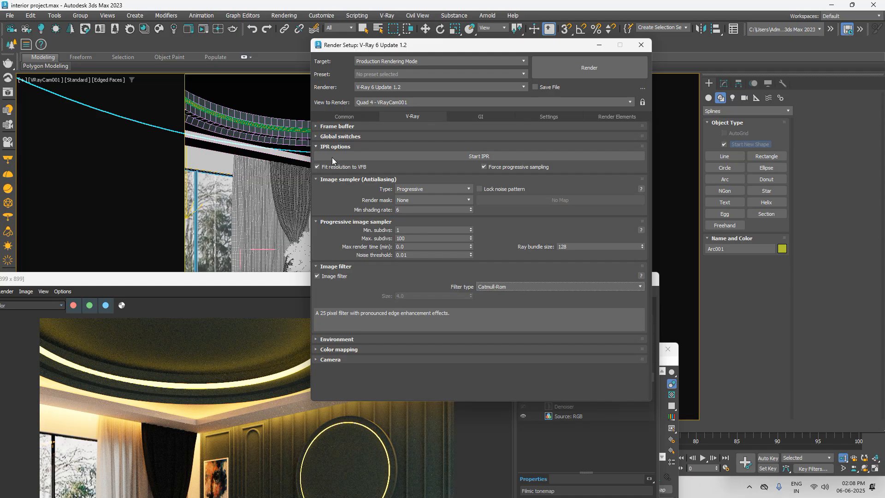
click(345, 116)
click(323, 126)
double_click(450, 198)
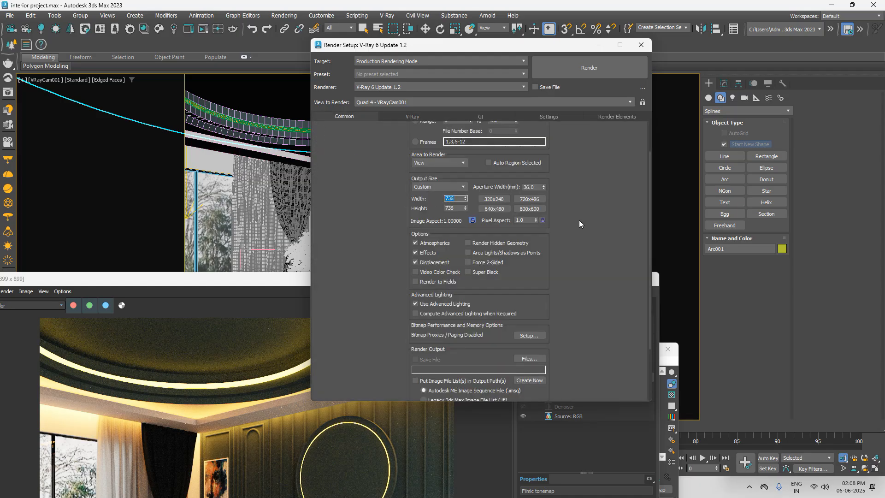
text(2000)
Step: Start the production render of VRayCam001 and fit the whole image in the frame buffer
click(292, 280)
drag(293, 280, 435, 52)
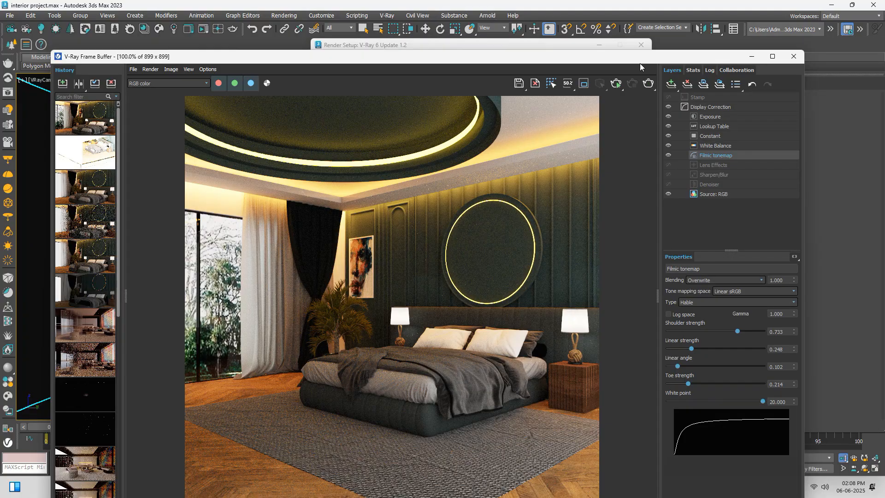
drag(642, 59, 581, 34)
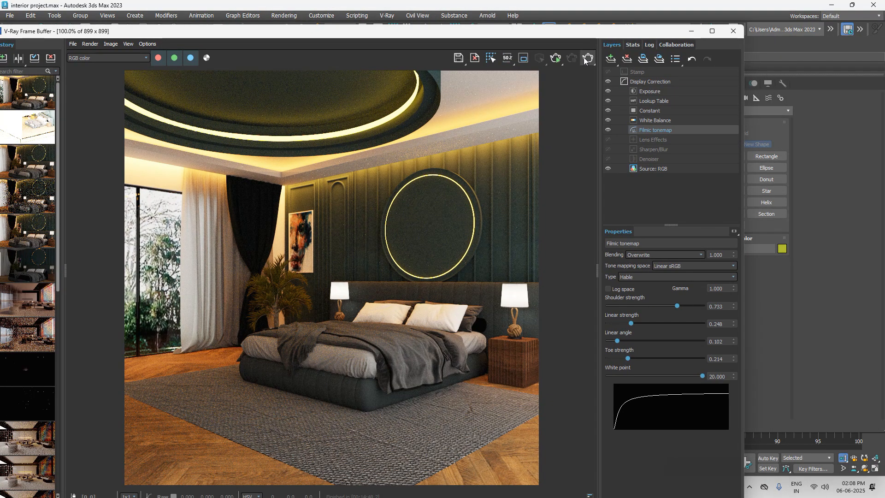
click(586, 59)
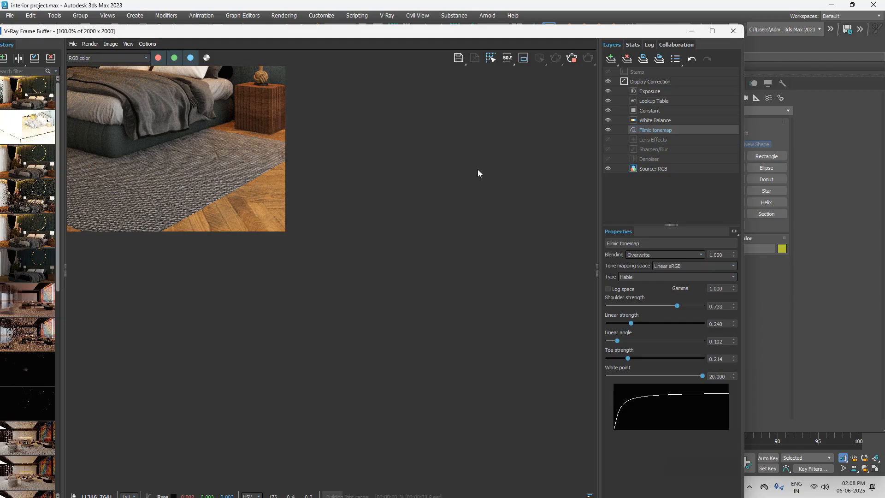
scroll(402, 186, down, 2)
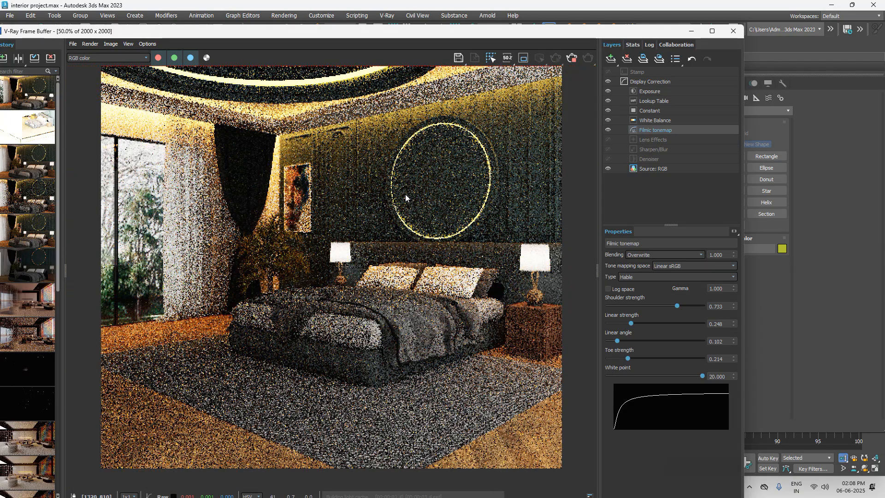